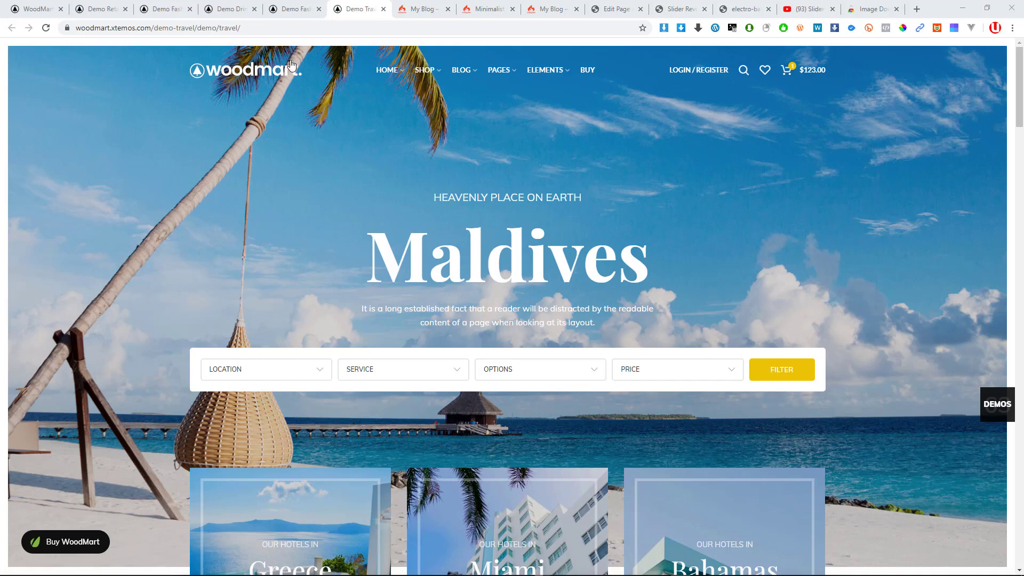
# Browse the whole Fashion demo homepage down and back up, then switch to the Drinks demo
pyautogui.click(291, 13)
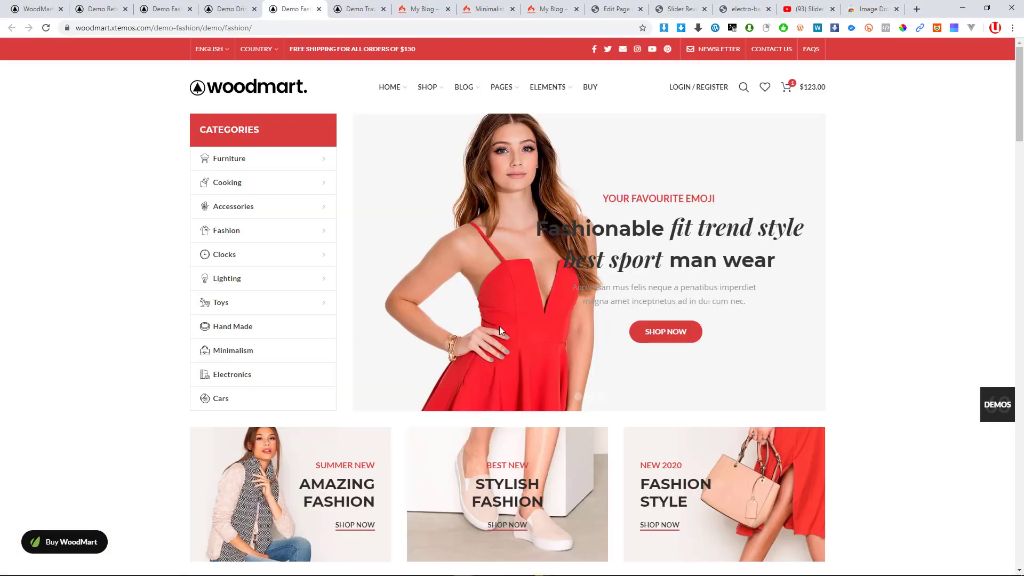
pyautogui.scroll(-15, 500, 328)
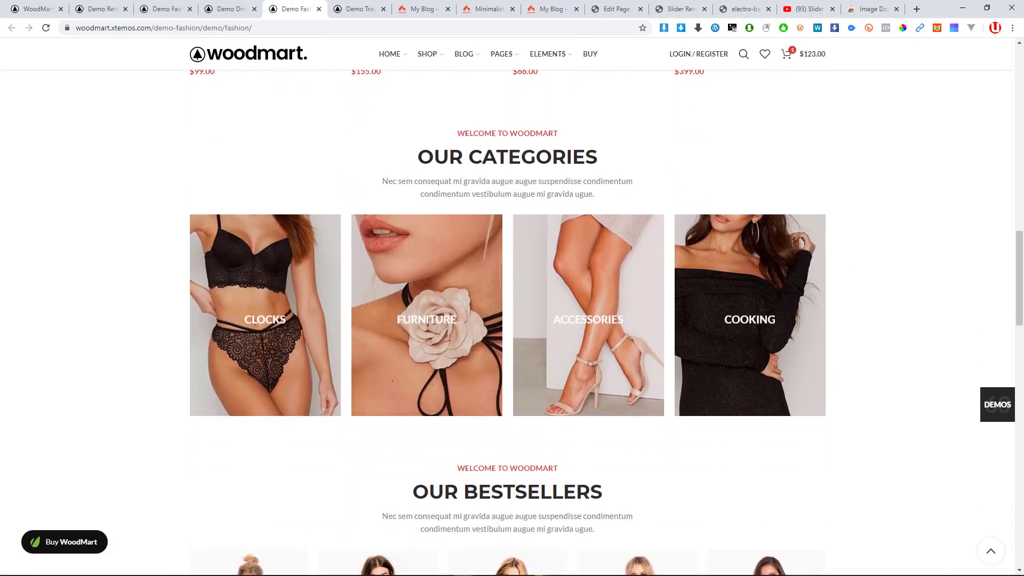
pyautogui.scroll(-10, 468, 353)
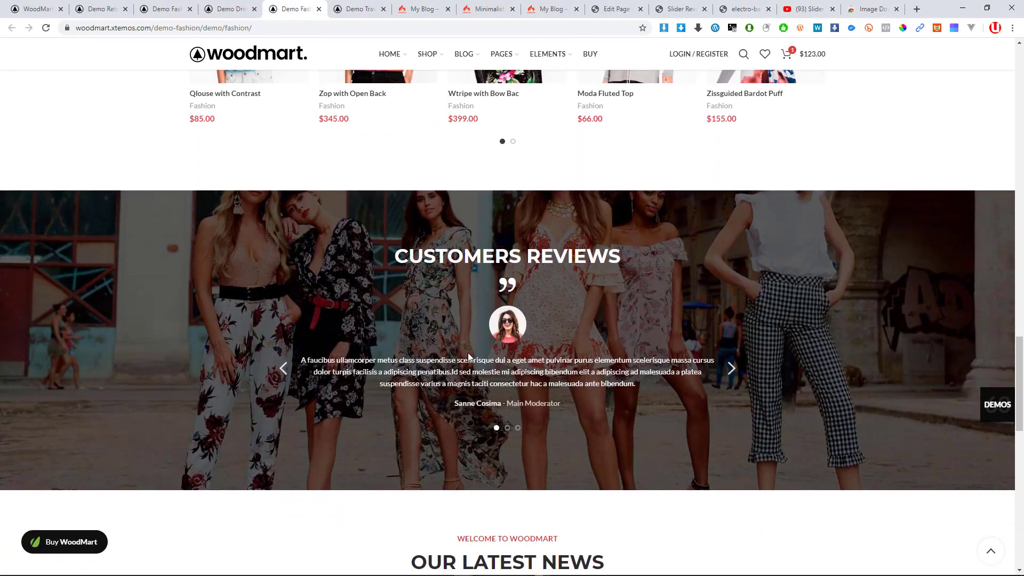
pyautogui.scroll(-3, 468, 355)
pyautogui.scroll(2, 416, 302)
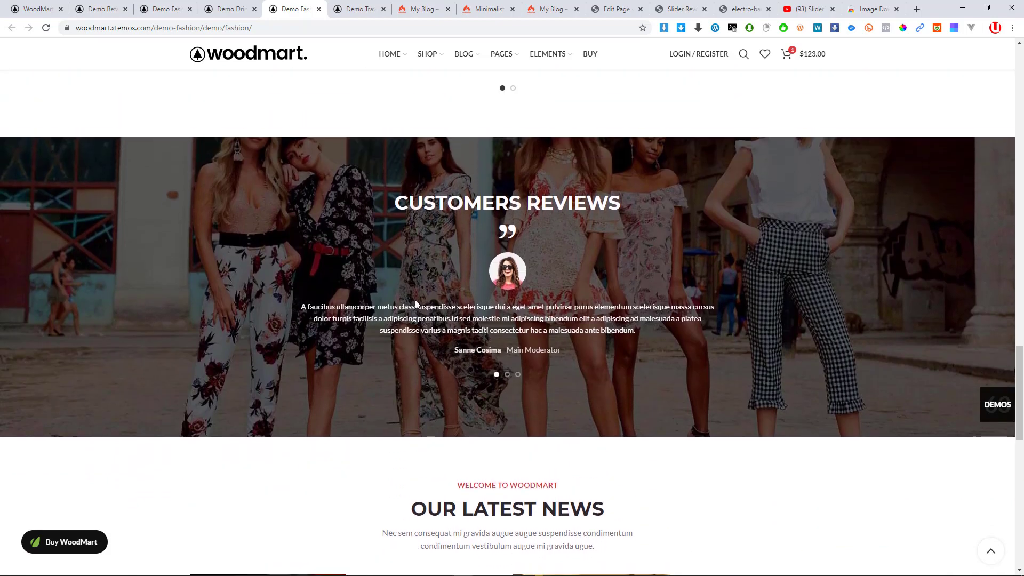
pyautogui.scroll(1, 416, 301)
pyautogui.scroll(-7, 533, 341)
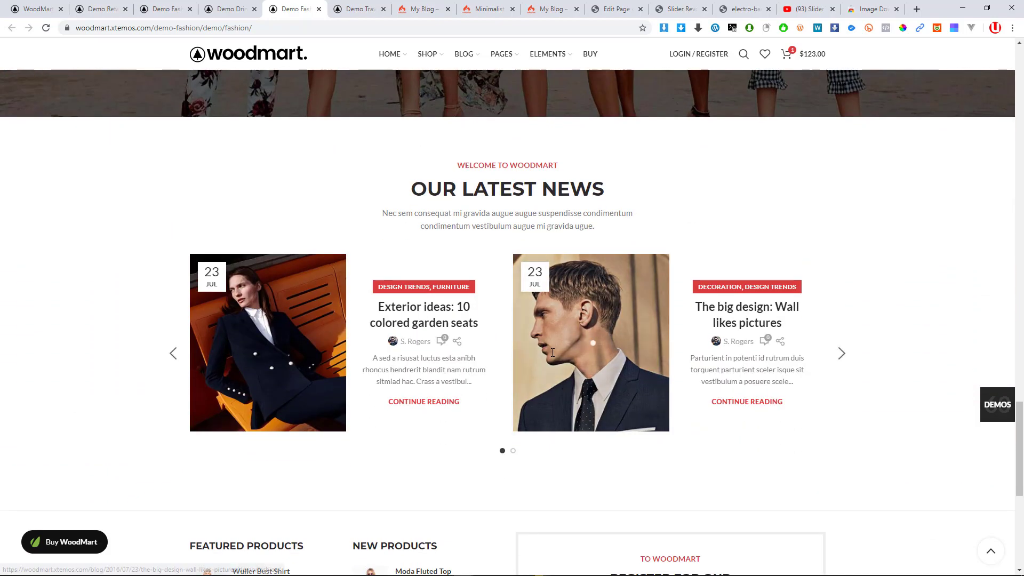
pyautogui.scroll(-2, 552, 353)
pyautogui.scroll(1, 552, 354)
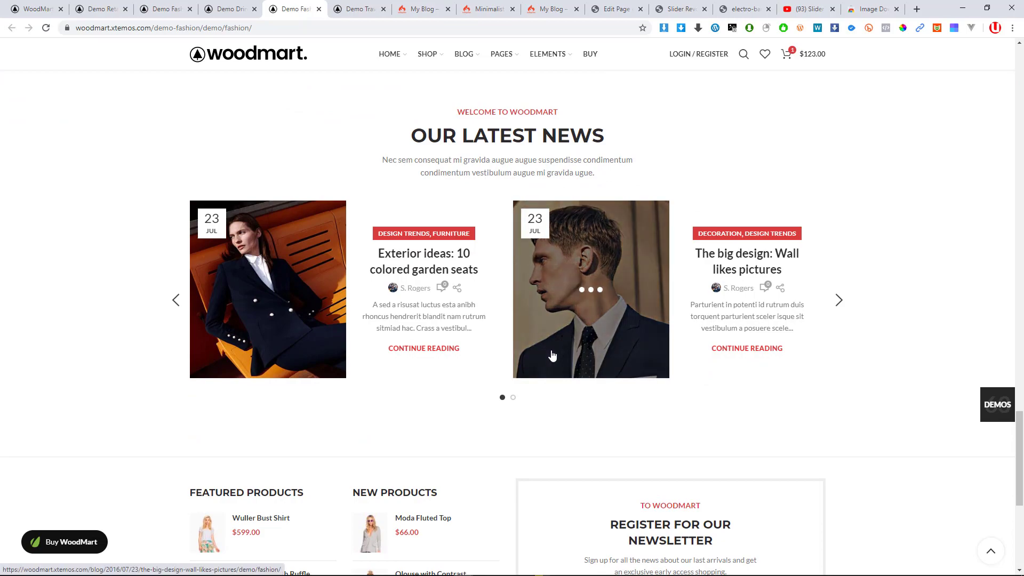
pyautogui.scroll(-6, 550, 355)
pyautogui.scroll(10, 532, 354)
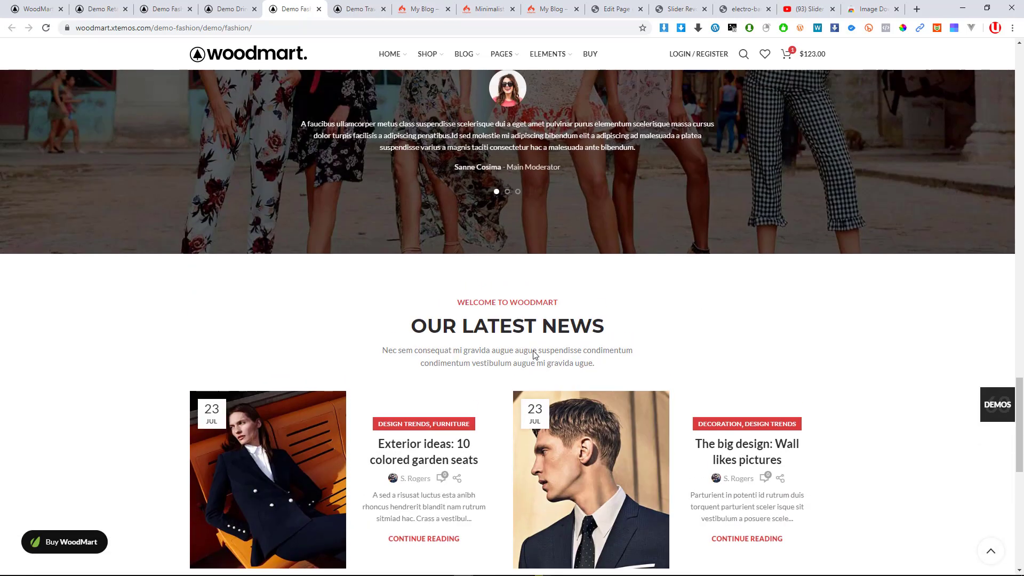
pyautogui.scroll(15, 535, 354)
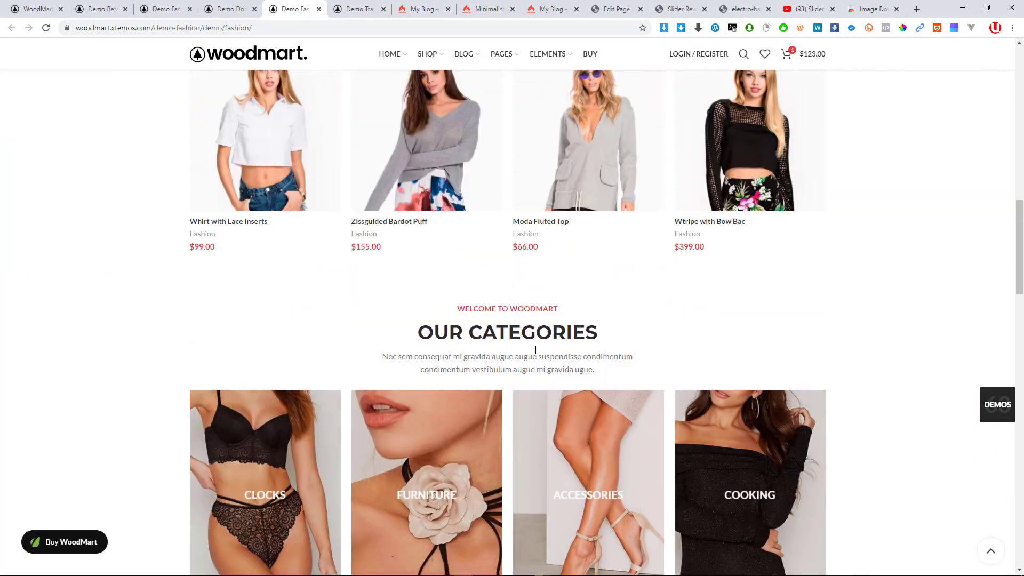
pyautogui.scroll(13, 536, 350)
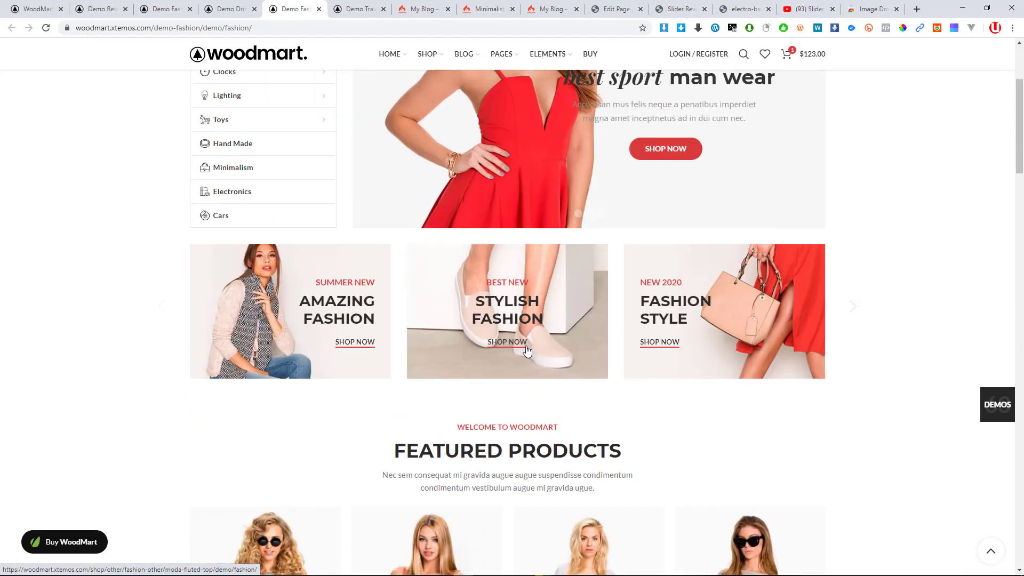
pyautogui.scroll(3, 527, 351)
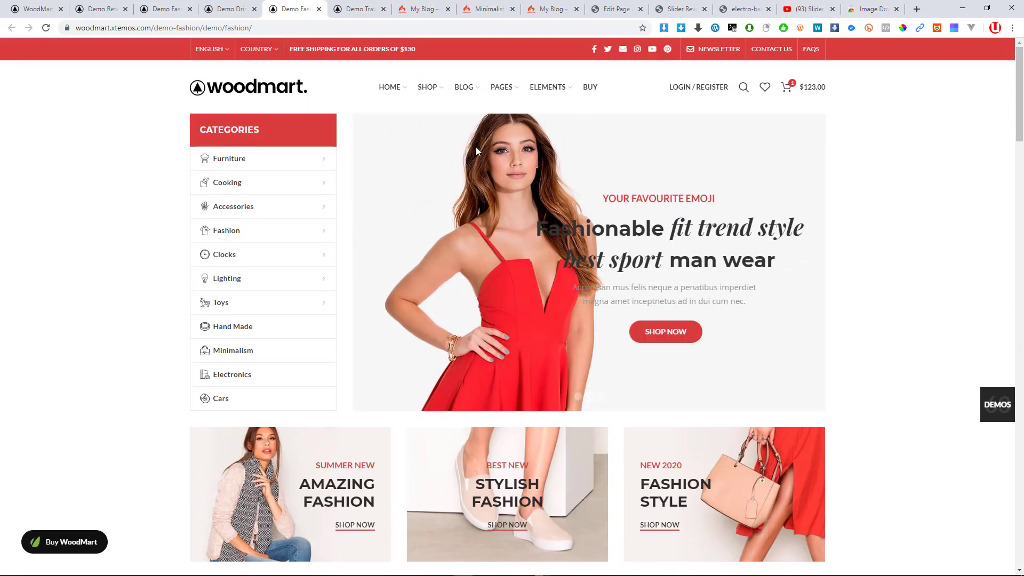
pyautogui.hotkey('ctrl', 'shift', 'Tab')
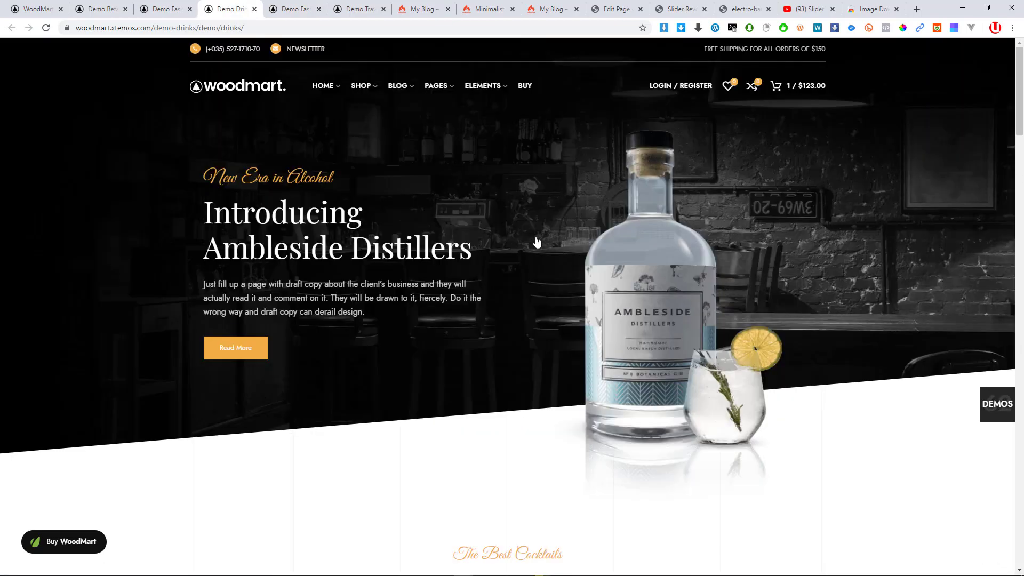
# Cycle the Drinks hero slides back to Ambleside Distillers, then view the colored Fashion COLOR and DENIM slides
pyautogui.click(1000, 278)
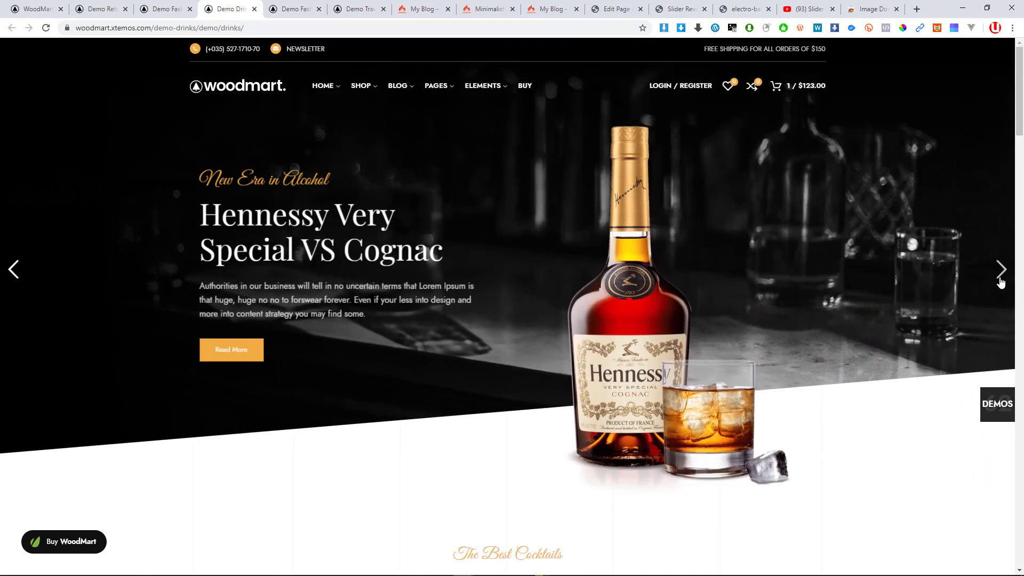
pyautogui.click(1001, 281)
pyautogui.click(1000, 272)
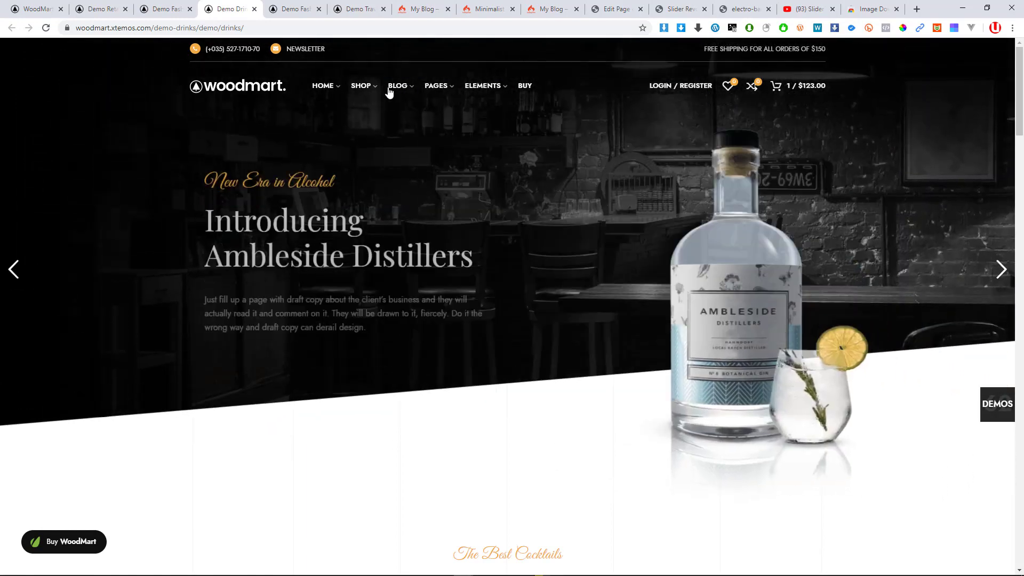
pyautogui.click(165, 10)
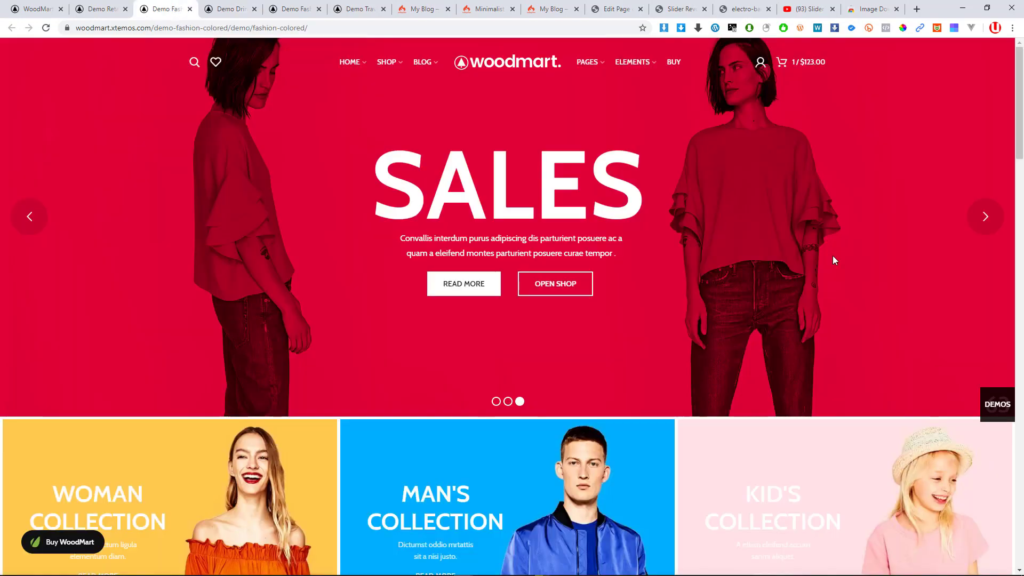
pyautogui.click(988, 227)
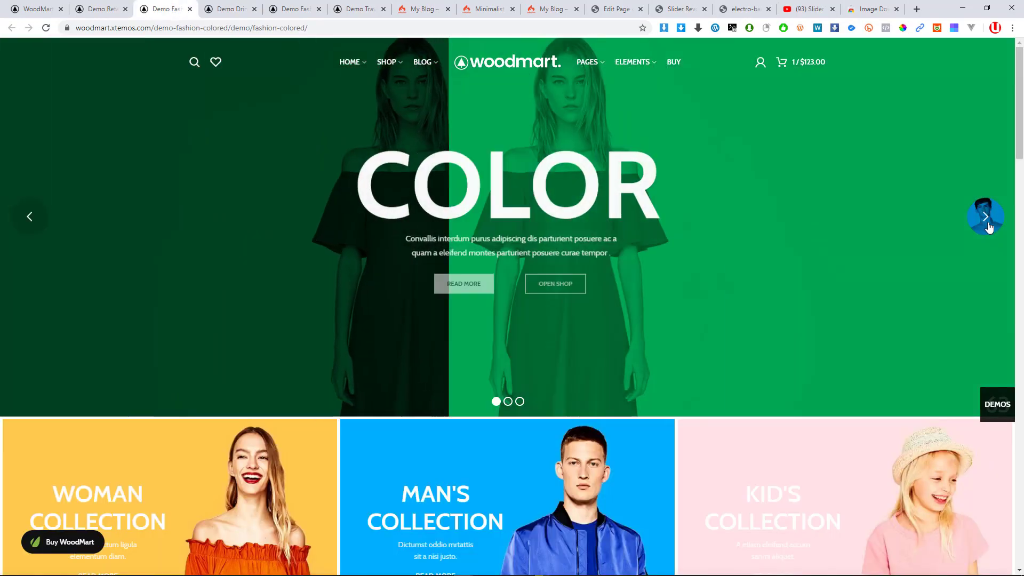
pyautogui.click(988, 226)
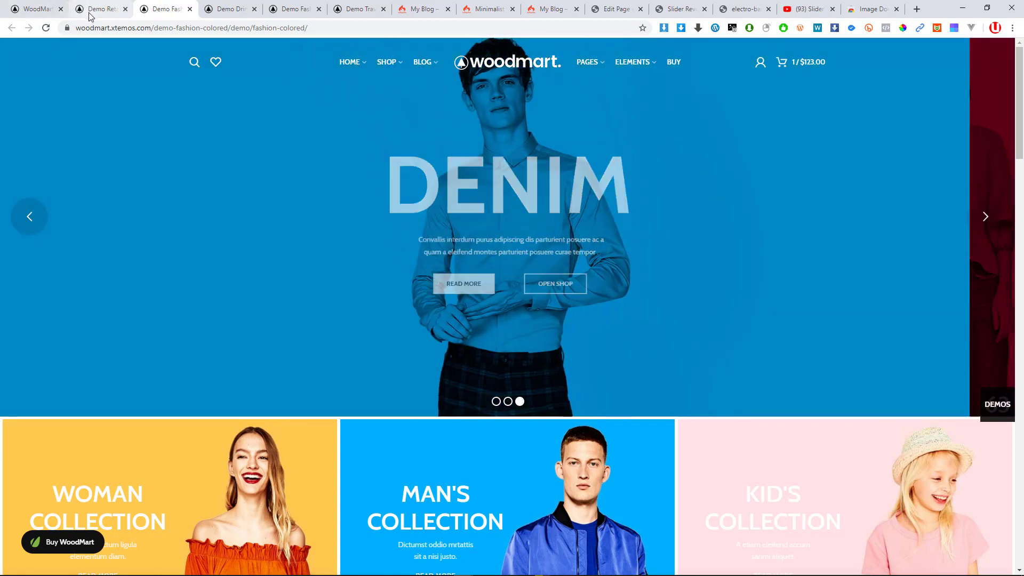
# Advance the Retail demo slider to the tourist equipment slide, then the main WoodMart demo's slider
pyautogui.click(90, 16)
pyautogui.scroll(20, 731, 256)
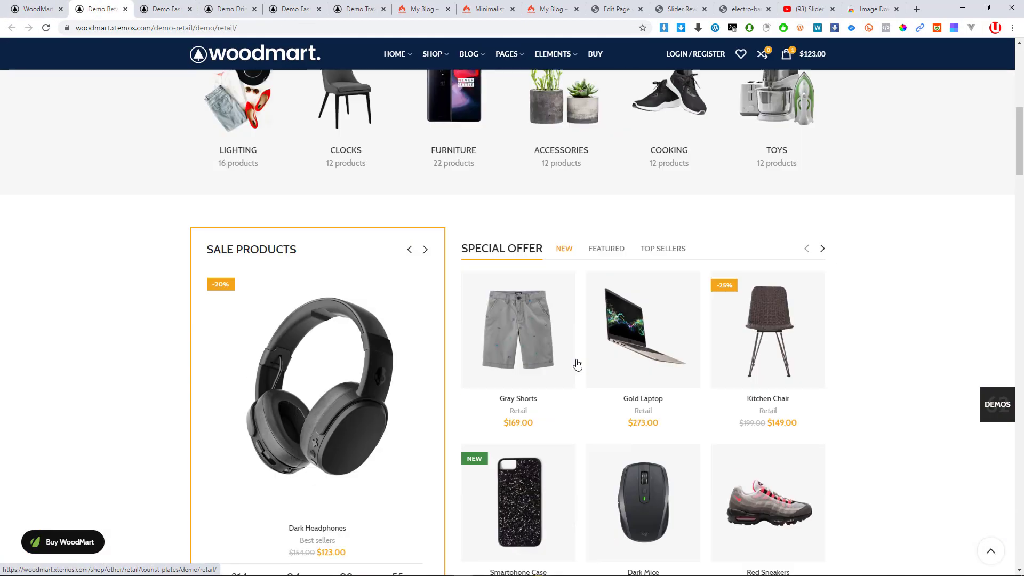
pyautogui.scroll(8, 577, 364)
pyautogui.click(1005, 311)
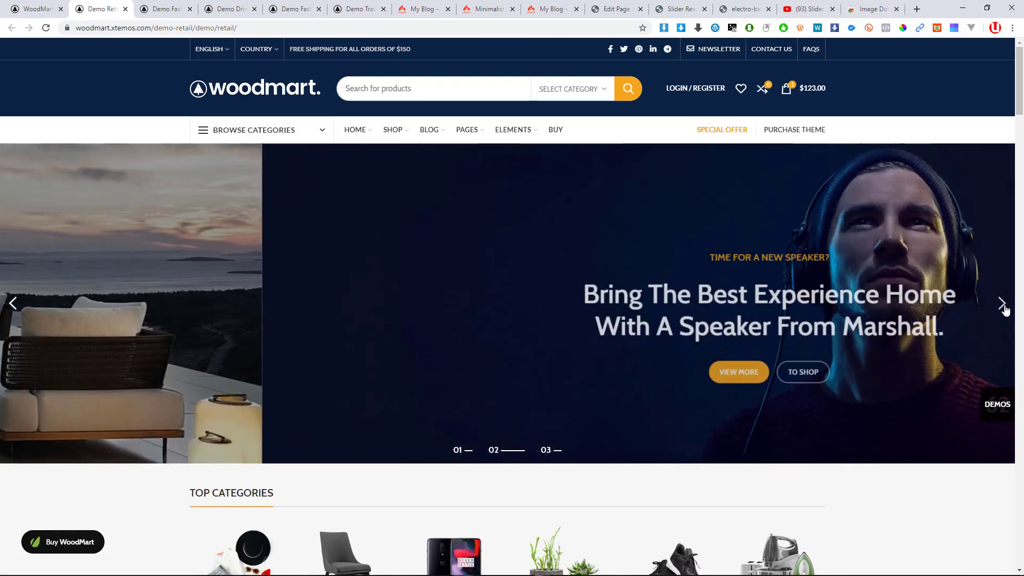
pyautogui.click(1005, 311)
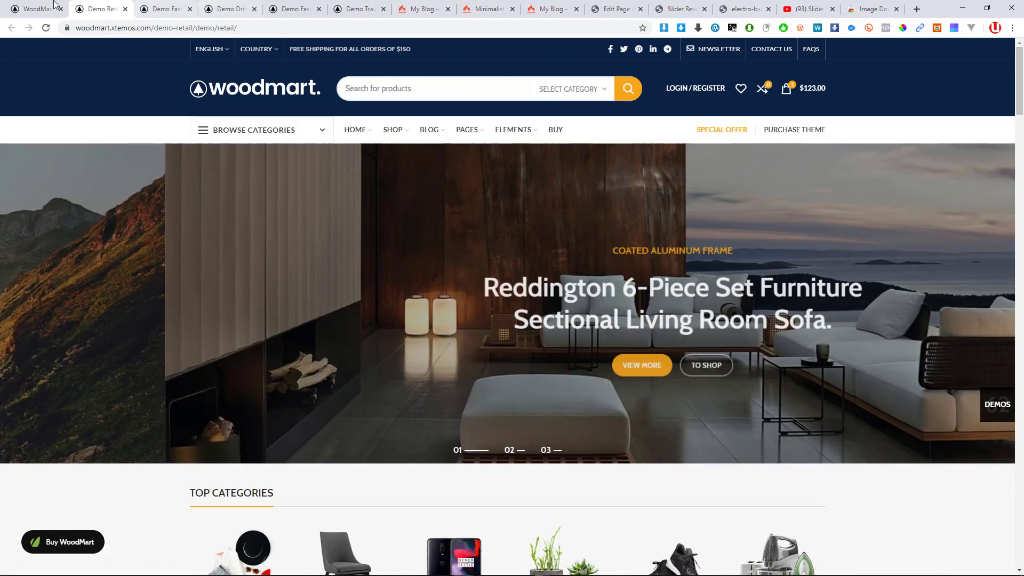
pyautogui.click(35, 9)
pyautogui.scroll(20, 784, 261)
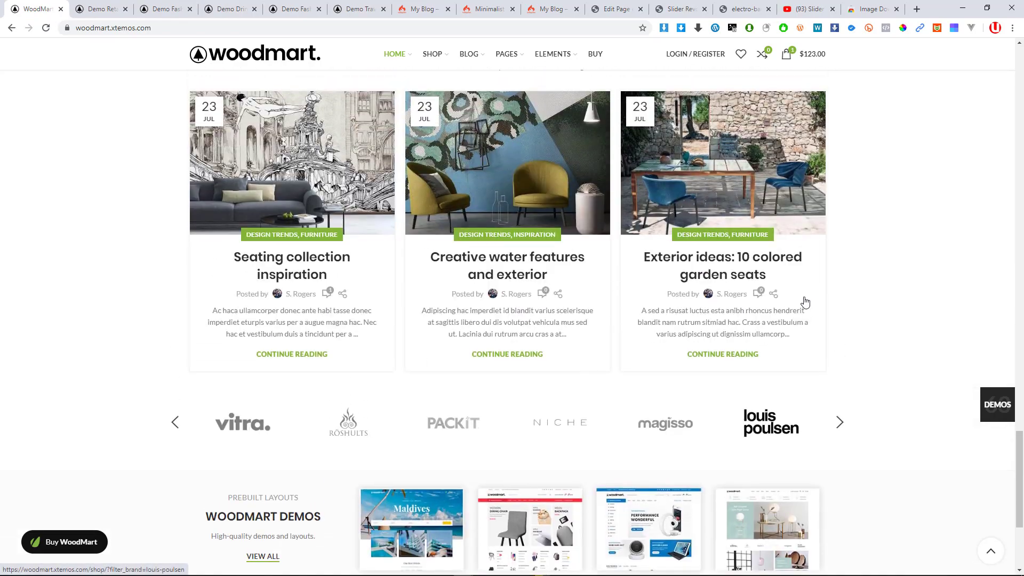
pyautogui.scroll(1, 789, 296)
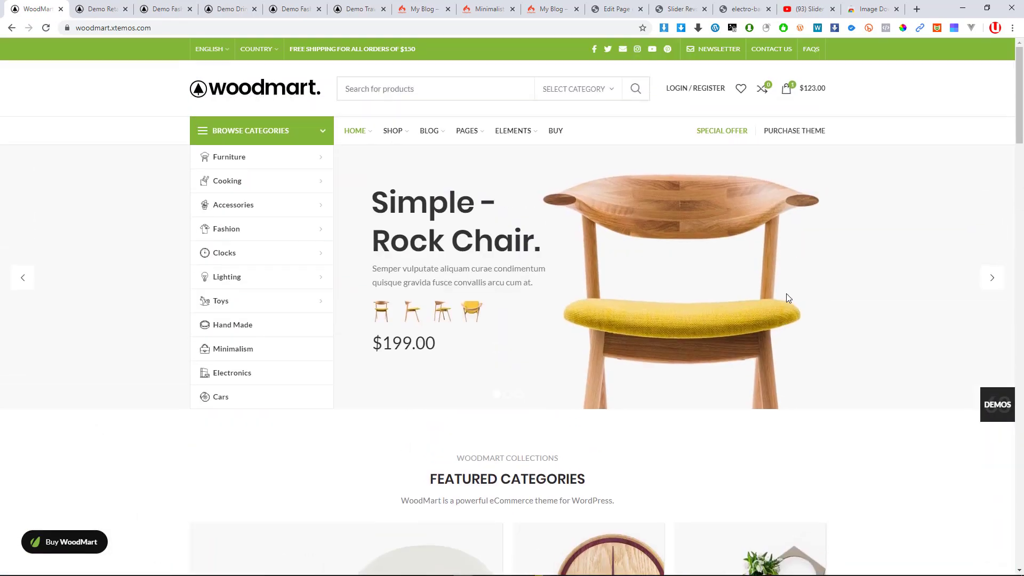
pyautogui.click(992, 282)
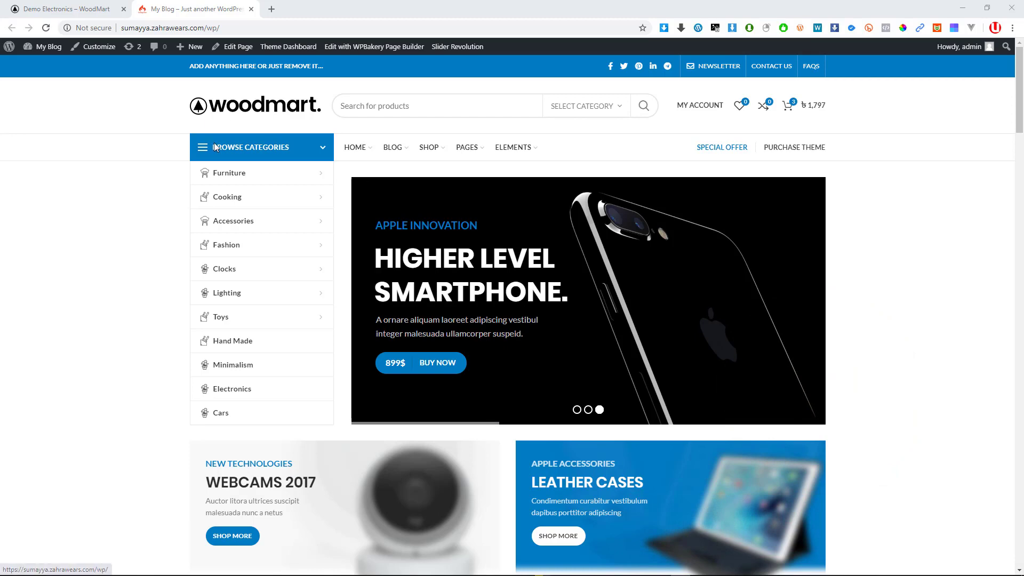
# Scroll the blog's Electronics homepage past carousels, hot deals and partner logos, then back to the header
pyautogui.moveTo(324, 176)
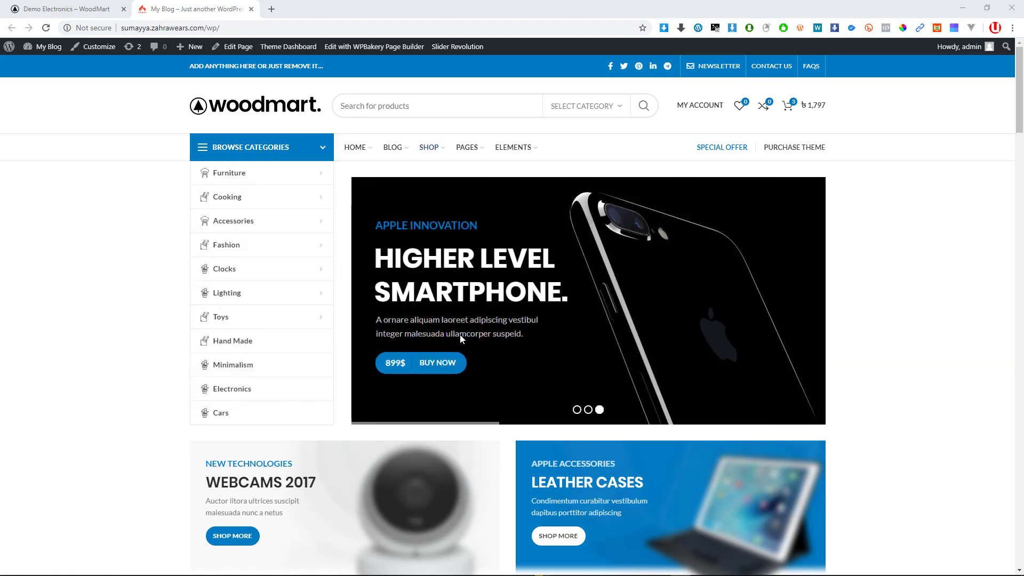
pyautogui.scroll(-8, 374, 368)
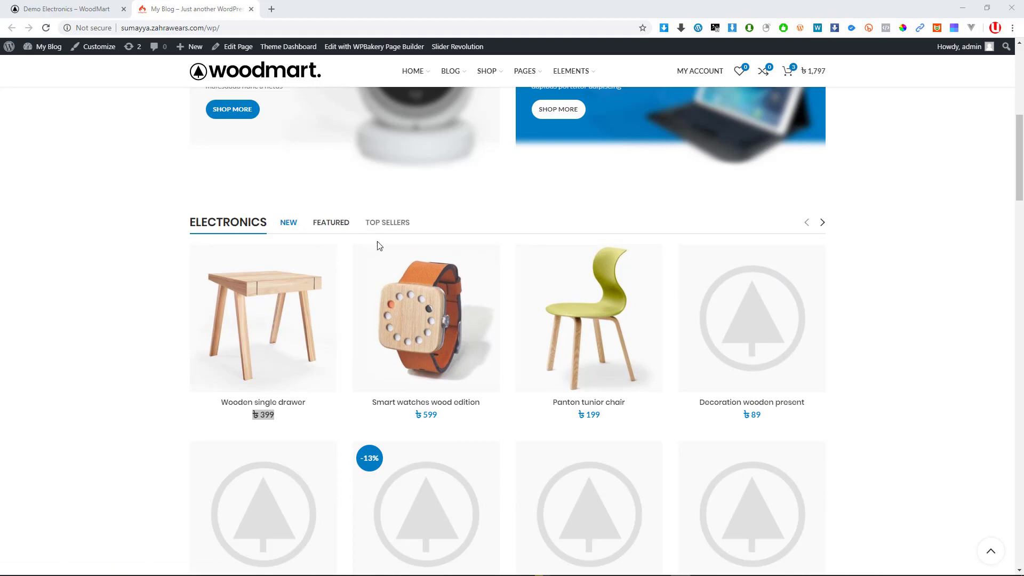
pyautogui.moveTo(456, 308)
pyautogui.scroll(-10, 456, 308)
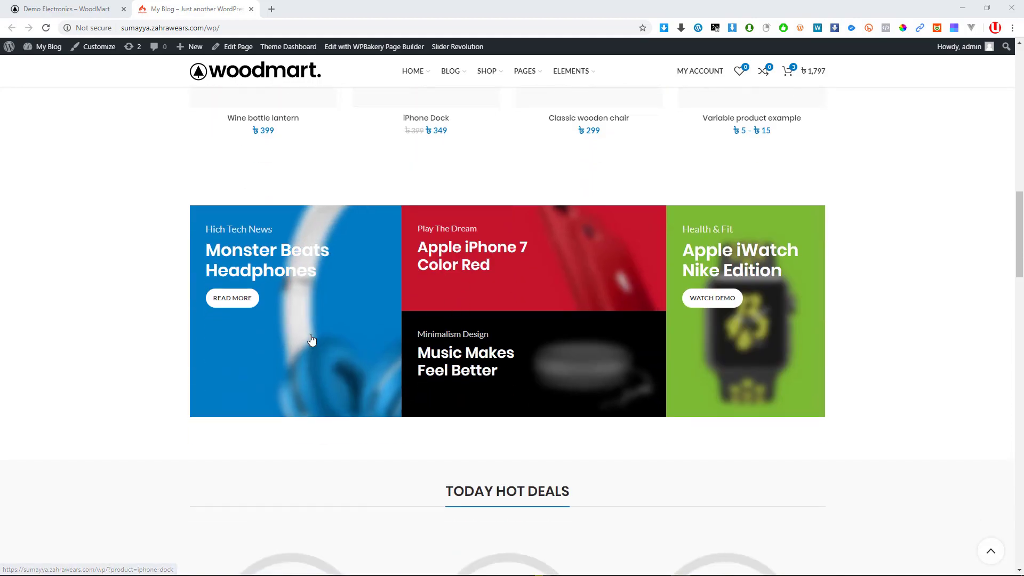
pyautogui.scroll(-15, 622, 314)
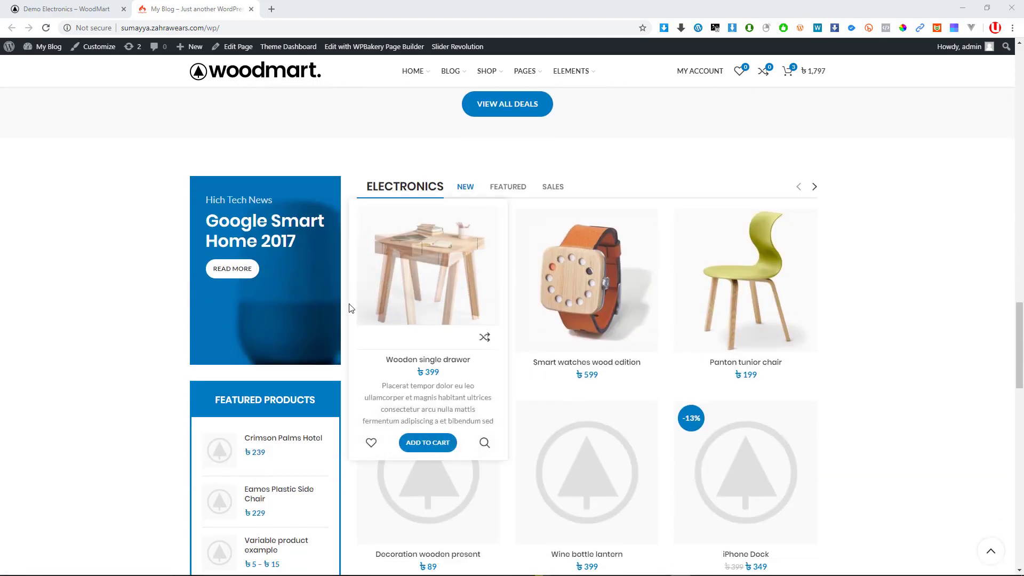
pyautogui.scroll(-5, 350, 307)
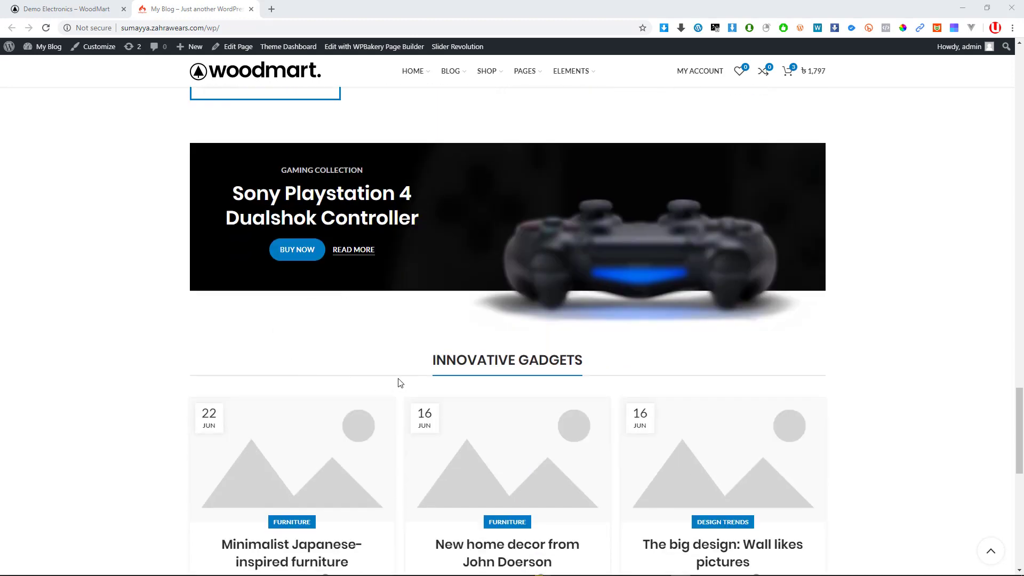
pyautogui.scroll(-10, 400, 382)
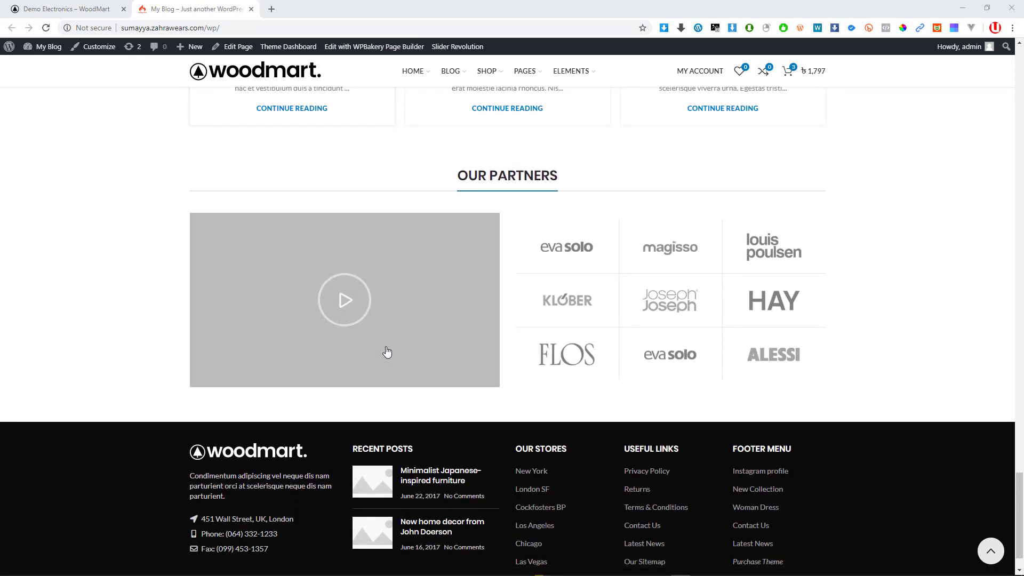
pyautogui.scroll(15, 617, 343)
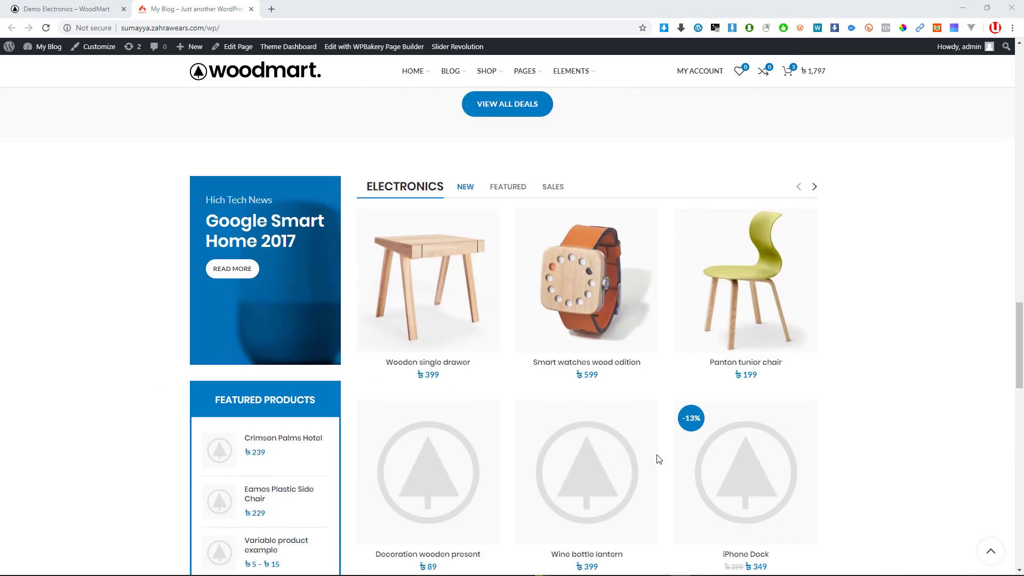
pyautogui.scroll(20, 660, 459)
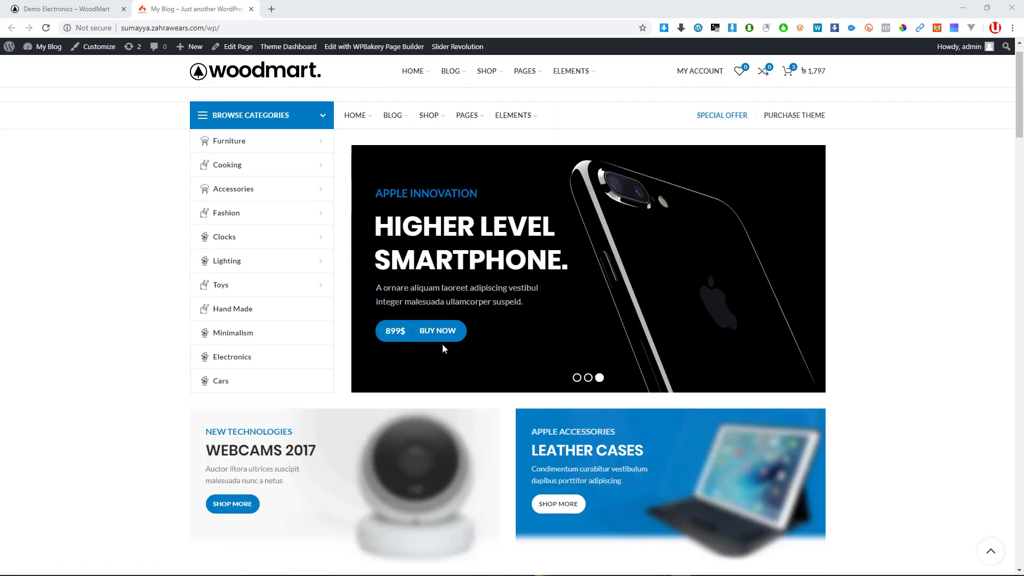
pyautogui.scroll(1, 442, 349)
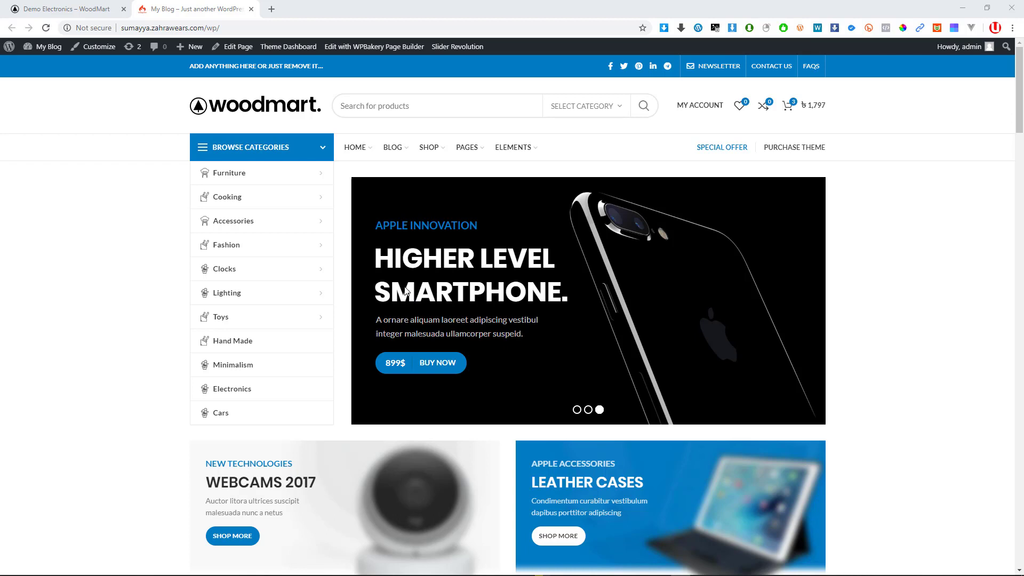
# Search Google for 'elementor pro' in a new tab
pyautogui.click(271, 10)
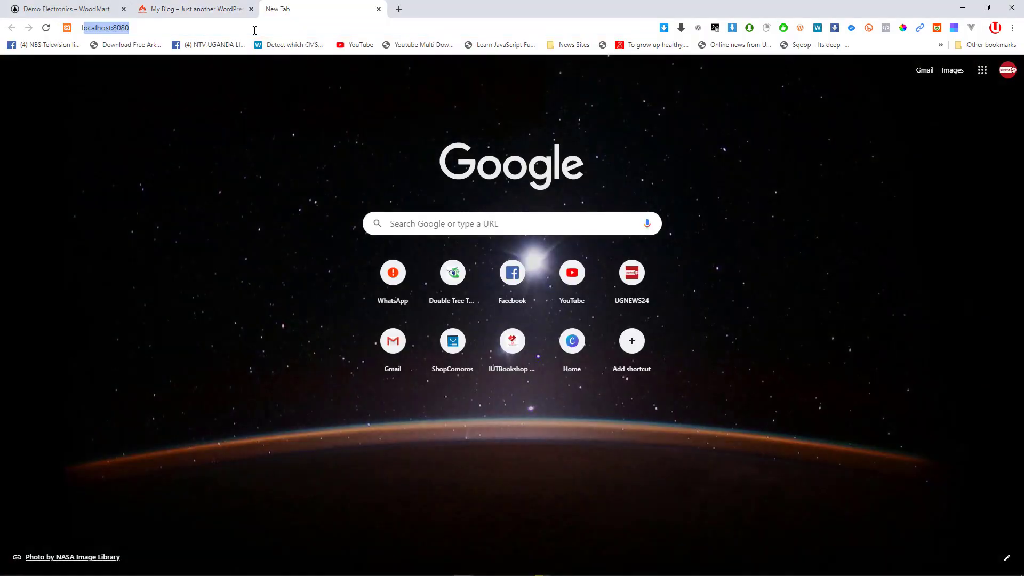
pyautogui.write('le')
pyautogui.press('BackSpace')
pyautogui.write('e')
pyautogui.press('BackSpace')
pyautogui.press('BackSpace')
pyautogui.press('BackSpace')
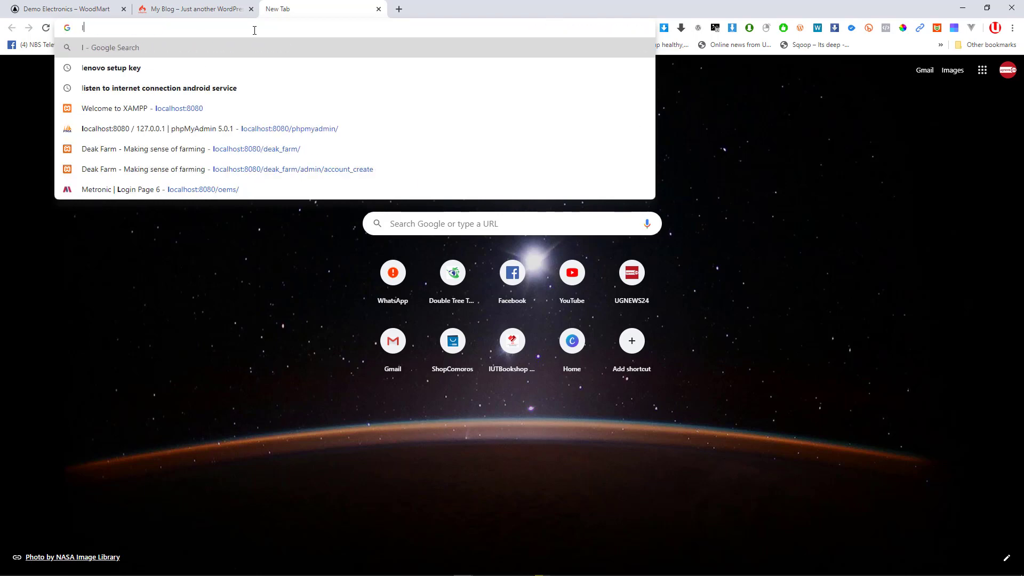
pyautogui.write('ele')
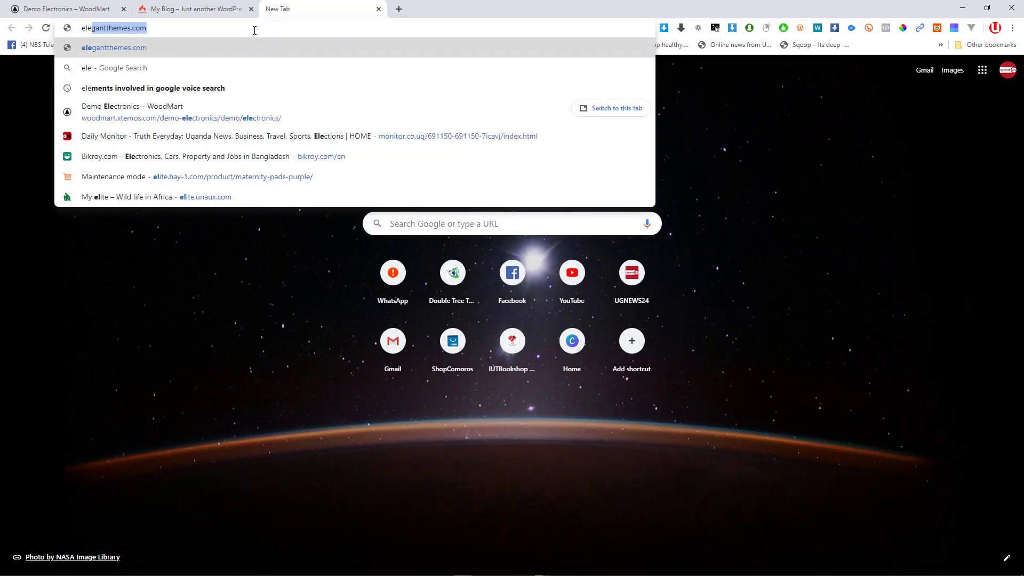
pyautogui.write('mentor')
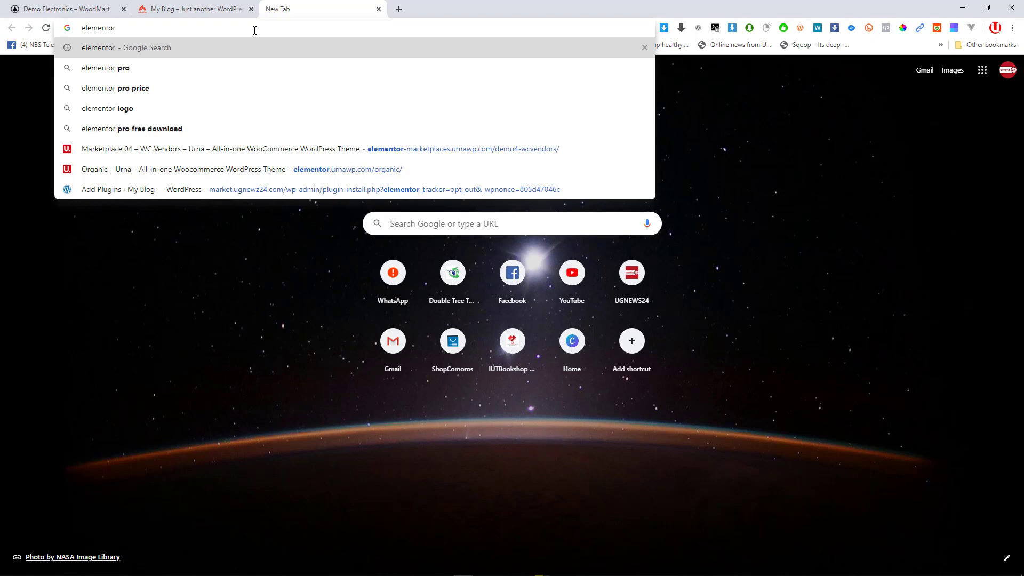
pyautogui.press('Down')
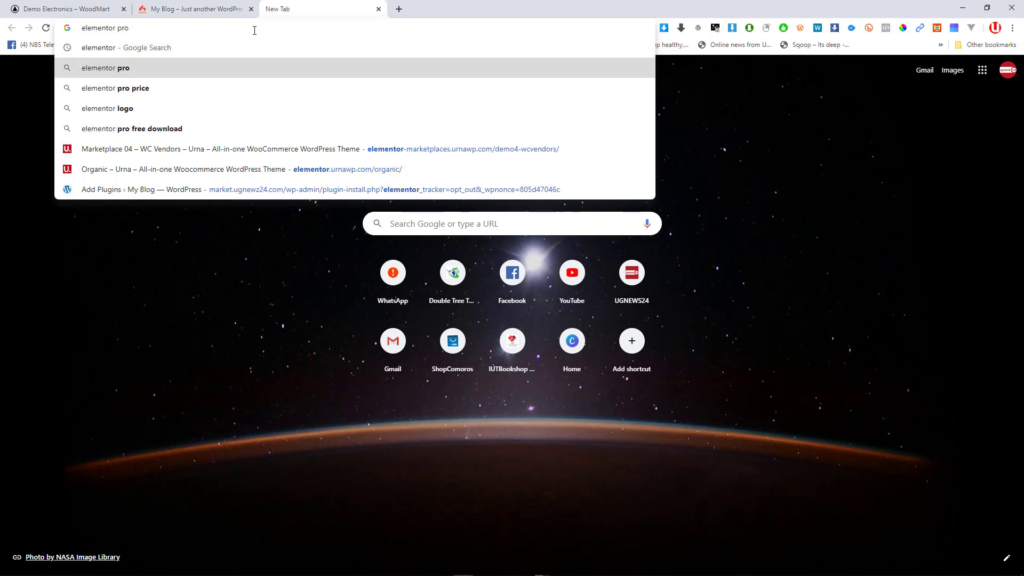
pyautogui.press('Return')
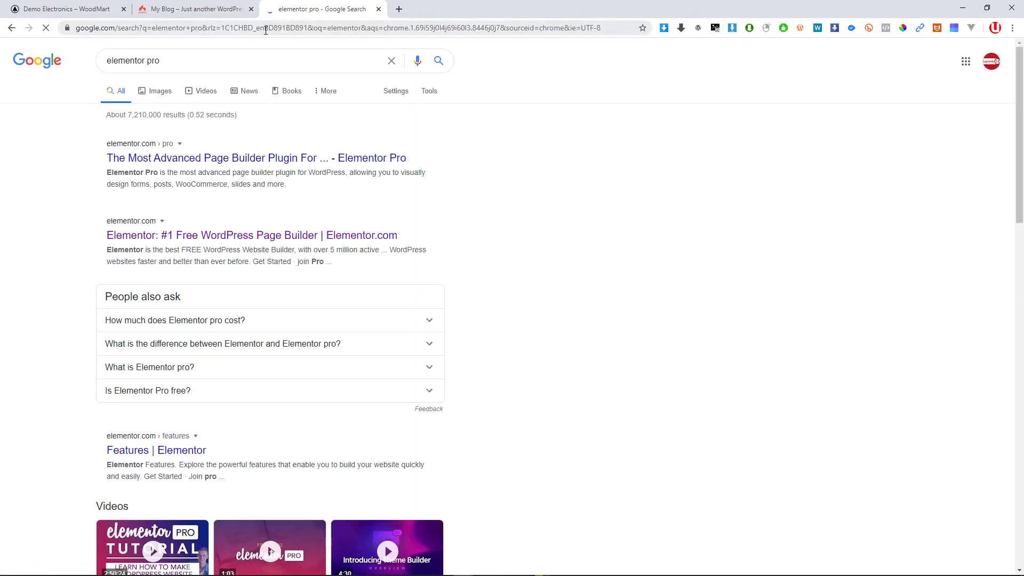
# Browse the Elementor Pro pricing page ($49, $89, $159), then return to the results and select the query
pyautogui.middleClick(168, 163)
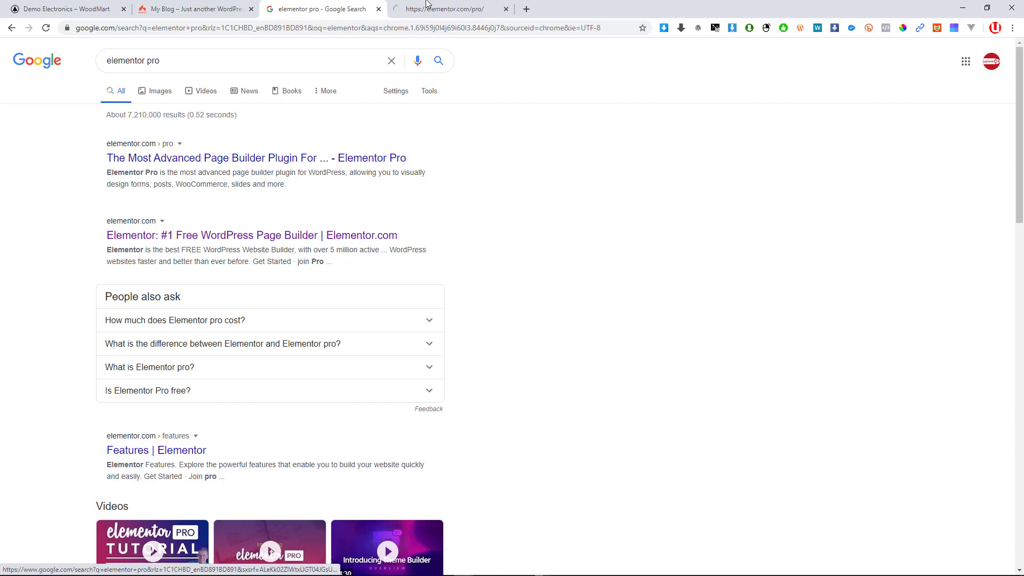
pyautogui.click(469, 8)
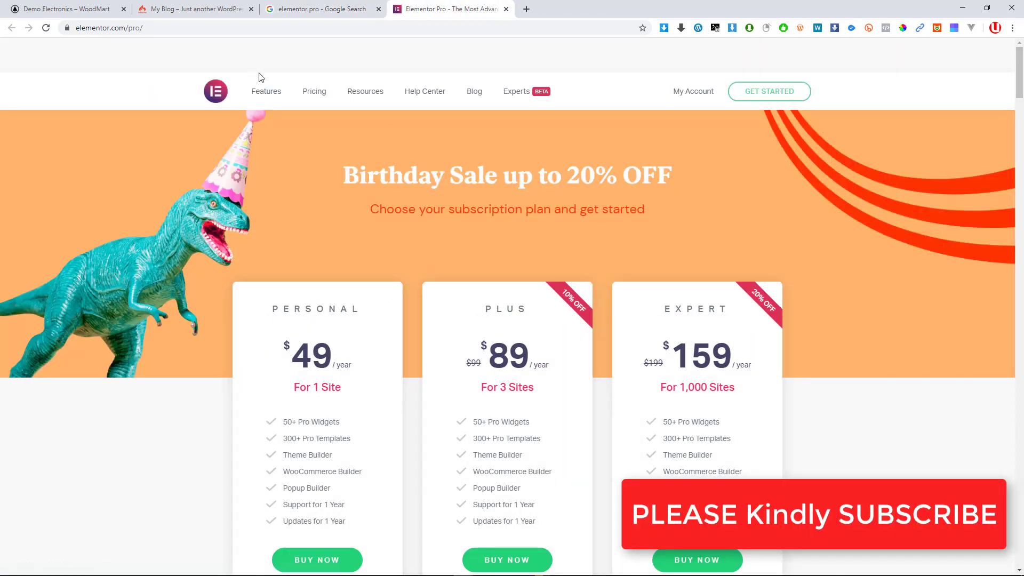
pyautogui.scroll(-15, 421, 252)
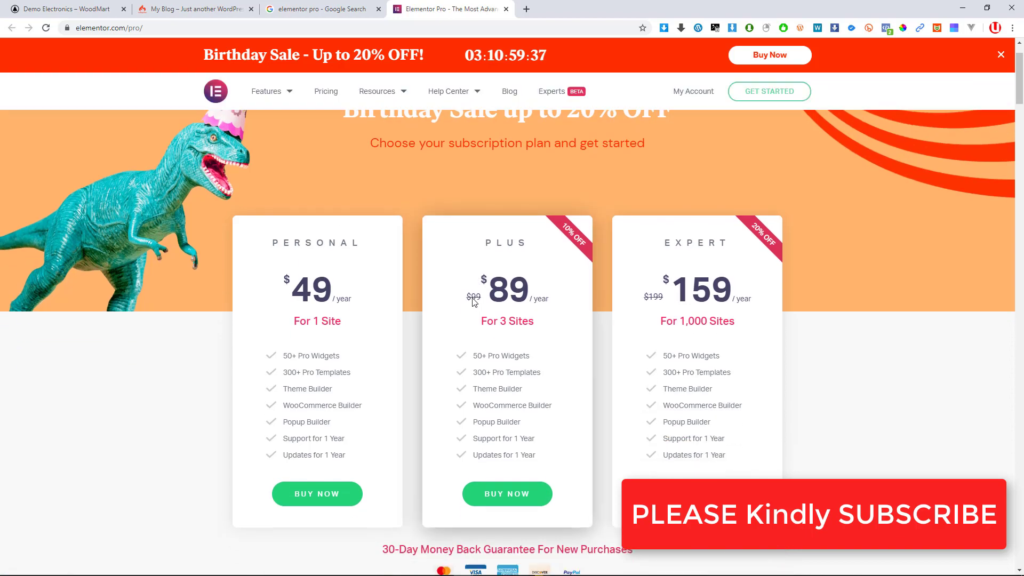
pyautogui.scroll(-5, 530, 304)
pyautogui.scroll(18, 521, 293)
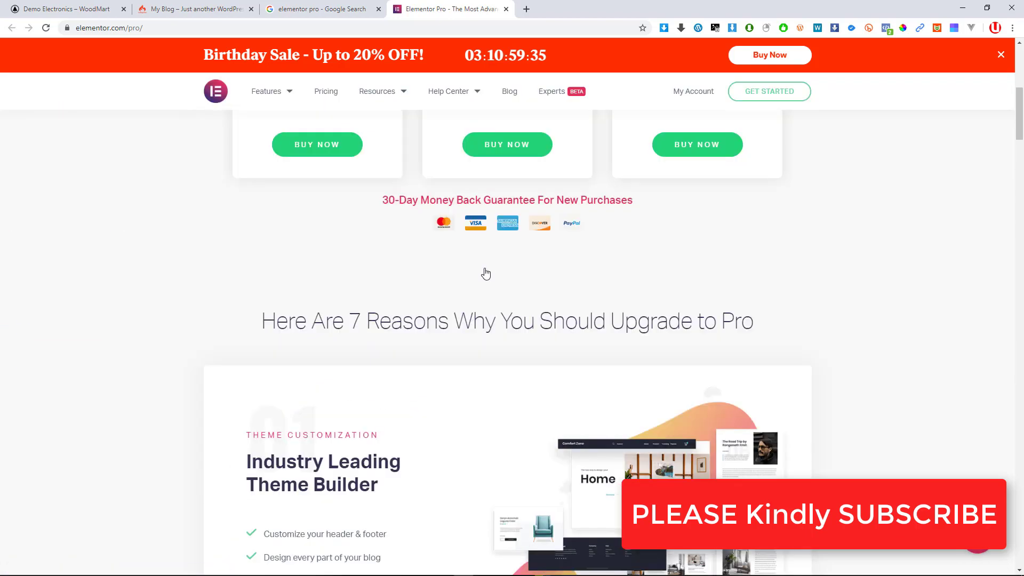
pyautogui.scroll(-12, 693, 286)
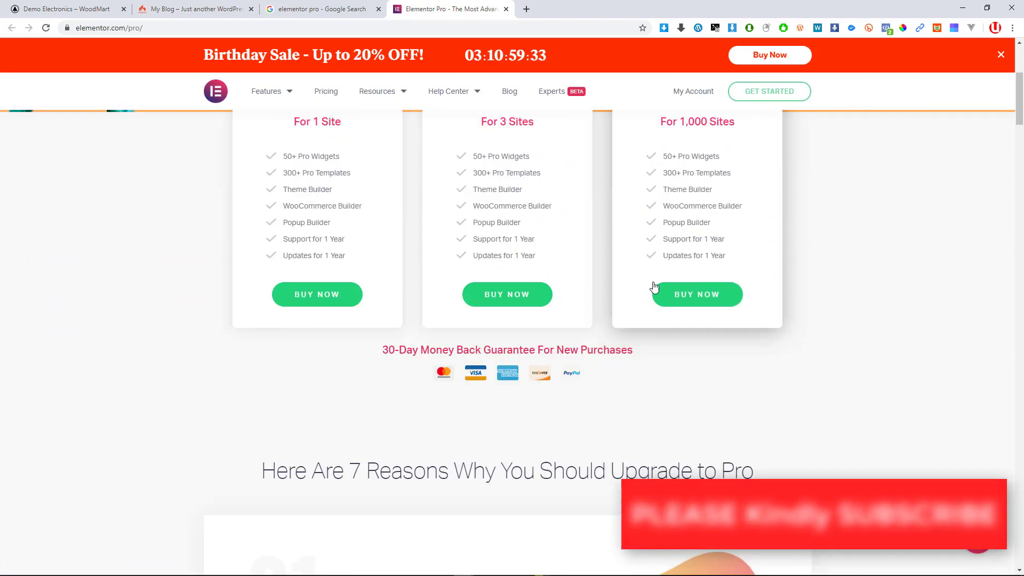
pyautogui.scroll(-20, 418, 286)
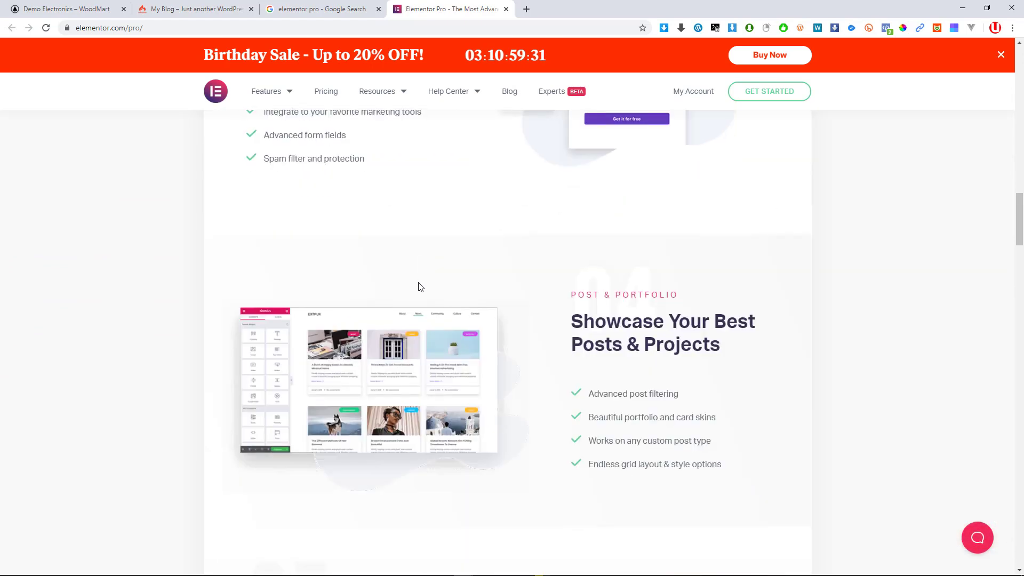
pyautogui.click(334, 4)
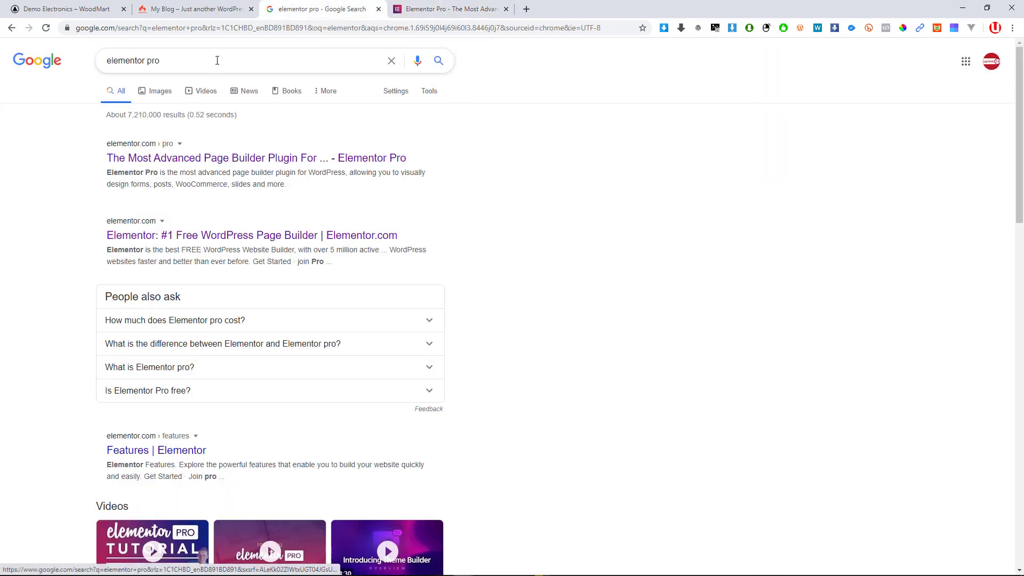
pyautogui.moveTo(217, 62); pyautogui.dragTo(107, 100)
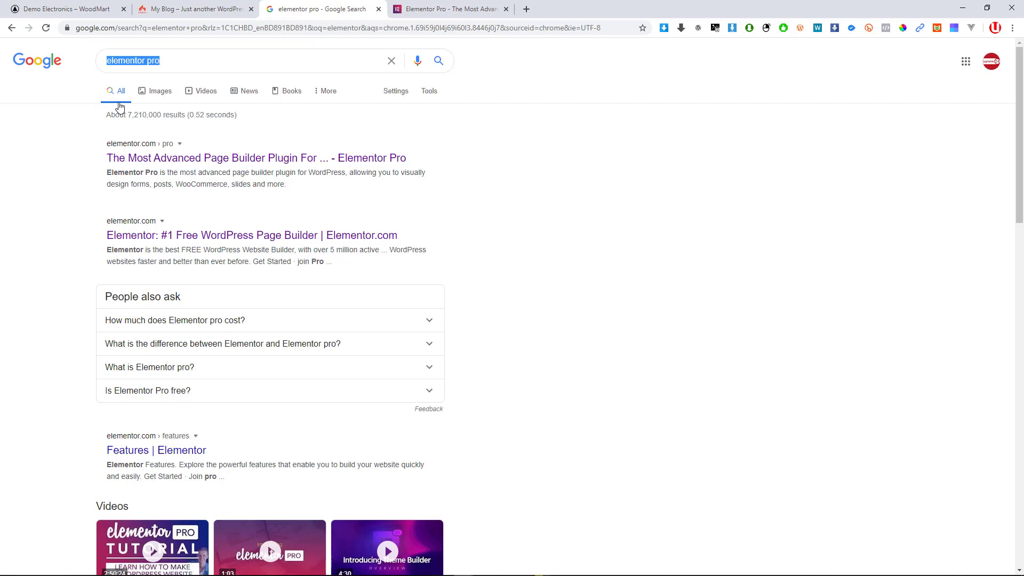
# Search for 'wp page bakery' and open the WPBakery Page Builder result in a new tab
pyautogui.write('wp page')
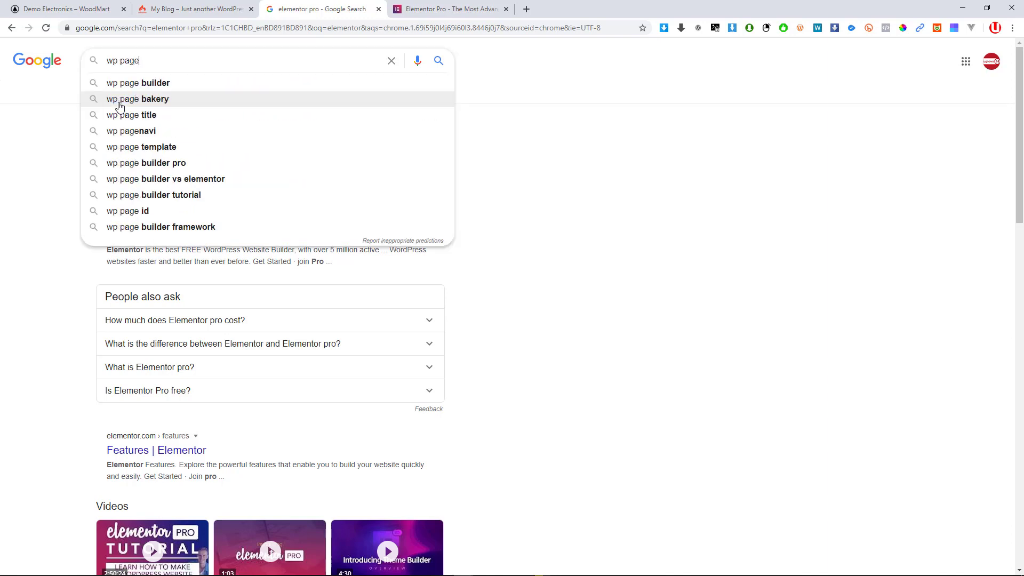
pyautogui.press('Down')
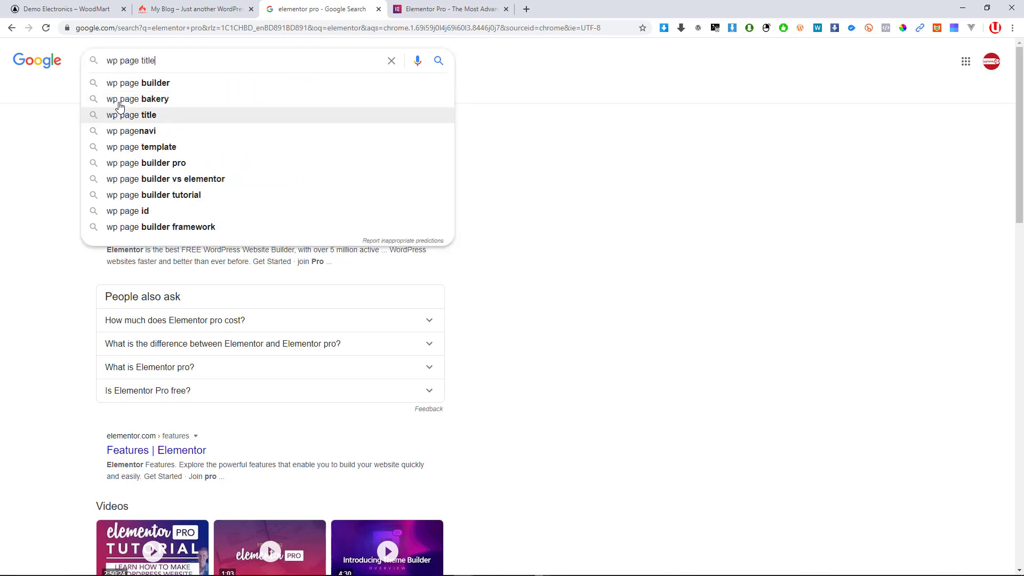
pyautogui.press('Up')
pyautogui.press('Return')
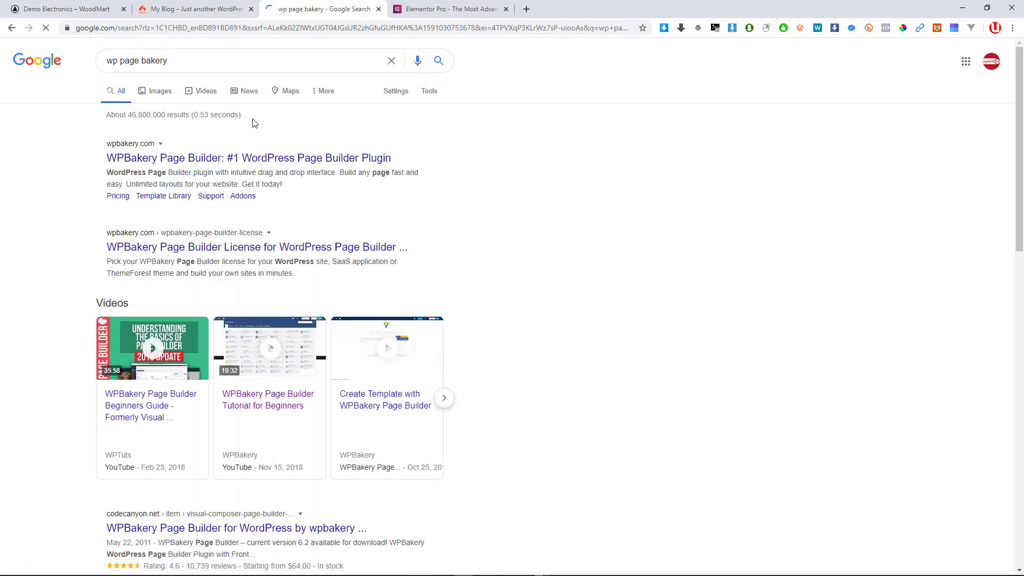
pyautogui.keyDown('ctrl'); pyautogui.click(247, 157); pyautogui.keyUp('ctrl')
# Scroll through the WPBakery Page Builder homepage with its $45 offer
pyautogui.click(579, 10)
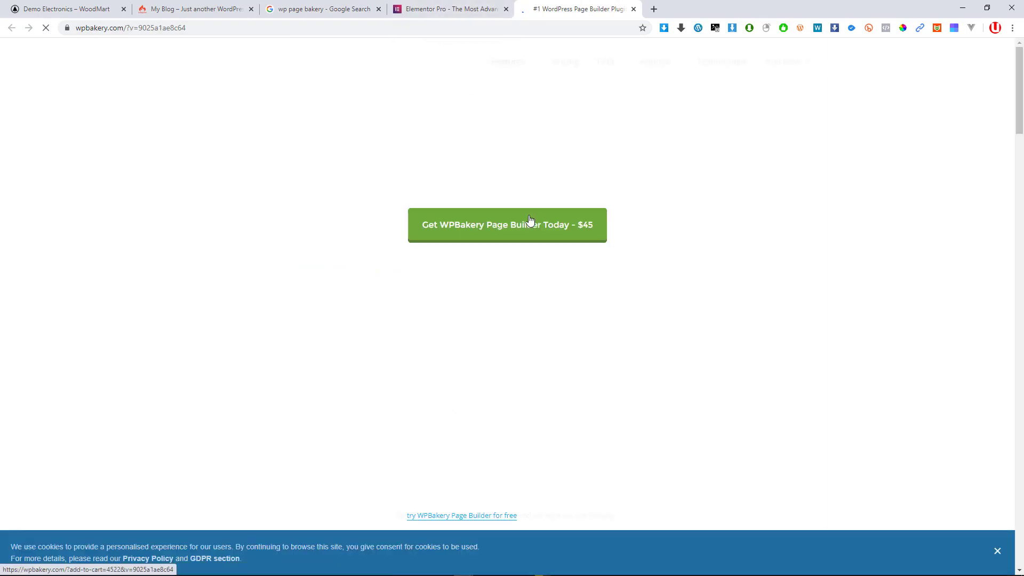
pyautogui.scroll(-8, 514, 227)
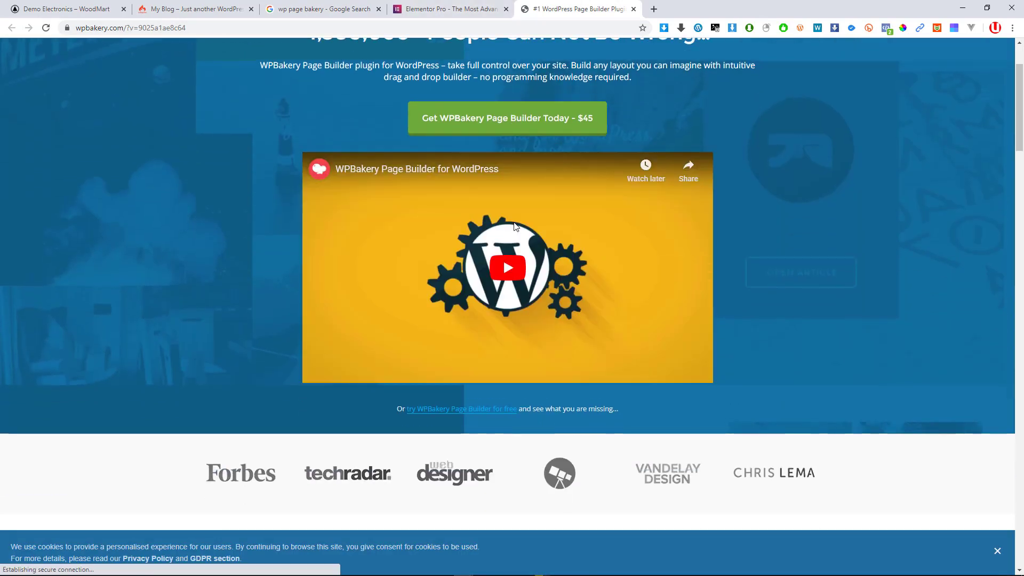
pyautogui.scroll(-14, 514, 223)
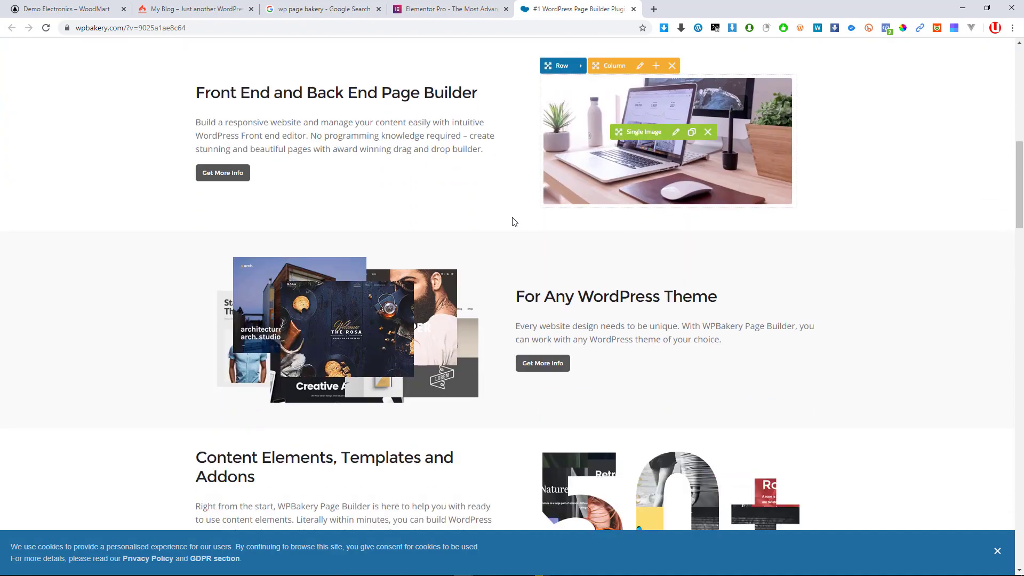
pyautogui.scroll(20, 503, 224)
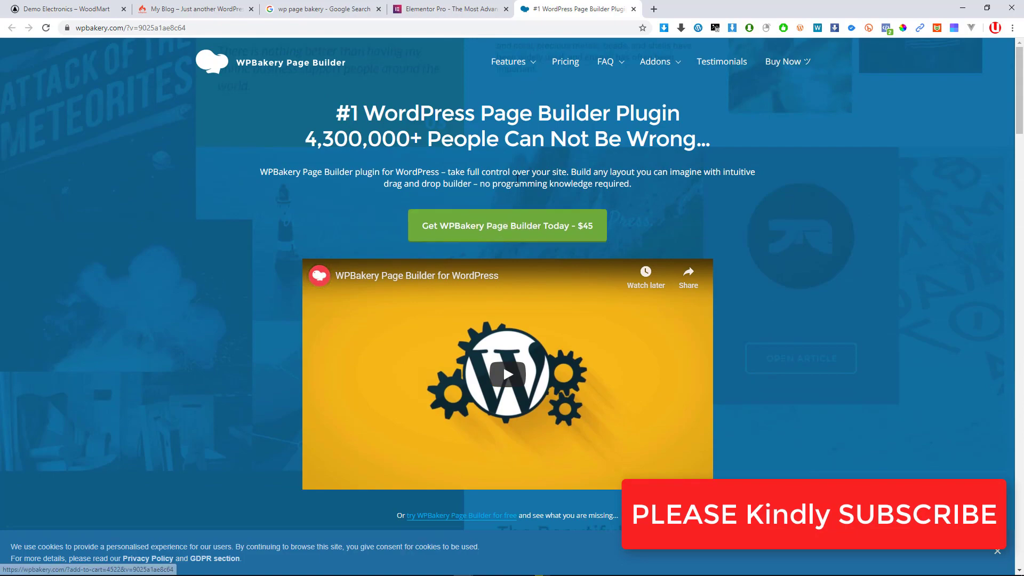
pyautogui.scroll(-20, 377, 251)
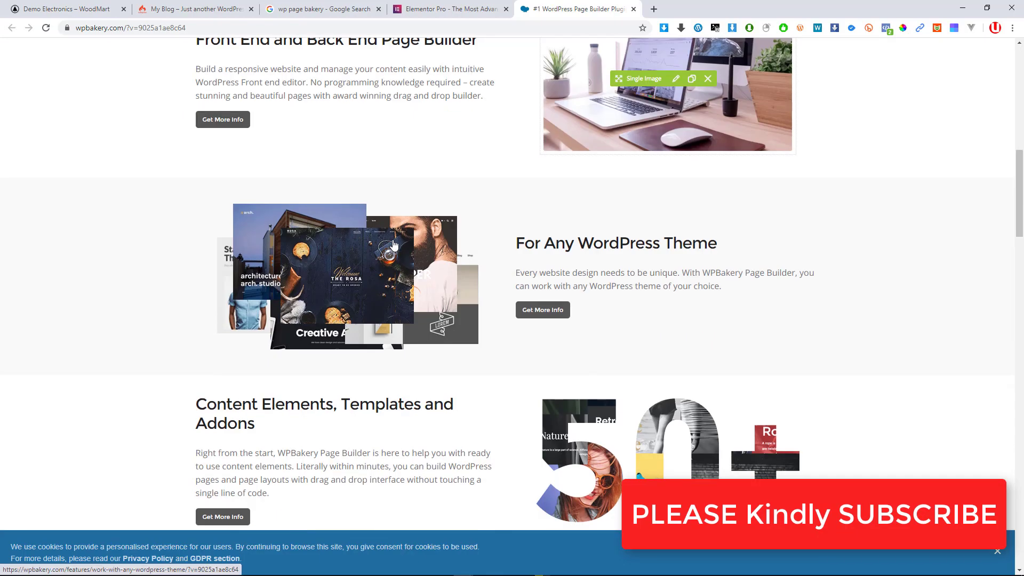
pyautogui.scroll(-10, 396, 244)
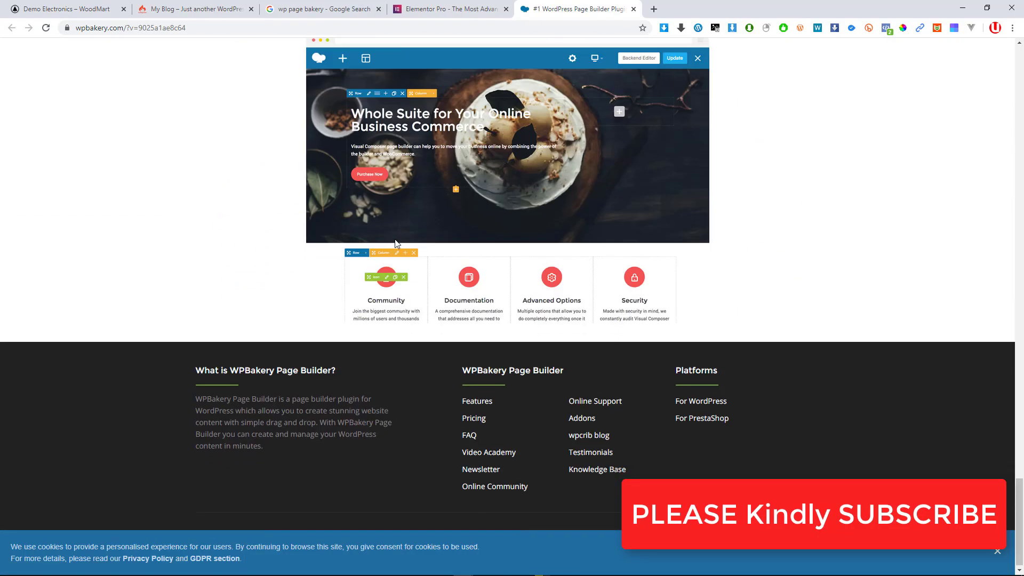
pyautogui.scroll(2, 395, 244)
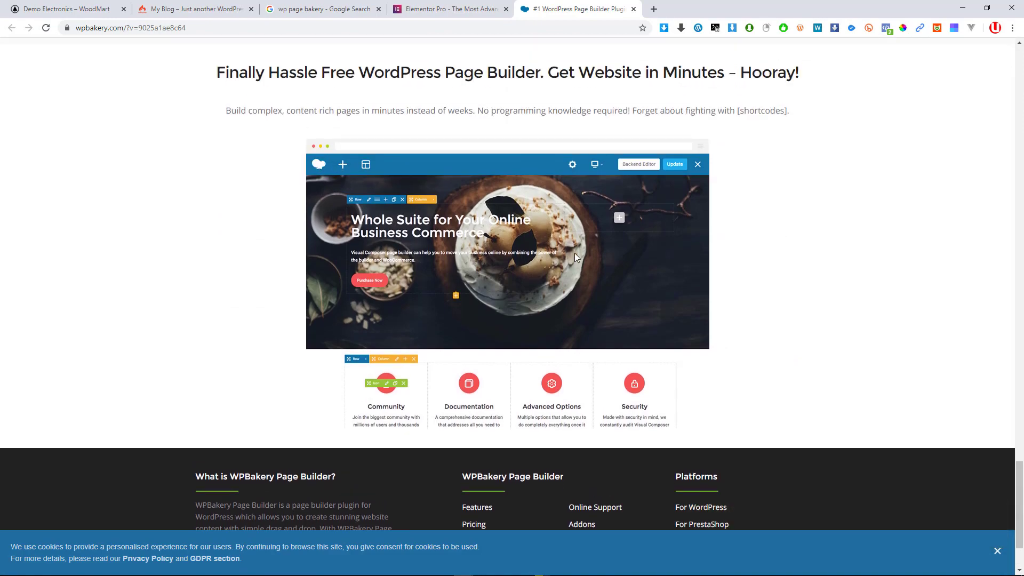
pyautogui.scroll(15, 314, 252)
pyautogui.scroll(-13, 314, 251)
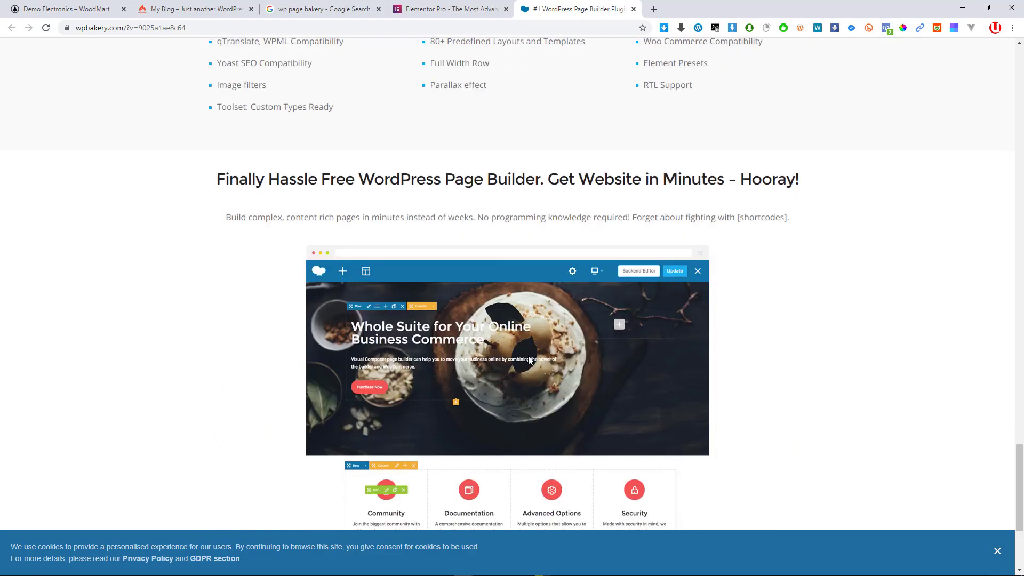
pyautogui.scroll(-4, 512, 363)
pyautogui.scroll(20, 517, 331)
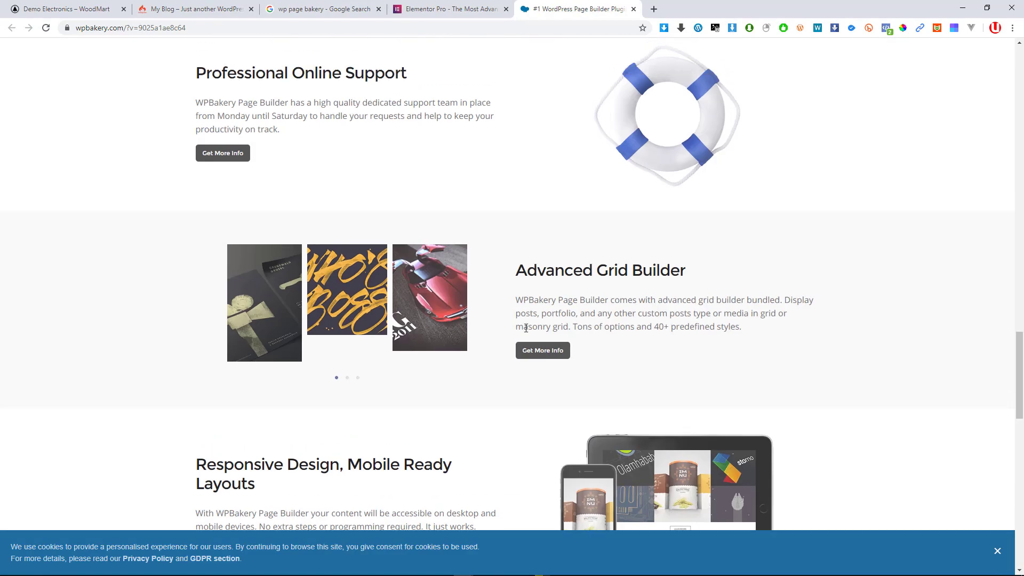
pyautogui.scroll(20, 522, 312)
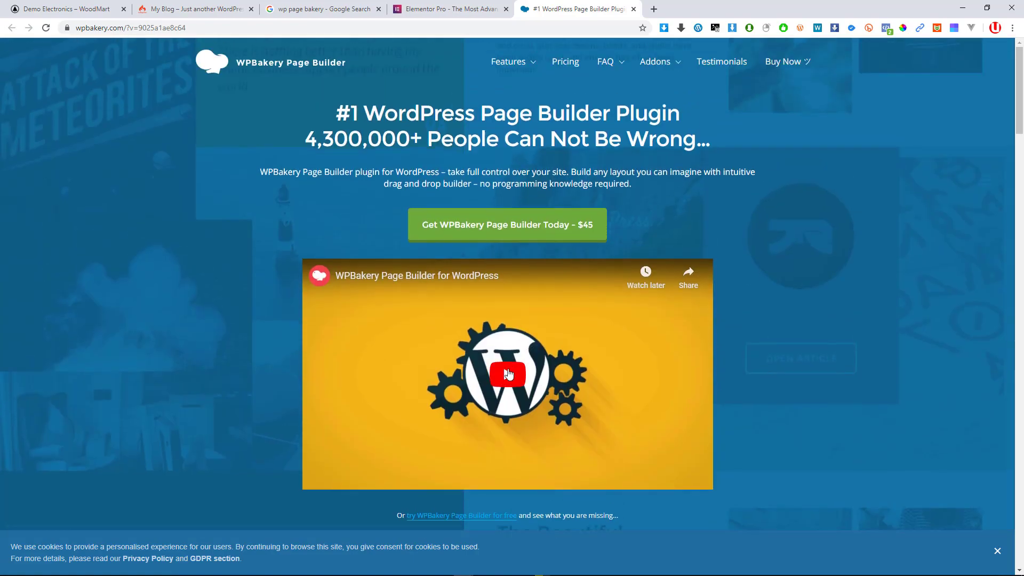
# Play the promo video, skip ahead, then mute it and pause at 0:16
pyautogui.click(508, 375)
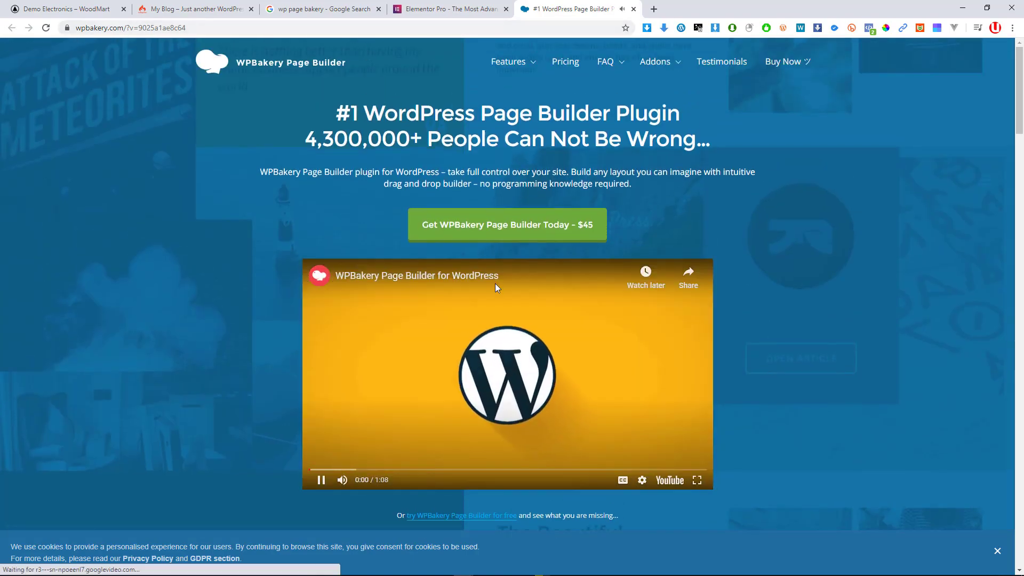
pyautogui.moveTo(367, 481)
pyautogui.mouseDown()
pyautogui.moveTo(358, 481)
pyautogui.moveTo(370, 482)
pyautogui.mouseUp()
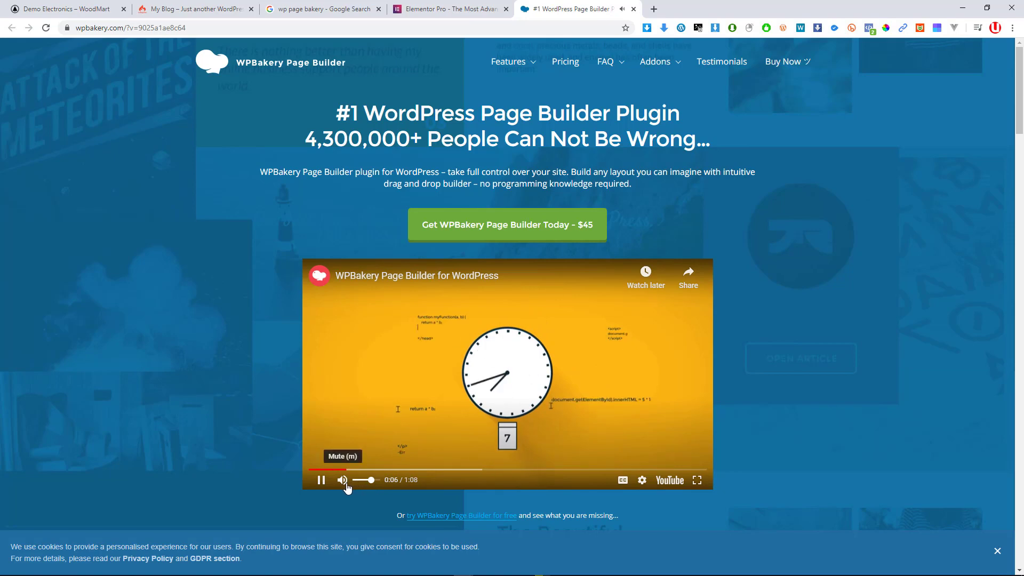
pyautogui.click(388, 471)
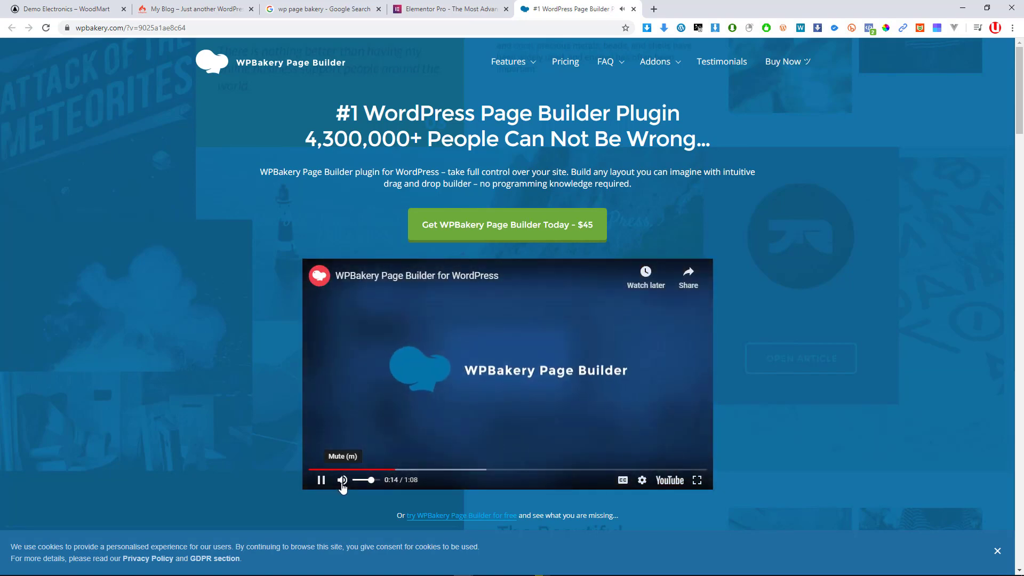
pyautogui.click(342, 481)
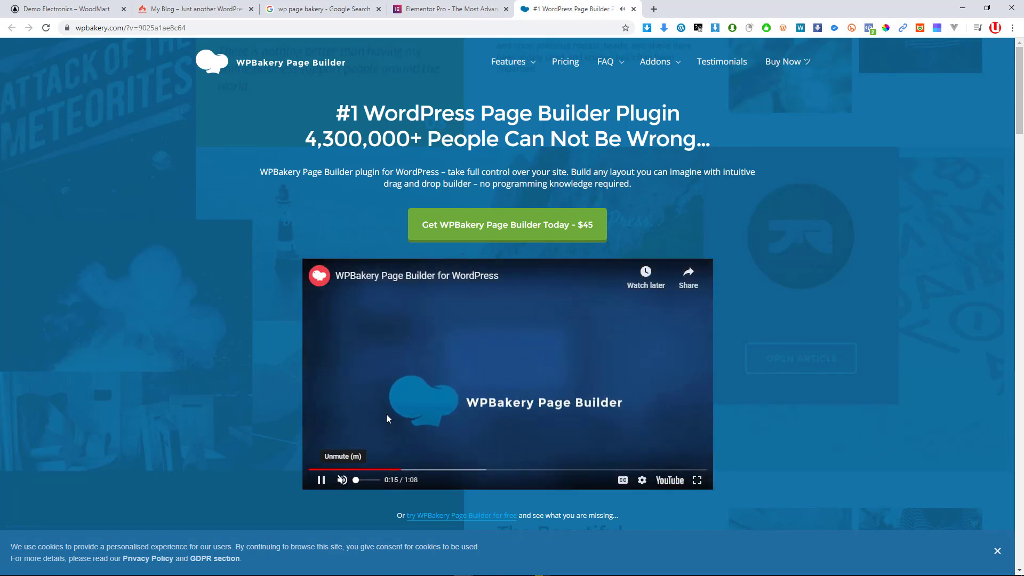
pyautogui.click(437, 398)
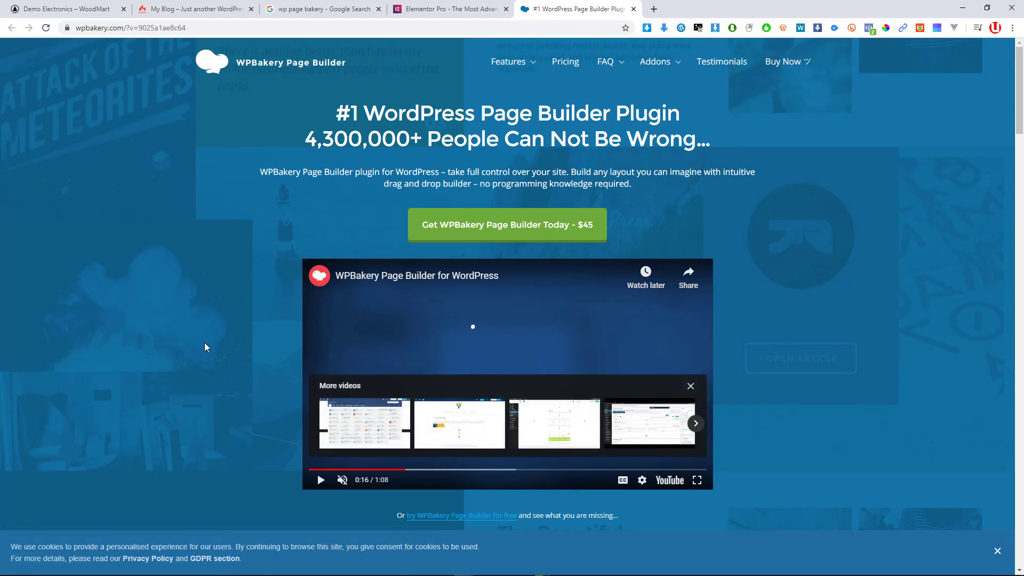
pyautogui.click(422, 7)
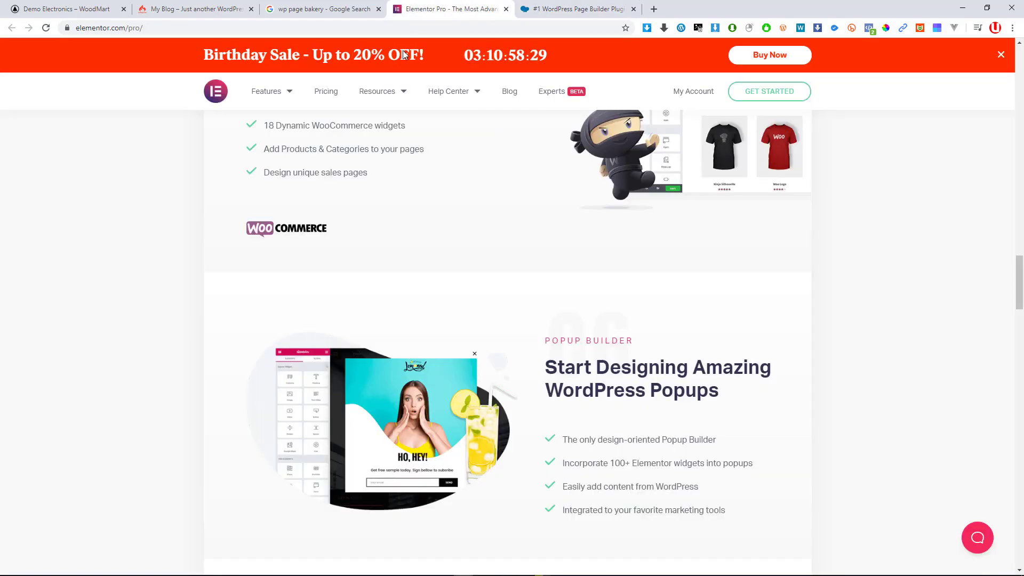
pyautogui.press('super')
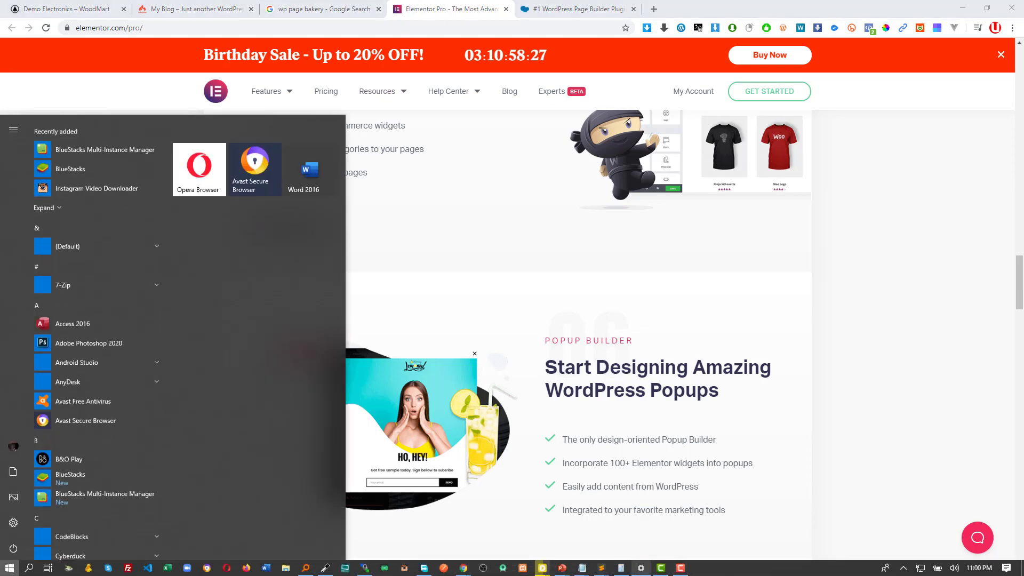
pyautogui.click(581, 245)
pyautogui.scroll(5, 581, 245)
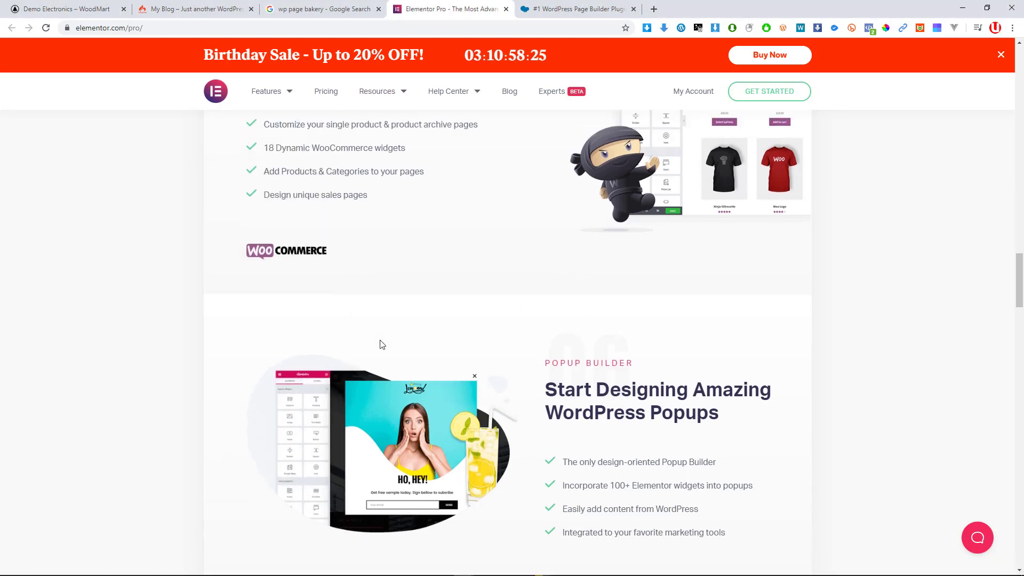
pyautogui.scroll(-4, 508, 304)
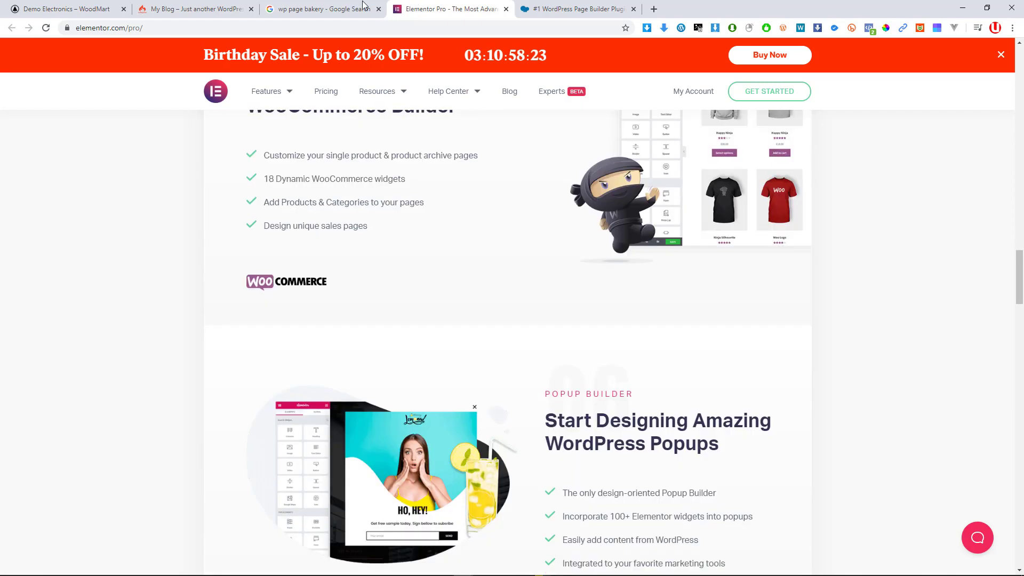
pyautogui.click(365, 7)
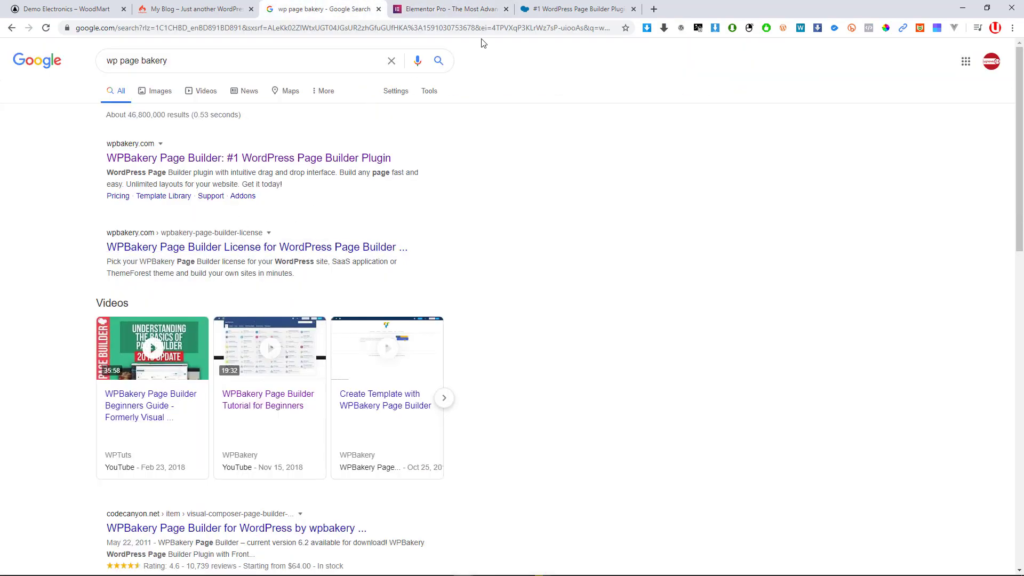
pyautogui.click(474, 7)
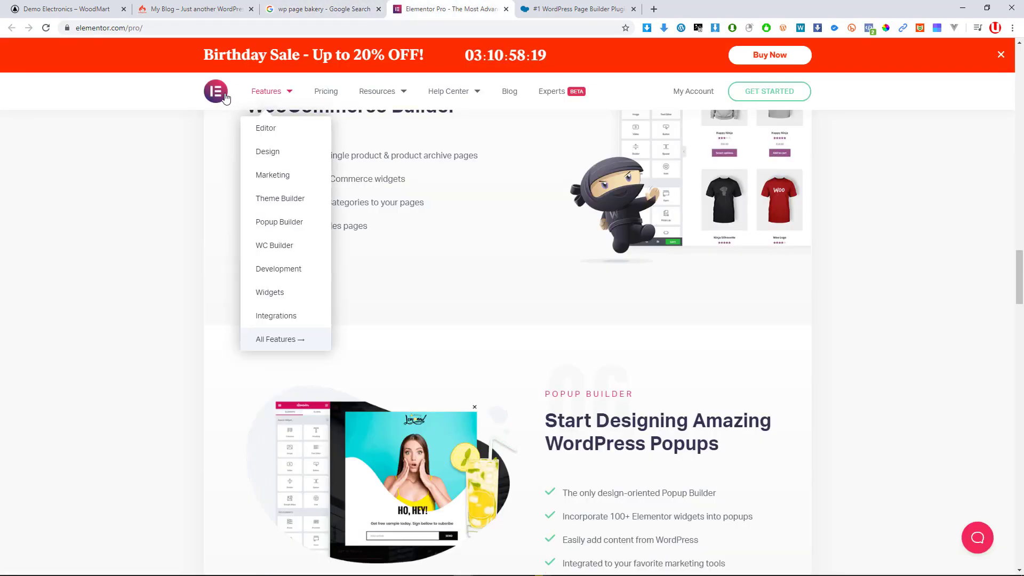
pyautogui.click(587, 8)
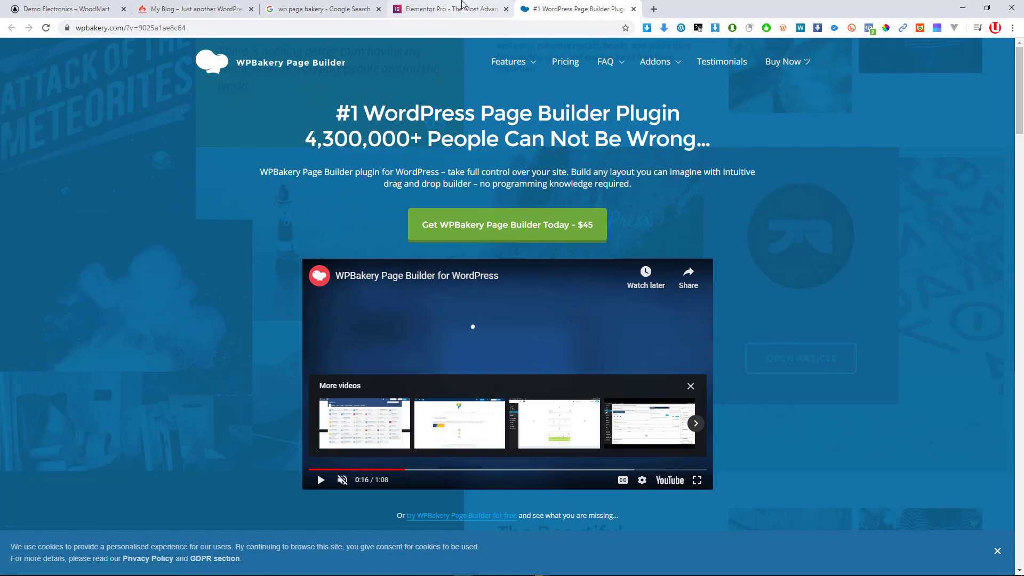
pyautogui.click(448, 9)
pyautogui.scroll(3, 383, 148)
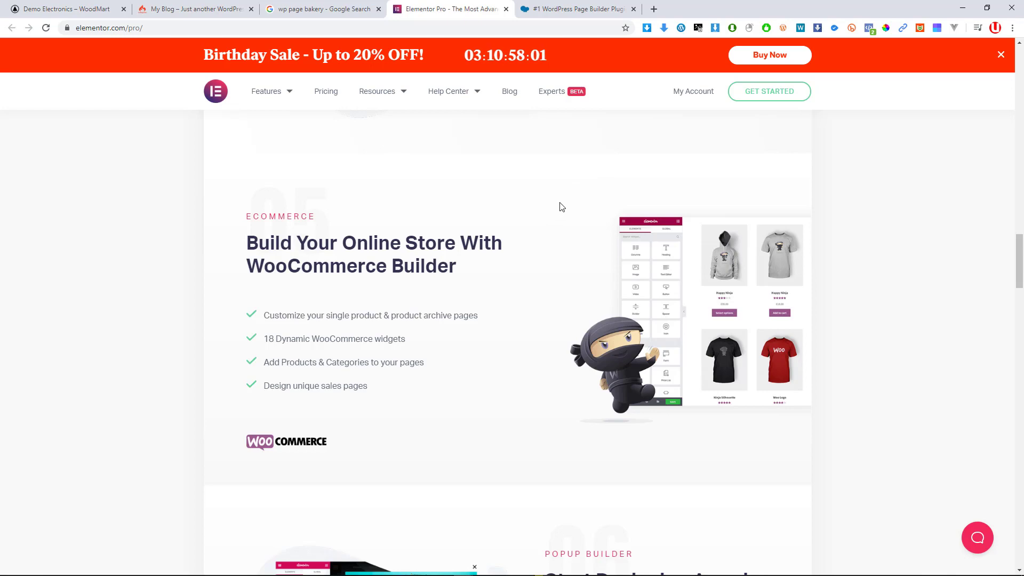
pyautogui.click(549, 10)
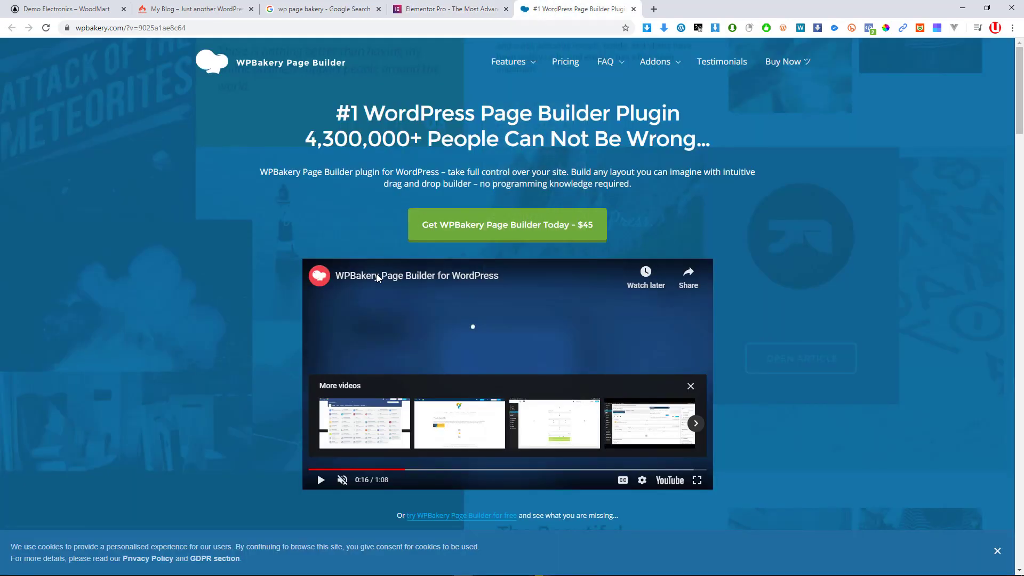
pyautogui.scroll(-1, 483, 217)
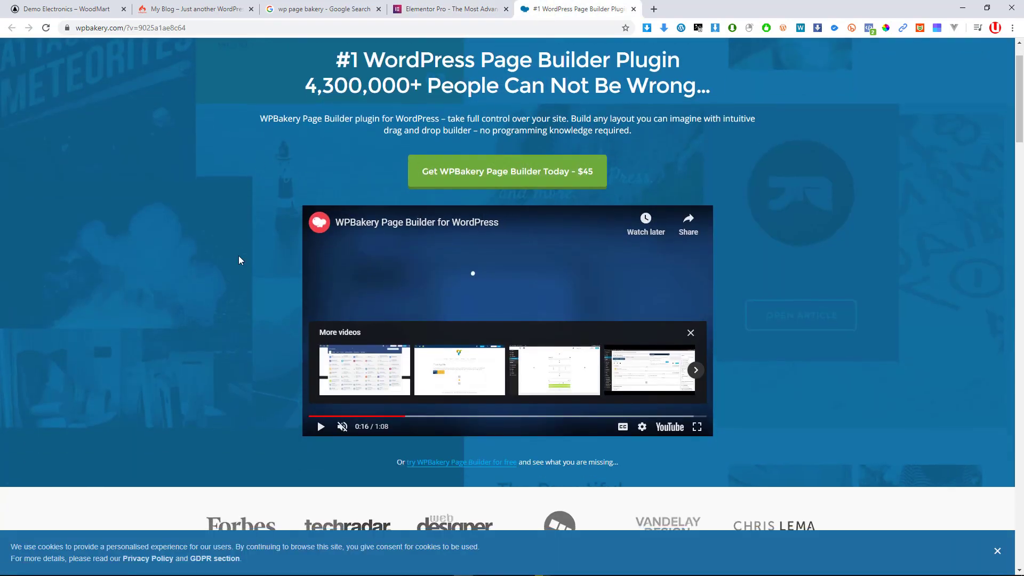
pyautogui.scroll(1, 265, 335)
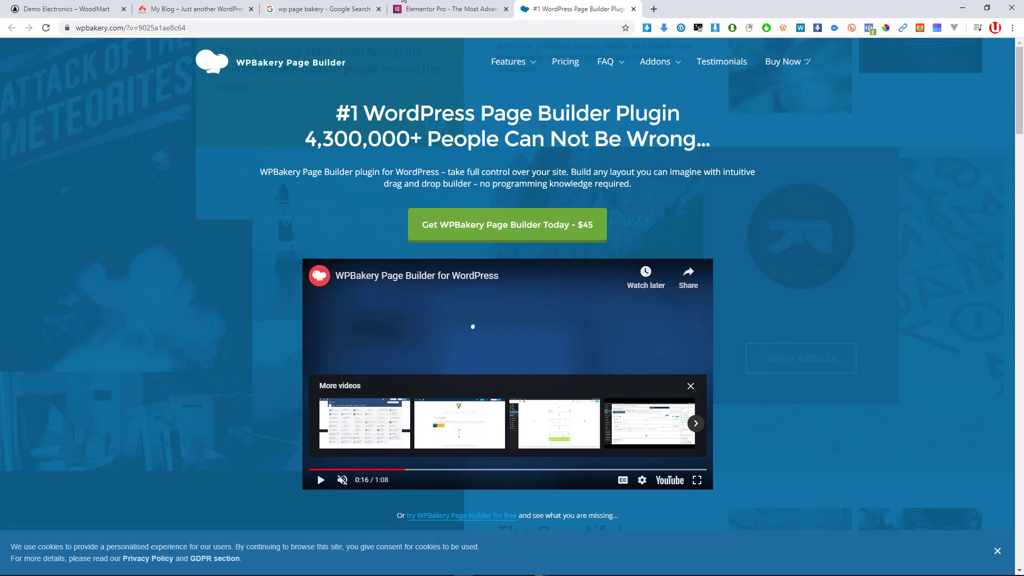
pyautogui.click(417, 10)
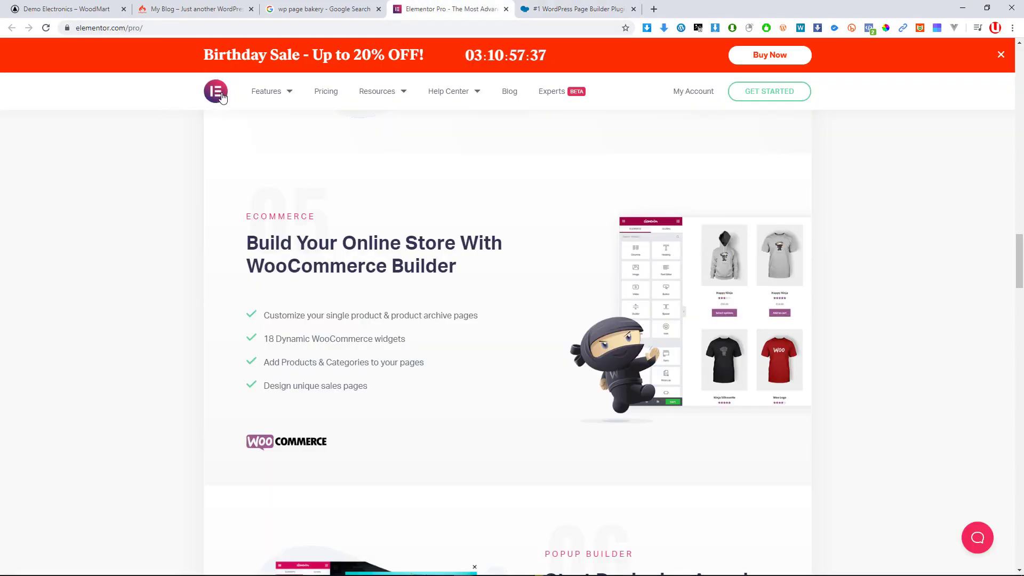
pyautogui.click(576, 9)
pyautogui.press('super')
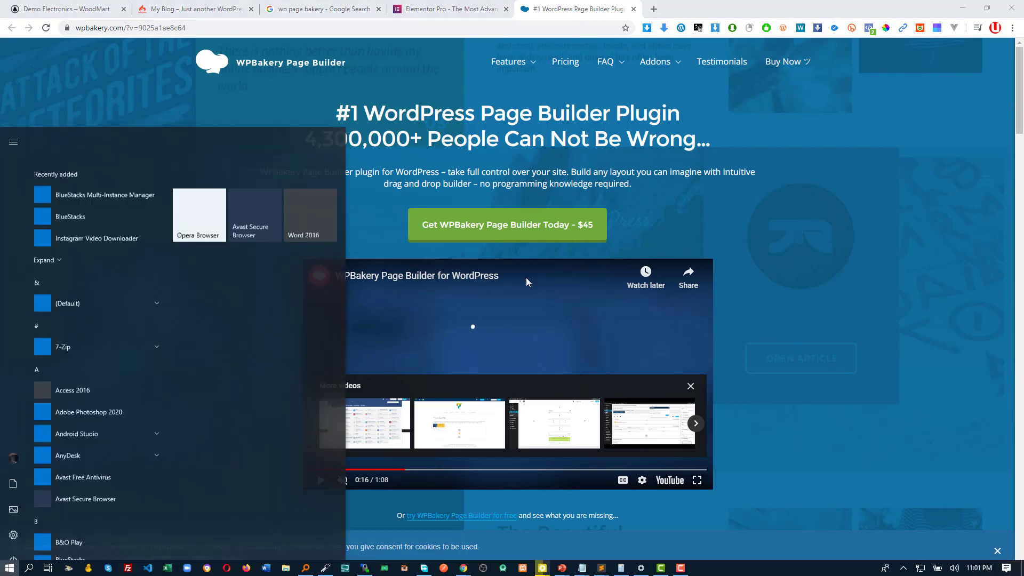
pyautogui.press('super')
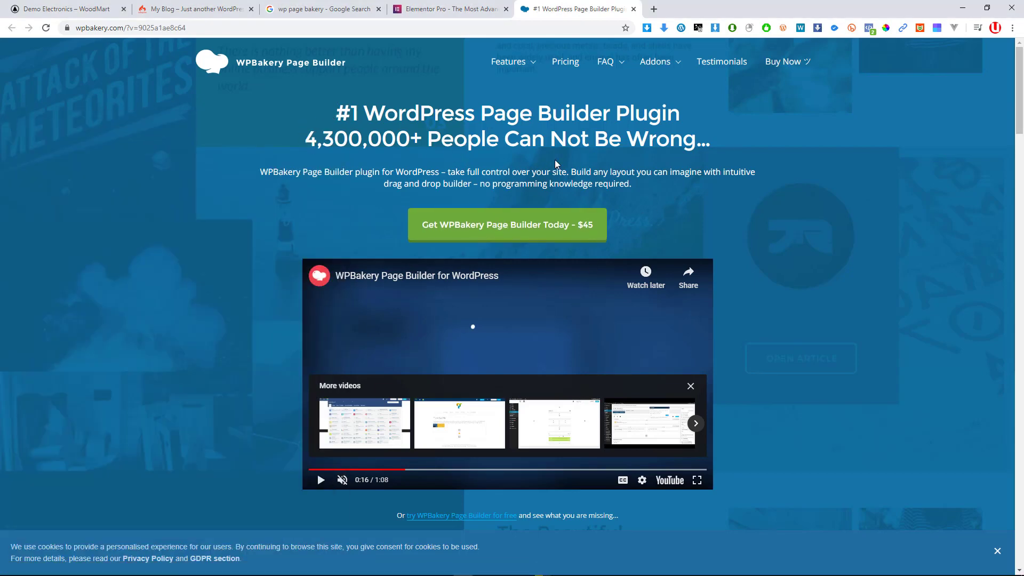
pyautogui.moveTo(536, 65)
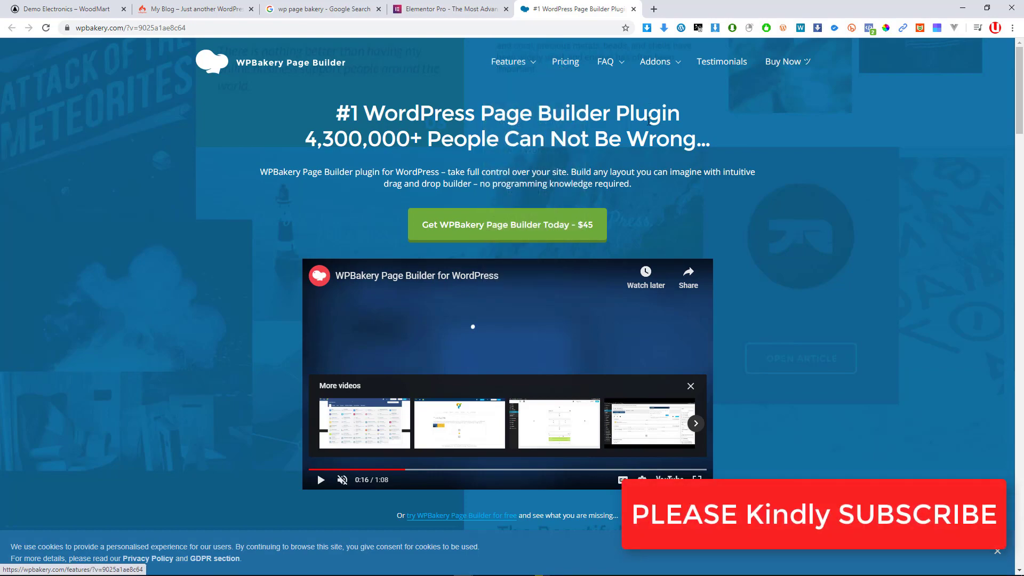
pyautogui.scroll(-1, 628, 341)
pyautogui.scroll(-15, 628, 342)
pyautogui.scroll(-4, 590, 327)
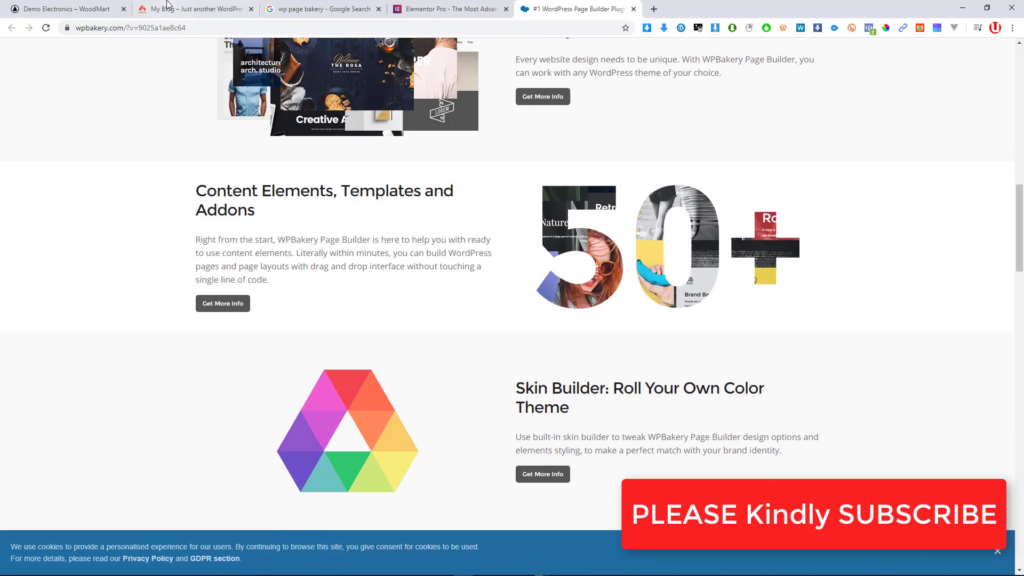
pyautogui.click(81, 7)
# Go from the My Blog storefront to the admin Dashboard, then to the Plugins list
pyautogui.click(156, 3)
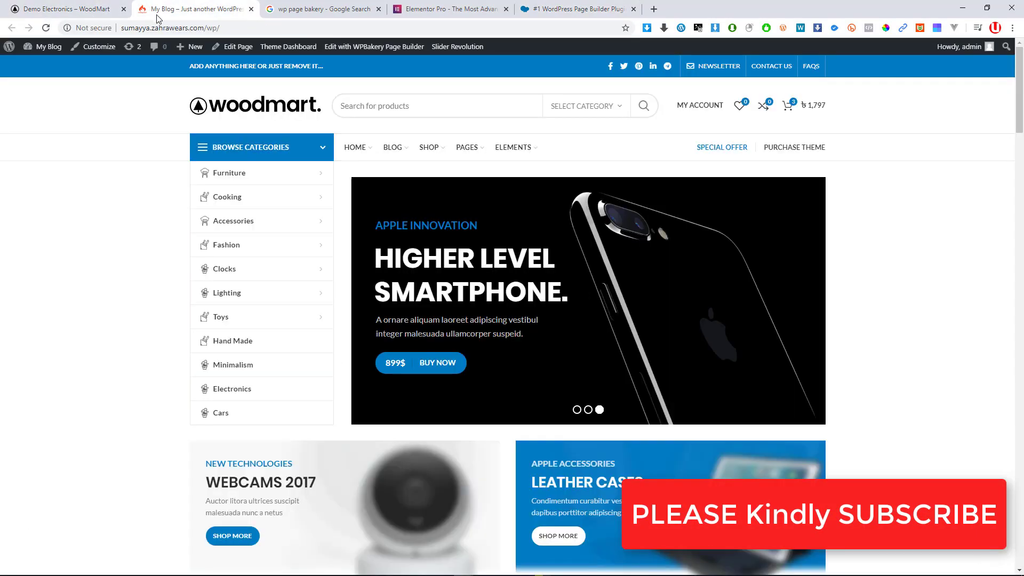
pyautogui.moveTo(37, 48)
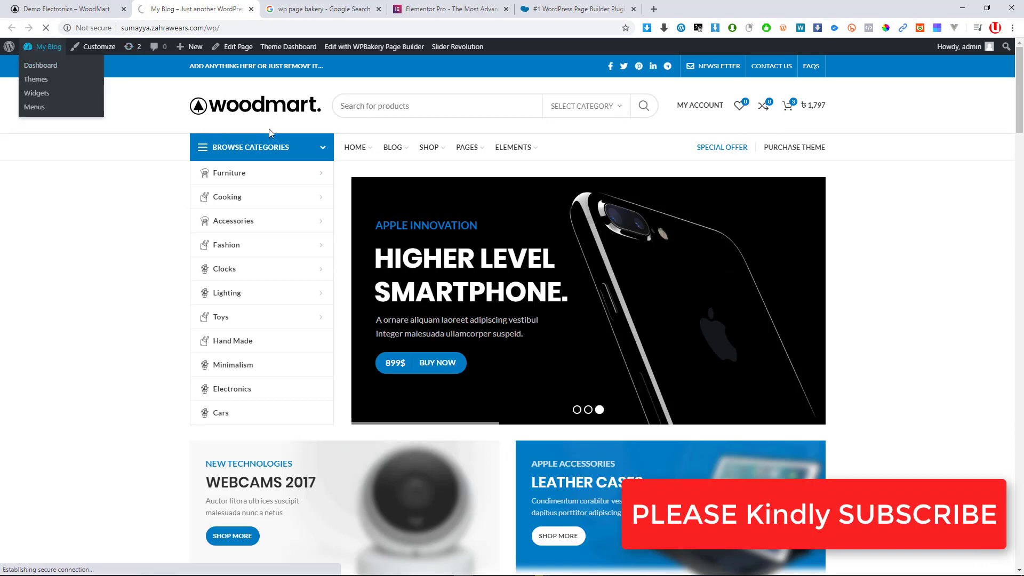
pyautogui.click(49, 54)
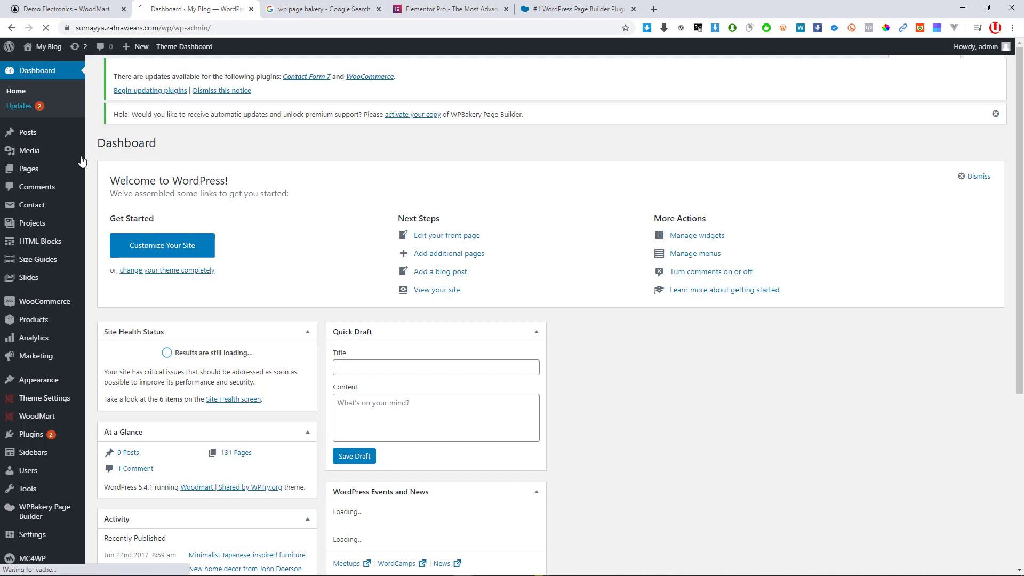
pyautogui.scroll(-1, 40, 373)
pyautogui.click(32, 405)
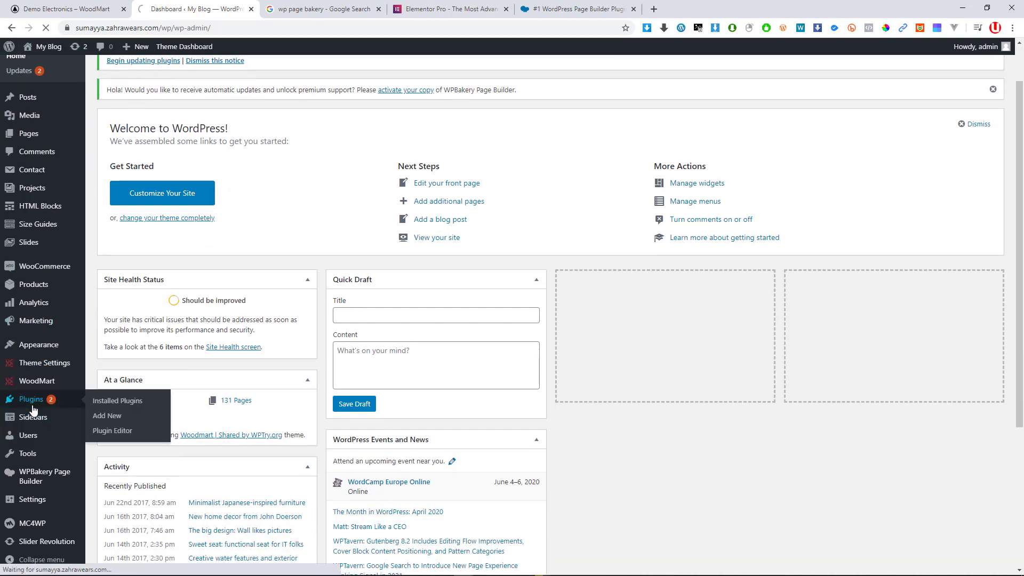
# Deactivate WPBakery Page Builder in the Installed Plugins list
pyautogui.scroll(-3, 263, 299)
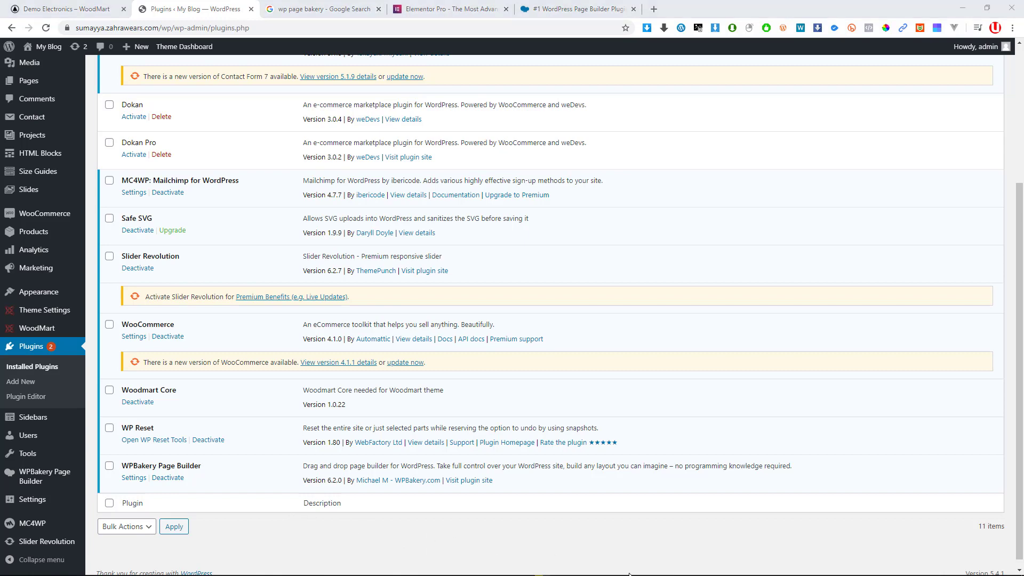
pyautogui.press('super')
pyautogui.click(677, 569)
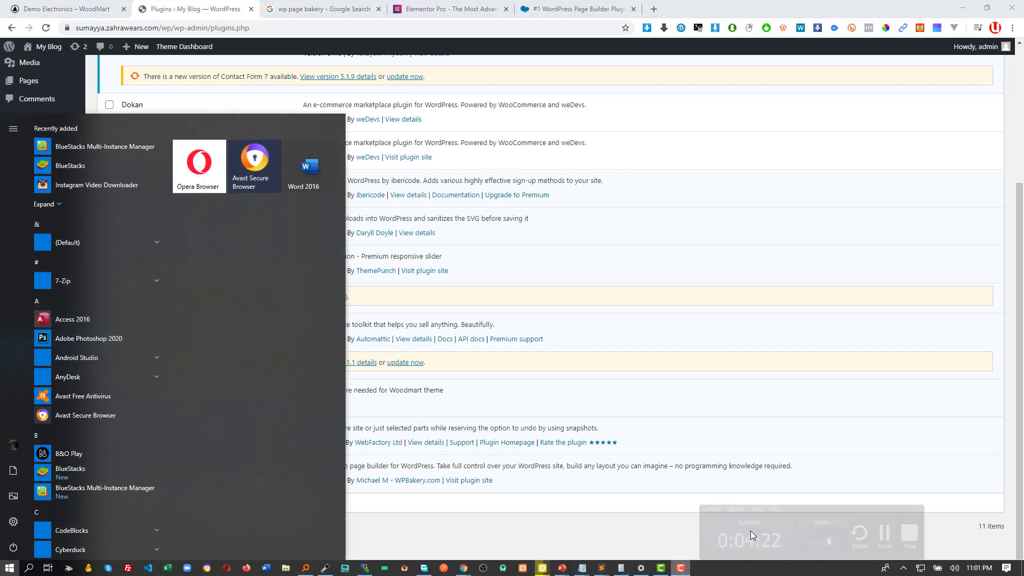
pyautogui.click(975, 540)
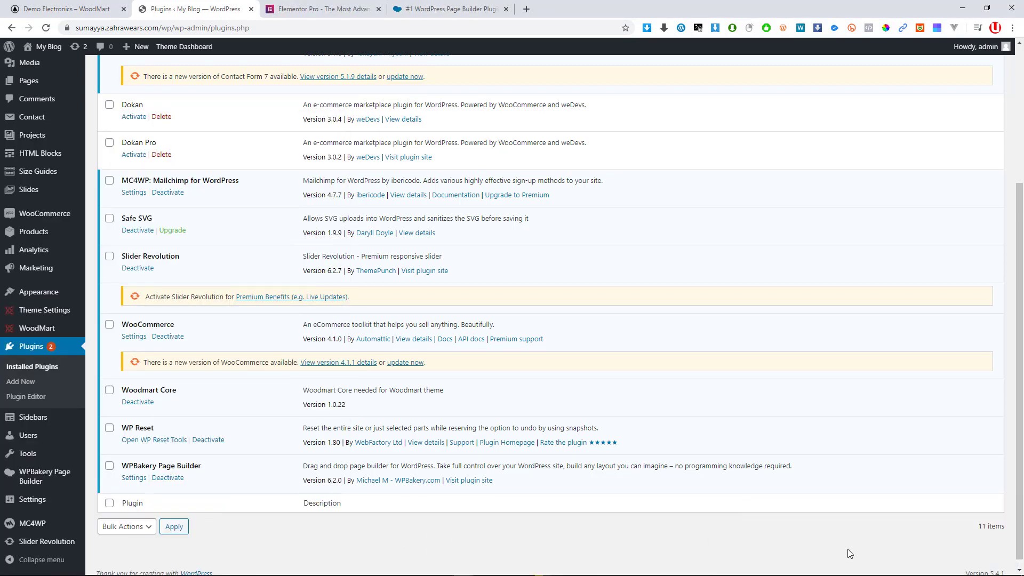
pyautogui.press('super')
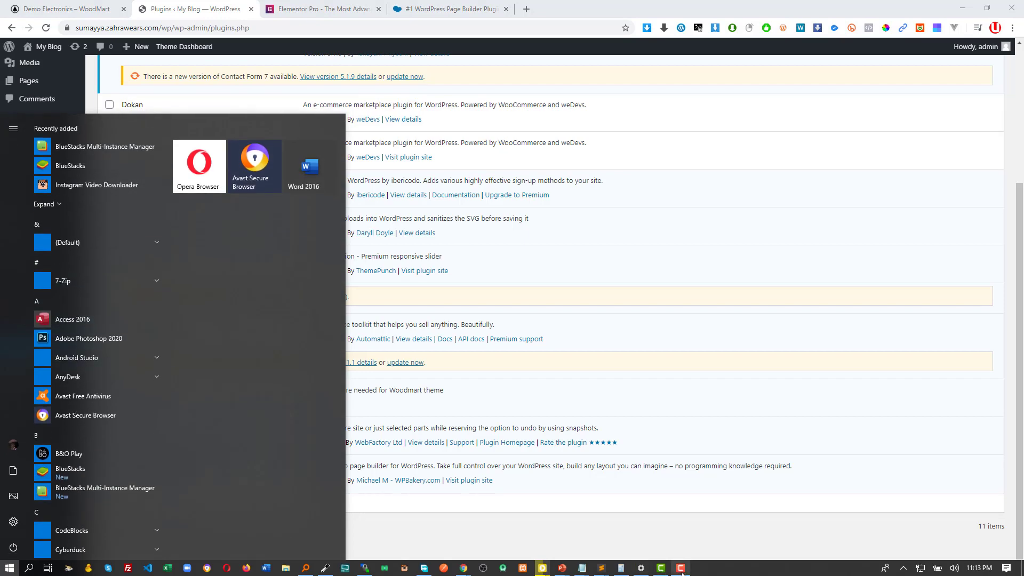
pyautogui.click(681, 568)
pyautogui.click(661, 515)
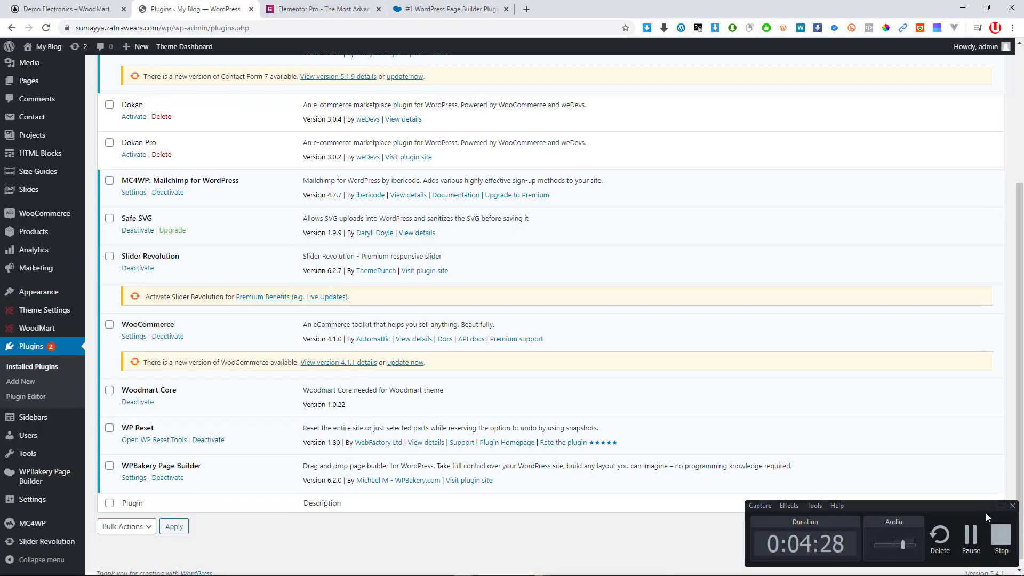
pyautogui.click(1002, 506)
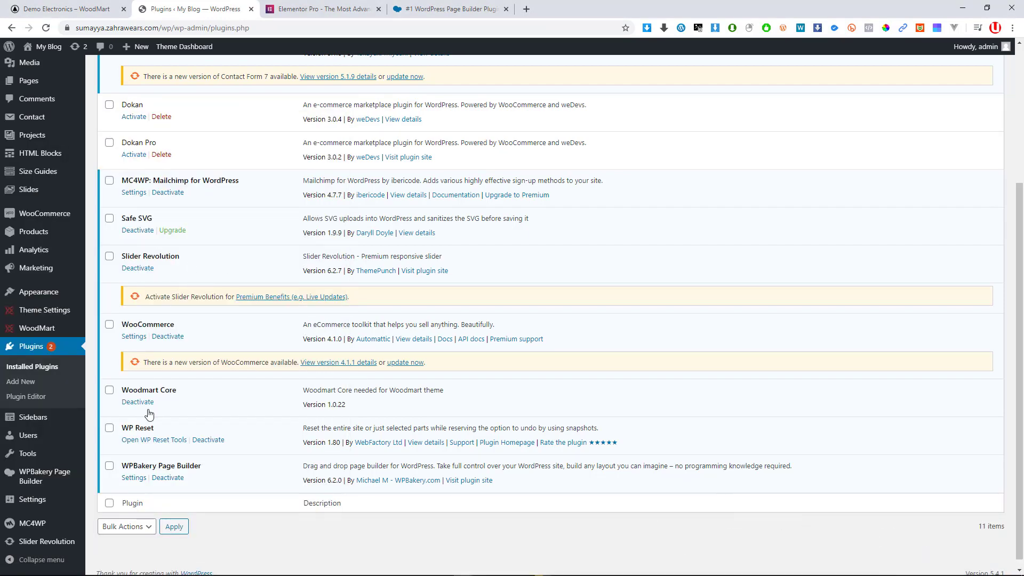
pyautogui.click(166, 480)
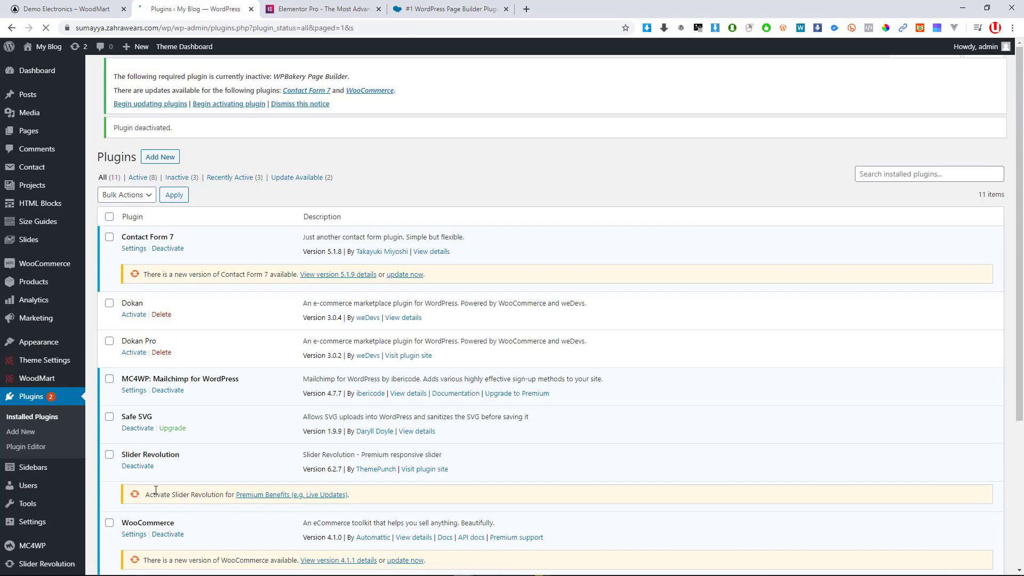
pyautogui.scroll(-5, 240, 388)
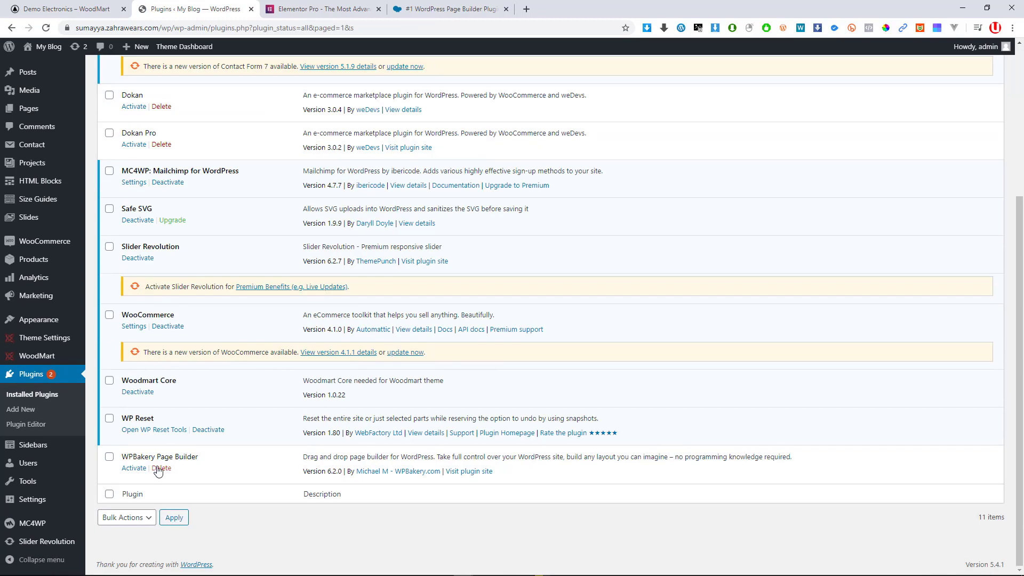
pyautogui.scroll(5, 224, 314)
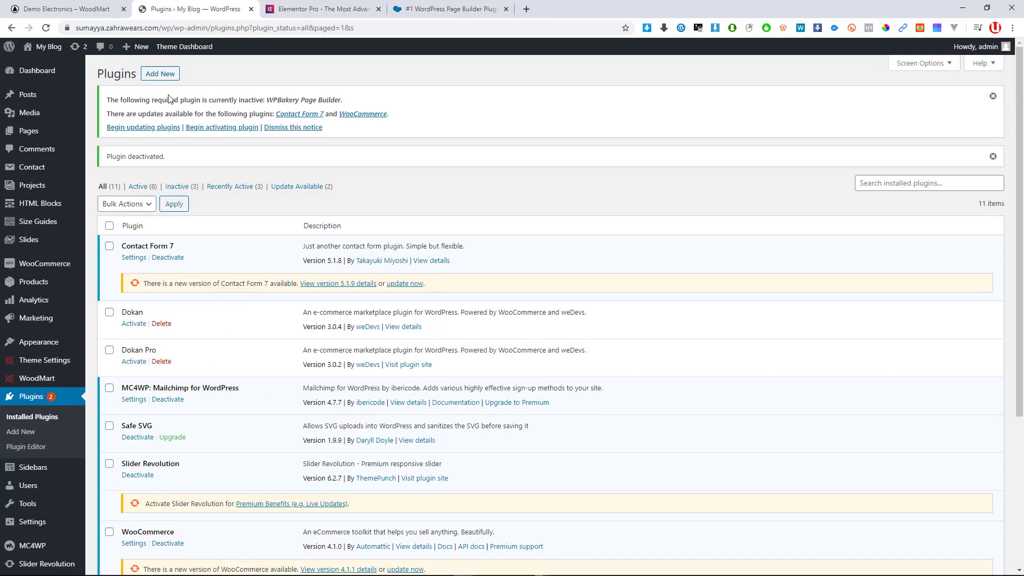
# Zoom the admin page to 150% and highlight the inactive WPBakery Page Builder notice
pyautogui.hotkey('ctrl', '+')
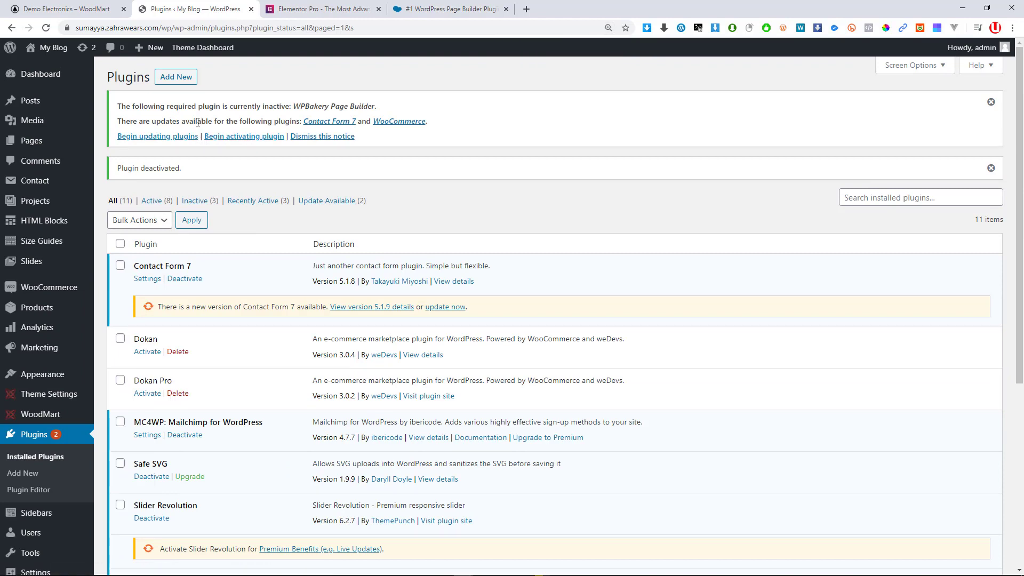
pyautogui.hotkey('ctrl', '+')
pyautogui.hotkey('ctrl', '+')
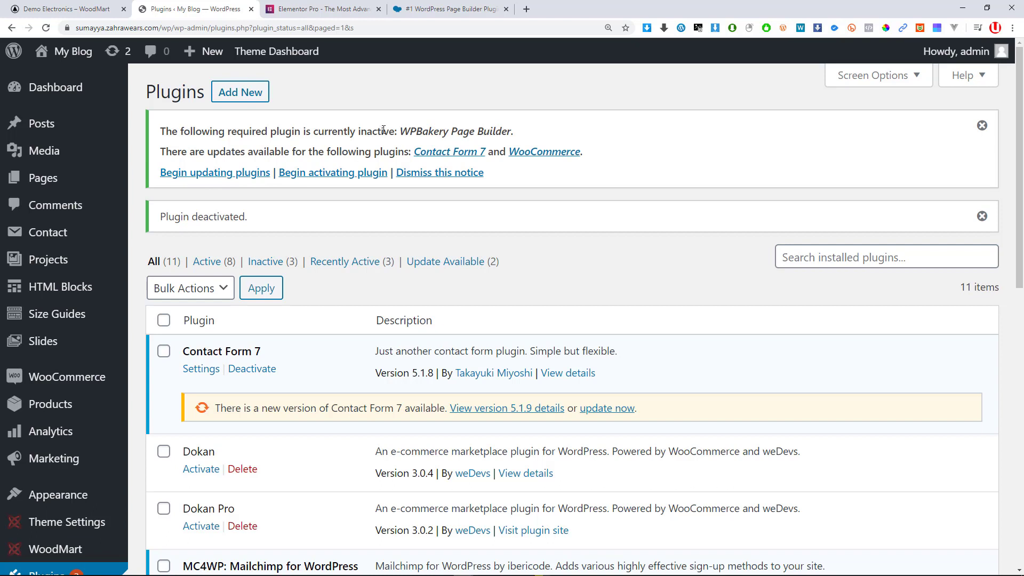
pyautogui.moveTo(384, 130); pyautogui.dragTo(527, 130)
pyautogui.click(438, 131)
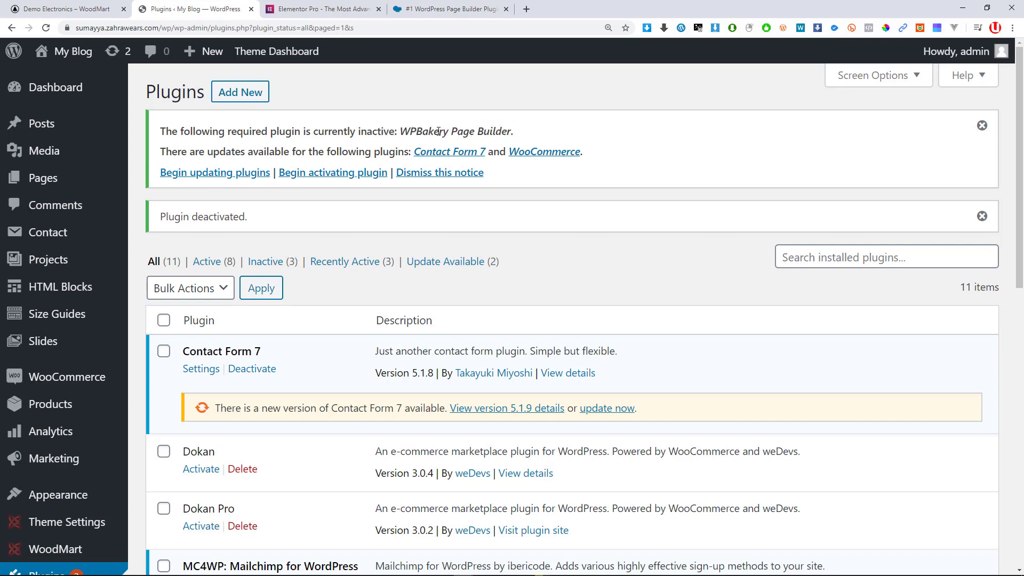
pyautogui.moveTo(368, 132); pyautogui.dragTo(514, 142)
pyautogui.click(363, 132)
pyautogui.moveTo(383, 131); pyautogui.dragTo(496, 129)
# Reset the browser zoom to 100% and open the public site in a new tab
pyautogui.hotkey('ctrl', '-')
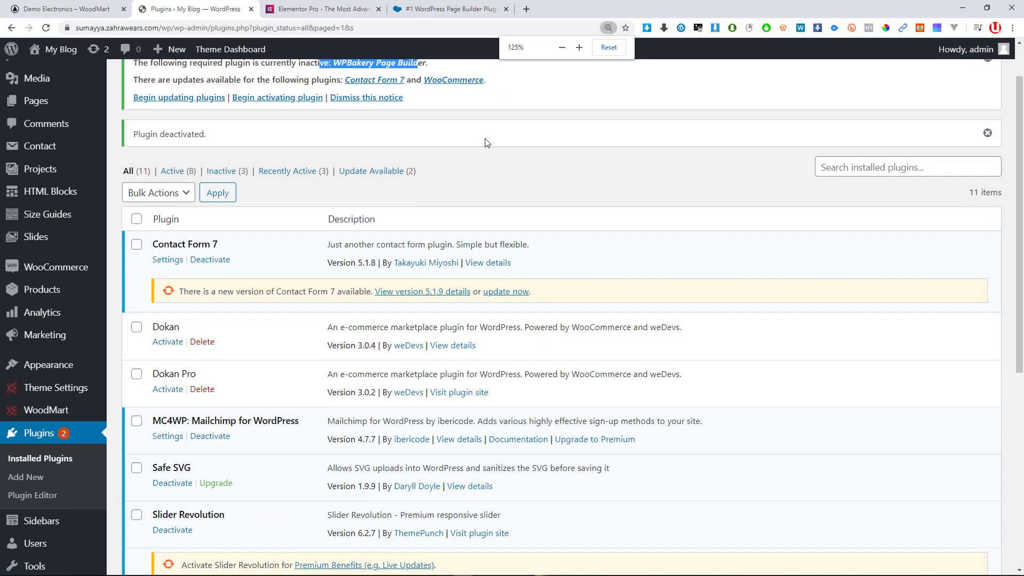
pyautogui.click(619, 49)
pyautogui.moveTo(48, 57)
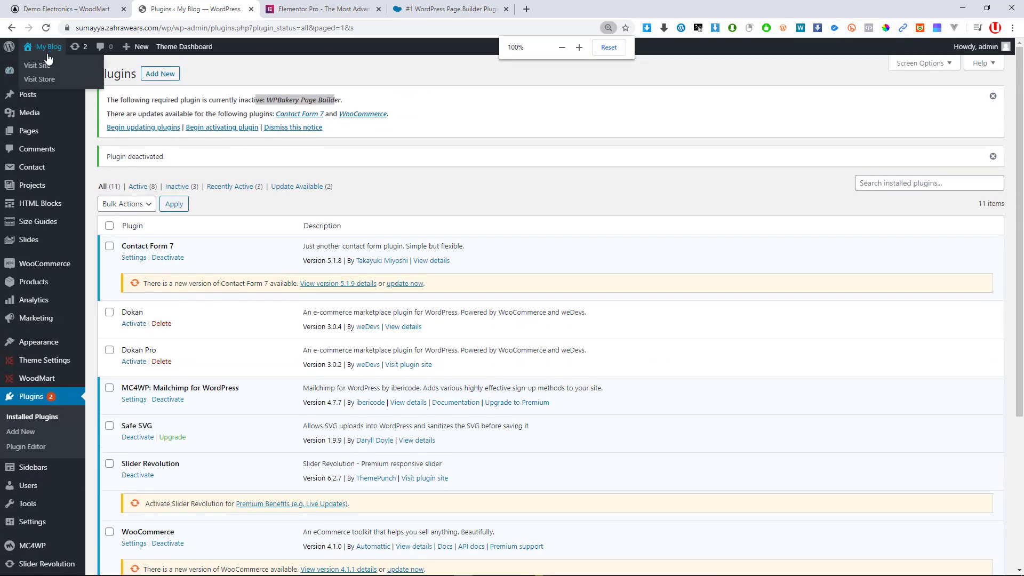
pyautogui.scroll(-5, 319, 421)
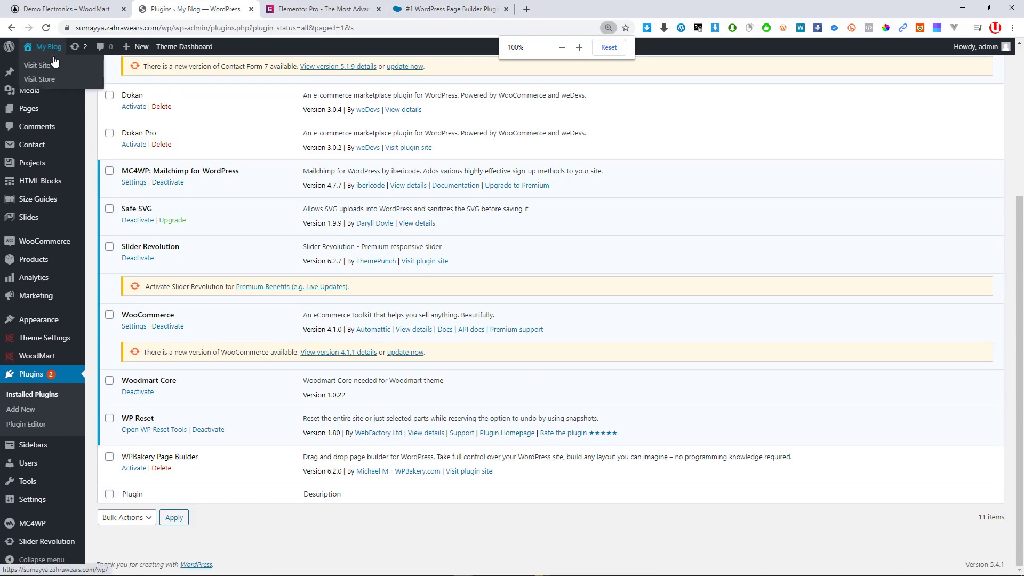
pyautogui.middleClick(43, 62)
# On the new homepage tab, scroll down and select the exposed raw shortcode blocks
pyautogui.click(312, 10)
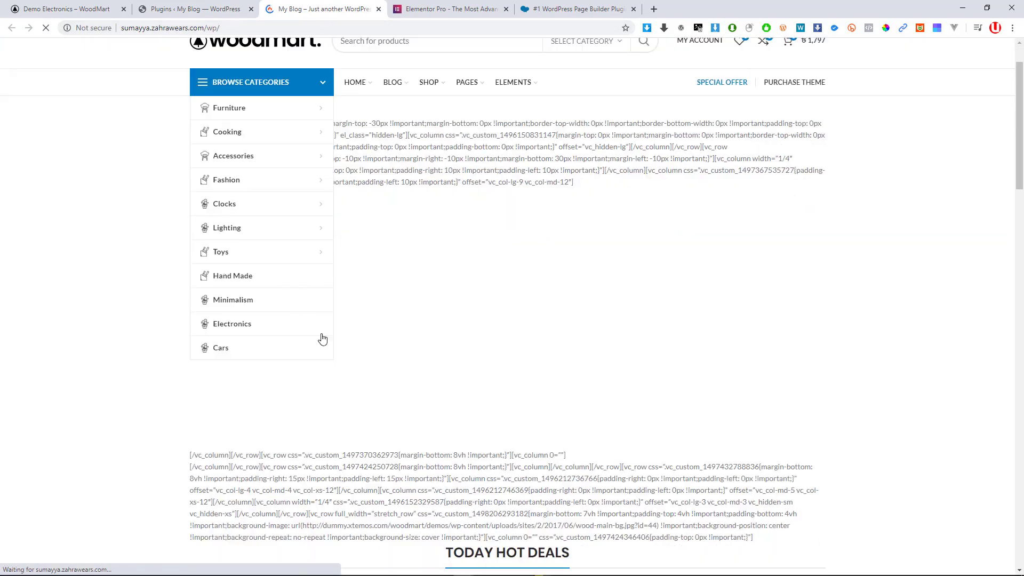
pyautogui.scroll(-5, 346, 336)
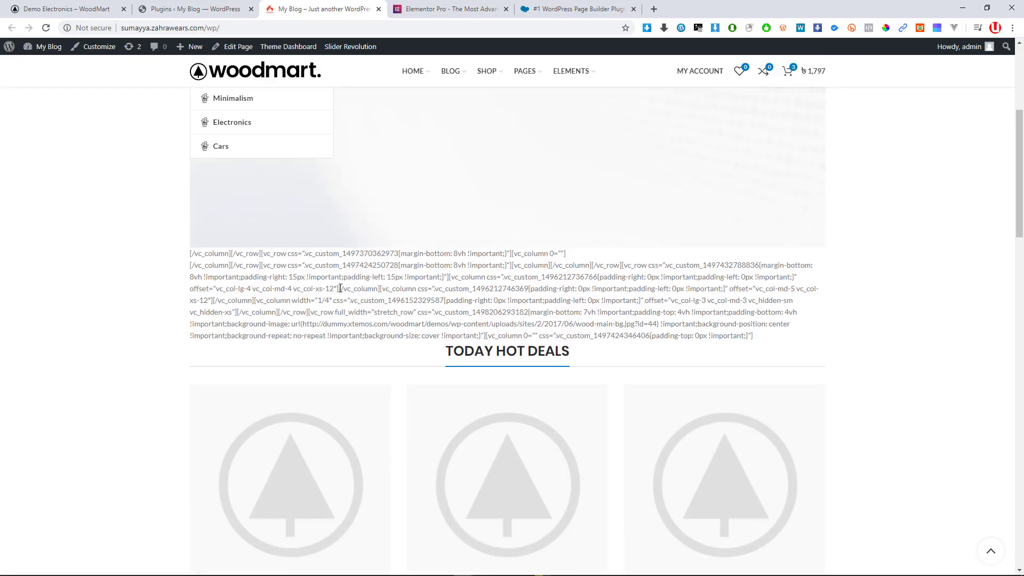
pyautogui.moveTo(340, 289); pyautogui.dragTo(501, 325)
pyautogui.scroll(-6, 484, 335)
pyautogui.scroll(-2, 443, 333)
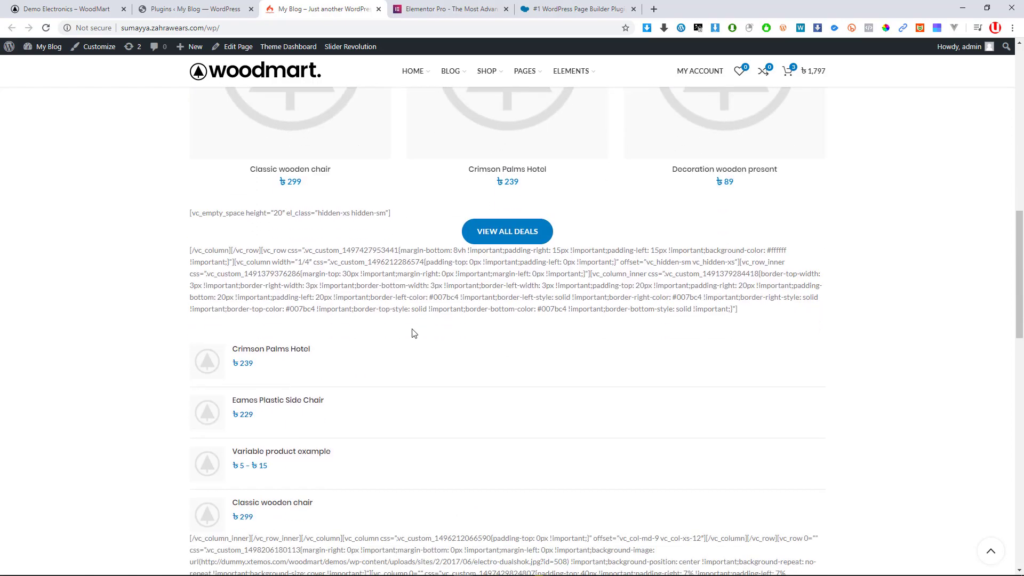
pyautogui.moveTo(457, 269); pyautogui.dragTo(369, 400)
pyautogui.scroll(-6, 356, 284)
pyautogui.moveTo(356, 283); pyautogui.dragTo(478, 286)
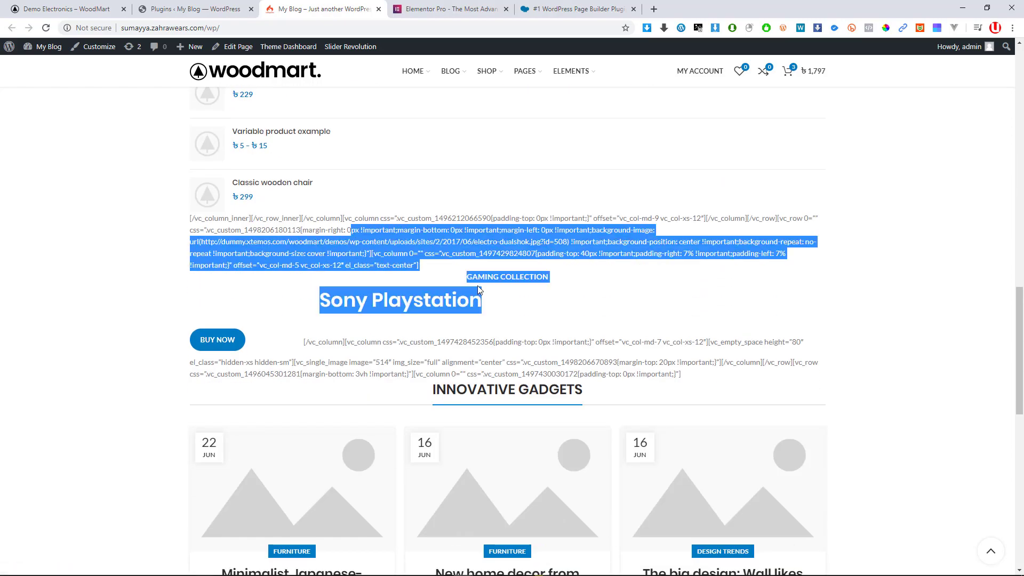
pyautogui.scroll(-10, 478, 286)
pyautogui.scroll(1, 428, 292)
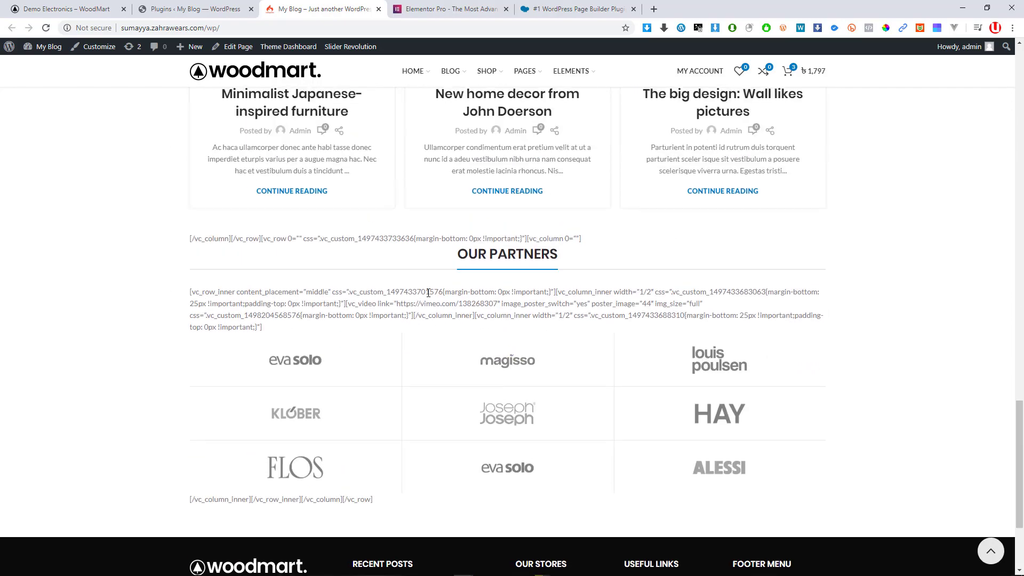
# Highlight individual fragments and lines of the raw shortcode text to inspect it
pyautogui.moveTo(409, 293); pyautogui.dragTo(462, 313)
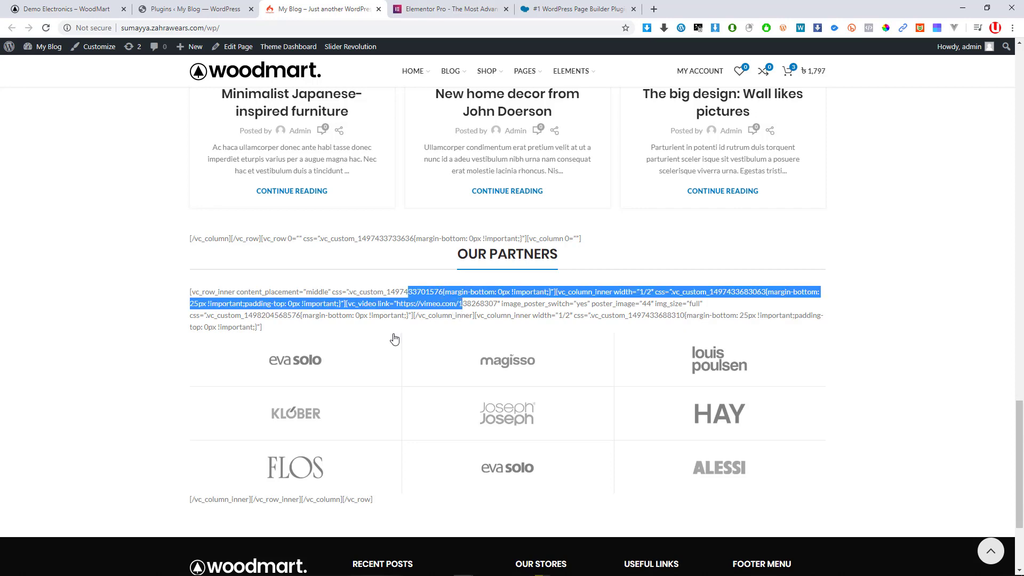
pyautogui.scroll(-3, 405, 336)
pyautogui.scroll(7, 429, 328)
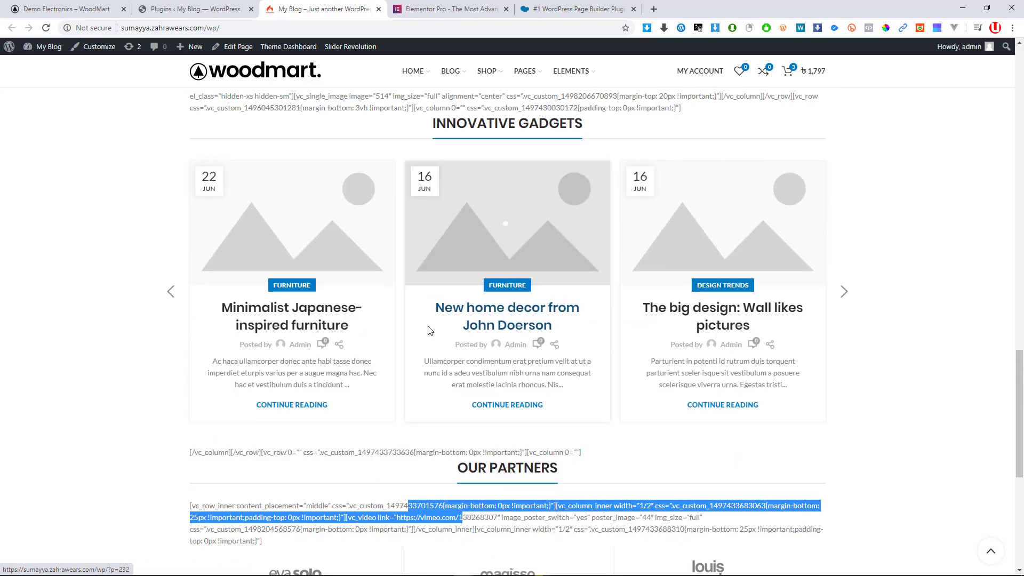
pyautogui.scroll(4, 428, 330)
pyautogui.scroll(3, 431, 331)
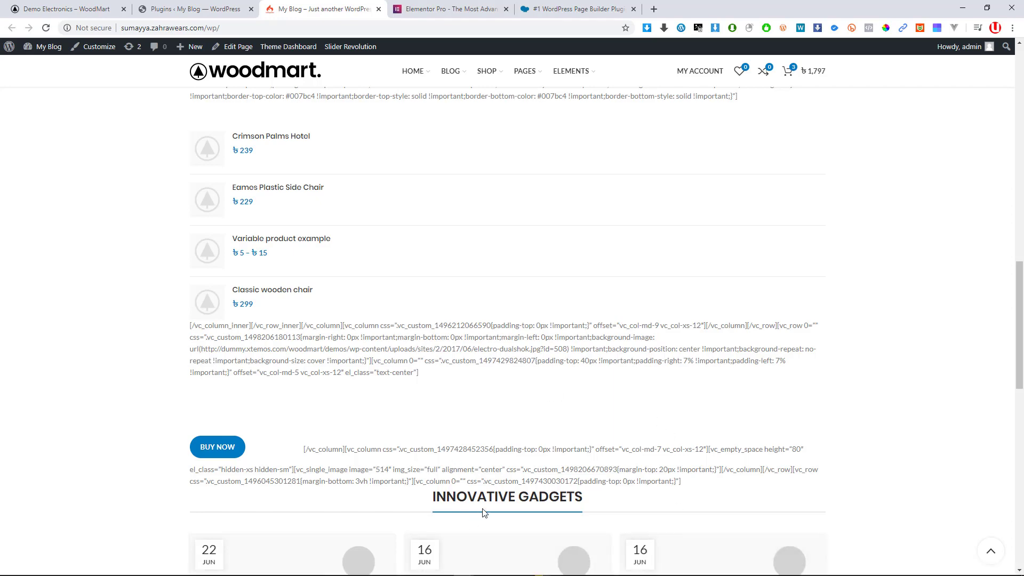
pyautogui.scroll(10, 501, 499)
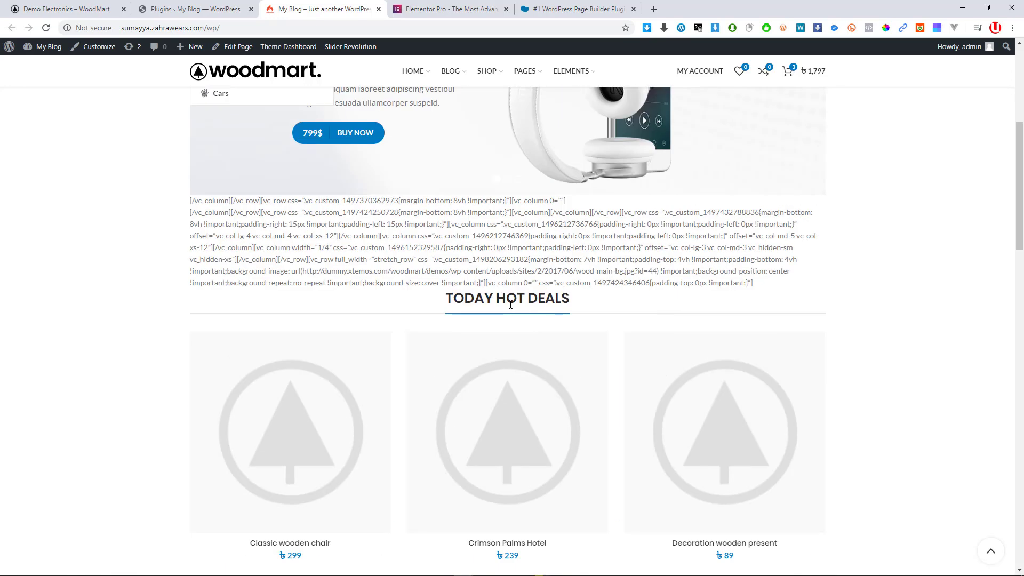
pyautogui.scroll(2, 513, 287)
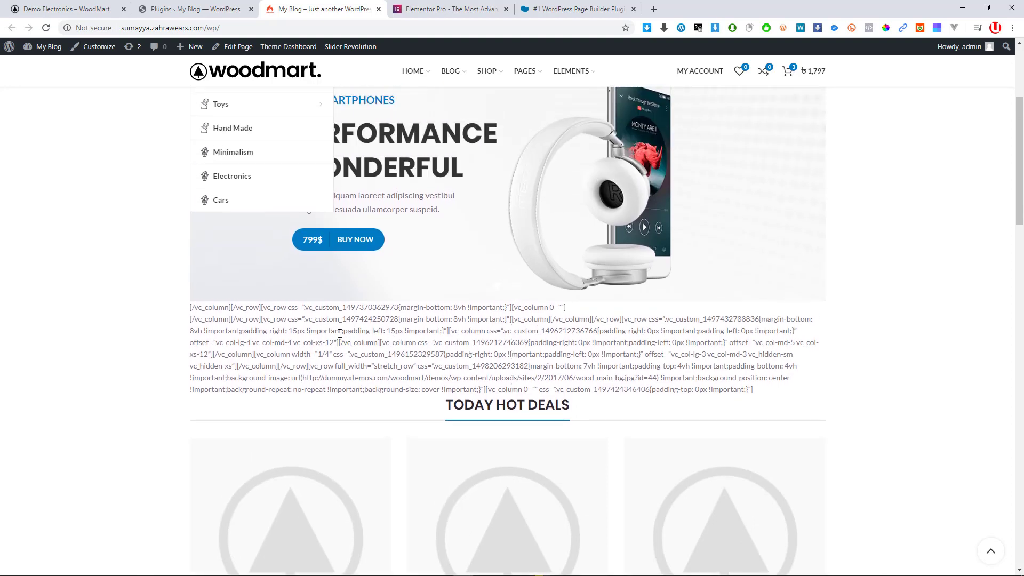
pyautogui.moveTo(601, 574)
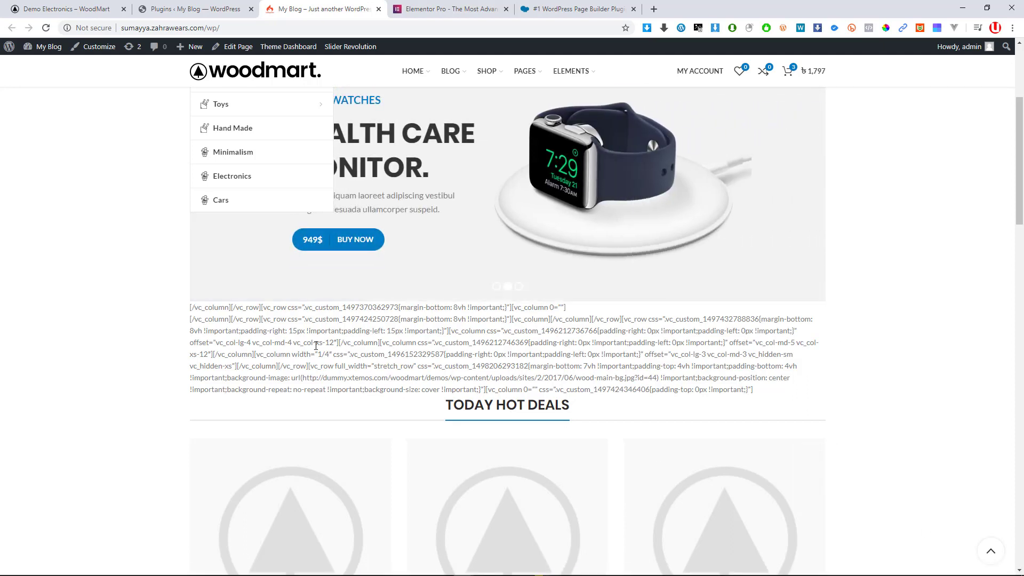
pyautogui.moveTo(311, 343); pyautogui.dragTo(417, 345)
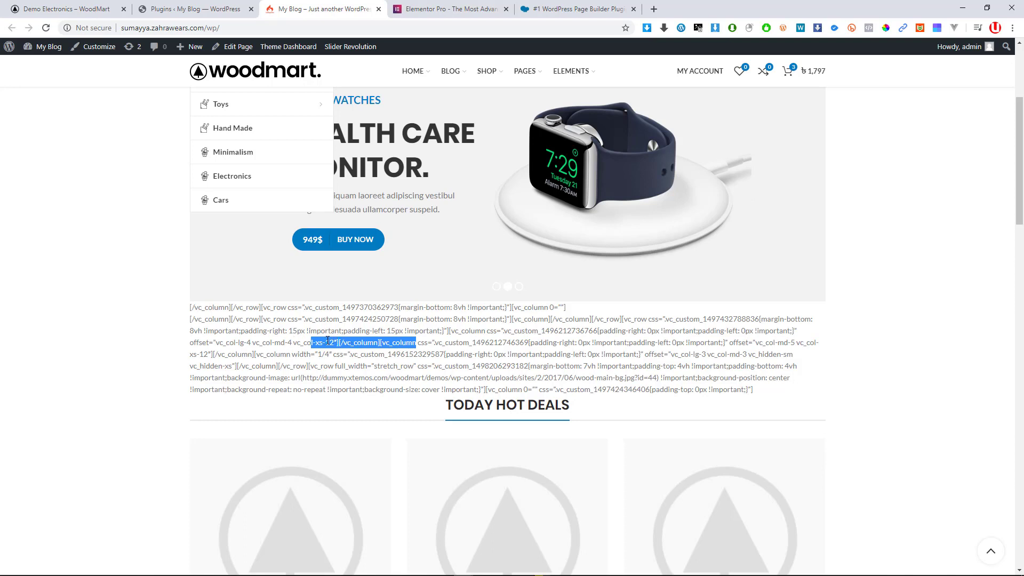
pyautogui.moveTo(428, 343); pyautogui.dragTo(432, 342)
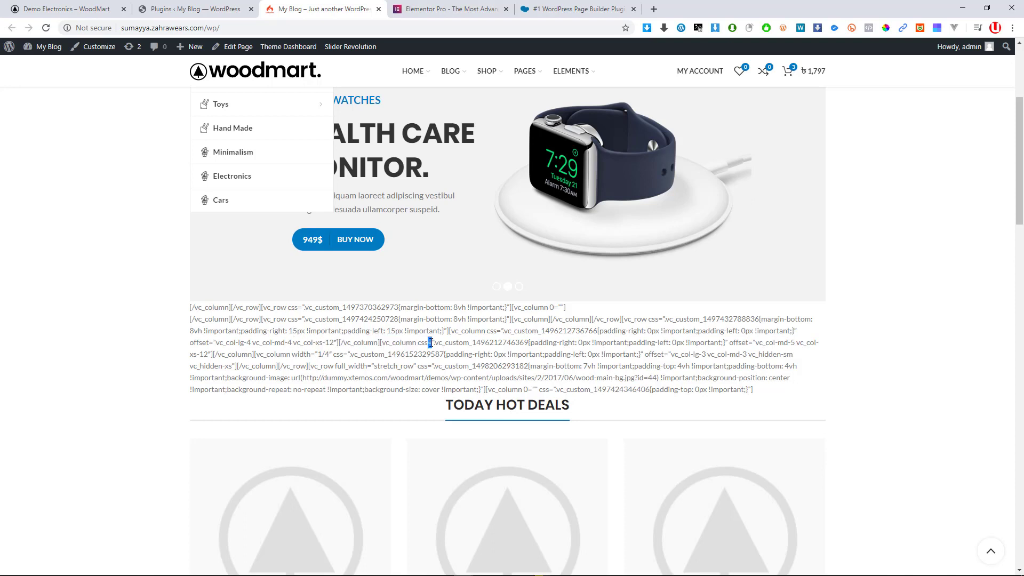
pyautogui.moveTo(347, 344); pyautogui.dragTo(486, 367)
pyautogui.click(375, 361)
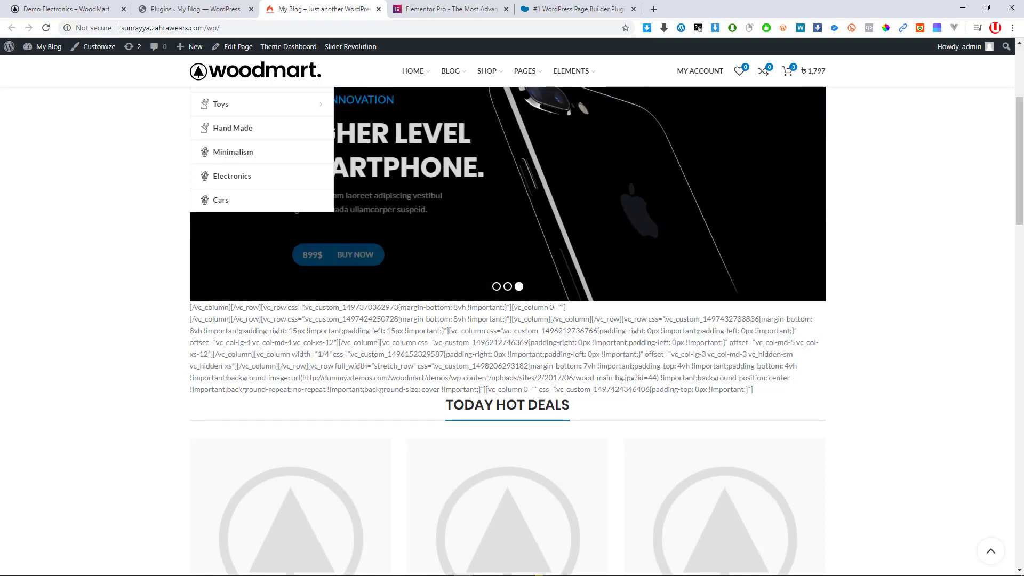
# Select the shortcode lines above the slider and above Today Hot Deals, then return to Plugins
pyautogui.moveTo(301, 341); pyautogui.dragTo(444, 392)
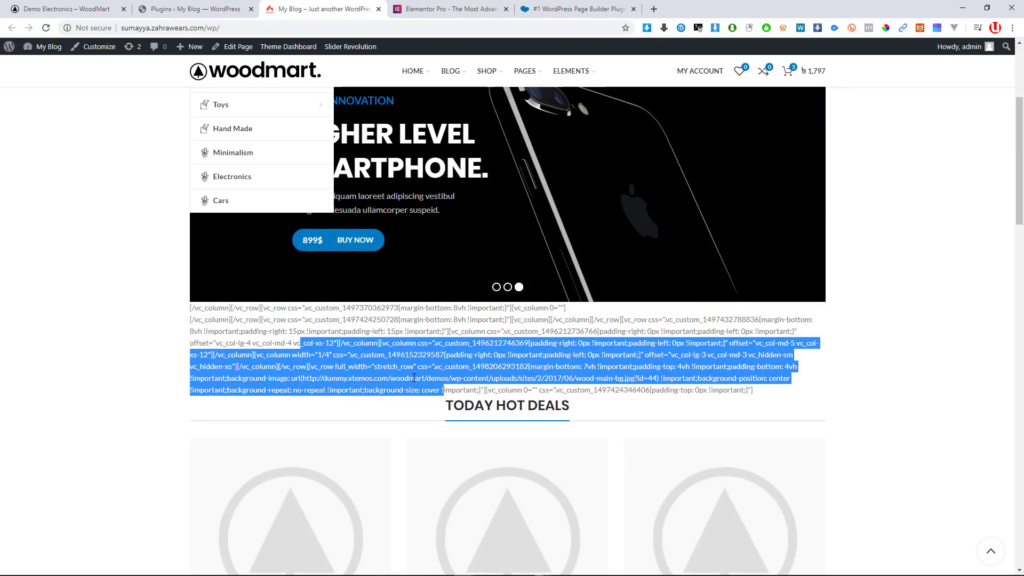
pyautogui.scroll(1, 421, 381)
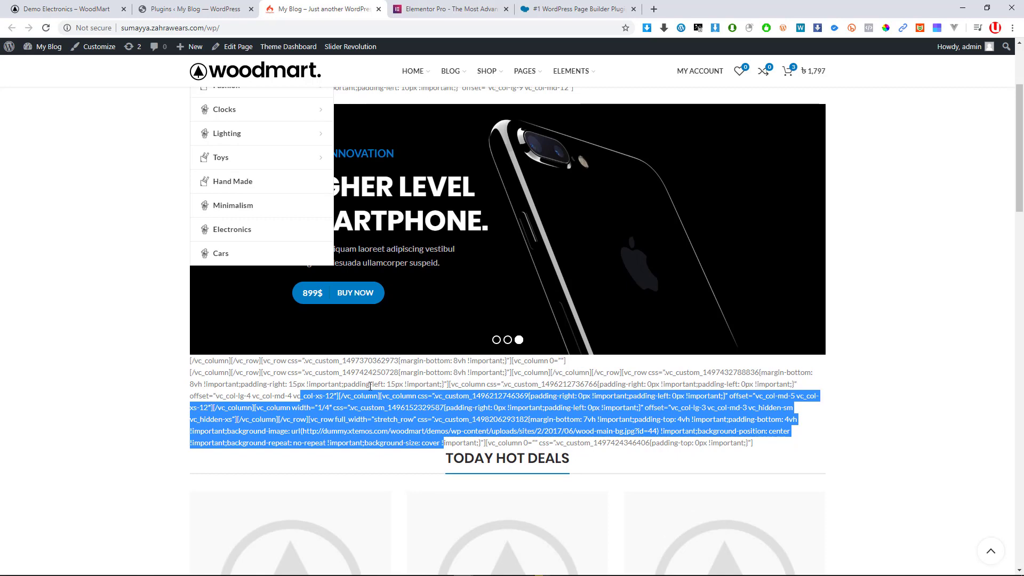
pyautogui.click(370, 386)
pyautogui.scroll(3, 524, 411)
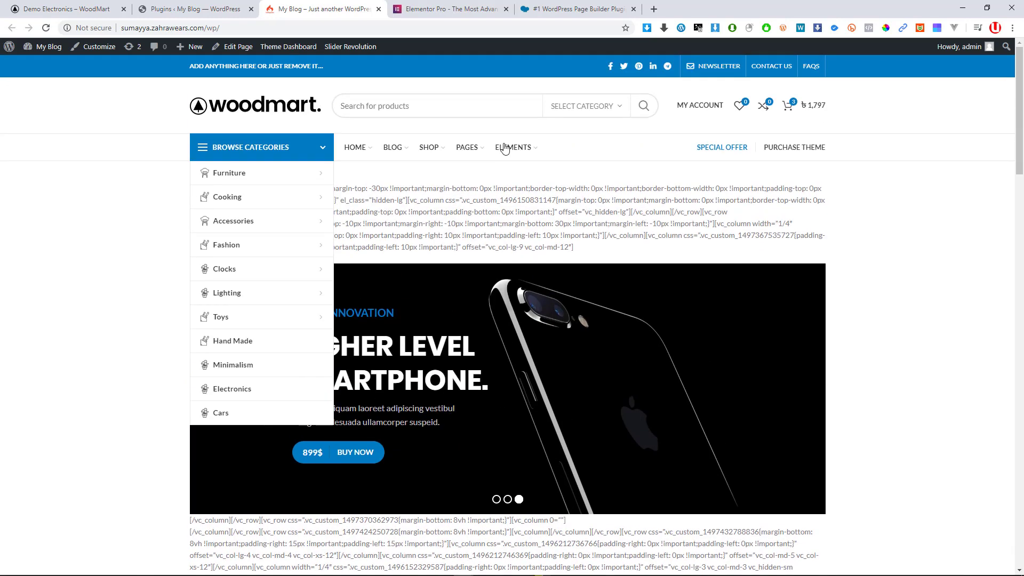
pyautogui.moveTo(418, 201); pyautogui.dragTo(494, 224)
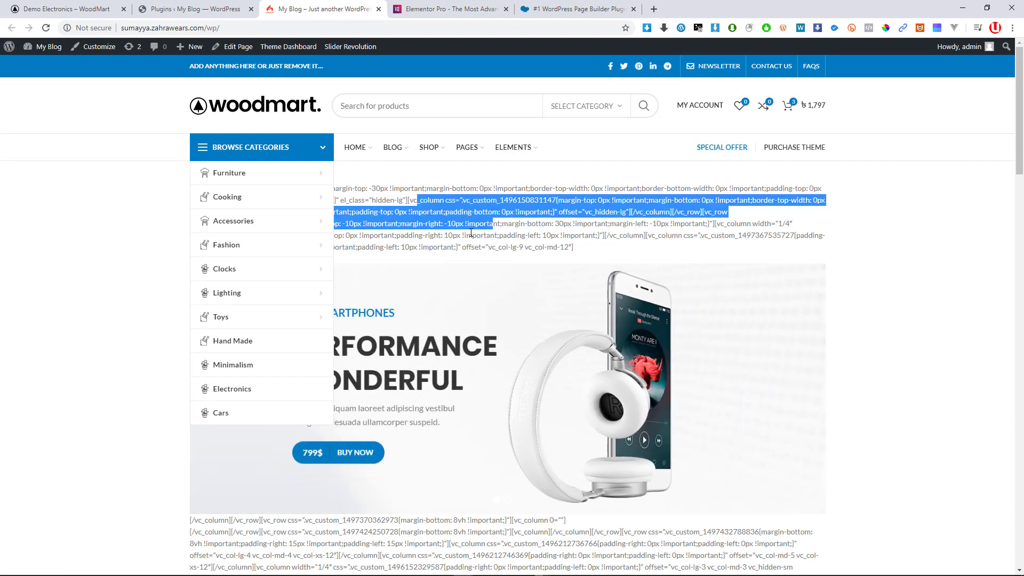
pyautogui.click(441, 227)
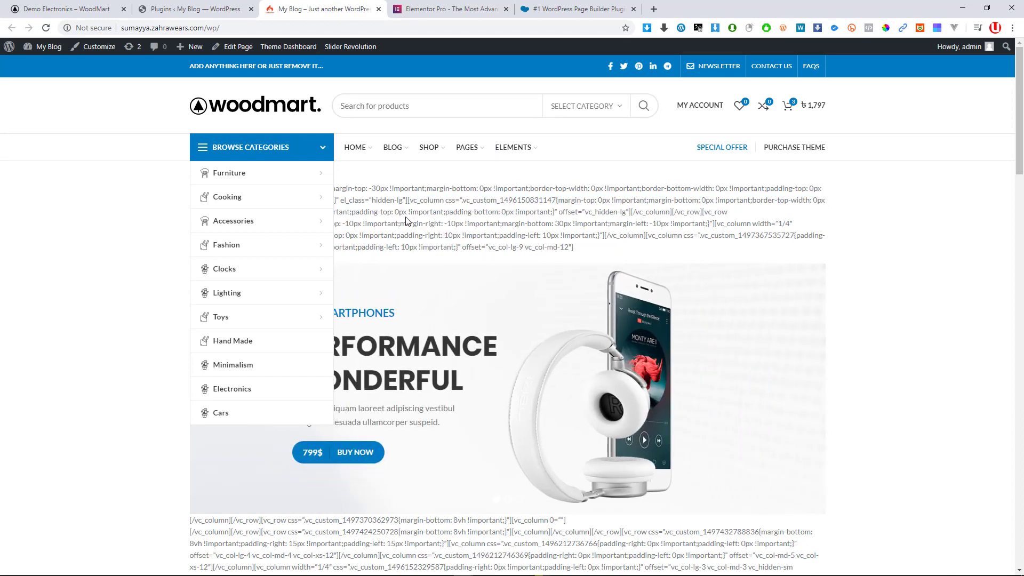
pyautogui.moveTo(383, 199); pyautogui.dragTo(512, 238)
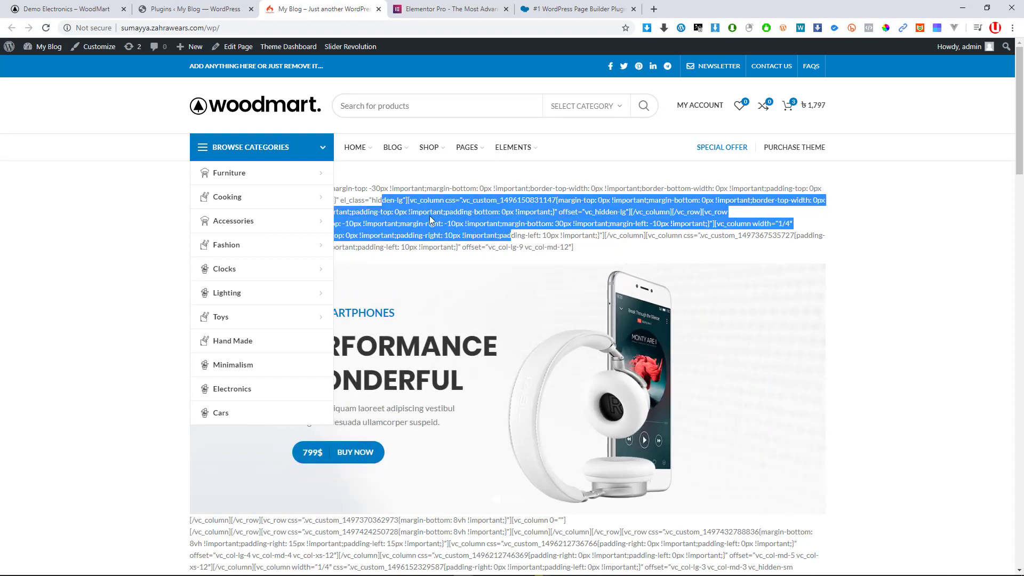
pyautogui.click(409, 206)
pyautogui.moveTo(395, 201); pyautogui.dragTo(489, 236)
pyautogui.scroll(-4, 460, 318)
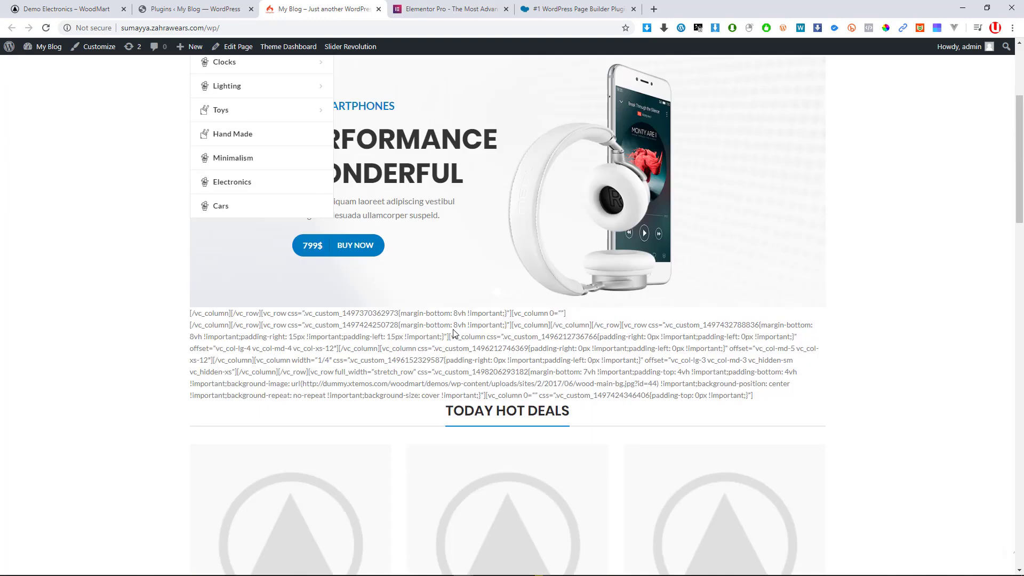
pyautogui.moveTo(403, 330); pyautogui.dragTo(624, 365)
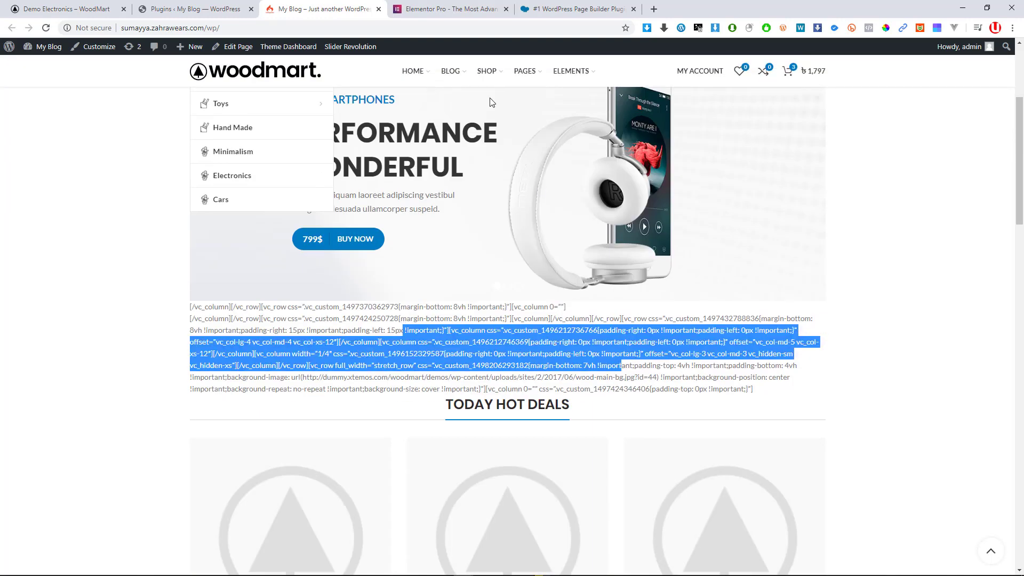
pyautogui.click(215, 7)
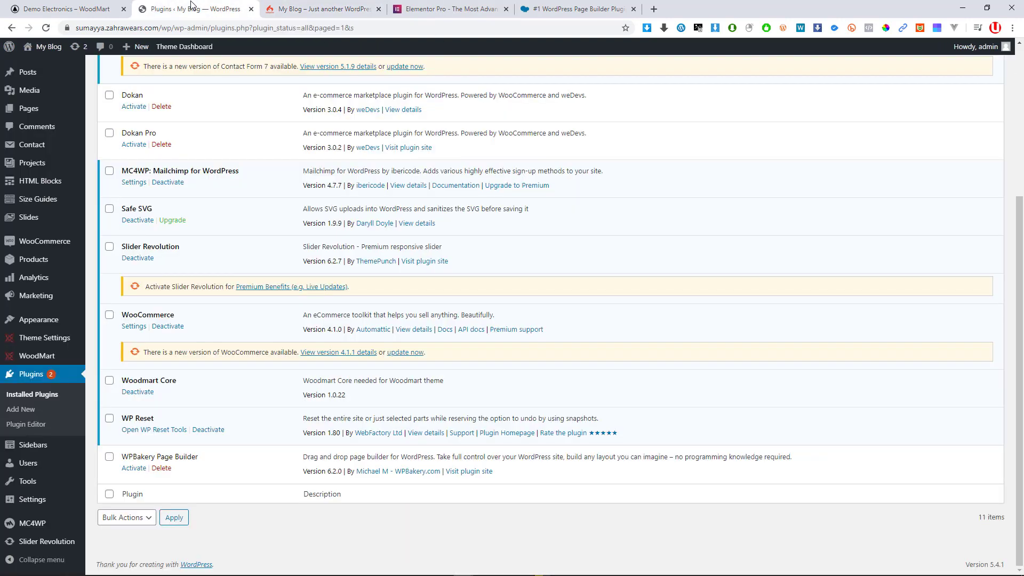
# Activate WPBakery Page Builder 6.2 and go back to the storefront front-page tab
pyautogui.click(134, 469)
pyautogui.scroll(4, 391, 304)
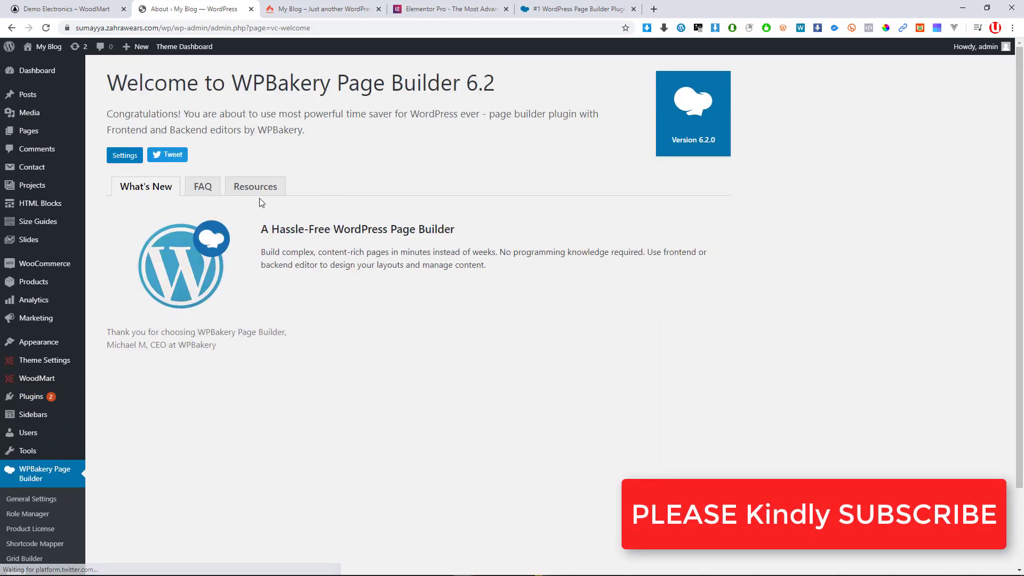
pyautogui.scroll(-2, 213, 267)
pyautogui.scroll(2, 315, 292)
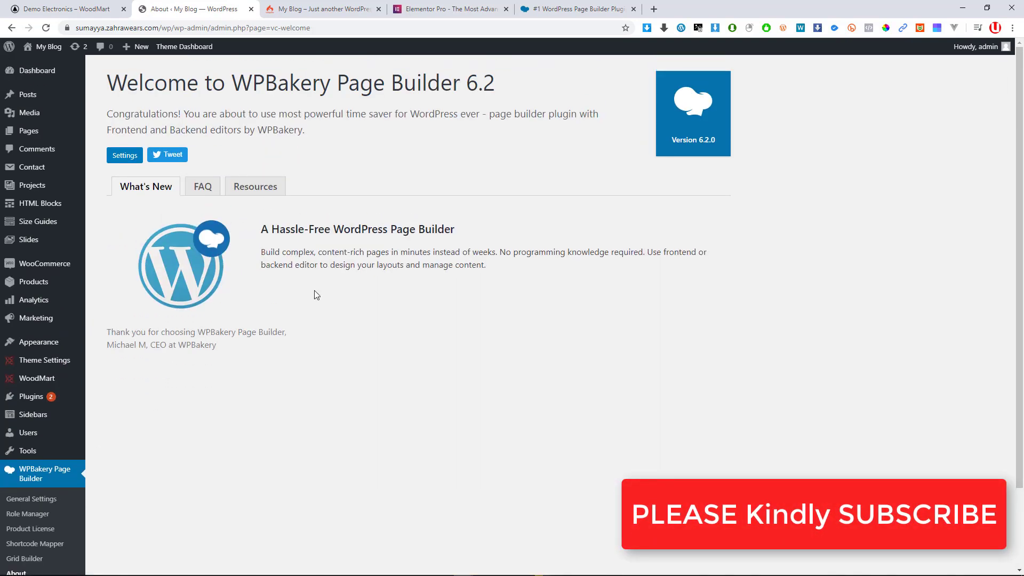
pyautogui.click(320, 9)
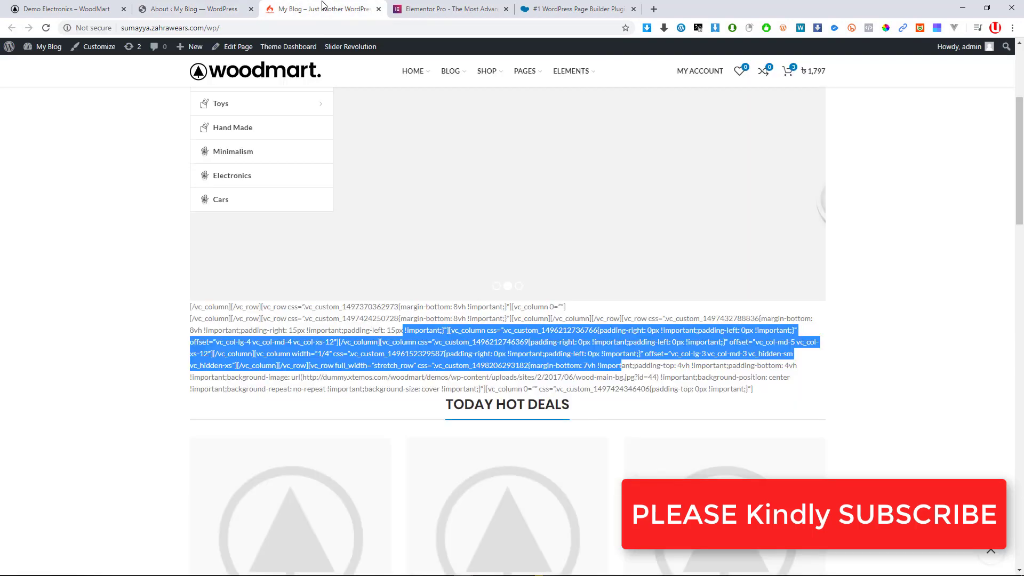
# Reload the homepage and scroll through its restored WoodMart layout
pyautogui.click(46, 28)
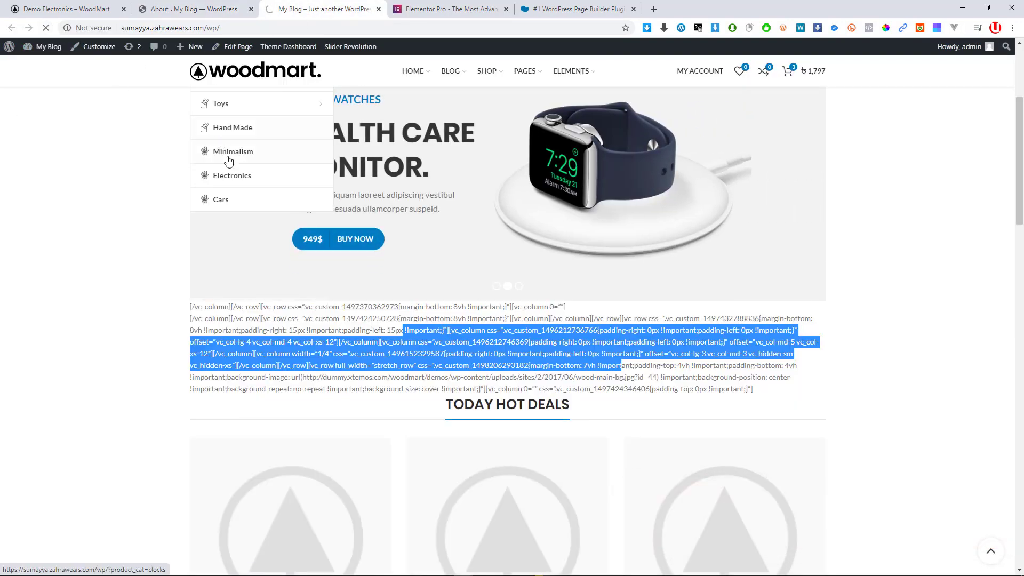
pyautogui.scroll(4, 494, 359)
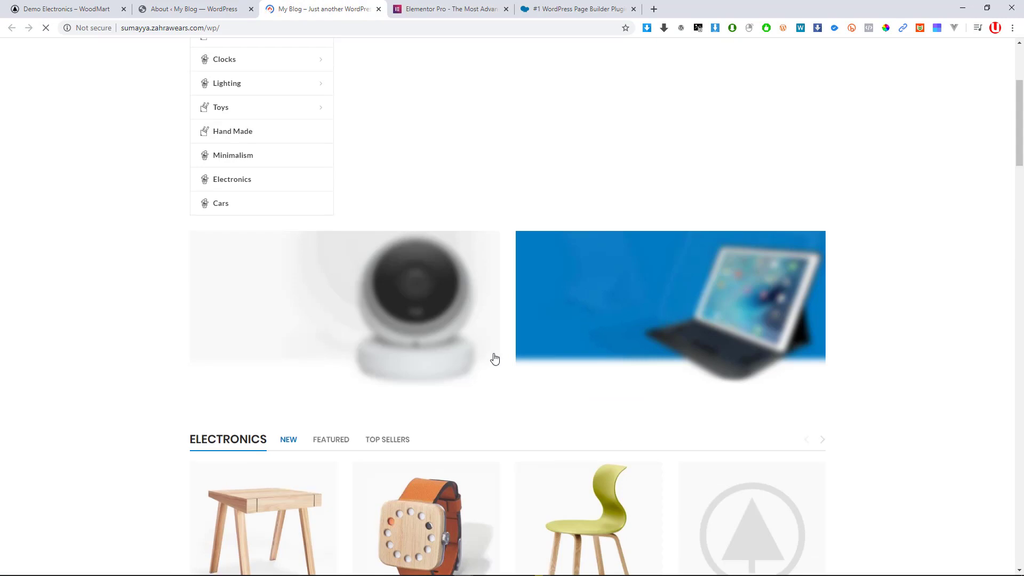
pyautogui.scroll(-1, 499, 397)
pyautogui.scroll(-5, 499, 396)
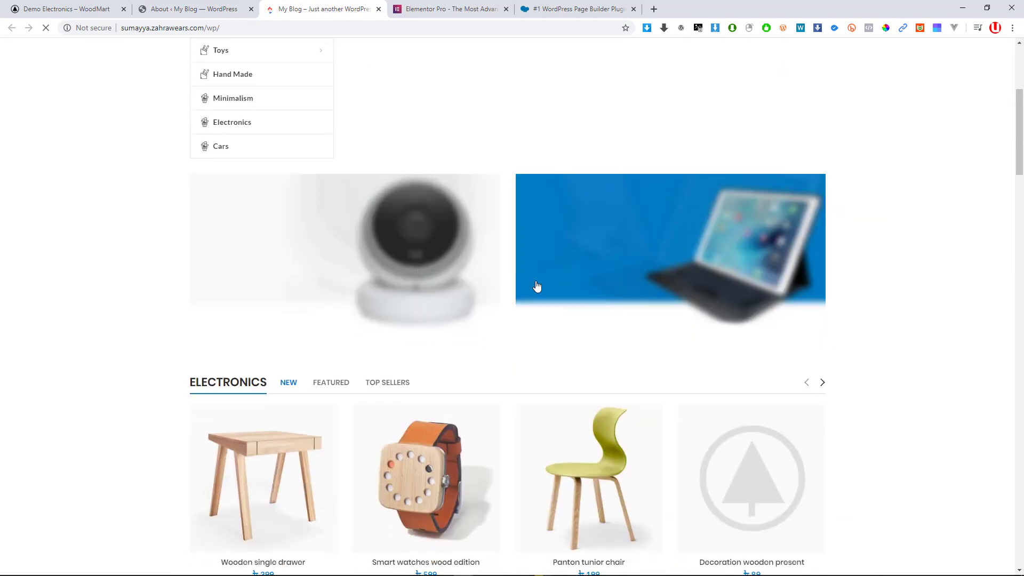
pyautogui.scroll(-20, 501, 307)
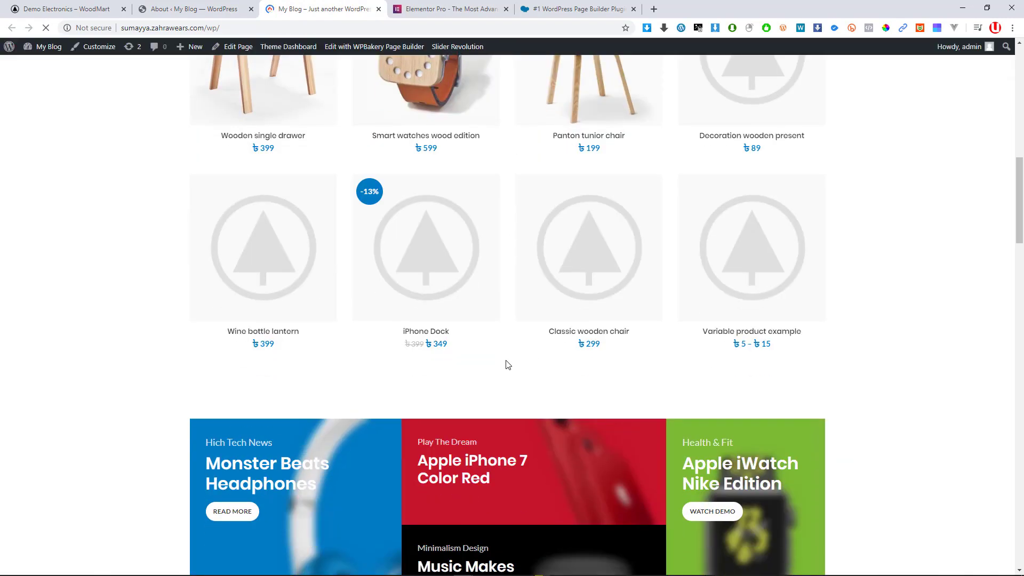
pyautogui.scroll(-6, 418, 368)
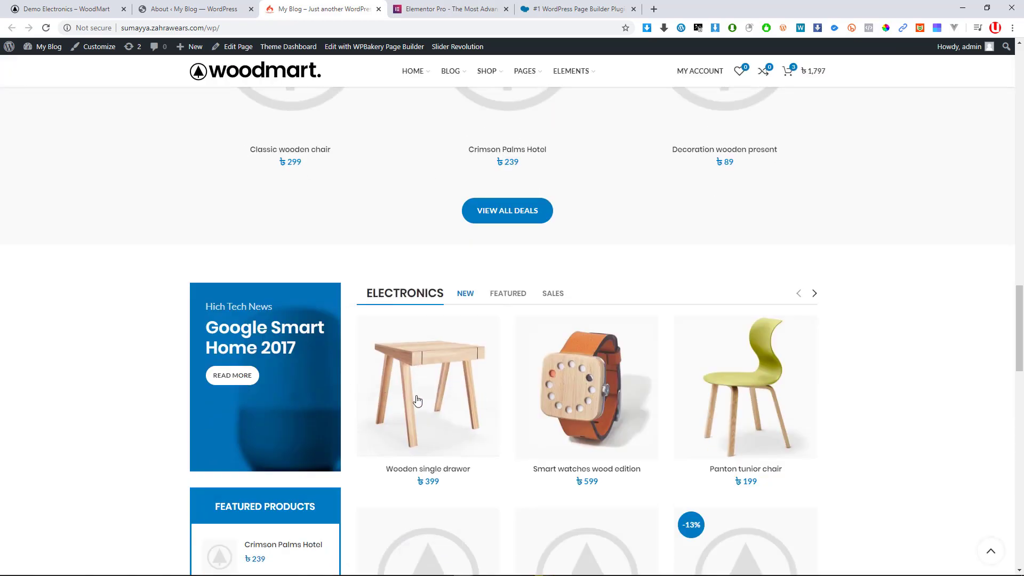
pyautogui.scroll(-2, 495, 337)
pyautogui.scroll(3, 446, 285)
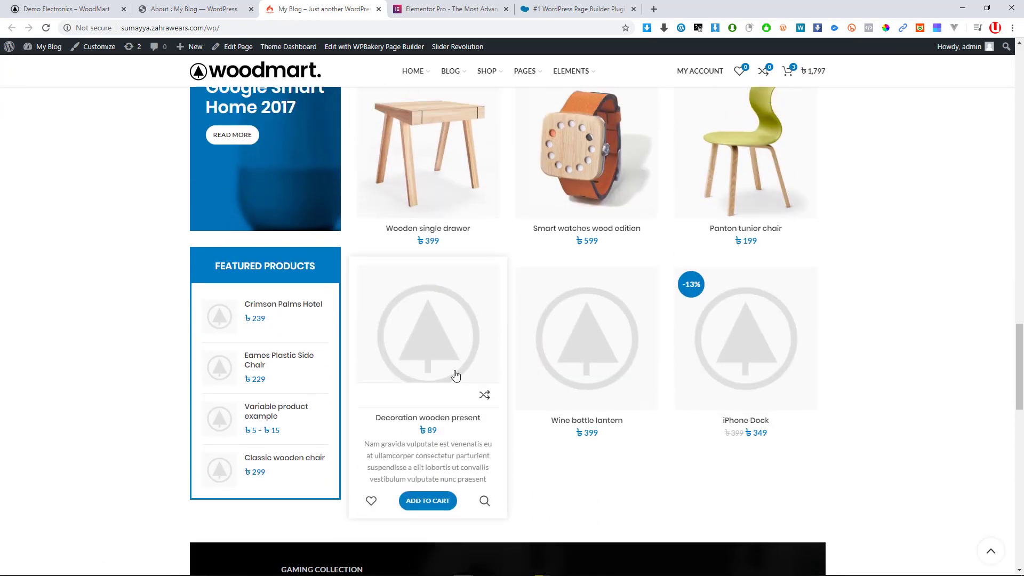
pyautogui.scroll(-15, 442, 428)
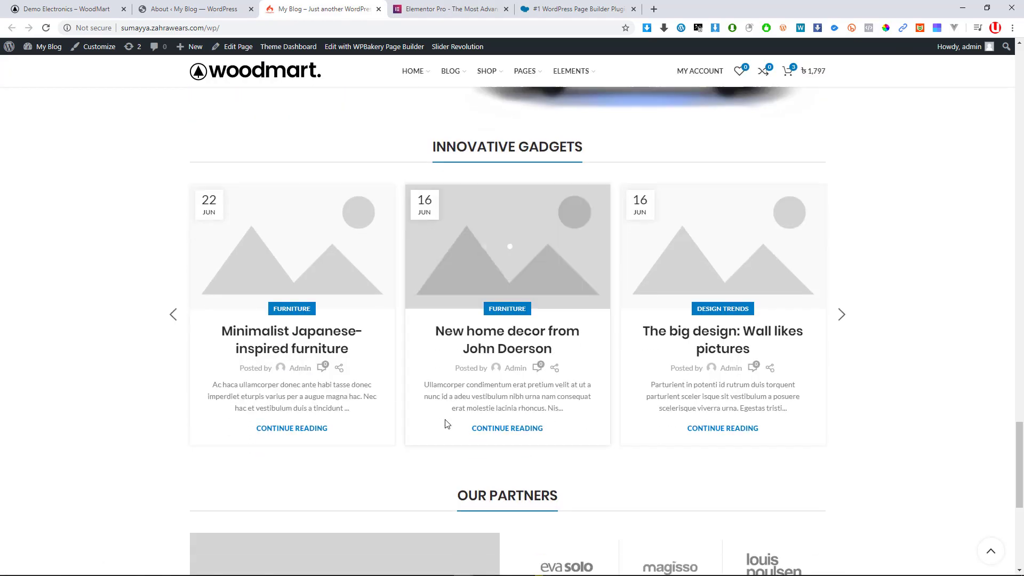
pyautogui.scroll(15, 446, 422)
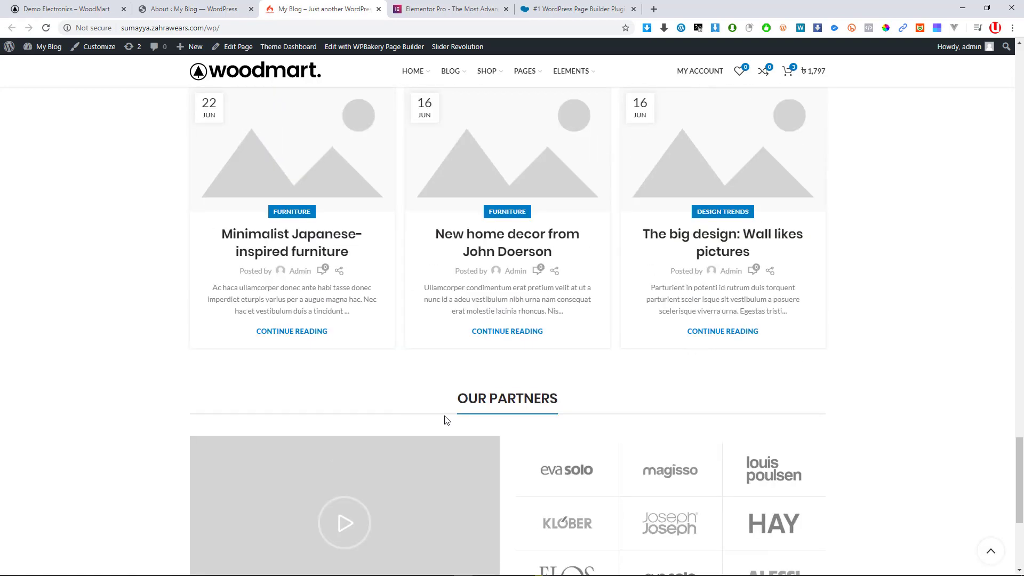
pyautogui.scroll(3, 446, 422)
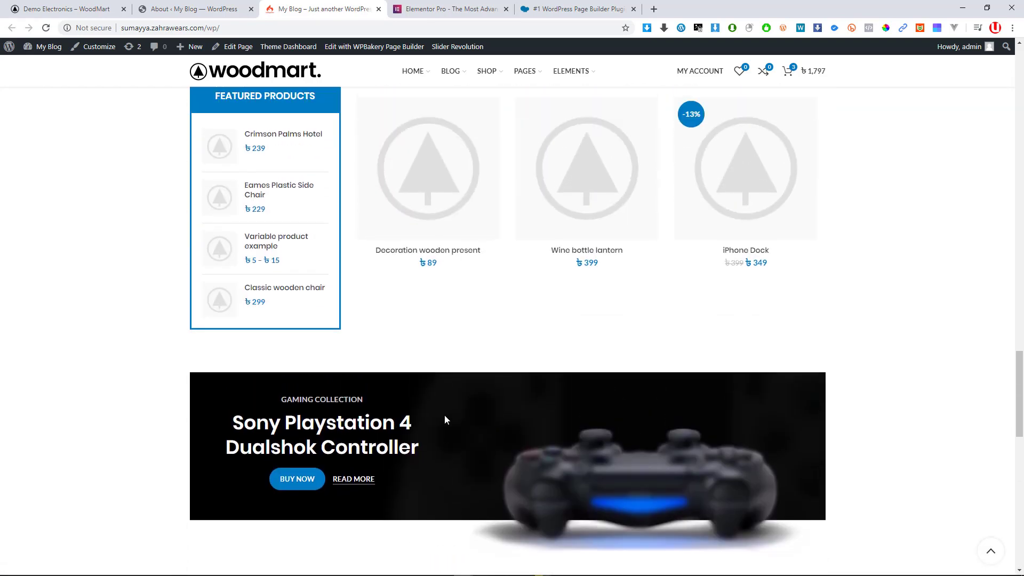
pyautogui.scroll(3, 447, 418)
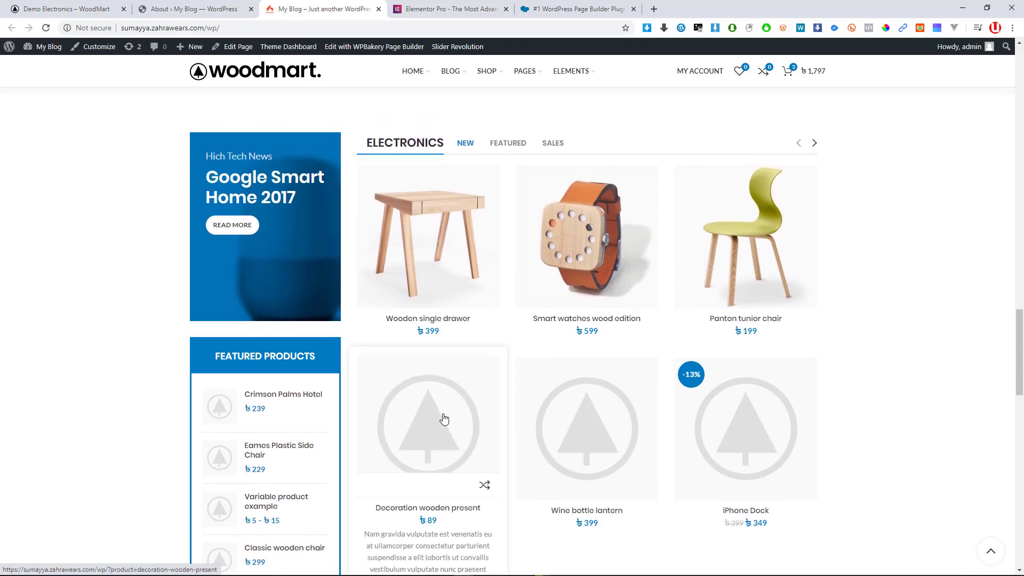
pyautogui.scroll(3, 444, 418)
# Switch to the Elementor Pro tab at its Post & Portfolio section
pyautogui.hotkey('ctrl', 'Tab')
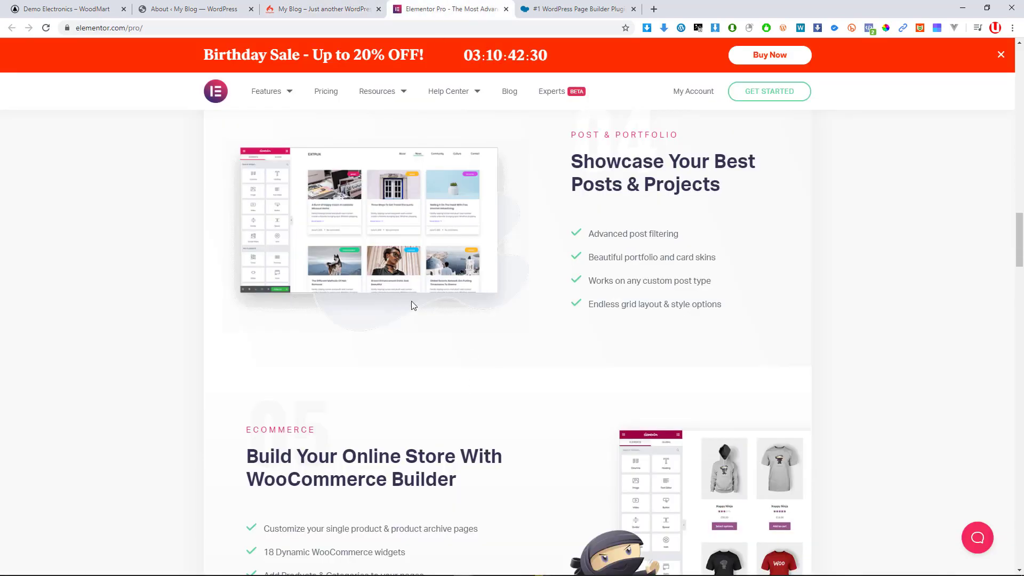
pyautogui.scroll(-3, 411, 305)
pyautogui.scroll(4, 389, 294)
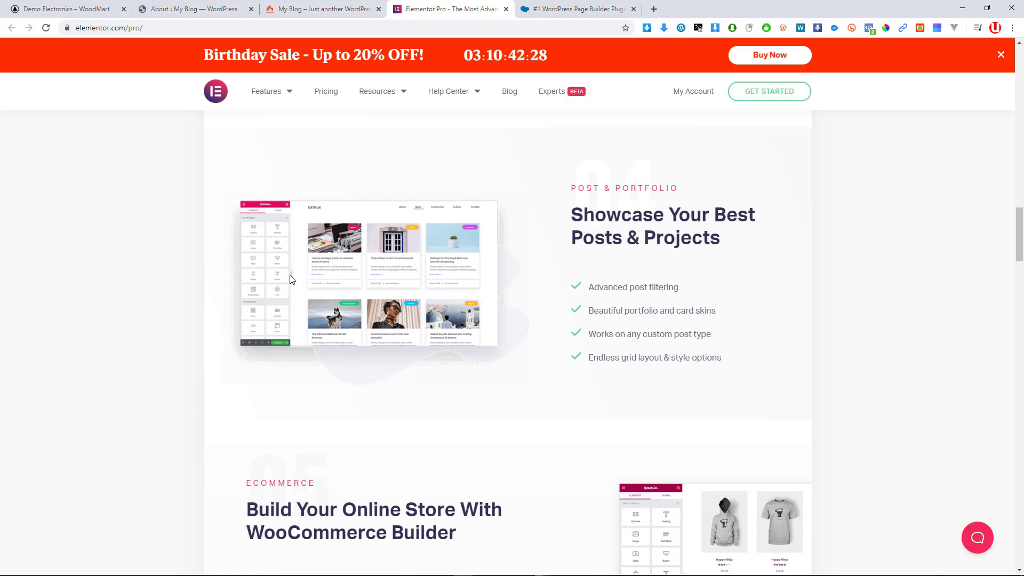
# Close the Elementor Pro and WPBakery tabs and scroll the storefront homepage to the top
pyautogui.click(506, 10)
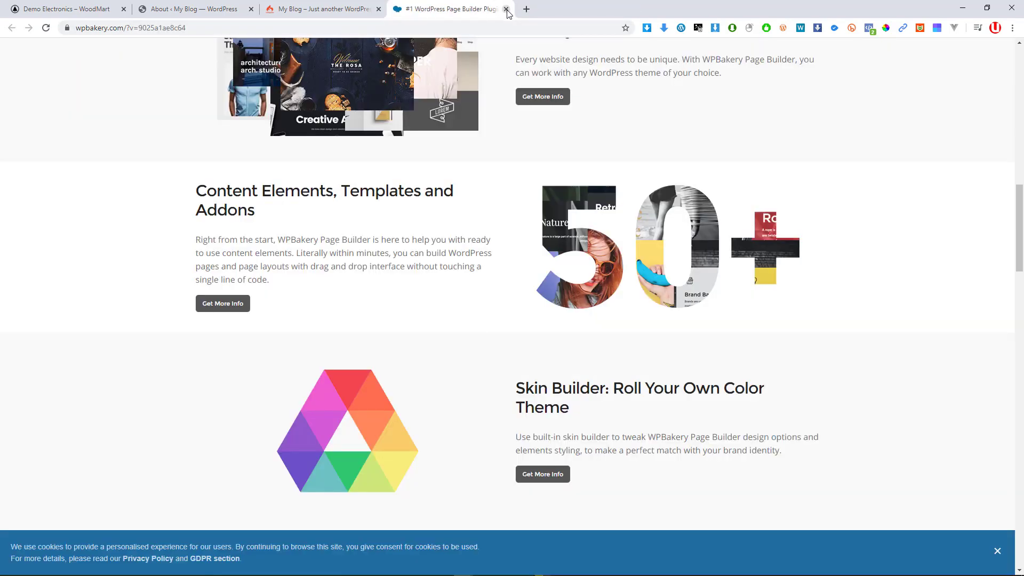
pyautogui.click(506, 9)
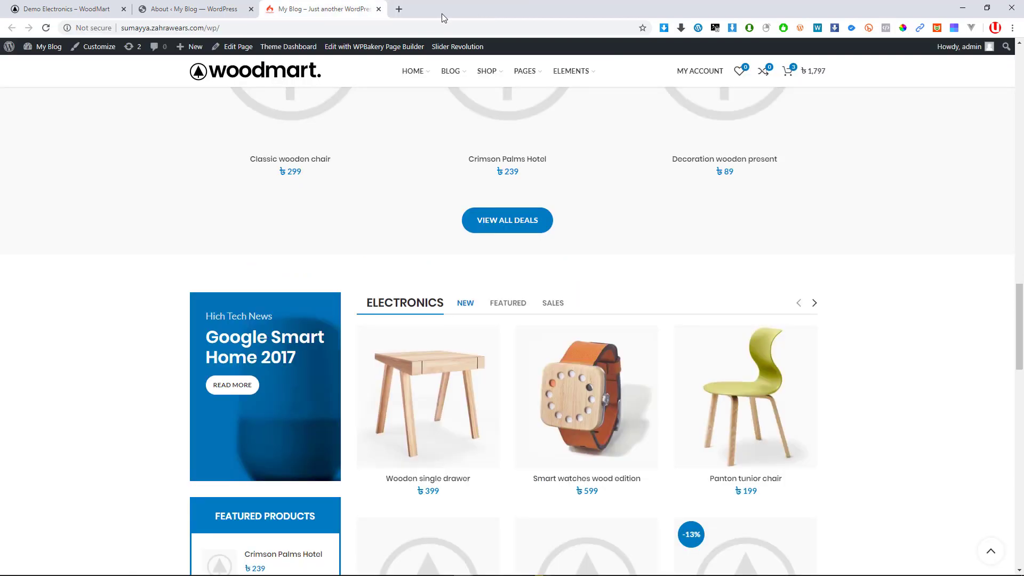
pyautogui.scroll(7, 460, 178)
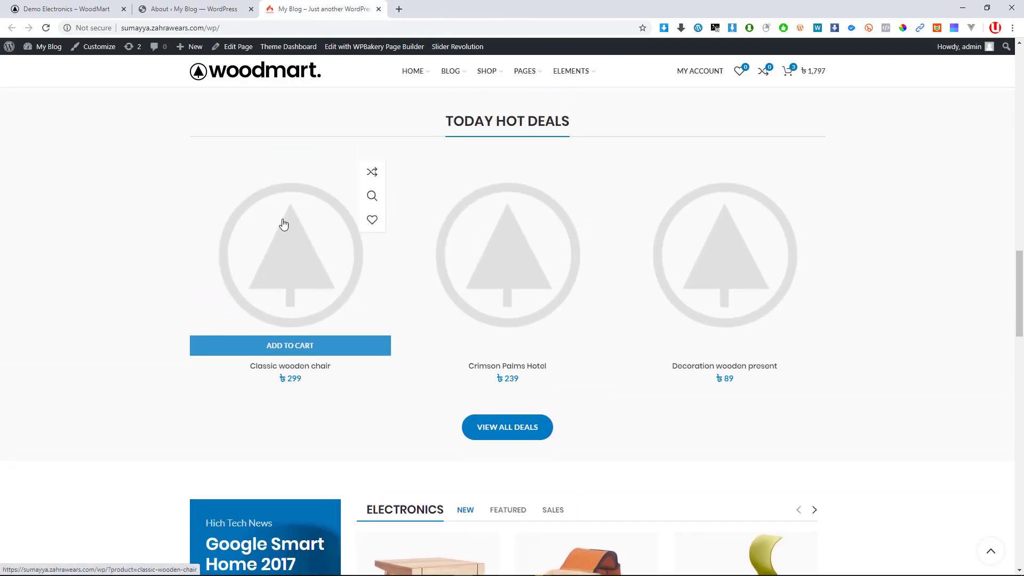
pyautogui.scroll(4, 323, 221)
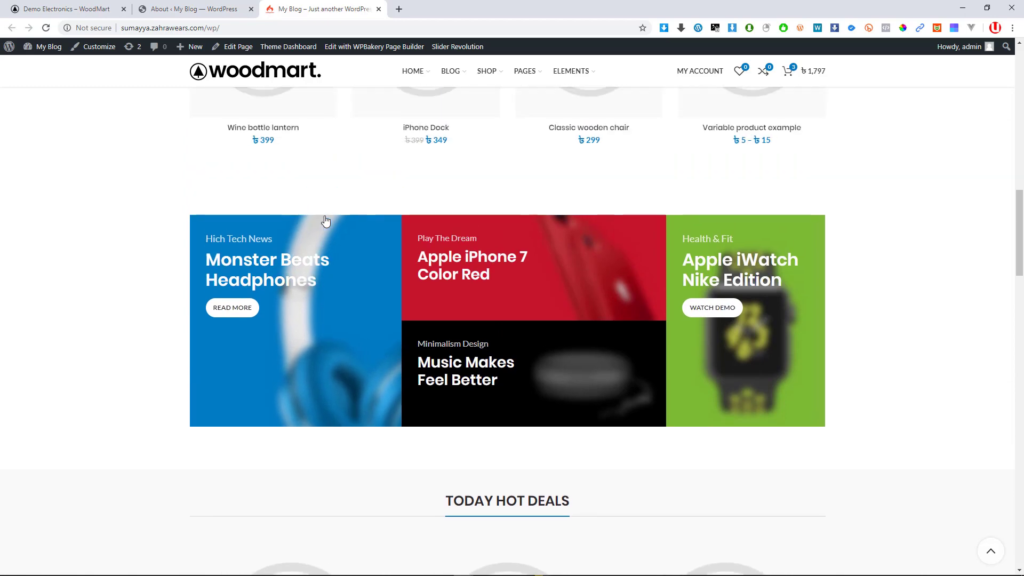
pyautogui.scroll(8, 311, 261)
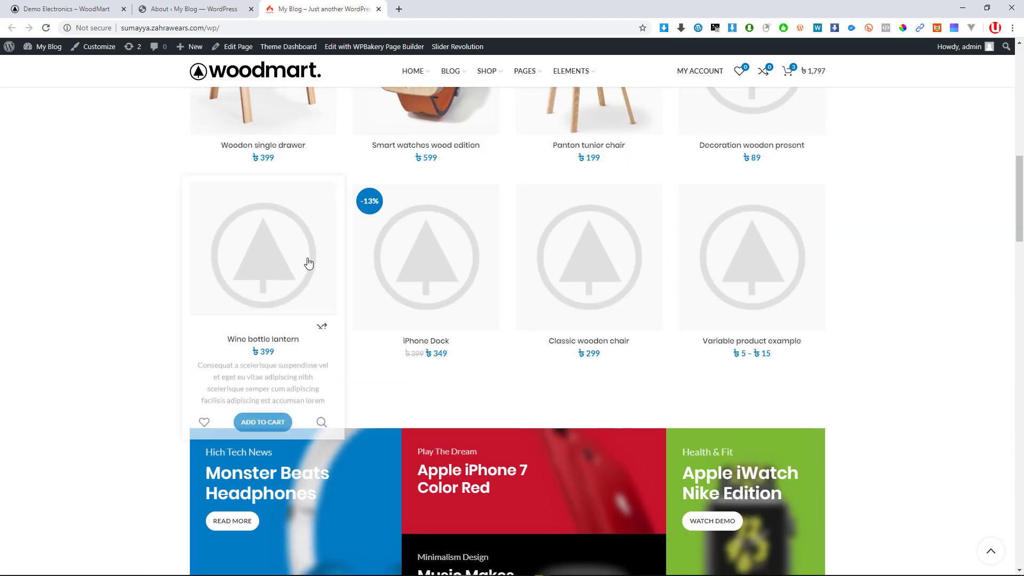
pyautogui.scroll(4, 312, 261)
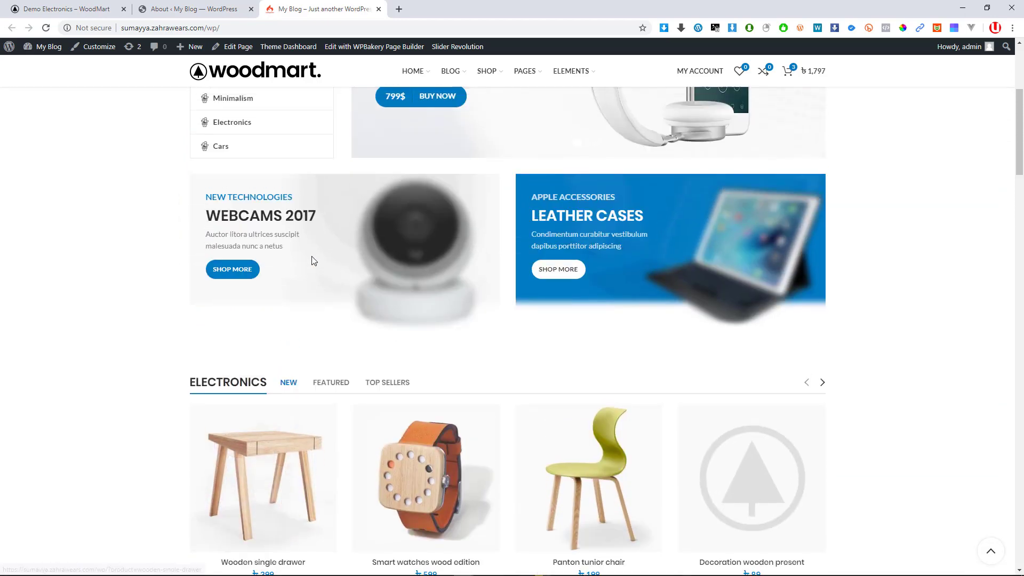
pyautogui.scroll(5, 169, 266)
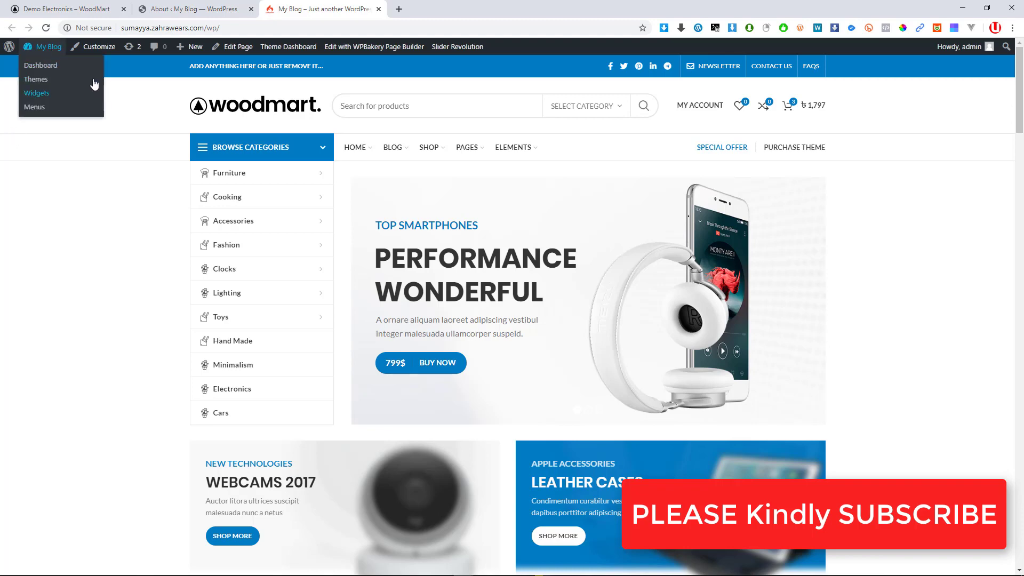
# In the admin tab, go to Pages > All Pages and scroll through the page list
pyautogui.click(195, 9)
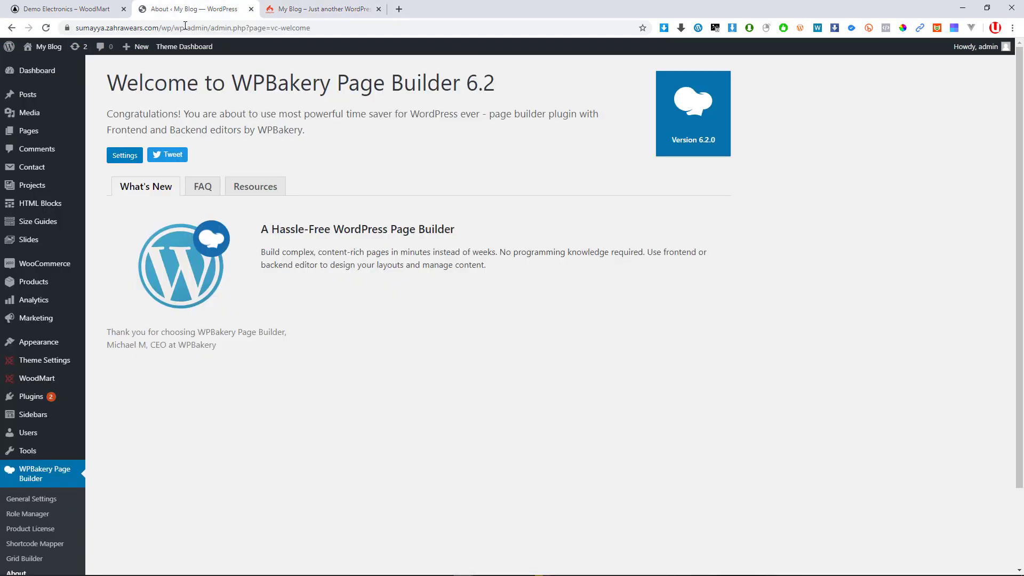
pyautogui.click(29, 133)
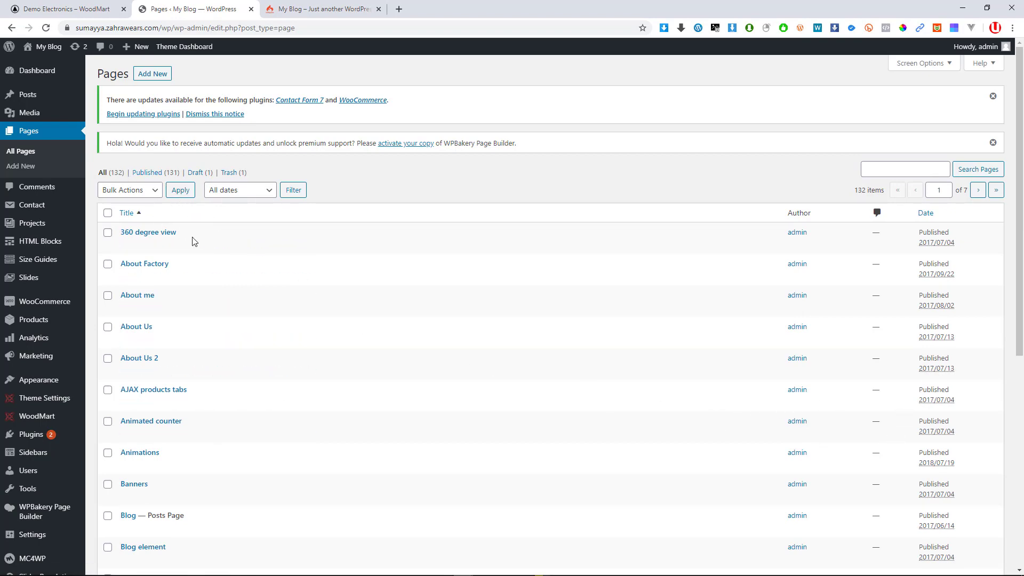
pyautogui.scroll(-10, 389, 428)
pyautogui.scroll(10, 387, 409)
pyautogui.scroll(-5, 242, 304)
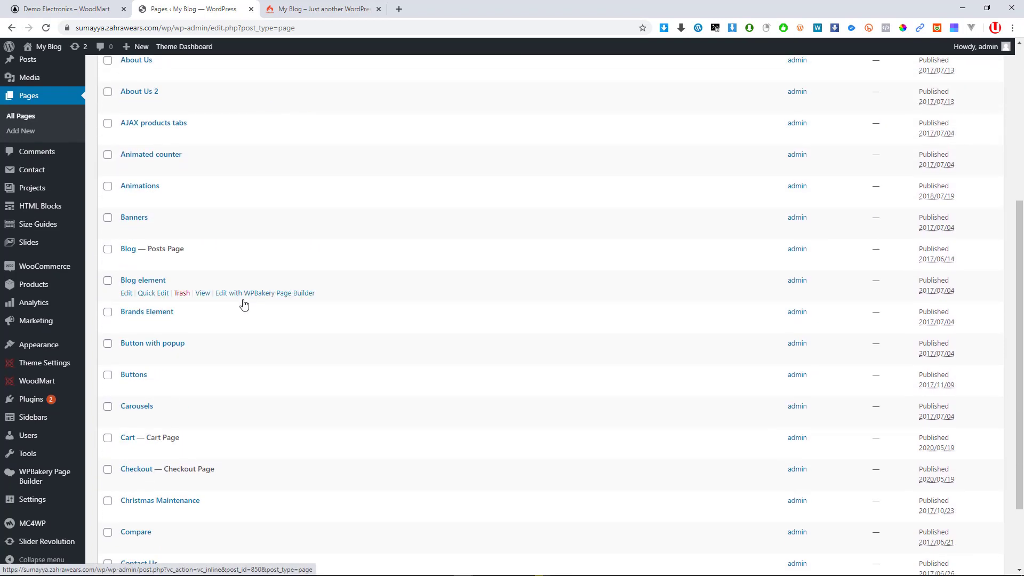
pyautogui.scroll(-3, 237, 350)
pyautogui.scroll(5, 427, 353)
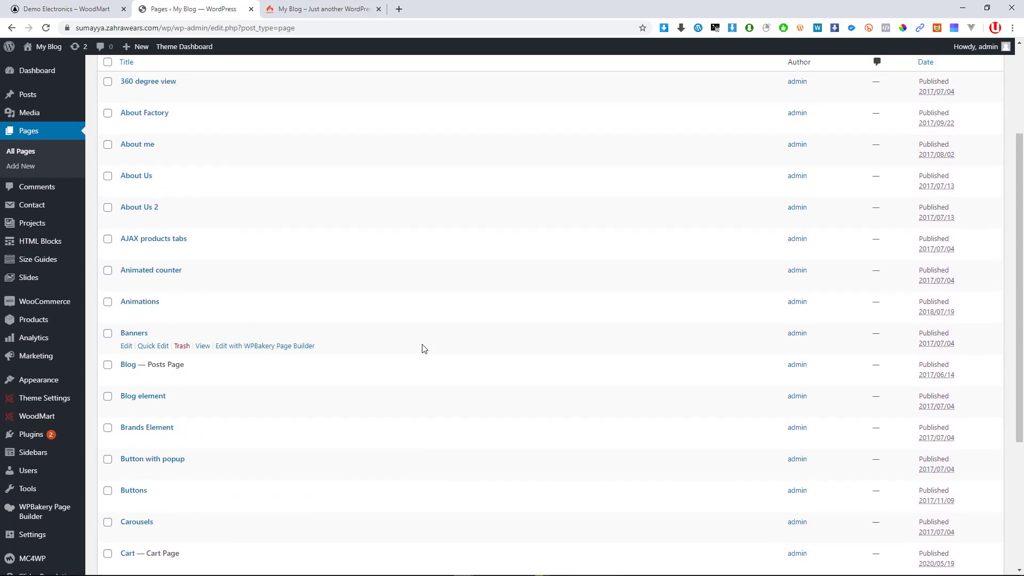
pyautogui.scroll(1, 424, 348)
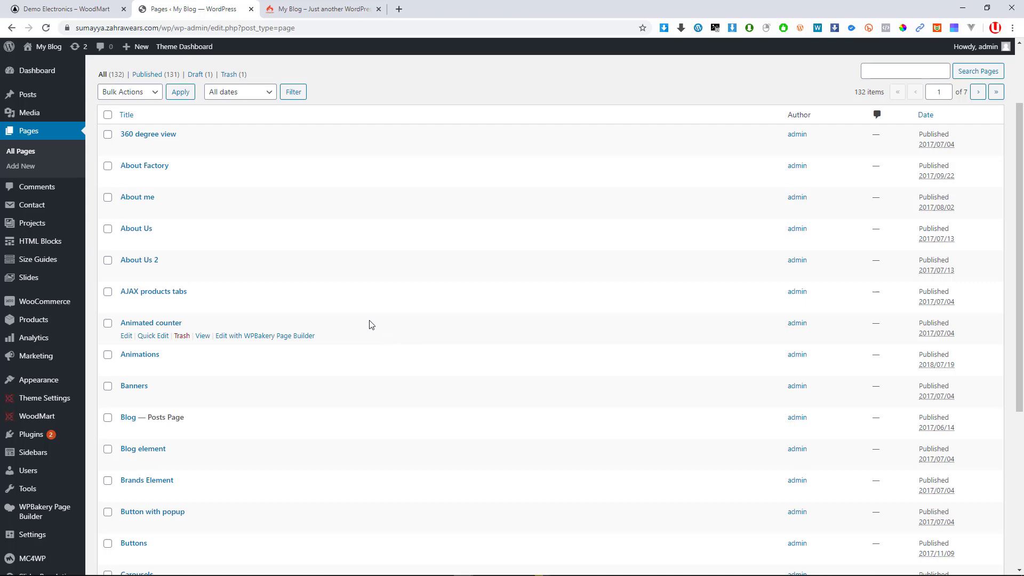
pyautogui.scroll(2, 372, 321)
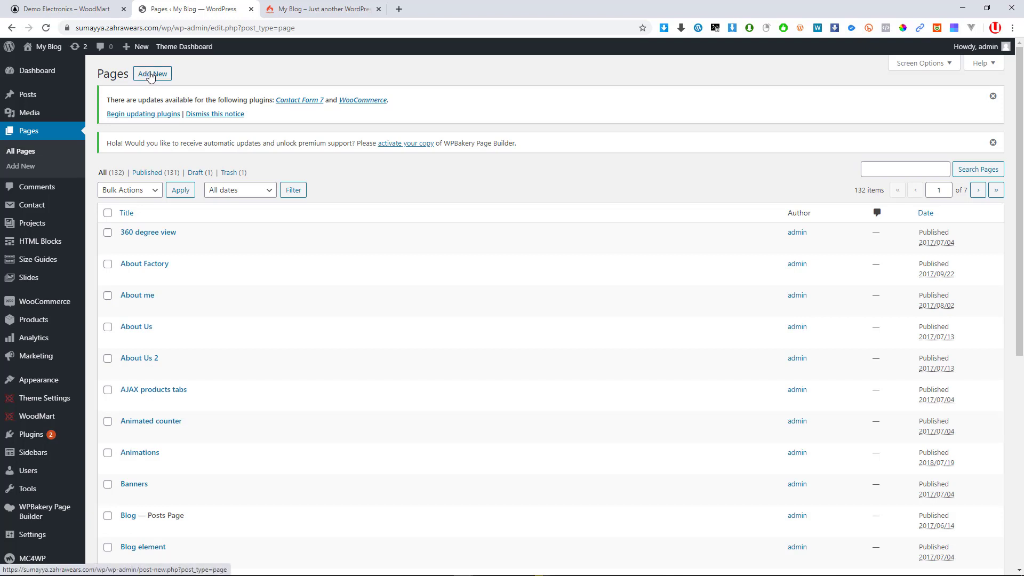
pyautogui.moveTo(141, 48)
pyautogui.click(154, 75)
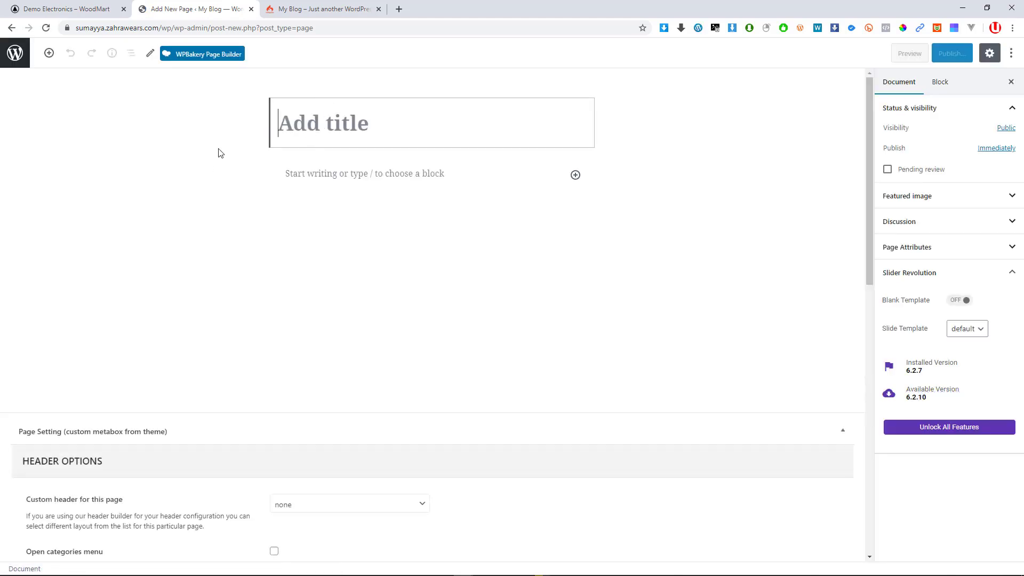
pyautogui.scroll(-5, 313, 144)
pyautogui.scroll(5, 313, 199)
pyautogui.scroll(-5, 310, 261)
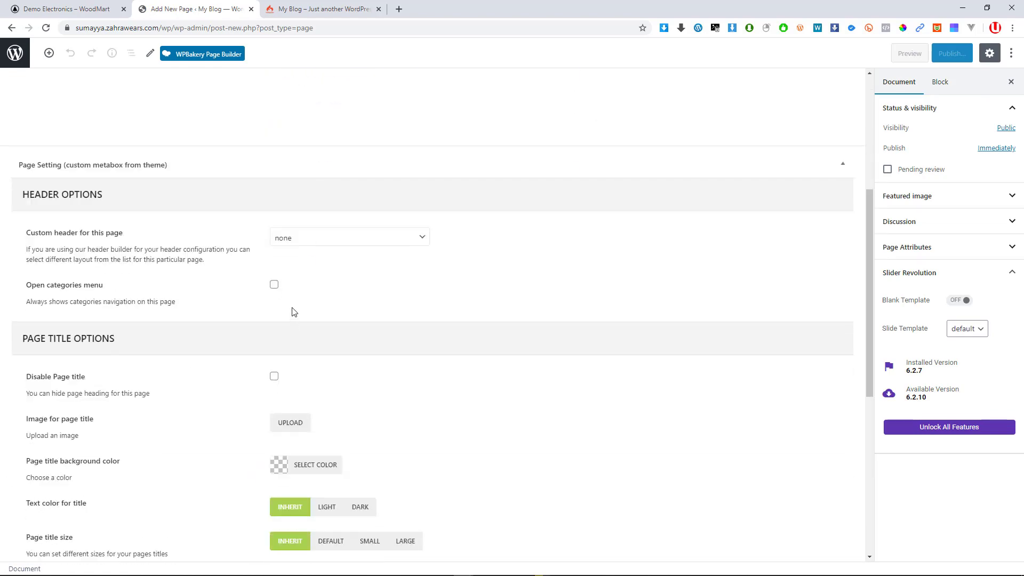
pyautogui.scroll(5, 293, 304)
pyautogui.scroll(-1, 292, 293)
pyautogui.scroll(-3, 293, 293)
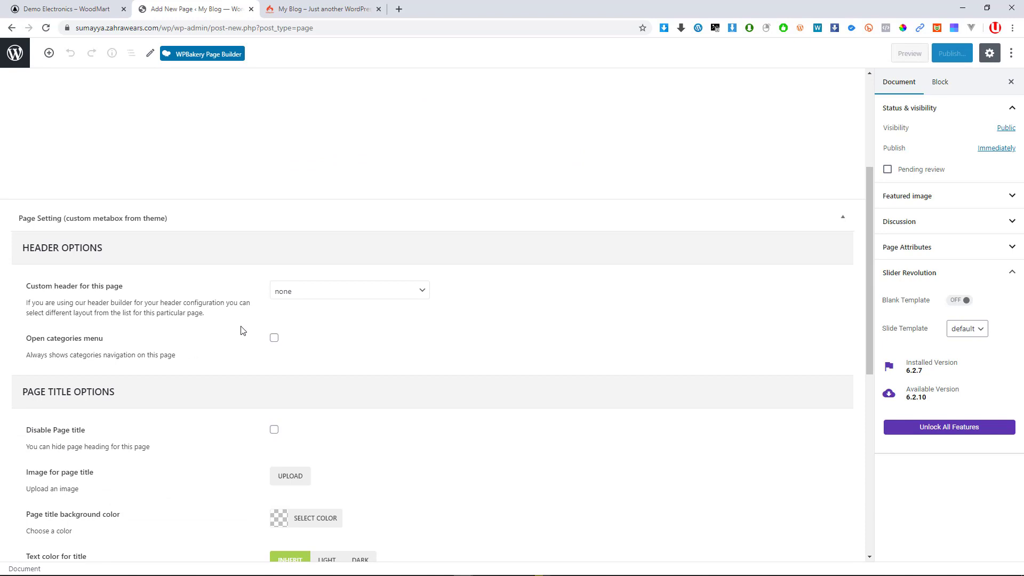
pyautogui.scroll(-1, 277, 336)
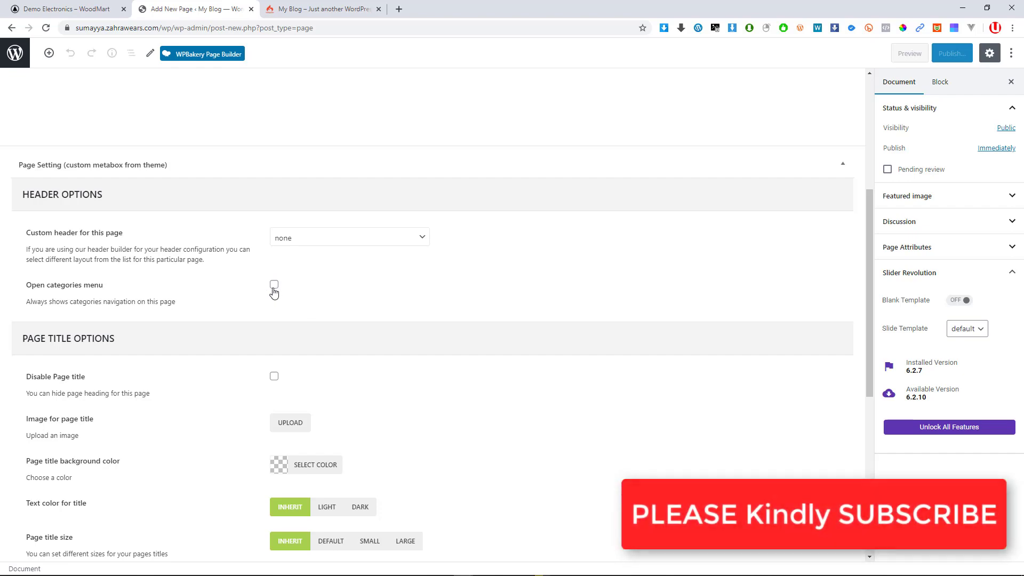
pyautogui.scroll(3, 261, 173)
pyautogui.click(15, 6)
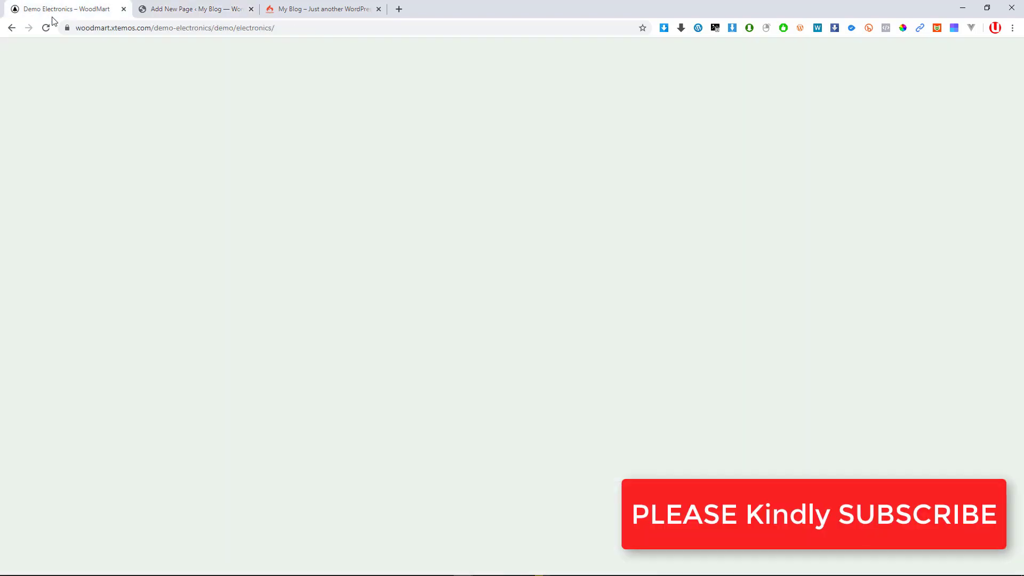
pyautogui.scroll(10, 247, 187)
pyautogui.scroll(15, 246, 187)
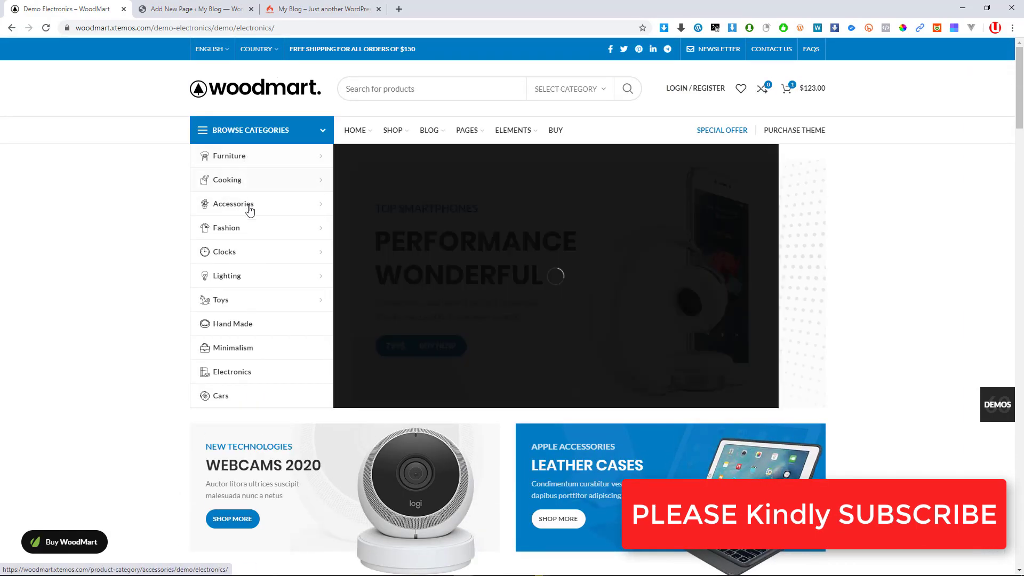
pyautogui.click(195, 8)
pyautogui.scroll(-8, 252, 389)
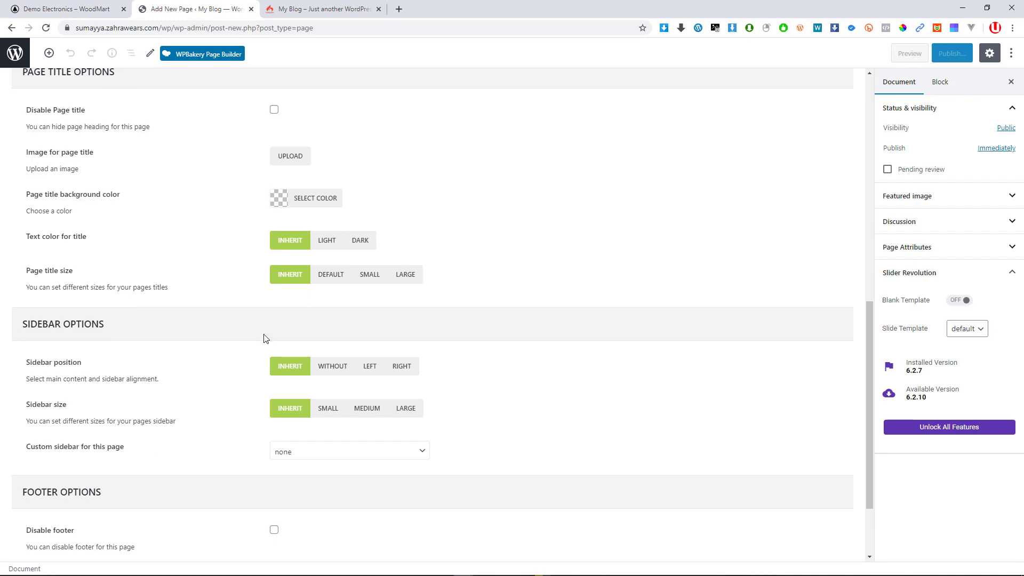
pyautogui.scroll(-2, 354, 388)
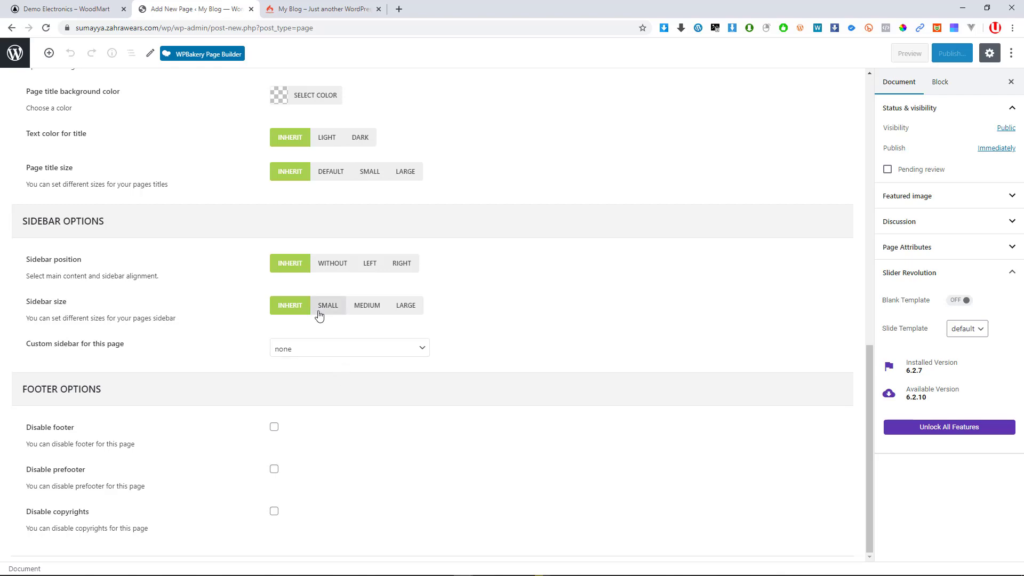
pyautogui.scroll(8, 308, 318)
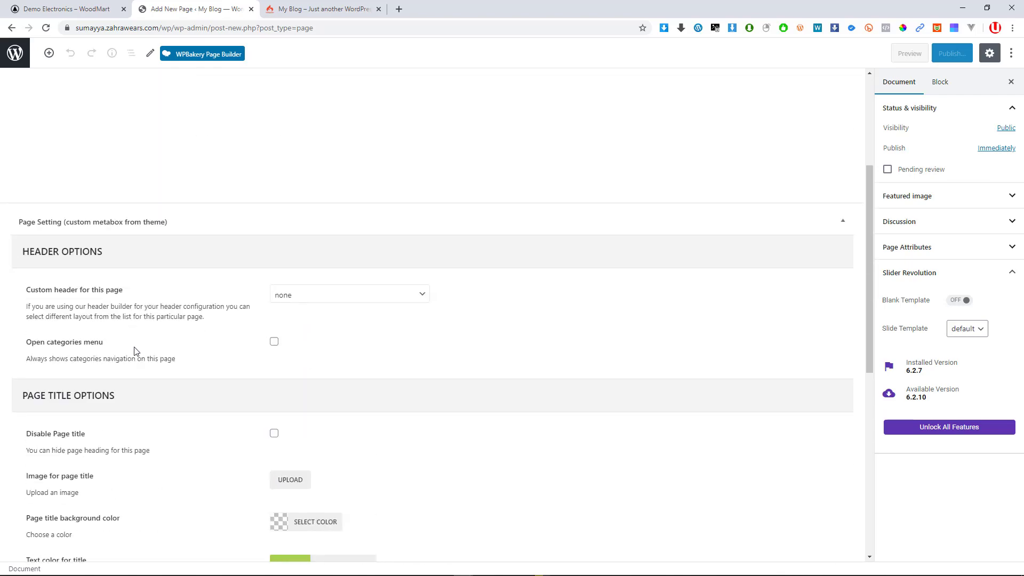
pyautogui.hotkey('ctrl', 'shift', 'Tab')
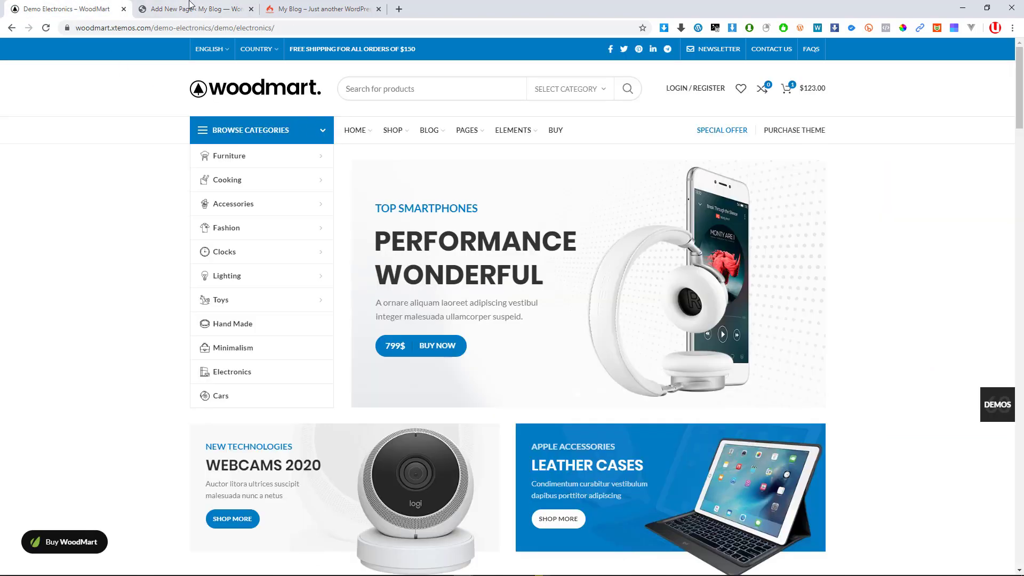
pyautogui.hotkey('ctrl', 'Tab')
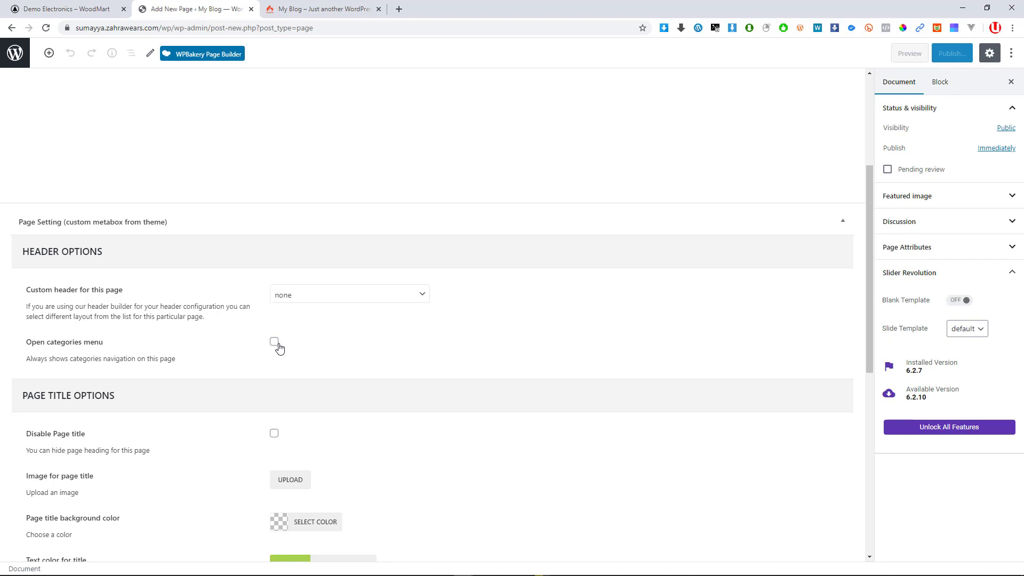
pyautogui.scroll(-1, 279, 346)
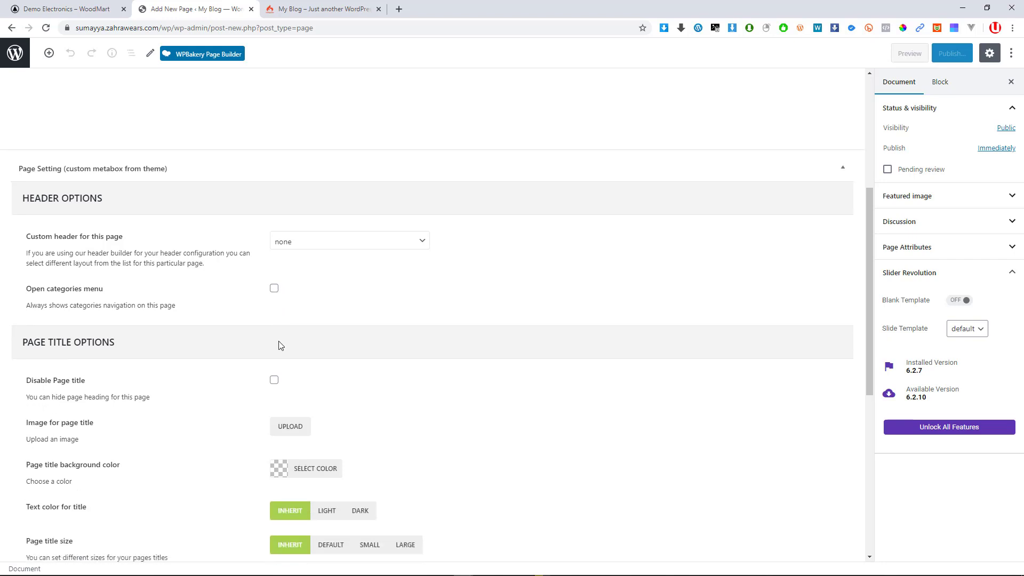
pyautogui.click(289, 242)
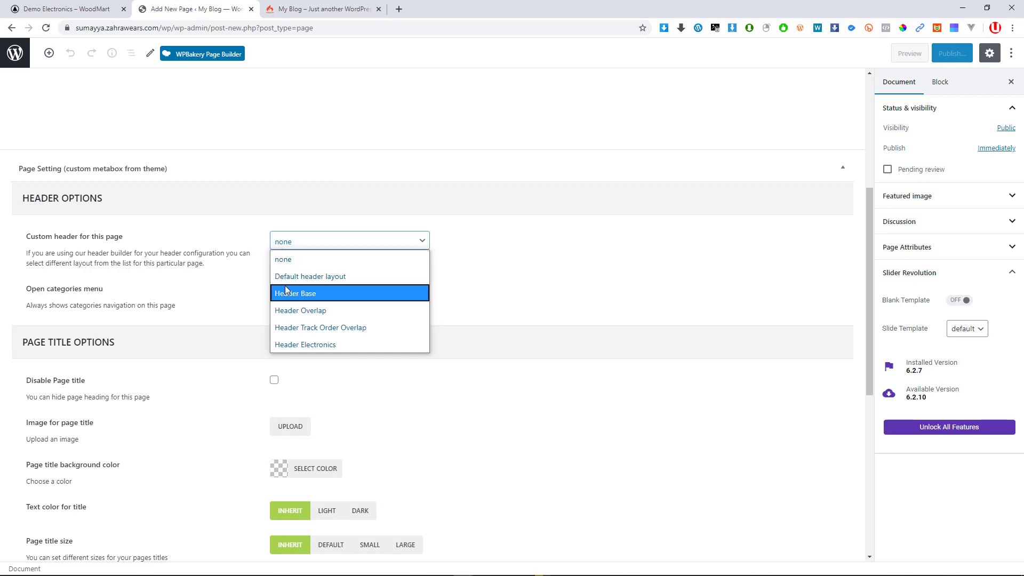
pyautogui.click(353, 407)
pyautogui.scroll(-3, 266, 399)
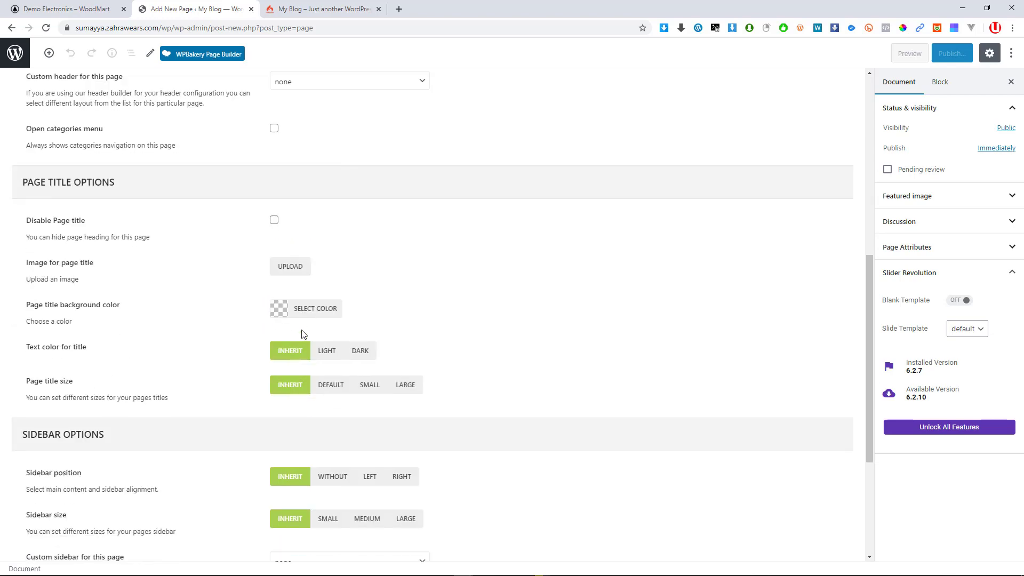
pyautogui.scroll(-4, 277, 430)
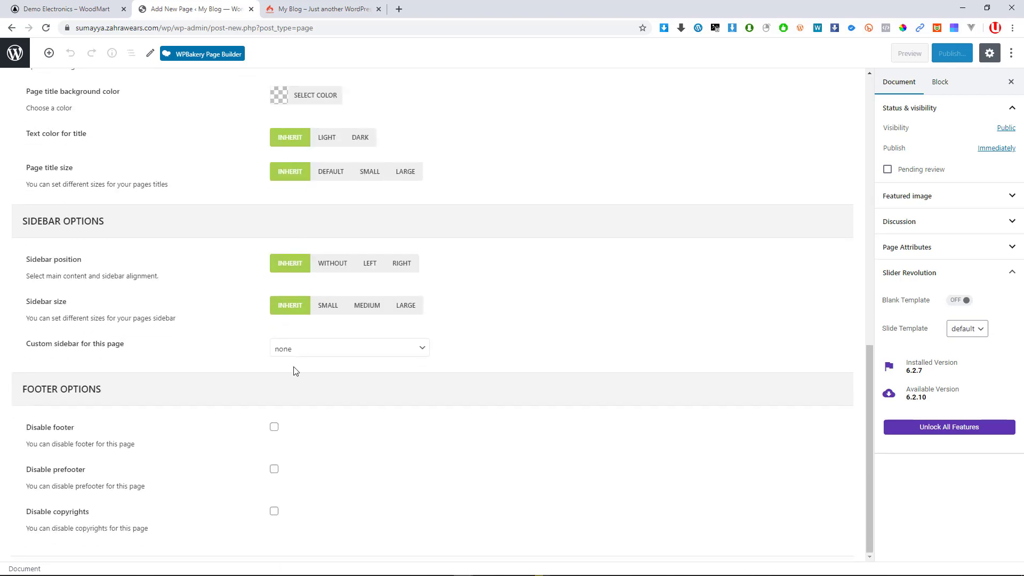
pyautogui.scroll(12, 292, 314)
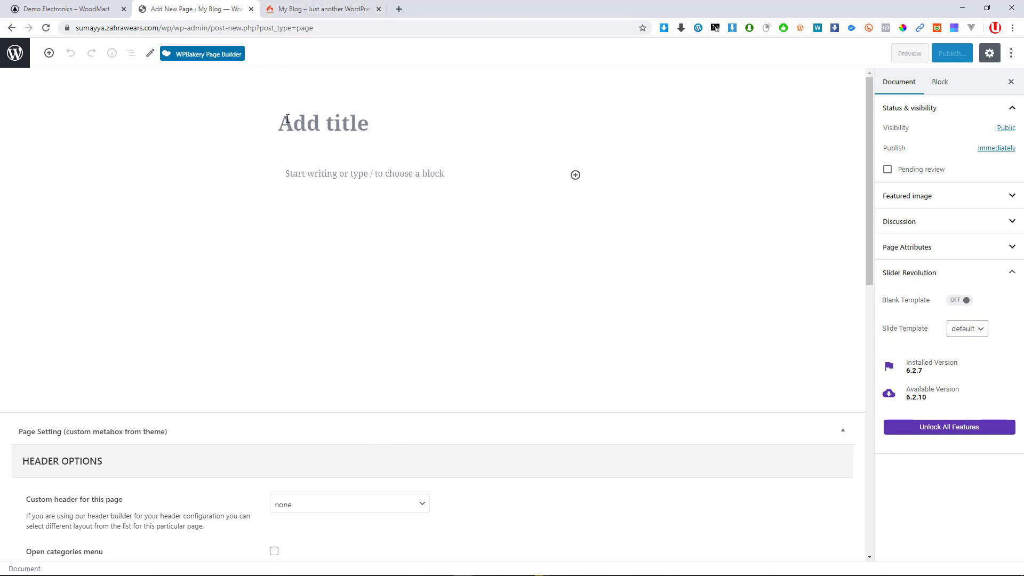
pyautogui.click(341, 169)
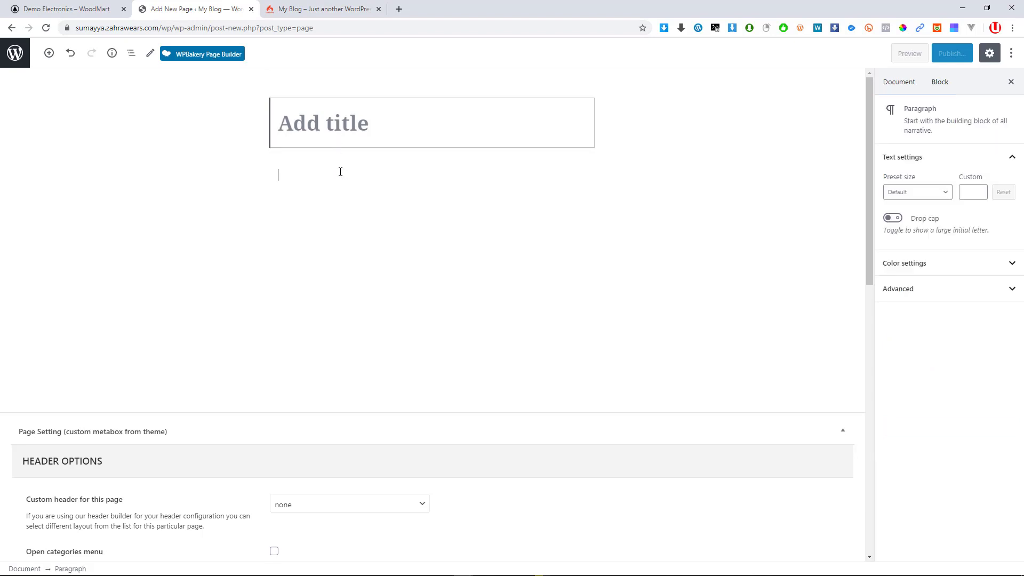
pyautogui.click(328, 125)
pyautogui.click(328, 175)
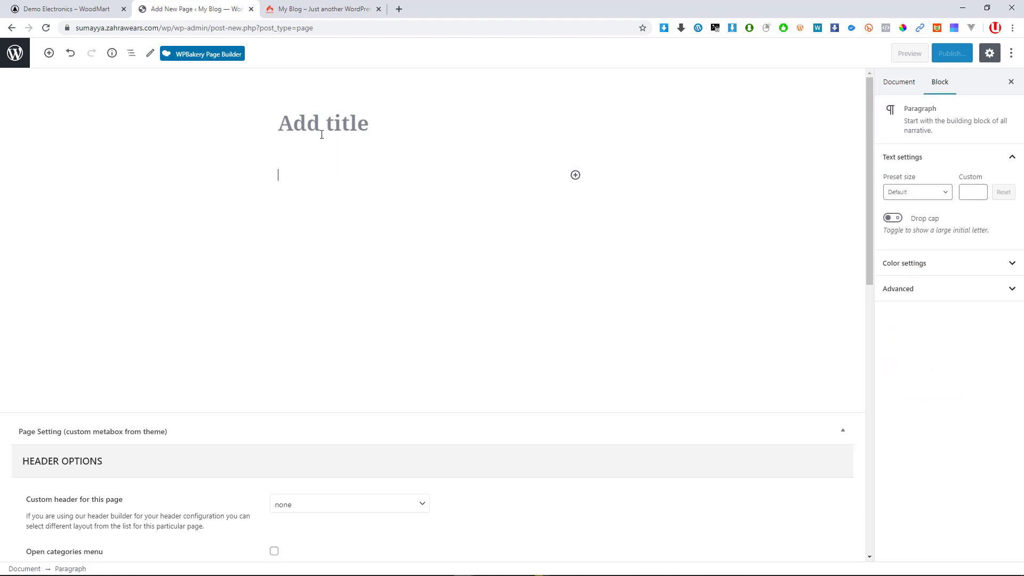
pyautogui.click(319, 130)
pyautogui.click(331, 166)
pyautogui.click(334, 174)
pyautogui.click(342, 123)
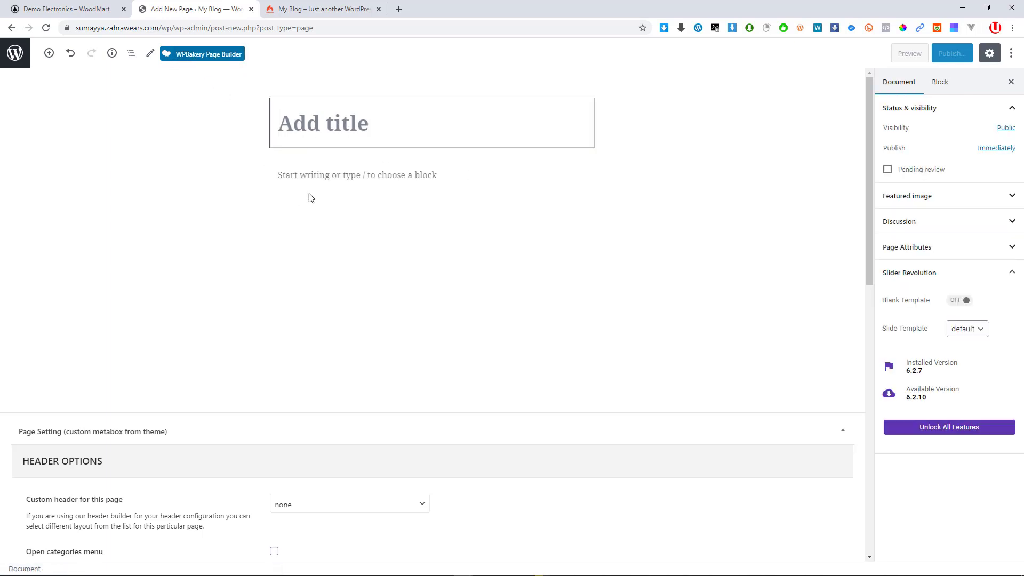
pyautogui.click(308, 176)
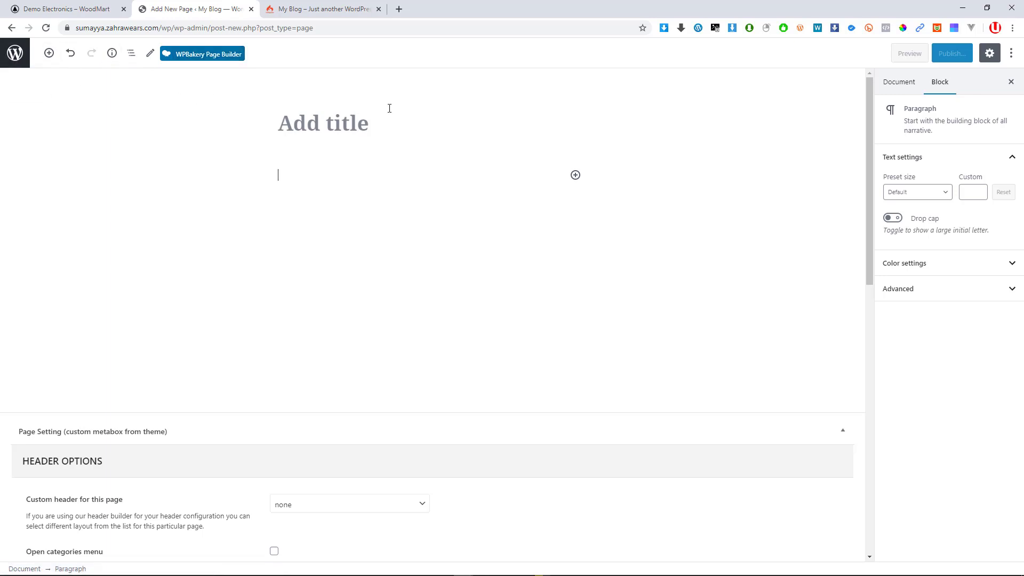
pyautogui.click(320, 131)
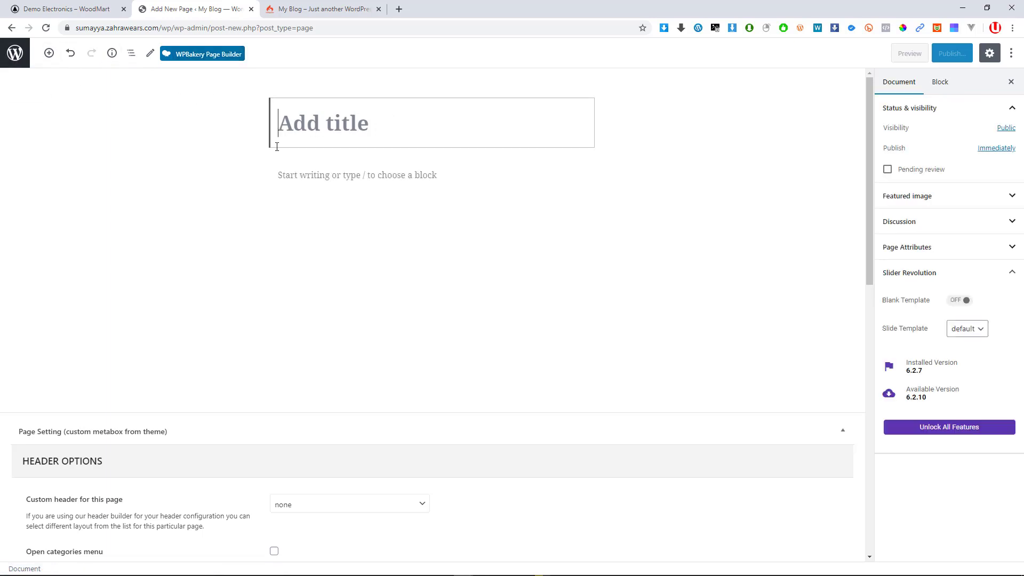
pyautogui.click(292, 179)
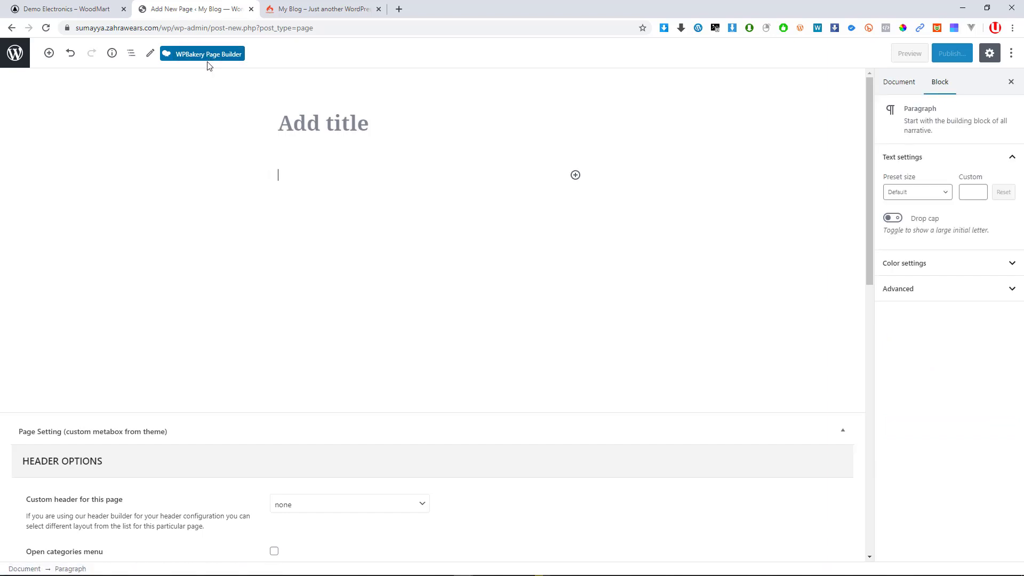
pyautogui.click(330, 125)
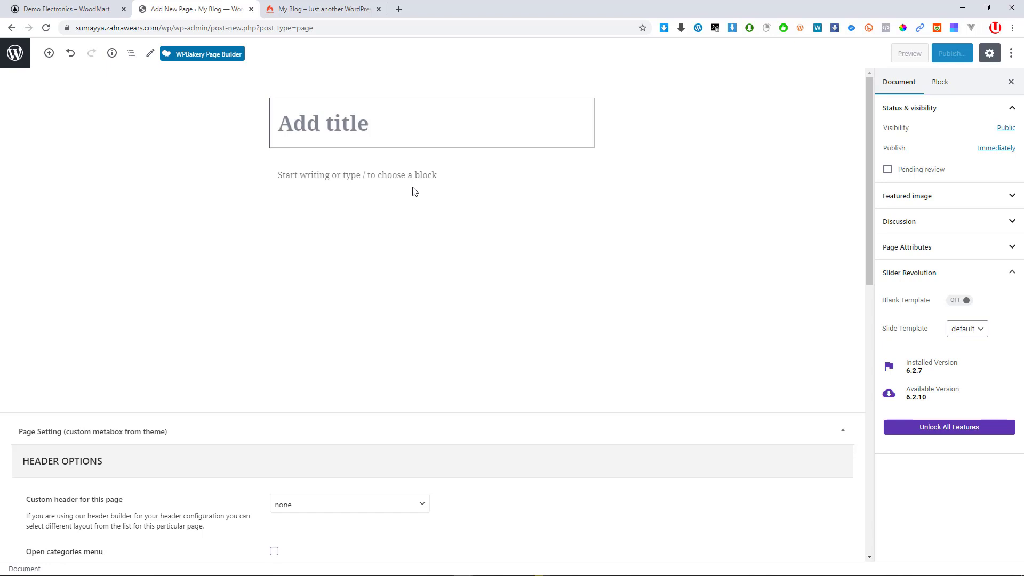
# Enter '1. Example' as the new page's title, correcting the mistyped letter
pyautogui.write('1')
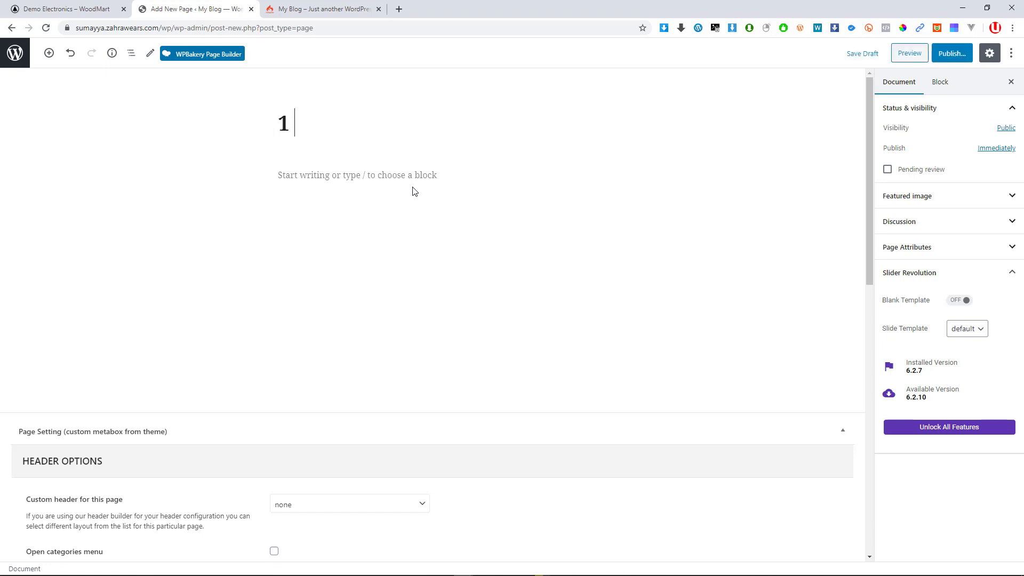
pyautogui.write(',EX')
pyautogui.press('BackSpace')
pyautogui.write('xample')
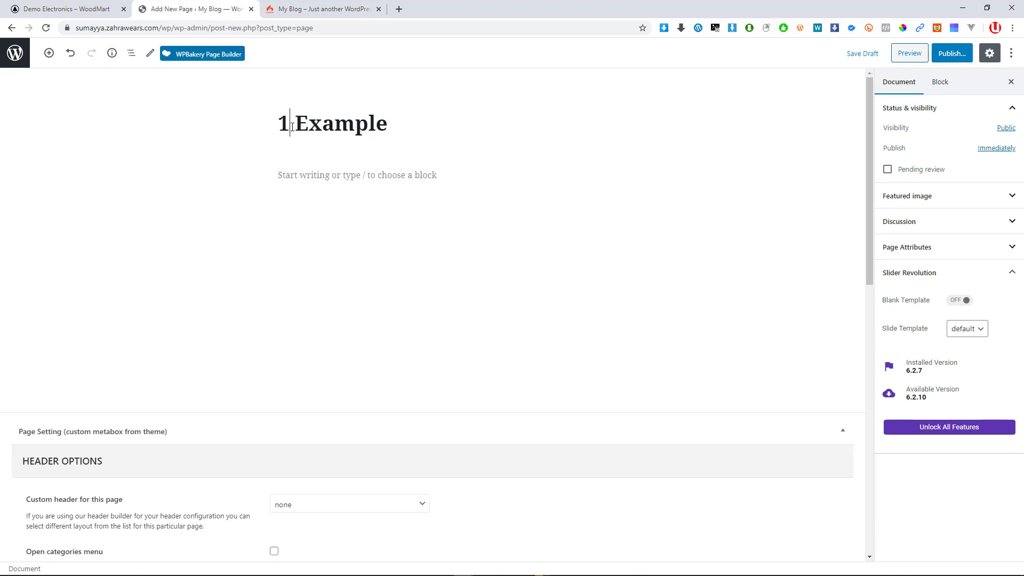
pyautogui.write('.')
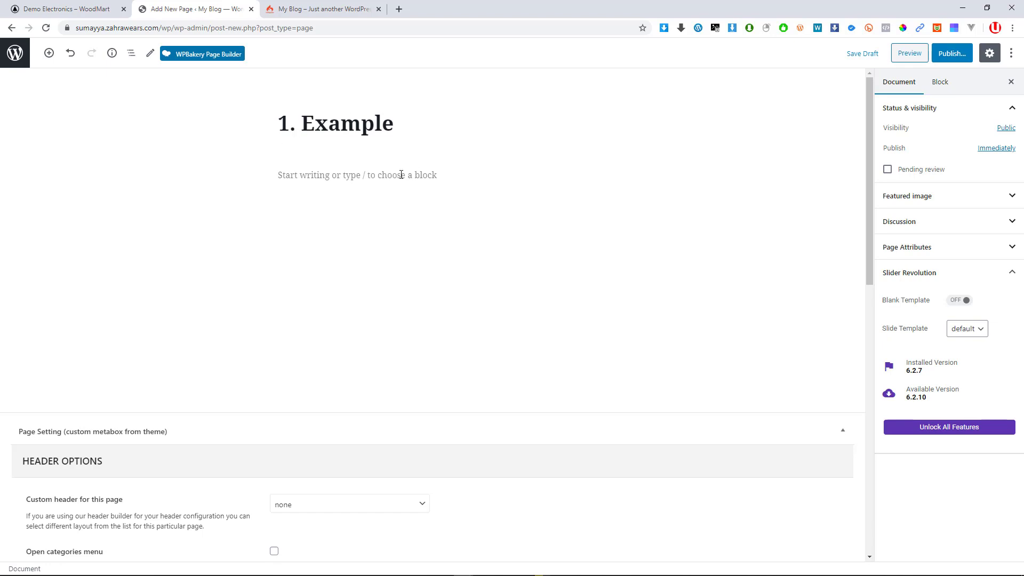
# Publish the page and open it from the View Page notice
pyautogui.click(966, 53)
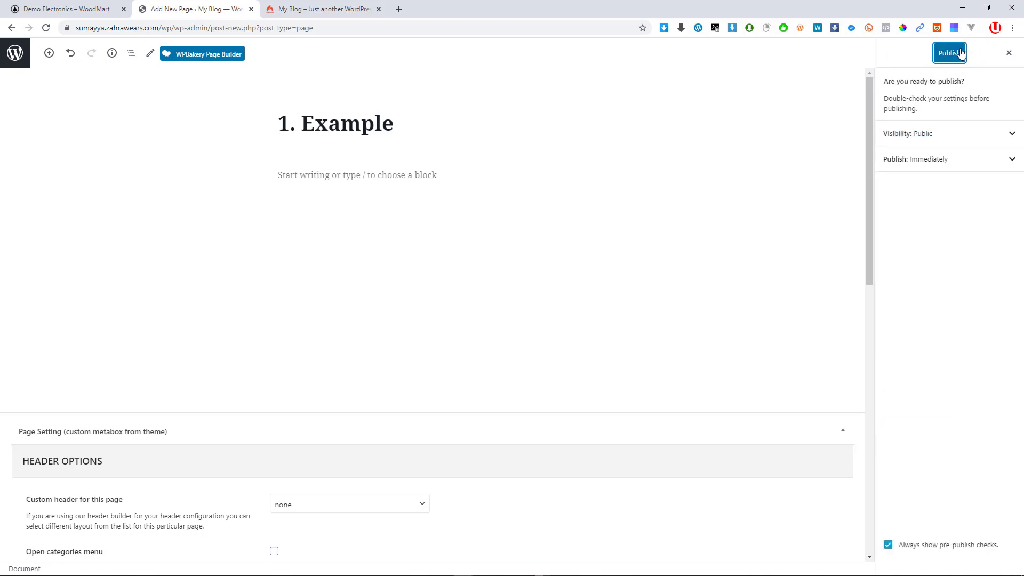
pyautogui.click(959, 54)
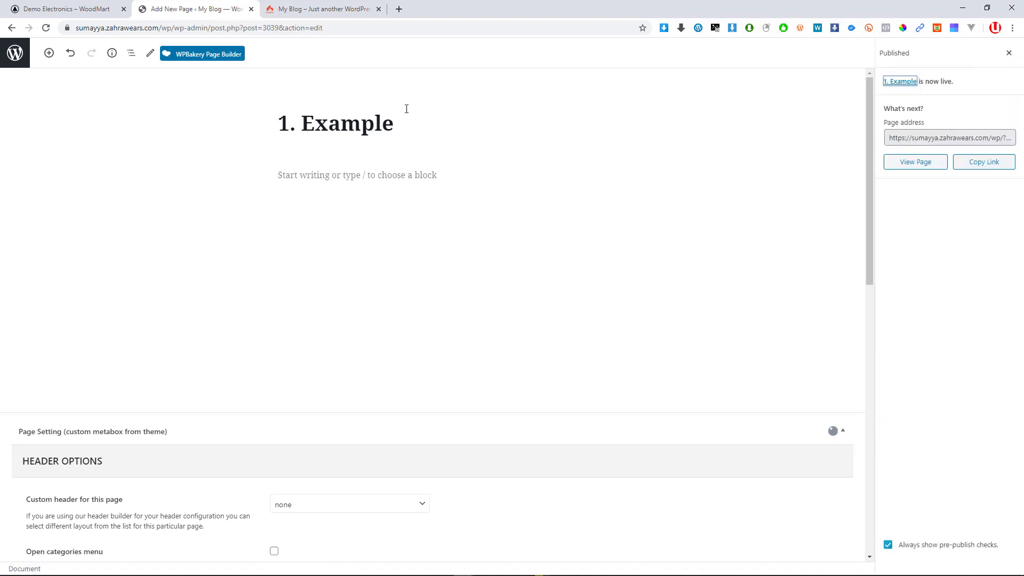
pyautogui.keyDown('ctrl'); pyautogui.click(102, 552); pyautogui.keyUp('ctrl')
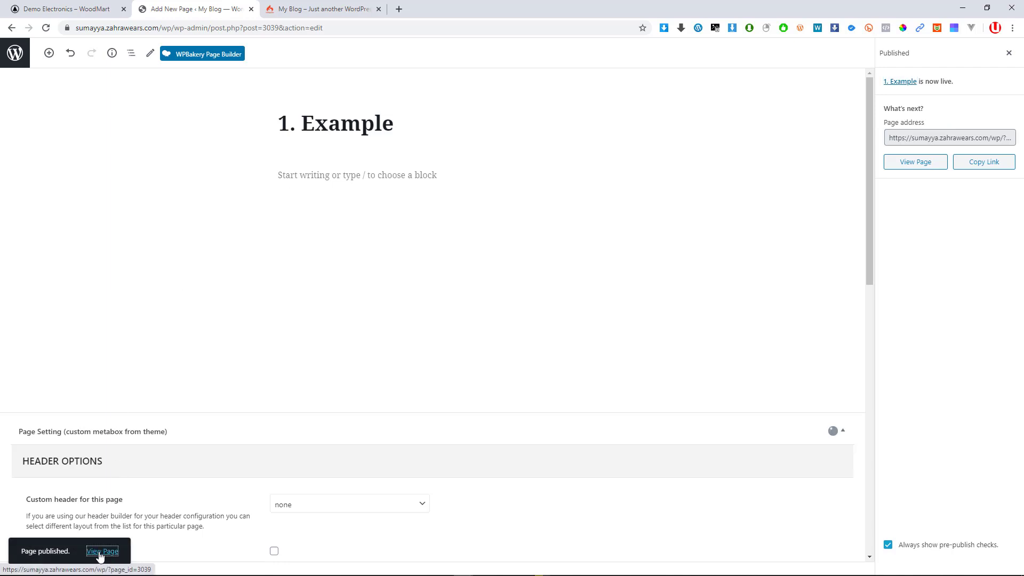
# Inspect the live 1. Example page with its title banner and sidebar
pyautogui.click(67, 8)
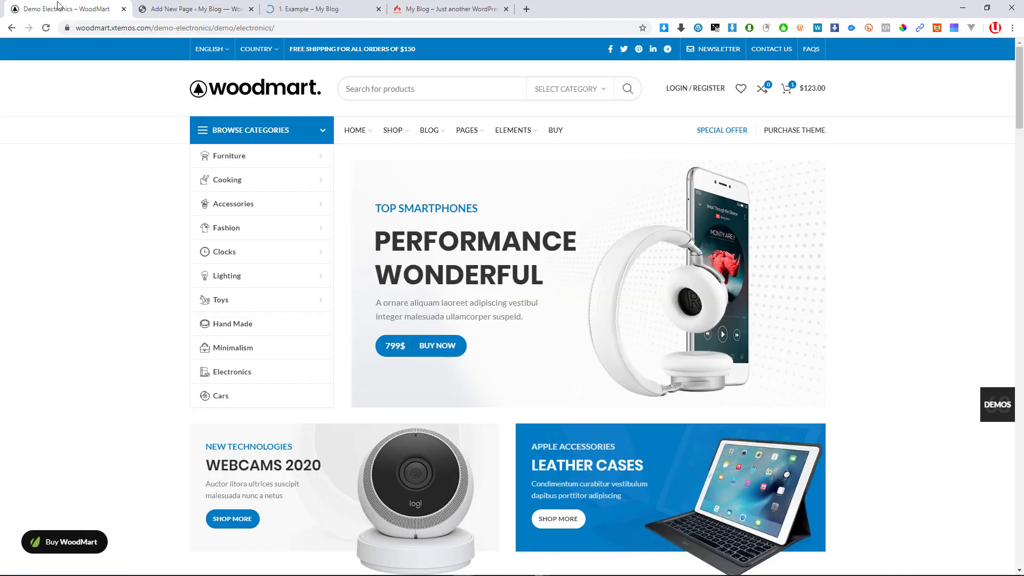
pyautogui.click(310, 7)
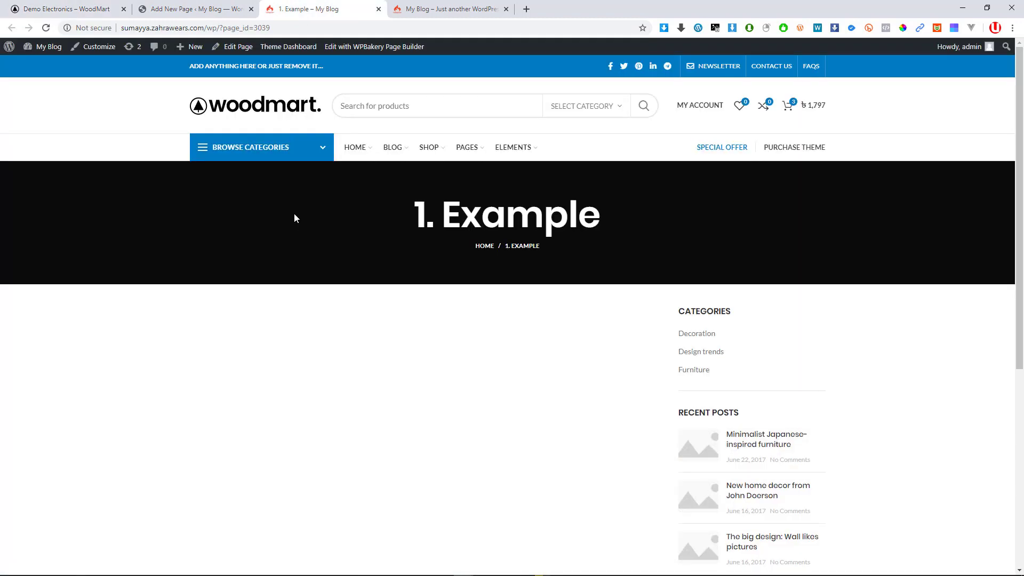
pyautogui.scroll(-6, 293, 213)
pyautogui.scroll(10, 617, 254)
pyautogui.moveTo(416, 215); pyautogui.dragTo(580, 217)
pyautogui.click(623, 219)
# Back in the editor, tick Disable Page title under Page Title Options
pyautogui.moveTo(406, 217); pyautogui.dragTo(631, 221)
pyautogui.click(470, 215)
pyautogui.scroll(-1, 381, 244)
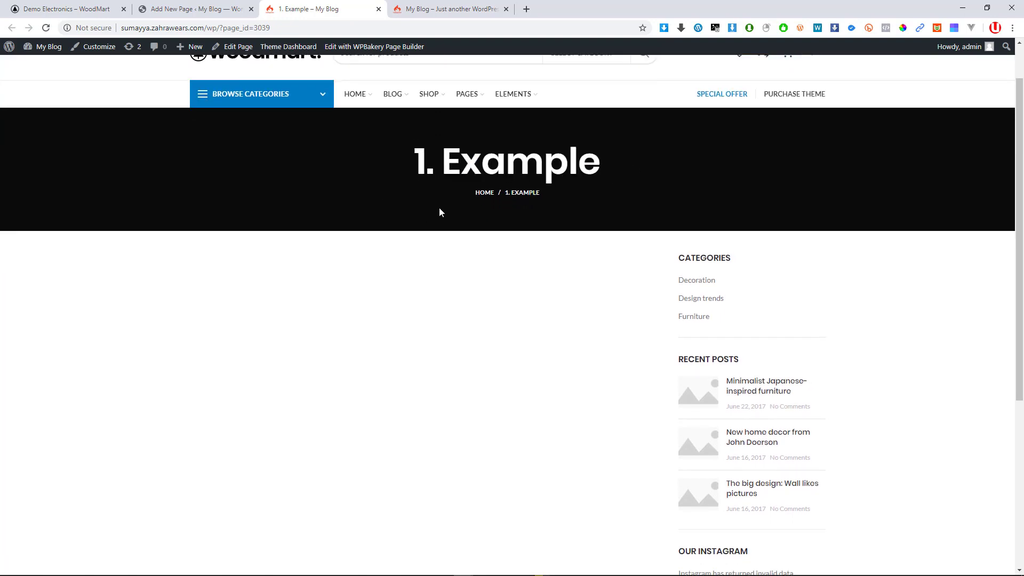
pyautogui.click(228, 14)
pyautogui.scroll(-6, 394, 407)
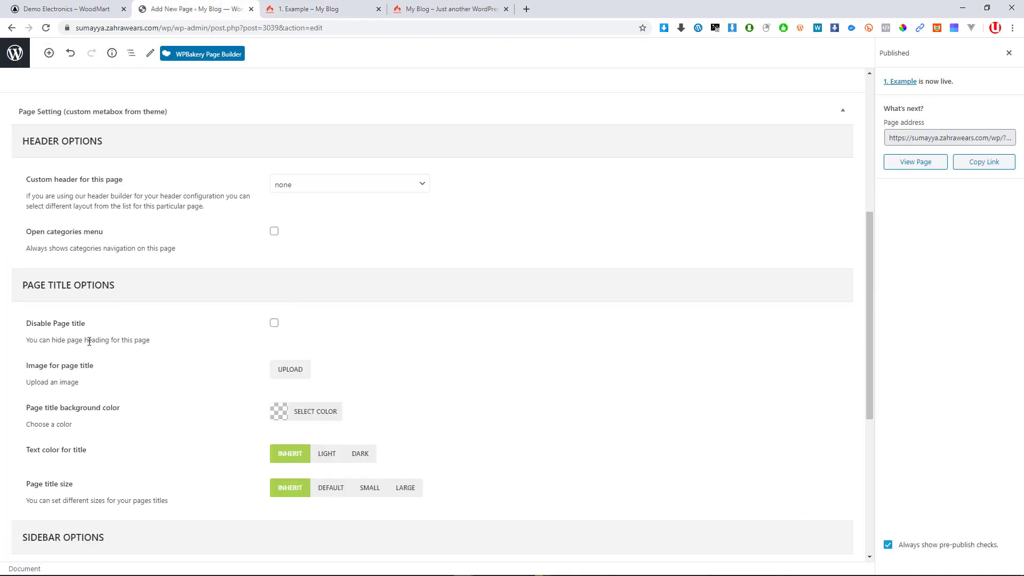
pyautogui.scroll(-1, 78, 436)
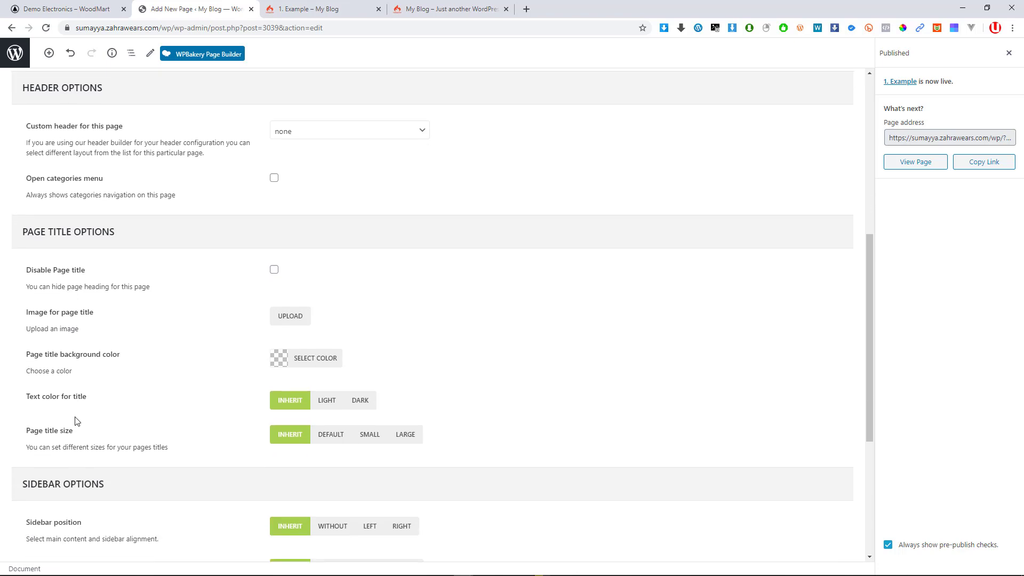
pyautogui.scroll(-2, 133, 400)
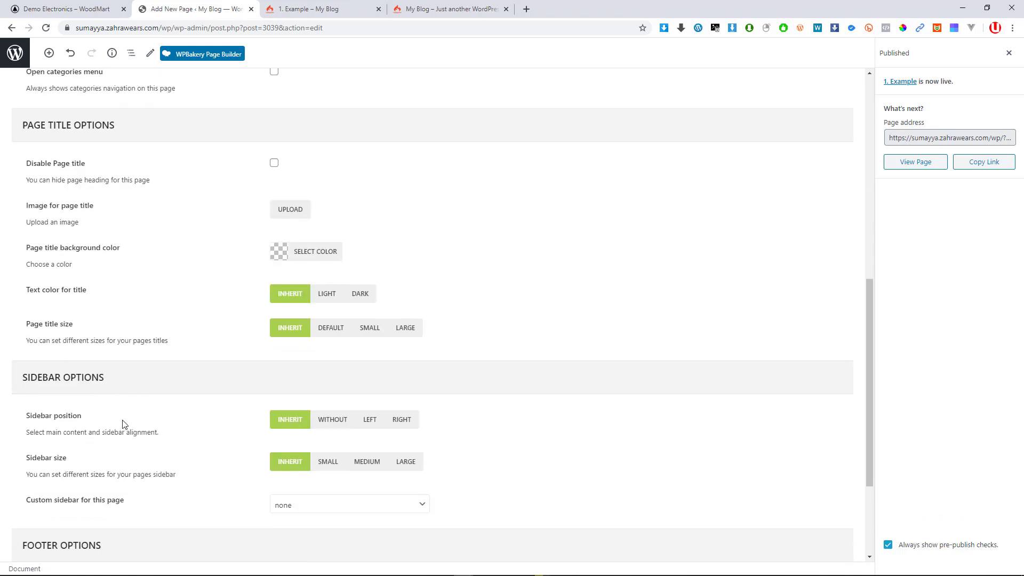
pyautogui.scroll(-1, 123, 424)
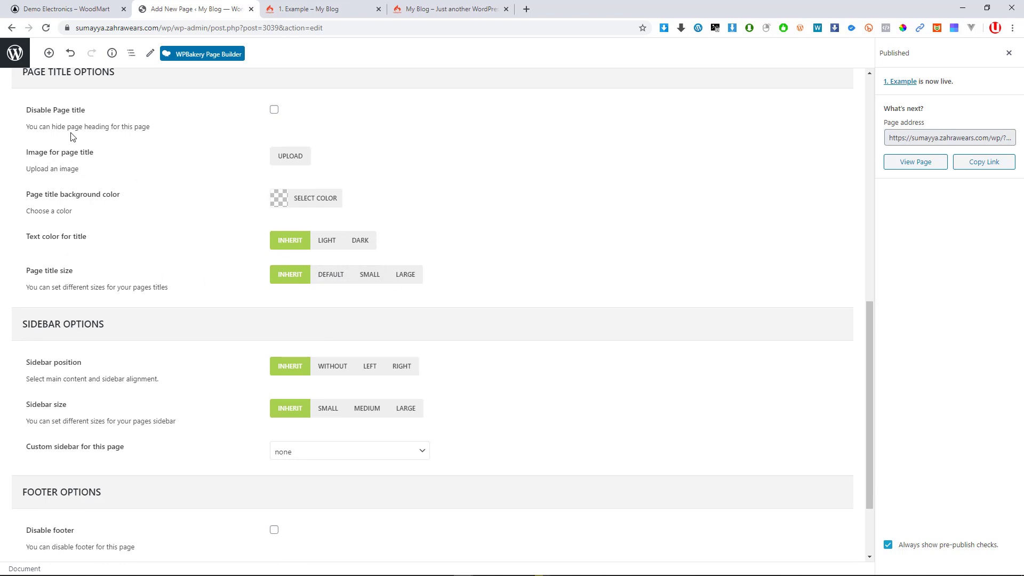
pyautogui.scroll(1, 297, 154)
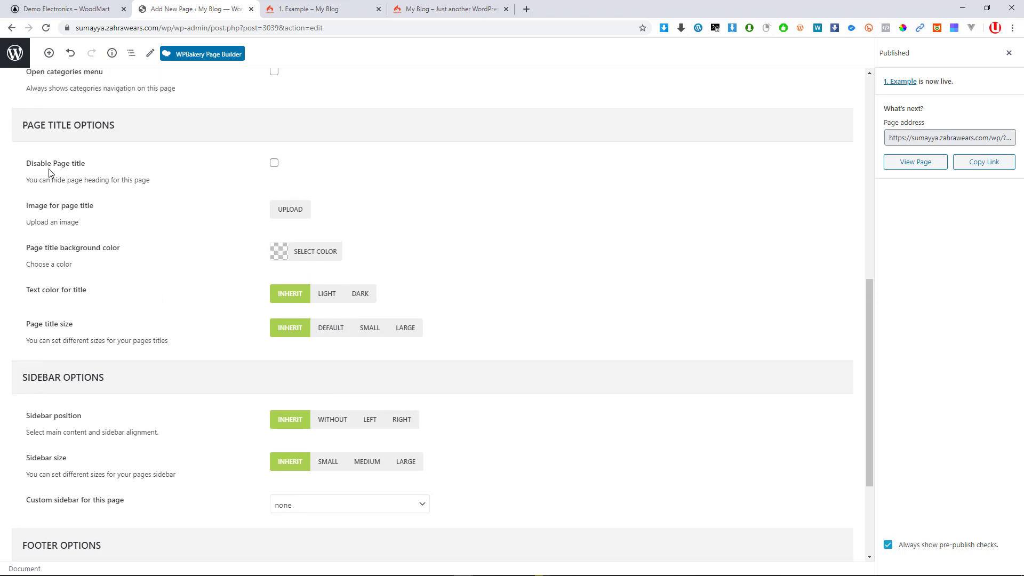
pyautogui.click(274, 163)
# Close the Published panel and Update the page to save the hidden title
pyautogui.scroll(8, 713, 265)
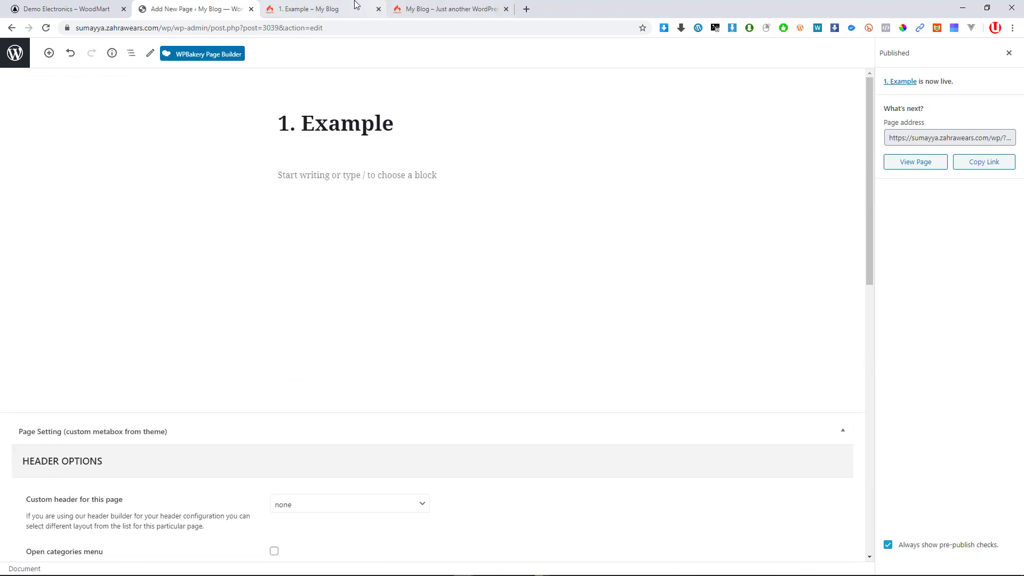
pyautogui.click(318, 7)
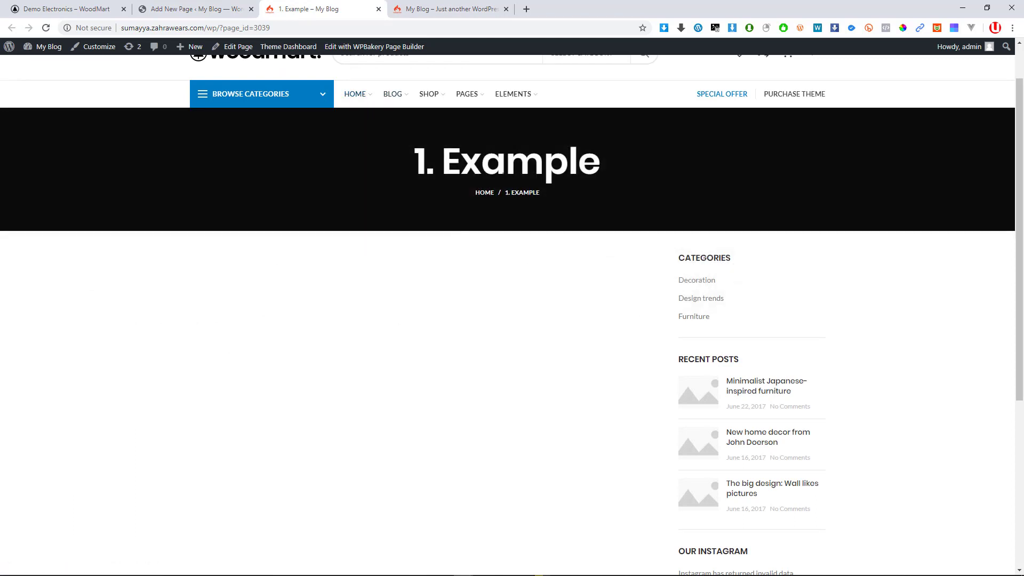
pyautogui.click(183, 7)
pyautogui.scroll(-4, 320, 480)
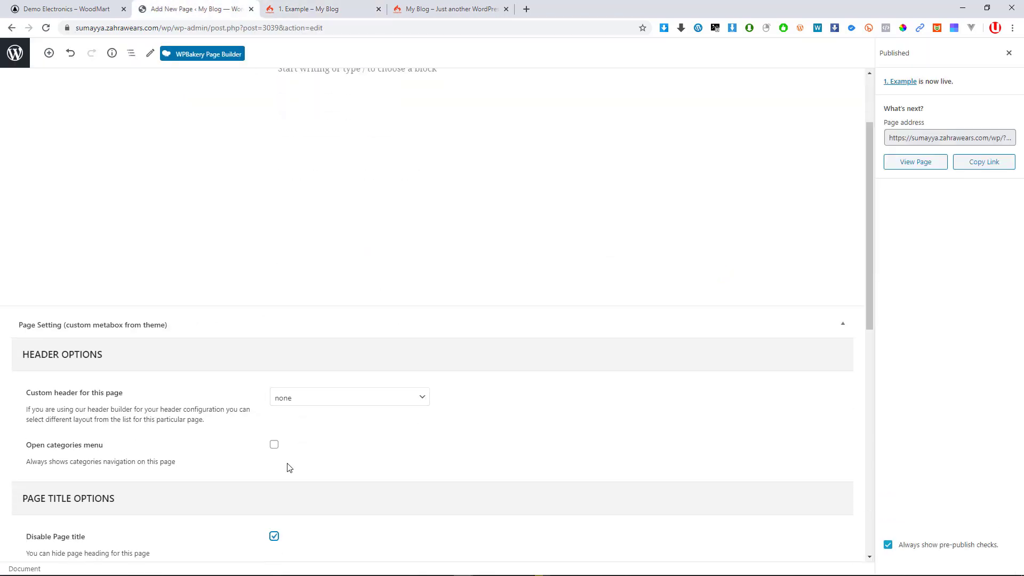
pyautogui.scroll(4, 325, 438)
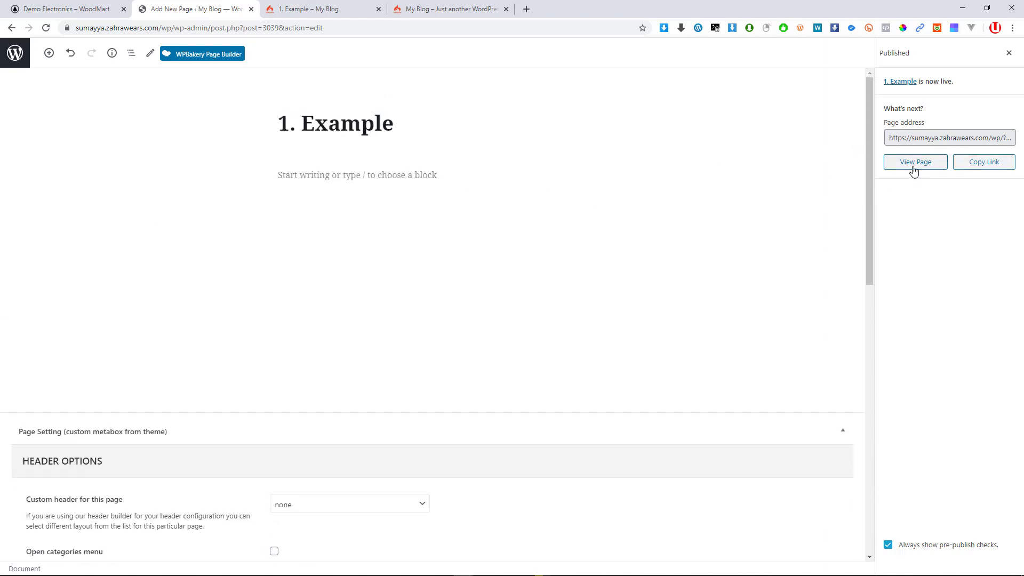
pyautogui.scroll(-5, 516, 384)
pyautogui.scroll(5, 312, 305)
pyautogui.click(1009, 53)
pyautogui.click(956, 53)
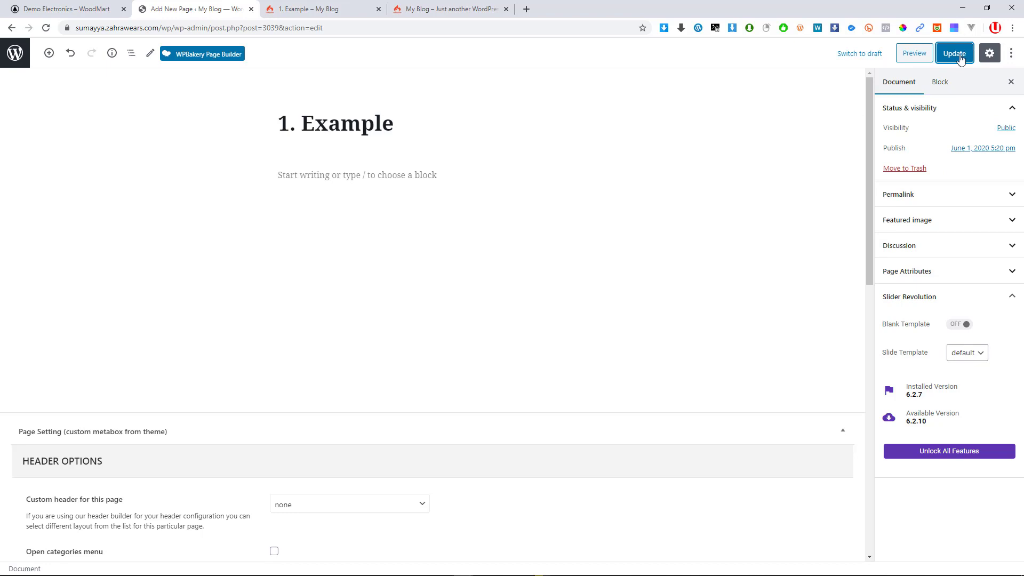
# Reload the live 1. Example page to show it without the title banner
pyautogui.click(307, 9)
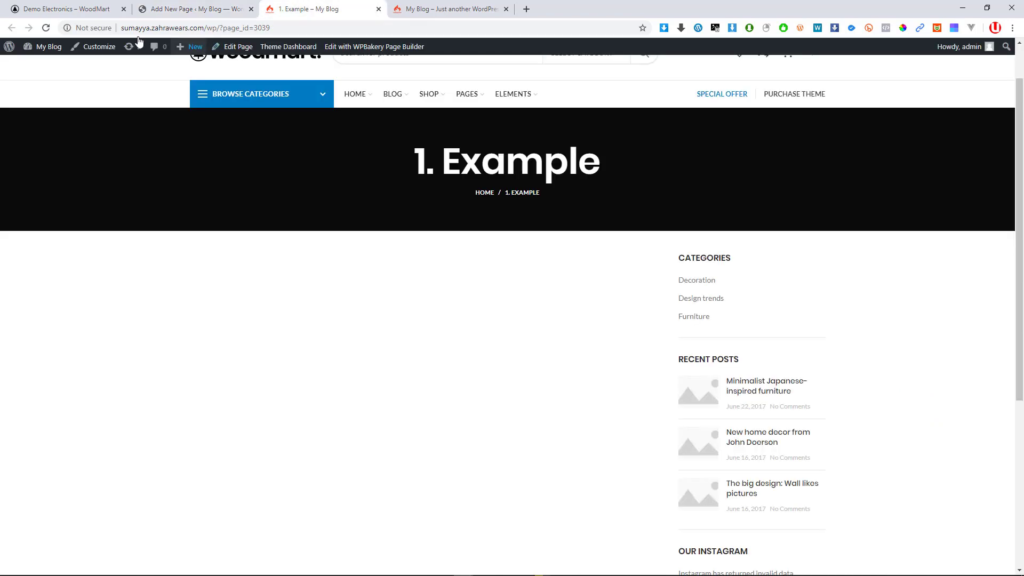
pyautogui.click(46, 28)
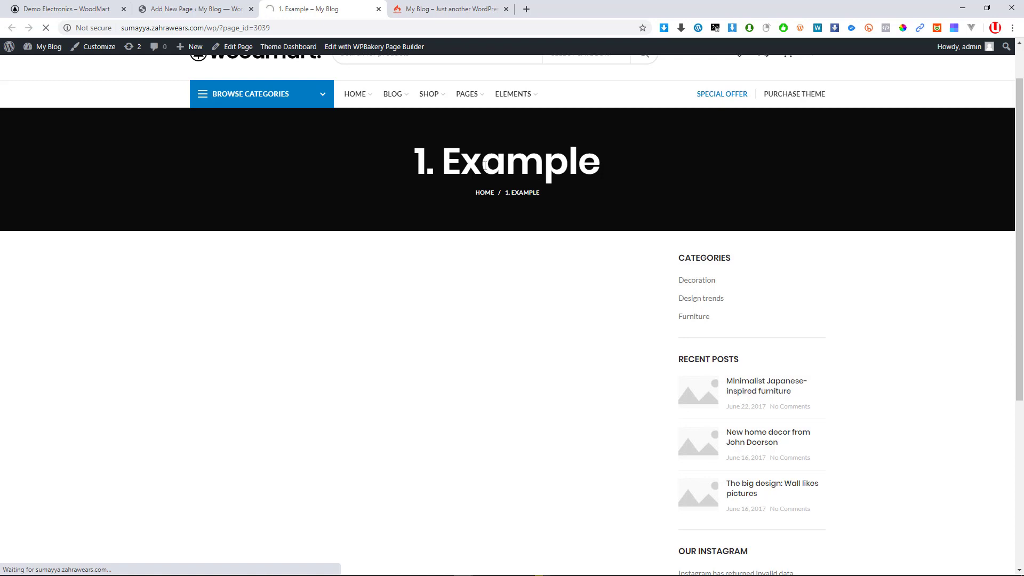
pyautogui.click(67, 10)
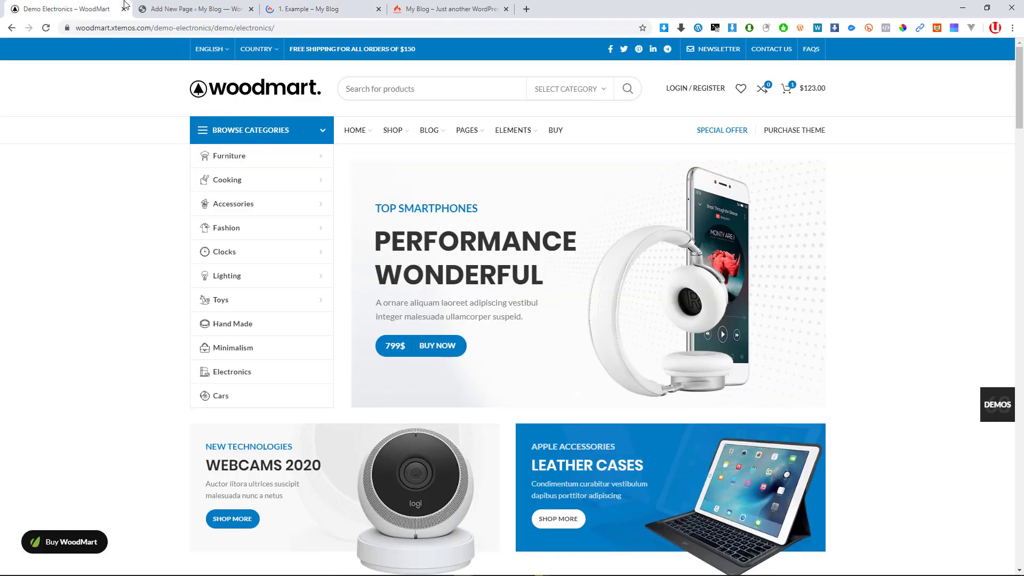
pyautogui.click(192, 9)
pyautogui.click(313, 8)
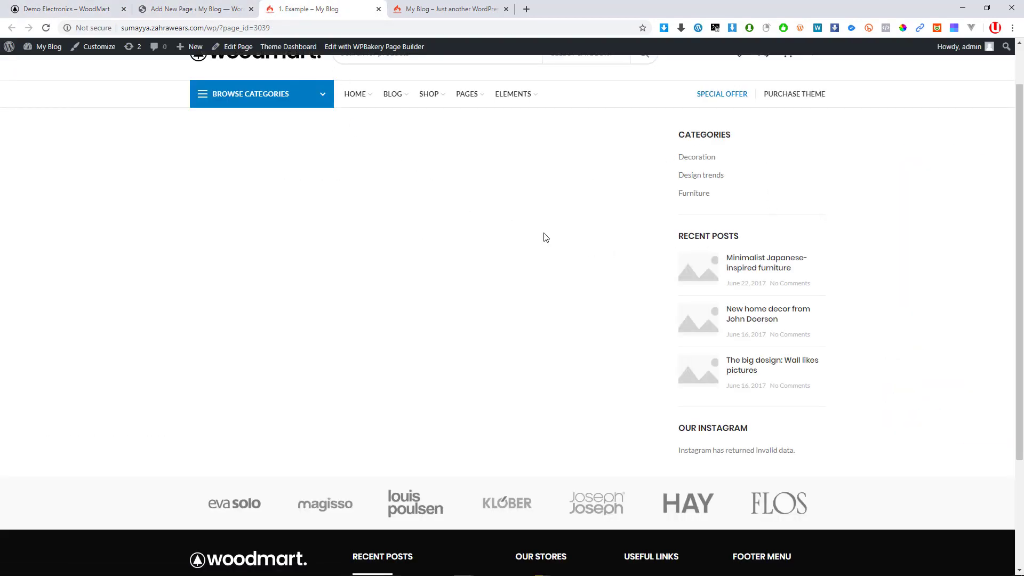
# Compare the live page with the page editor, ending back in the editor
pyautogui.scroll(-3, 587, 252)
pyautogui.scroll(1, 459, 320)
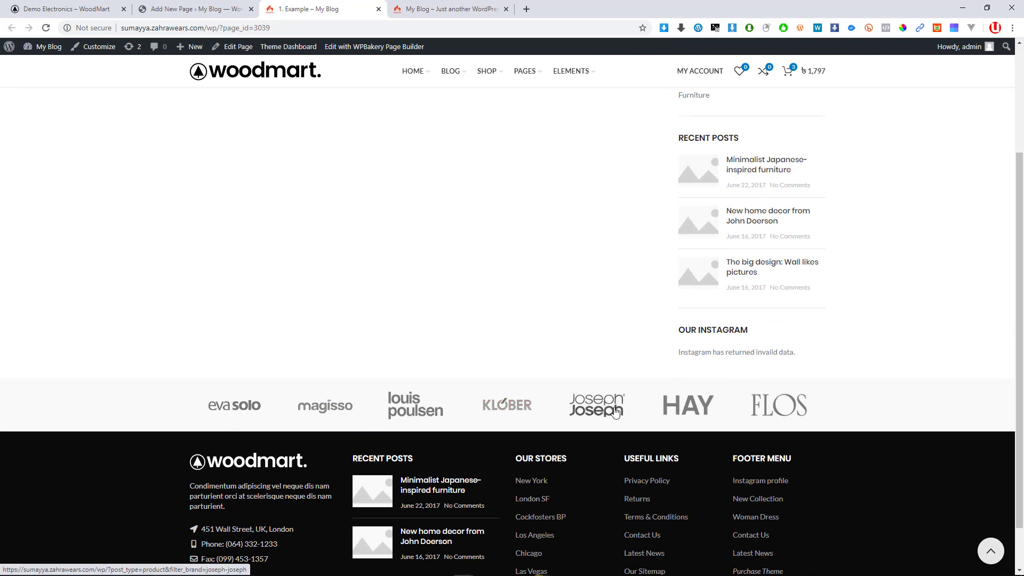
pyautogui.scroll(2, 745, 136)
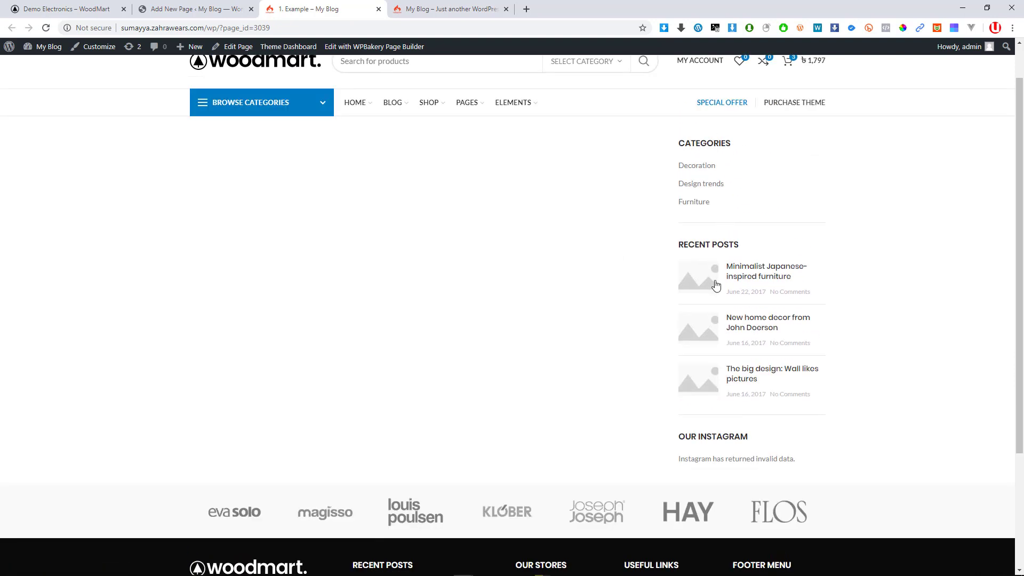
pyautogui.click(224, 8)
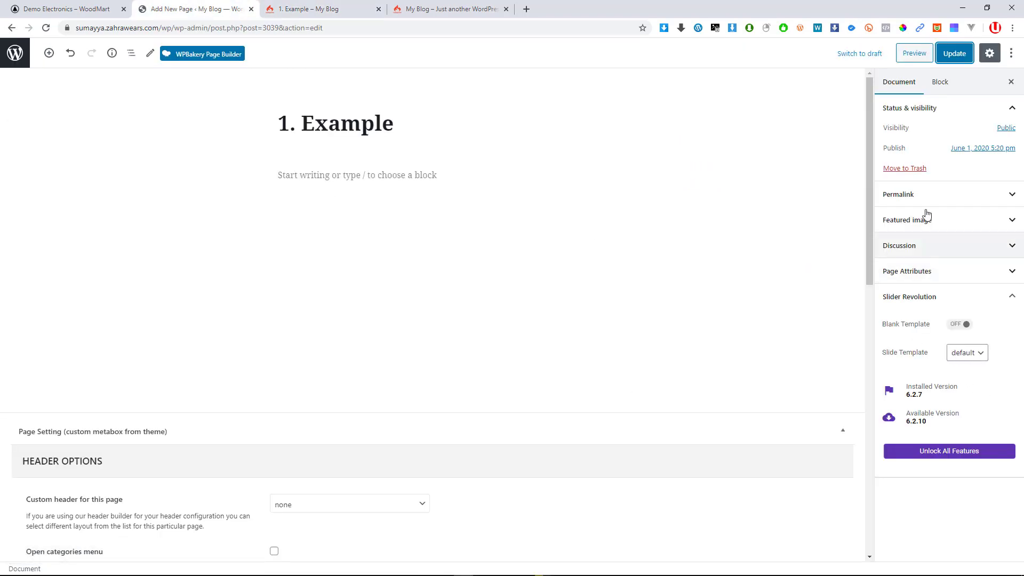
pyautogui.scroll(-3, 393, 99)
pyautogui.scroll(3, 373, 80)
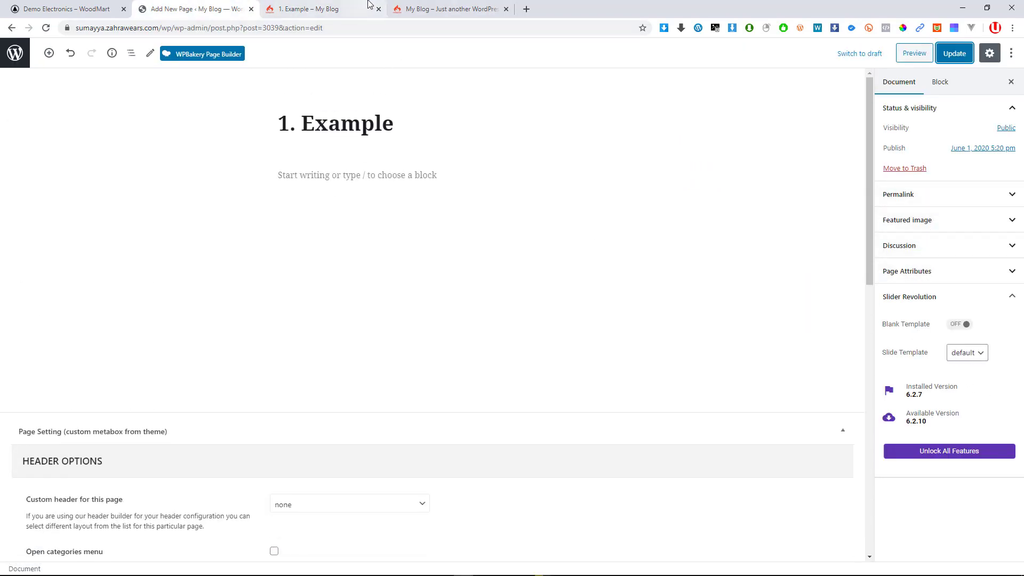
pyautogui.click(331, 7)
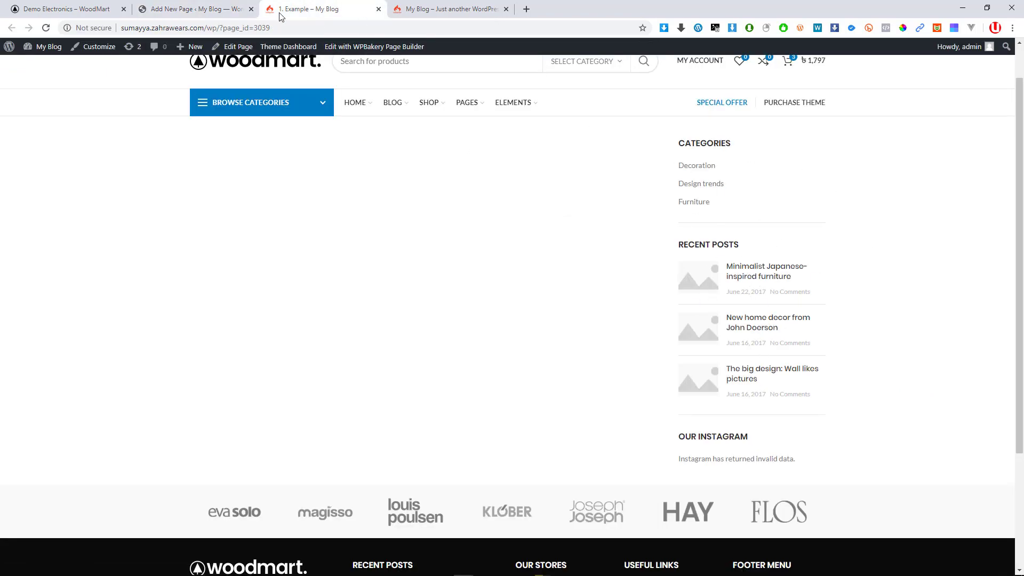
pyautogui.click(211, 9)
# Set Sidebar position to Without, update the page, and reload the live page
pyautogui.hotkey('ctrl', 'f')
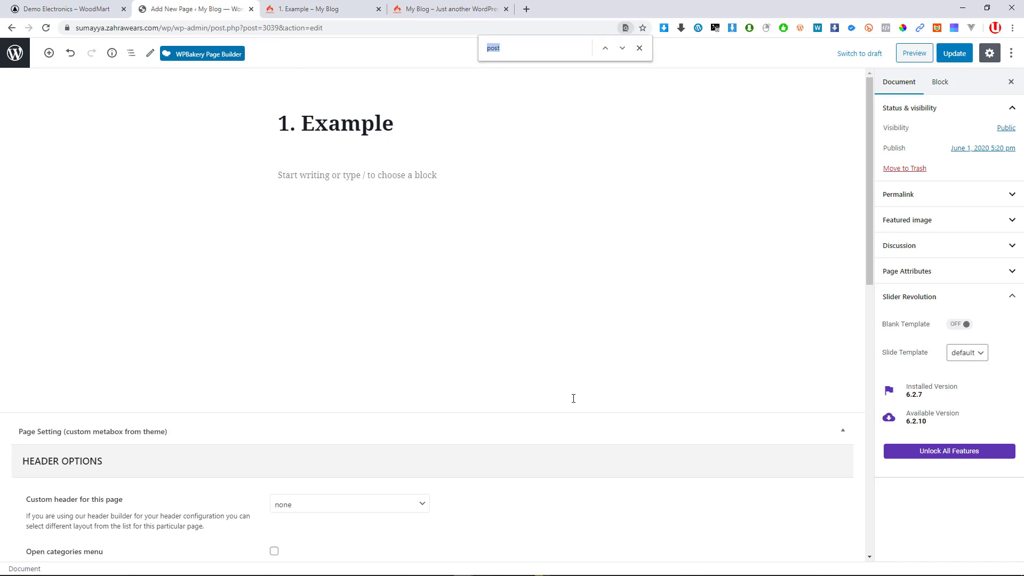
pyautogui.write('side')
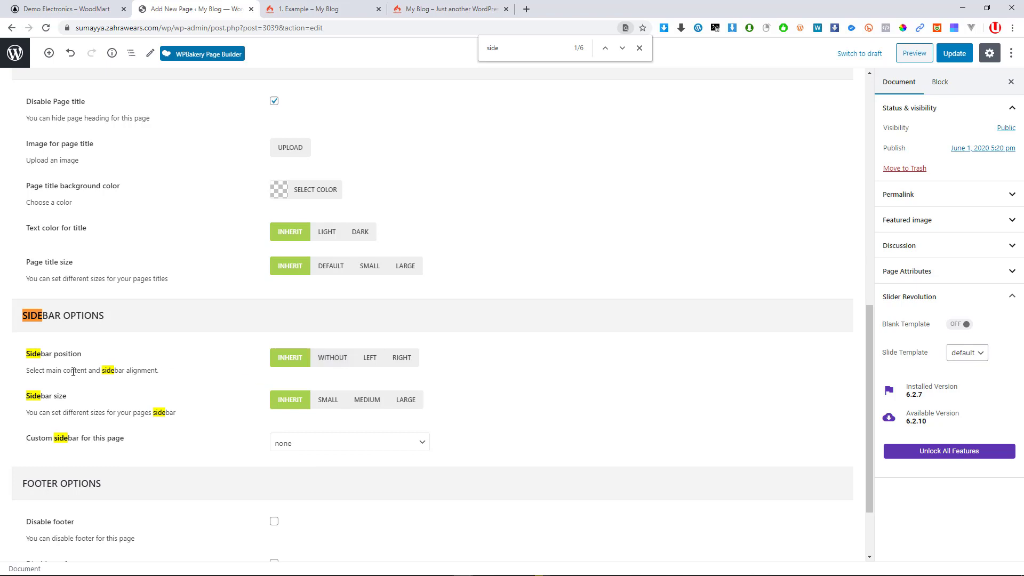
pyautogui.press('Escape')
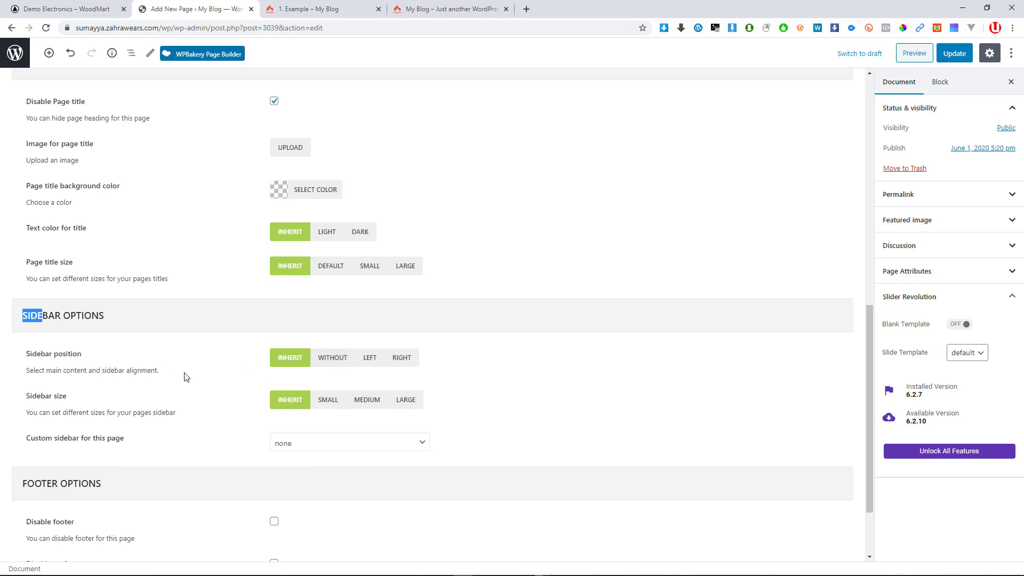
pyautogui.click(332, 362)
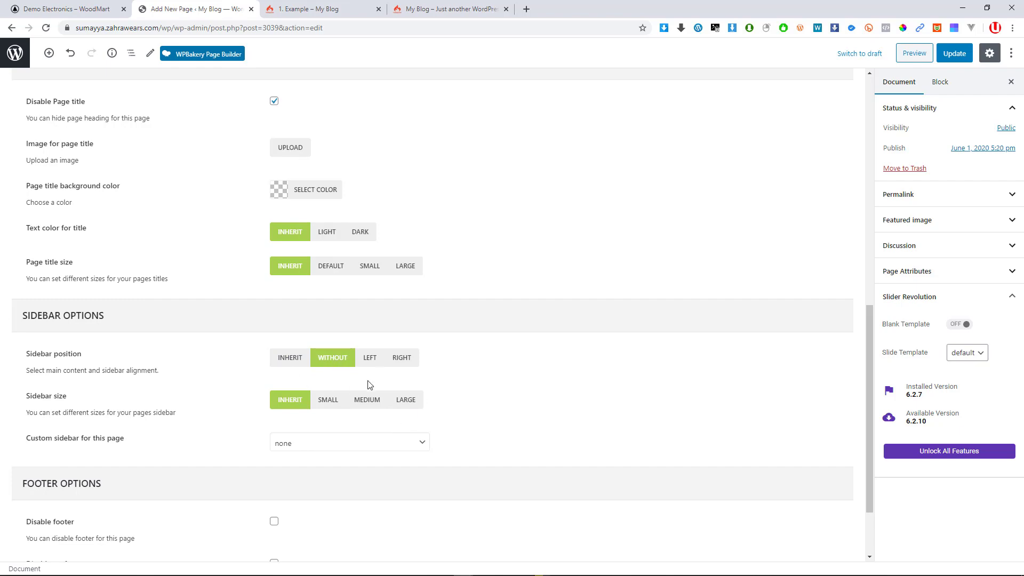
pyautogui.click(954, 53)
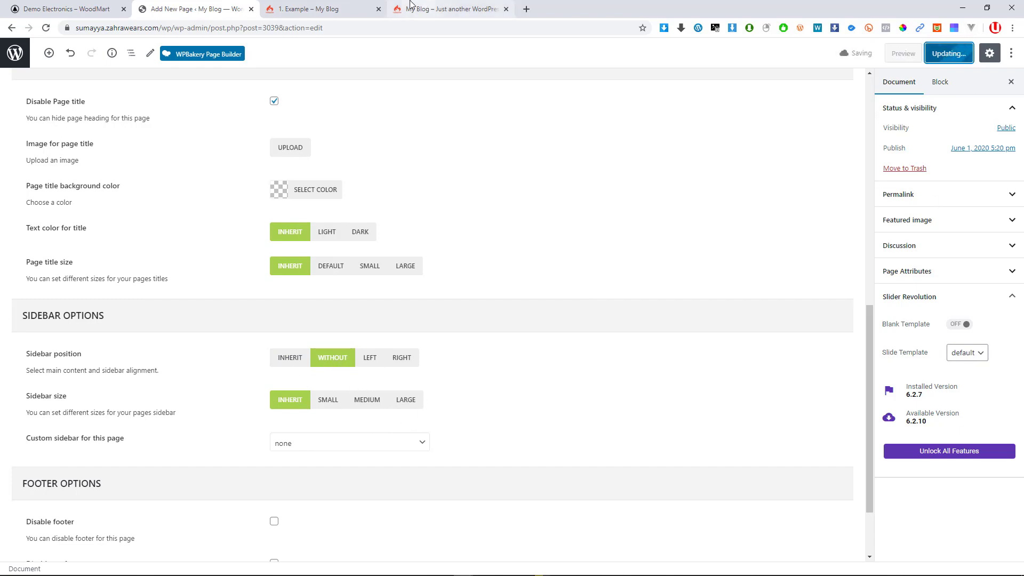
pyautogui.click(308, 8)
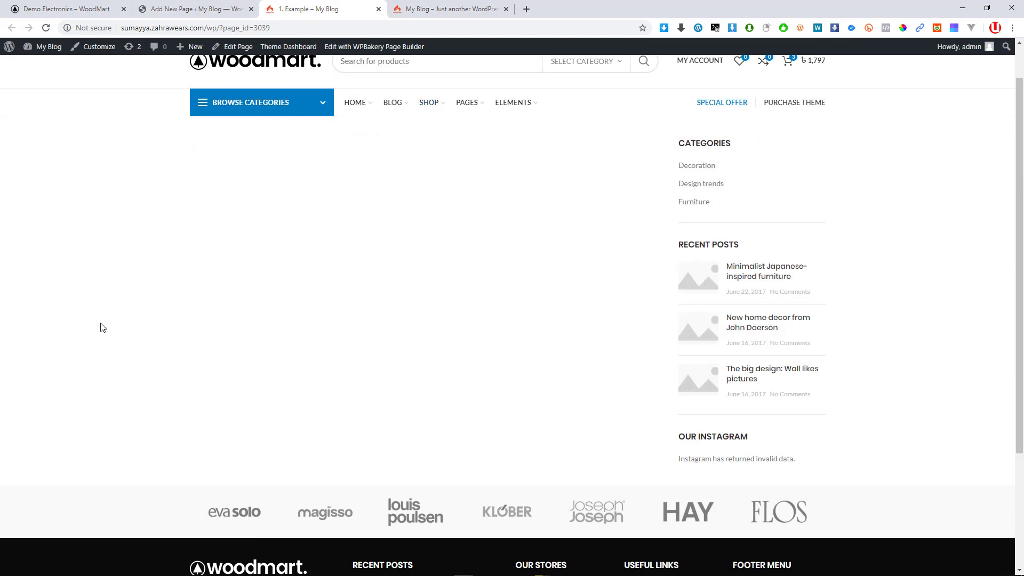
pyautogui.click(42, 47)
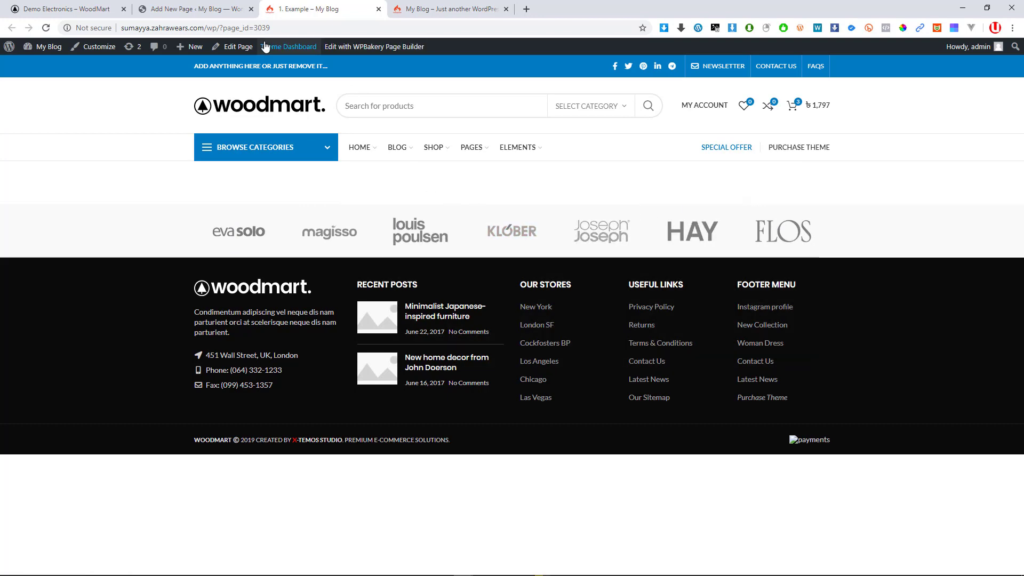
# Back in the 1. Example page editor, search the page for 'foot' to find the footer settings
pyautogui.click(213, 11)
pyautogui.scroll(10, 417, 232)
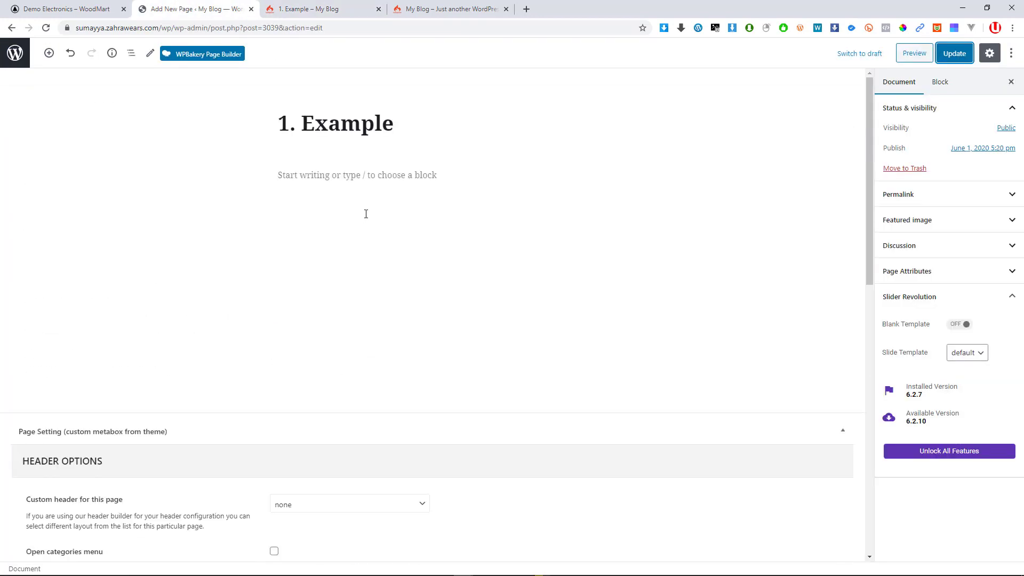
pyautogui.click(323, 122)
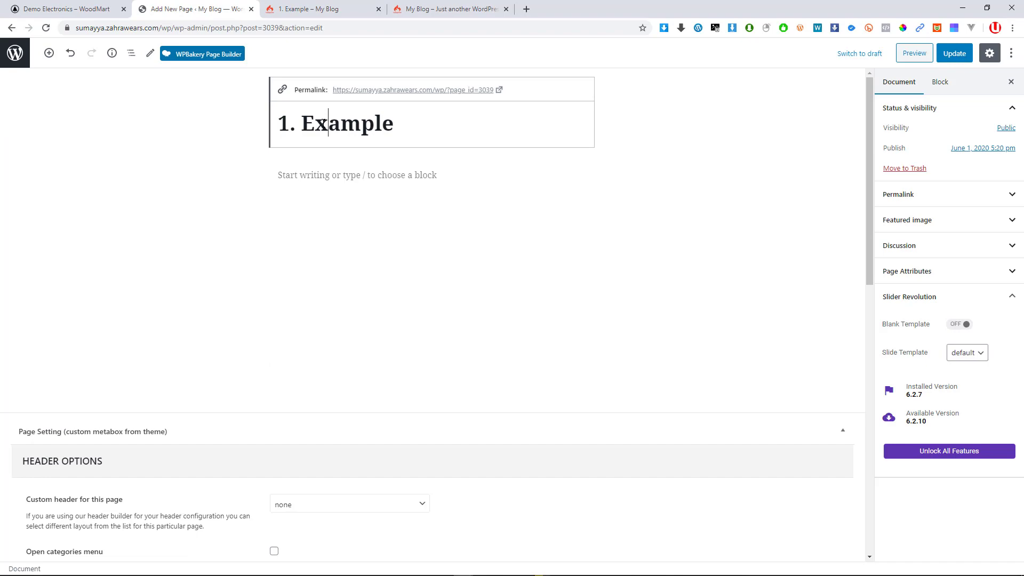
pyautogui.click(322, 171)
pyautogui.scroll(-7, 290, 457)
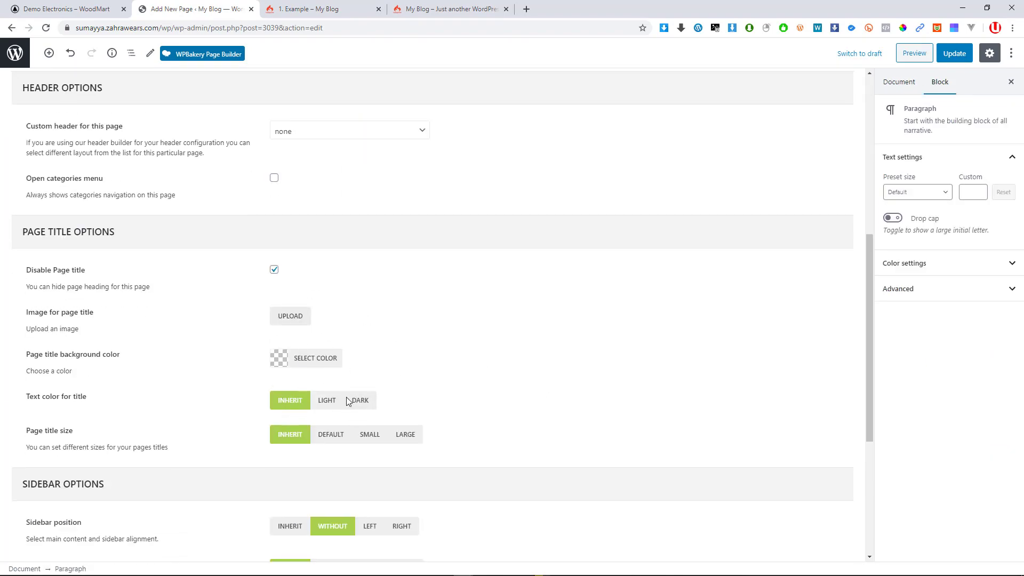
pyautogui.scroll(-4, 393, 412)
pyautogui.hotkey('ctrl', 'f')
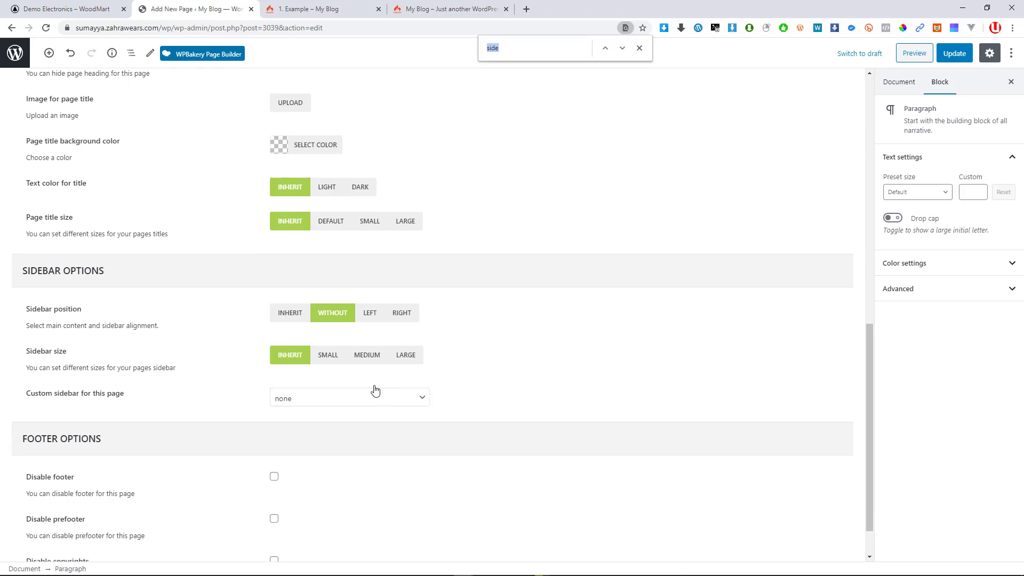
pyautogui.write('foot')
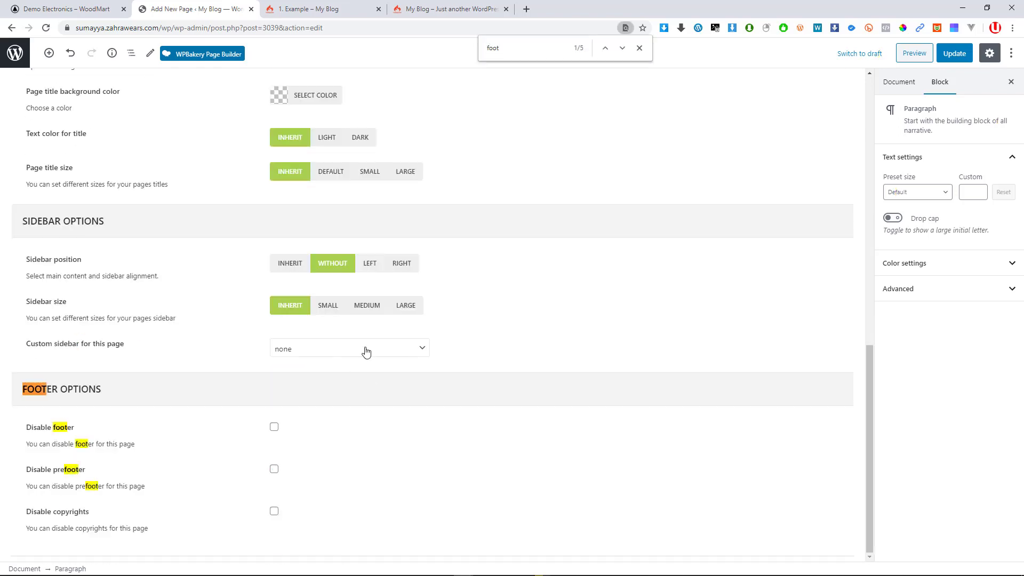
# Update the page with the footer disabled, then reload the live page to check
pyautogui.click(309, 8)
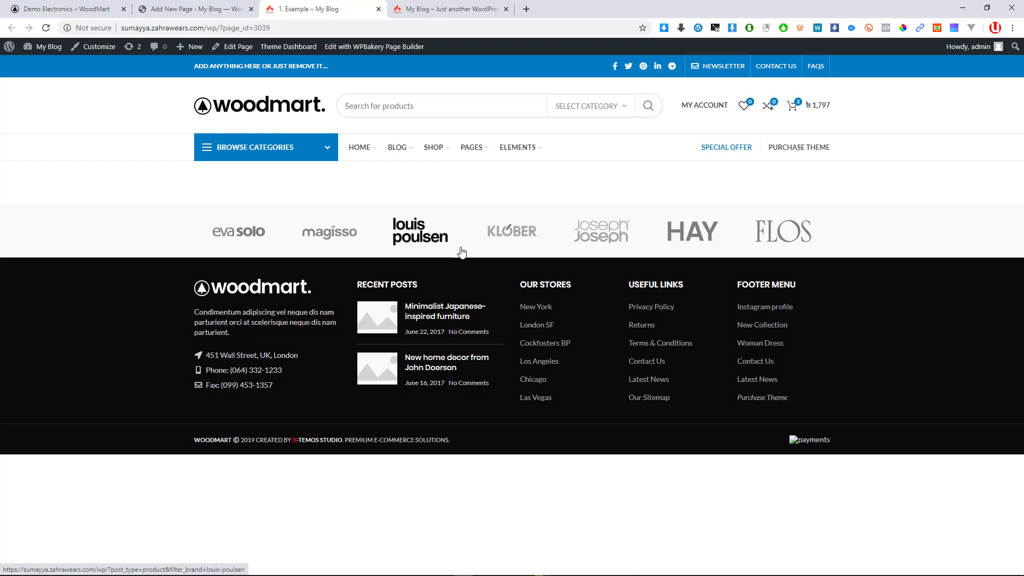
pyautogui.click(224, 9)
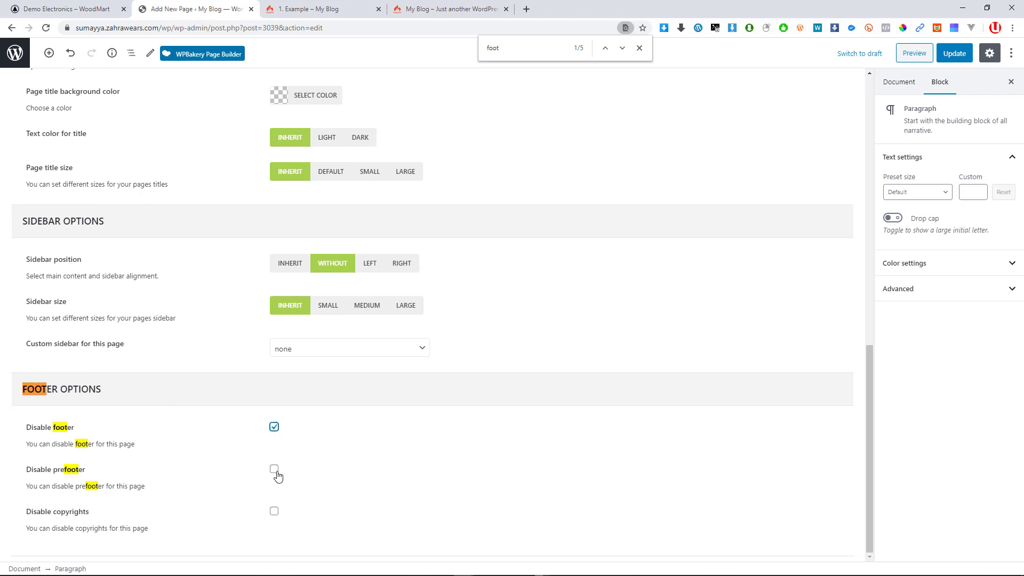
pyautogui.click(955, 54)
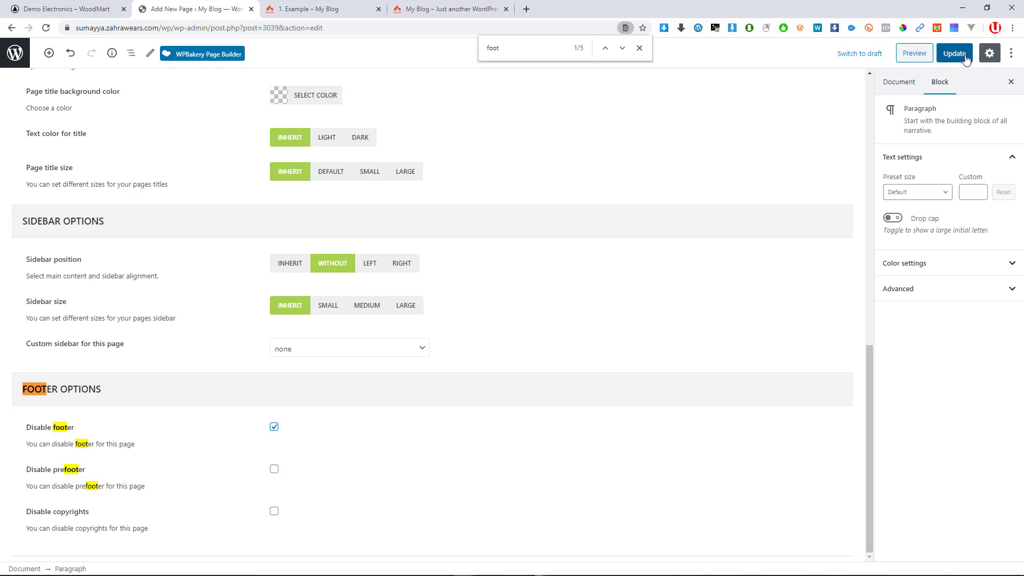
pyautogui.click(299, 9)
pyautogui.click(46, 28)
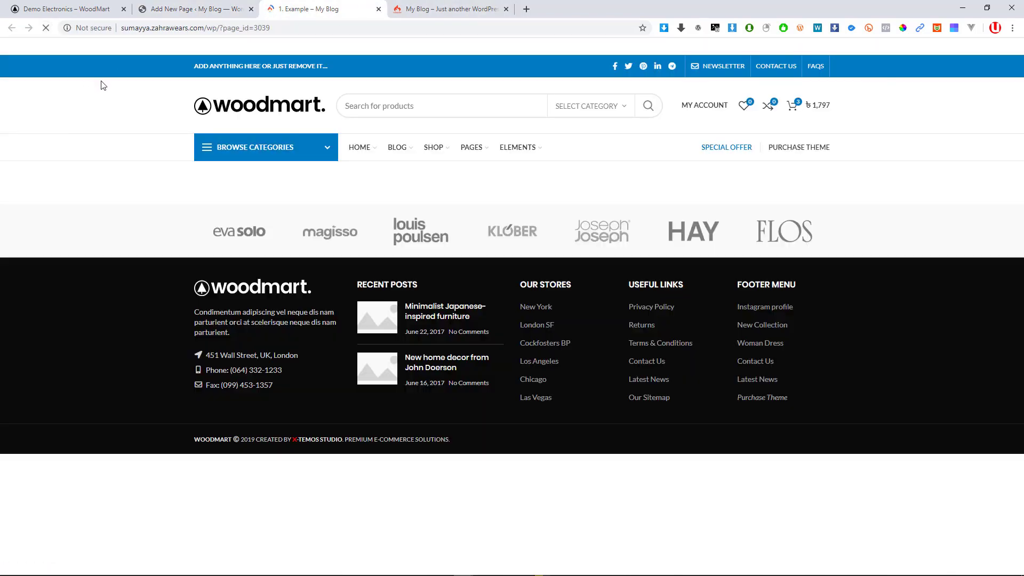
pyautogui.click(198, 8)
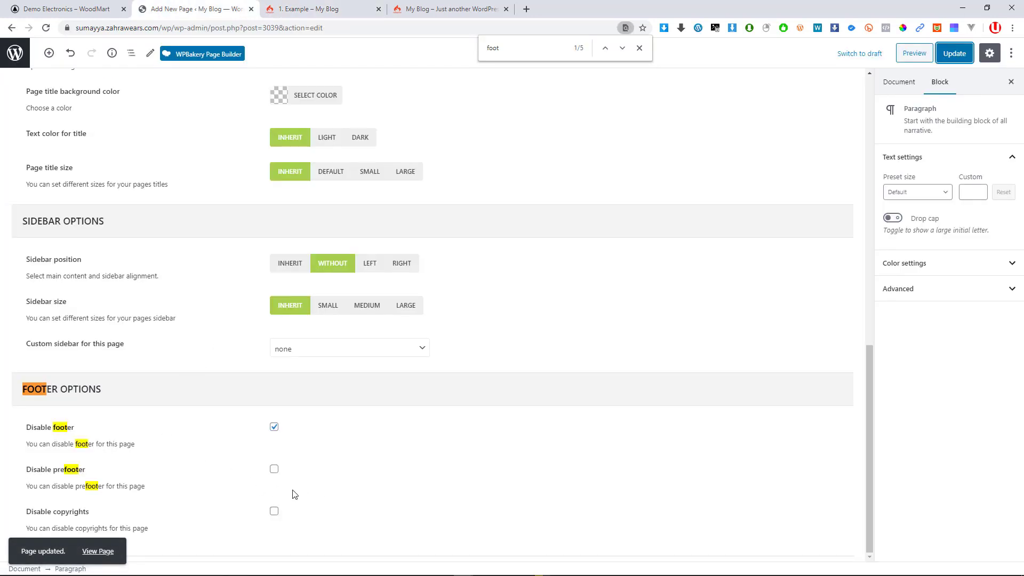
pyautogui.click(954, 53)
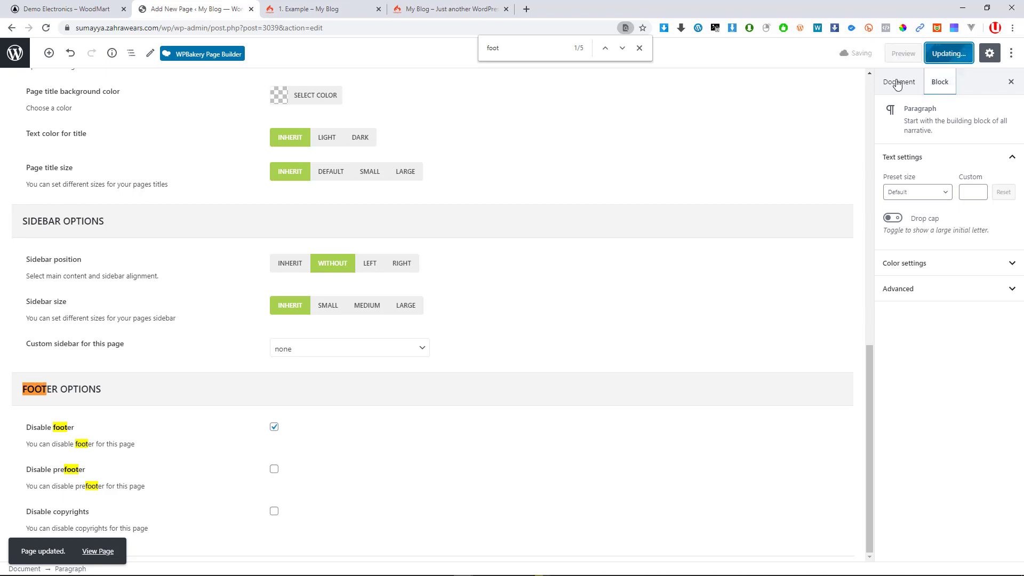
# Tick Disable prefooter, update the page, and reload the live page to verify
pyautogui.click(275, 470)
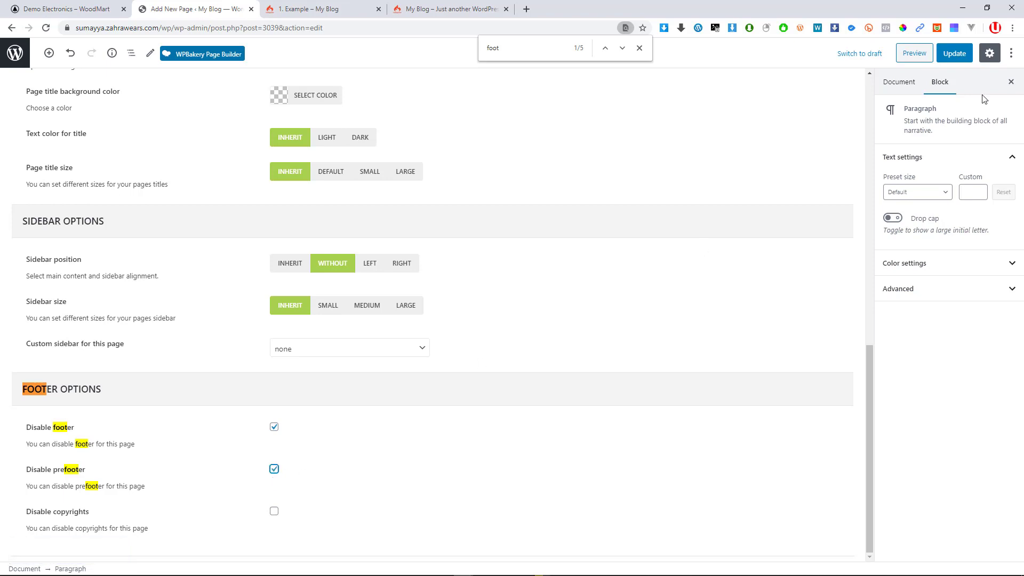
pyautogui.click(954, 53)
pyautogui.click(363, 9)
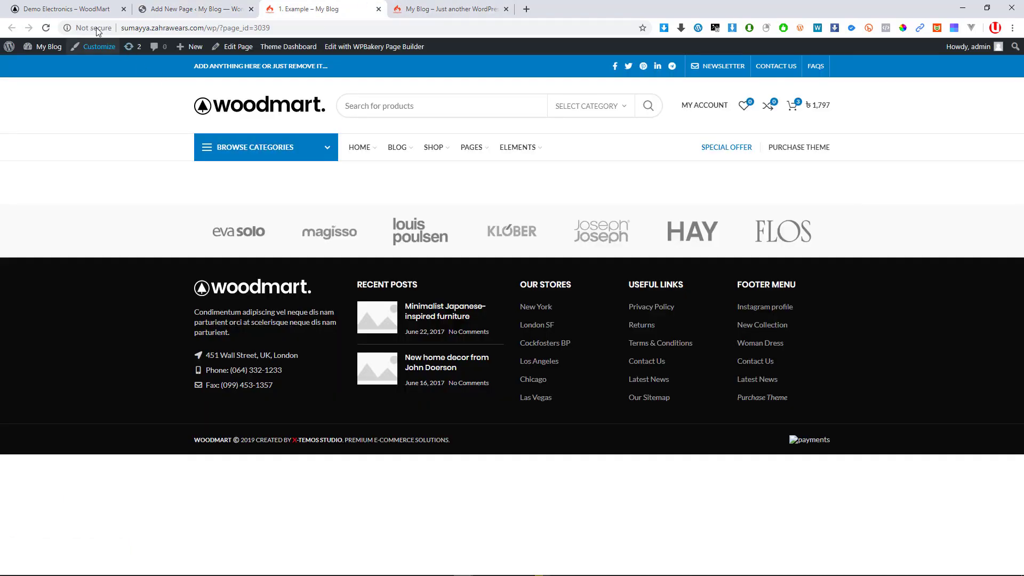
pyautogui.click(47, 28)
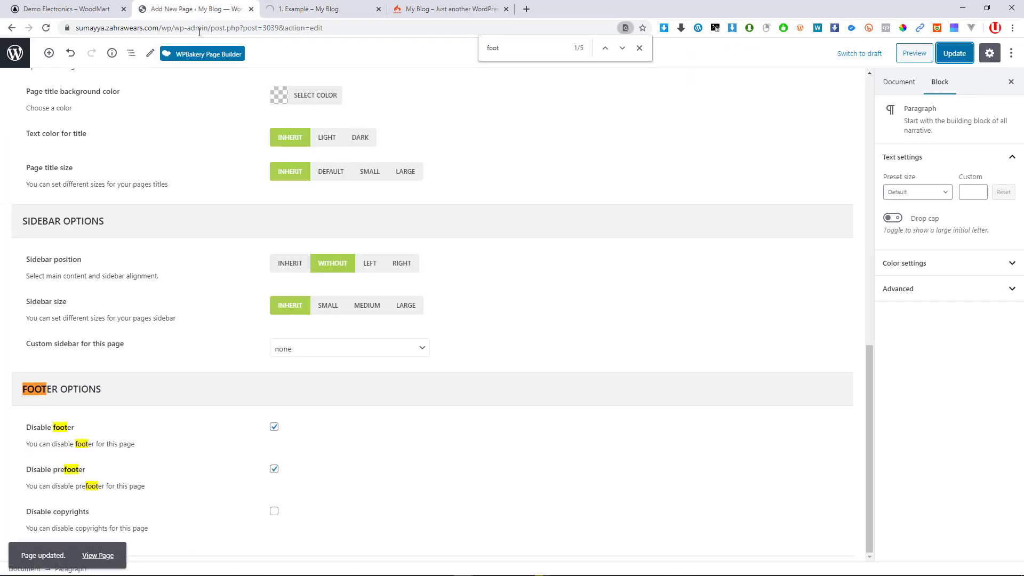
pyautogui.click(160, 9)
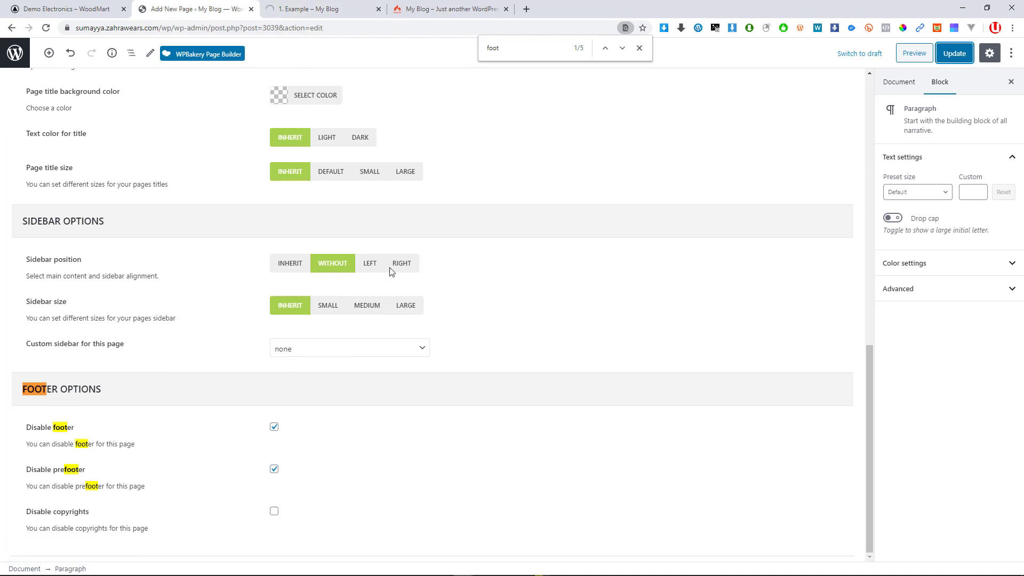
# Reload the live page from its address to confirm the footer and prefooter are gone
pyautogui.click(329, 4)
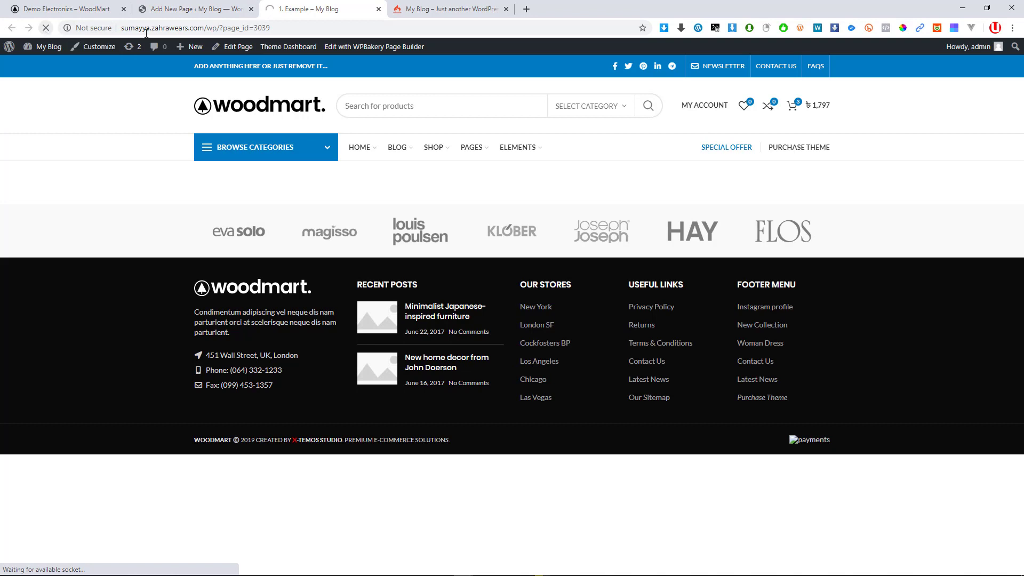
pyautogui.click(297, 27)
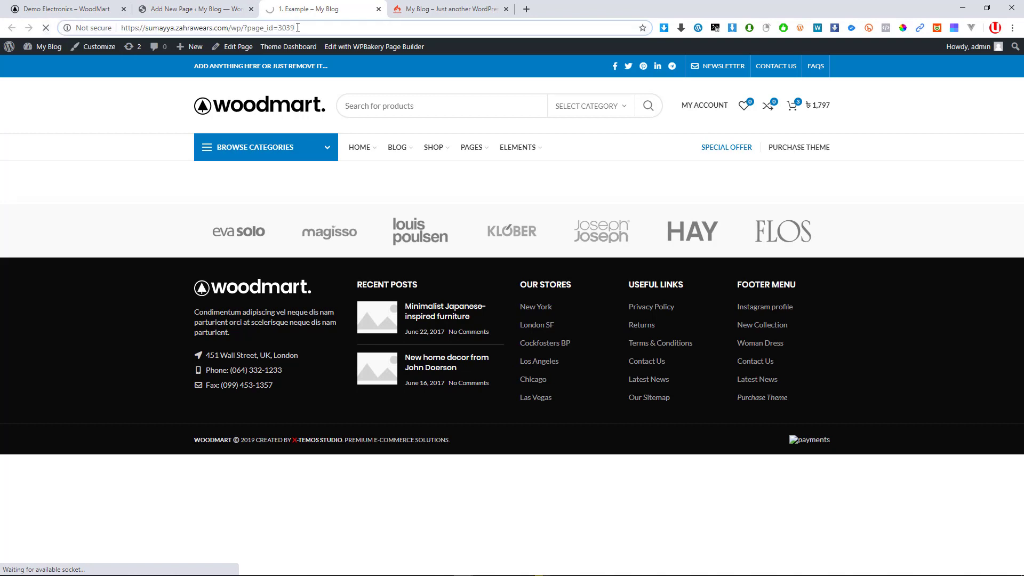
pyautogui.press('Return')
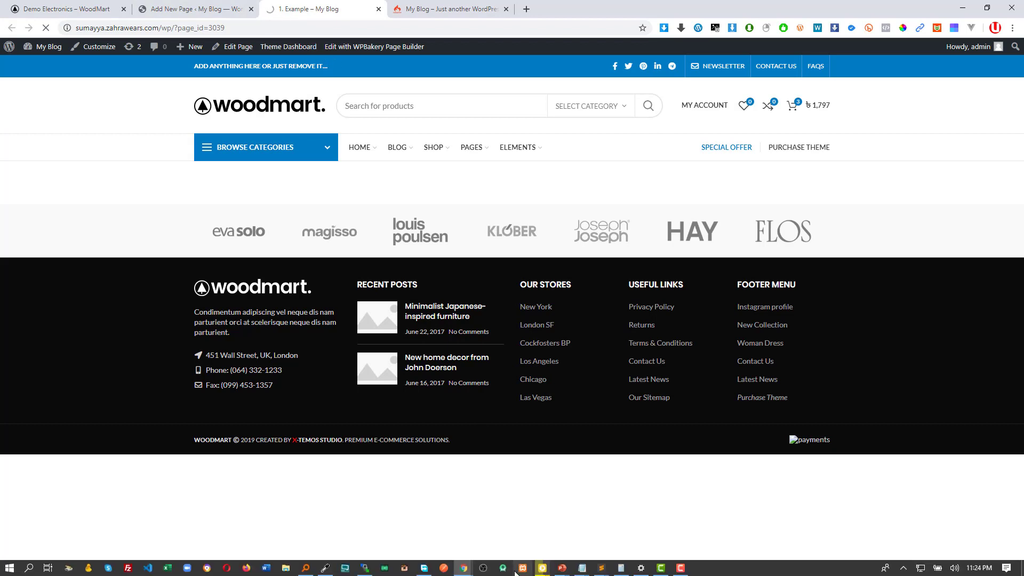
pyautogui.click(196, 6)
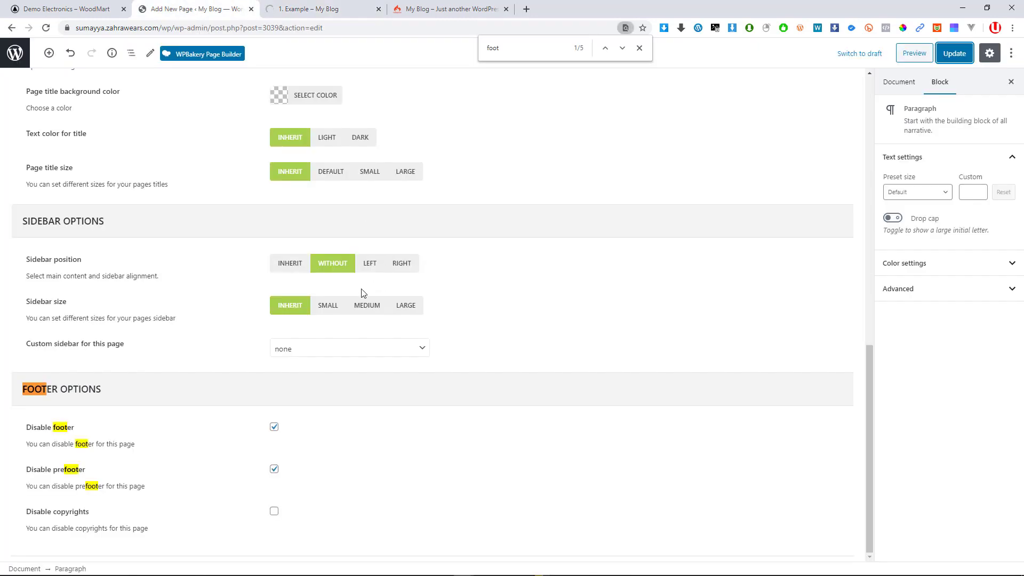
pyautogui.scroll(7, 178, 192)
pyautogui.click(345, 5)
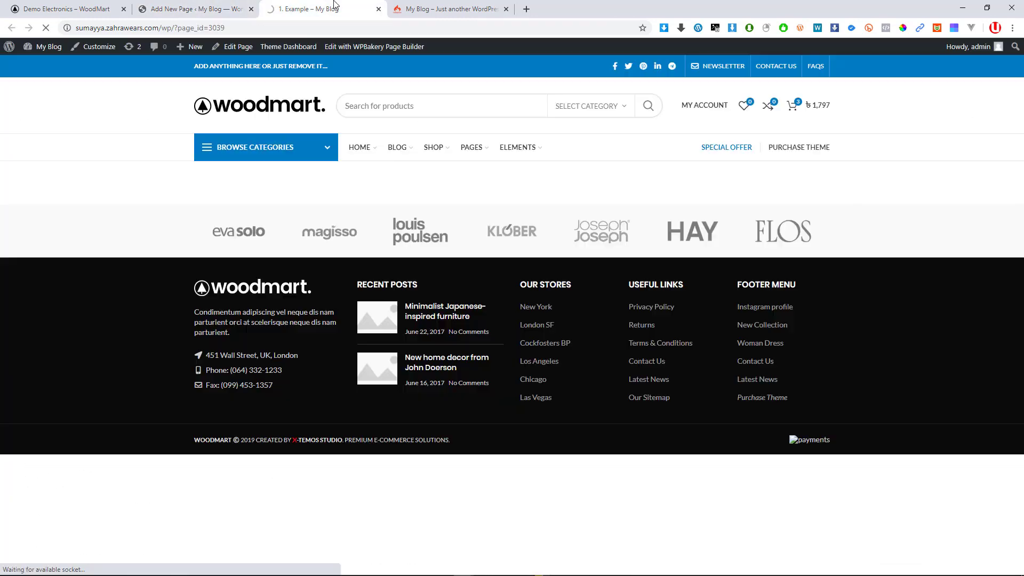
pyautogui.click(196, 9)
pyautogui.scroll(-5, 395, 378)
pyautogui.scroll(10, 382, 386)
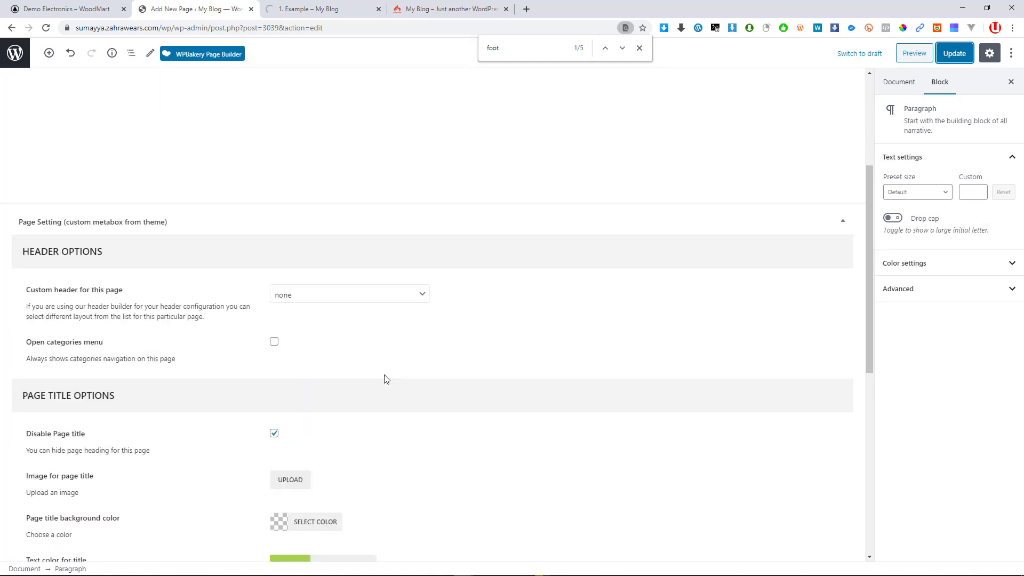
pyautogui.click(361, 168)
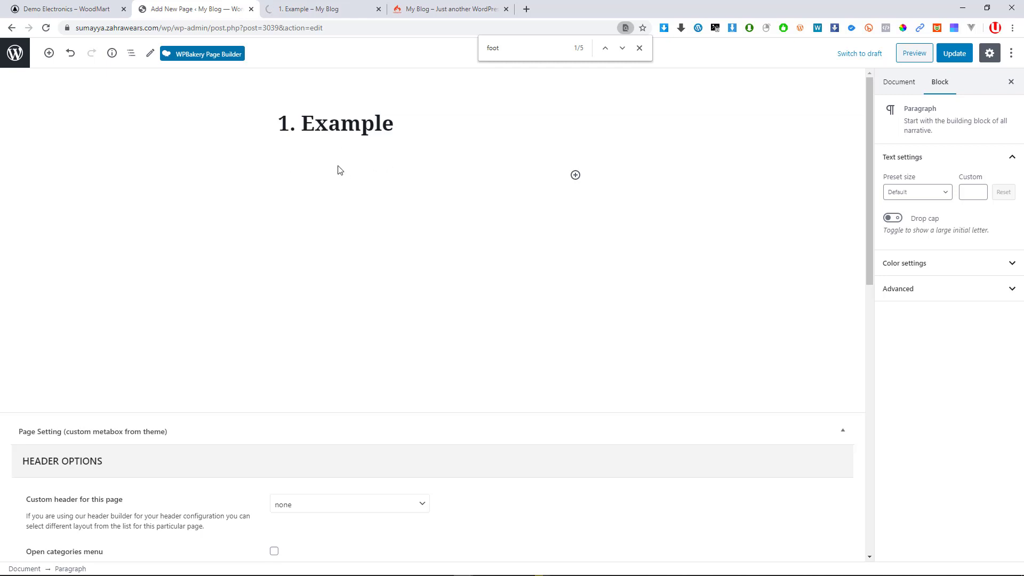
# Switch the 1. Example page to the WPBakery Page Builder classic editor
pyautogui.click(201, 57)
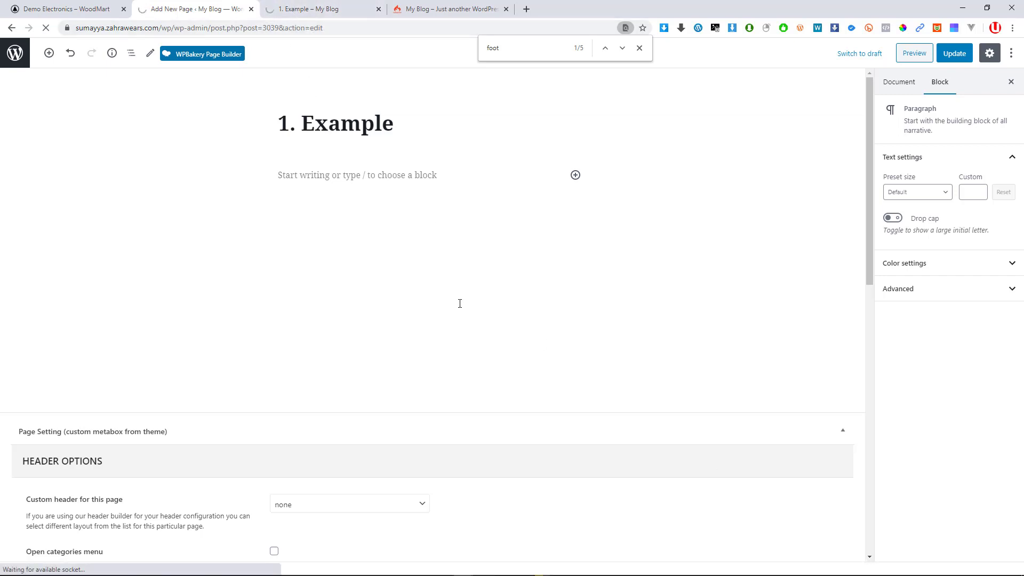
pyautogui.click(204, 60)
pyautogui.click(302, 9)
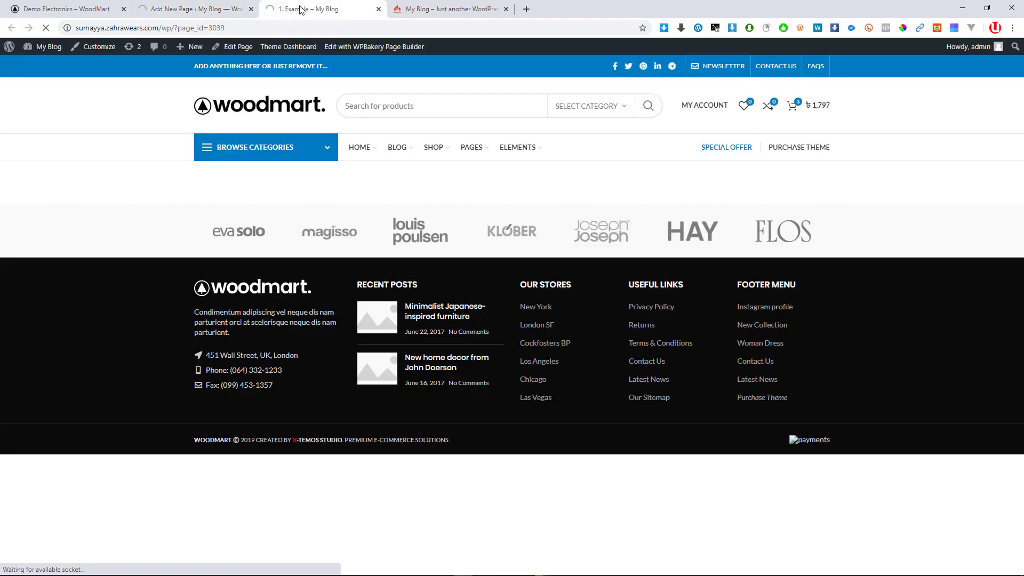
pyautogui.click(182, 6)
# Check the computer's dial-up internet connection in Windows network settings
pyautogui.press('super')
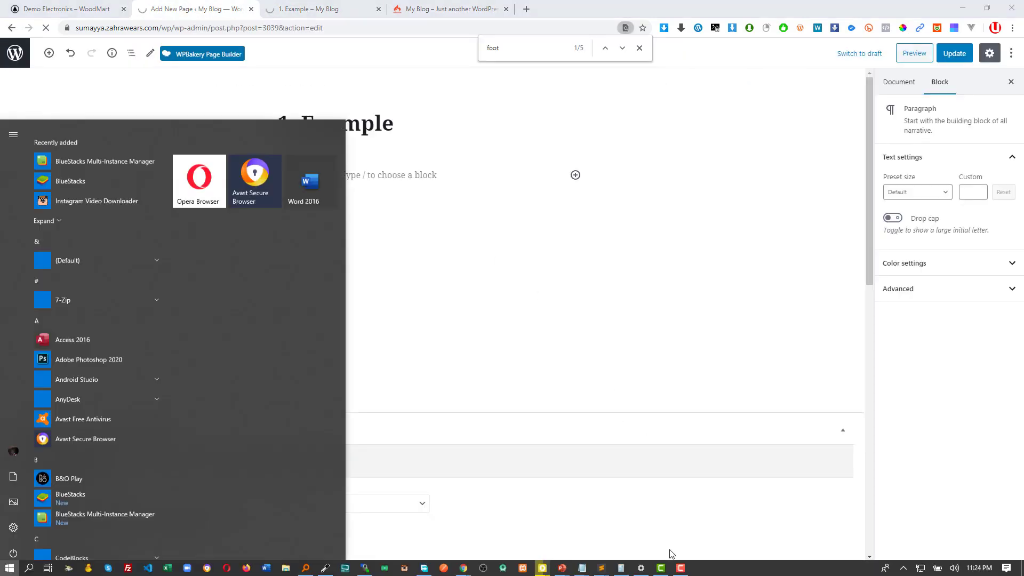
pyautogui.click(641, 567)
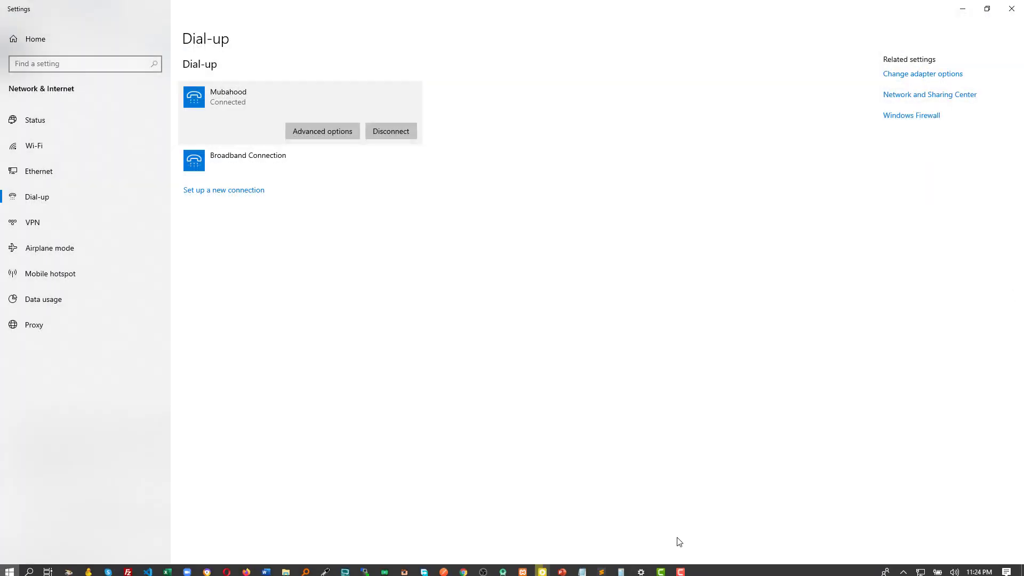
pyautogui.click(970, 11)
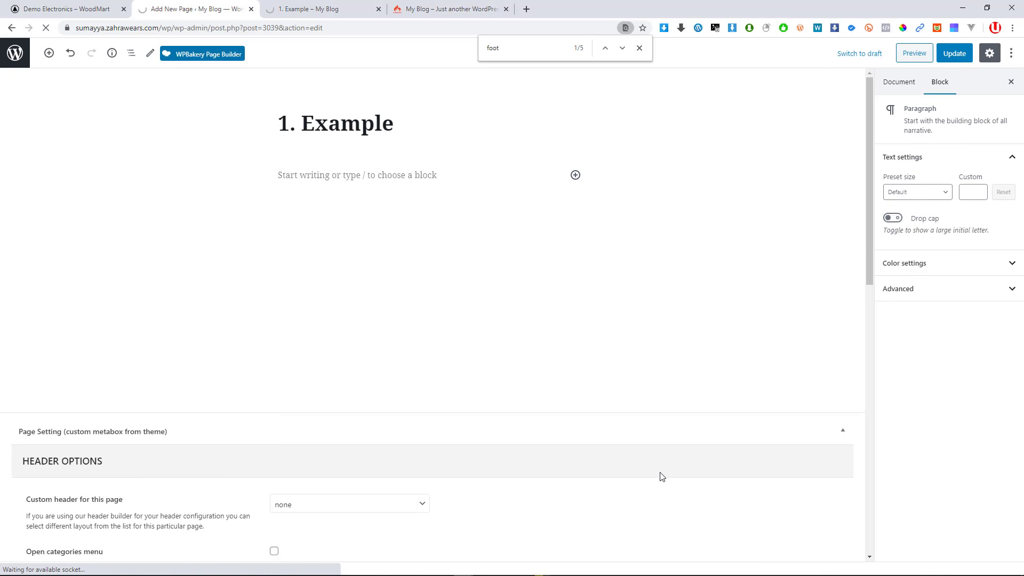
pyautogui.press('super')
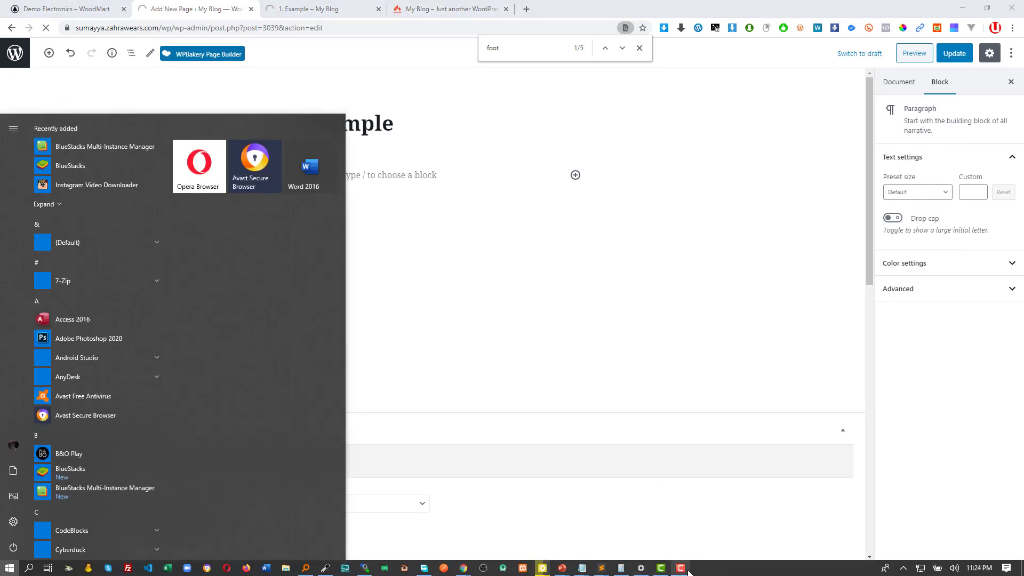
pyautogui.click(687, 569)
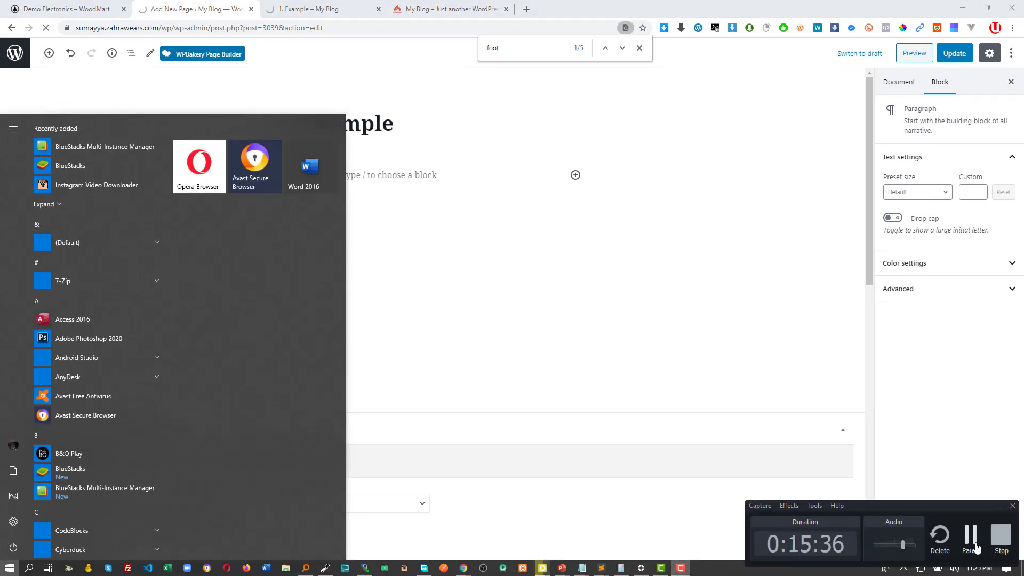
pyautogui.click(970, 536)
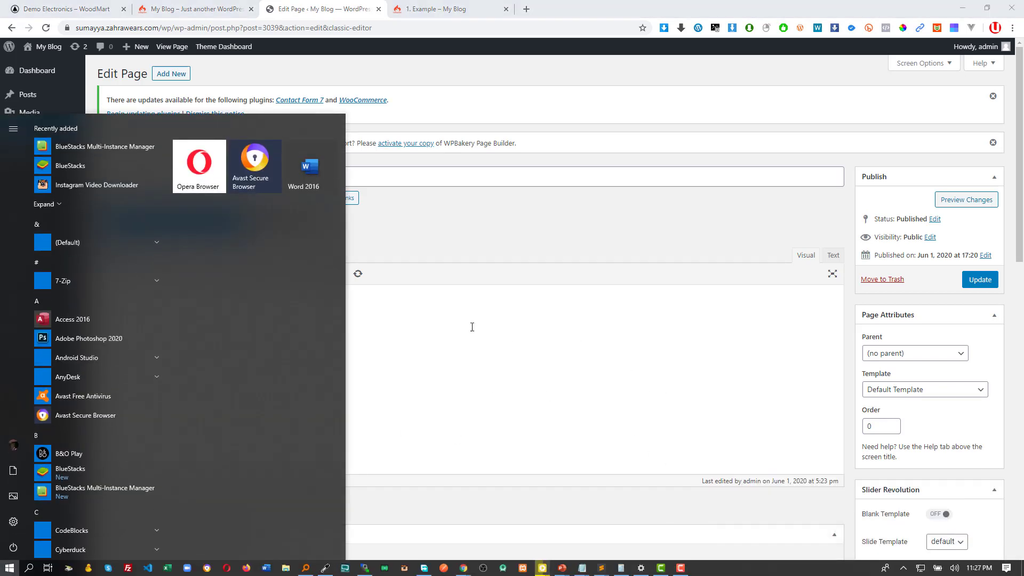
pyautogui.click(439, 270)
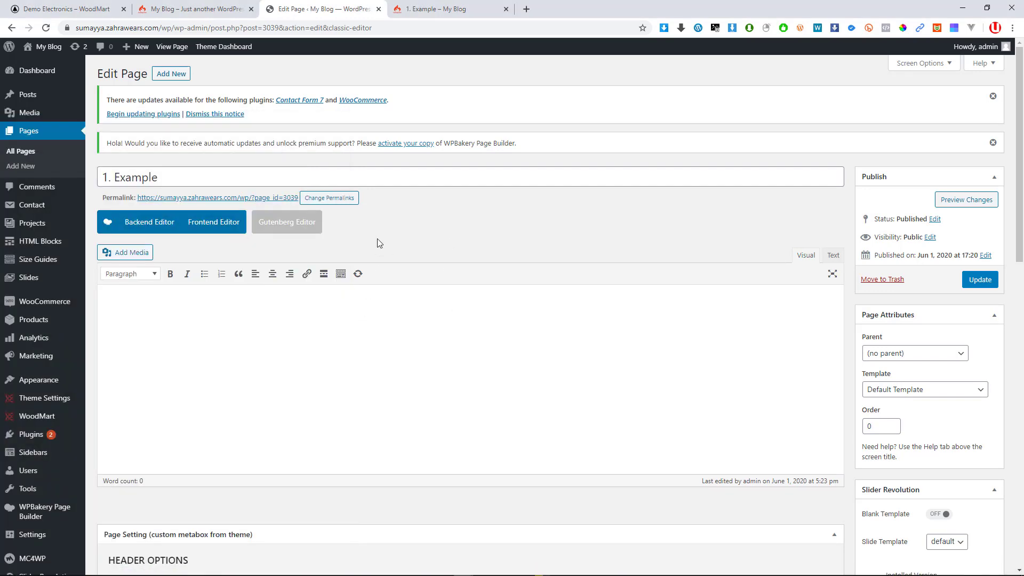
pyautogui.scroll(-5, 279, 203)
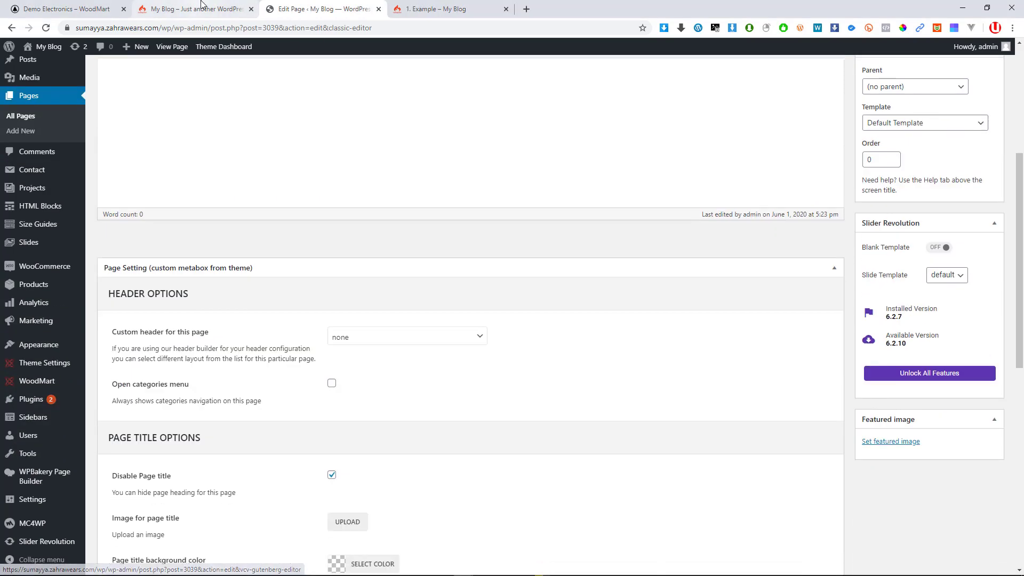
pyautogui.click(203, 8)
pyautogui.click(282, 5)
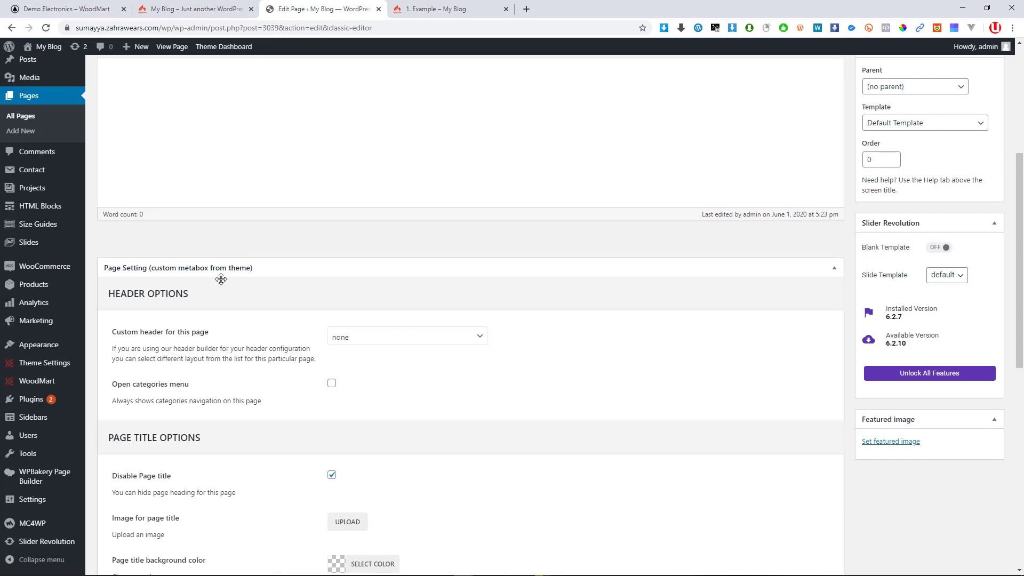
pyautogui.scroll(5, 221, 279)
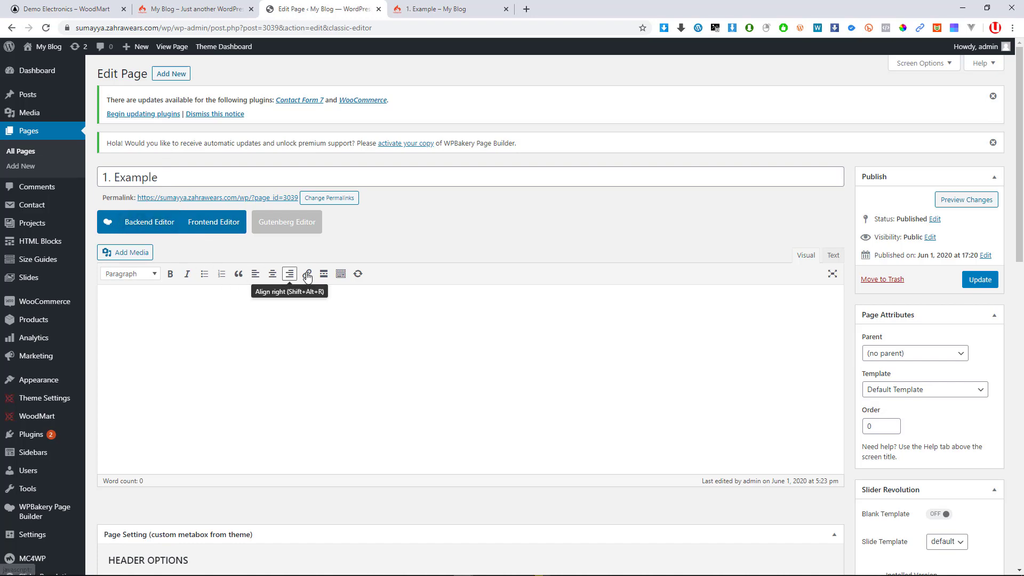
pyautogui.scroll(-9, 457, 290)
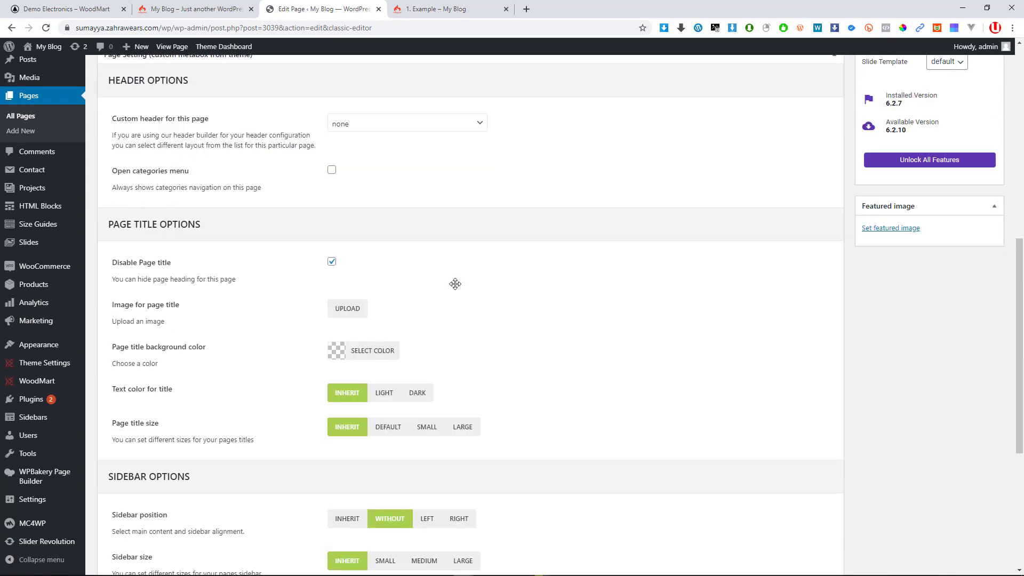
pyautogui.scroll(9, 455, 284)
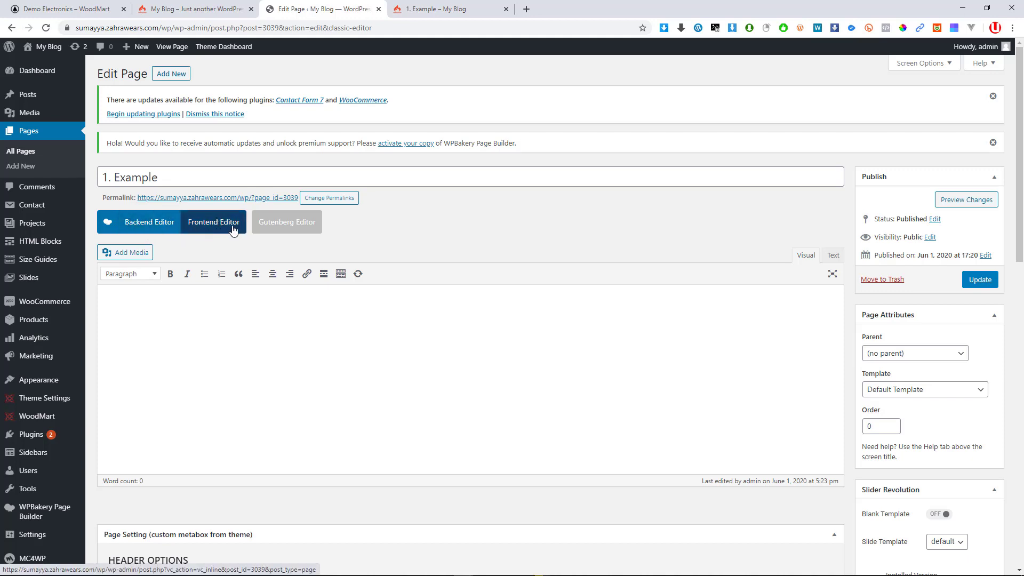
# Load the WPBakery Backend Editor and toggle its fullscreen view on, off, then on again
pyautogui.click(143, 229)
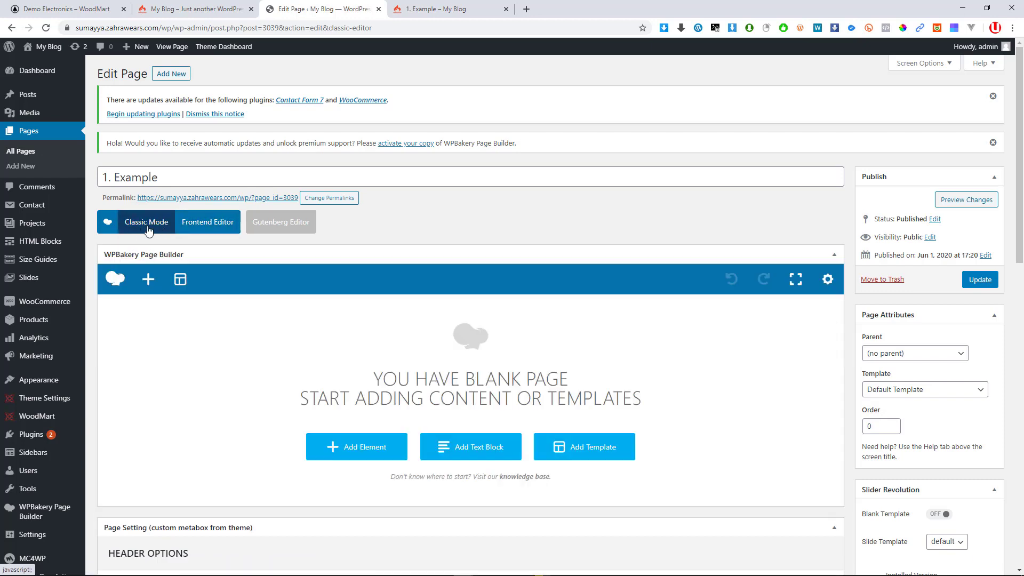
pyautogui.scroll(-3, 412, 414)
pyautogui.scroll(2, 437, 389)
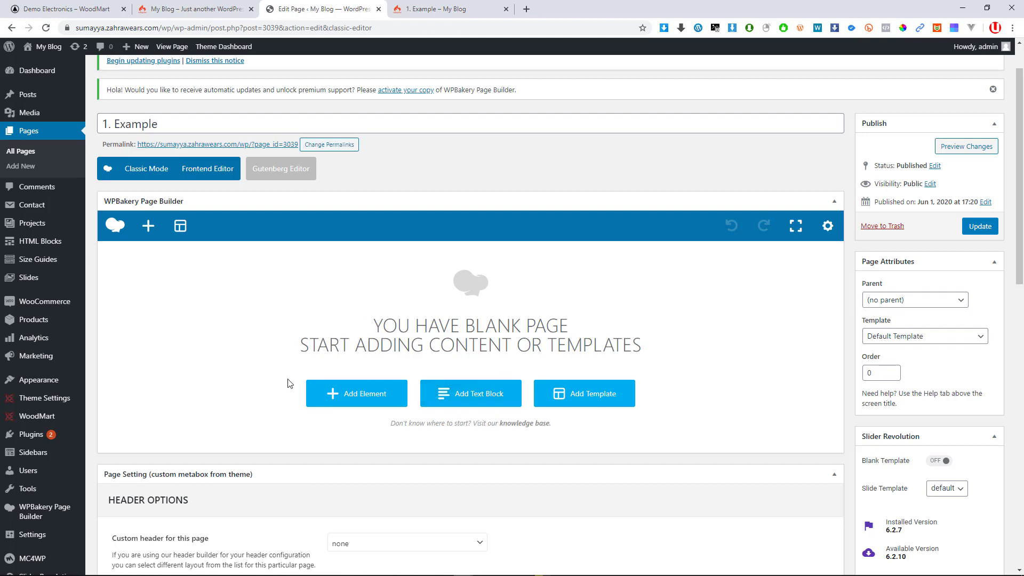
pyautogui.click(798, 228)
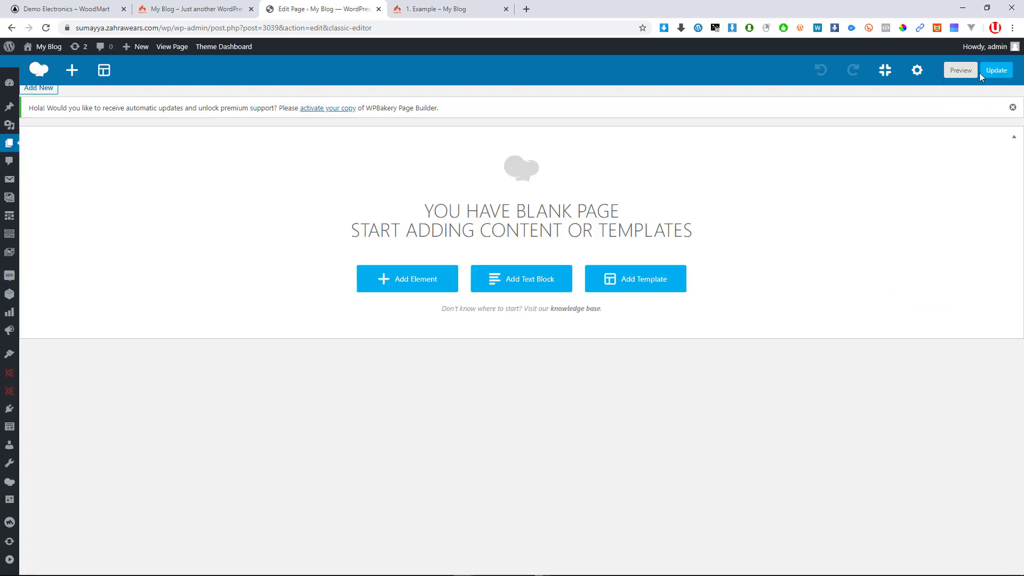
pyautogui.click(885, 70)
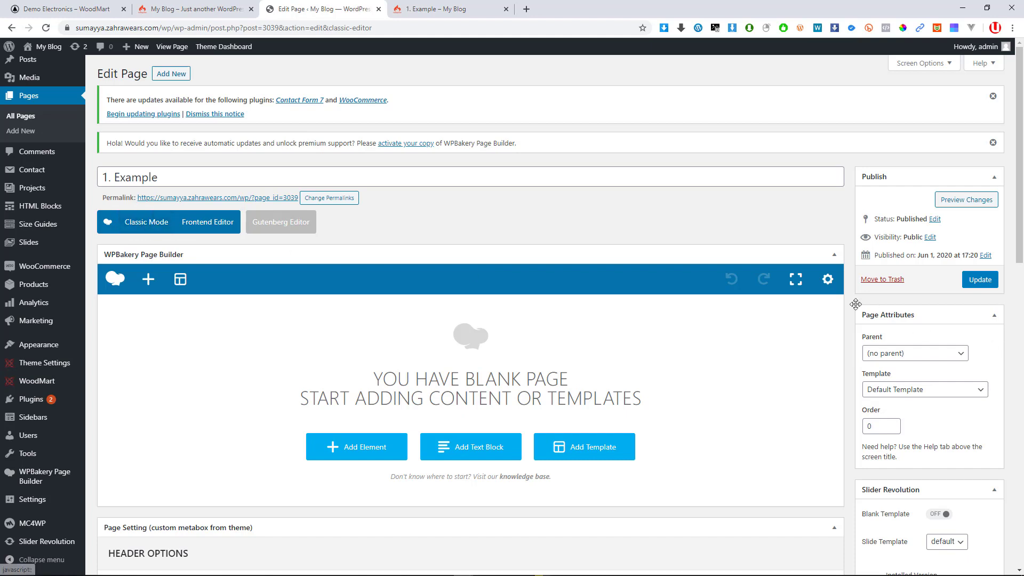
pyautogui.click(796, 279)
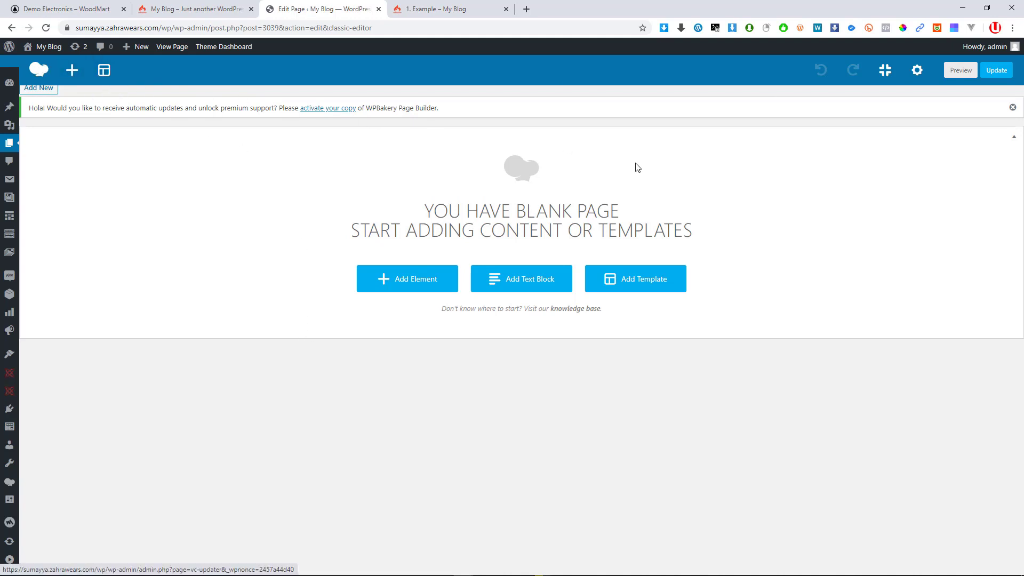
pyautogui.middleClick(43, 73)
pyautogui.click(494, 9)
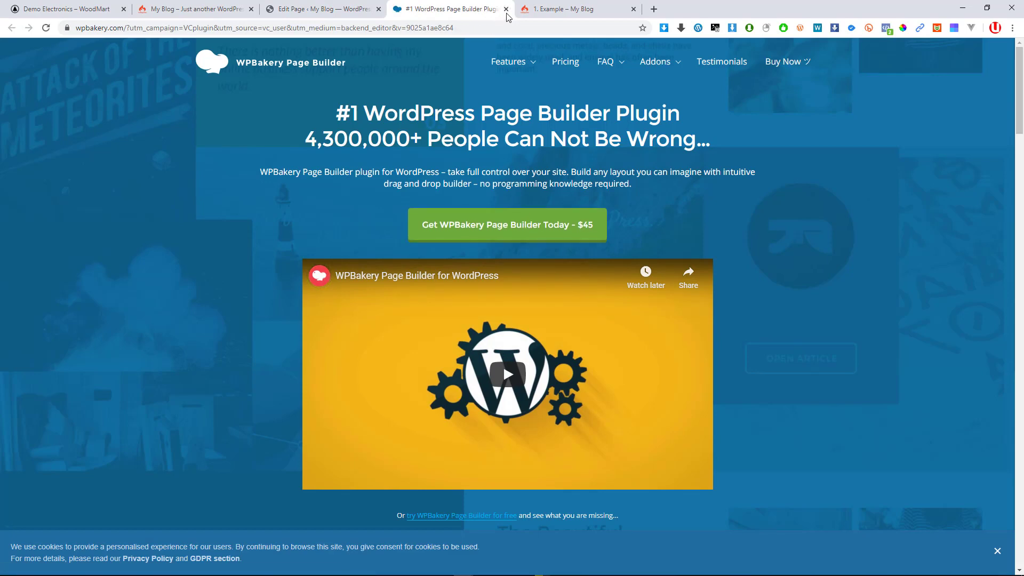
pyautogui.click(506, 10)
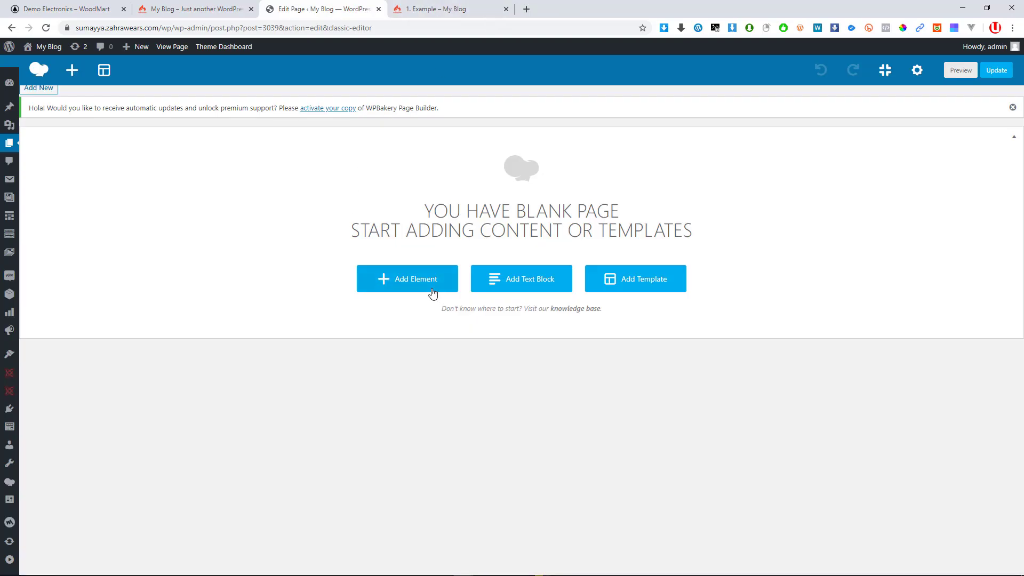
pyautogui.click(73, 75)
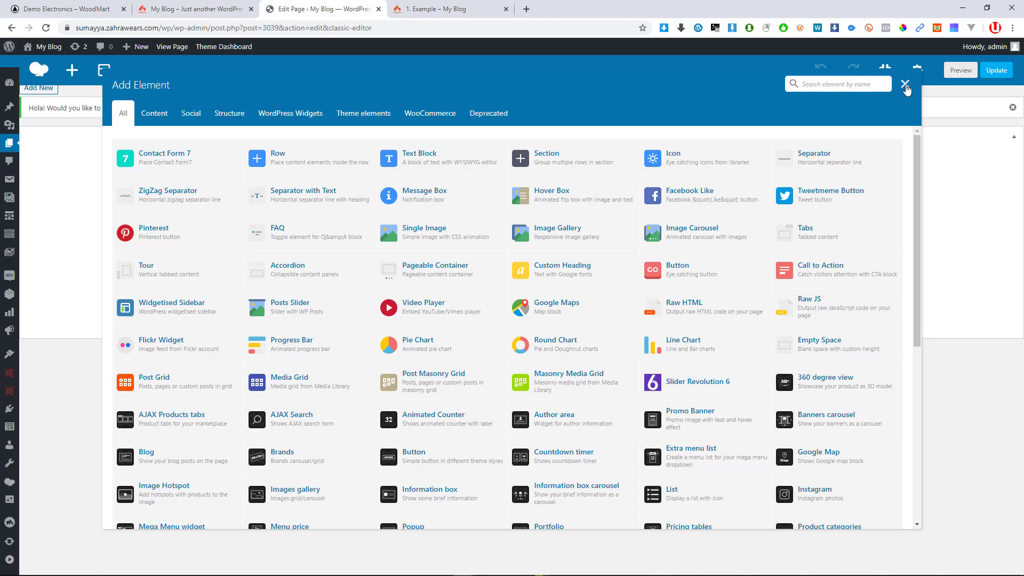
pyautogui.click(890, 83)
pyautogui.click(905, 83)
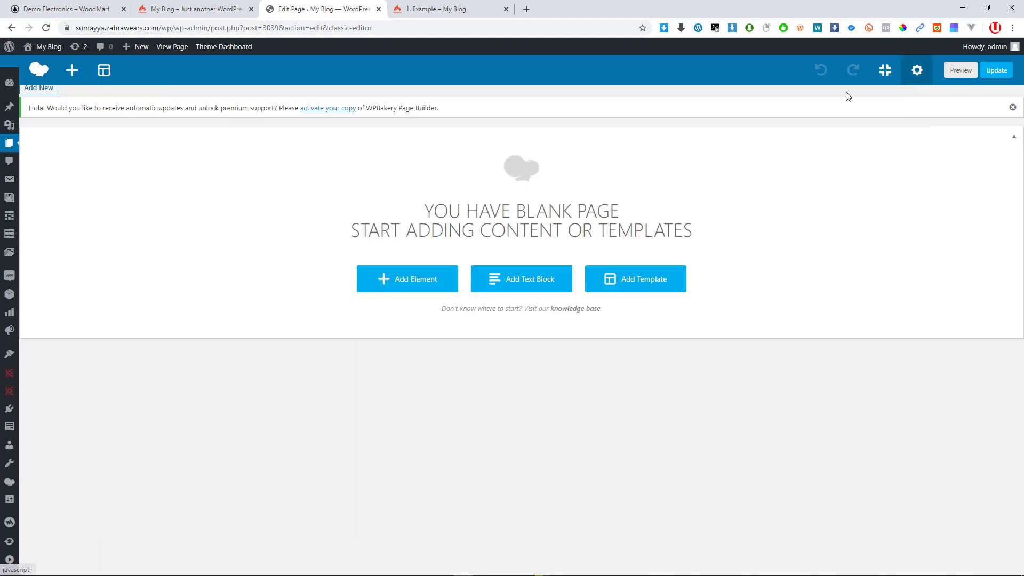
pyautogui.click(110, 78)
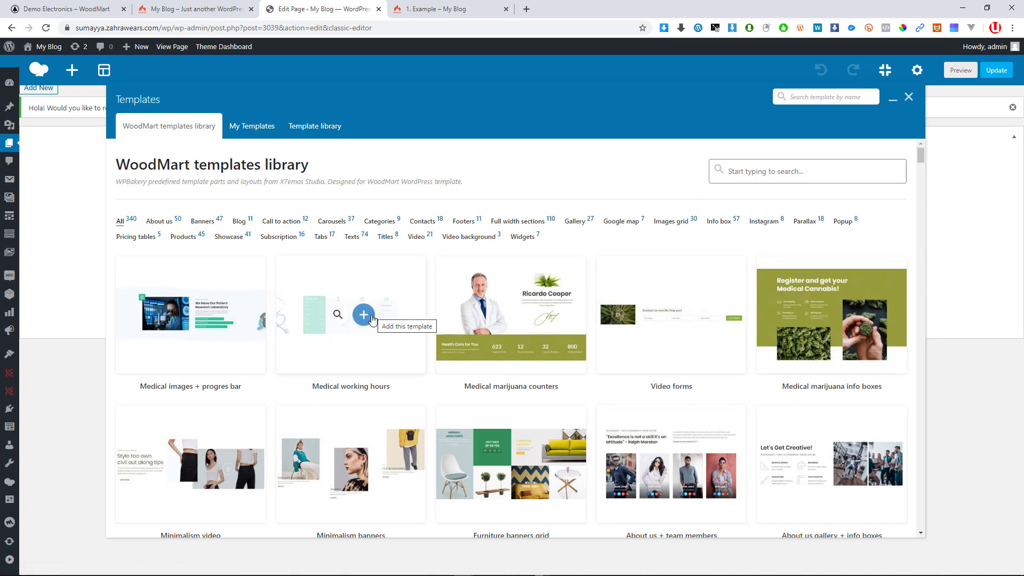
pyautogui.click(337, 317)
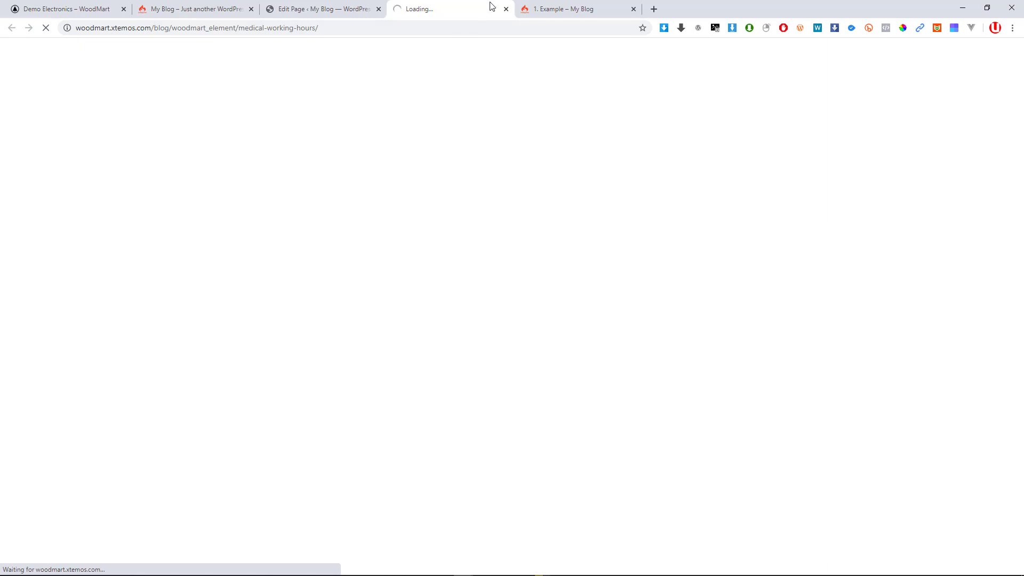
pyautogui.click(505, 10)
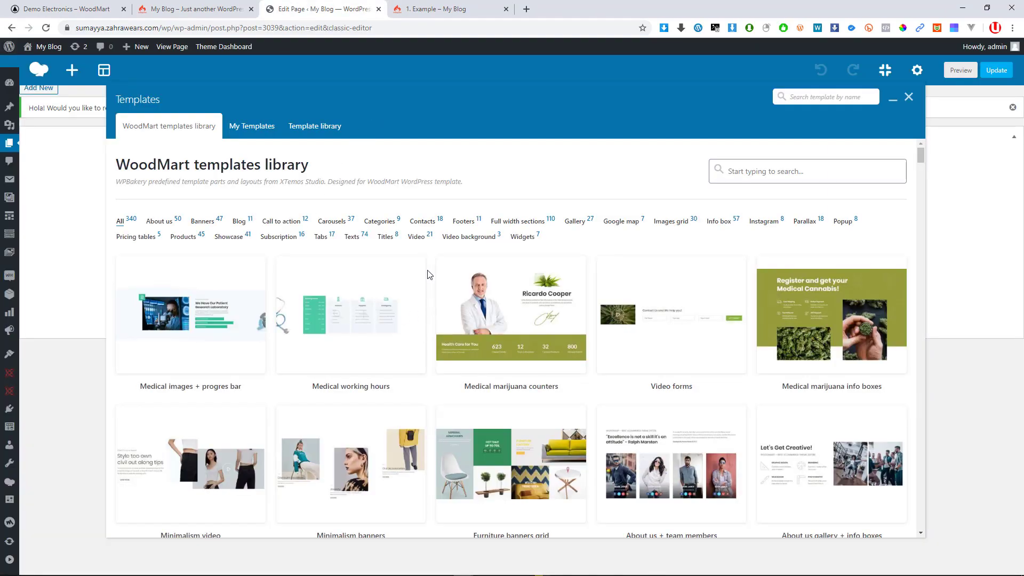
pyautogui.click(267, 131)
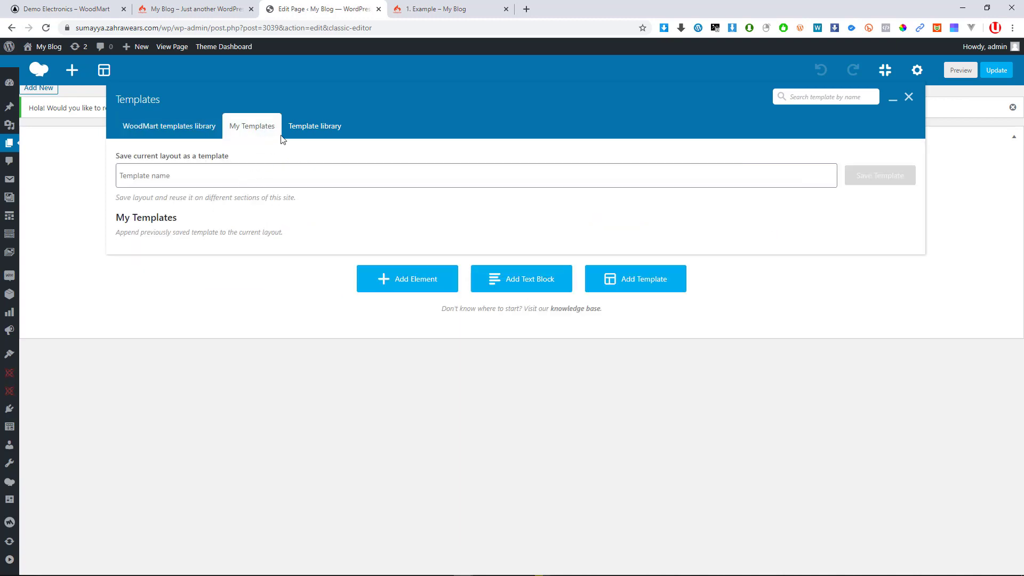
pyautogui.click(322, 136)
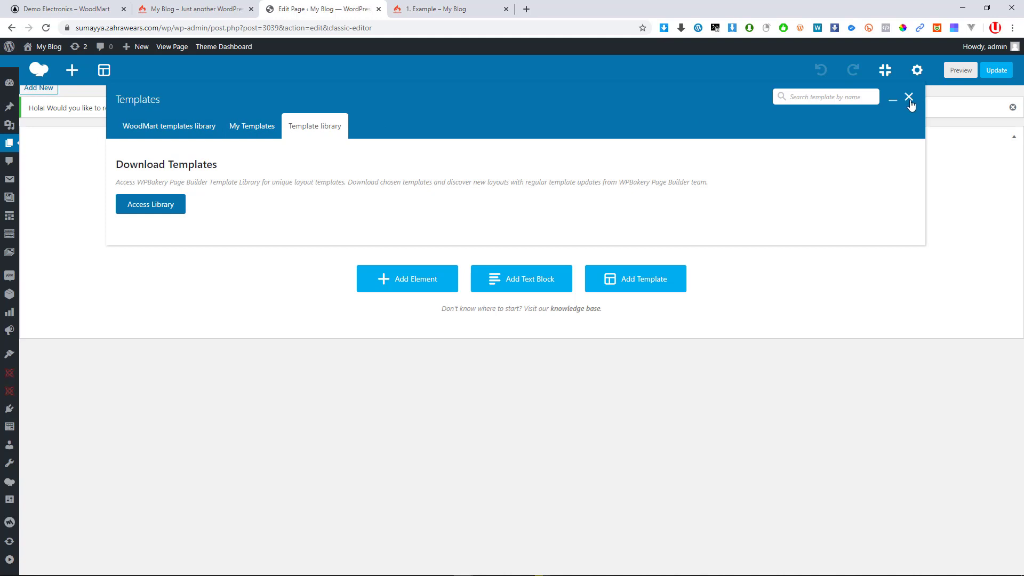
pyautogui.click(198, 129)
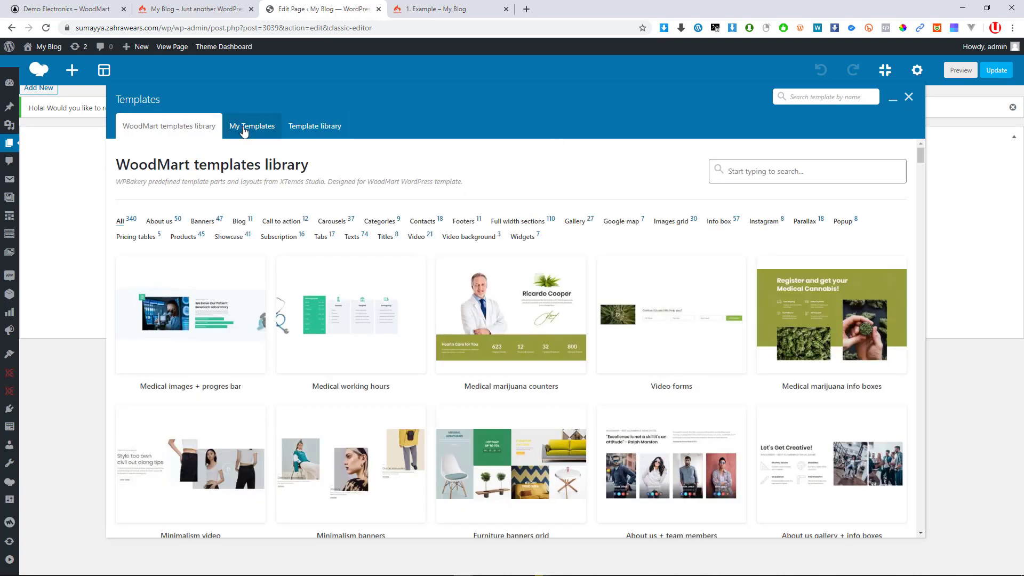
pyautogui.click(241, 127)
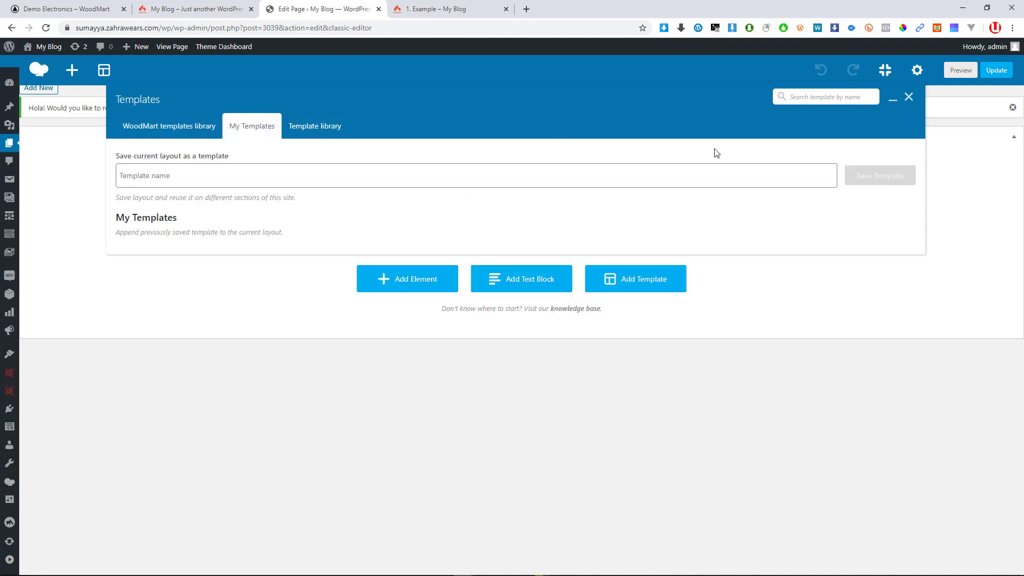
pyautogui.click(909, 98)
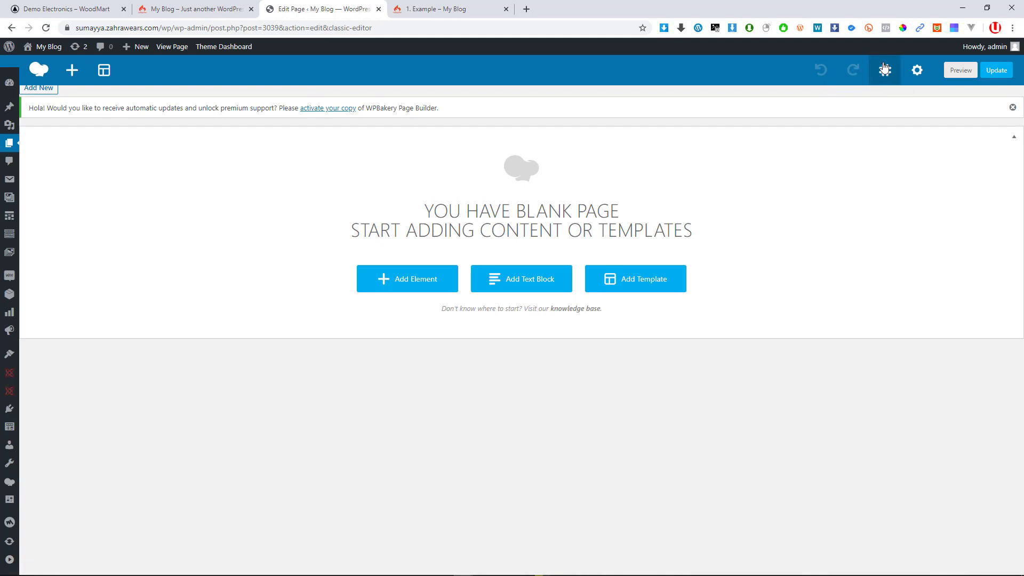
pyautogui.click(915, 72)
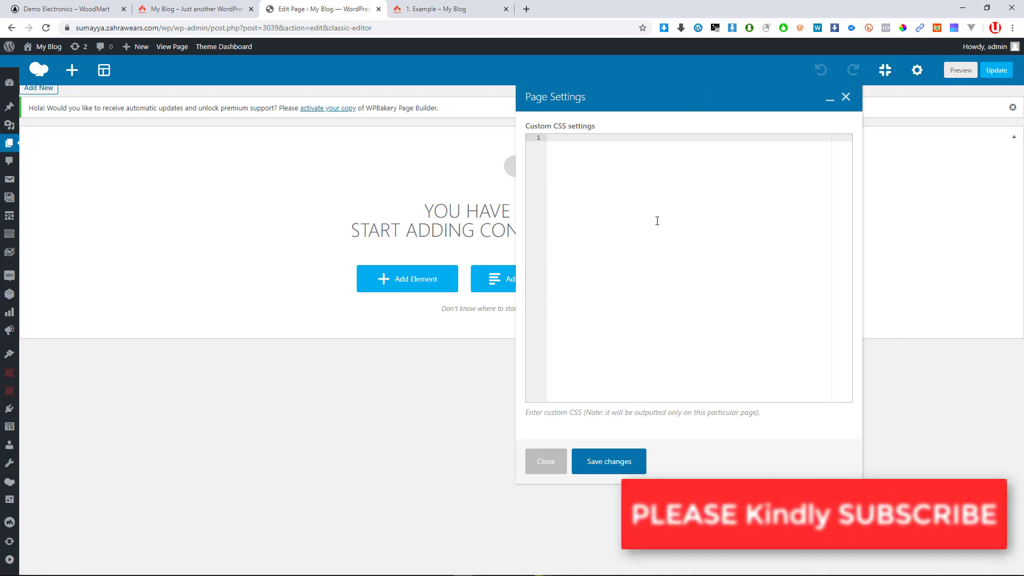
pyautogui.moveTo(689, 106); pyautogui.dragTo(571, 116)
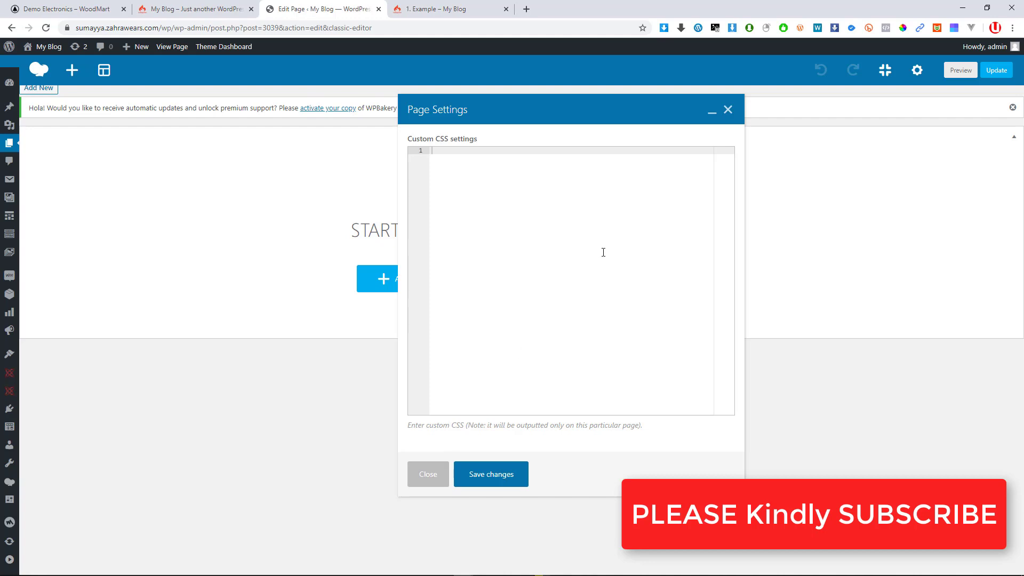
pyautogui.click(728, 110)
pyautogui.click(885, 70)
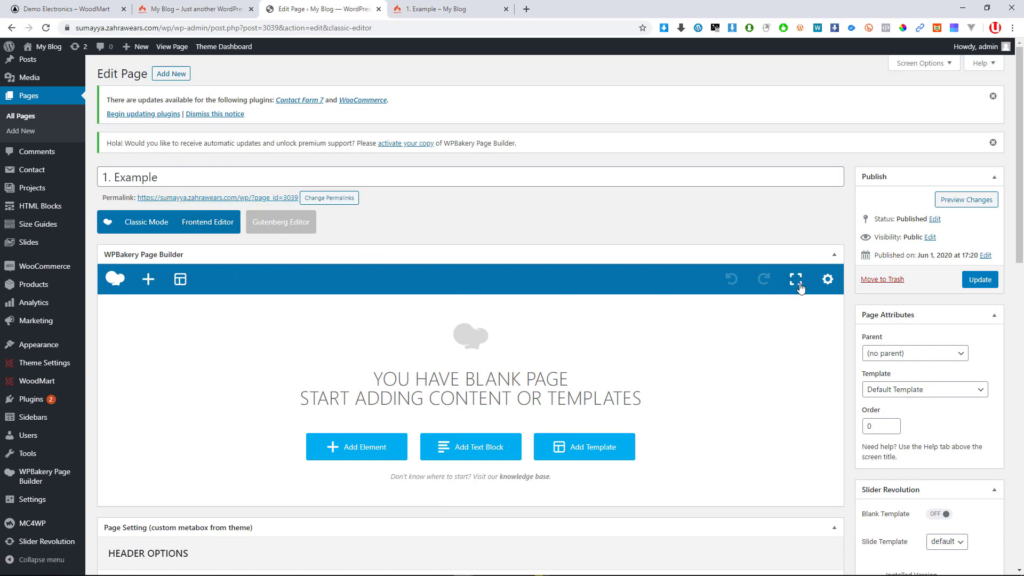
pyautogui.click(827, 279)
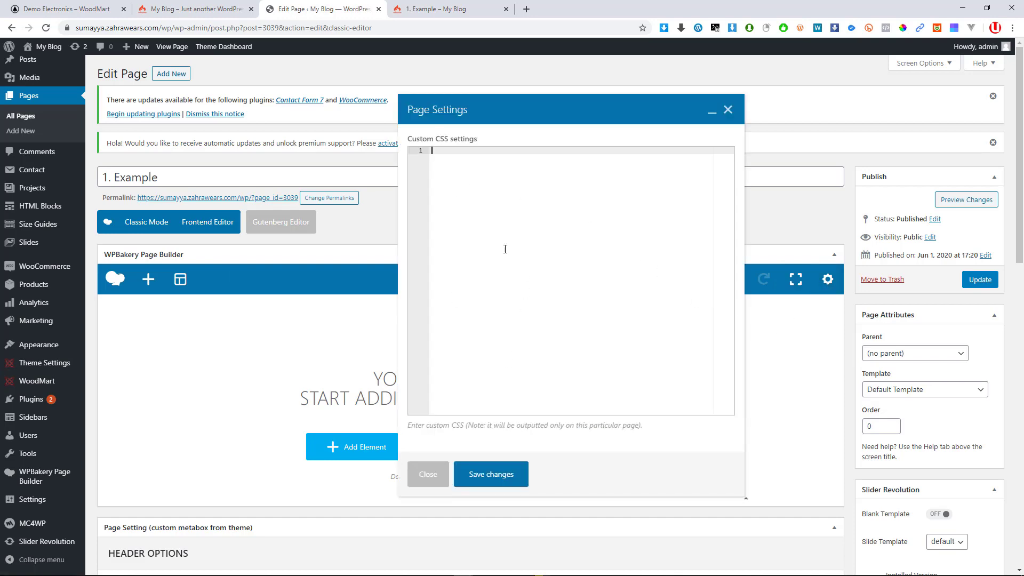
pyautogui.scroll(-4, 484, 275)
pyautogui.scroll(5, 539, 318)
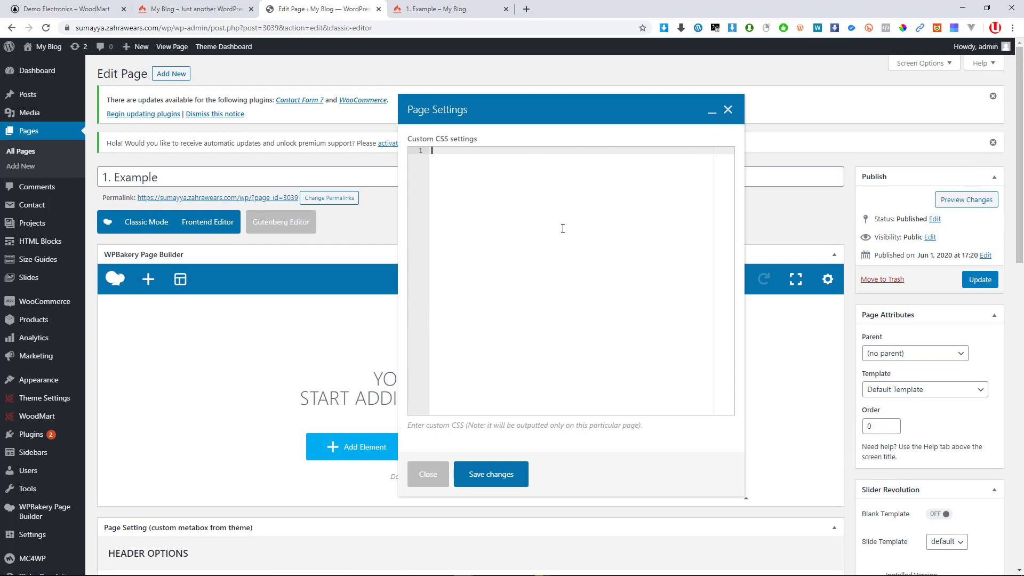
pyautogui.click(428, 474)
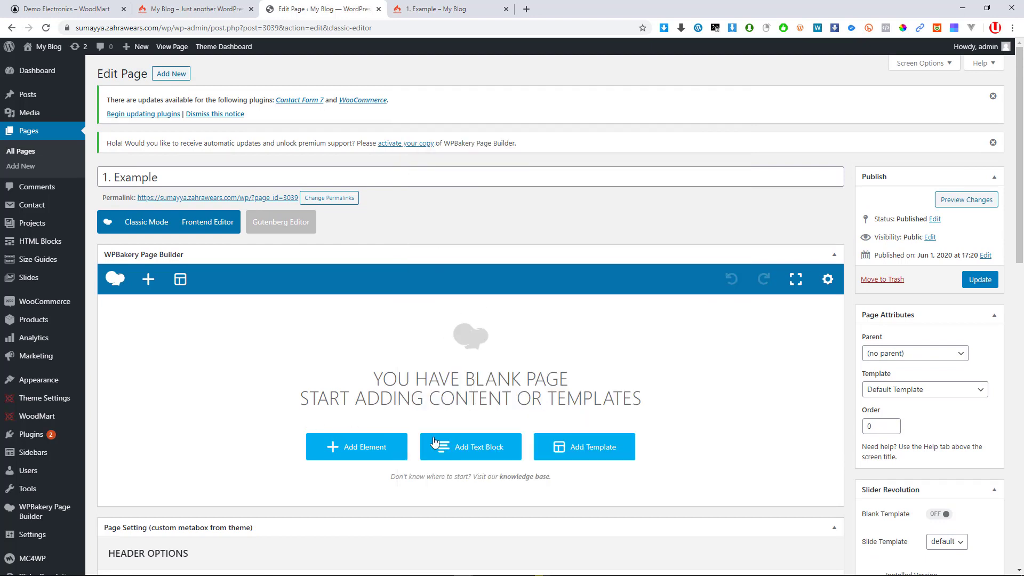
pyautogui.click(796, 279)
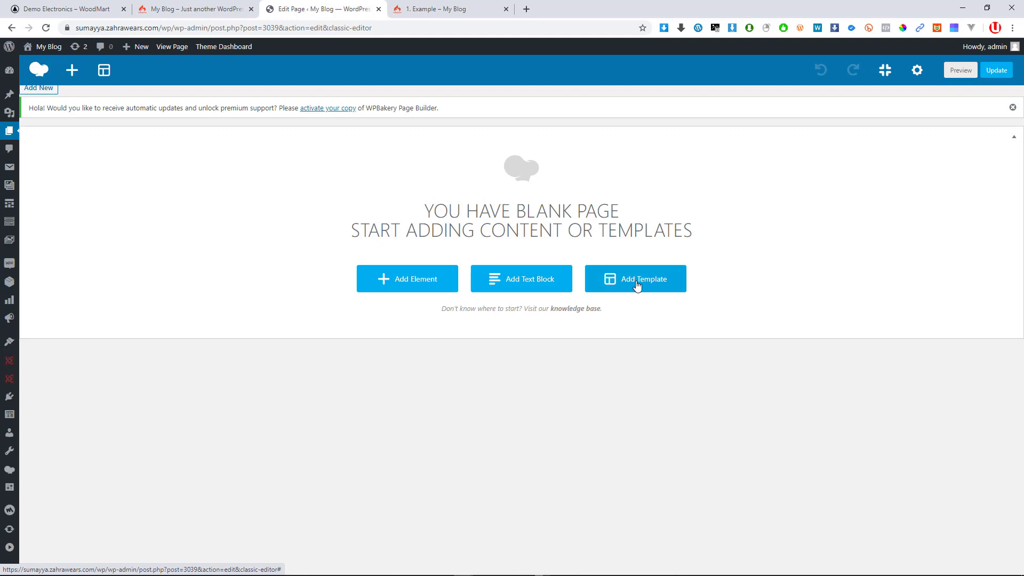
pyautogui.click(603, 286)
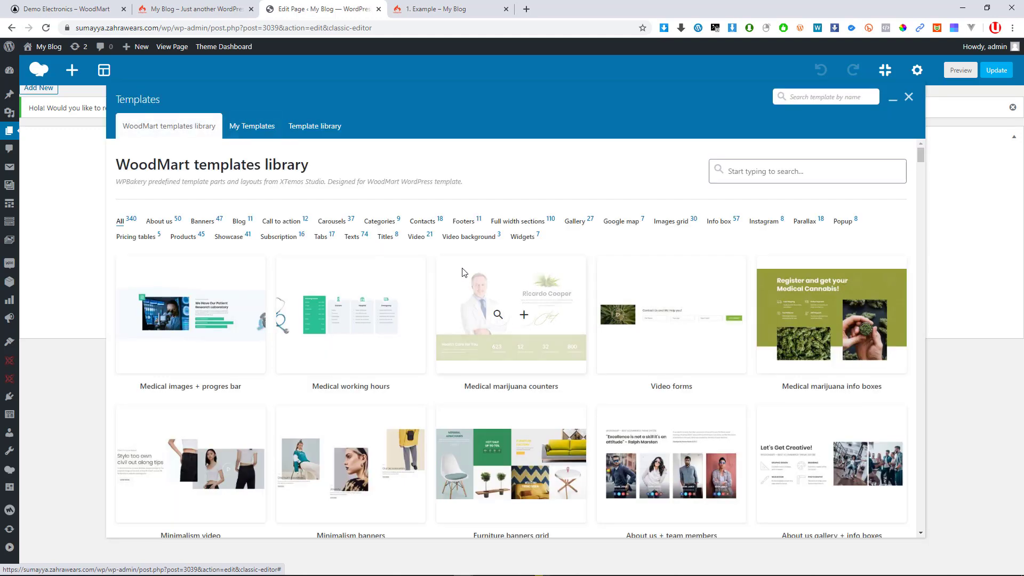
pyautogui.click(190, 241)
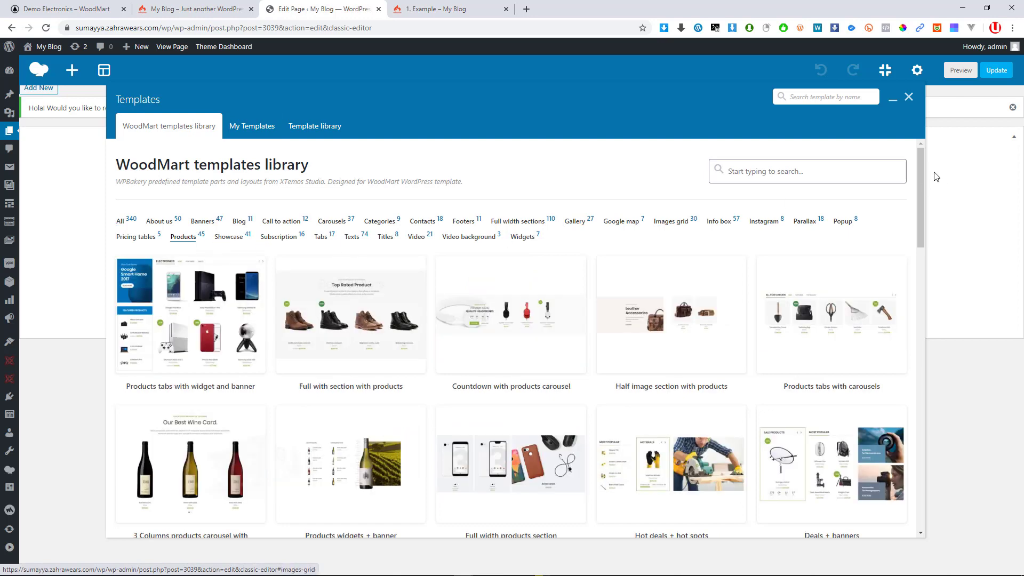
pyautogui.click(909, 98)
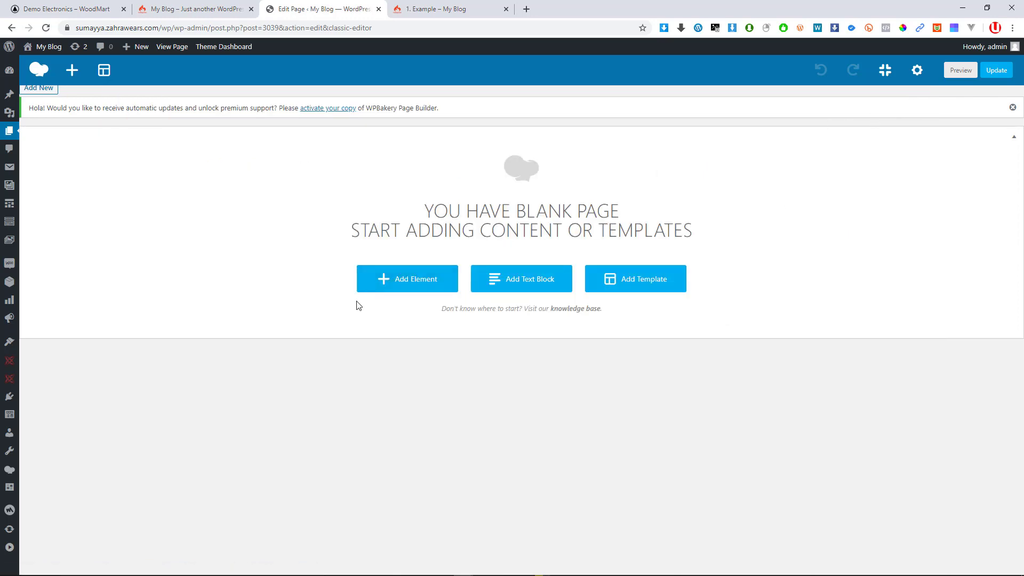
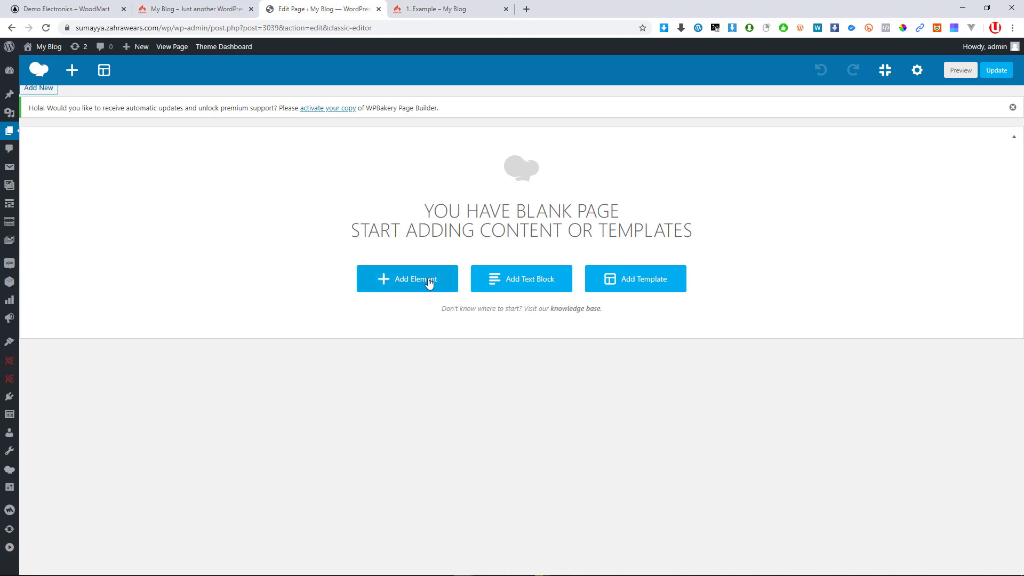
# Browse the element catalogue's Content, Social, Structure, WordPress Widgets and WoodMart theme categories
pyautogui.click(75, 73)
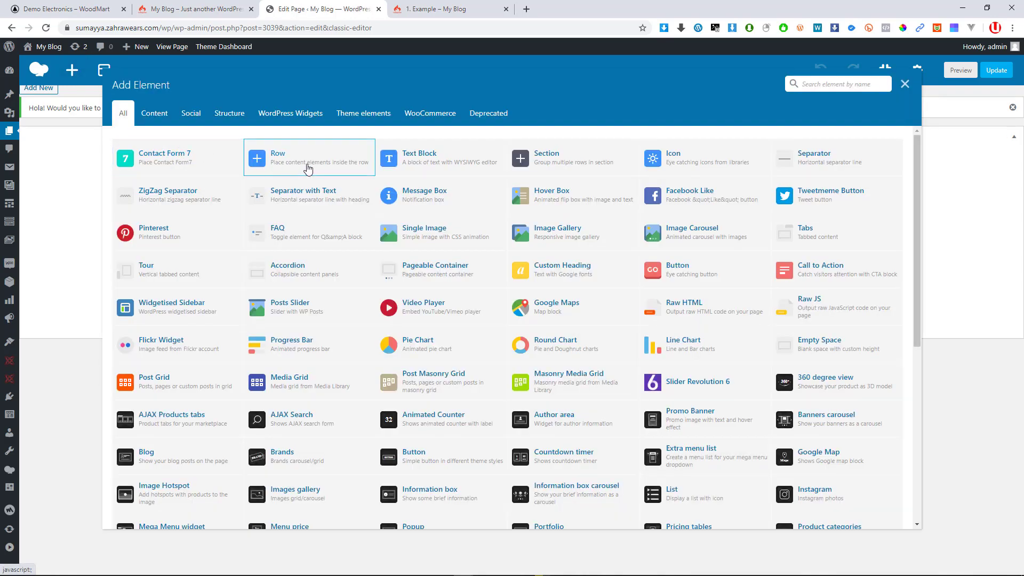
pyautogui.scroll(-6, 534, 293)
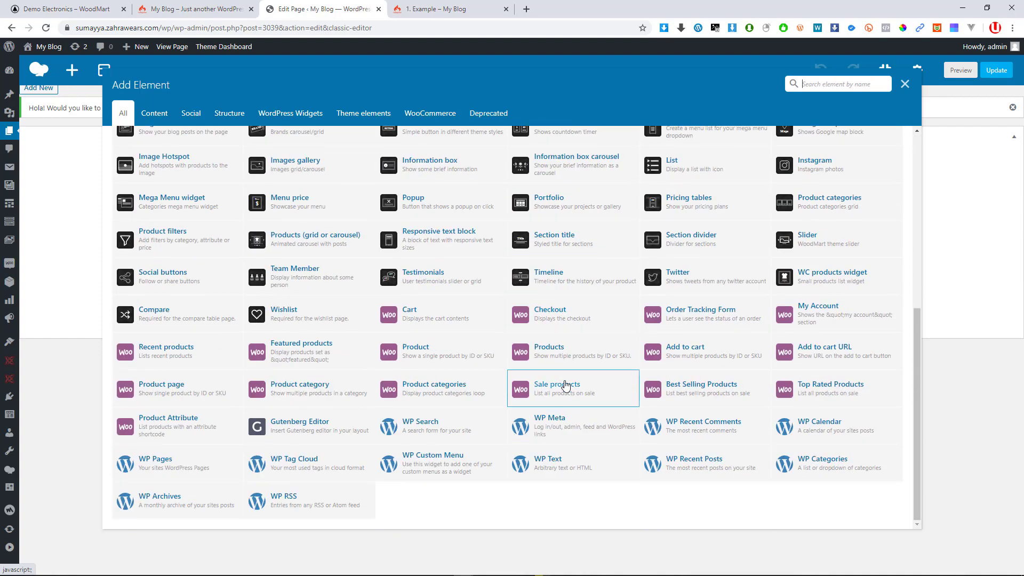
pyautogui.scroll(6, 470, 381)
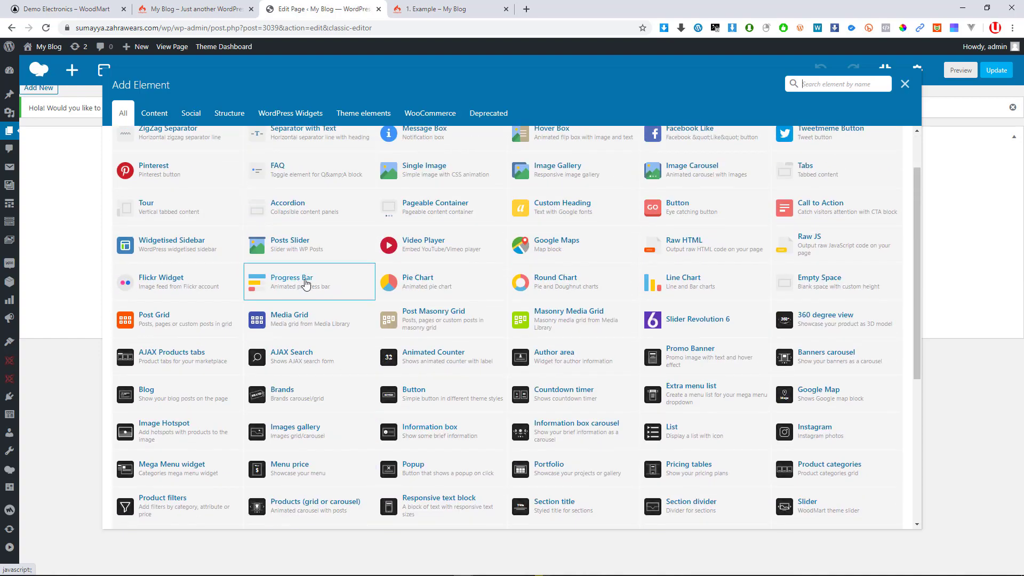
pyautogui.click(160, 115)
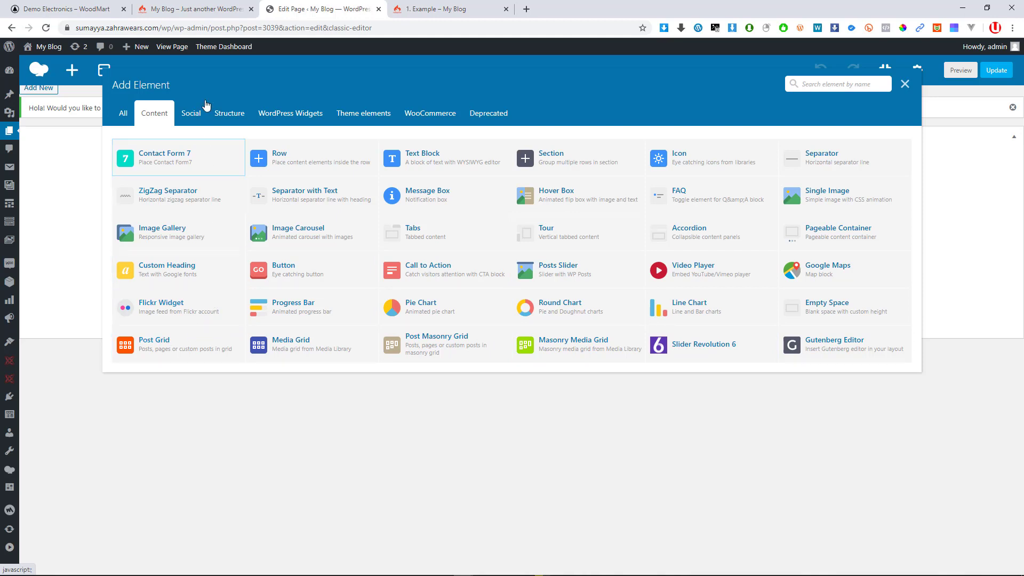
pyautogui.click(186, 118)
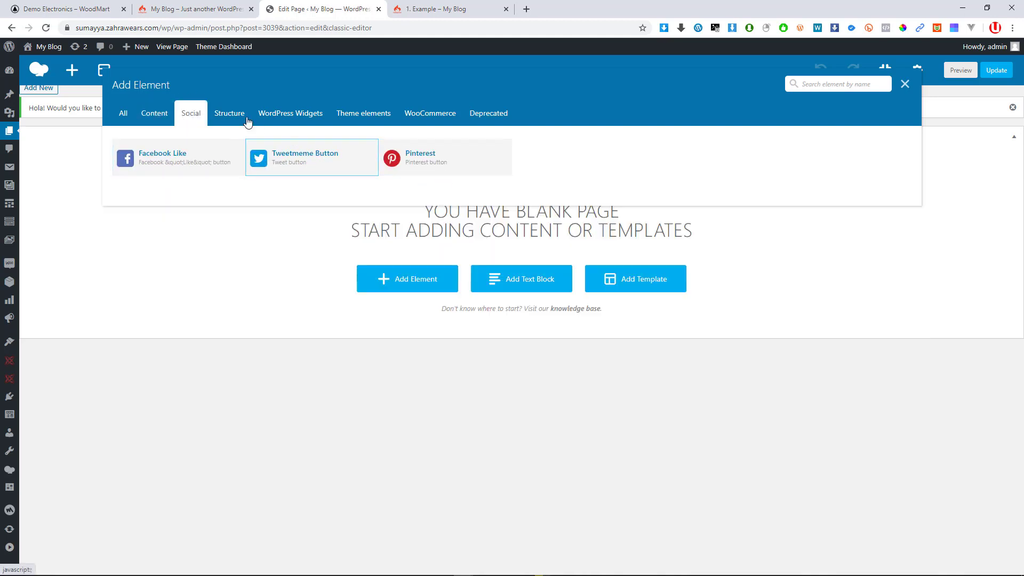
pyautogui.click(230, 116)
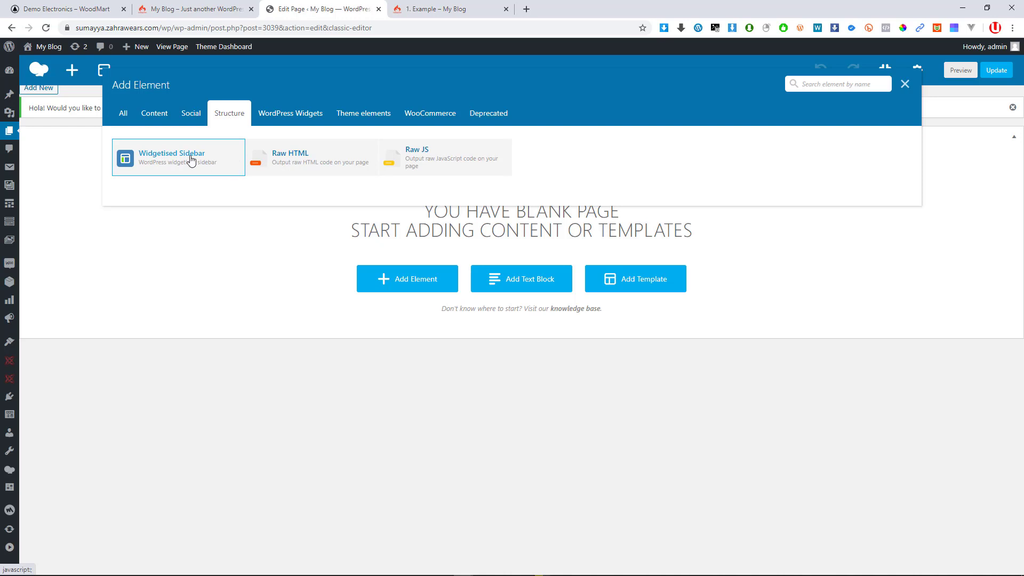
pyautogui.click(281, 126)
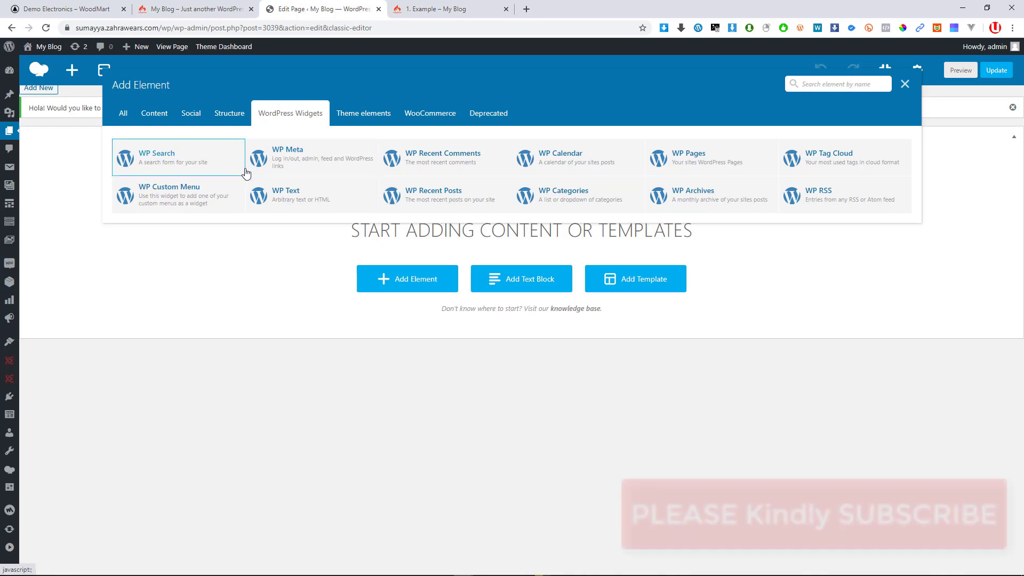
pyautogui.click(357, 118)
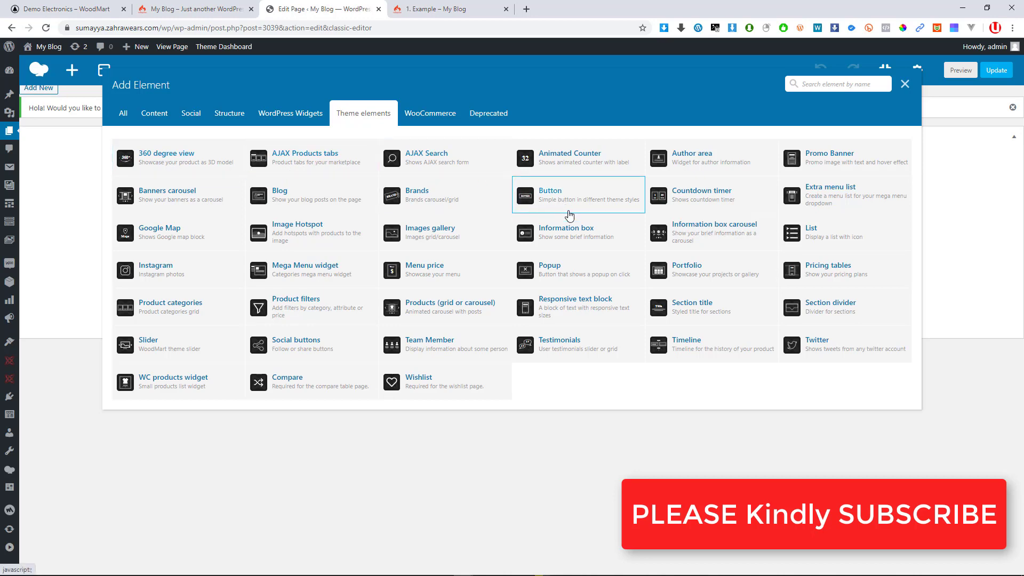
pyautogui.click(174, 13)
pyautogui.scroll(-12, 414, 288)
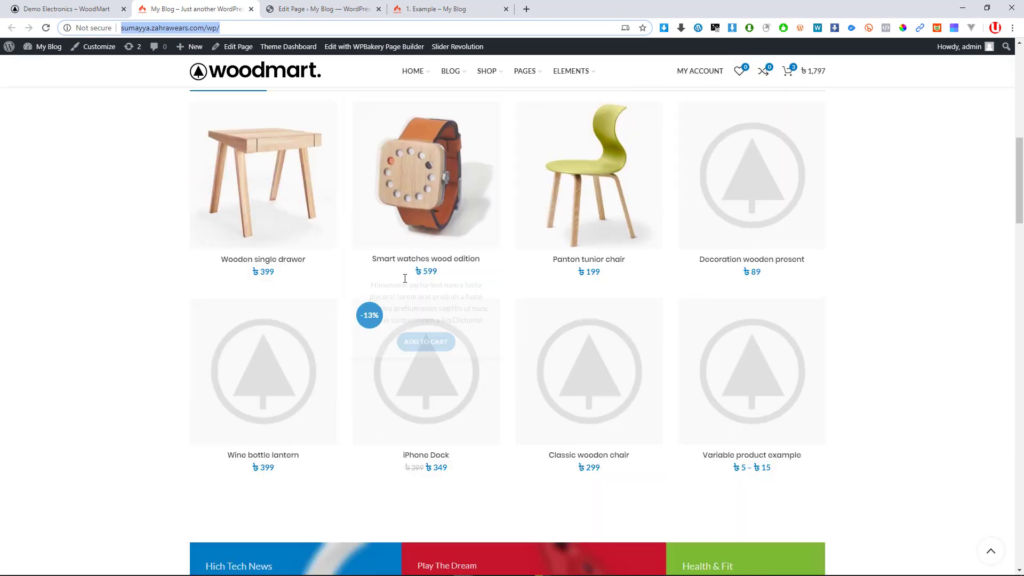
pyautogui.scroll(-4, 408, 283)
pyautogui.scroll(6, 513, 272)
pyautogui.scroll(-6, 459, 291)
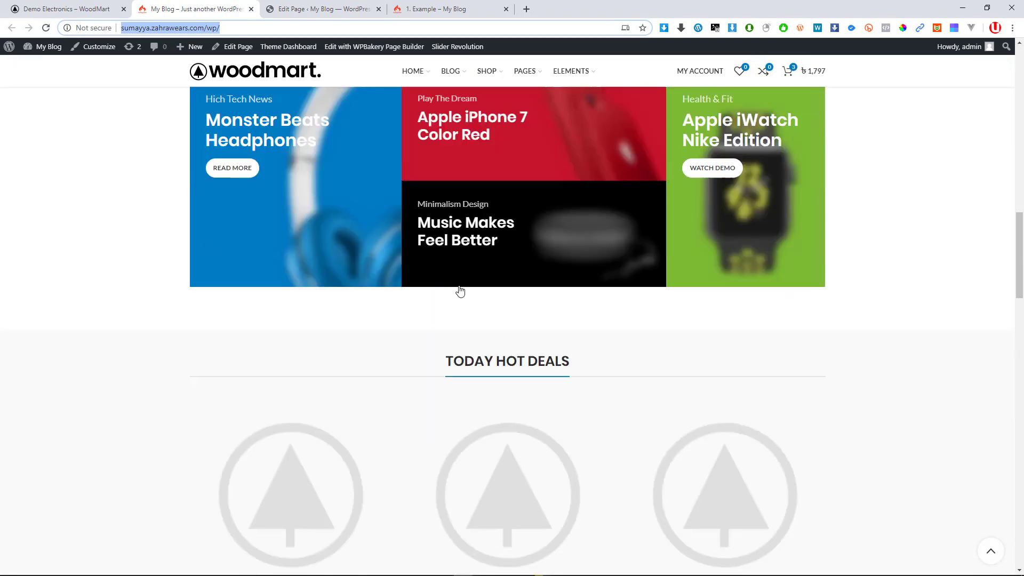
pyautogui.scroll(15, 480, 293)
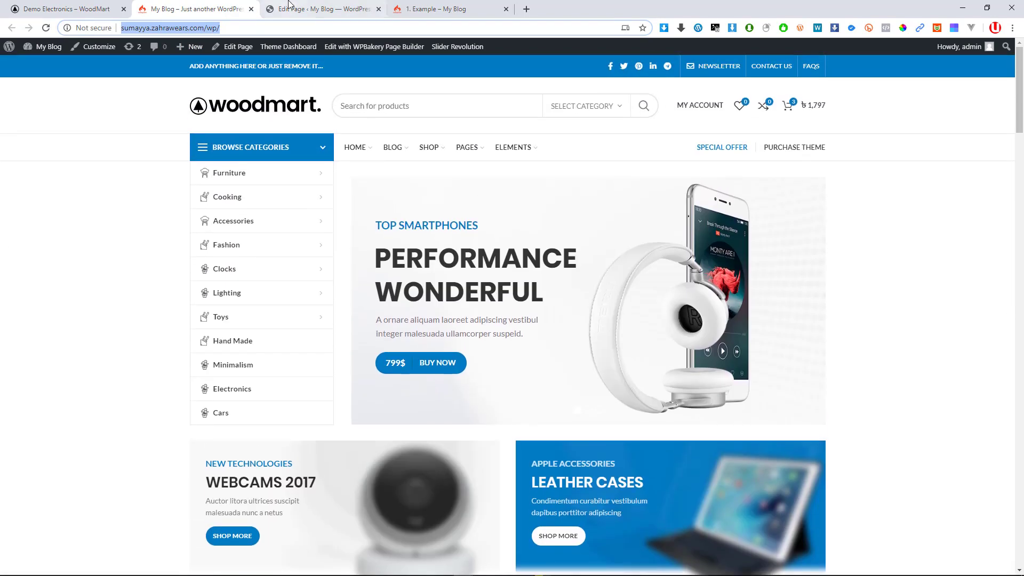
pyautogui.click(299, 10)
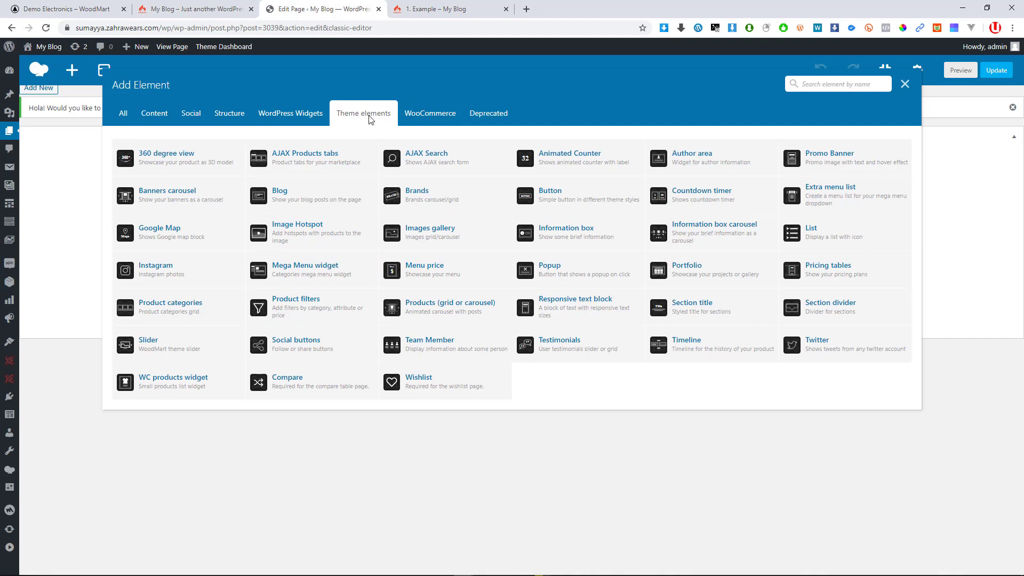
# View the WooCommerce and Deprecated element categories, return to All, and close the catalogue
pyautogui.click(426, 123)
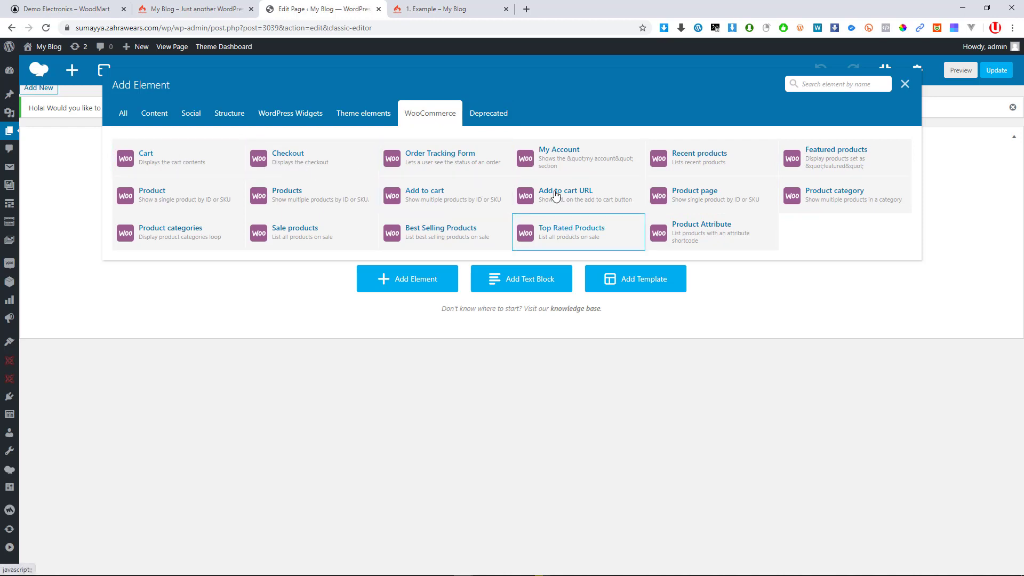
pyautogui.click(489, 113)
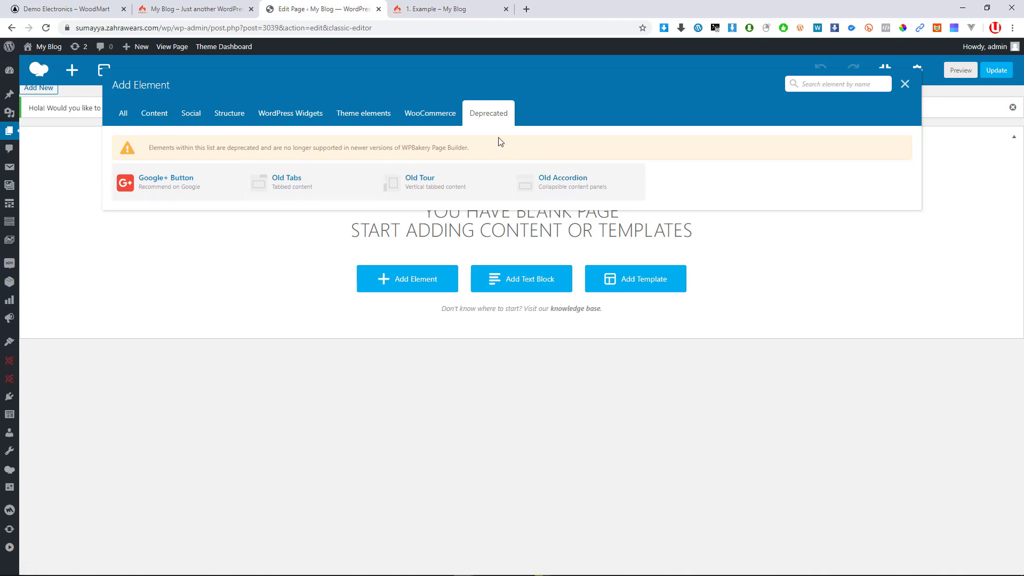
pyautogui.click(123, 114)
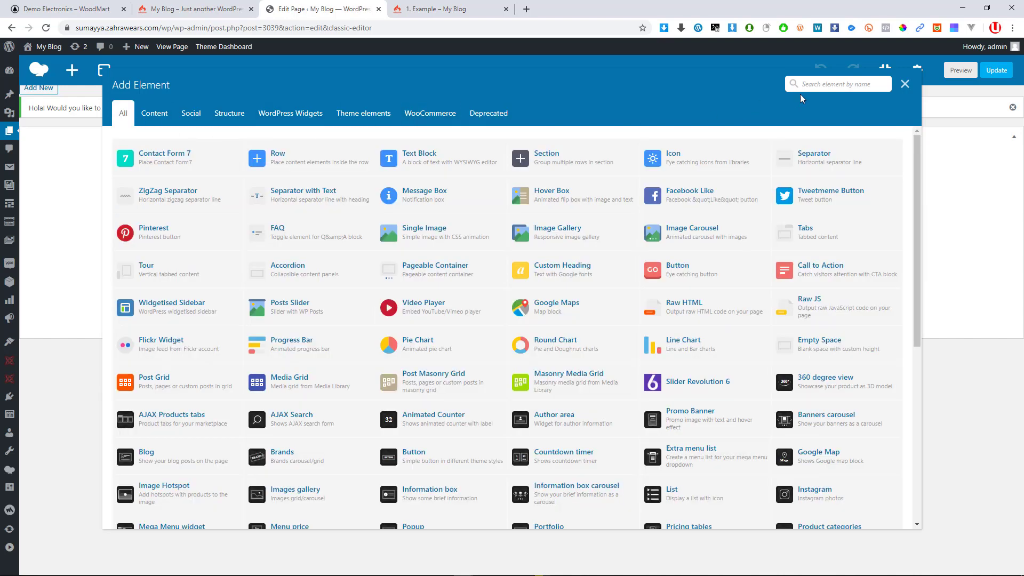
pyautogui.click(906, 85)
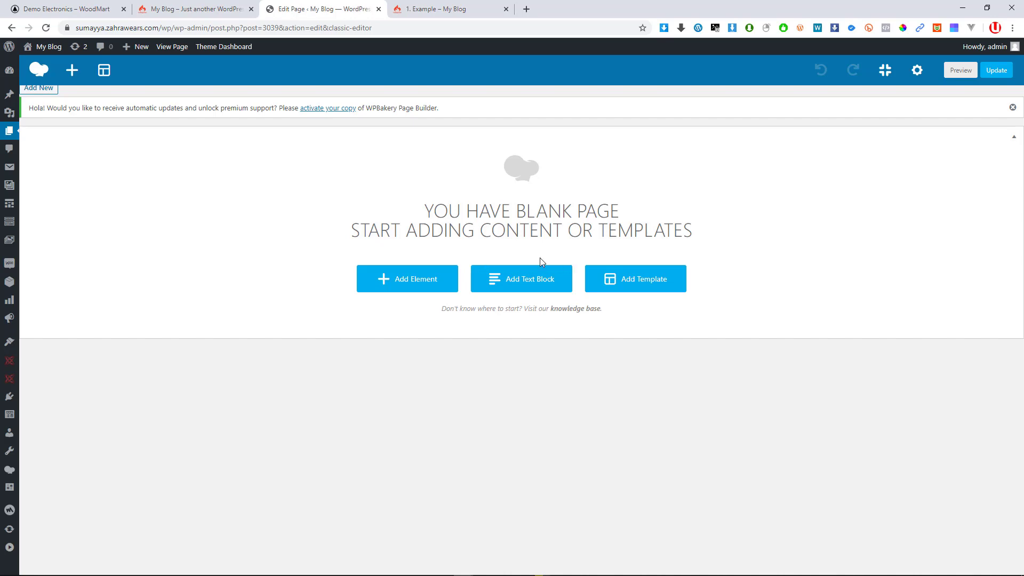
# Add an empty Row element to the blank page from the element catalogue
pyautogui.click(72, 70)
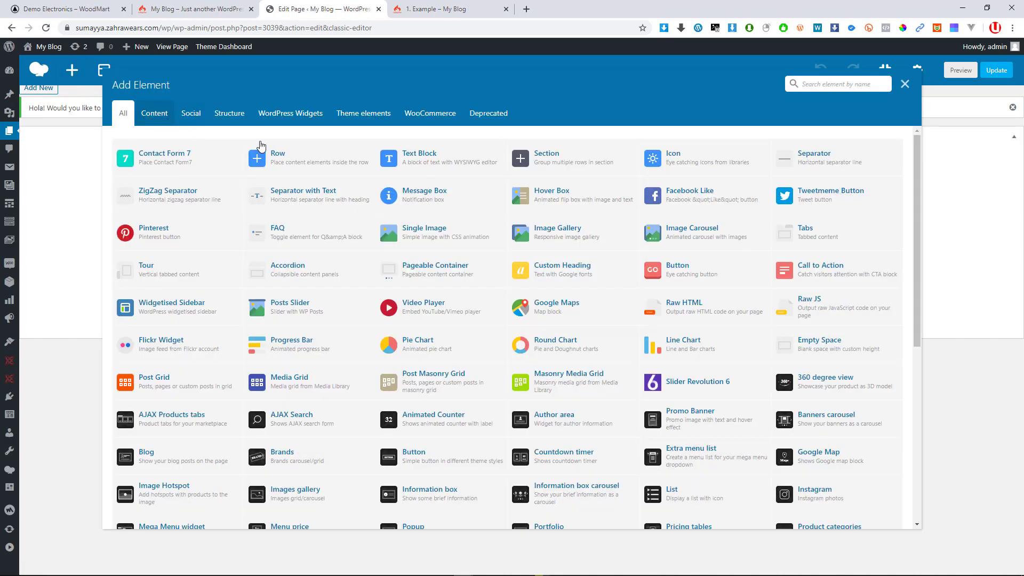
pyautogui.click(302, 169)
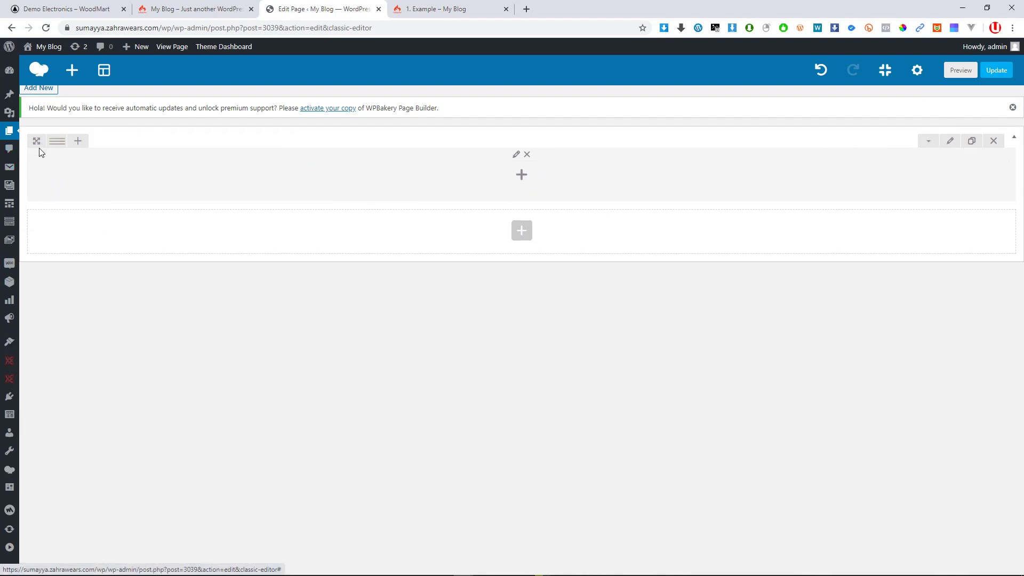
pyautogui.moveTo(51, 145)
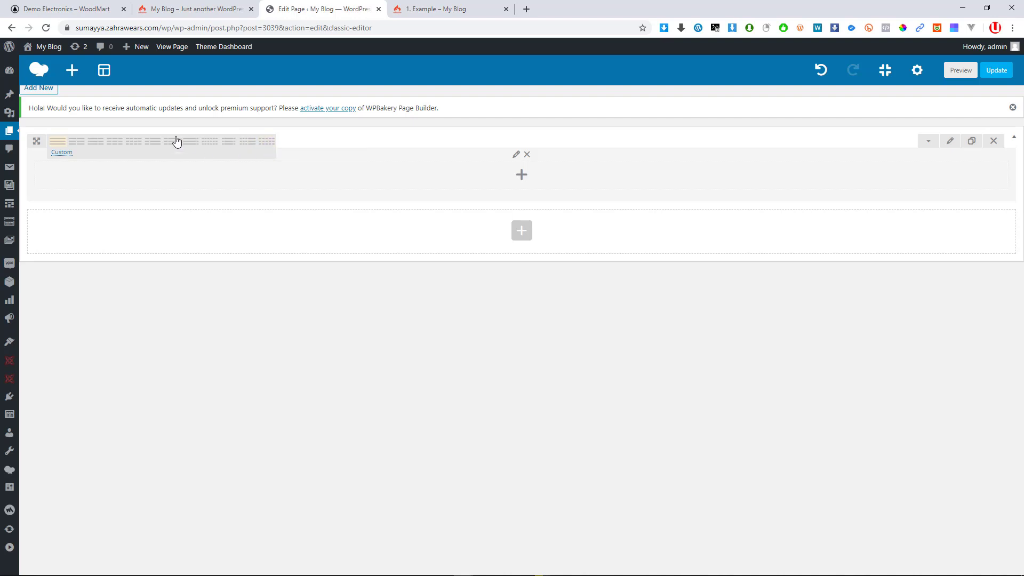
# Split the new row into two equal columns, then into three 1/3 columns
pyautogui.click(76, 141)
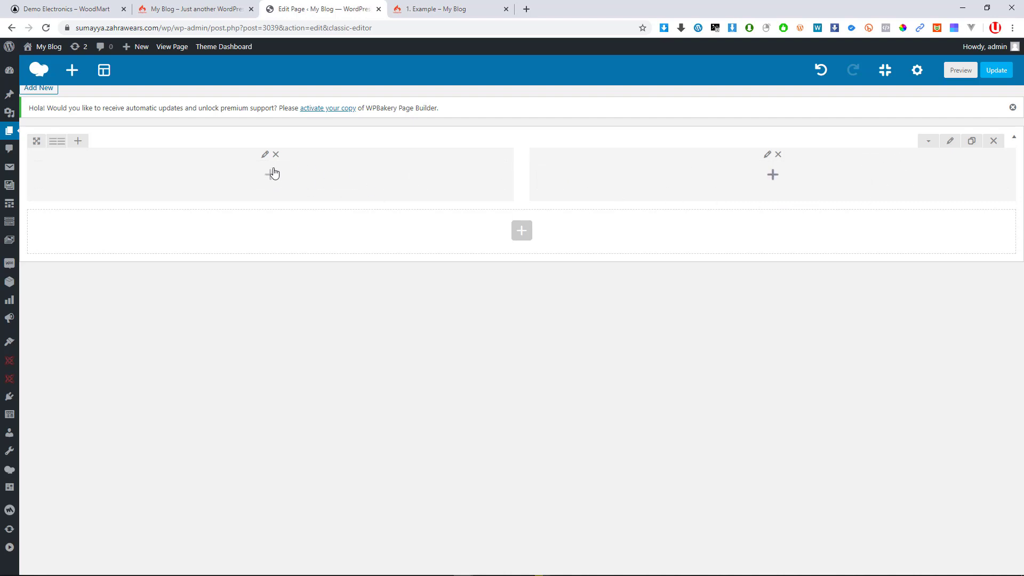
pyautogui.moveTo(58, 140)
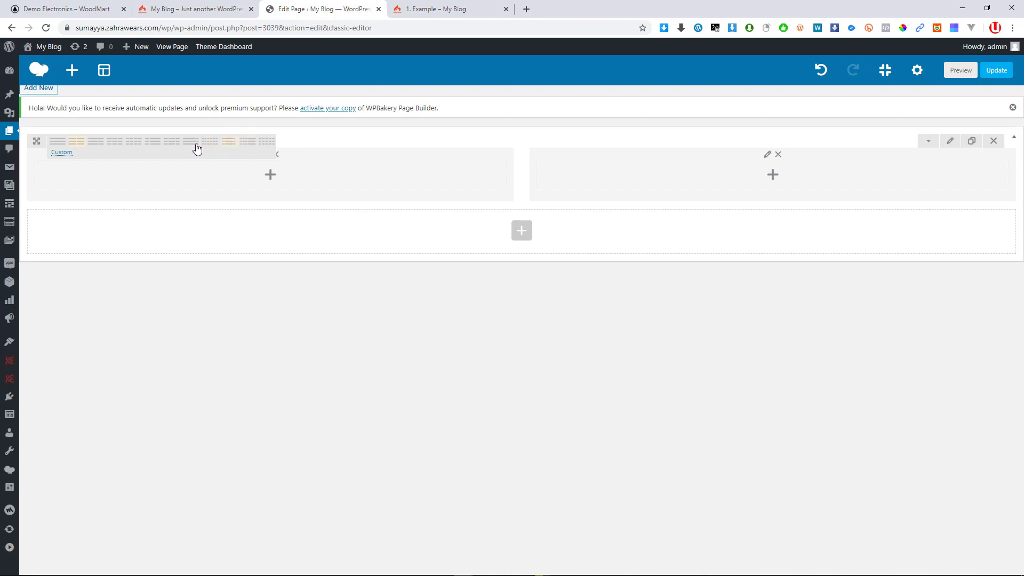
pyautogui.click(114, 142)
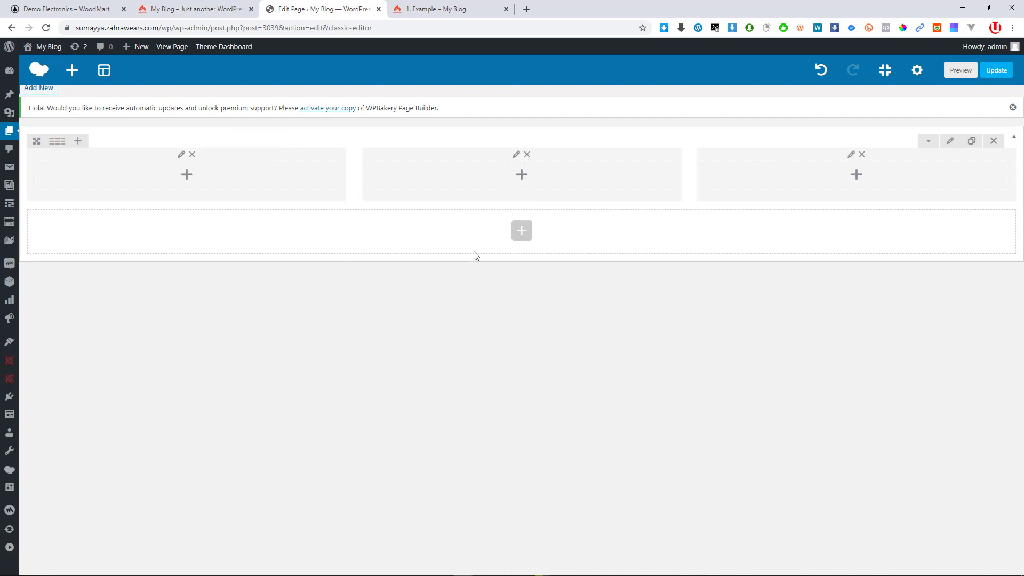
pyautogui.press('super')
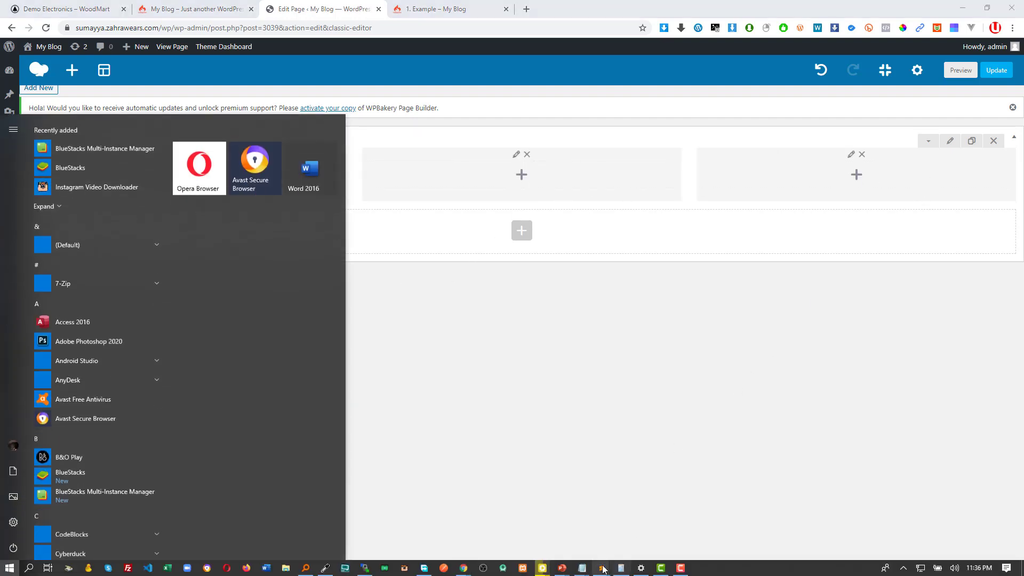
pyautogui.click(682, 566)
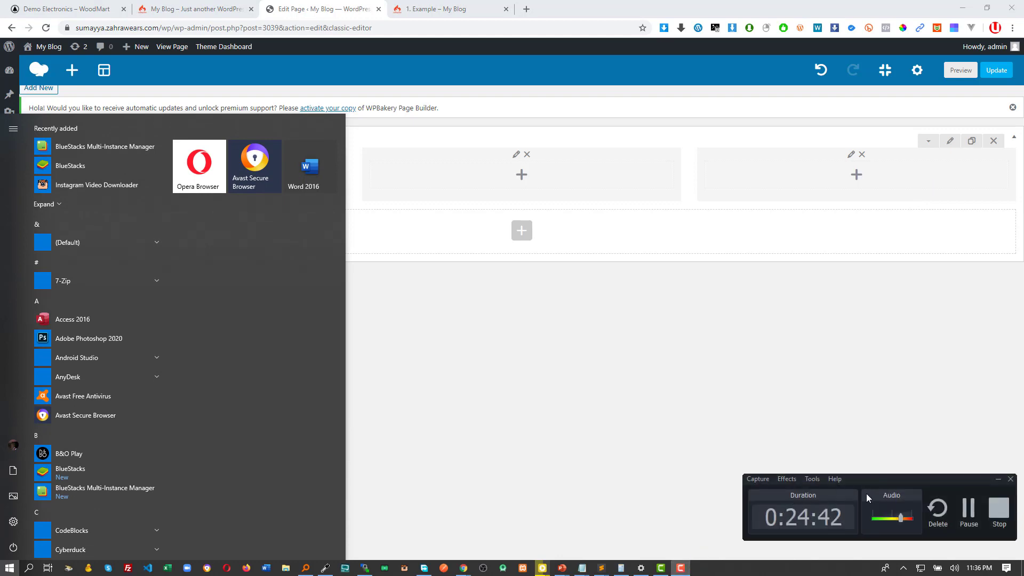
pyautogui.click(969, 510)
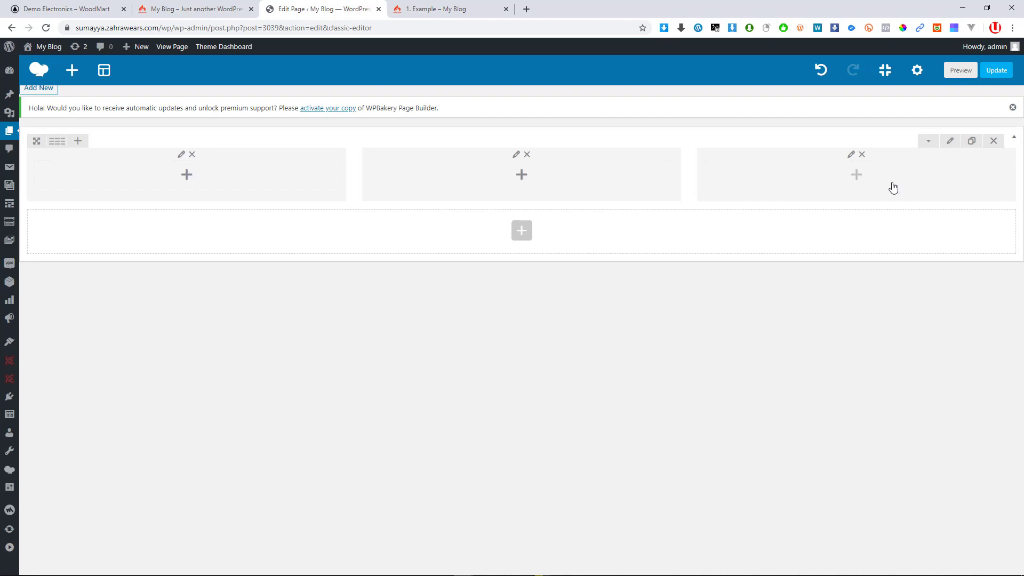
pyautogui.moveTo(56, 142)
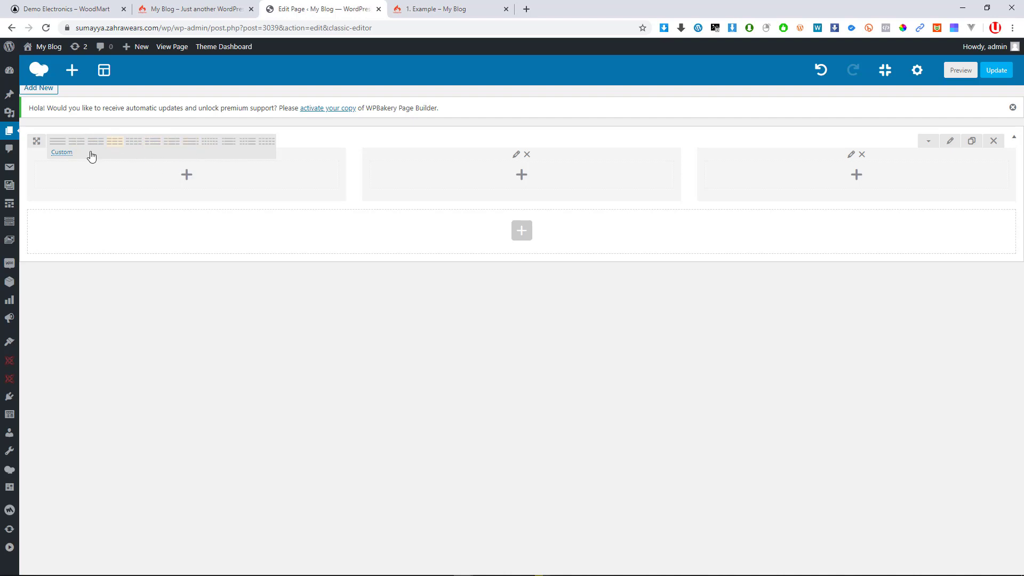
# Try a custom 1/4 + 1/2 + 1/4 layout, then reset the row to 1/3 + 1/3 + 1/3
pyautogui.click(61, 153)
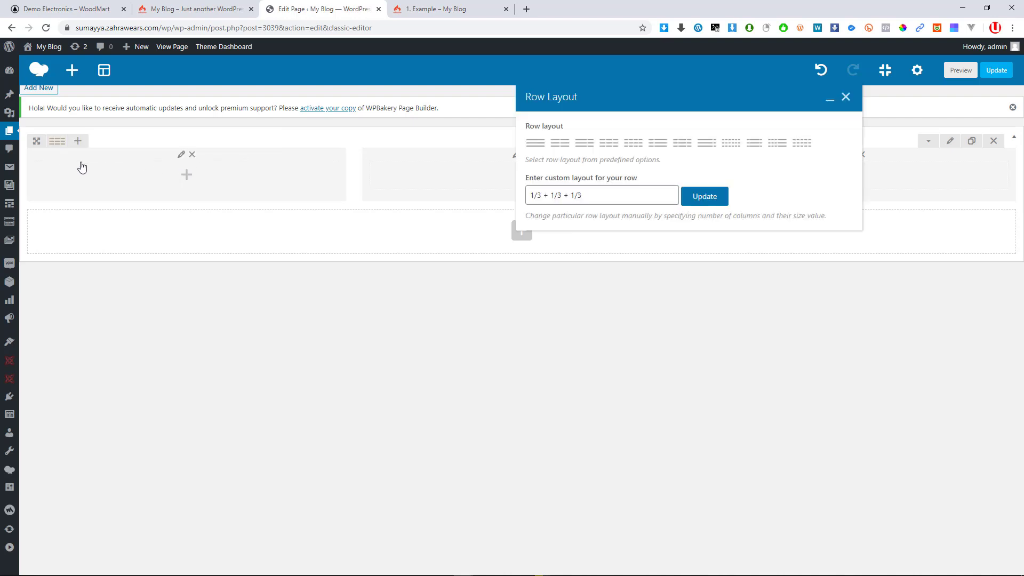
pyautogui.click(578, 200)
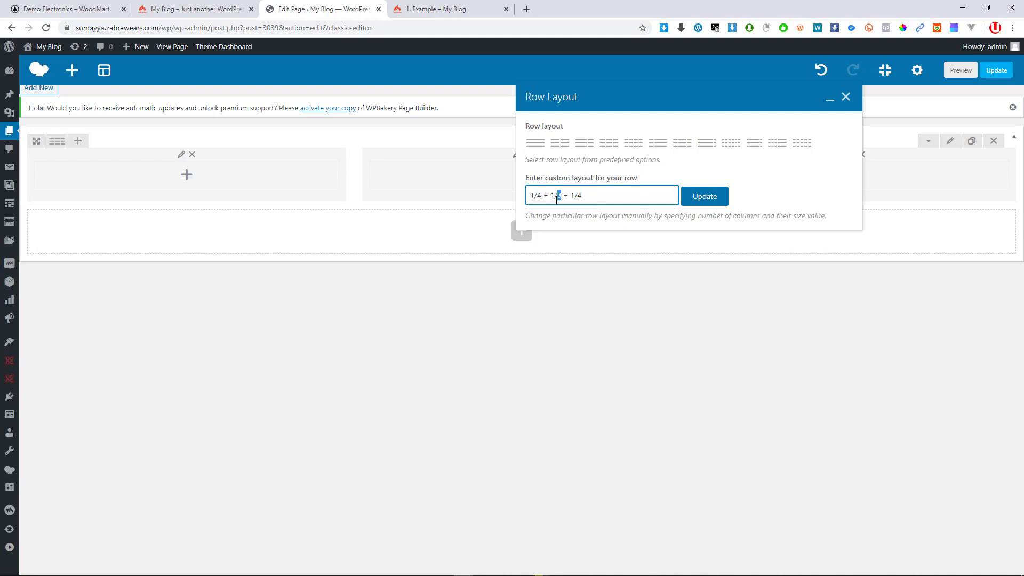
pyautogui.click(715, 207)
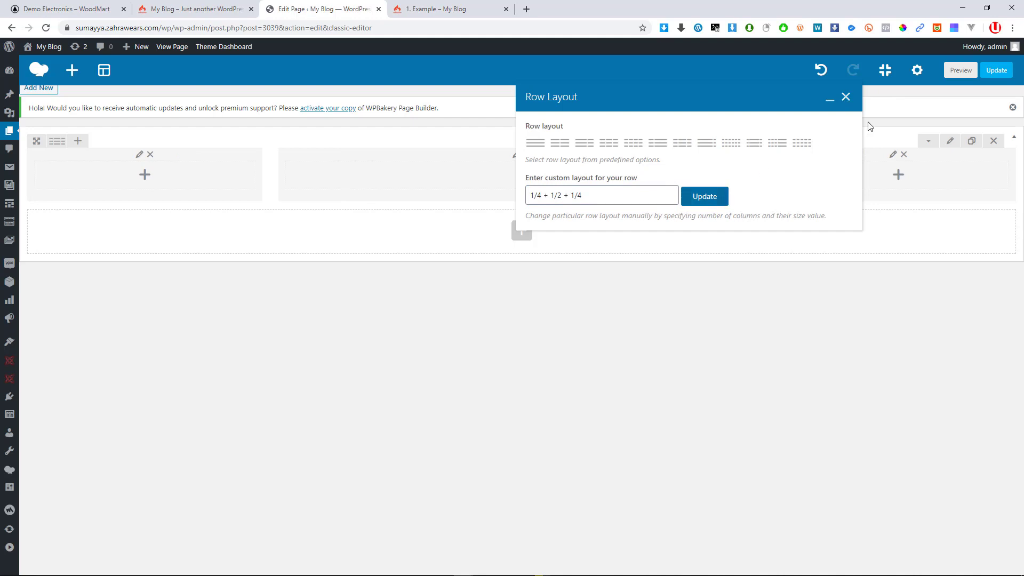
pyautogui.click(846, 98)
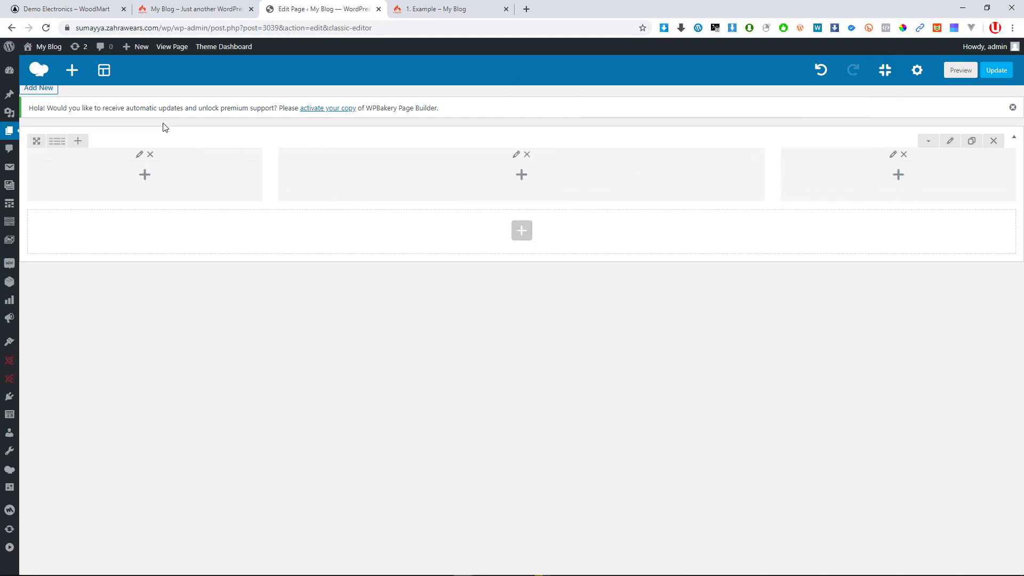
pyautogui.moveTo(53, 144)
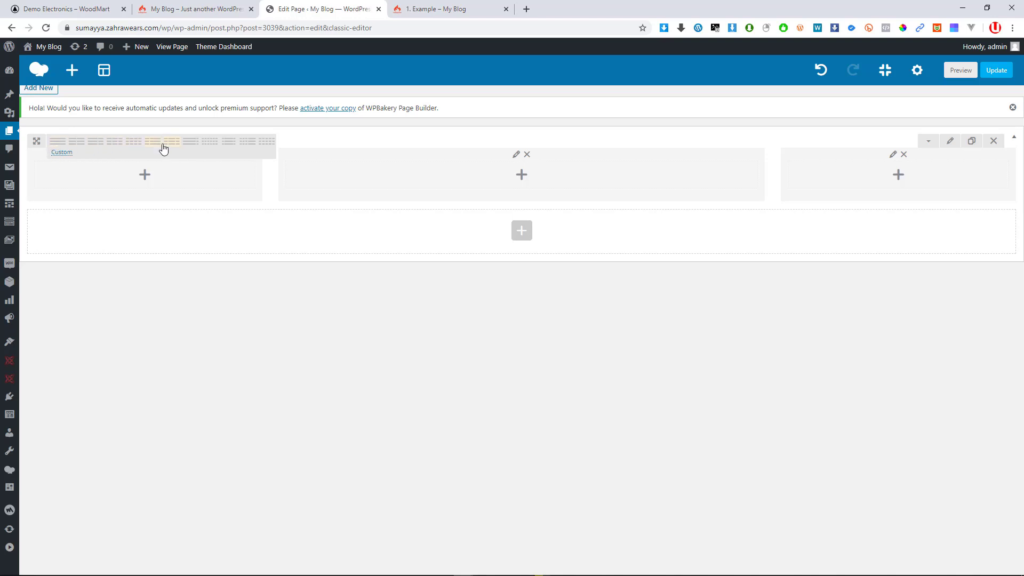
pyautogui.click(114, 142)
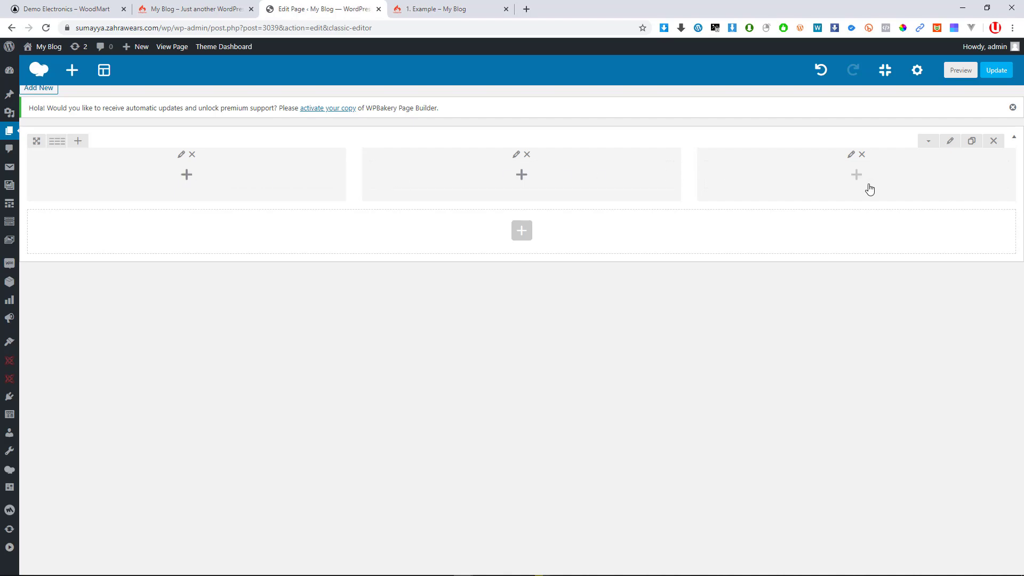
# Add a Text Block element to the row's left column
pyautogui.click(186, 176)
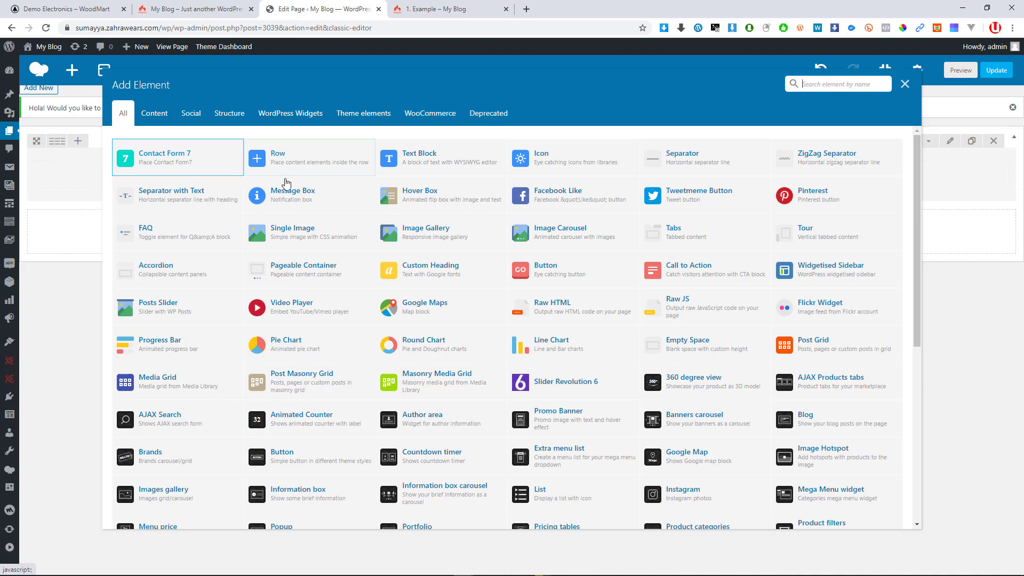
pyautogui.scroll(-2, 496, 323)
pyautogui.scroll(-6, 496, 323)
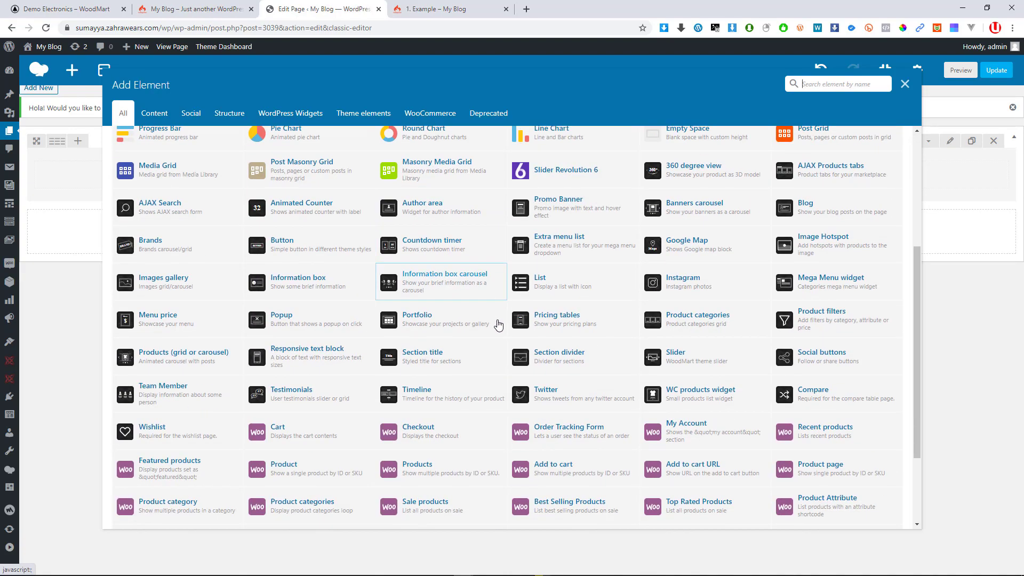
pyautogui.scroll(4, 497, 323)
pyautogui.scroll(4, 497, 322)
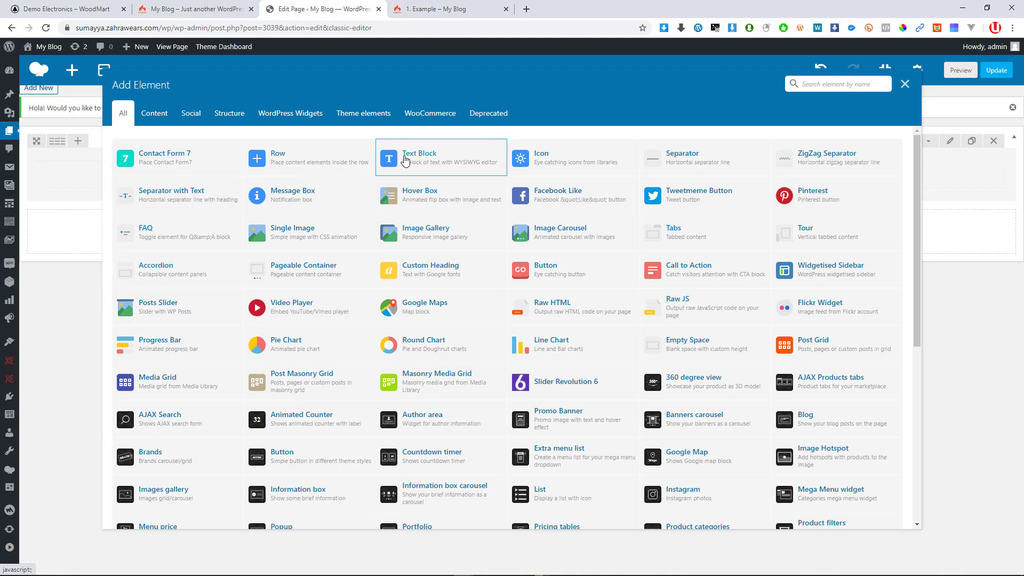
pyautogui.click(425, 162)
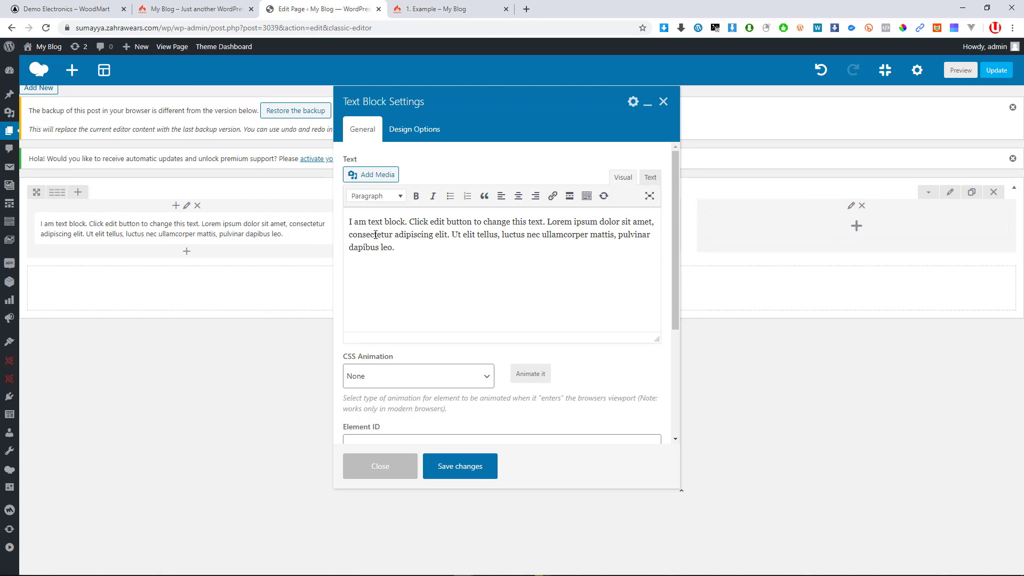
# Bold the words 'am text block' in the sample text and check its HTML source
pyautogui.click(350, 224)
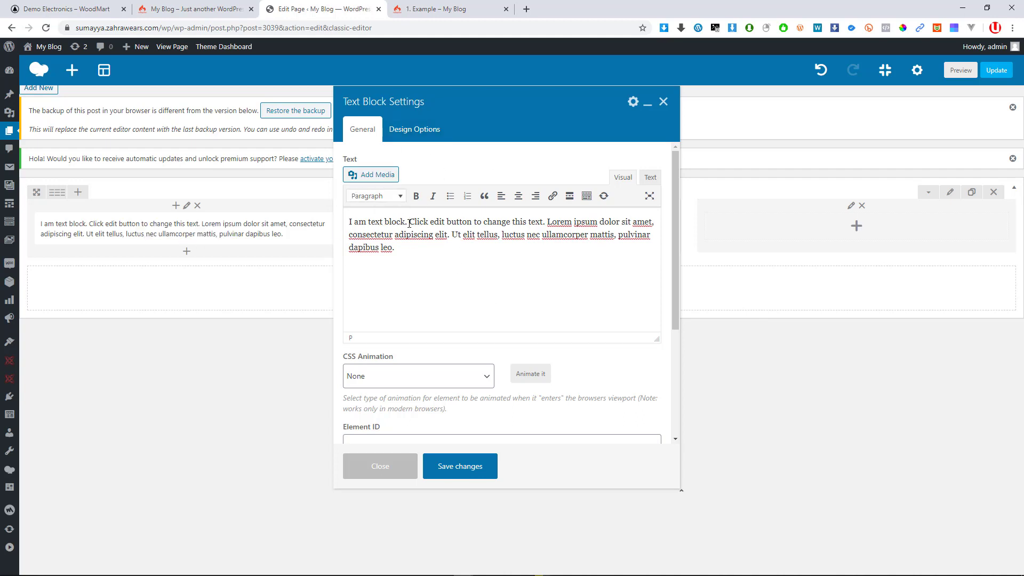
pyautogui.moveTo(406, 221); pyautogui.dragTo(355, 222)
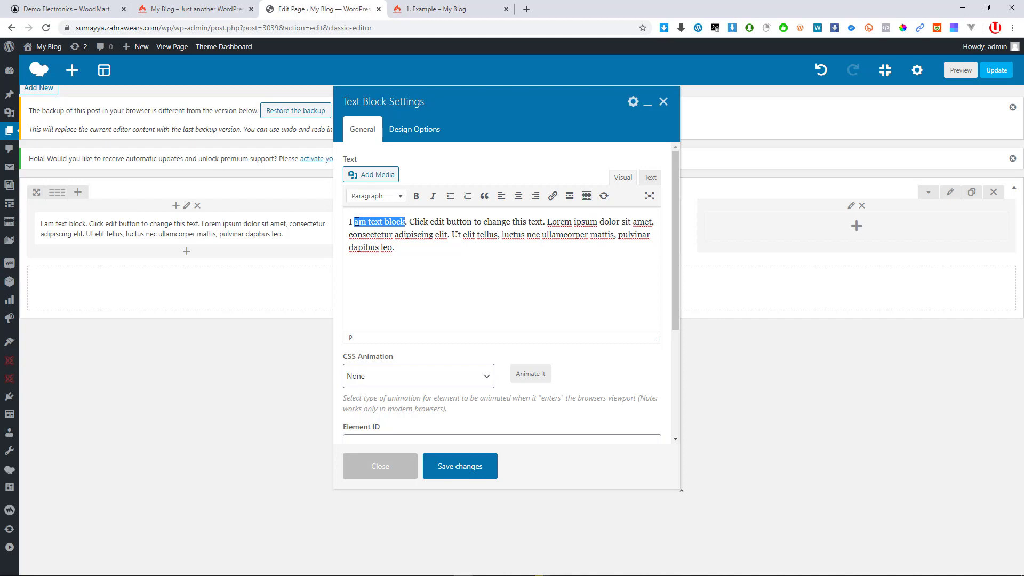
pyautogui.click(416, 195)
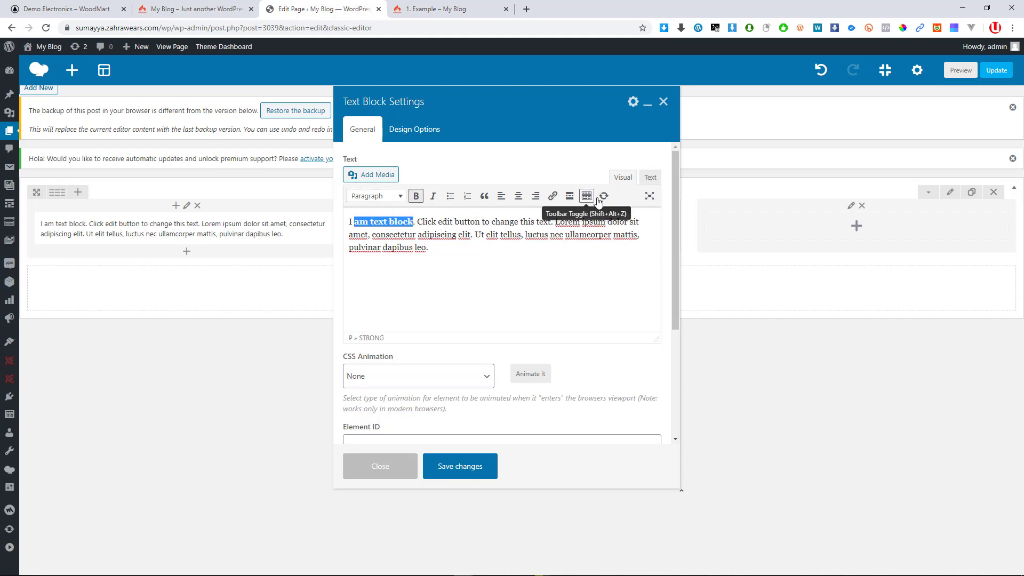
pyautogui.moveTo(471, 233); pyautogui.dragTo(446, 235)
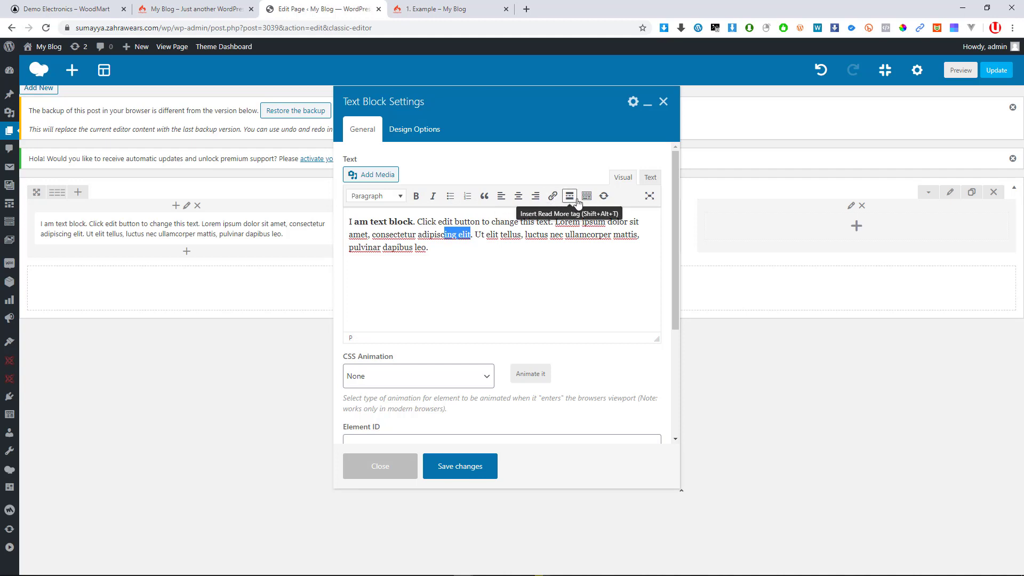
pyautogui.click(502, 234)
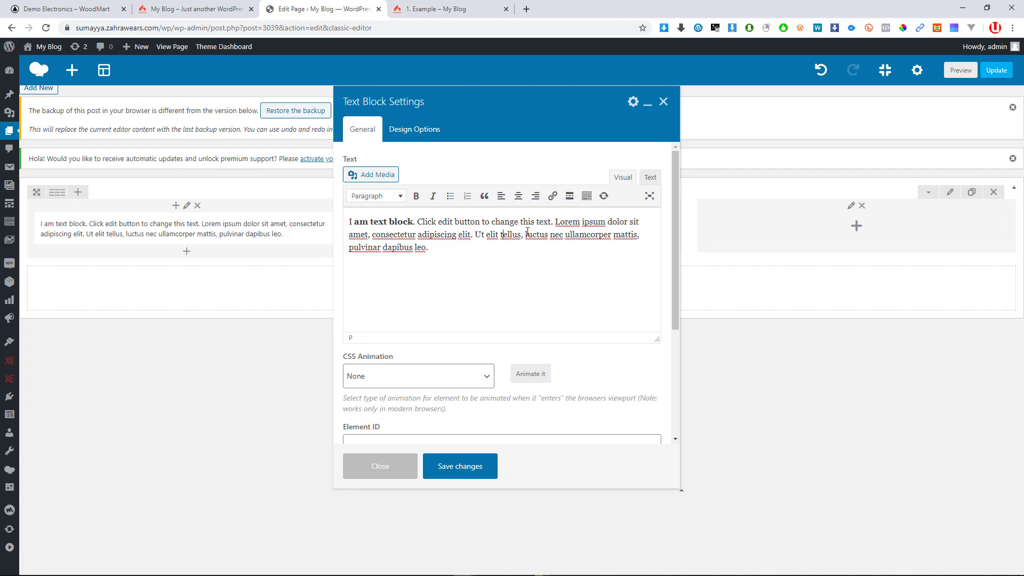
pyautogui.moveTo(527, 233); pyautogui.dragTo(460, 233)
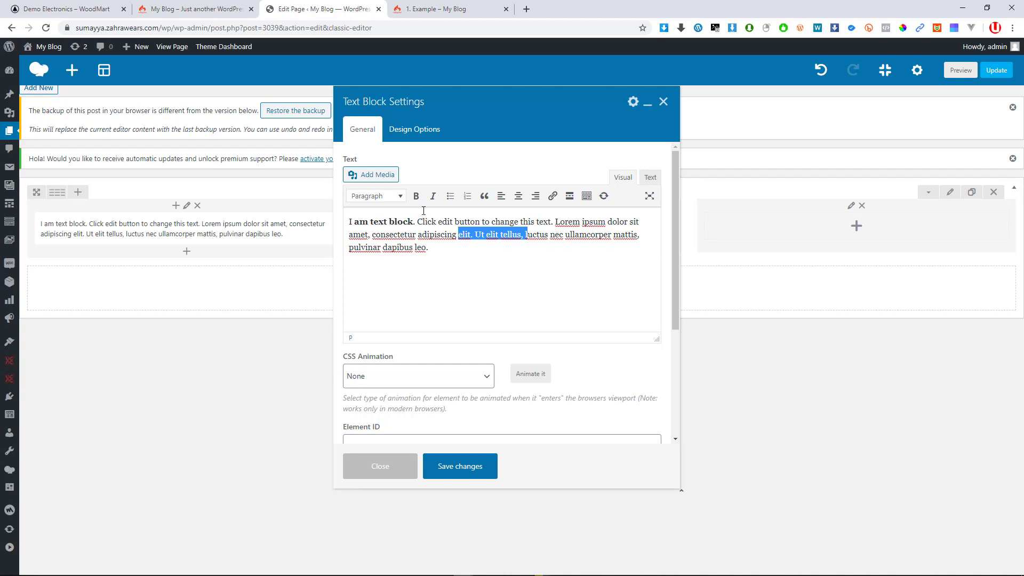
pyautogui.click(648, 179)
pyautogui.click(535, 242)
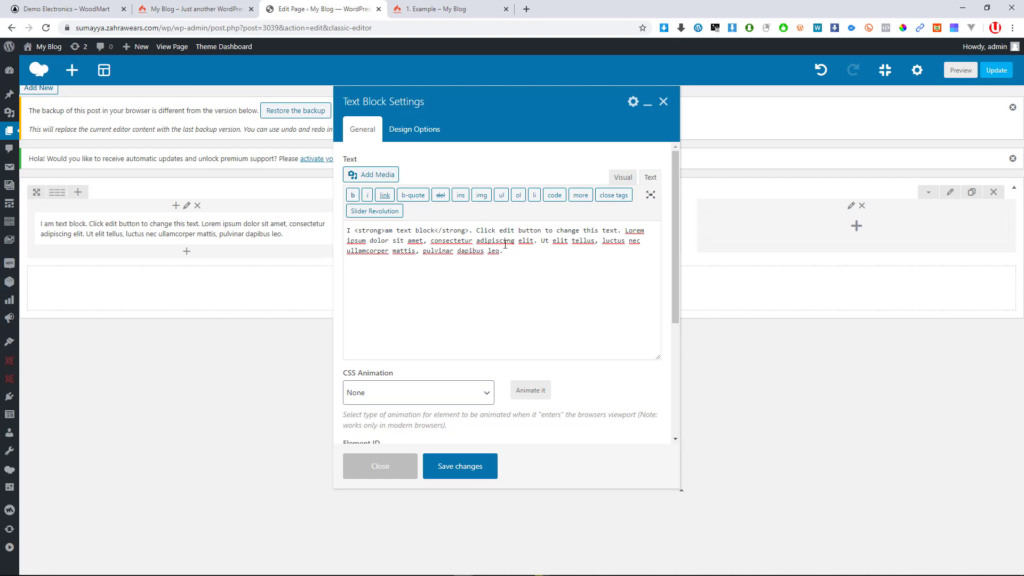
pyautogui.click(622, 178)
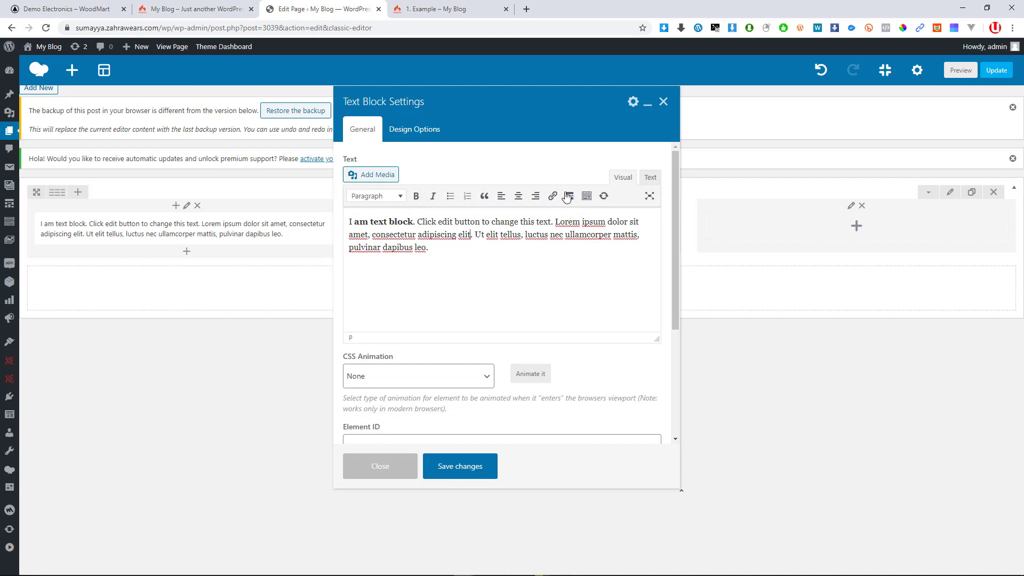
# Link the words 'elit tellus' to the Dashboard page
pyautogui.moveTo(522, 236); pyautogui.dragTo(494, 235)
pyautogui.click(553, 195)
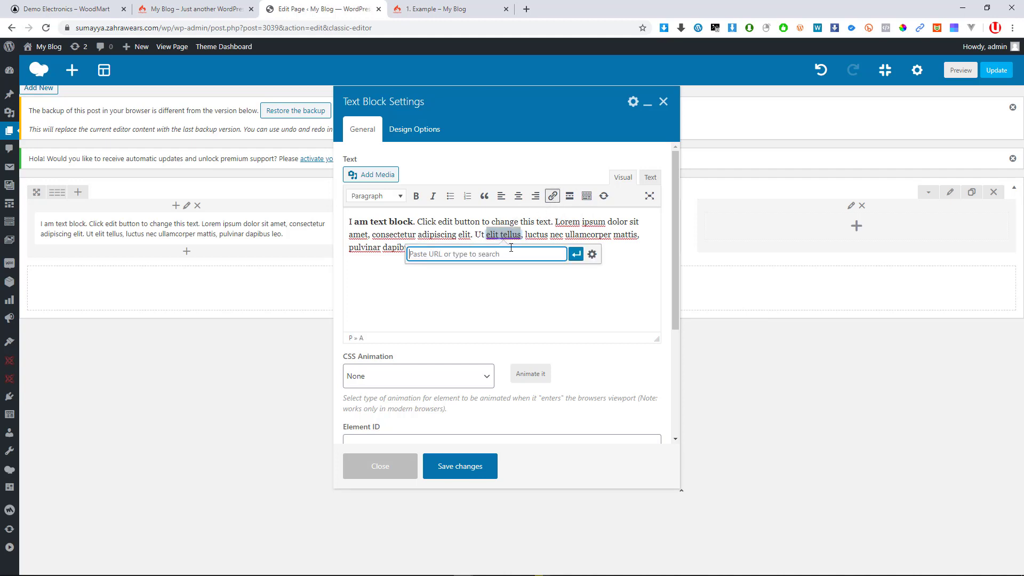
pyautogui.click(592, 254)
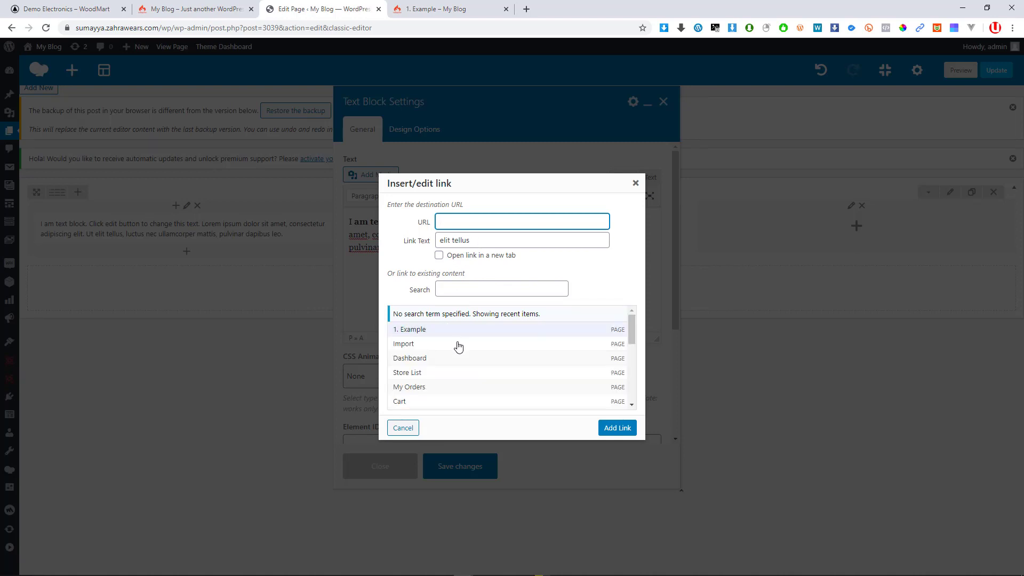
pyautogui.click(456, 358)
pyautogui.click(617, 428)
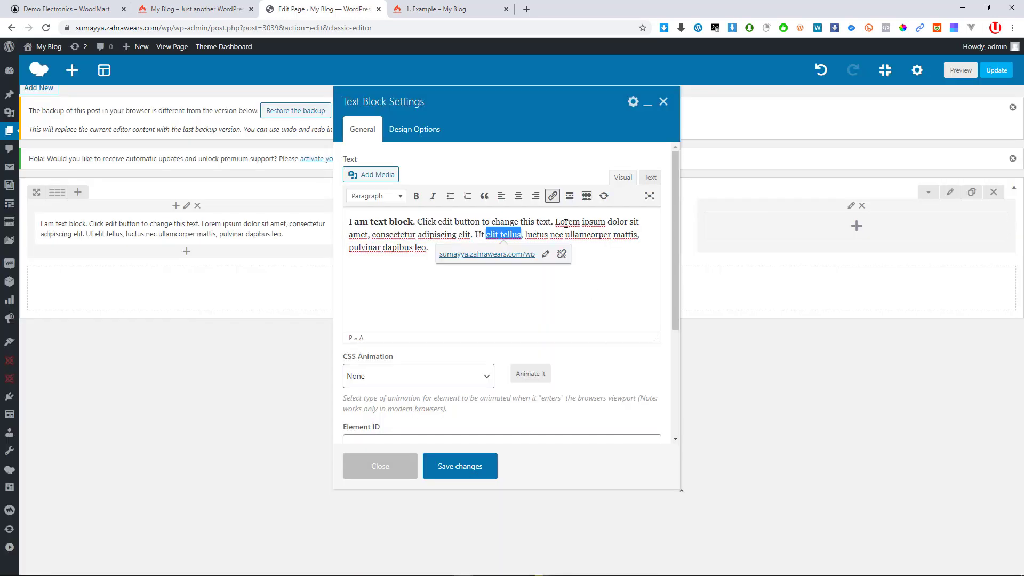
pyautogui.click(421, 234)
pyautogui.scroll(-2, 416, 330)
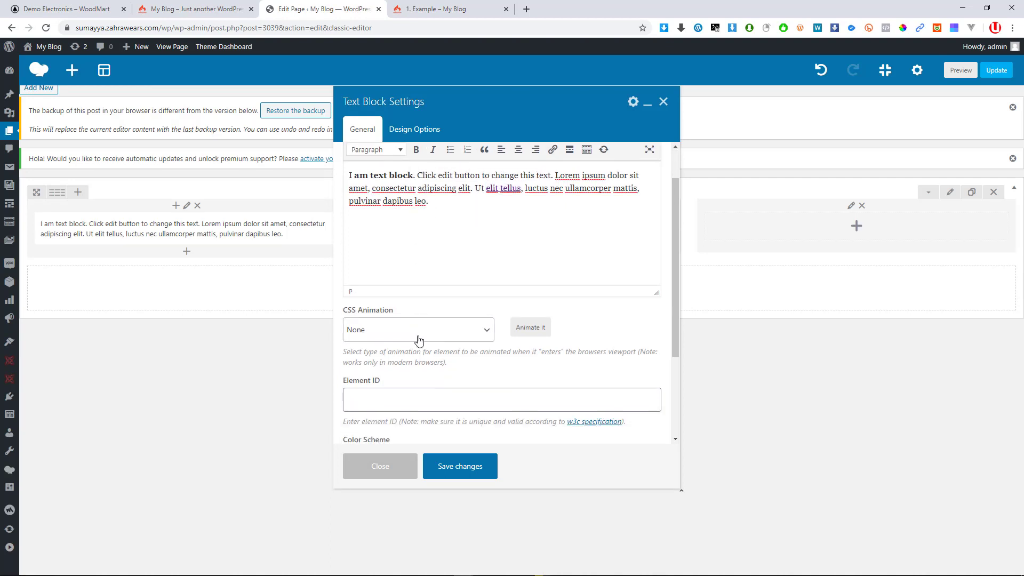
# Set the text block's CSS animation to bounceInLeft
pyautogui.click(414, 270)
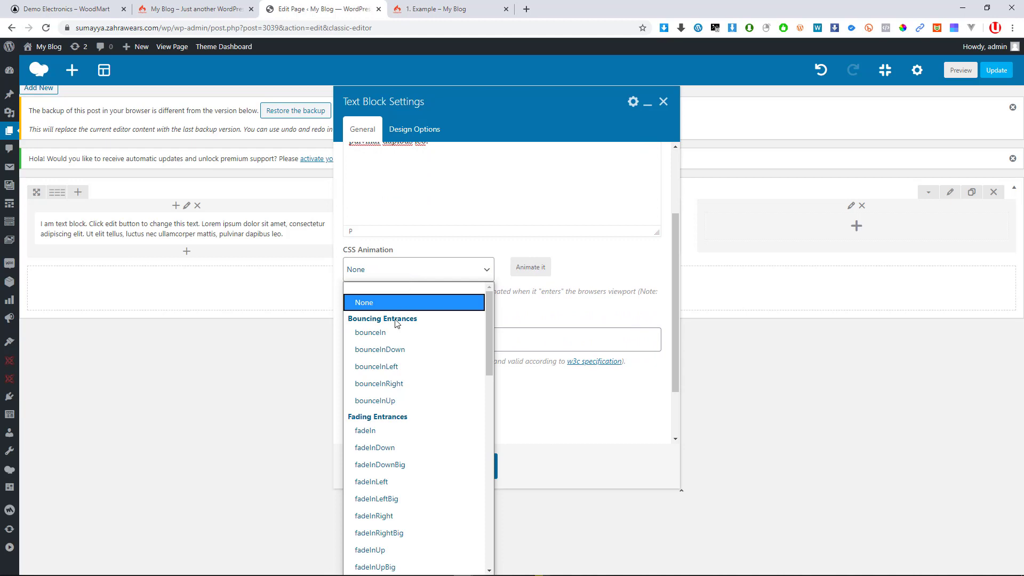
pyautogui.click(410, 249)
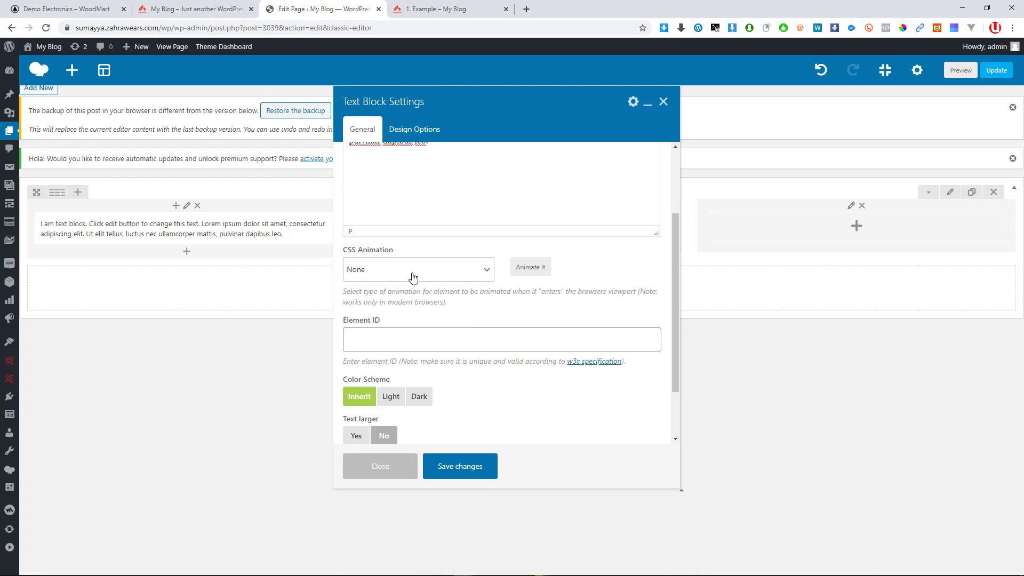
pyautogui.click(412, 276)
pyautogui.press('Down')
pyautogui.press('Return')
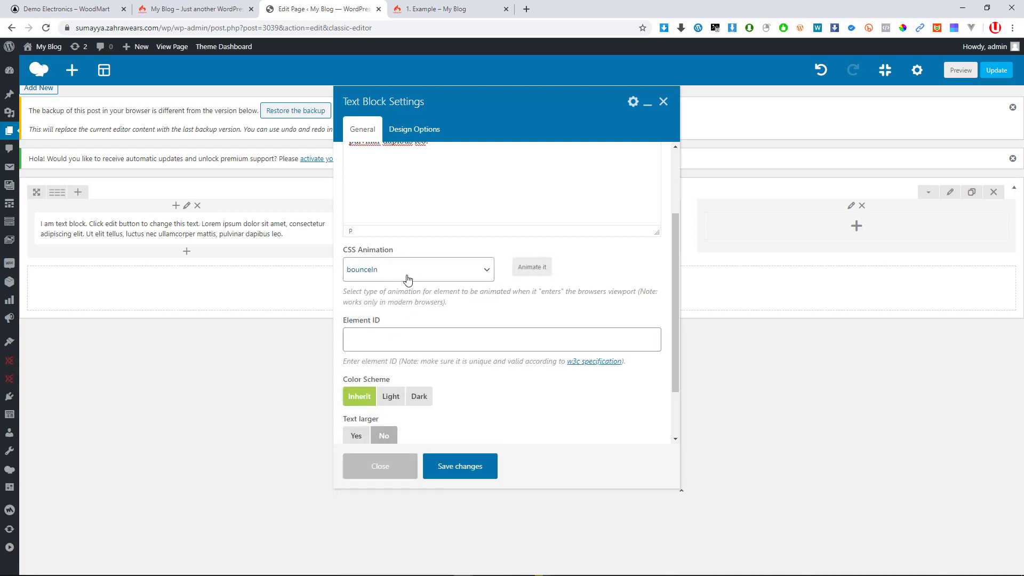
pyautogui.click(423, 276)
pyautogui.press('Down')
pyautogui.press('Down')
pyautogui.press('Return')
# Try the Light and Dark colour schemes, leaving the block's colour scheme at Inherit
pyautogui.scroll(-1, 396, 359)
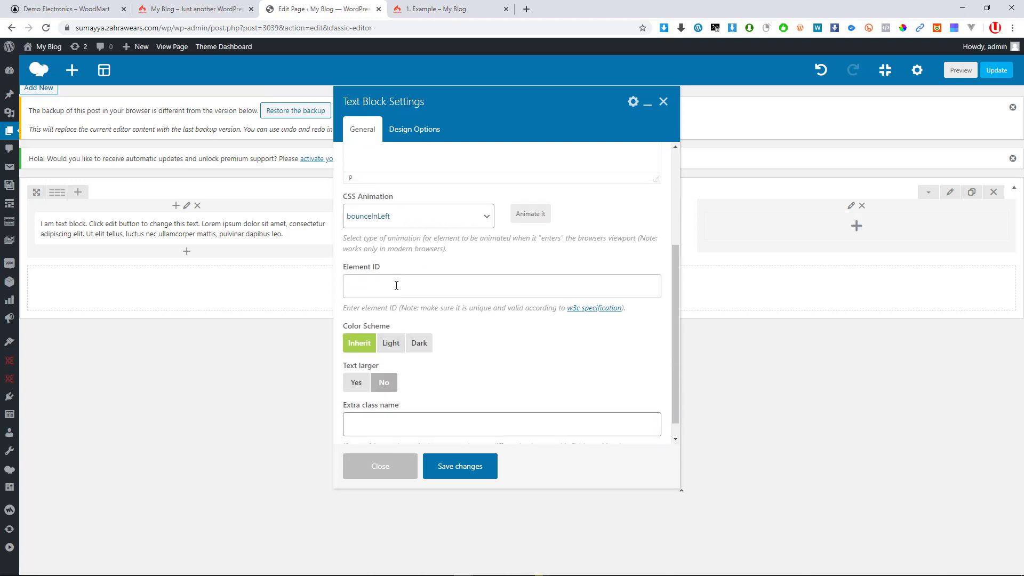
pyautogui.click(387, 286)
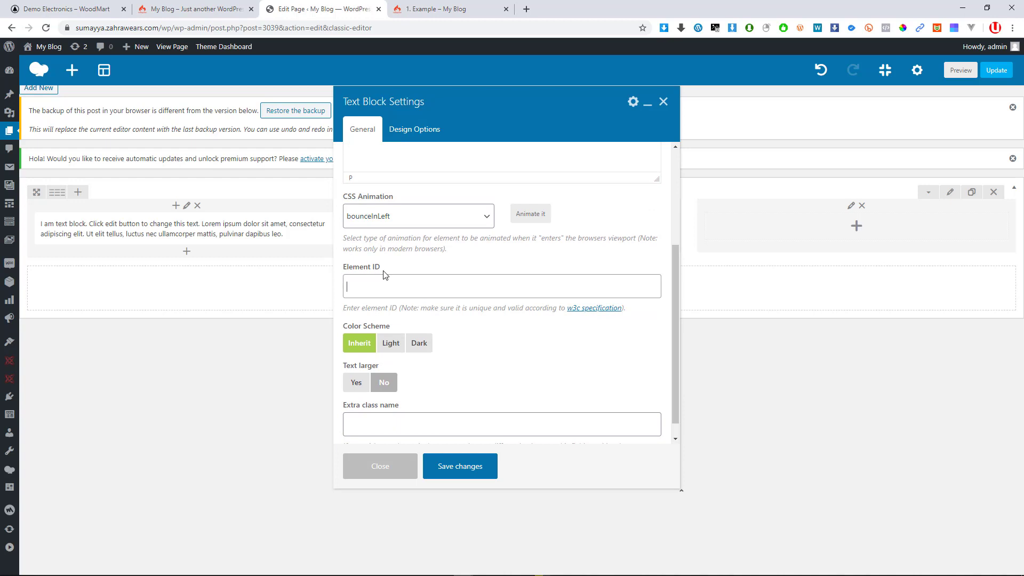
pyautogui.scroll(1, 392, 258)
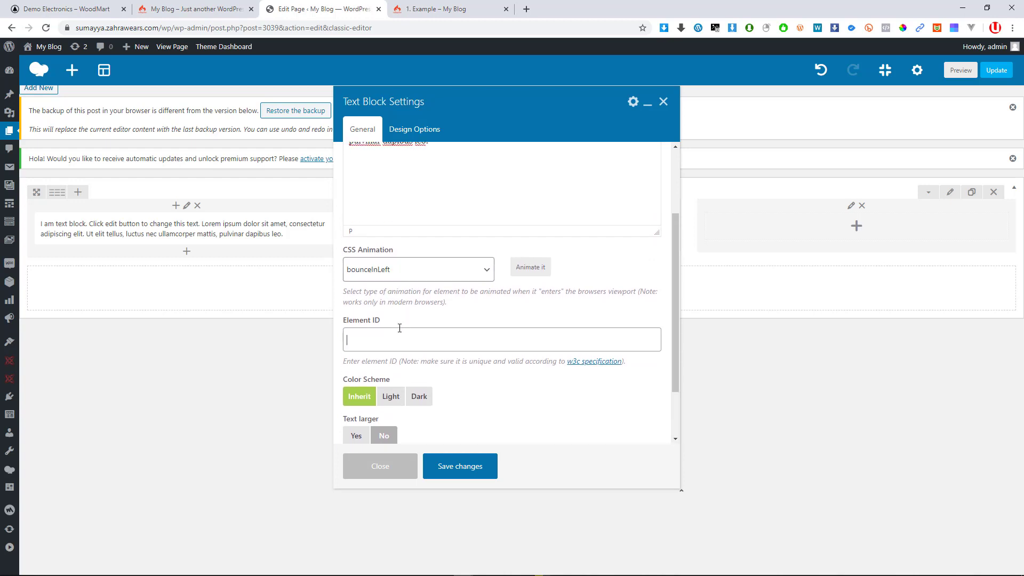
pyautogui.moveTo(193, 233)
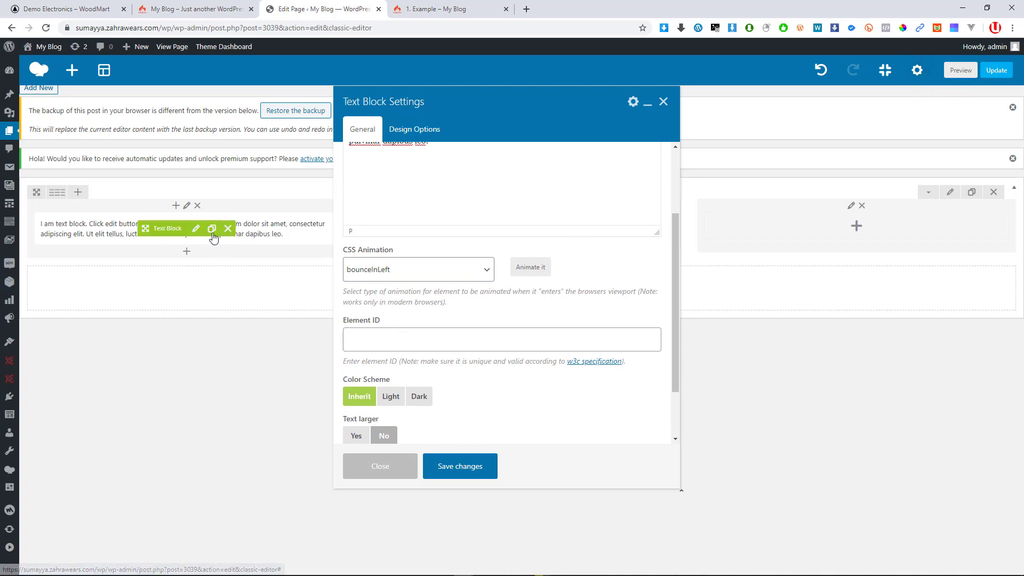
pyautogui.scroll(-1, 368, 315)
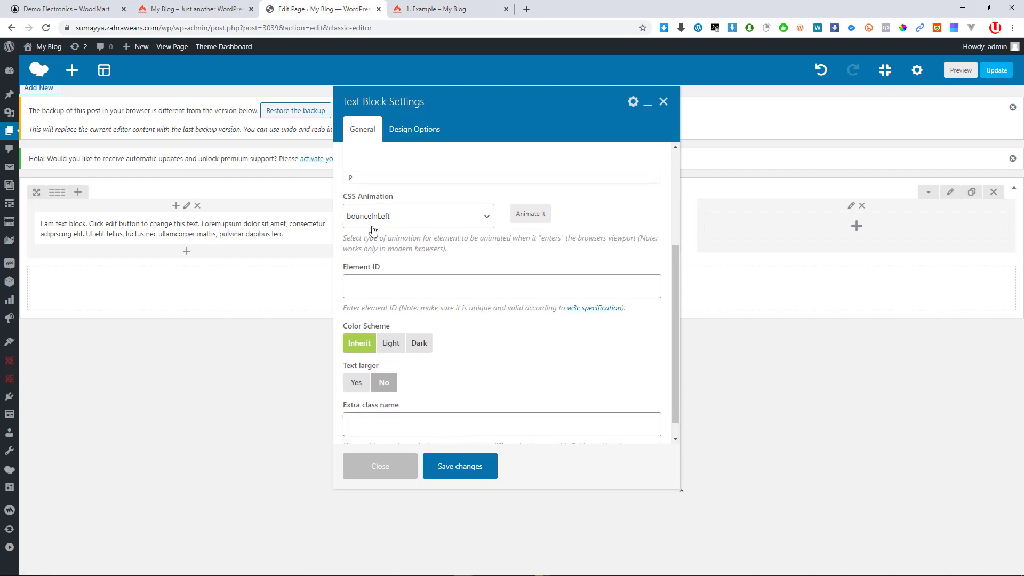
pyautogui.scroll(-1, 359, 384)
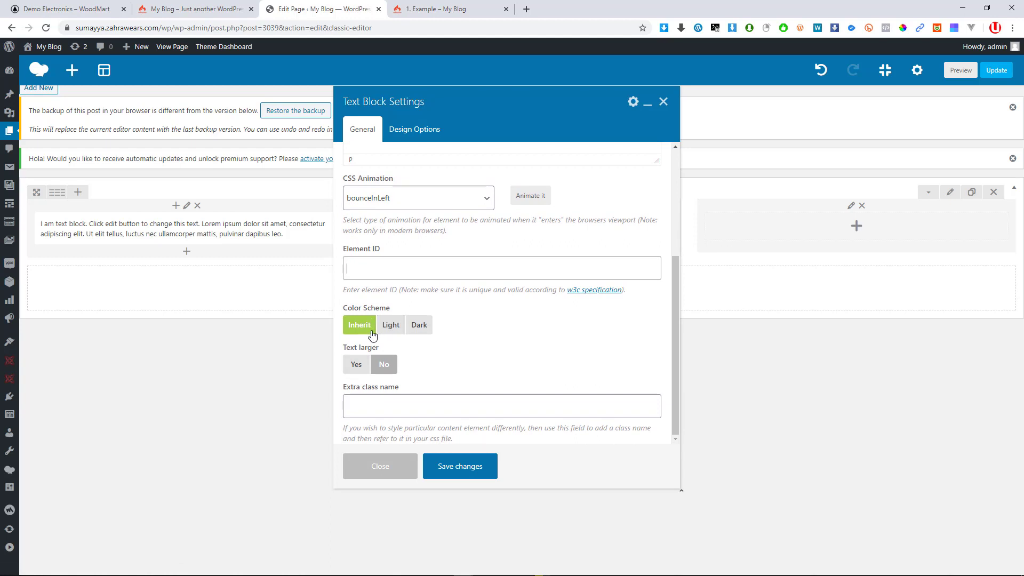
pyautogui.click(388, 333)
pyautogui.click(410, 335)
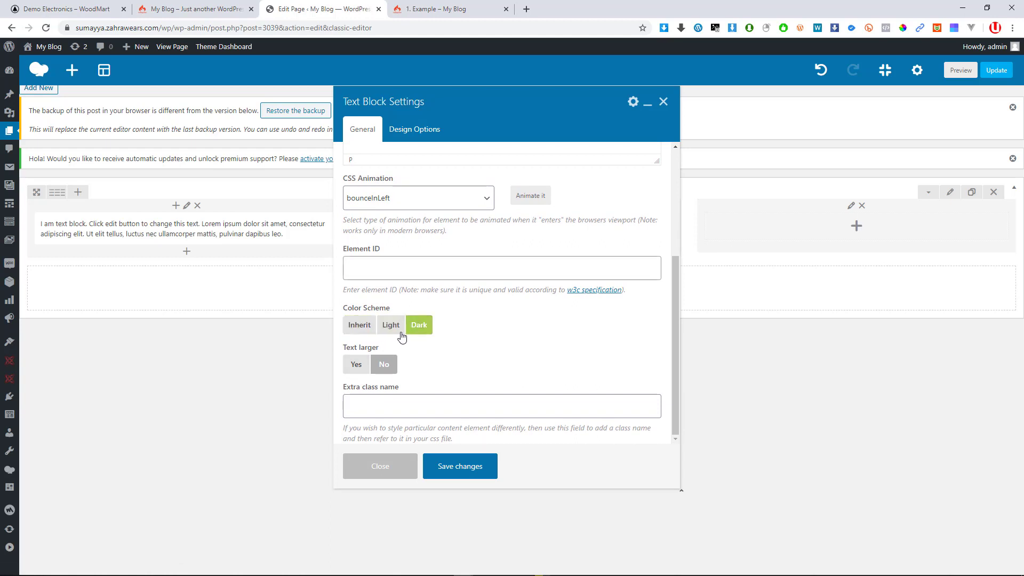
pyautogui.click(374, 328)
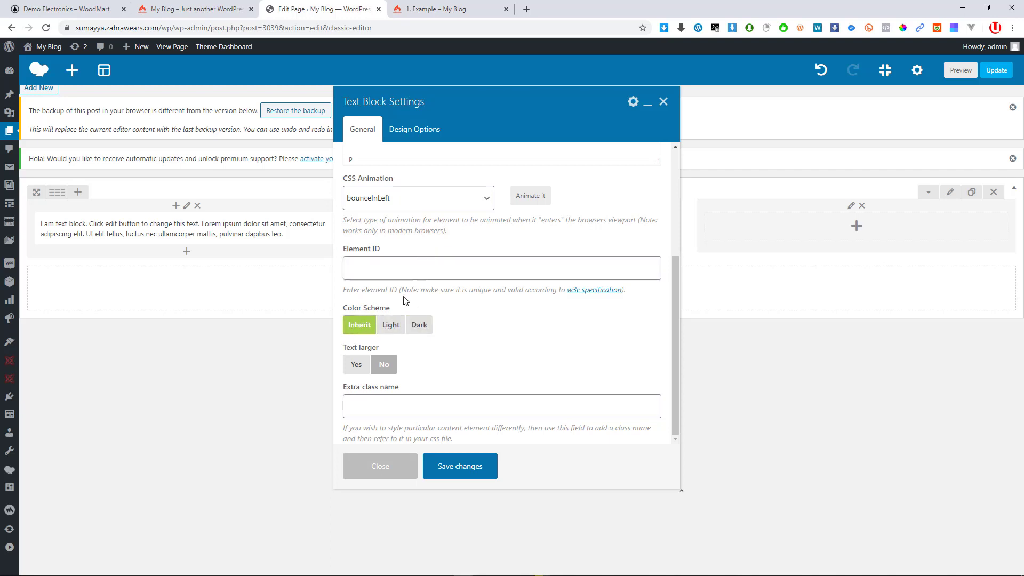
# Set Text larger back to No so the block's text stays normal size
pyautogui.click(355, 362)
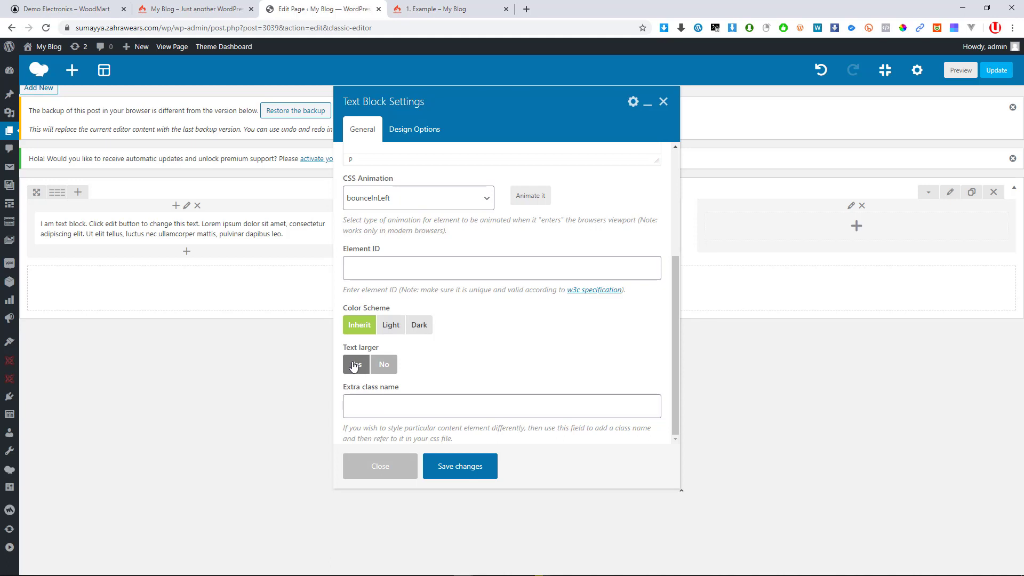
pyautogui.click(384, 364)
pyautogui.scroll(2, 425, 293)
pyautogui.scroll(-2, 425, 293)
pyautogui.scroll(3, 435, 267)
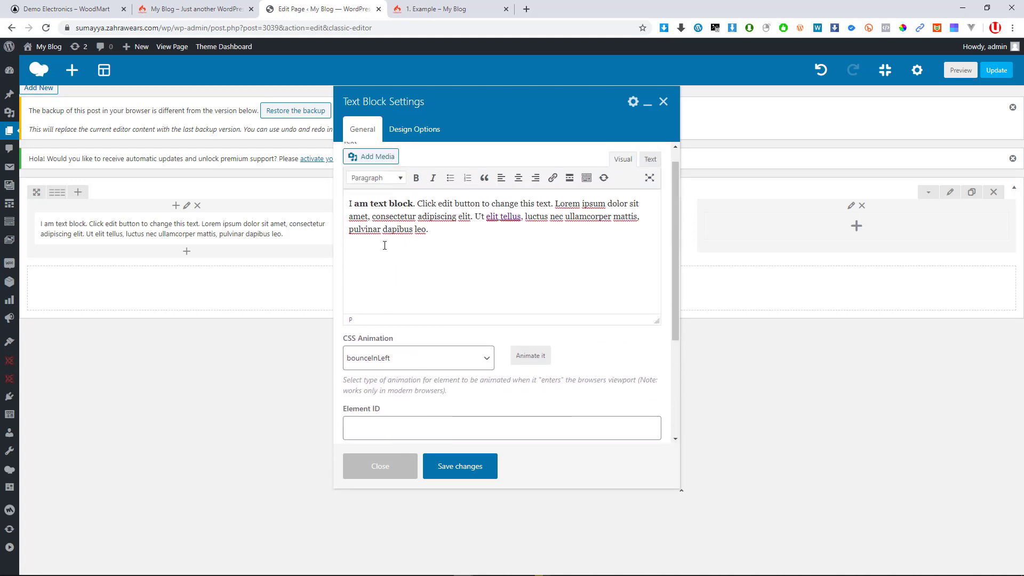
# Review the Design Options tab, then save the text block's settings
pyautogui.moveTo(441, 119); pyautogui.dragTo(616, 178)
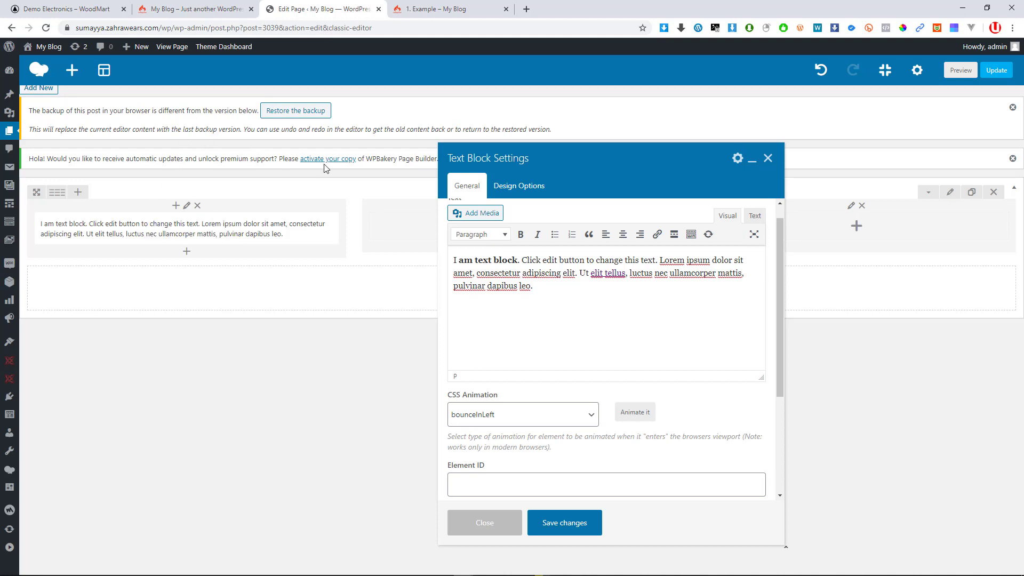
pyautogui.click(512, 191)
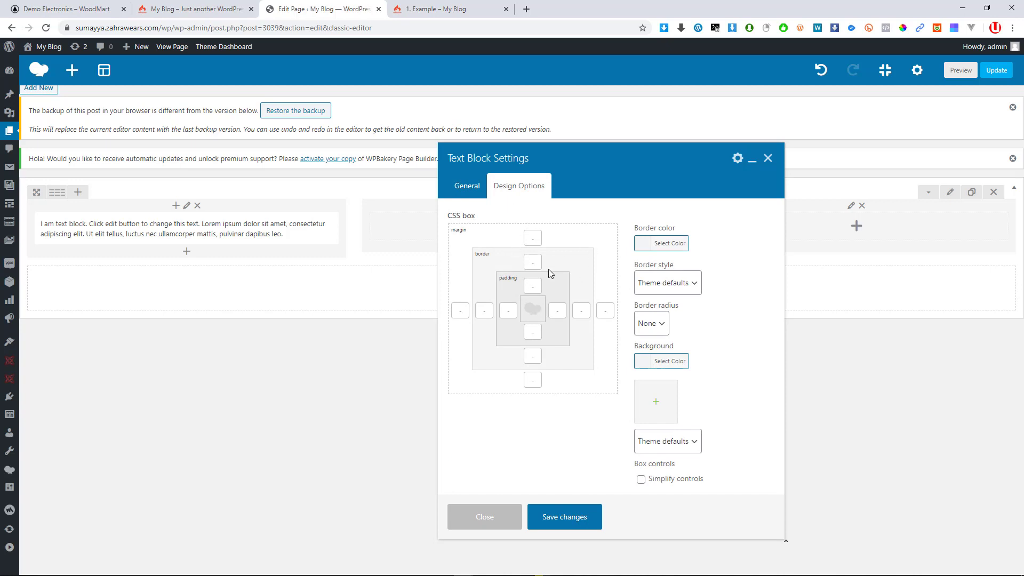
pyautogui.click(469, 191)
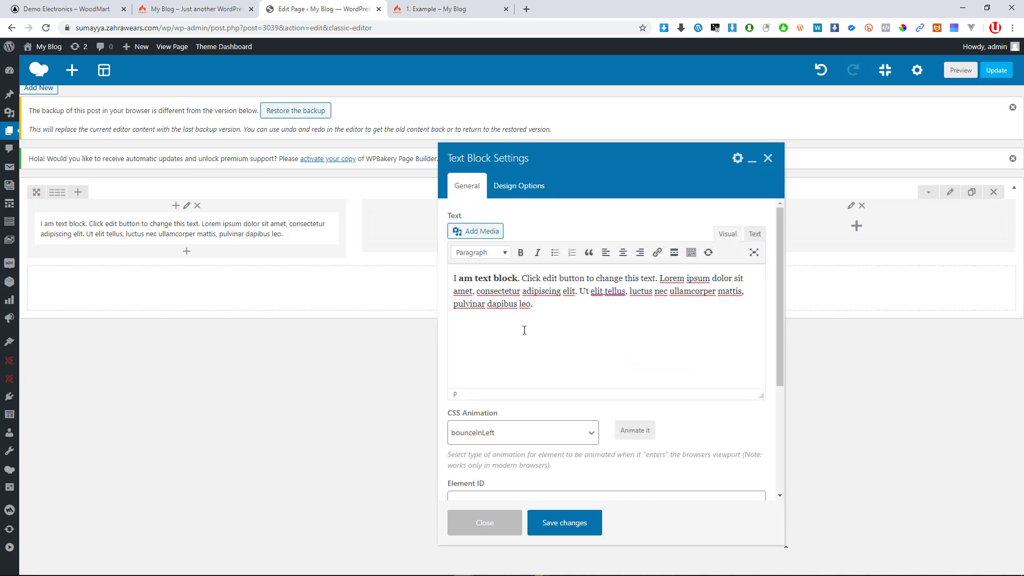
pyautogui.click(566, 527)
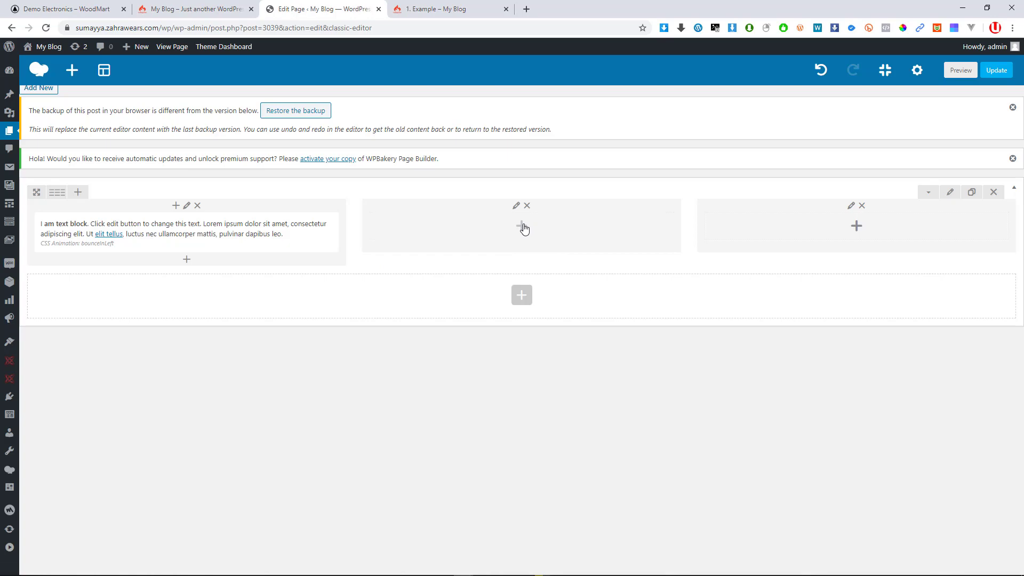
# Insert and delete a trial inner row in the middle column twice, leaving it empty
pyautogui.click(522, 226)
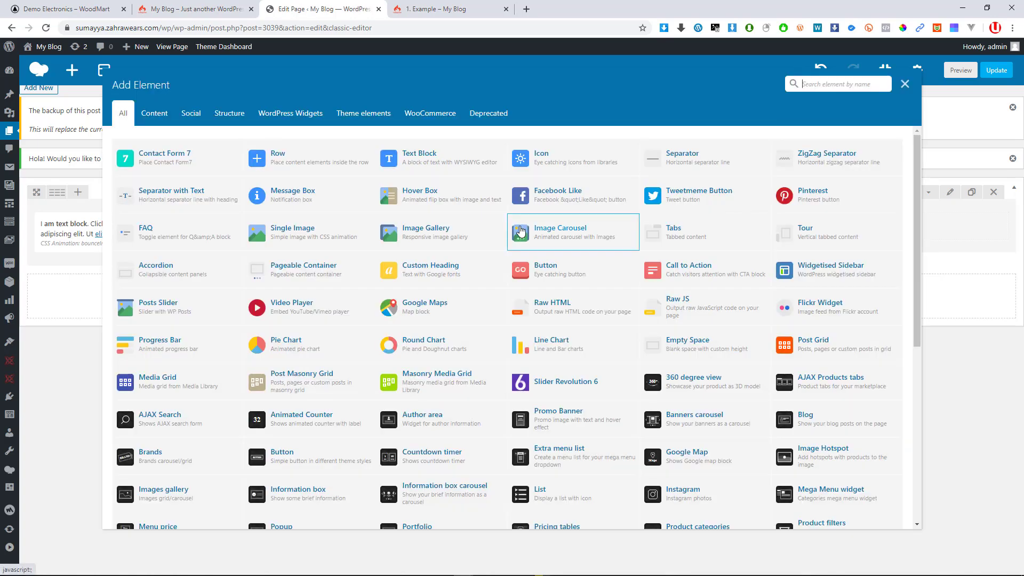
pyautogui.click(277, 158)
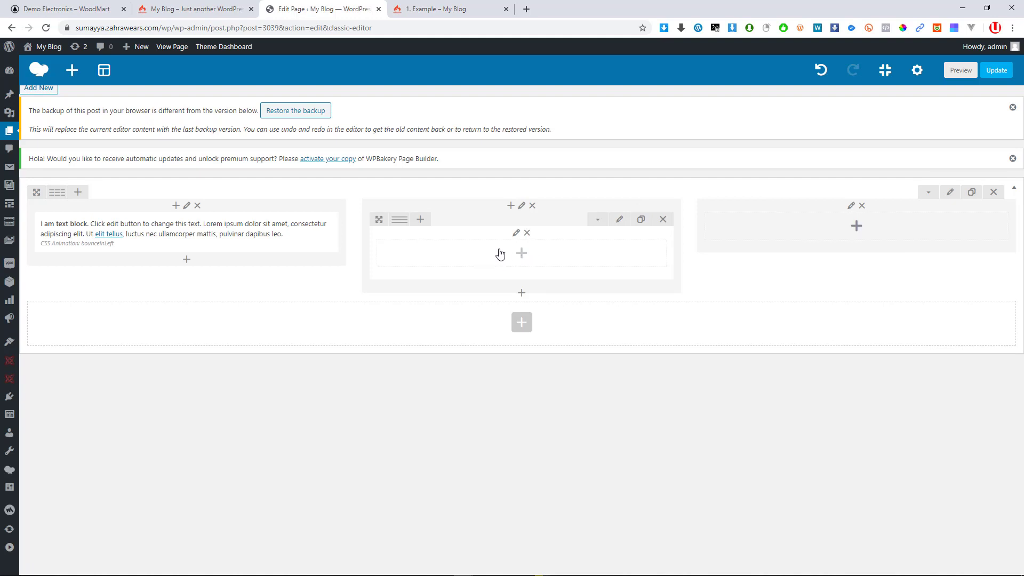
pyautogui.click(527, 233)
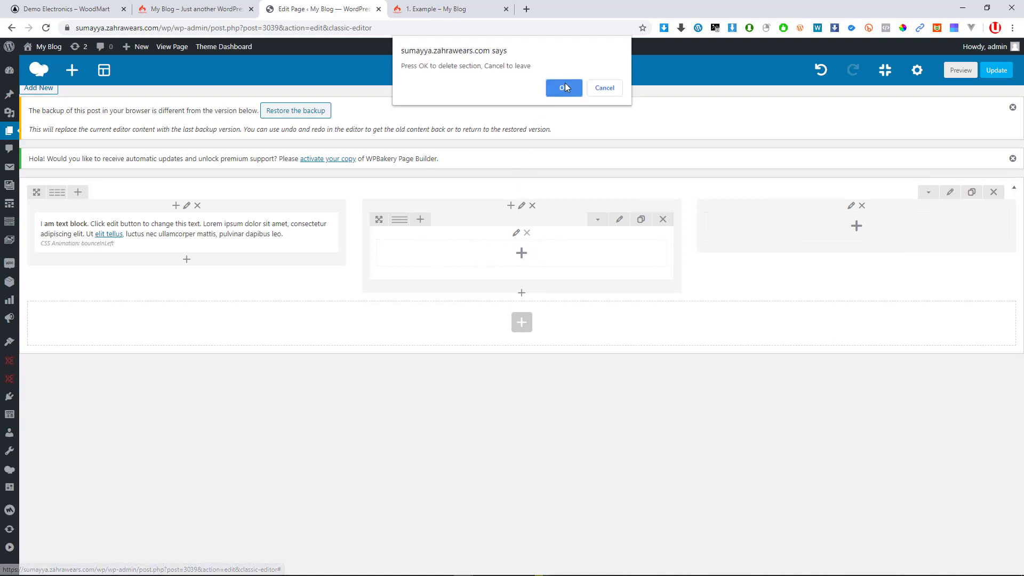
pyautogui.click(563, 83)
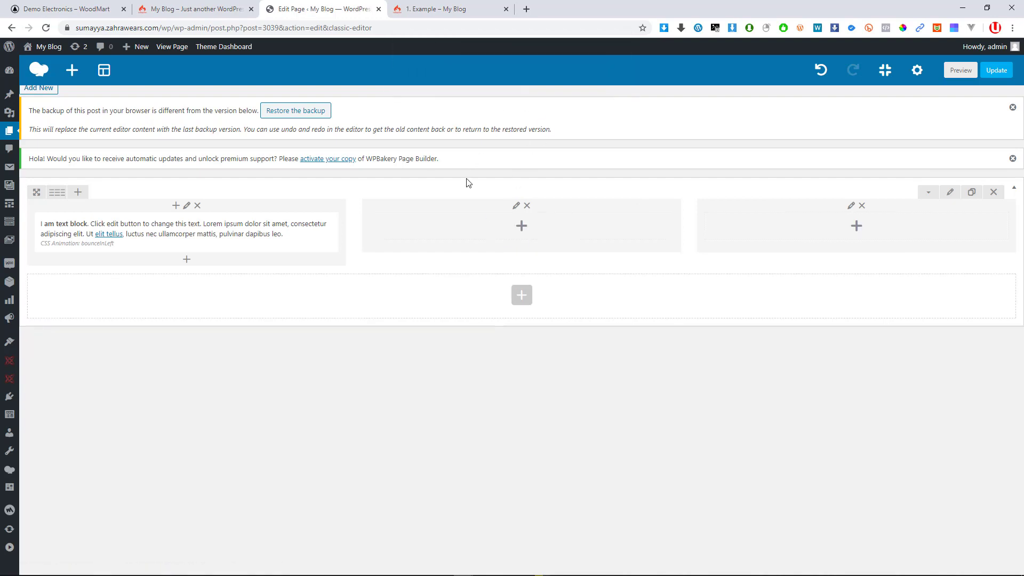
pyautogui.click(520, 233)
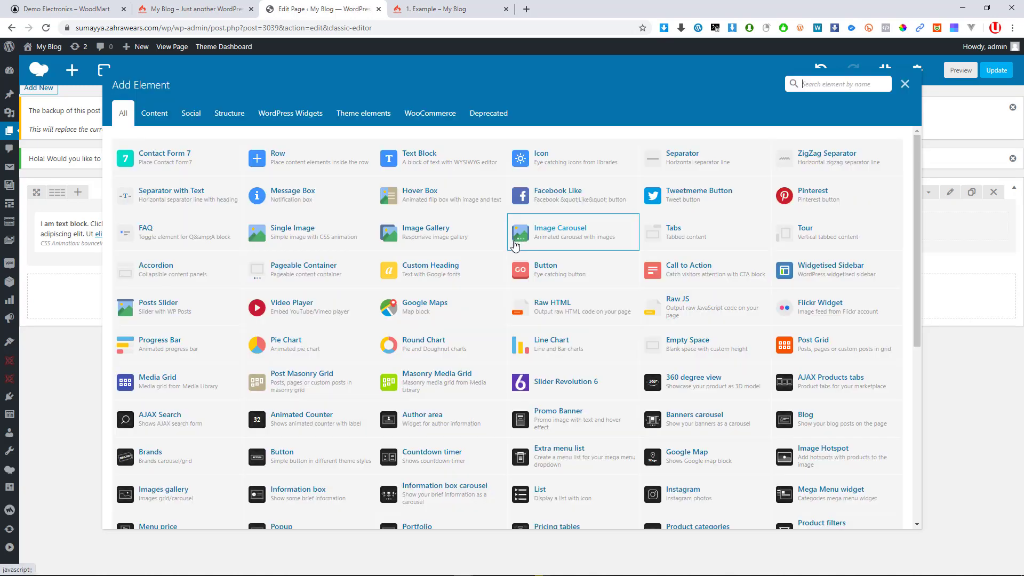
pyautogui.click(290, 163)
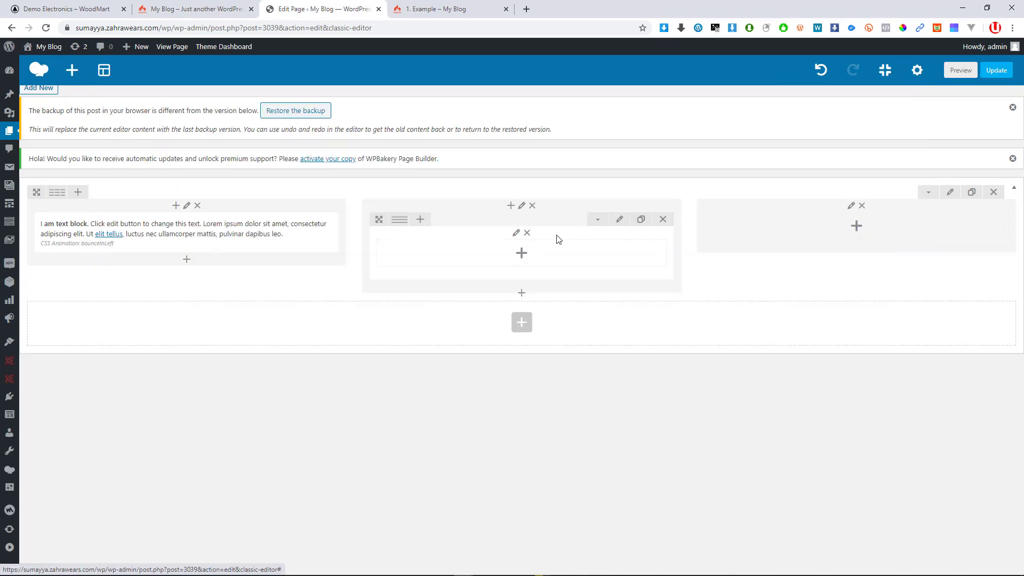
pyautogui.click(527, 235)
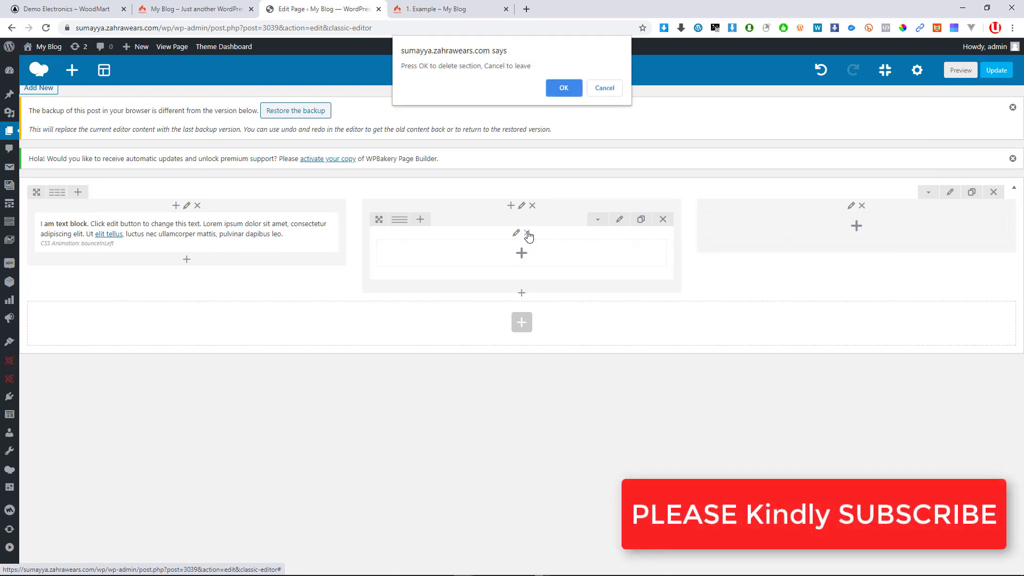
pyautogui.click(565, 86)
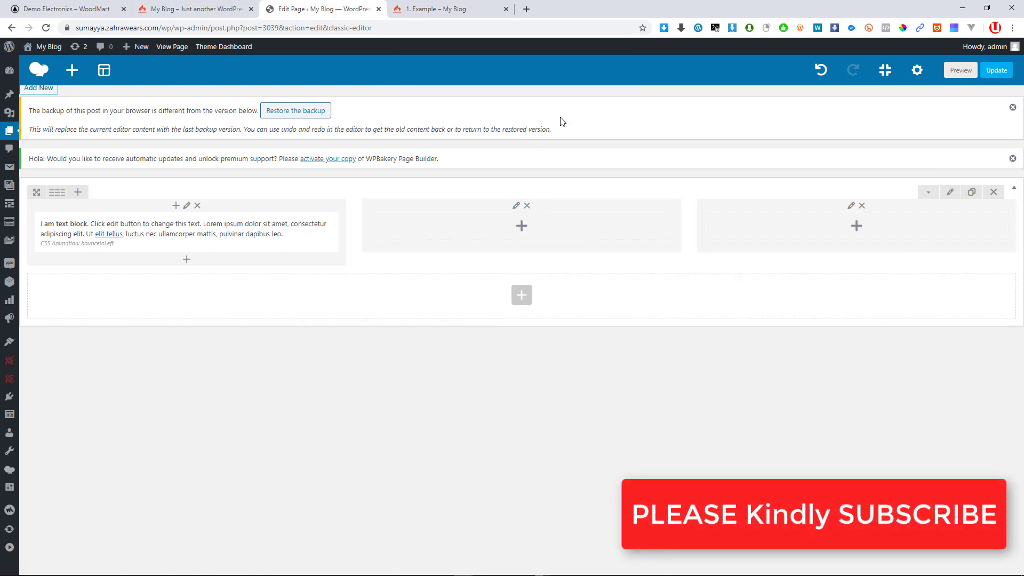
pyautogui.click(522, 226)
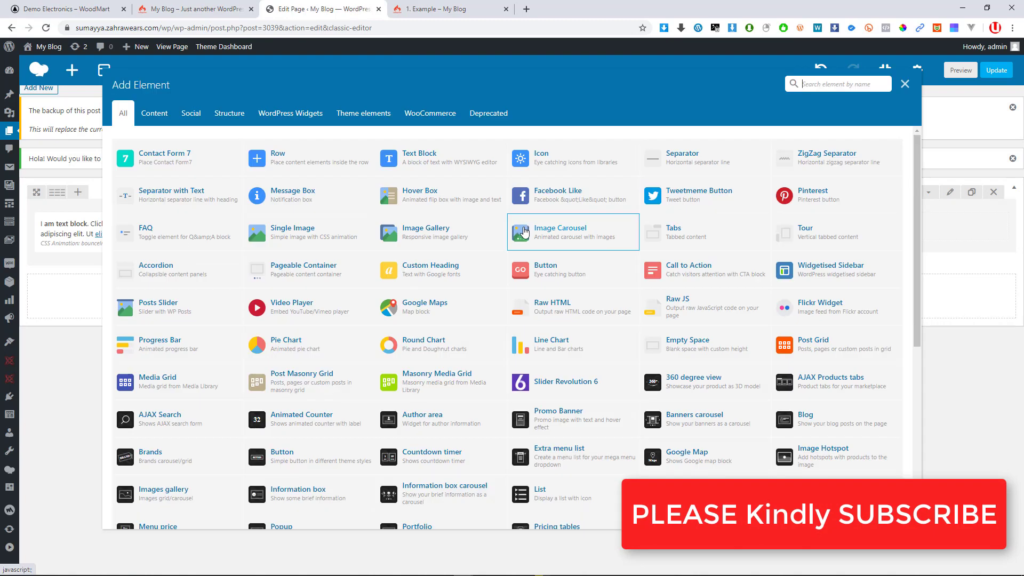
# Add a middle-column text block with the sentences from 'Click' to 'ullamcorper' in bold
pyautogui.click(421, 158)
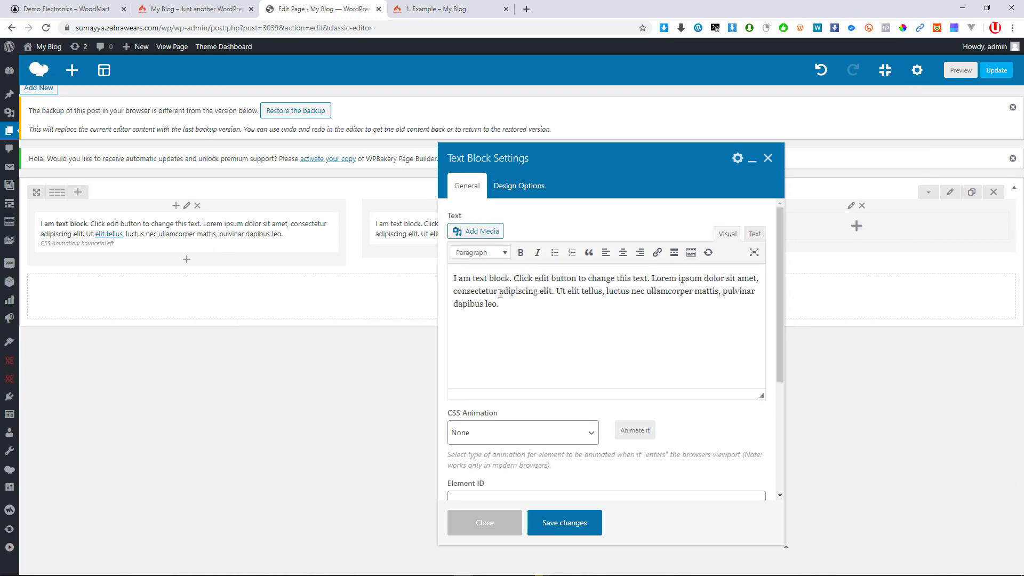
pyautogui.click(500, 291)
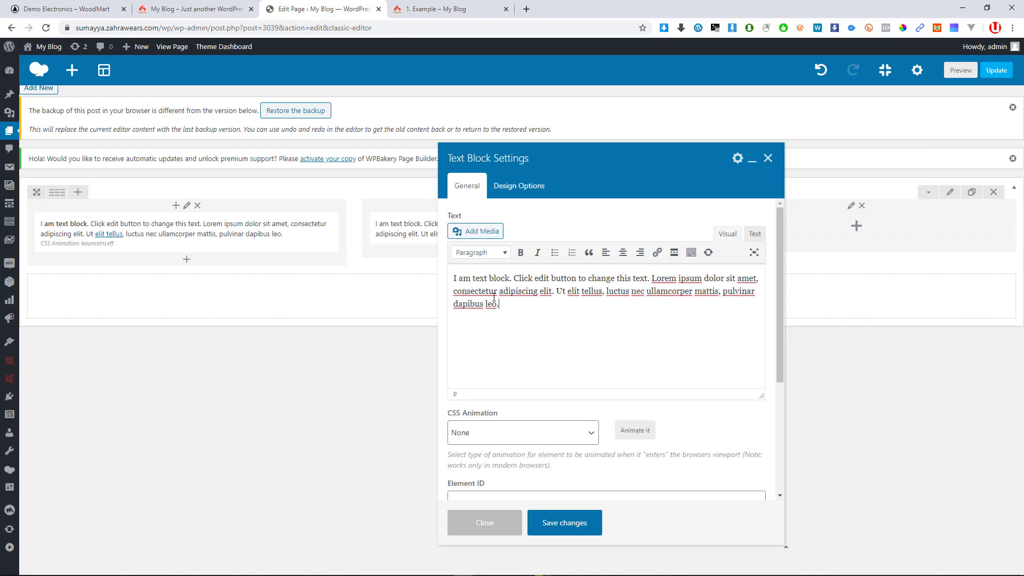
pyautogui.hotkey('ctrl', 'a')
pyautogui.moveTo(691, 291); pyautogui.dragTo(512, 278)
pyautogui.hotkey('ctrl', 'b')
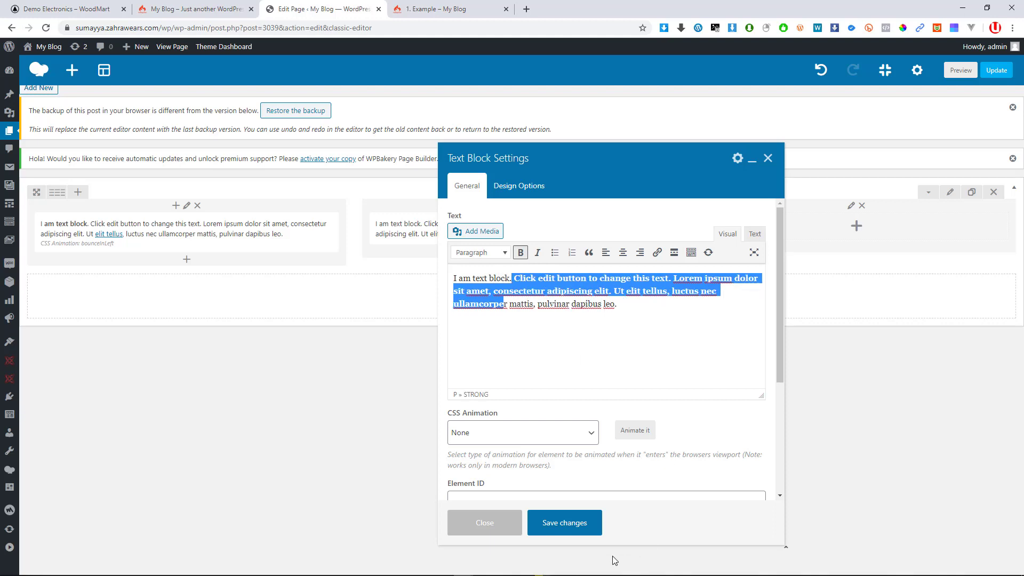
pyautogui.click(578, 523)
pyautogui.moveTo(516, 234)
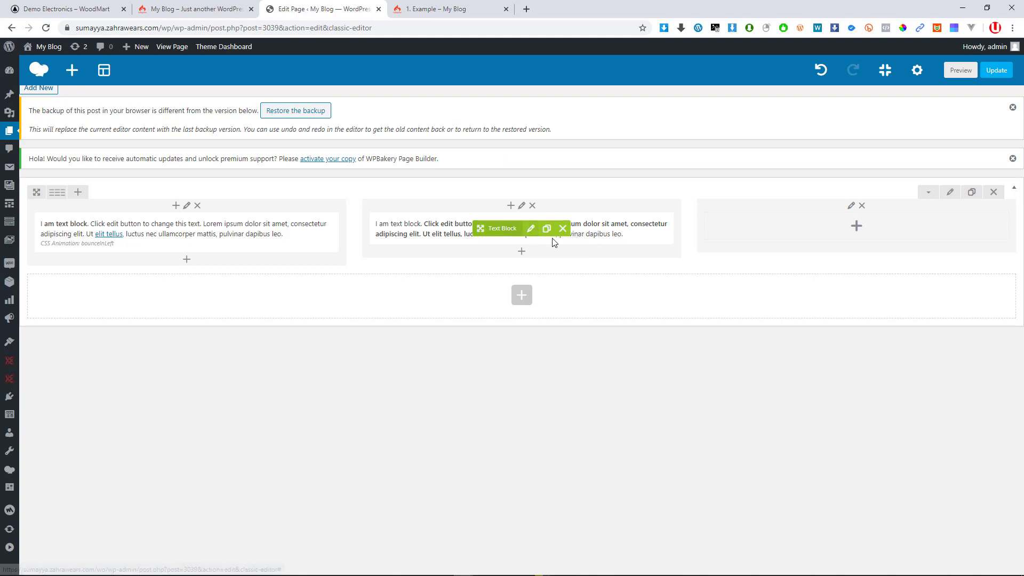
pyautogui.click(856, 227)
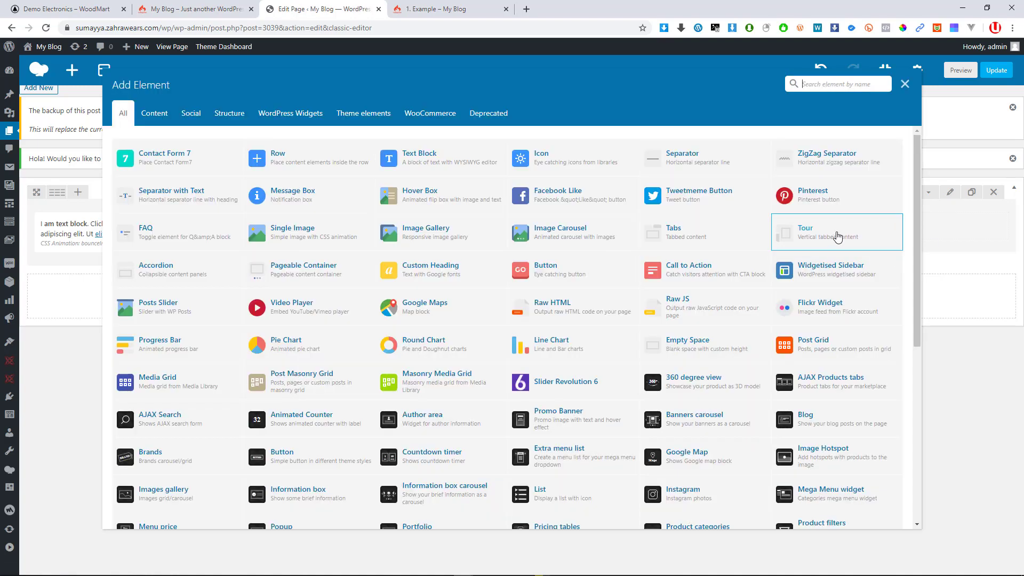
# Add a third-column text block with the sample paragraph pasted to three copies and a middle stretch bolded
pyautogui.click(411, 166)
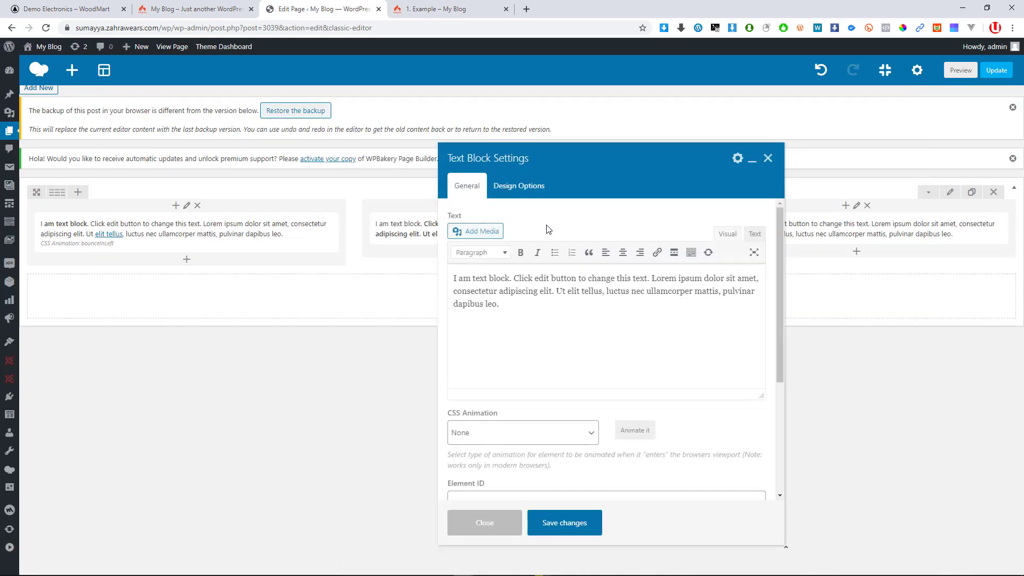
pyautogui.moveTo(610, 281); pyautogui.dragTo(488, 273)
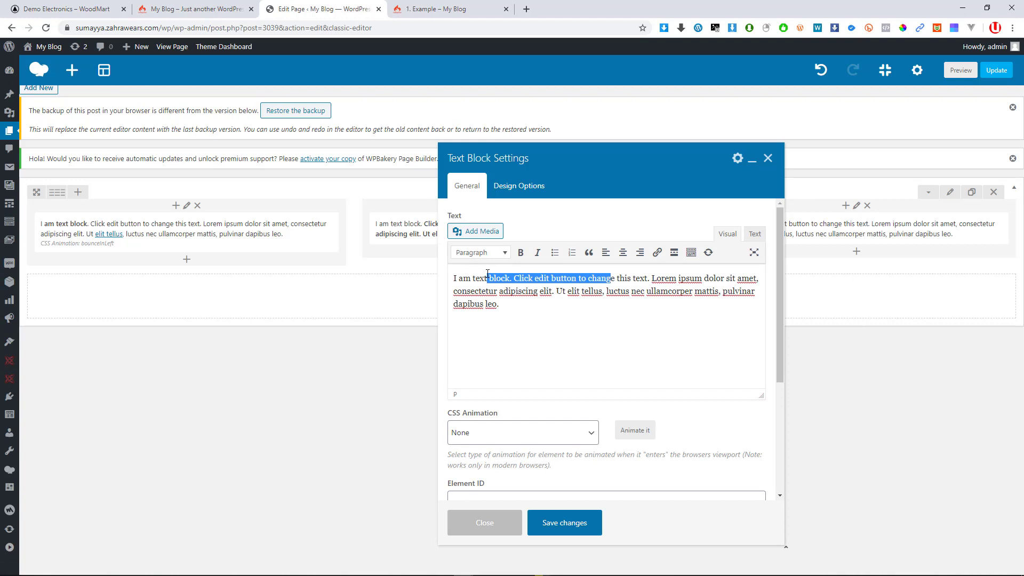
pyautogui.click(605, 324)
pyautogui.hotkey('ctrl', 'a')
pyautogui.click(568, 342)
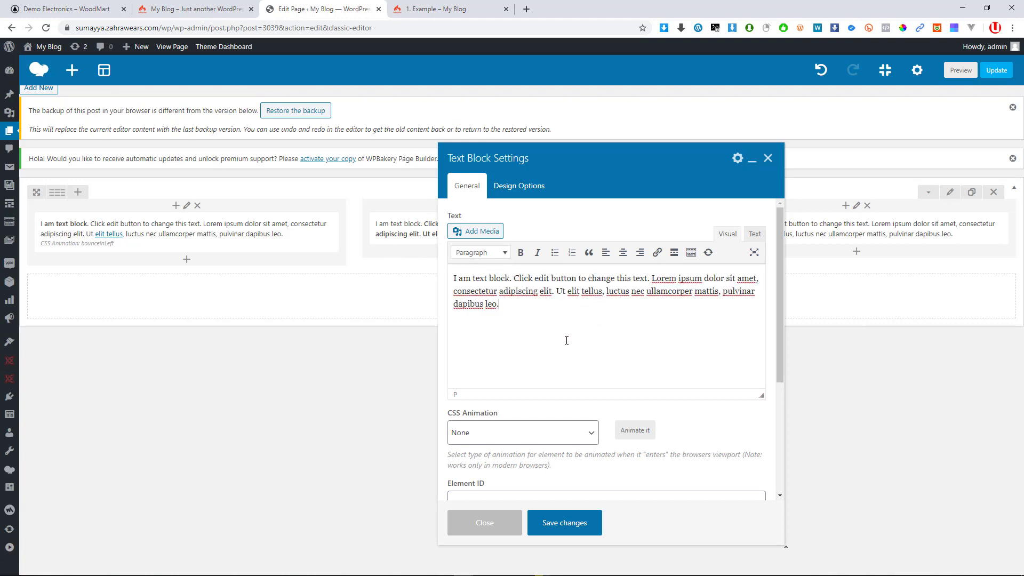
pyautogui.hotkey('ctrl', 'v')
pyautogui.hotkey('ctrl', 'v')
pyautogui.moveTo(664, 315); pyautogui.dragTo(545, 291)
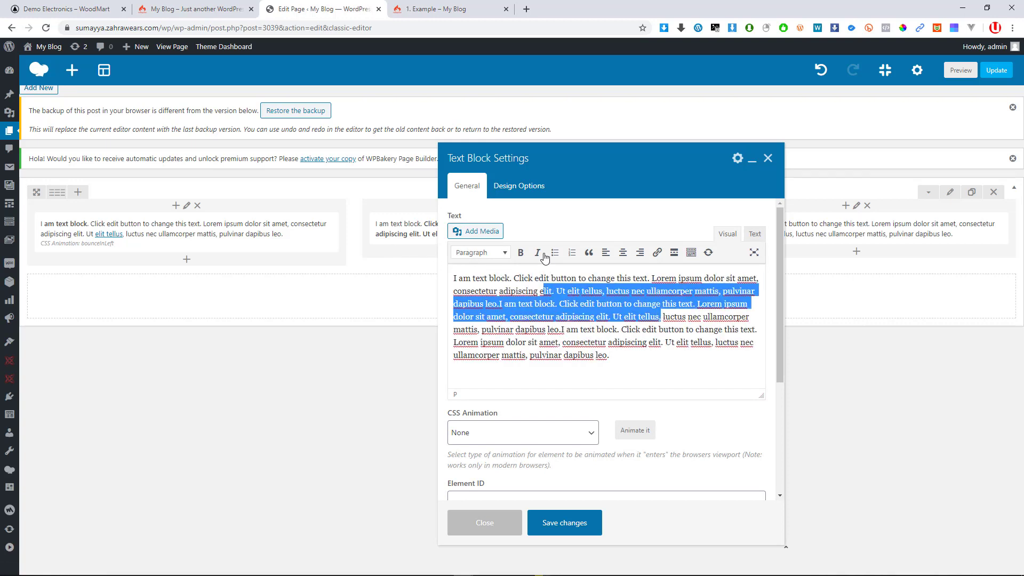
pyautogui.click(520, 252)
pyautogui.click(574, 528)
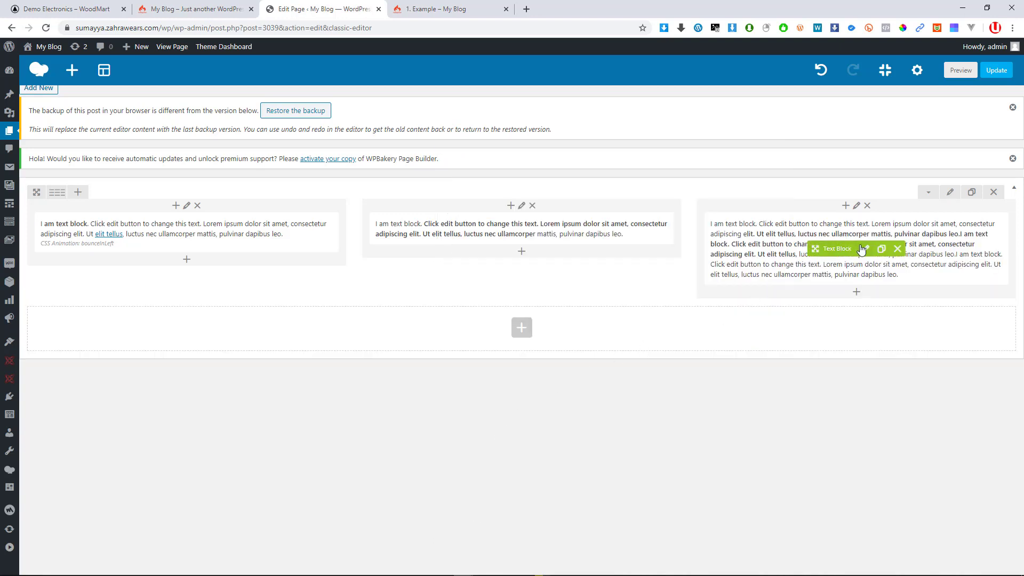
# Update the page and open the live page in a fresh tab, closing the outdated copy
pyautogui.click(995, 74)
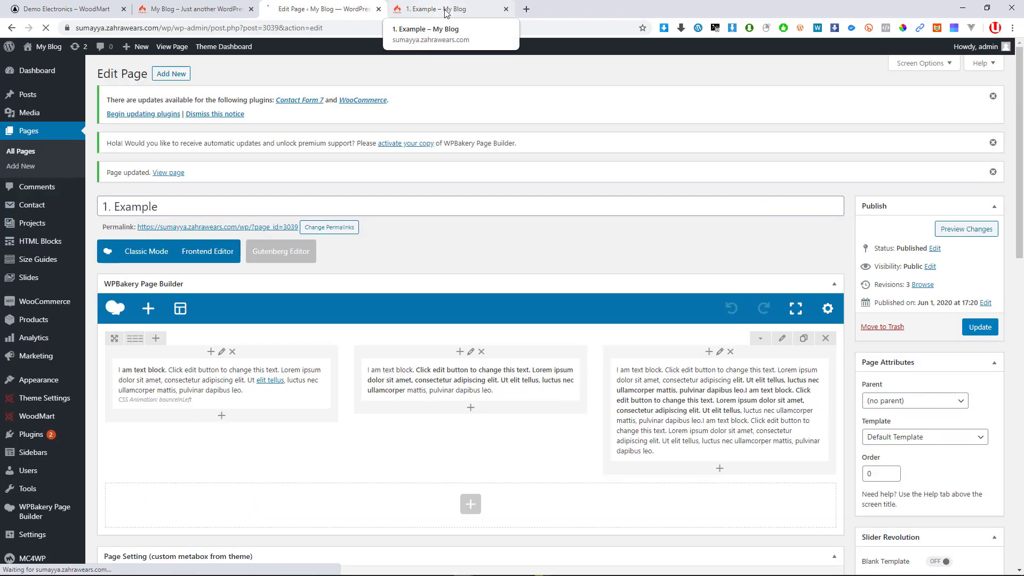
pyautogui.rightClick(266, 229)
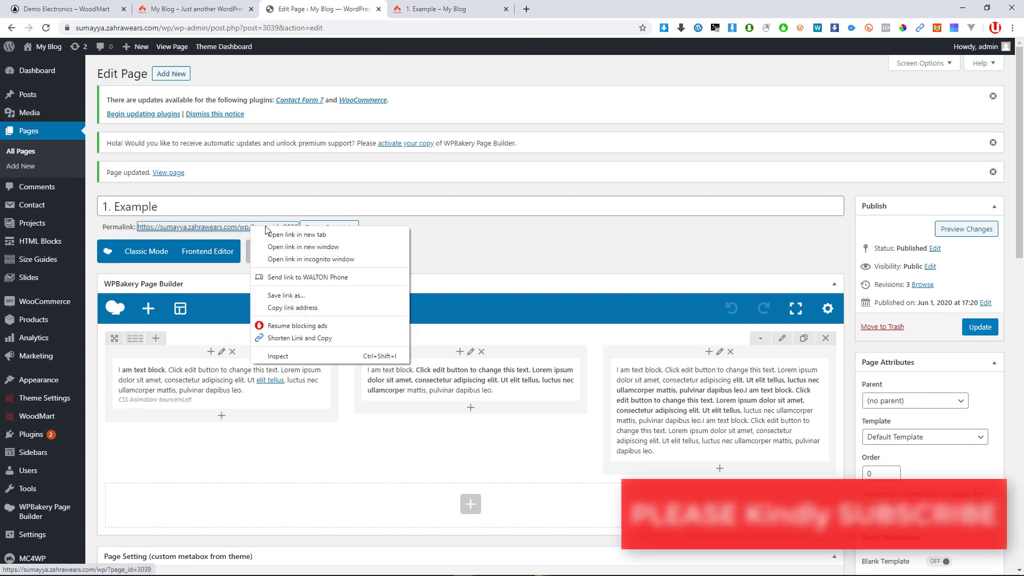
pyautogui.click(277, 235)
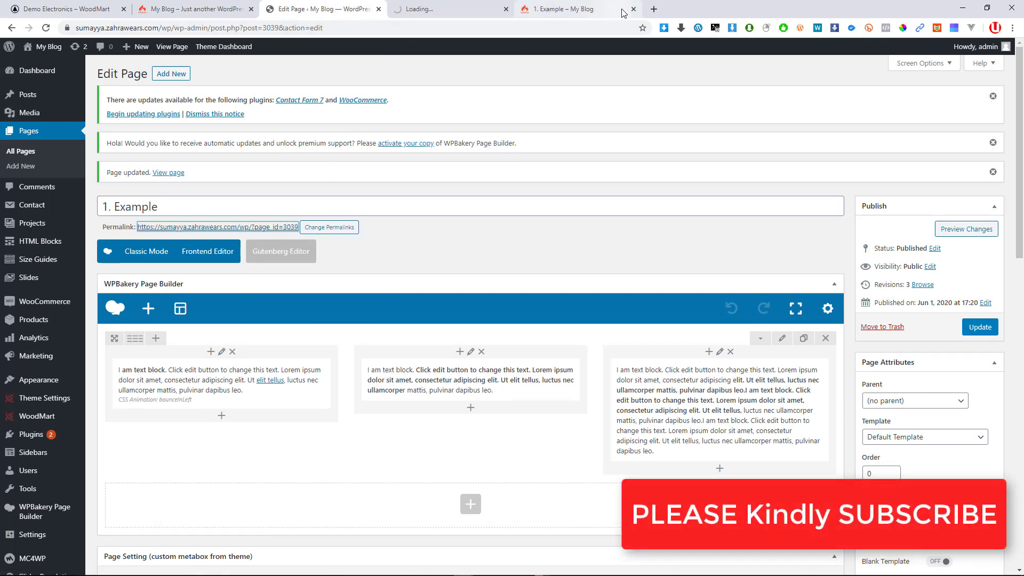
pyautogui.click(633, 9)
pyautogui.click(415, 10)
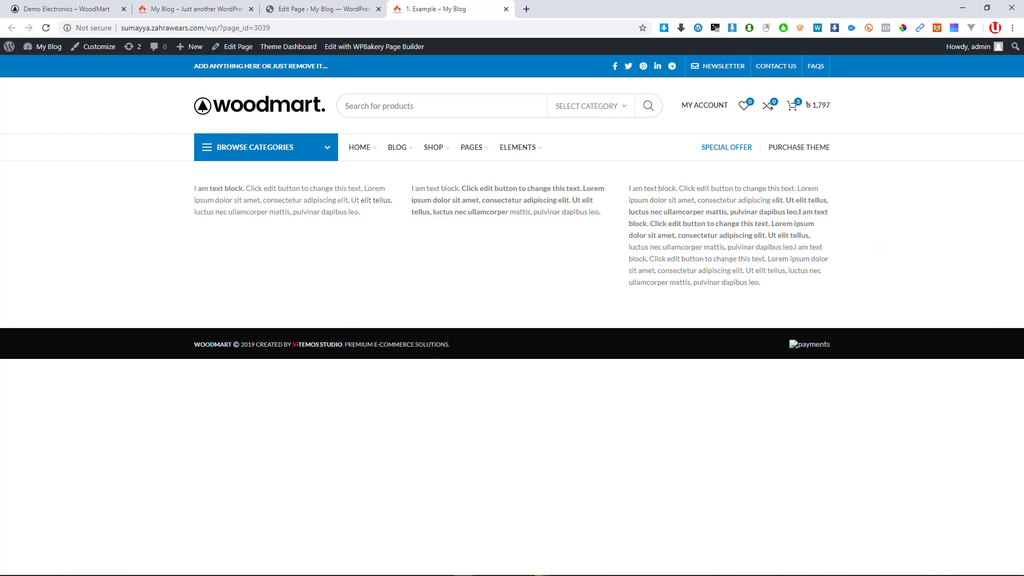
# View the live 1. Example page in a restored-down, smaller browser window
pyautogui.moveTo(247, 150)
pyautogui.click(331, 9)
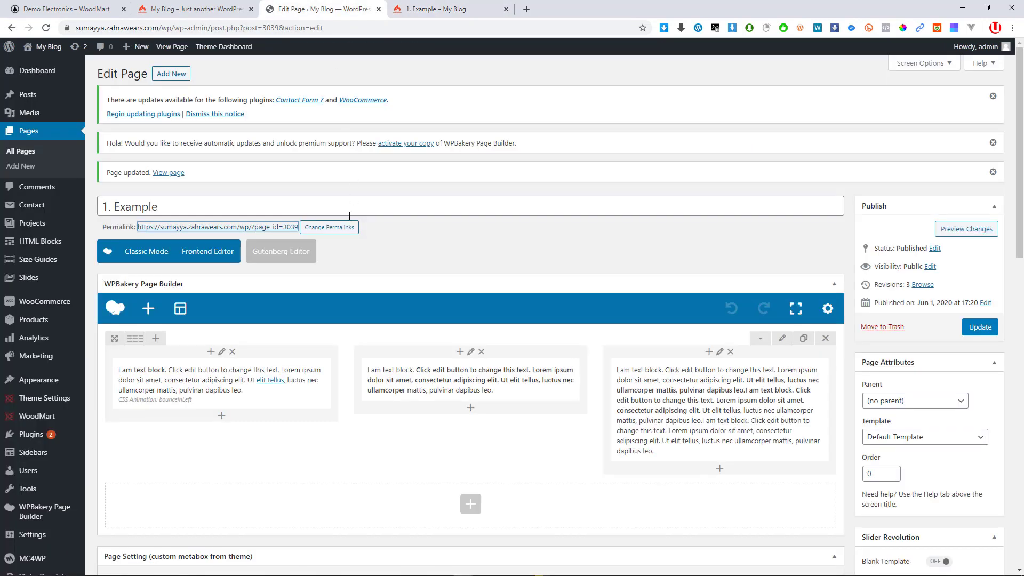
pyautogui.moveTo(245, 366)
pyautogui.moveTo(136, 342)
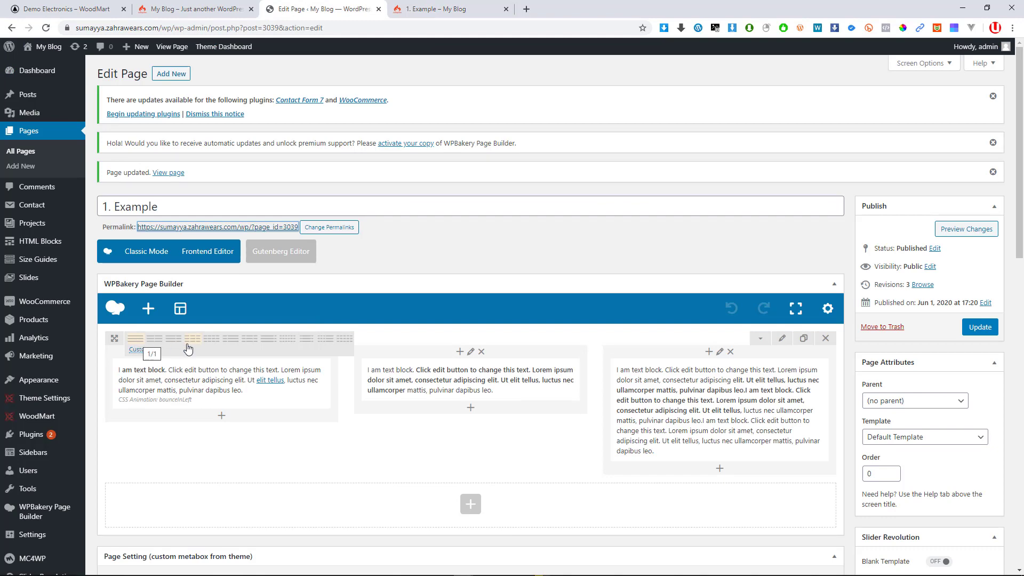
pyautogui.click(455, 8)
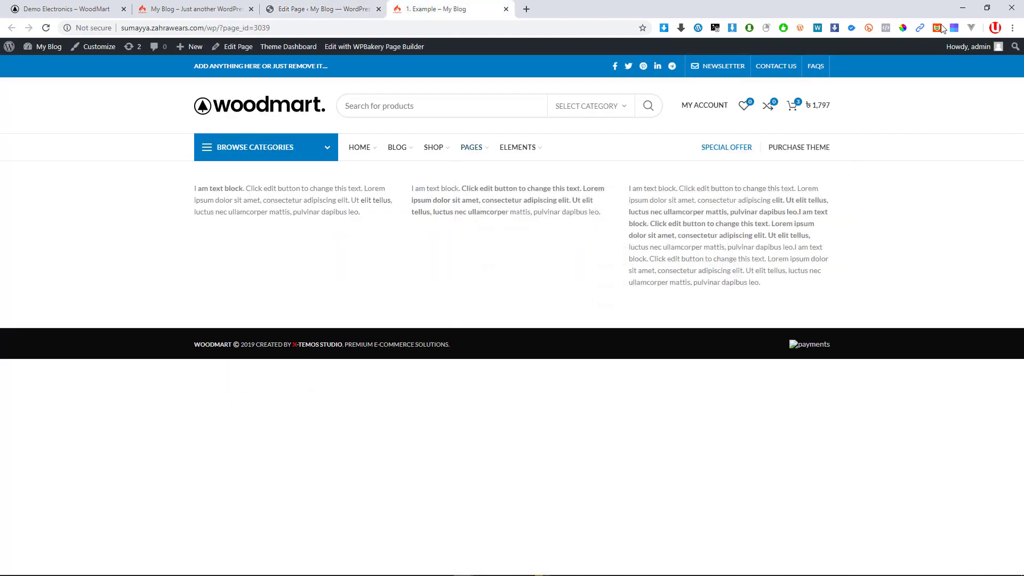
pyautogui.click(987, 9)
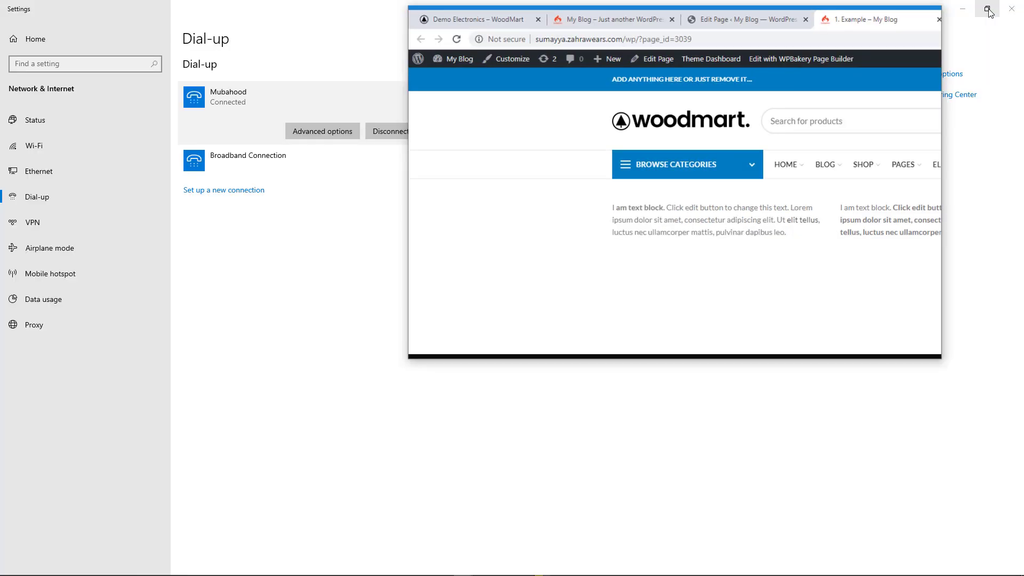
# Preview the stacked narrow layout of the text columns, then maximize the browser and return to Edit Page
pyautogui.moveTo(456, 253); pyautogui.dragTo(688, 261)
pyautogui.click(798, 207)
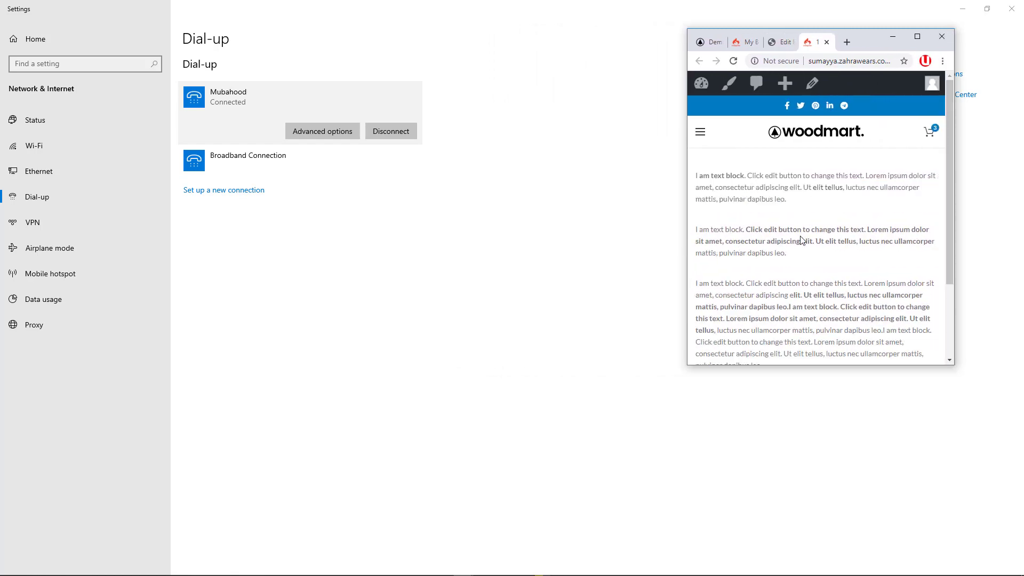
pyautogui.scroll(-5, 821, 282)
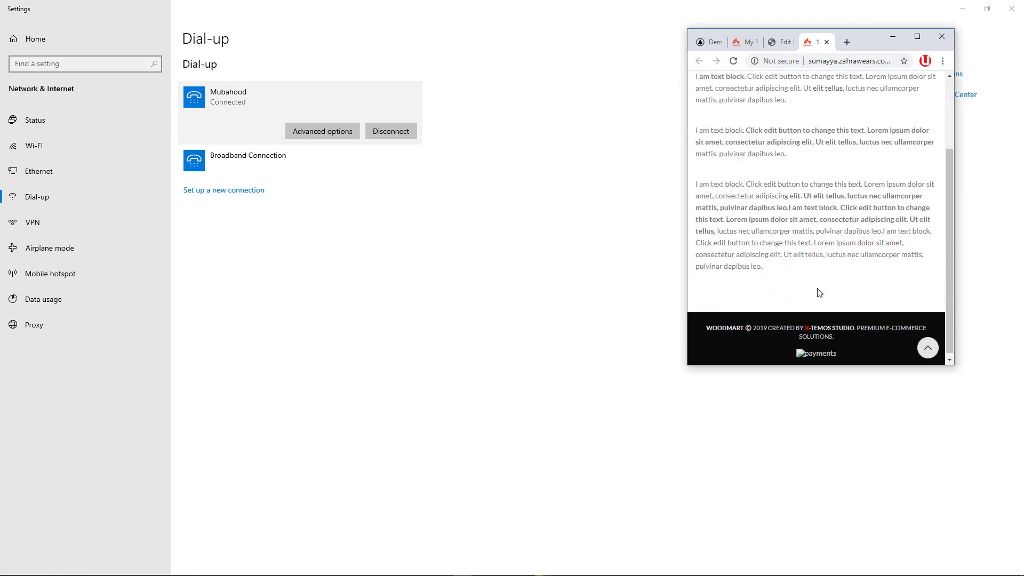
pyautogui.scroll(5, 819, 286)
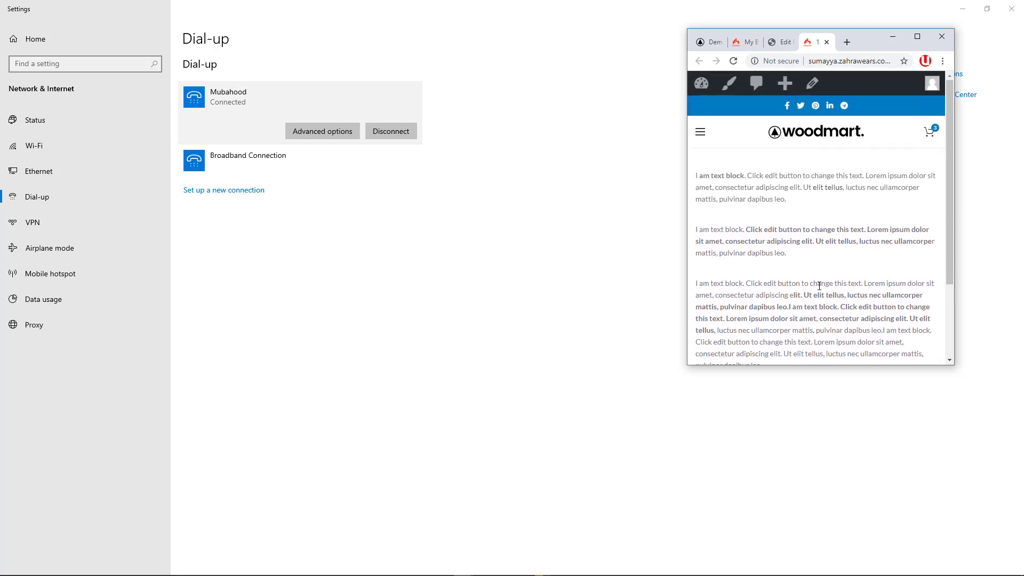
pyautogui.click(917, 36)
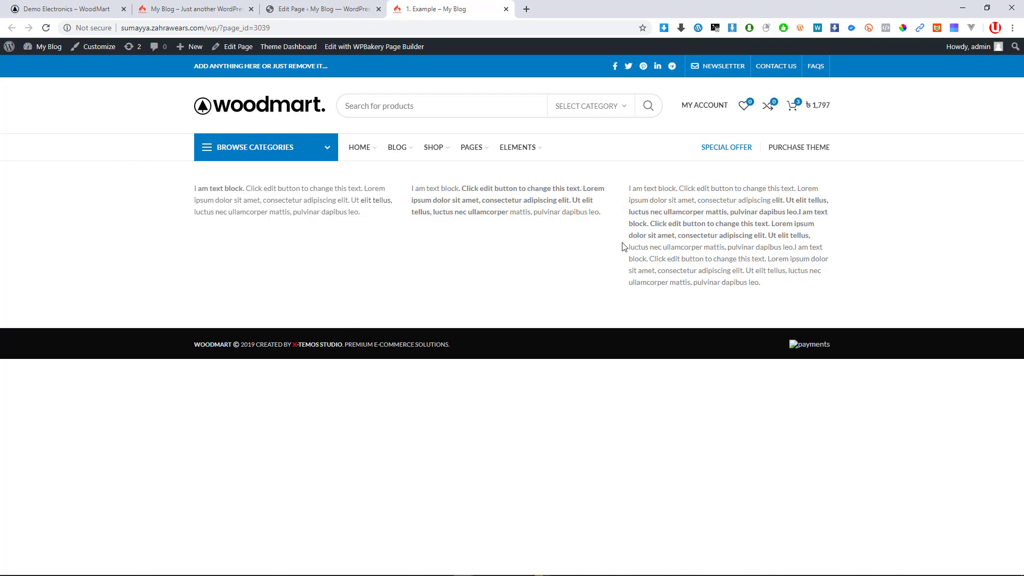
pyautogui.click(322, 8)
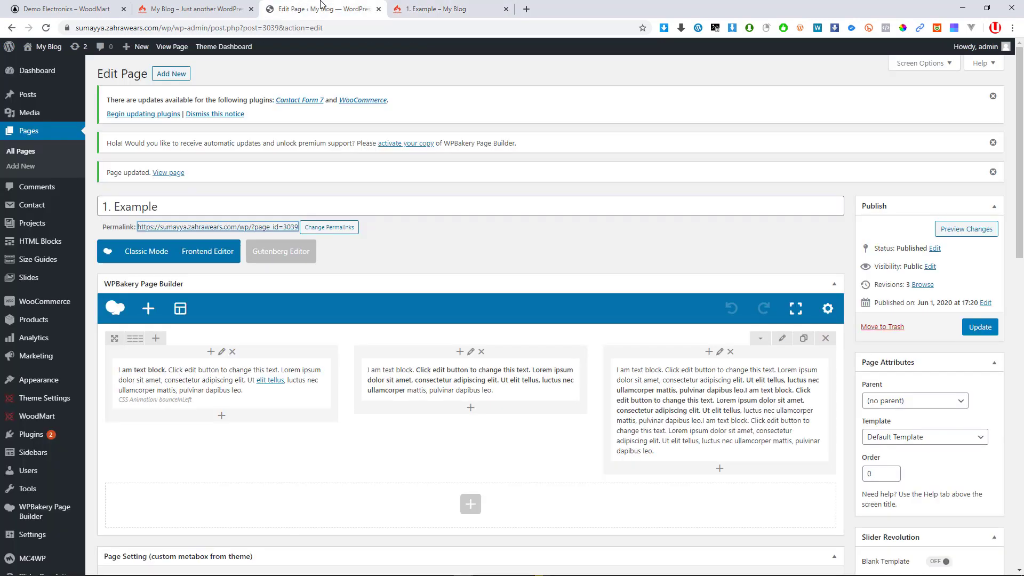
# Glance at the live page, then switch the WPBakery builder to full-screen mode
pyautogui.scroll(-1, 423, 366)
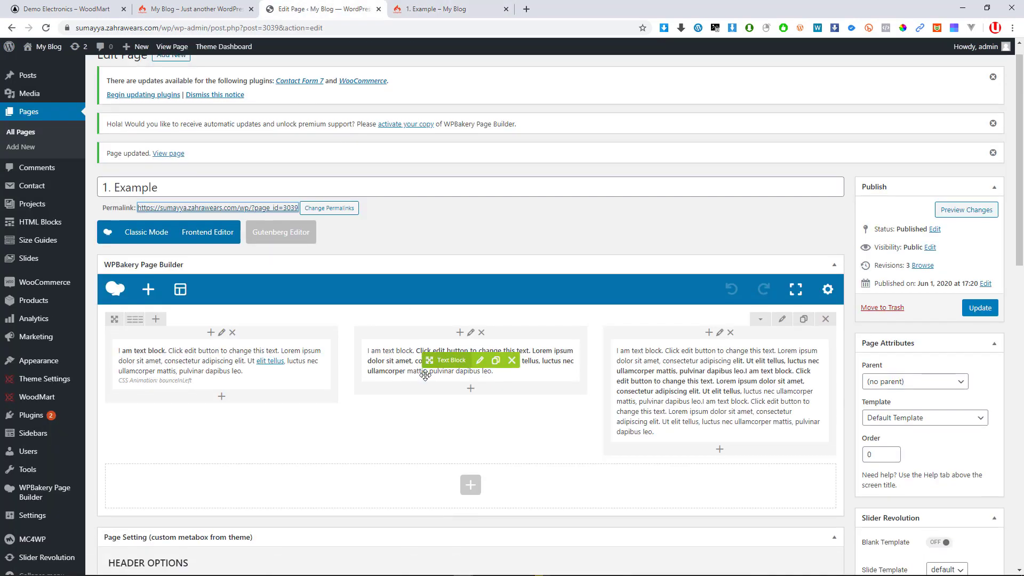
pyautogui.click(484, 3)
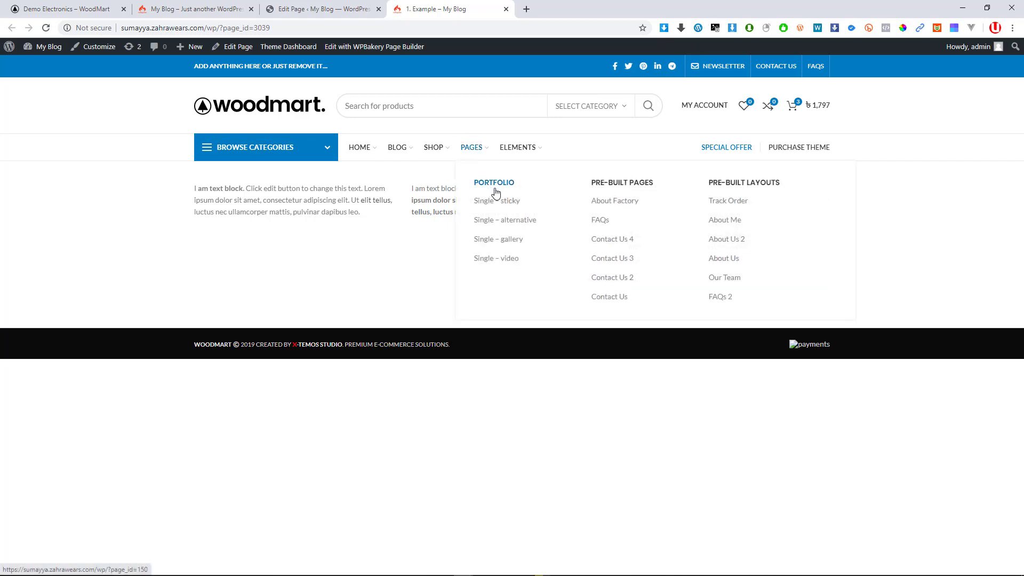
pyautogui.click(346, 4)
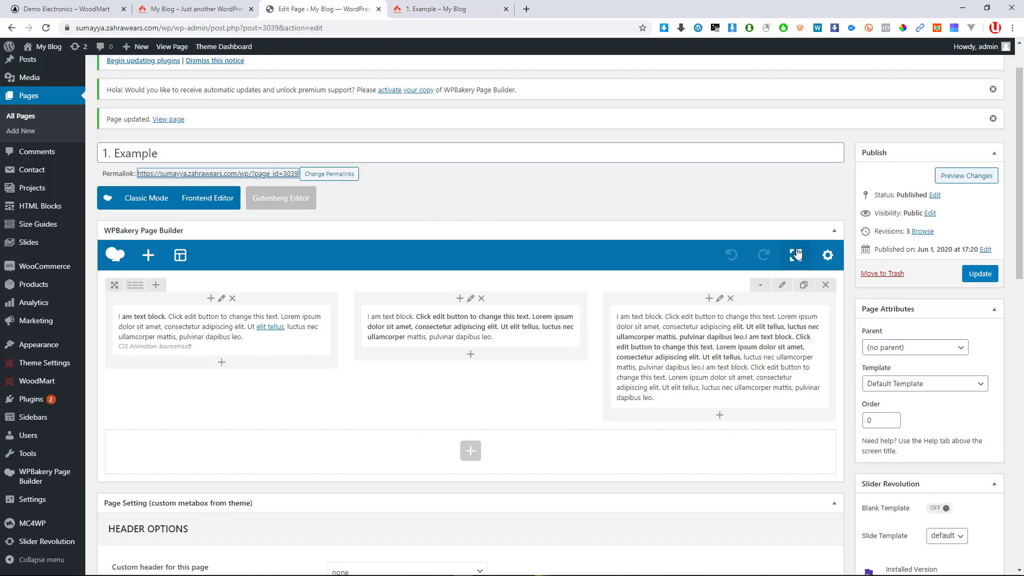
pyautogui.click(796, 256)
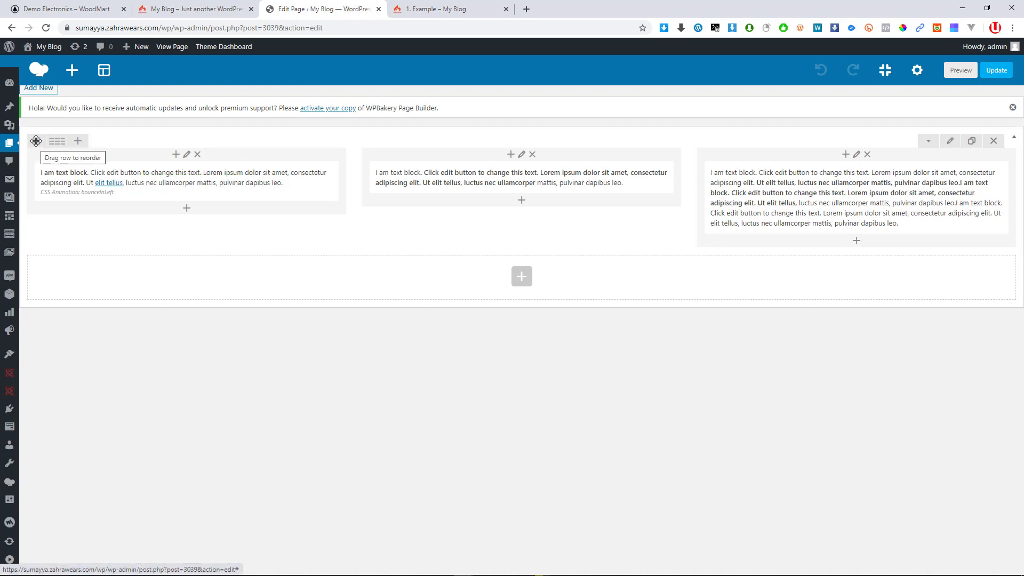
pyautogui.moveTo(58, 142)
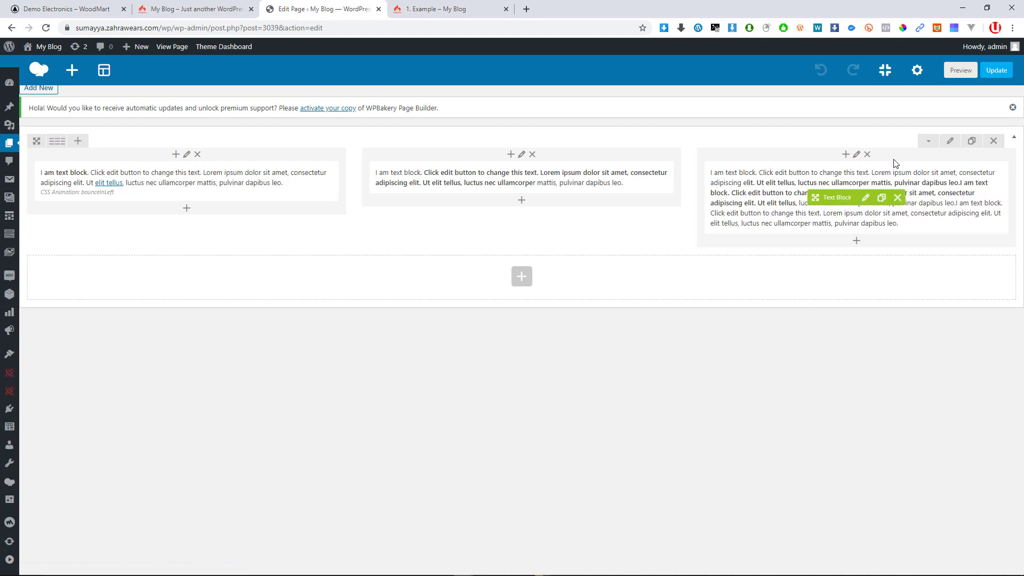
pyautogui.click(84, 142)
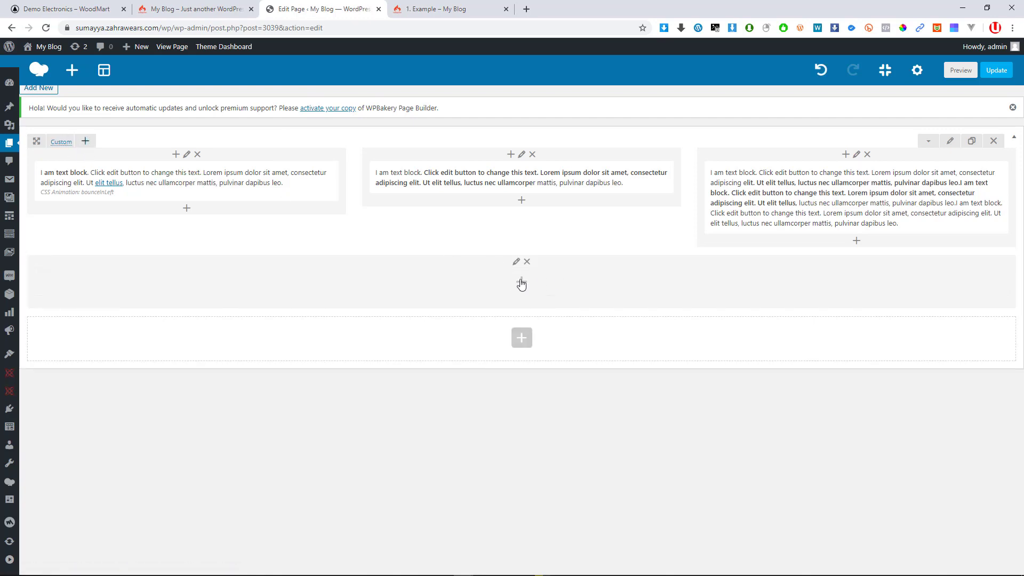
pyautogui.click(820, 73)
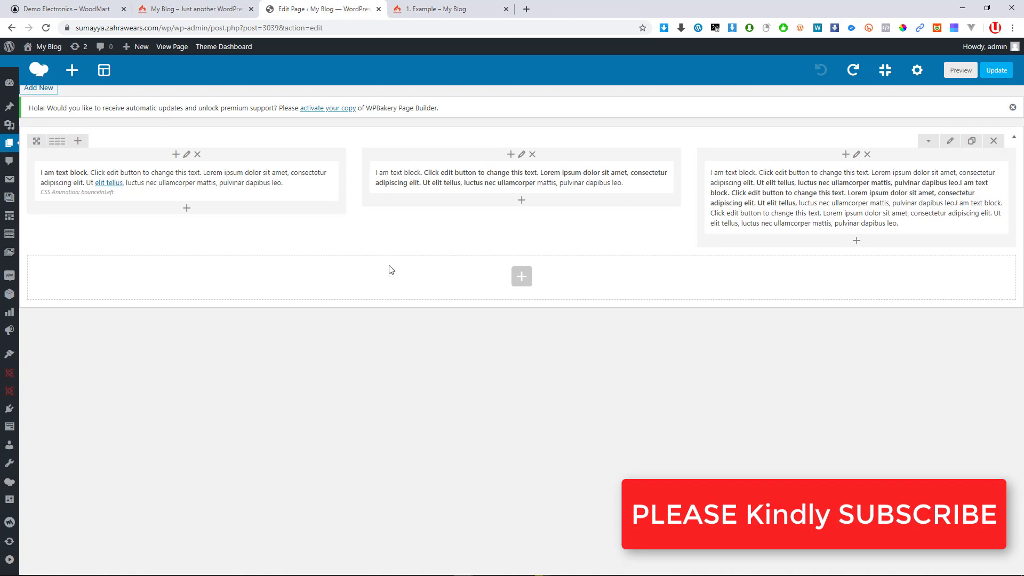
pyautogui.moveTo(257, 192)
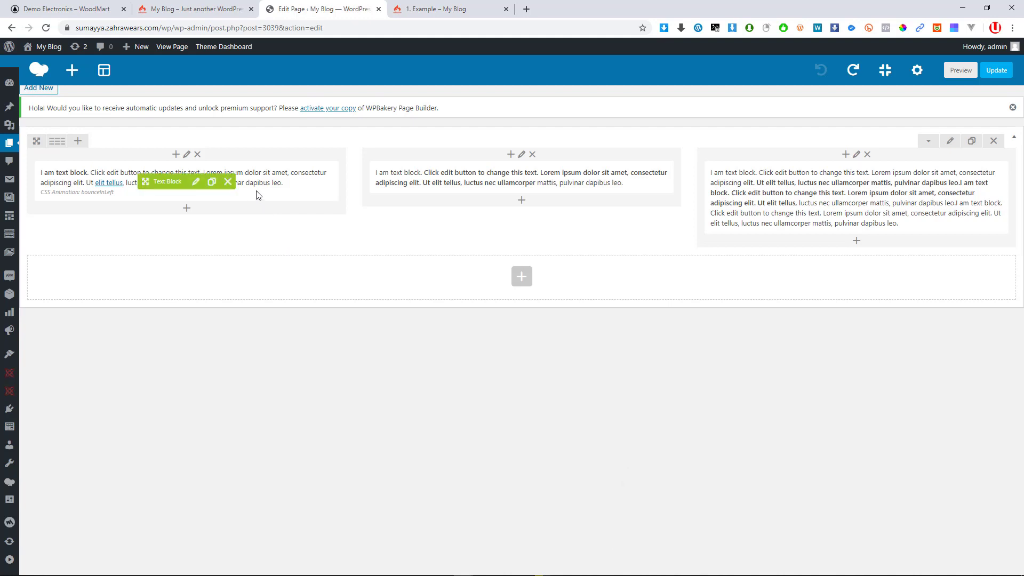
# Add a Text Block with default sample content at the top of the first column
pyautogui.click(175, 158)
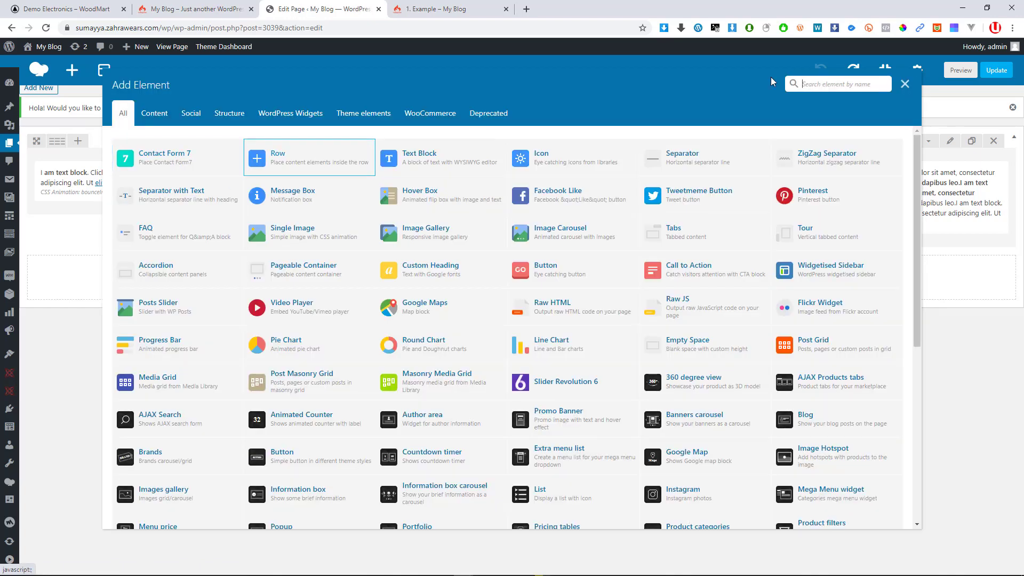
pyautogui.click(906, 85)
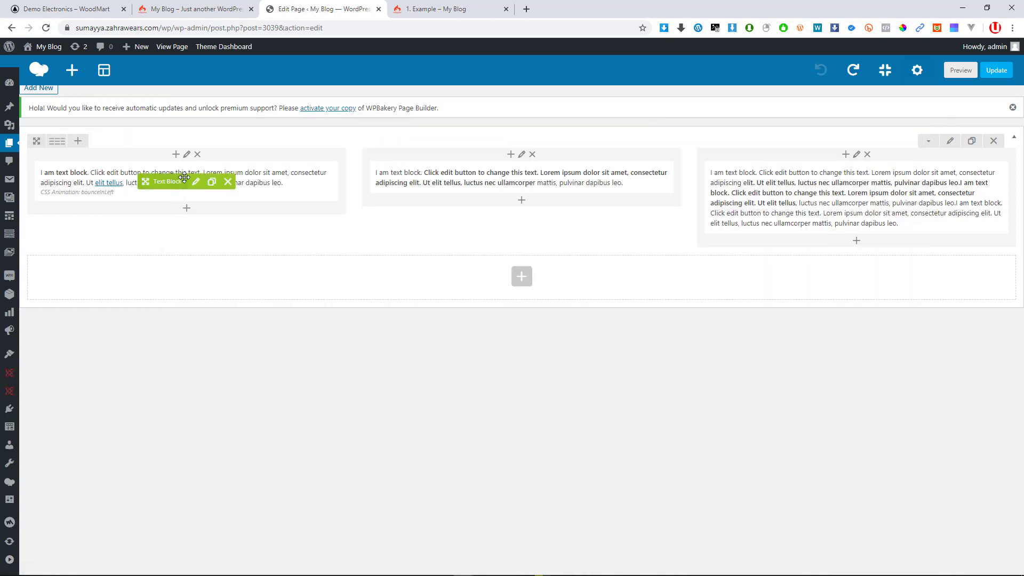
pyautogui.click(176, 154)
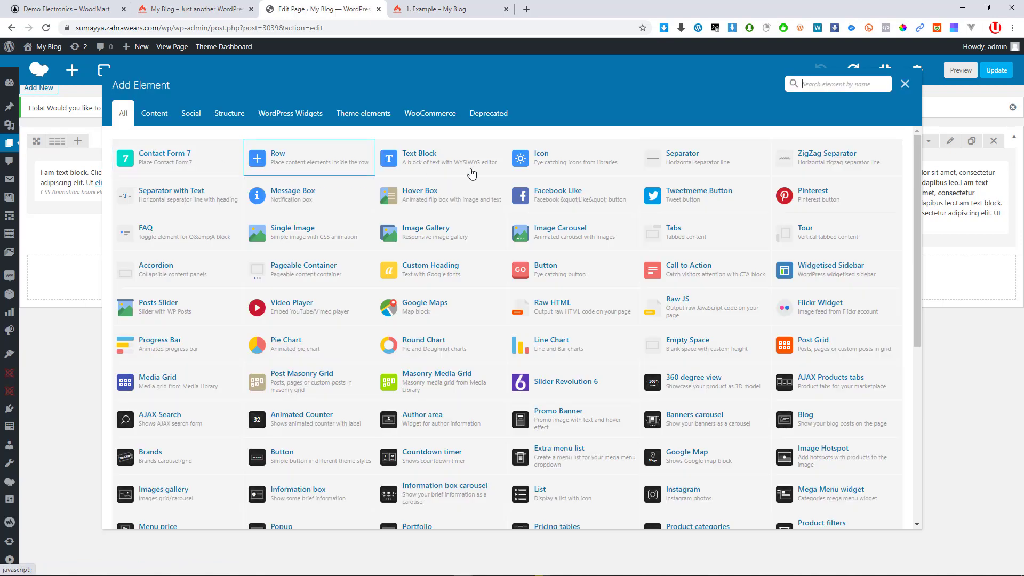
pyautogui.click(427, 160)
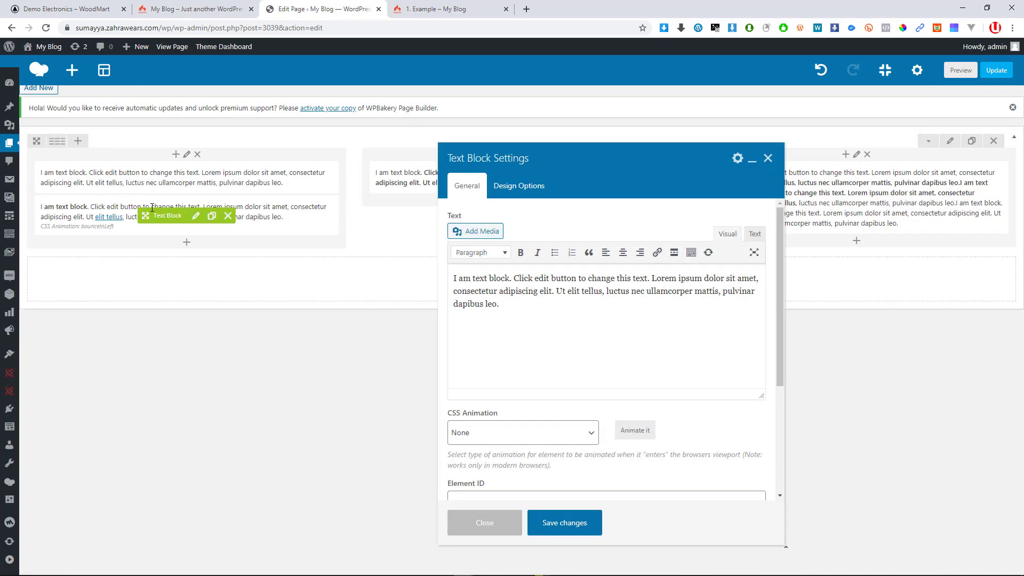
pyautogui.click(590, 523)
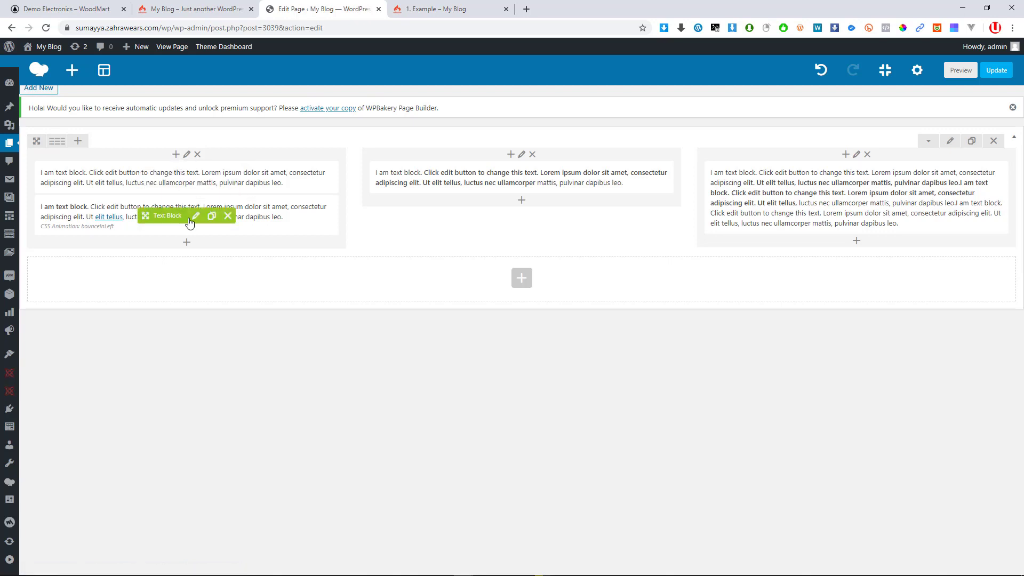
# Enable a YouTube video background on the first column, update the page, and view it live
pyautogui.click(187, 155)
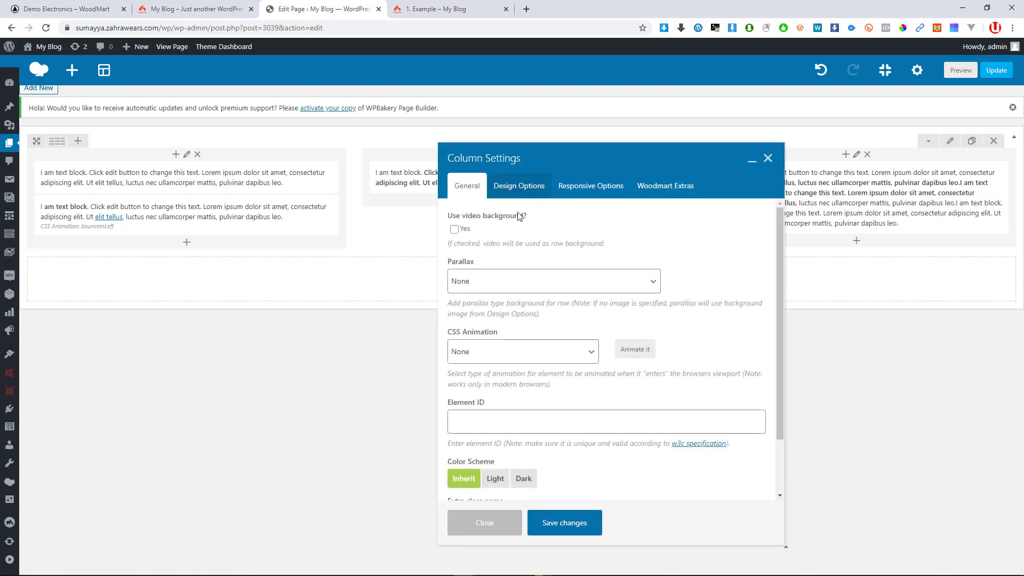
pyautogui.moveTo(552, 160); pyautogui.dragTo(514, 85)
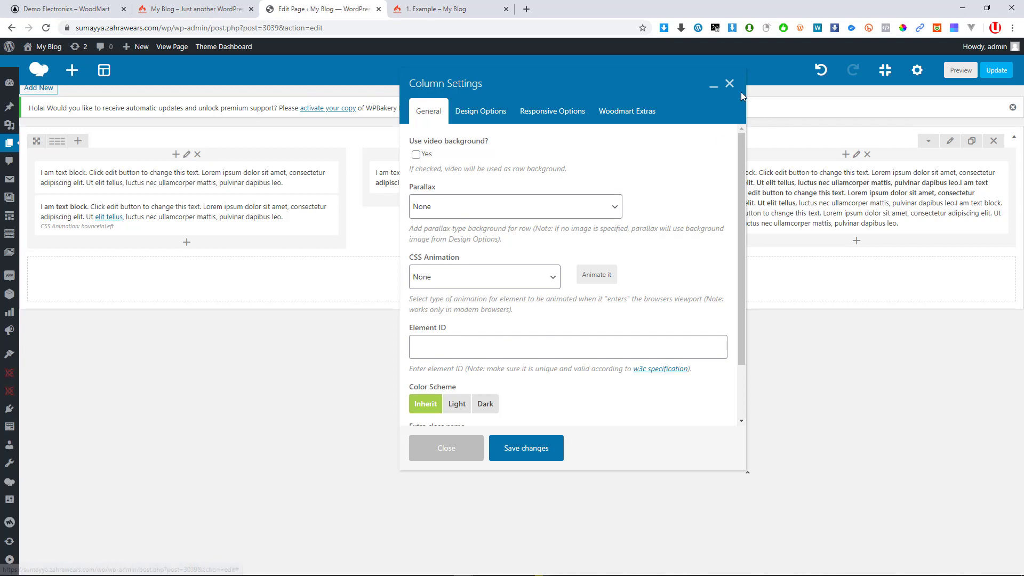
pyautogui.click(730, 84)
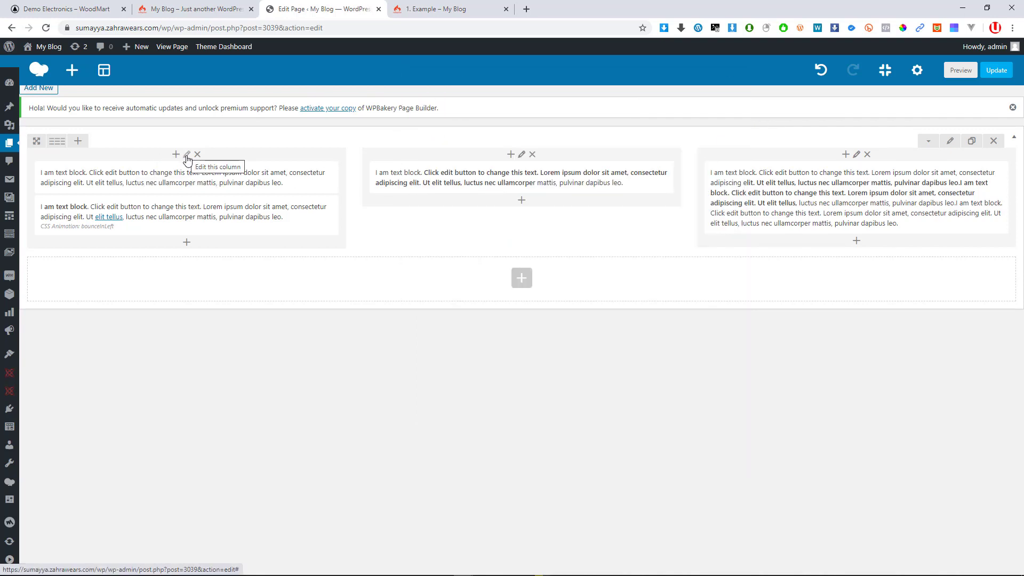
pyautogui.click(187, 156)
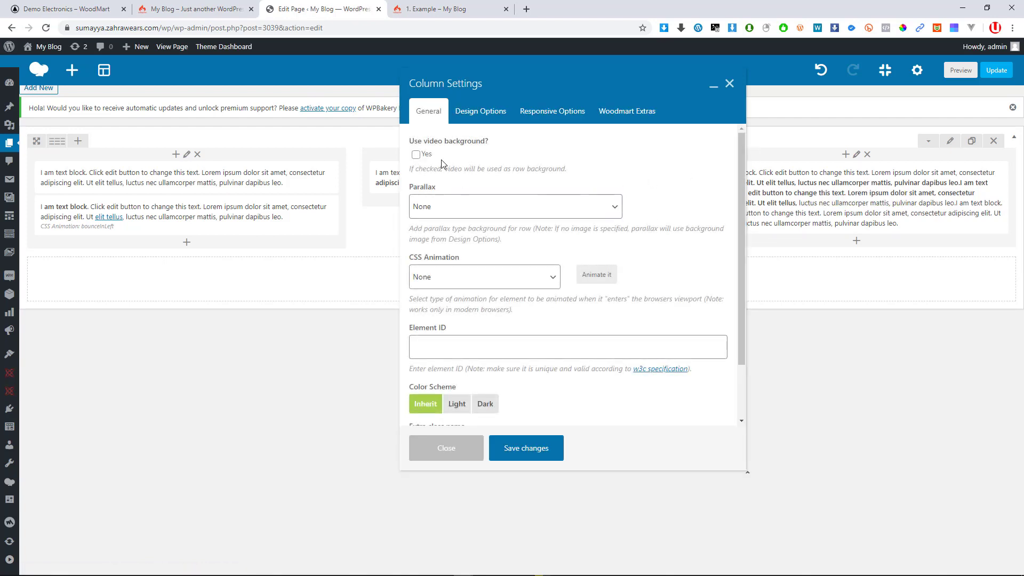
pyautogui.click(416, 155)
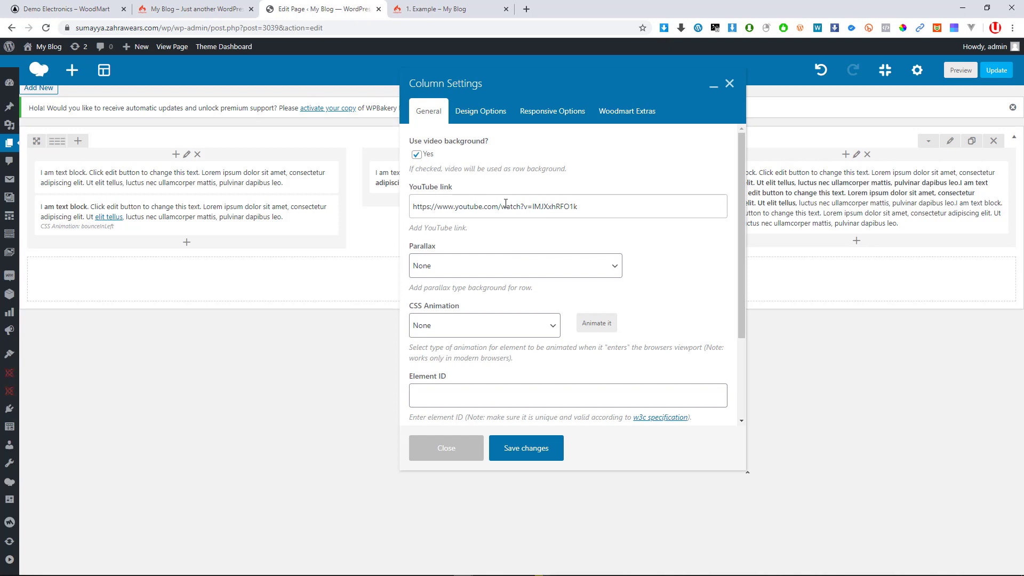
pyautogui.click(416, 154)
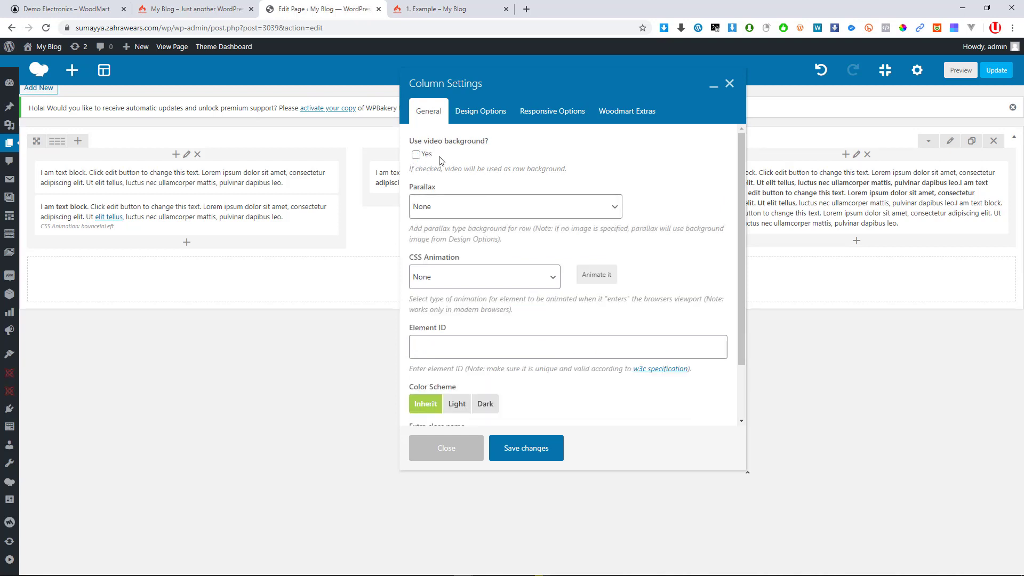
pyautogui.click(416, 155)
pyautogui.moveTo(577, 206); pyautogui.dragTo(422, 206)
pyautogui.click(502, 454)
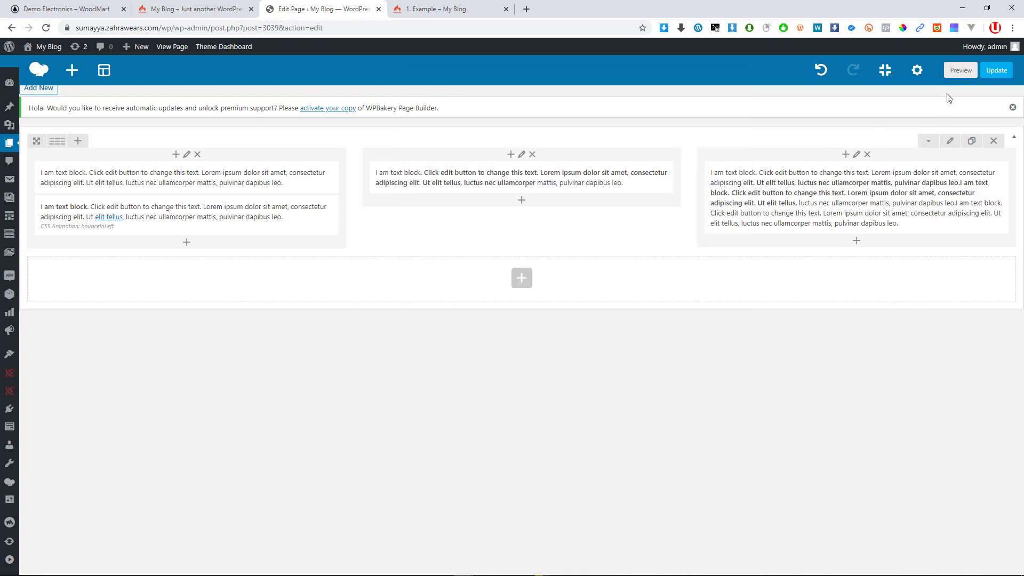
pyautogui.click(999, 72)
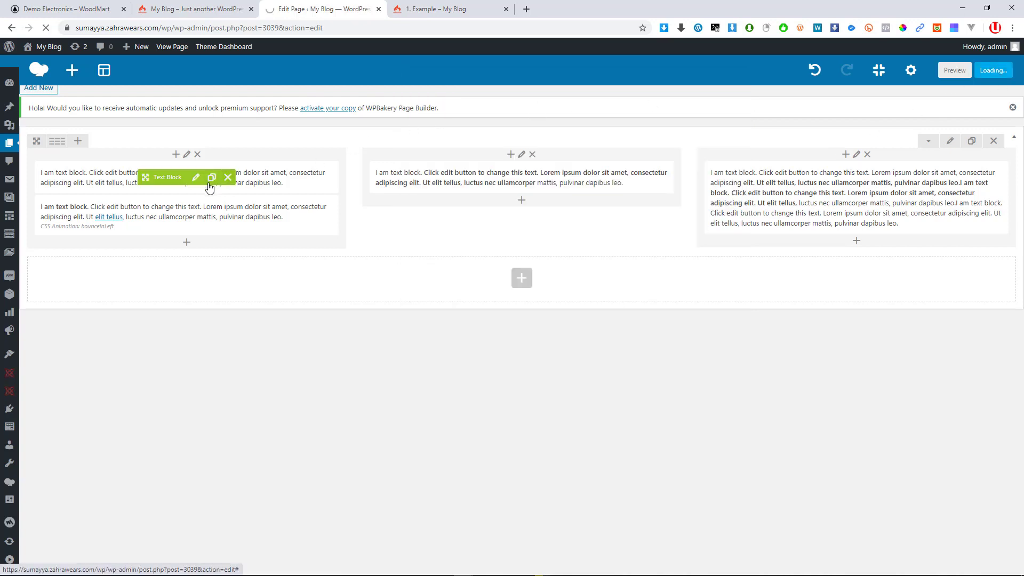
pyautogui.click(443, 9)
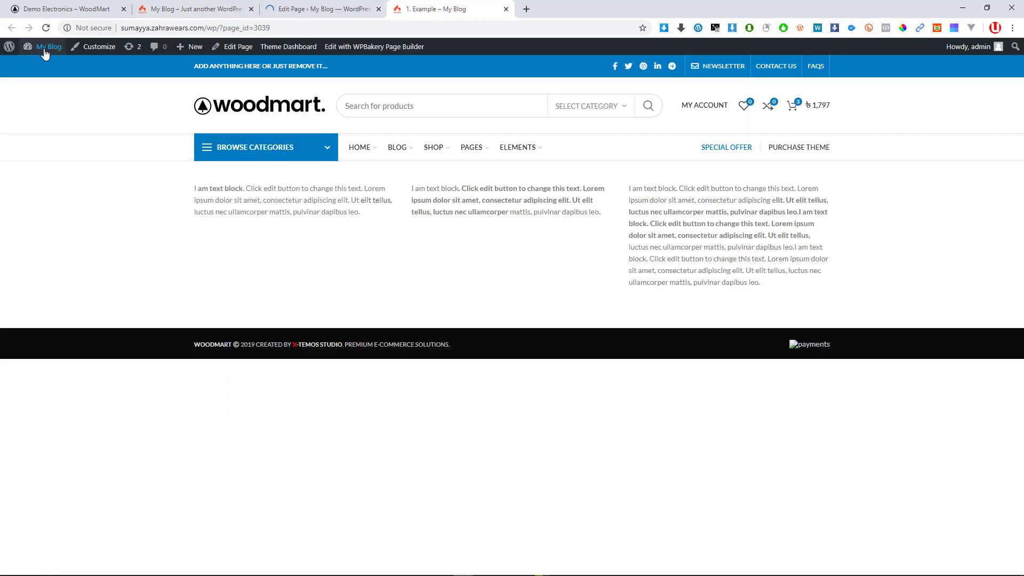
# Check the first column's YouTube time-lapse background live, with the builder expanded to fill the window
pyautogui.click(299, 9)
pyautogui.click(440, 7)
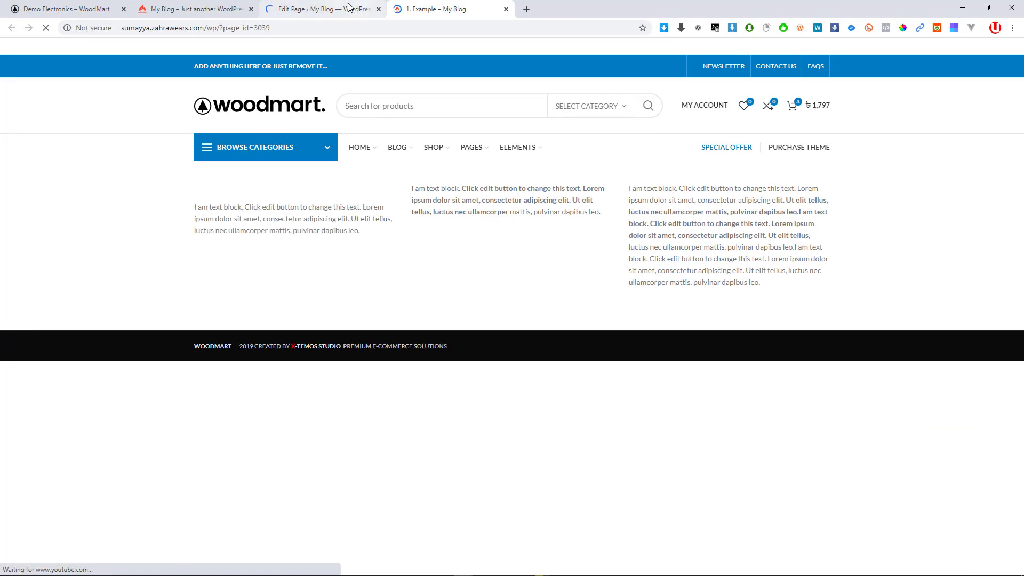
pyautogui.click(351, 8)
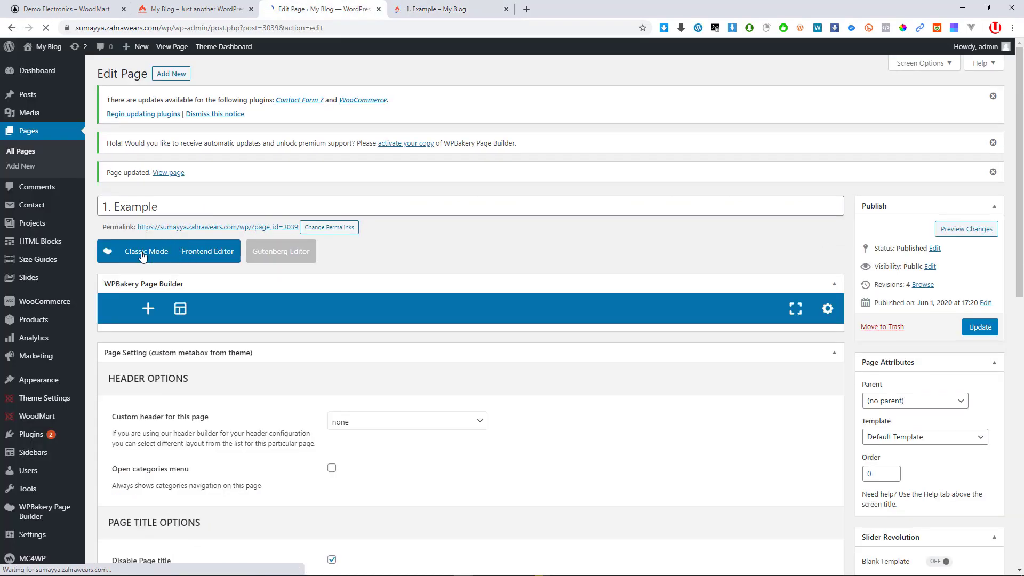
pyautogui.click(789, 312)
pyautogui.click(443, 8)
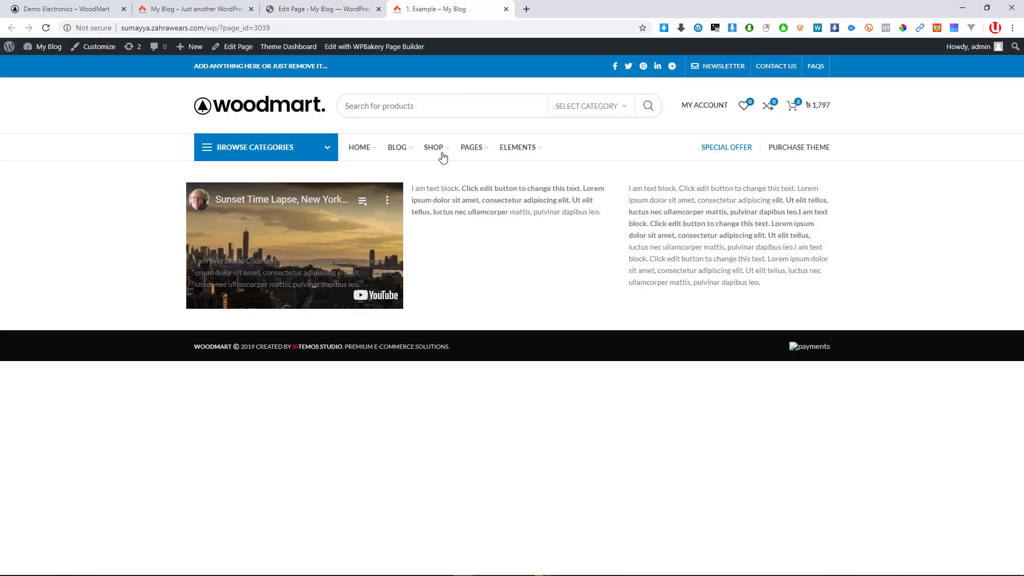
pyautogui.moveTo(215, 273); pyautogui.dragTo(299, 272)
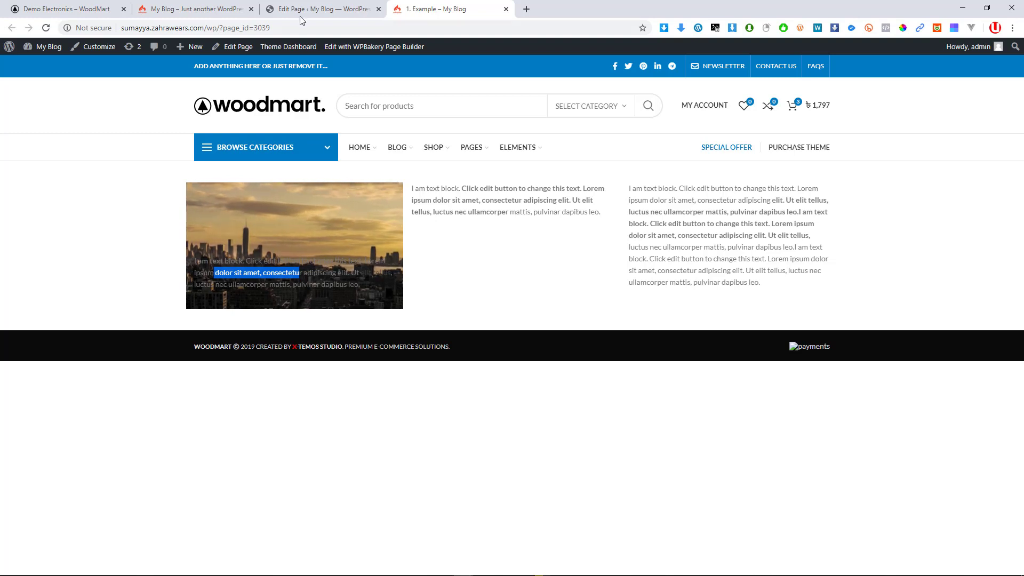
pyautogui.click(312, 9)
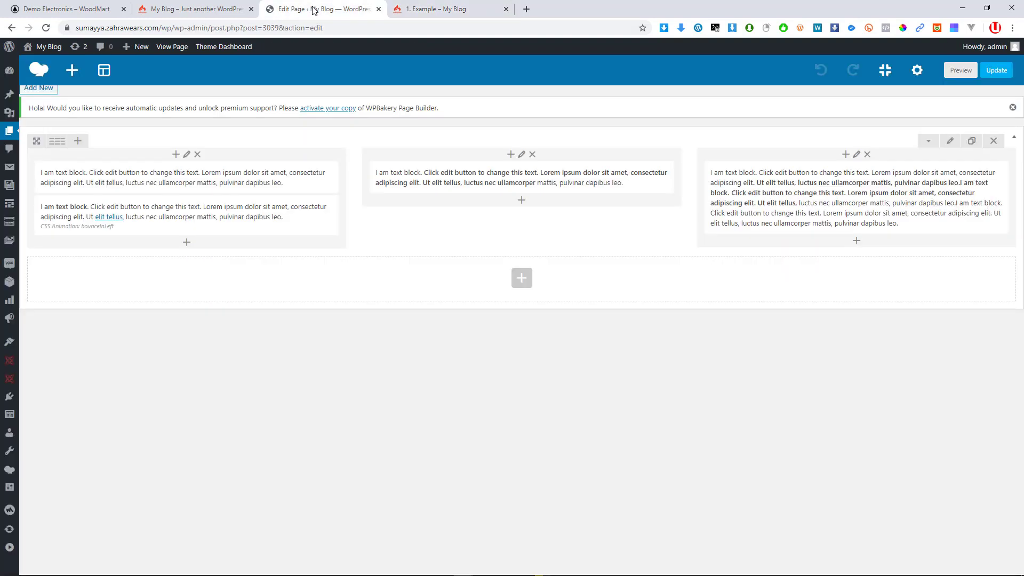
# Reopen the first column's Column Settings showing its enabled YouTube video background link
pyautogui.click(186, 154)
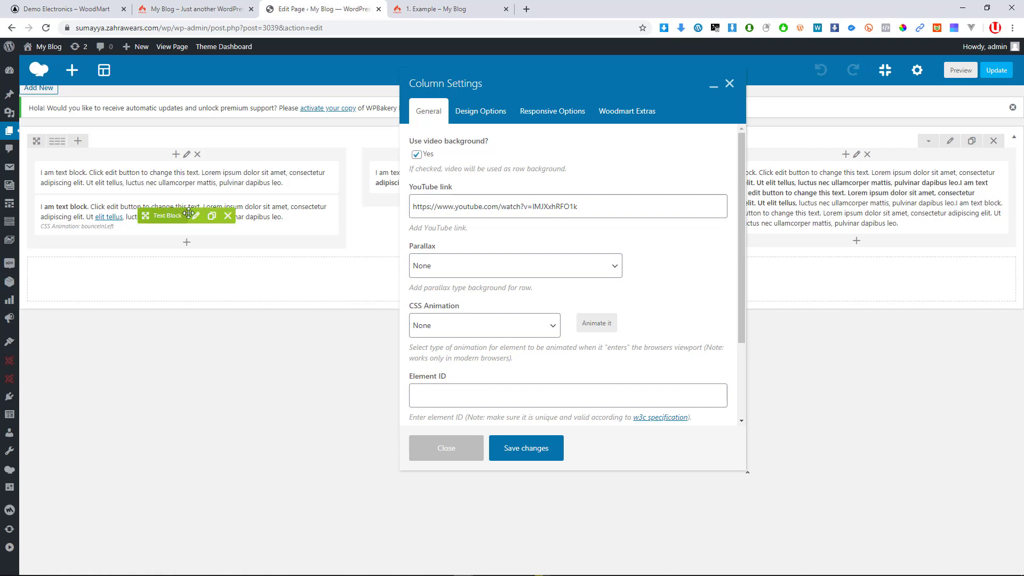
pyautogui.click(730, 85)
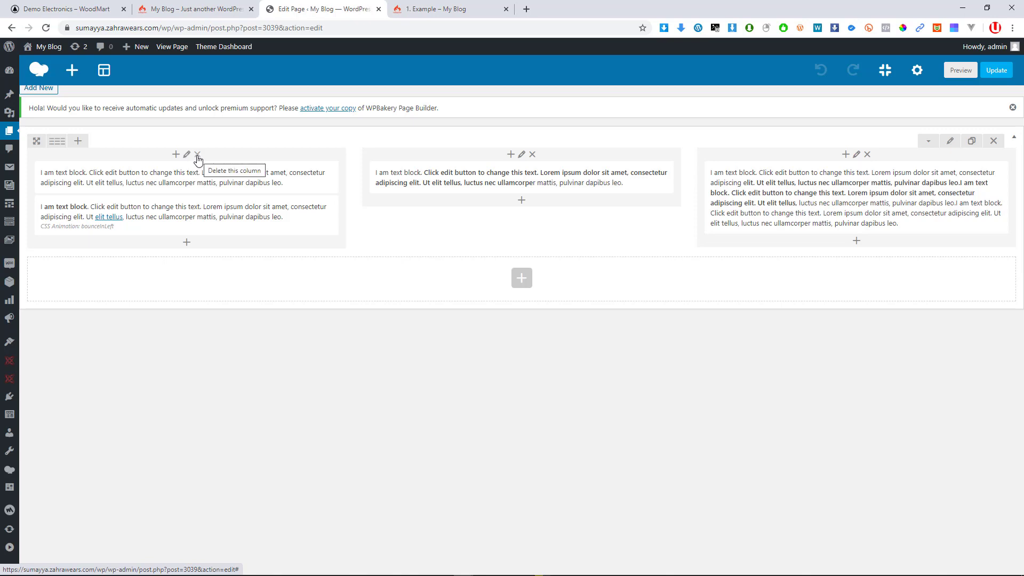
pyautogui.click(186, 155)
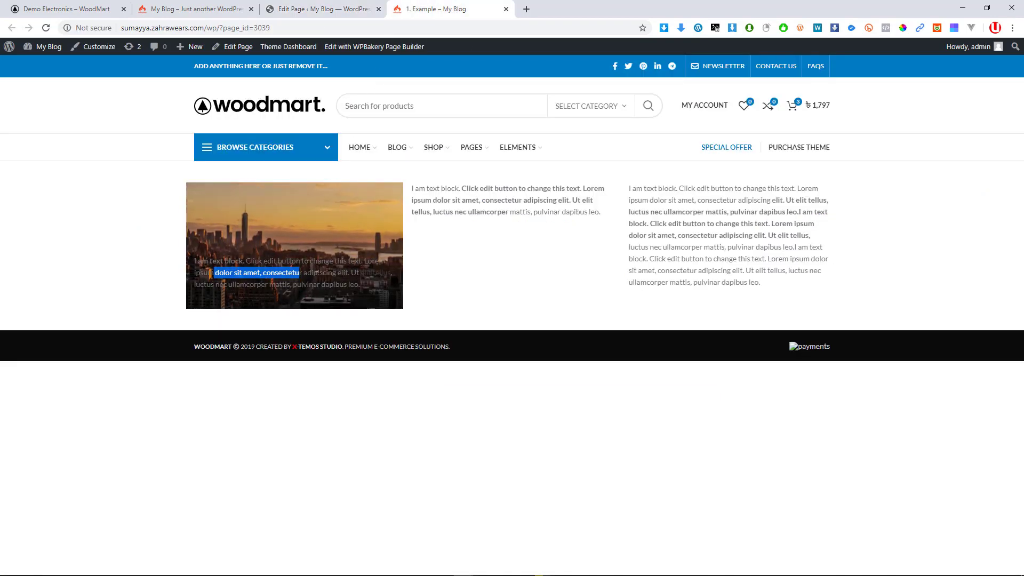
pyautogui.click(210, 272)
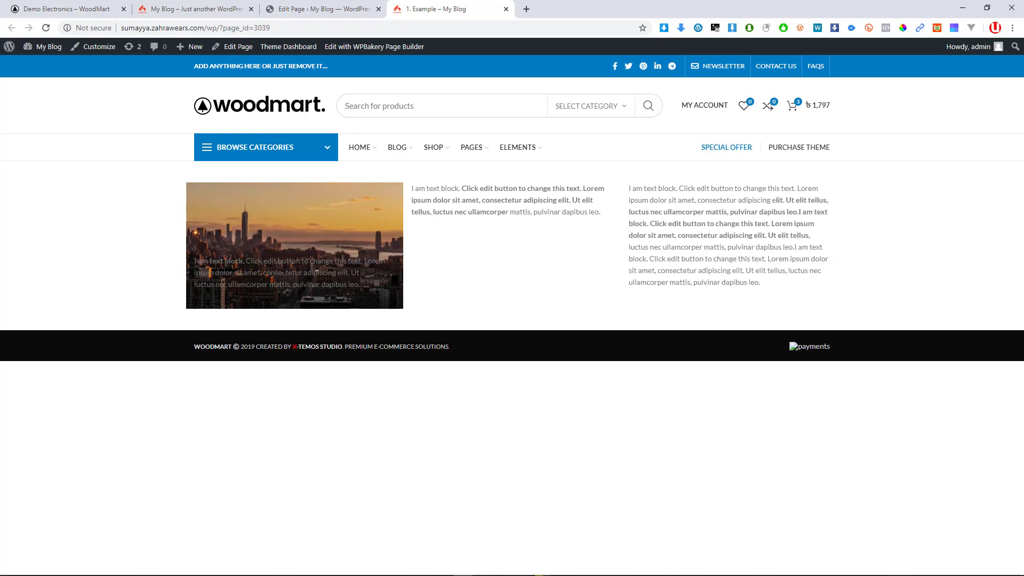
pyautogui.click(309, 9)
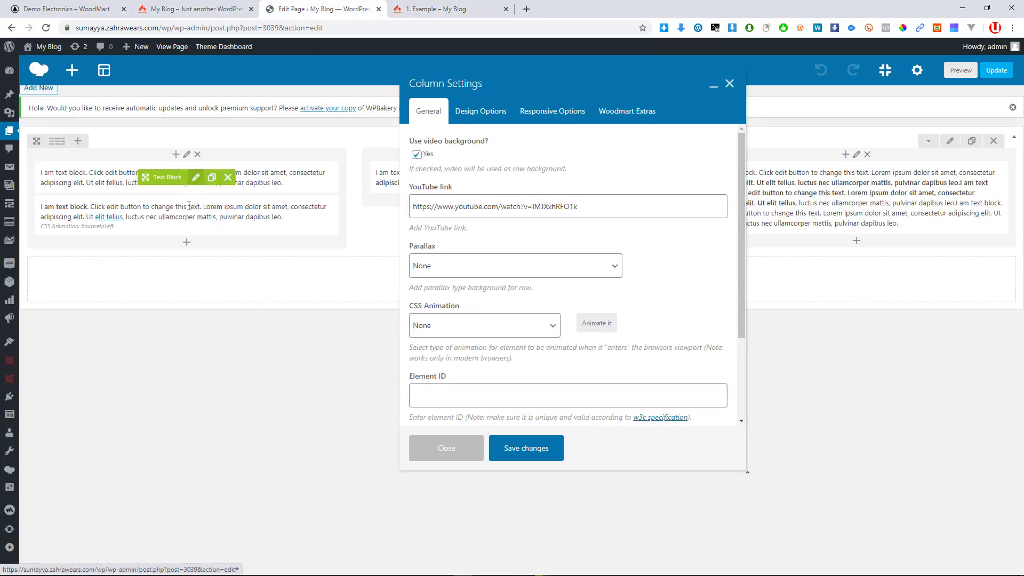
# Untick Use video background, keep parallax at None, and set CSS Animation to bounceIn
pyautogui.click(427, 158)
pyautogui.click(427, 158)
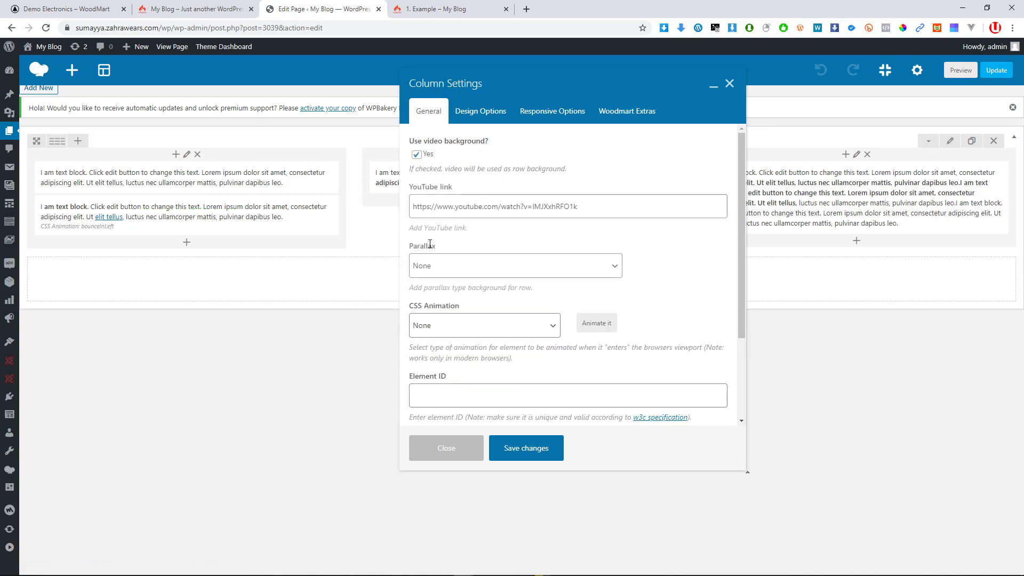
pyautogui.click(438, 268)
pyautogui.click(439, 270)
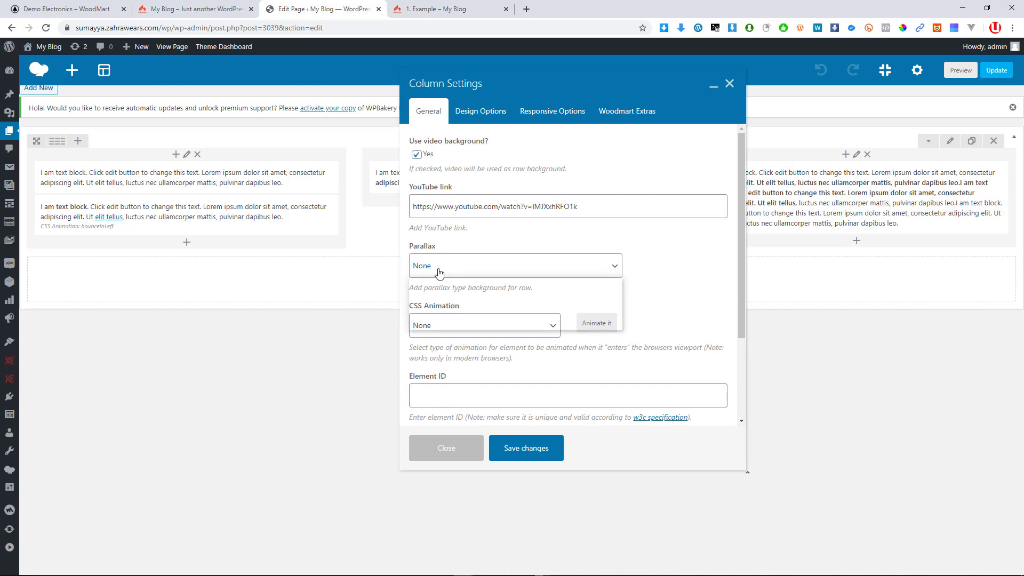
pyautogui.click(439, 270)
pyautogui.click(427, 152)
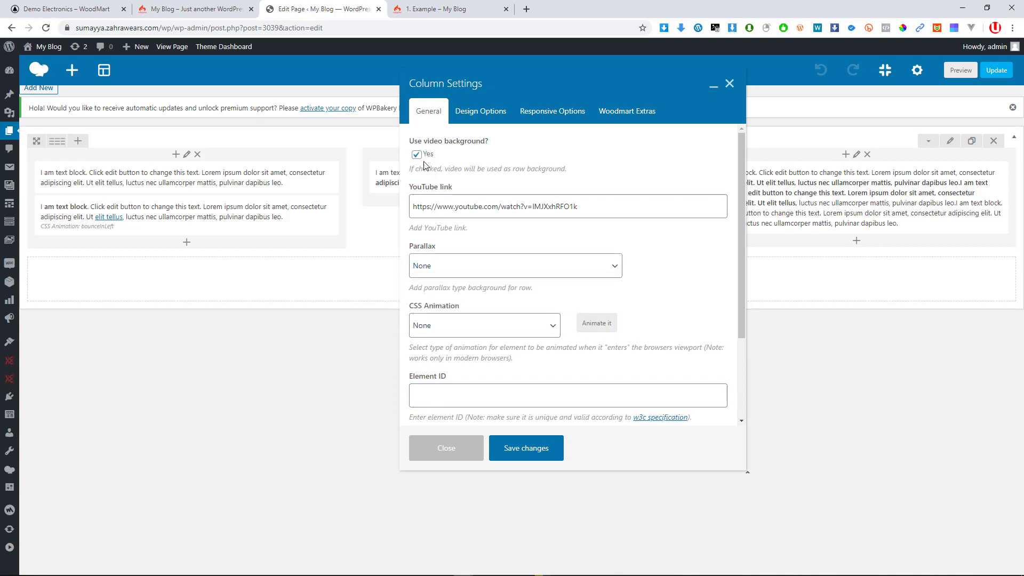
pyautogui.click(425, 156)
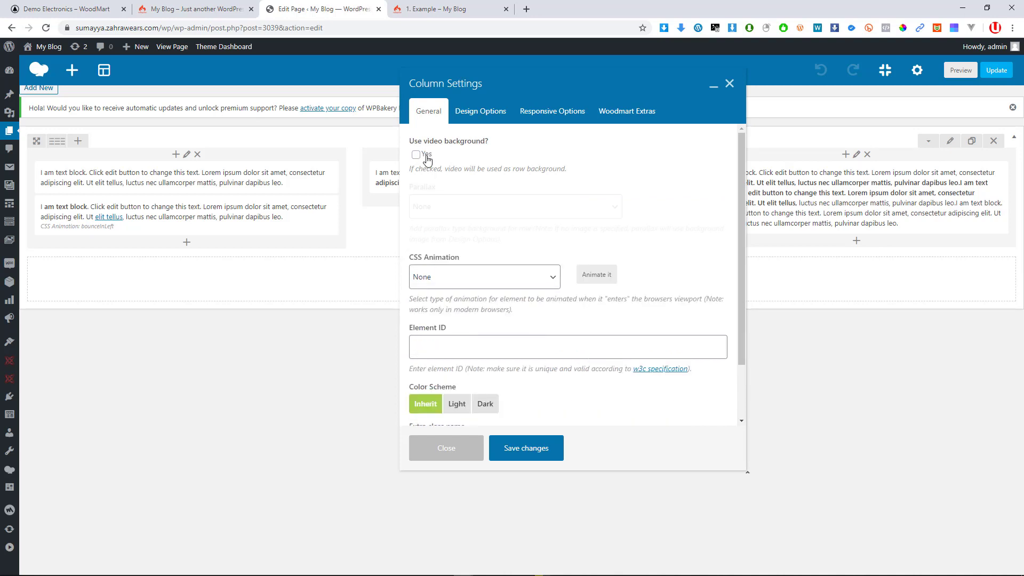
pyautogui.click(491, 277)
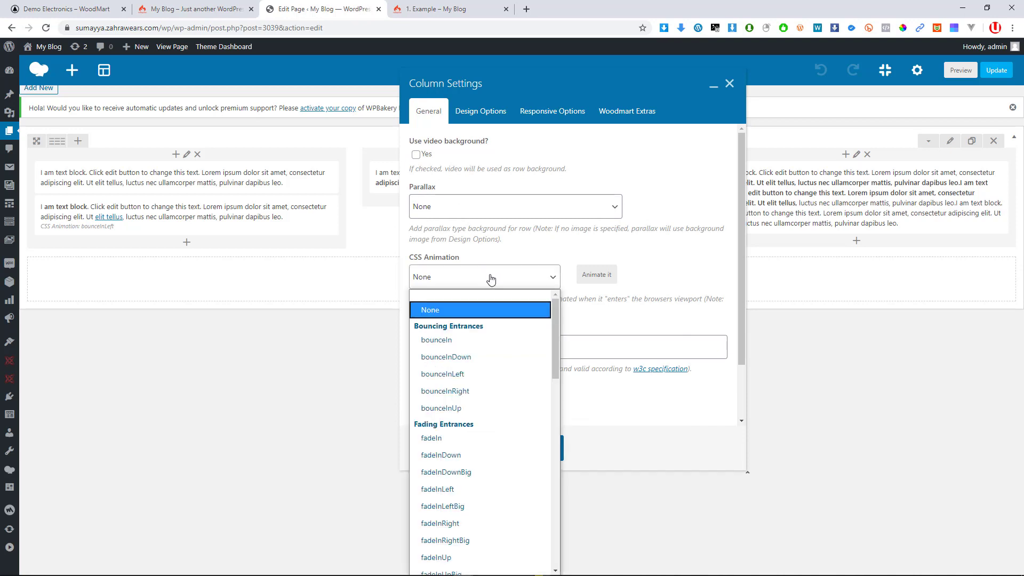
pyautogui.click(476, 282)
pyautogui.click(472, 287)
pyautogui.click(458, 342)
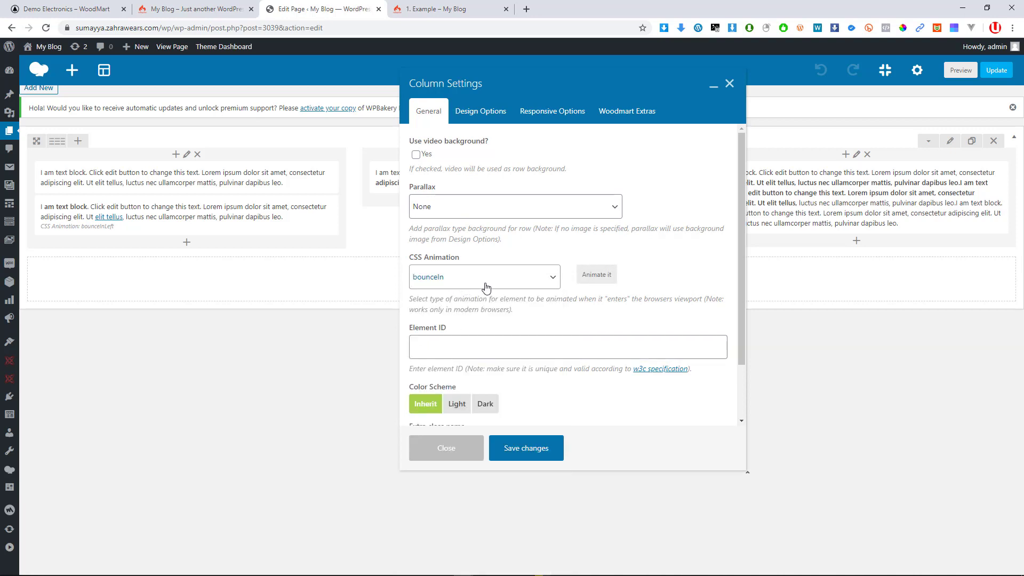
pyautogui.scroll(-2, 485, 288)
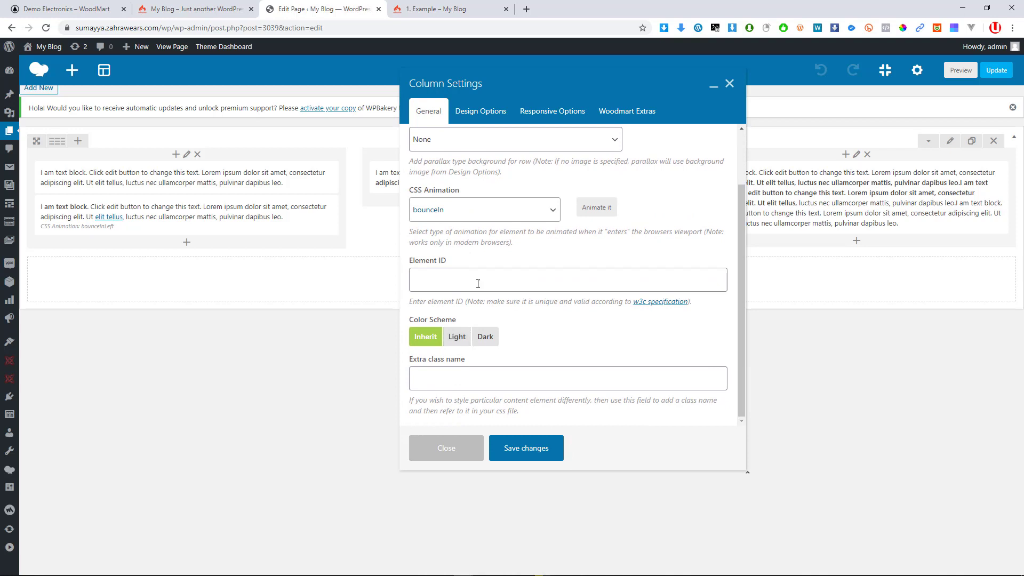
# Enter 16px as the first column's padding-bottom in Design Options and save the column settings
pyautogui.click(489, 115)
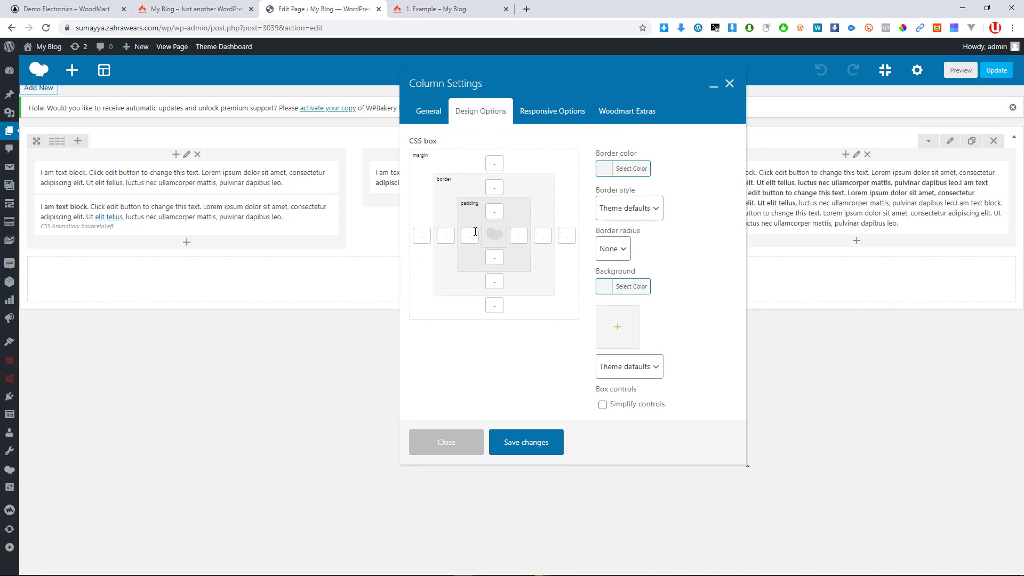
pyautogui.click(496, 210)
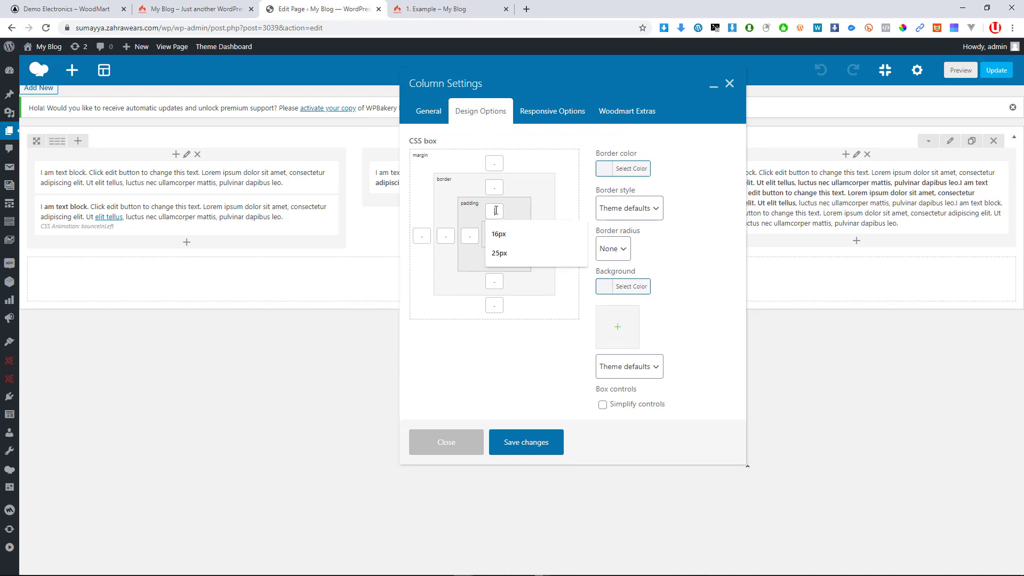
pyautogui.click(466, 234)
pyautogui.click(524, 237)
pyautogui.click(505, 257)
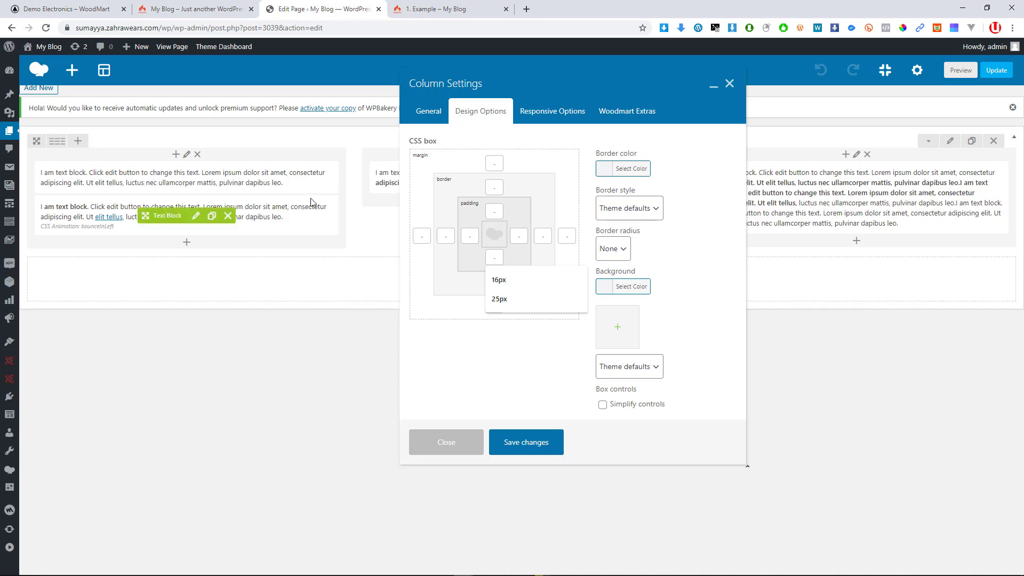
pyautogui.click(501, 282)
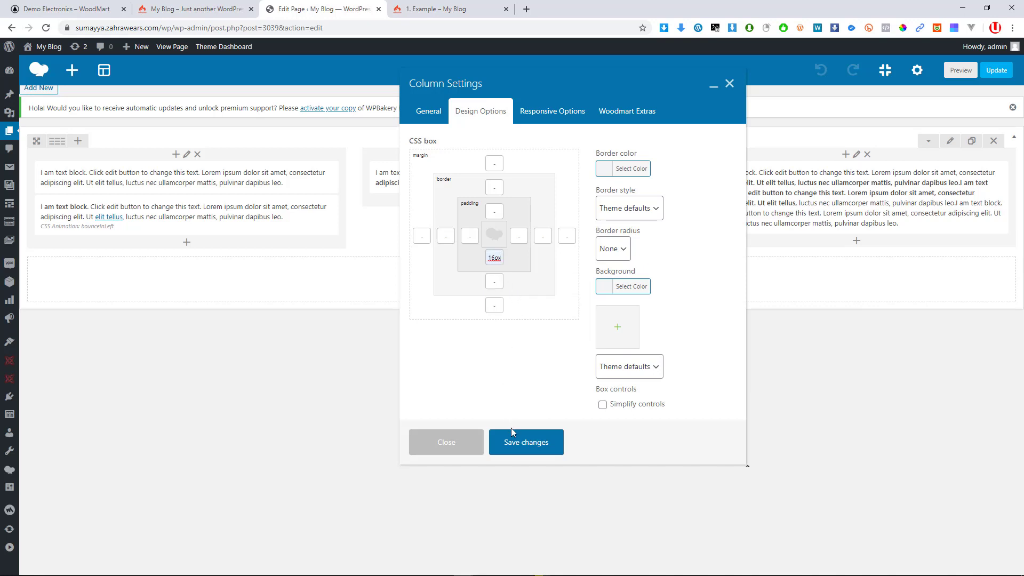
pyautogui.click(513, 447)
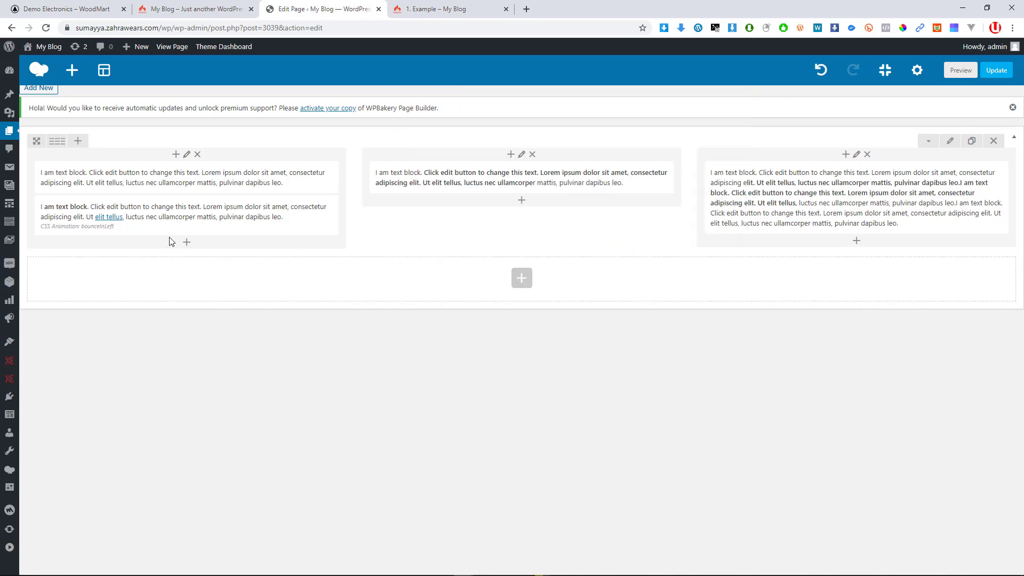
# Reopen the first column's settings and delete its 16px bottom padding in Design Options
pyautogui.moveTo(137, 236)
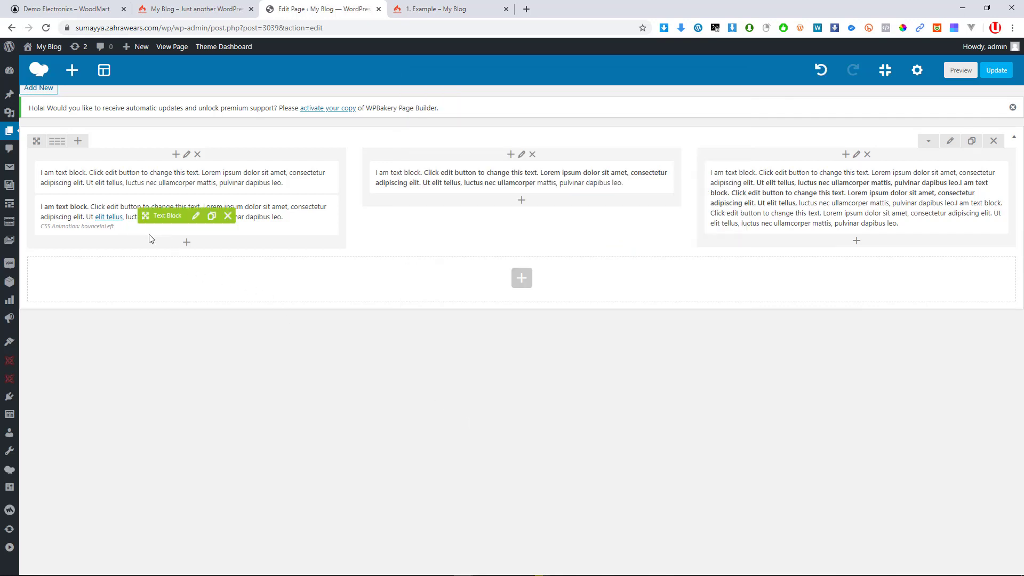
pyautogui.click(187, 155)
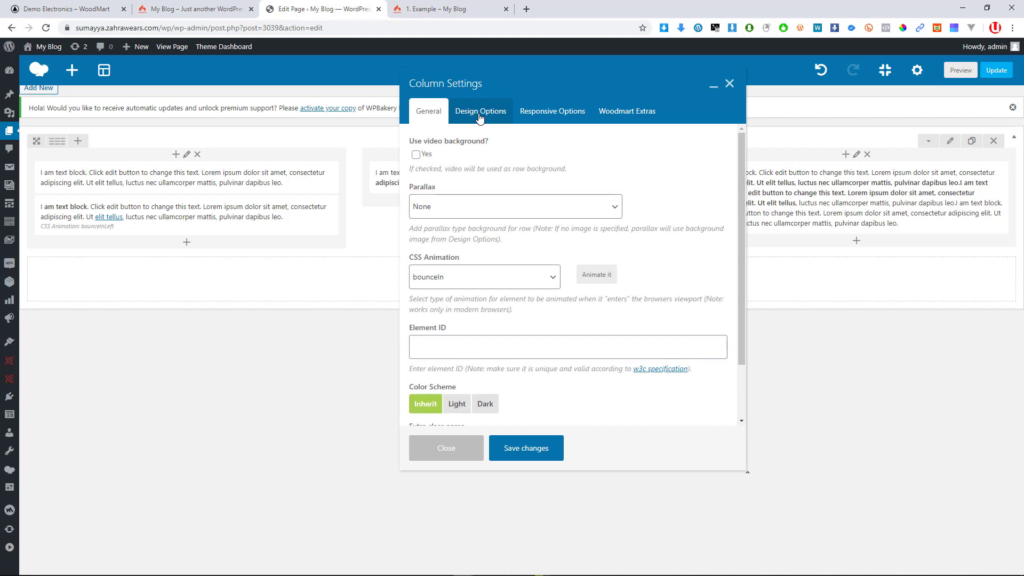
pyautogui.click(480, 111)
pyautogui.doubleClick(495, 258)
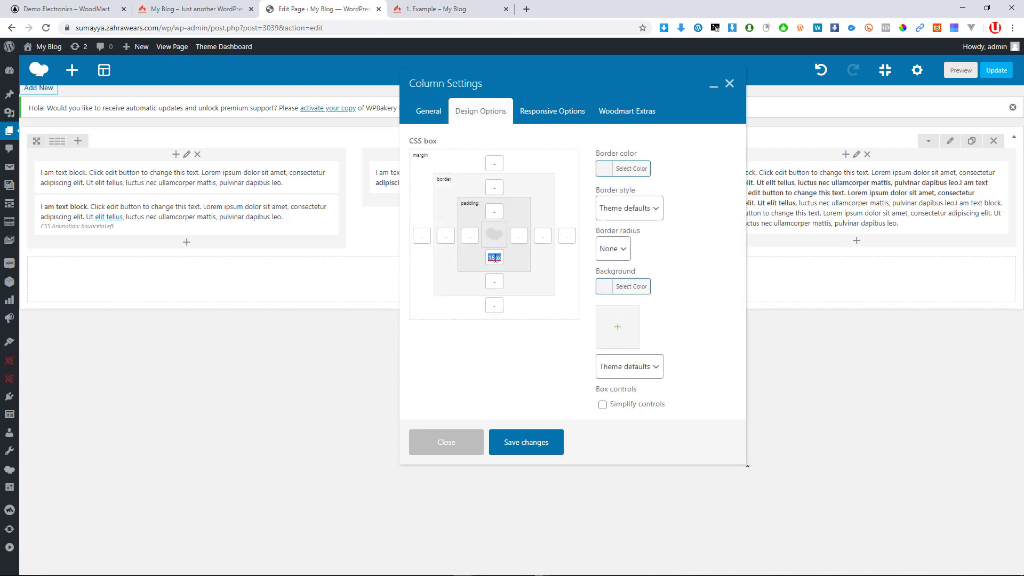
pyautogui.press('BackSpace')
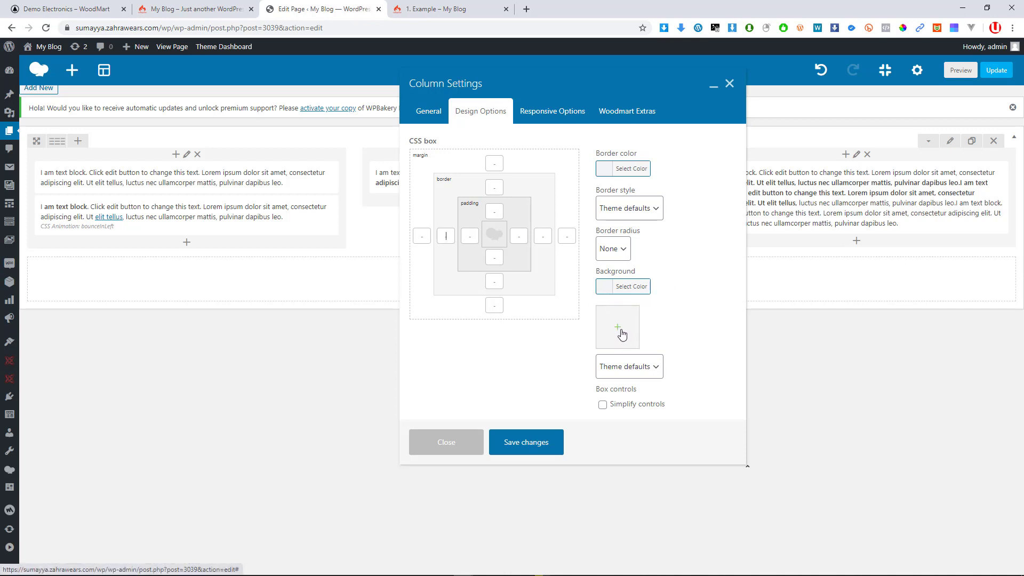
# Leave the background image sizing unchanged and view the Responsive Options showing width 4 columns - 1/3
pyautogui.click(627, 367)
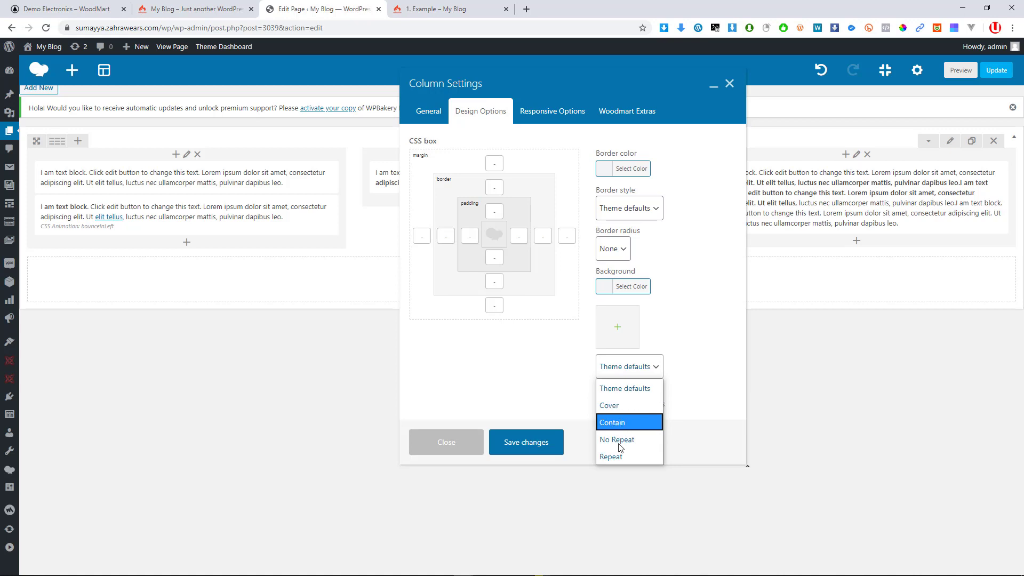
pyautogui.click(667, 393)
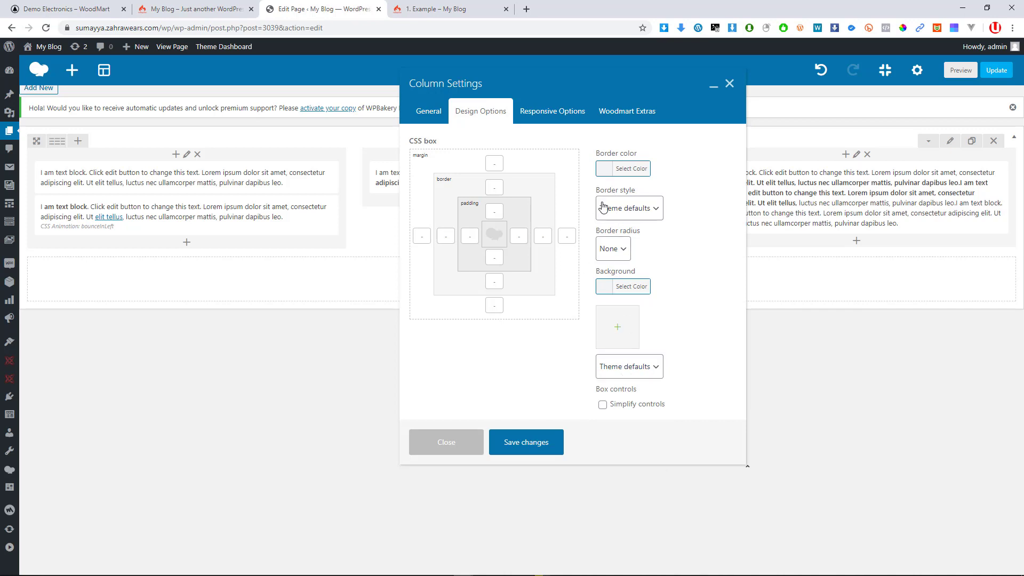
pyautogui.click(548, 116)
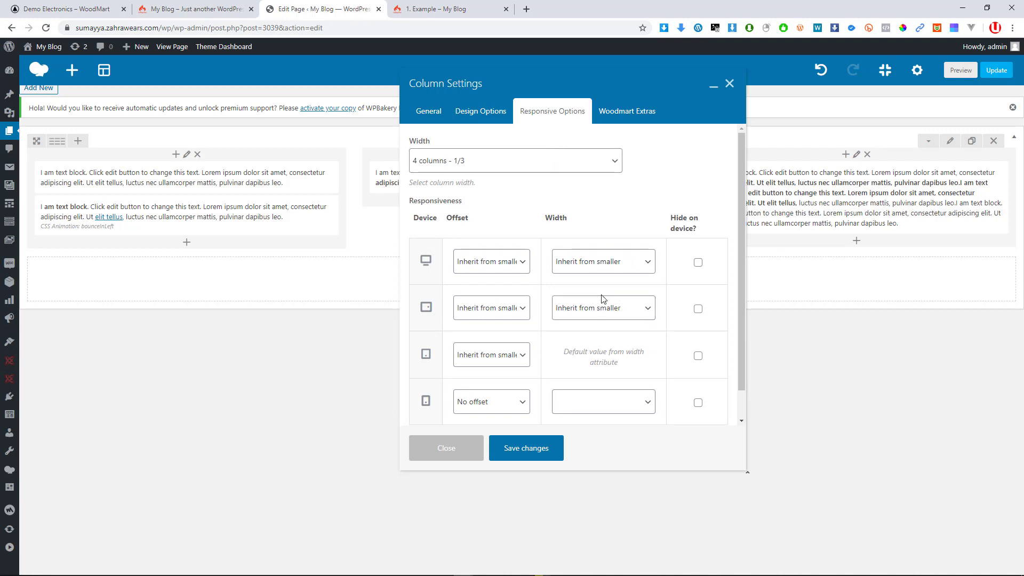
pyautogui.scroll(-1, 676, 370)
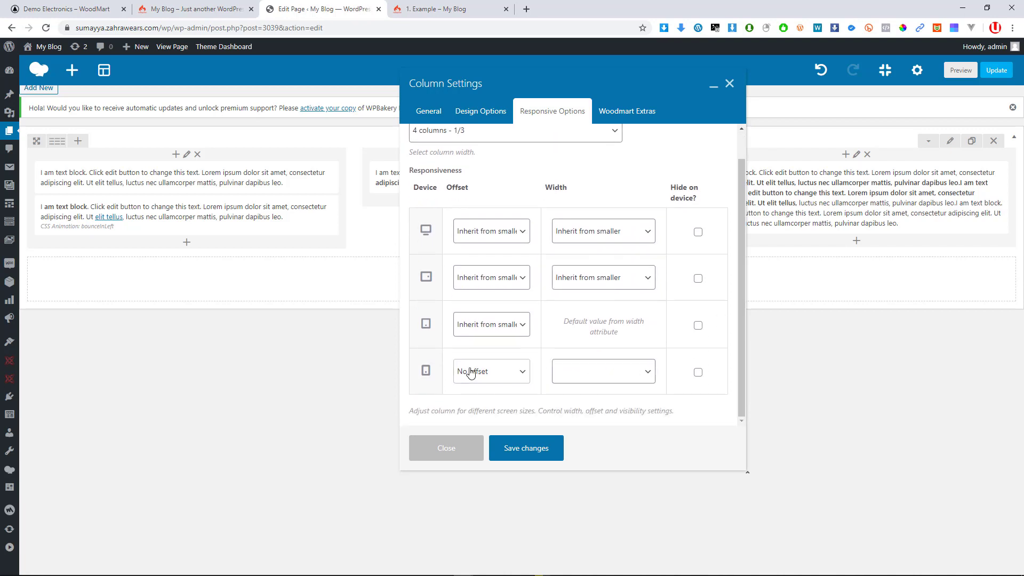
pyautogui.scroll(1, 467, 320)
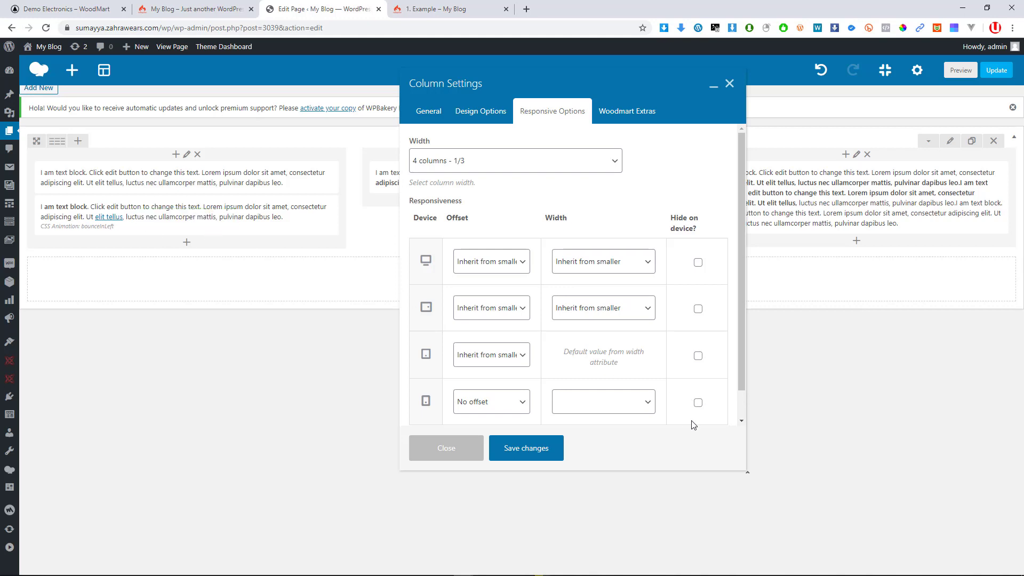
pyautogui.click(699, 403)
pyautogui.click(699, 266)
pyautogui.click(699, 266)
pyautogui.click(694, 402)
pyautogui.click(481, 404)
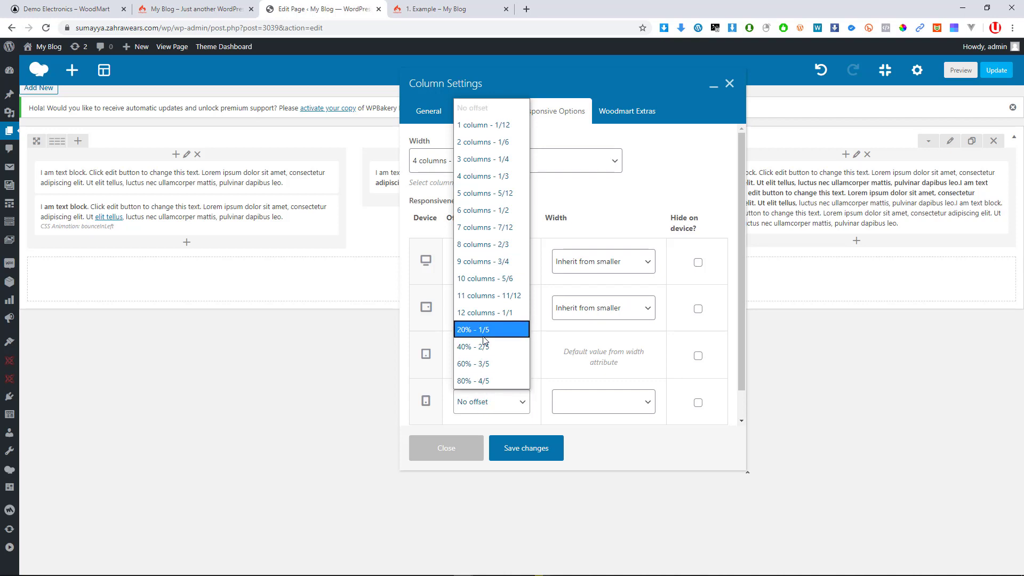
pyautogui.click(563, 350)
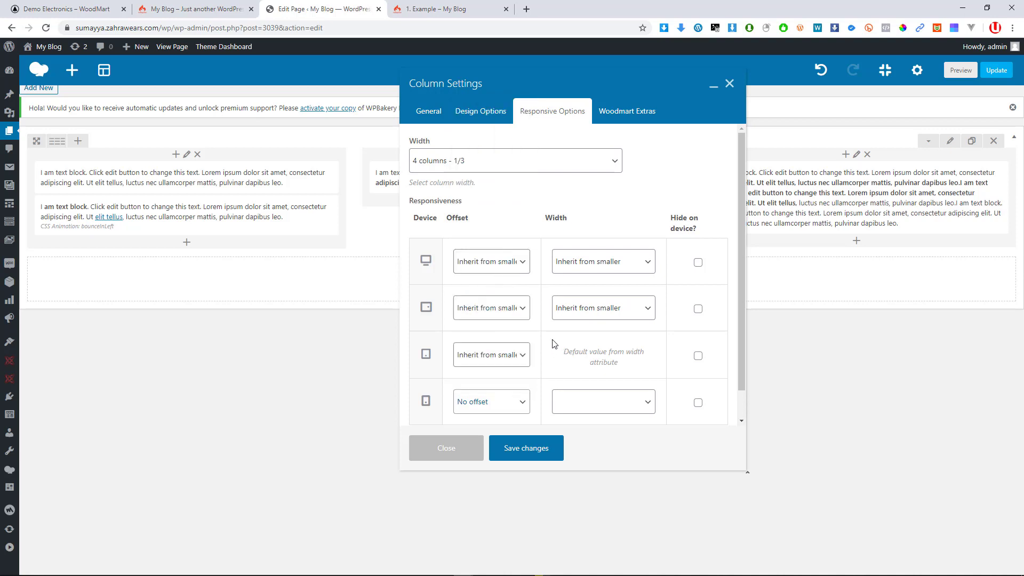
pyautogui.click(498, 353)
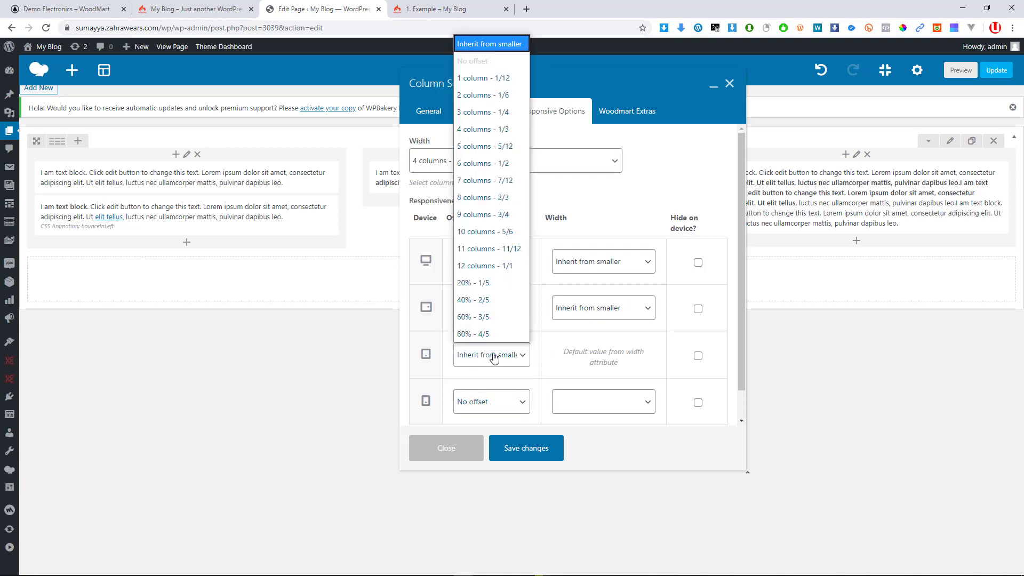
pyautogui.click(547, 363)
pyautogui.click(490, 308)
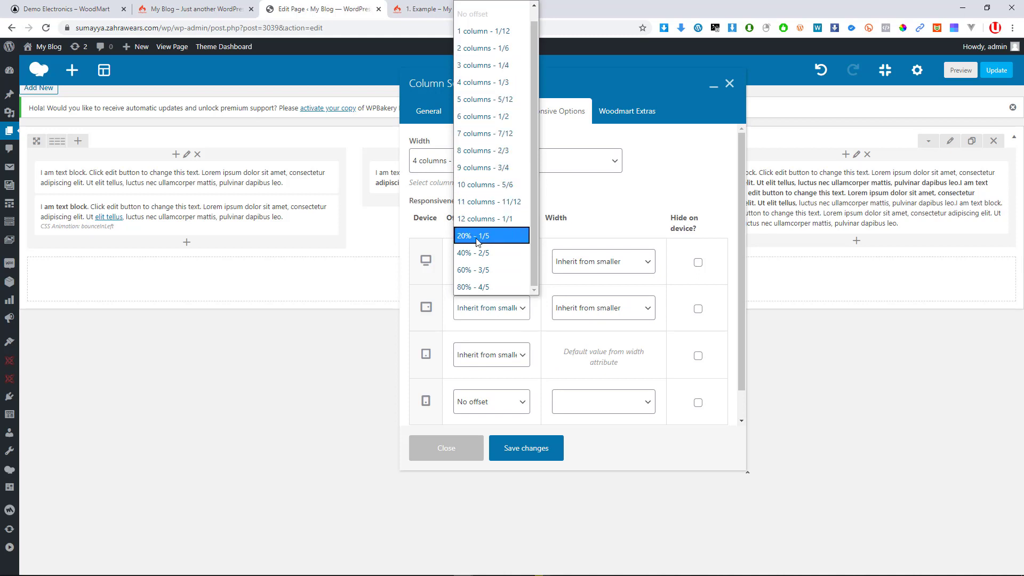
pyautogui.click(541, 330)
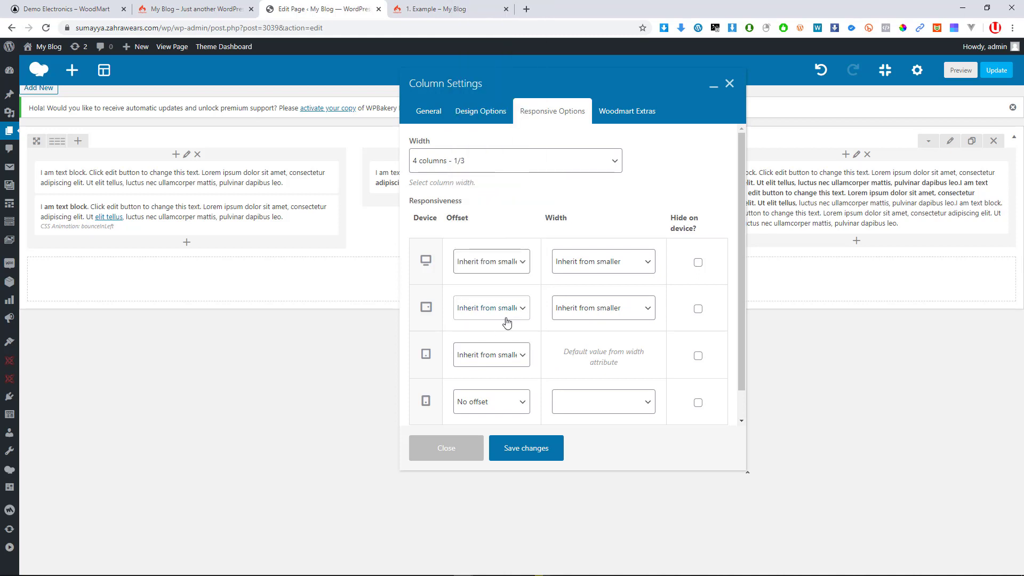
pyautogui.click(487, 261)
pyautogui.click(499, 266)
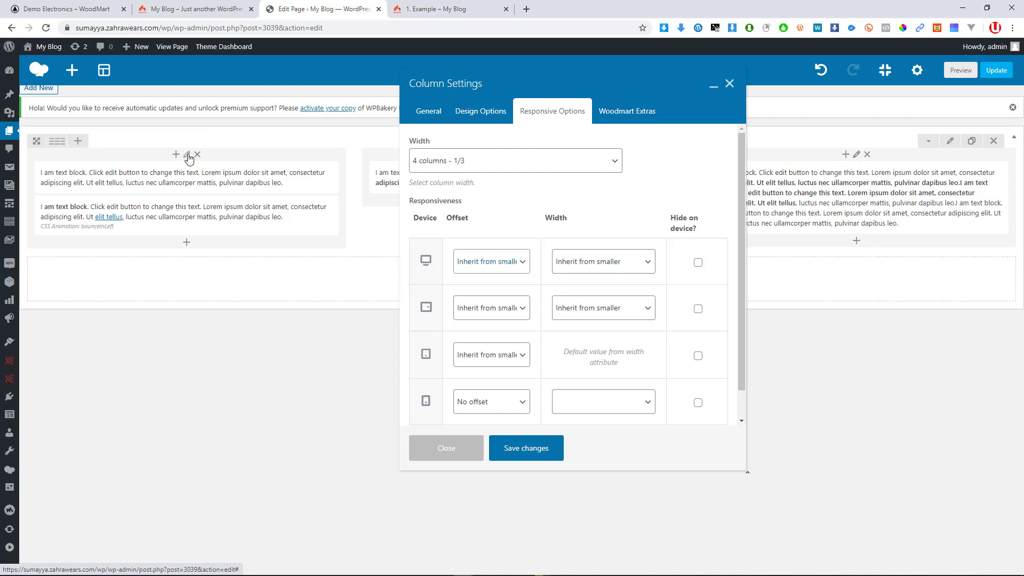
pyautogui.moveTo(577, 82); pyautogui.dragTo(558, 101)
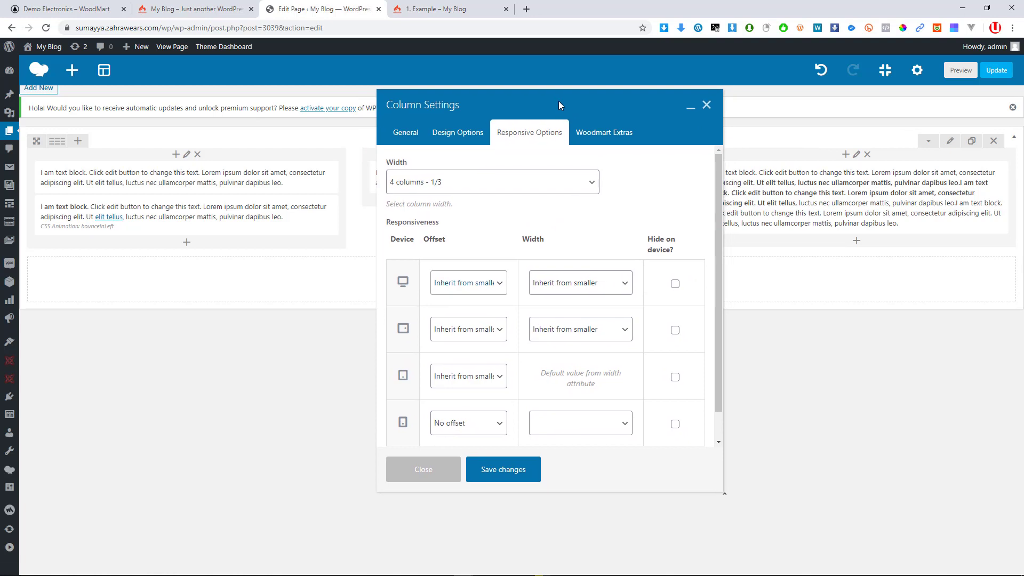
pyautogui.click(419, 143)
pyautogui.click(457, 137)
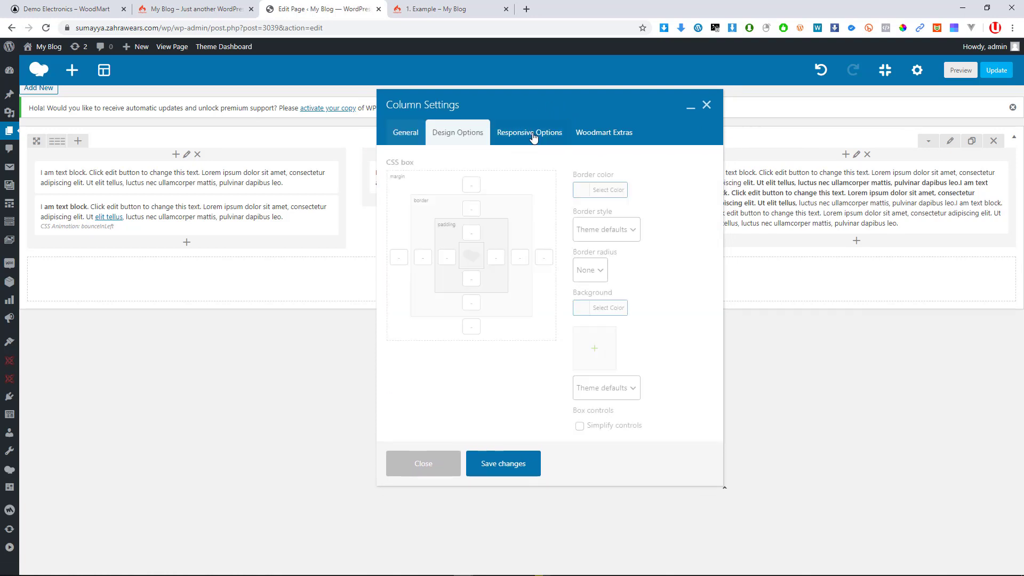
pyautogui.click(530, 136)
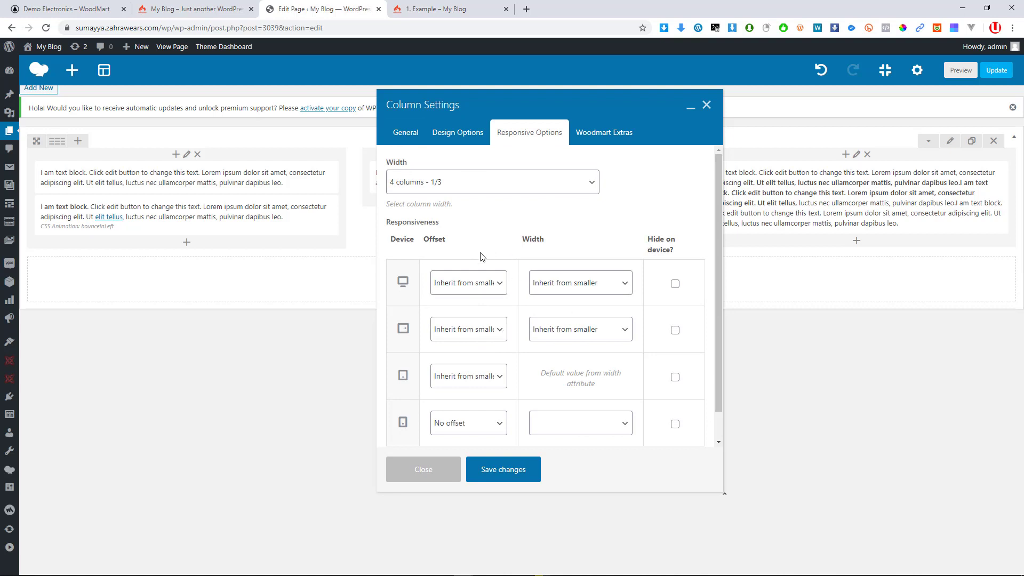
pyautogui.click(494, 184)
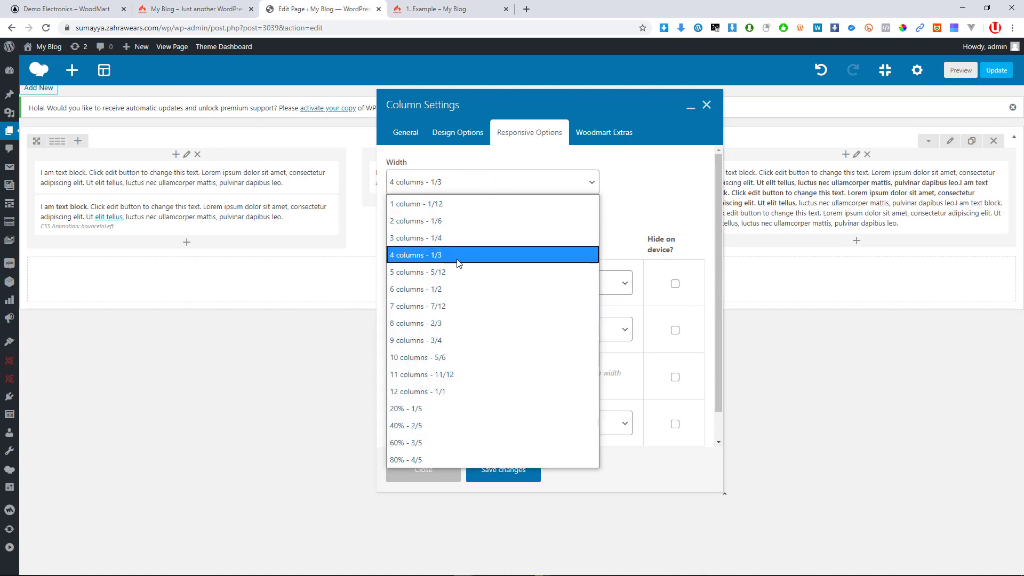
pyautogui.click(657, 215)
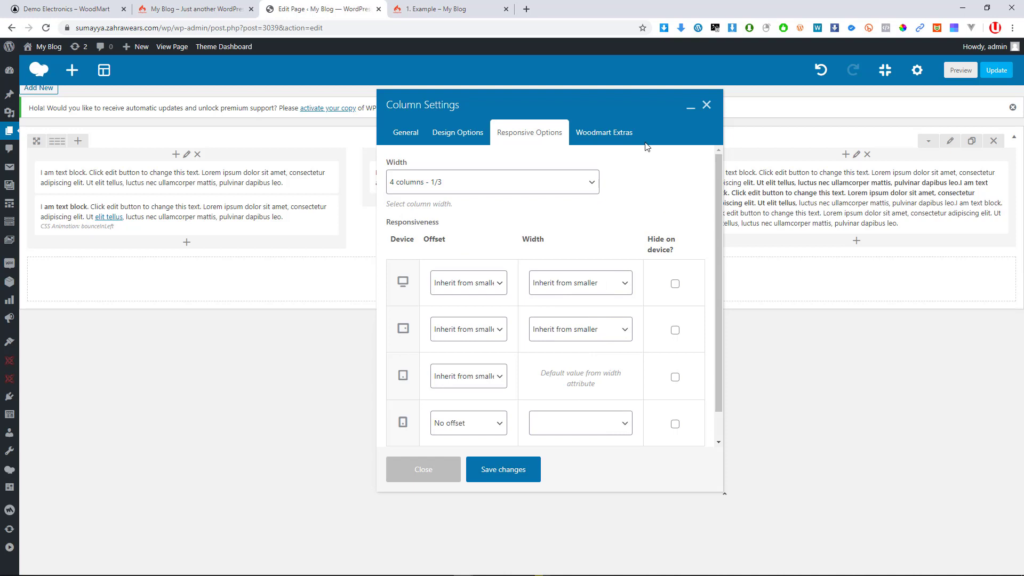
# Leave the Woodmart Extras background position on None and save the column settings
pyautogui.click(615, 138)
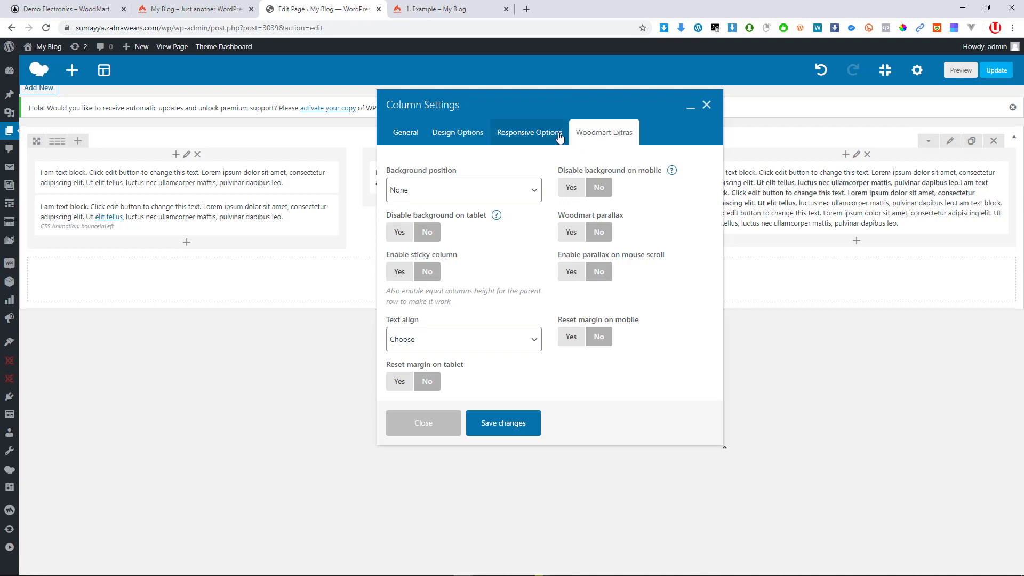
pyautogui.click(486, 197)
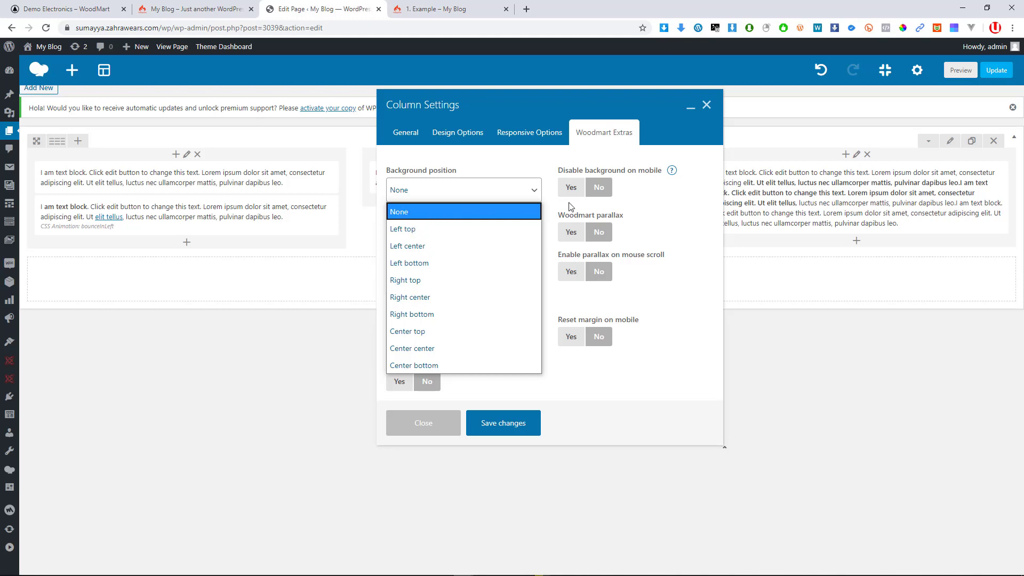
pyautogui.click(557, 220)
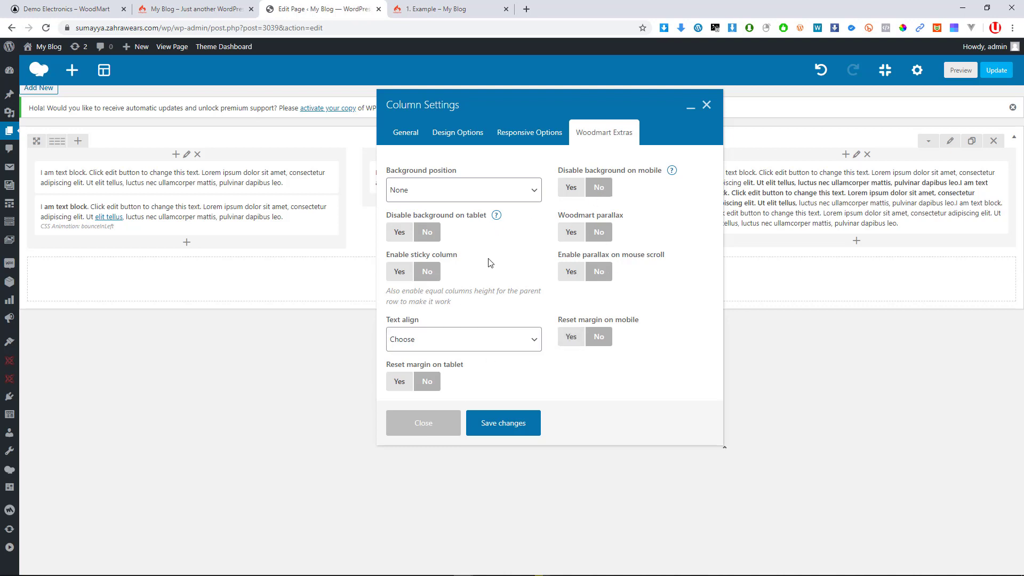
pyautogui.click(496, 426)
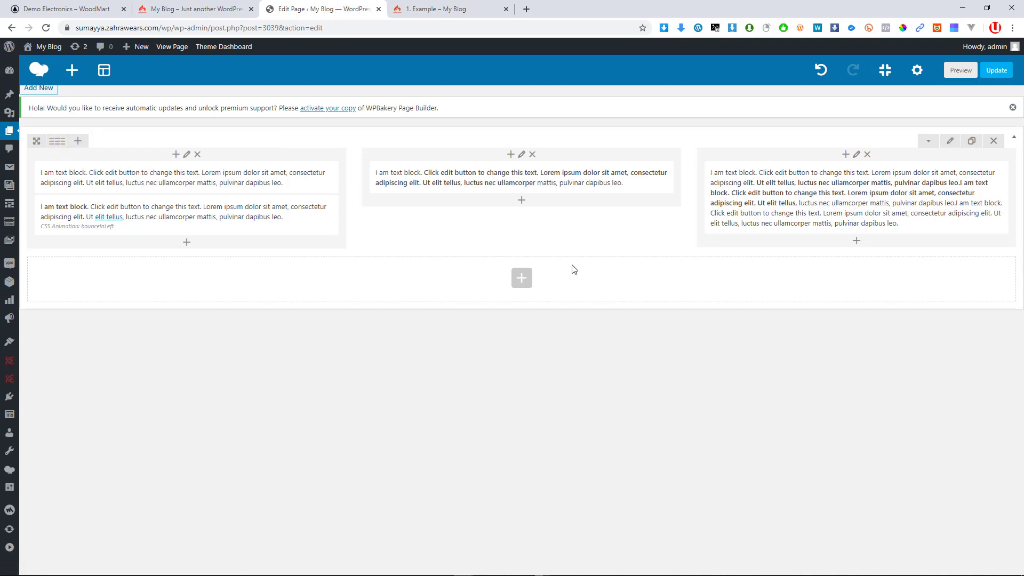
pyautogui.click(929, 142)
pyautogui.click(930, 144)
pyautogui.click(930, 144)
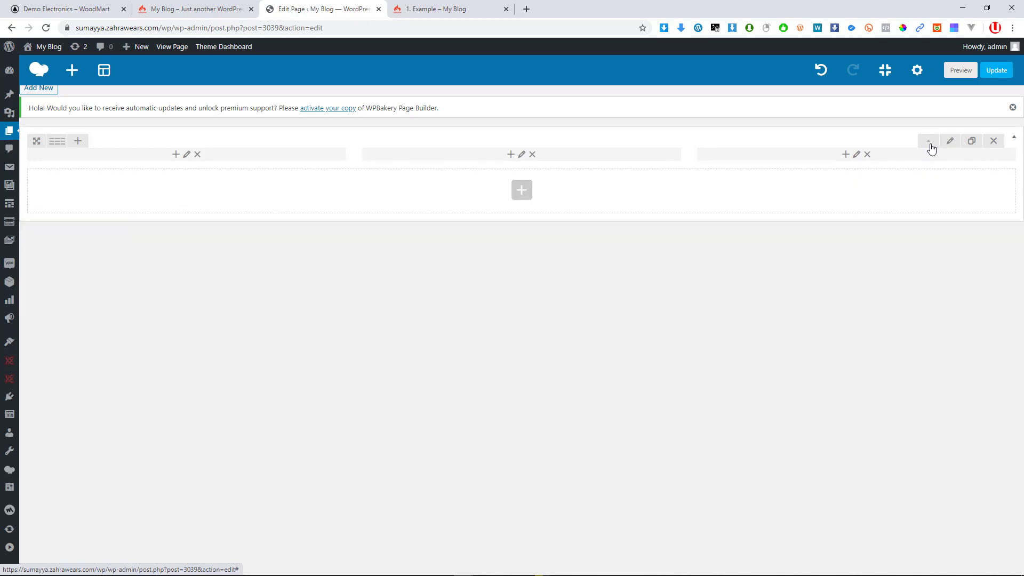
pyautogui.click(931, 144)
pyautogui.click(930, 144)
pyautogui.click(929, 144)
pyautogui.click(931, 144)
pyautogui.click(930, 144)
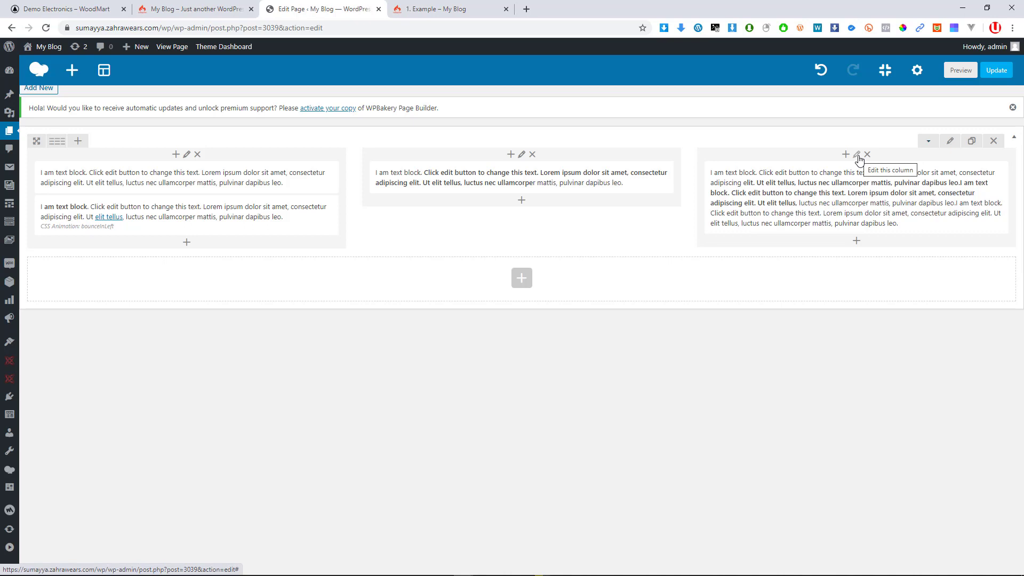
# Open the three-column row's settings, toggle Reverse columns in RTL, and show Design Options
pyautogui.click(951, 141)
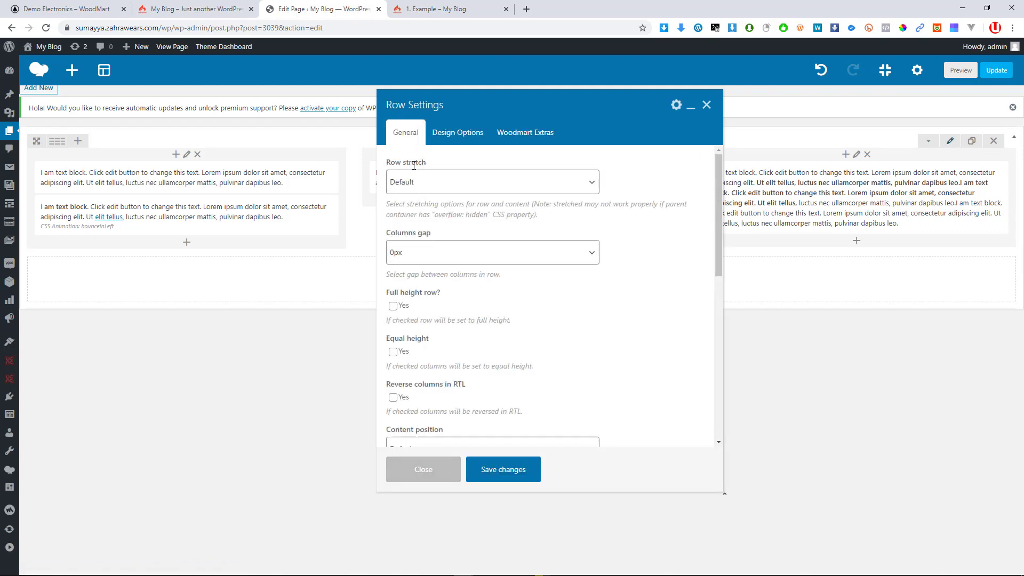
pyautogui.scroll(-5, 445, 343)
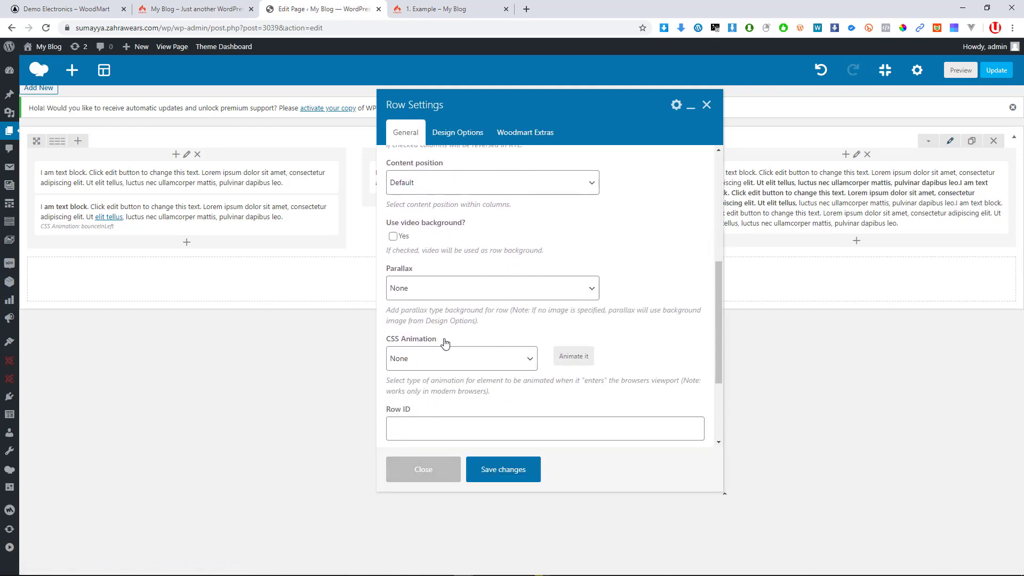
pyautogui.scroll(-3, 445, 343)
pyautogui.scroll(6, 453, 307)
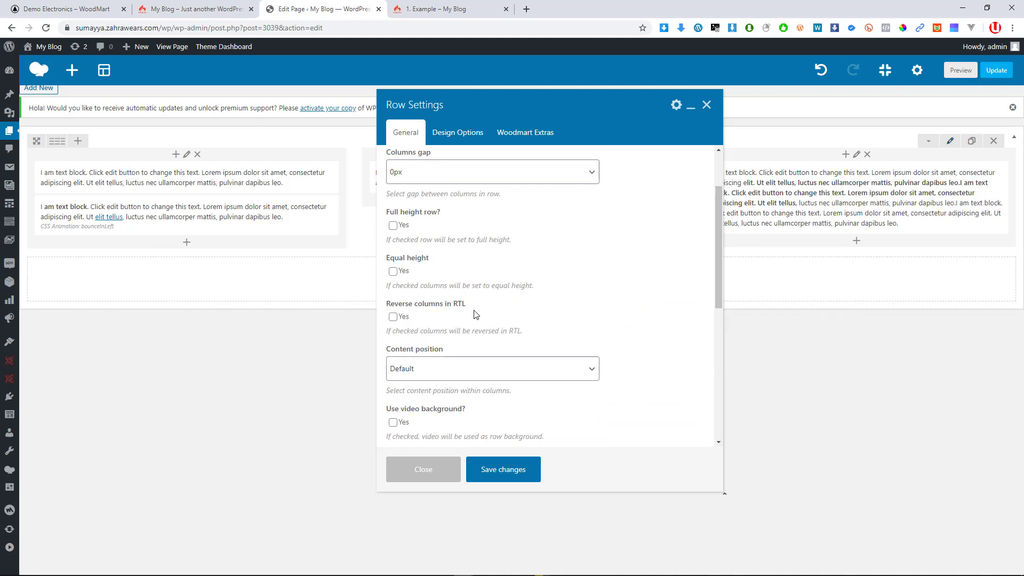
pyautogui.click(396, 317)
pyautogui.click(457, 137)
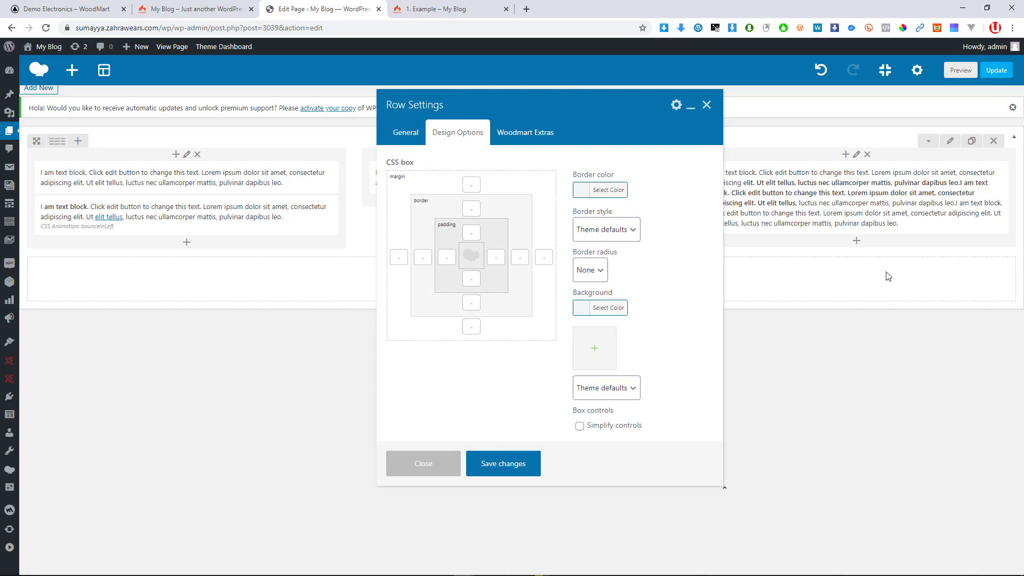
# Set hero_large.jpg as the row's background image and save the row settings
pyautogui.click(598, 353)
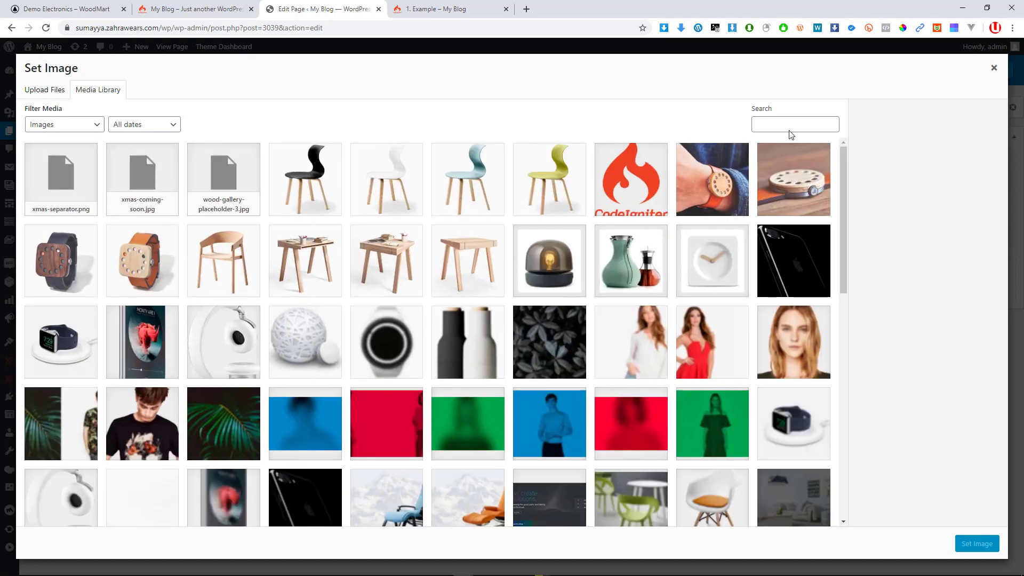
pyautogui.click(793, 267)
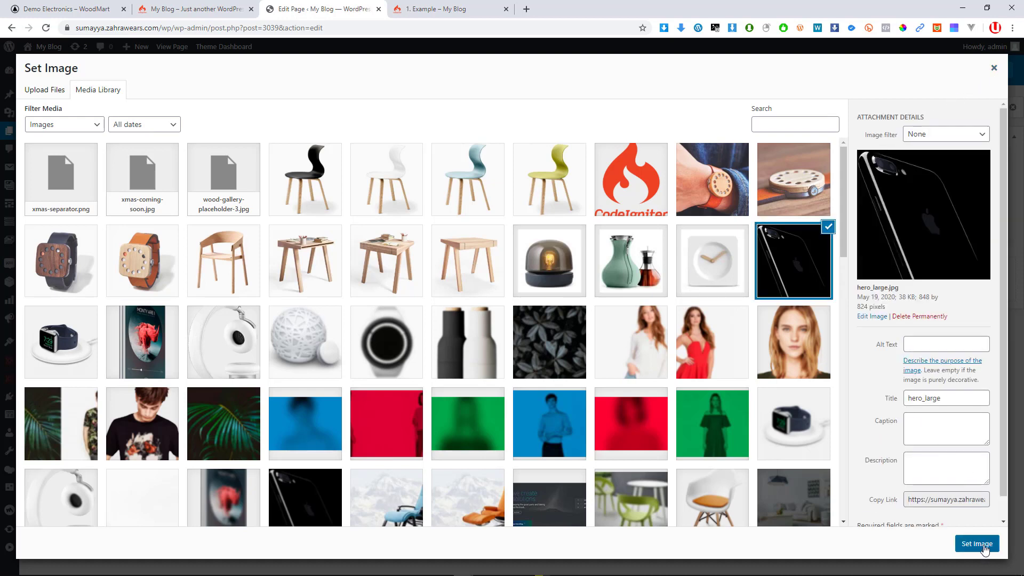
pyautogui.click(977, 544)
pyautogui.click(517, 465)
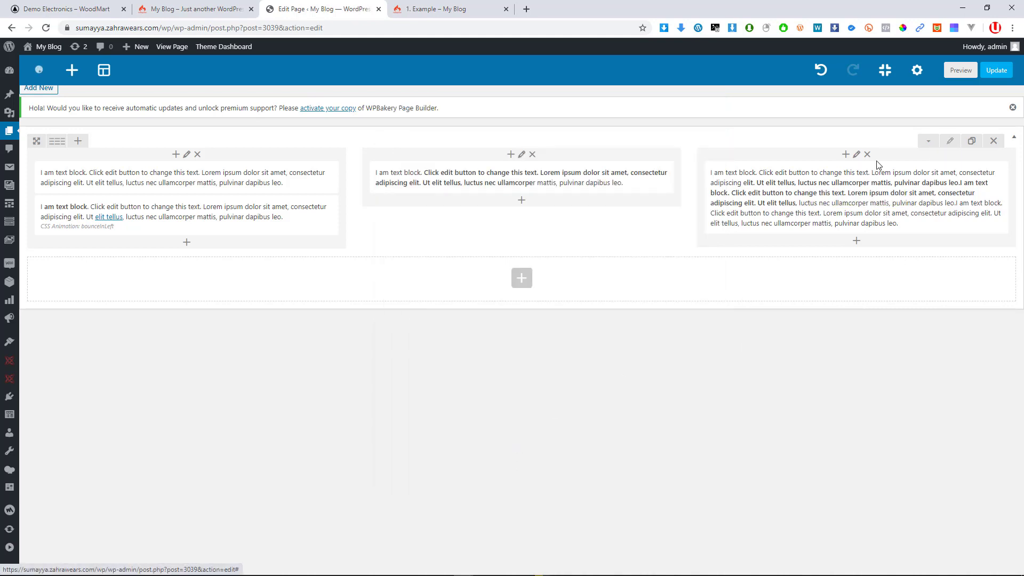
# Reopen the row settings, review the Design Options and Woodmart Extras tabs, then close them
pyautogui.moveTo(778, 199)
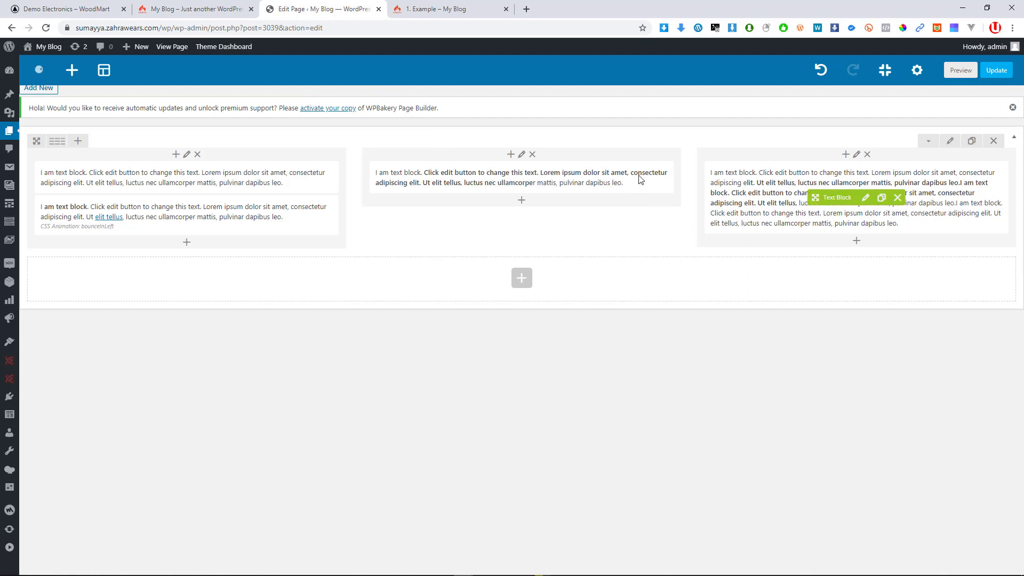
pyautogui.click(951, 142)
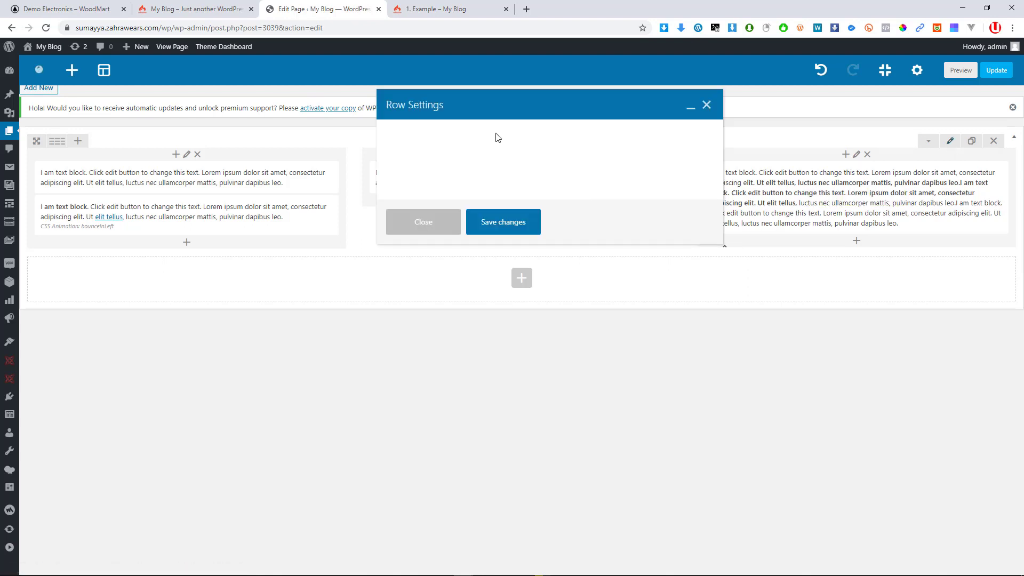
pyautogui.click(481, 136)
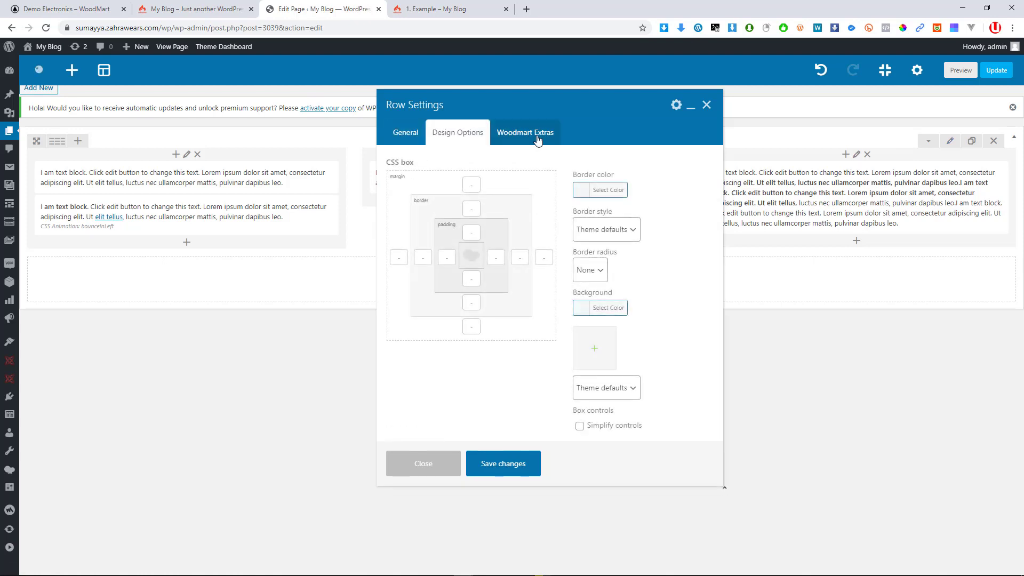
pyautogui.click(538, 140)
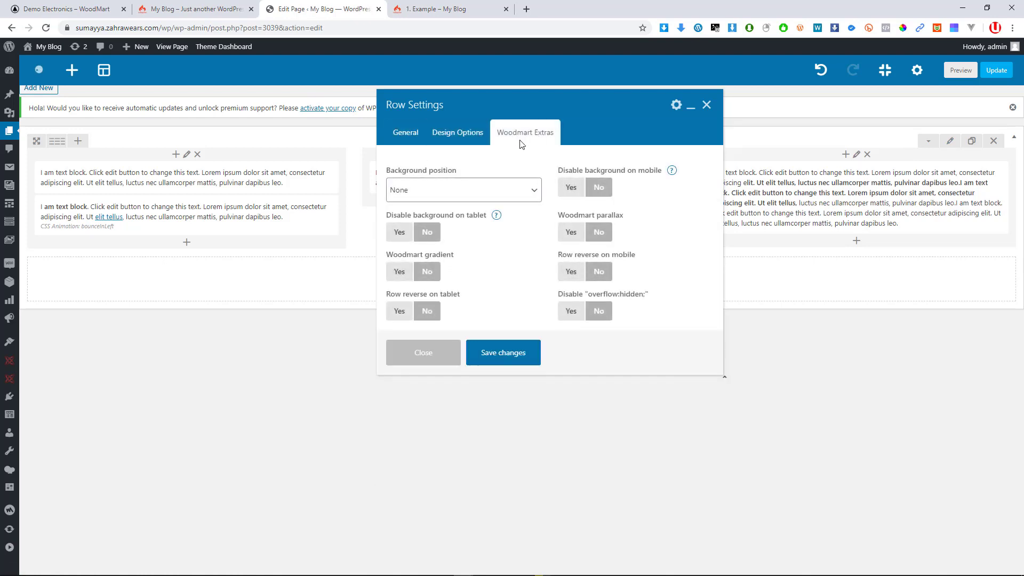
pyautogui.click(460, 139)
pyautogui.click(703, 107)
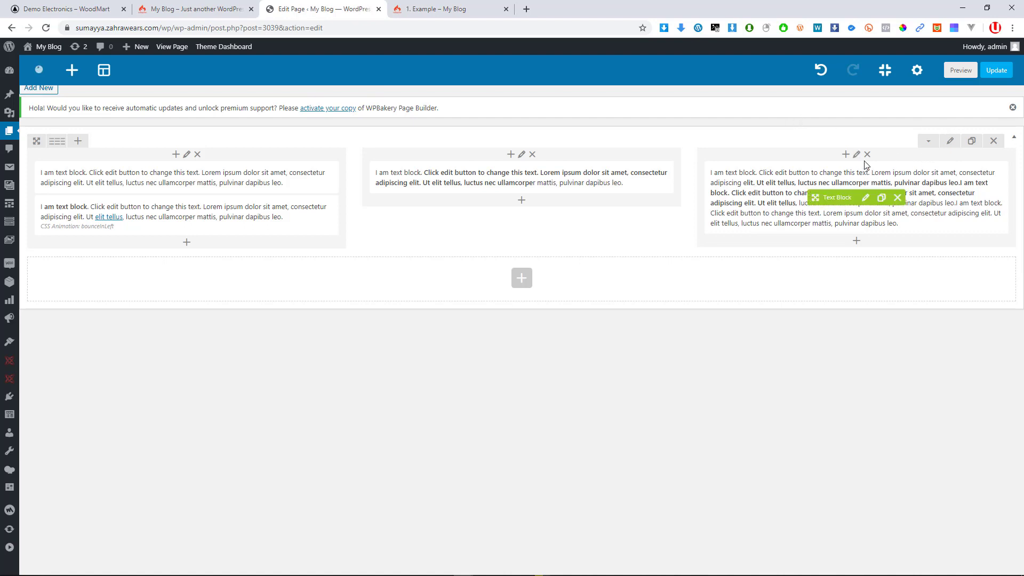
# Set the row's border colour to green #81d742, save it, and check the live 1. Example page
pyautogui.click(950, 142)
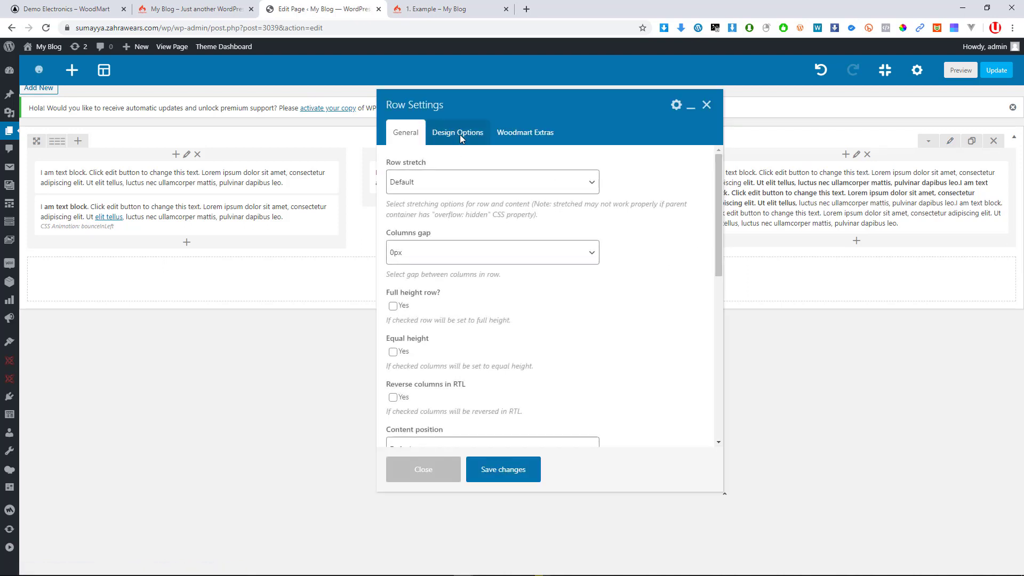
pyautogui.click(459, 138)
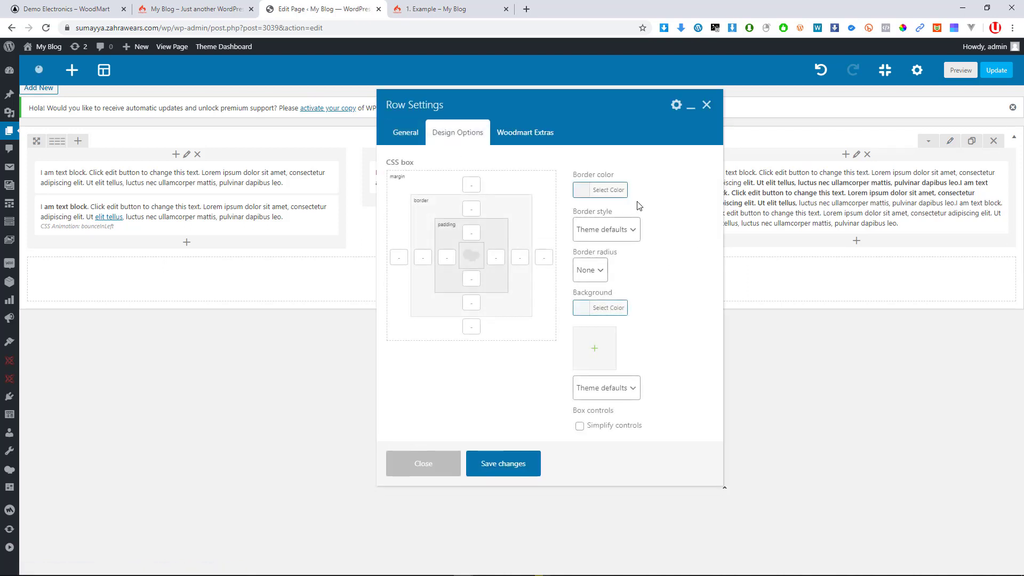
pyautogui.click(599, 192)
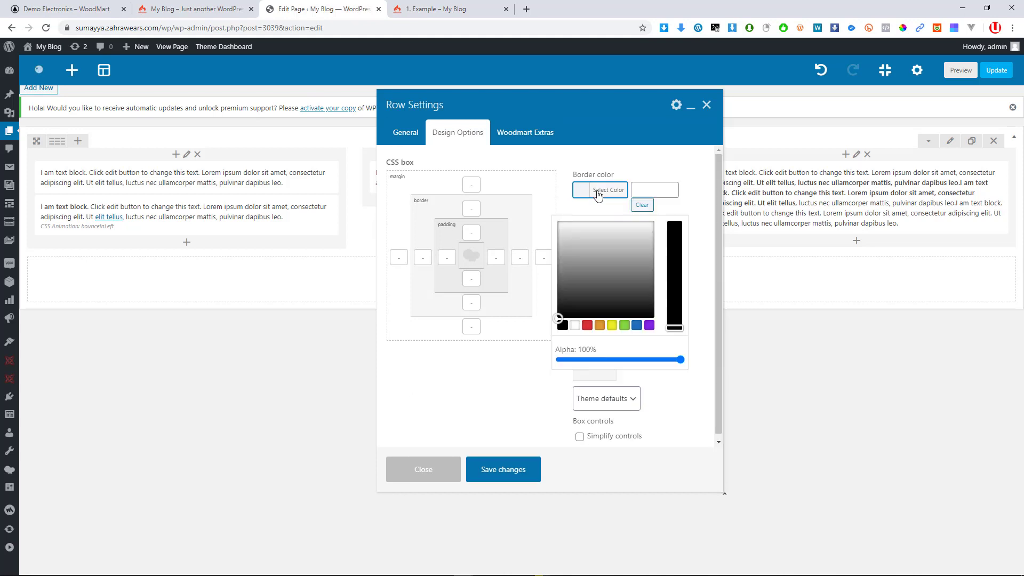
pyautogui.click(567, 326)
pyautogui.click(588, 326)
pyautogui.click(575, 325)
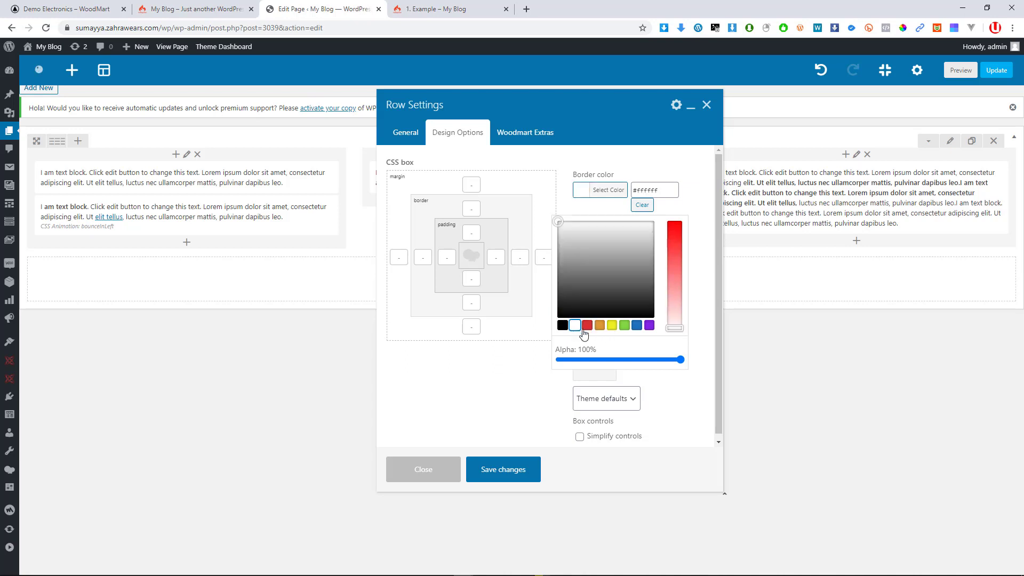
pyautogui.click(624, 326)
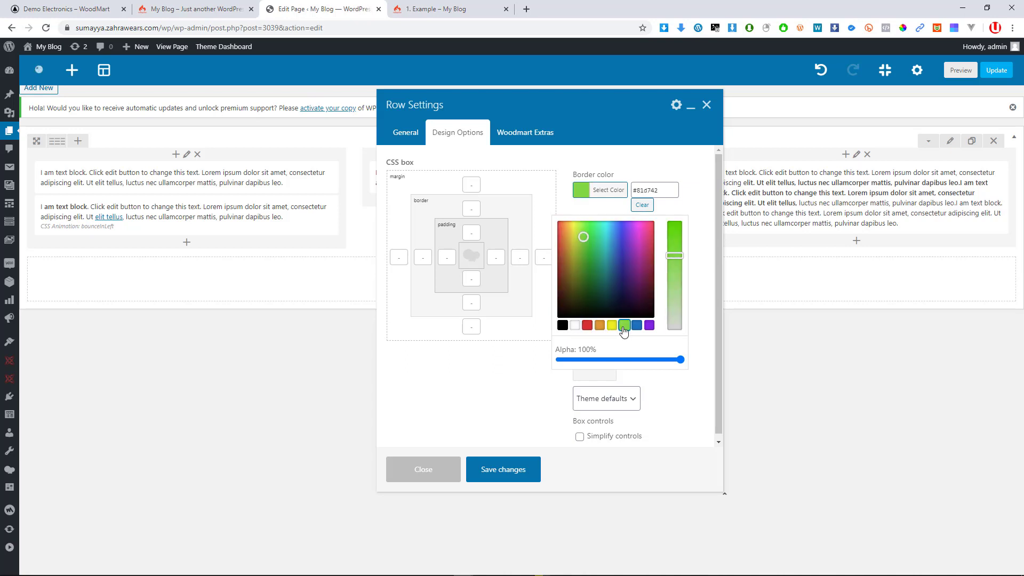
pyautogui.click(481, 472)
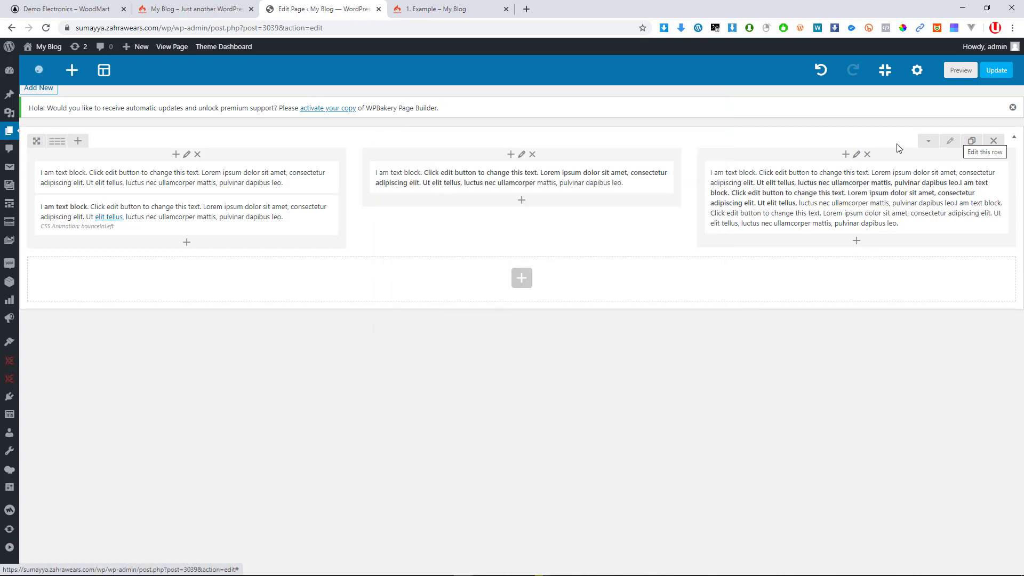
pyautogui.click(451, 6)
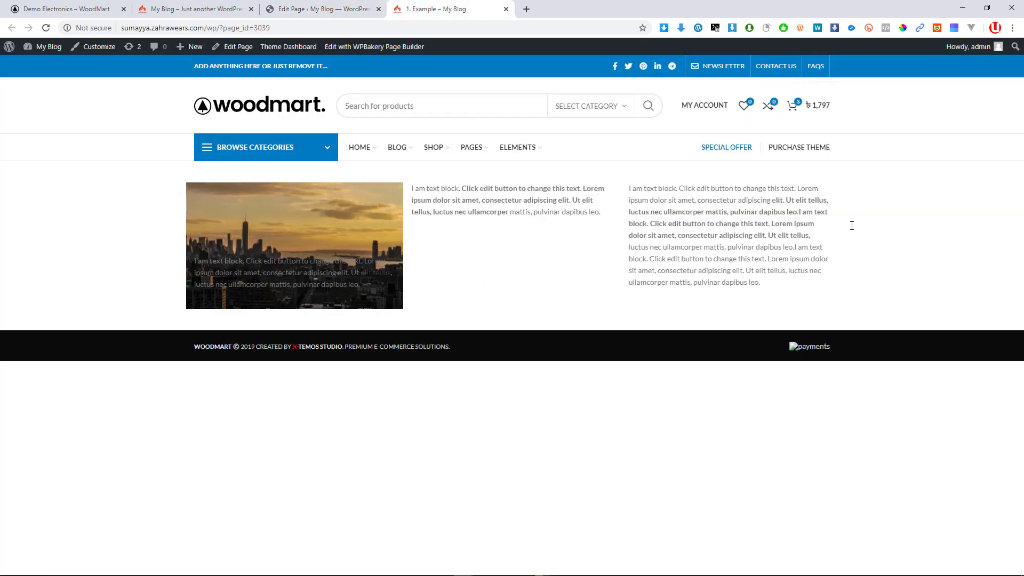
pyautogui.click(320, 8)
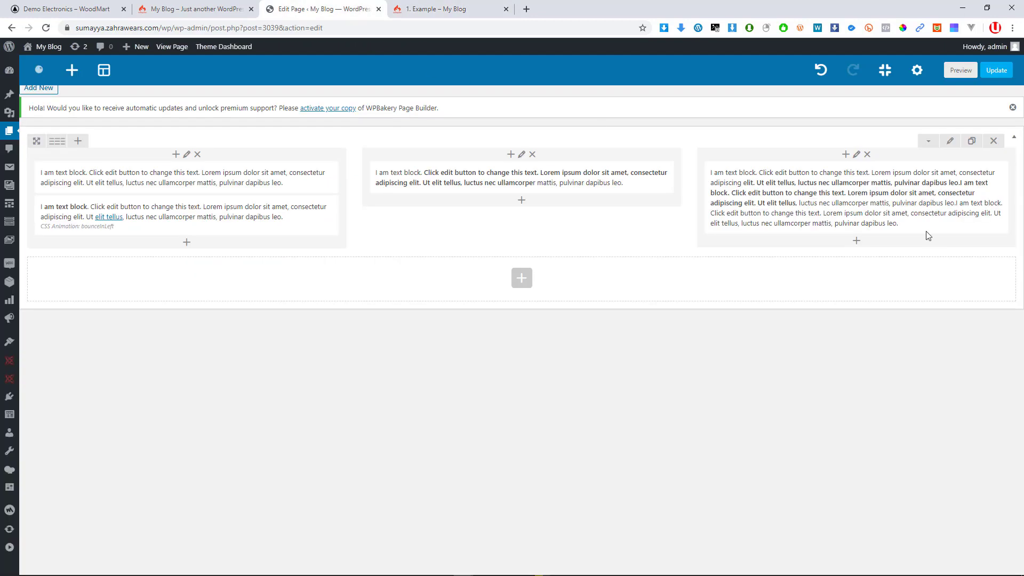
pyautogui.click(950, 142)
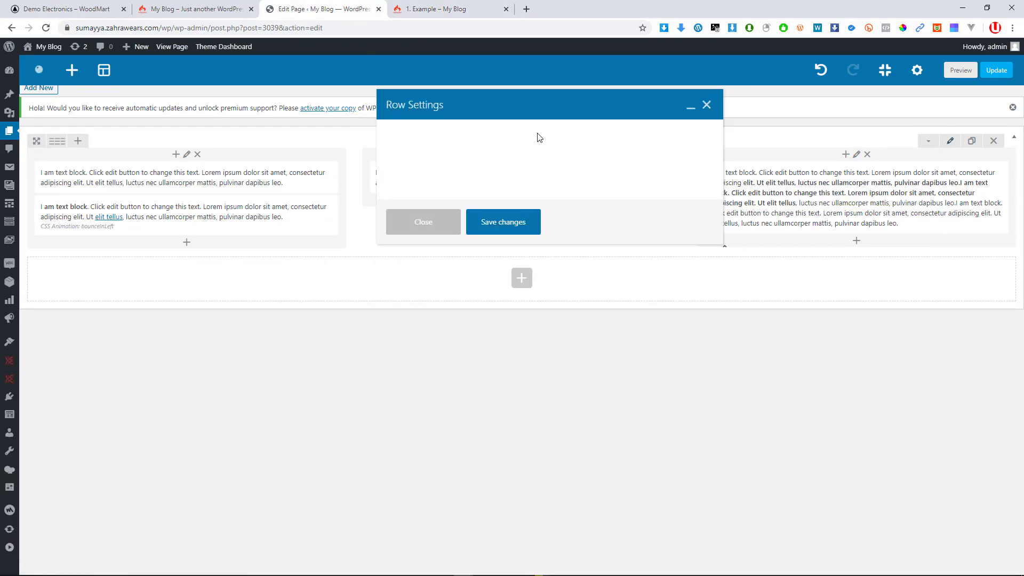
pyautogui.click(483, 133)
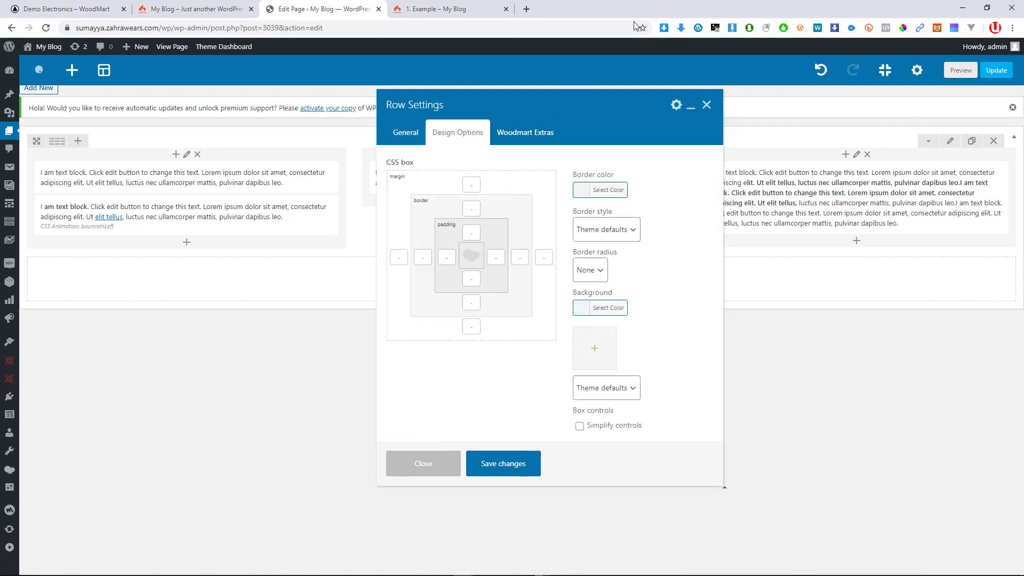
pyautogui.click(706, 105)
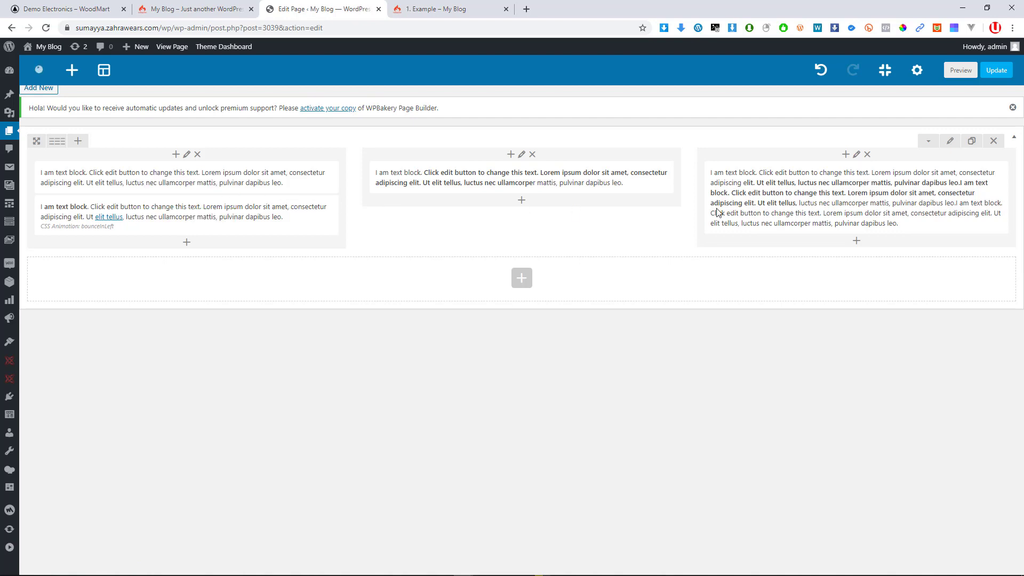
pyautogui.click(972, 142)
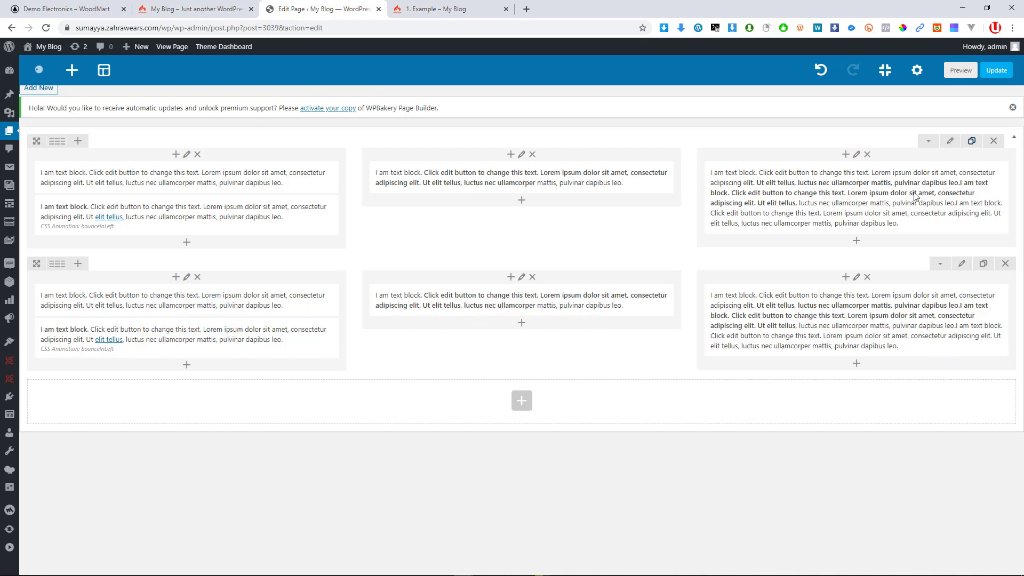
pyautogui.click(821, 69)
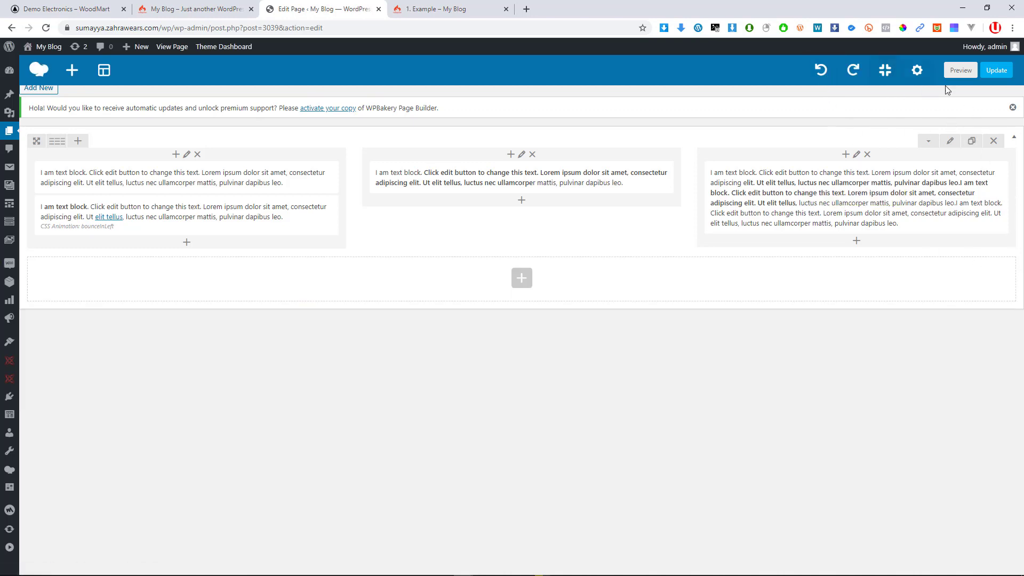
pyautogui.click(854, 70)
pyautogui.click(821, 70)
pyautogui.click(994, 141)
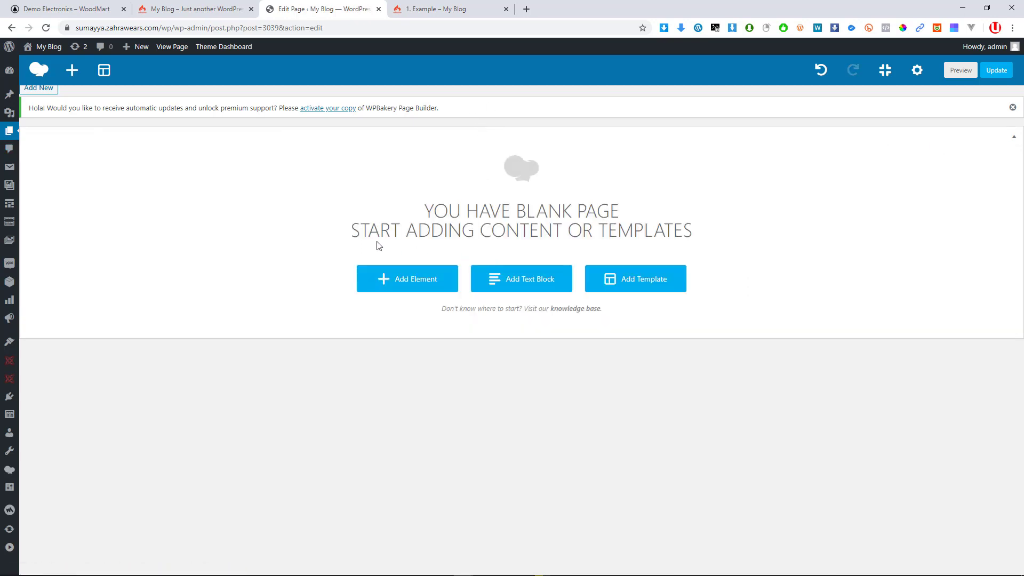
pyautogui.click(822, 71)
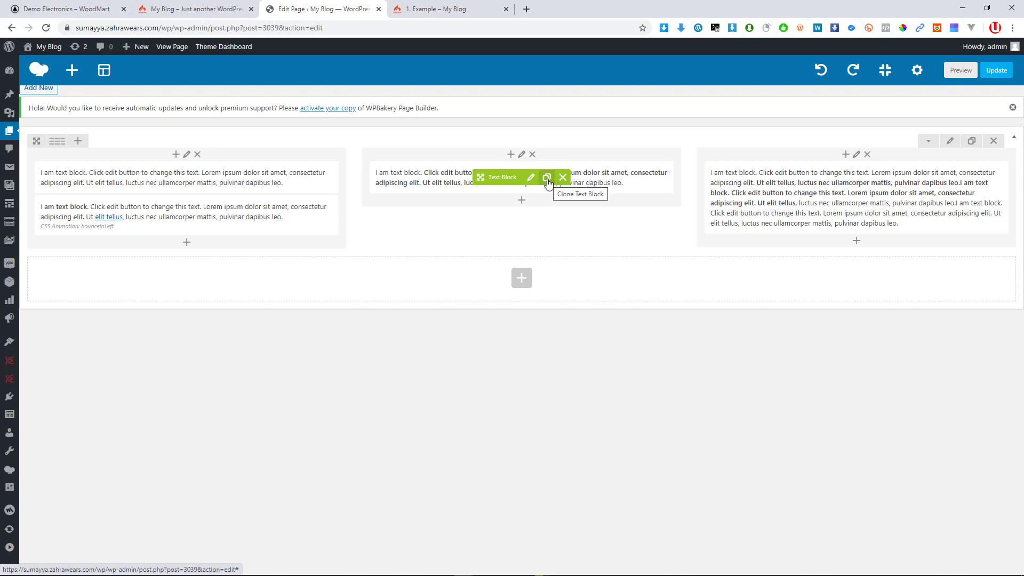
# Clone the middle column's text block and open the clone's text for editing
pyautogui.click(548, 182)
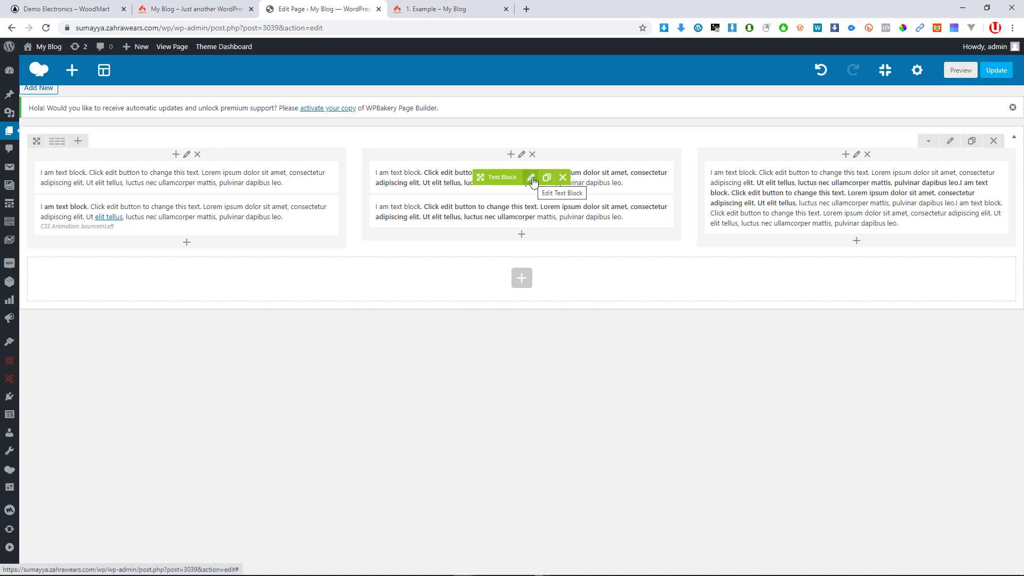
pyautogui.click(532, 179)
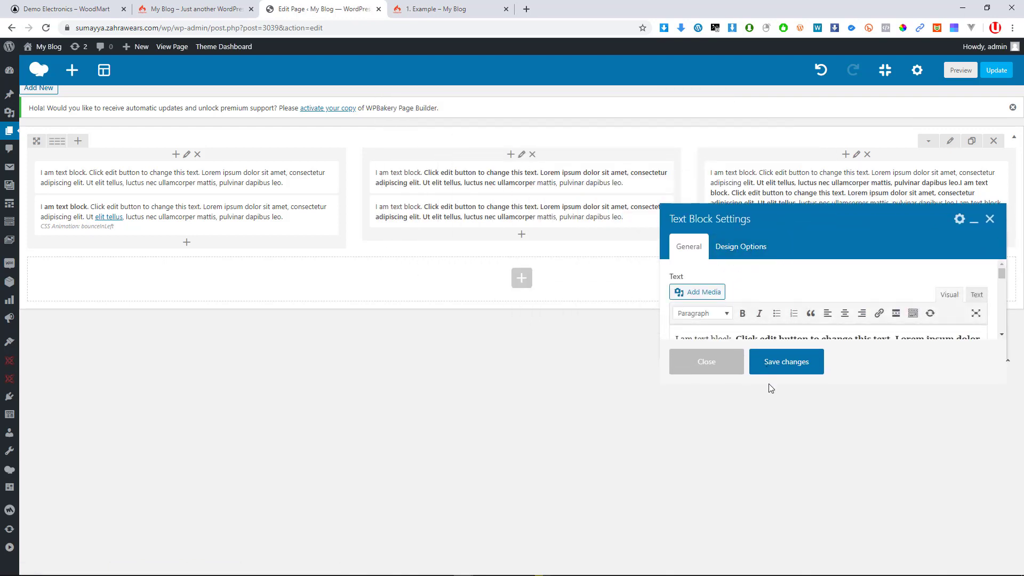
pyautogui.moveTo(819, 203); pyautogui.dragTo(787, 214)
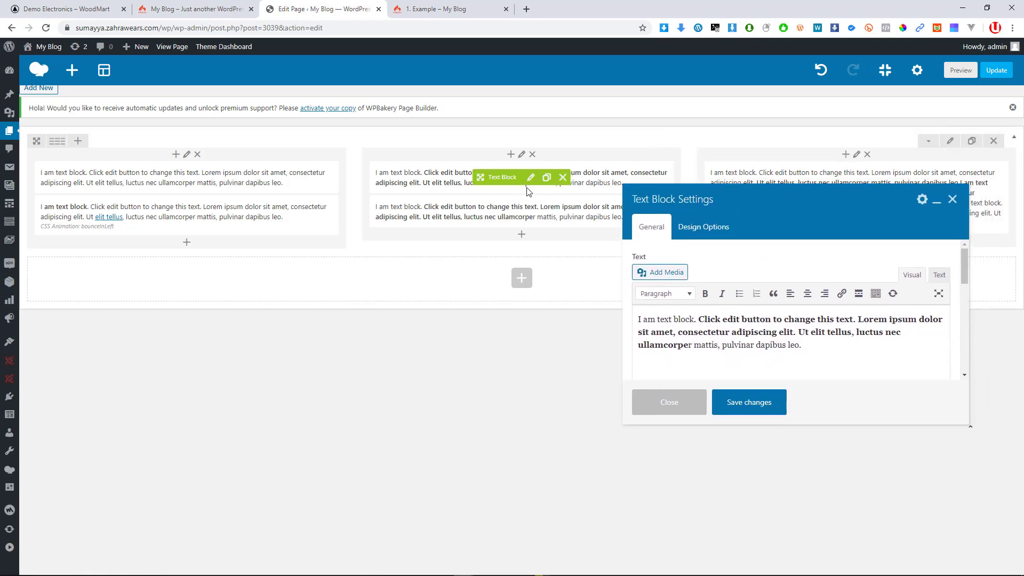
pyautogui.click(766, 347)
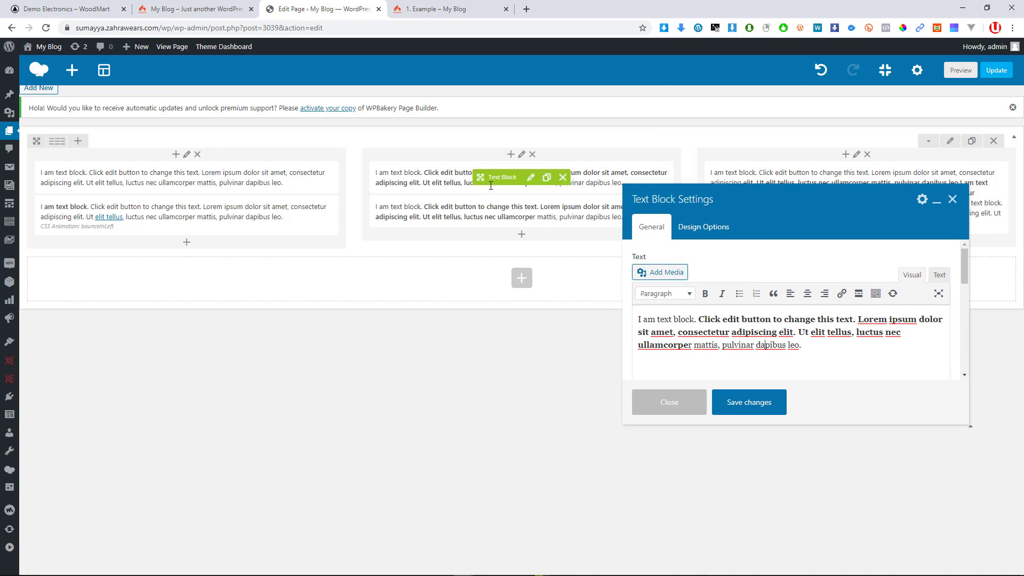
pyautogui.moveTo(780, 330); pyautogui.dragTo(698, 316)
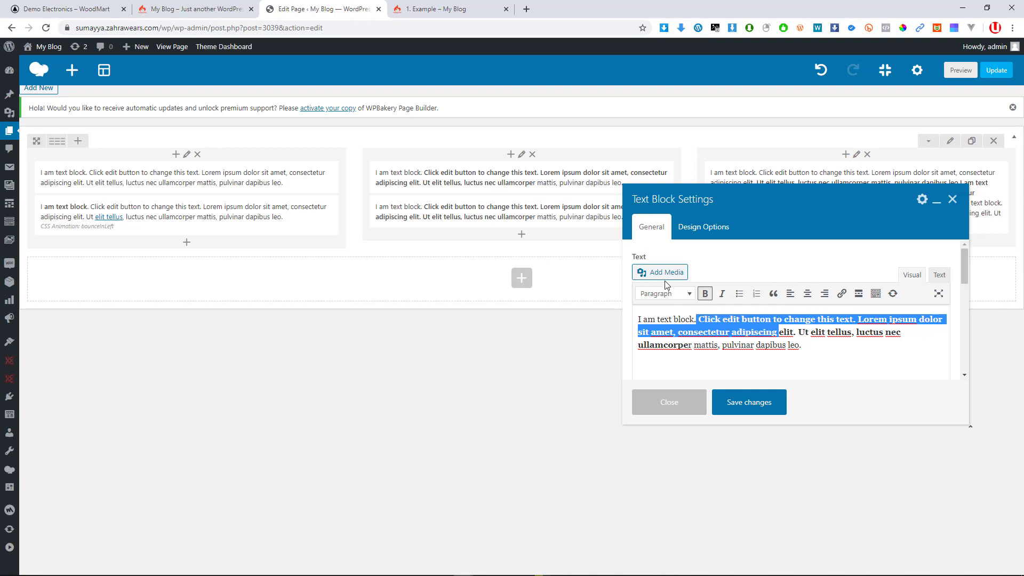
pyautogui.click(688, 297)
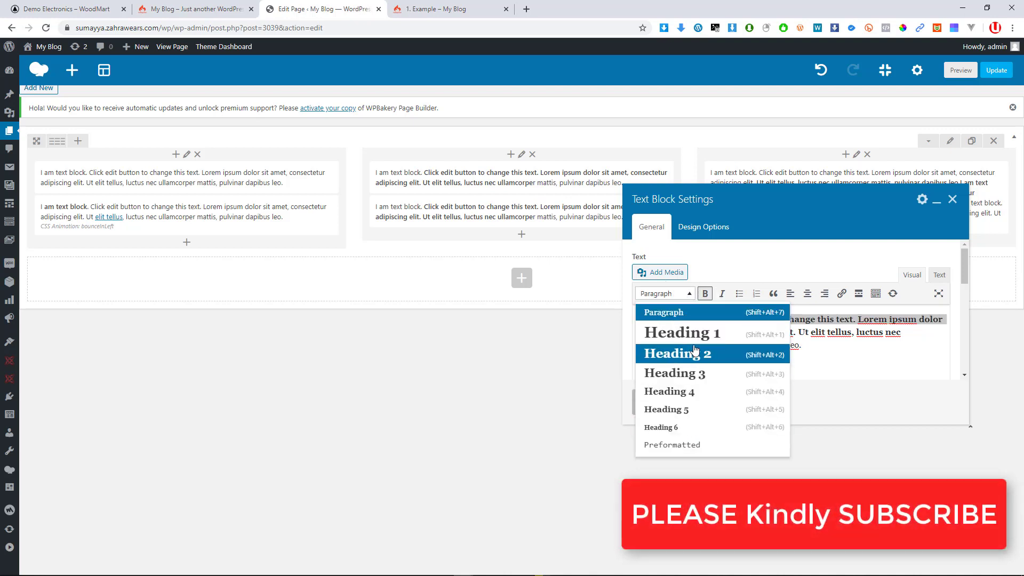
pyautogui.click(833, 332)
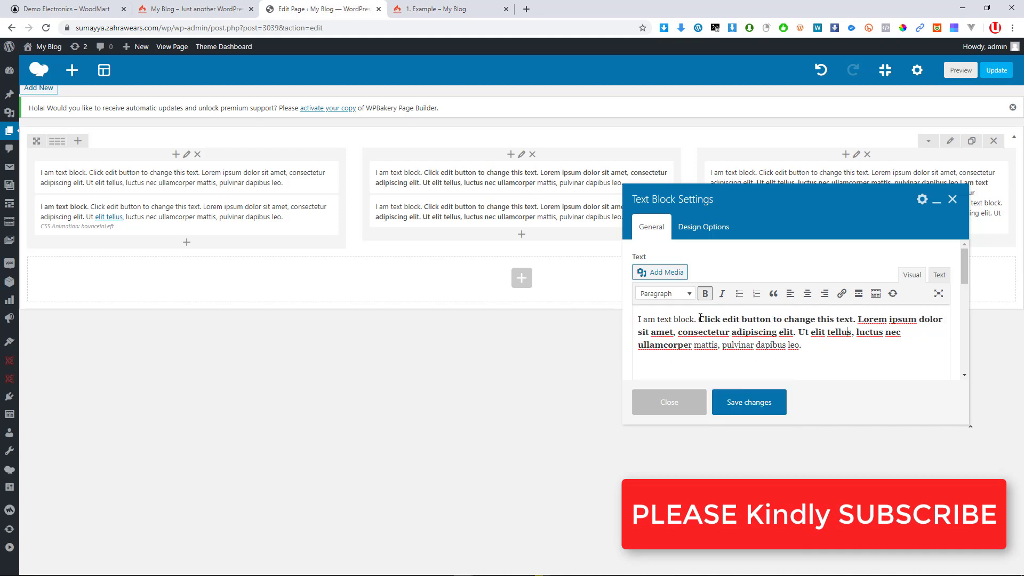
# Try Heading 2 on 'am text block.', undo the change, and clone the middle block again
pyautogui.moveTo(689, 318); pyautogui.dragTo(639, 318)
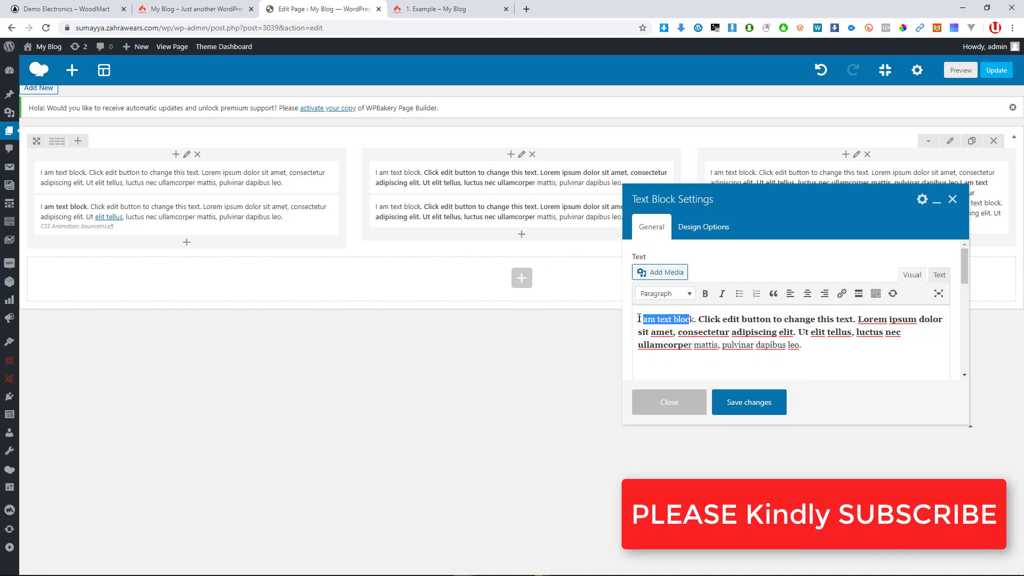
pyautogui.click(682, 320)
pyautogui.moveTo(697, 319); pyautogui.dragTo(645, 319)
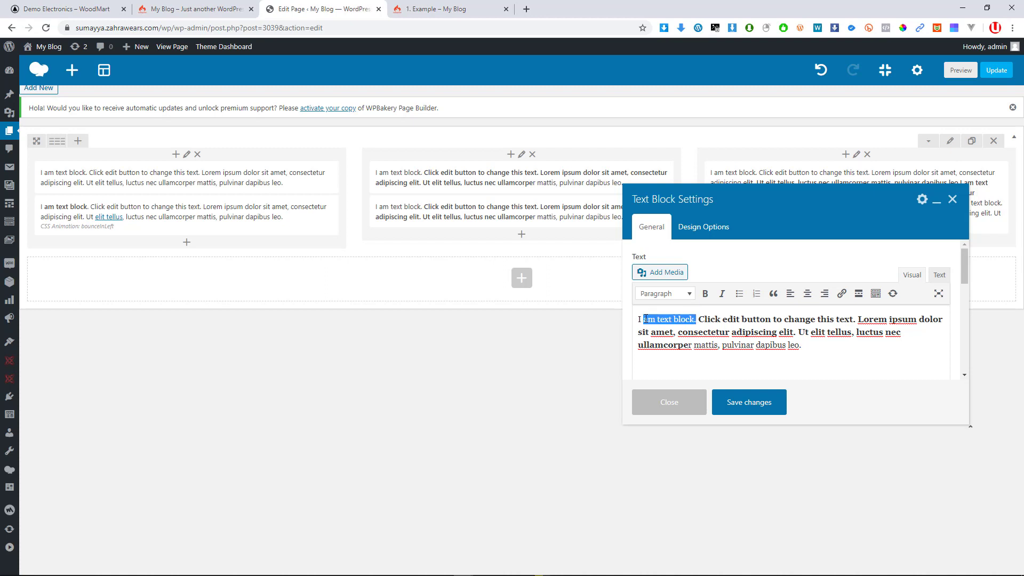
pyautogui.click(676, 295)
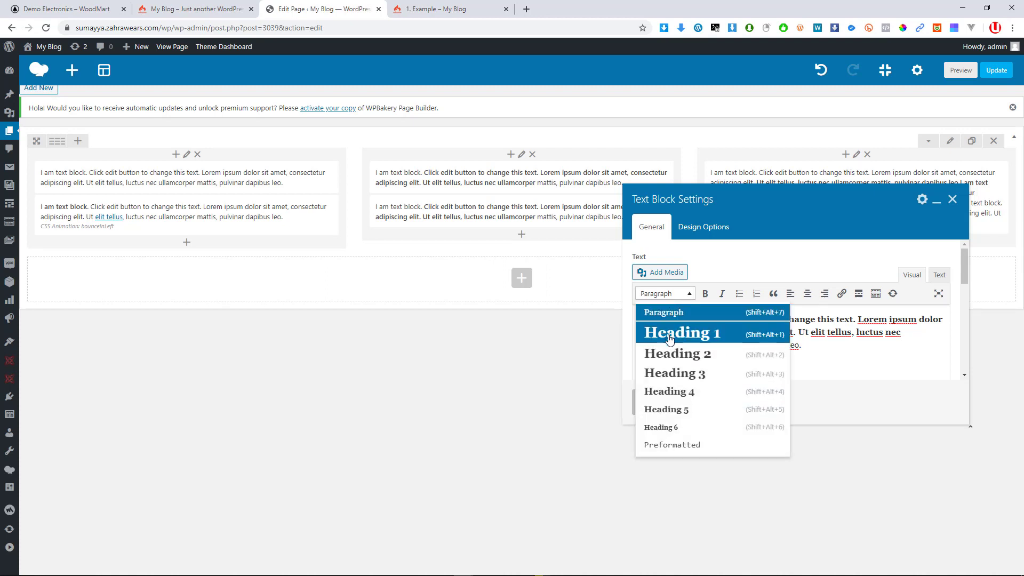
pyautogui.click(674, 353)
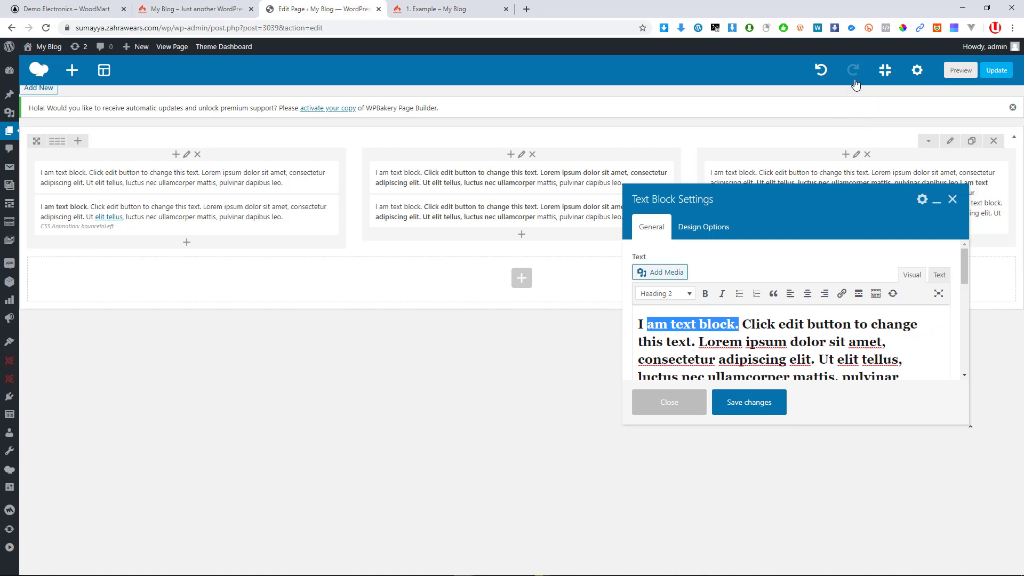
pyautogui.click(821, 69)
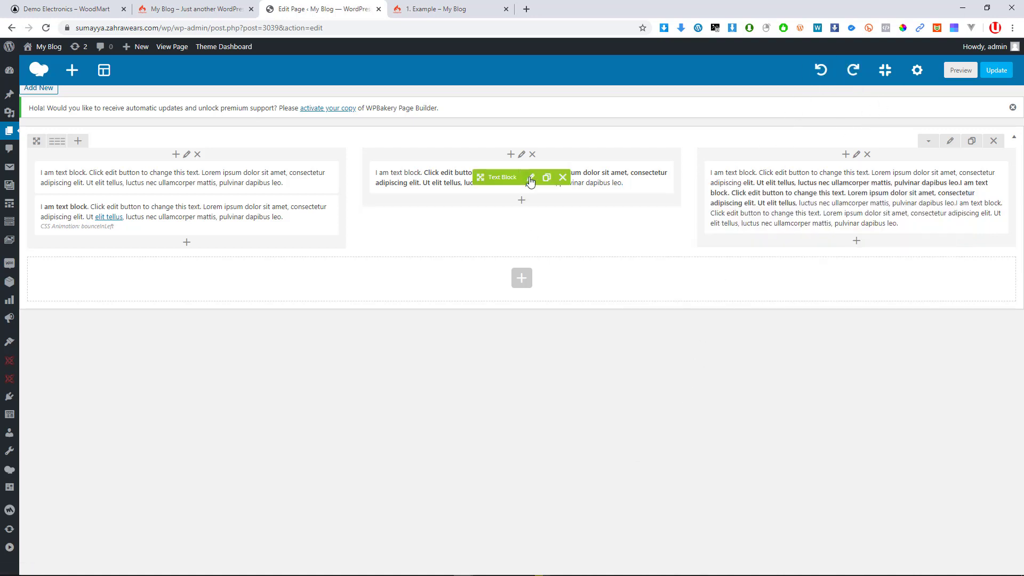
pyautogui.click(546, 177)
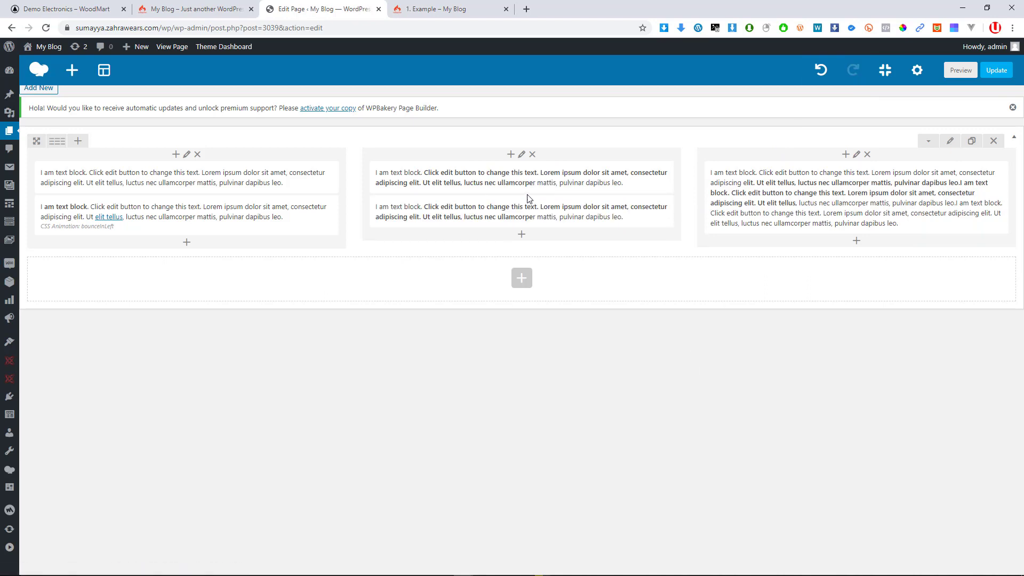
# Center-align the text block's paragraph, move the settings dialog higher, and save the block
pyautogui.click(534, 178)
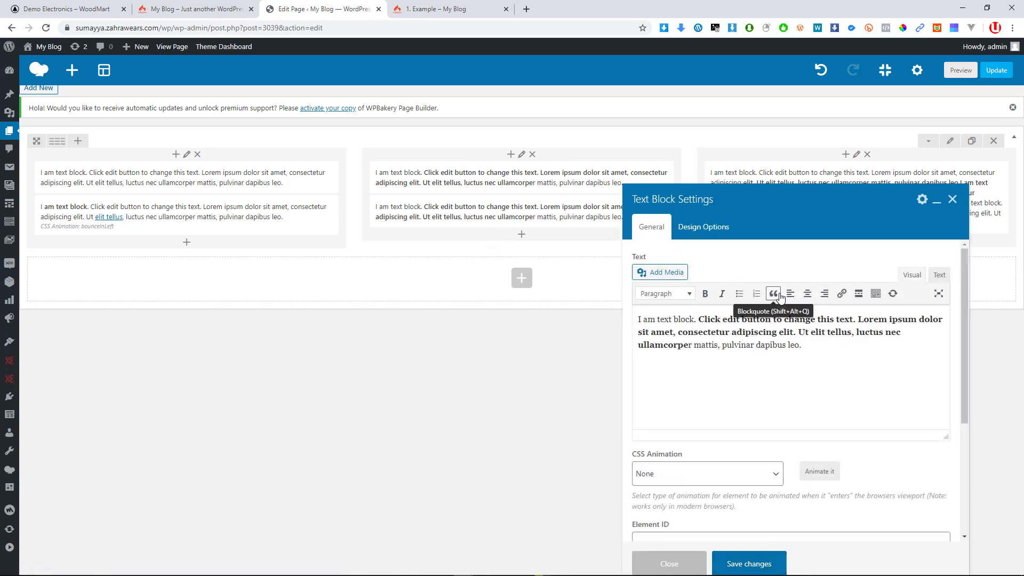
pyautogui.moveTo(789, 320); pyautogui.dragTo(765, 323)
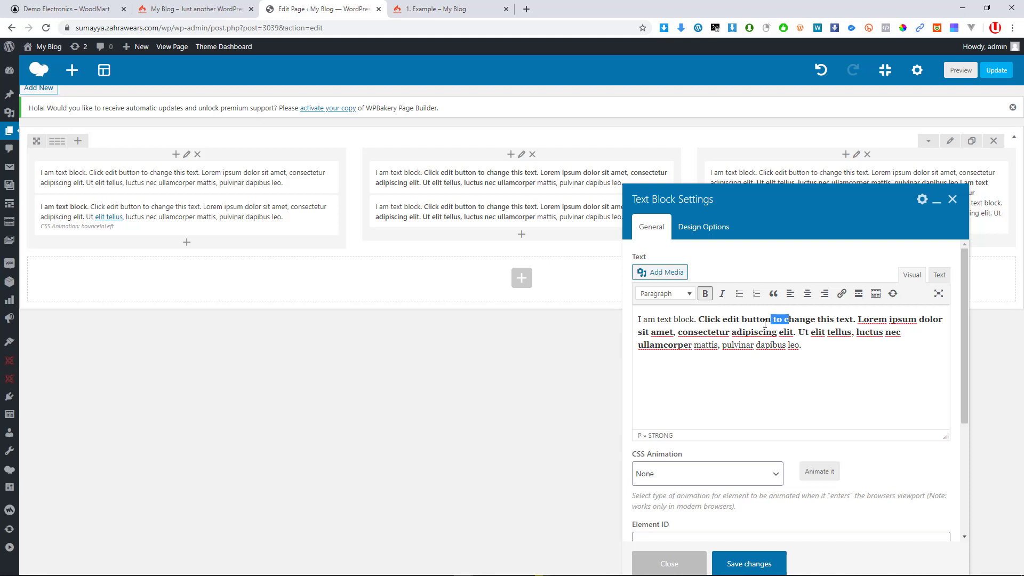
pyautogui.click(808, 294)
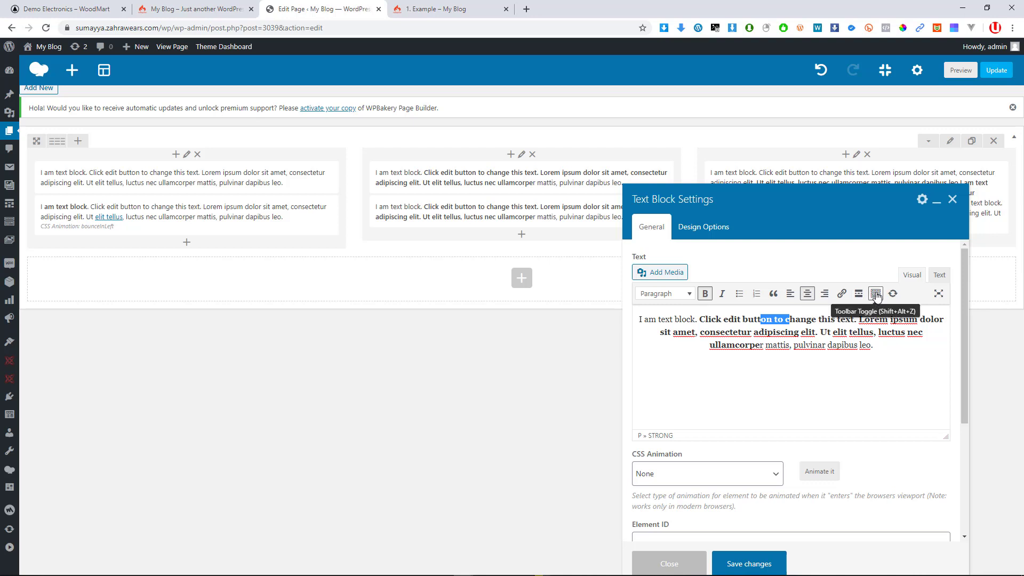
pyautogui.moveTo(860, 208); pyautogui.dragTo(850, 102)
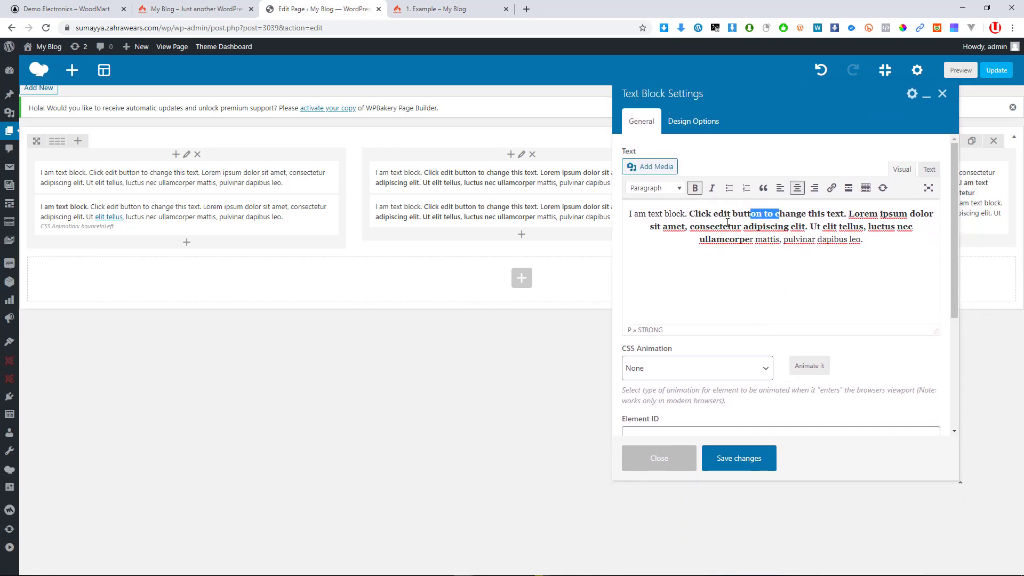
pyautogui.click(747, 466)
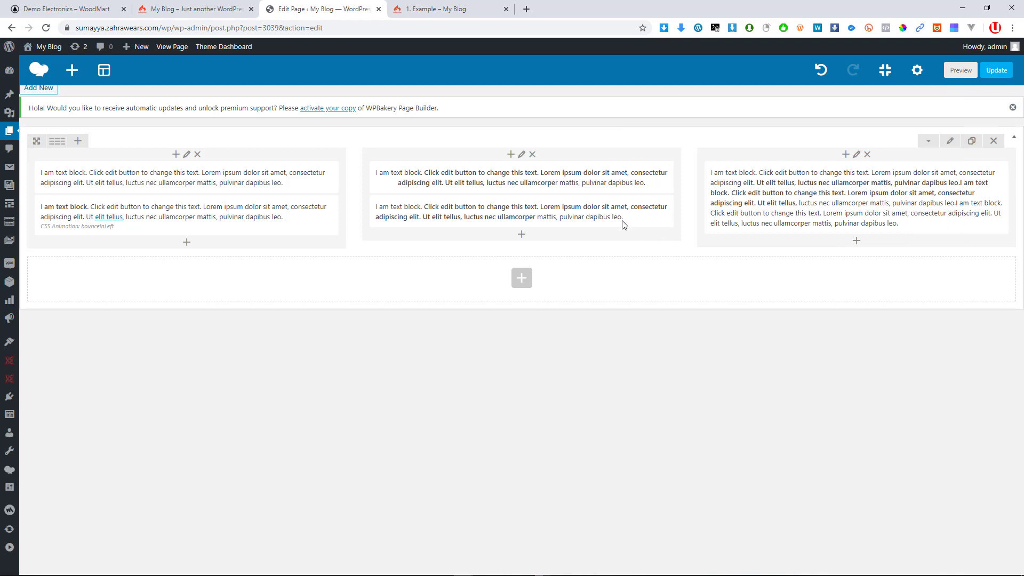
pyautogui.moveTo(525, 189)
pyautogui.moveTo(448, 170)
pyautogui.moveTo(207, 230)
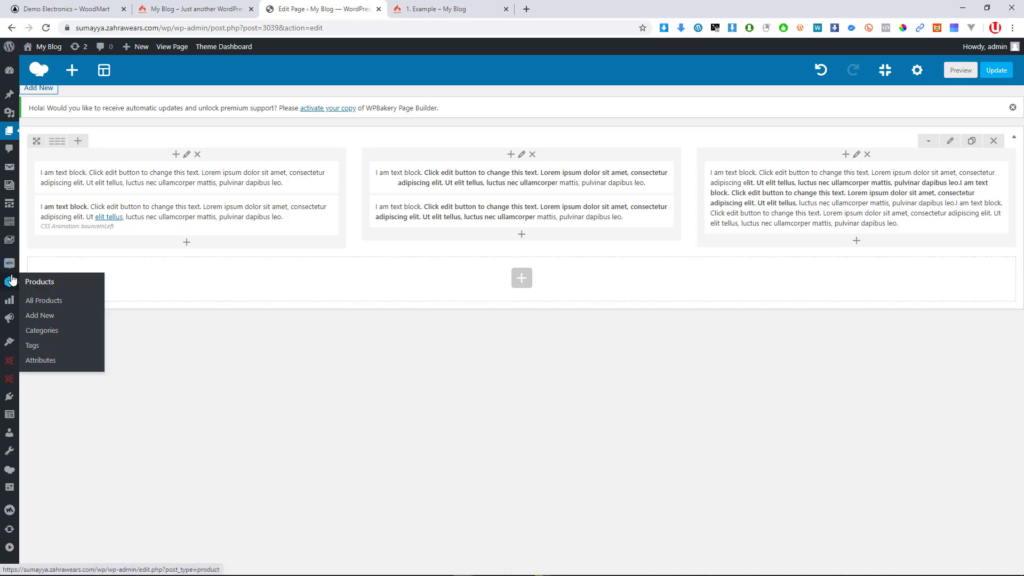
pyautogui.moveTo(2, 474)
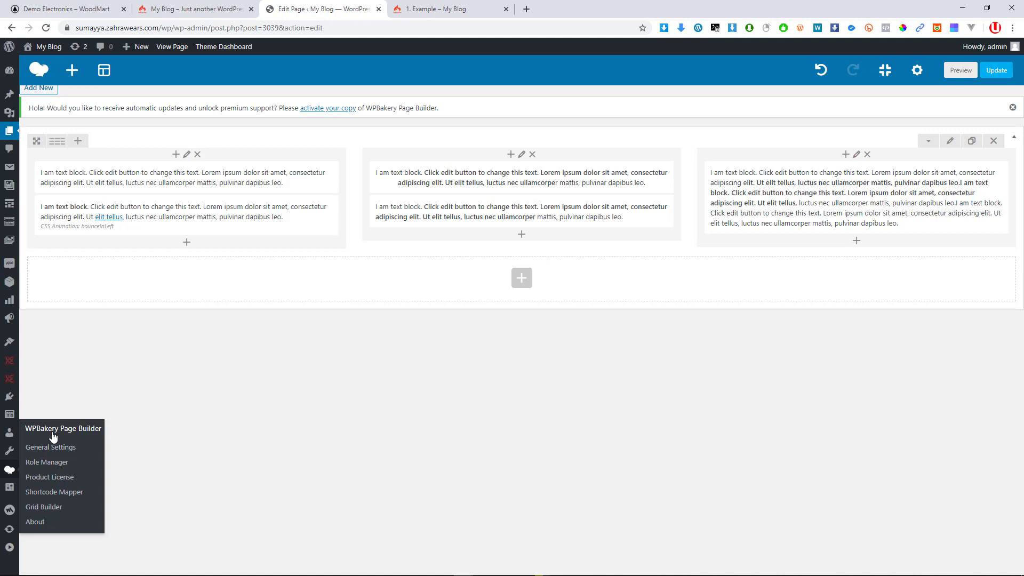
# Update the page and reload the live 1. Example page to see the changes
pyautogui.click(994, 74)
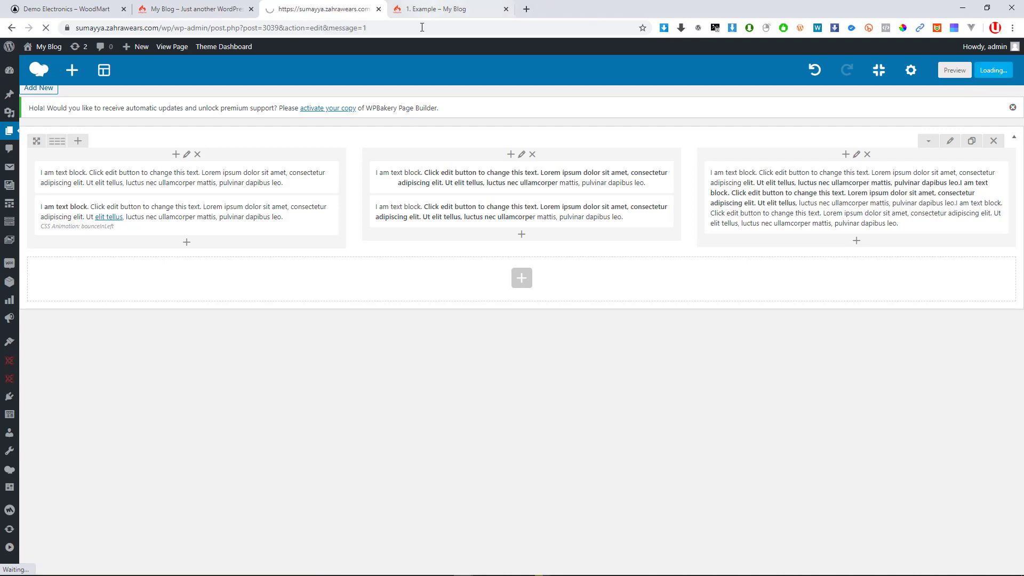
pyautogui.click(436, 9)
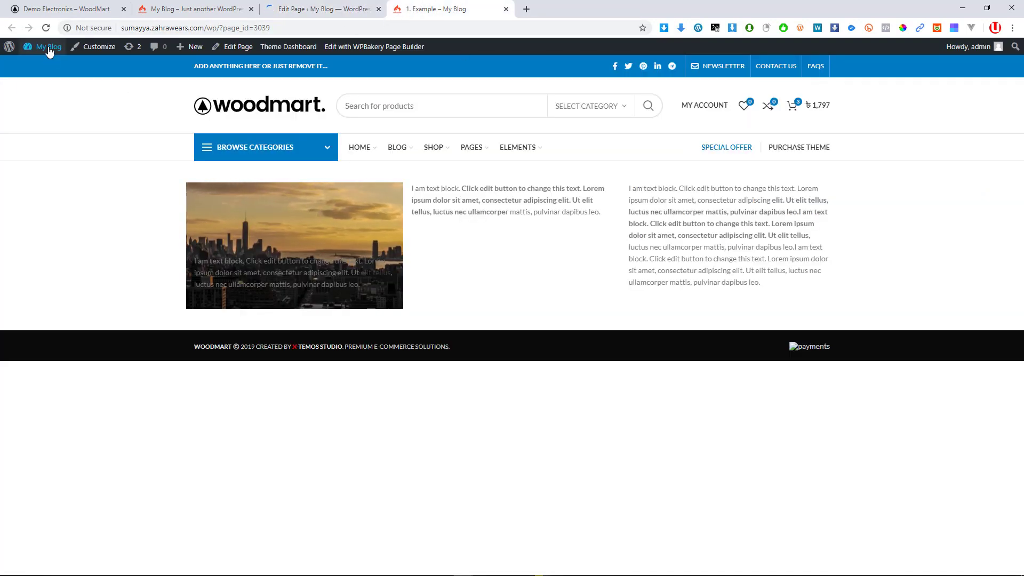
pyautogui.click(45, 29)
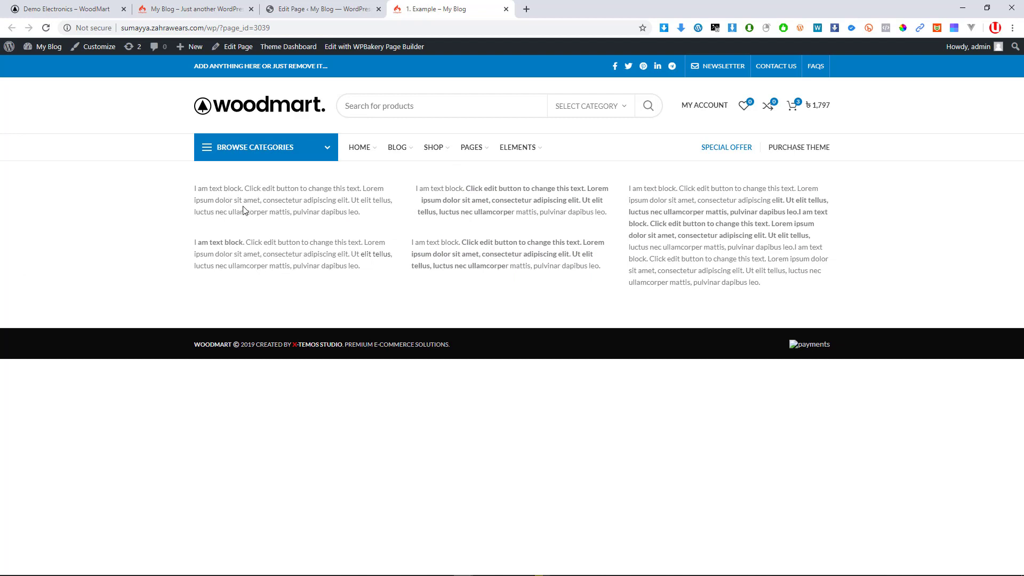
pyautogui.click(46, 28)
pyautogui.click(46, 27)
# Select text in the right, middle and left columns to inspect them, then return to the editor
pyautogui.moveTo(776, 285); pyautogui.dragTo(667, 181)
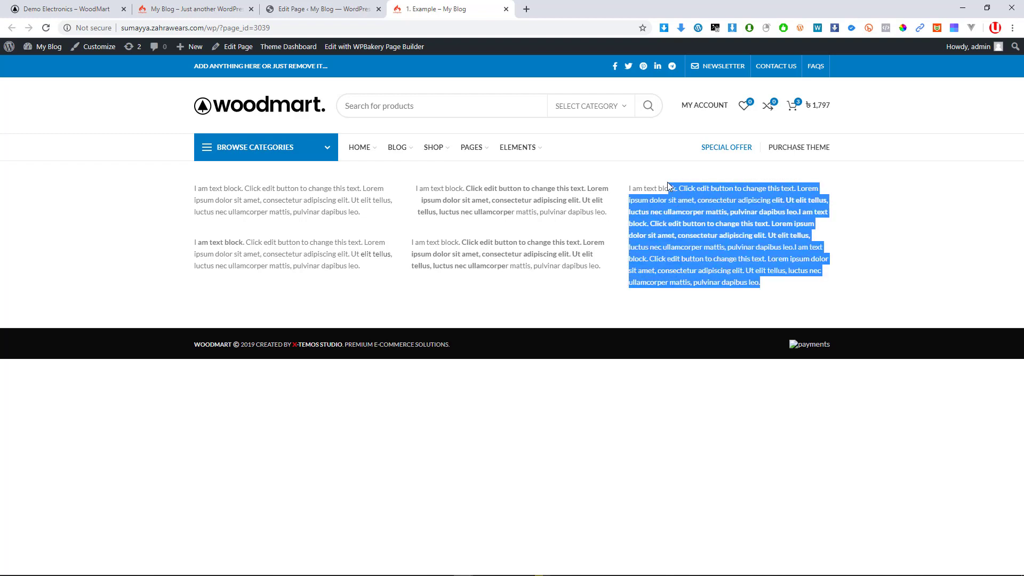
pyautogui.moveTo(608, 267); pyautogui.dragTo(463, 188)
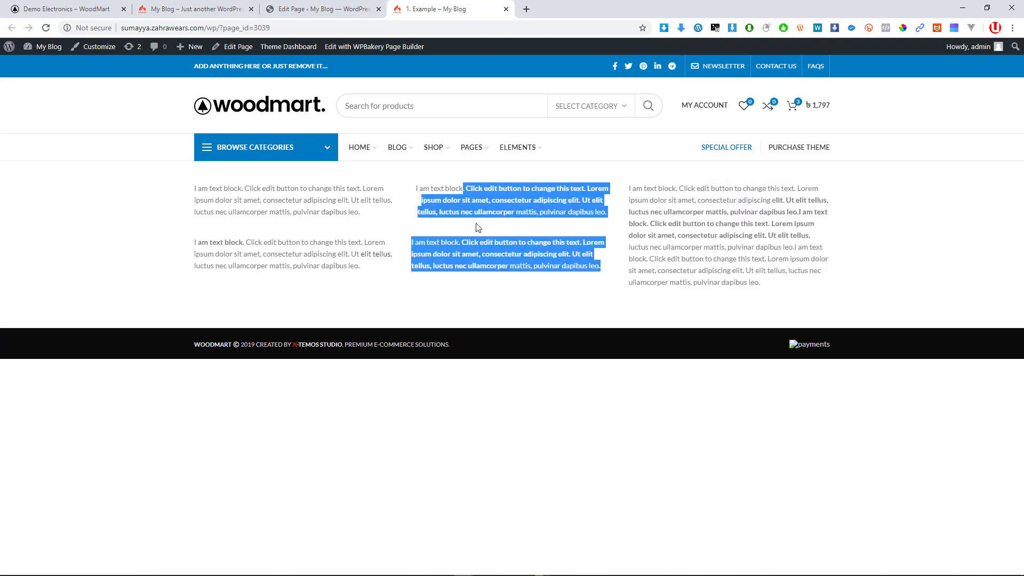
pyautogui.click(763, 265)
pyautogui.tripleClick(750, 271)
pyautogui.moveTo(587, 255); pyautogui.dragTo(314, 179)
pyautogui.click(360, 244)
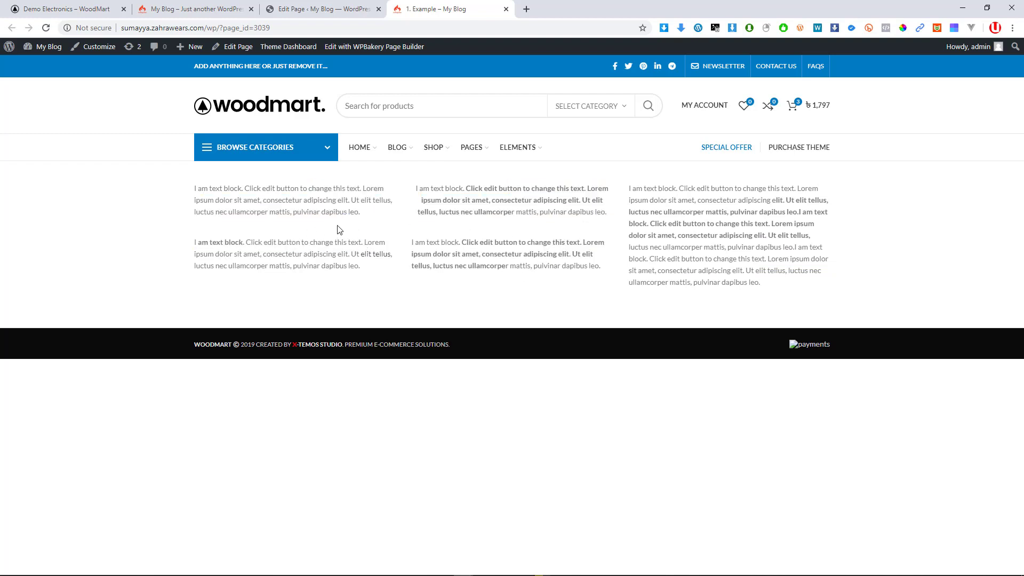
pyautogui.click(325, 9)
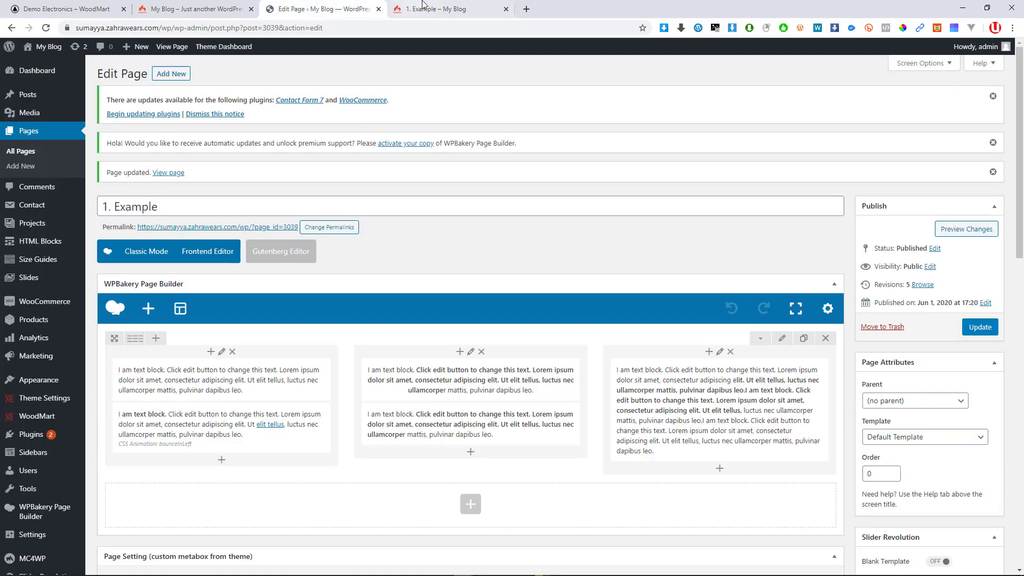
# Review the live page again, then return to the WPBakery page editor
pyautogui.click(425, 5)
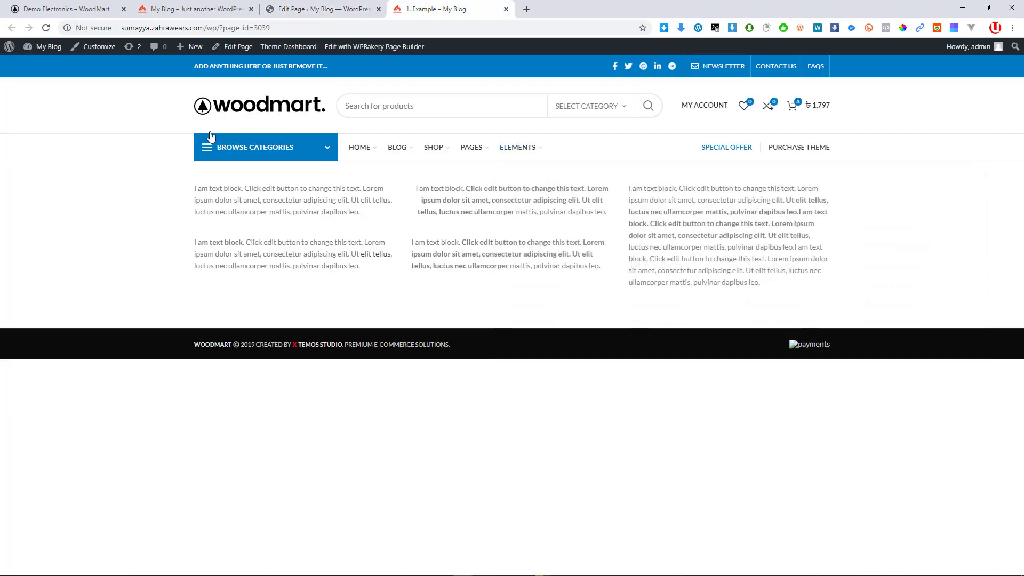
pyautogui.click(299, 9)
pyautogui.scroll(-2, 372, 341)
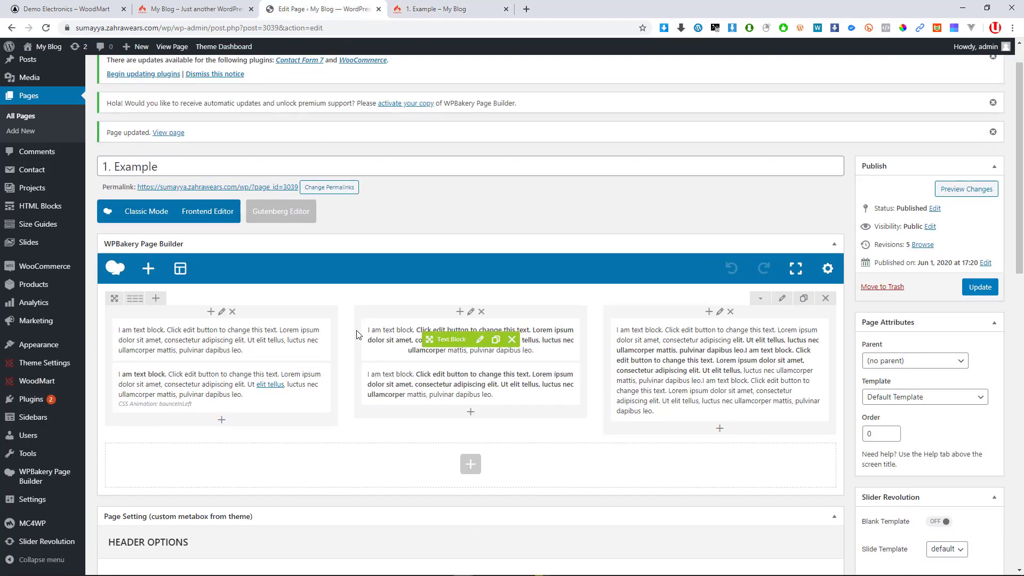
pyautogui.scroll(-3, 320, 303)
pyautogui.scroll(2, 313, 302)
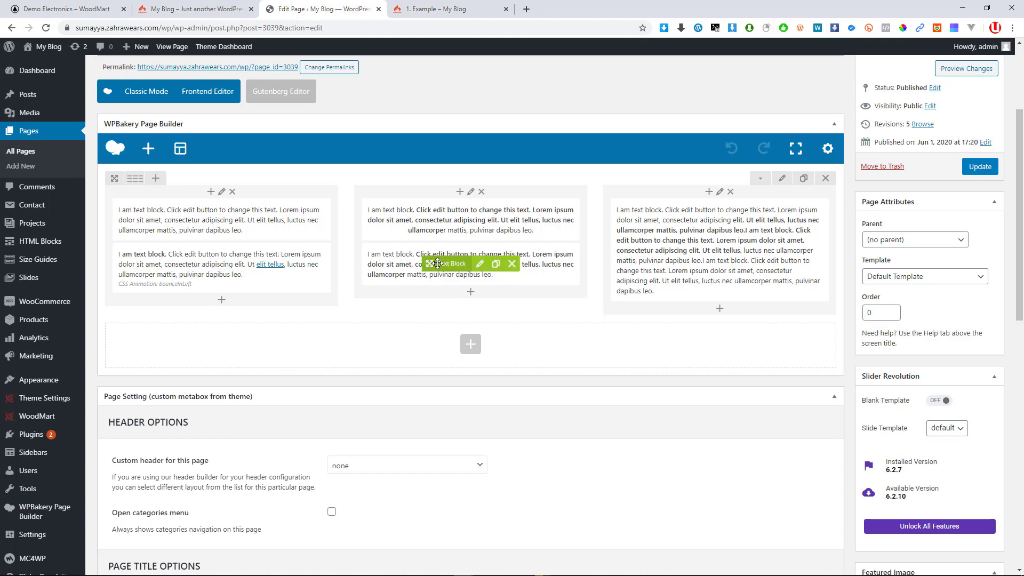
# Move the bold middle block to the left column and the bounceInLeft block to the middle, then verify live
pyautogui.moveTo(438, 263); pyautogui.dragTo(443, 224)
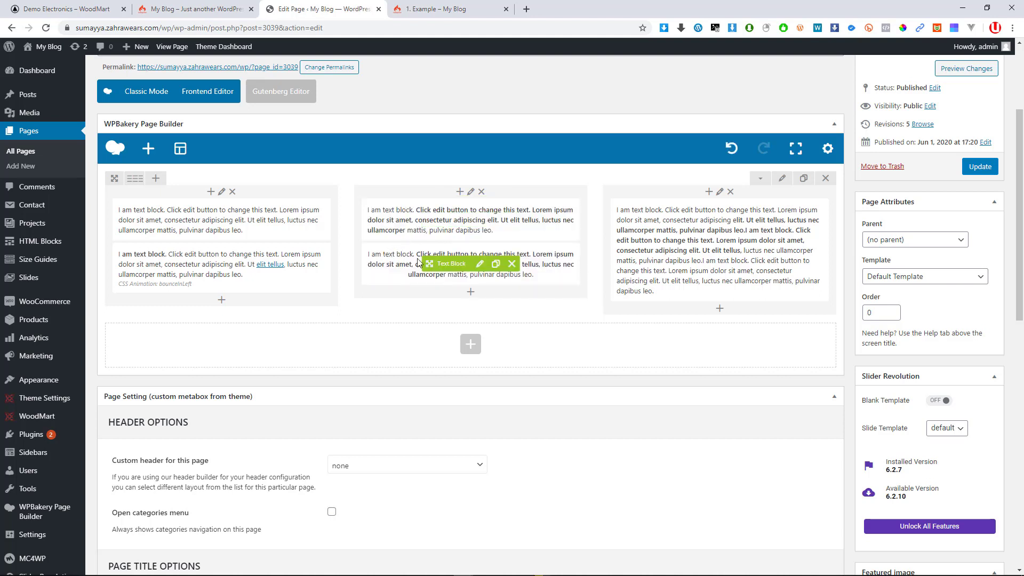
pyautogui.moveTo(430, 264)
pyautogui.mouseDown()
pyautogui.moveTo(187, 272)
pyautogui.moveTo(183, 317)
pyautogui.moveTo(197, 214)
pyautogui.moveTo(189, 274)
pyautogui.mouseUp()
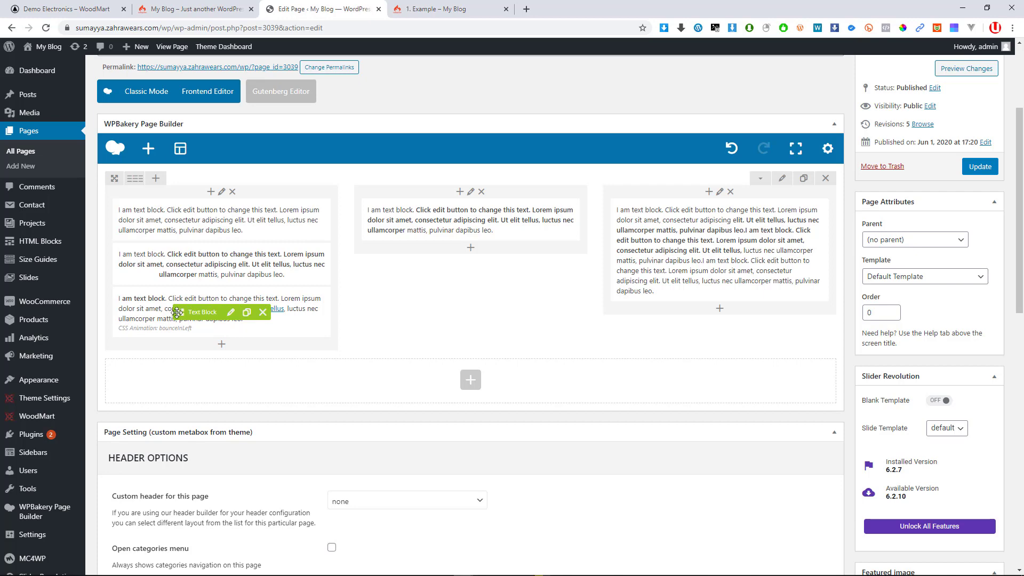
pyautogui.moveTo(177, 312)
pyautogui.mouseDown()
pyautogui.moveTo(336, 251)
pyautogui.moveTo(435, 249)
pyautogui.moveTo(466, 228)
pyautogui.moveTo(462, 276)
pyautogui.mouseUp()
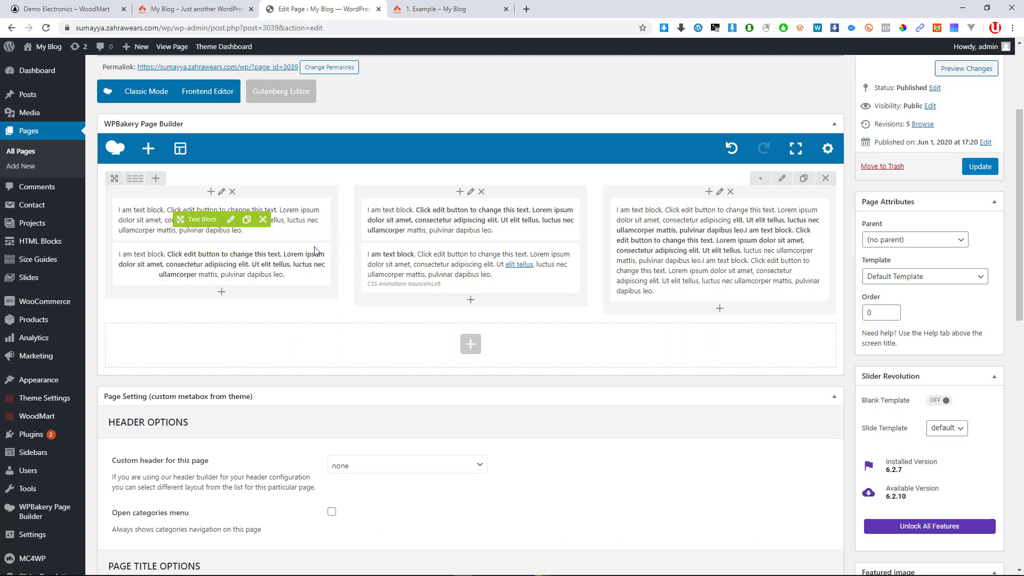
pyautogui.click(422, 9)
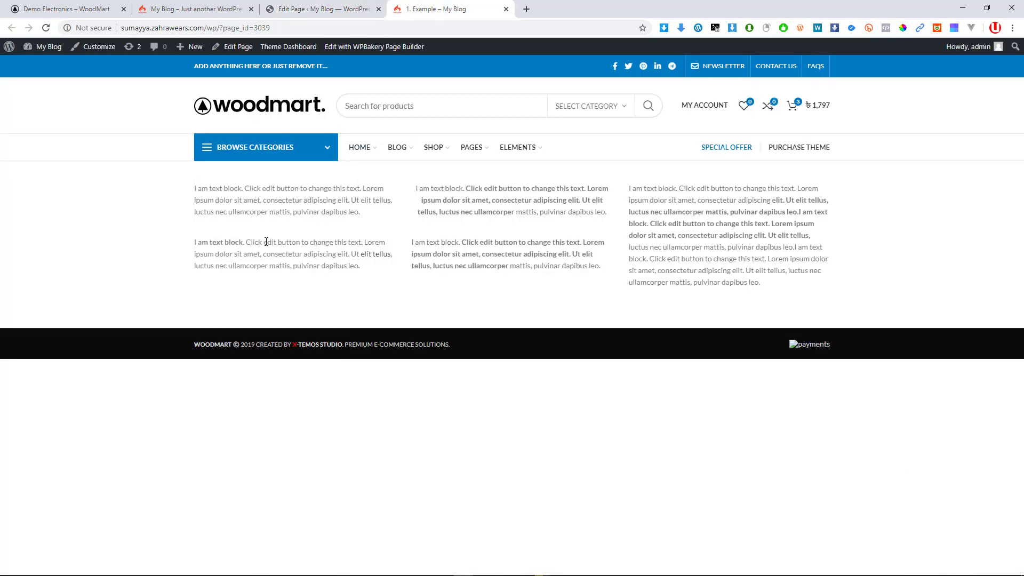
pyautogui.click(319, 9)
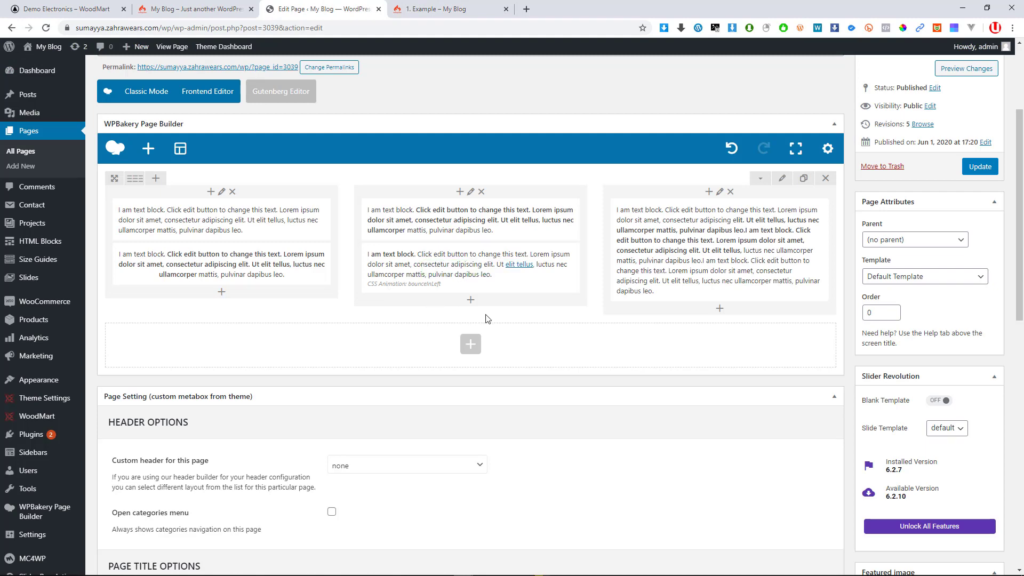
# Add a new row below the text columns with a 1/2 + 1/2 column layout
pyautogui.click(471, 346)
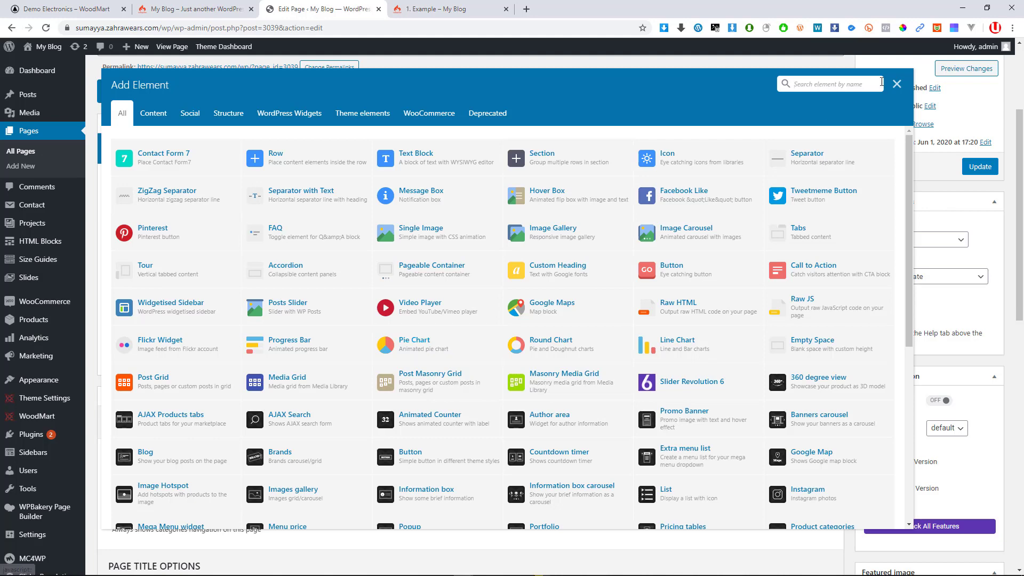
pyautogui.click(897, 84)
pyautogui.click(471, 346)
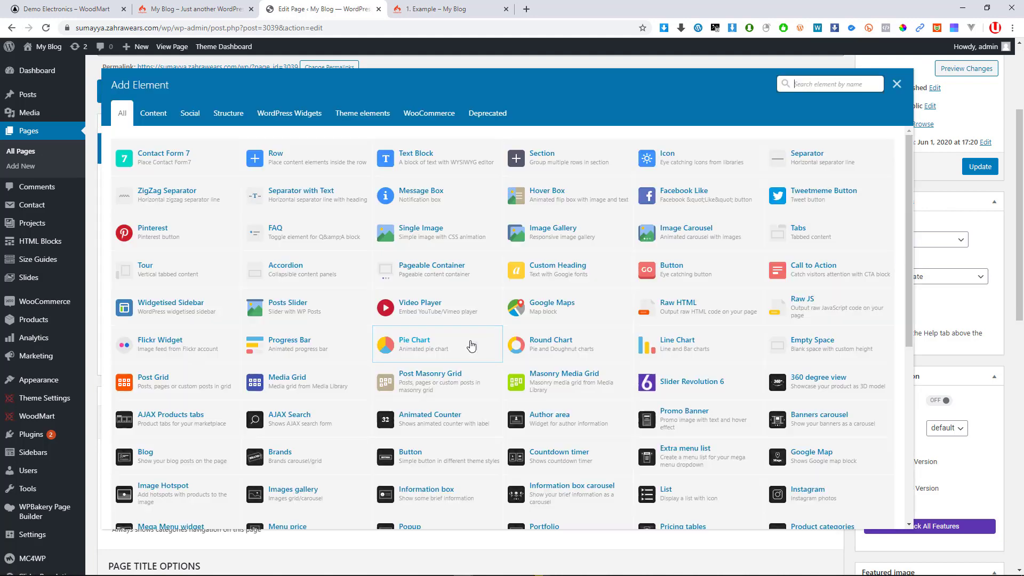
pyautogui.click(896, 84)
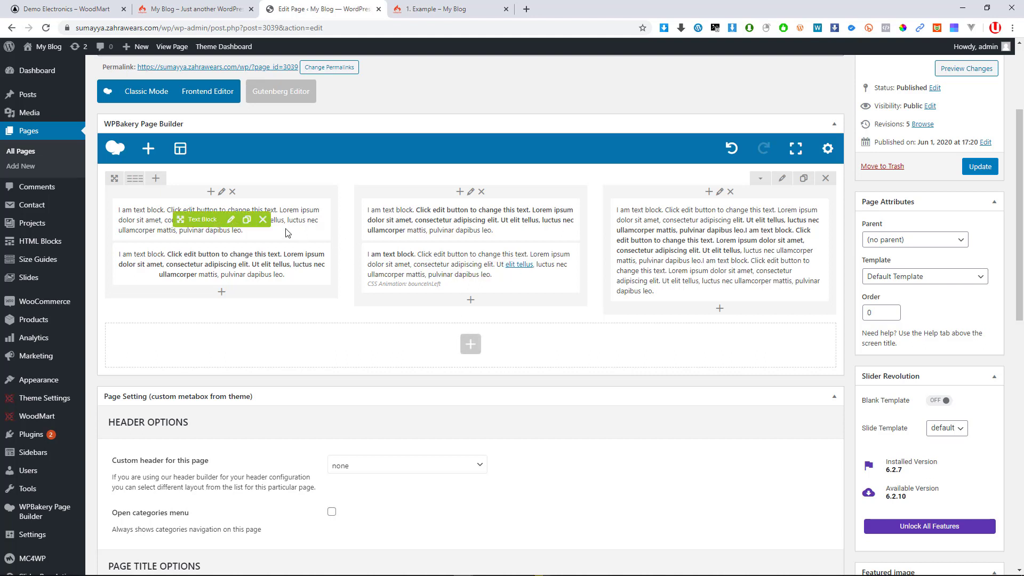
pyautogui.click(475, 345)
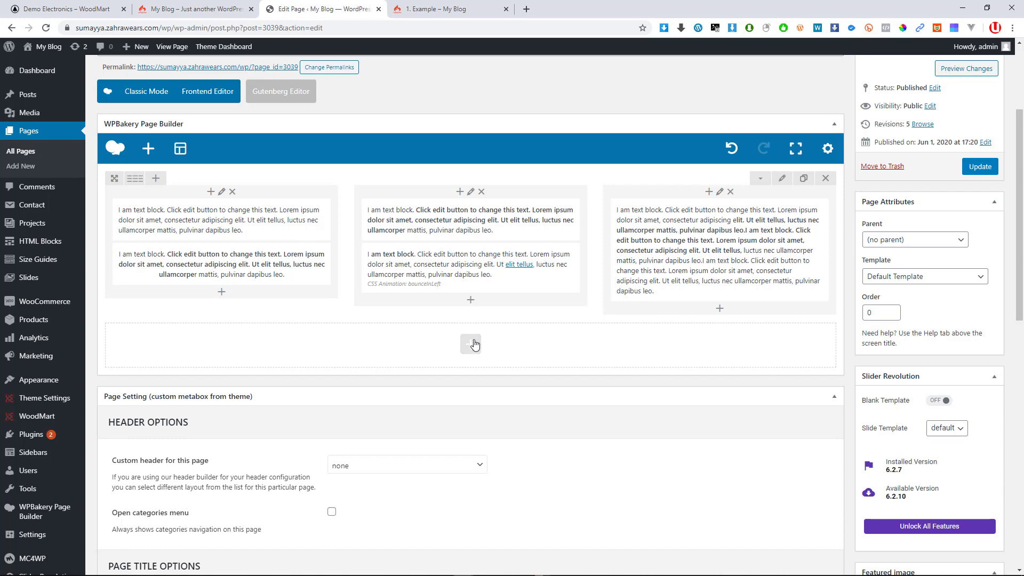
pyautogui.click(304, 168)
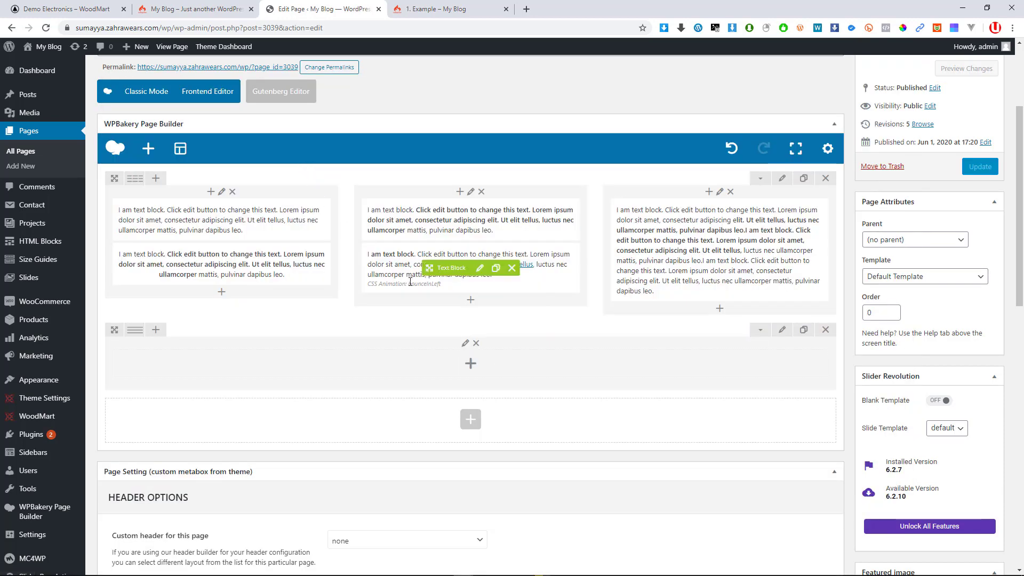
pyautogui.moveTo(137, 335)
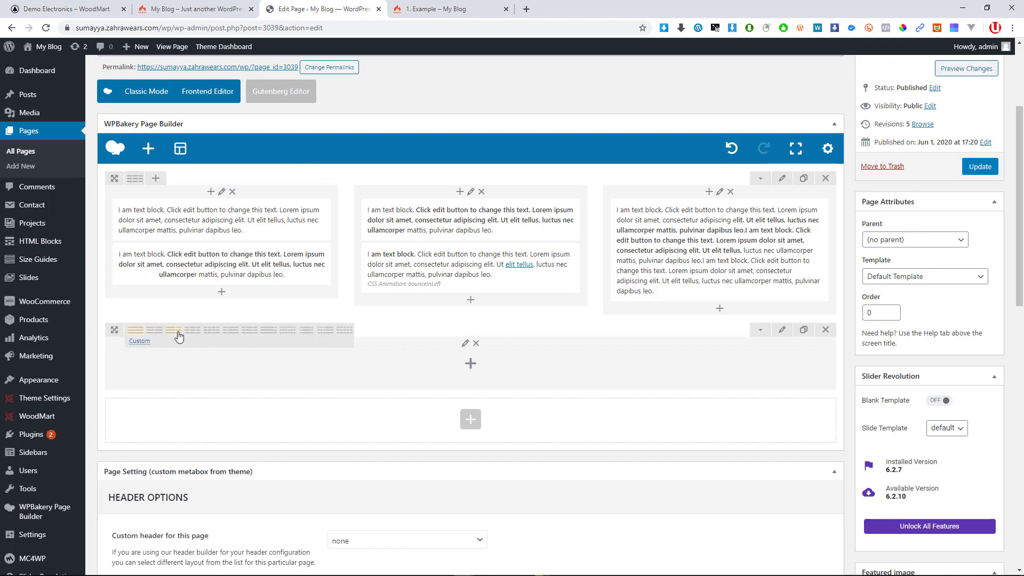
pyautogui.click(155, 333)
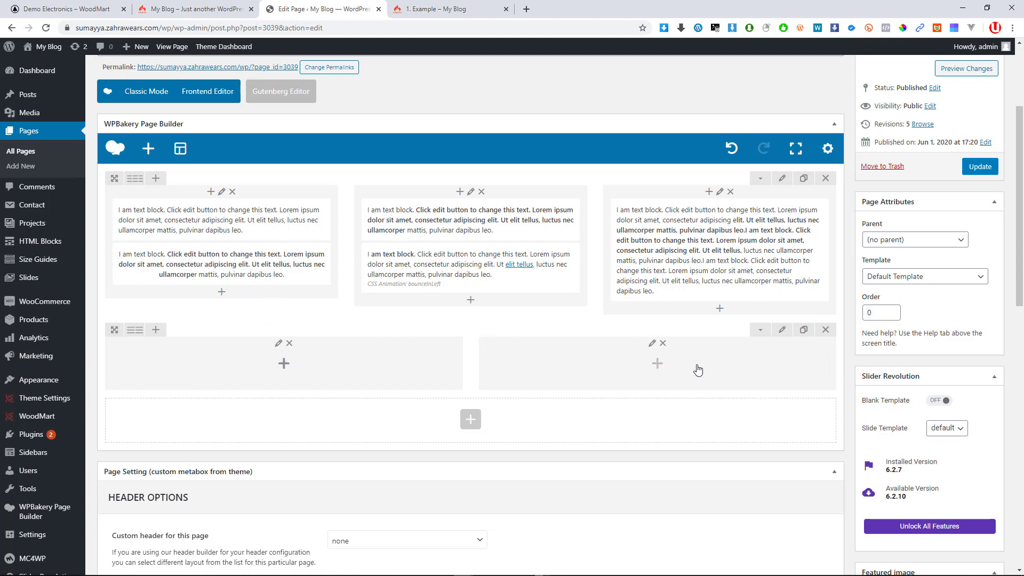
# Open the element catalogue for the new row's left column and browse it
pyautogui.click(284, 364)
pyautogui.scroll(-2, 349, 235)
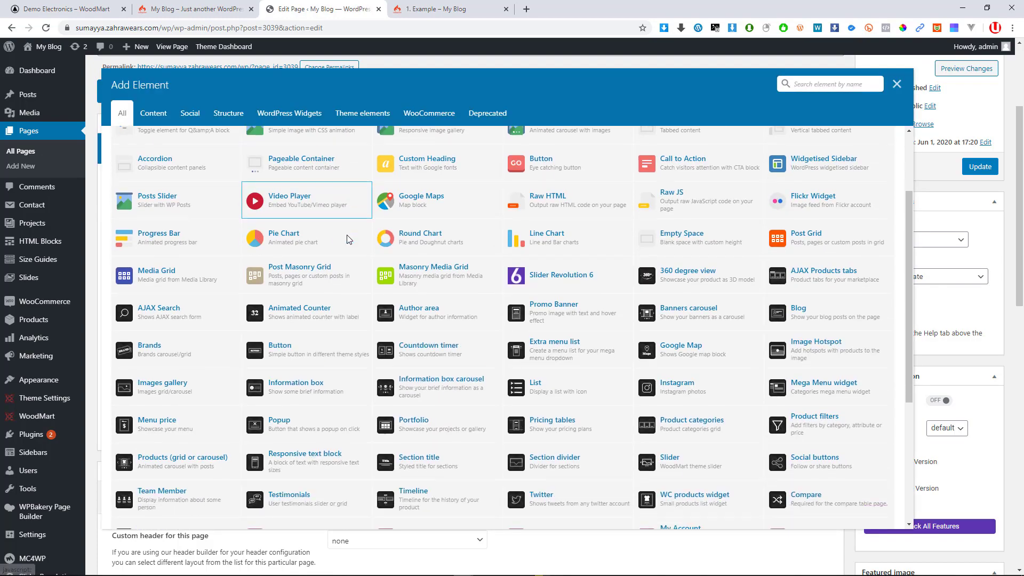
pyautogui.scroll(-5, 349, 239)
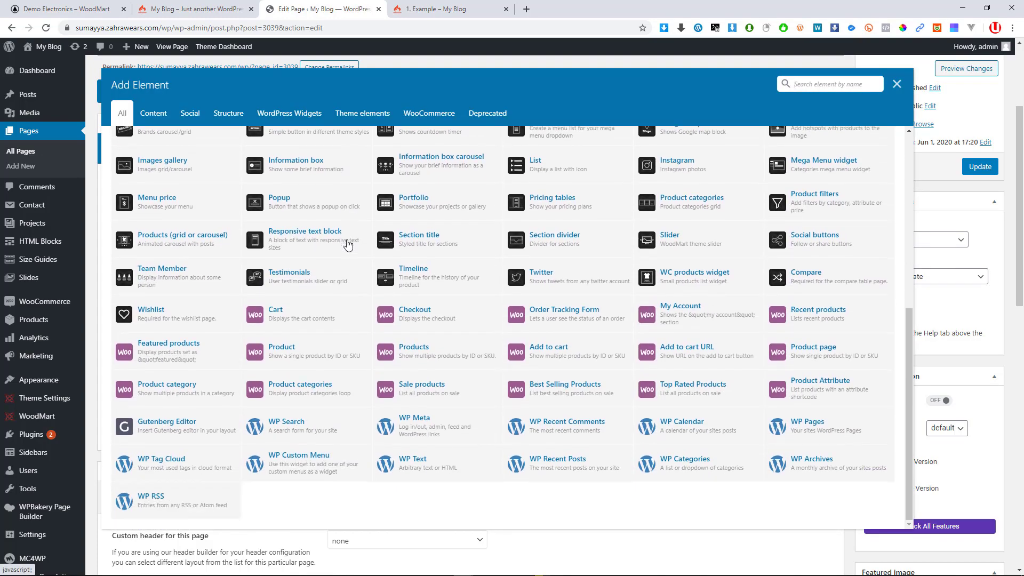
pyautogui.scroll(7, 357, 327)
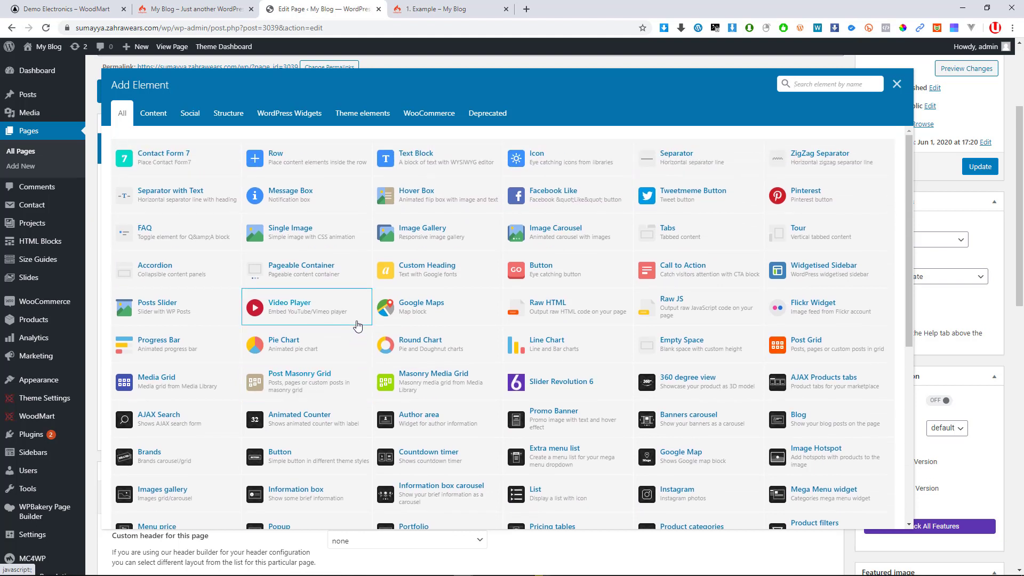
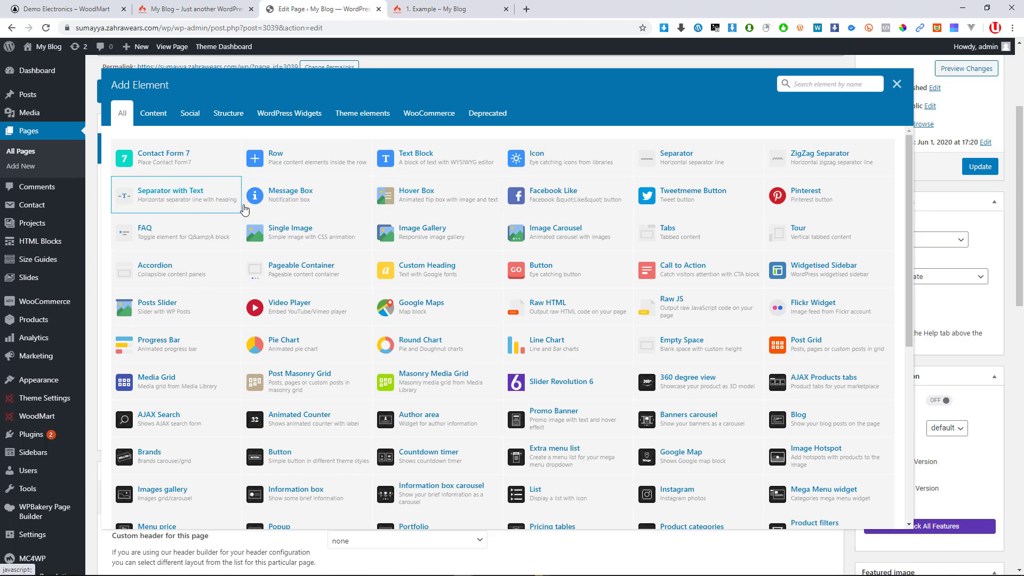
# Insert a Message Box element into the new row's left column
pyautogui.click(297, 204)
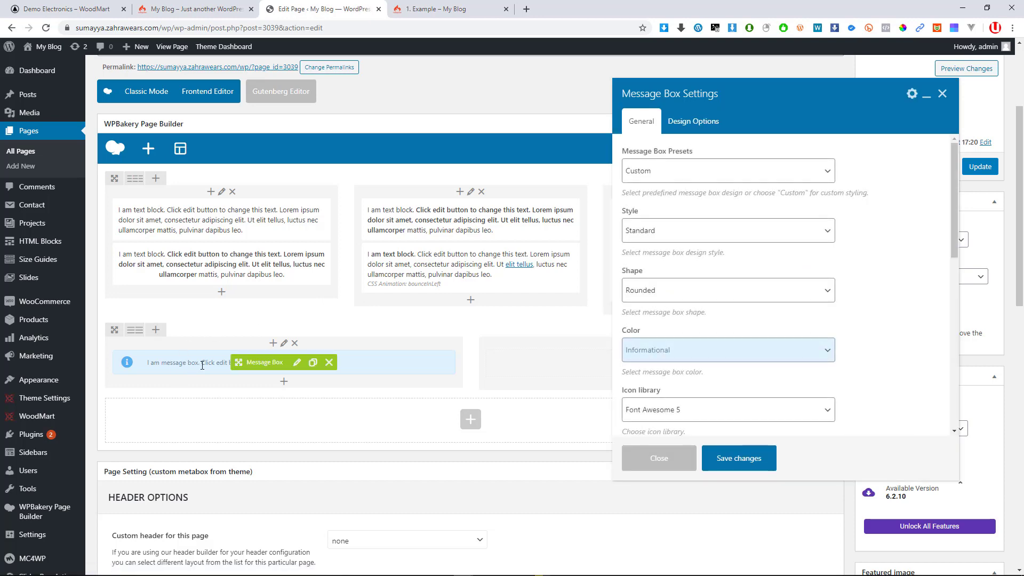
# Expand the page builder to fullscreen with the Message Box settings in view
pyautogui.scroll(-1, 208, 363)
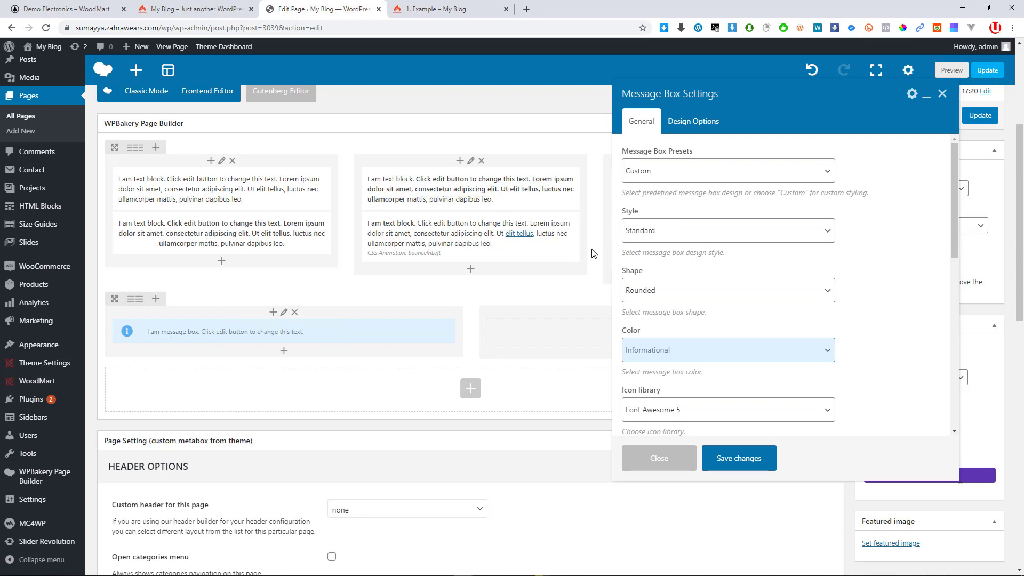
pyautogui.moveTo(701, 87); pyautogui.dragTo(524, 98)
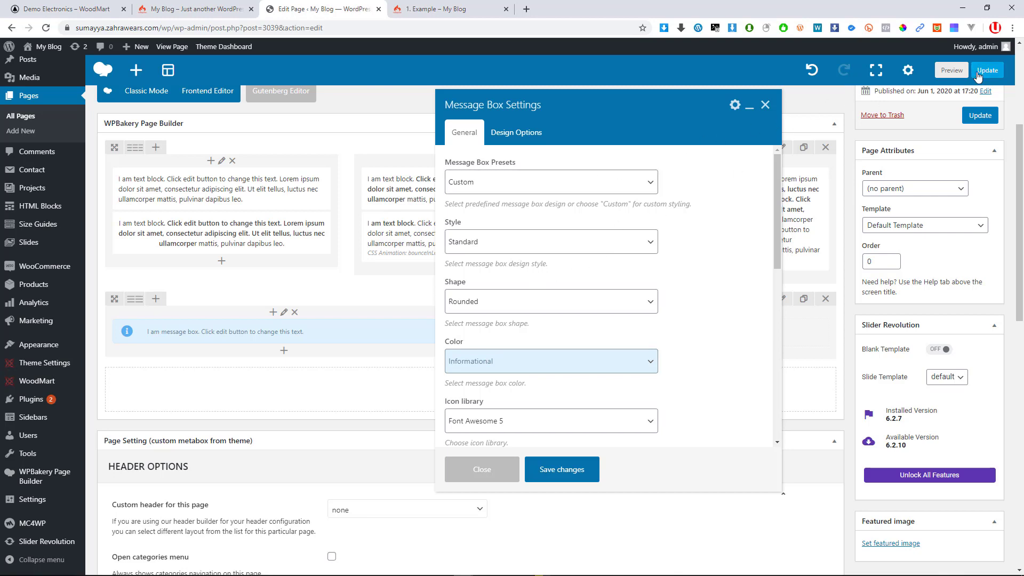
pyautogui.click(877, 71)
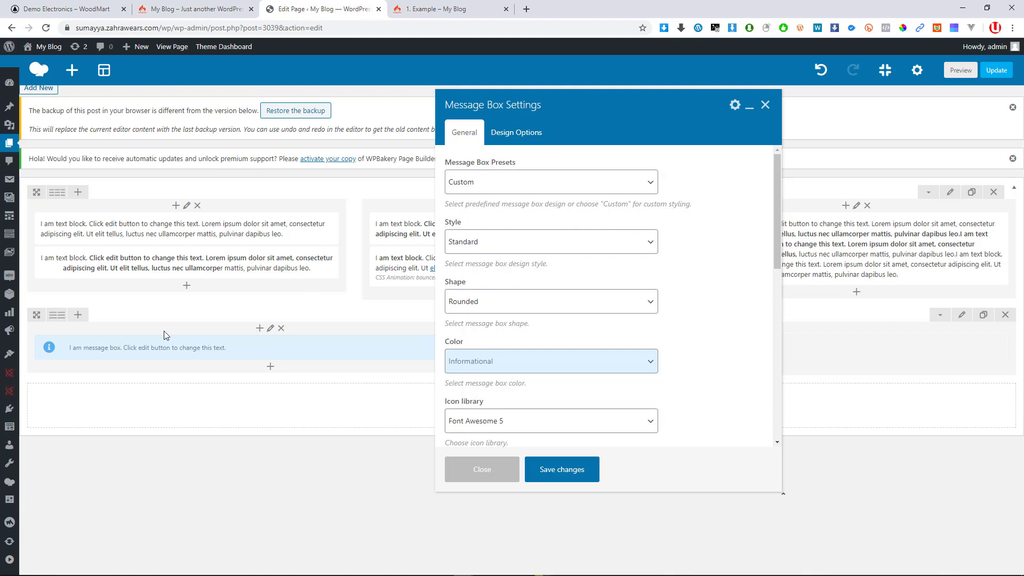
# Compare the Warning, Error, Warning Classic and Custom presets, settling on Informational
pyautogui.click(489, 184)
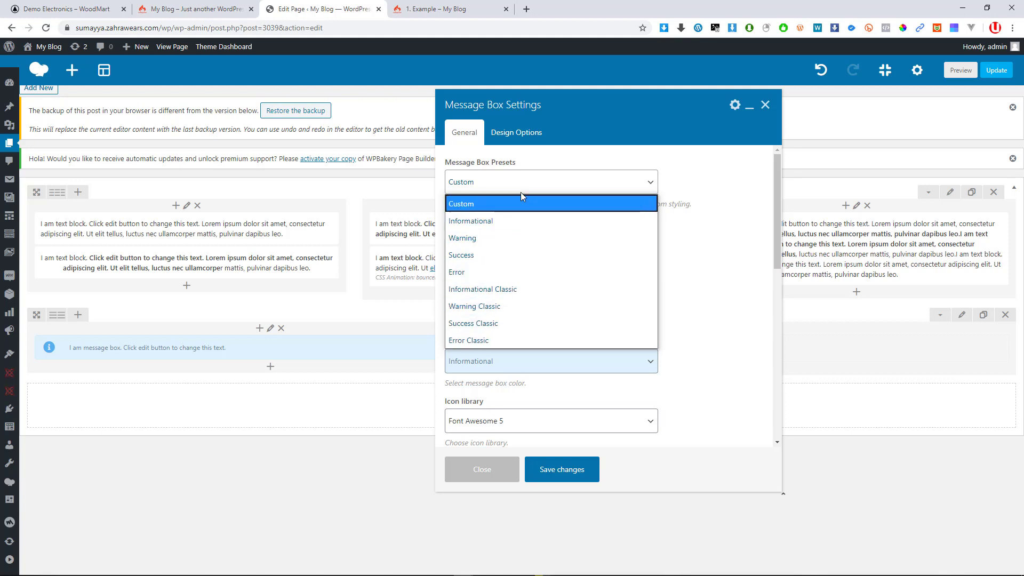
pyautogui.click(484, 228)
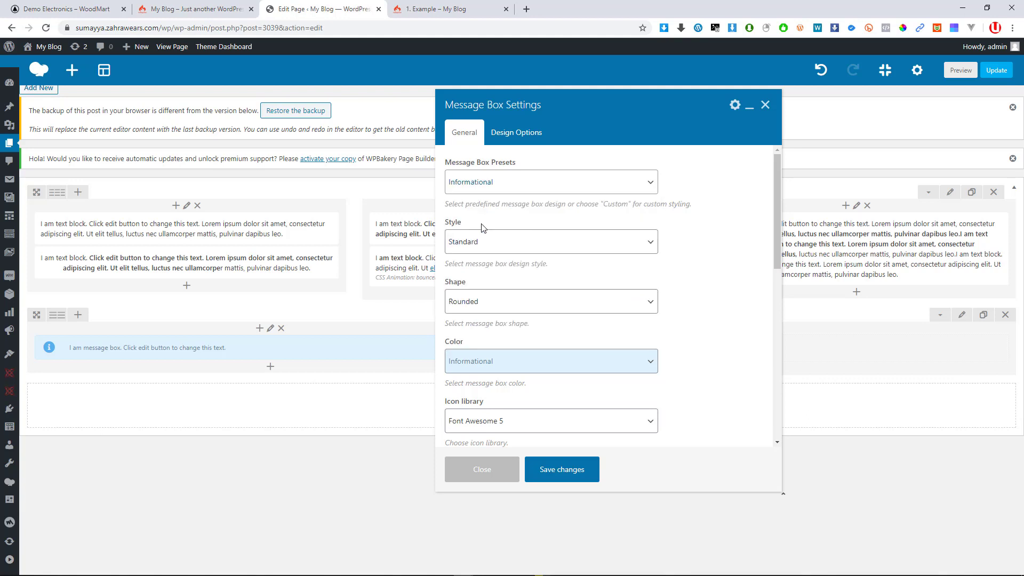
pyautogui.click(494, 199)
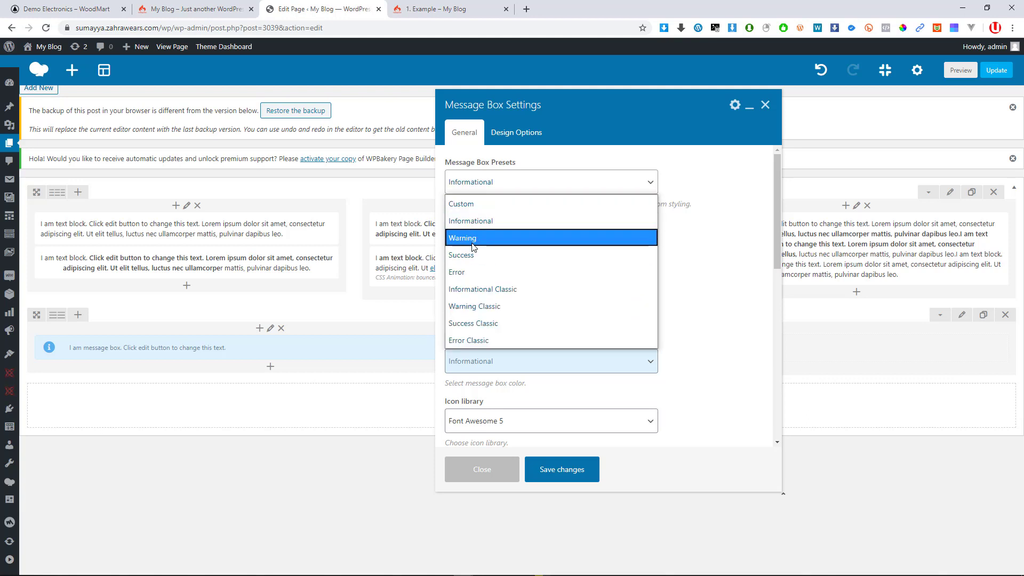
pyautogui.click(473, 241)
pyautogui.click(488, 184)
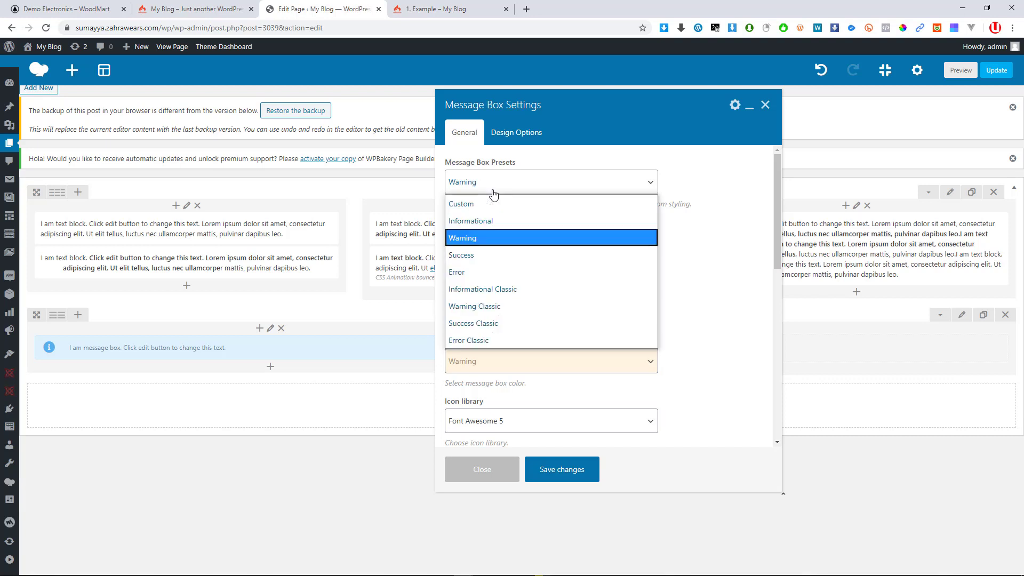
pyautogui.click(476, 273)
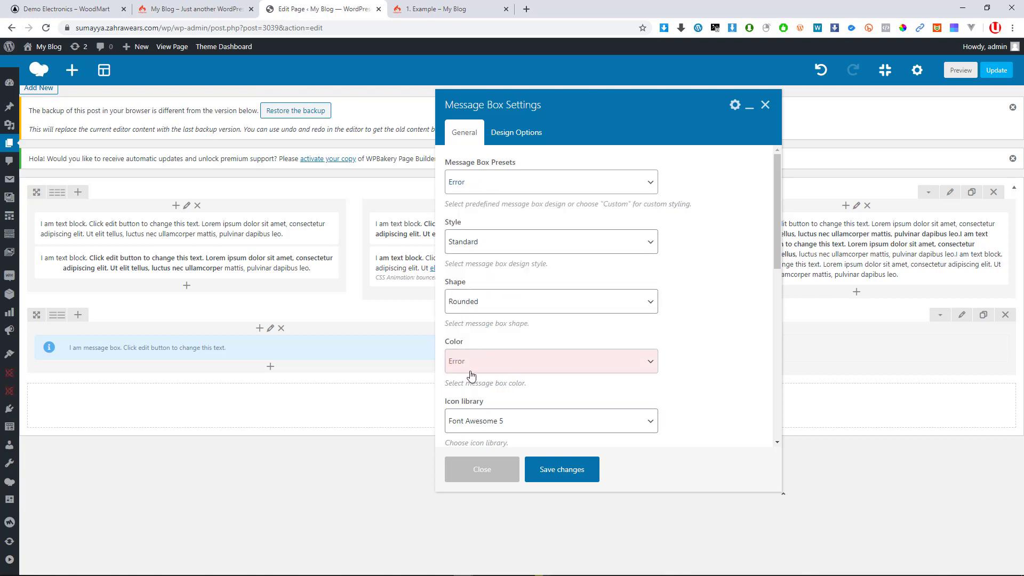
pyautogui.click(507, 180)
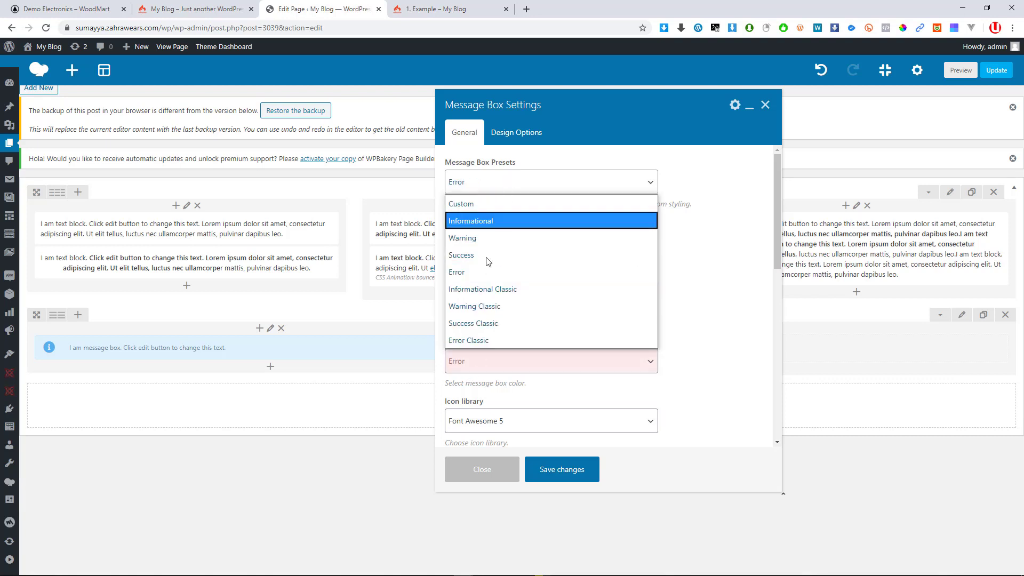
pyautogui.click(482, 307)
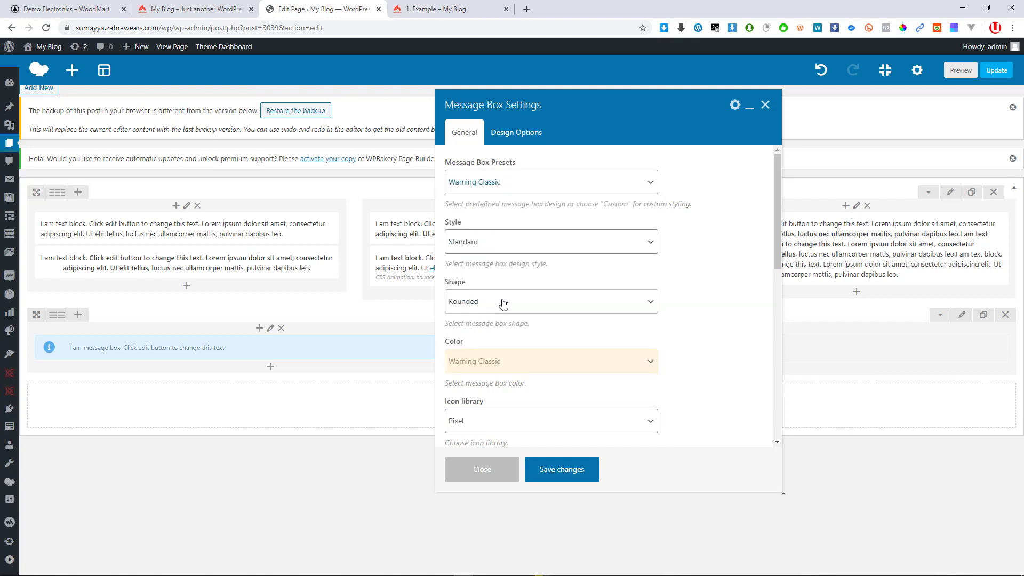
pyautogui.click(568, 189)
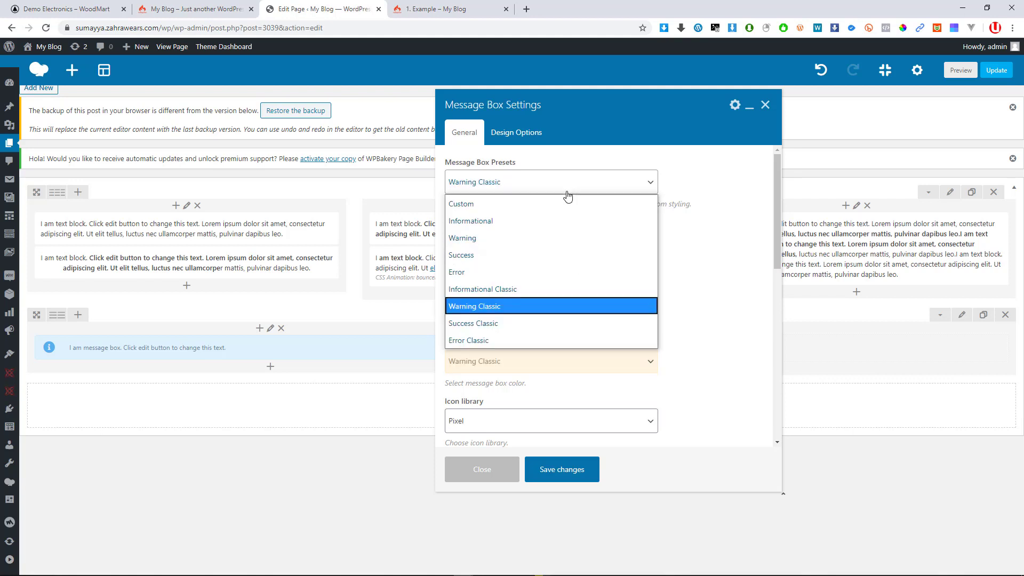
pyautogui.click(530, 201)
pyautogui.click(549, 187)
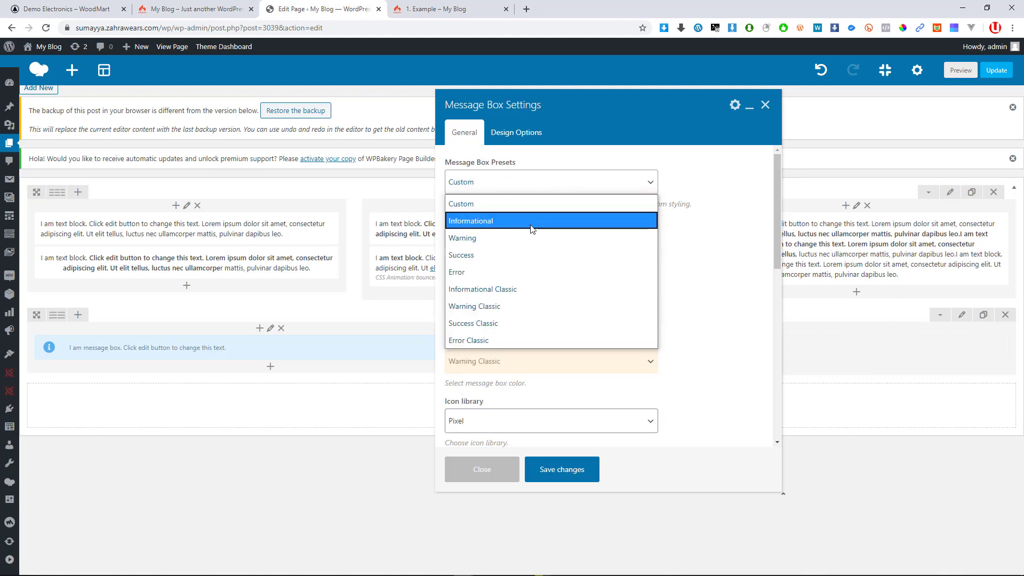
pyautogui.click(533, 223)
# Set the message box style to Solid icon
pyautogui.click(554, 242)
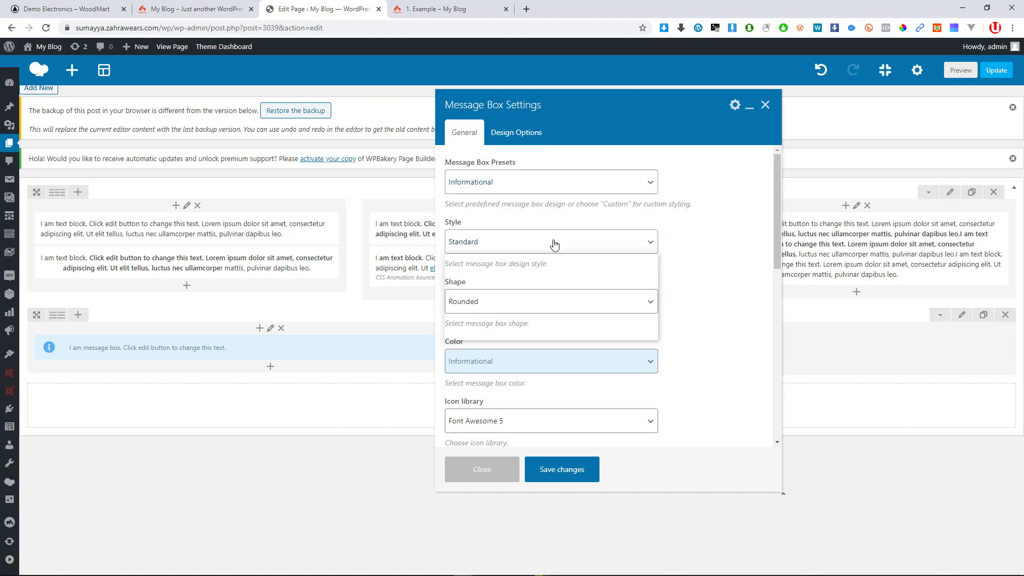
pyautogui.click(537, 284)
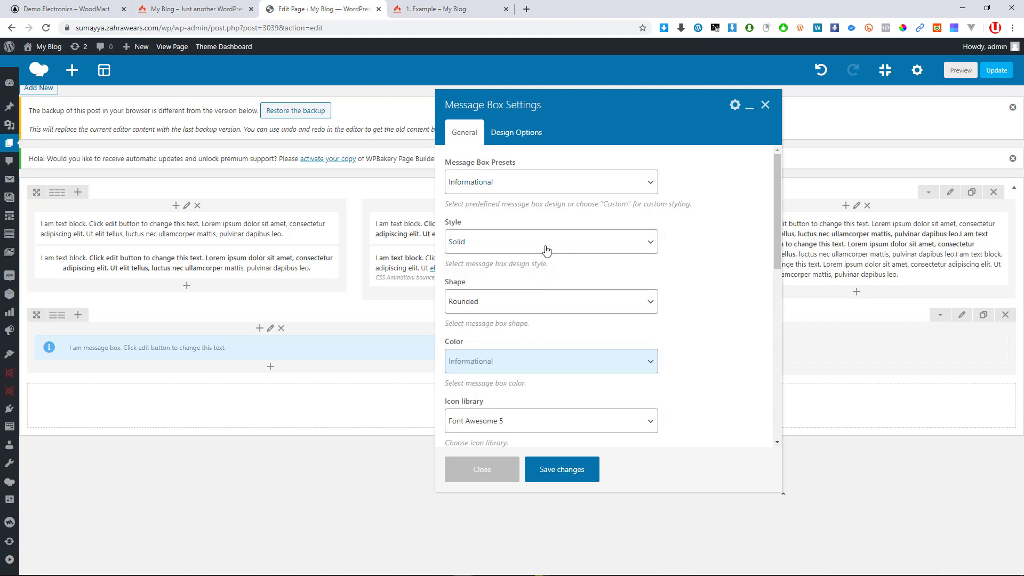
pyautogui.click(546, 246)
pyautogui.click(529, 297)
# Try the Round shape, then keep the box shape Rounded
pyautogui.scroll(-1, 506, 304)
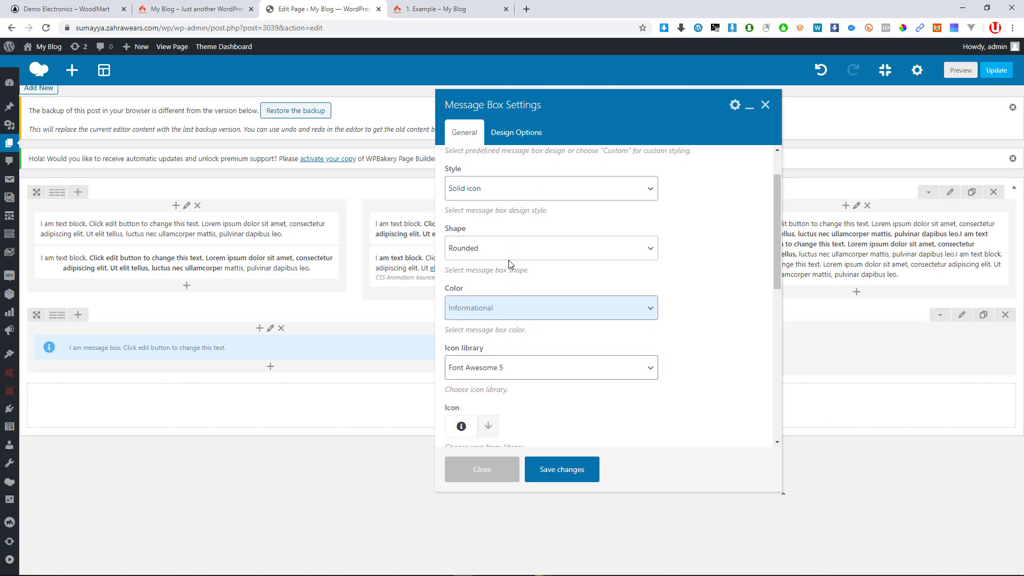
pyautogui.click(507, 252)
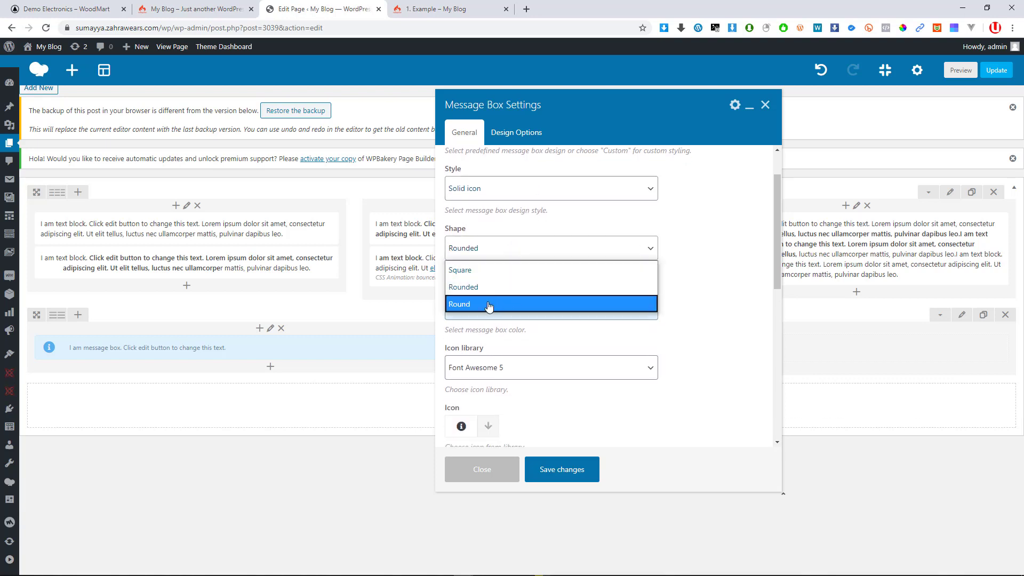
pyautogui.click(490, 303)
pyautogui.click(513, 253)
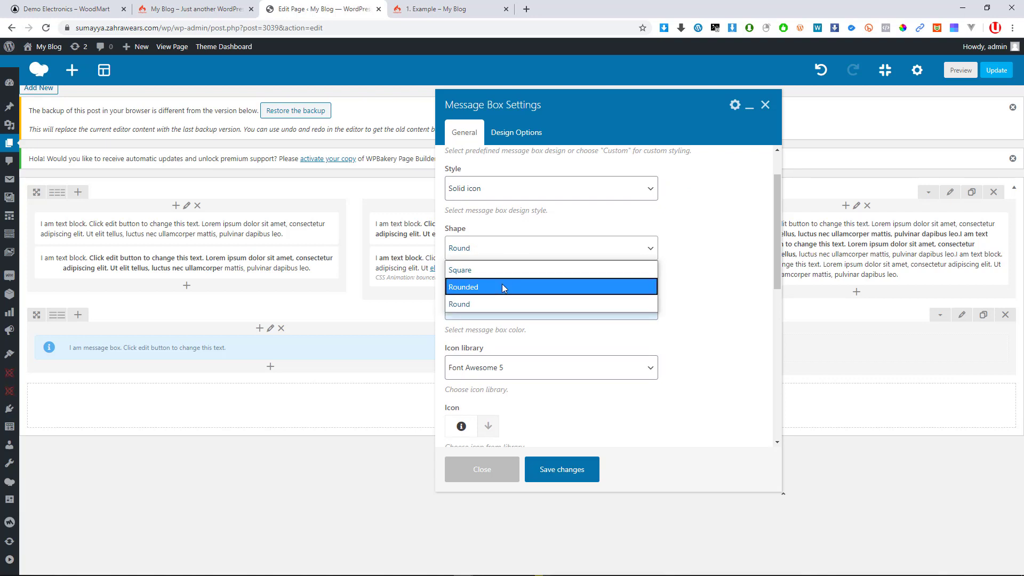
pyautogui.click(502, 284)
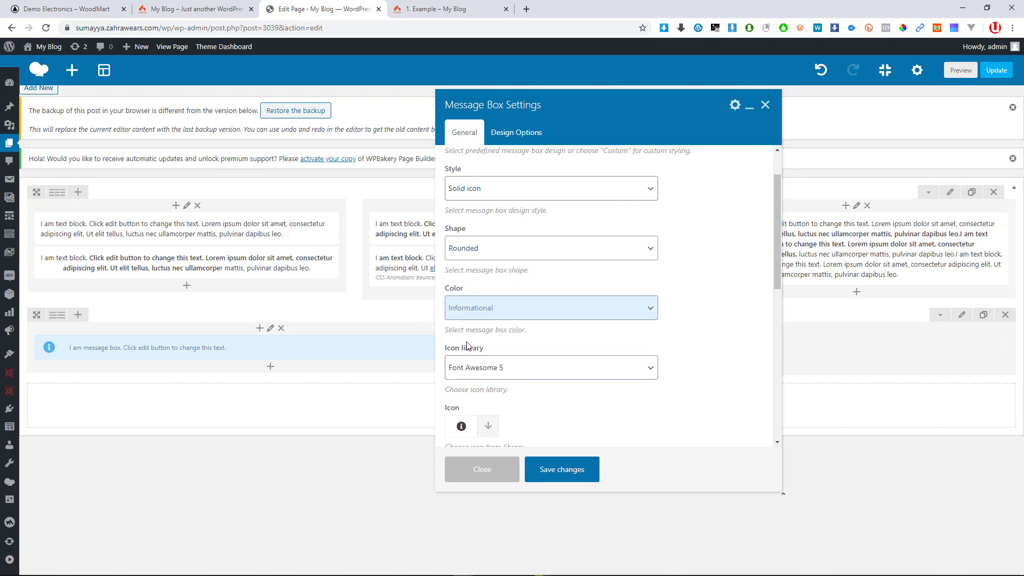
# Switch the icon library from Entypo to Linecons and choose the heart icon
pyautogui.scroll(-1, 467, 345)
pyautogui.click(516, 318)
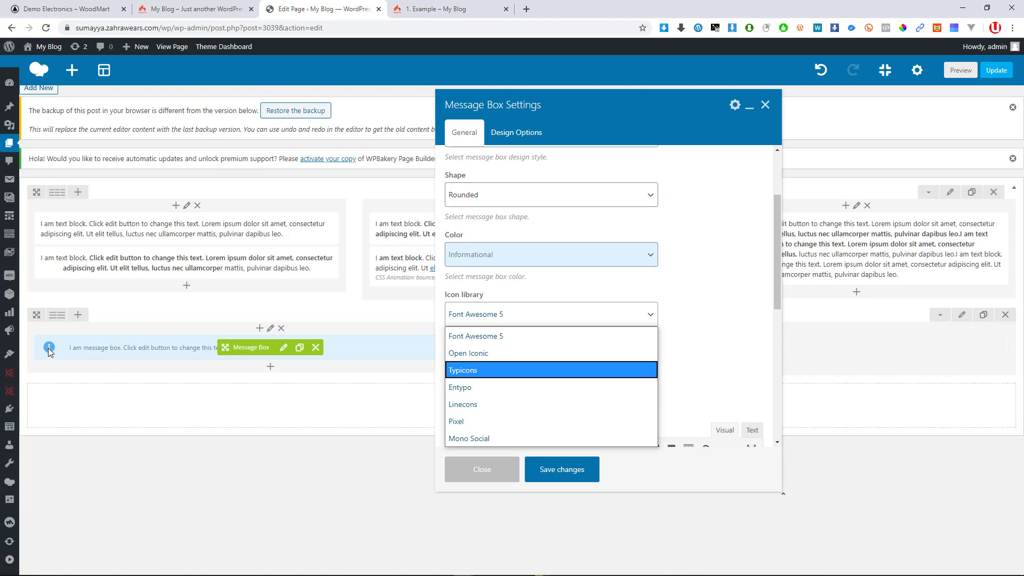
pyautogui.click(471, 389)
pyautogui.click(511, 319)
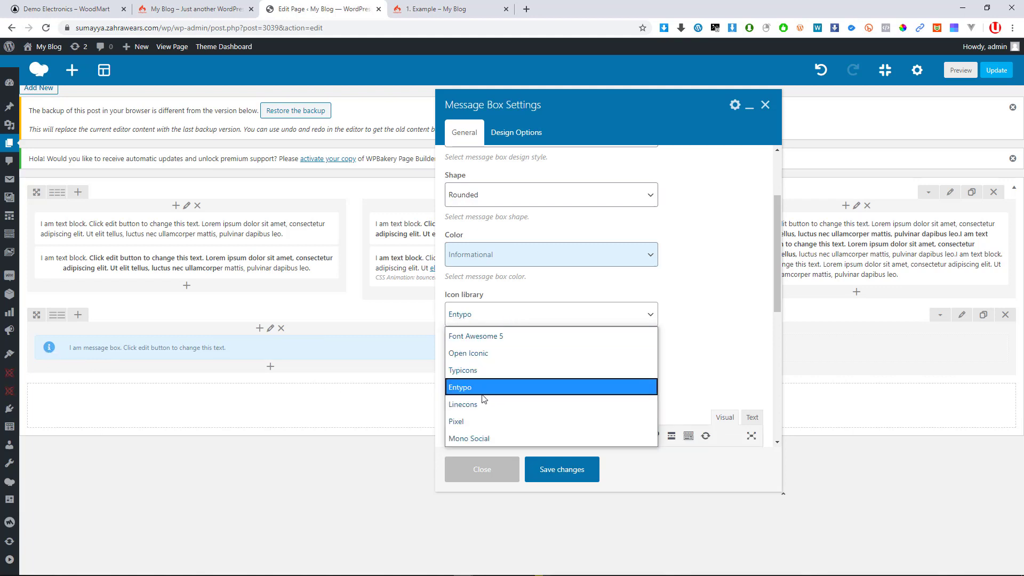
pyautogui.click(472, 401)
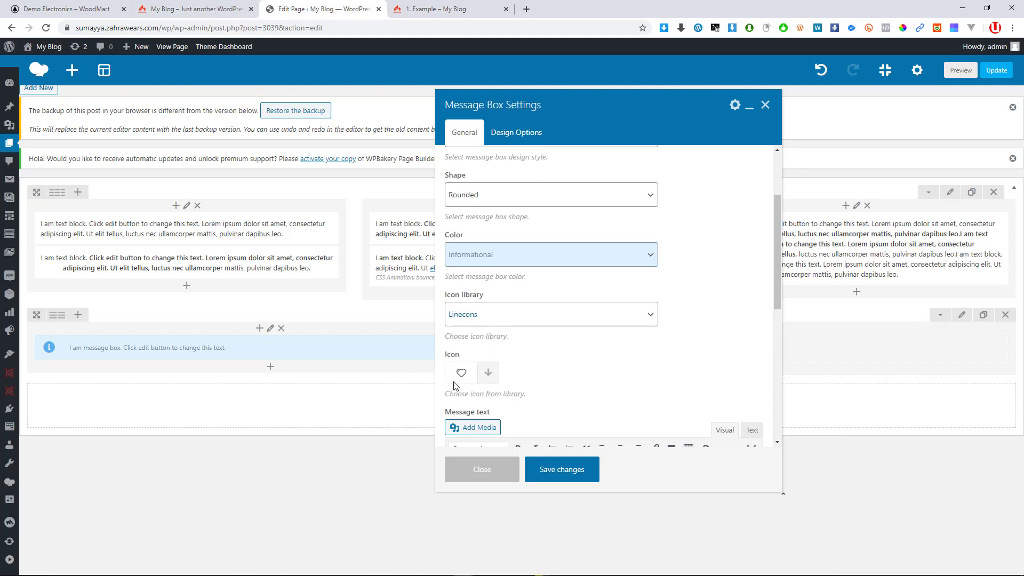
pyautogui.click(486, 377)
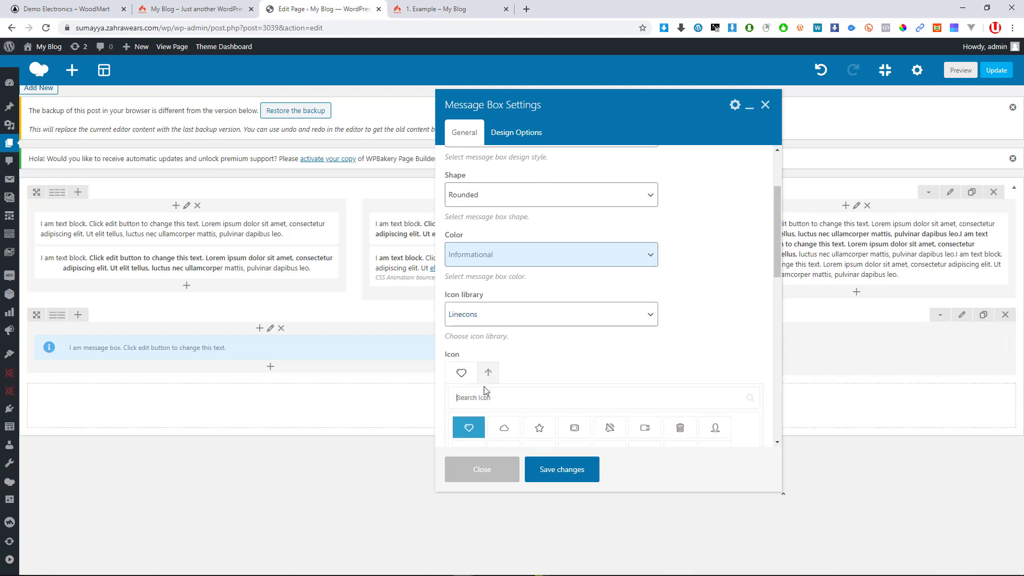
pyautogui.scroll(-1, 514, 446)
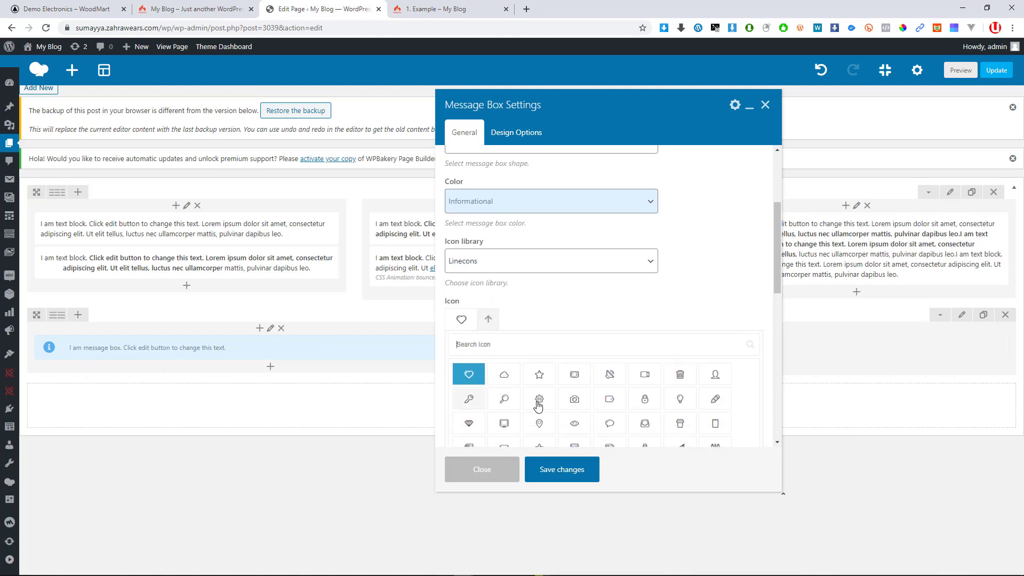
pyautogui.scroll(-1, 585, 391)
pyautogui.scroll(-1, 585, 391)
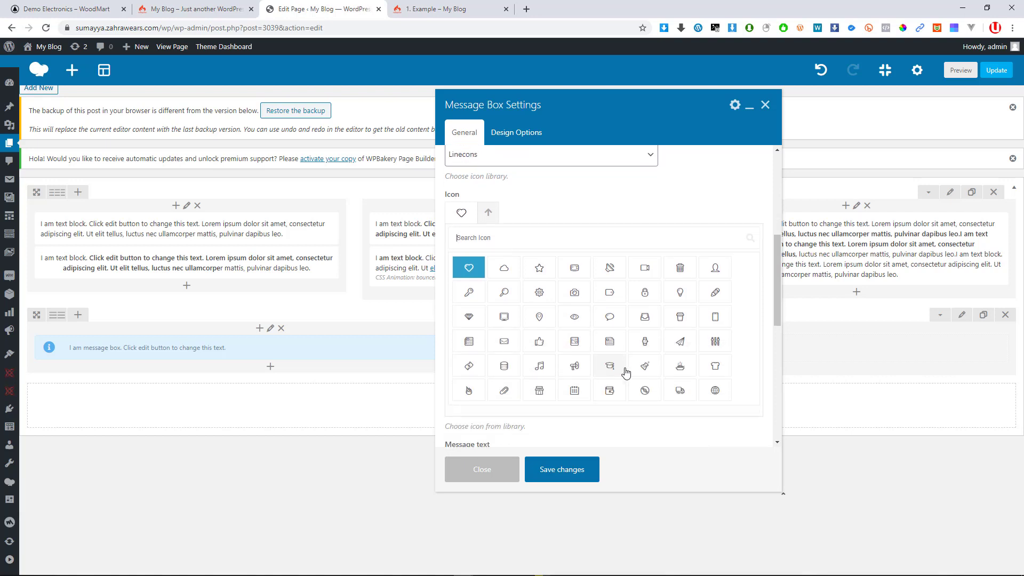
pyautogui.click(469, 273)
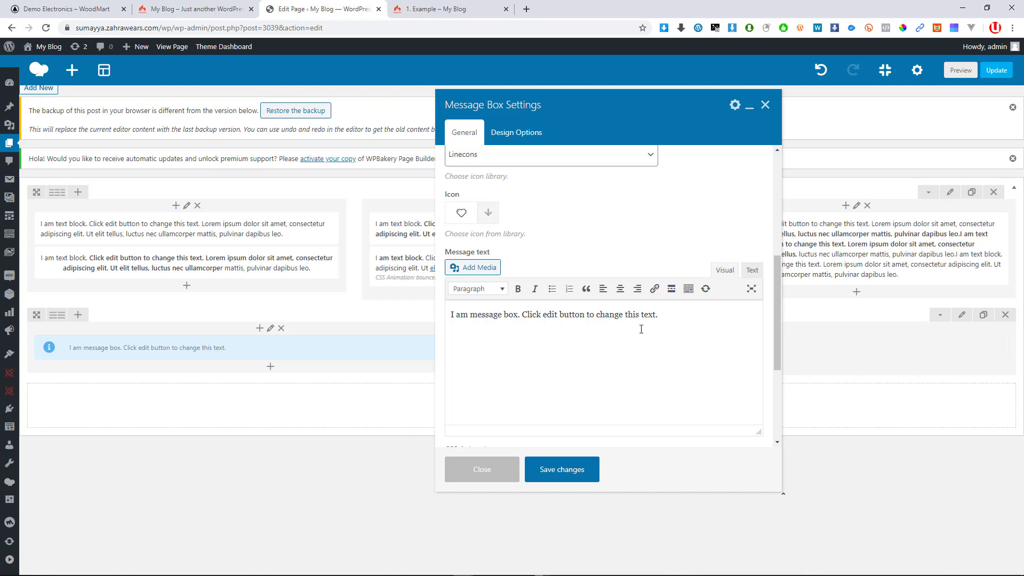
# Keep the original message text, review Design Options, and save the message box
pyautogui.moveTo(659, 316); pyautogui.dragTo(419, 318)
pyautogui.write('tH')
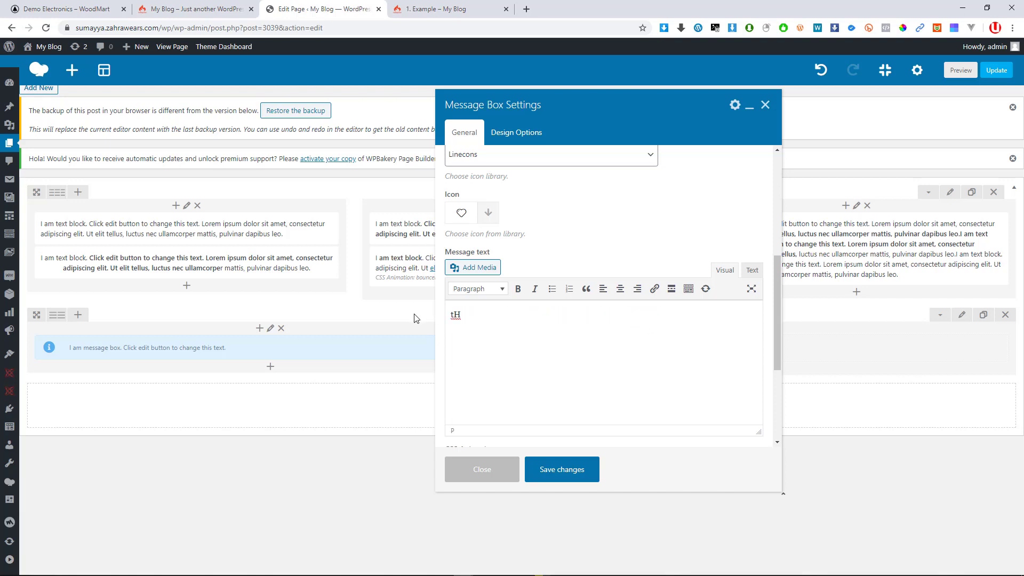
pyautogui.hotkey('ctrl', 'z')
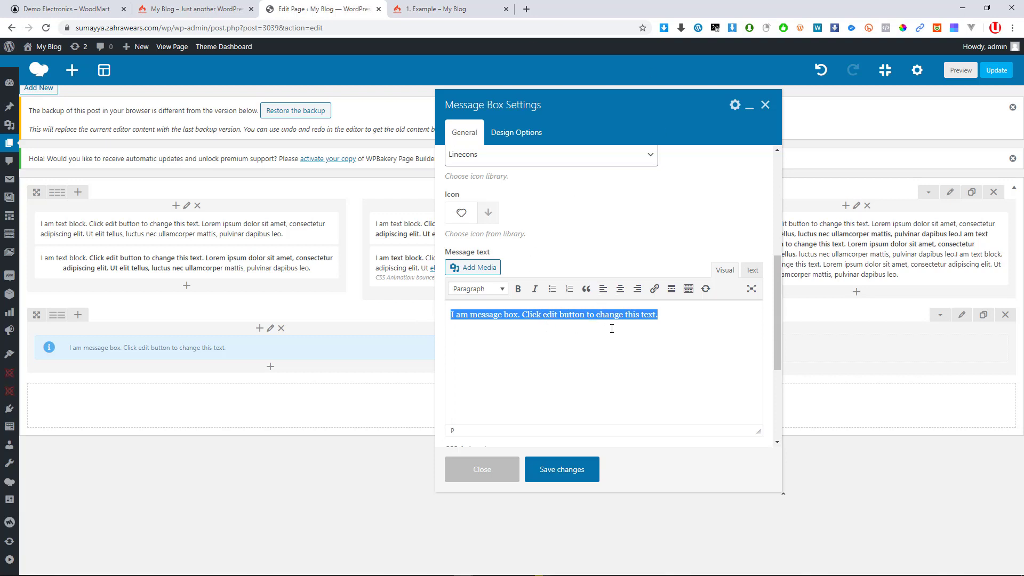
pyautogui.click(557, 317)
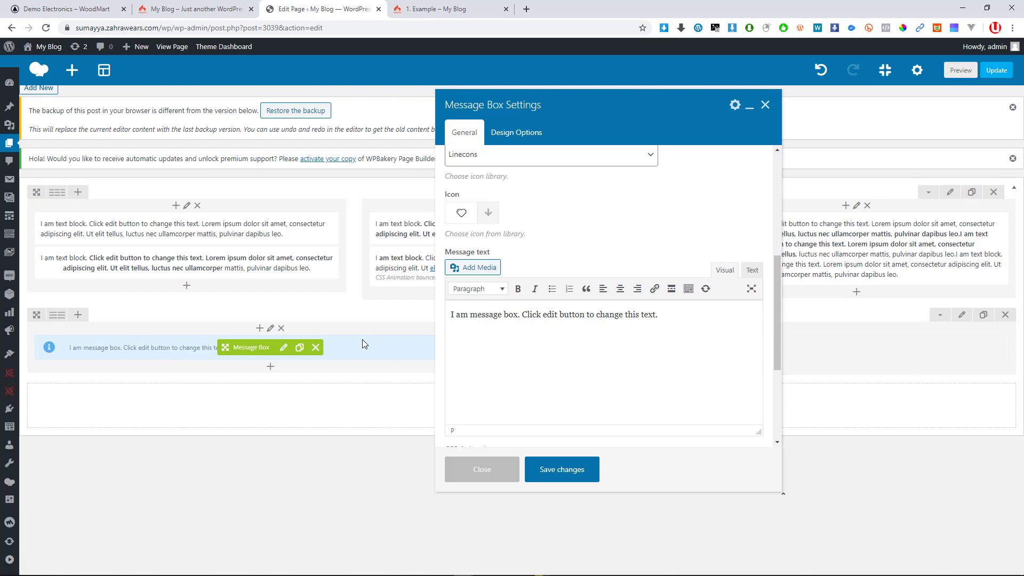
pyautogui.click(517, 133)
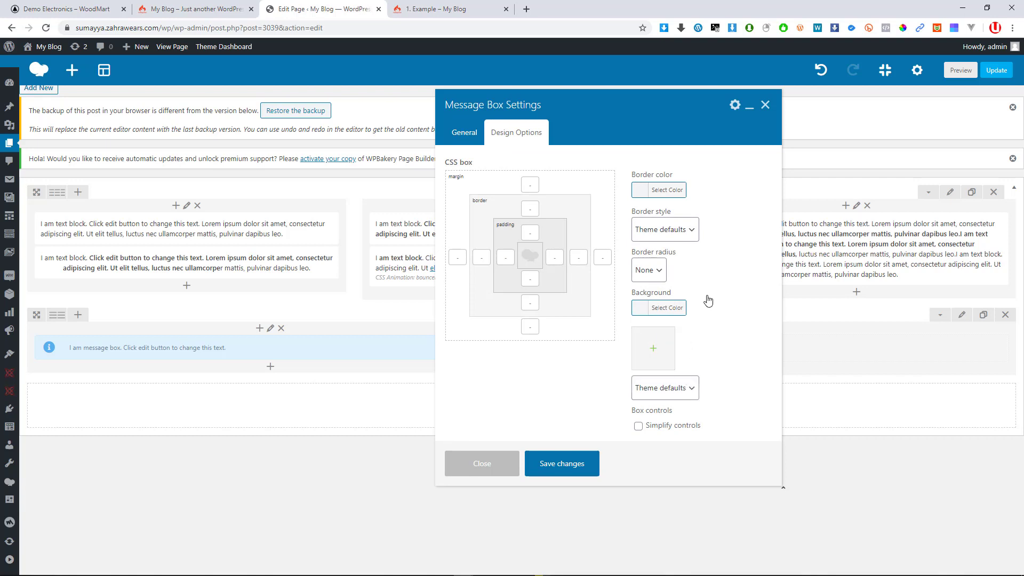
pyautogui.click(466, 136)
pyautogui.click(567, 468)
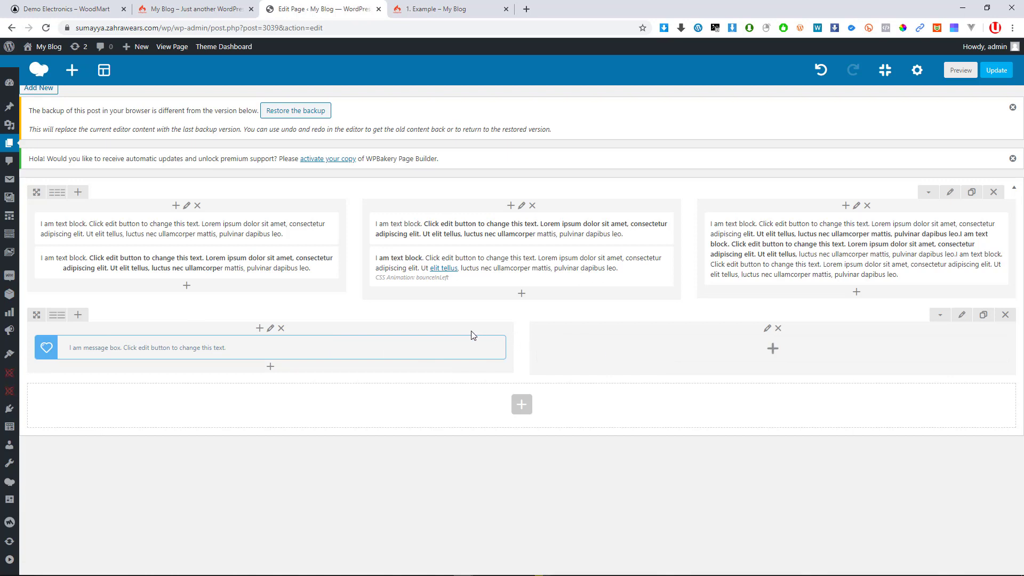
# Reset the second row to one column, then three columns, and start adding to the middle column
pyautogui.moveTo(57, 315)
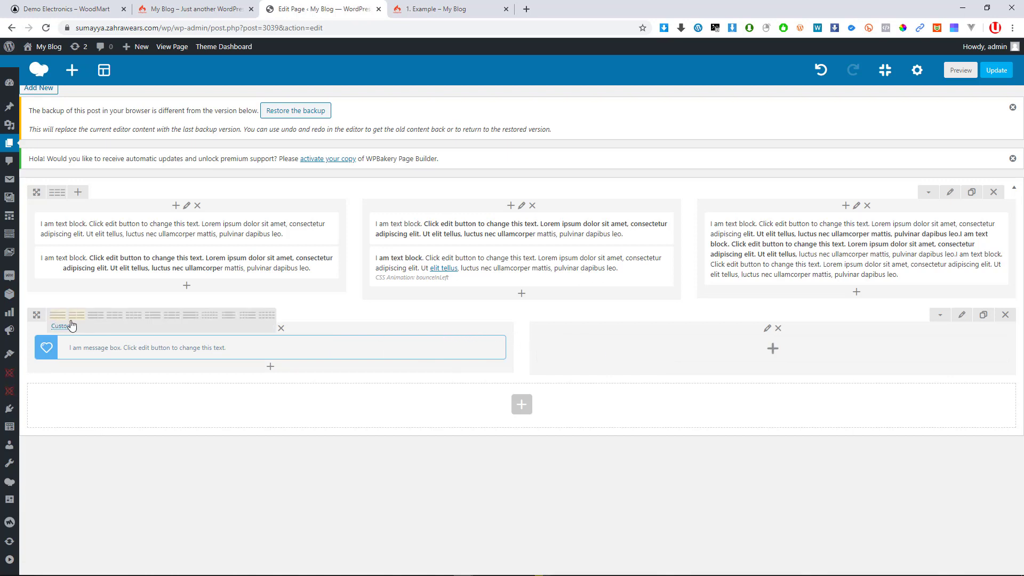
pyautogui.click(122, 320)
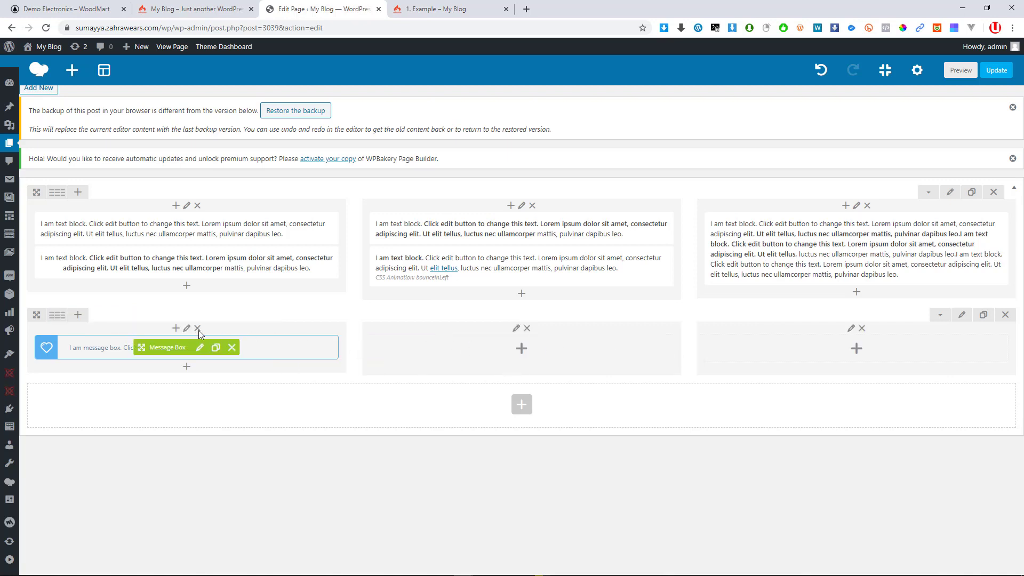
pyautogui.click(61, 319)
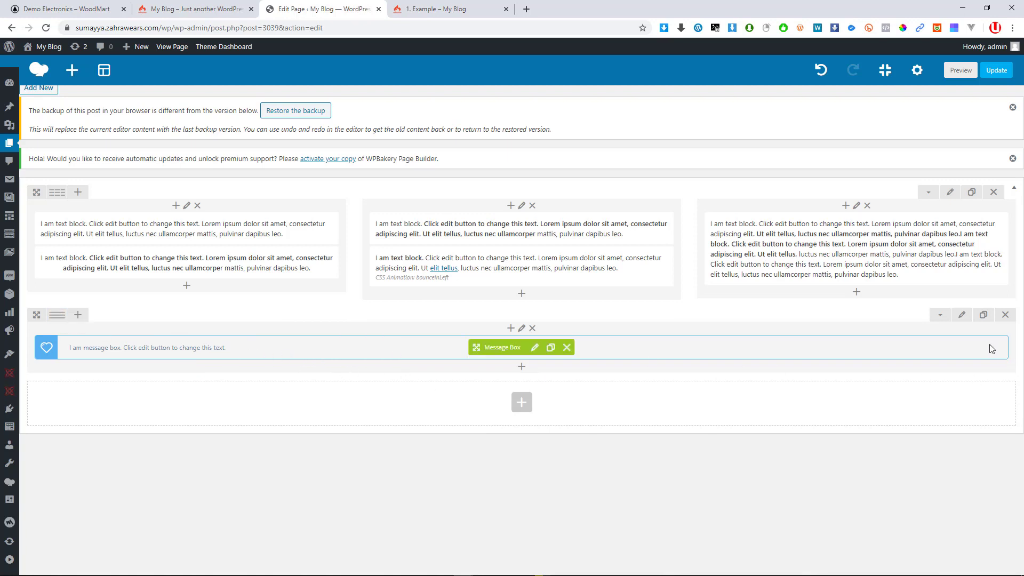
pyautogui.moveTo(59, 316)
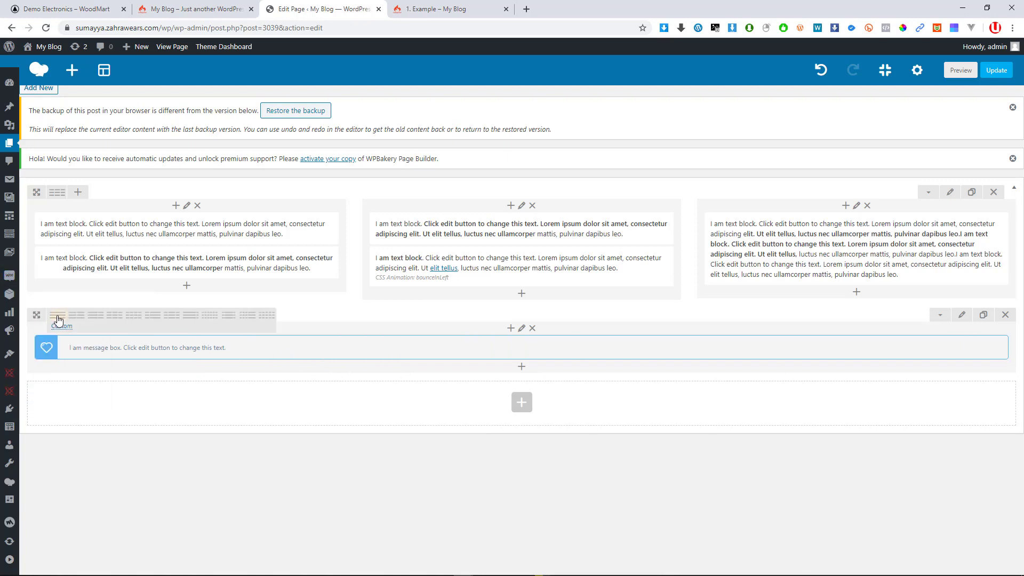
pyautogui.click(115, 316)
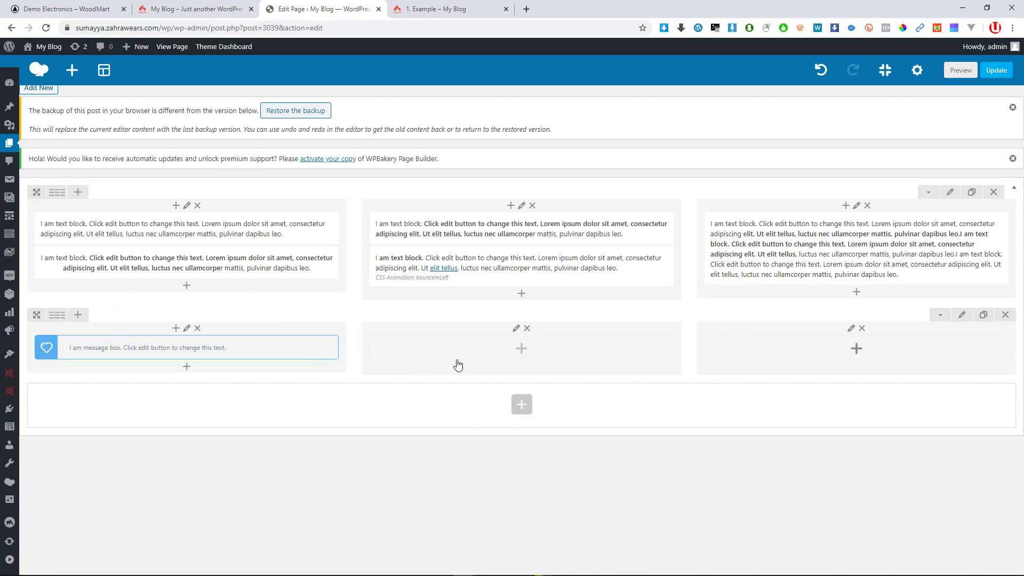
pyautogui.click(522, 352)
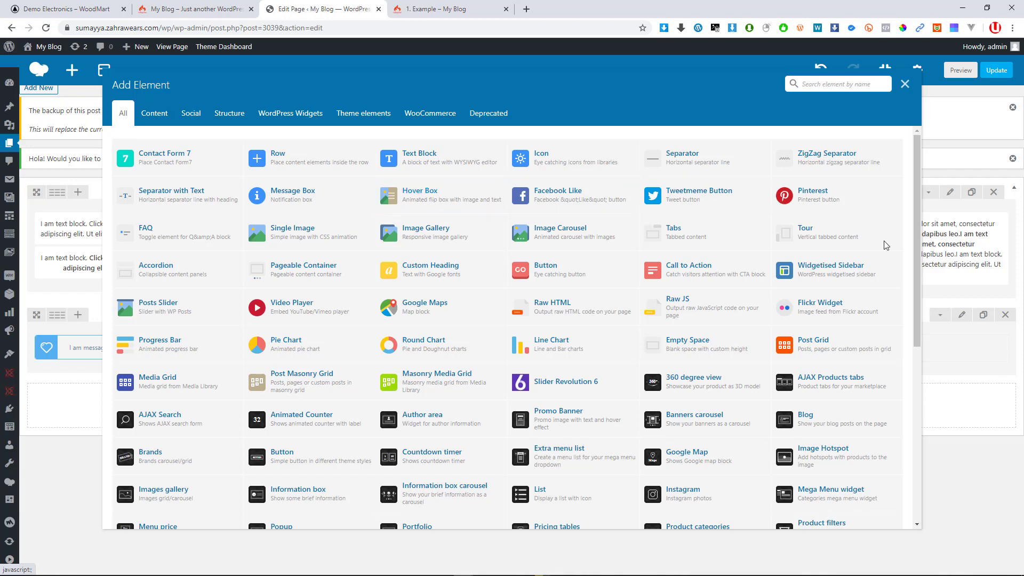
# Browse the element catalogue and insert a Hover Box into the middle column
pyautogui.scroll(-3, 491, 394)
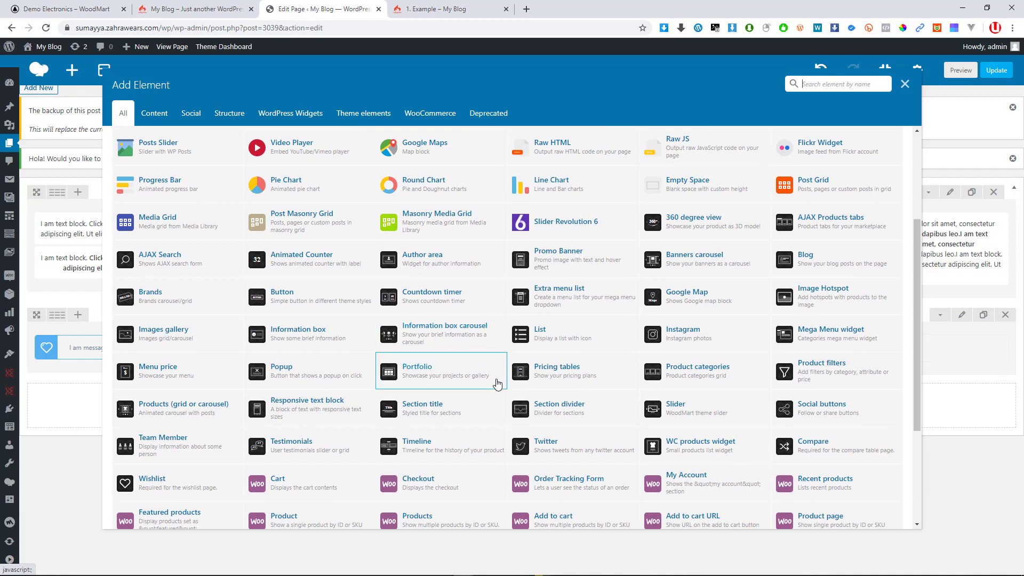
pyautogui.scroll(3, 496, 382)
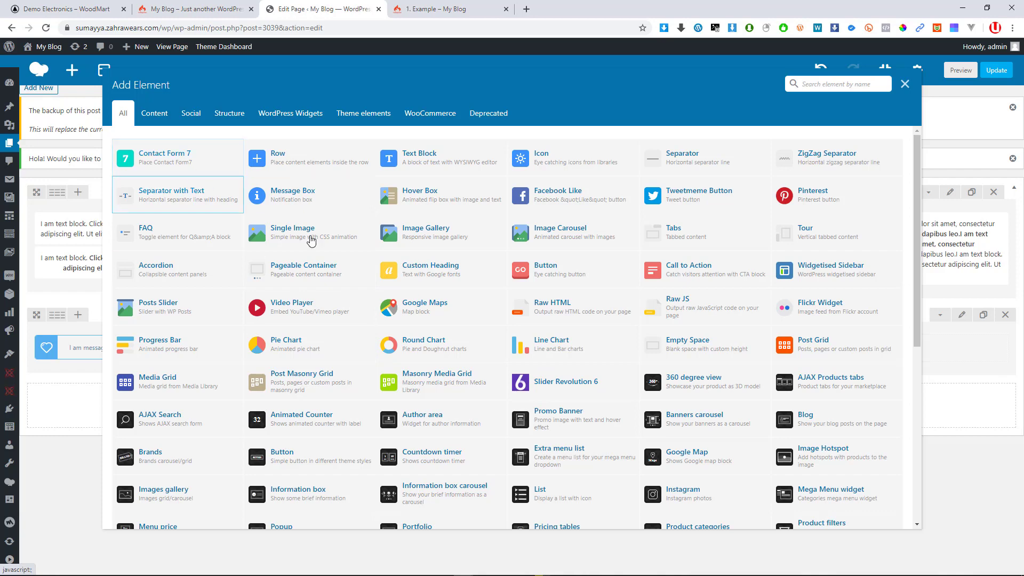
pyautogui.scroll(-2, 571, 381)
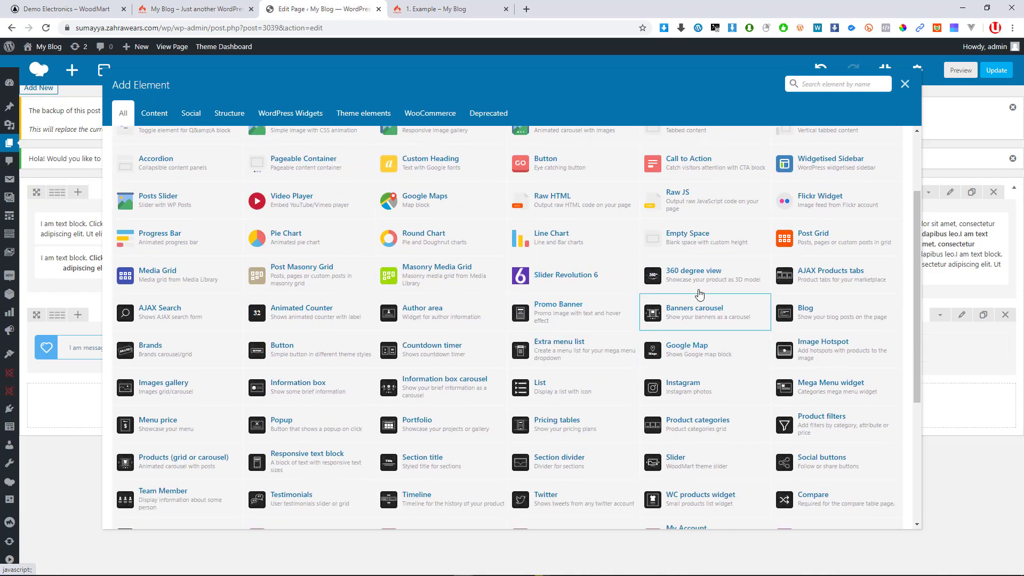
pyautogui.scroll(-2, 761, 389)
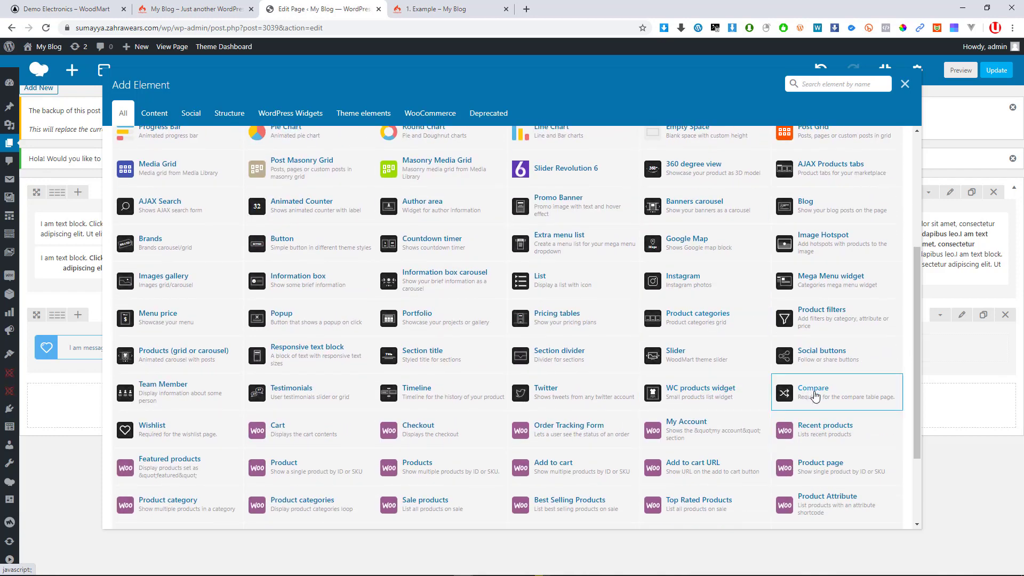
pyautogui.scroll(-2, 806, 401)
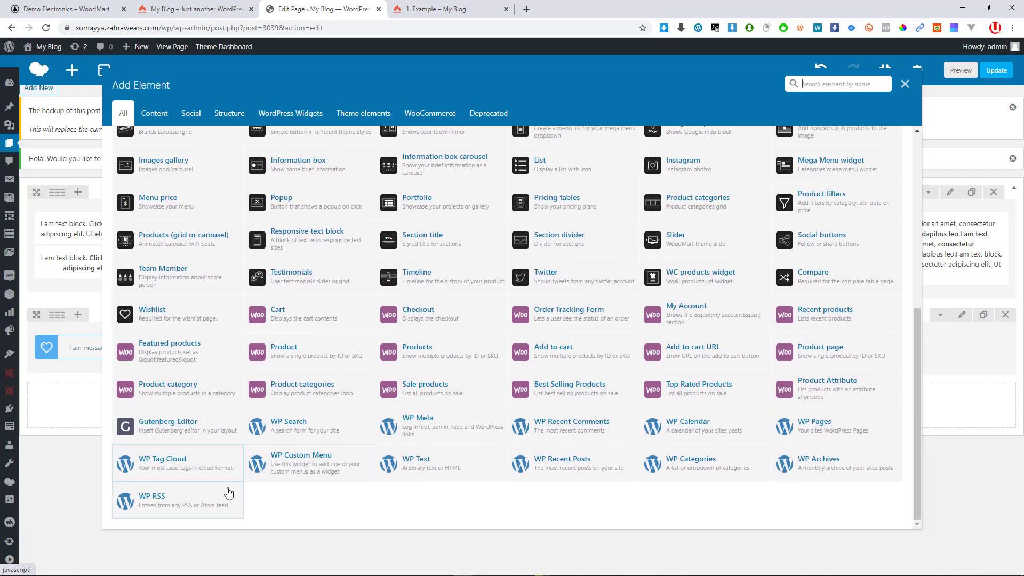
pyautogui.scroll(6, 491, 373)
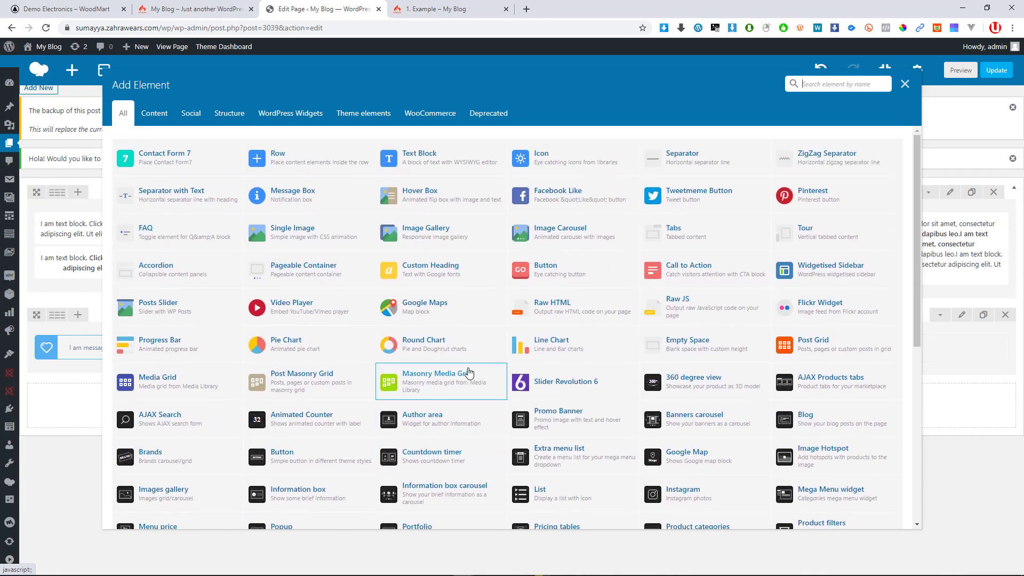
pyautogui.click(409, 202)
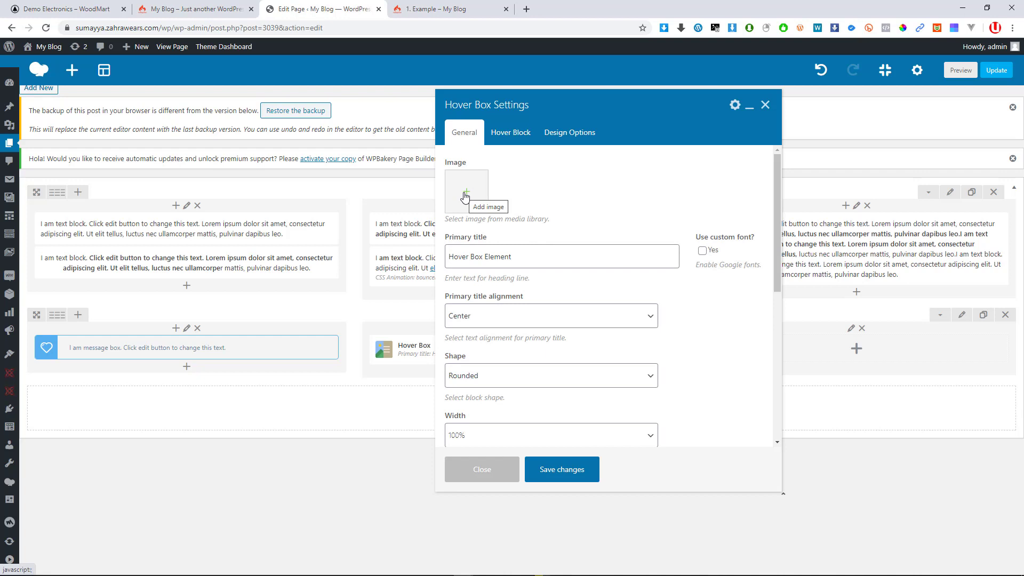
# Set the Hover Box image to the wooden watch photo product-accessories-8-1.jpg
pyautogui.click(466, 197)
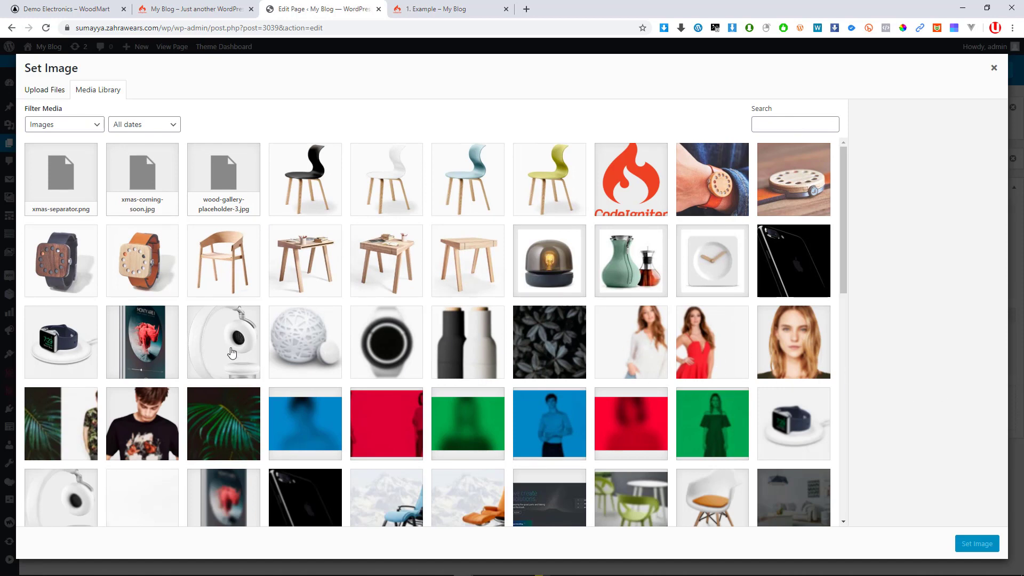
pyautogui.click(85, 259)
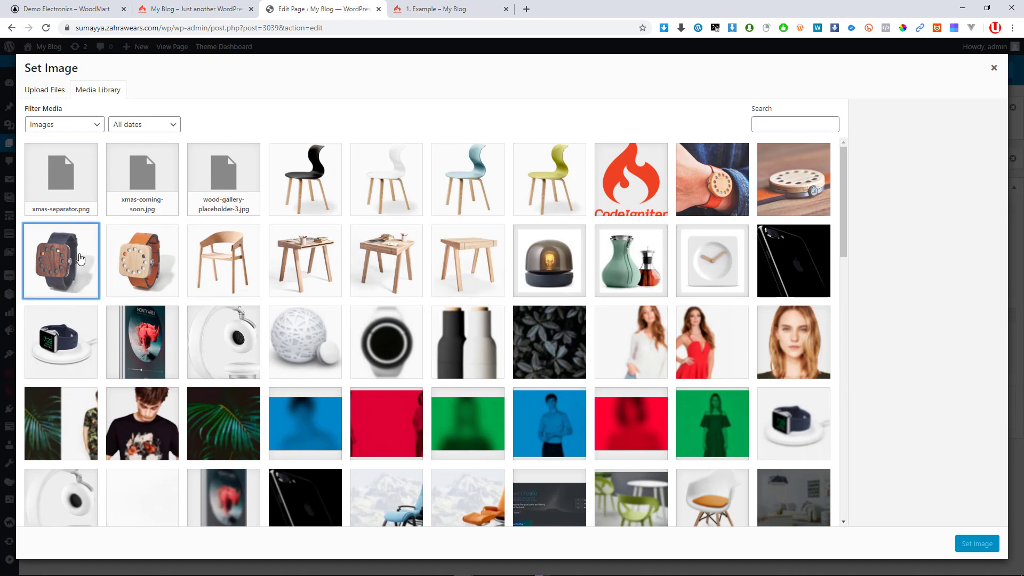
pyautogui.click(980, 544)
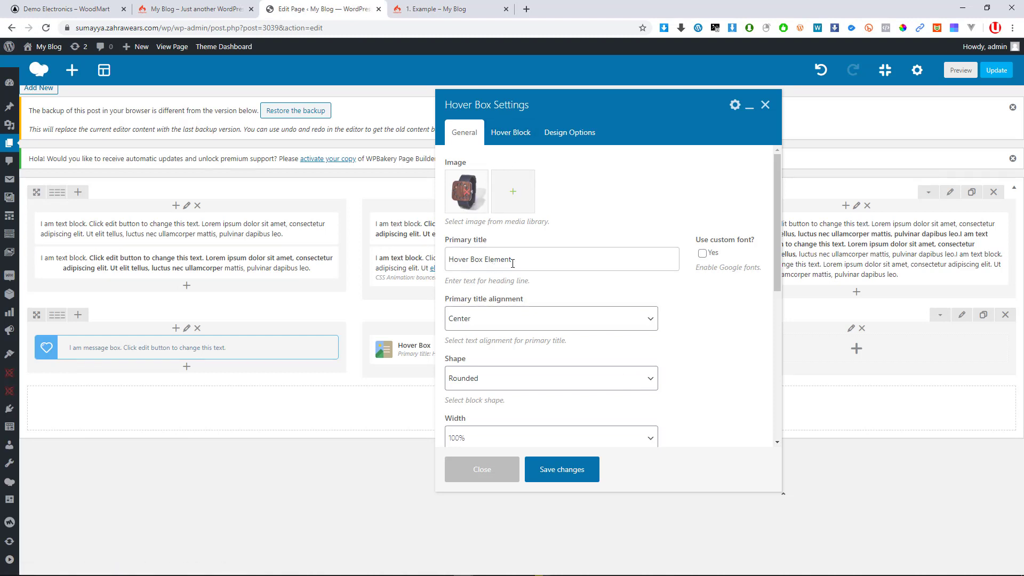
# Review the Hover Box's General settings, keeping the title alignment at Center
pyautogui.moveTo(512, 260); pyautogui.dragTo(442, 267)
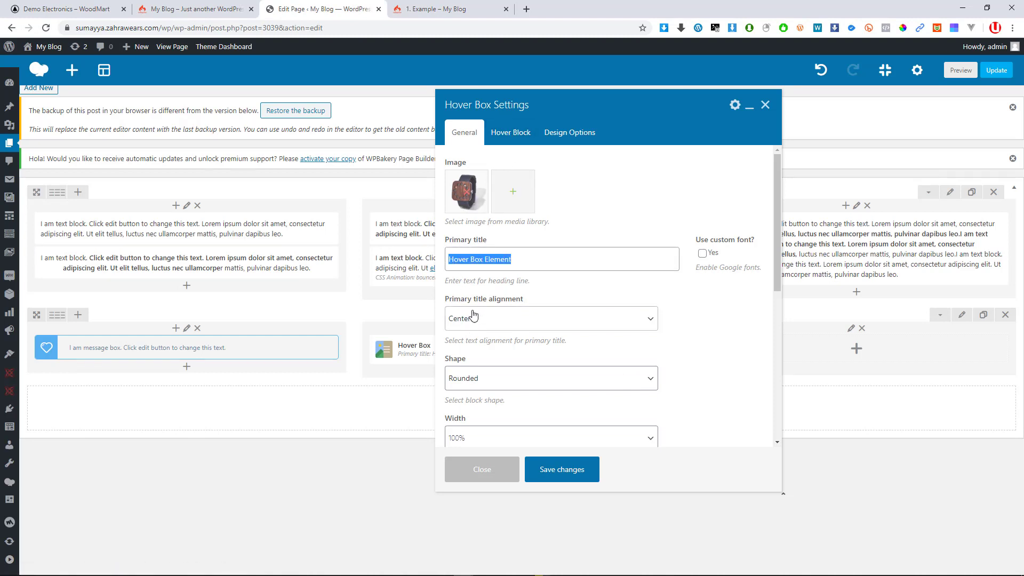
pyautogui.scroll(-1, 477, 314)
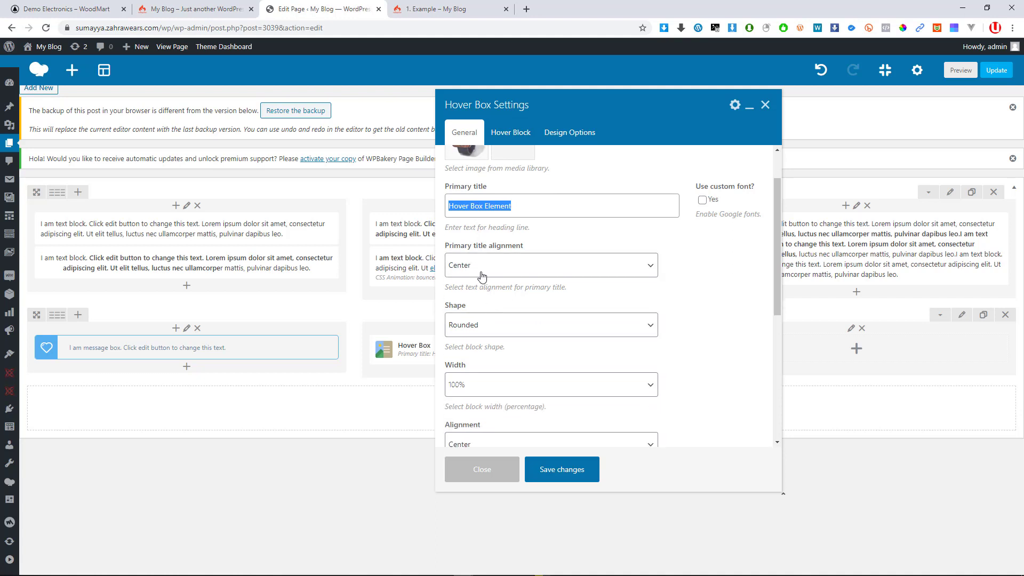
pyautogui.click(481, 275)
pyautogui.click(481, 275)
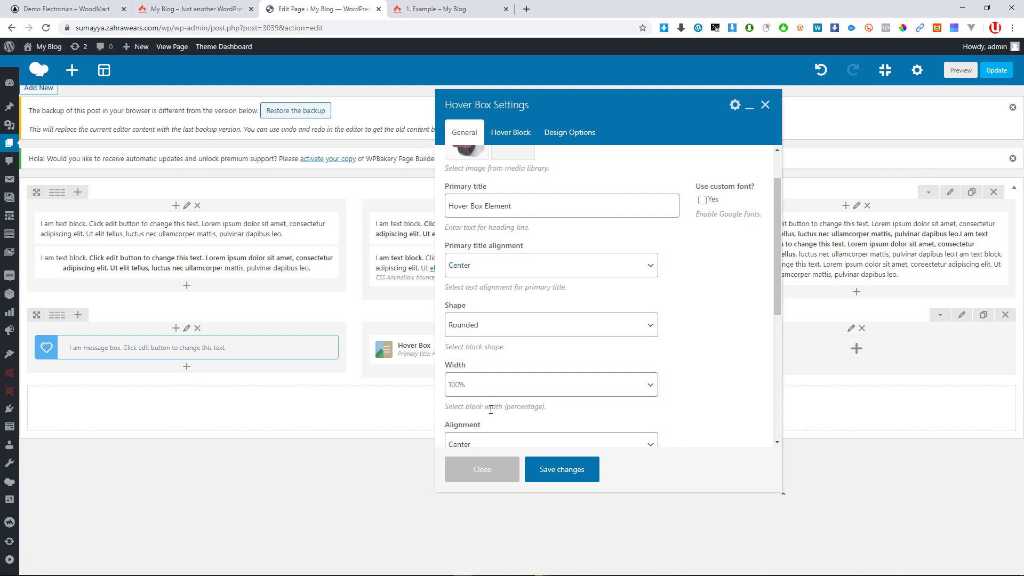
pyautogui.scroll(-2, 490, 409)
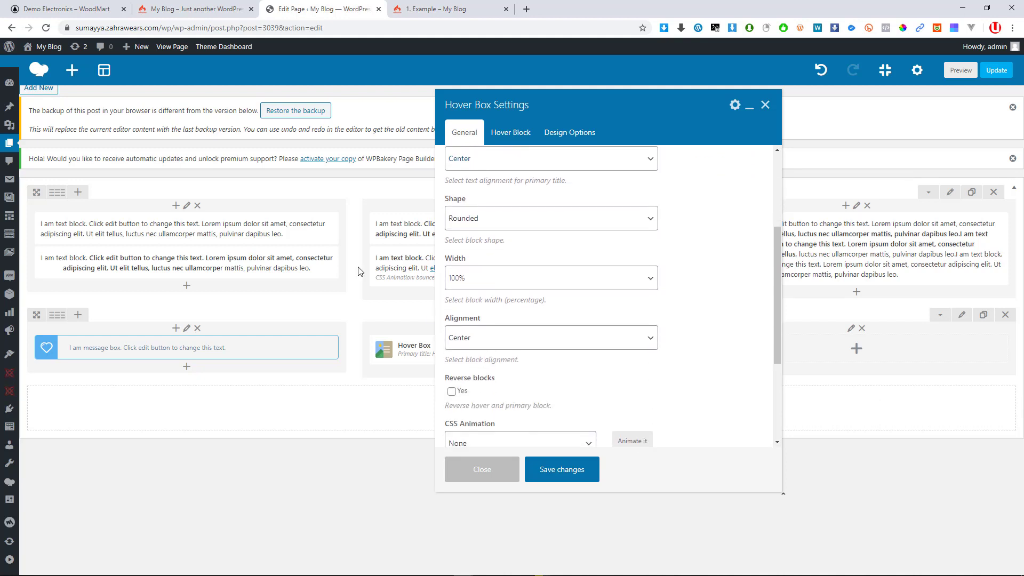
pyautogui.scroll(-2, 512, 388)
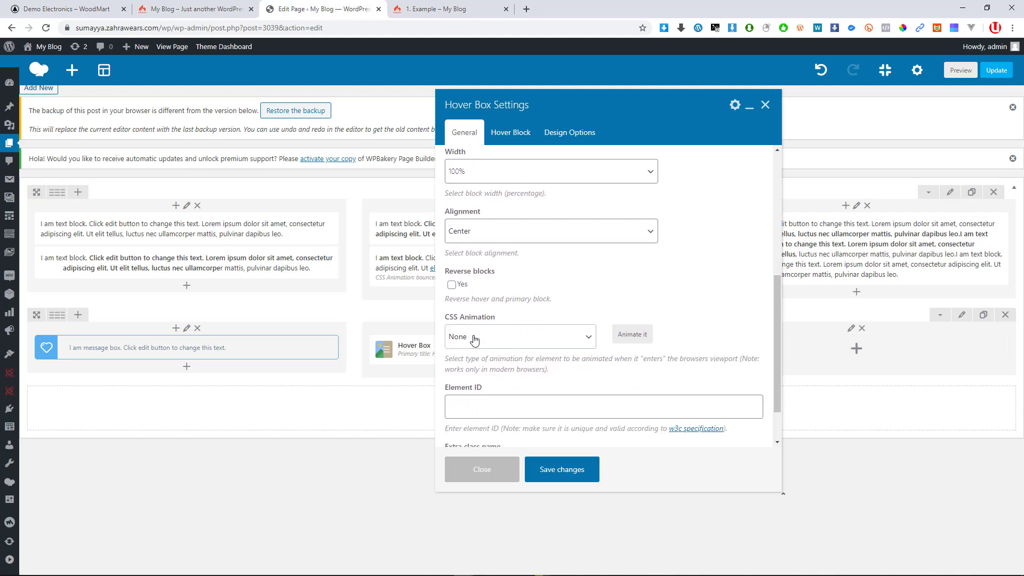
pyautogui.scroll(-1, 486, 347)
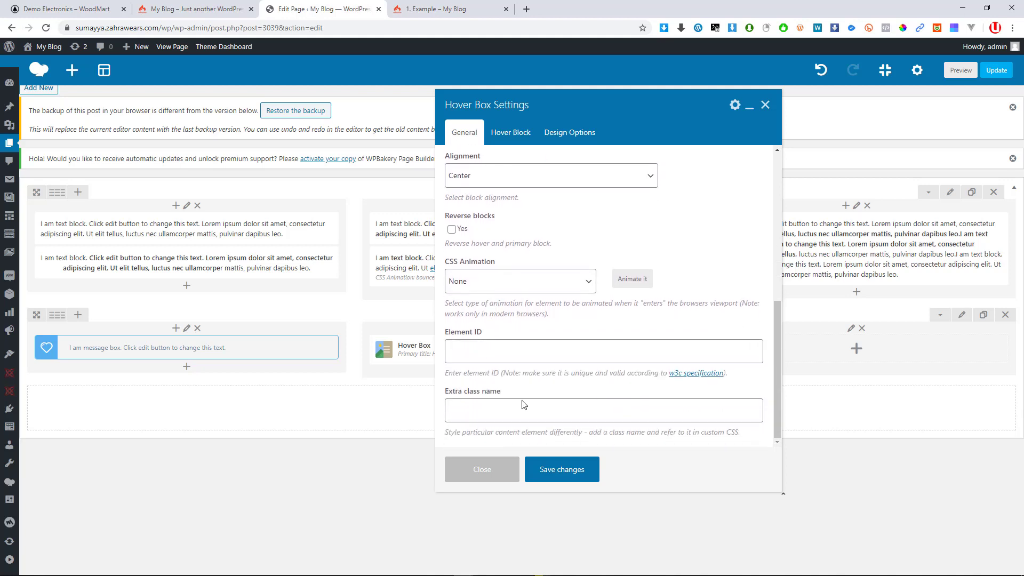
pyautogui.click(490, 417)
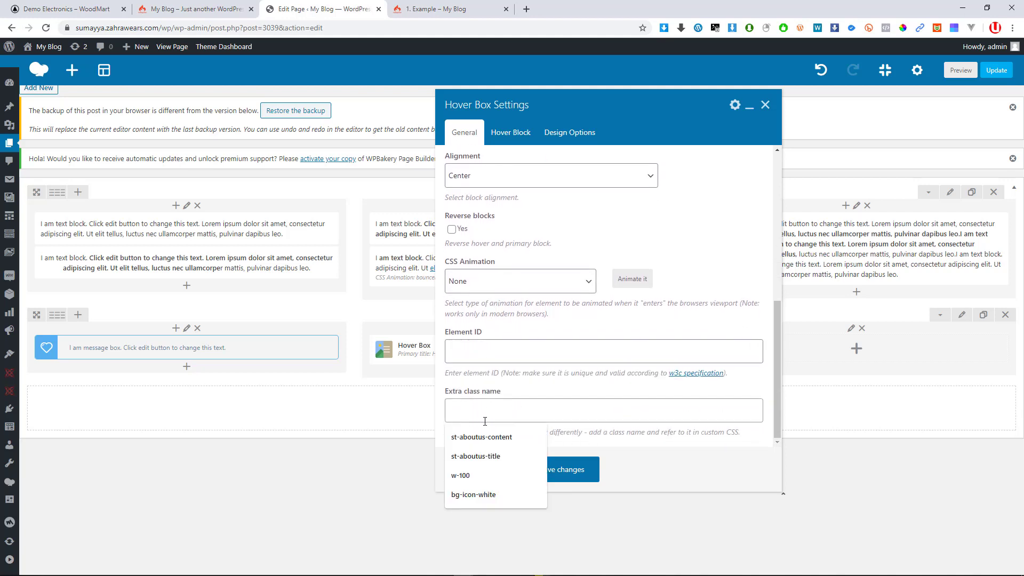
# Check the Hover Block text and save the Hover Box titled 'Hover Box Element'
pyautogui.click(513, 132)
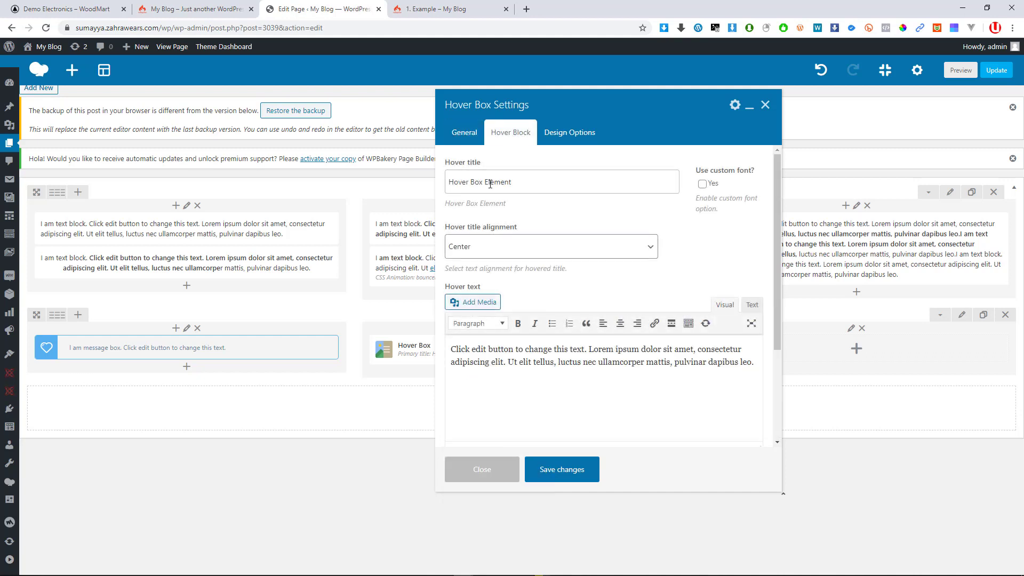
pyautogui.moveTo(511, 183); pyautogui.dragTo(454, 186)
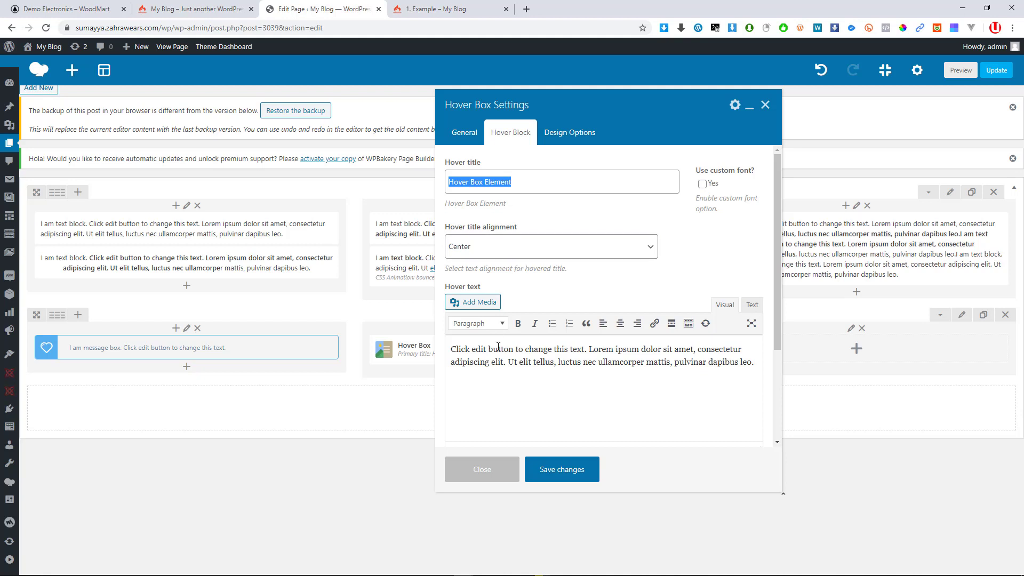
pyautogui.click(542, 362)
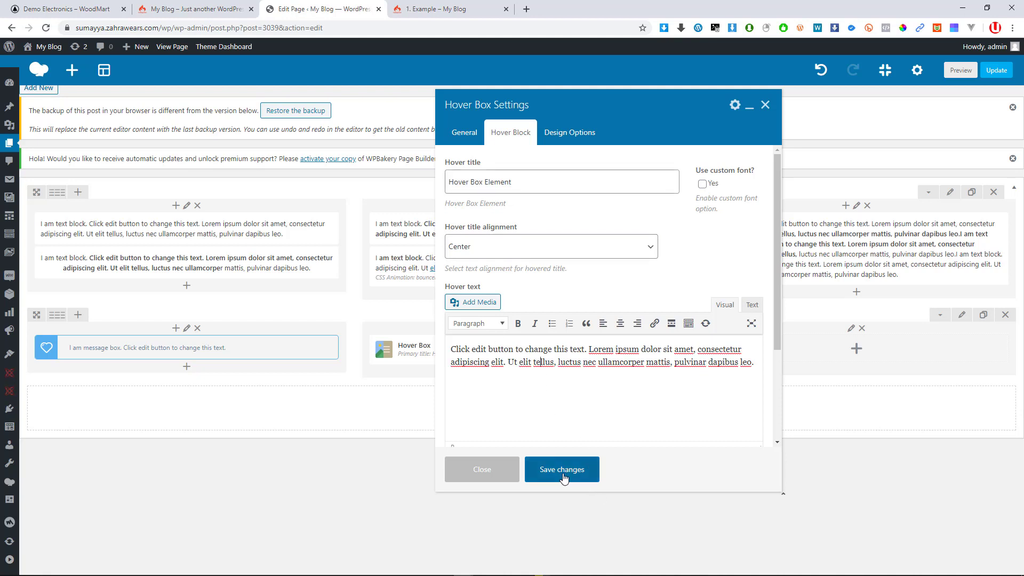
pyautogui.click(562, 476)
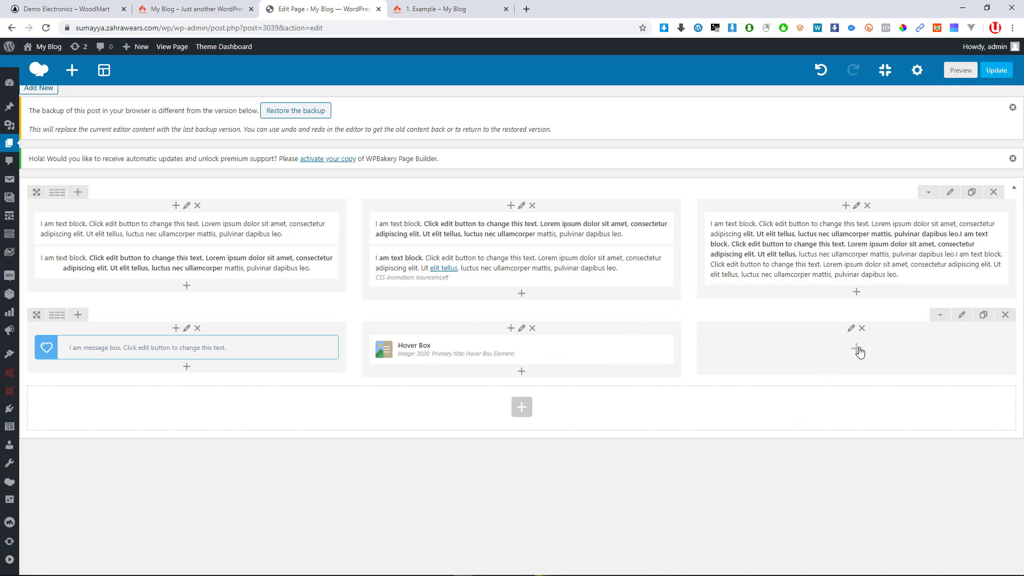
# Insert a Video Player element into the second row's empty third column
pyautogui.click(857, 350)
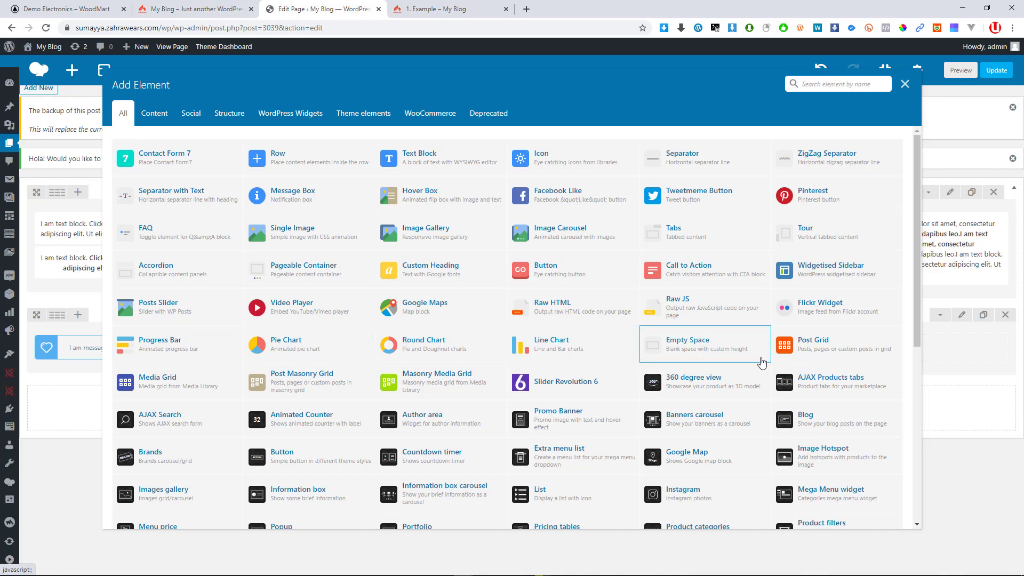
pyautogui.click(276, 304)
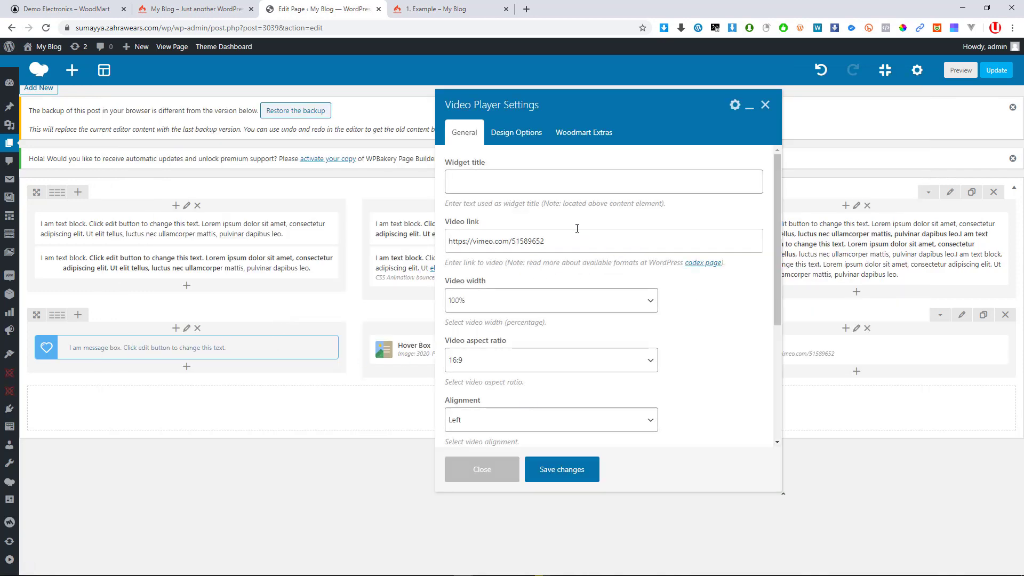
# Review the Video Player's widget title and default video link fields
pyautogui.click(513, 180)
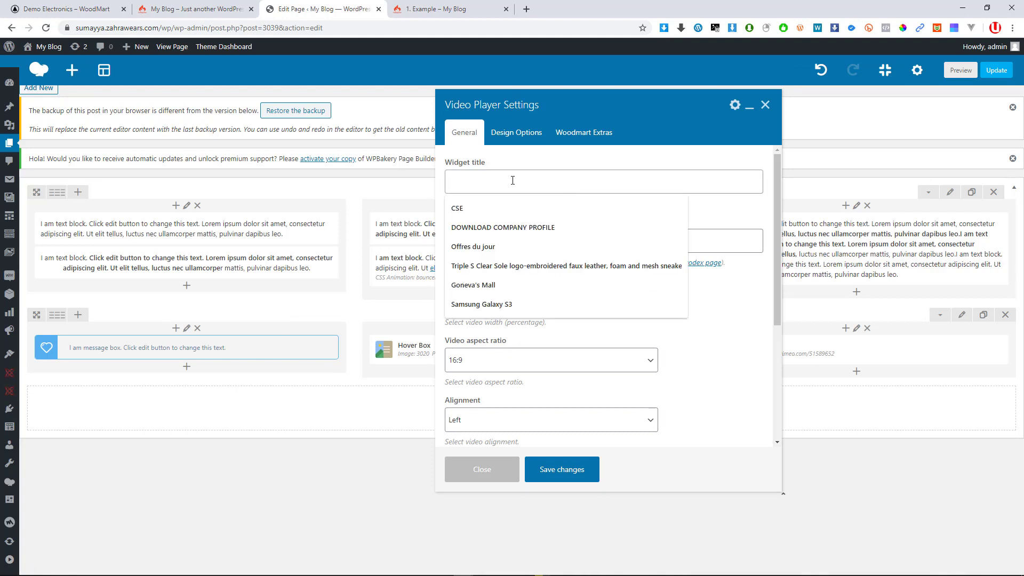
pyautogui.click(515, 167)
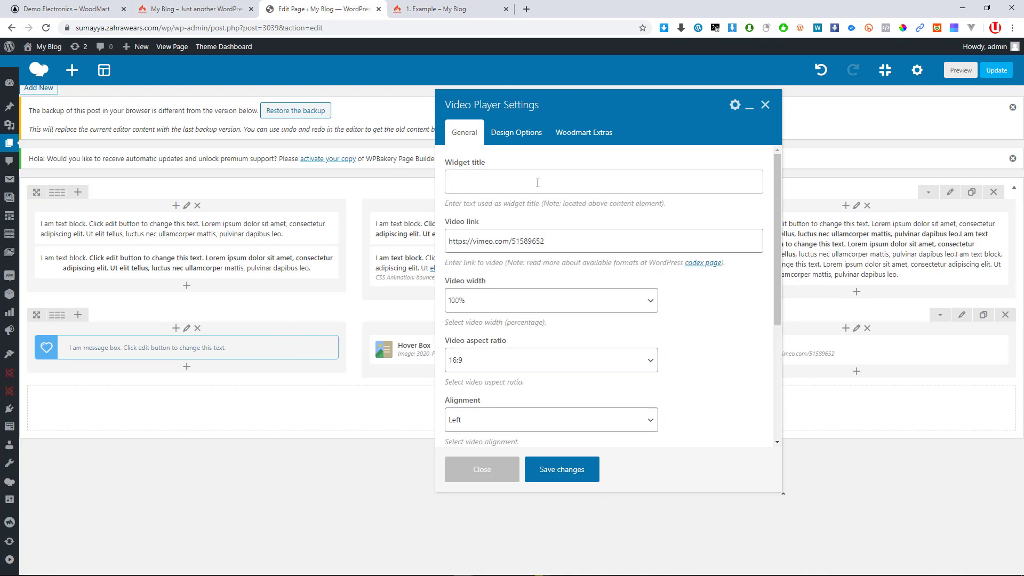
pyautogui.moveTo(552, 247); pyautogui.dragTo(444, 247)
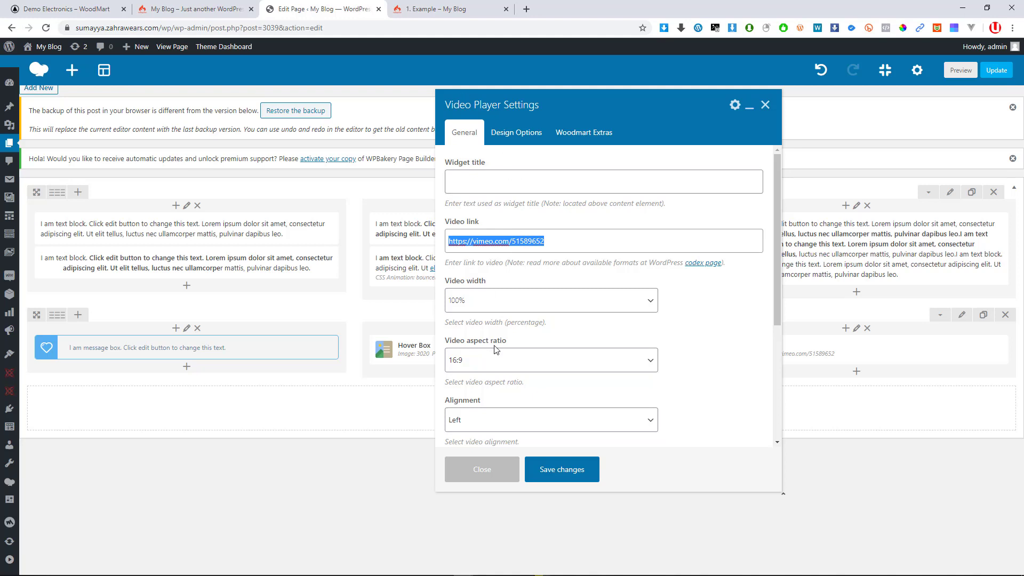
pyautogui.scroll(-1, 496, 350)
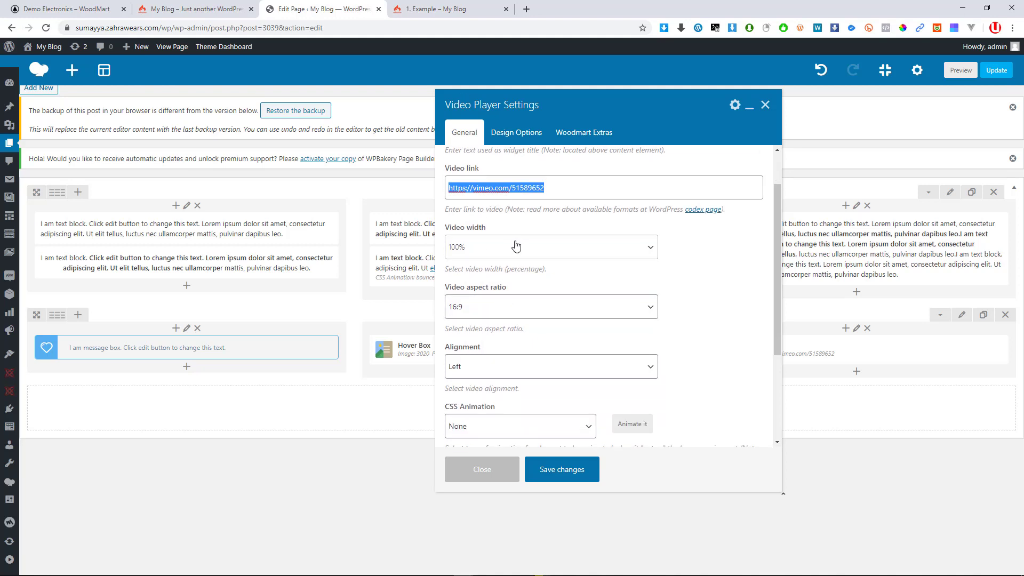
pyautogui.scroll(-1, 517, 241)
pyautogui.scroll(-2, 506, 362)
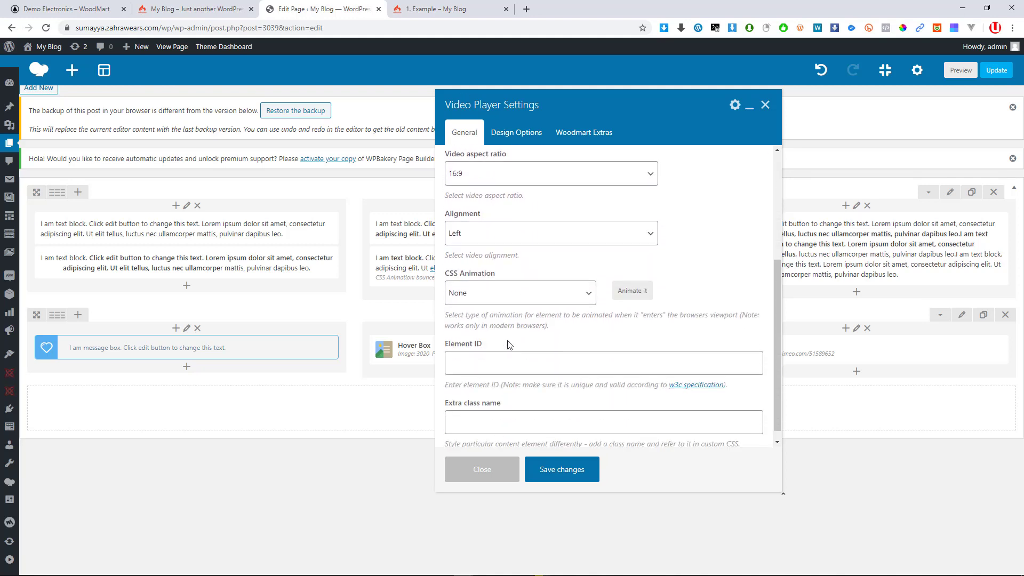
pyautogui.scroll(4, 490, 353)
pyautogui.scroll(-2, 504, 267)
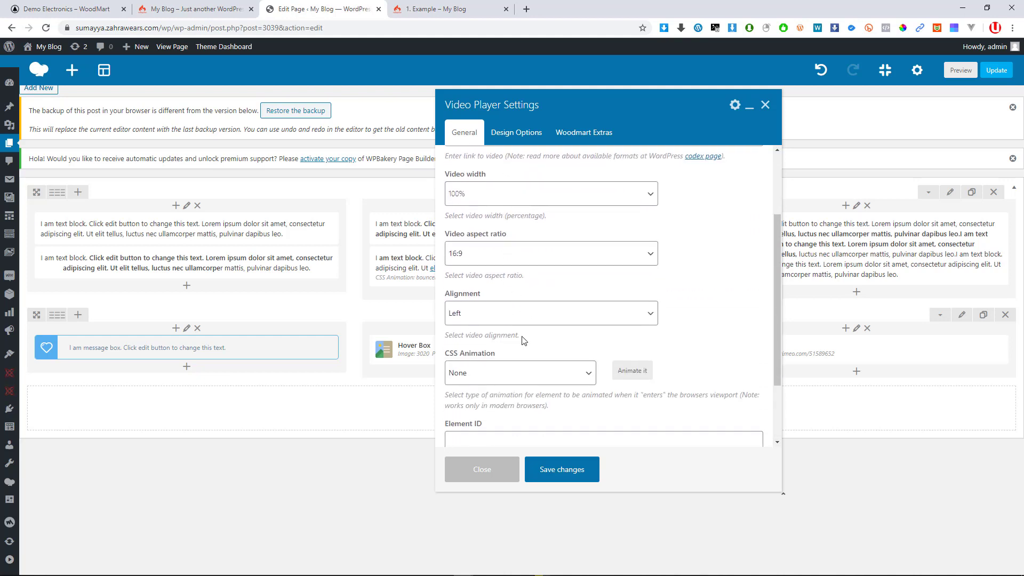
pyautogui.scroll(2, 512, 240)
pyautogui.click(515, 133)
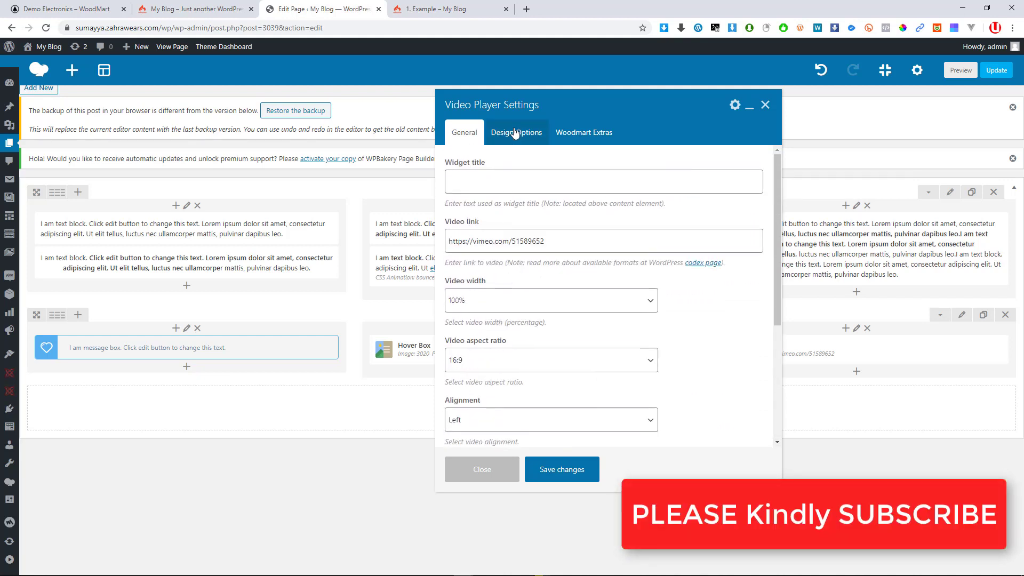
pyautogui.click(518, 137)
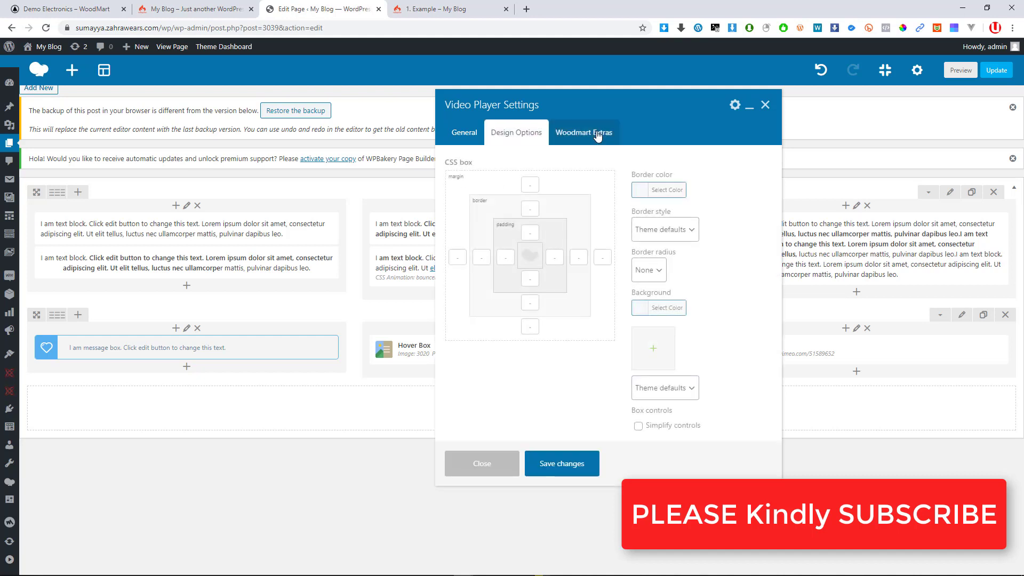
pyautogui.click(454, 138)
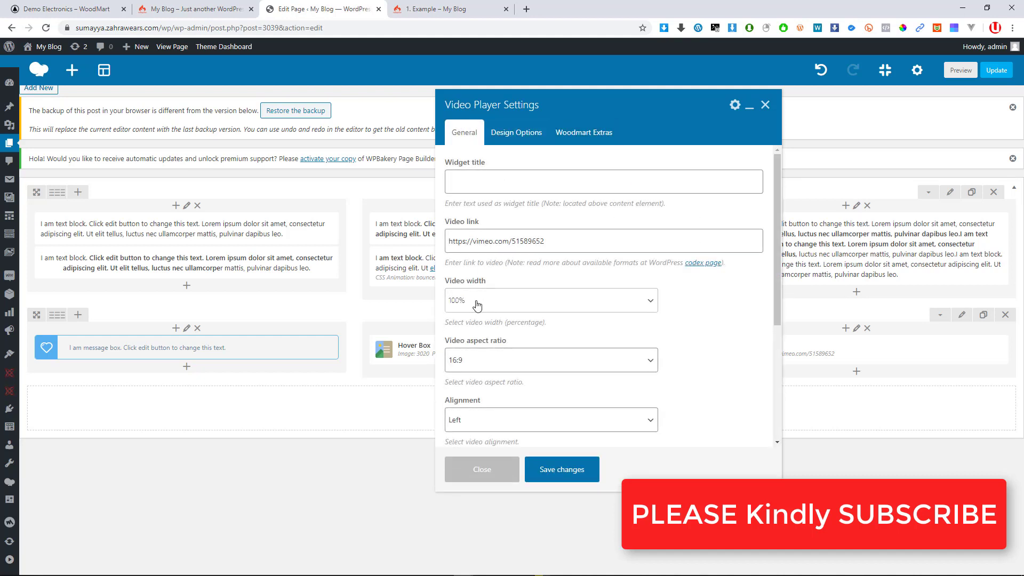
pyautogui.scroll(-1, 488, 350)
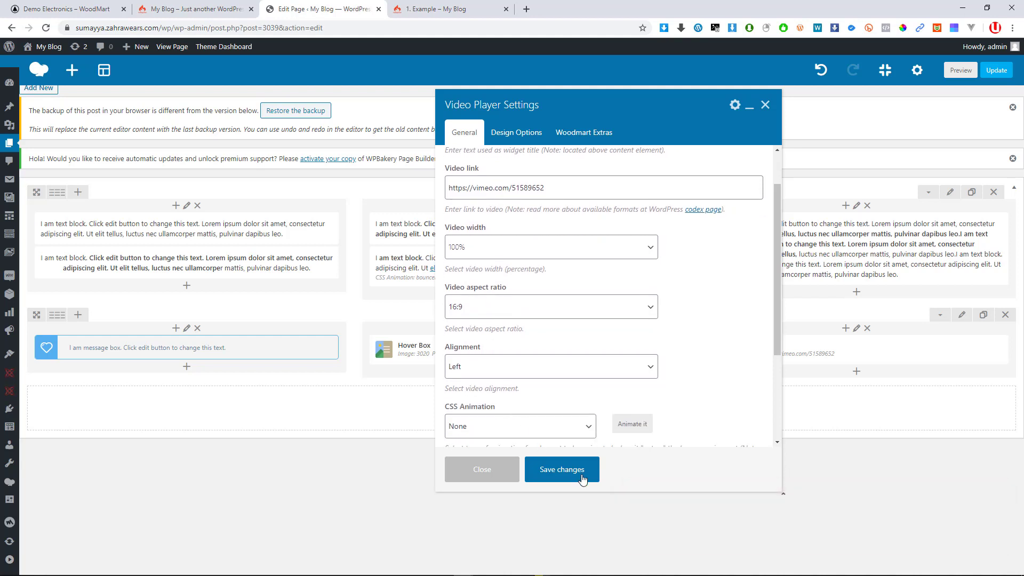
pyautogui.tripleClick(500, 187)
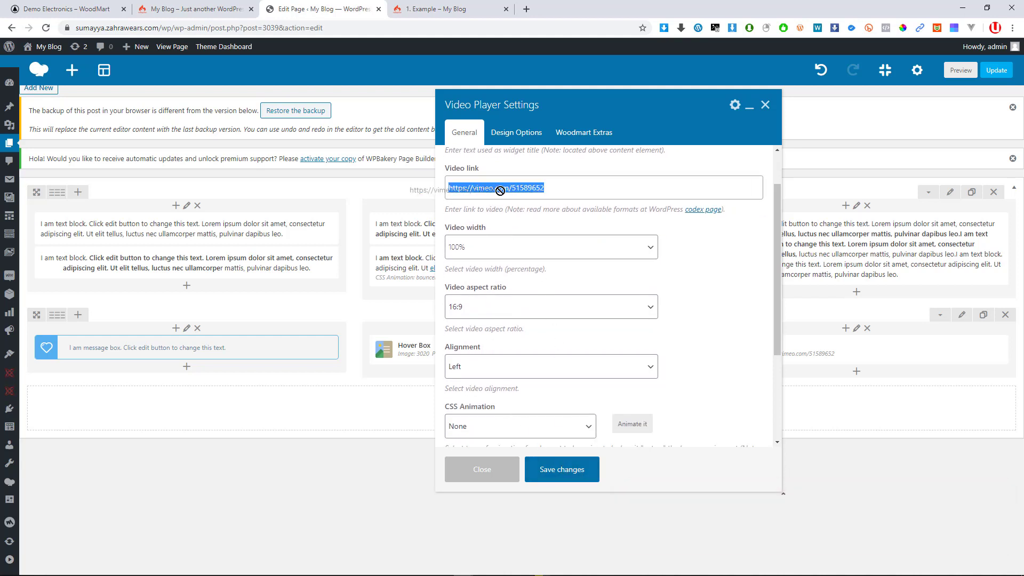
pyautogui.click(527, 9)
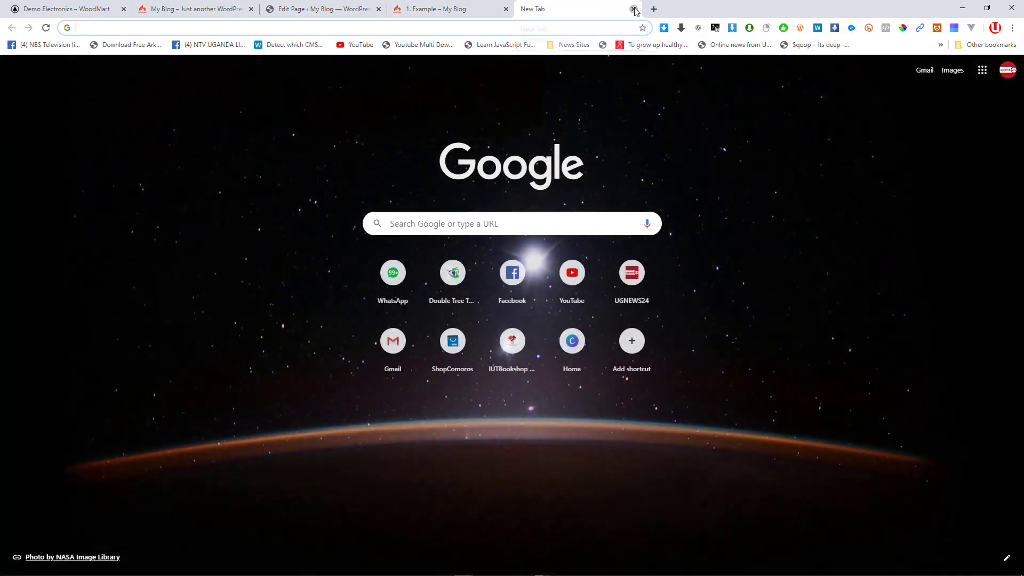
pyautogui.click(633, 9)
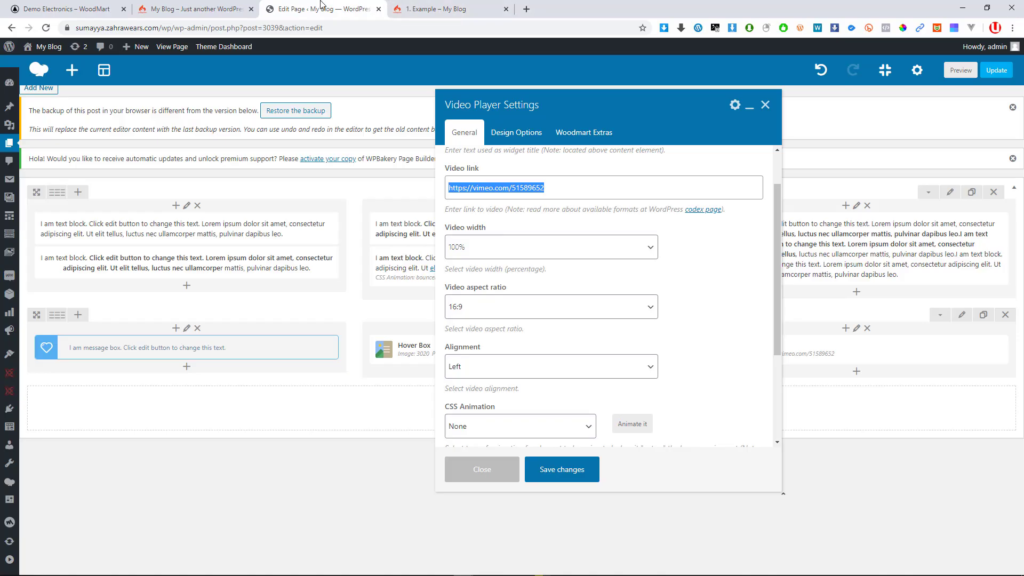
pyautogui.click(567, 474)
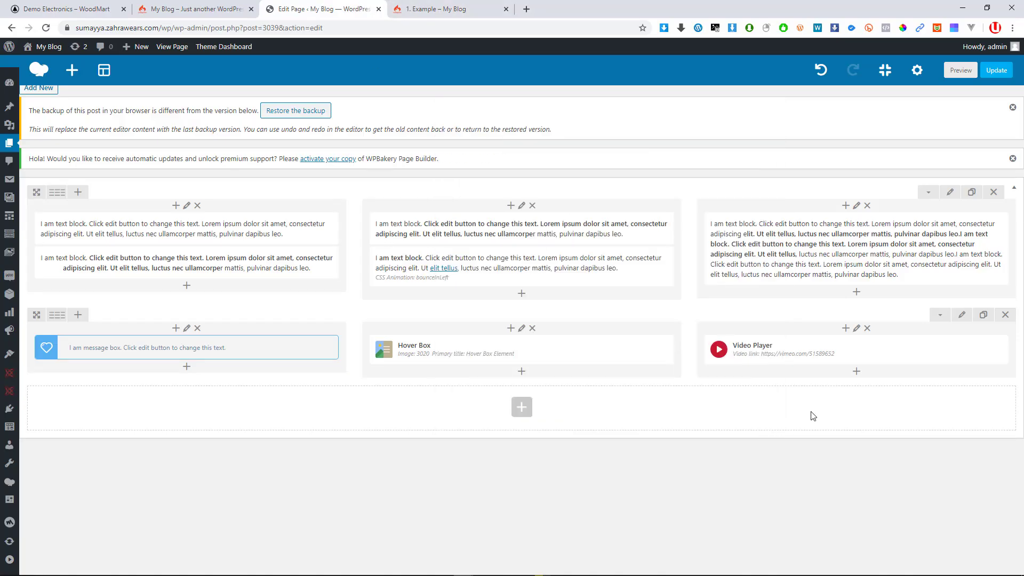
# Add a new row with a 1/4 + 1/2 + 1/4 column layout and open its first column's element list
pyautogui.moveTo(765, 342)
pyautogui.click(523, 409)
pyautogui.click(297, 155)
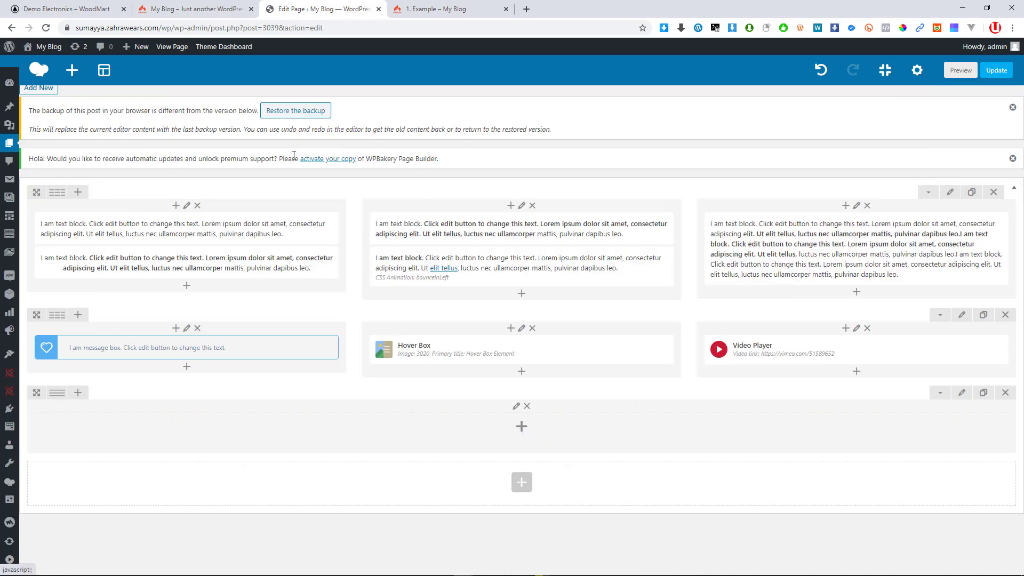
pyautogui.moveTo(59, 399)
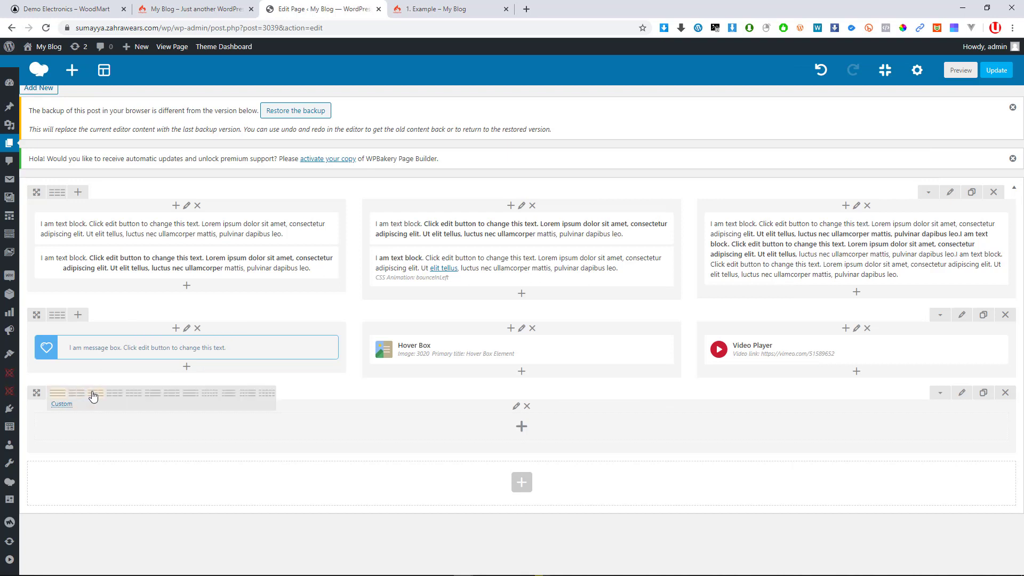
pyautogui.click(172, 395)
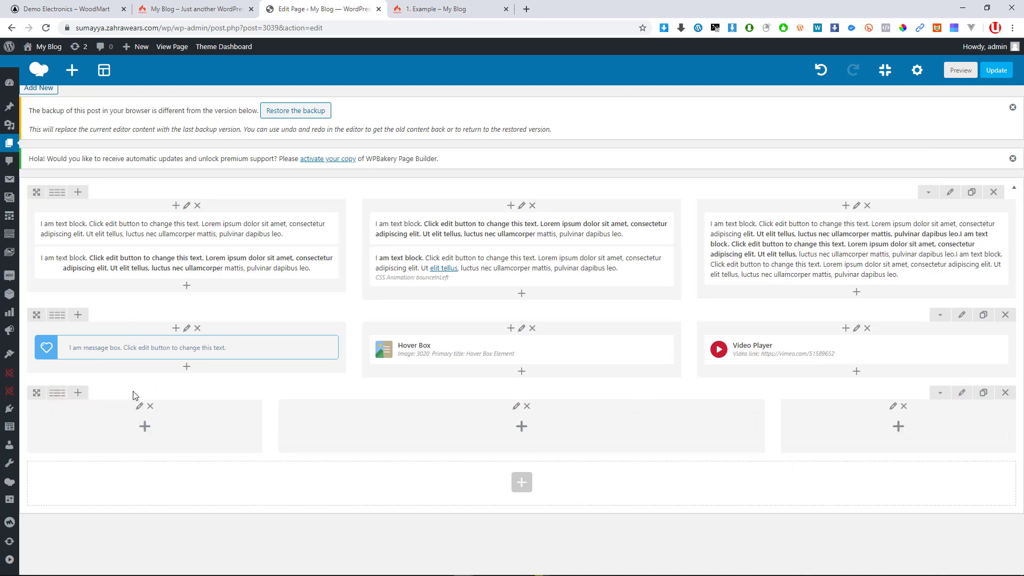
pyautogui.click(156, 430)
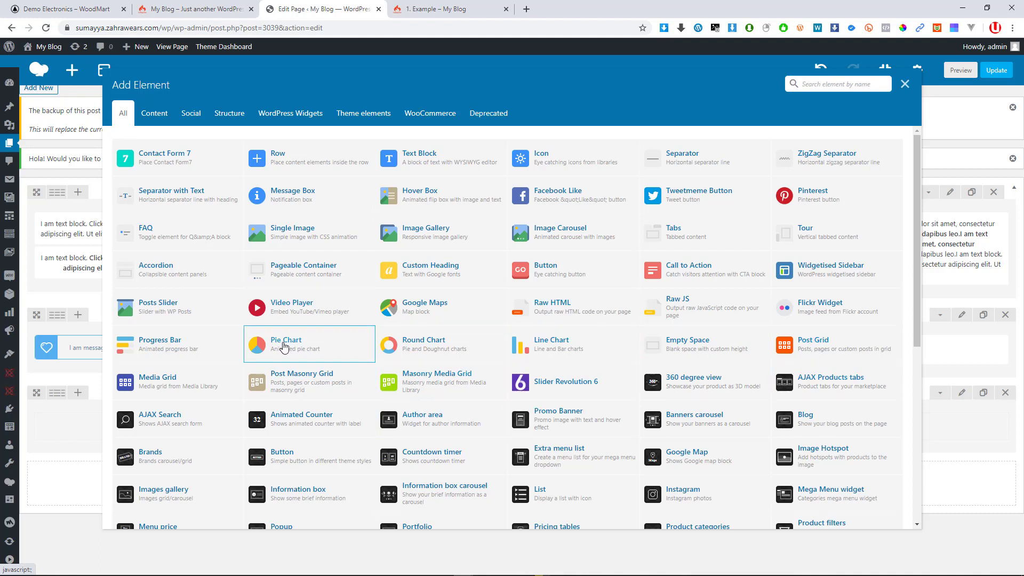
# Insert a Google Maps element into the first column, keeping the default embed code and map height
pyautogui.click(436, 309)
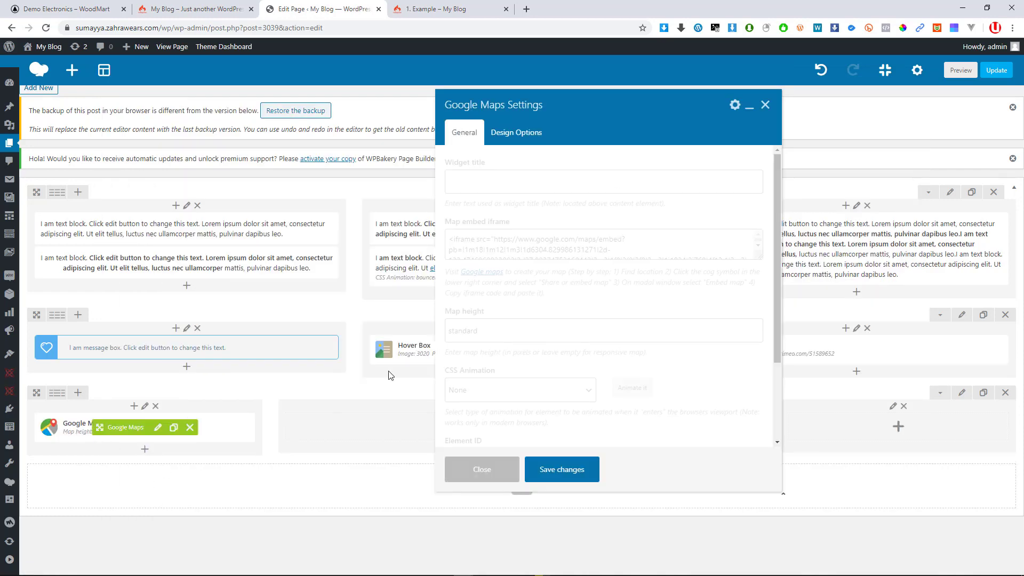
pyautogui.scroll(-1, 569, 248)
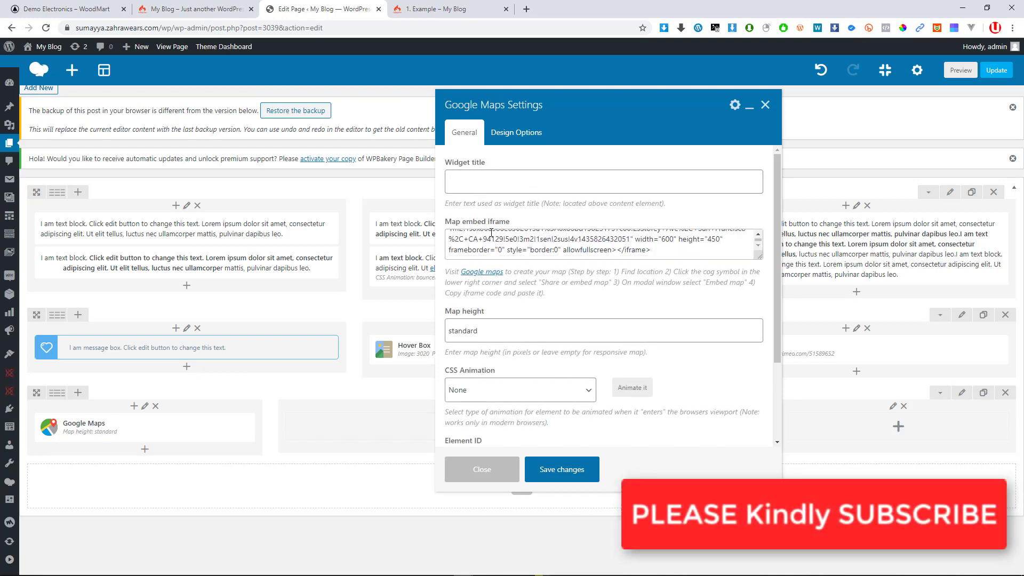
pyautogui.scroll(3, 485, 238)
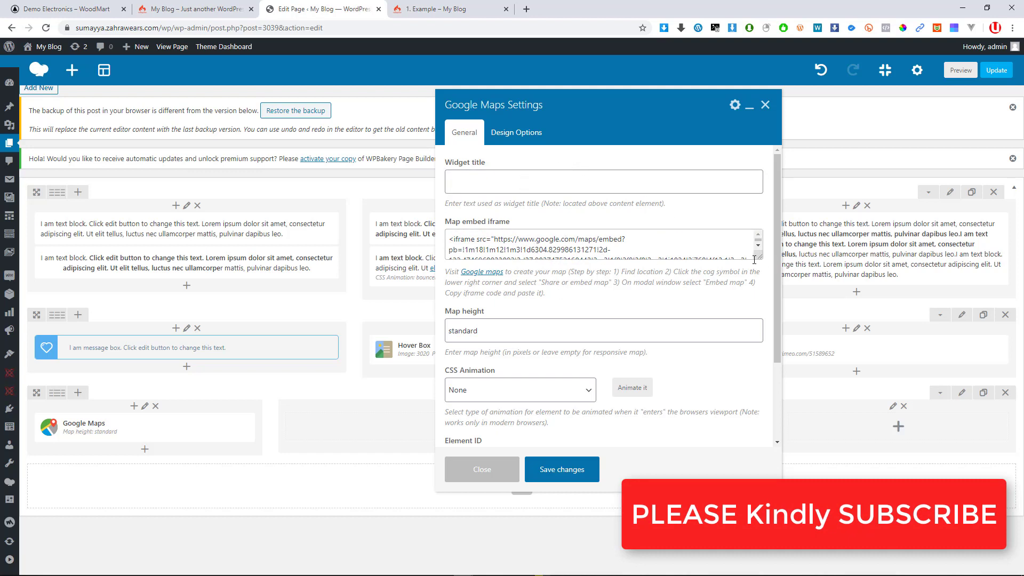
pyautogui.moveTo(762, 265); pyautogui.dragTo(760, 275)
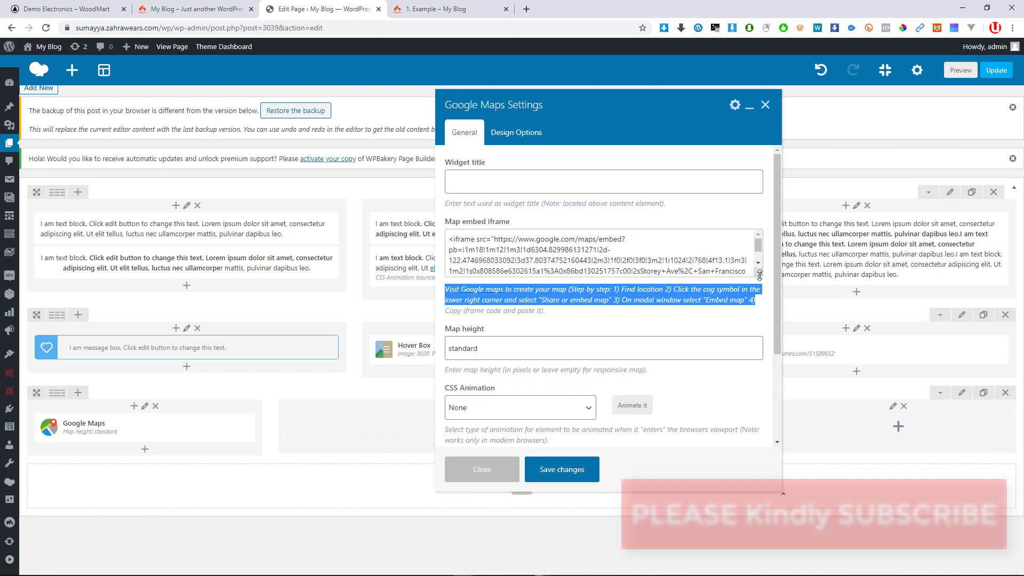
pyautogui.click(621, 246)
pyautogui.scroll(-1, 593, 254)
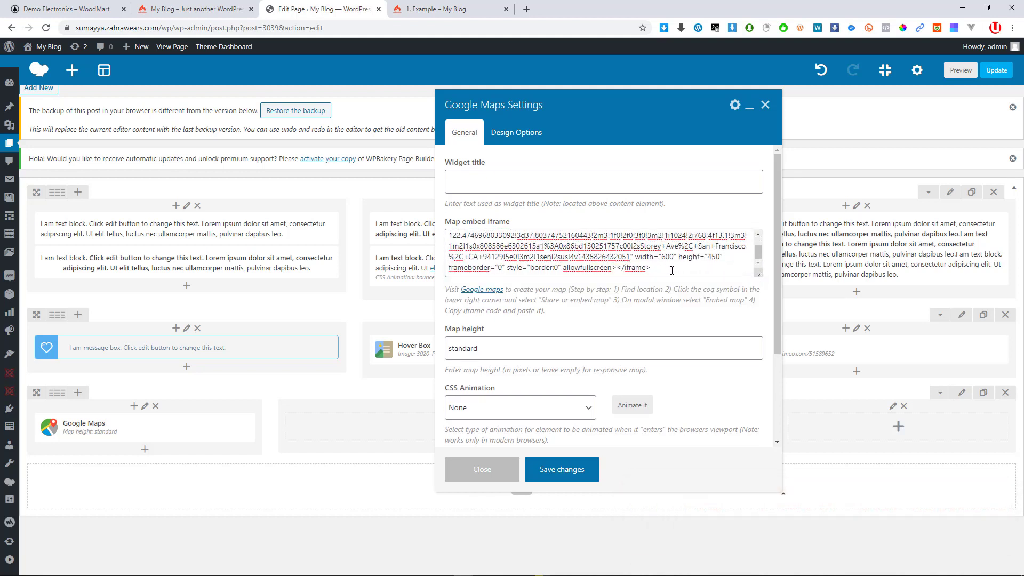
pyautogui.moveTo(672, 271); pyautogui.dragTo(438, 231)
pyautogui.scroll(-2, 499, 406)
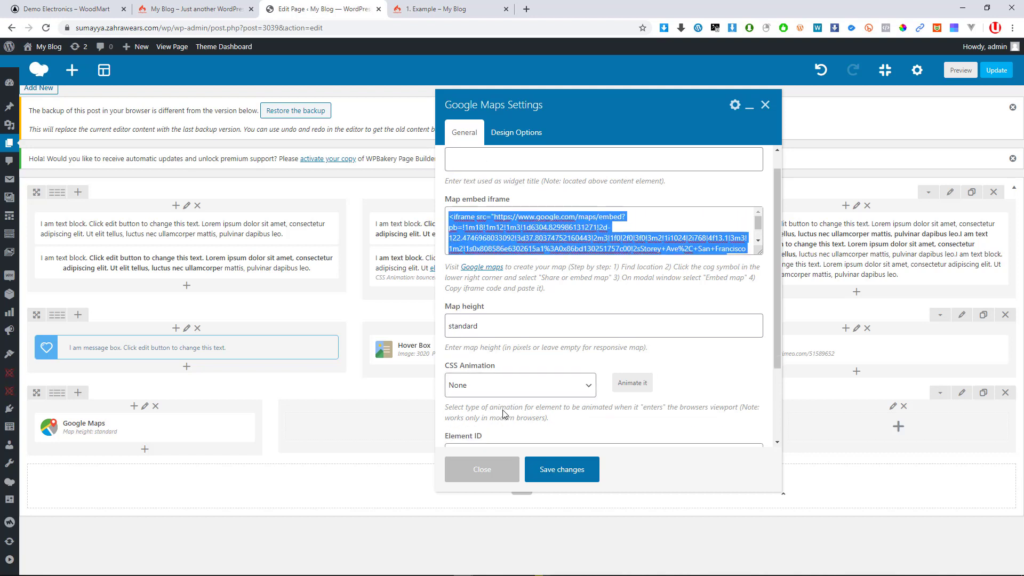
pyautogui.scroll(-2, 536, 406)
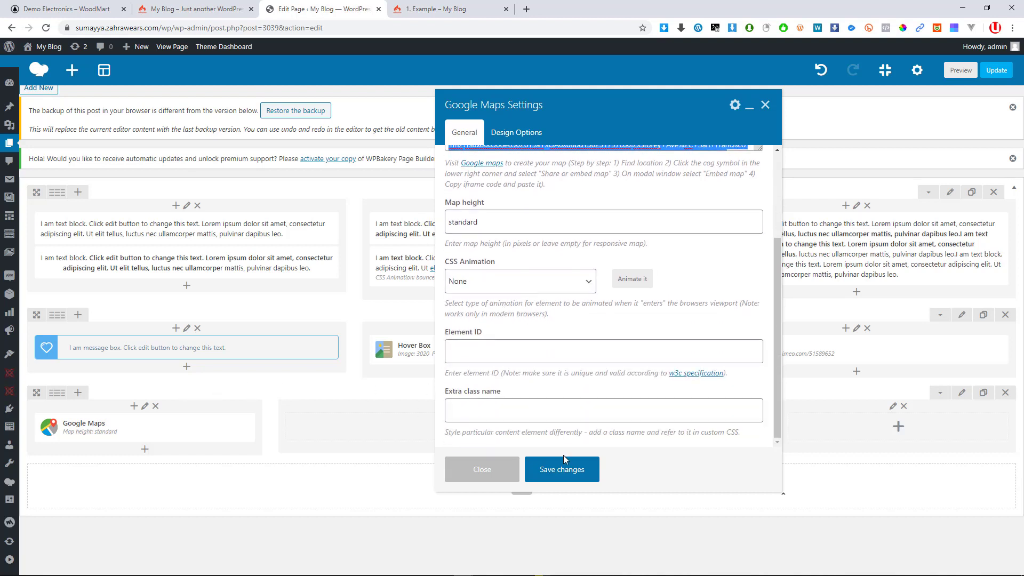
pyautogui.click(563, 470)
pyautogui.moveTo(138, 424)
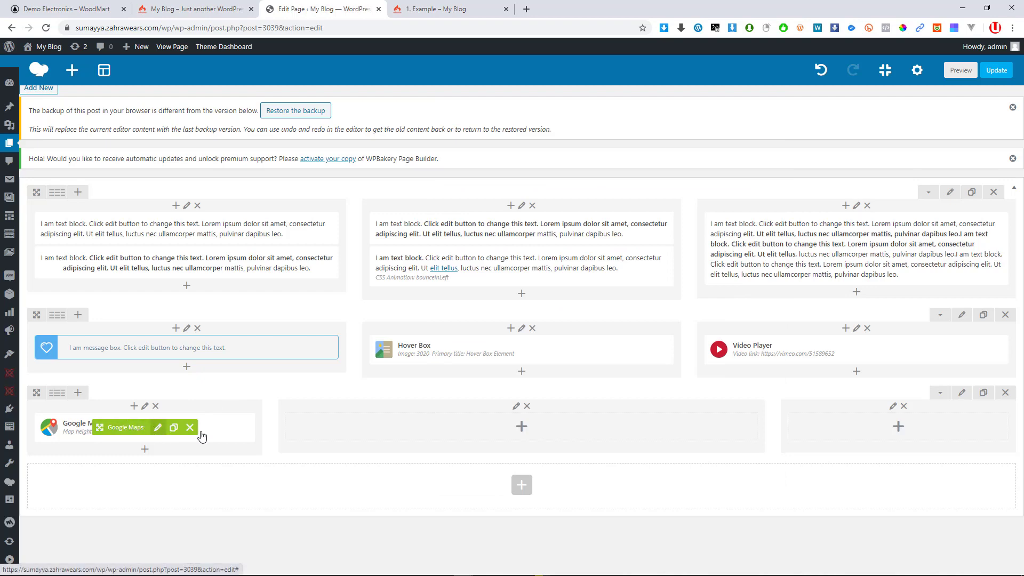
# Add a Single Image element to the middle column using the product-accessories-new-2.jpg watch photo and save it
pyautogui.click(522, 427)
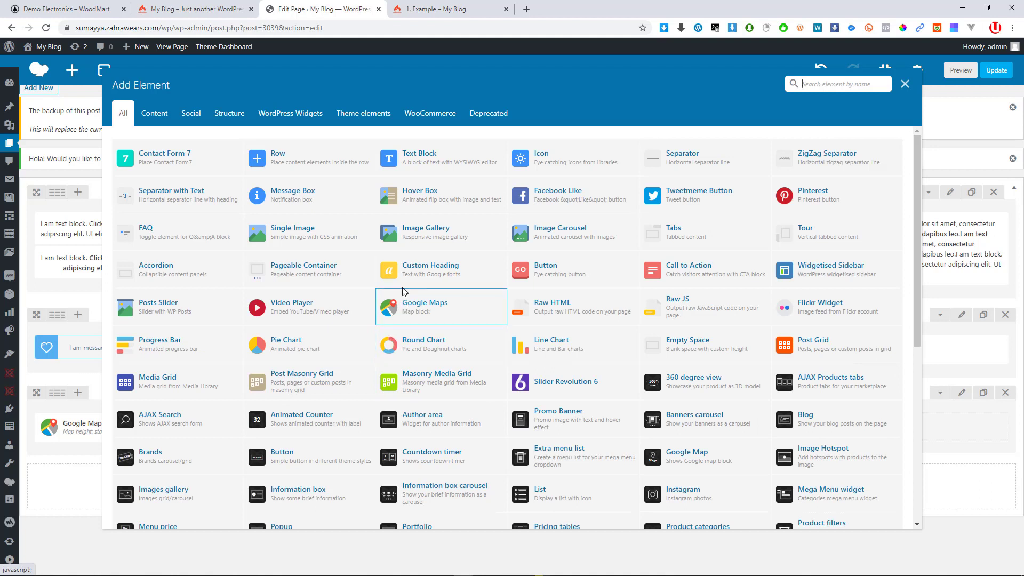
pyautogui.click(281, 235)
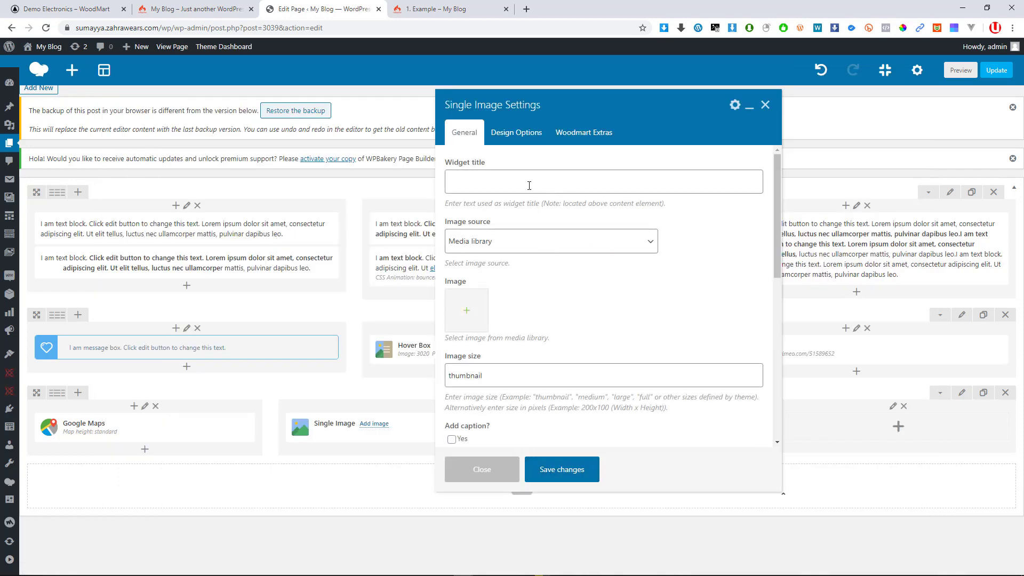
pyautogui.click(505, 180)
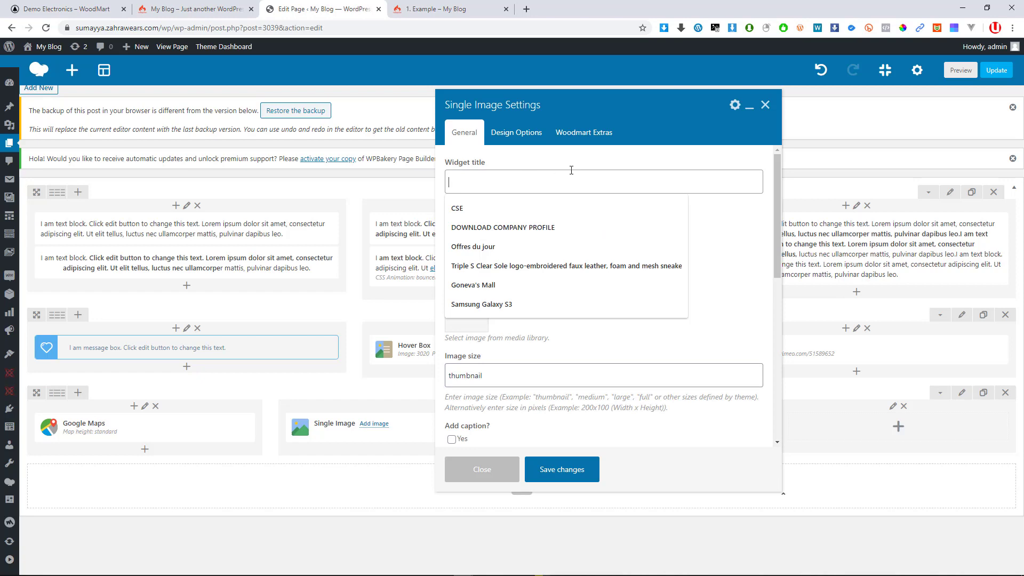
pyautogui.click(717, 343)
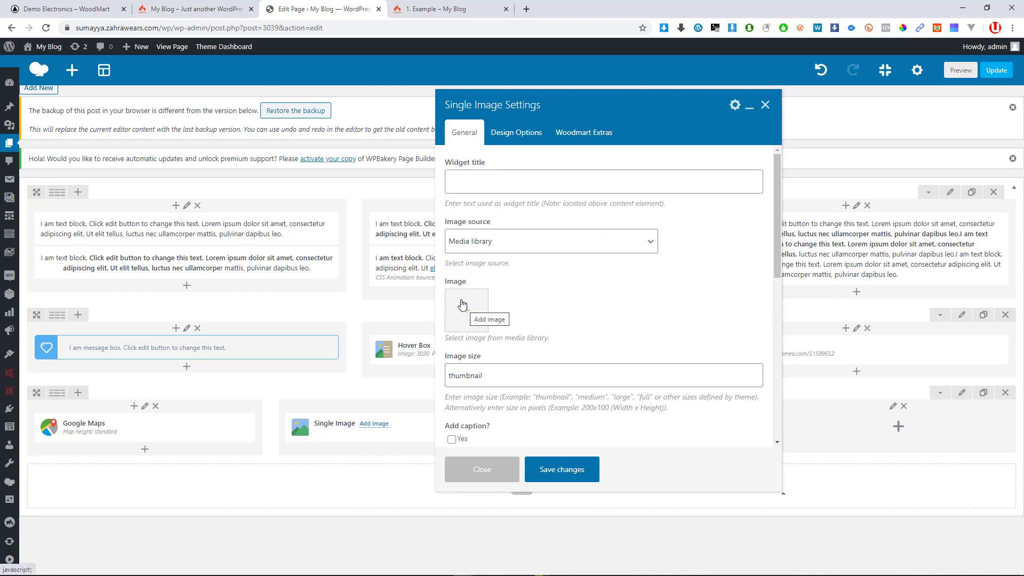
pyautogui.click(465, 311)
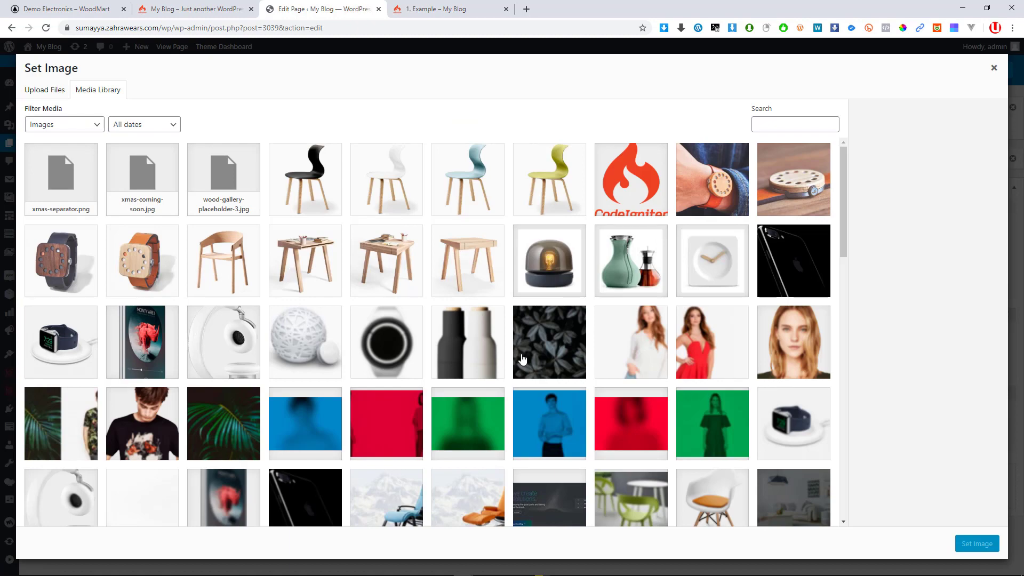
pyautogui.scroll(-6, 523, 352)
pyautogui.scroll(-11, 352, 334)
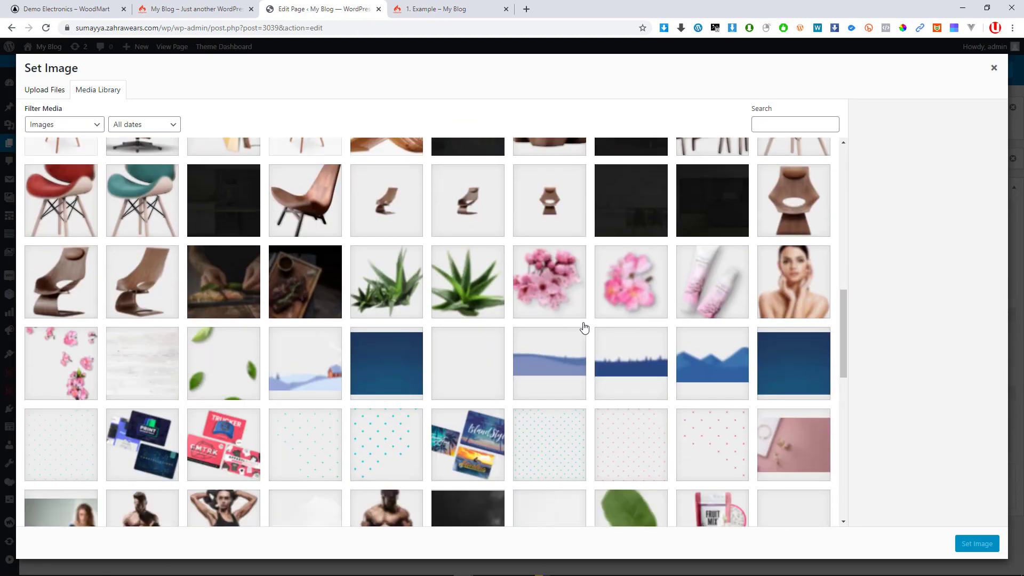
pyautogui.scroll(20, 449, 364)
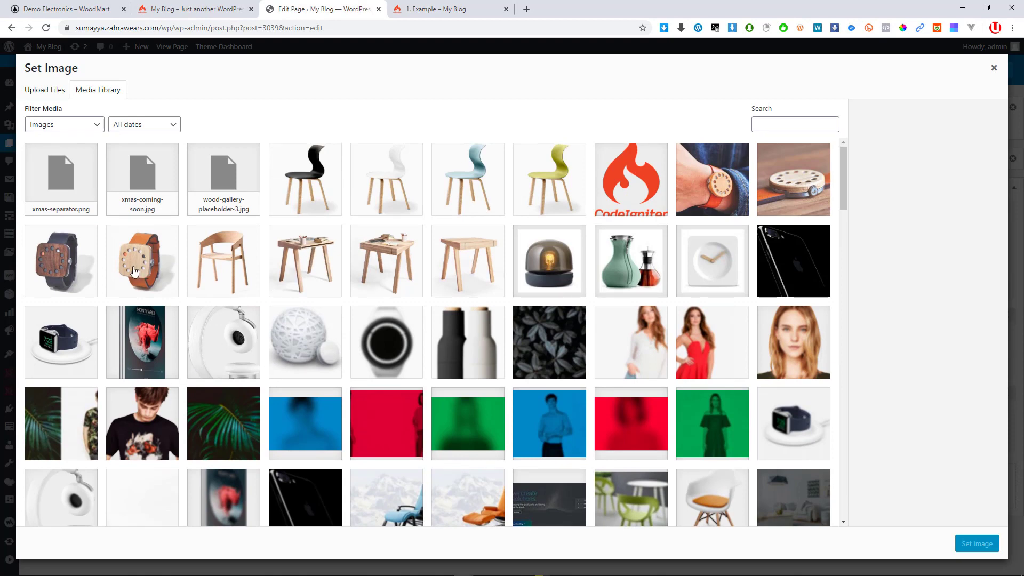
pyautogui.click(726, 187)
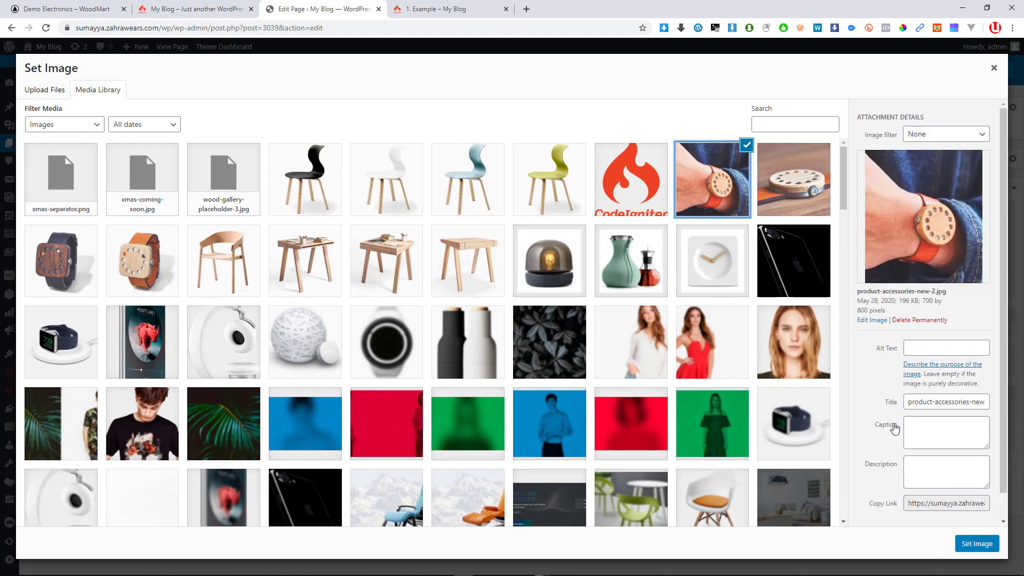
pyautogui.click(980, 545)
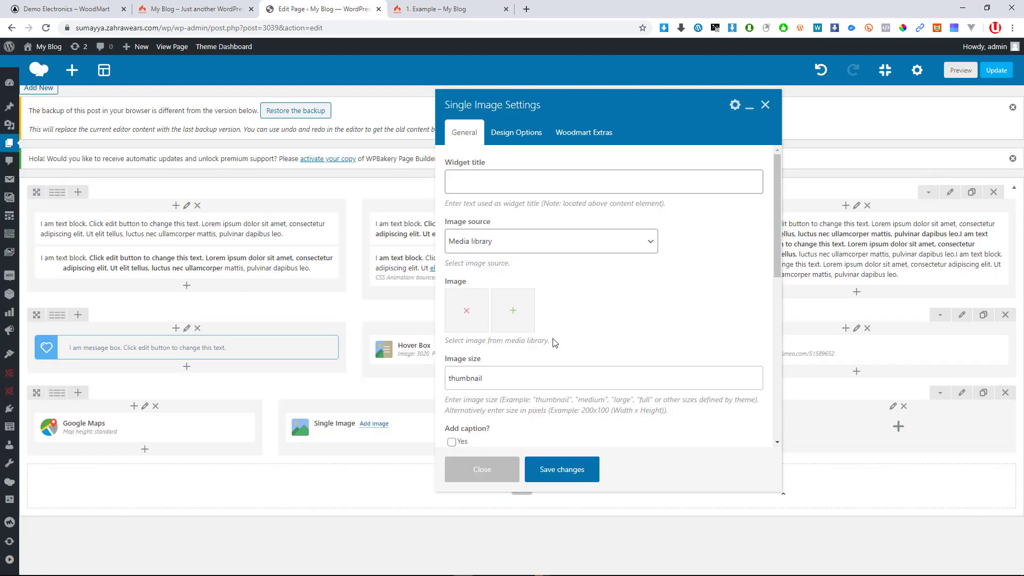
pyautogui.click(567, 467)
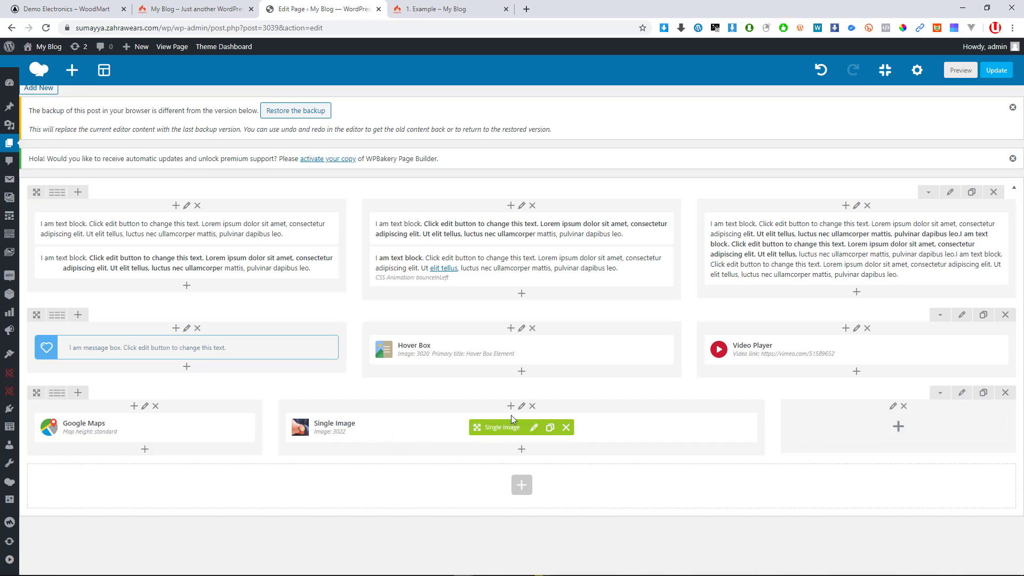
# Add an FAQ toggle element to the right column of the new row
pyautogui.click(897, 426)
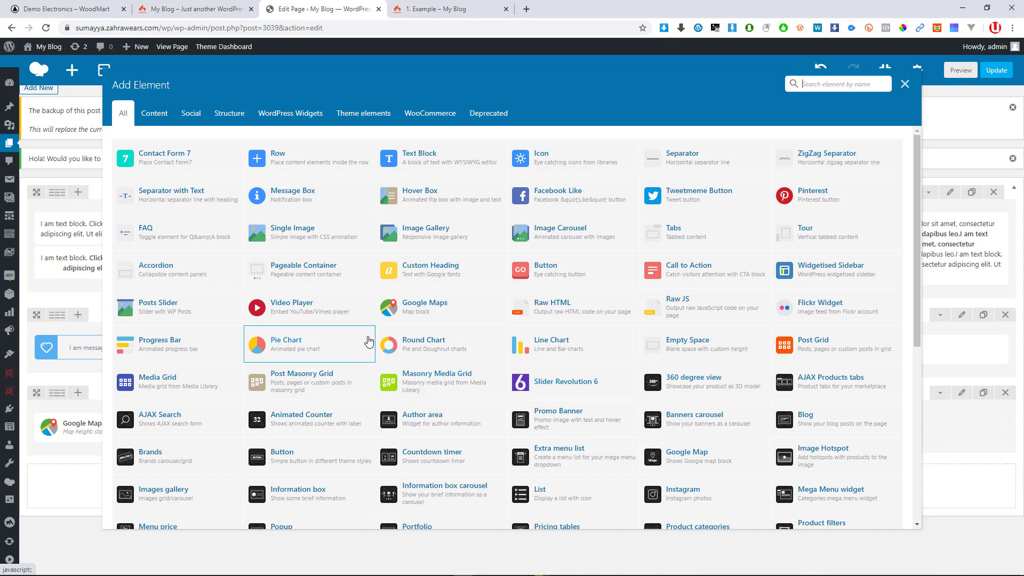
pyautogui.scroll(-3, 704, 308)
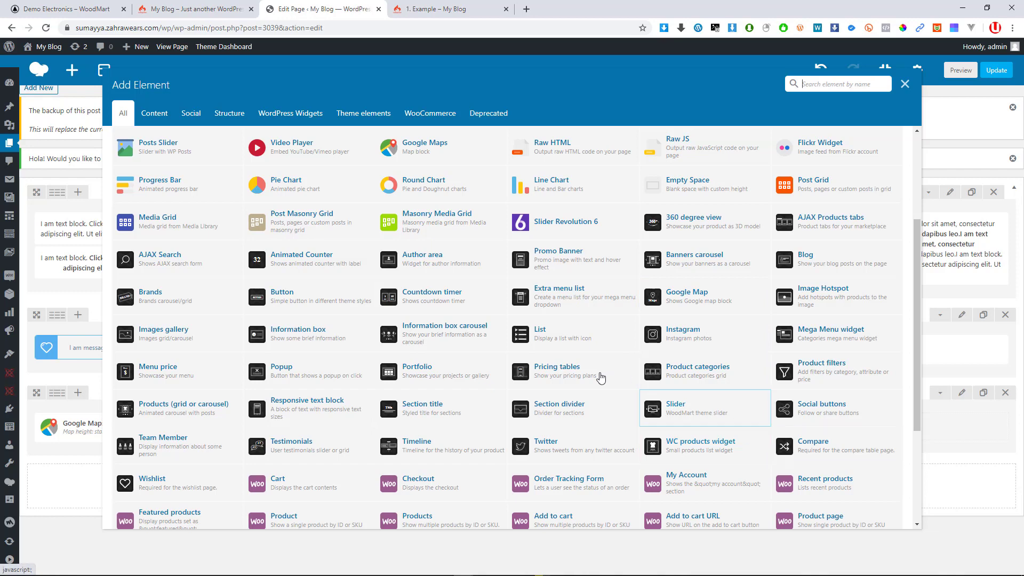
pyautogui.scroll(3, 659, 320)
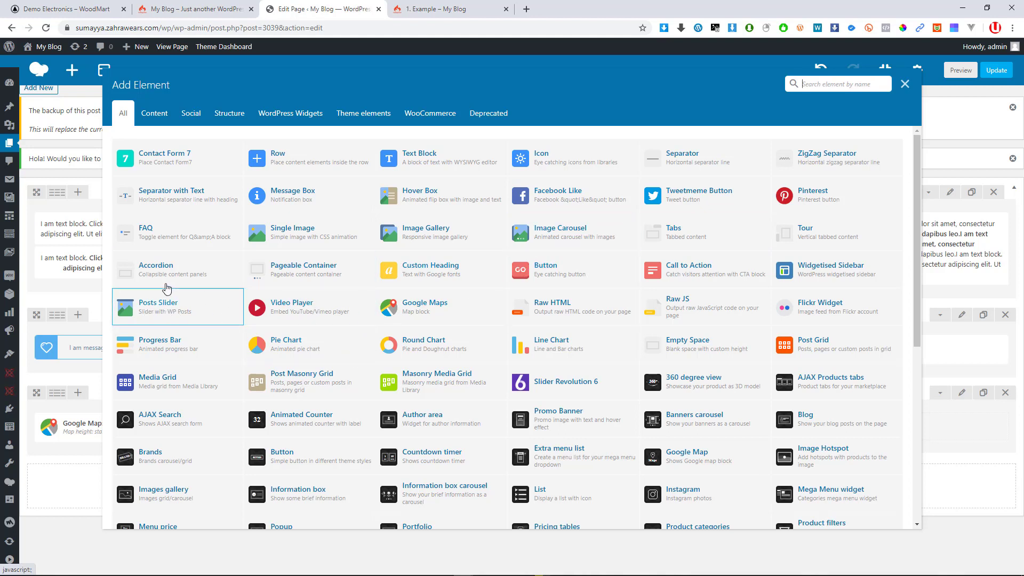
pyautogui.click(150, 233)
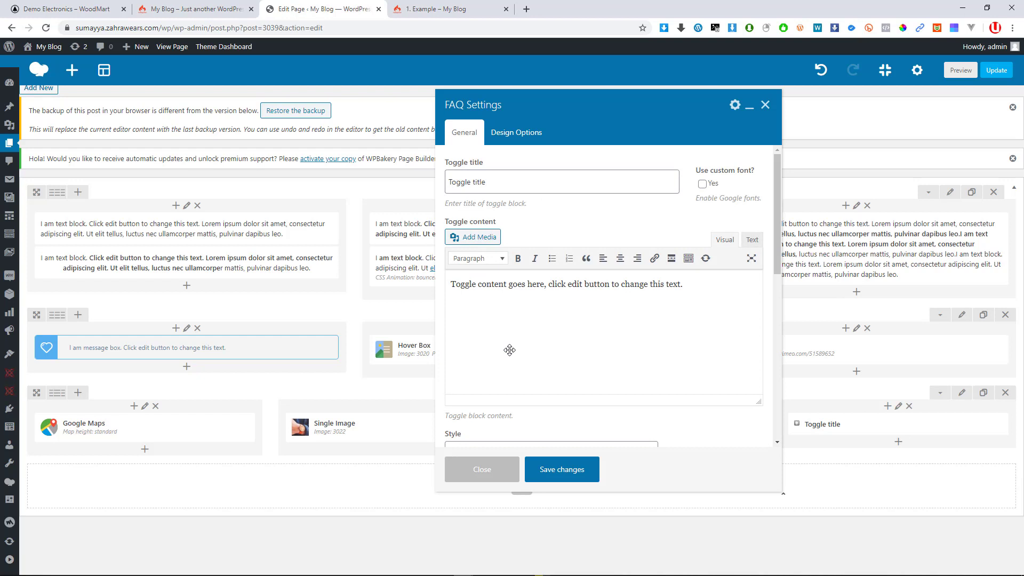
pyautogui.scroll(-1, 517, 298)
pyautogui.scroll(1, 590, 350)
# Review the FAQ's default Toggle title, content and design options, then save the element
pyautogui.click(508, 181)
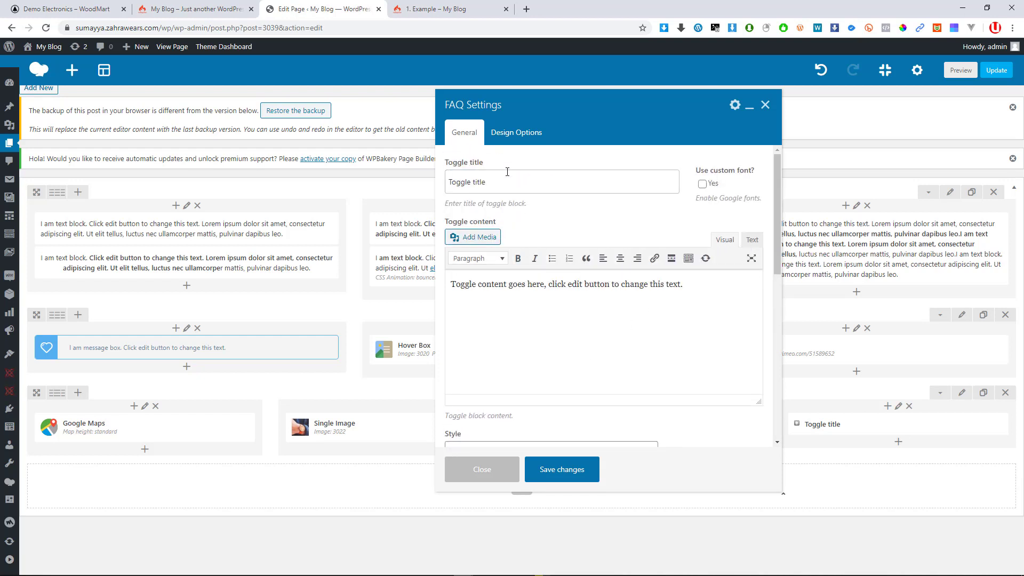
pyautogui.moveTo(516, 182); pyautogui.dragTo(431, 194)
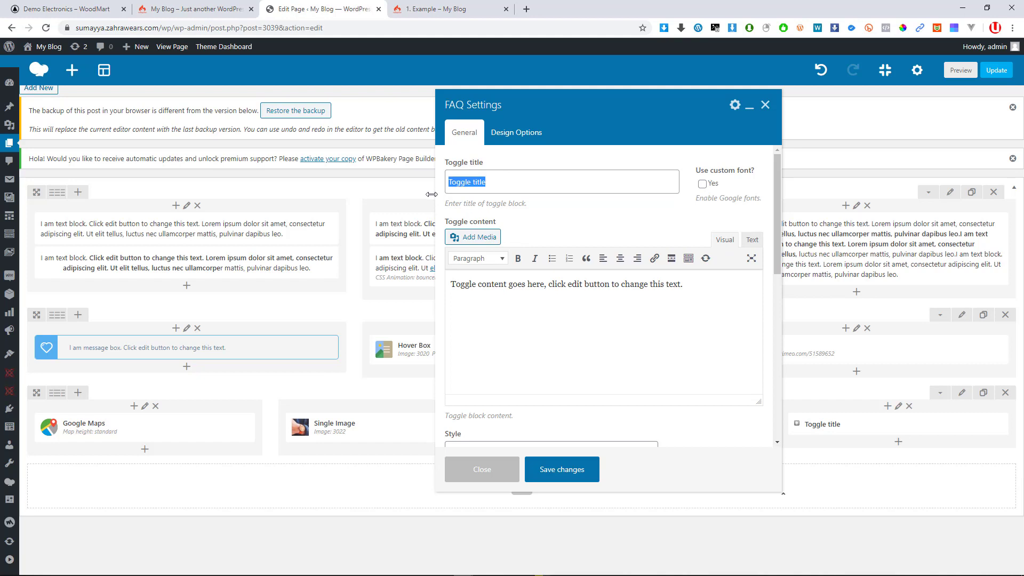
pyautogui.scroll(-9, 512, 318)
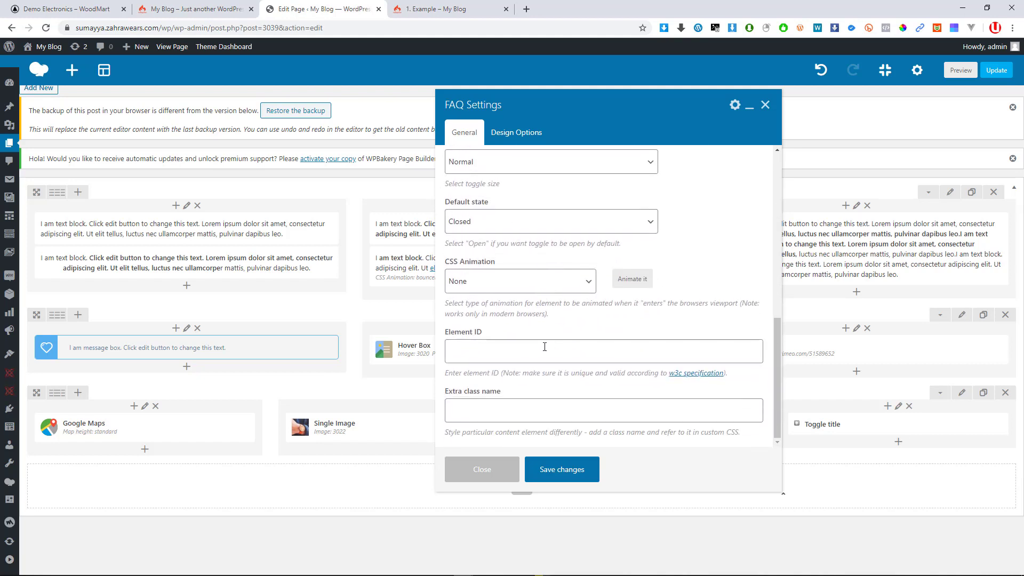
pyautogui.scroll(9, 516, 220)
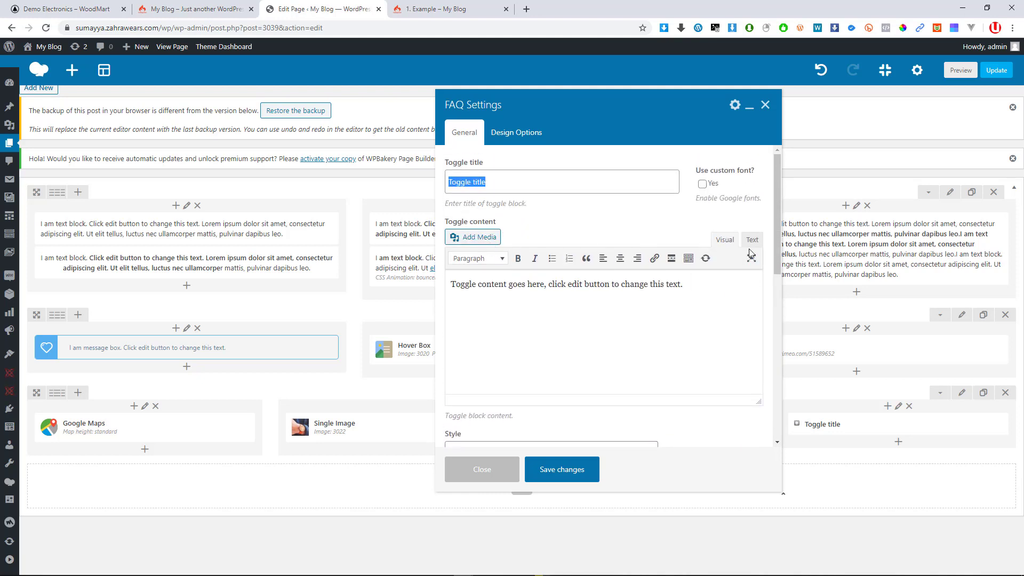
pyautogui.scroll(-6, 601, 298)
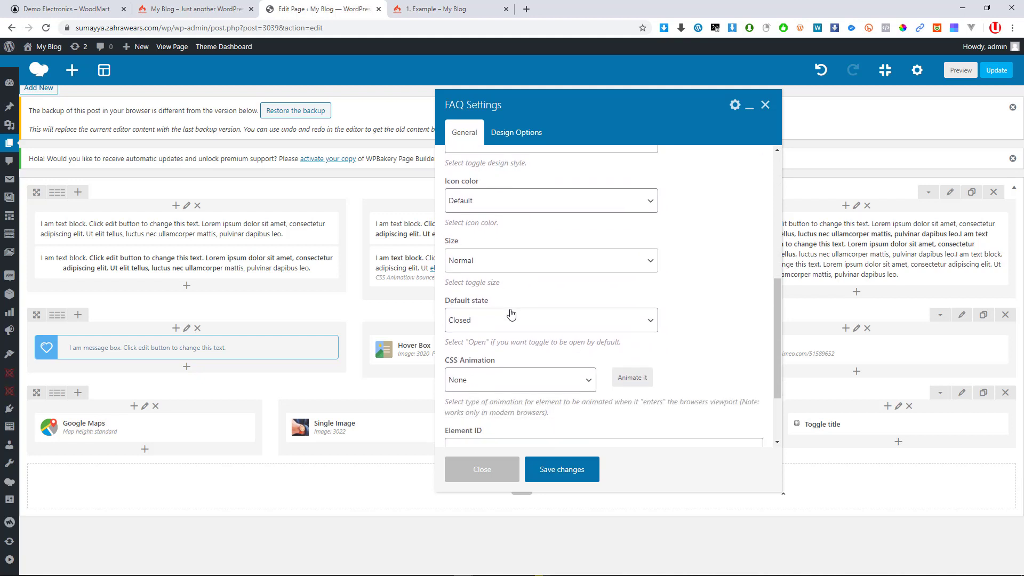
pyautogui.scroll(-3, 511, 315)
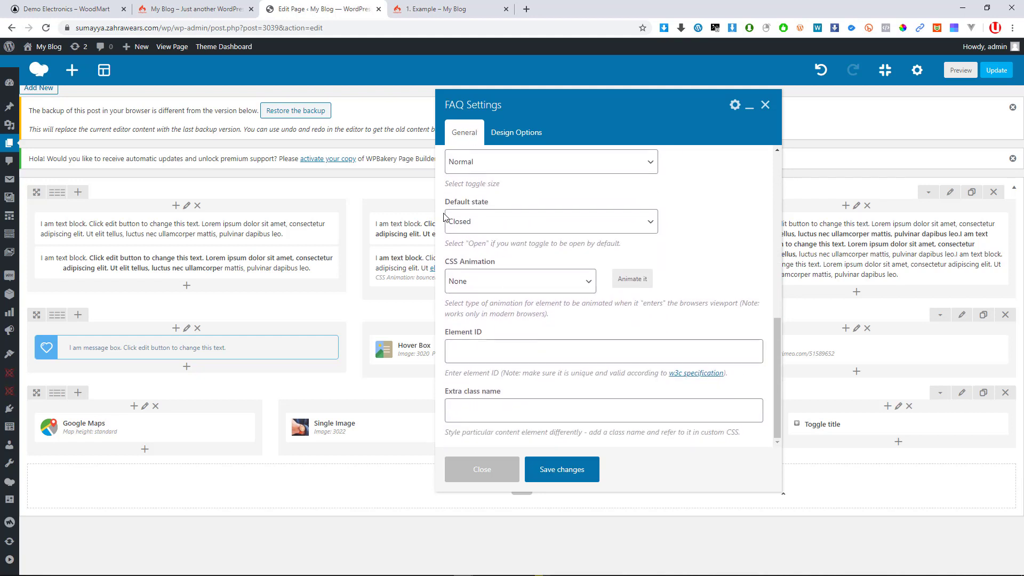
pyautogui.scroll(3, 636, 319)
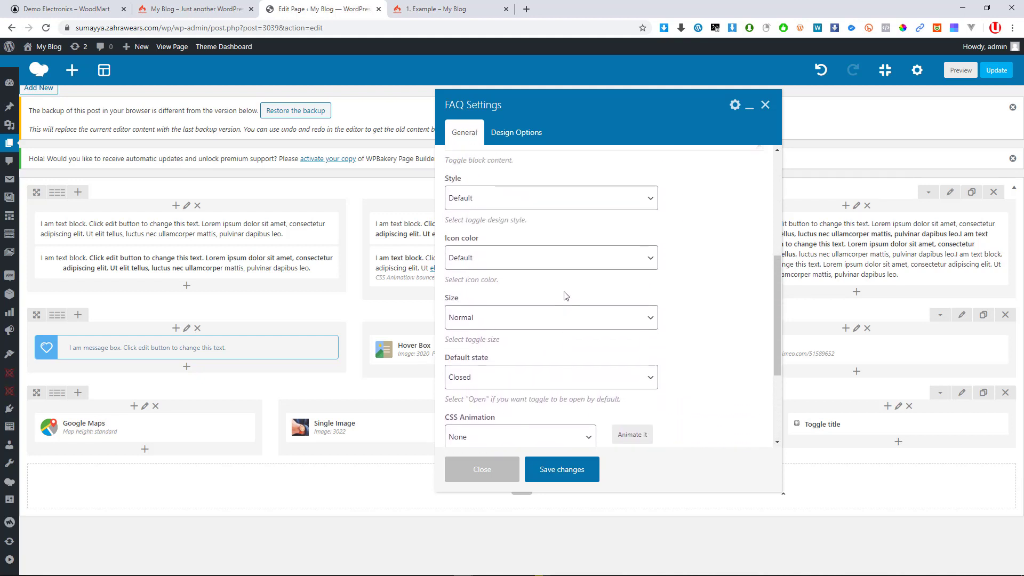
pyautogui.scroll(5, 566, 296)
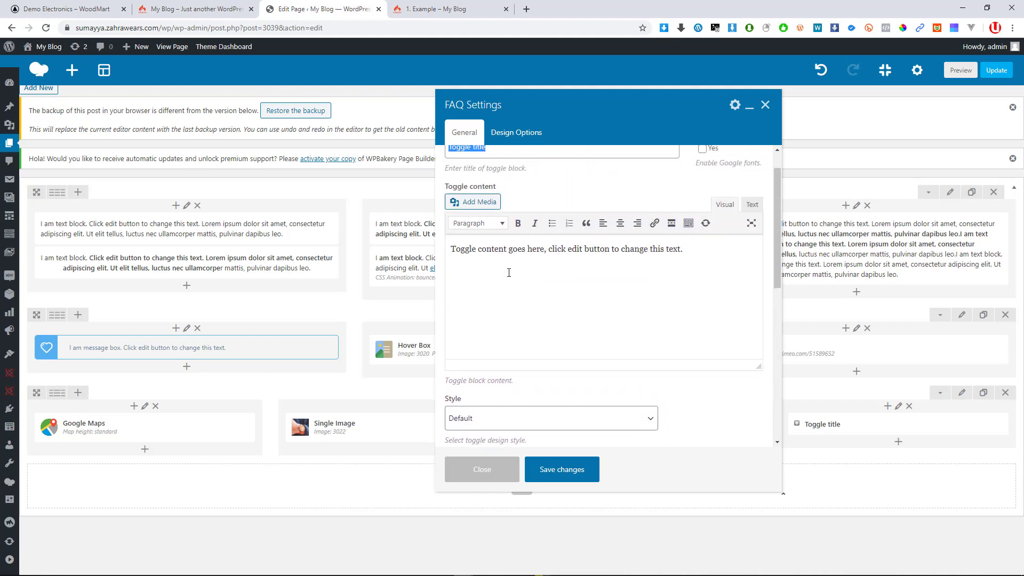
pyautogui.scroll(1, 508, 272)
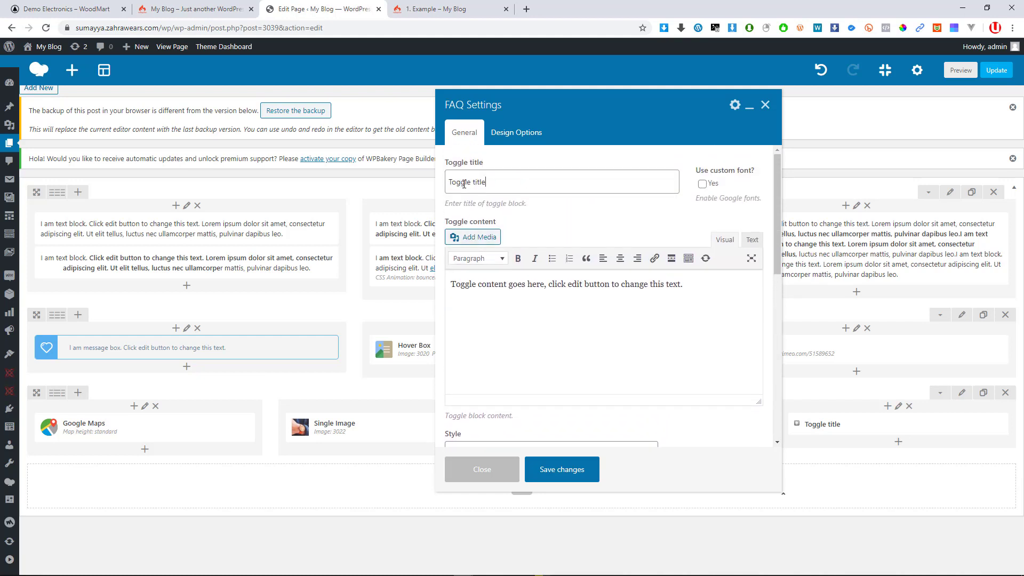
pyautogui.tripleClick(463, 184)
pyautogui.moveTo(683, 284); pyautogui.dragTo(491, 285)
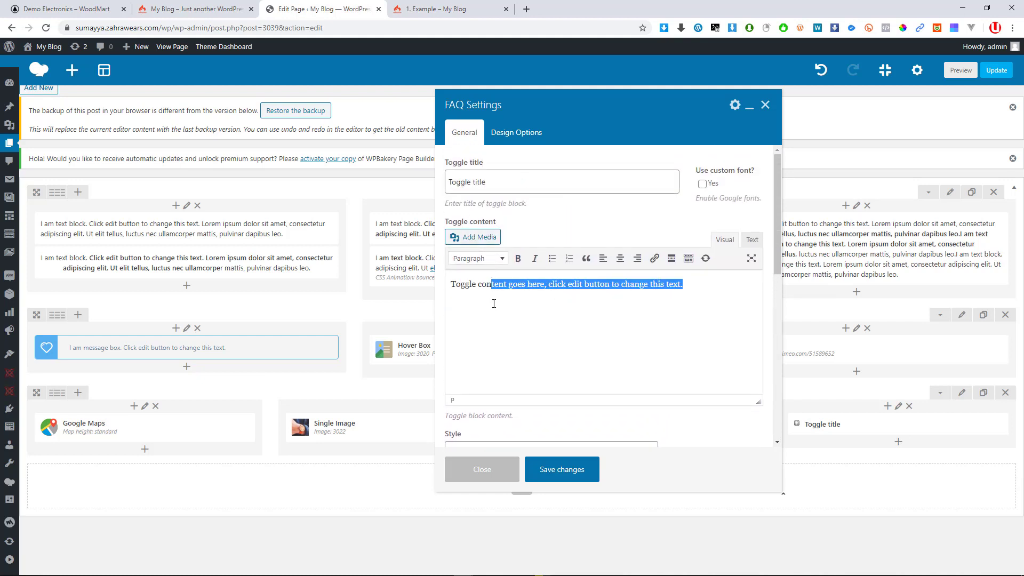
pyautogui.scroll(-2, 535, 320)
pyautogui.scroll(-6, 535, 346)
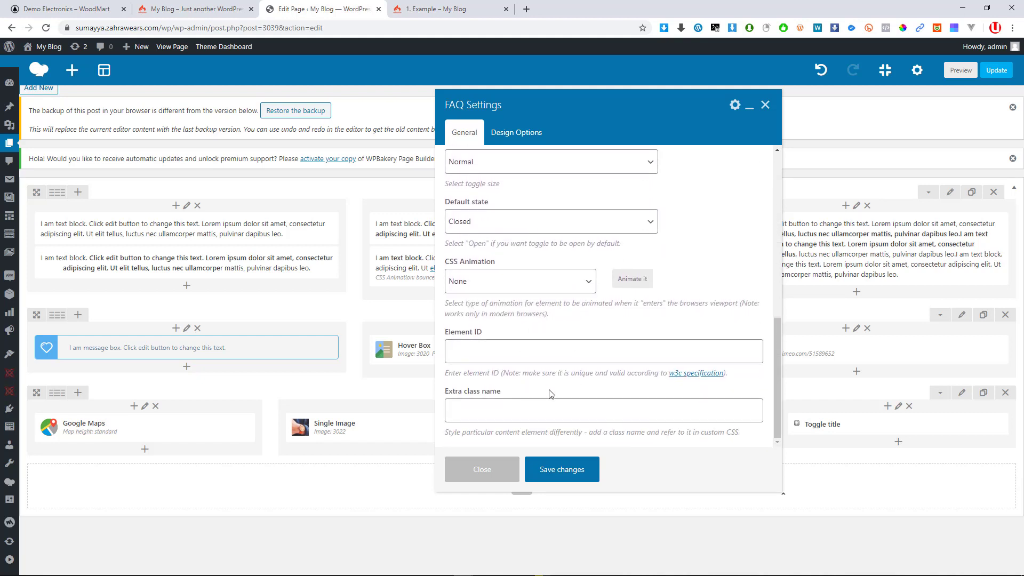
pyautogui.scroll(3, 581, 361)
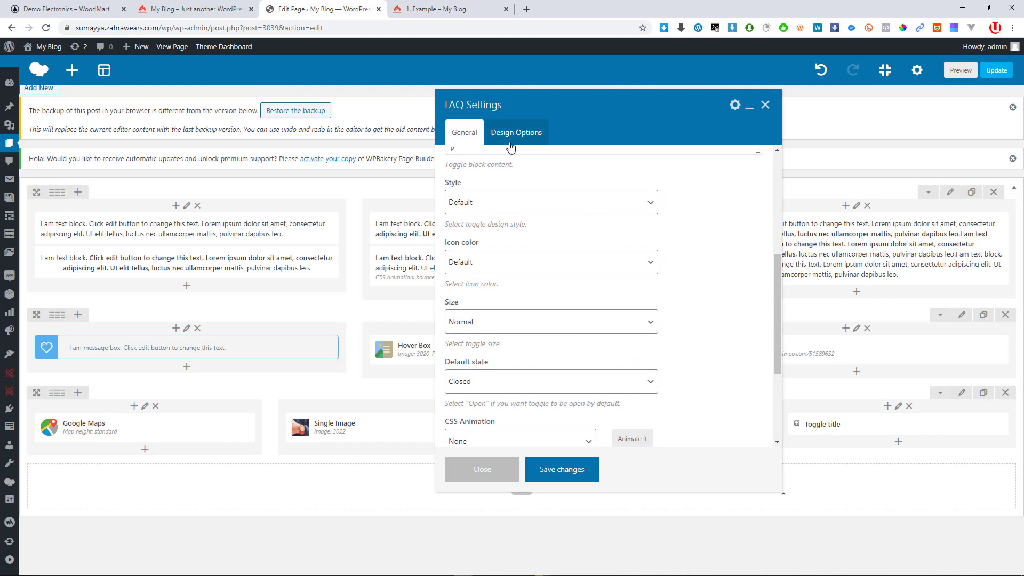
pyautogui.click(510, 140)
pyautogui.click(464, 134)
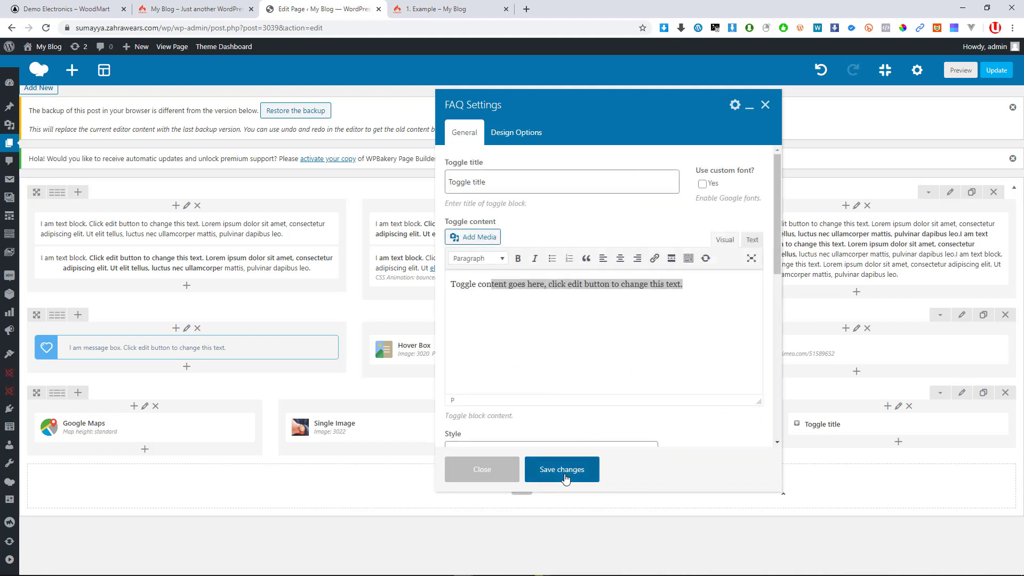
pyautogui.click(566, 479)
# Duplicate the Toggle title element, then delete the duplicate
pyautogui.moveTo(902, 436)
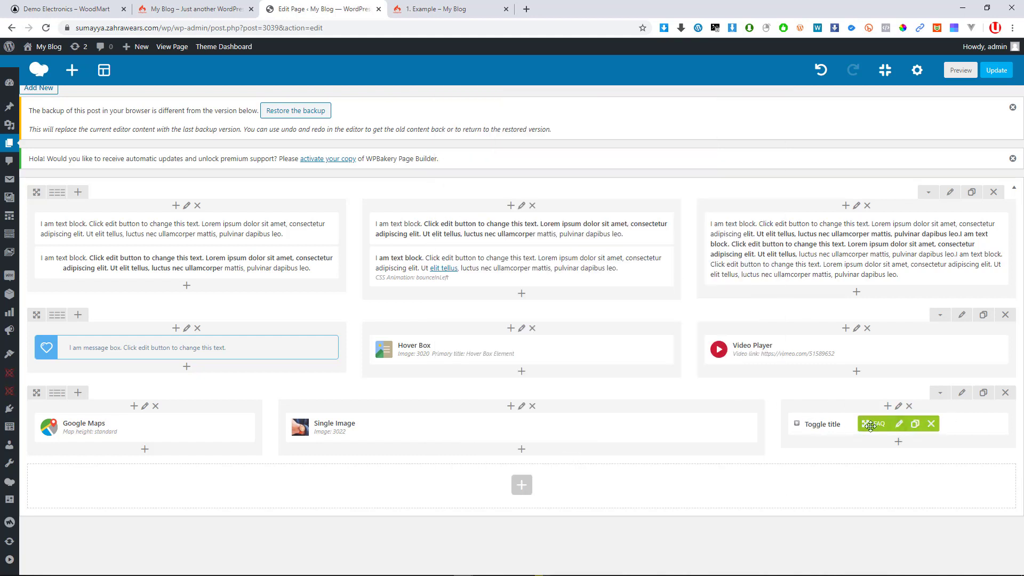
pyautogui.click(915, 424)
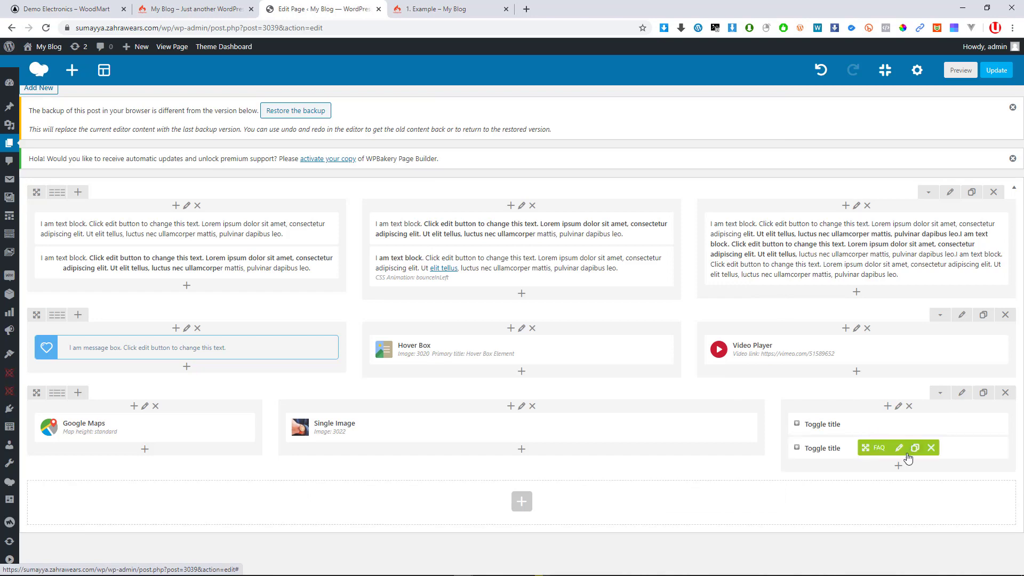
pyautogui.click(932, 447)
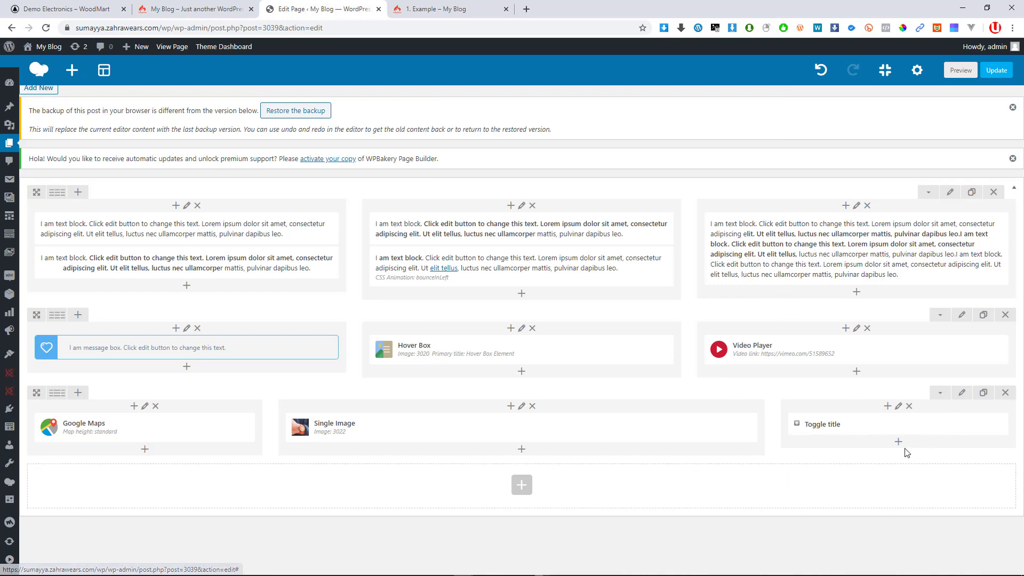
# Add an Accordion with Section 1 and Section 2 below the Toggle title and update the page
pyautogui.click(899, 442)
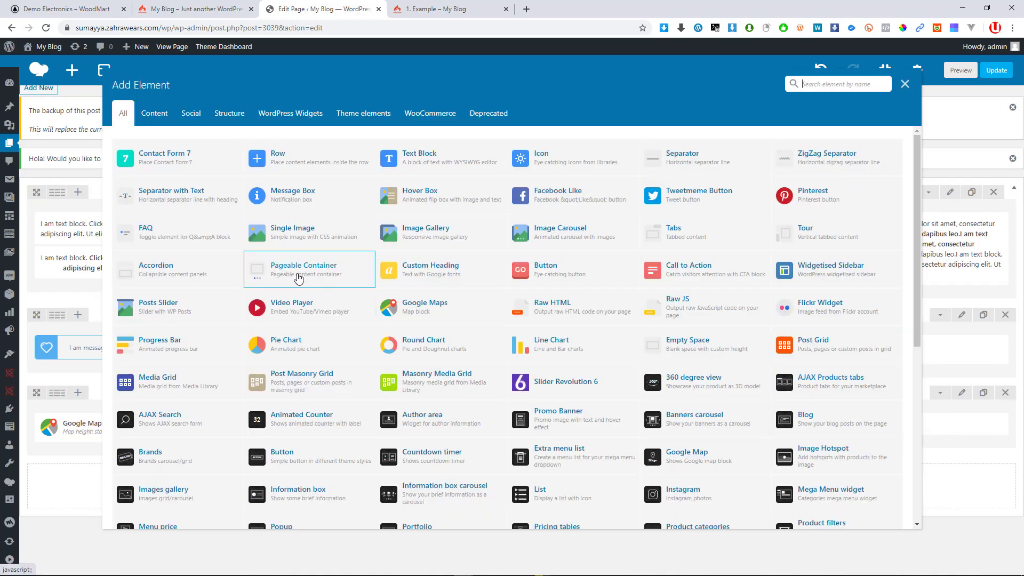
pyautogui.click(148, 276)
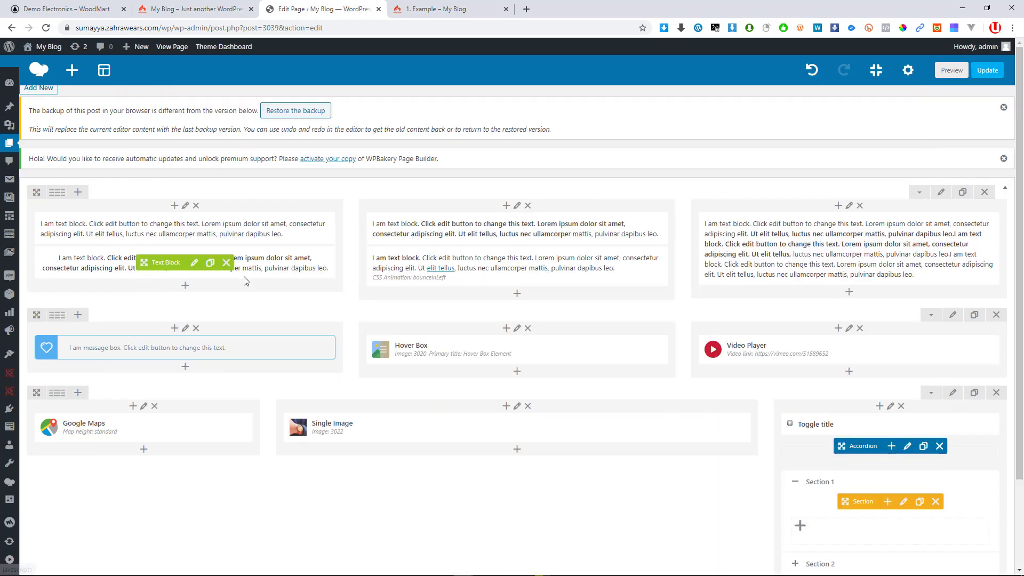
pyautogui.scroll(-2, 594, 442)
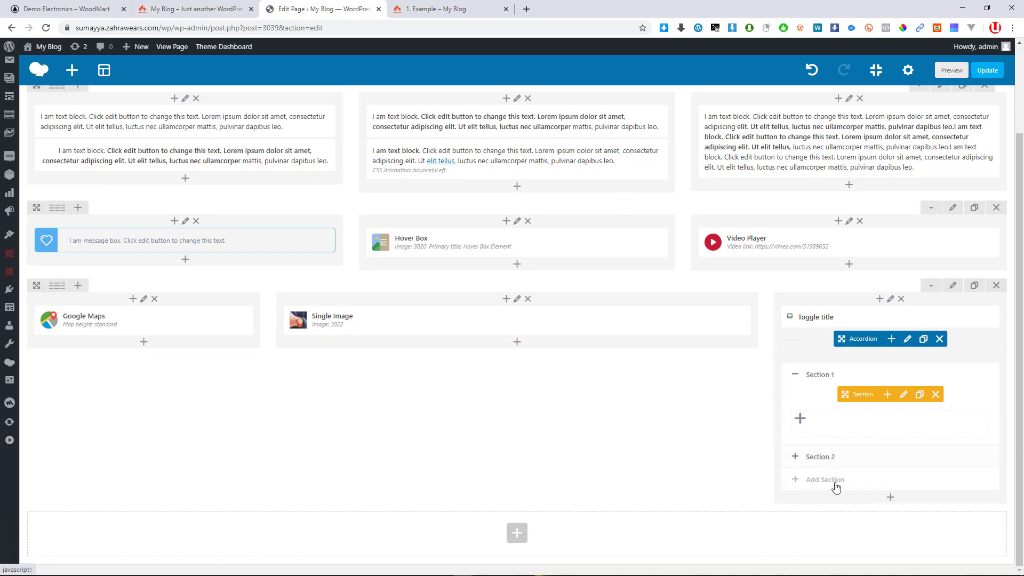
pyautogui.scroll(2, 712, 416)
pyautogui.scroll(-2, 740, 425)
pyautogui.scroll(2, 801, 420)
pyautogui.click(987, 71)
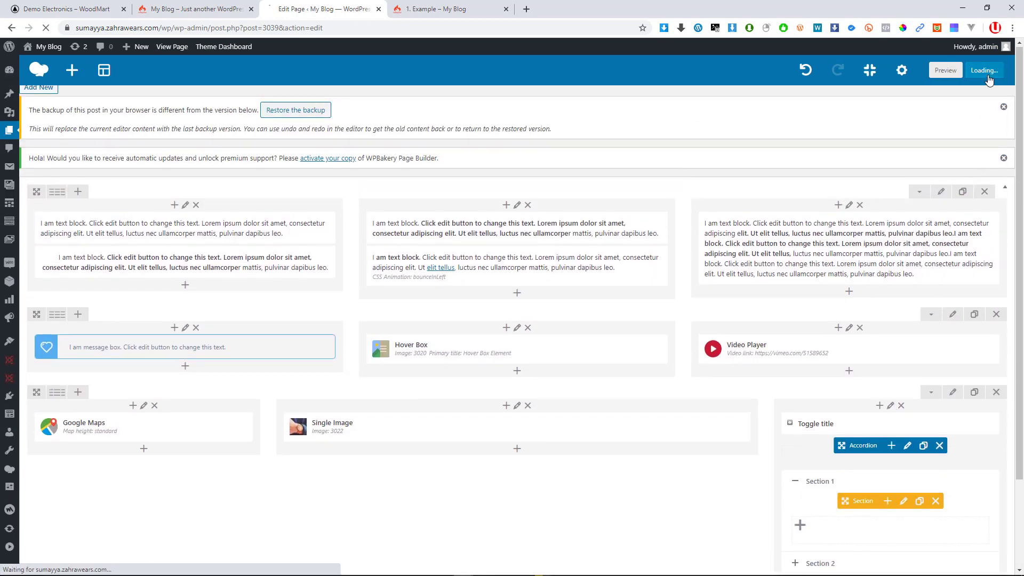
# Reload the live 1. Example page and scroll down to the new map, watch image and toggle row
pyautogui.click(435, 9)
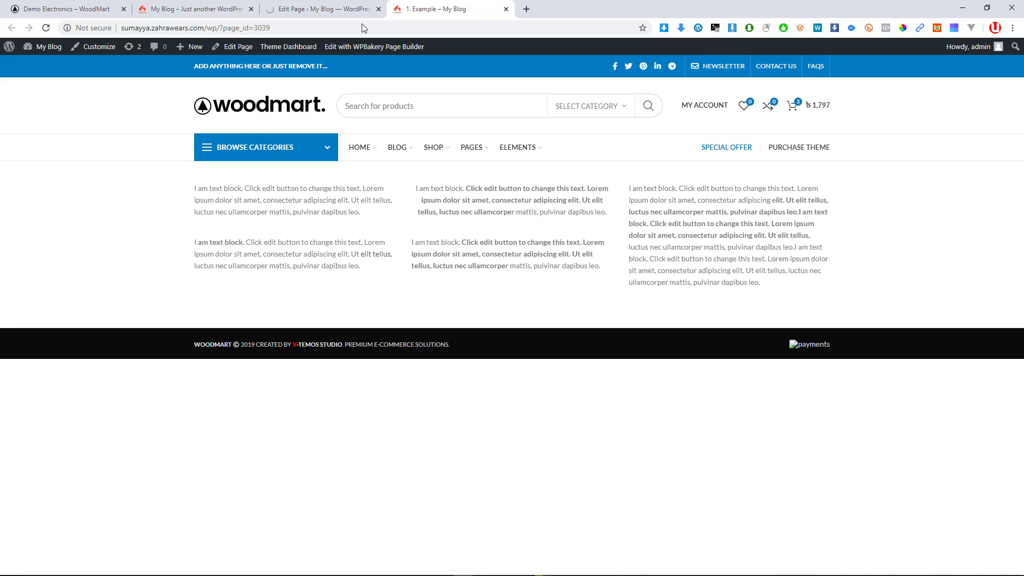
pyautogui.click(46, 28)
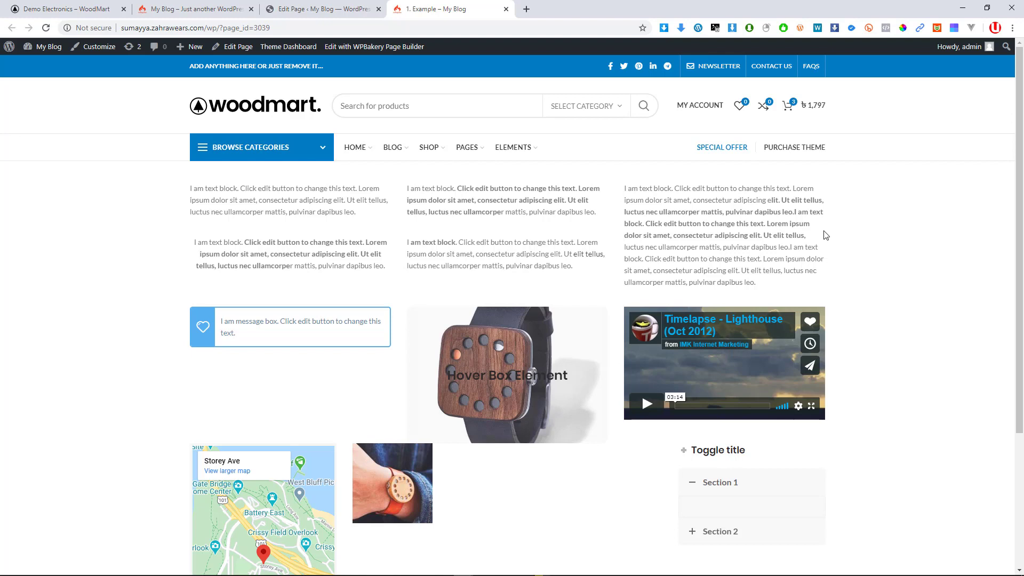
pyautogui.scroll(-2, 781, 231)
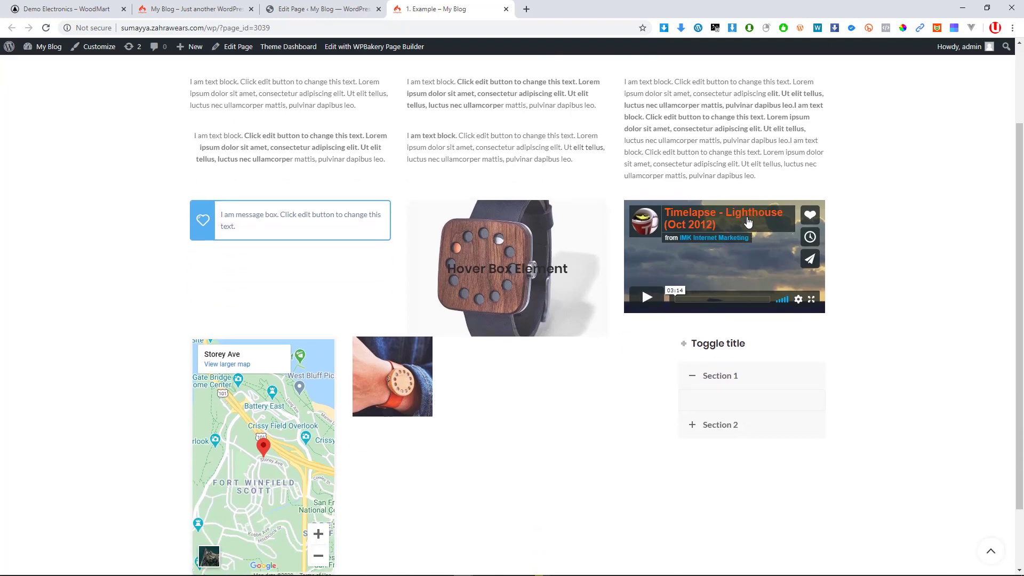
pyautogui.moveTo(603, 219)
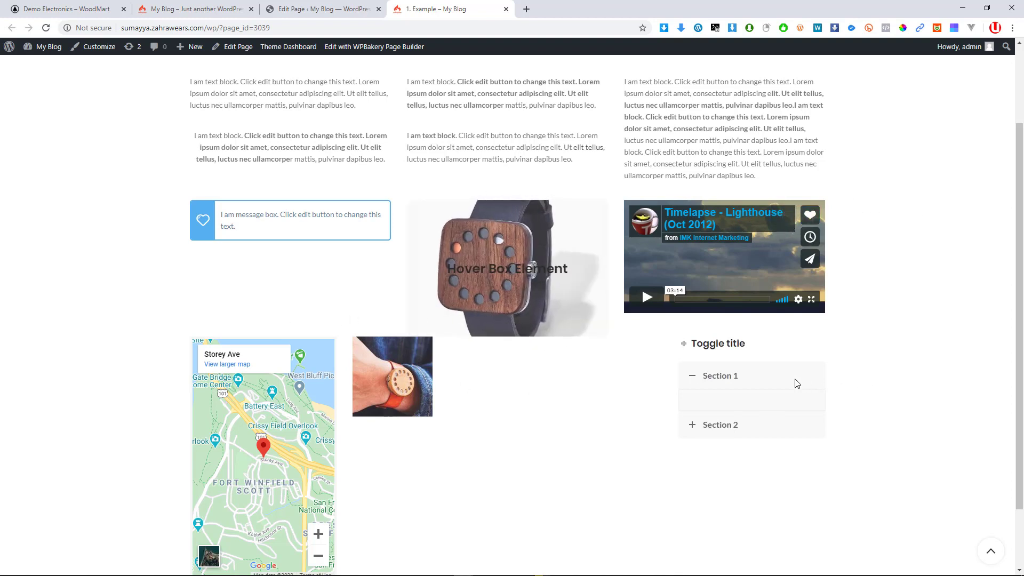
pyautogui.scroll(-1, 686, 377)
pyautogui.scroll(2, 686, 378)
# Flip between the page editor and the live page to compare them
pyautogui.click(342, 9)
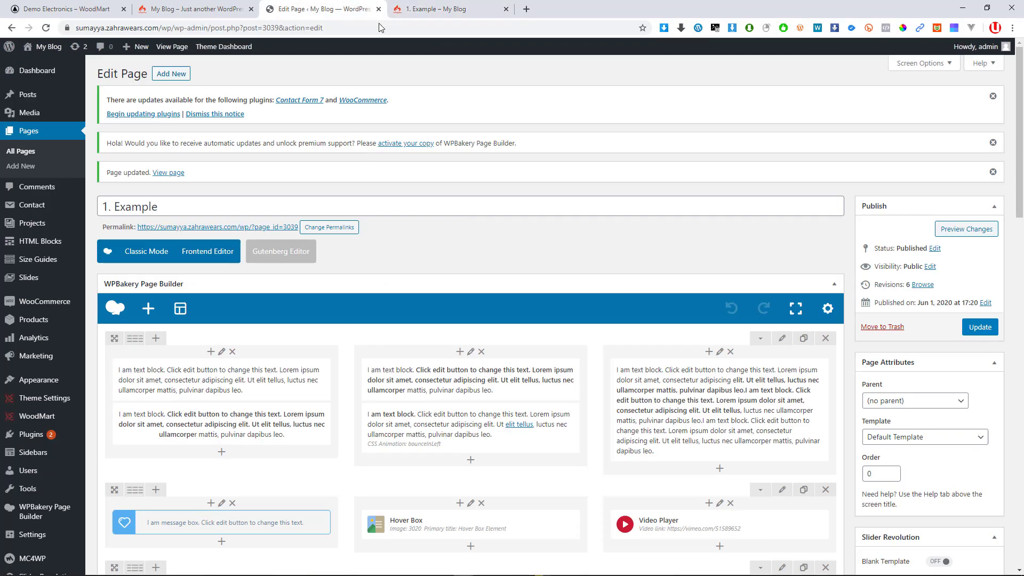
pyautogui.scroll(-3, 487, 365)
pyautogui.scroll(1, 487, 364)
pyautogui.hotkey('ctrl', 'Tab')
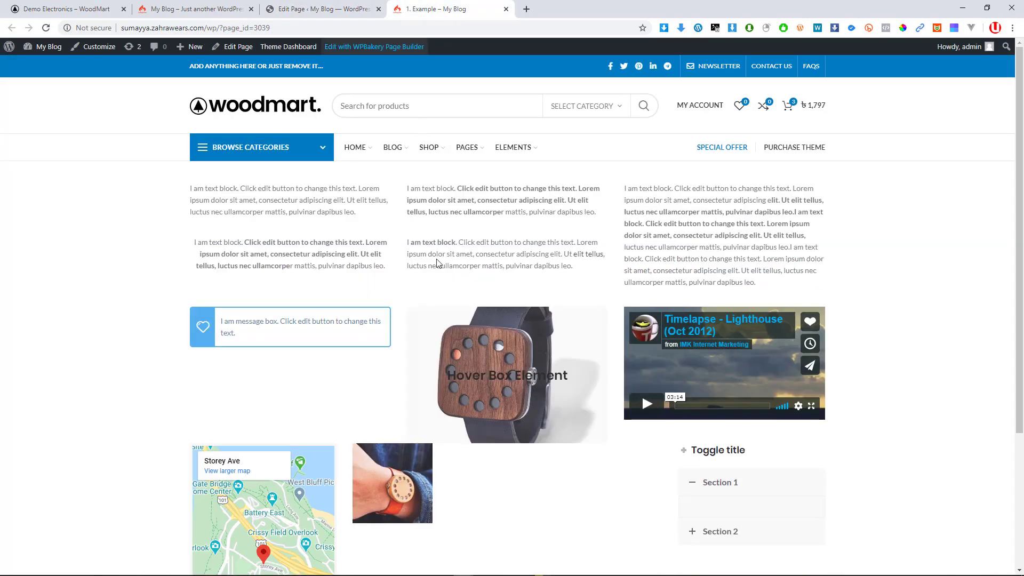
pyautogui.scroll(-3, 403, 499)
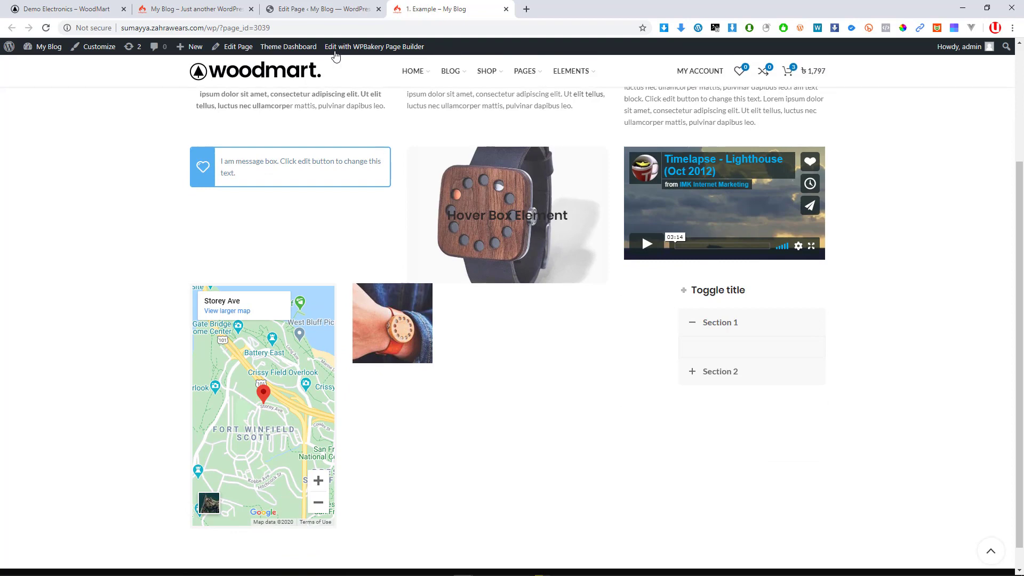
pyautogui.click(329, 10)
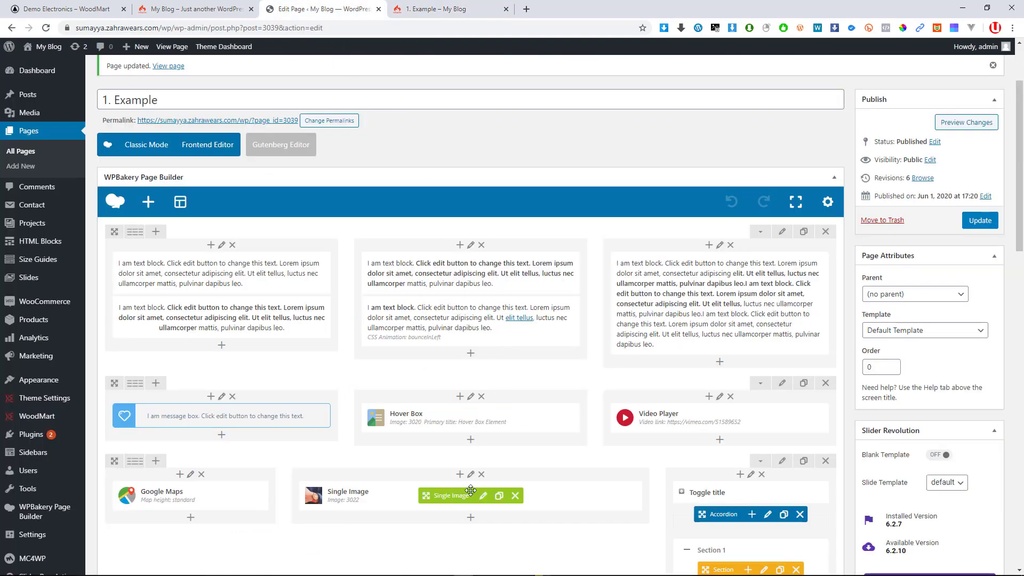
# Change the Single Image size from thumbnail to 'full', save the element and update the page
pyautogui.click(482, 497)
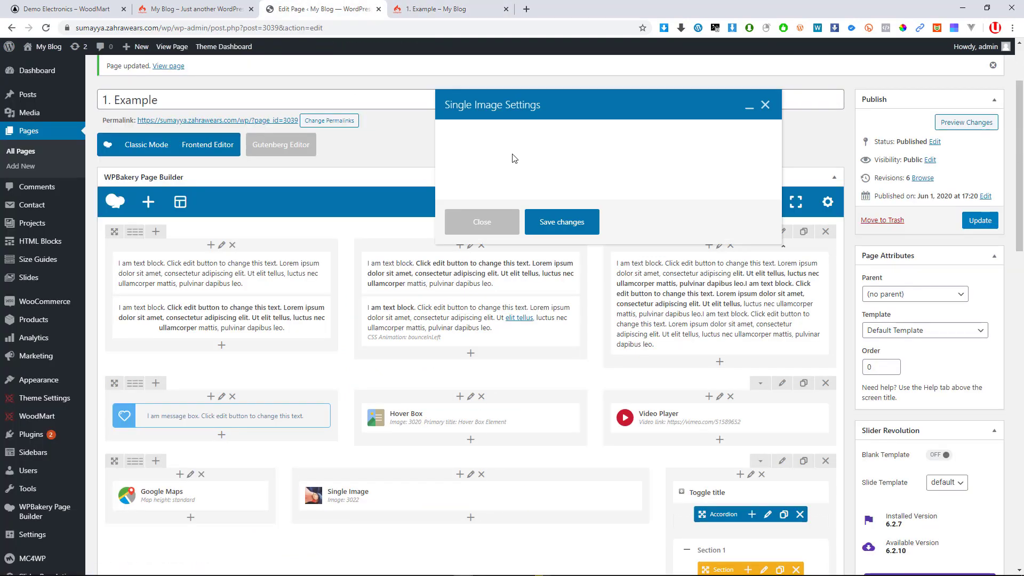
pyautogui.scroll(-2, 498, 275)
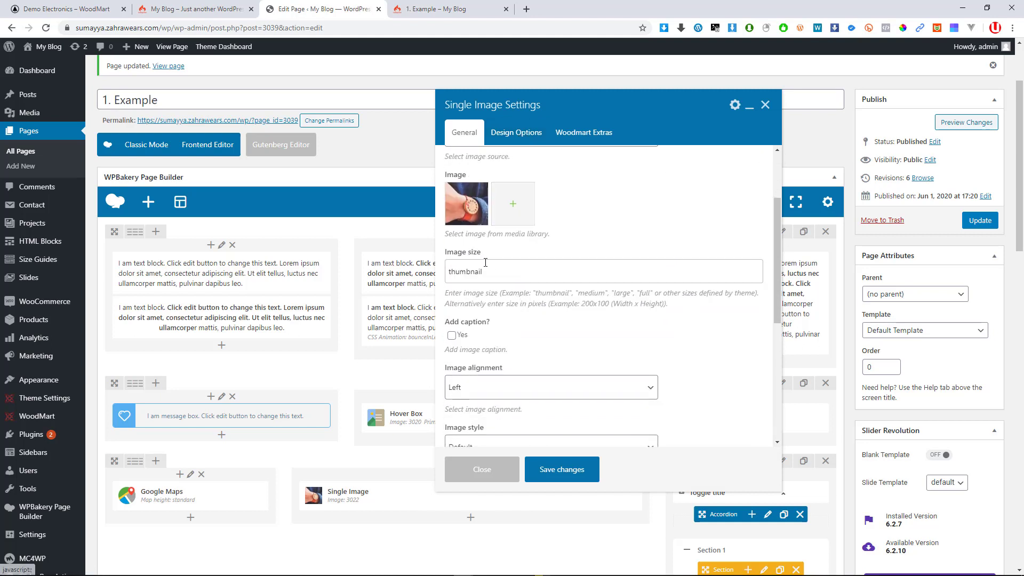
pyautogui.moveTo(497, 273); pyautogui.dragTo(425, 272)
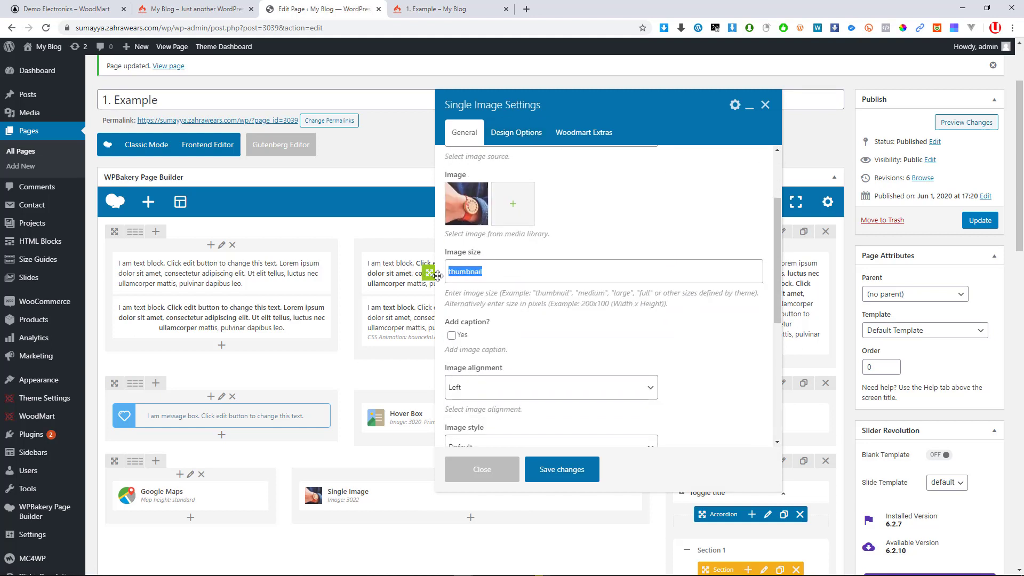
pyautogui.press('BackSpace')
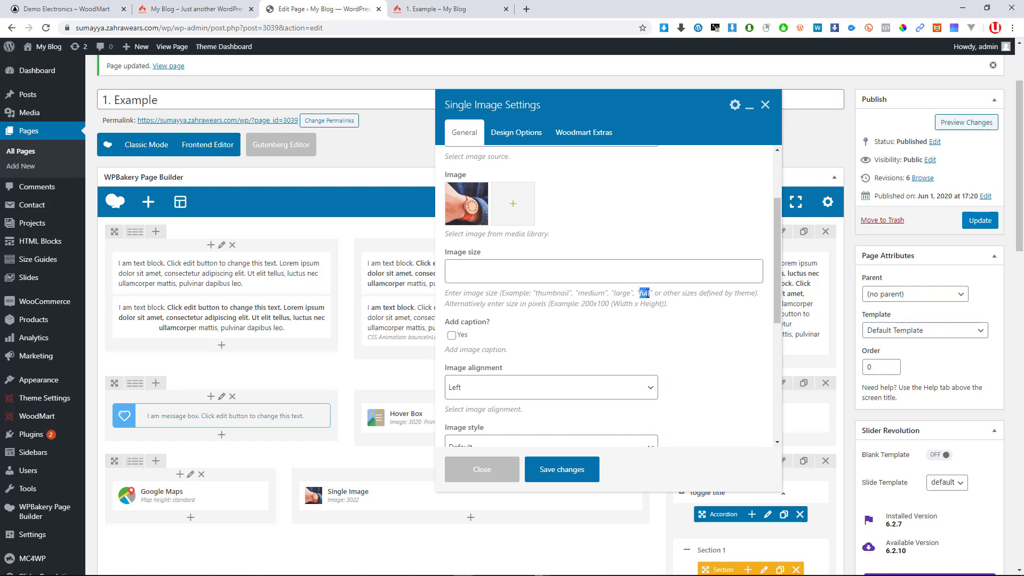
pyautogui.click(621, 275)
pyautogui.click(506, 295)
pyautogui.click(570, 472)
pyautogui.click(982, 222)
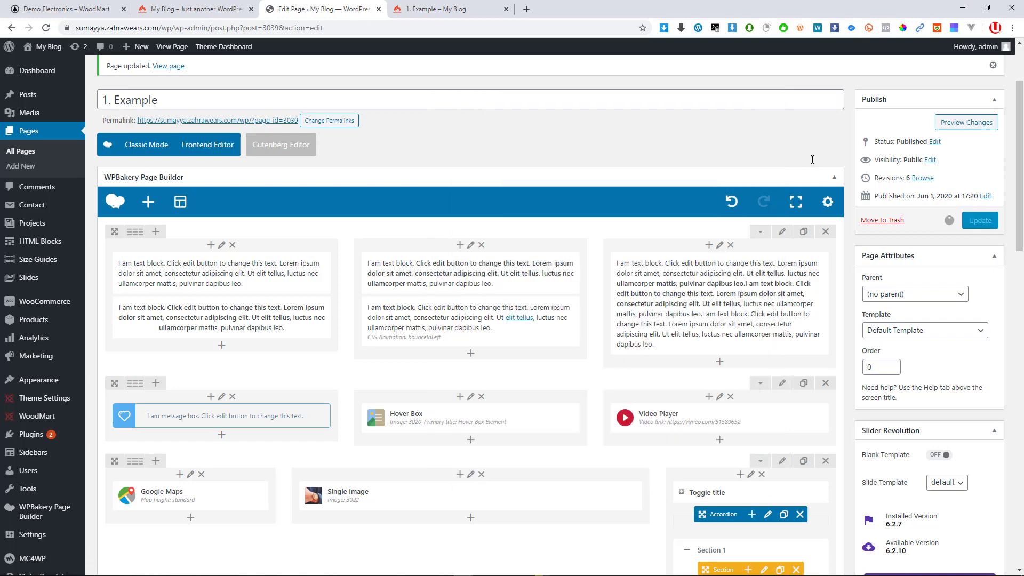
pyautogui.click(431, 7)
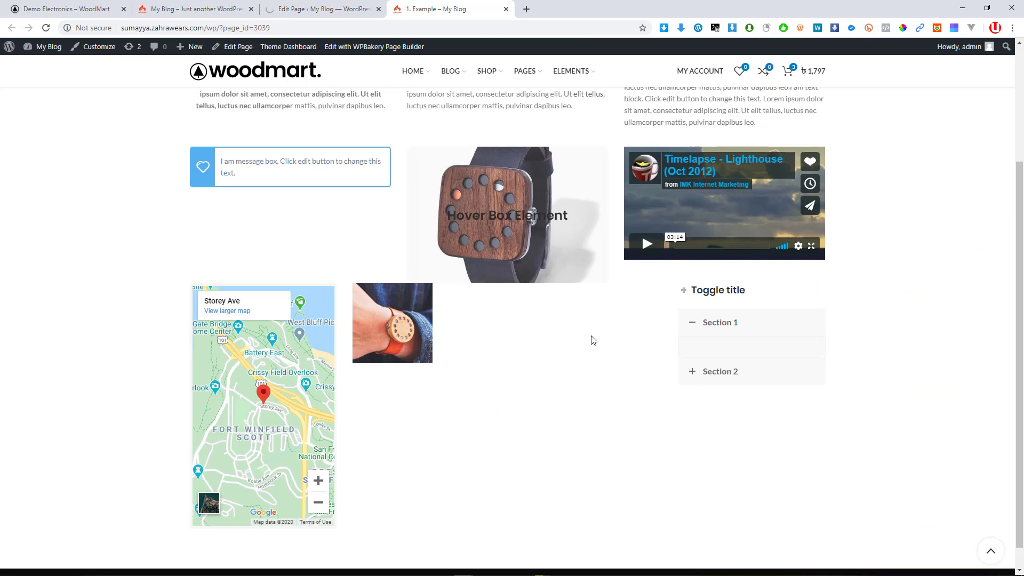
pyautogui.click(46, 28)
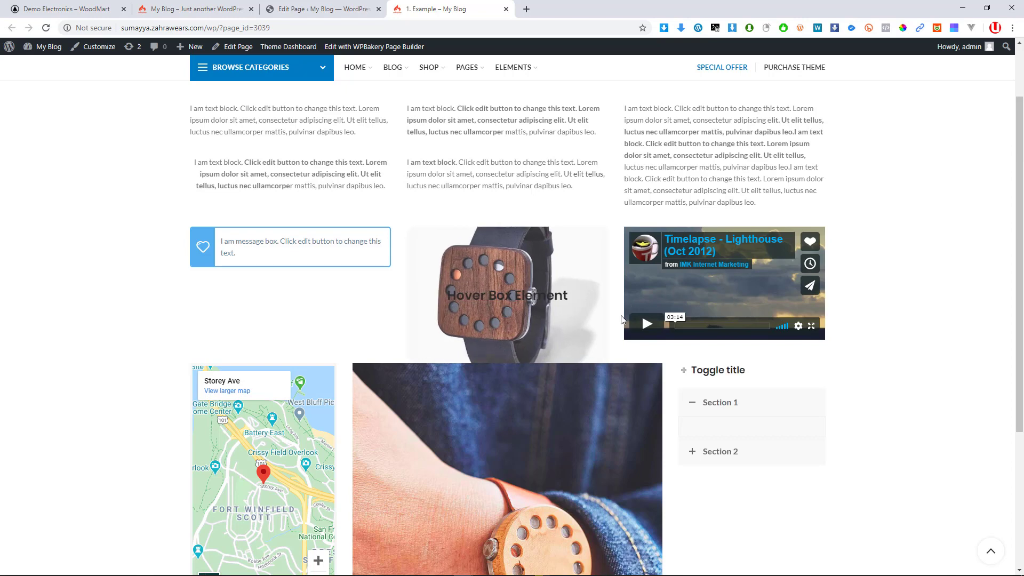
pyautogui.scroll(-2, 662, 318)
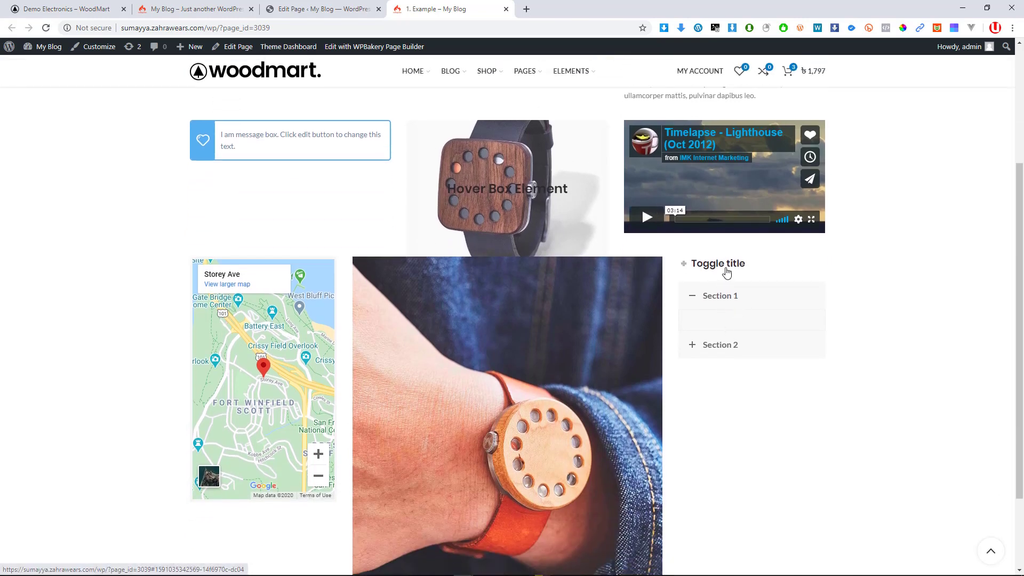
pyautogui.click(727, 266)
pyautogui.click(724, 267)
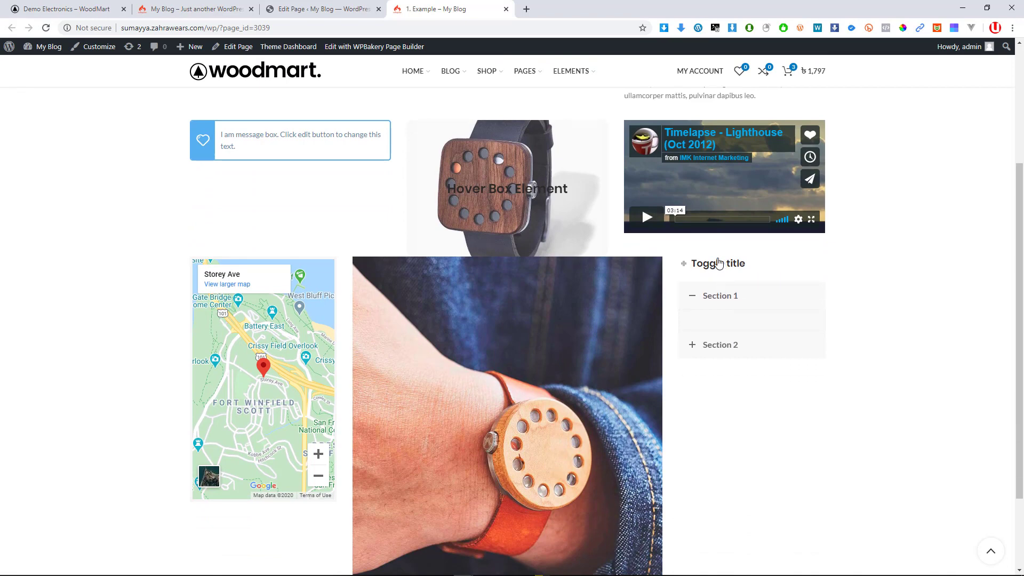
pyautogui.click(718, 265)
pyautogui.click(719, 267)
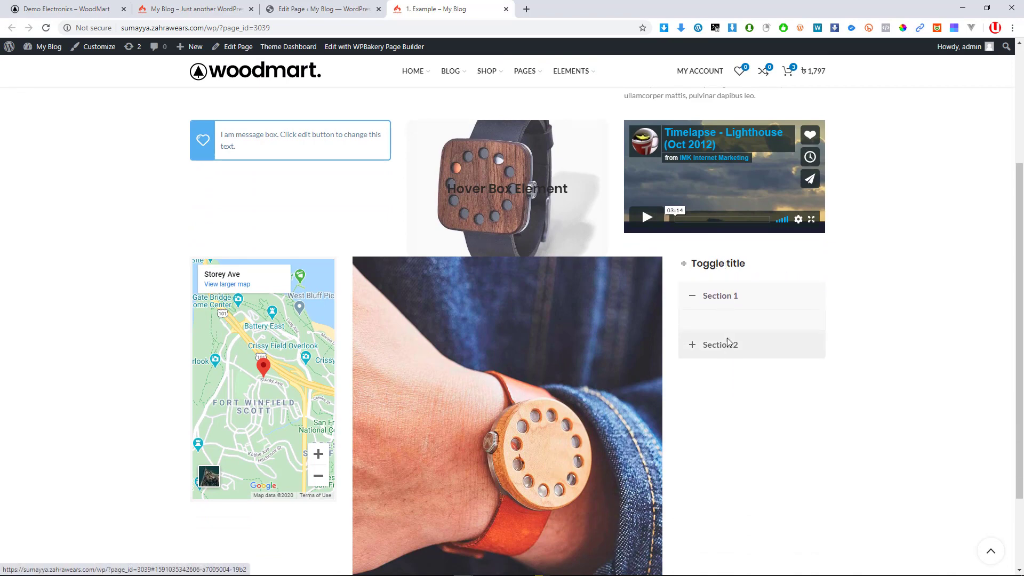
pyautogui.click(728, 343)
pyautogui.click(731, 299)
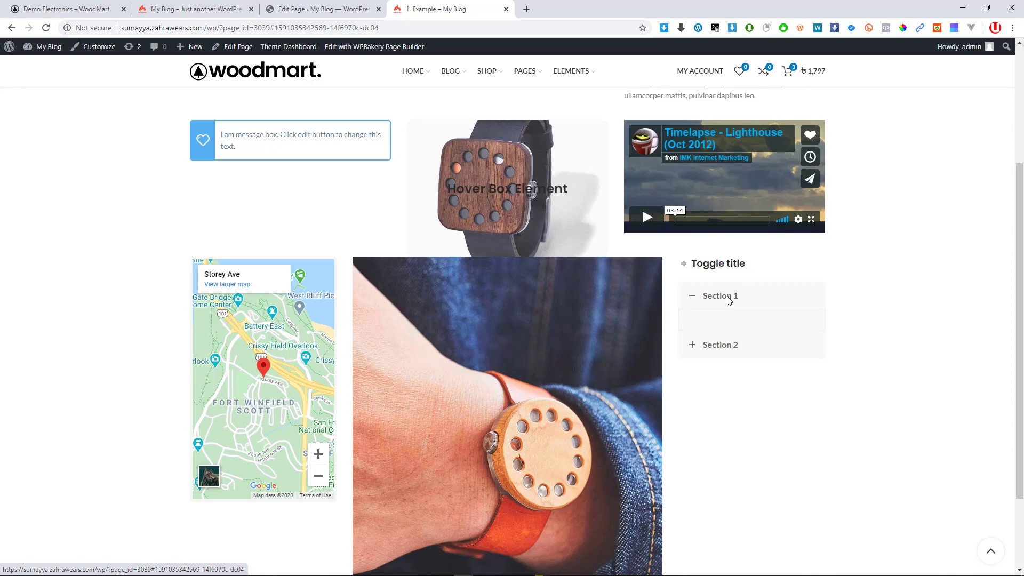
pyautogui.click(720, 346)
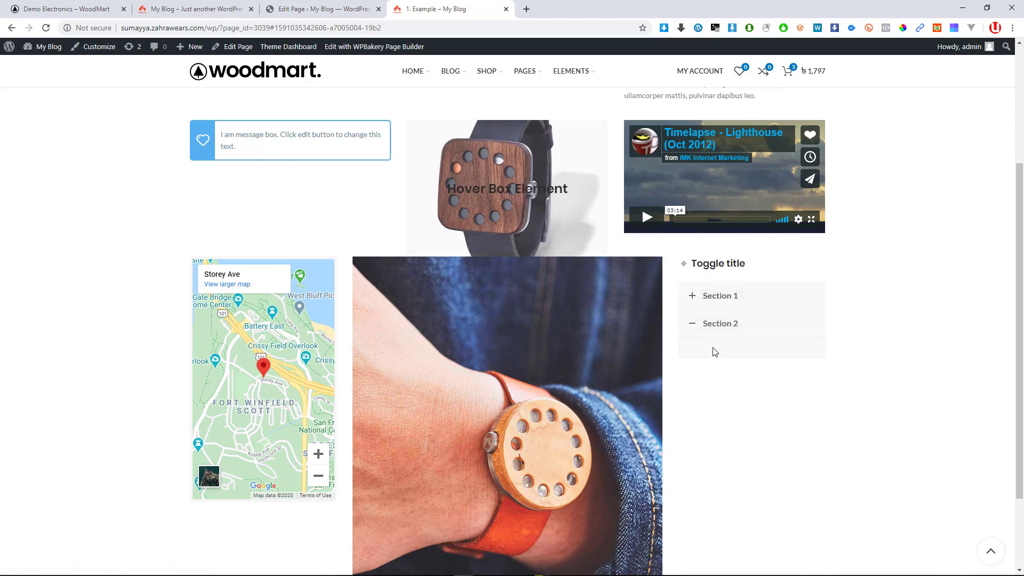
pyautogui.scroll(-2, 589, 322)
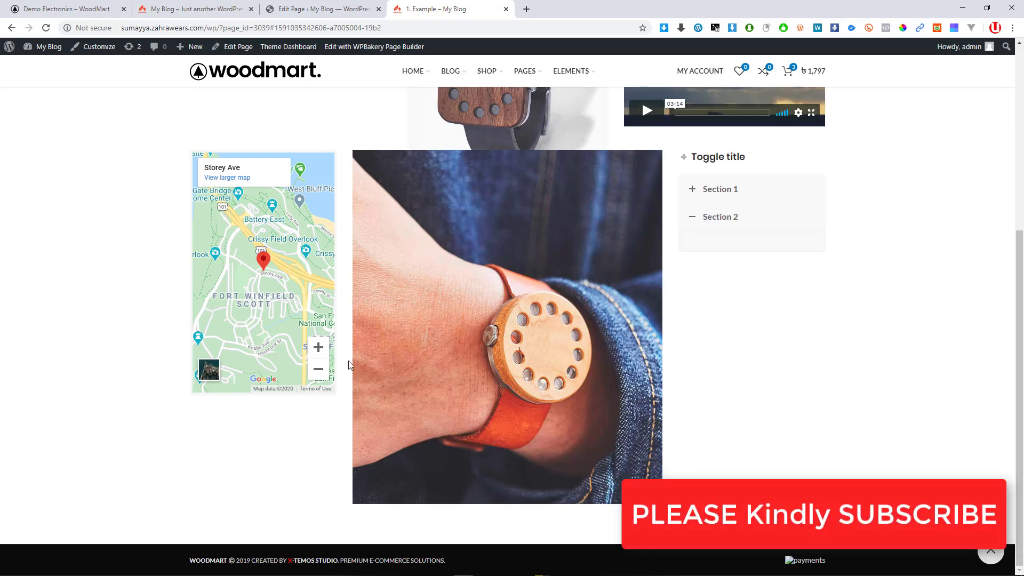
pyautogui.scroll(5, 367, 339)
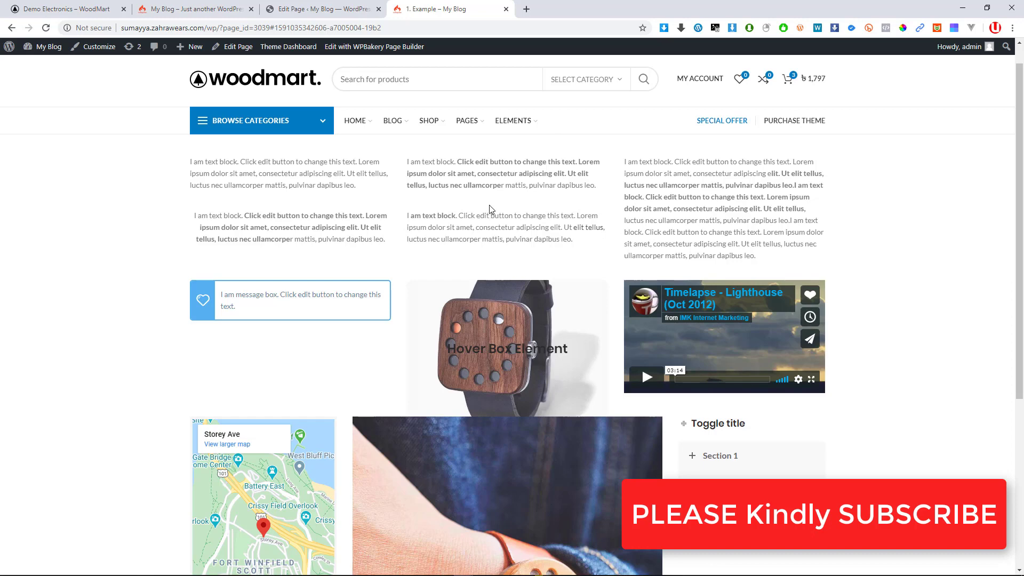
pyautogui.scroll(-2, 599, 301)
pyautogui.scroll(2, 405, 267)
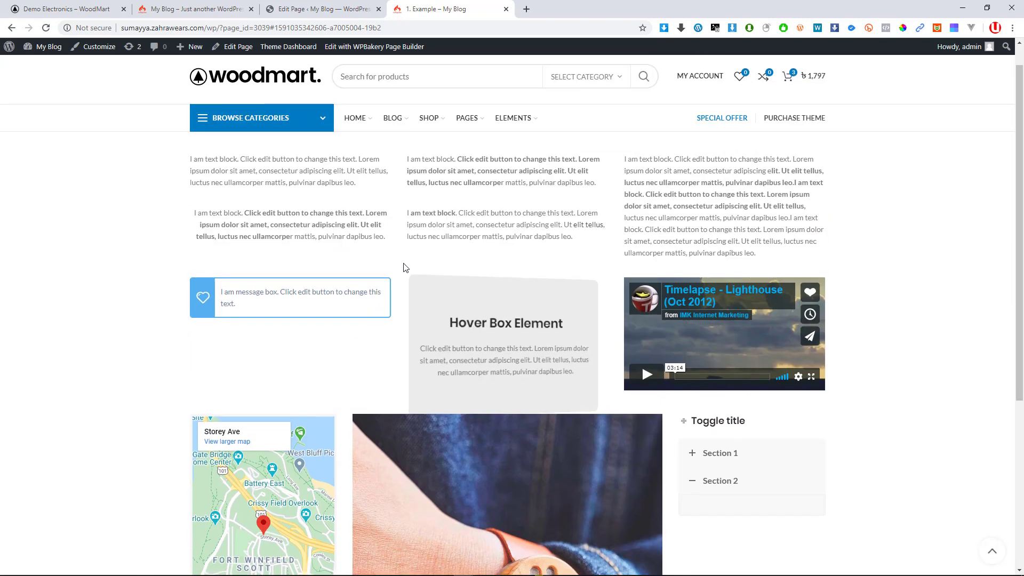
pyautogui.scroll(1, 572, 250)
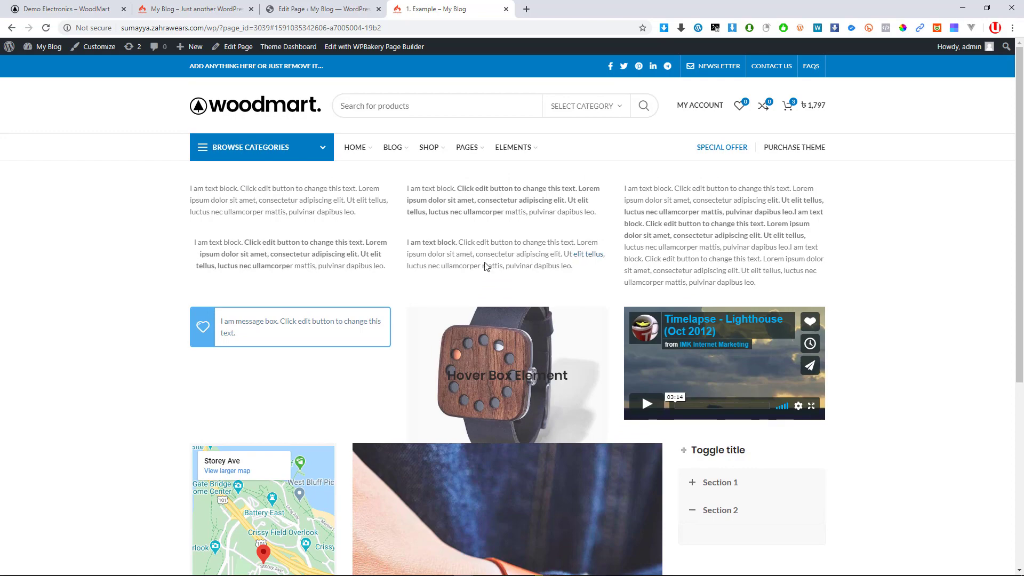
pyautogui.scroll(-3, 485, 267)
pyautogui.hotkey('ctrl', 'shift', 'Tab')
pyautogui.scroll(-1, 396, 321)
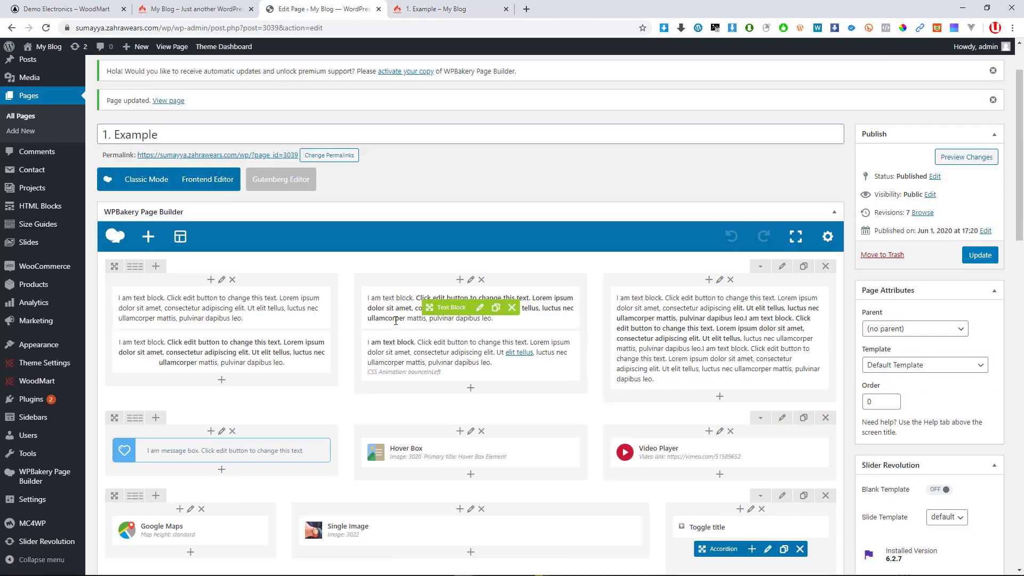
# Delete accordion Section 1 and Section 2, confirming each, and update the page
pyautogui.scroll(-3, 396, 321)
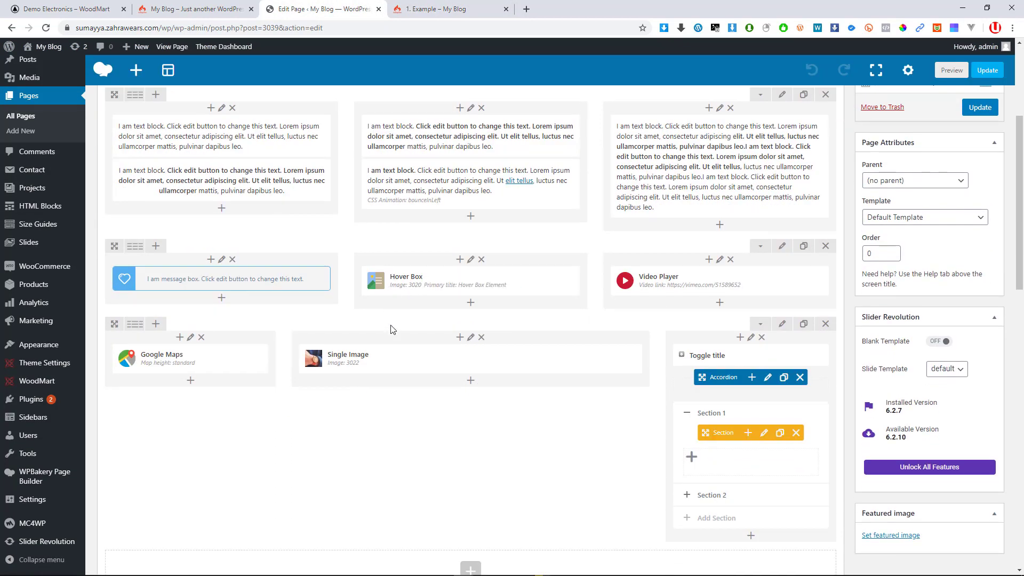
pyautogui.click(798, 434)
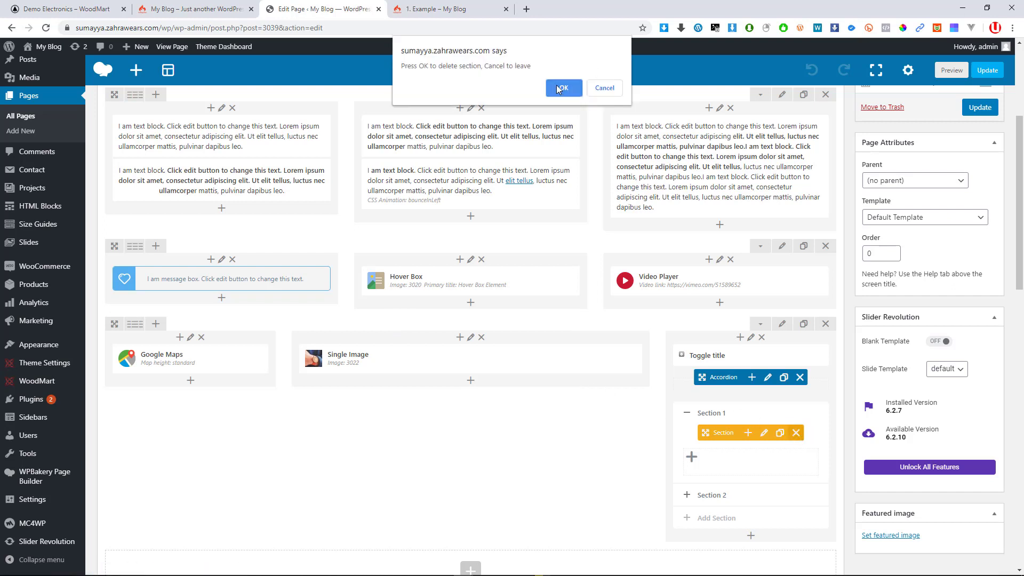
pyautogui.click(561, 88)
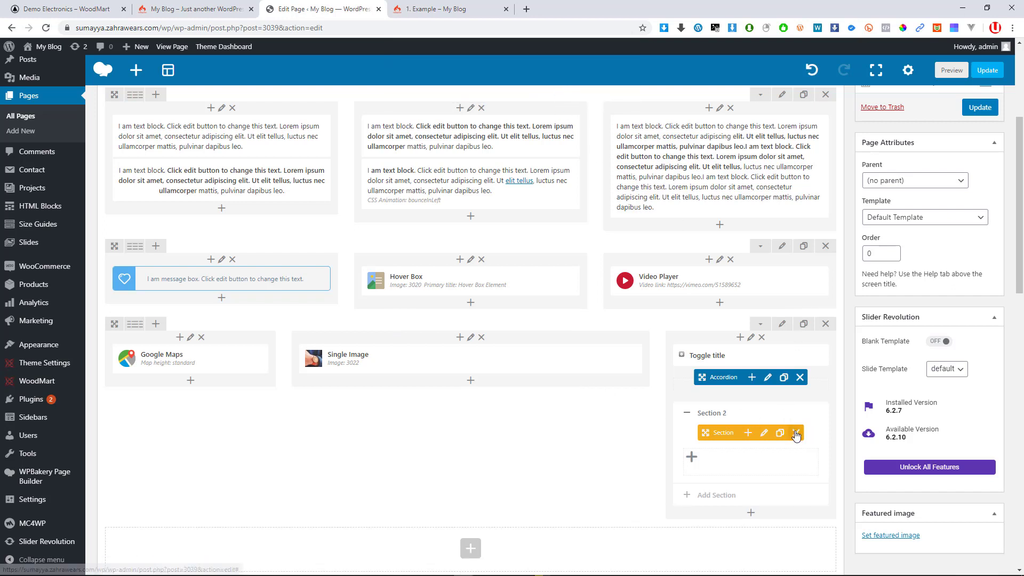
pyautogui.click(792, 429)
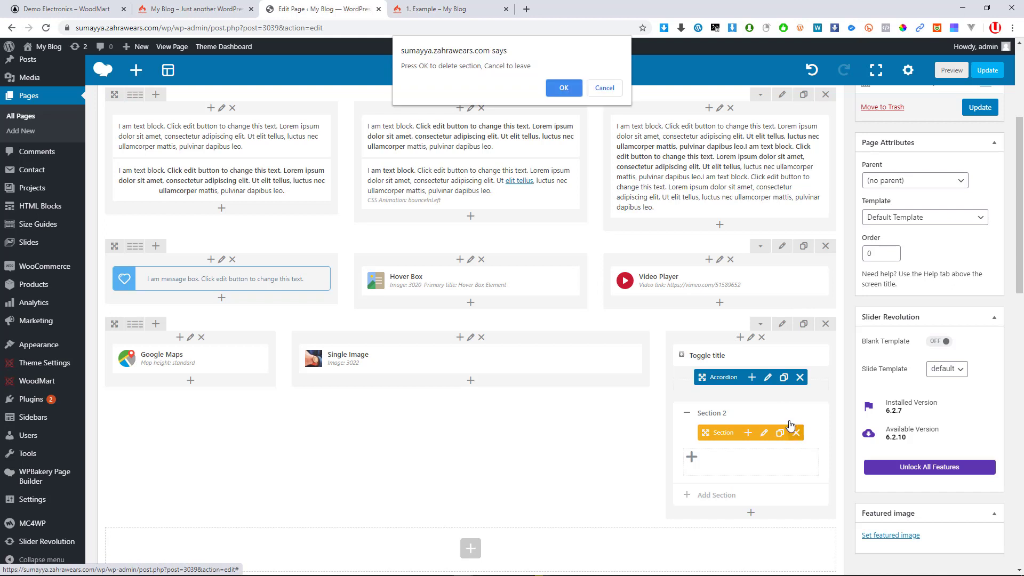
pyautogui.click(564, 88)
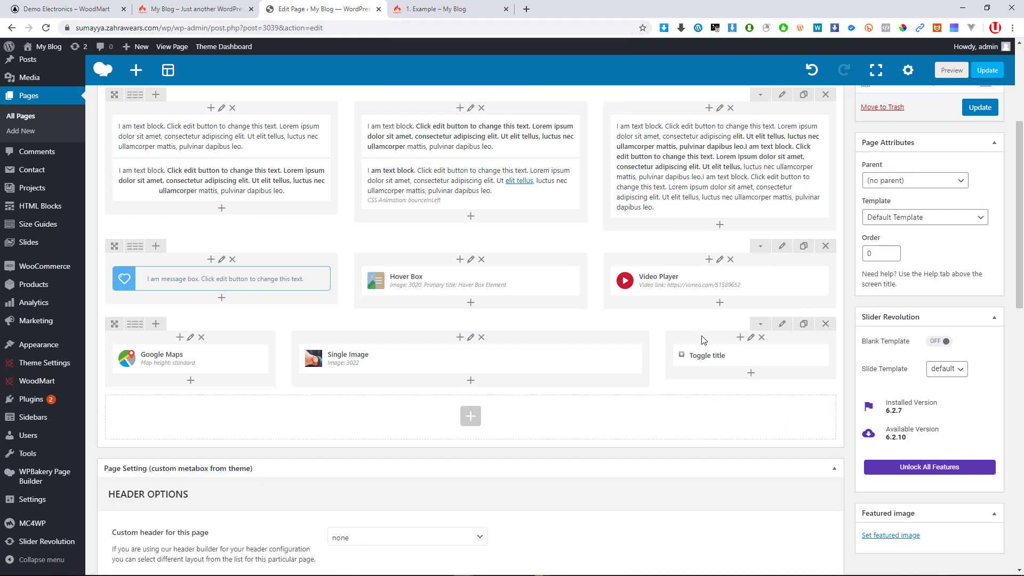
pyautogui.click(989, 71)
# Reload the live 1. Example page to confirm only the toggle remains, then return to the editor
pyautogui.click(422, 9)
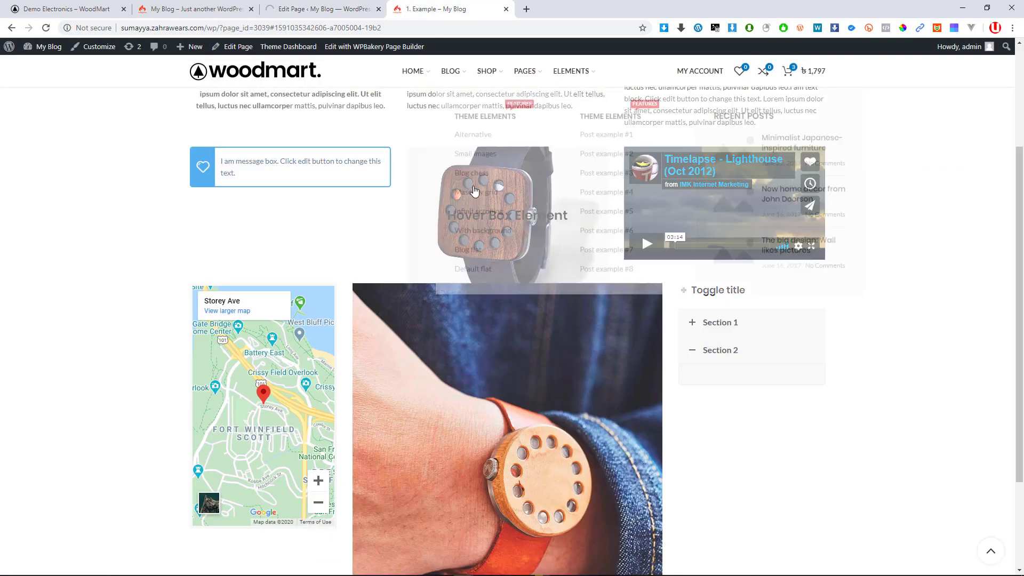
pyautogui.click(45, 28)
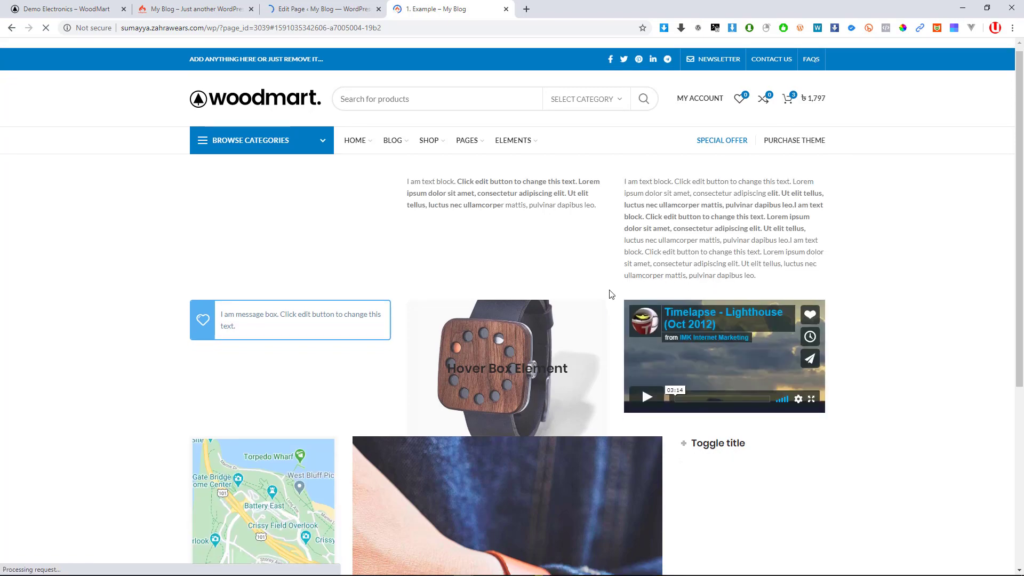
pyautogui.scroll(-3, 611, 290)
pyautogui.scroll(6, 548, 280)
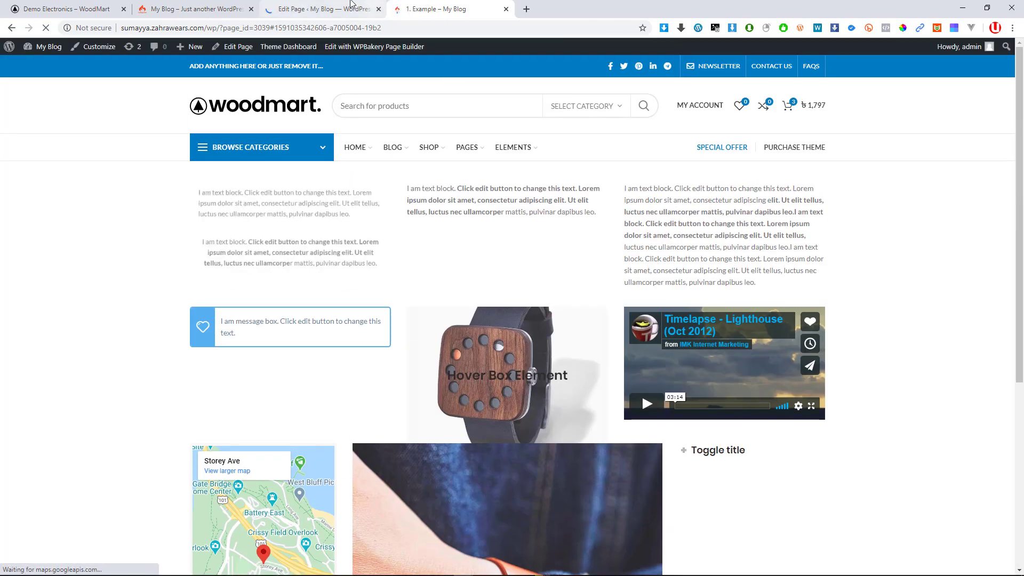
pyautogui.click(348, 8)
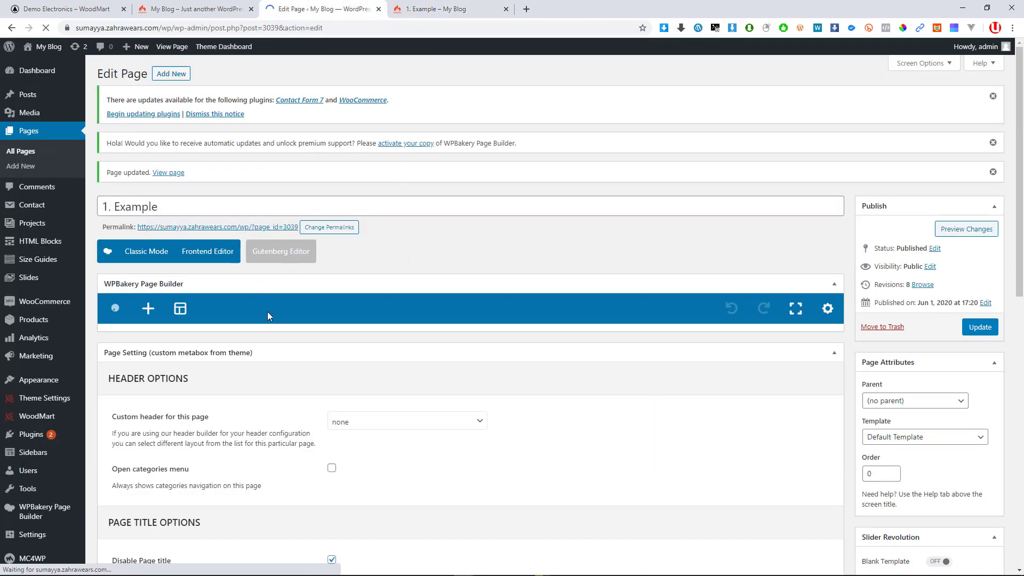
# Drag the message box row above the text rows
pyautogui.scroll(-5, 277, 299)
pyautogui.scroll(3, 320, 256)
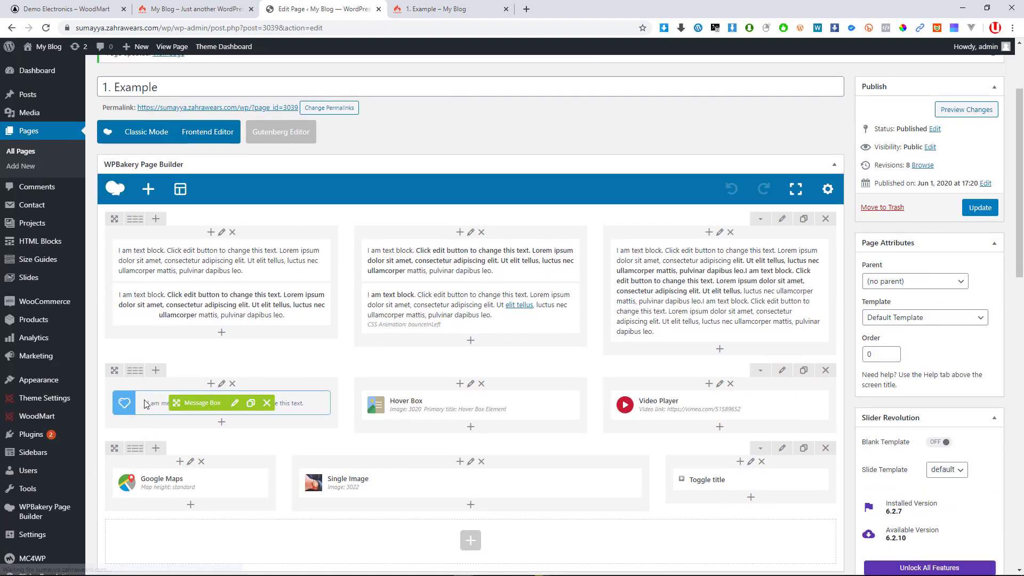
pyautogui.moveTo(114, 370); pyautogui.dragTo(110, 230)
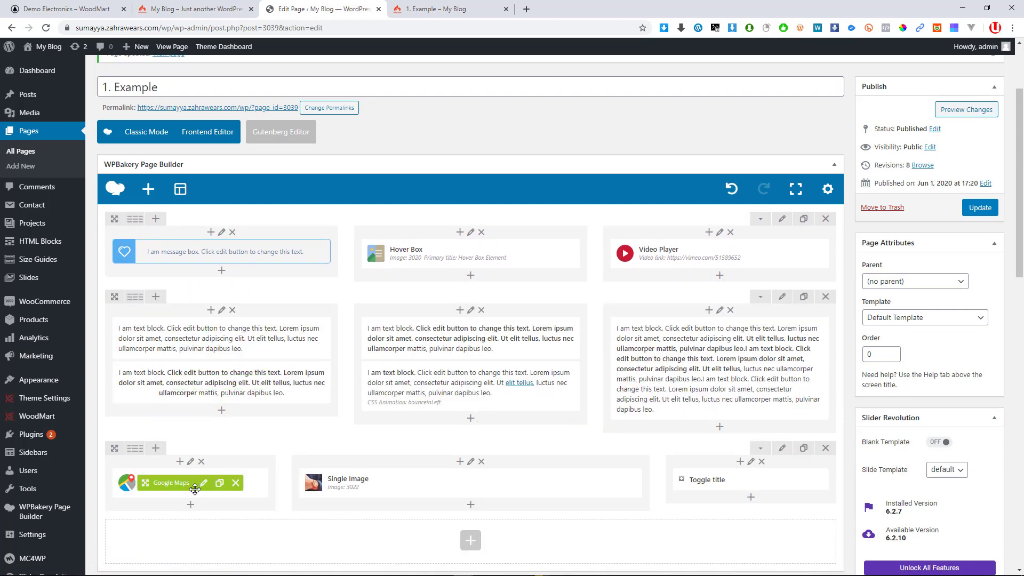
# Add a new empty row and drag it to the very top of the layout
pyautogui.scroll(-3, 470, 405)
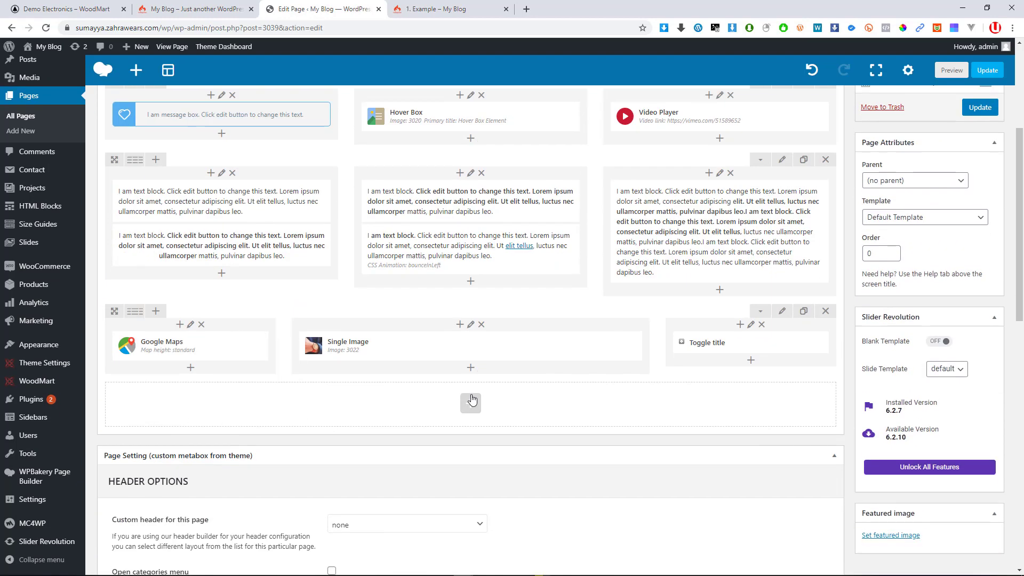
pyautogui.click(472, 402)
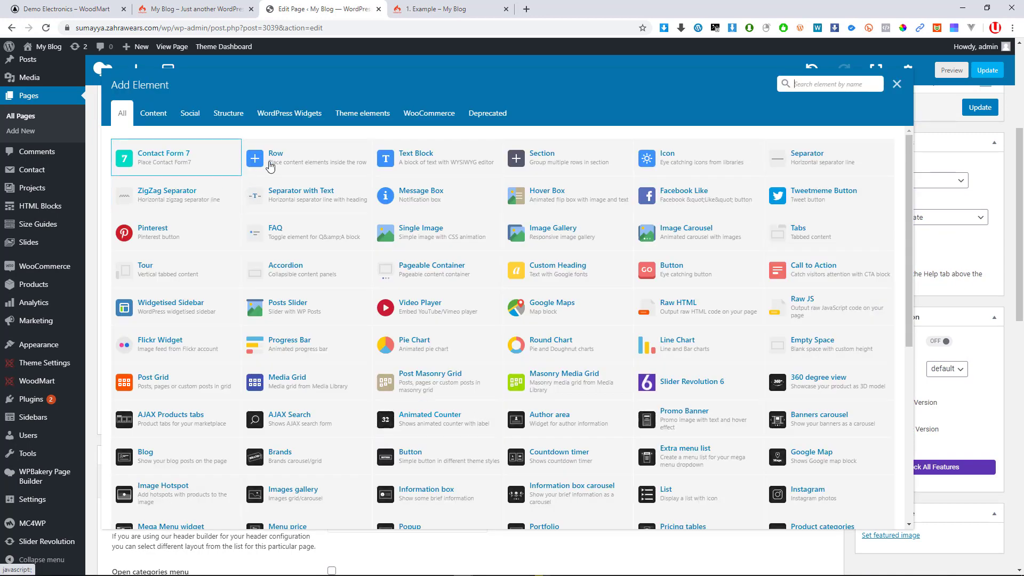
pyautogui.click(271, 167)
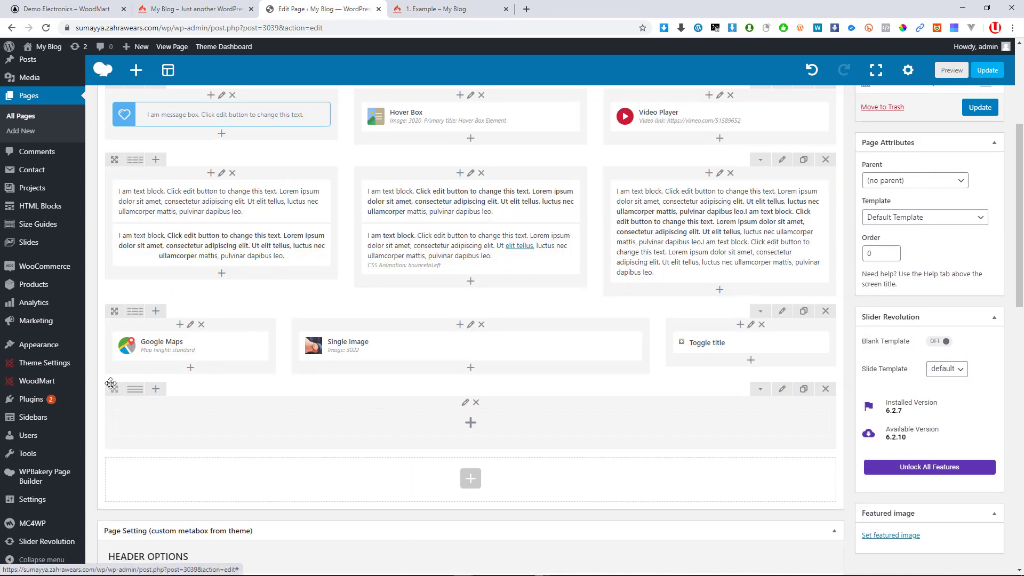
pyautogui.moveTo(111, 383); pyautogui.dragTo(111, 63)
pyautogui.scroll(4, 116, 260)
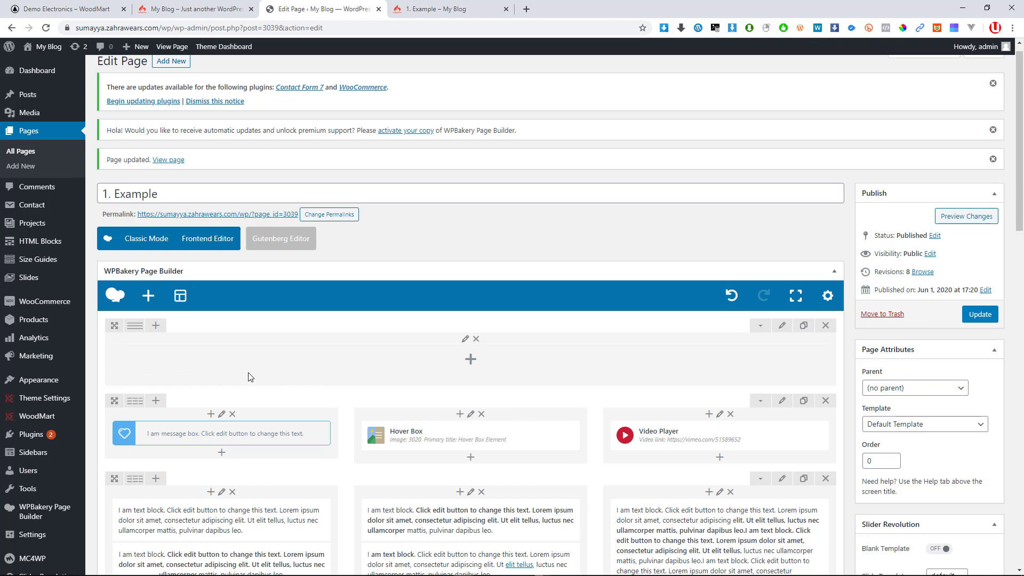
pyautogui.scroll(1, 238, 375)
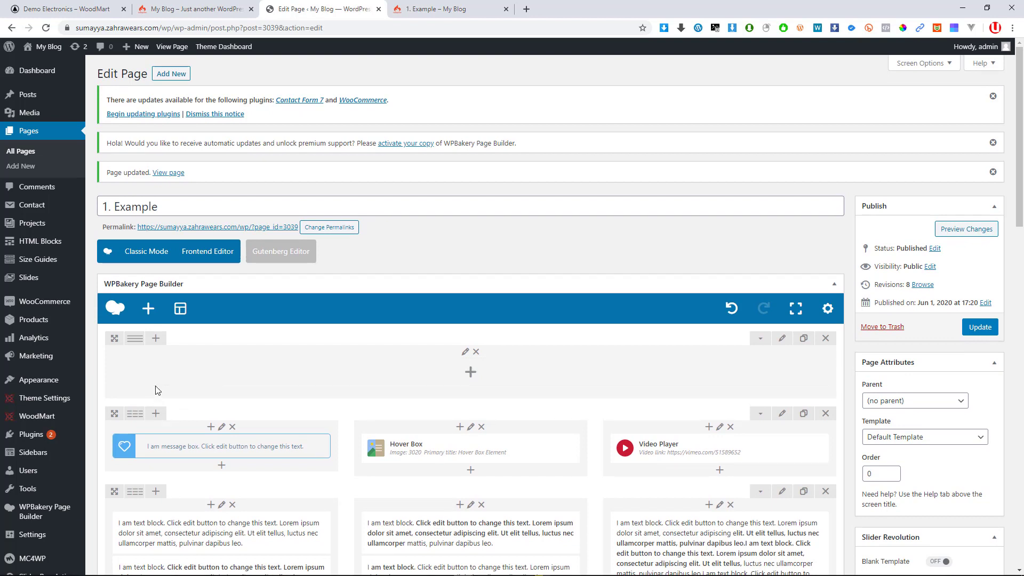
pyautogui.moveTo(75, 338)
pyautogui.moveTo(528, 439)
pyautogui.moveTo(136, 339)
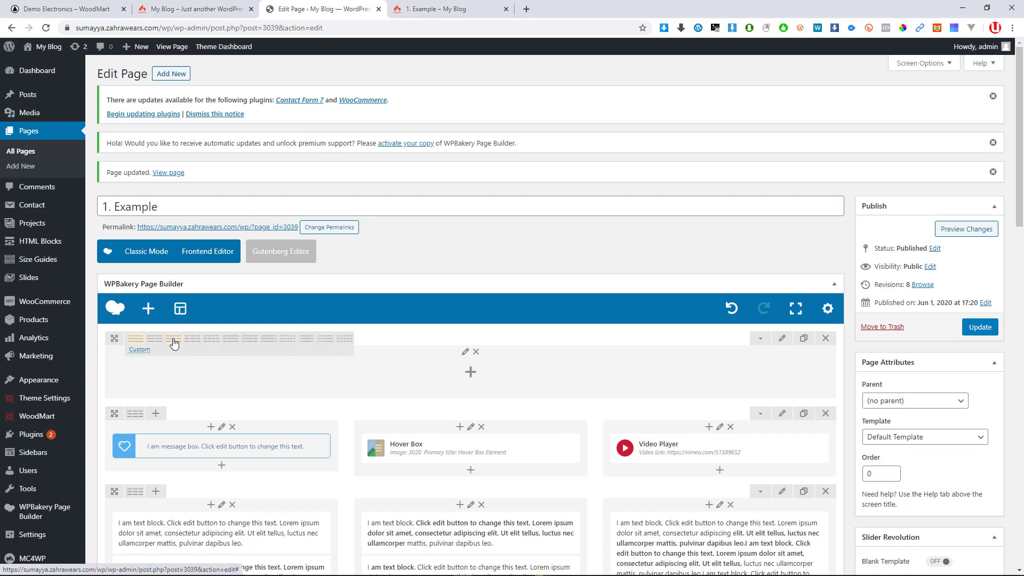
# Open Add Element for the empty top row and browse the All, Theme elements and WordPress Widgets tabs
pyautogui.click(470, 372)
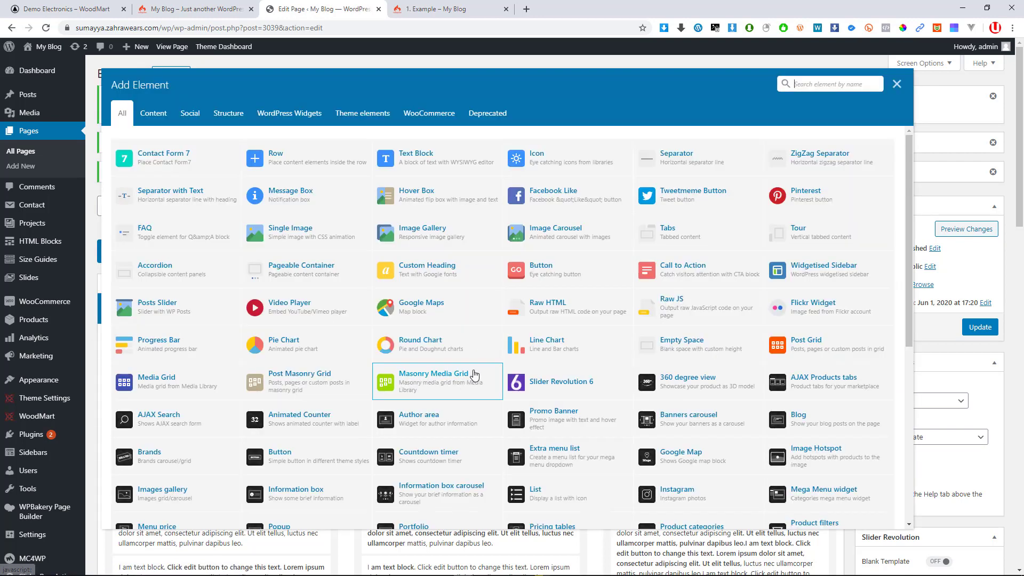
pyautogui.scroll(-2, 480, 400)
pyautogui.scroll(2, 490, 387)
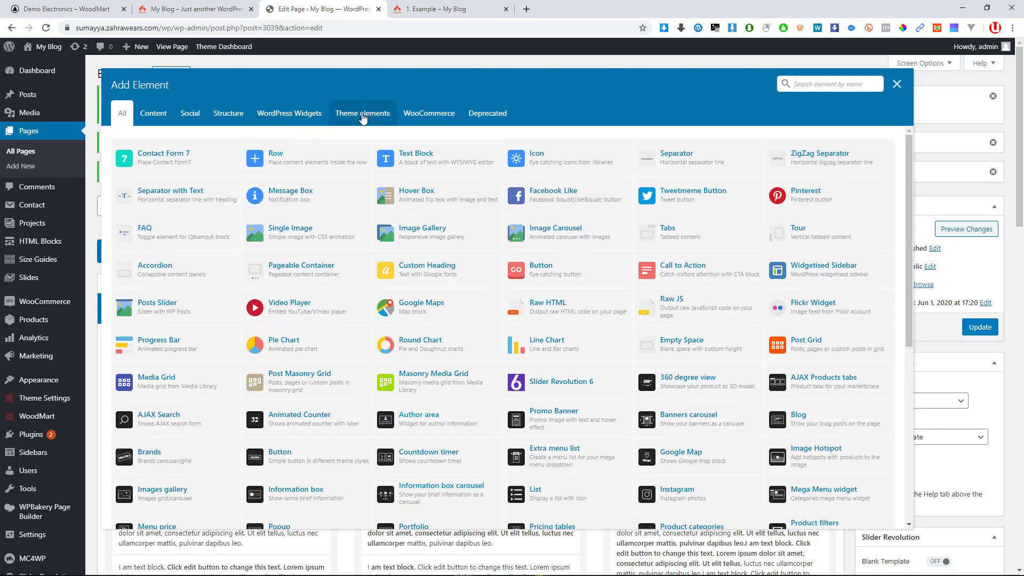
pyautogui.click(362, 118)
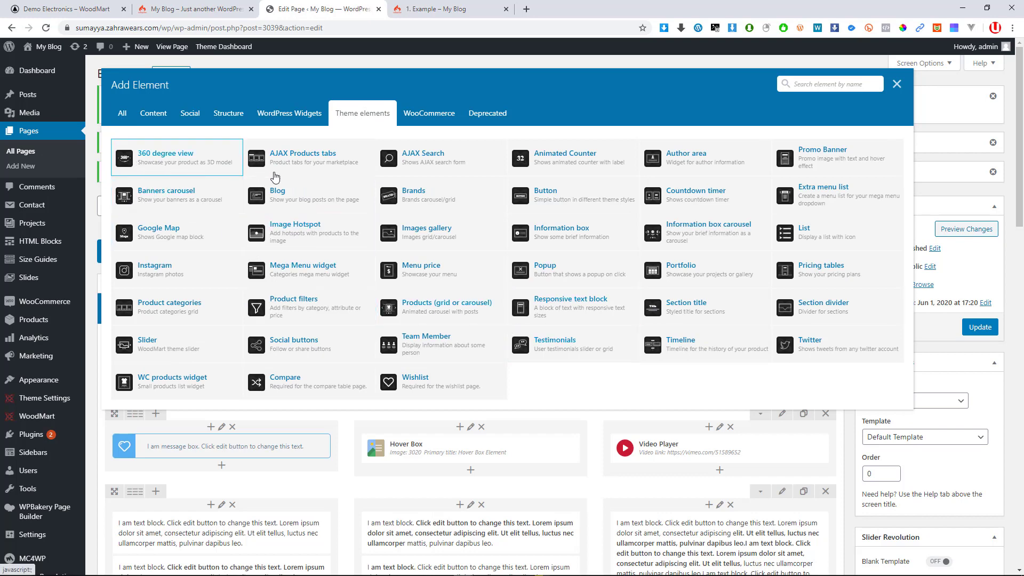
pyautogui.click(123, 113)
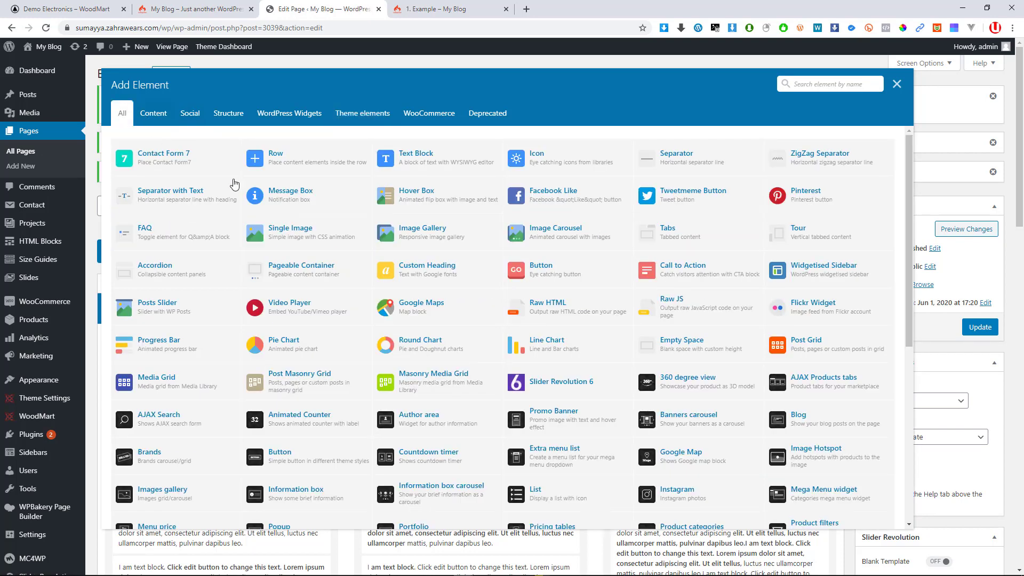
pyautogui.scroll(-3, 448, 427)
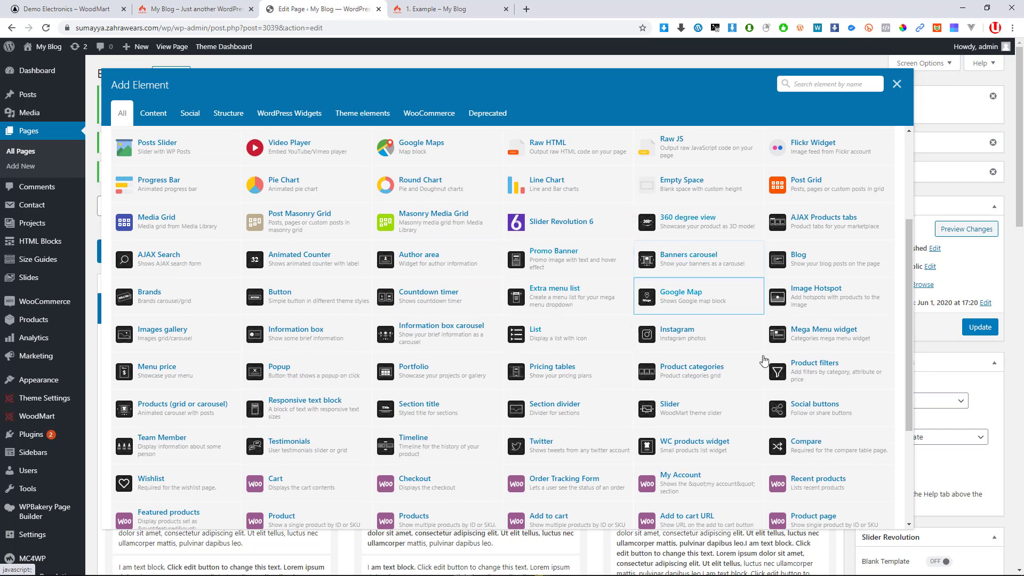
pyautogui.click(303, 114)
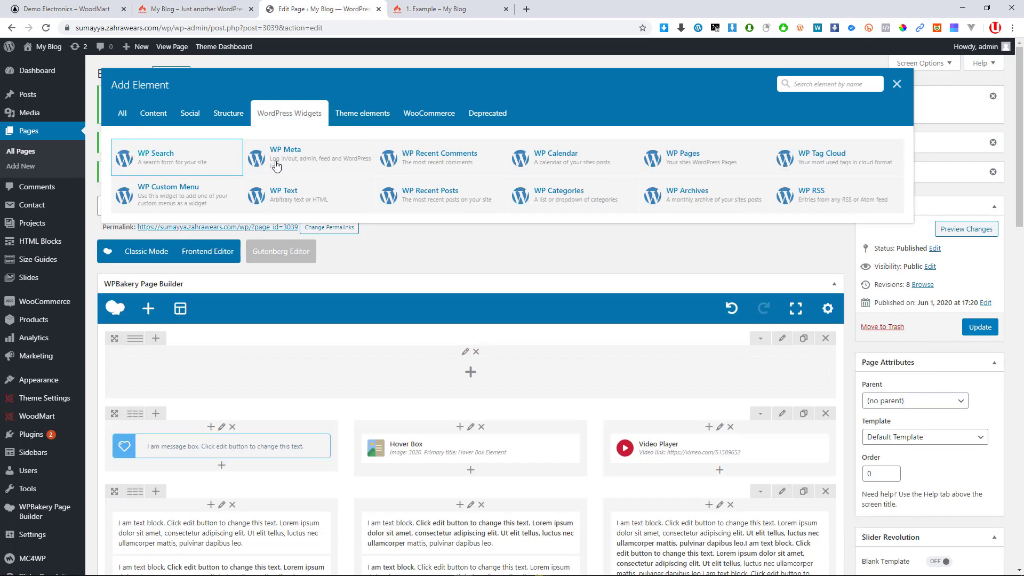
# Filter to Theme elements and add AJAX Products tabs to the empty top row
pyautogui.click(357, 113)
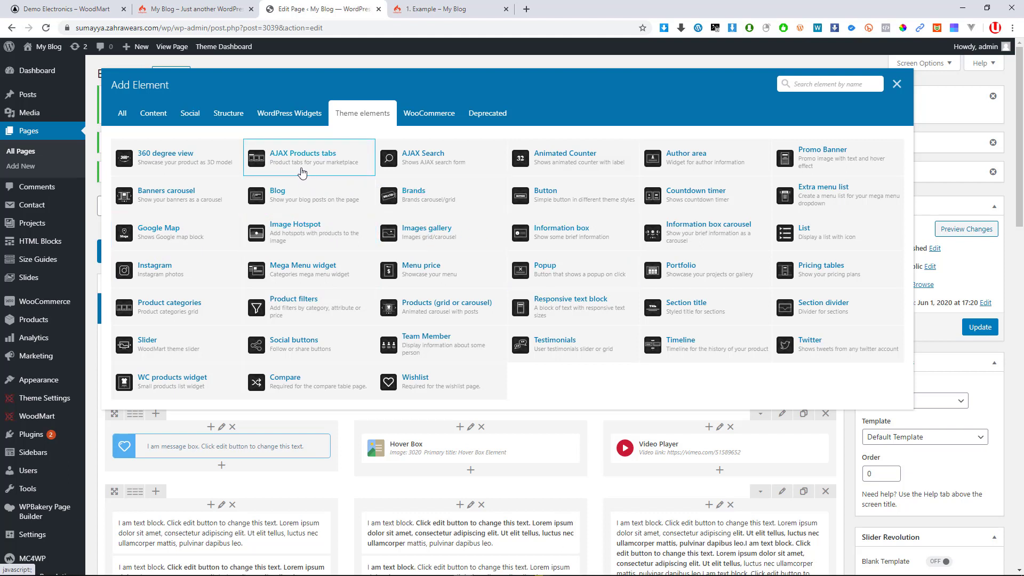
pyautogui.click(302, 173)
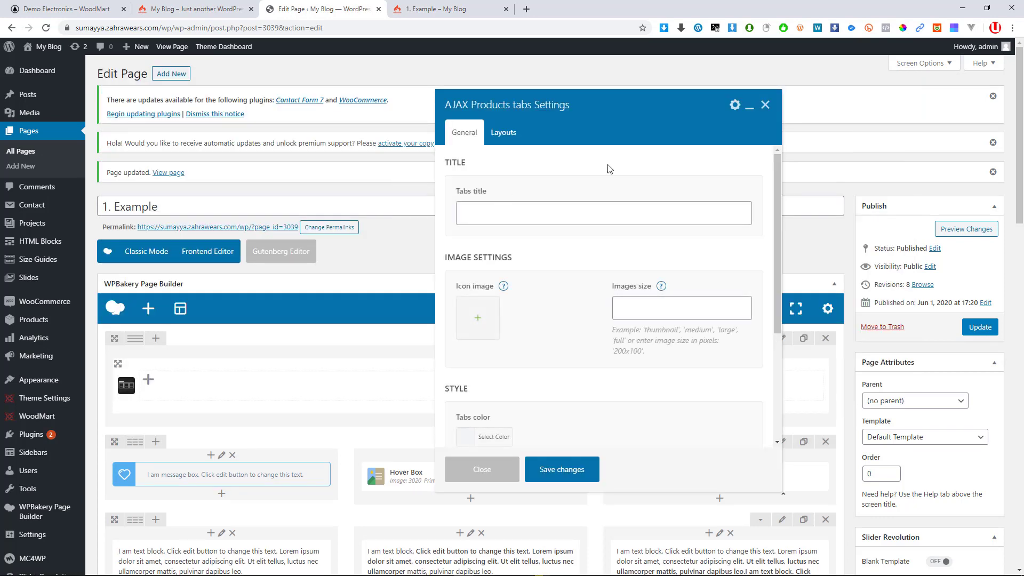
# Try Left and Right tab alignment under Layouts, then set it back to Center
pyautogui.scroll(-8, 598, 320)
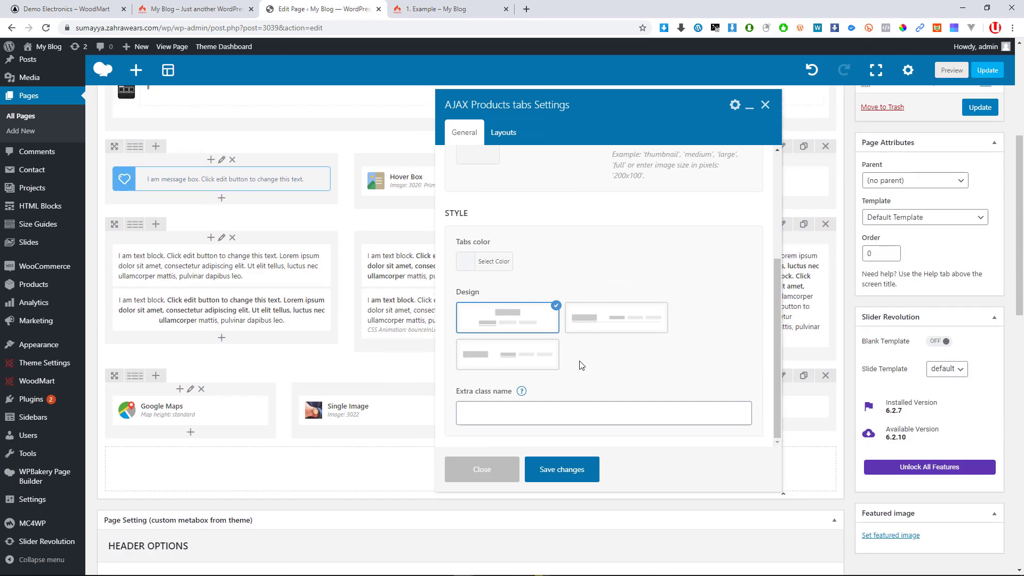
pyautogui.scroll(3, 572, 362)
pyautogui.scroll(6, 572, 362)
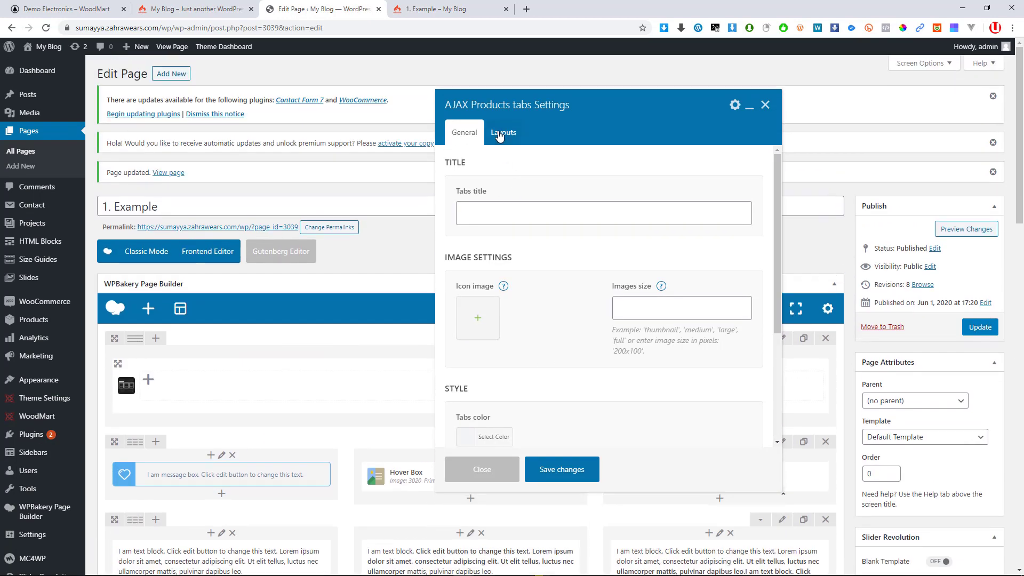
pyautogui.click(502, 134)
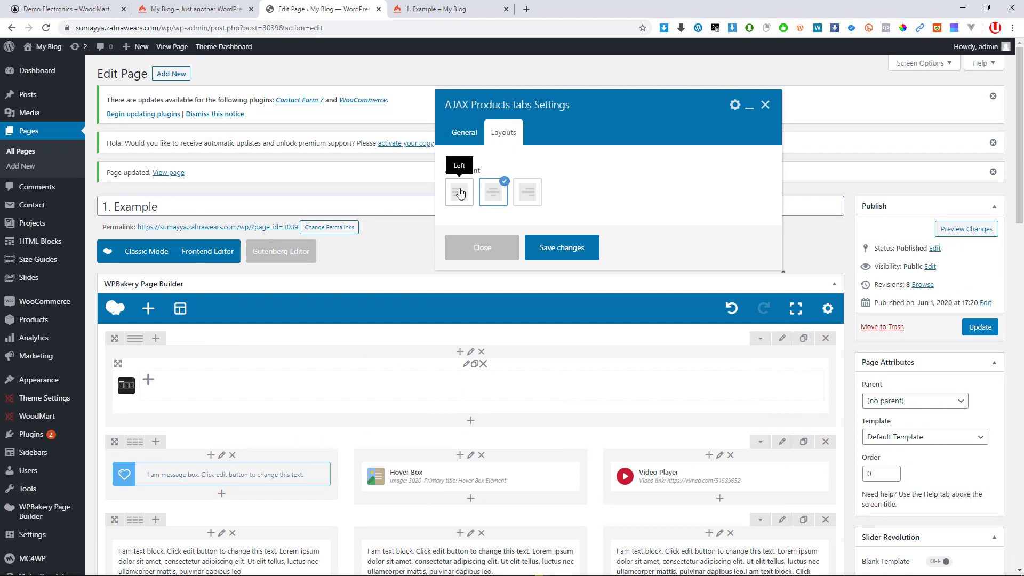
pyautogui.click(461, 199)
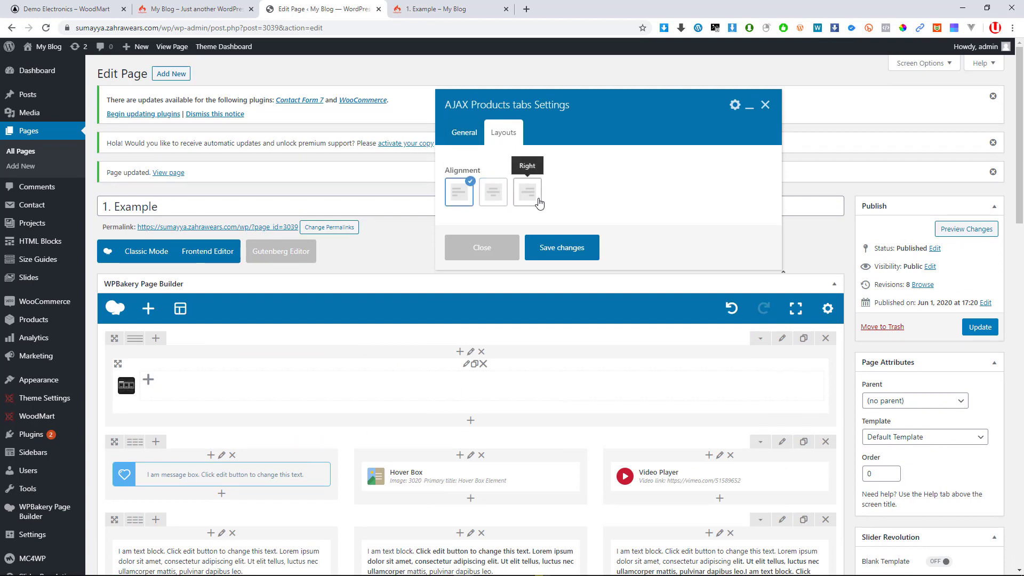
pyautogui.click(515, 199)
pyautogui.click(493, 196)
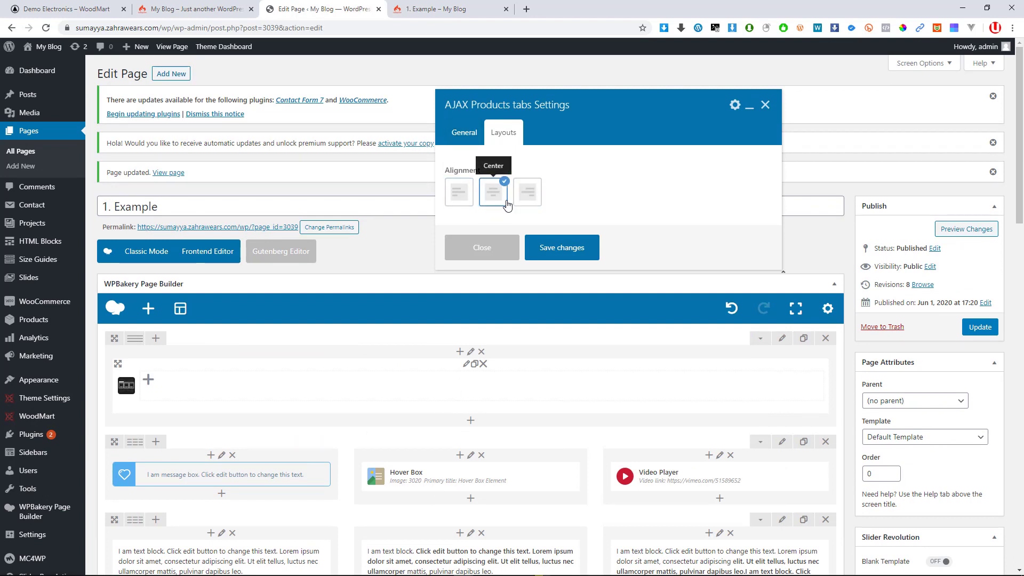
# Review the General tab settings and close the dialog, keeping the defaults
pyautogui.click(479, 134)
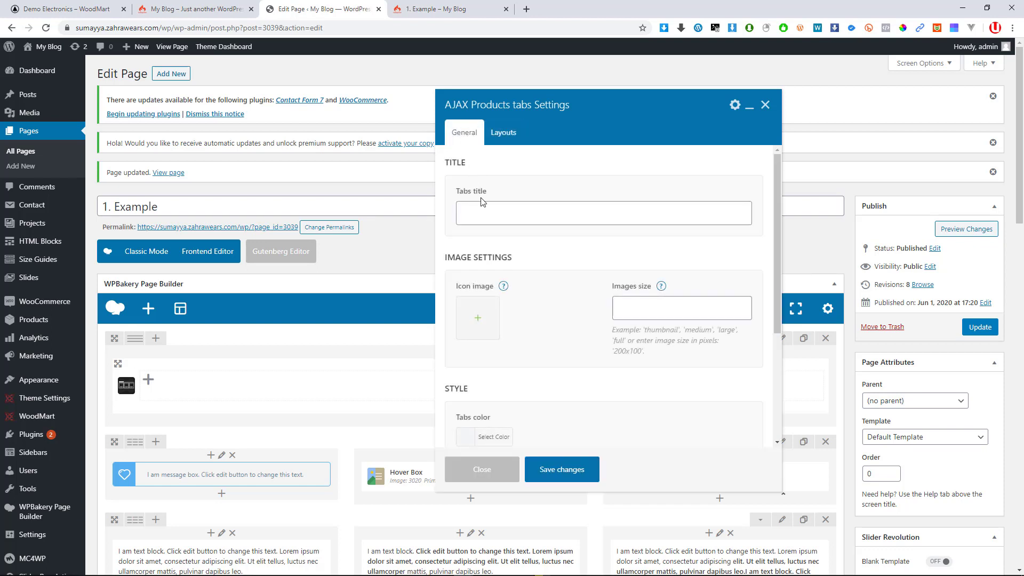
pyautogui.click(502, 208)
pyautogui.click(555, 192)
pyautogui.scroll(-2, 538, 248)
pyautogui.scroll(1, 531, 245)
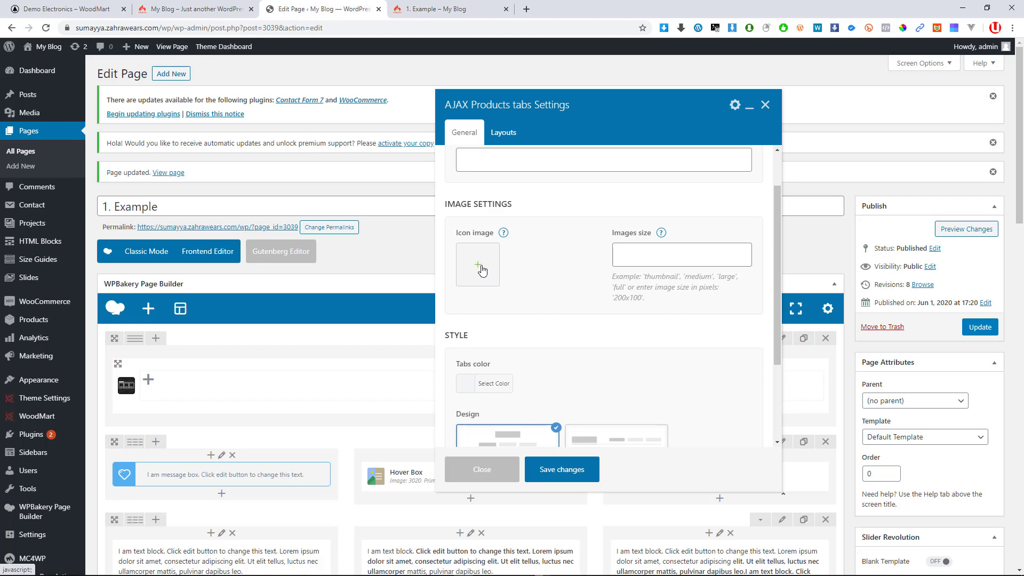
pyautogui.scroll(-2, 539, 288)
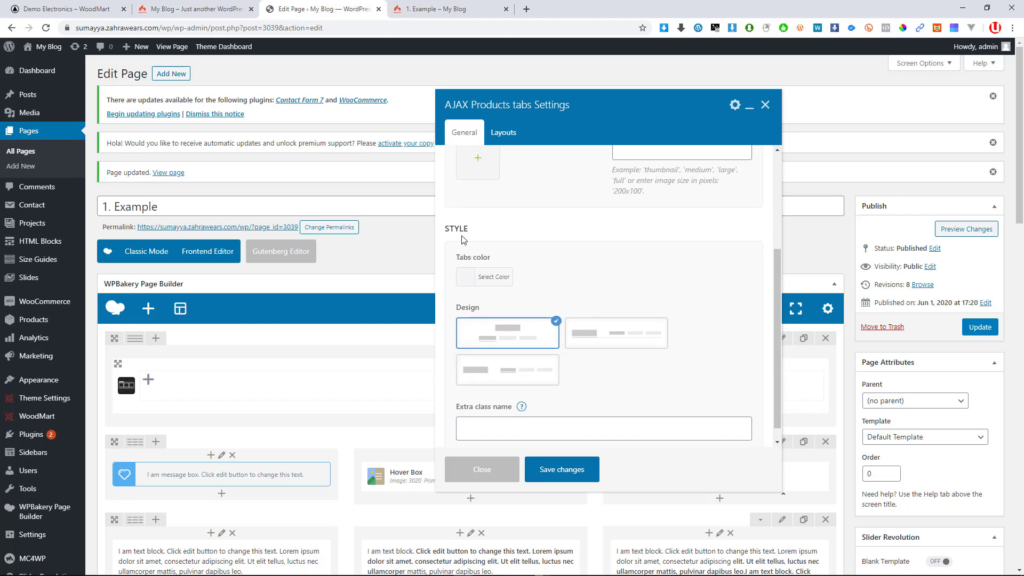
pyautogui.scroll(-1, 487, 266)
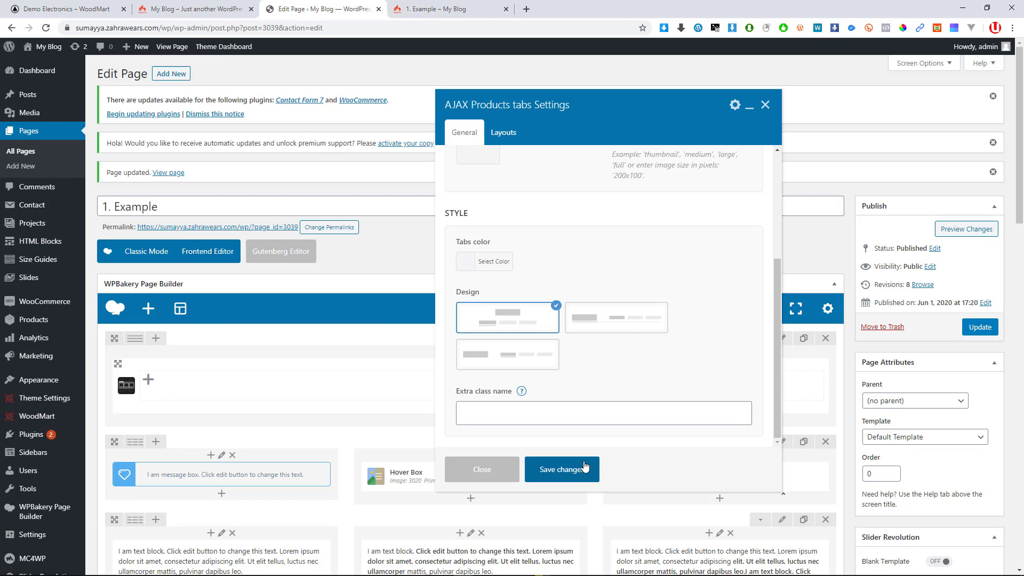
pyautogui.scroll(4, 609, 300)
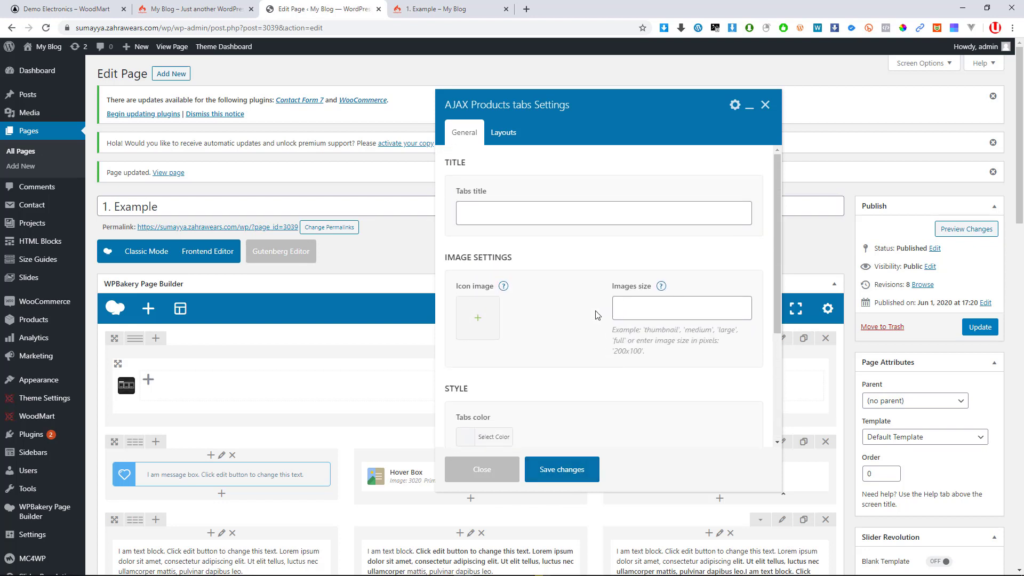
pyautogui.click(570, 468)
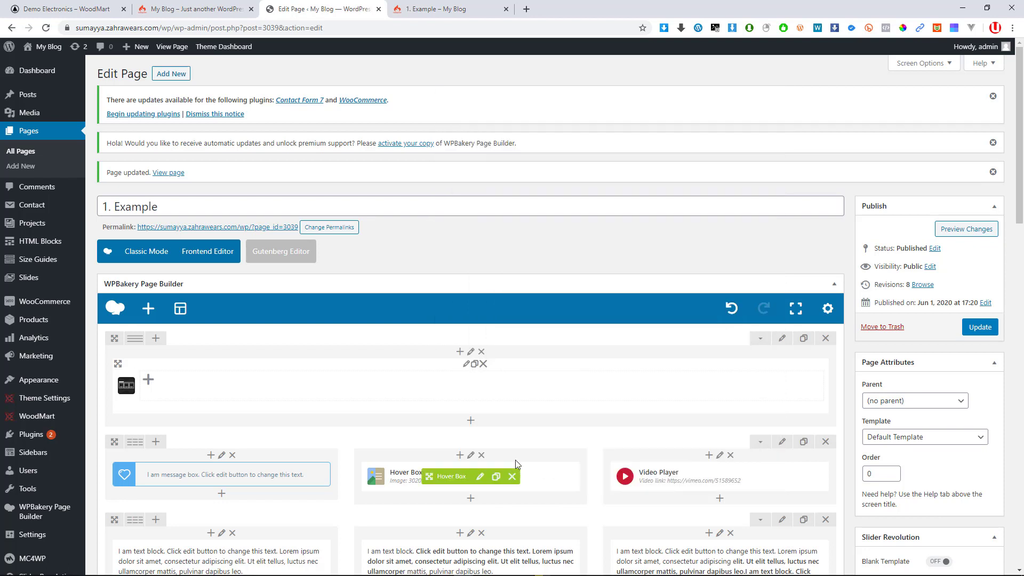
# Update the 1. Example page and reload the live page to see the tabs element
pyautogui.click(964, 329)
pyautogui.click(433, 9)
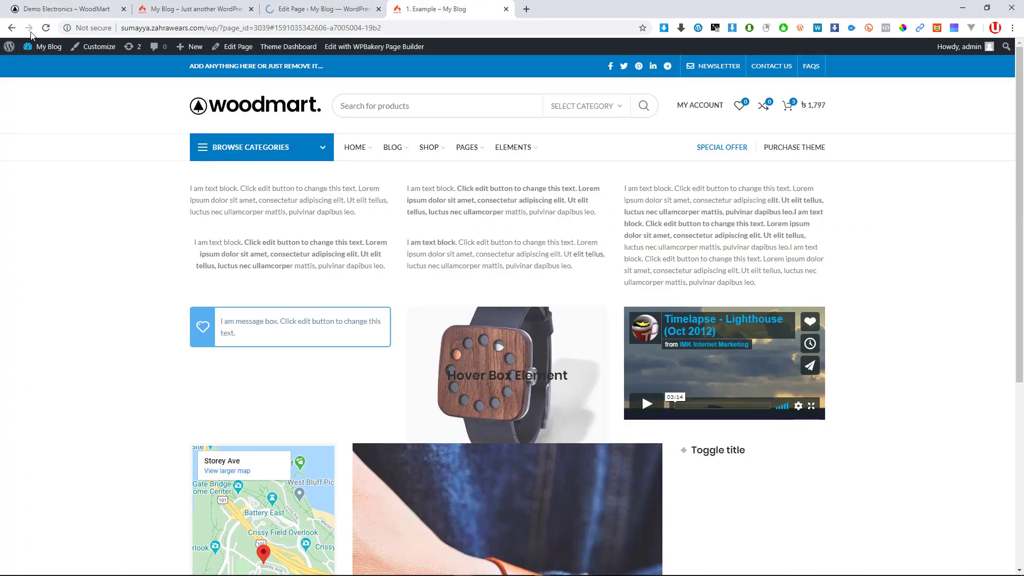
pyautogui.click(46, 28)
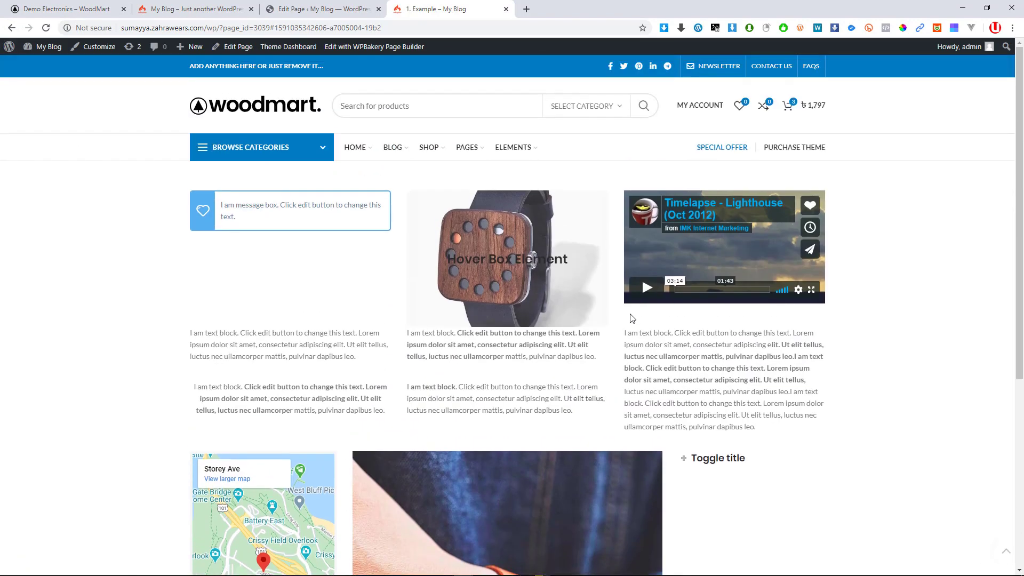
pyautogui.scroll(-6, 423, 250)
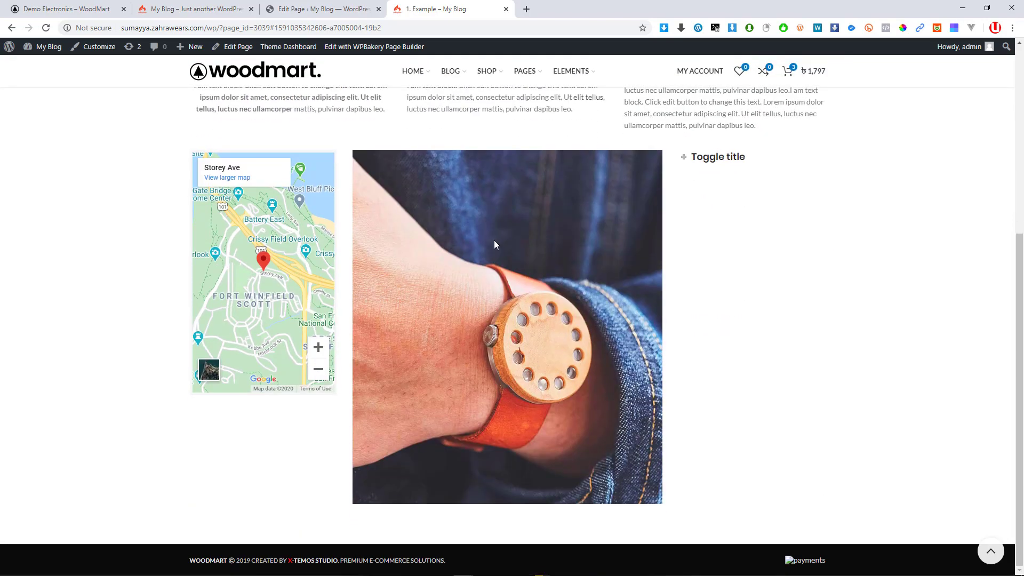
pyautogui.scroll(4, 494, 240)
pyautogui.click(323, 9)
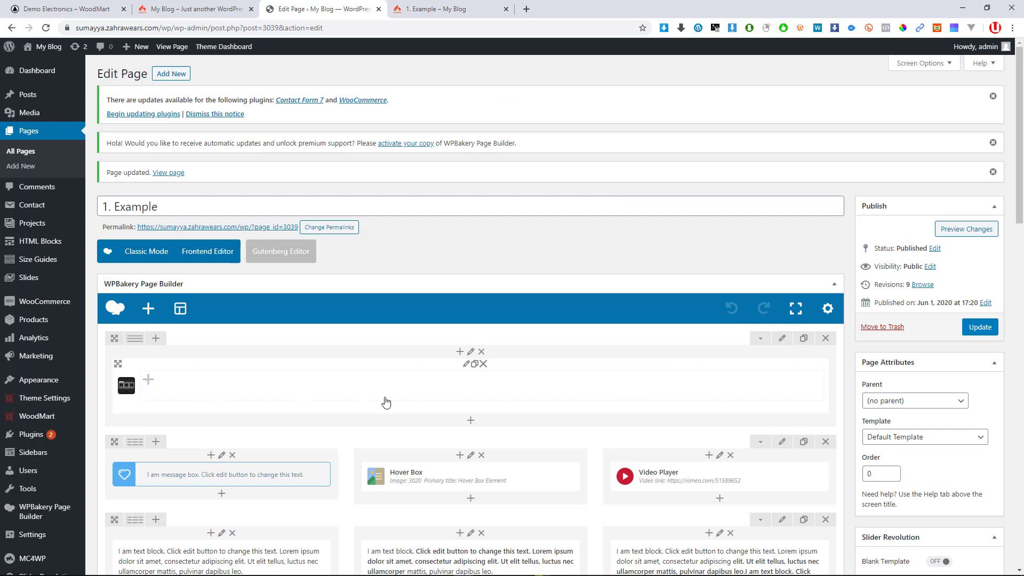
# Insert a Products tab element inside the AJAX Products tabs container
pyautogui.click(425, 392)
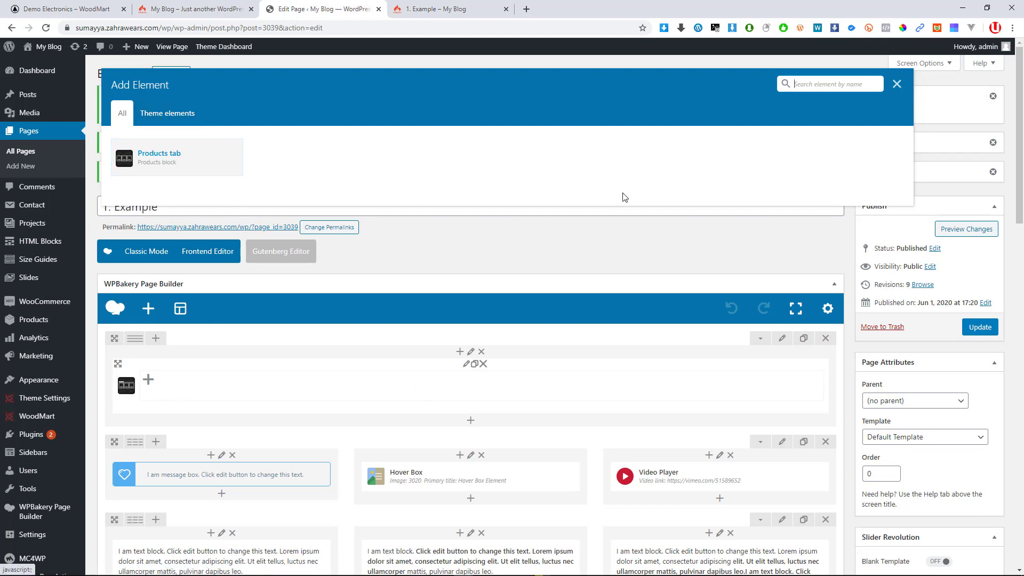
pyautogui.click(897, 88)
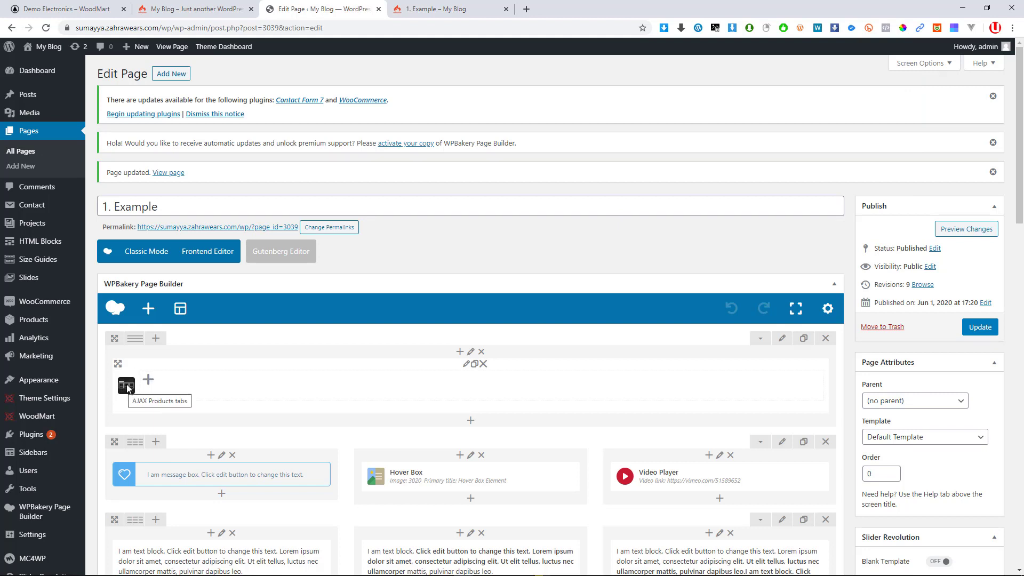
pyautogui.click(478, 390)
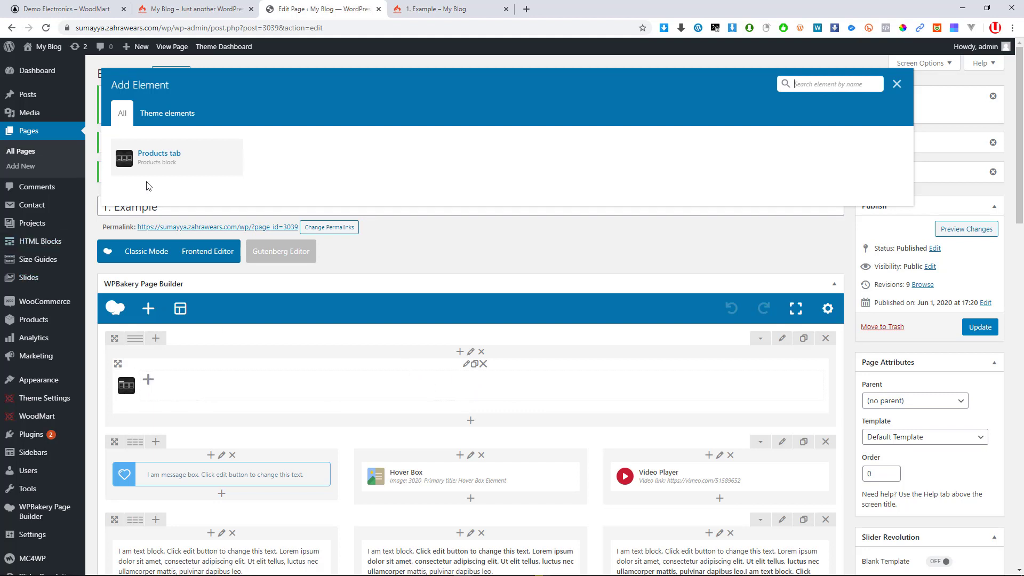
pyautogui.click(160, 163)
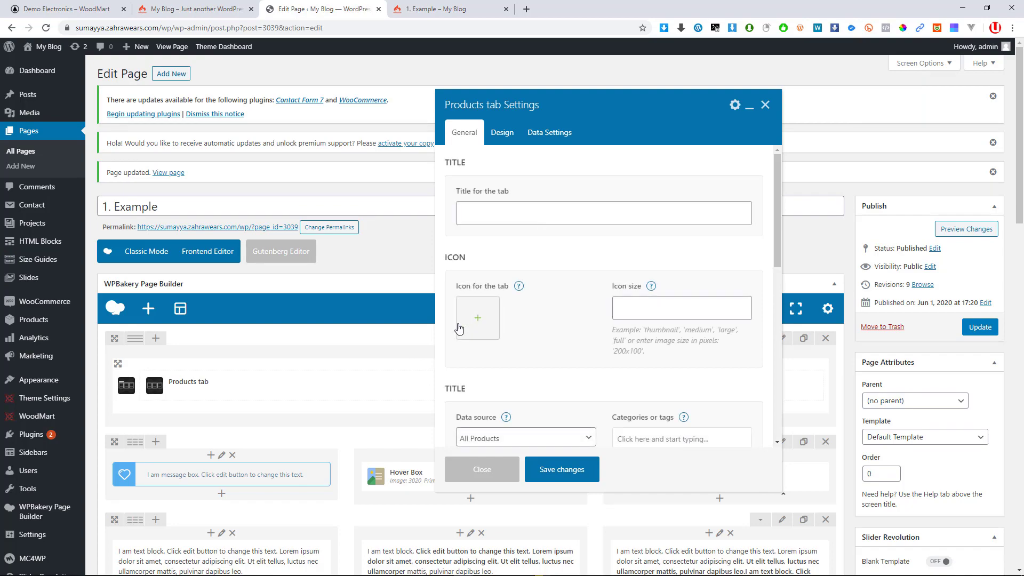
pyautogui.scroll(-5, 481, 293)
pyautogui.scroll(-8, 504, 381)
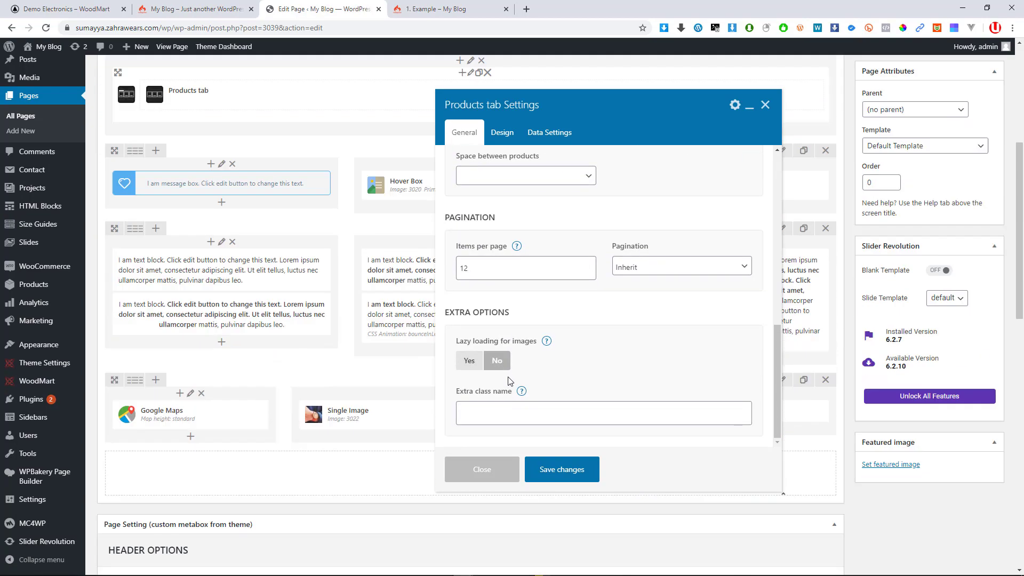
pyautogui.scroll(5, 510, 381)
pyautogui.scroll(3, 480, 352)
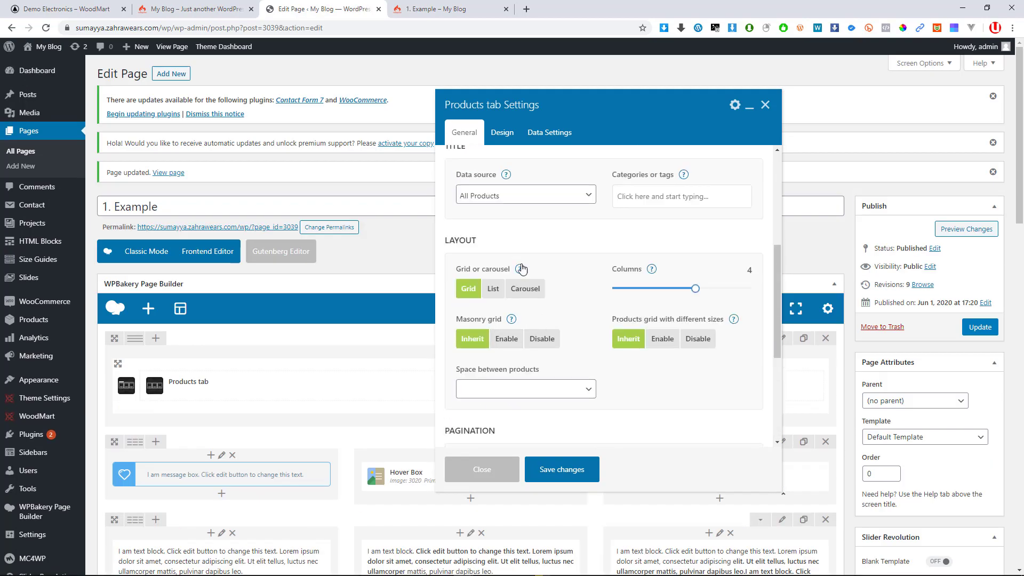
pyautogui.click(502, 133)
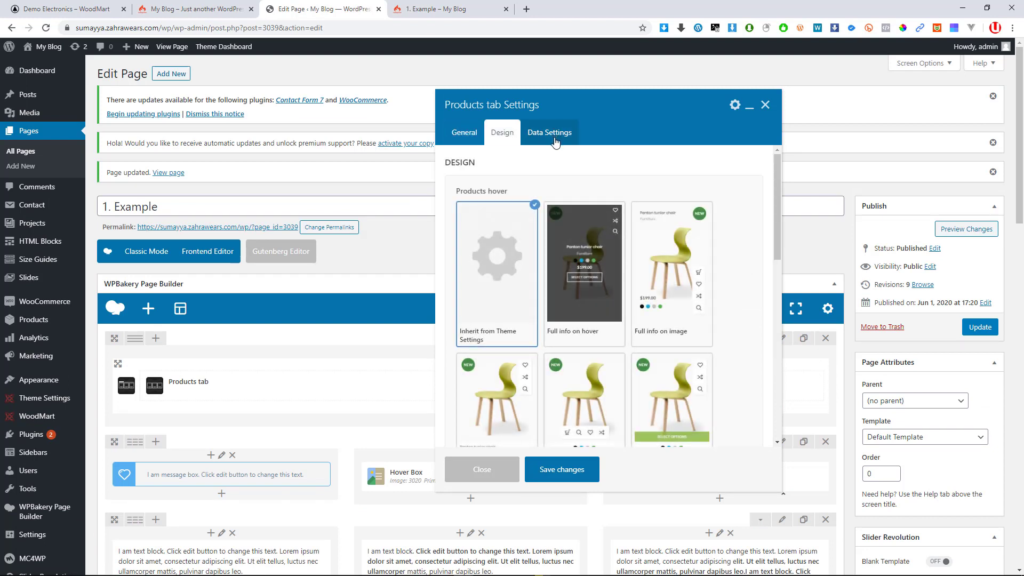
pyautogui.click(464, 133)
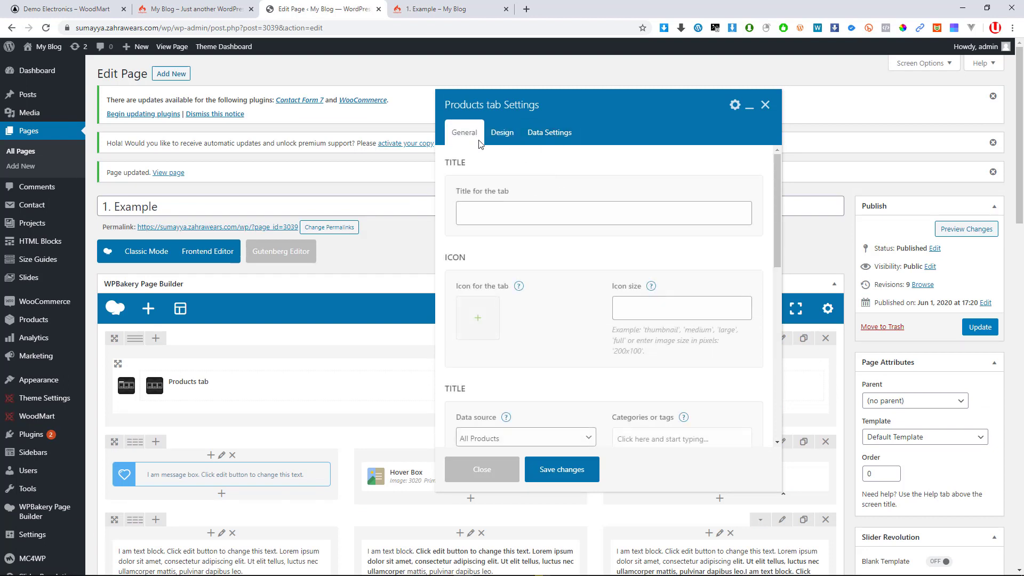
pyautogui.click(483, 216)
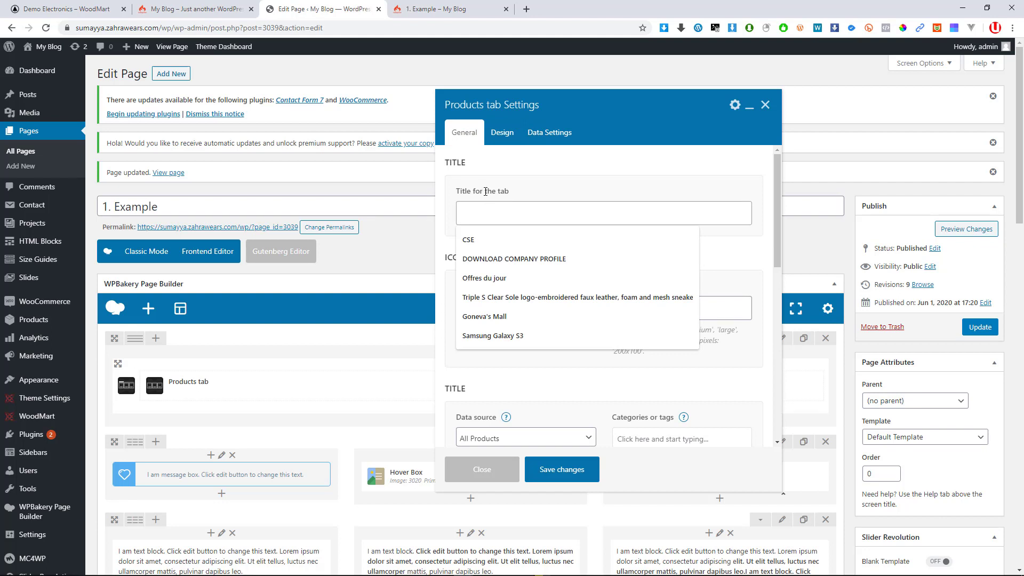
pyautogui.click(485, 191)
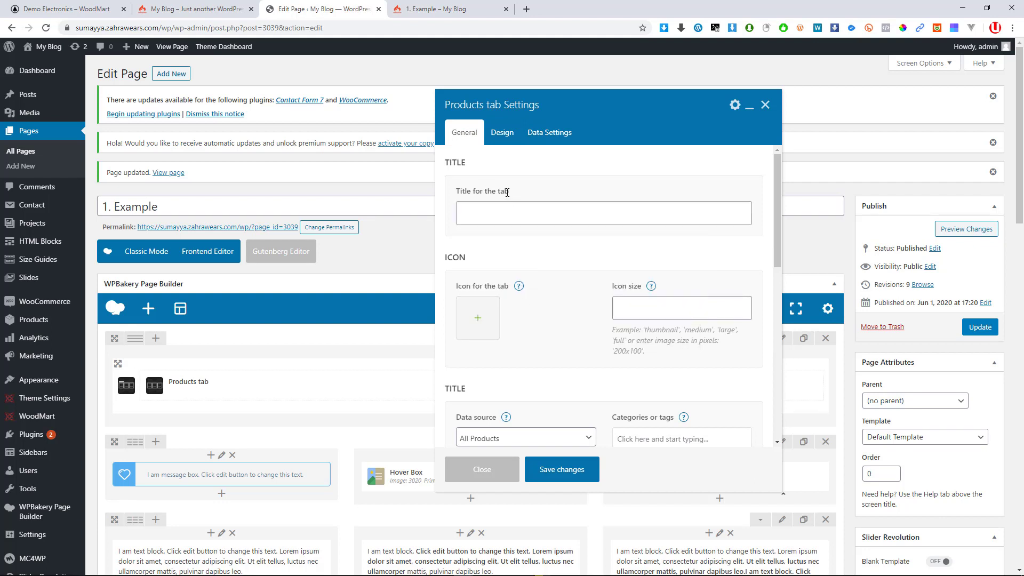
pyautogui.click(494, 216)
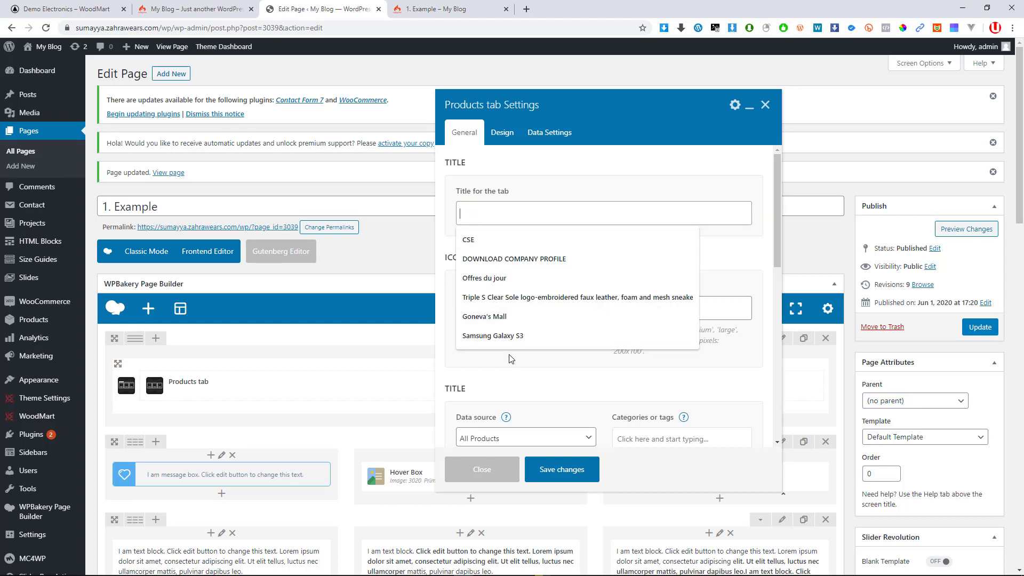
pyautogui.click(512, 374)
pyautogui.scroll(-3, 507, 357)
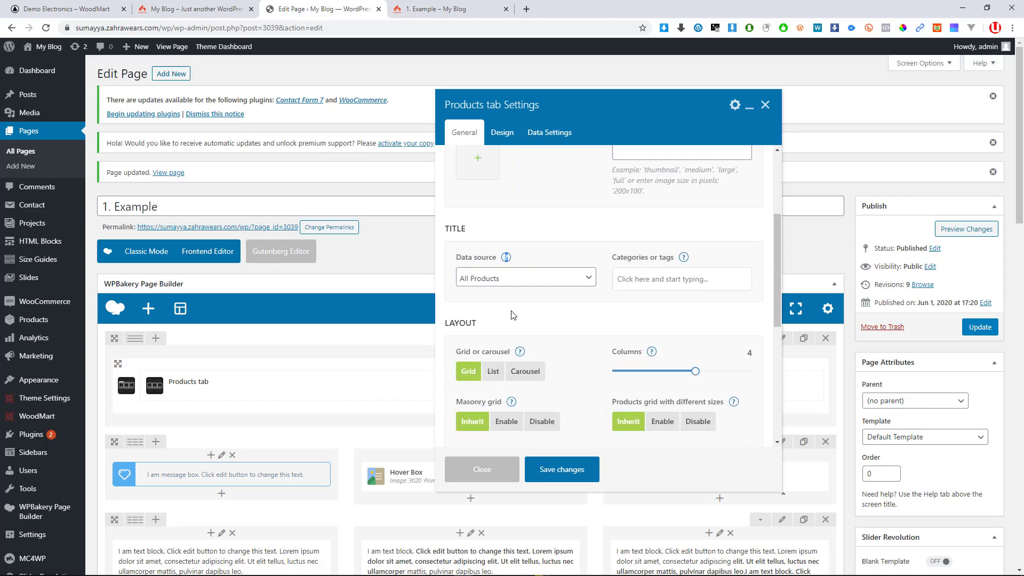
pyautogui.scroll(-1, 513, 316)
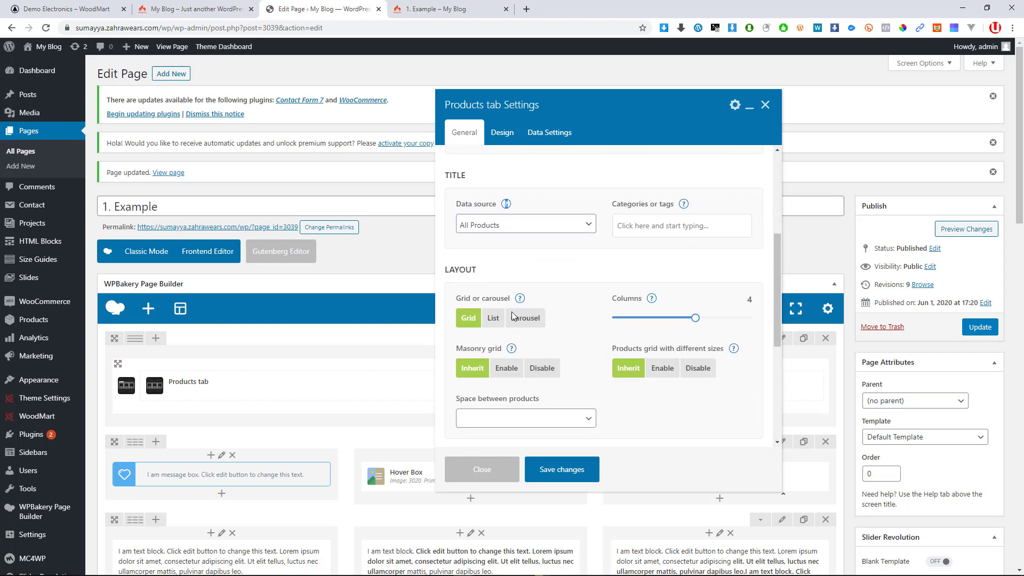
pyautogui.click(523, 319)
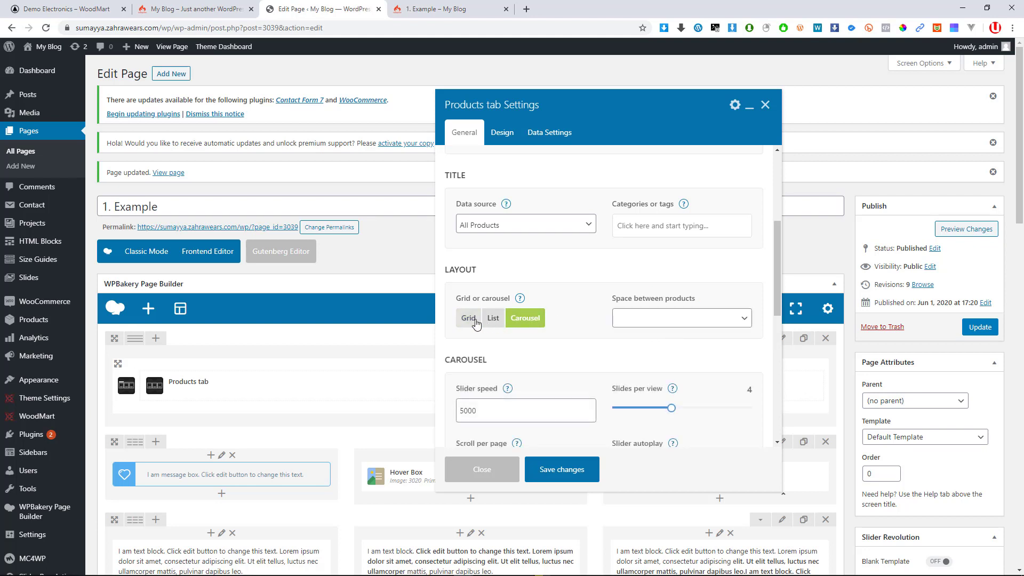
pyautogui.scroll(-2, 692, 313)
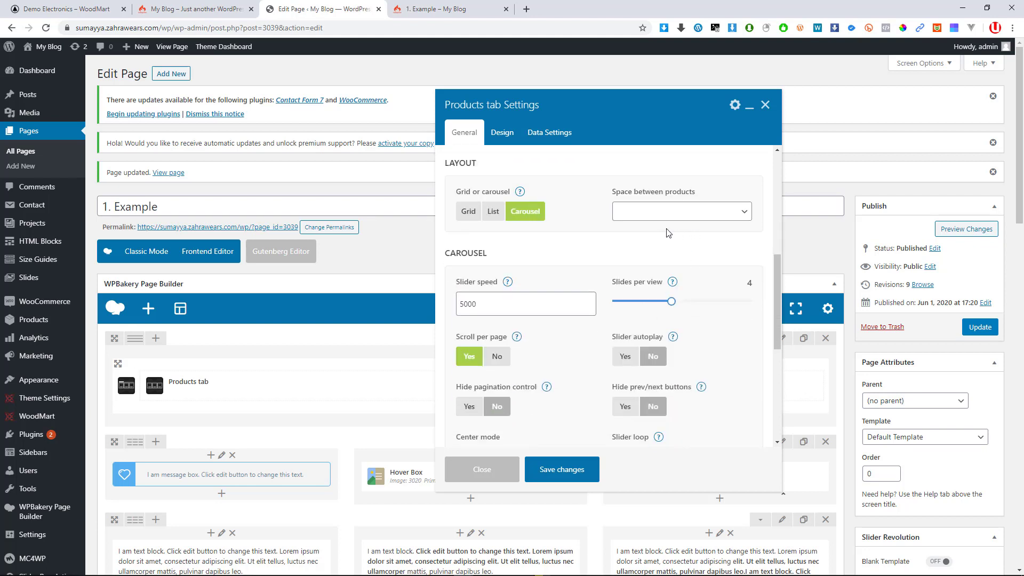
pyautogui.click(473, 216)
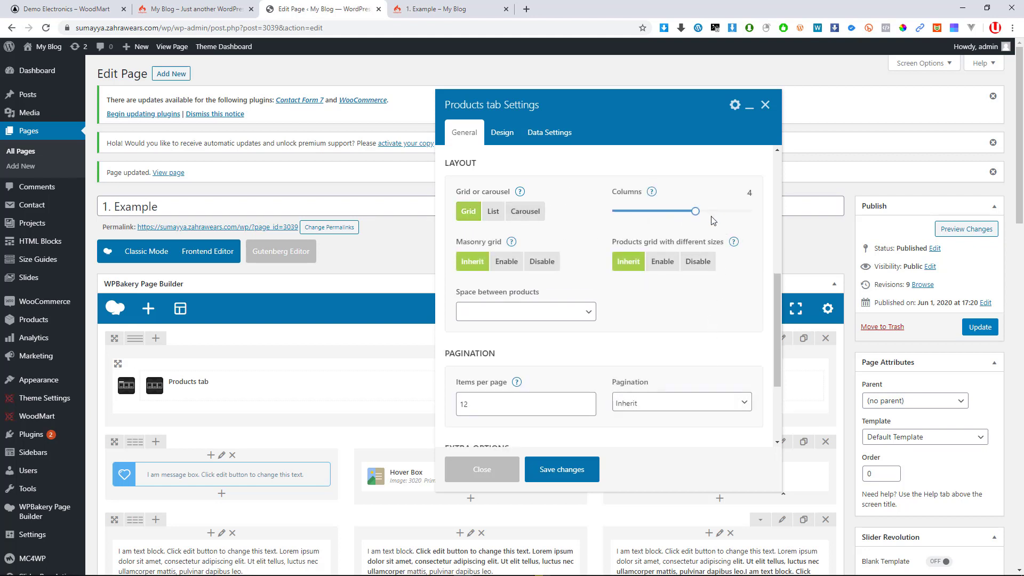
pyautogui.scroll(1, 694, 240)
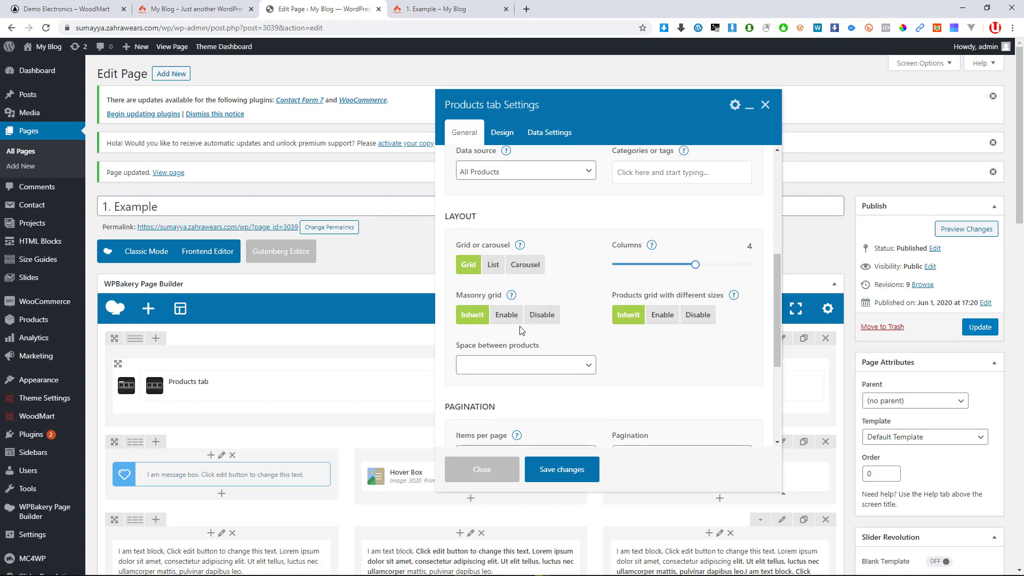
pyautogui.scroll(1, 521, 331)
# Set the Products hover style to Full info on image after trying the other styles
pyautogui.click(502, 132)
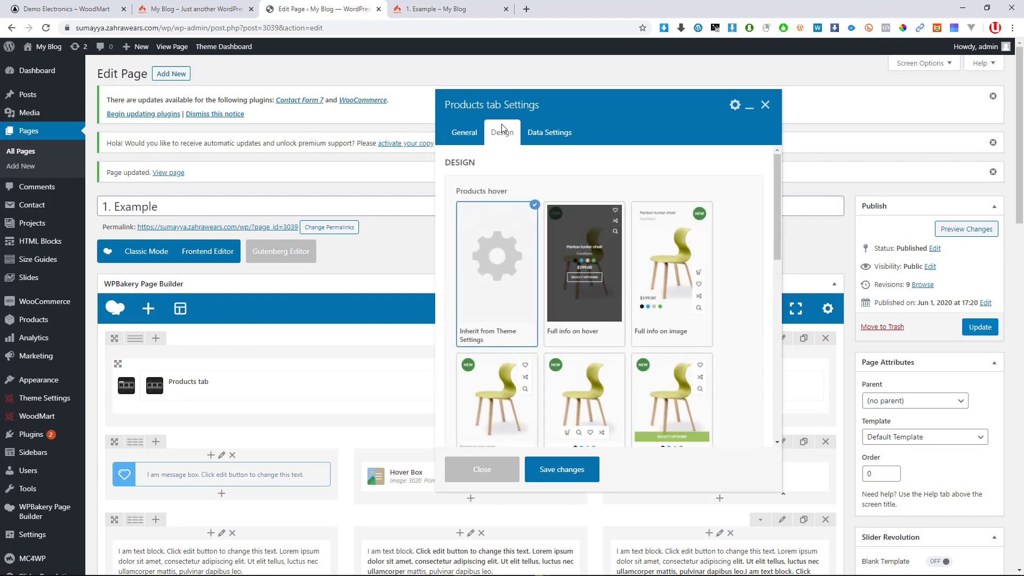
pyautogui.click(590, 267)
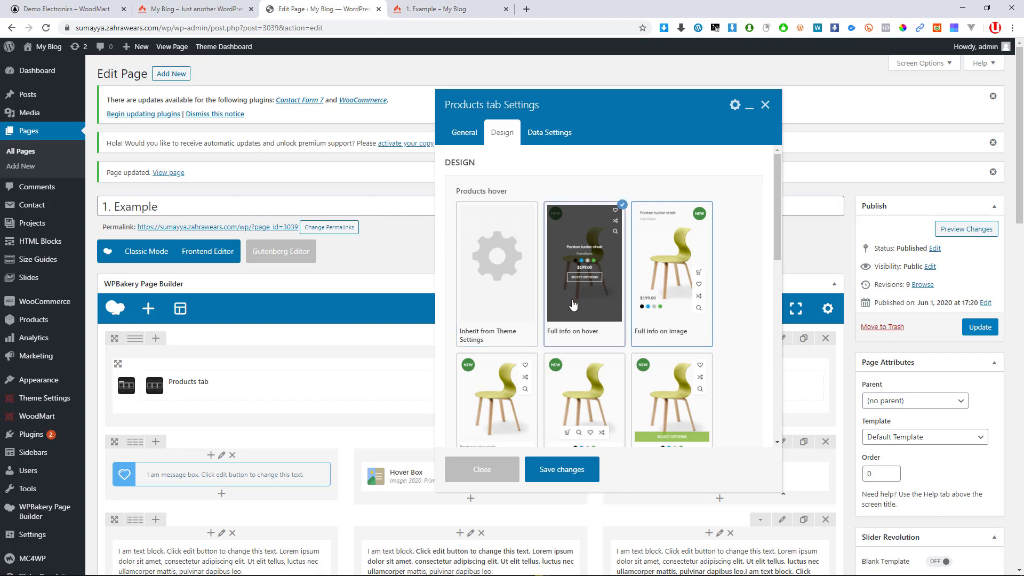
pyautogui.scroll(-3, 592, 376)
pyautogui.scroll(-2, 592, 377)
pyautogui.click(579, 273)
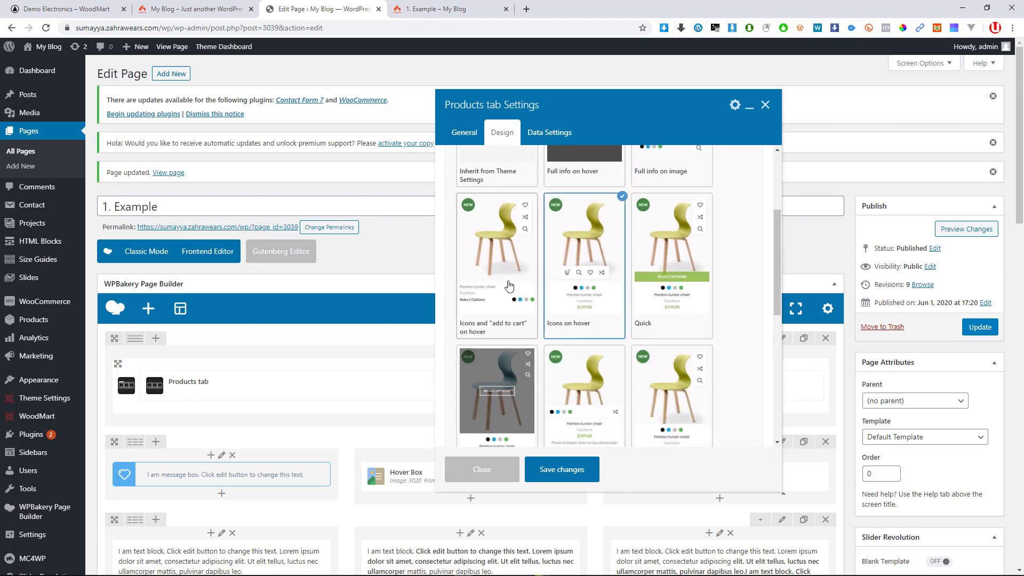
pyautogui.click(508, 286)
pyautogui.scroll(-2, 576, 324)
pyautogui.click(572, 294)
pyautogui.scroll(3, 531, 345)
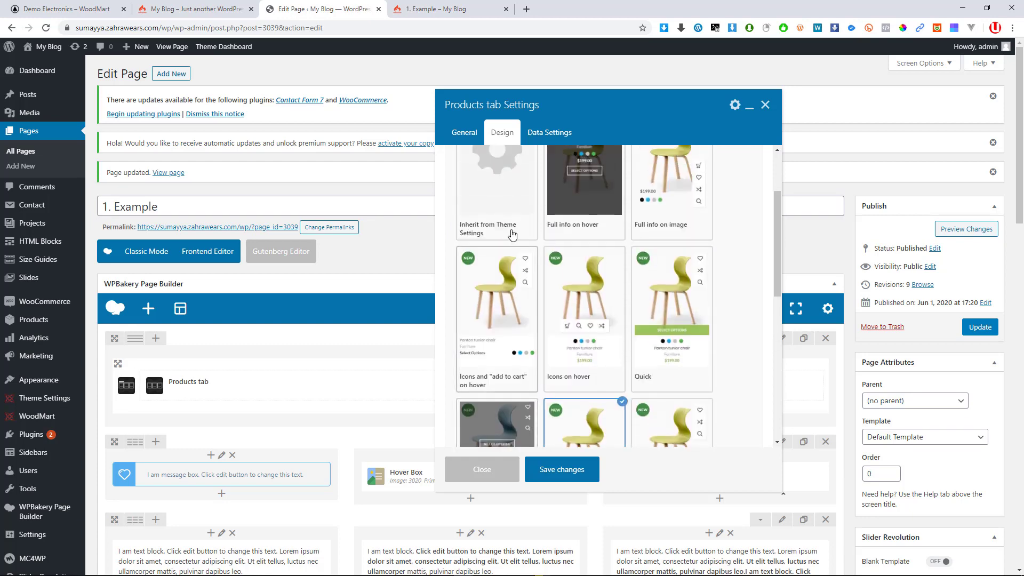
pyautogui.scroll(2, 583, 237)
pyautogui.click(655, 276)
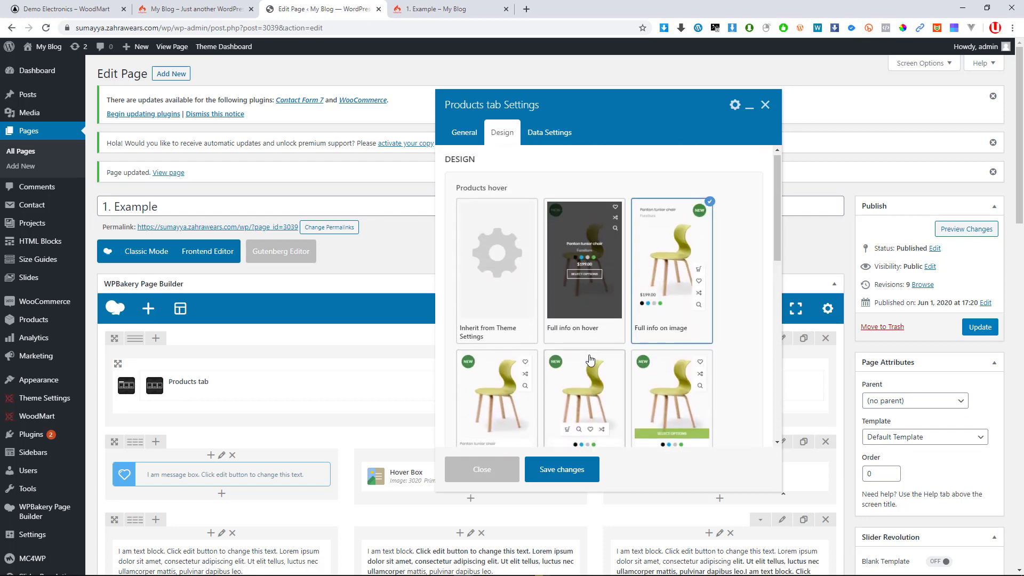
pyautogui.scroll(-2, 597, 373)
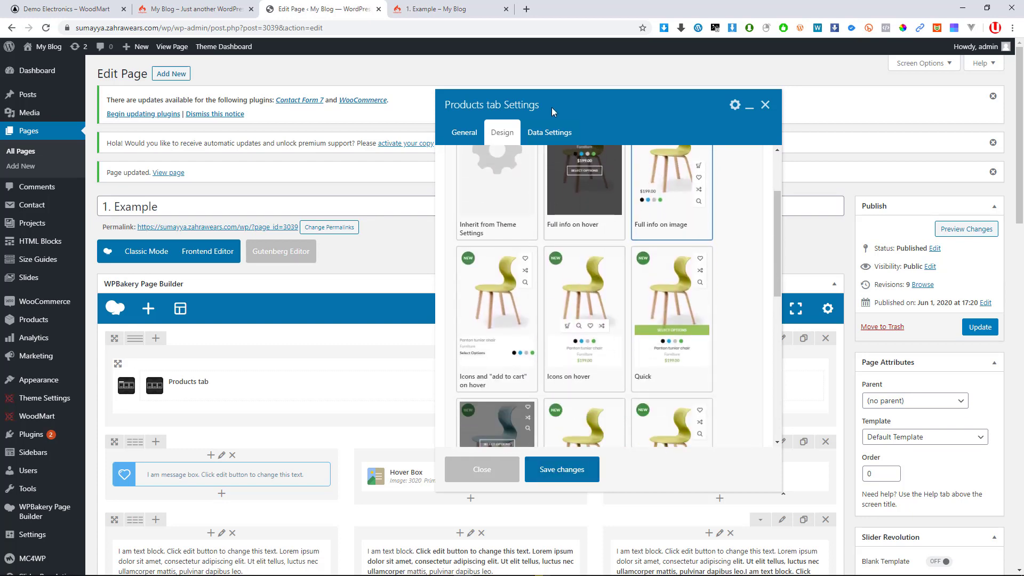
# In Data Settings, set Order by to Price after trying Date and Author
pyautogui.click(544, 132)
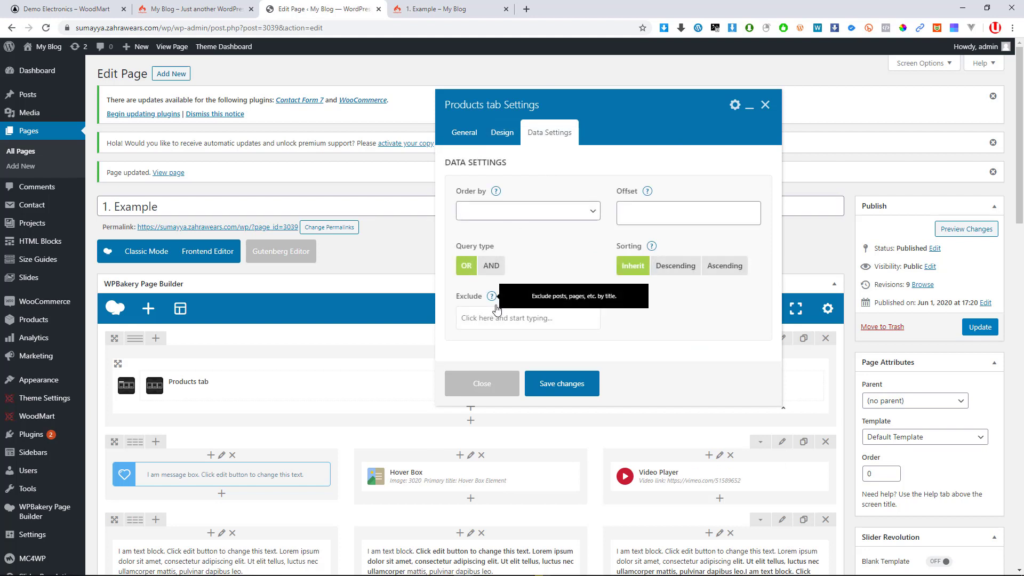
pyautogui.click(579, 216)
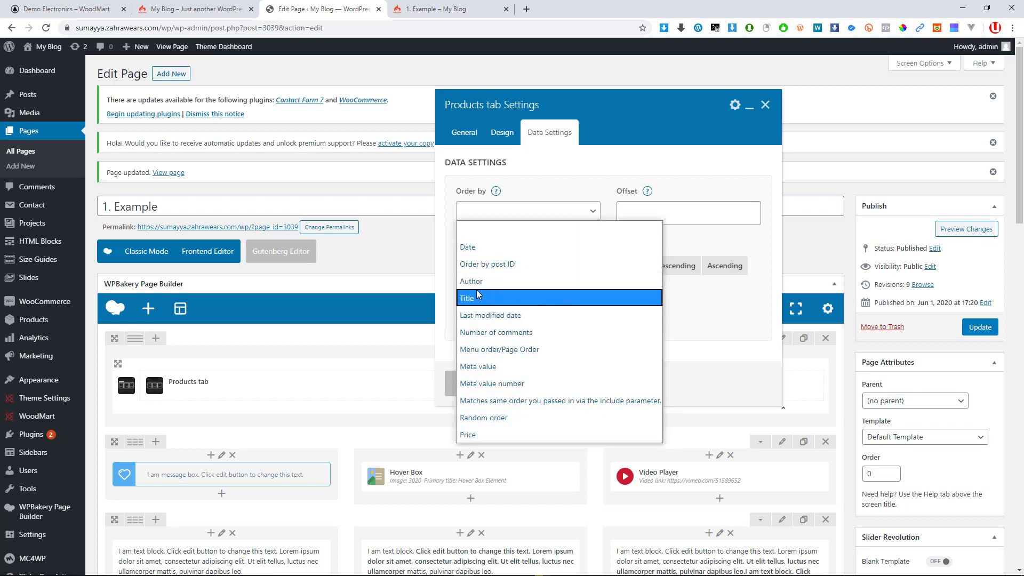
pyautogui.click(479, 247)
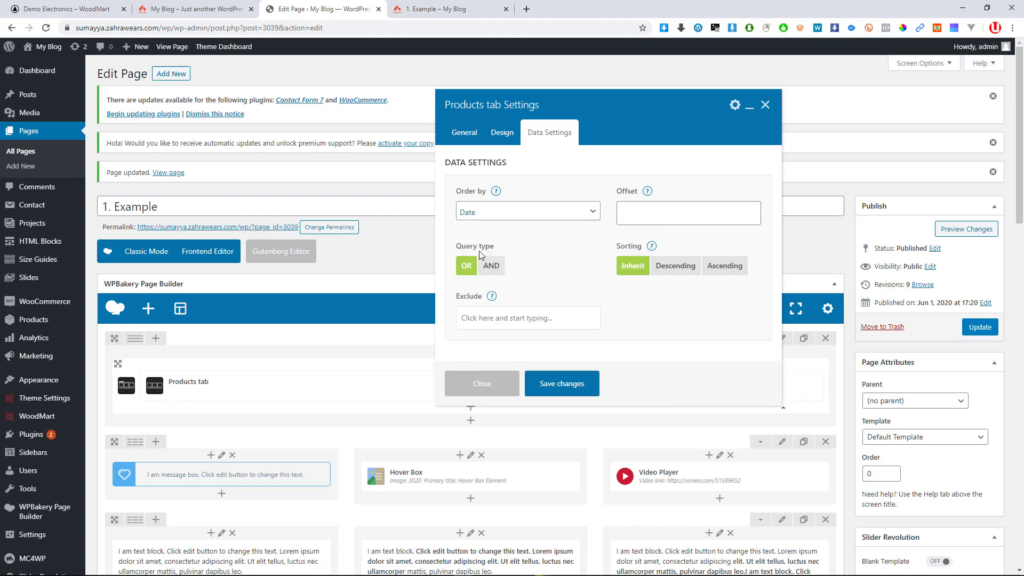
pyautogui.click(516, 214)
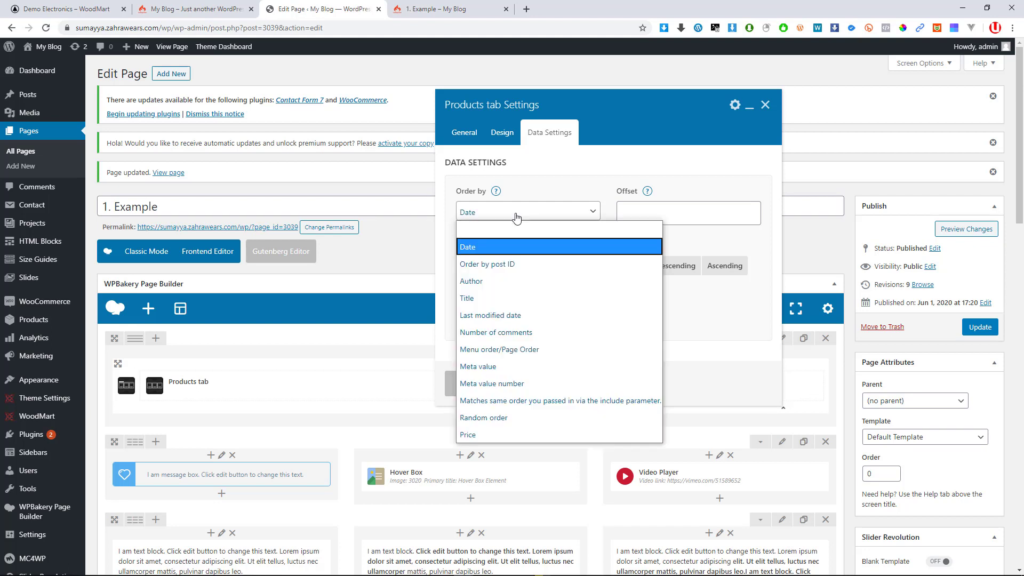
pyautogui.click(492, 284)
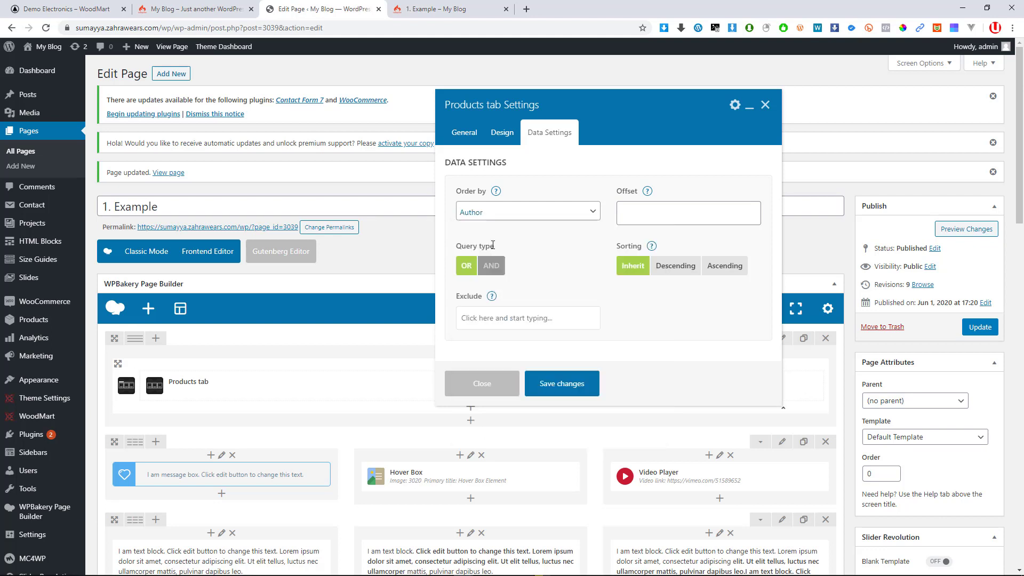
pyautogui.click(647, 218)
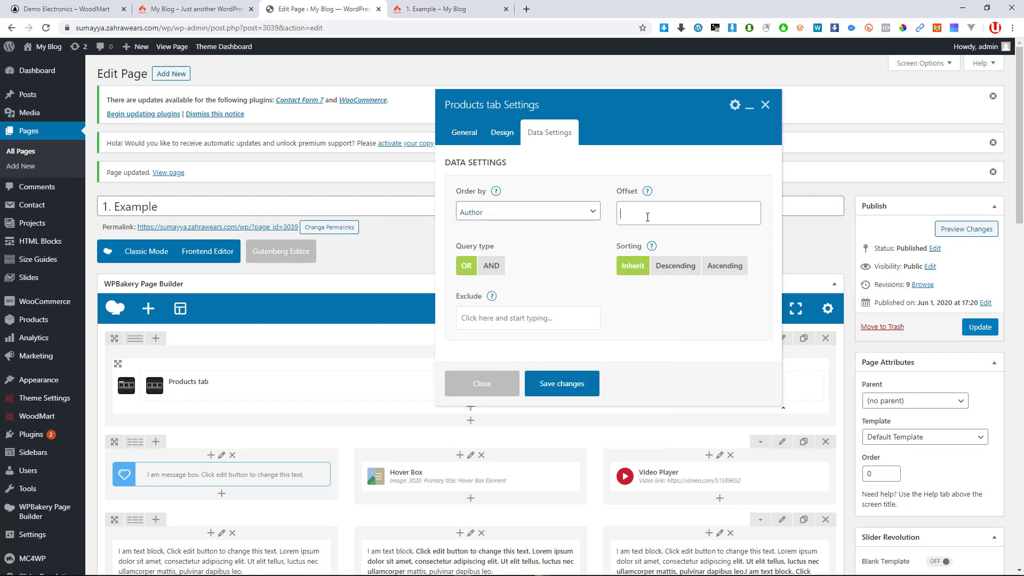
pyautogui.click(508, 213)
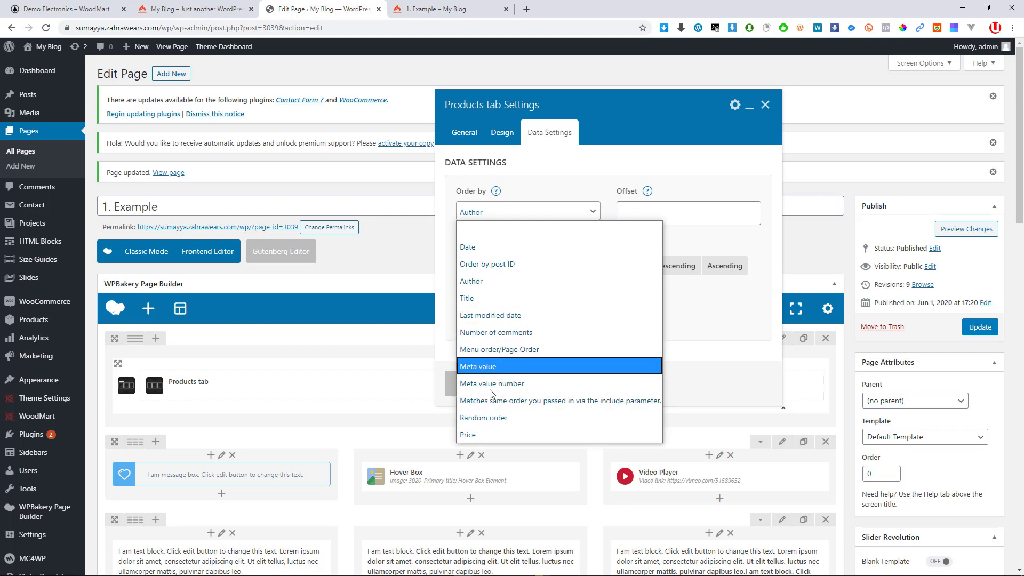
pyautogui.click(490, 433)
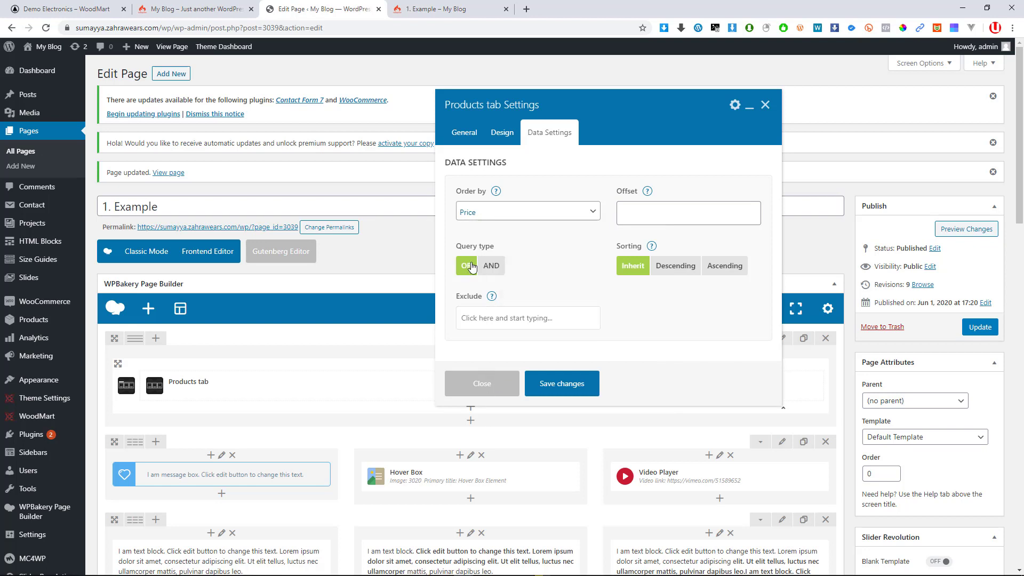
pyautogui.click(651, 214)
# Keep query type OR and Sorting on Inherit after trying AND, descending and ascending
pyautogui.moveTo(647, 193)
pyautogui.click(470, 269)
pyautogui.click(470, 269)
pyautogui.scroll(-1, 480, 291)
pyautogui.click(491, 312)
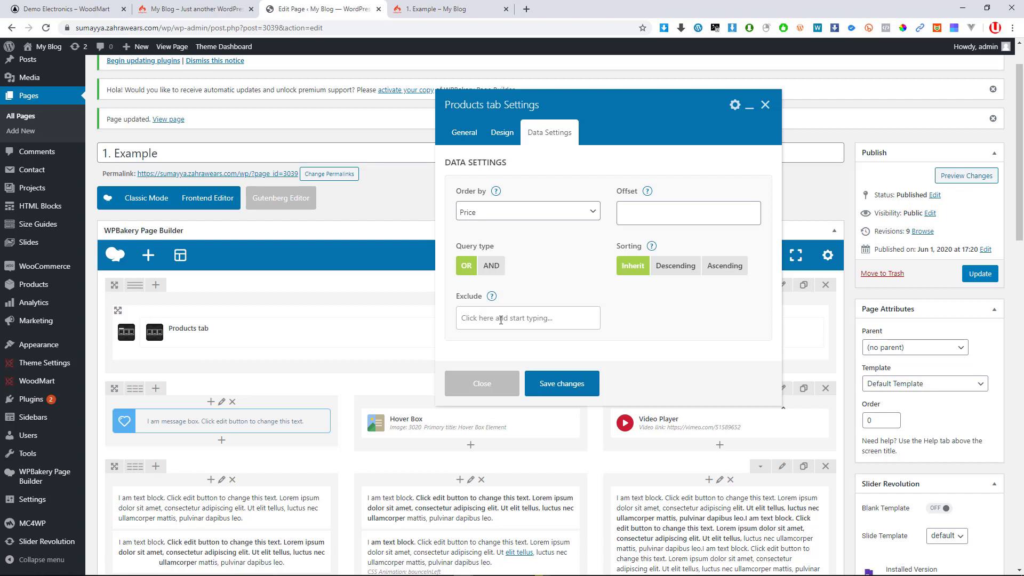
pyautogui.scroll(1, 499, 314)
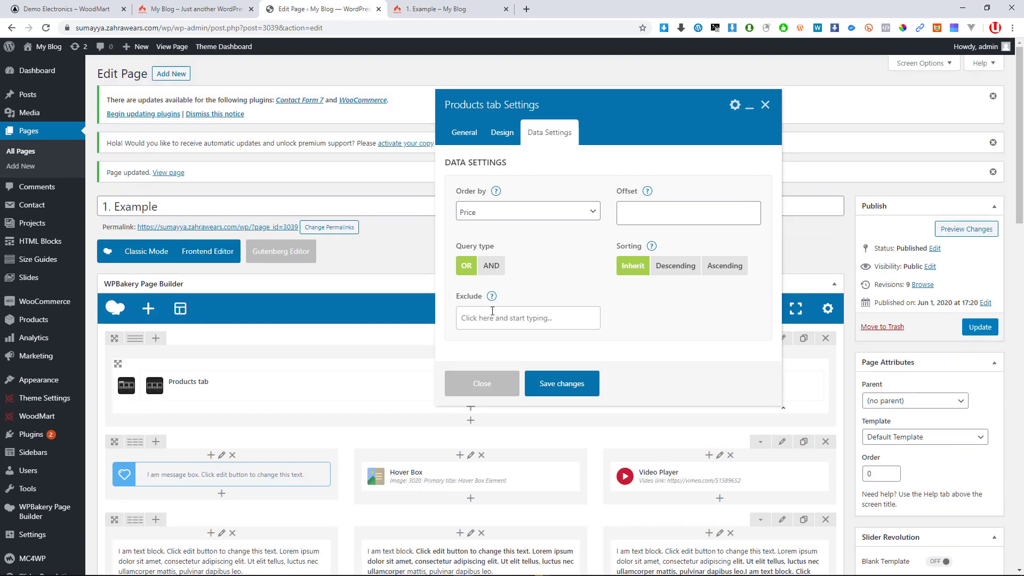
pyautogui.moveTo(491, 299)
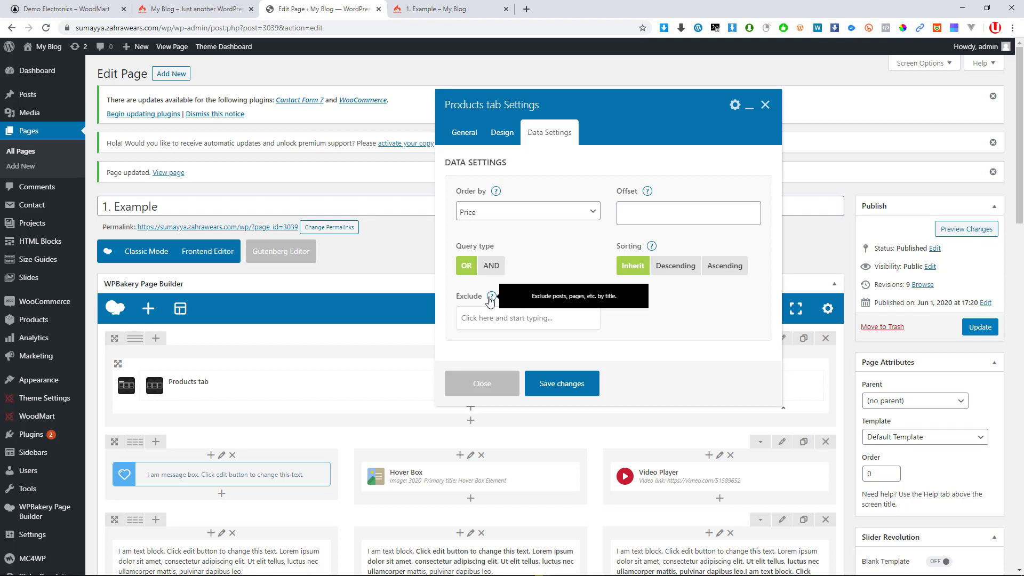
pyautogui.click(670, 269)
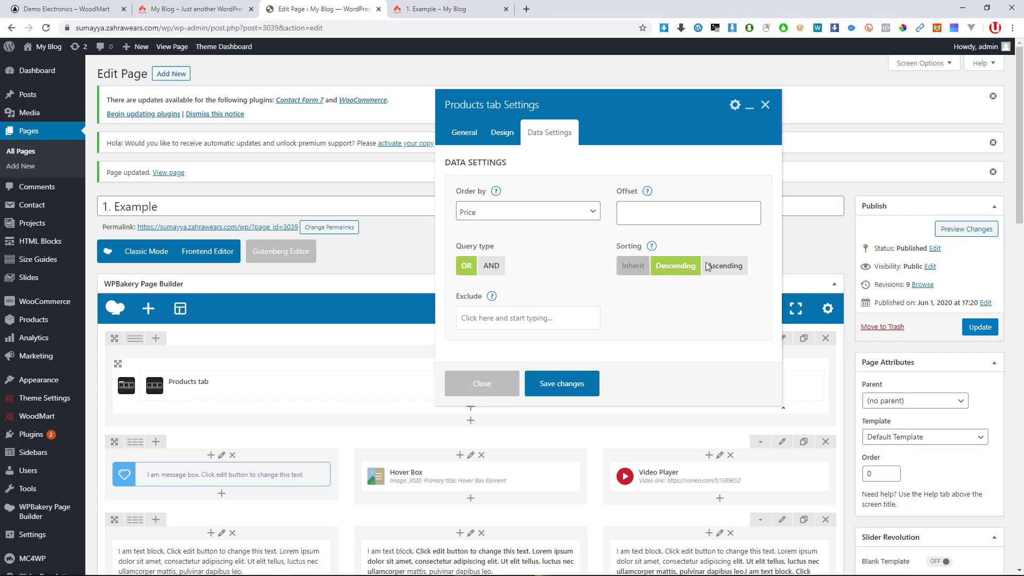
pyautogui.click(709, 267)
pyautogui.click(632, 266)
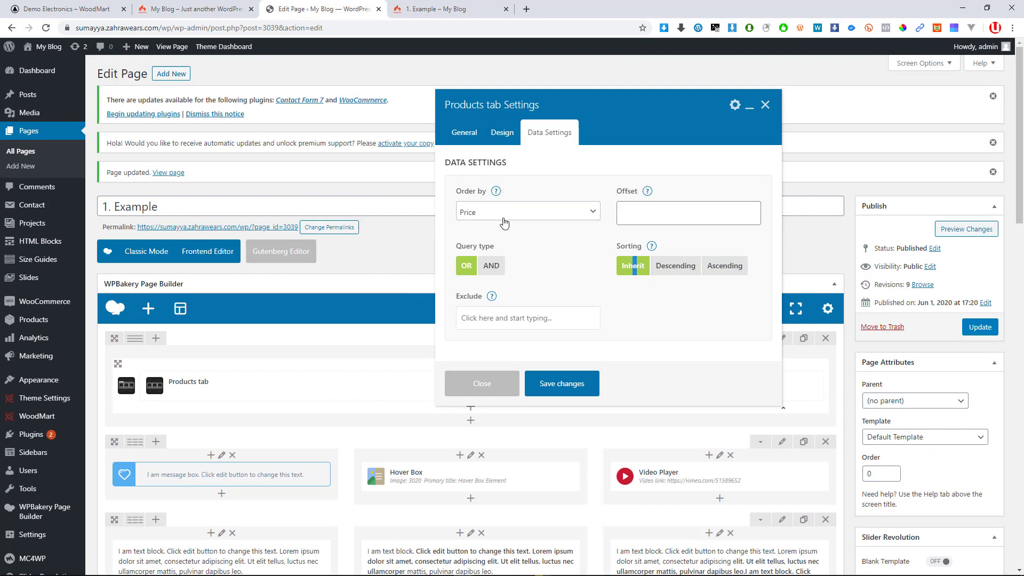
pyautogui.click(502, 133)
# Set the Products tab Data source to All Products instead of a list of IDs
pyautogui.scroll(-5, 584, 267)
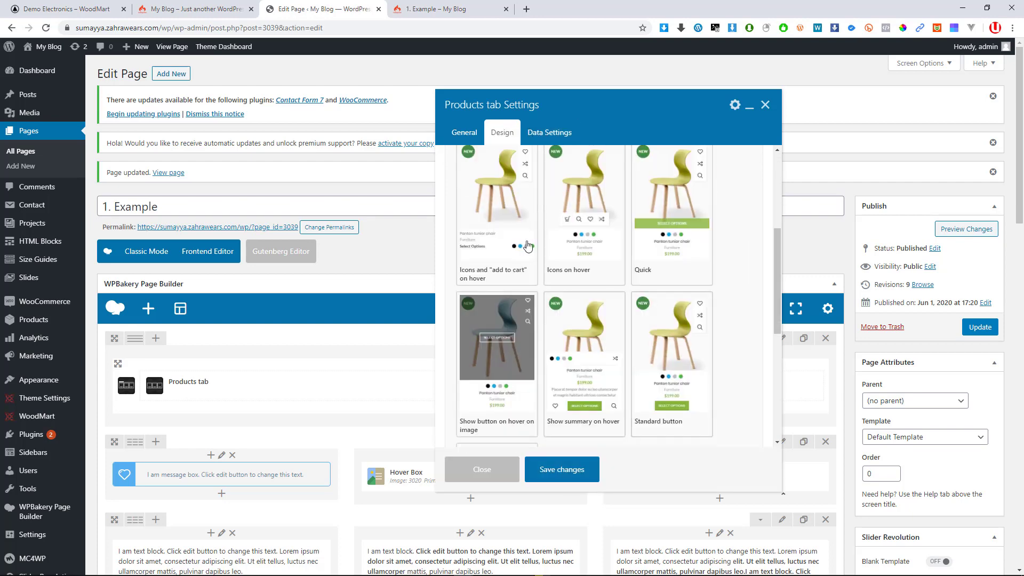
pyautogui.click(472, 138)
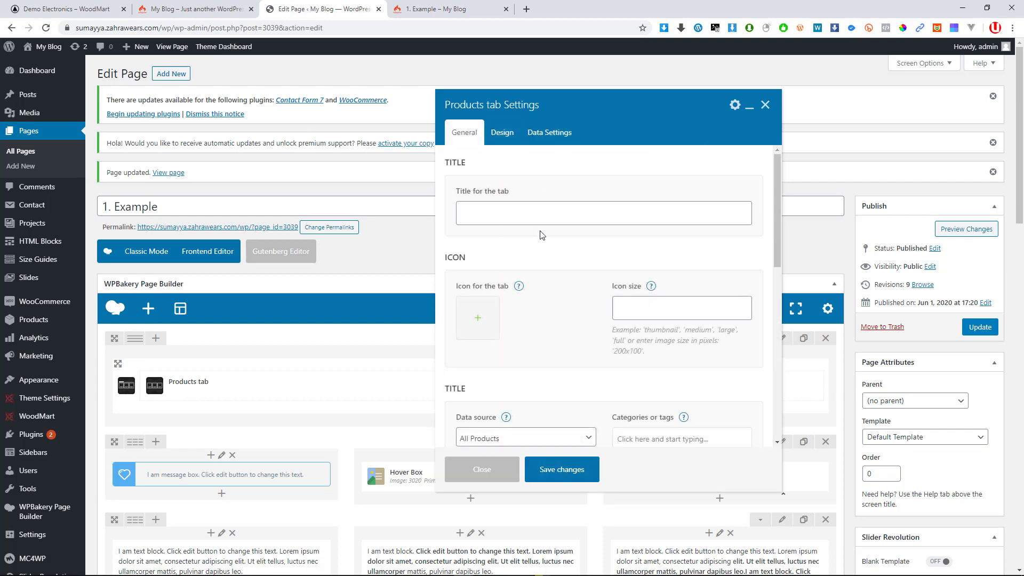
pyautogui.scroll(-3, 542, 233)
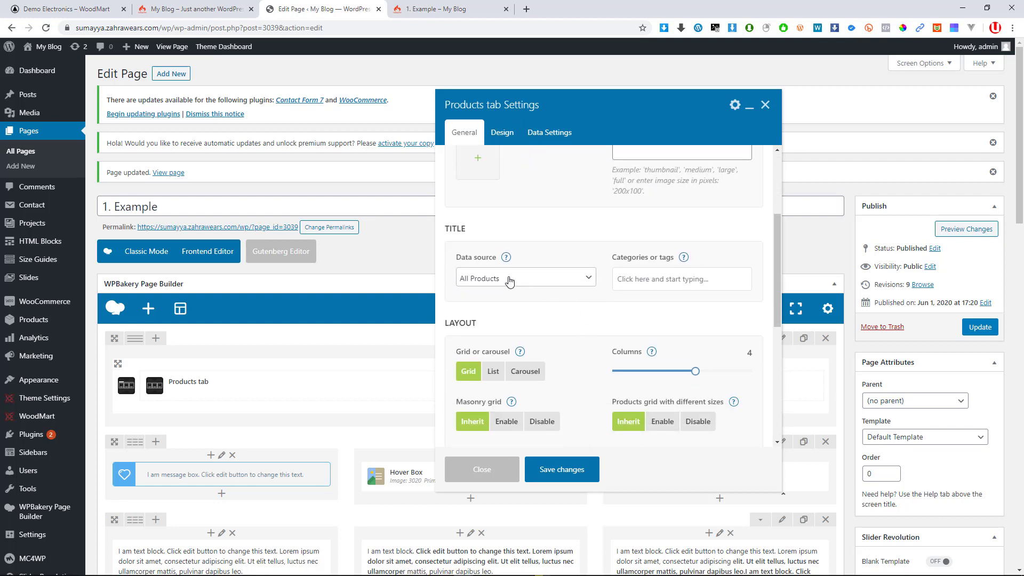
pyautogui.click(509, 280)
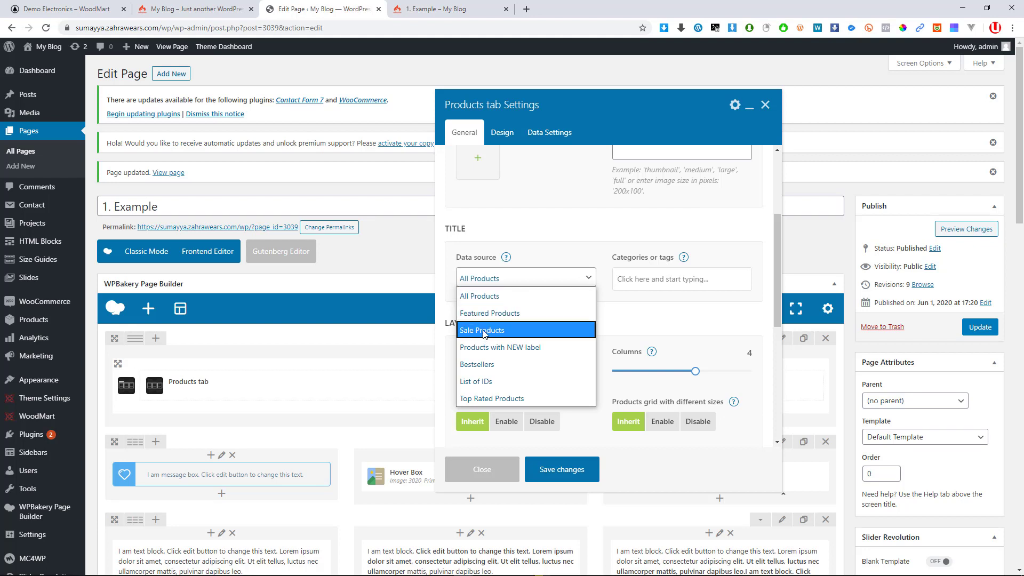
pyautogui.click(486, 382)
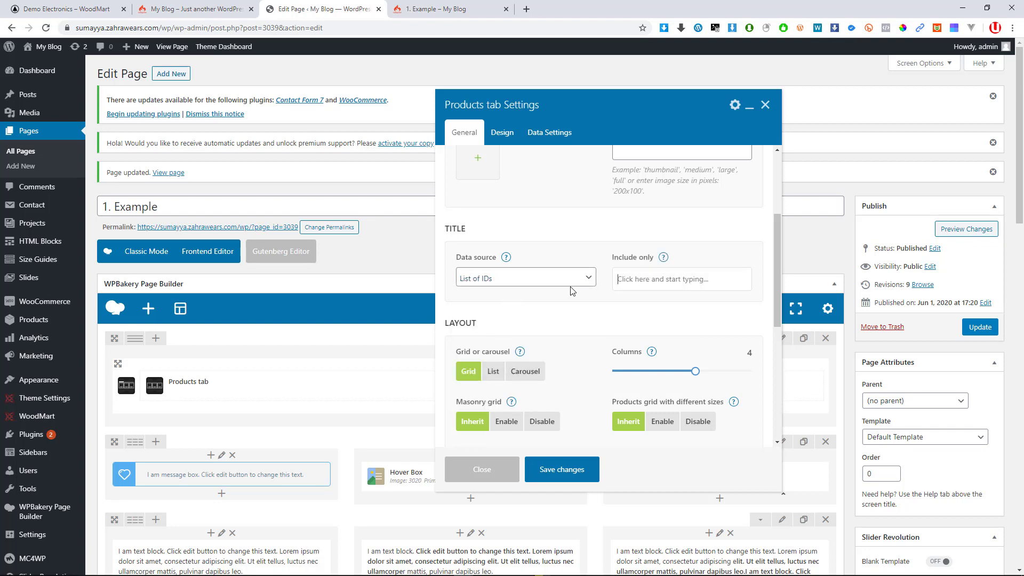
pyautogui.click(533, 278)
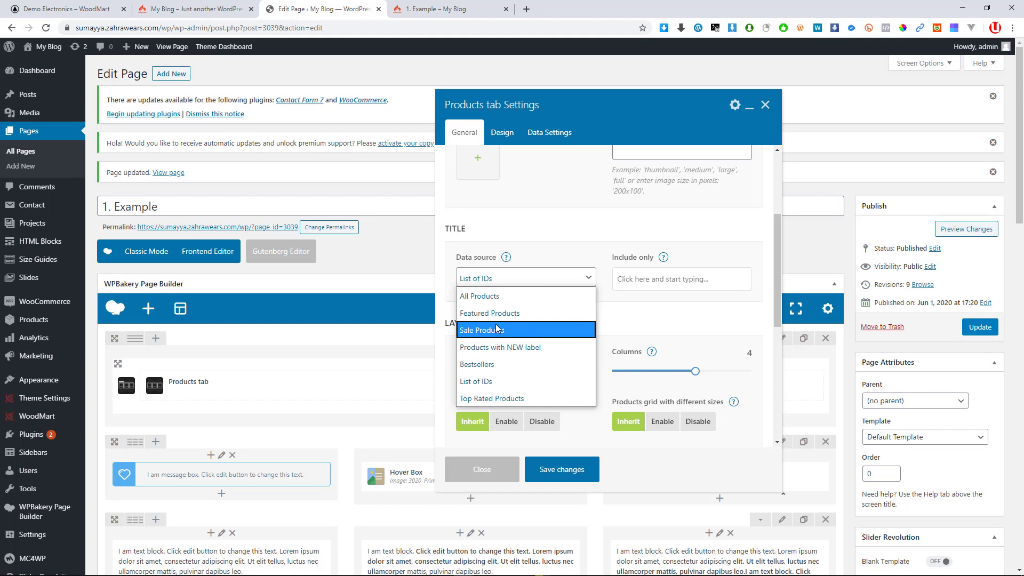
pyautogui.click(487, 297)
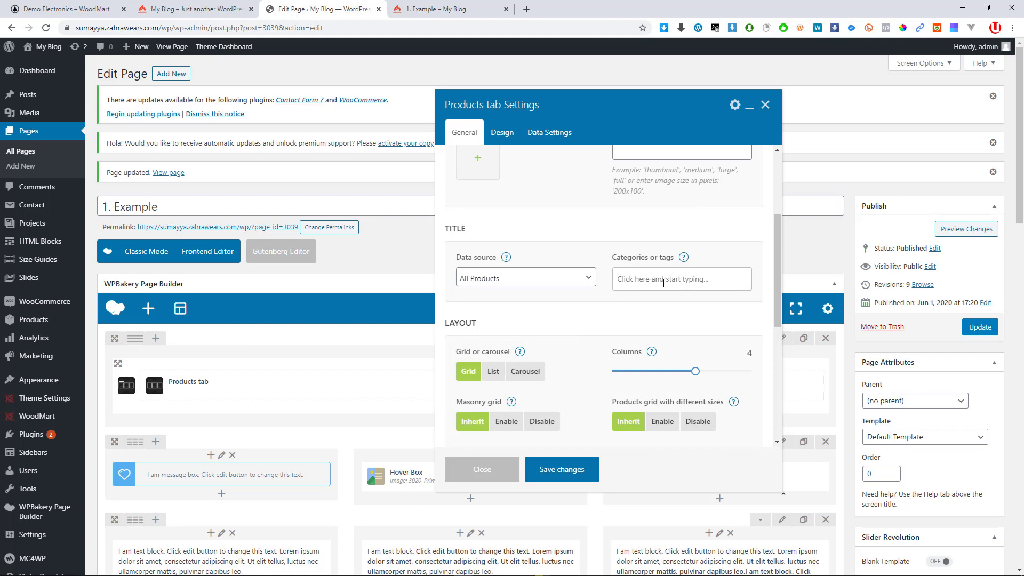
pyautogui.click(663, 284)
pyautogui.click(658, 276)
# Look over the Layout and Pagination options and save the Products tab settings
pyautogui.scroll(-2, 494, 373)
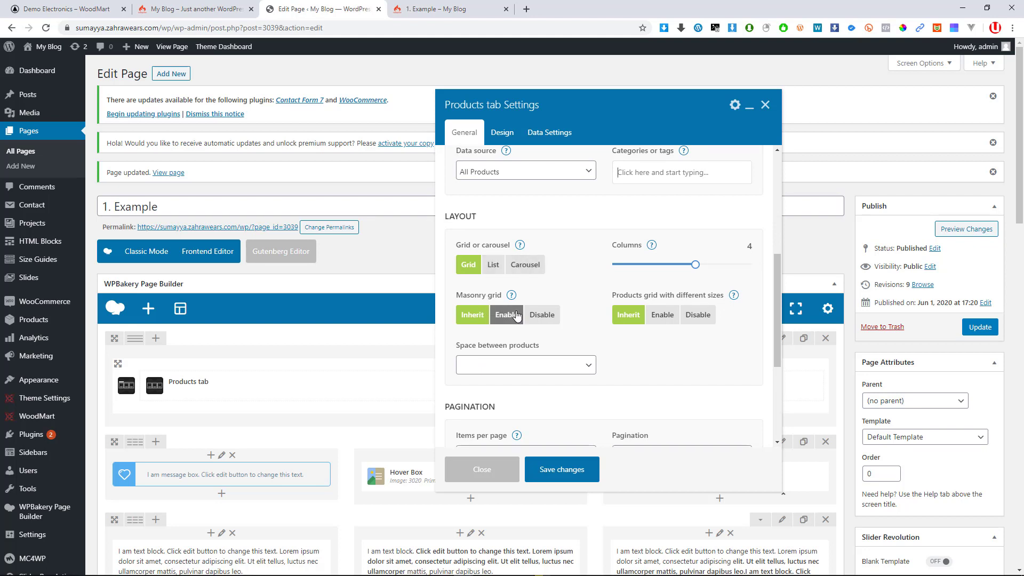
pyautogui.scroll(-4, 588, 318)
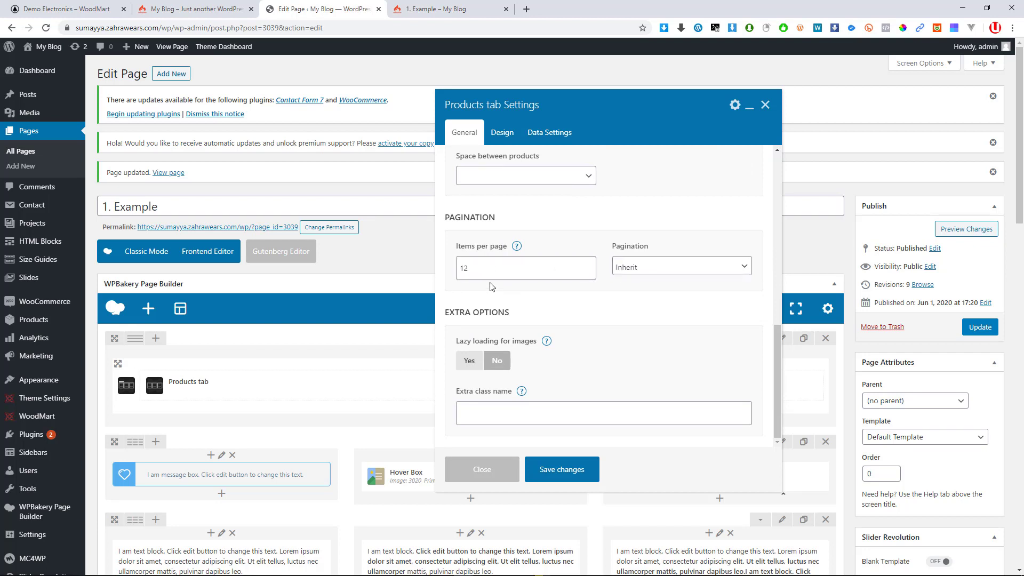
pyautogui.scroll(-1, 520, 440)
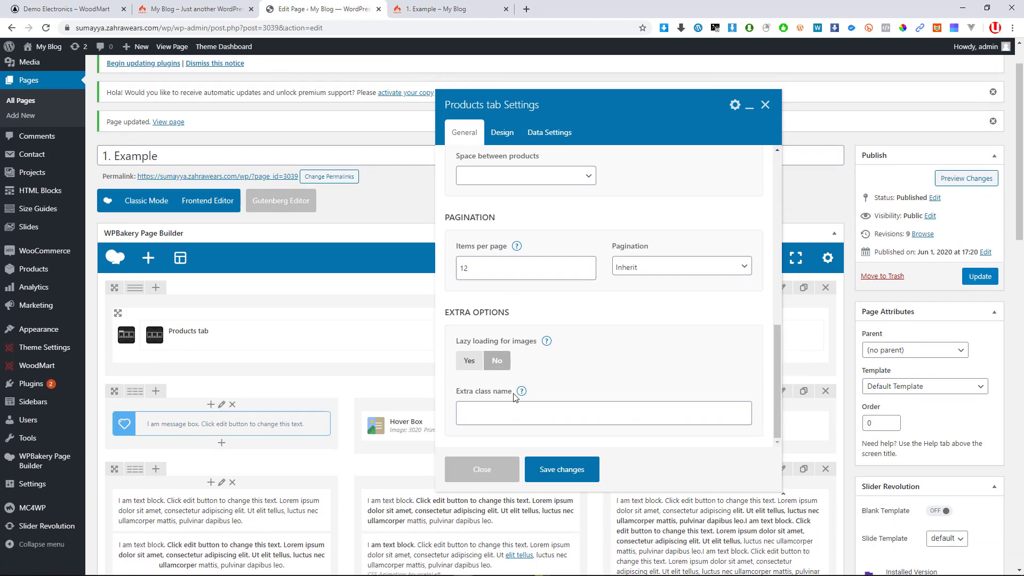
pyautogui.scroll(1, 496, 369)
pyautogui.scroll(-1, 474, 368)
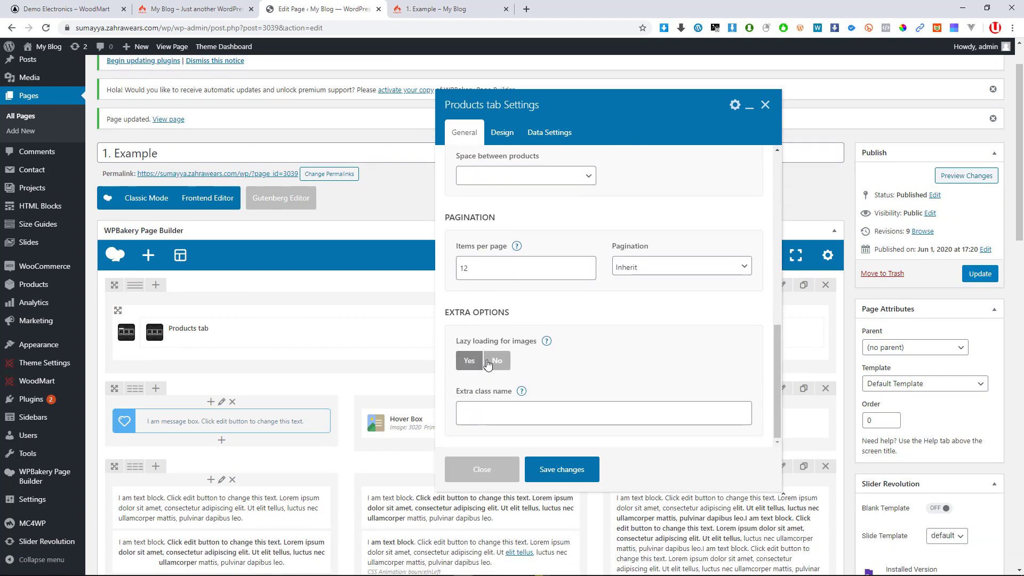
pyautogui.click(572, 465)
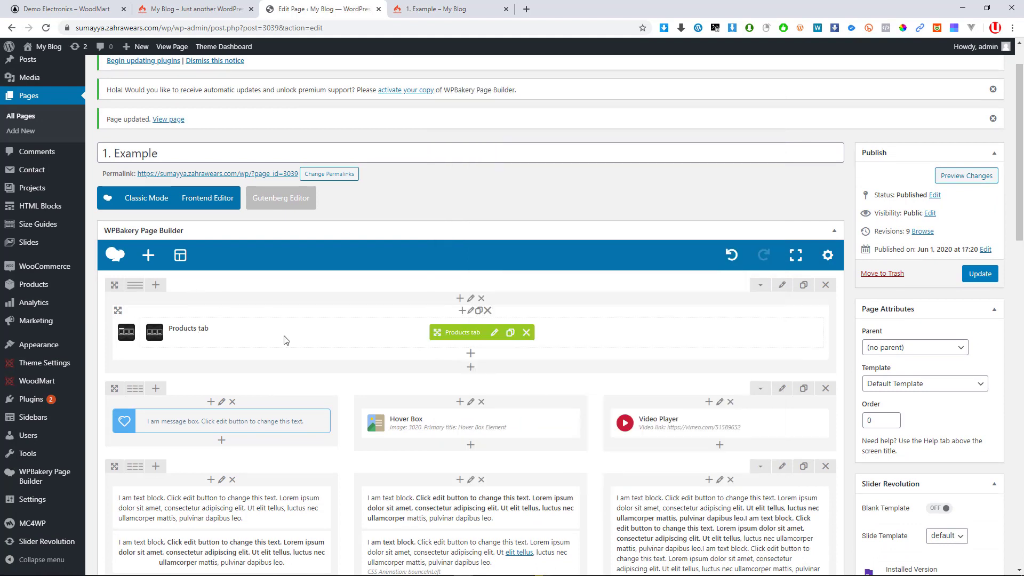
# Update the 1. Example page with the configured Products tab
pyautogui.click(495, 335)
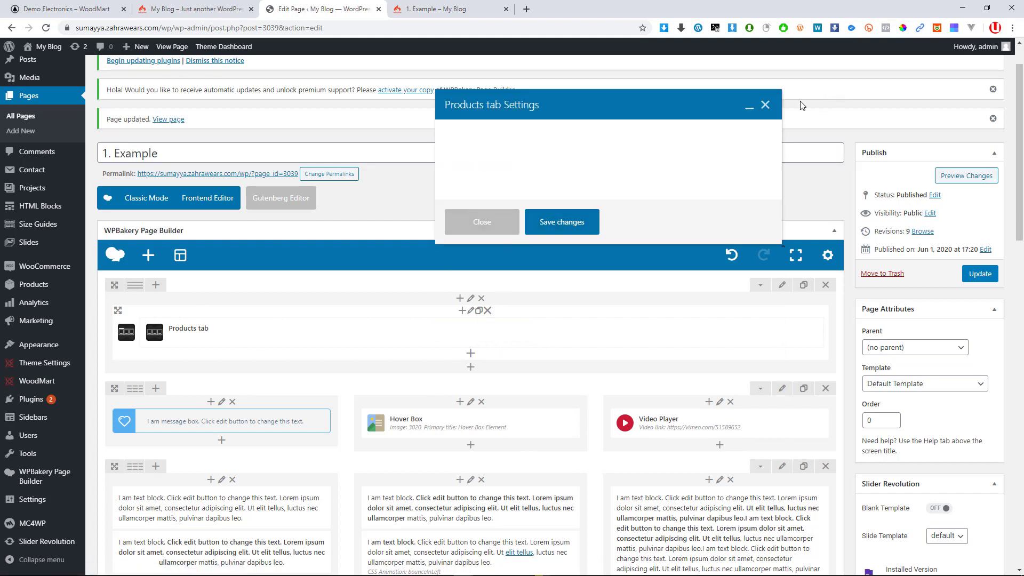
pyautogui.click(766, 106)
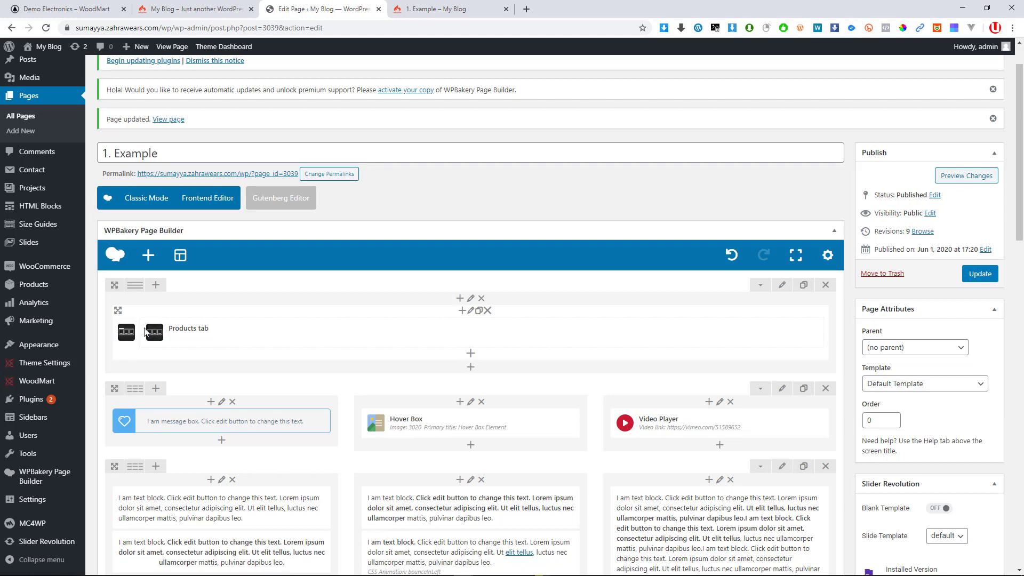
pyautogui.click(979, 274)
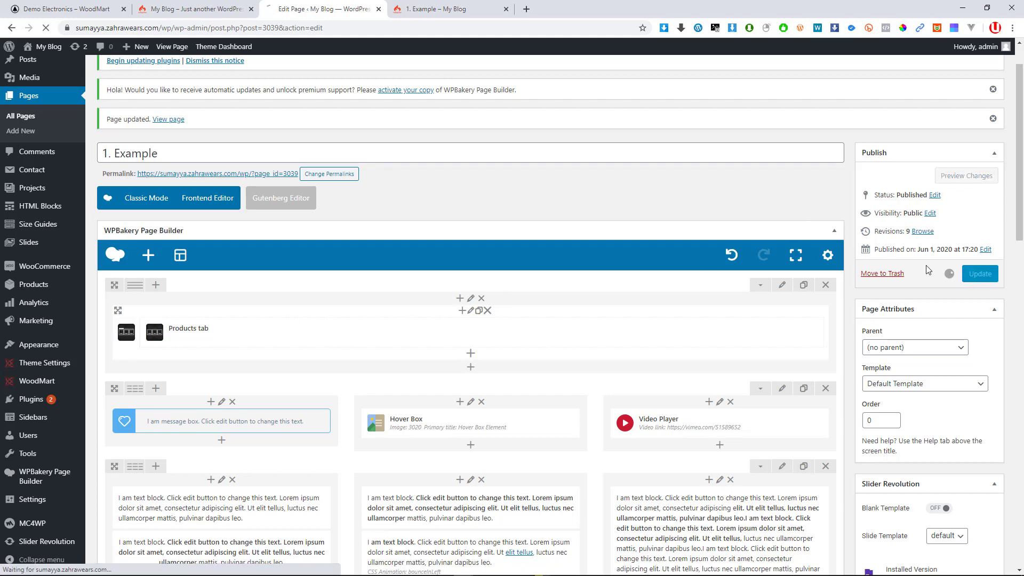
# Reload the live 1. Example page and scroll through the 4-column product grid
pyautogui.click(429, 9)
pyautogui.click(46, 28)
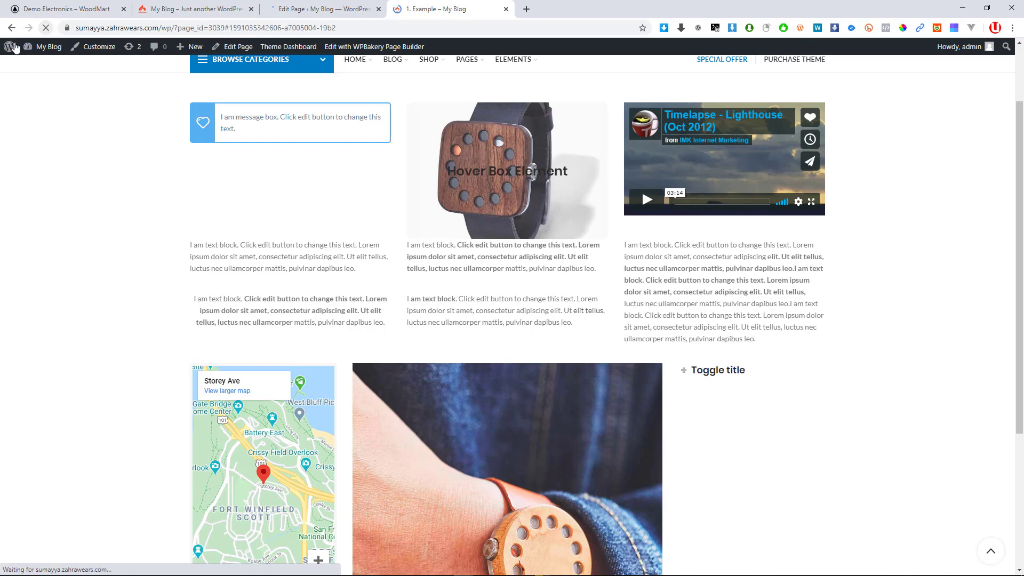
pyautogui.scroll(2, 288, 245)
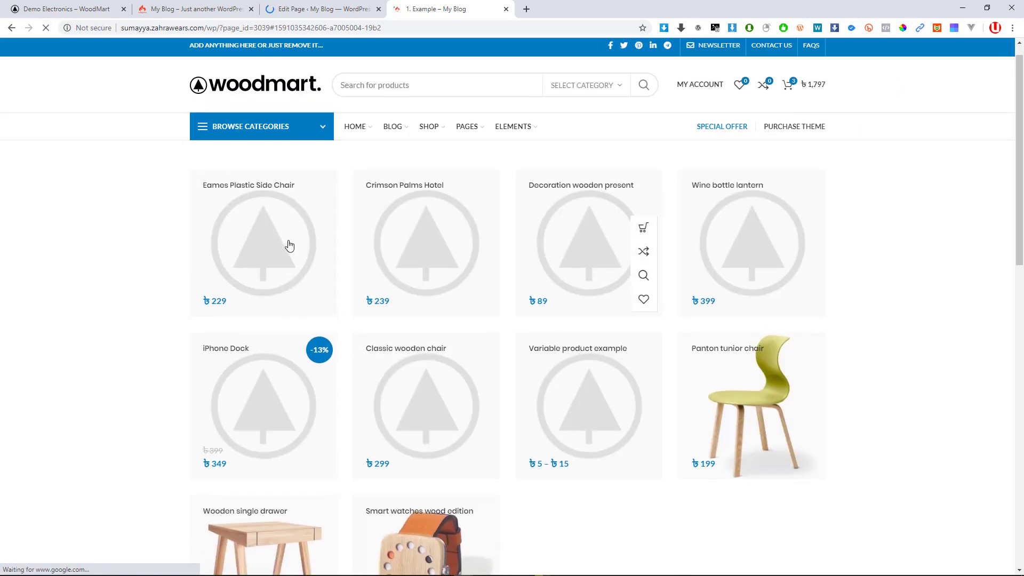
pyautogui.click(291, 6)
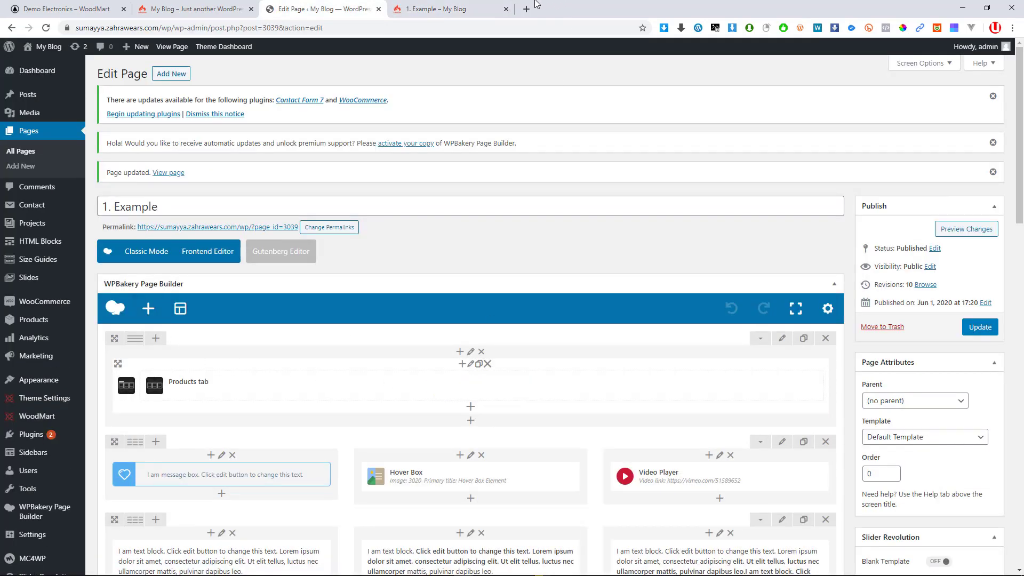
pyautogui.click(435, 9)
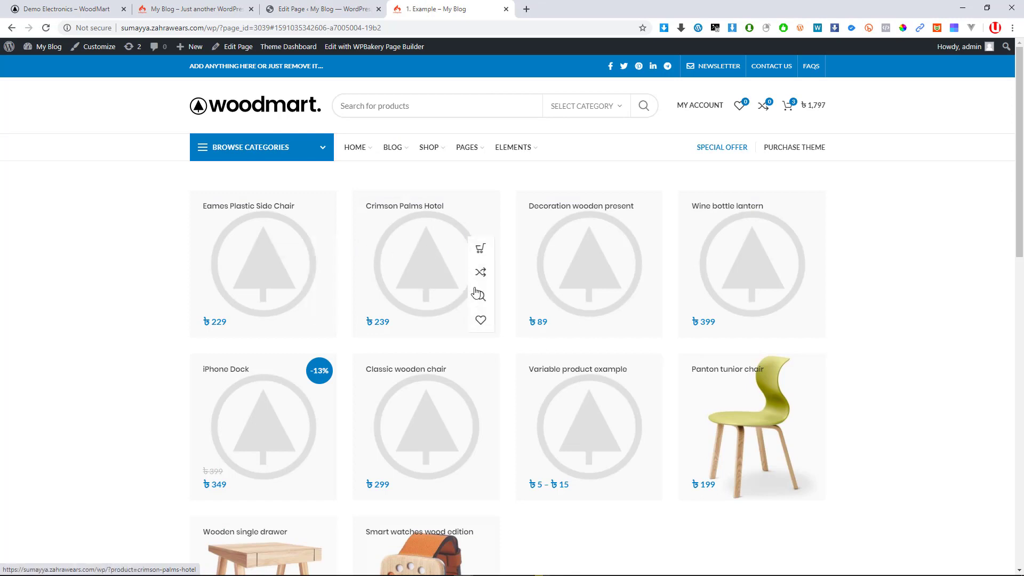
pyautogui.scroll(-4, 664, 309)
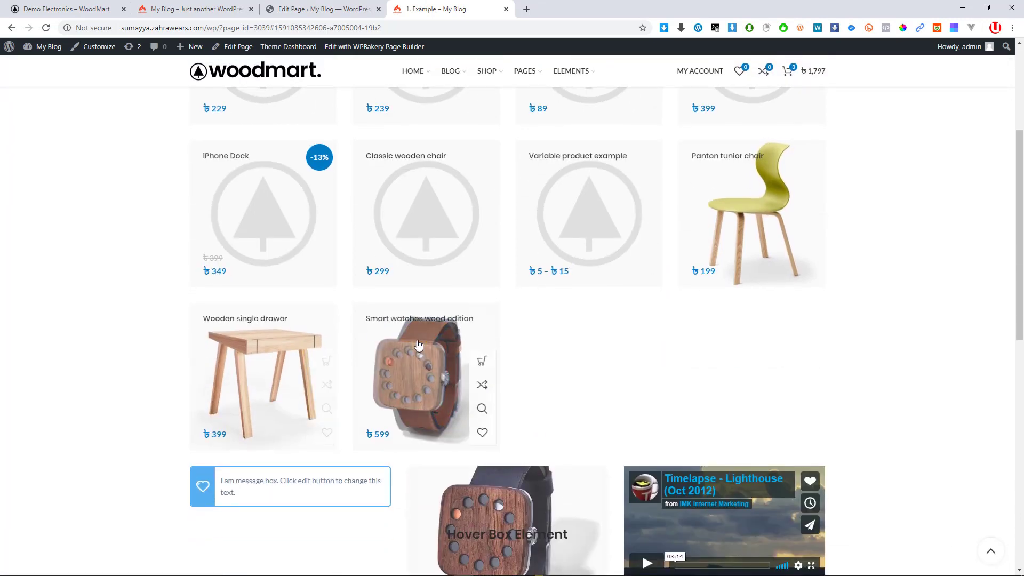
pyautogui.scroll(2, 435, 341)
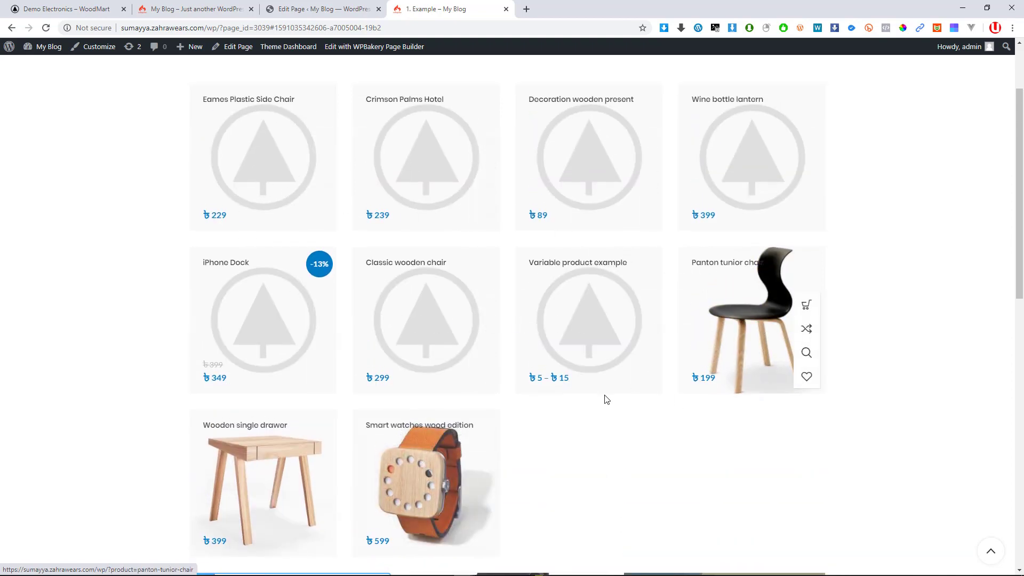
pyautogui.scroll(-4, 382, 320)
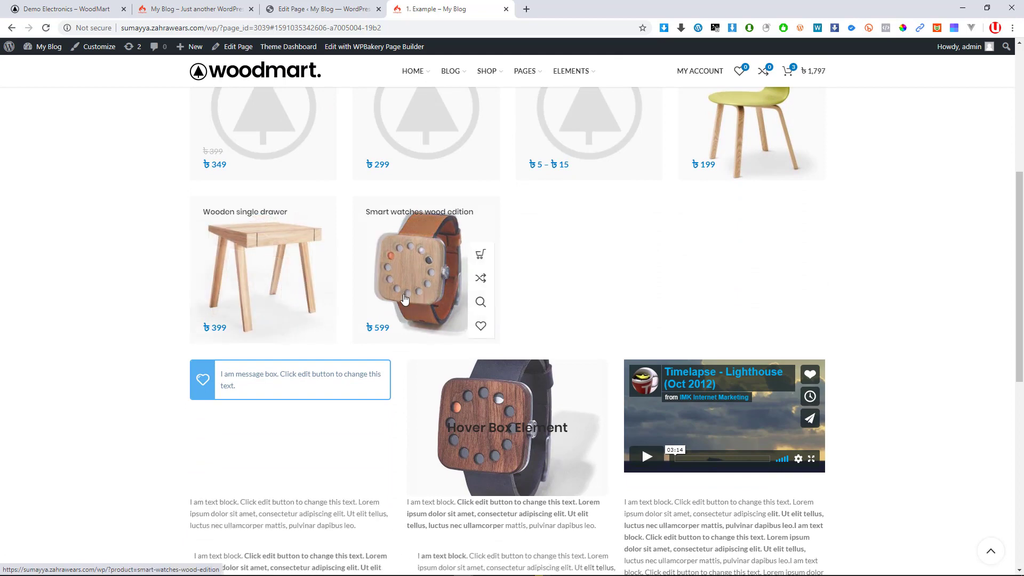
pyautogui.scroll(6, 256, 267)
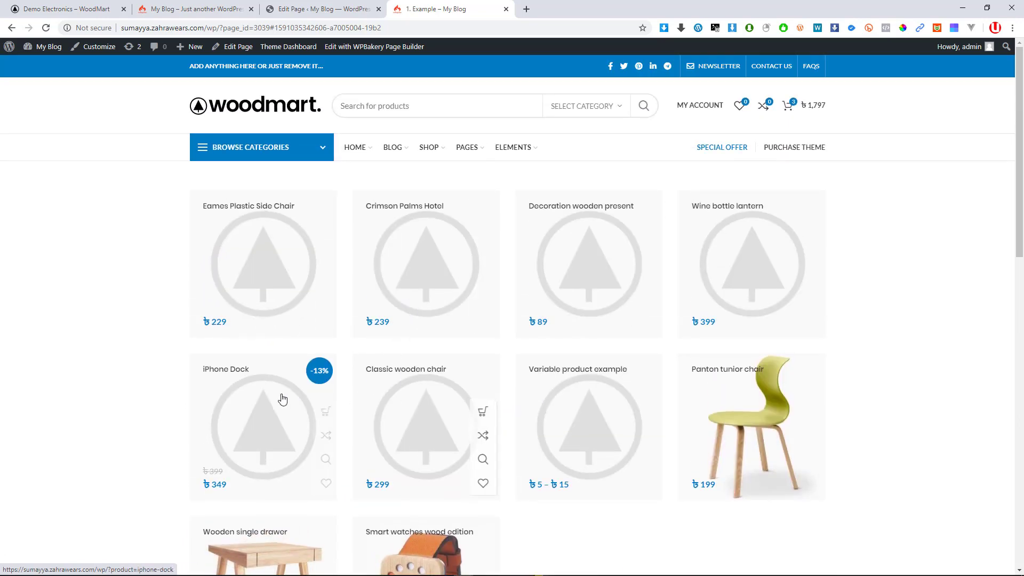
pyautogui.scroll(-3, 320, 416)
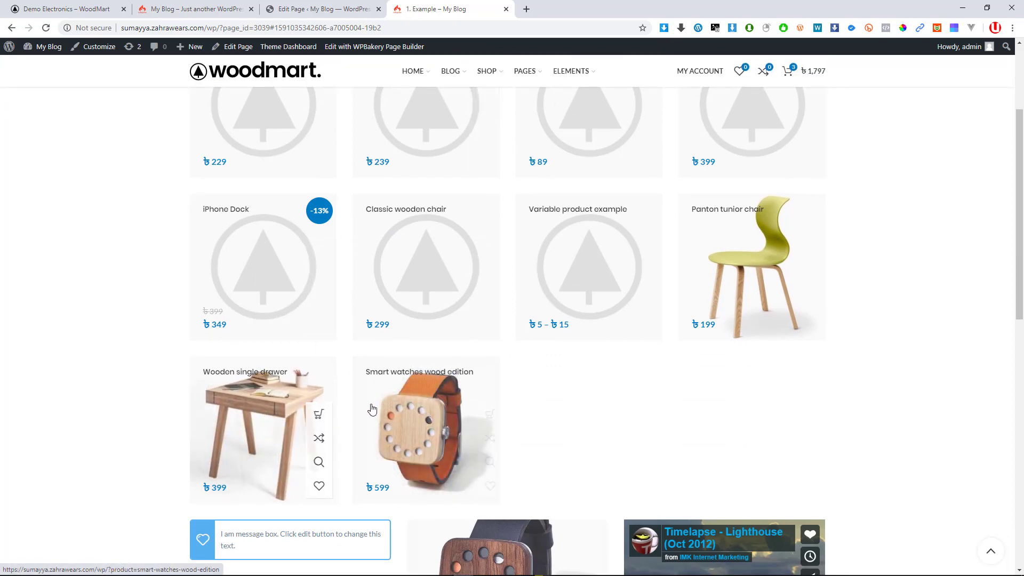
pyautogui.scroll(3, 376, 419)
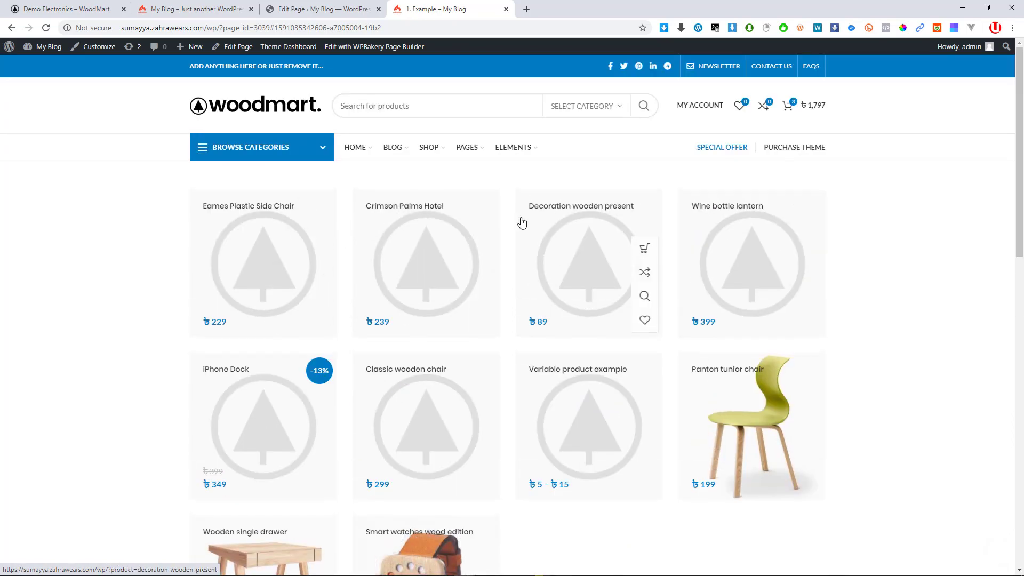
pyautogui.click(325, 9)
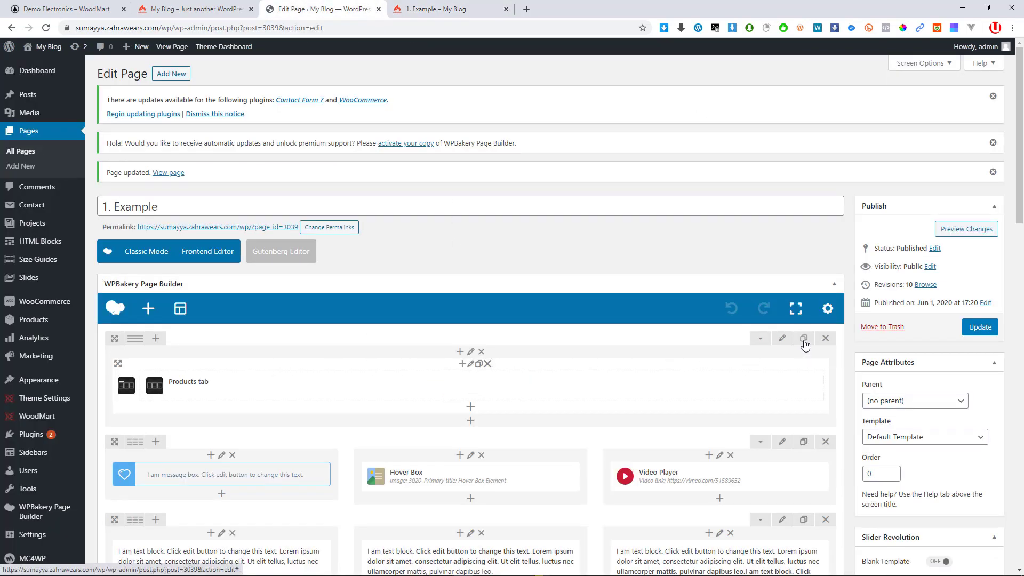
# Delete the duplicated Products tab section, leaving an empty row
pyautogui.click(487, 364)
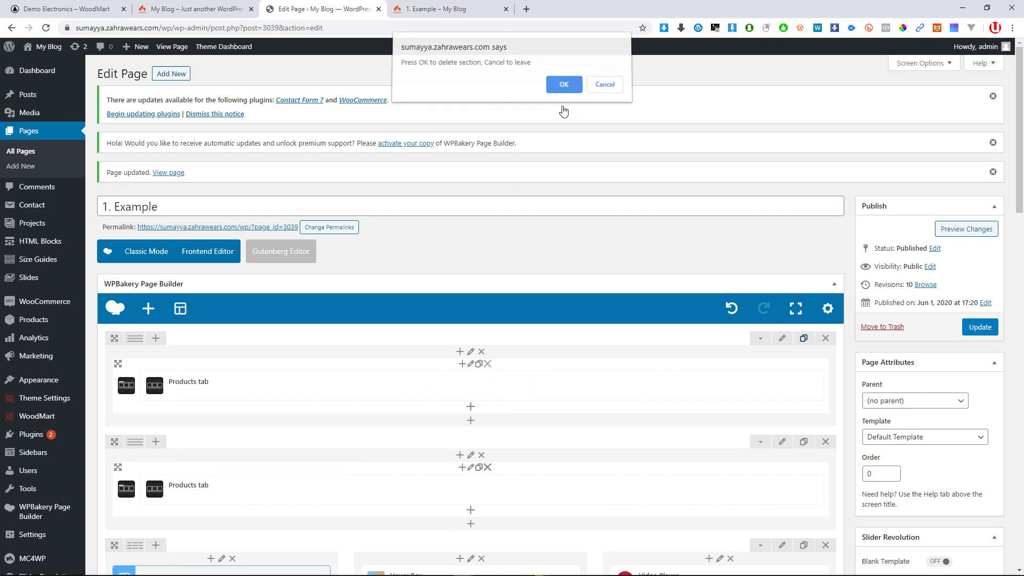
pyautogui.click(564, 88)
pyautogui.click(471, 372)
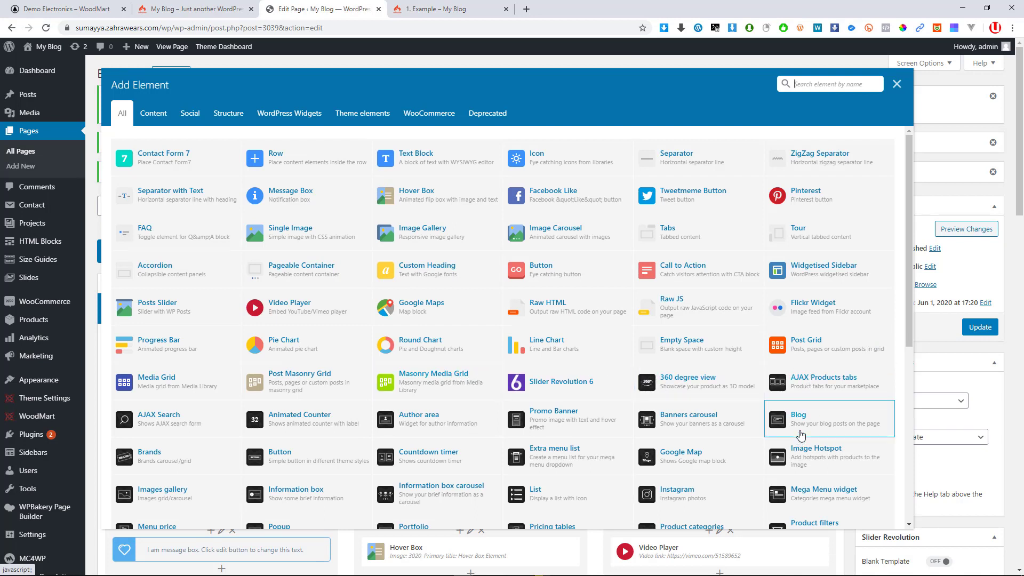
pyautogui.scroll(-1, 802, 434)
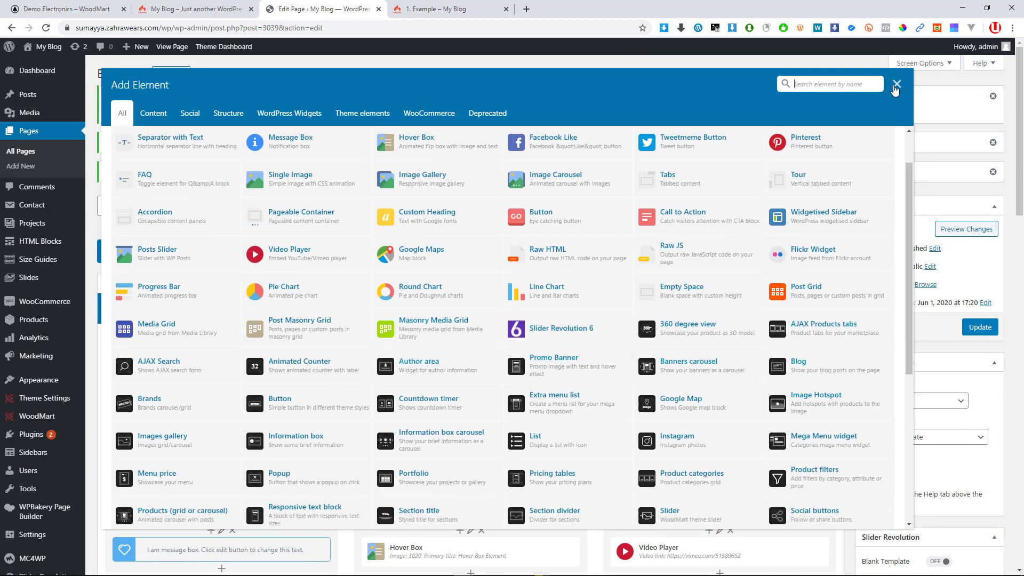
pyautogui.click(896, 85)
# Split the empty row into 1/3+1/3+1/3 columns and add an element to the first
pyautogui.moveTo(135, 339)
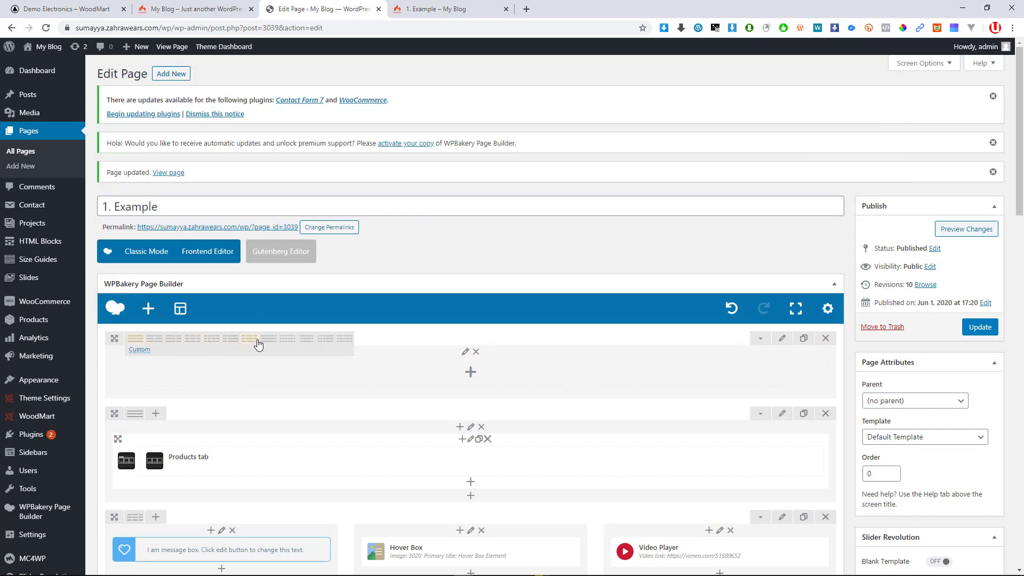
pyautogui.click(190, 344)
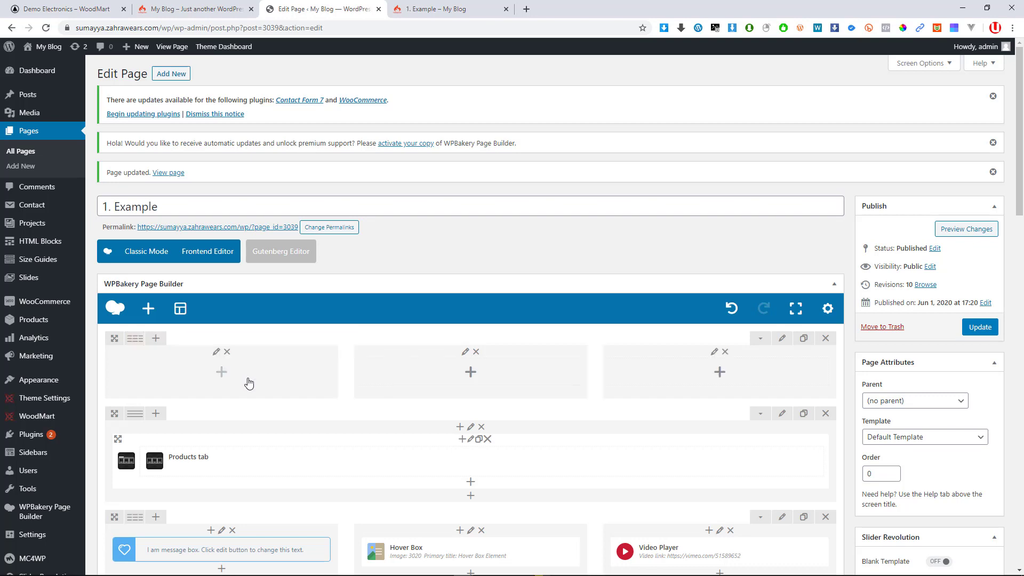
pyautogui.click(221, 372)
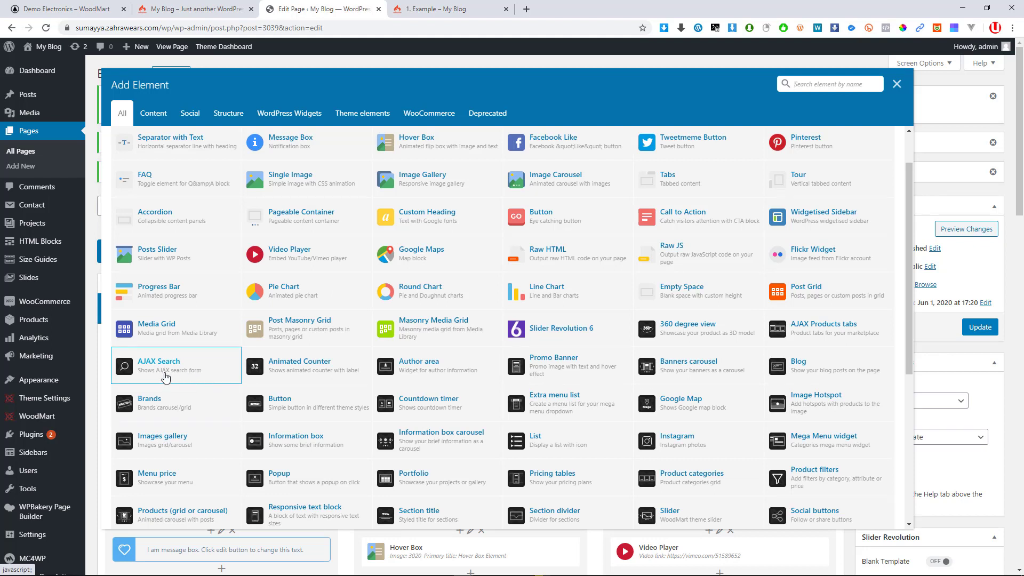
pyautogui.scroll(-2, 166, 376)
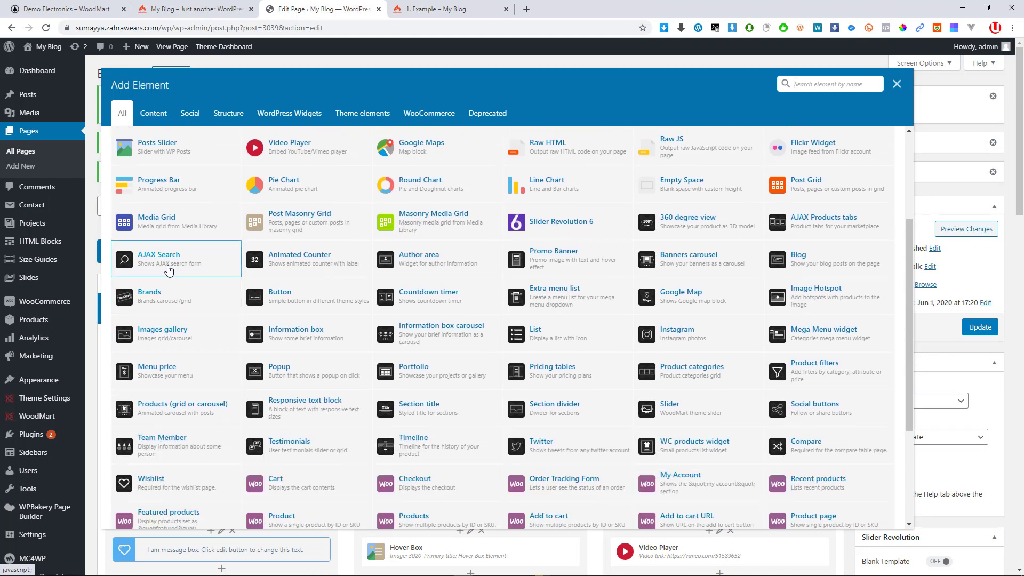
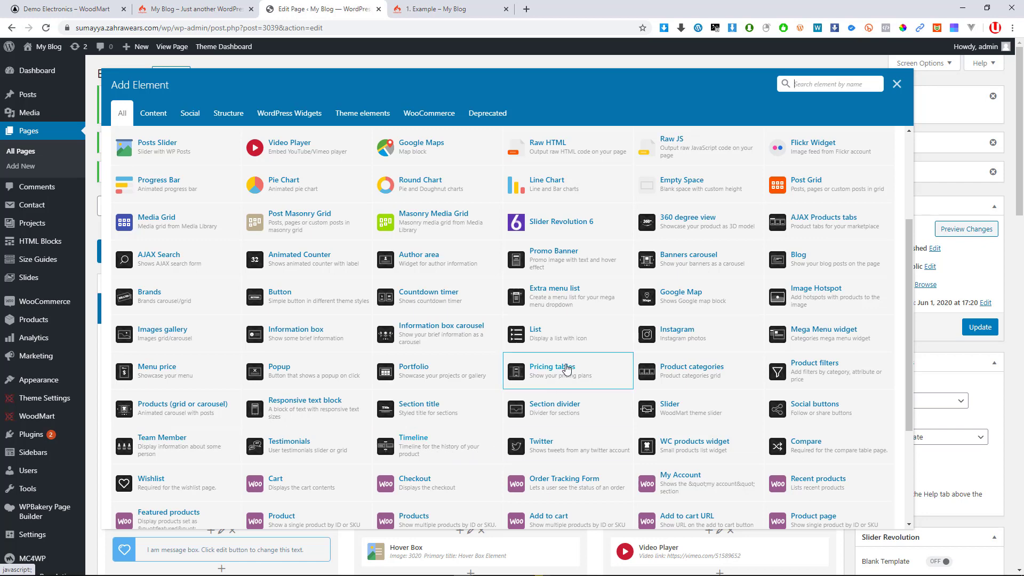
# Add a Blog element with default General, Design and Data settings to the first column
pyautogui.scroll(1, 586, 361)
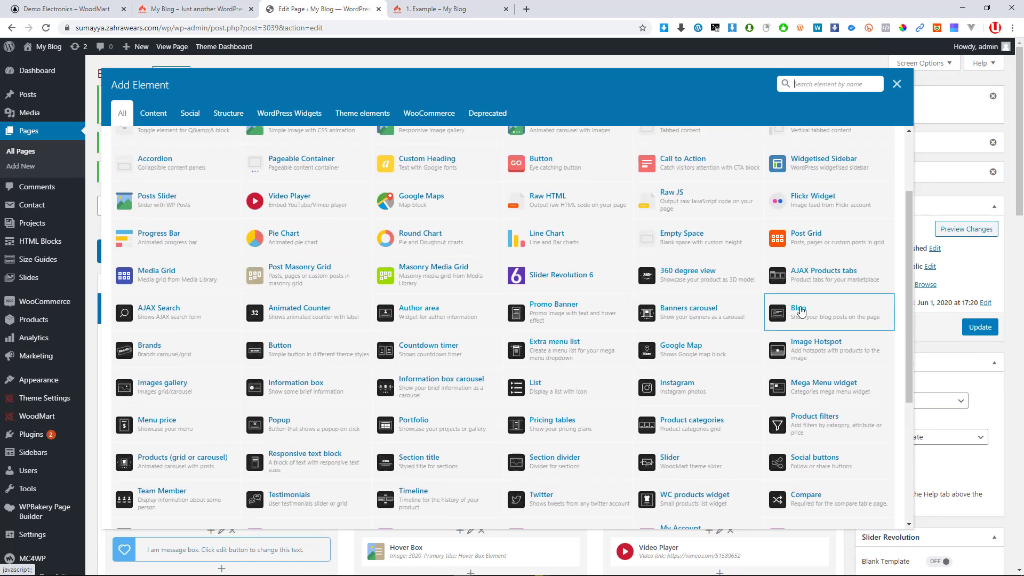
pyautogui.click(799, 309)
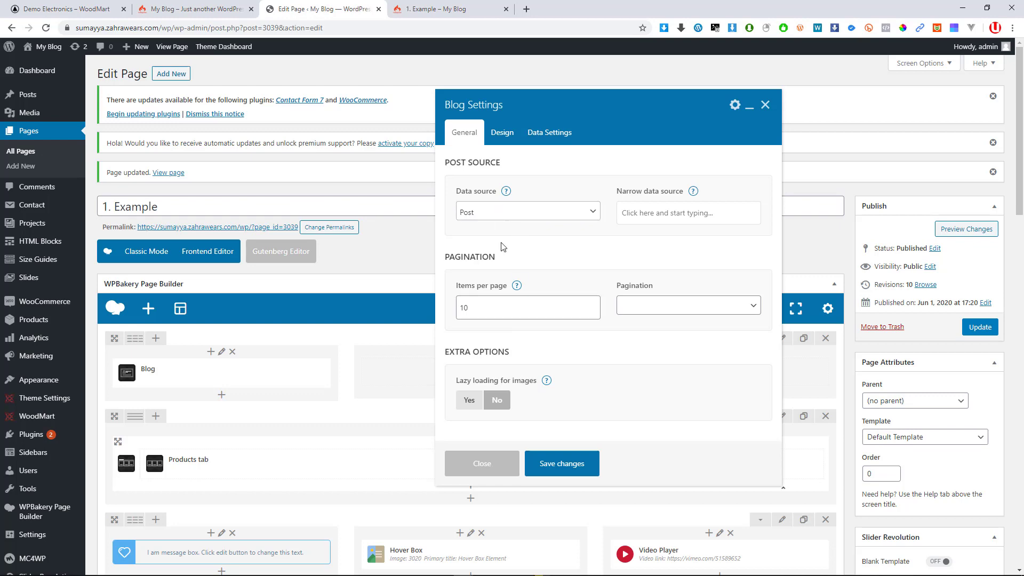
pyautogui.scroll(-2, 501, 251)
pyautogui.scroll(1, 487, 268)
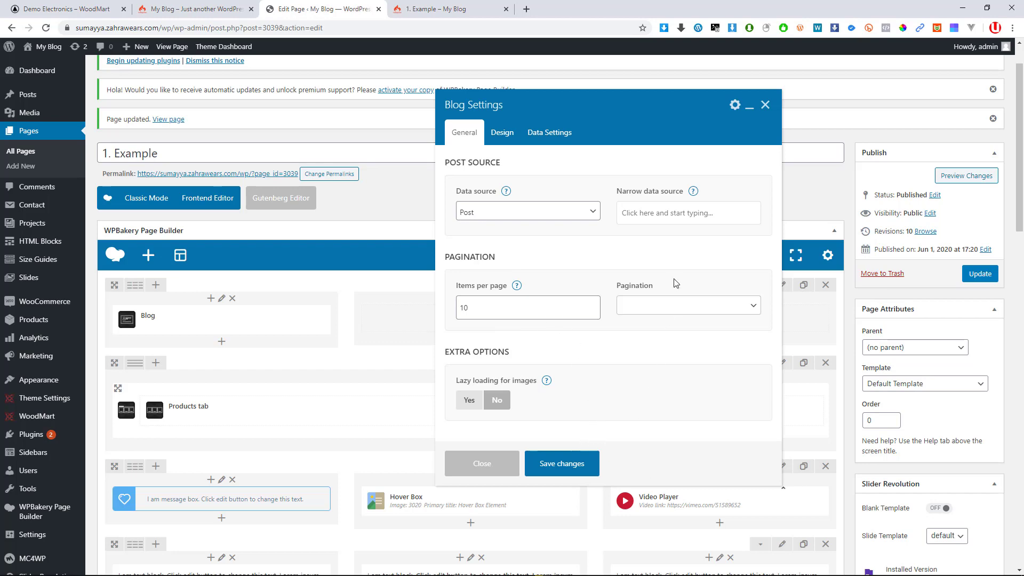
pyautogui.click(502, 134)
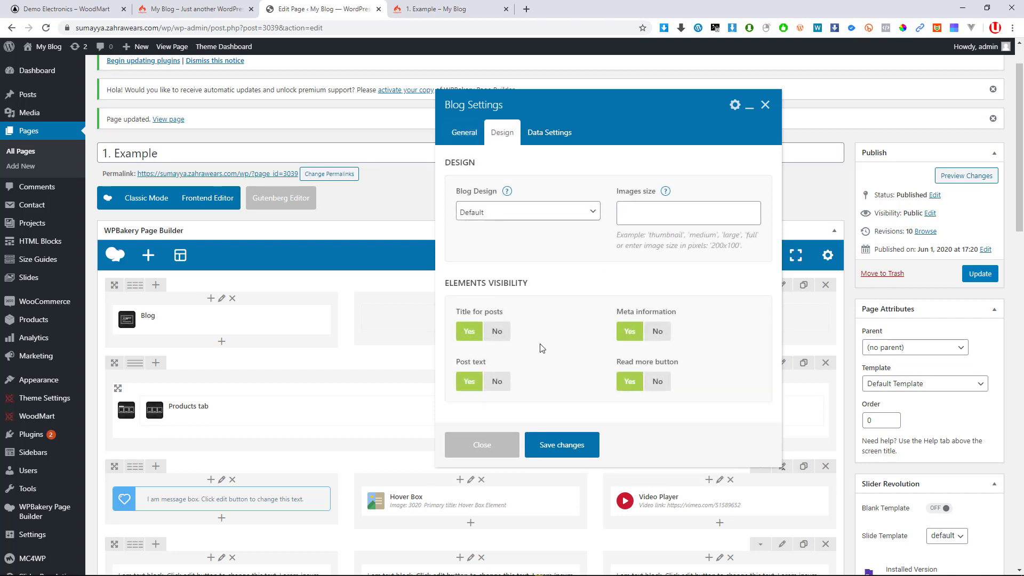
pyautogui.scroll(-5, 567, 202)
pyautogui.scroll(3, 567, 202)
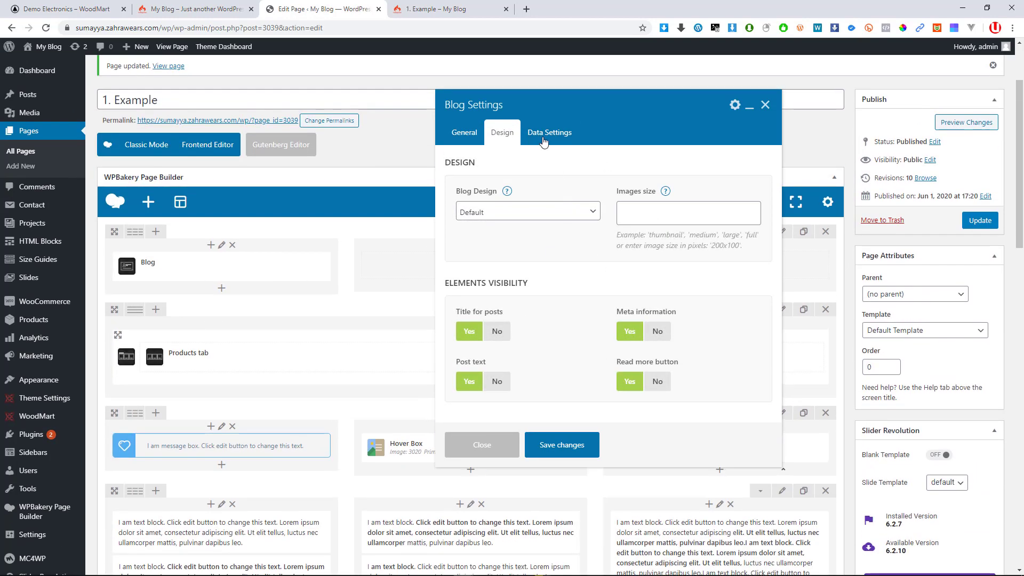
pyautogui.click(544, 138)
pyautogui.scroll(2, 290, 300)
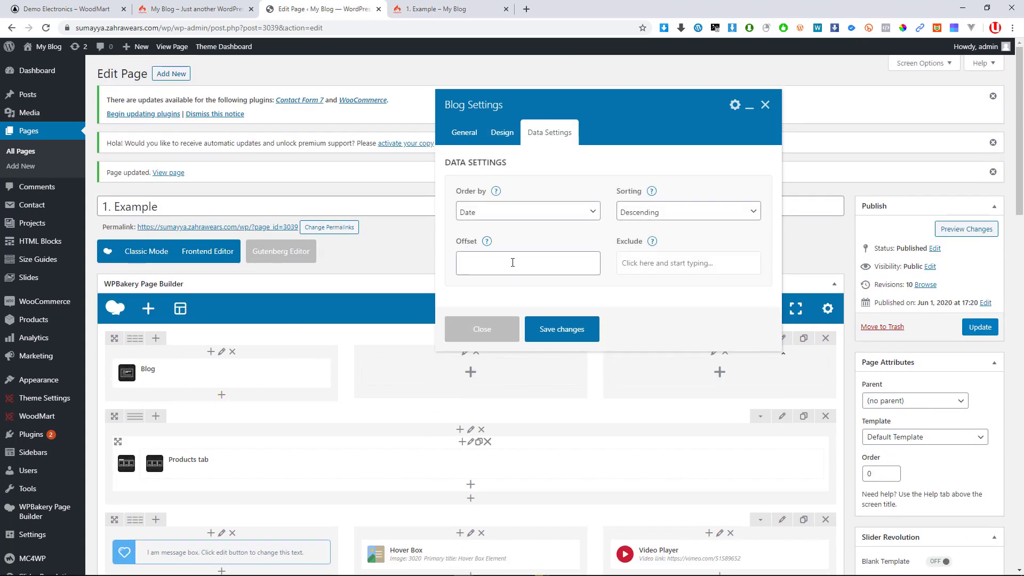
pyautogui.click(512, 338)
pyautogui.click(472, 377)
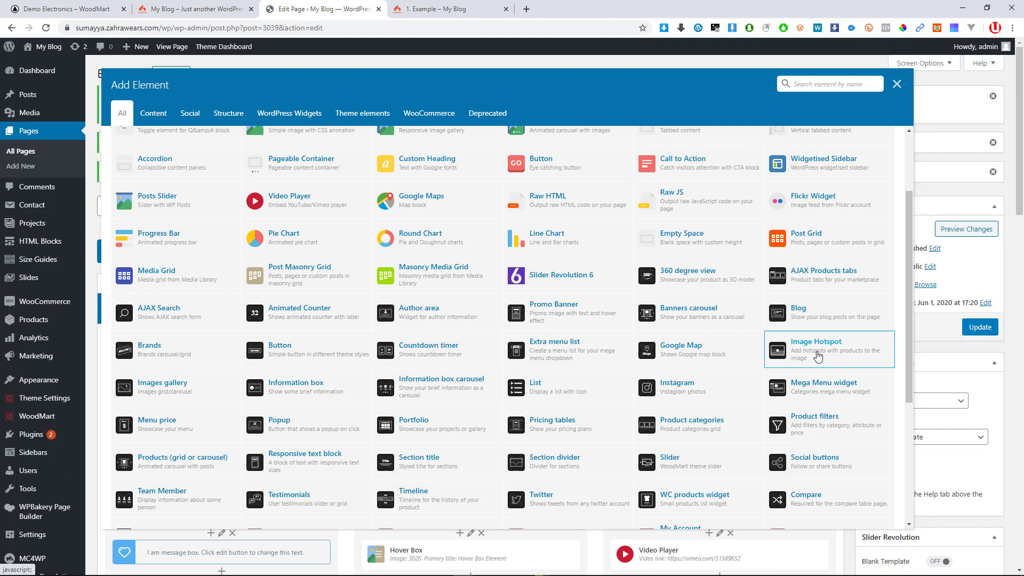
# Insert a Portfolio element into the second column, saving its default Portfolio Settings
pyautogui.scroll(-1, 687, 467)
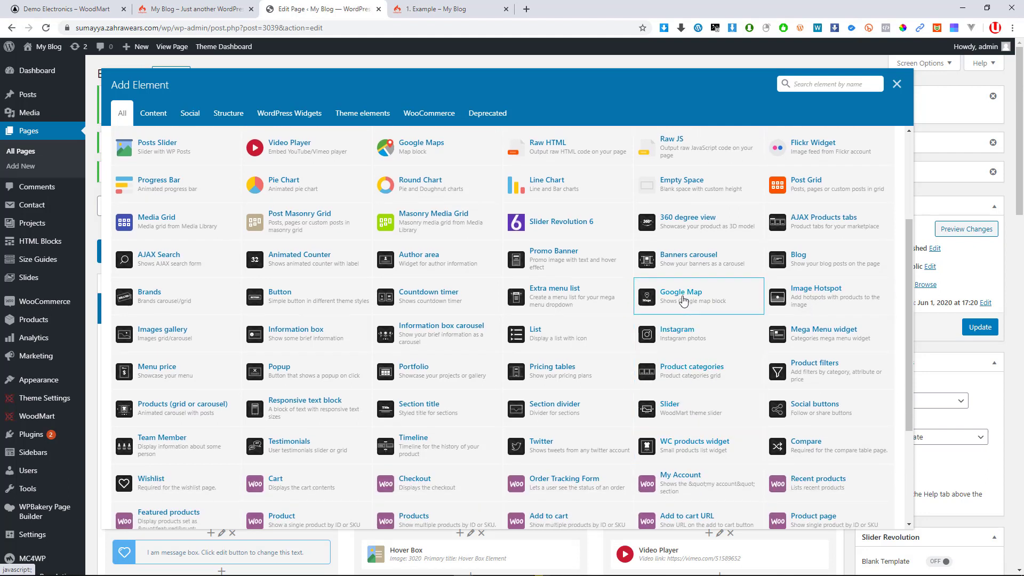
pyautogui.click(476, 372)
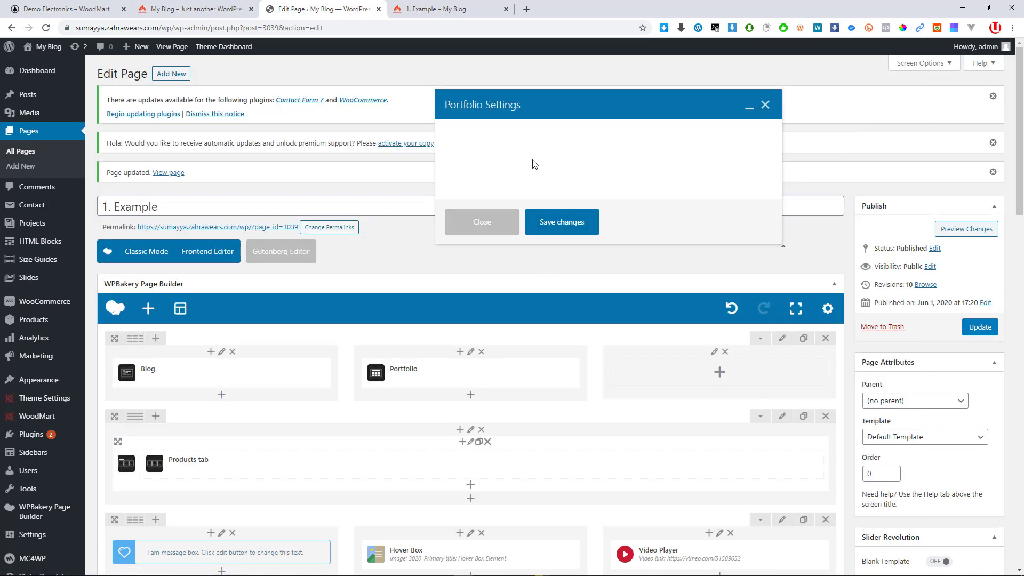
pyautogui.scroll(-6, 577, 226)
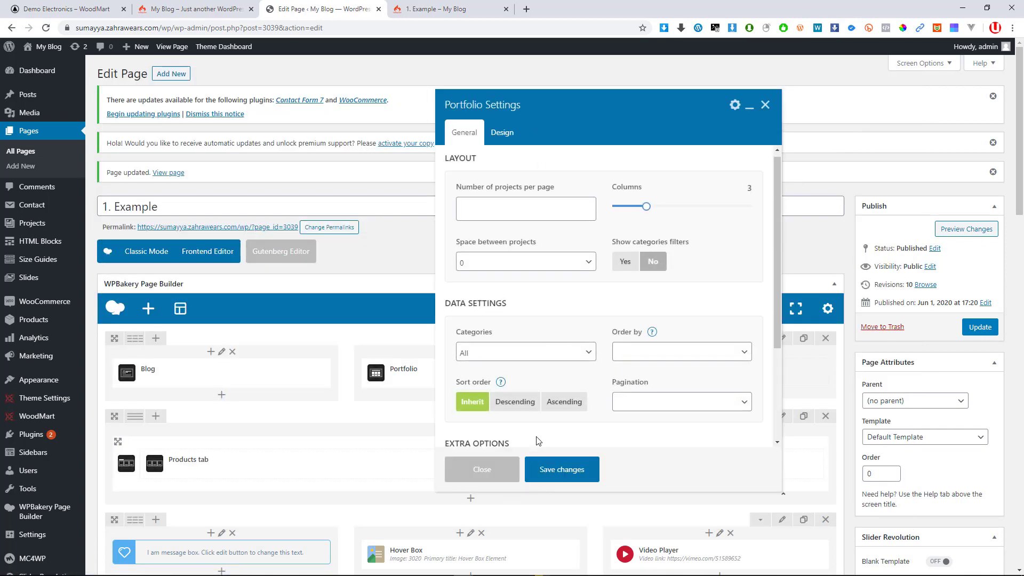
pyautogui.scroll(6, 483, 303)
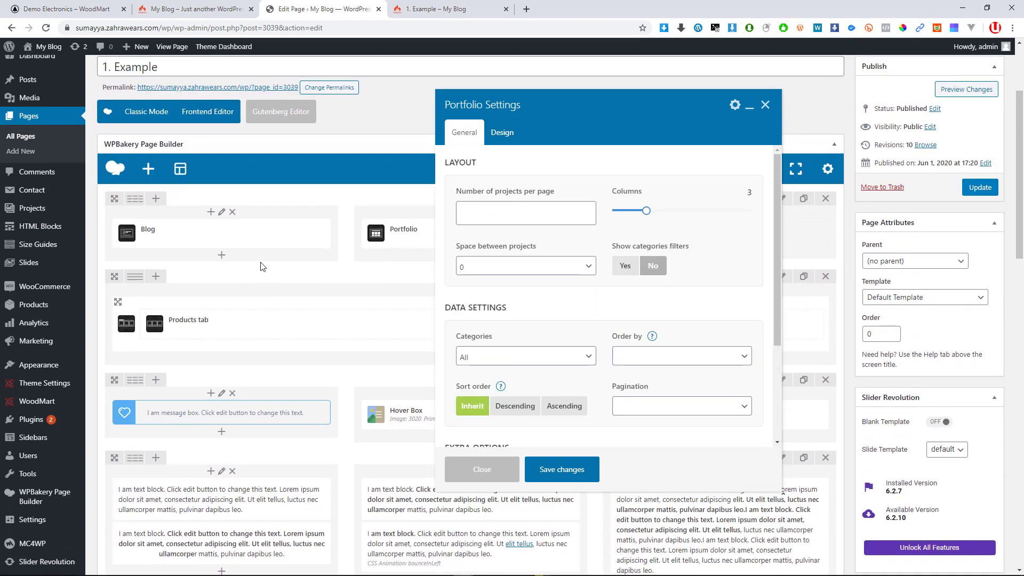
pyautogui.click(561, 470)
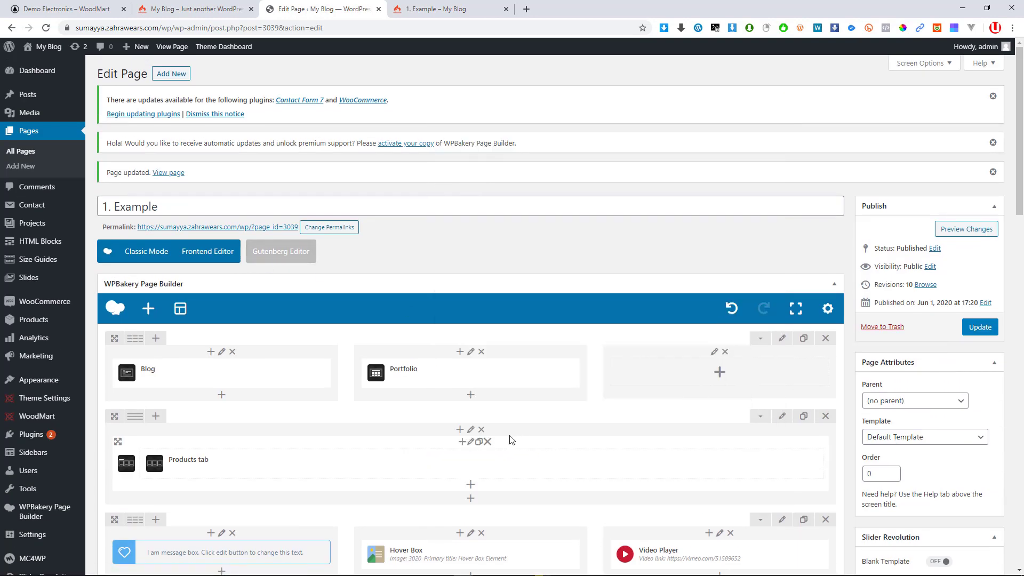
pyautogui.click(720, 372)
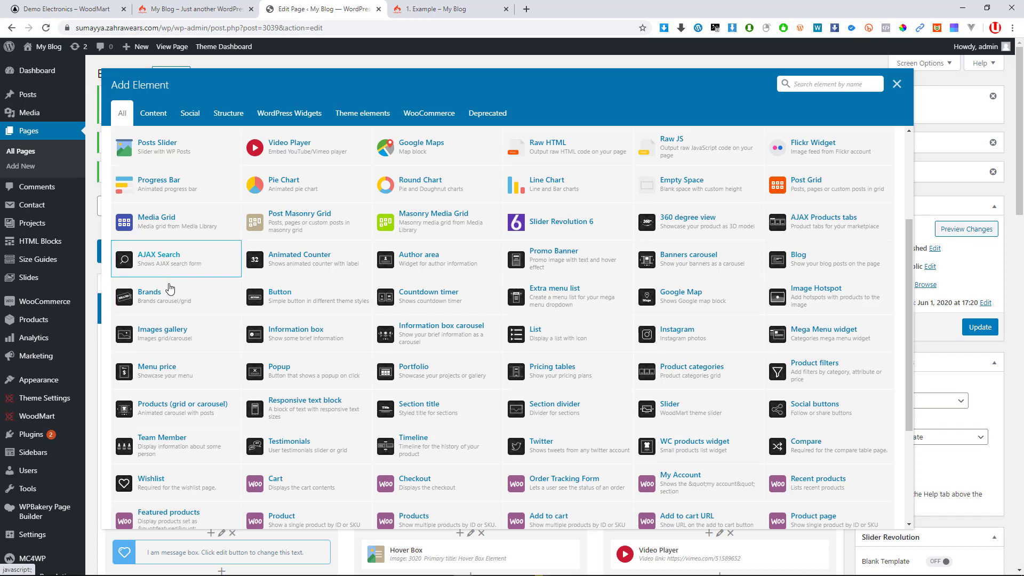
# Add a default Brands element to the third column and update the 1. Example page
pyautogui.click(167, 292)
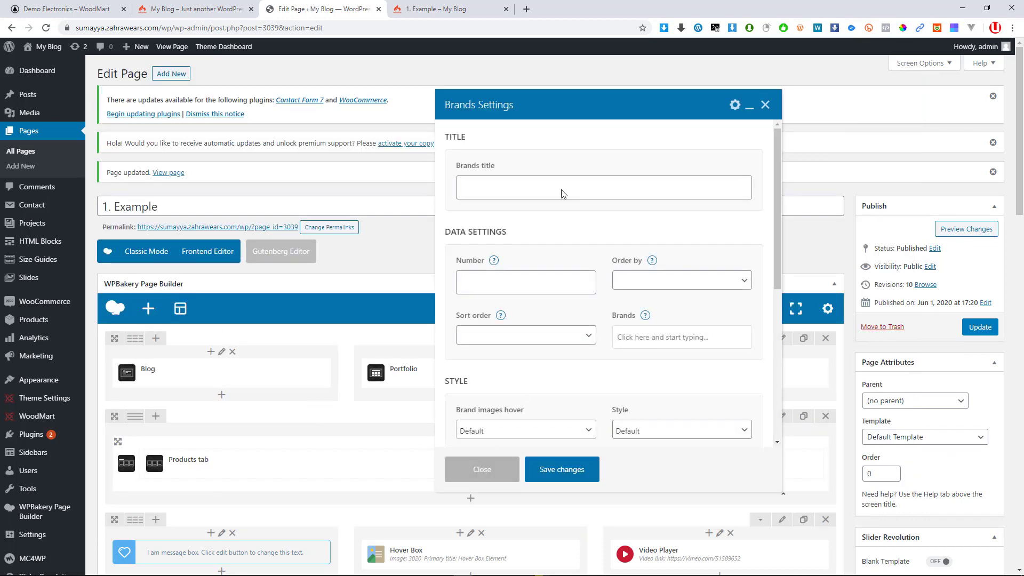
pyautogui.click(578, 470)
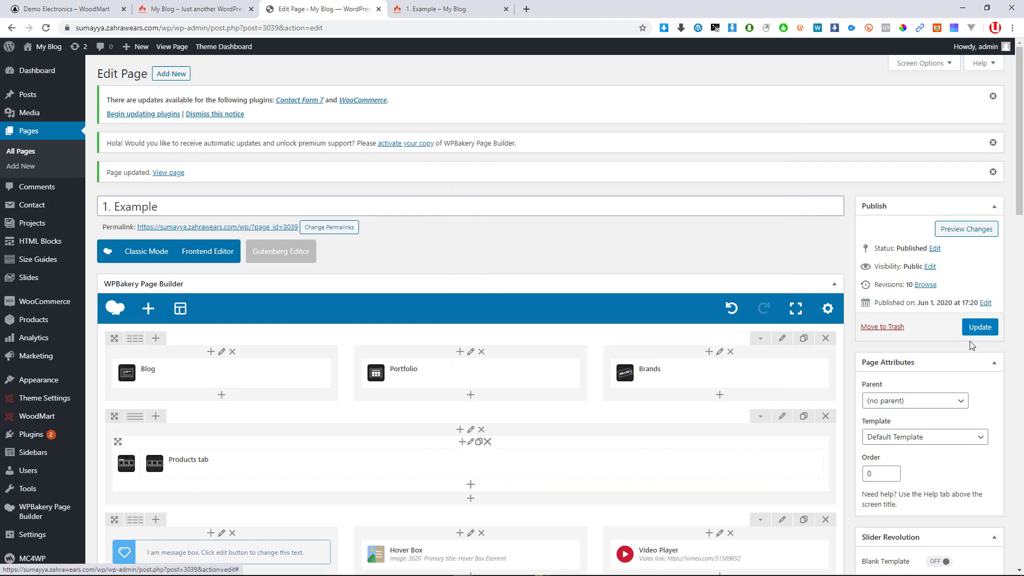
pyautogui.click(979, 327)
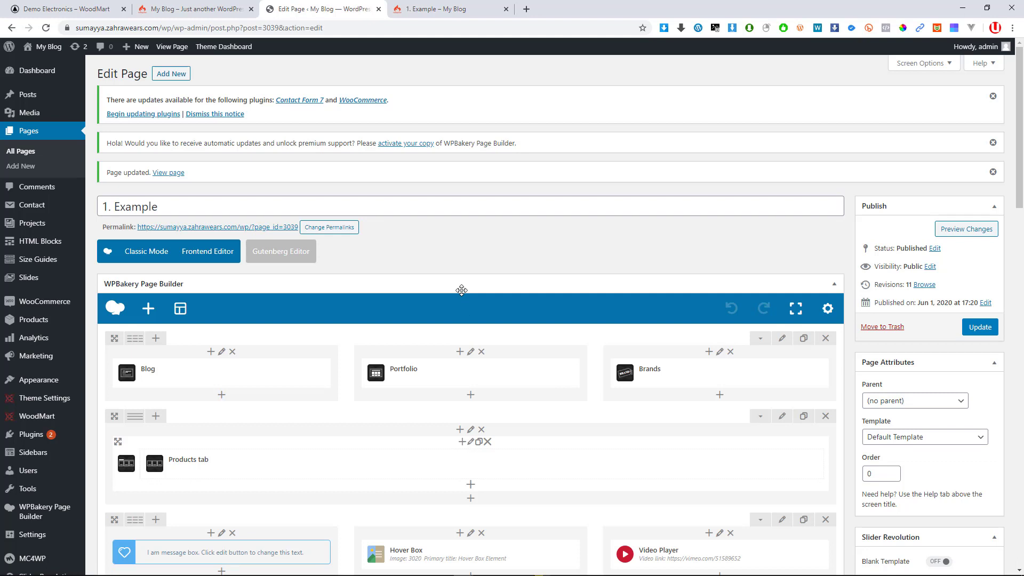
# Reload the live 1. Example page and review the new blog, portfolio and brands sections
pyautogui.click(435, 9)
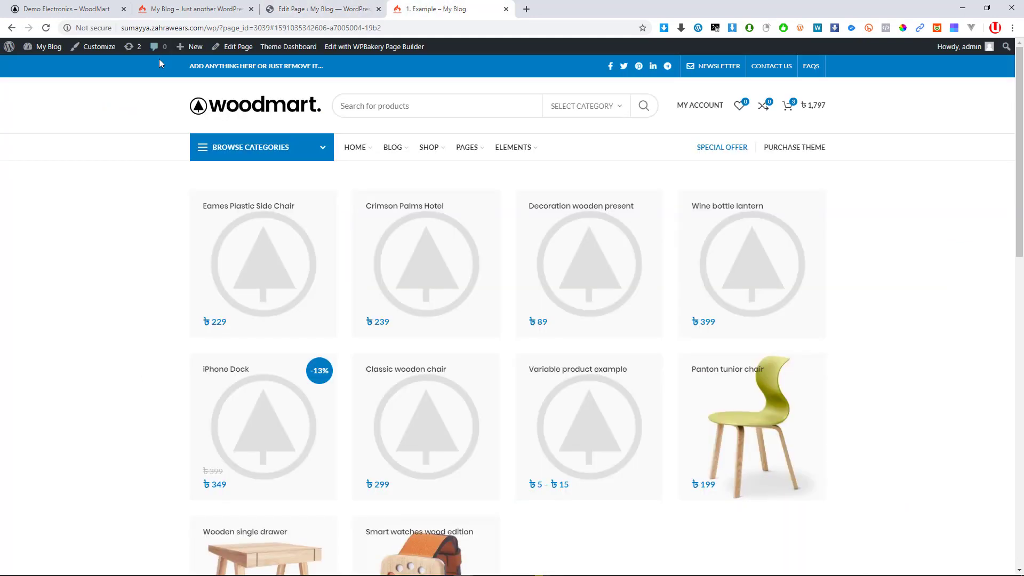
pyautogui.click(47, 28)
pyautogui.click(280, 8)
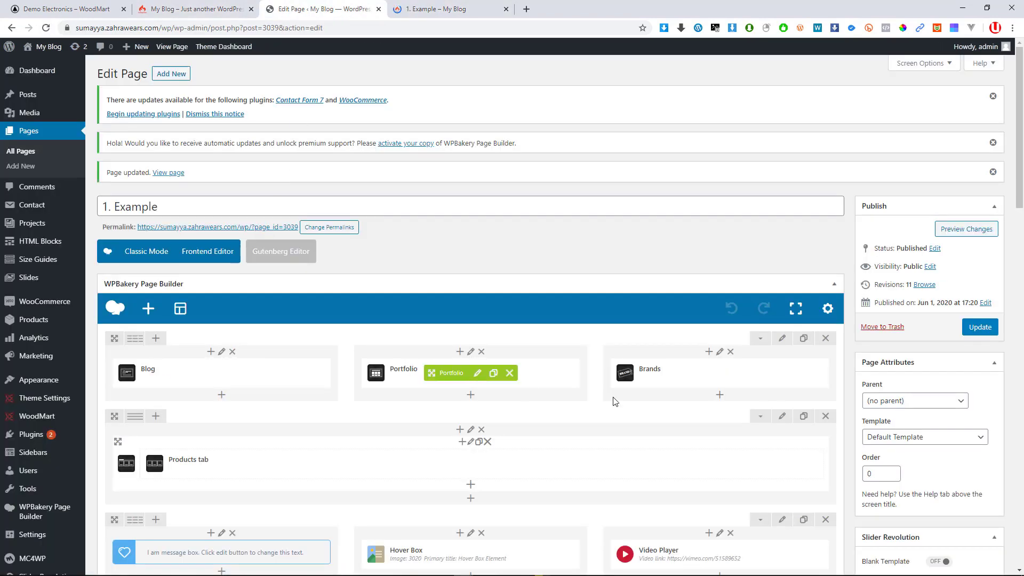
pyautogui.click(468, 12)
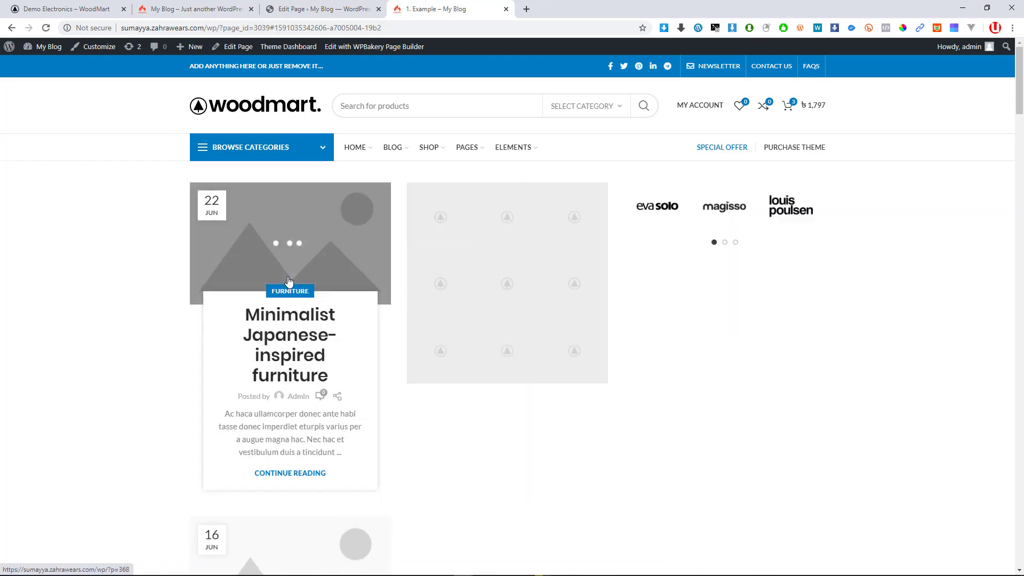
pyautogui.scroll(-15, 232, 306)
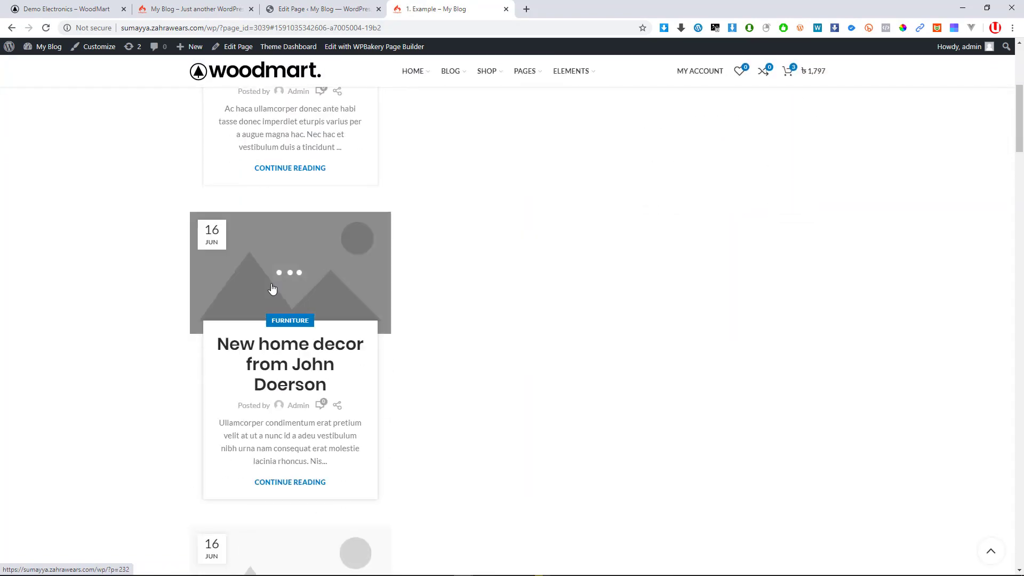
pyautogui.scroll(-20, 275, 291)
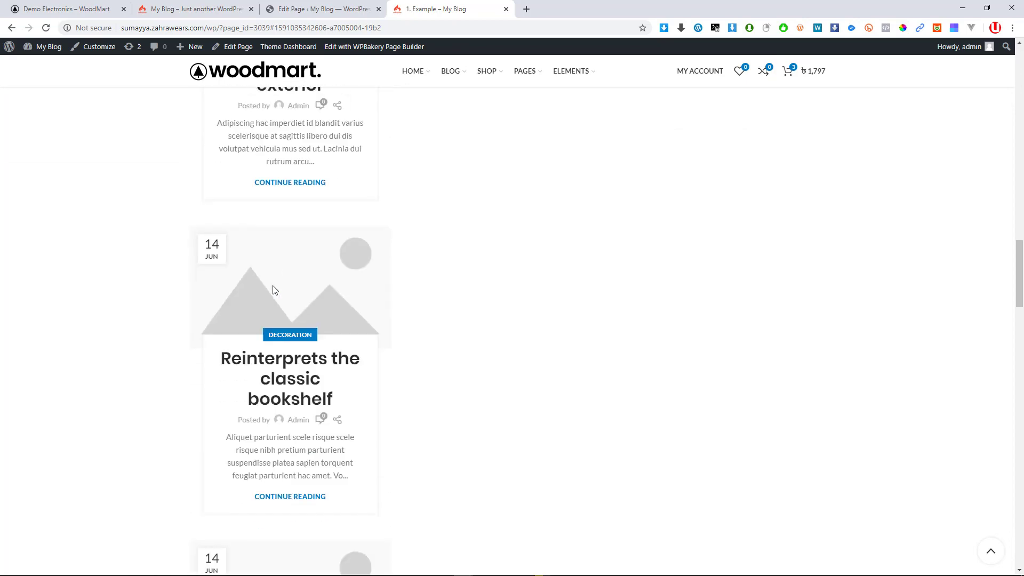
pyautogui.scroll(-15, 274, 286)
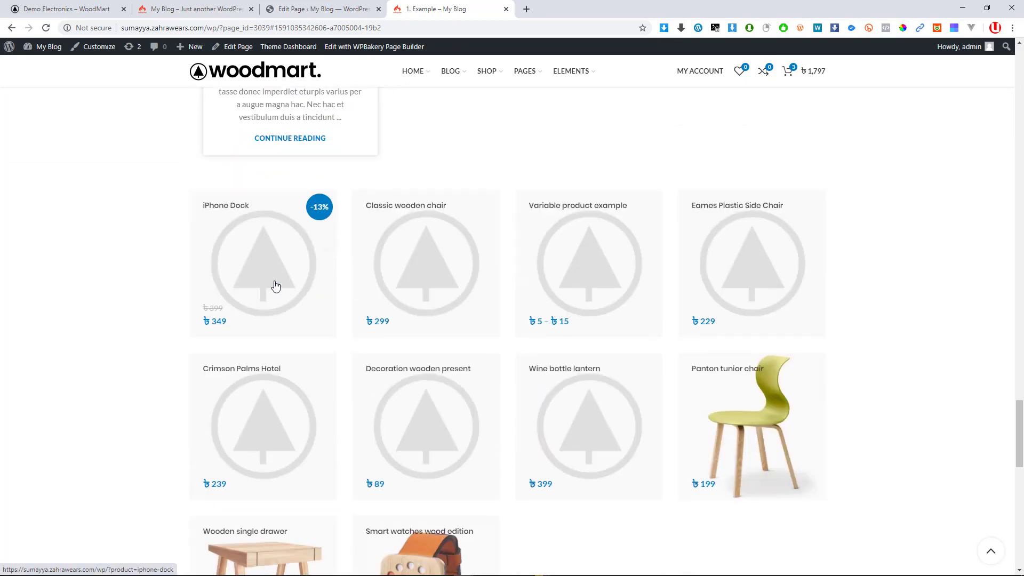
pyautogui.scroll(15, 276, 287)
pyautogui.scroll(20, 278, 289)
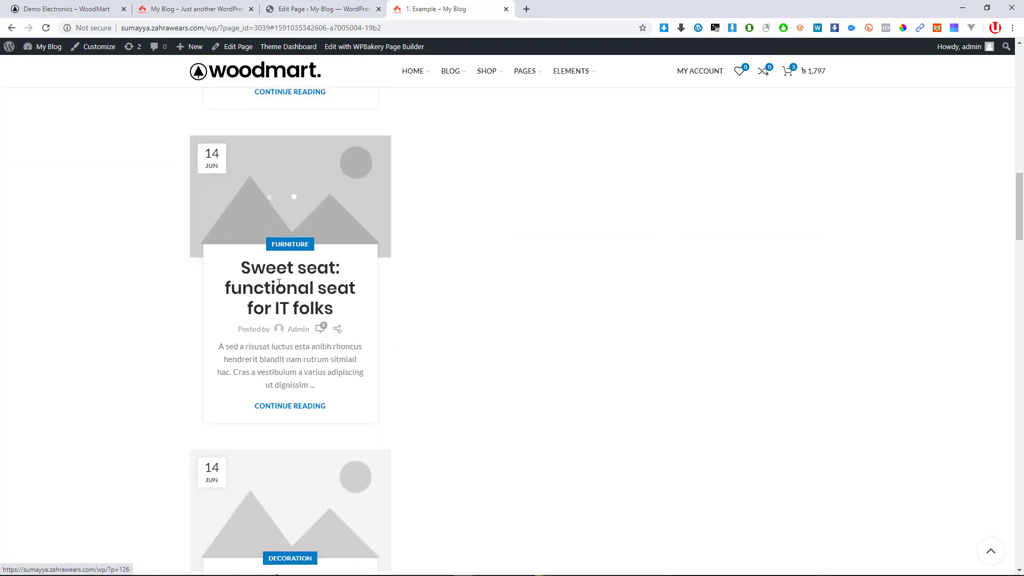
pyautogui.scroll(6, 290, 313)
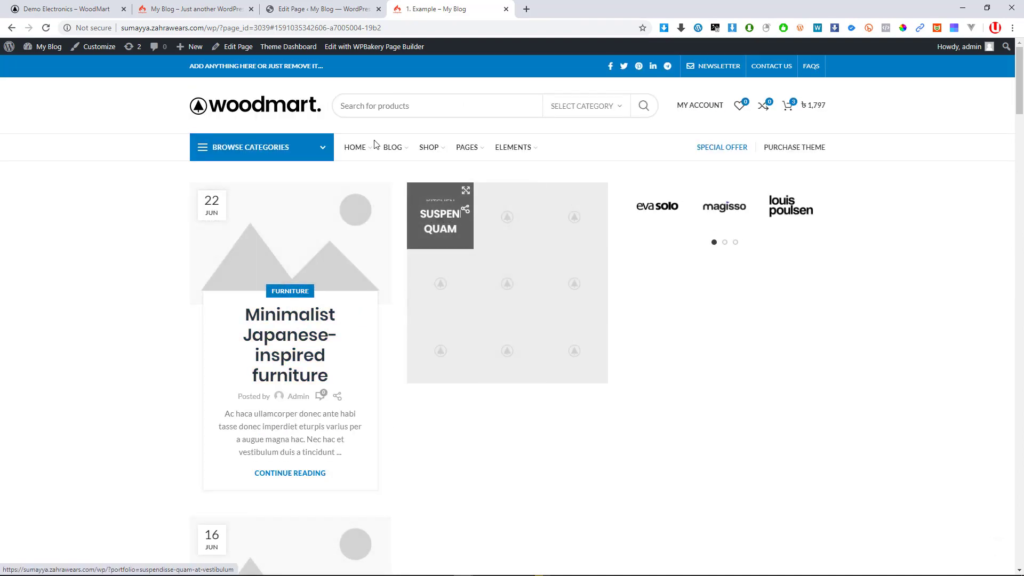
pyautogui.click(320, 9)
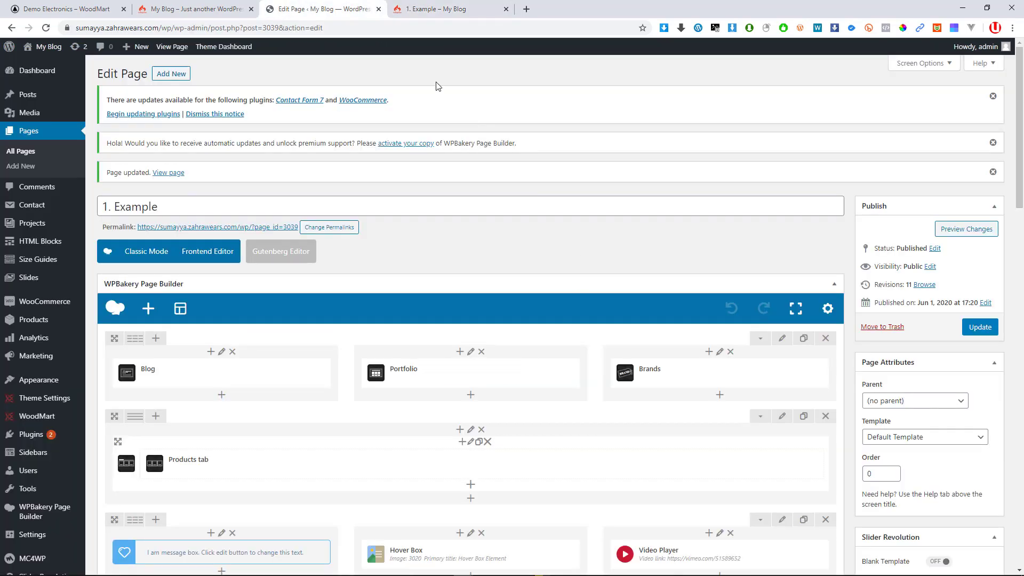
# Cycle through the brand logo carousel on the live 1. Example page
pyautogui.click(434, 9)
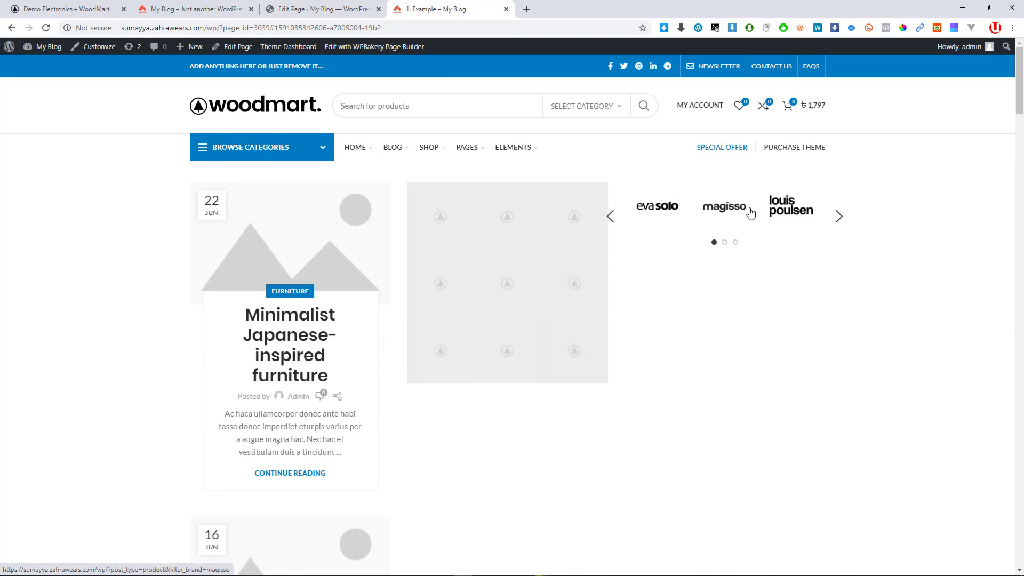
pyautogui.click(842, 219)
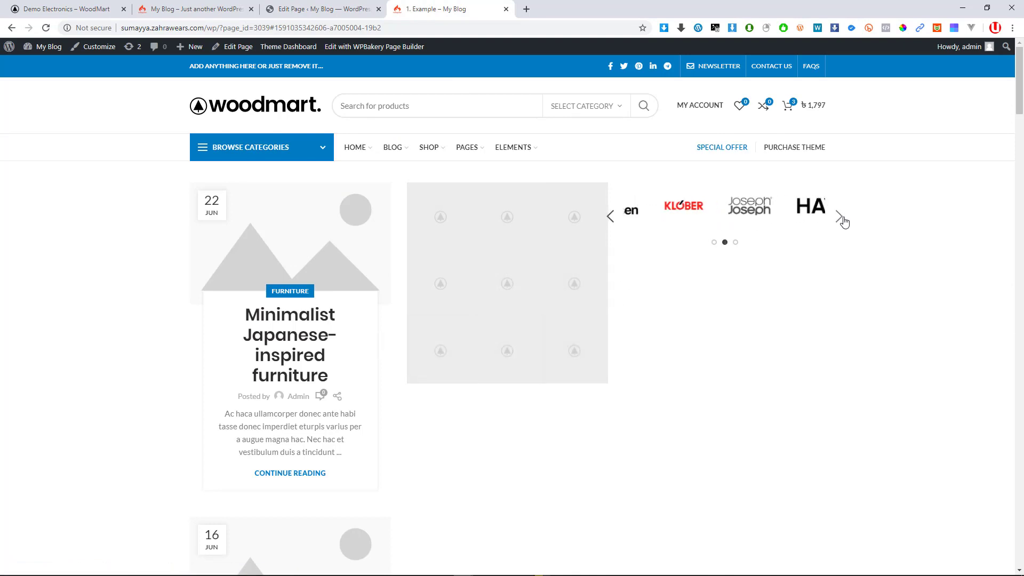
pyautogui.click(842, 219)
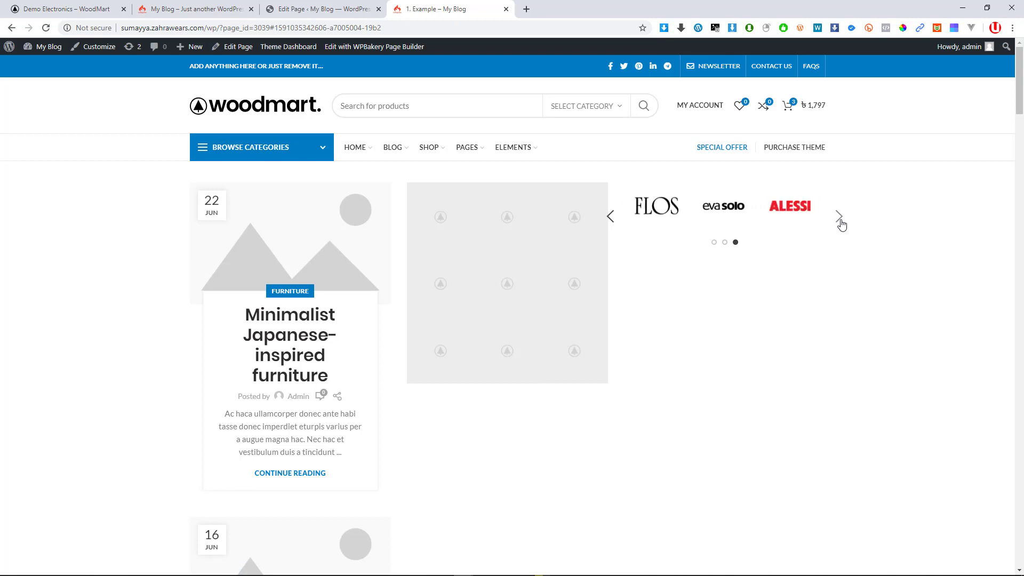
pyautogui.click(839, 218)
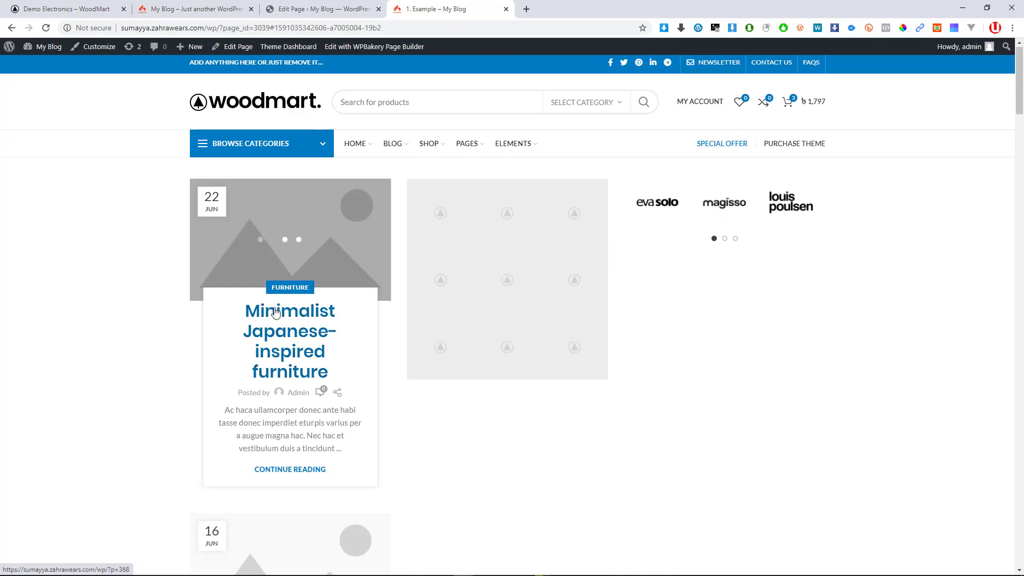
pyautogui.scroll(-3, 282, 338)
pyautogui.scroll(-3, 281, 339)
# Compare the page editor with the published 1. Example page side by side
pyautogui.click(341, 9)
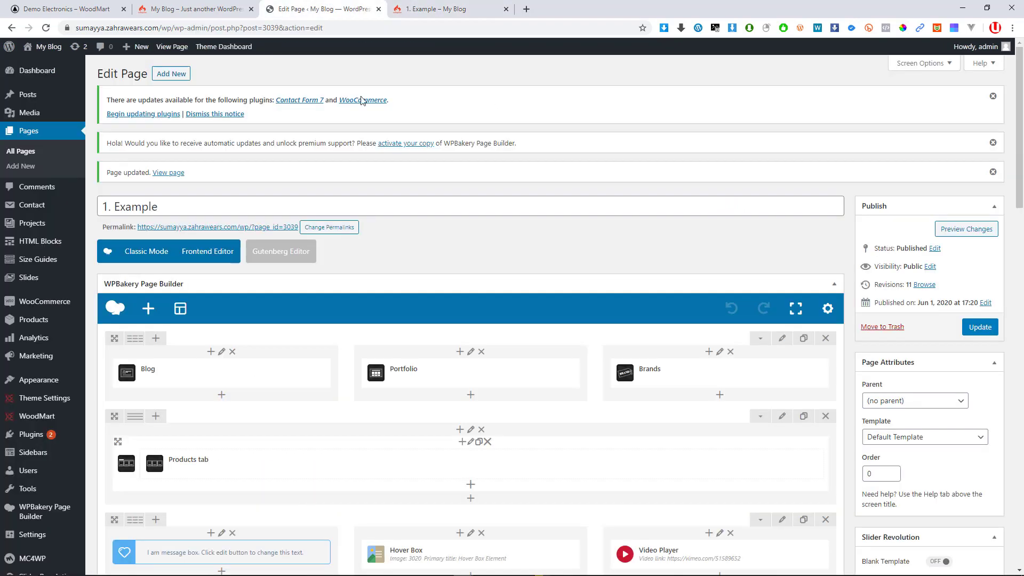
pyautogui.scroll(-3, 411, 346)
pyautogui.scroll(3, 411, 346)
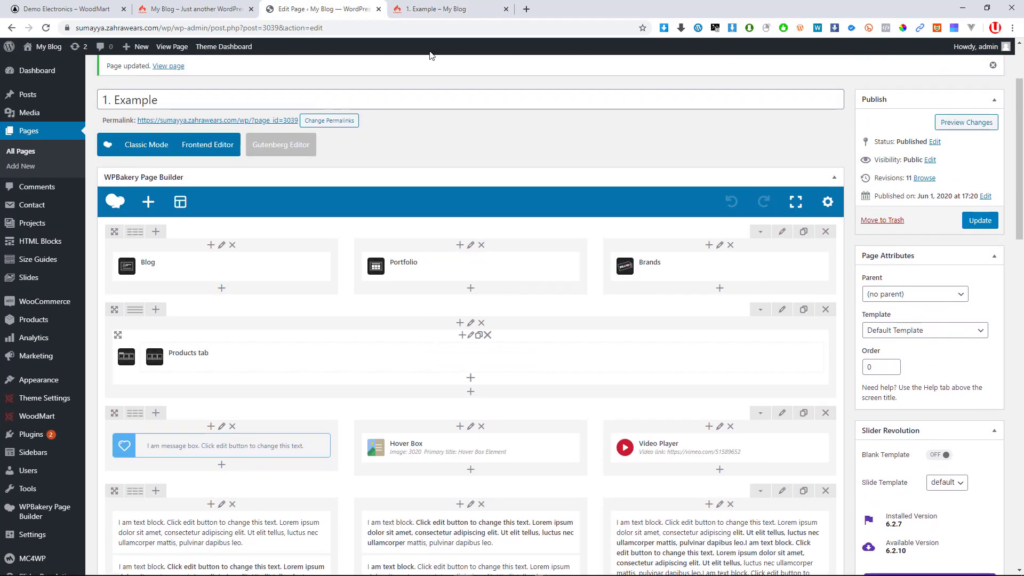
pyautogui.click(437, 4)
pyautogui.scroll(-7, 213, 254)
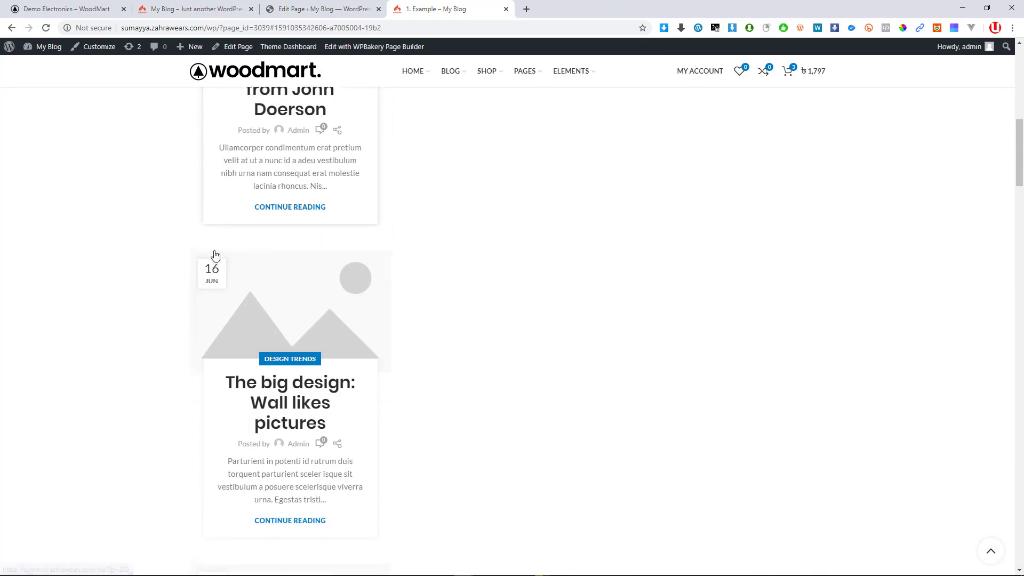
pyautogui.click(320, 9)
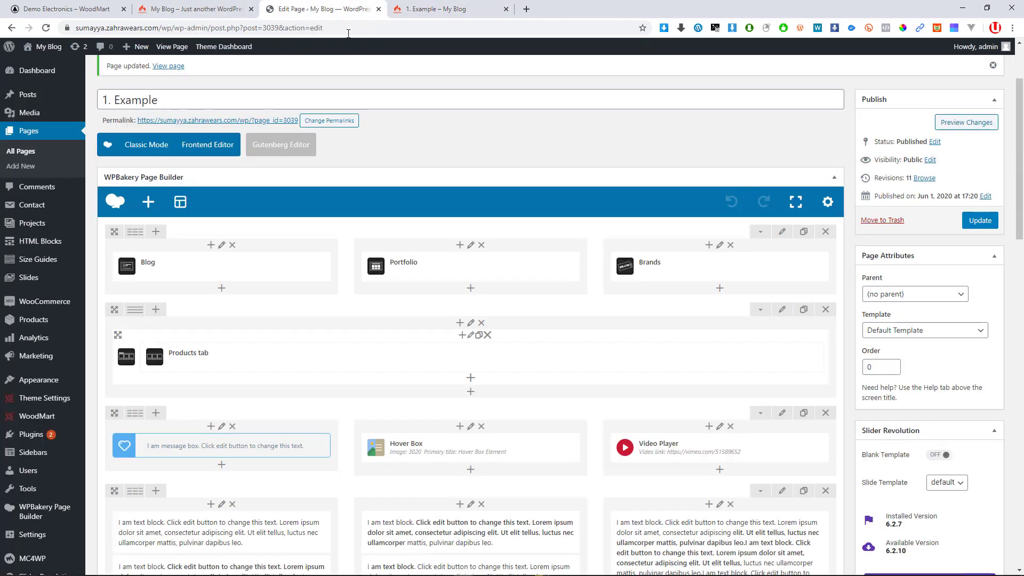
pyautogui.scroll(-7, 395, 288)
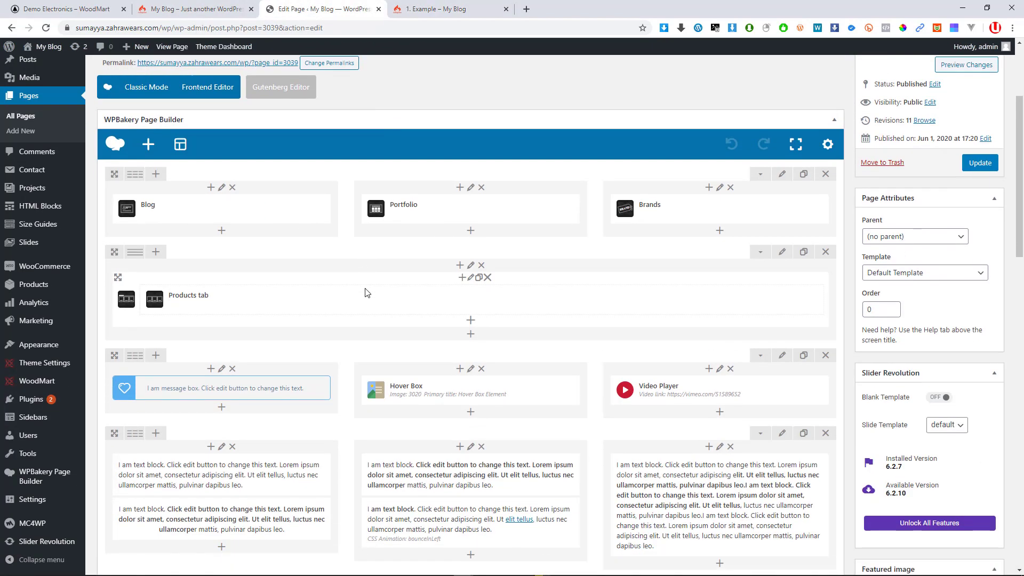
pyautogui.scroll(-3, 365, 289)
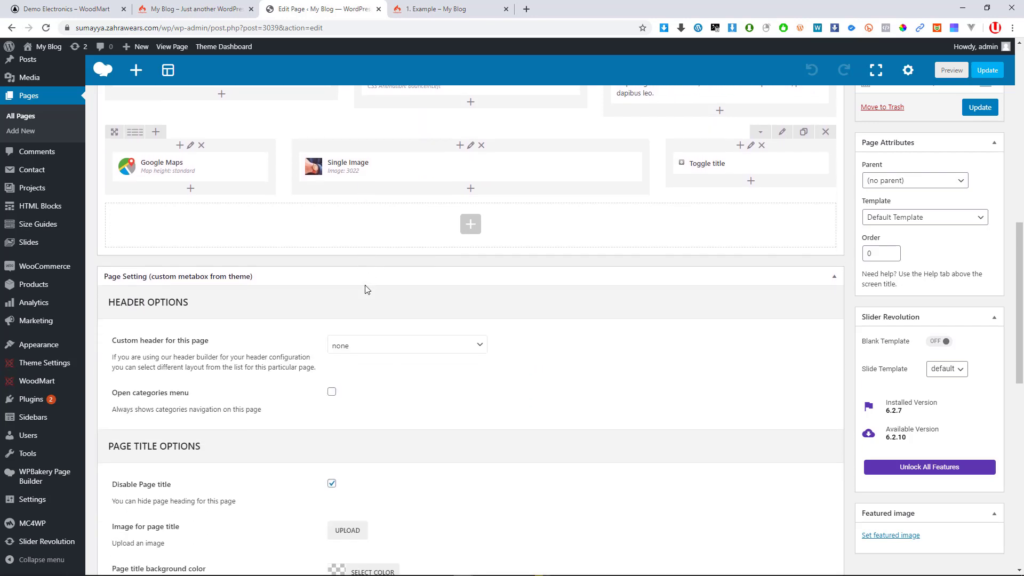
pyautogui.scroll(4, 365, 289)
pyautogui.scroll(7, 368, 288)
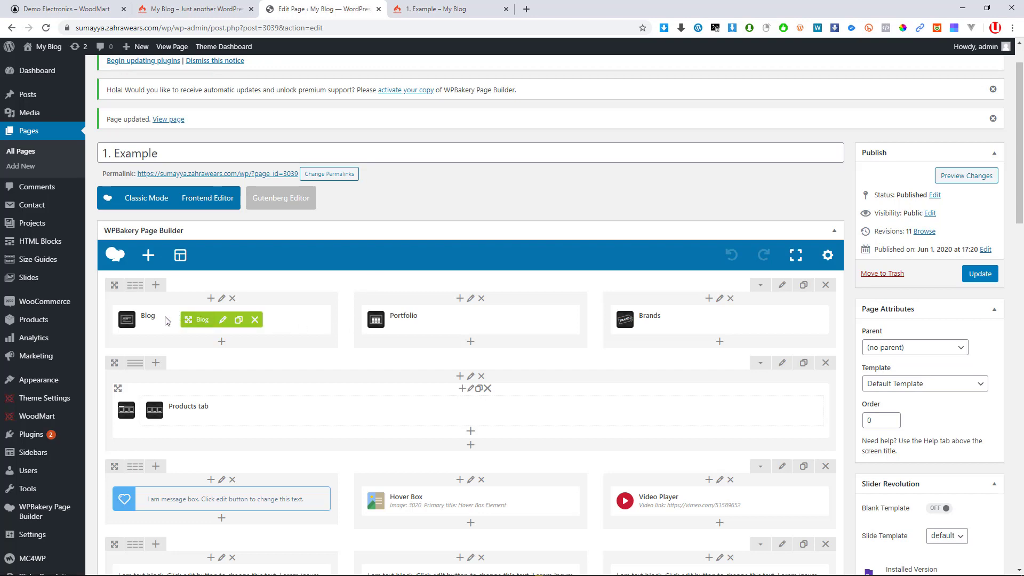
pyautogui.hotkey('ctrl', 'Tab')
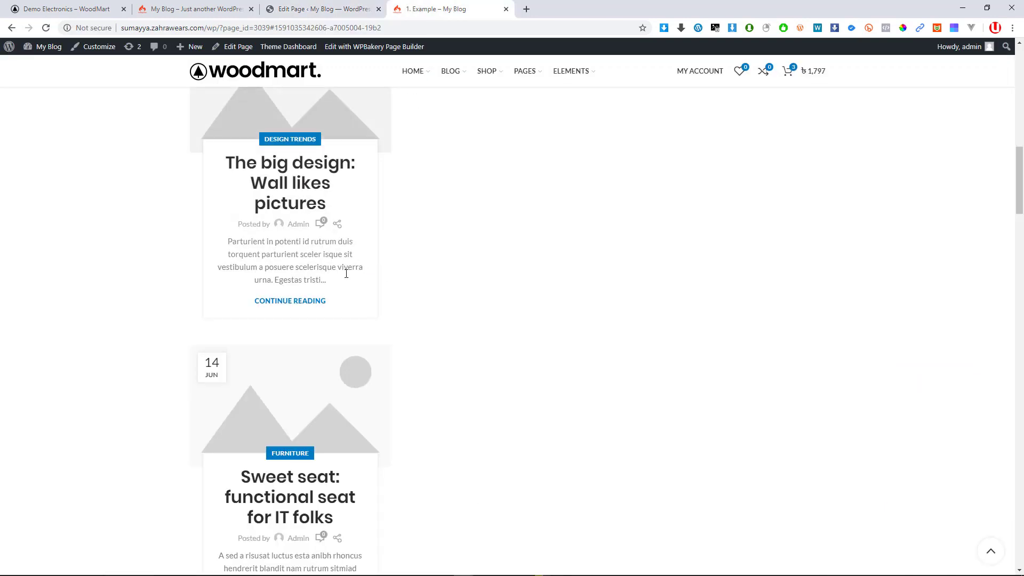
pyautogui.scroll(3, 270, 288)
pyautogui.scroll(10, 269, 289)
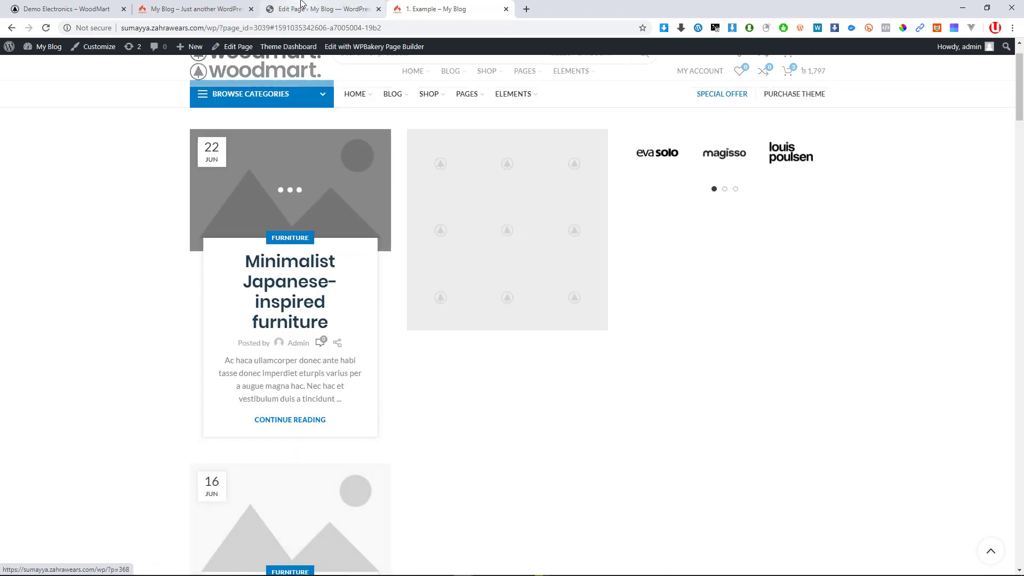
pyautogui.scroll(1, 313, 72)
# Return to the editor and go to Pages > All Pages
pyautogui.click(326, 4)
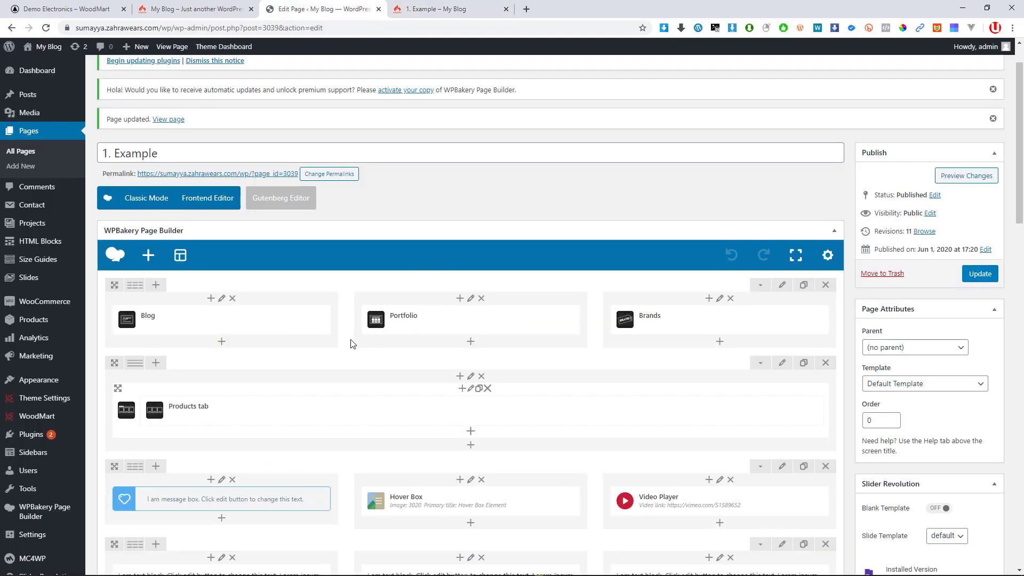
pyautogui.scroll(-5, 350, 343)
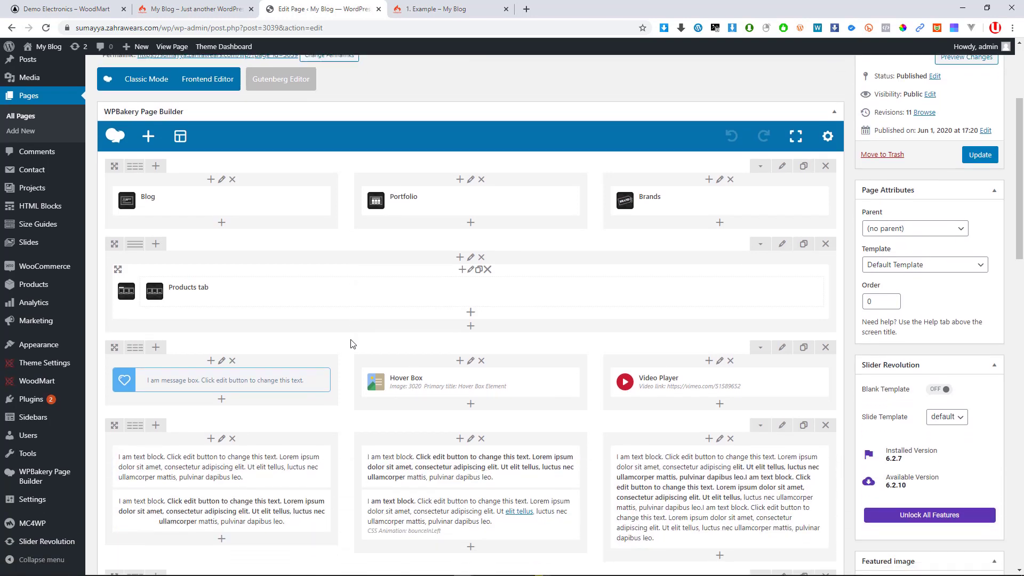
pyautogui.scroll(-2, 351, 345)
pyautogui.scroll(7, 350, 345)
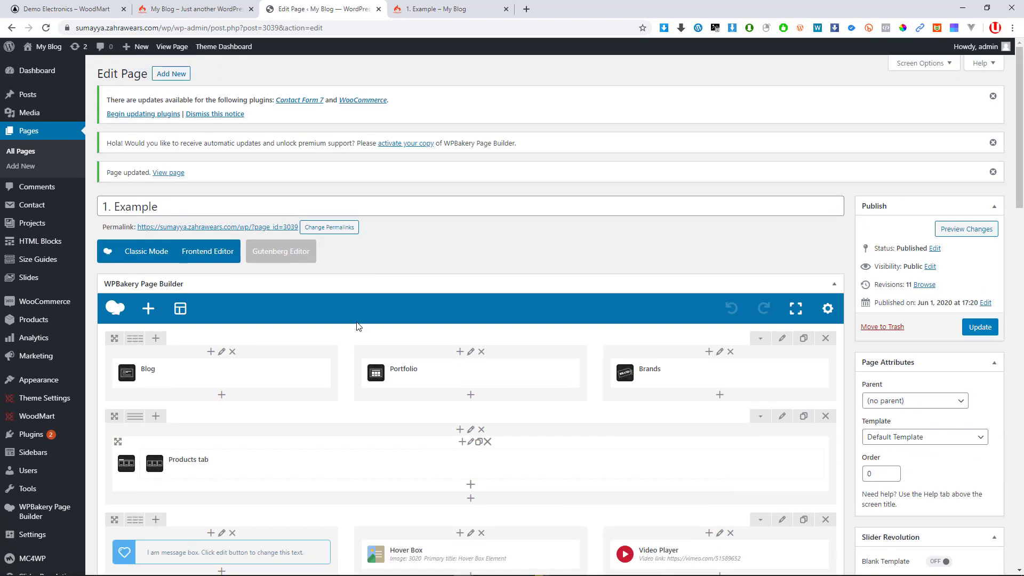
pyautogui.scroll(-1, 365, 331)
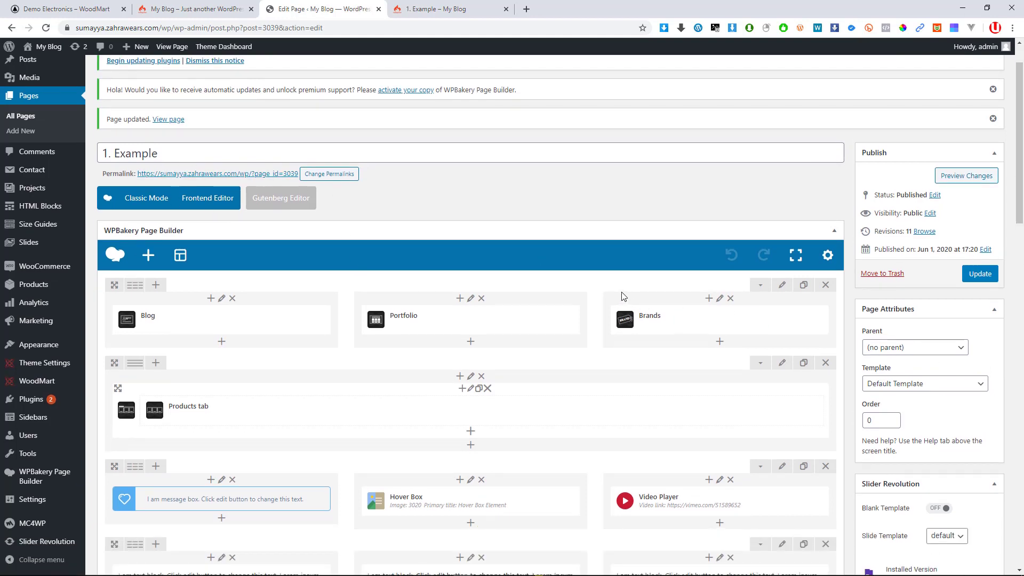
pyautogui.scroll(1, 147, 170)
pyautogui.click(37, 137)
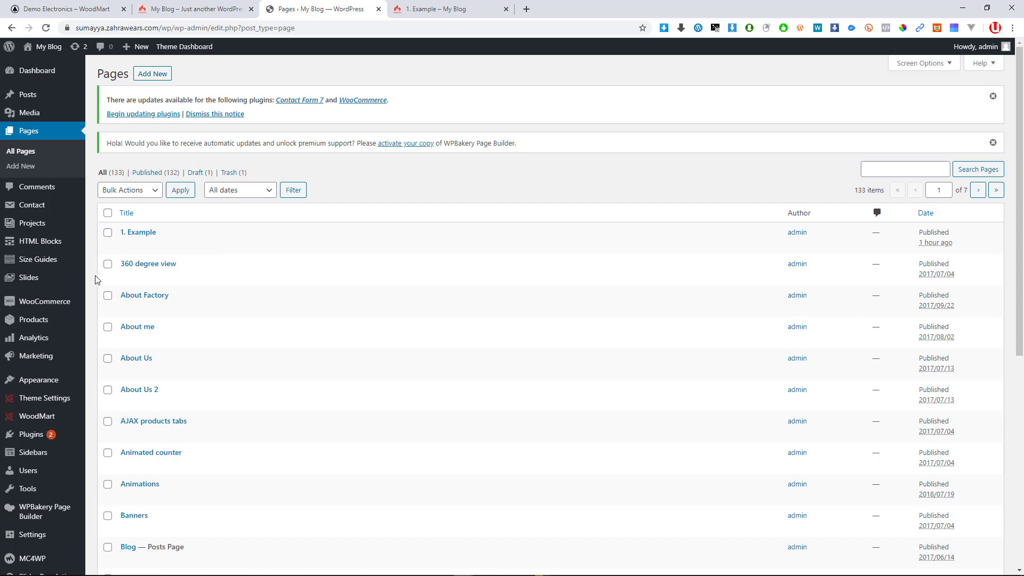
# Scroll through the All Pages list of 133 pages
pyautogui.scroll(-3, 32, 331)
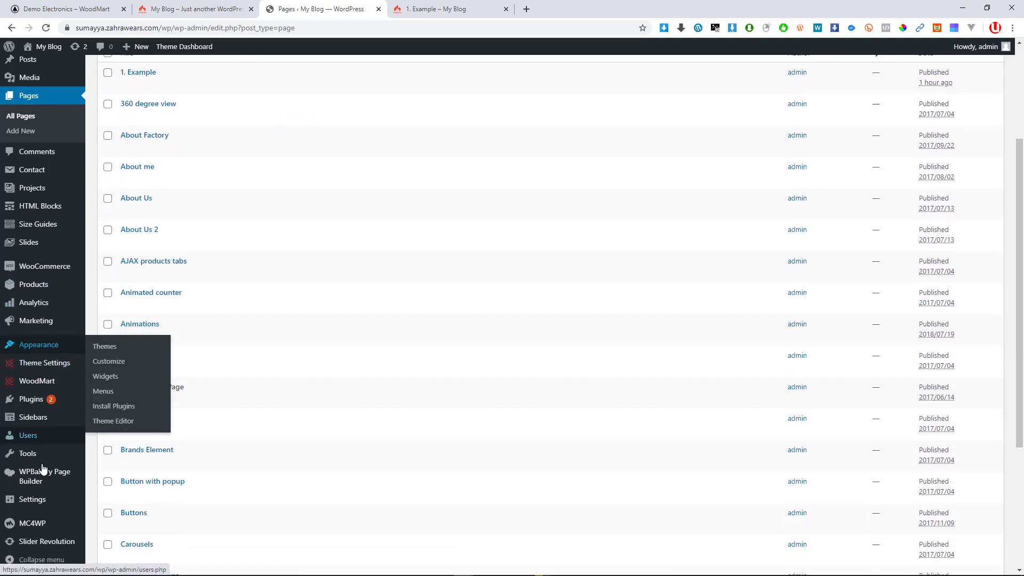
pyautogui.scroll(3, 160, 373)
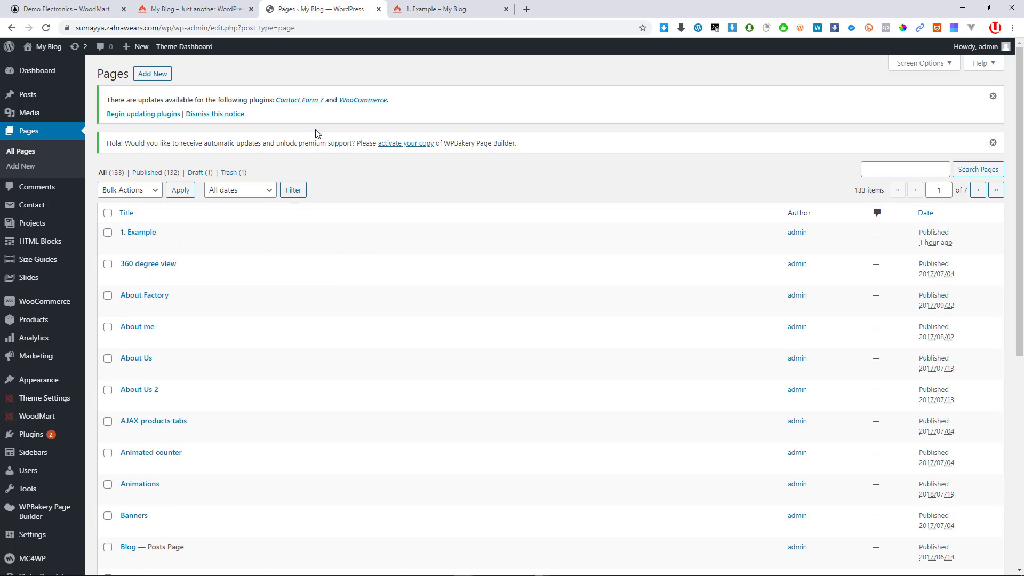
pyautogui.scroll(-5, 115, 213)
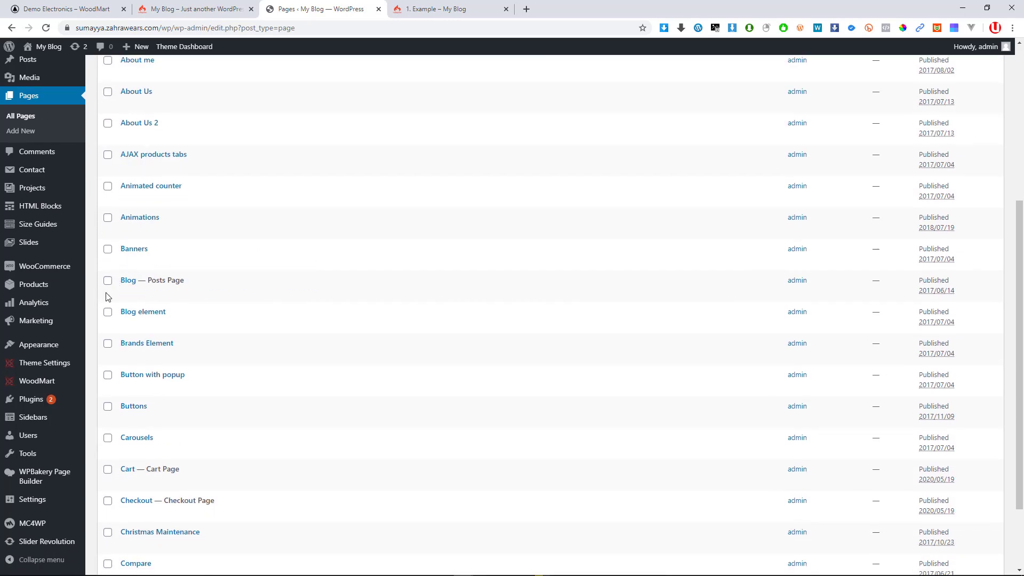
pyautogui.scroll(3, 207, 265)
pyautogui.scroll(1, 207, 264)
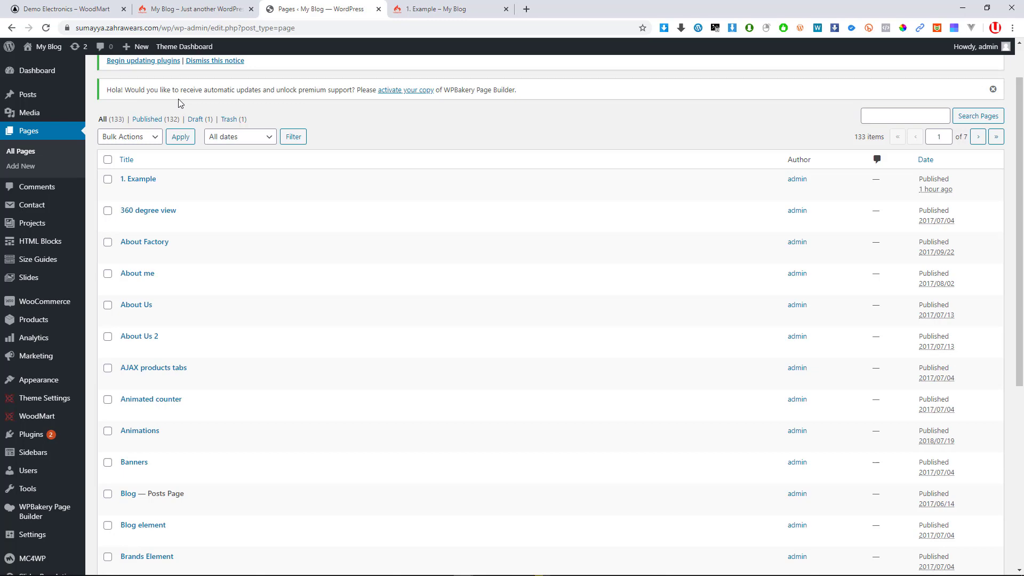
# Bring up the Demo Electronics – WoodMart demo site
pyautogui.press('super')
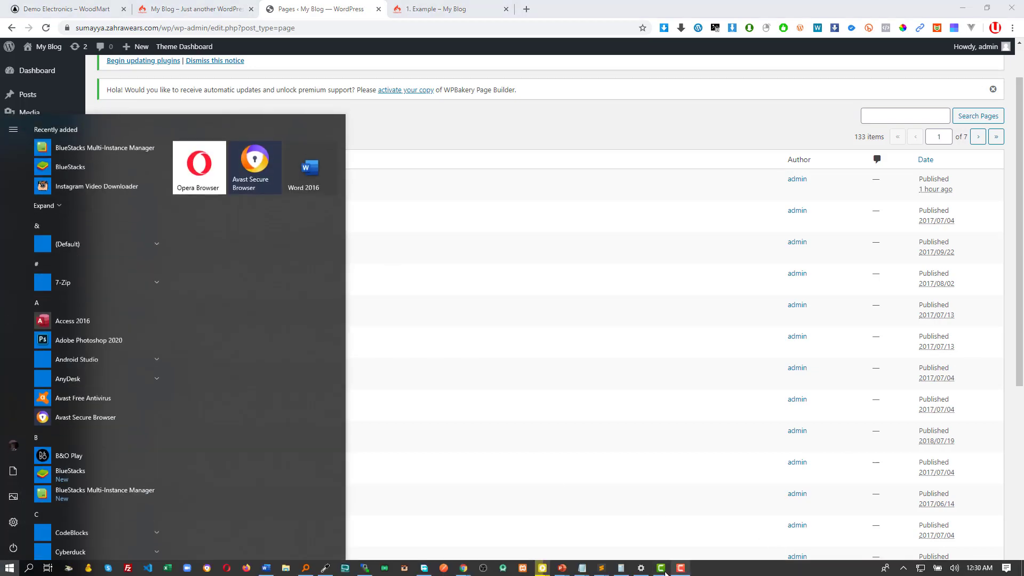
pyautogui.click(681, 568)
pyautogui.click(970, 511)
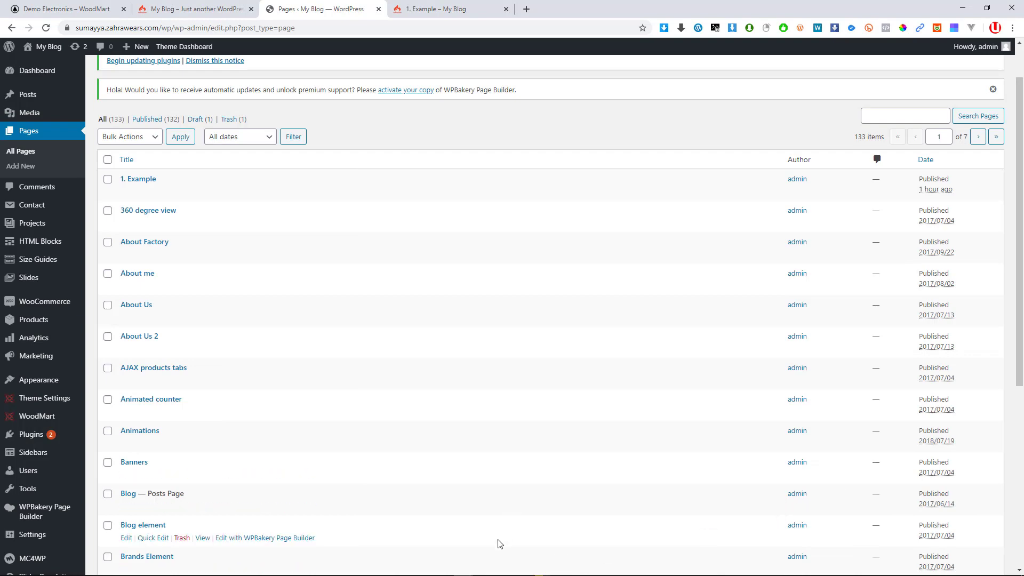
pyautogui.scroll(-4, 488, 347)
pyautogui.scroll(5, 513, 364)
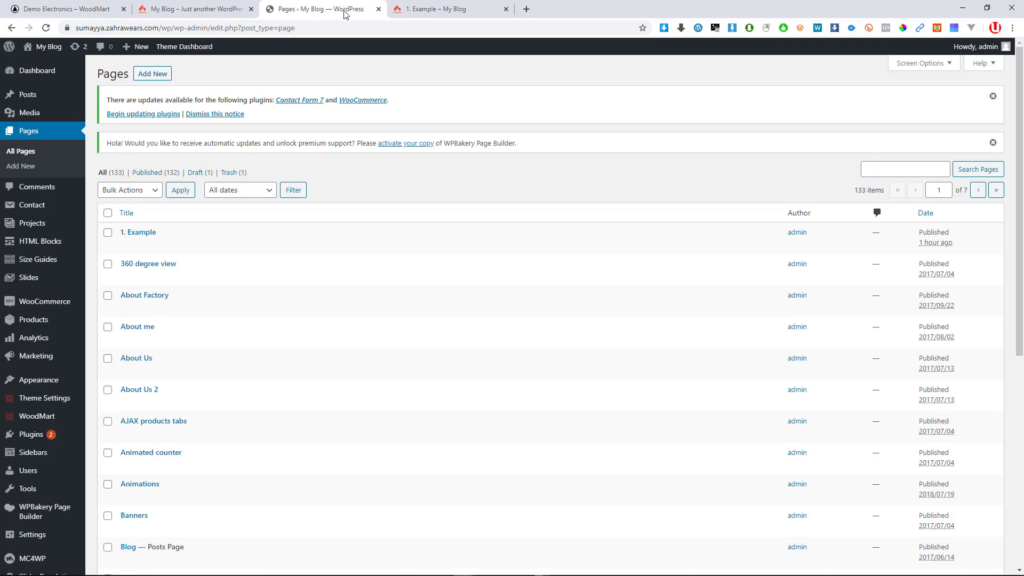
pyautogui.click(102, 9)
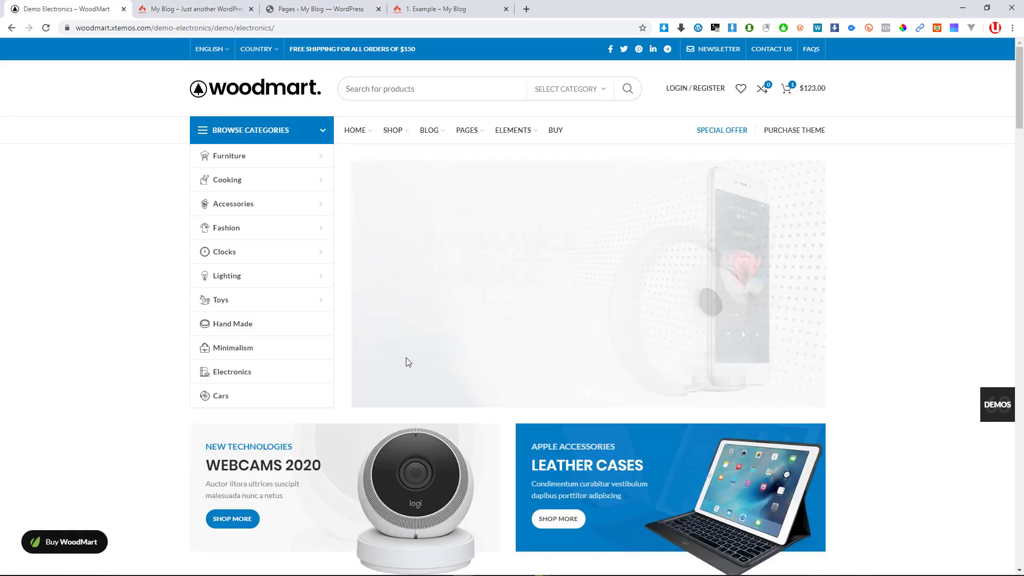
# Flip through the demo's hero slides and products, then bring up the My Blog homepage
pyautogui.click(598, 395)
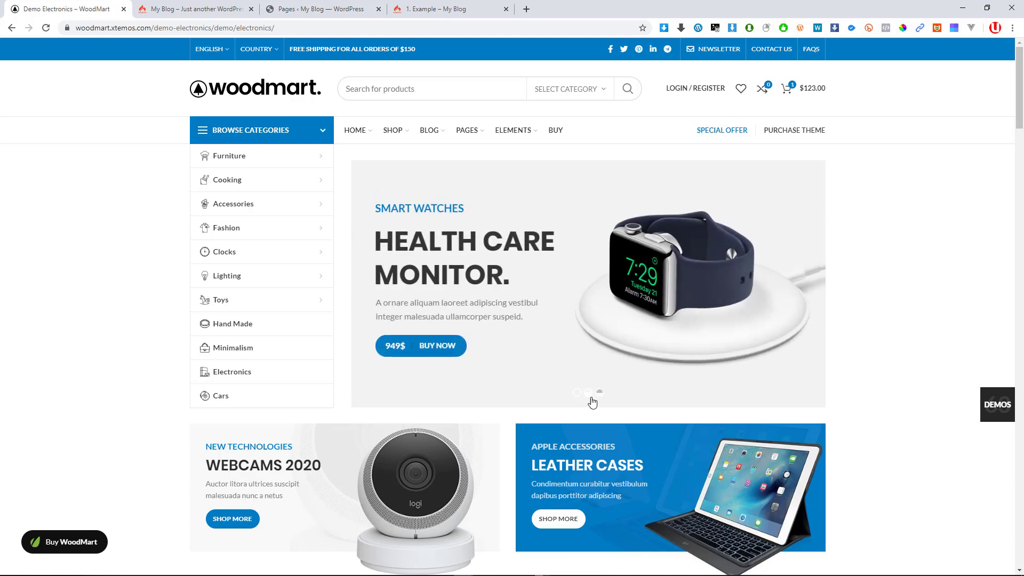
pyautogui.click(578, 394)
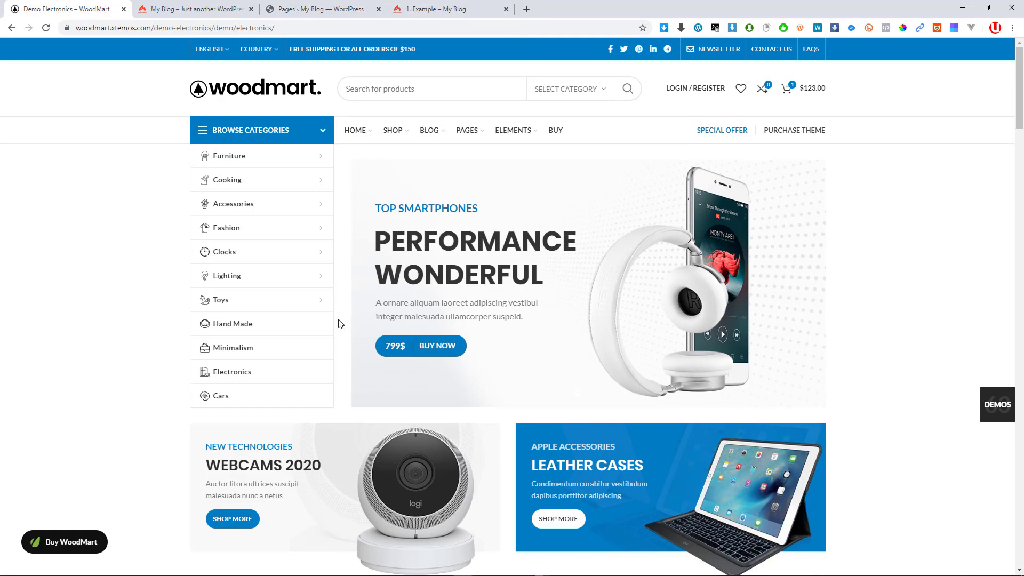
pyautogui.scroll(-4, 339, 322)
pyautogui.scroll(-1, 340, 323)
pyautogui.scroll(-20, 340, 319)
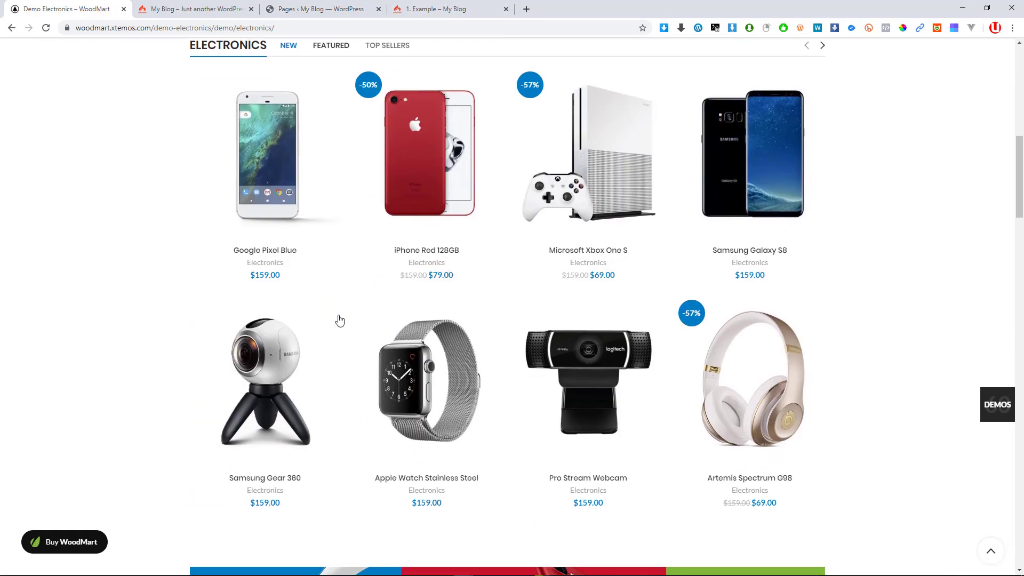
pyautogui.scroll(20, 340, 323)
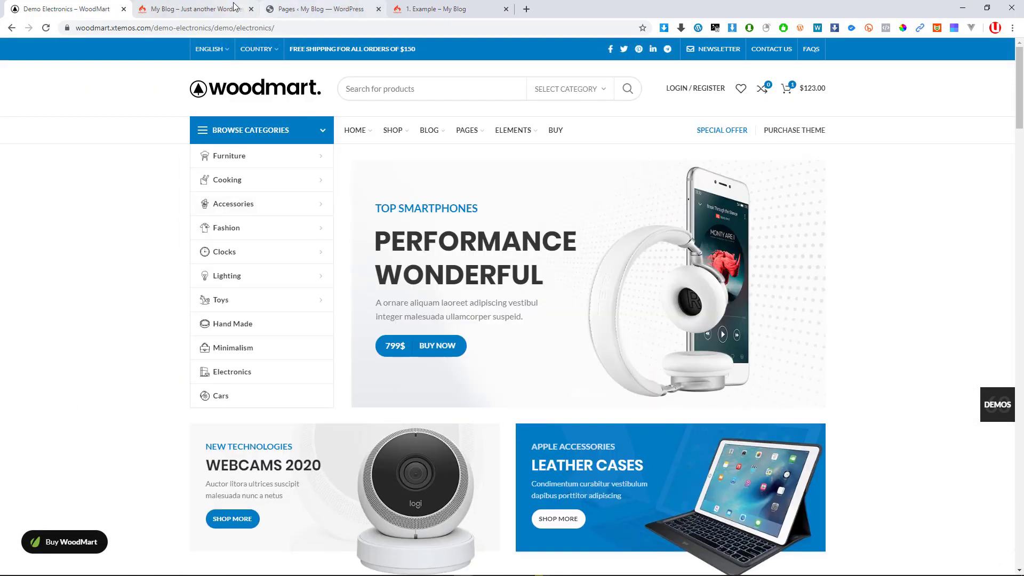
pyautogui.click(202, 8)
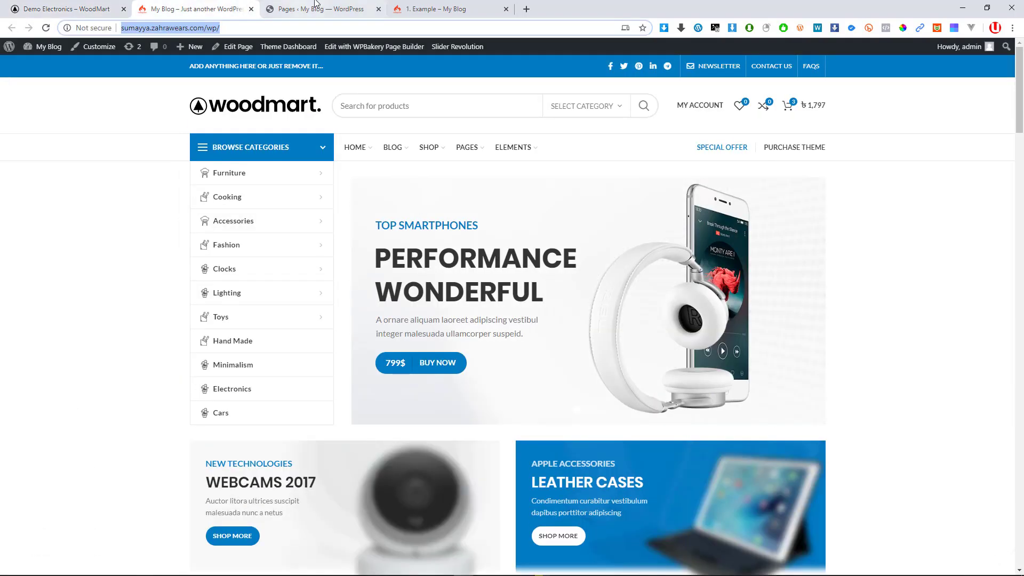
# Go to Plugins > Installed Plugins and highlight the 'Slider Revolution' plugin name
pyautogui.click(326, 9)
pyautogui.scroll(-2, 136, 370)
pyautogui.scroll(-5, 160, 331)
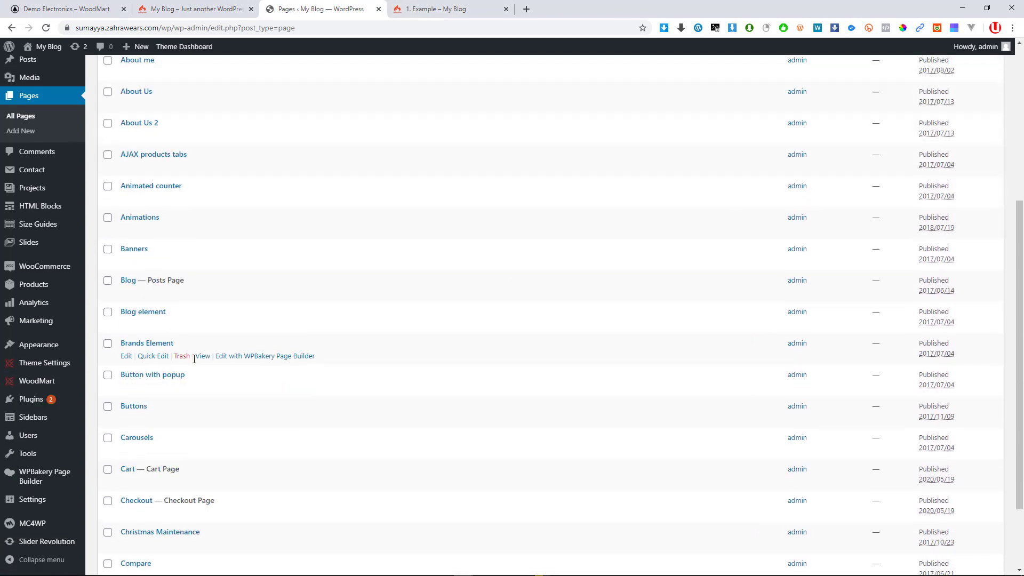
pyautogui.scroll(1, 202, 359)
pyautogui.scroll(-1, 32, 405)
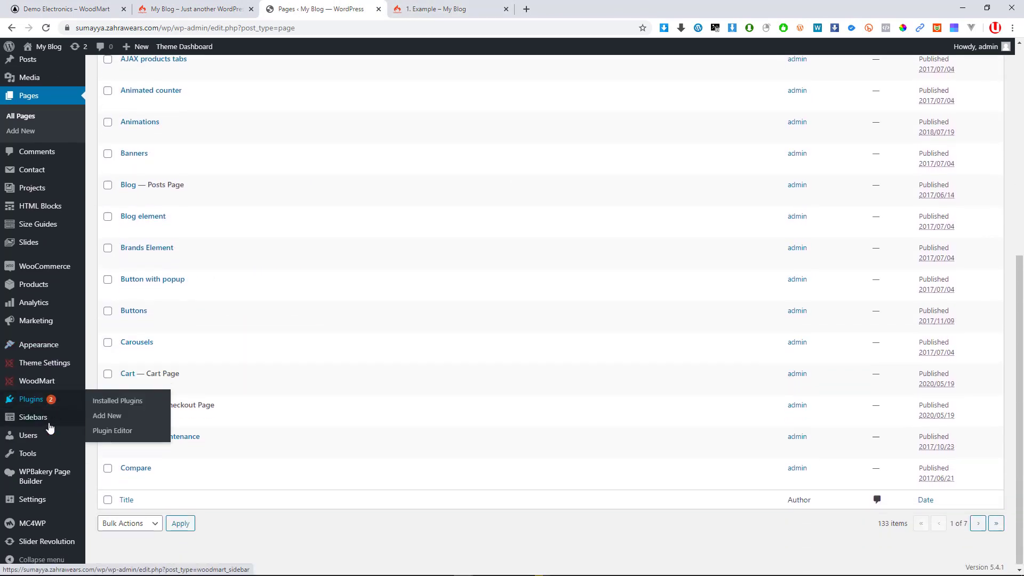
pyautogui.moveTo(37, 509)
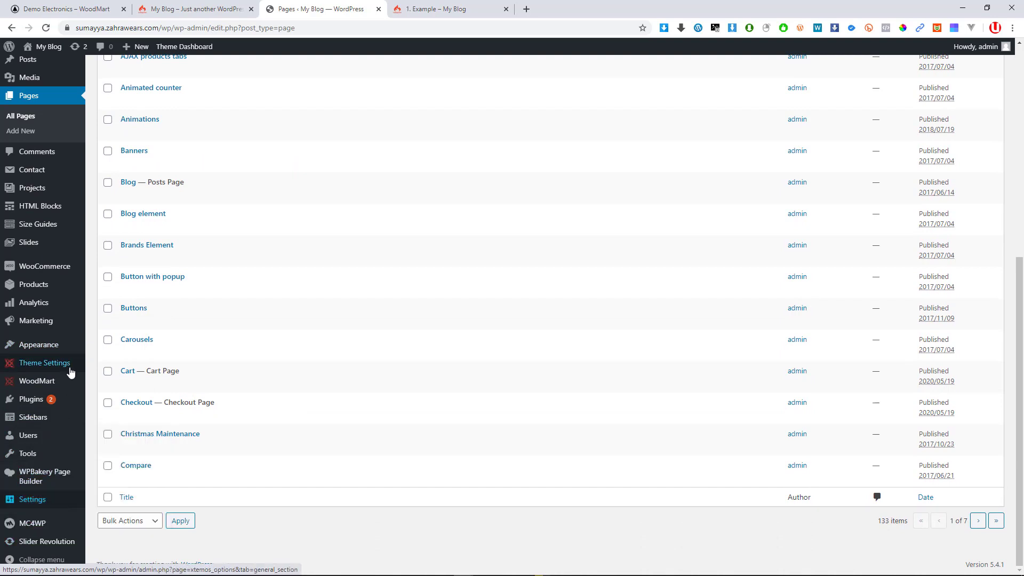
pyautogui.moveTo(54, 408)
pyautogui.click(85, 401)
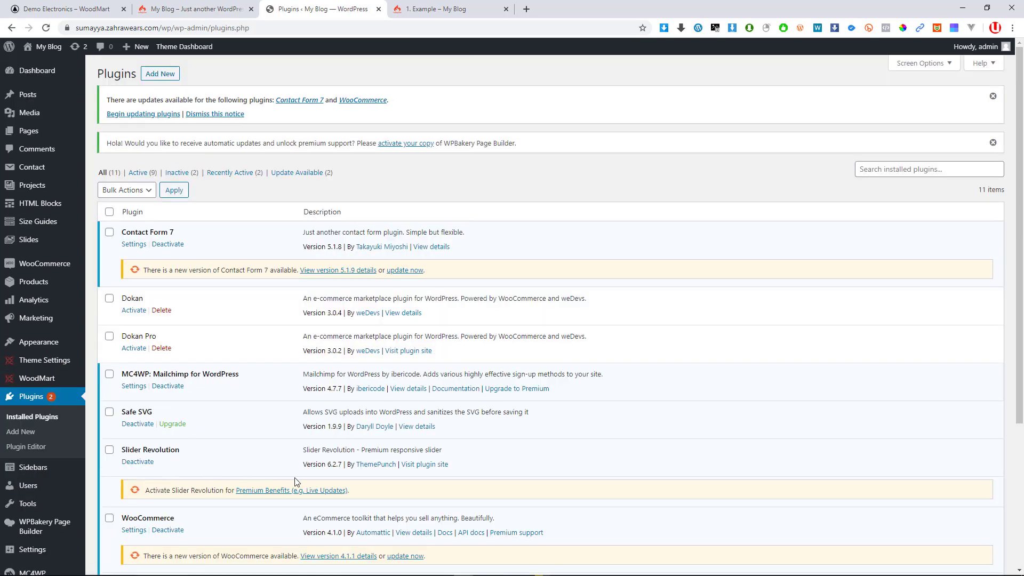
pyautogui.moveTo(117, 452); pyautogui.dragTo(188, 457)
pyautogui.hotkey('ctrl', 'c')
# Search Google for 'slider revolution' and open the CodeCanyon results listing
pyautogui.click(468, 7)
pyautogui.click(434, 24)
pyautogui.hotkey('ctrl', 'v')
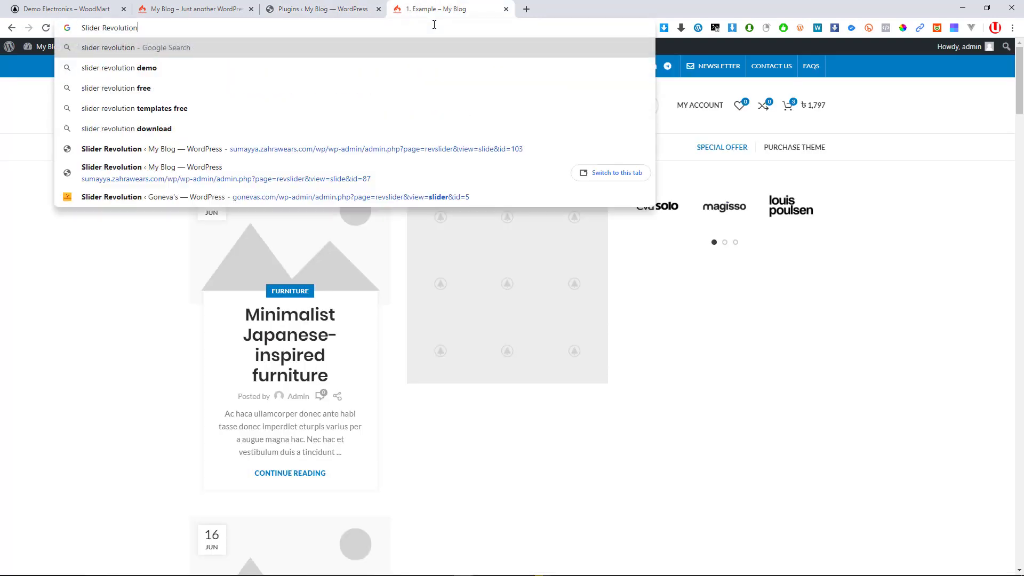
pyautogui.press('Return')
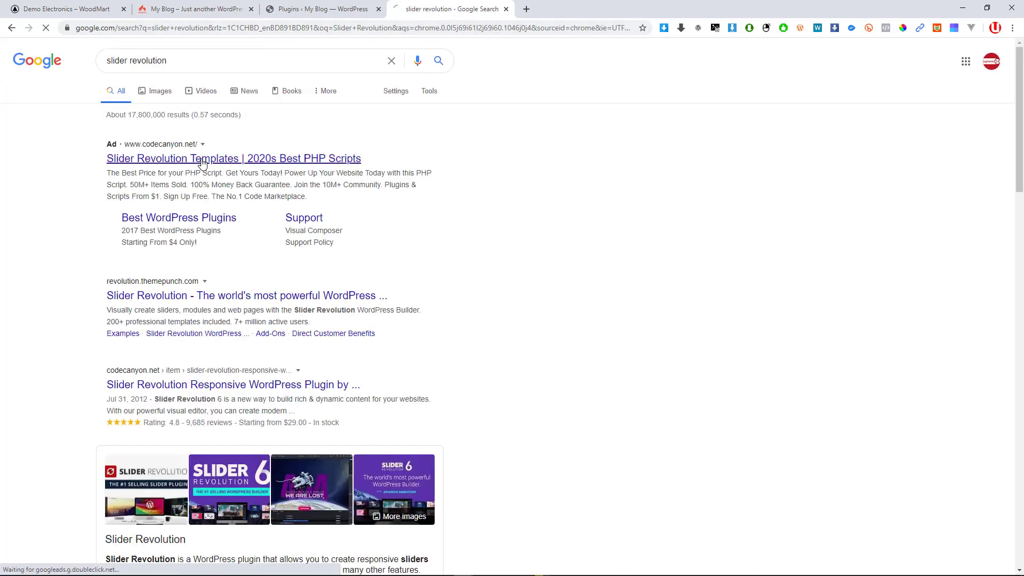
pyautogui.click(291, 159)
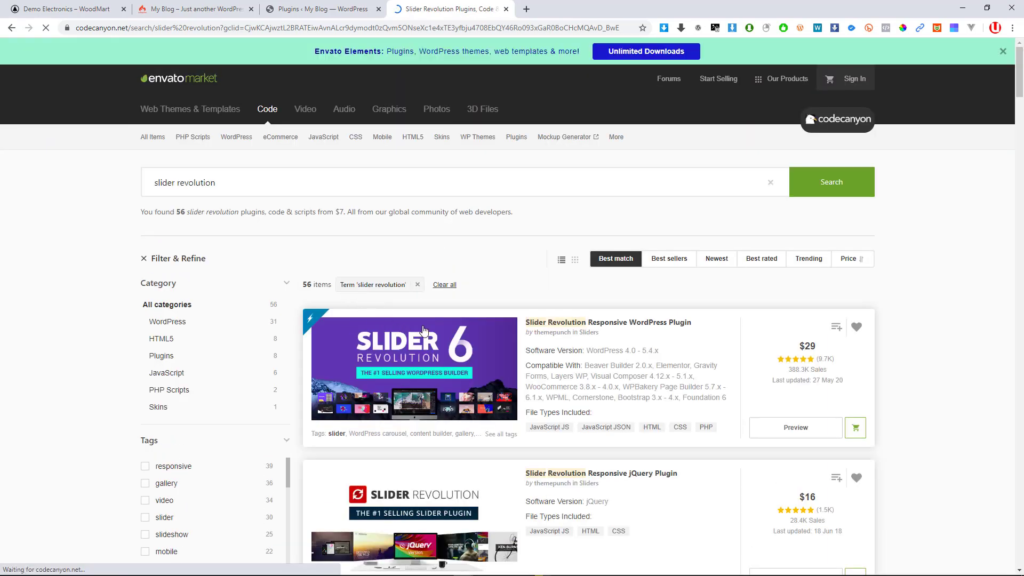
pyautogui.scroll(-2, 417, 262)
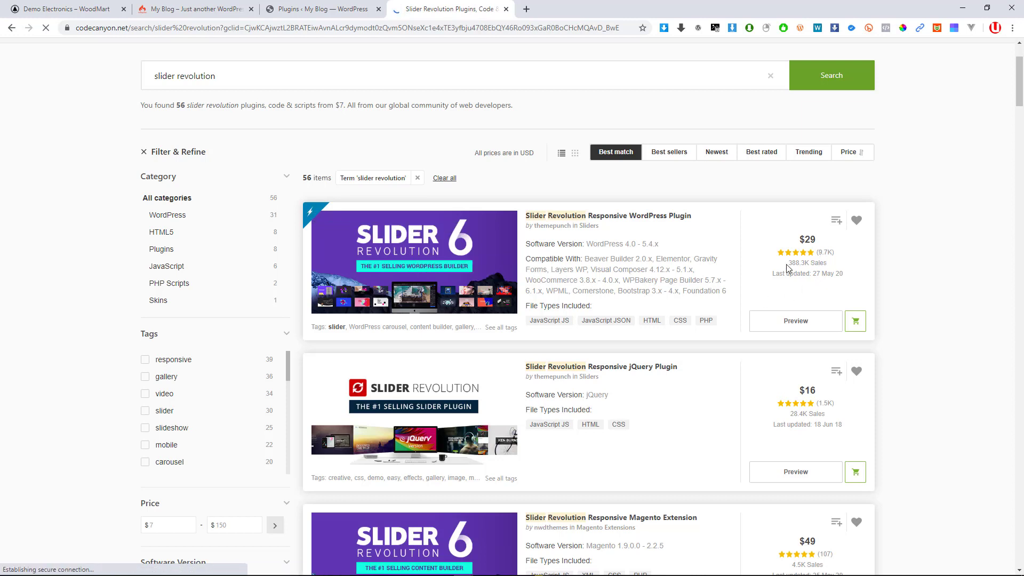
# Review the Slider Revolution Responsive WordPress Plugin item page and play its 2:05 promo video
pyautogui.click(448, 268)
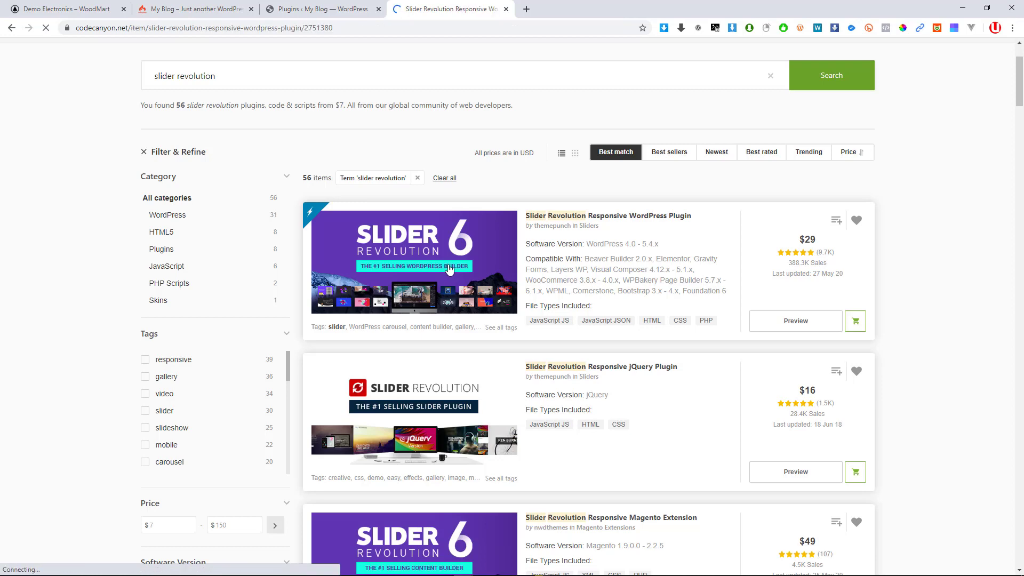
pyautogui.scroll(-7, 563, 366)
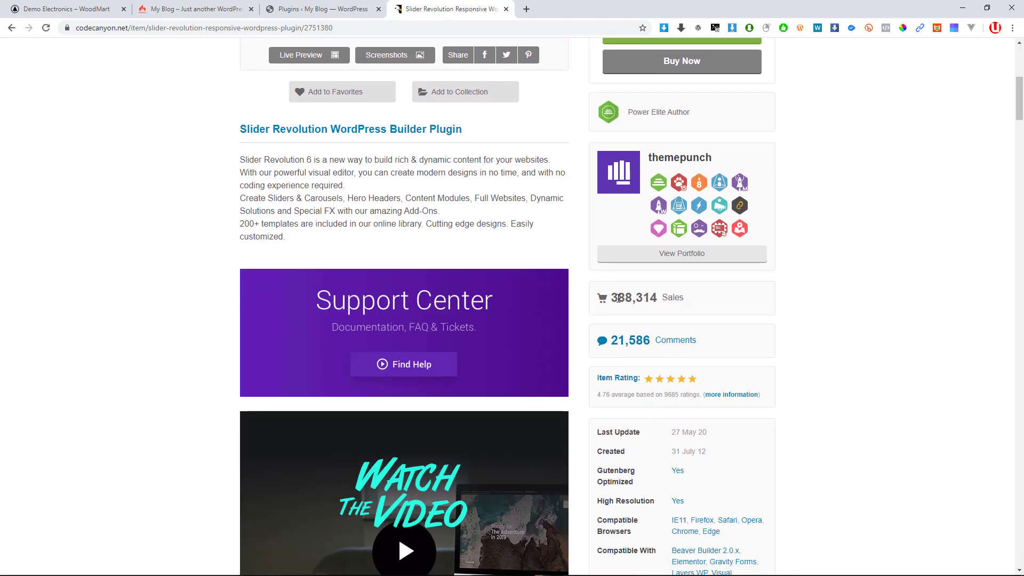
pyautogui.scroll(-3, 531, 373)
pyautogui.scroll(-7, 393, 358)
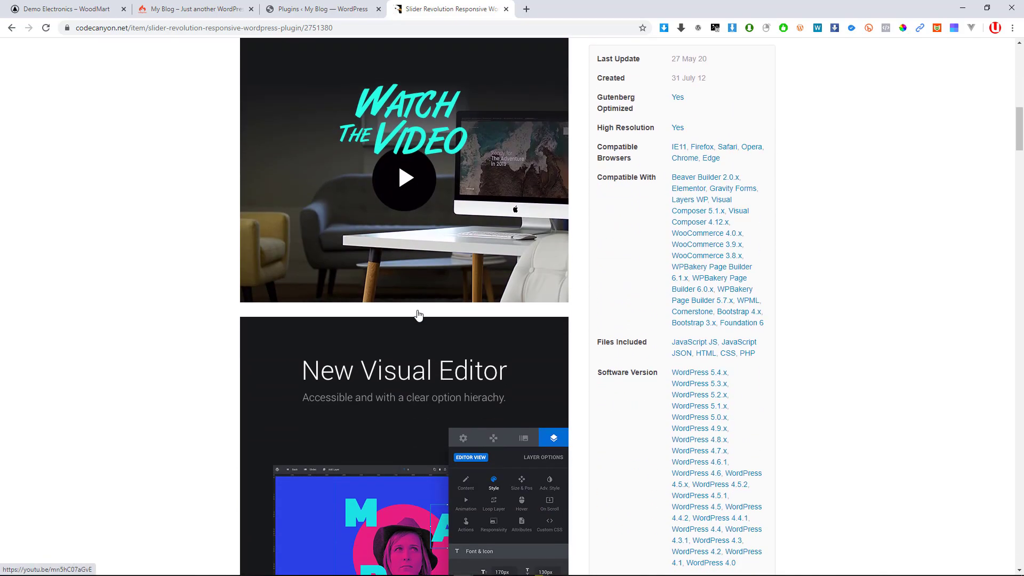
pyautogui.scroll(-20, 423, 409)
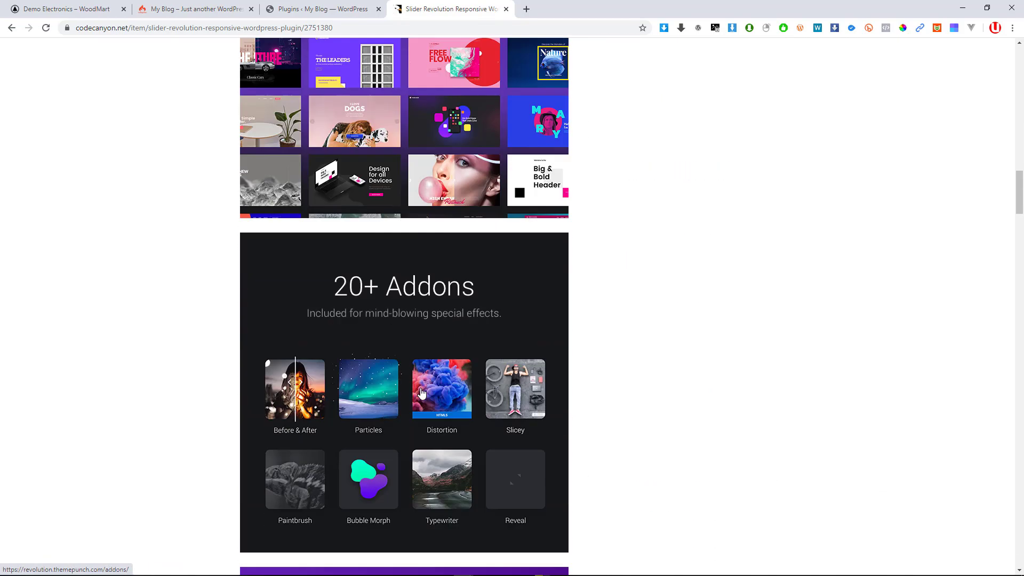
pyautogui.scroll(-14, 422, 389)
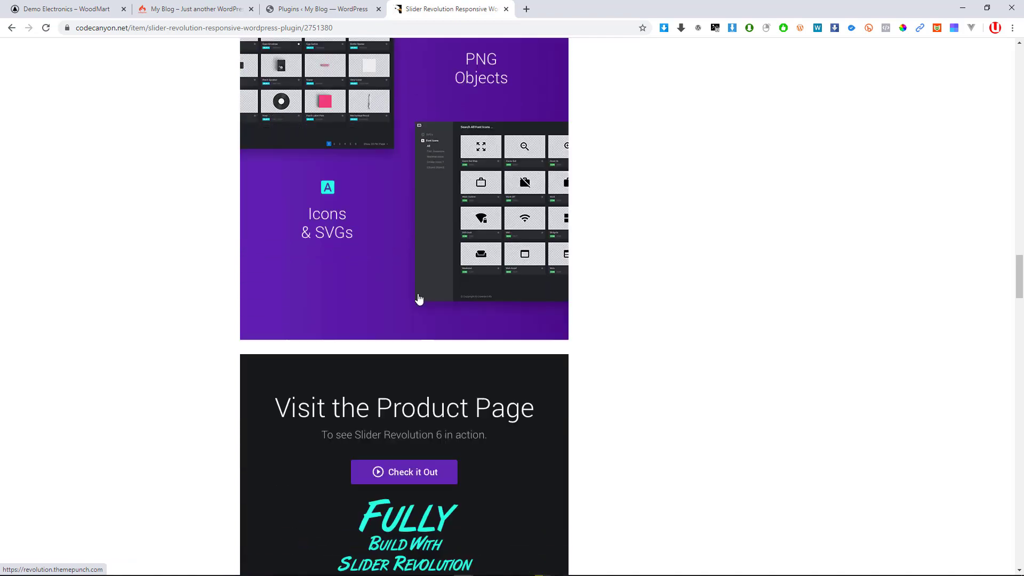
pyautogui.scroll(13, 375, 133)
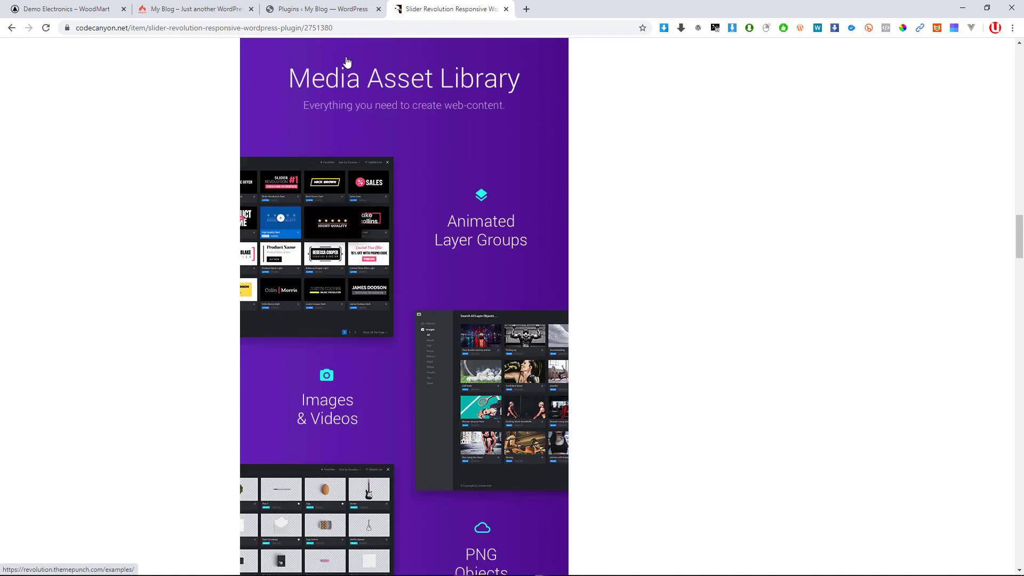
pyautogui.scroll(6, 379, 320)
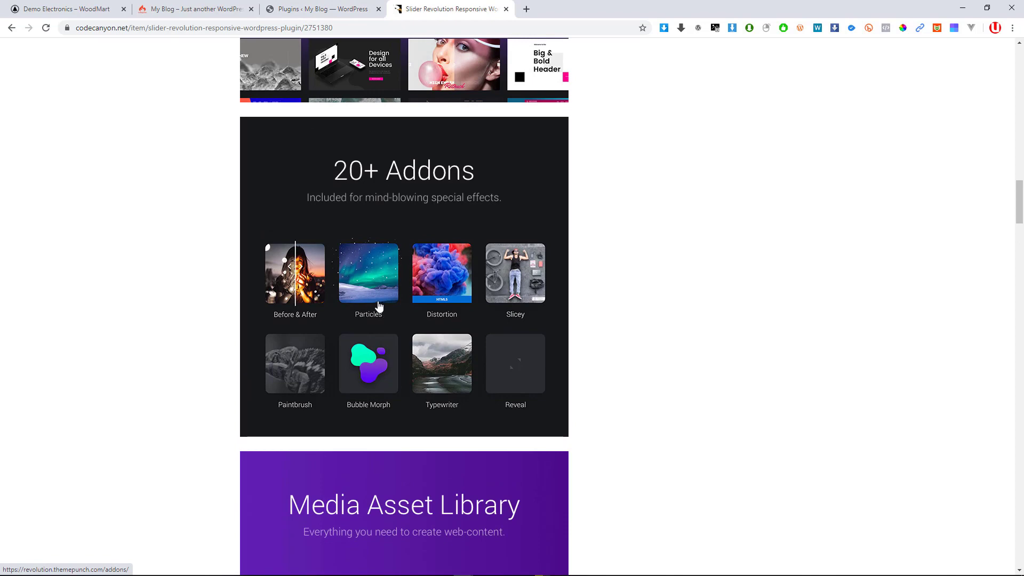
pyautogui.scroll(2, 381, 306)
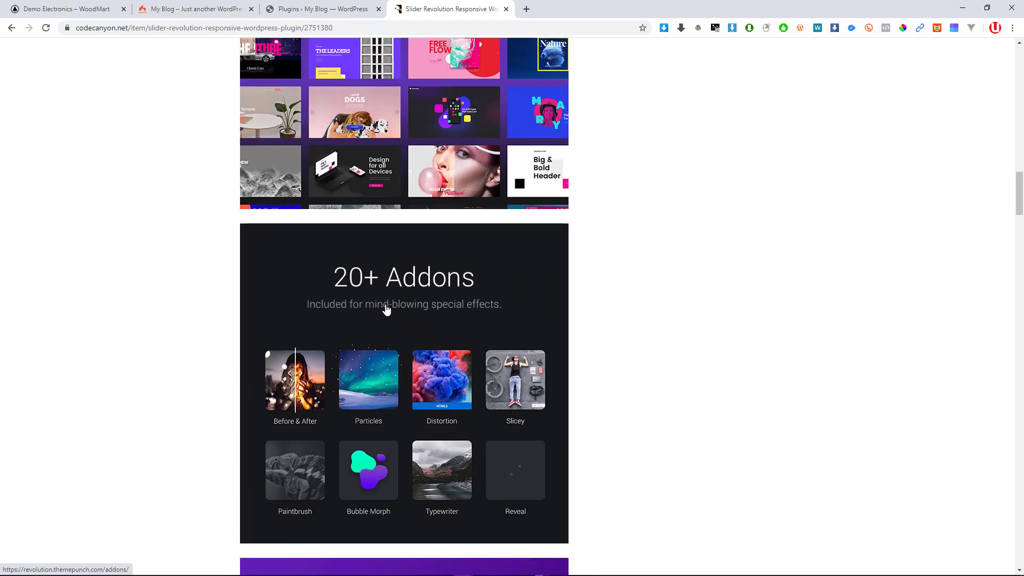
pyautogui.scroll(12, 387, 309)
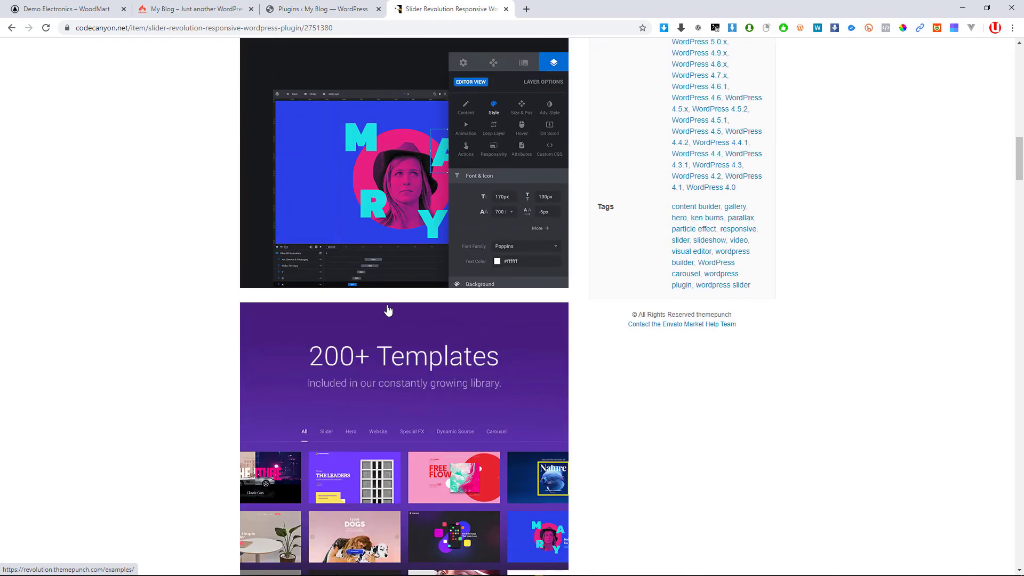
pyautogui.scroll(7, 389, 310)
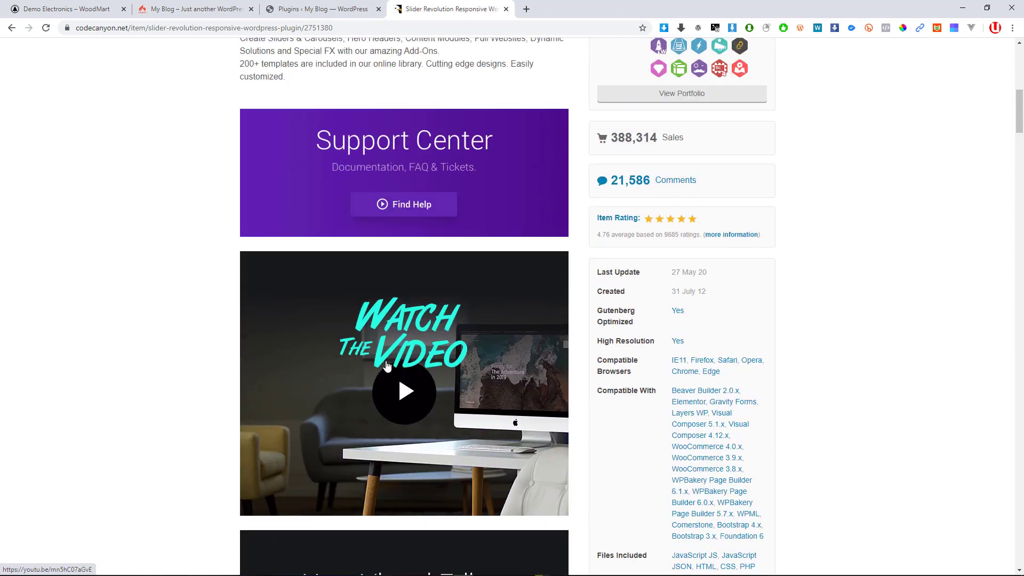
pyautogui.click(398, 397)
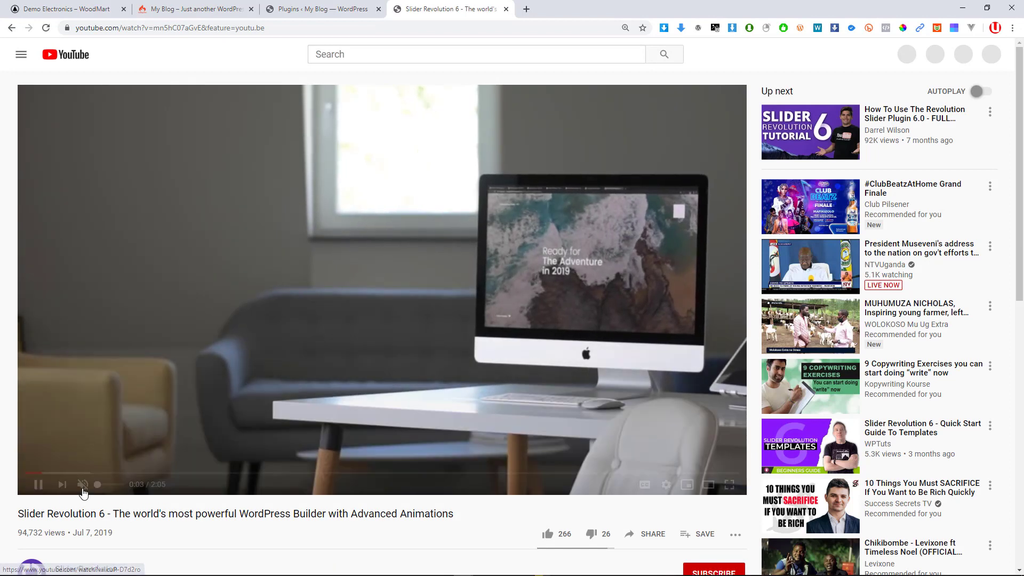
# Unmute the Slider Revolution 6 promo video and pause it at 0:25
pyautogui.click(82, 485)
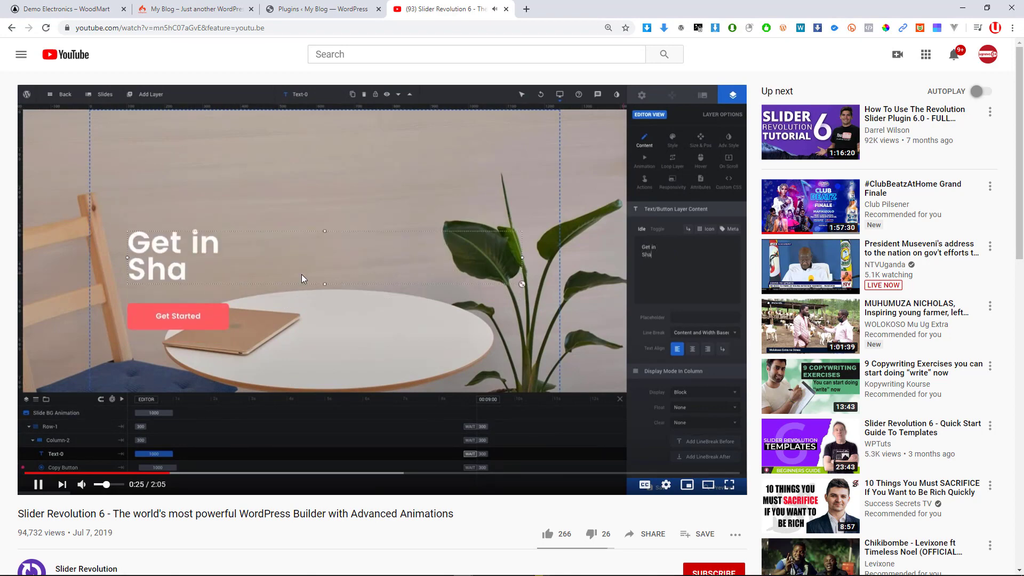
pyautogui.click(316, 249)
pyautogui.scroll(-1, 373, 363)
pyautogui.scroll(-3, 428, 406)
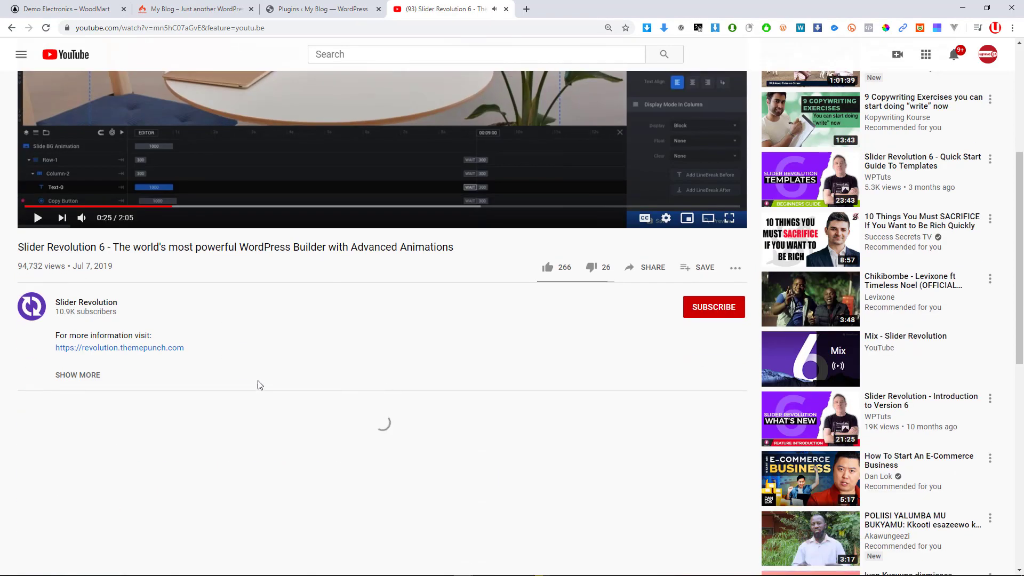
# Open the Slider Revolution YouTube channel and view its Videos and Playlists tabs
pyautogui.click(76, 309)
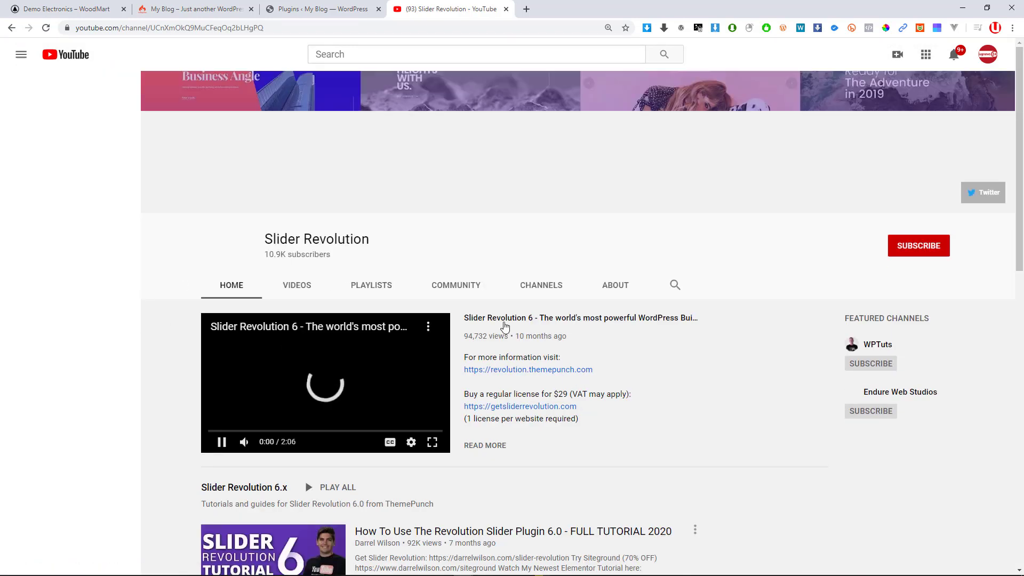
pyautogui.click(296, 286)
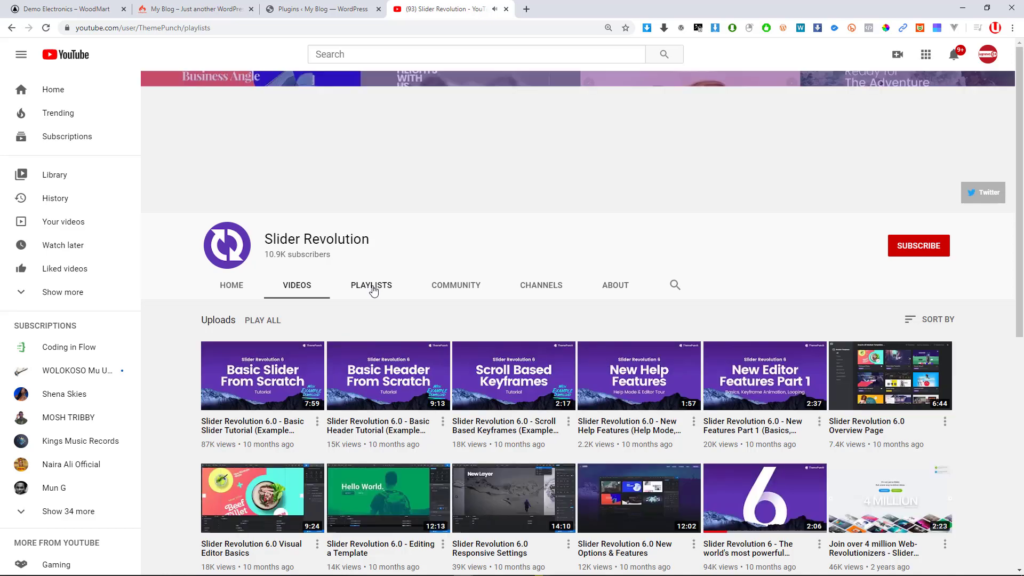
pyautogui.click(373, 289)
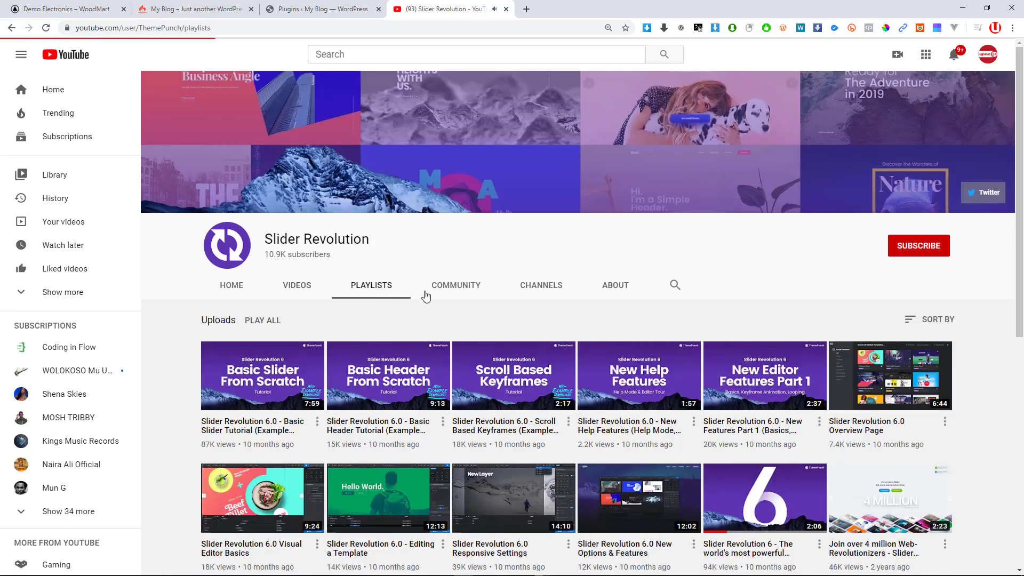
# Look over the channel's playlists, then return to the 'Plugins ‹ My Blog — WordPress' tab
pyautogui.scroll(-3, 820, 444)
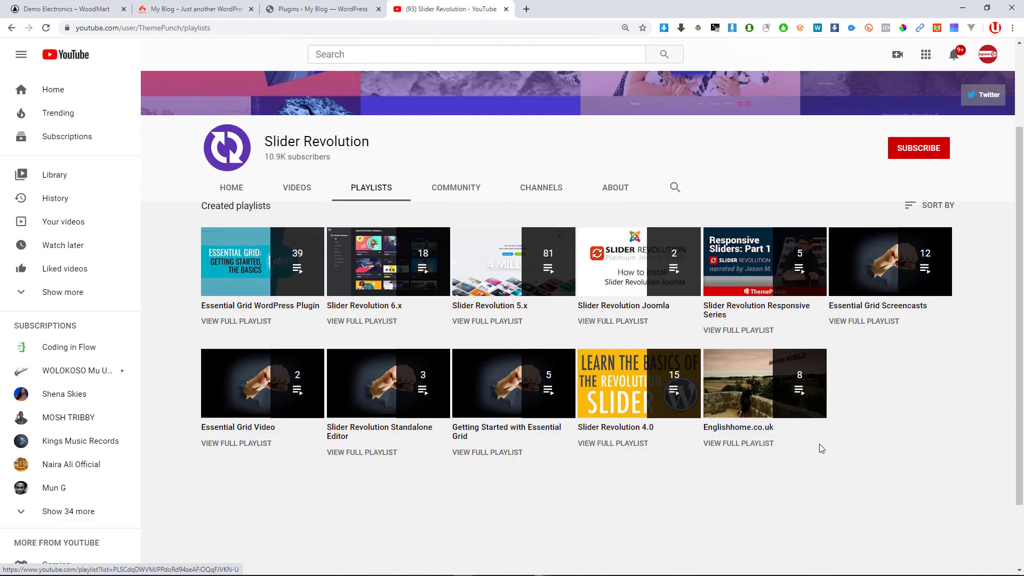
pyautogui.moveTo(789, 384)
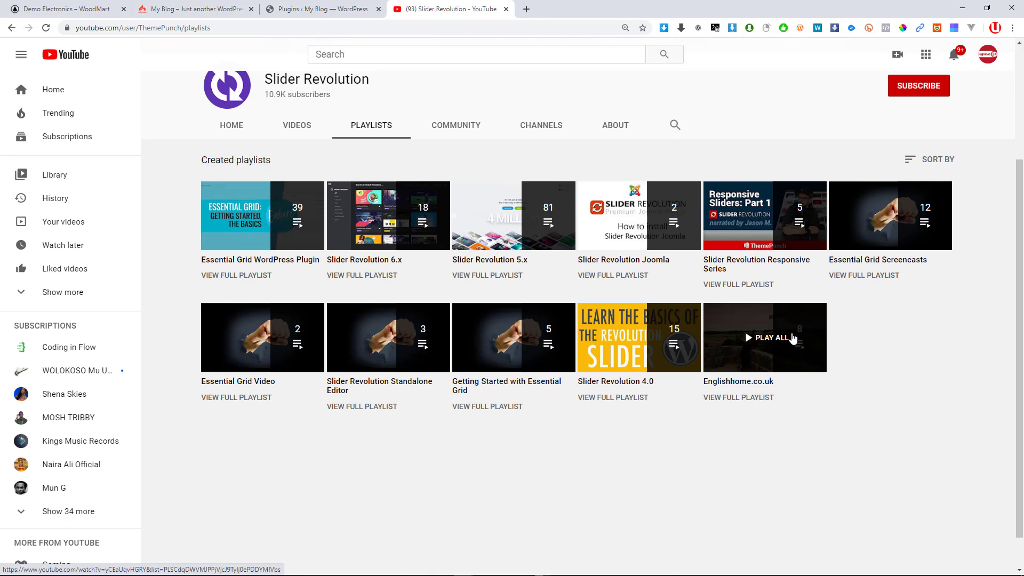
pyautogui.click(323, 9)
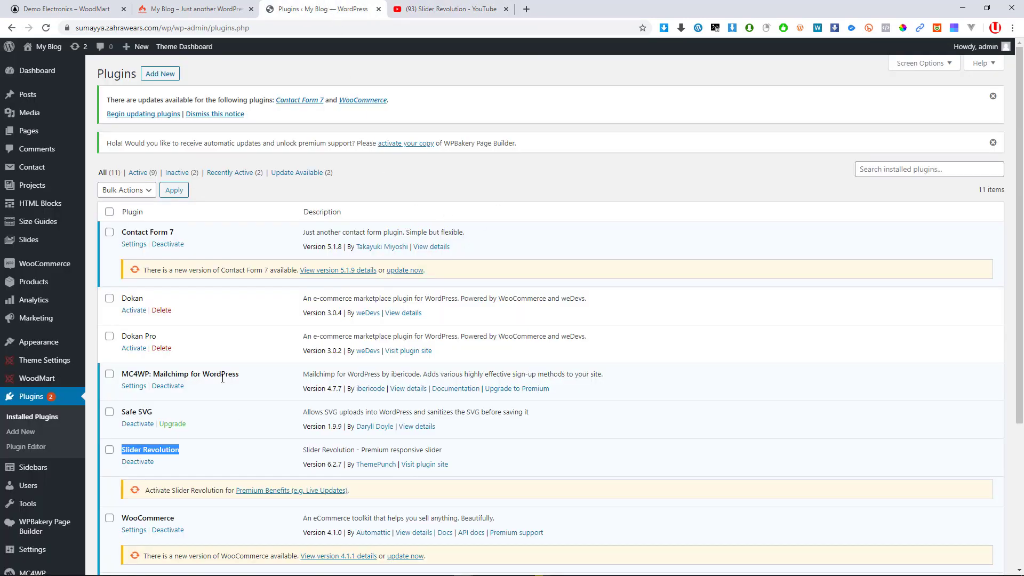
# Scroll the Installed Plugins list to confirm Slider Revolution 6.2.7 is active, briefly visiting My Blog
pyautogui.scroll(-3, 223, 378)
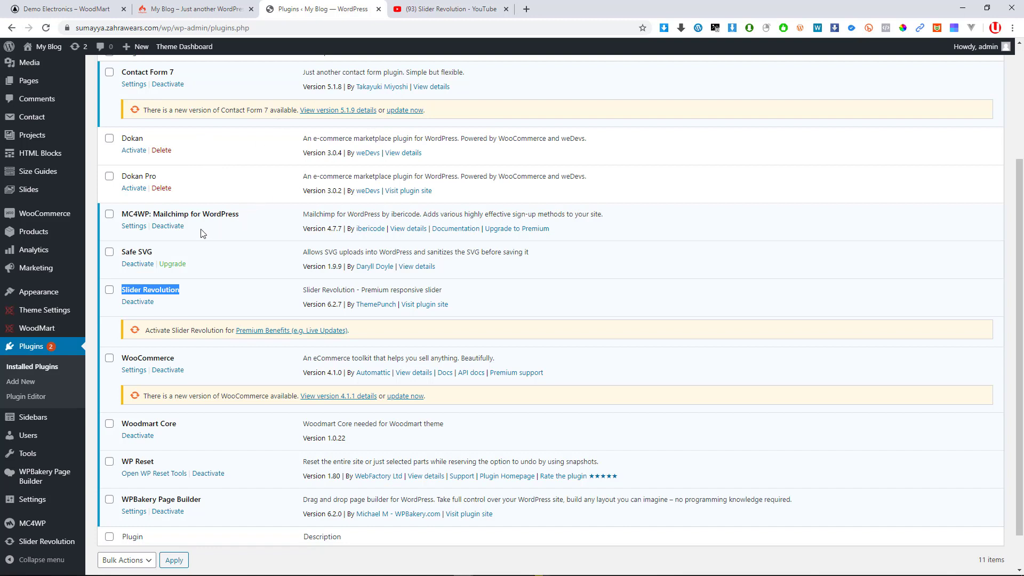
pyautogui.scroll(-2, 208, 229)
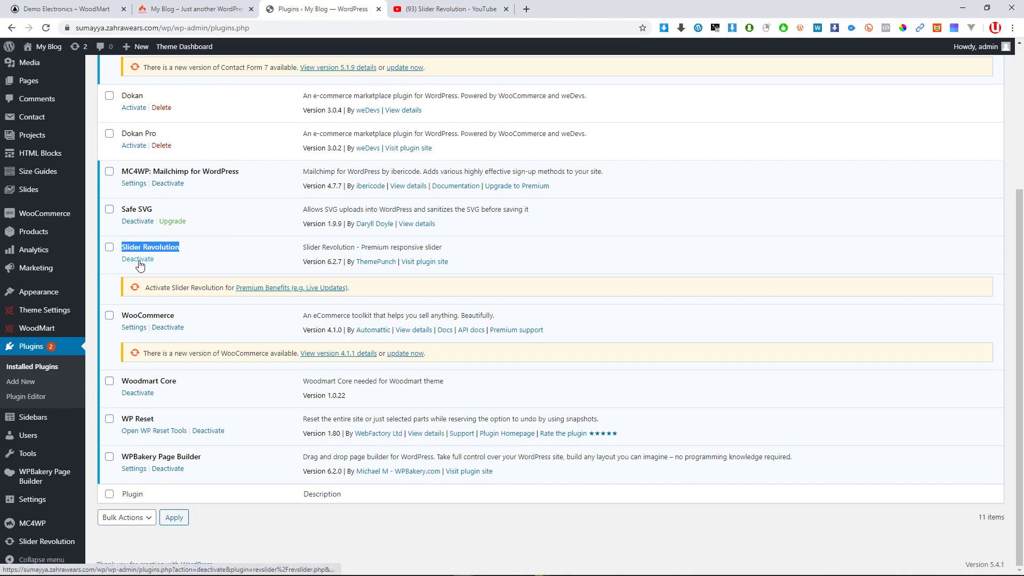
pyautogui.scroll(4, 299, 202)
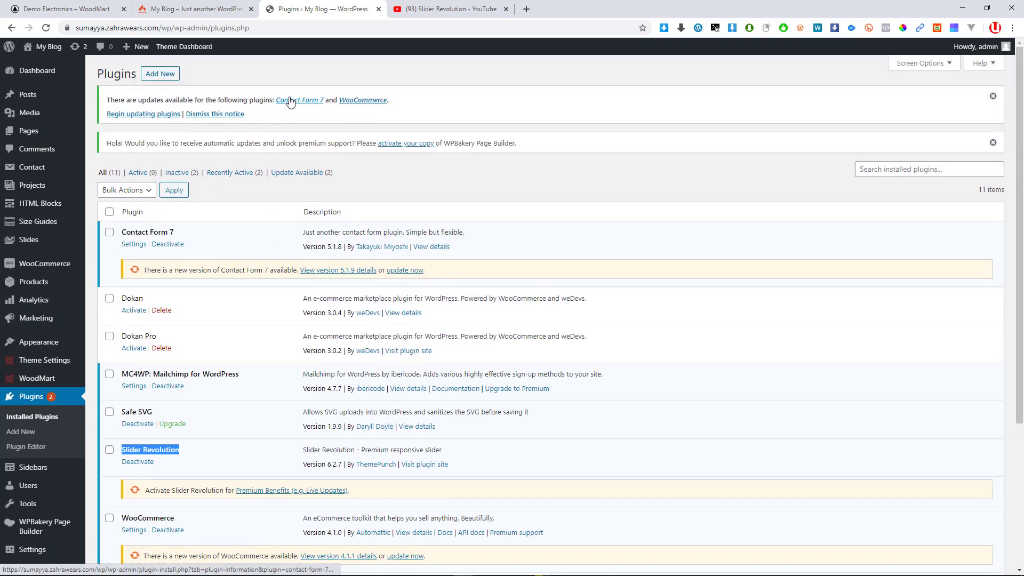
pyautogui.hotkey('ctrl', 'shift', 'Tab')
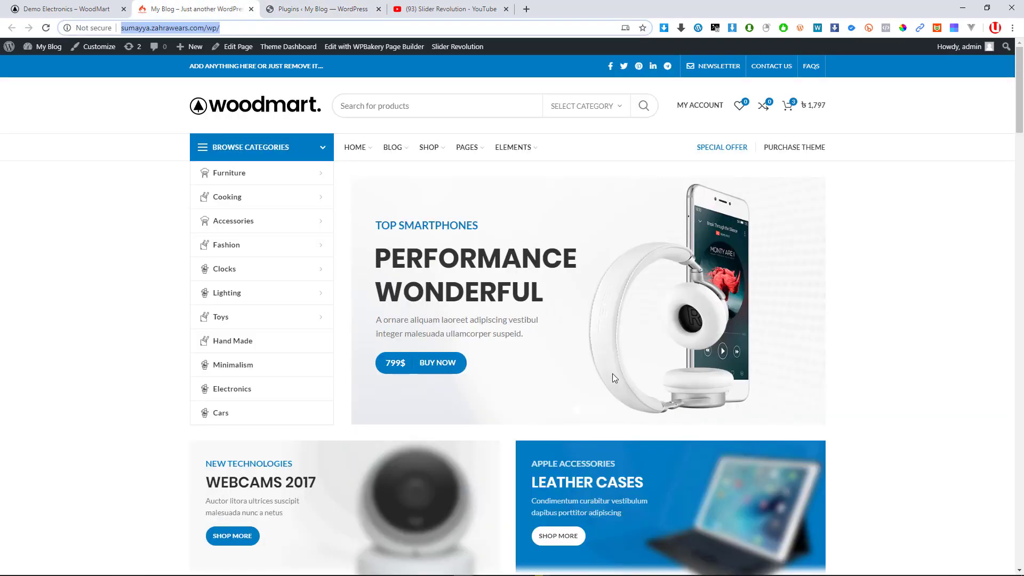
pyautogui.click(286, 6)
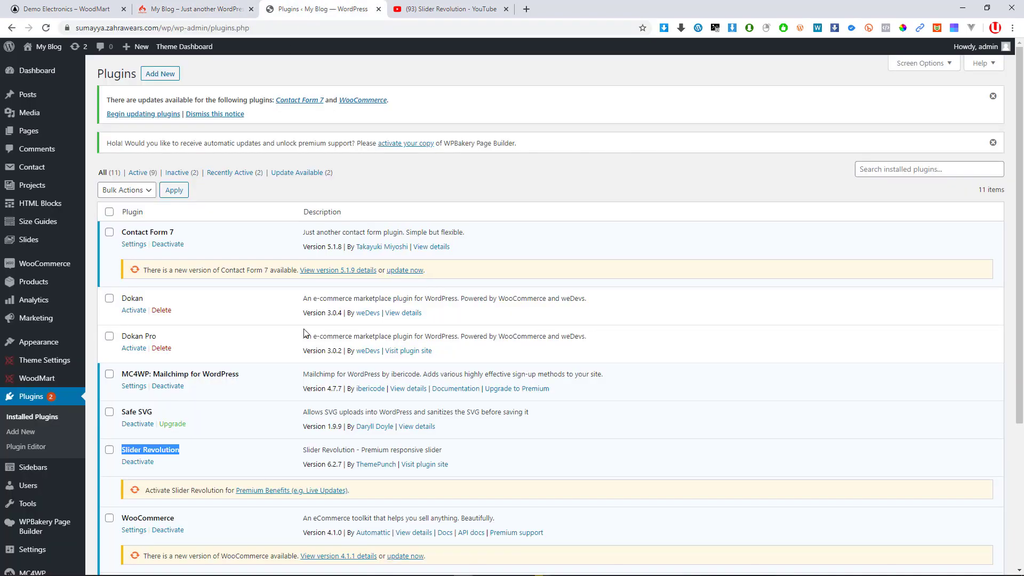
pyautogui.scroll(-3, 372, 366)
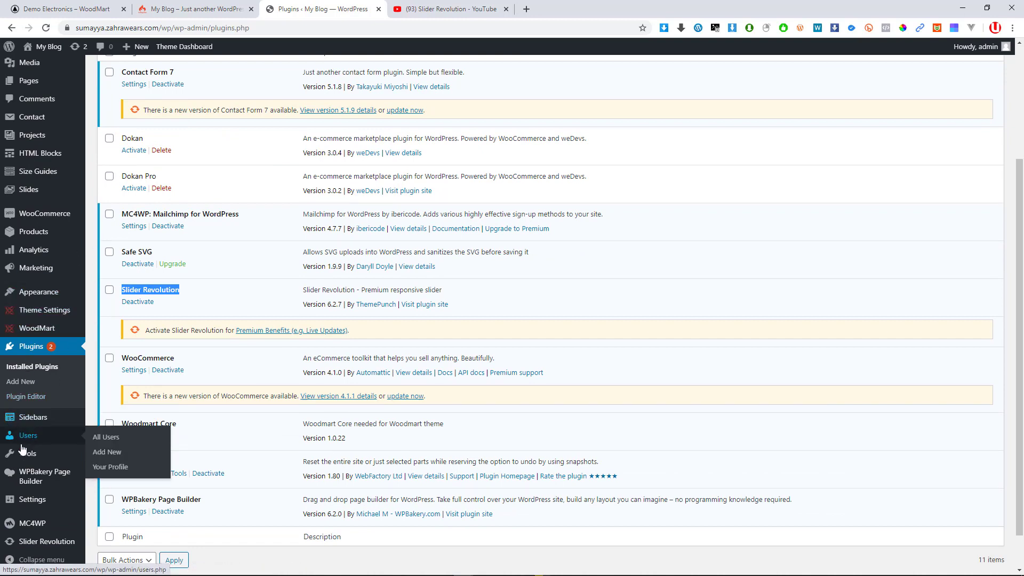
pyautogui.scroll(-1, 61, 453)
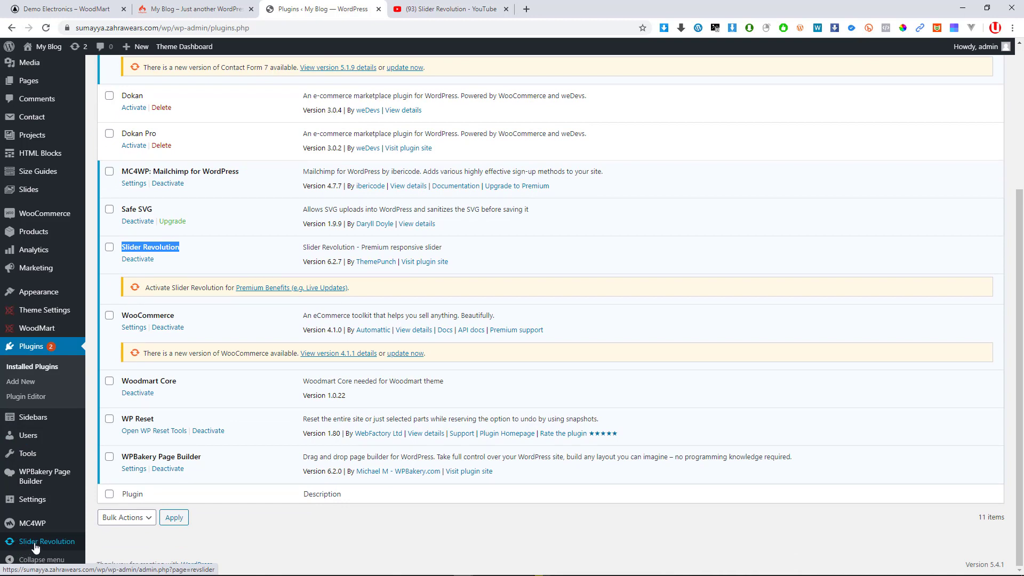
# Open Slider Revolution and go through Modules, Updates and Activation to reach Register Purchase Code
pyautogui.click(35, 548)
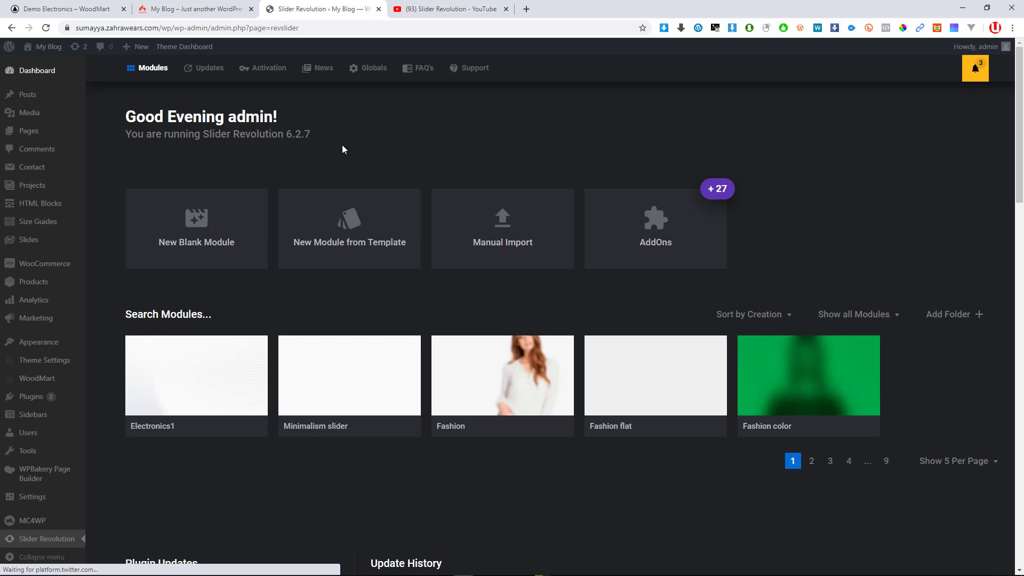
pyautogui.scroll(-8, 755, 314)
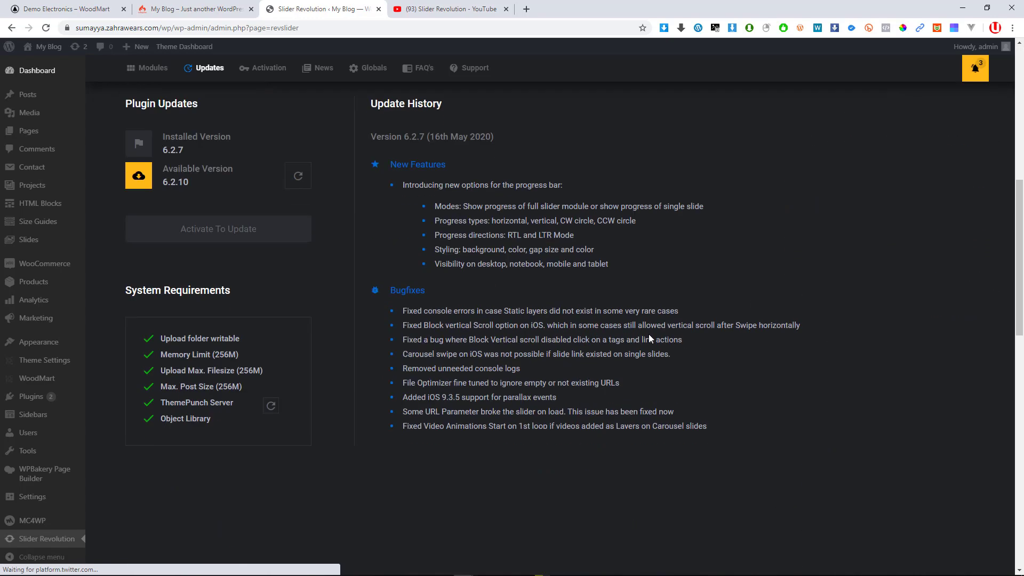
pyautogui.click(150, 68)
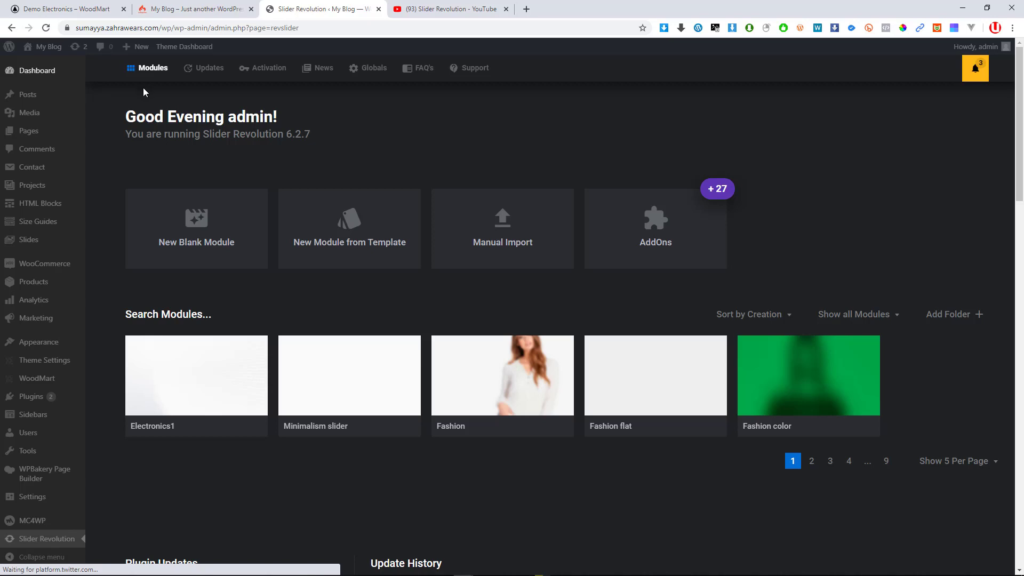
pyautogui.click(208, 69)
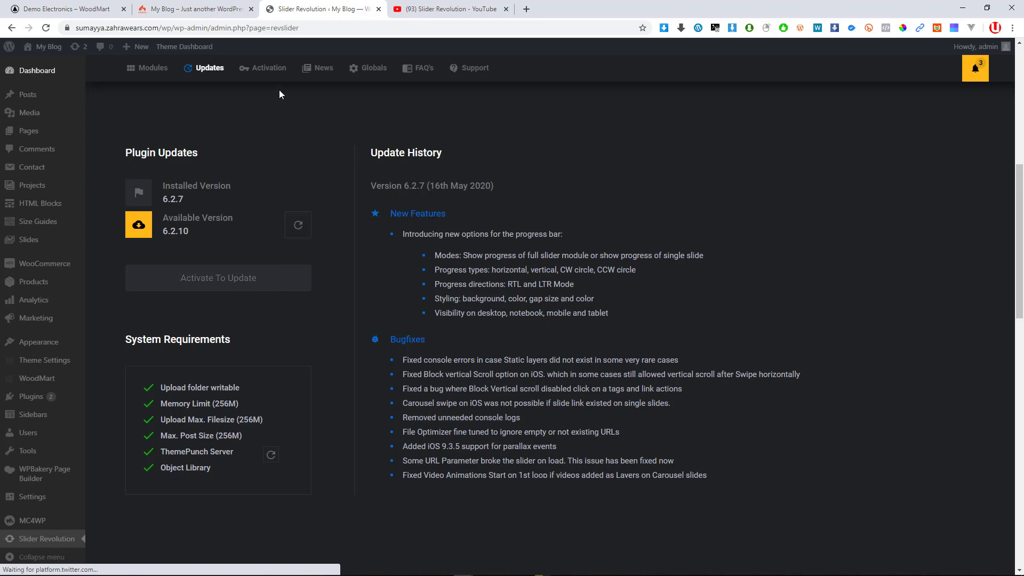
pyautogui.click(272, 70)
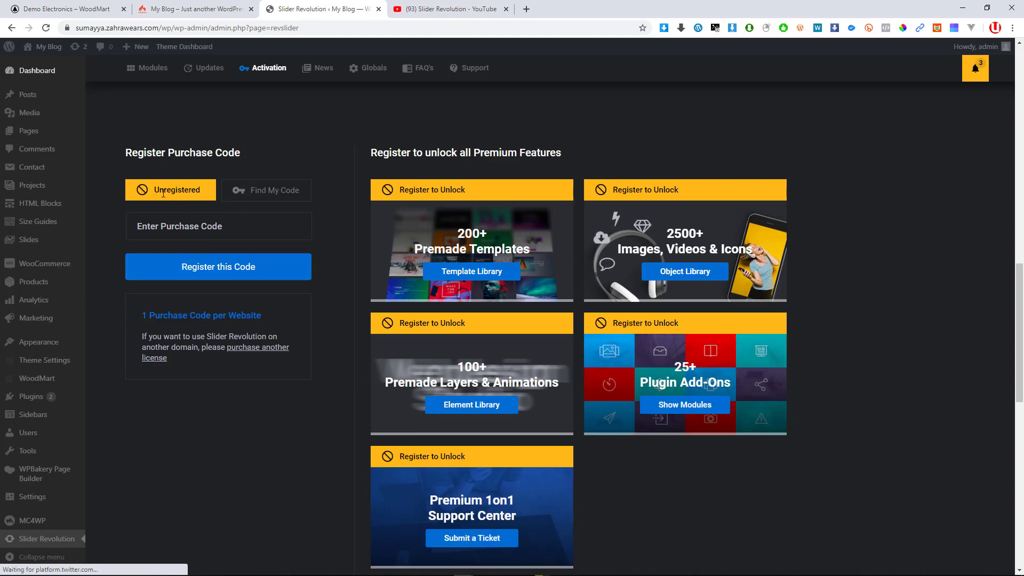
# Focus the empty Enter Purchase Code field, then show the News section with social links
pyautogui.moveTo(155, 190); pyautogui.dragTo(220, 226)
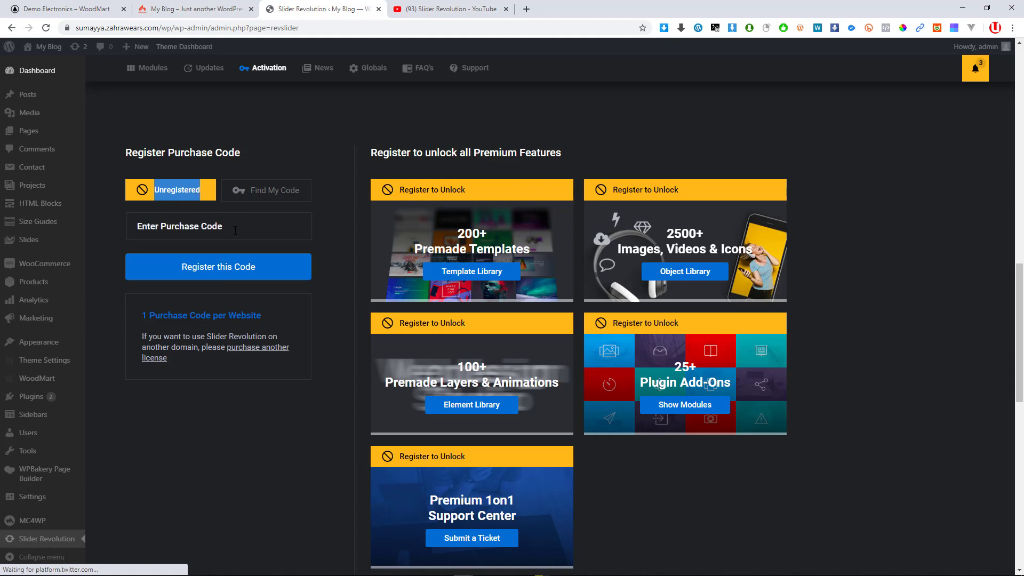
pyautogui.click(235, 231)
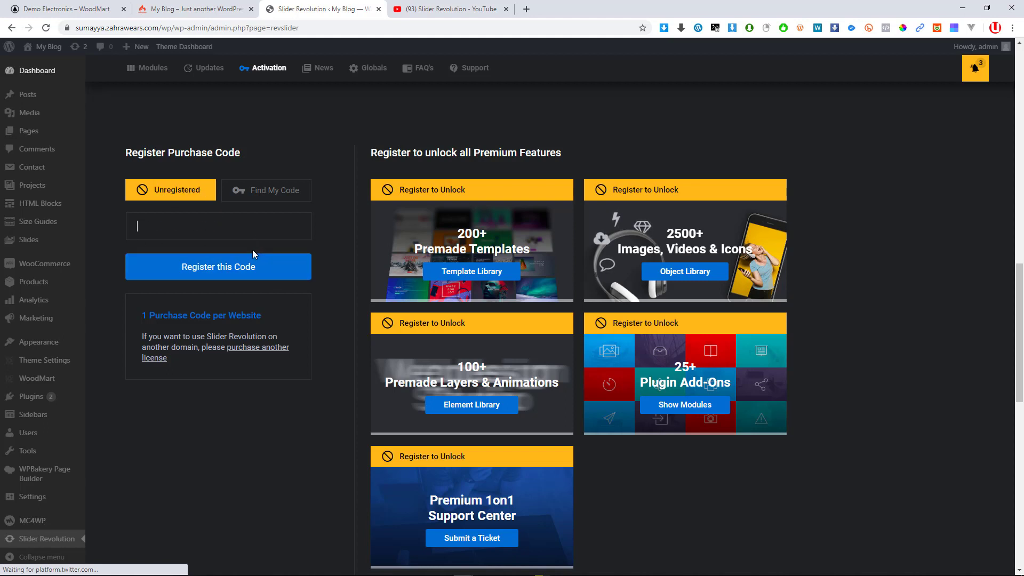
pyautogui.scroll(-1, 483, 299)
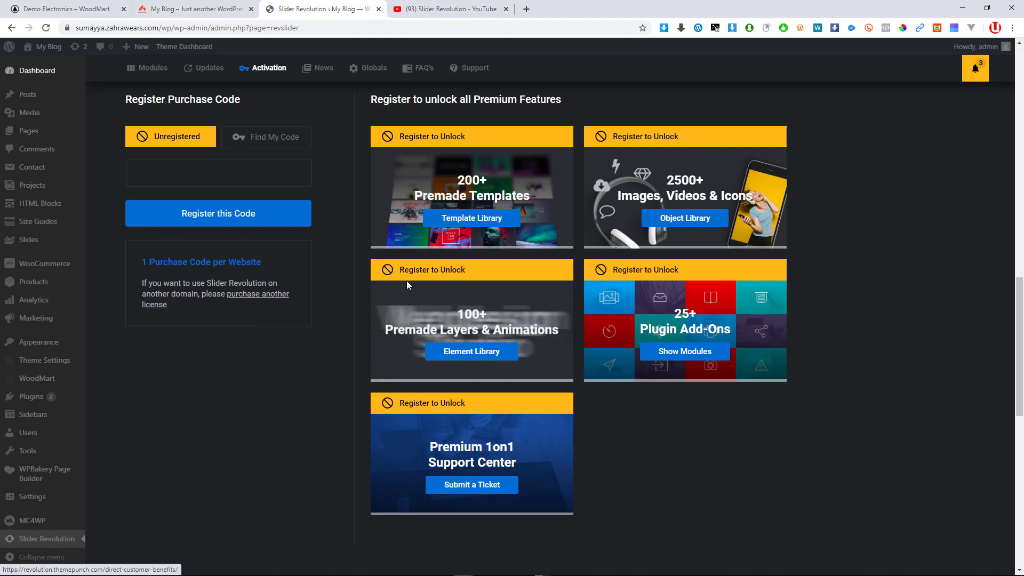
pyautogui.click(144, 173)
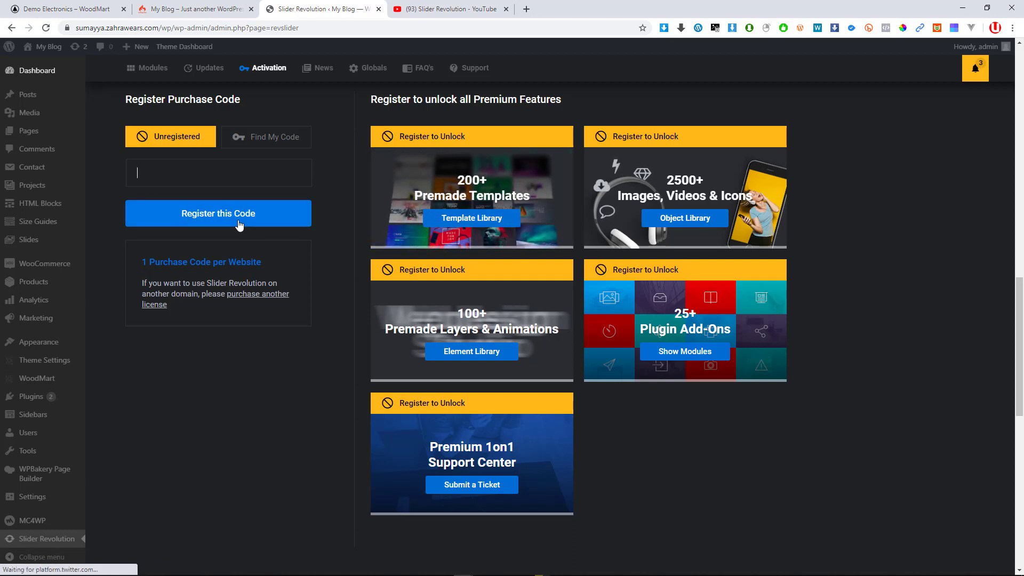
pyautogui.click(326, 70)
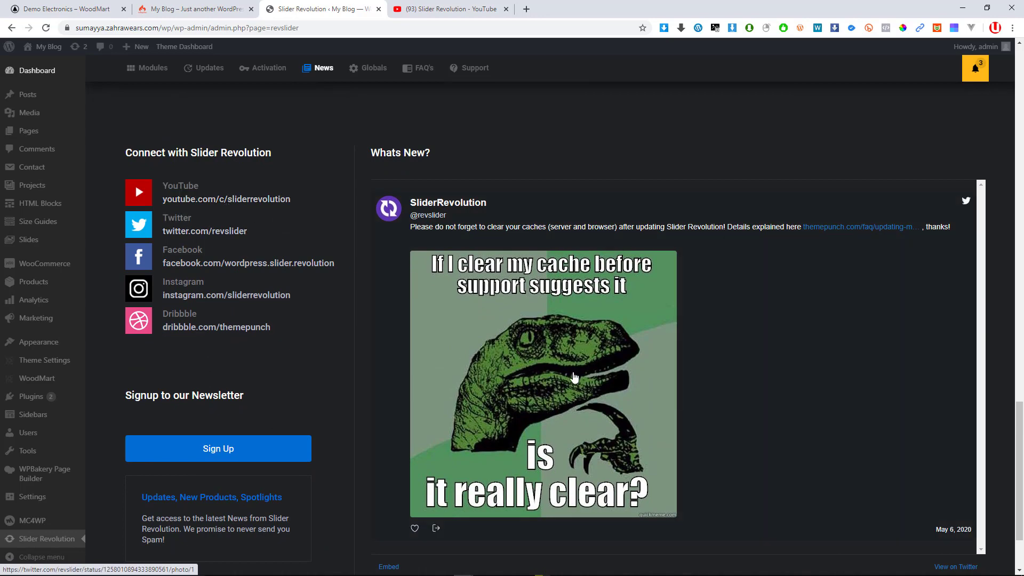
# Check the Global Settings permission levels without changes, then open the Support Center FAQs
pyautogui.click(374, 68)
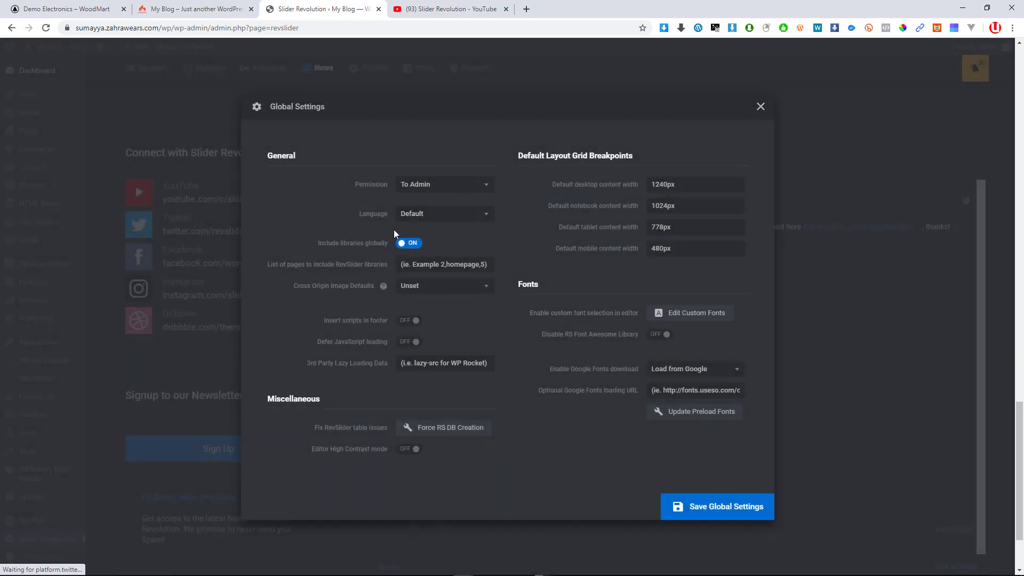
pyautogui.click(493, 189)
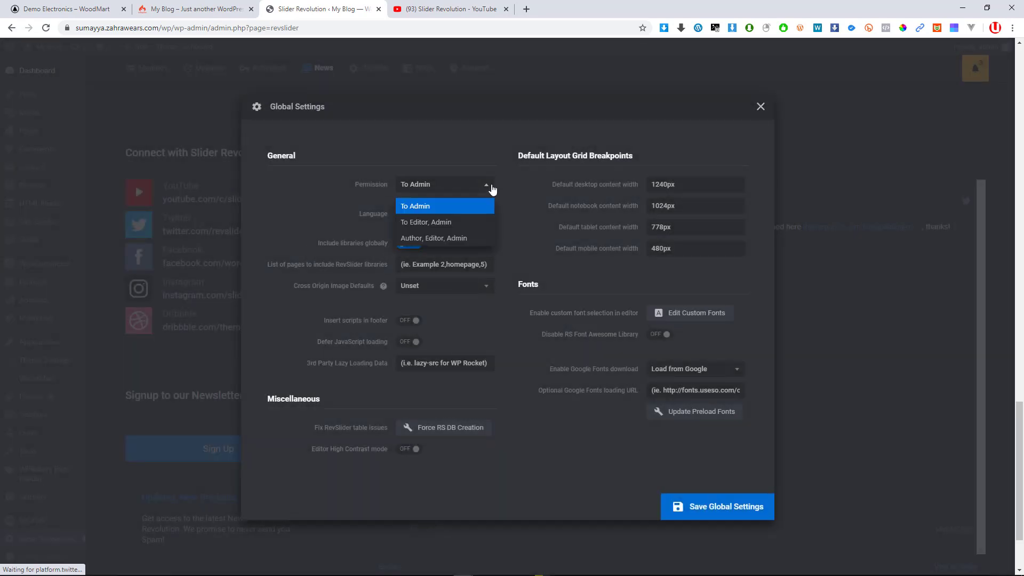
pyautogui.click(533, 240)
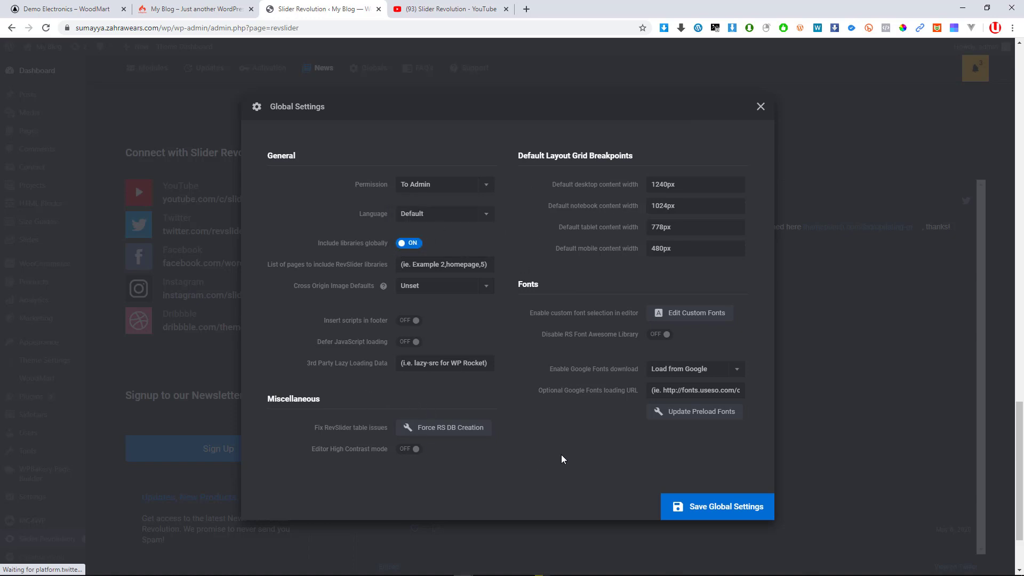
pyautogui.click(760, 107)
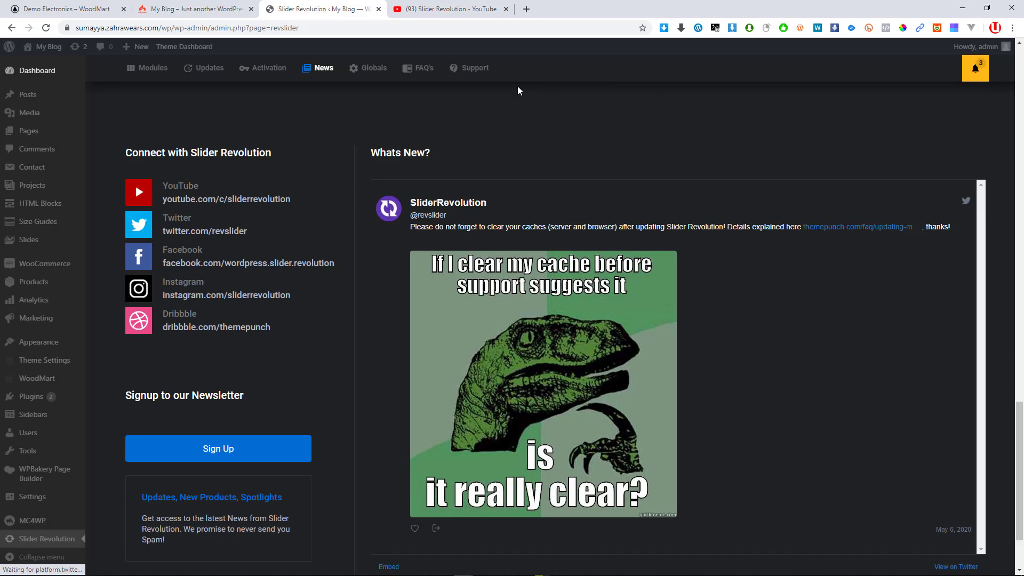
pyautogui.click(423, 69)
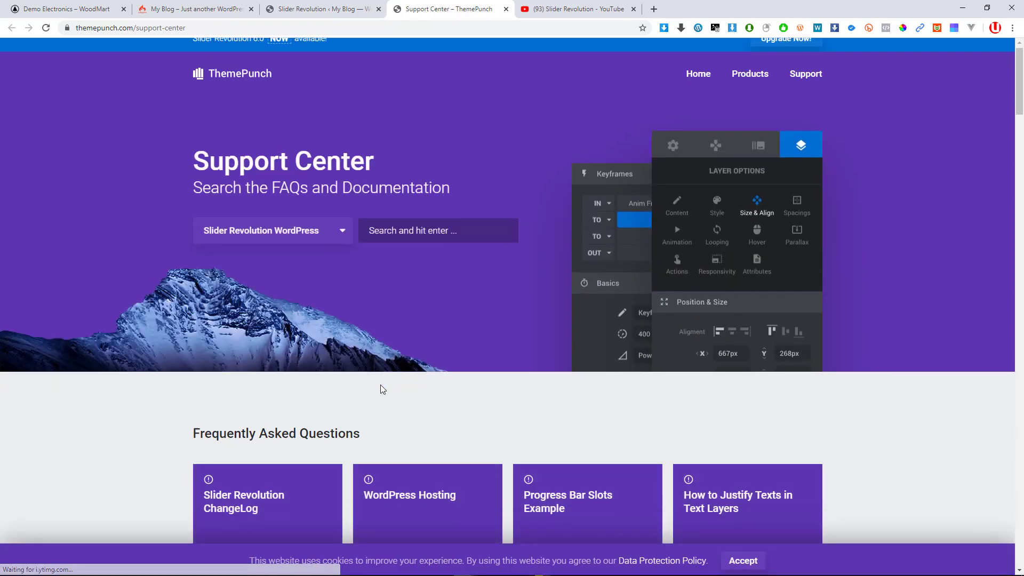
# Scroll through the ThemePunch Support Center FAQs and documentation, then return to the Slider Revolution tab
pyautogui.scroll(-5, 382, 383)
pyautogui.scroll(-4, 389, 331)
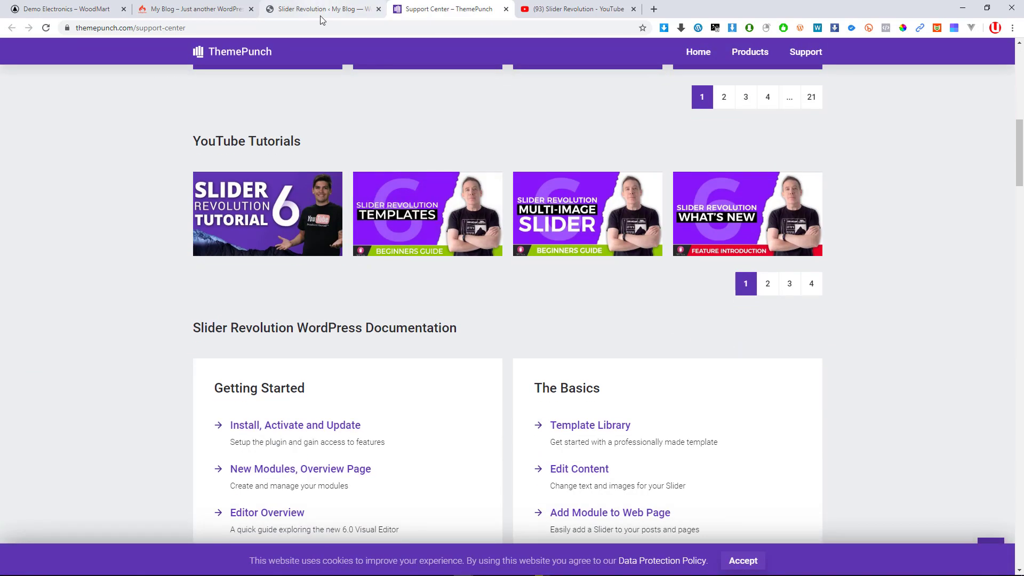
pyautogui.scroll(-9, 507, 328)
pyautogui.scroll(-5, 511, 324)
pyautogui.scroll(18, 511, 320)
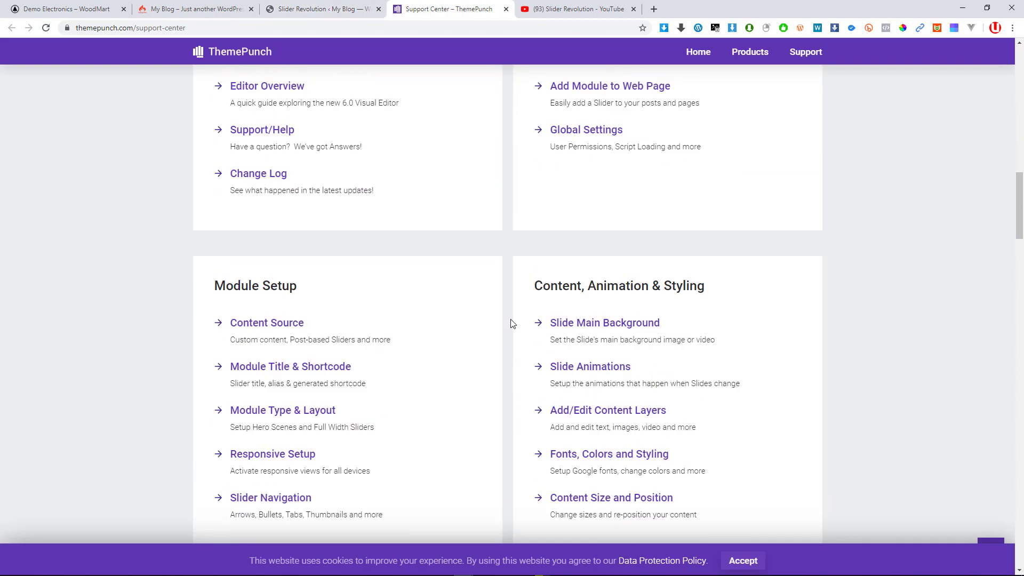
pyautogui.scroll(4, 640, 259)
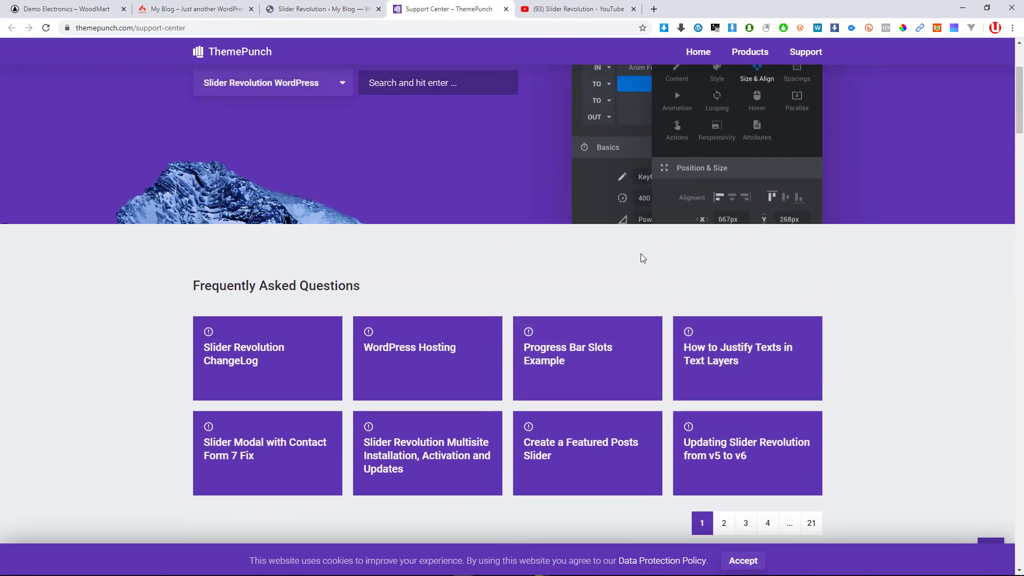
pyautogui.scroll(-5, 537, 302)
pyautogui.scroll(-5, 538, 305)
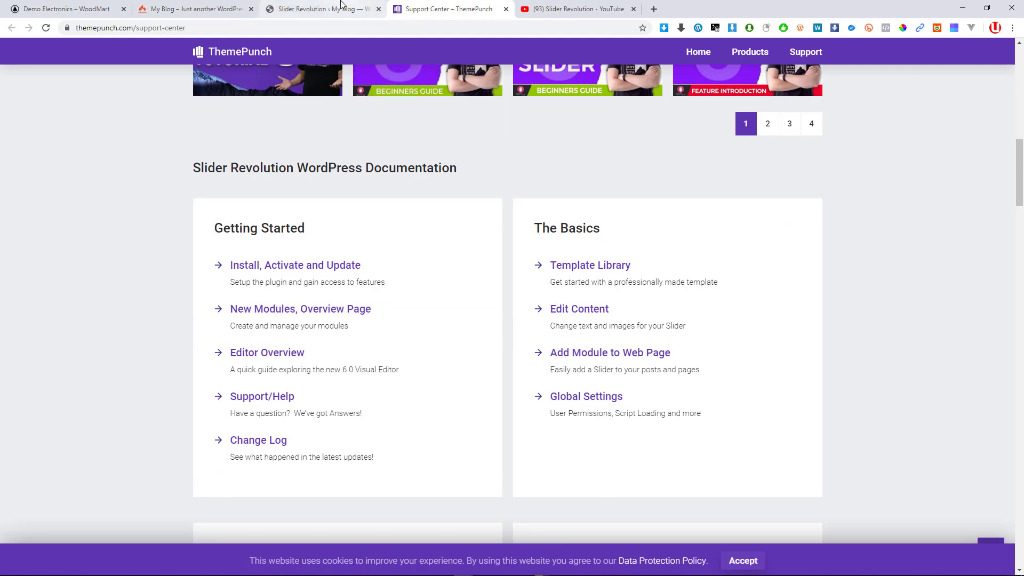
pyautogui.click(326, 9)
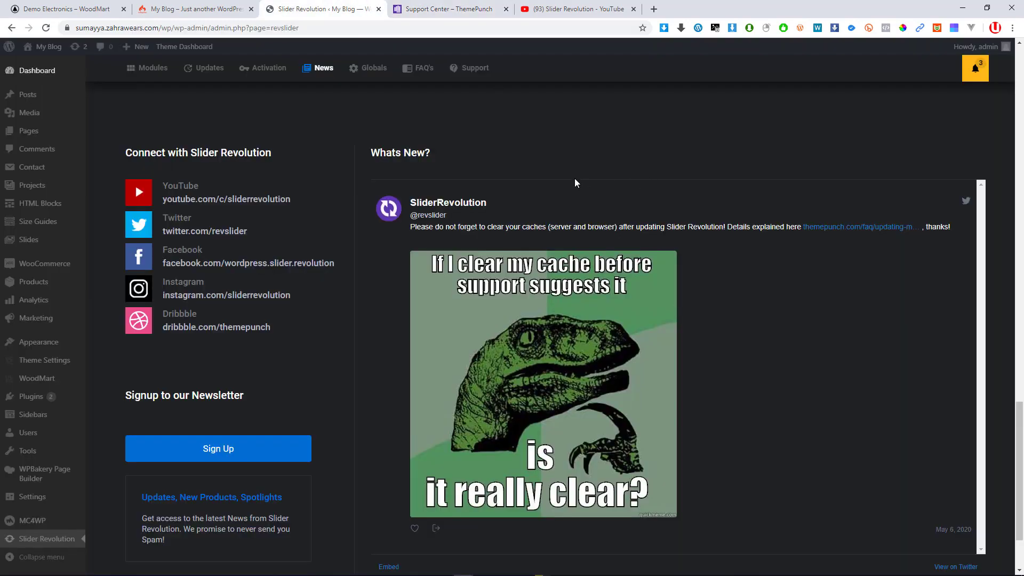
# View Support, close the Register panel, and go back to the Modules overview
pyautogui.click(480, 78)
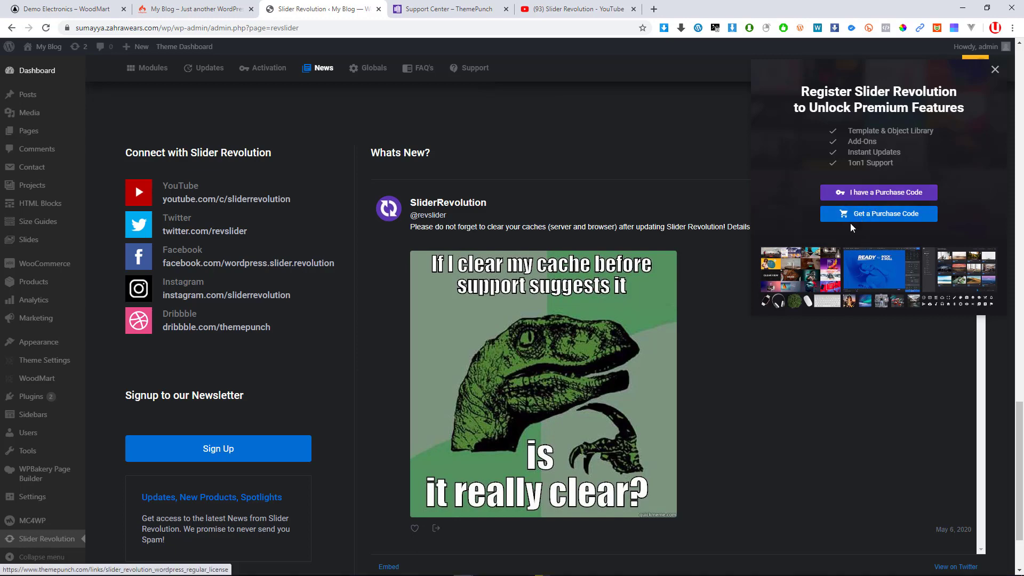
pyautogui.click(996, 69)
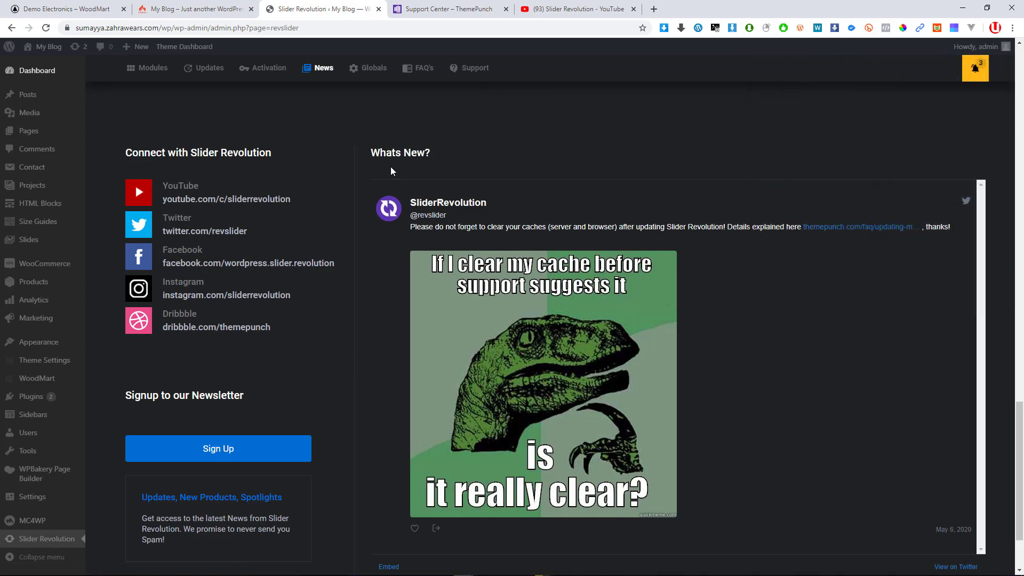
pyautogui.click(154, 76)
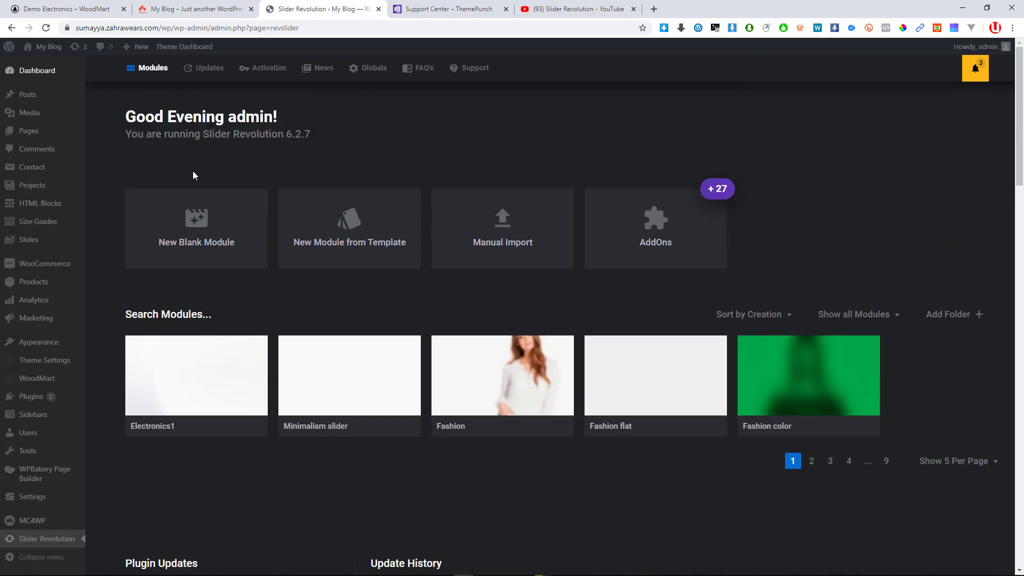
pyautogui.moveTo(161, 389)
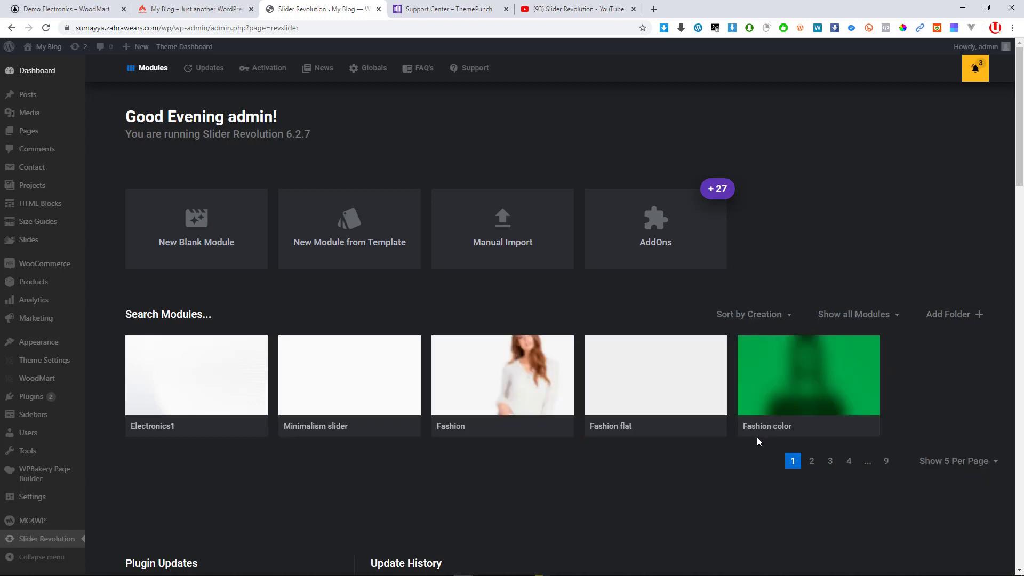
# Set the module list to show all modules at once and scroll the grid
pyautogui.click(961, 466)
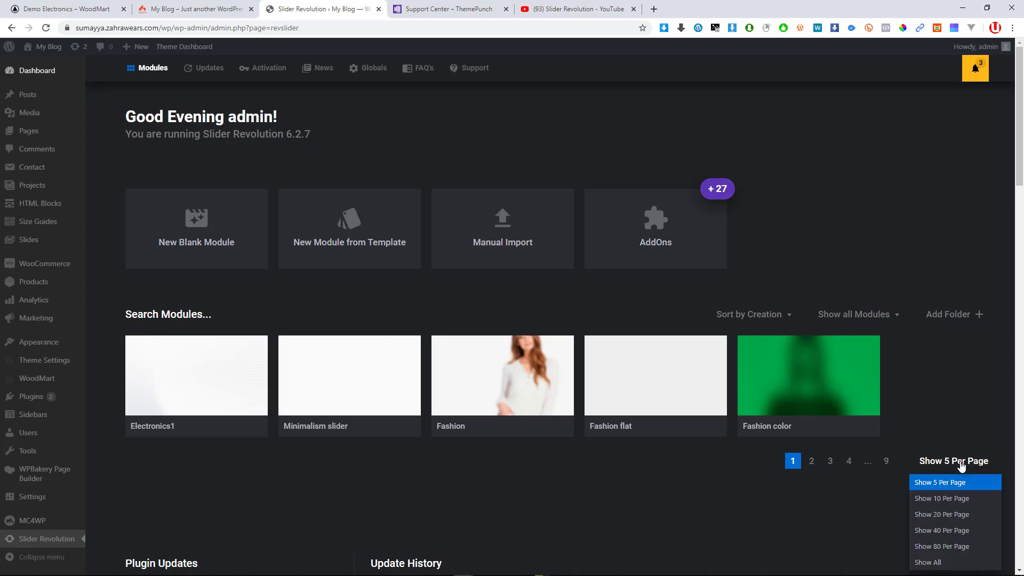
pyautogui.click(938, 564)
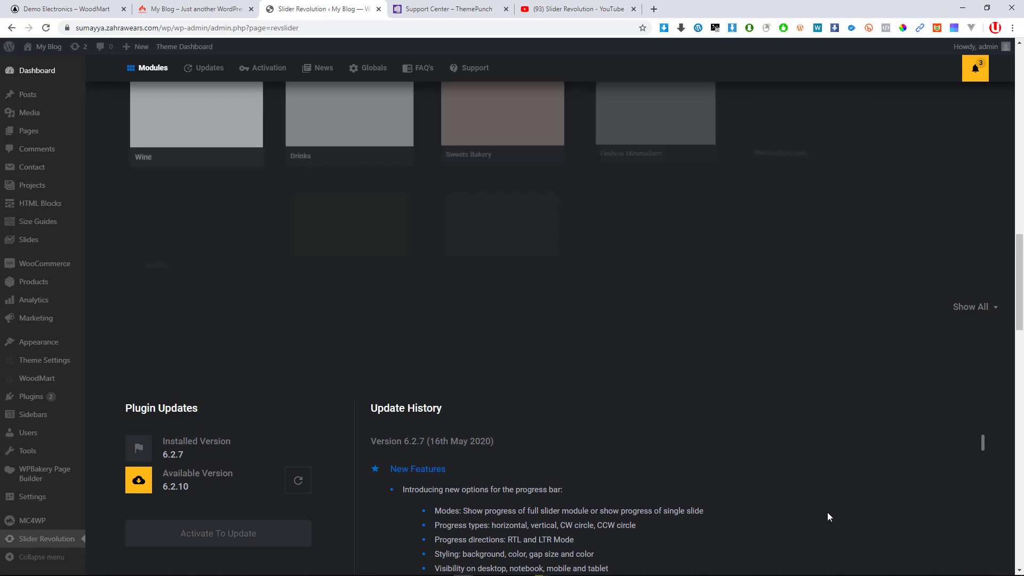
pyautogui.moveTo(500, 412)
pyautogui.scroll(8, 500, 411)
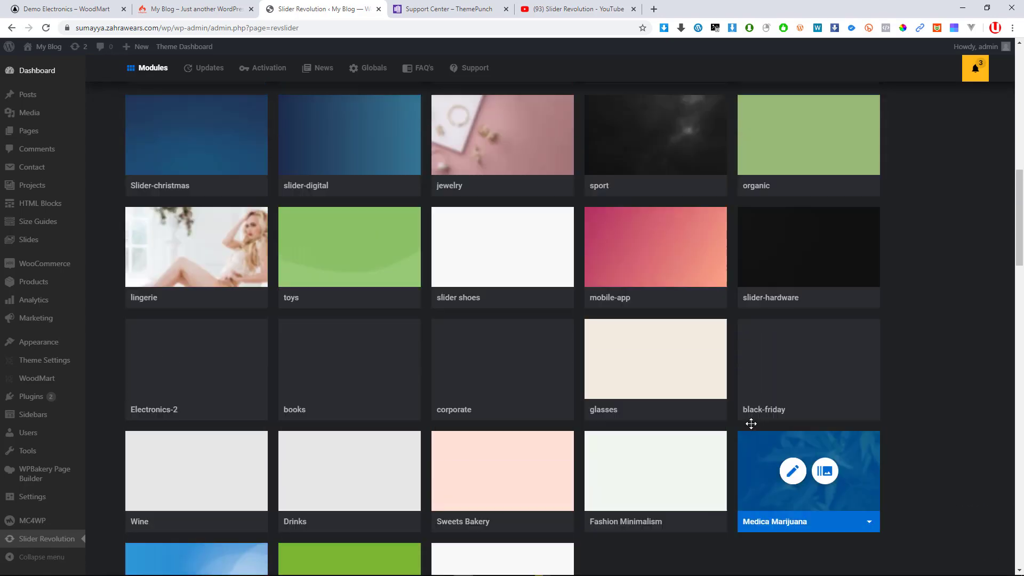
pyautogui.scroll(6, 532, 397)
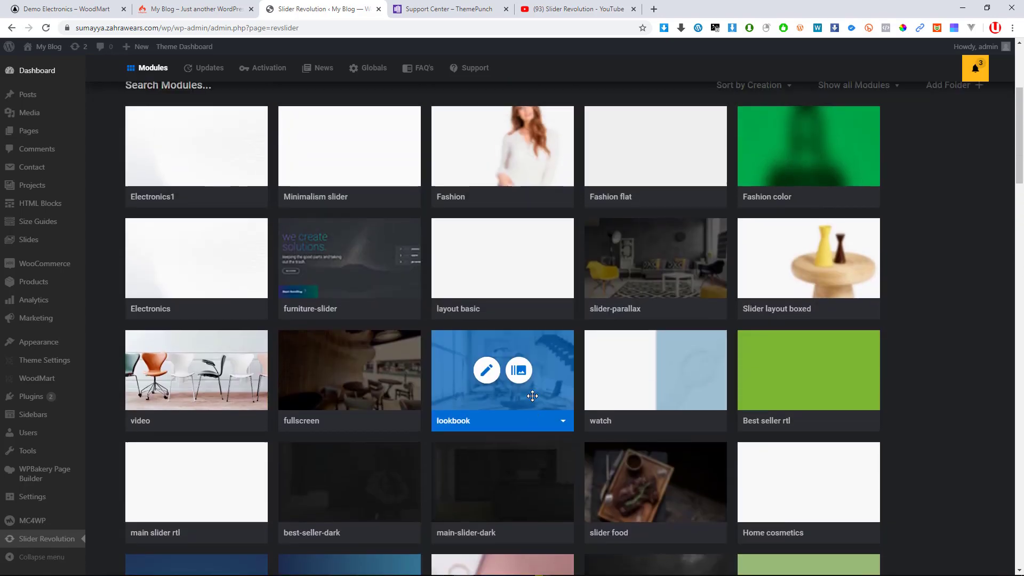
pyautogui.scroll(-1, 533, 401)
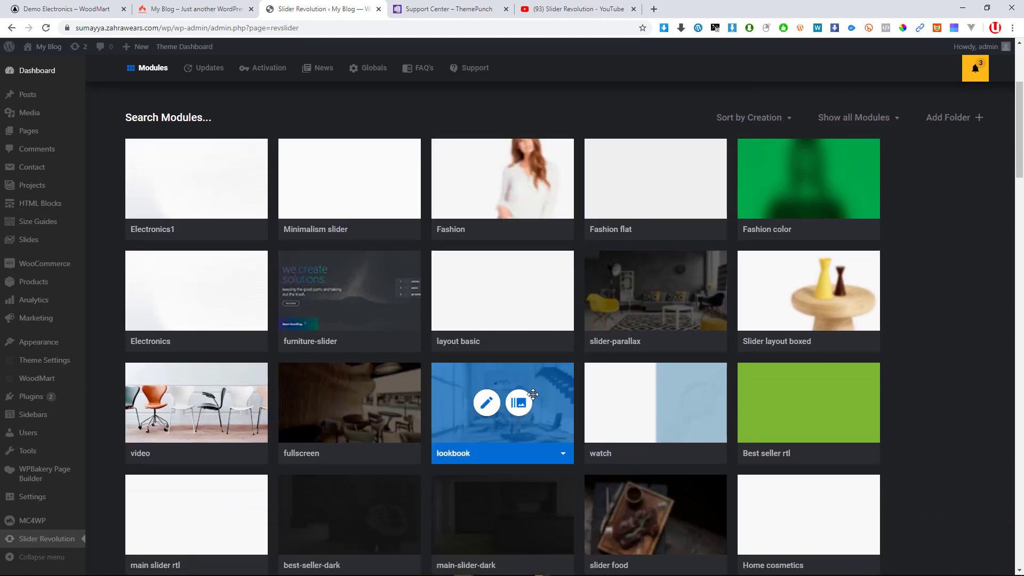
pyautogui.scroll(3, 533, 394)
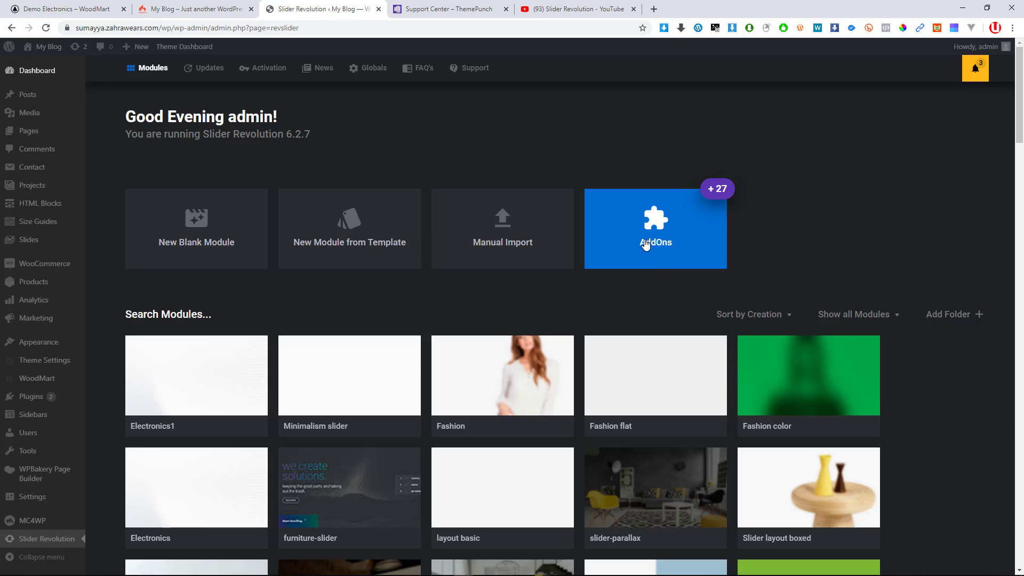
# Dismiss the Start menu and recorder controls and bring the module library browser forward
pyautogui.press('super')
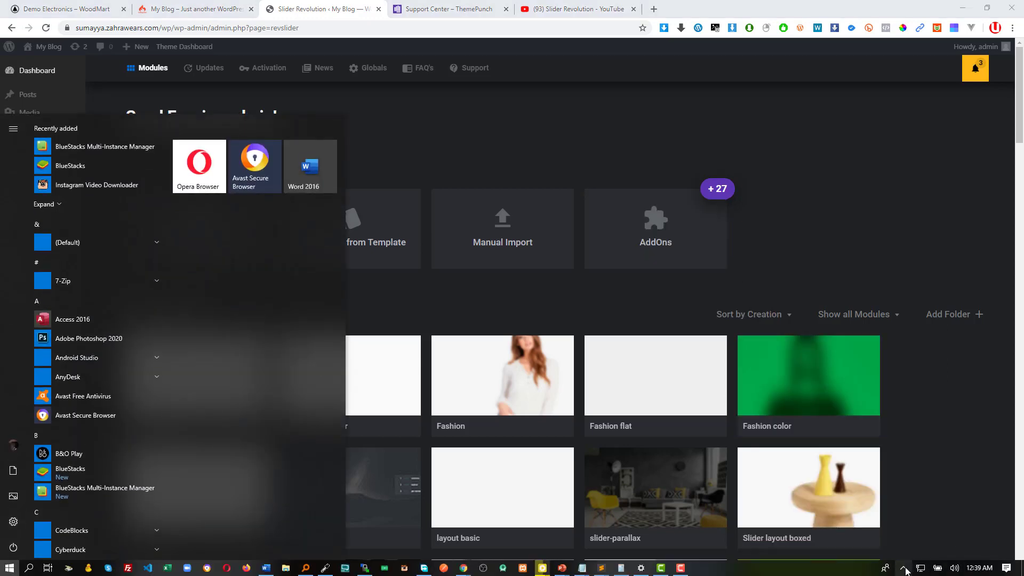
pyautogui.click(683, 569)
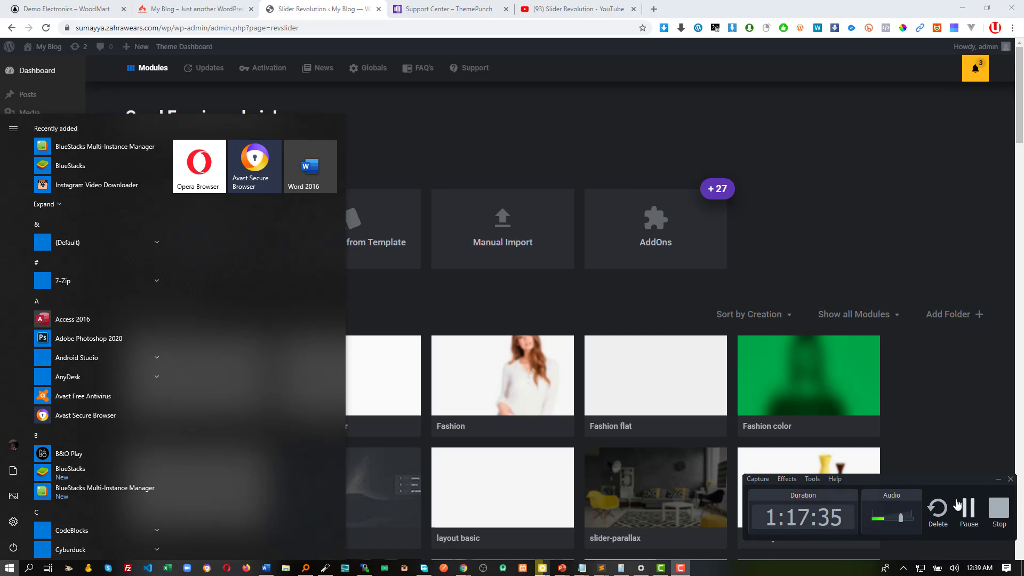
pyautogui.click(999, 479)
pyautogui.click(661, 137)
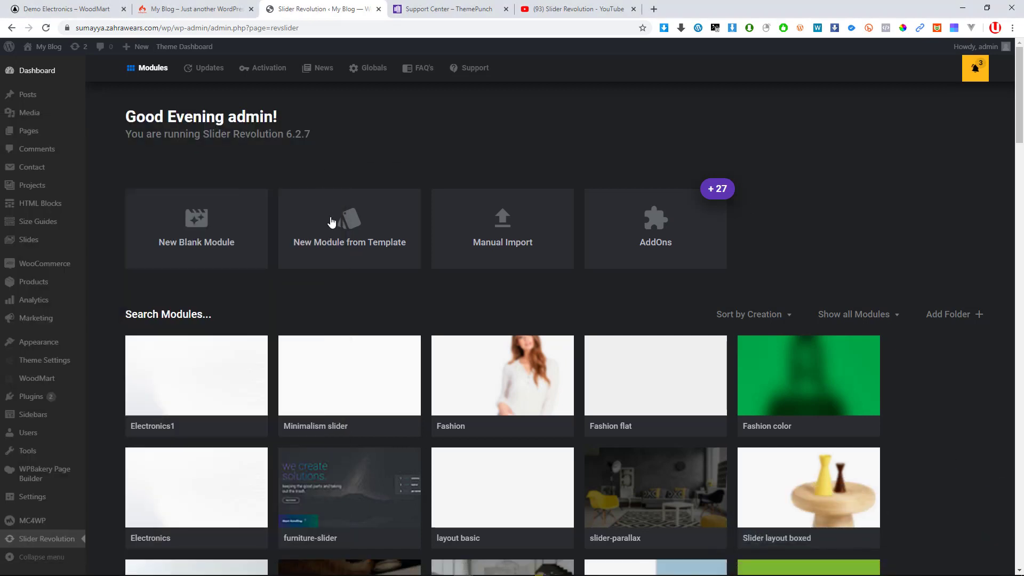
# Scroll through modules like Electronics, furniture-slider, slider-parallax, lookbook and Home cosmetics
pyautogui.scroll(-2, 349, 298)
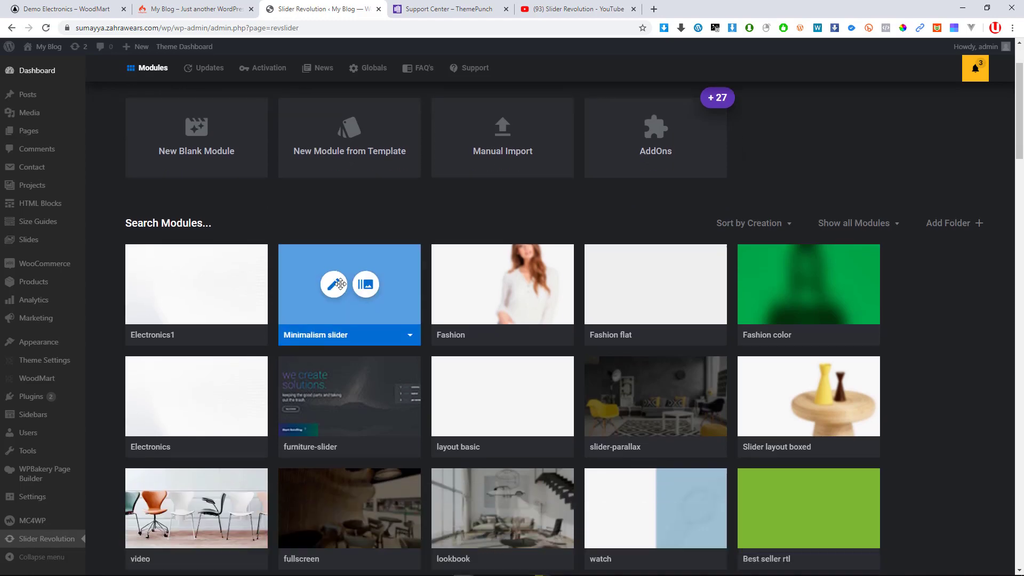
pyautogui.scroll(-8, 314, 288)
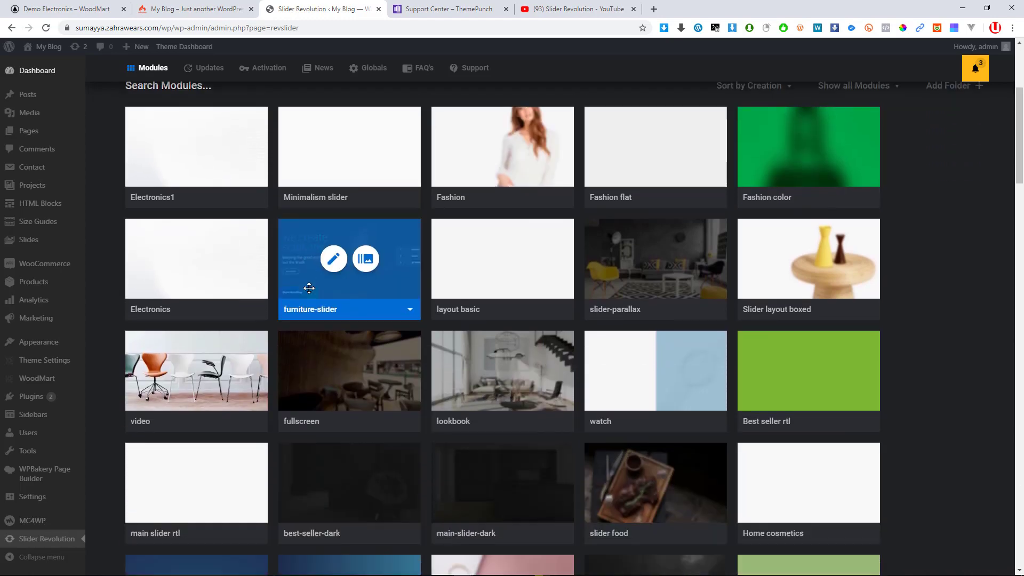
pyautogui.scroll(-7, 368, 277)
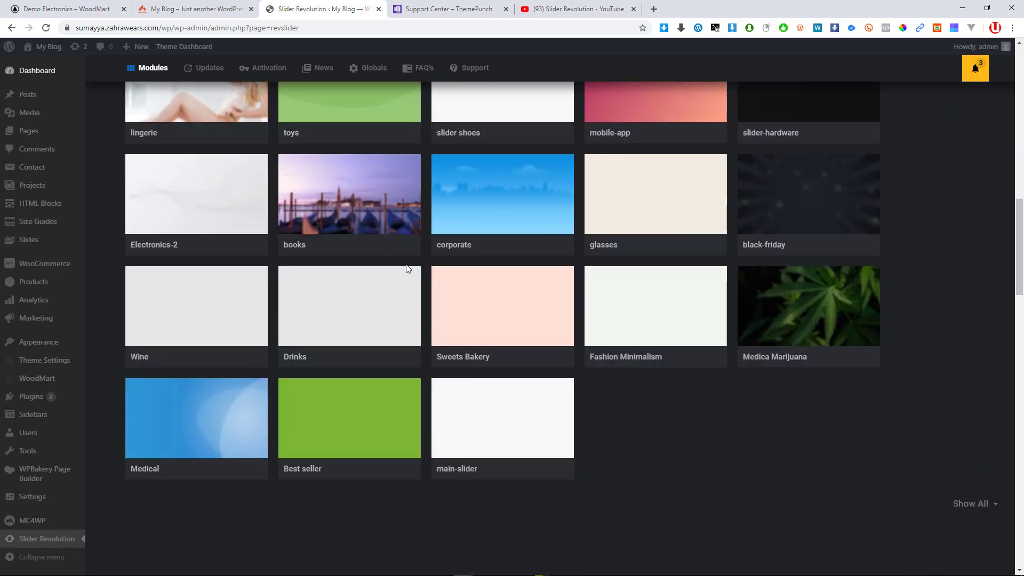
pyautogui.scroll(5, 376, 281)
pyautogui.scroll(12, 376, 280)
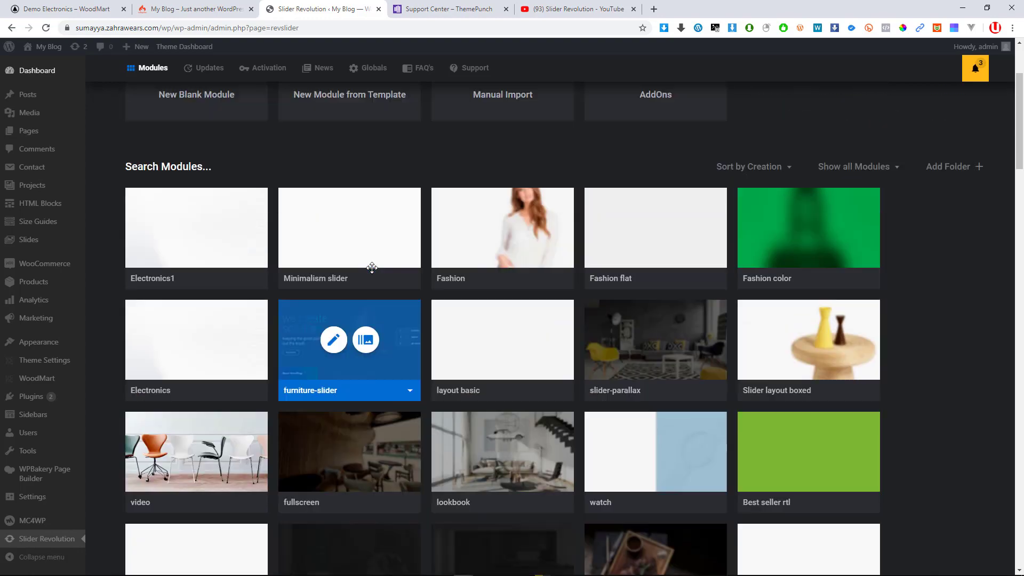
pyautogui.scroll(-17, 382, 267)
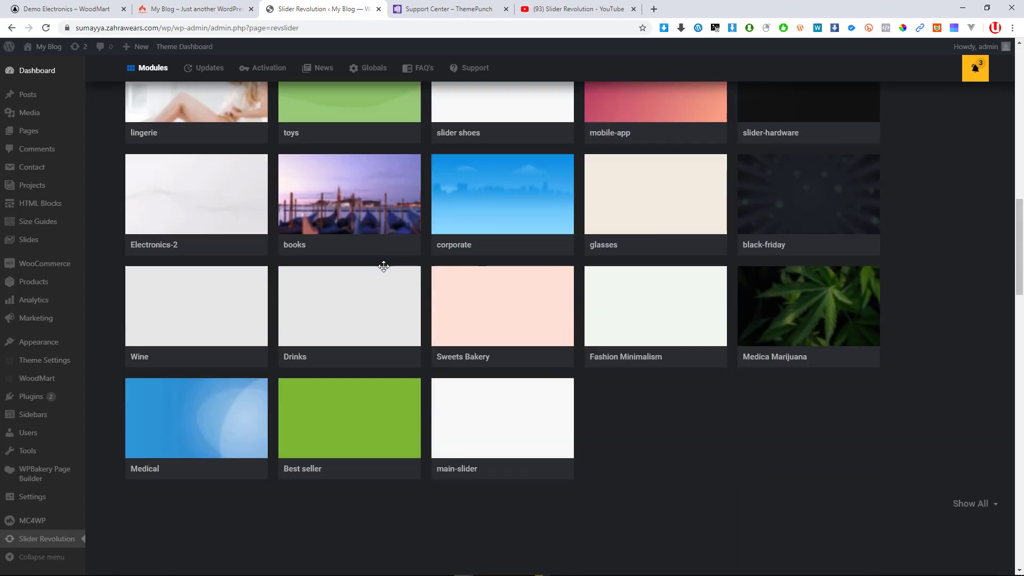
pyautogui.scroll(4, 485, 361)
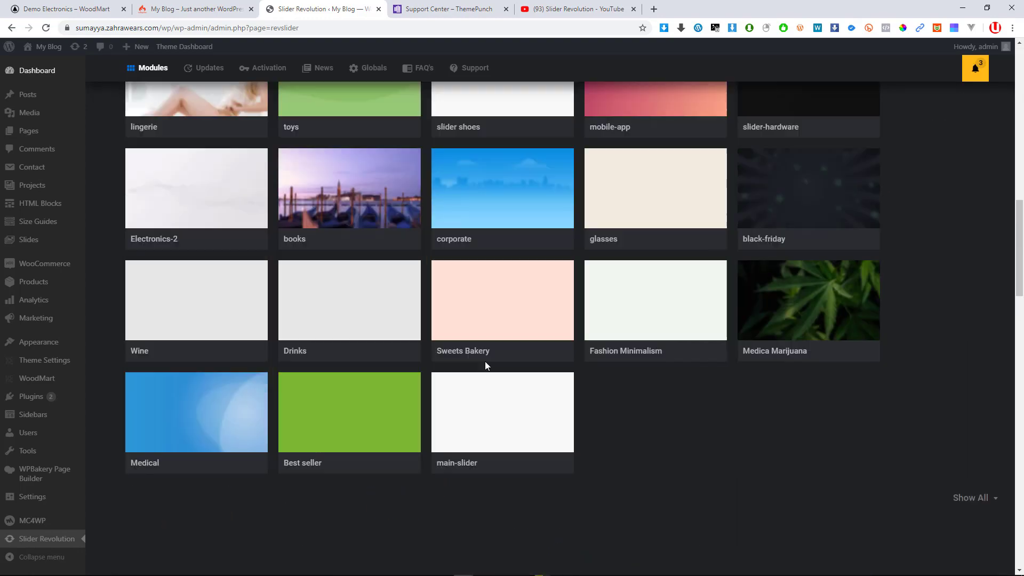
pyautogui.scroll(14, 441, 380)
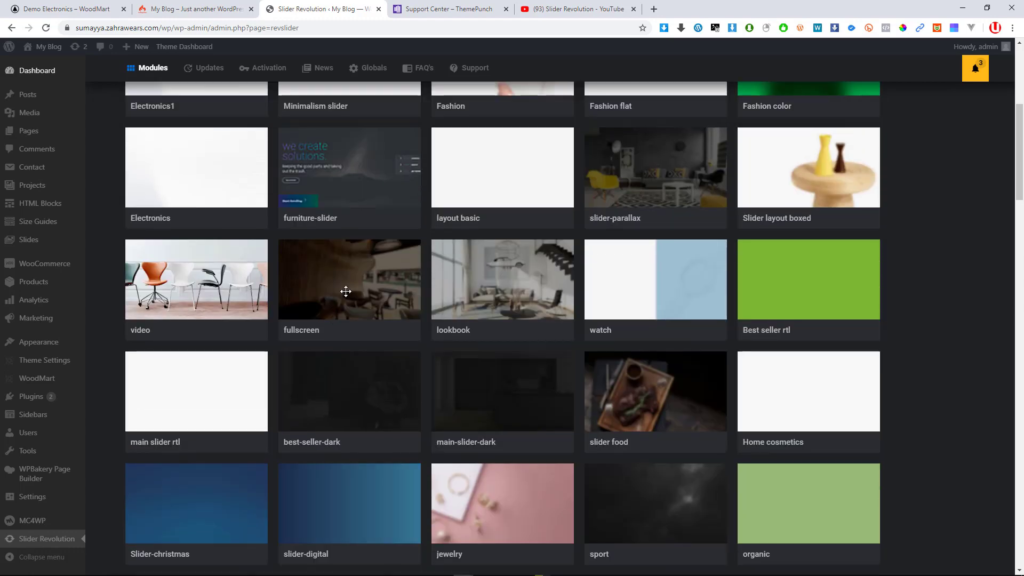
pyautogui.scroll(1, 309, 317)
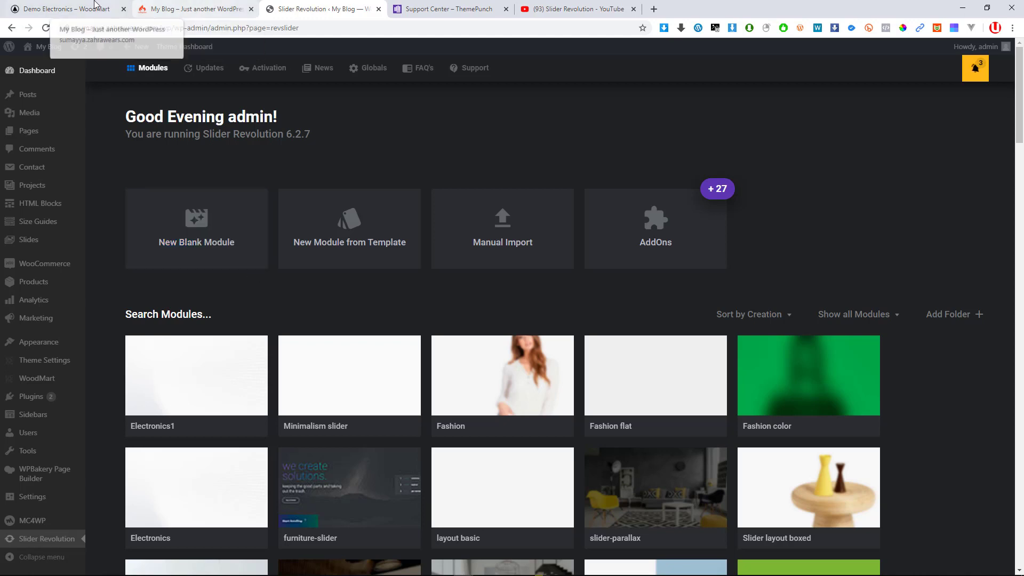
pyautogui.scroll(-2, 315, 325)
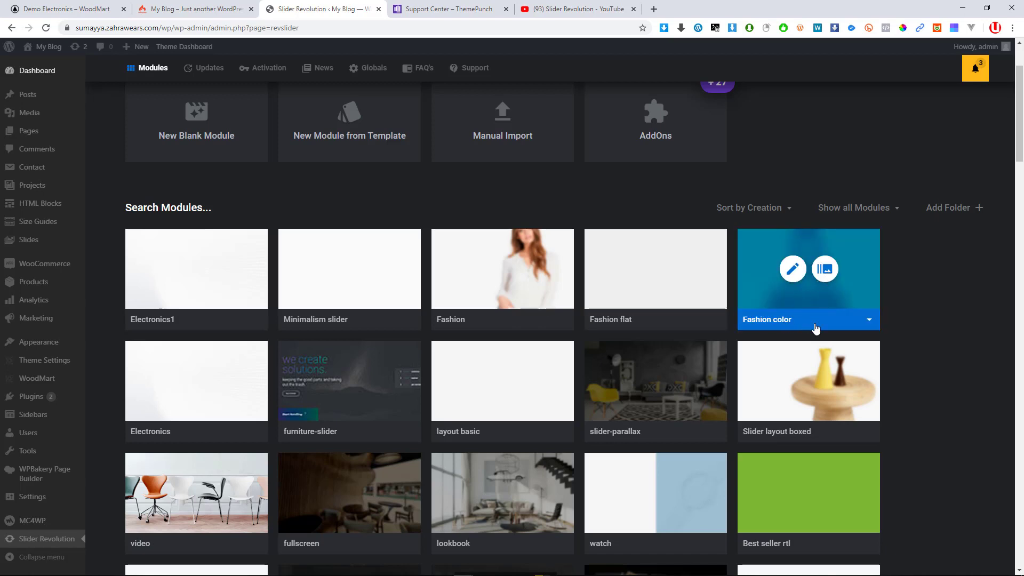
pyautogui.scroll(-2, 828, 282)
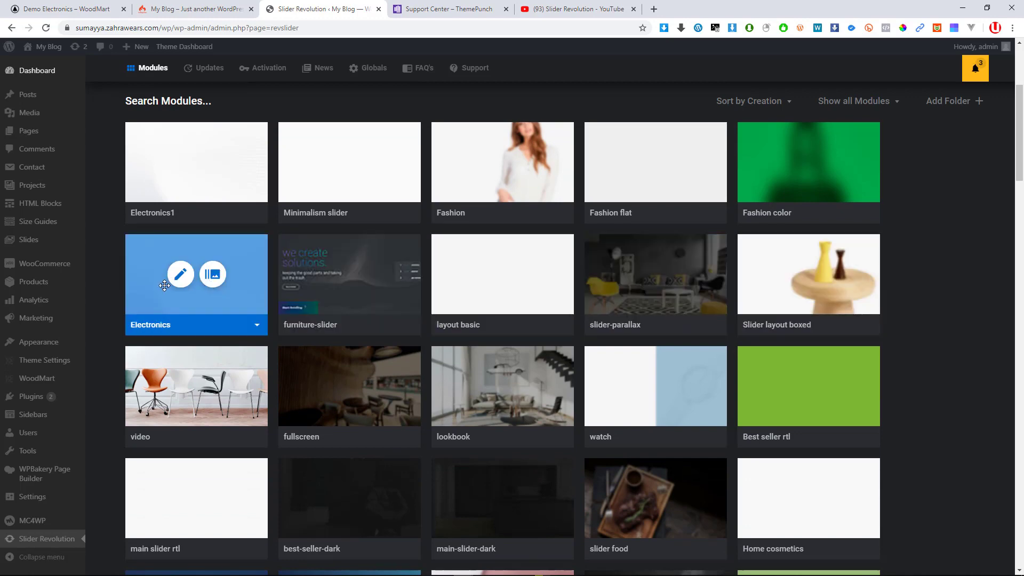
pyautogui.scroll(-1, 196, 320)
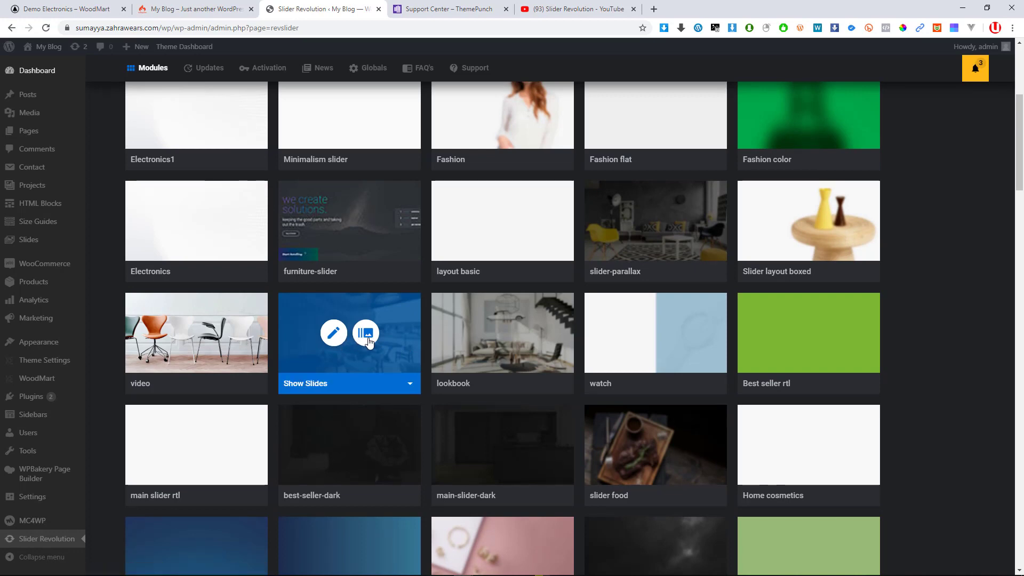
# Open the fullscreen module in the editor, showing its 'Awesome Wooden' first slide
pyautogui.click(329, 337)
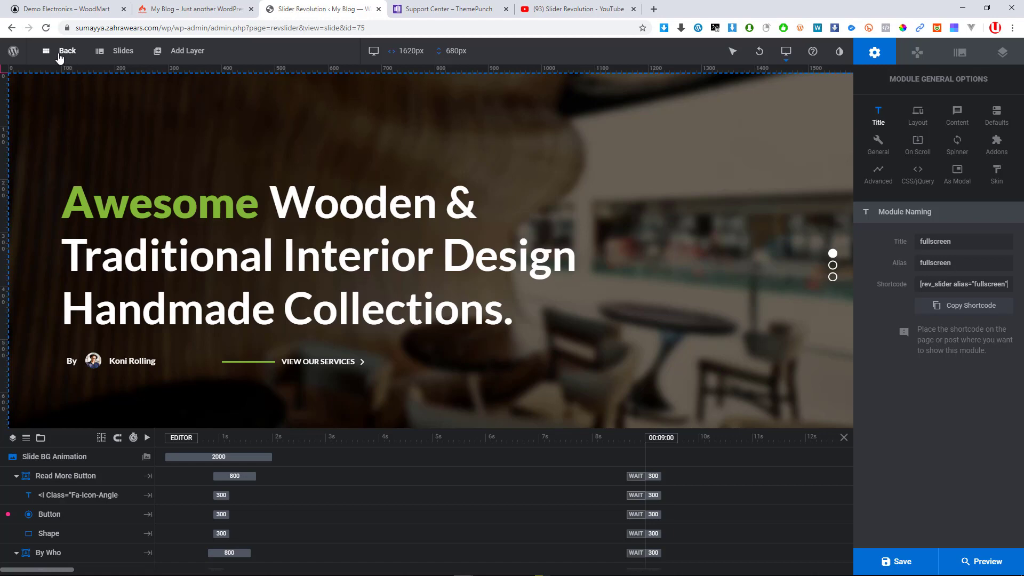
pyautogui.moveTo(120, 57)
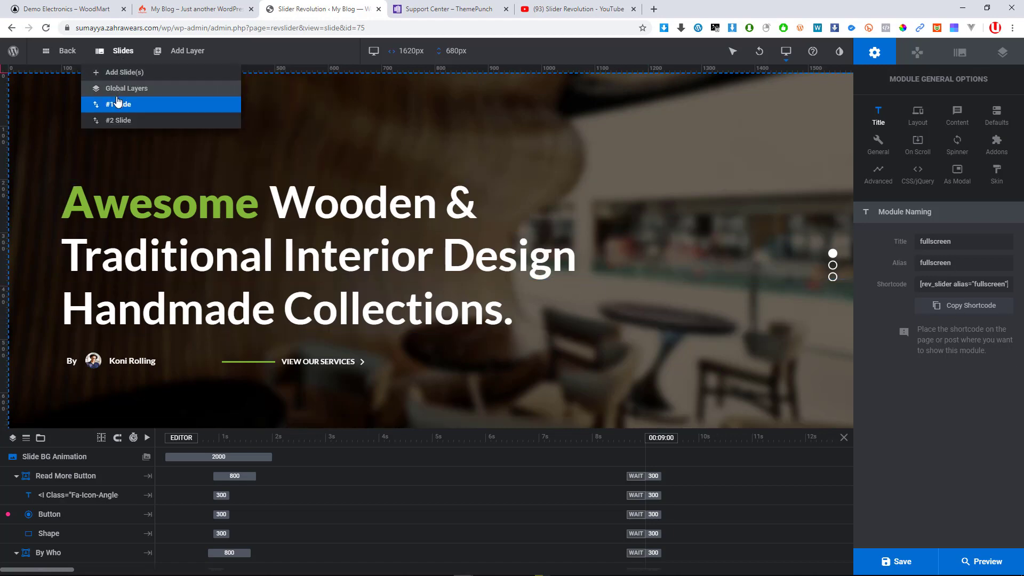
pyautogui.moveTo(121, 120)
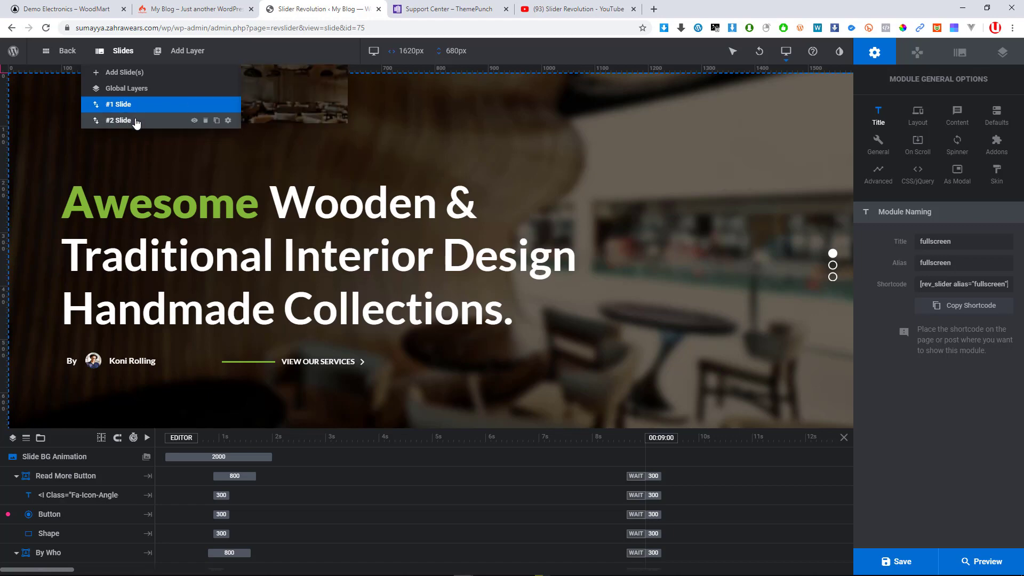
pyautogui.click(137, 124)
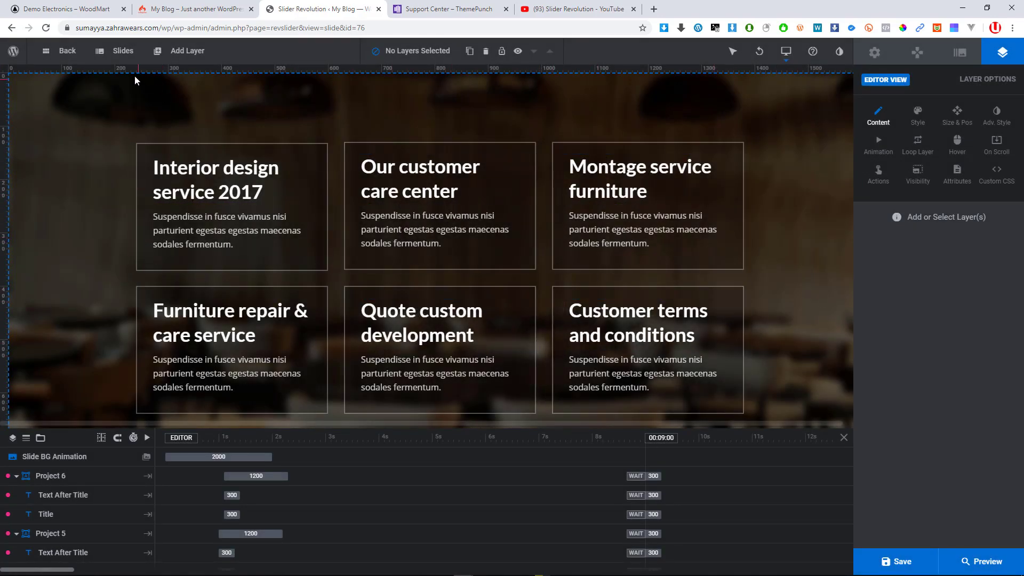
pyautogui.click(110, 105)
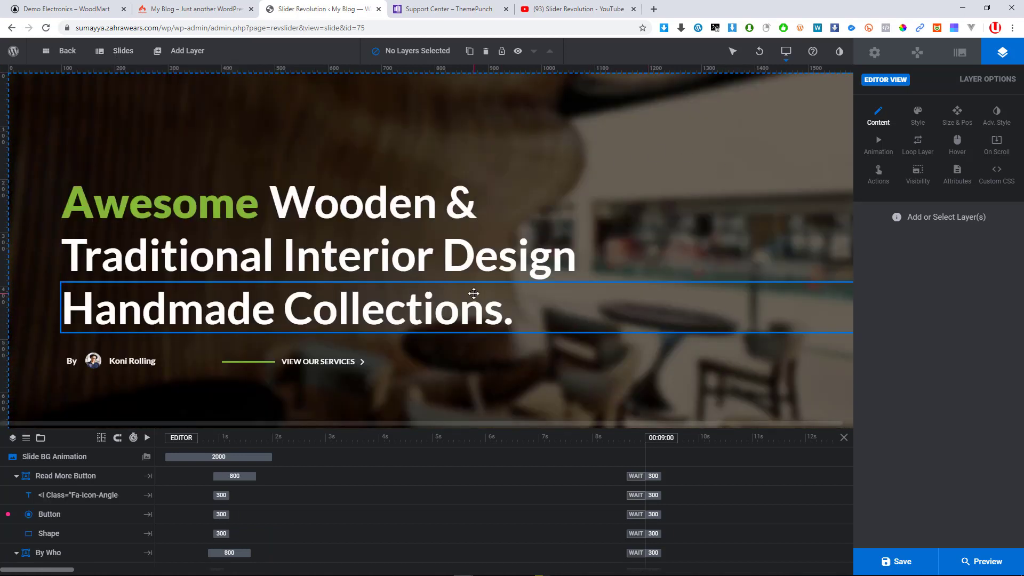
pyautogui.moveTo(119, 52)
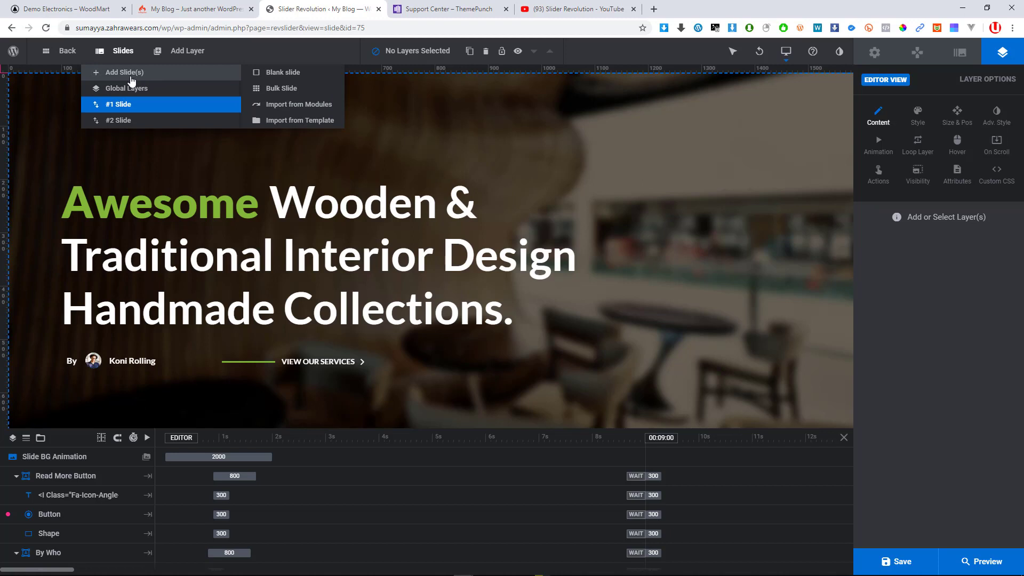
pyautogui.moveTo(182, 56)
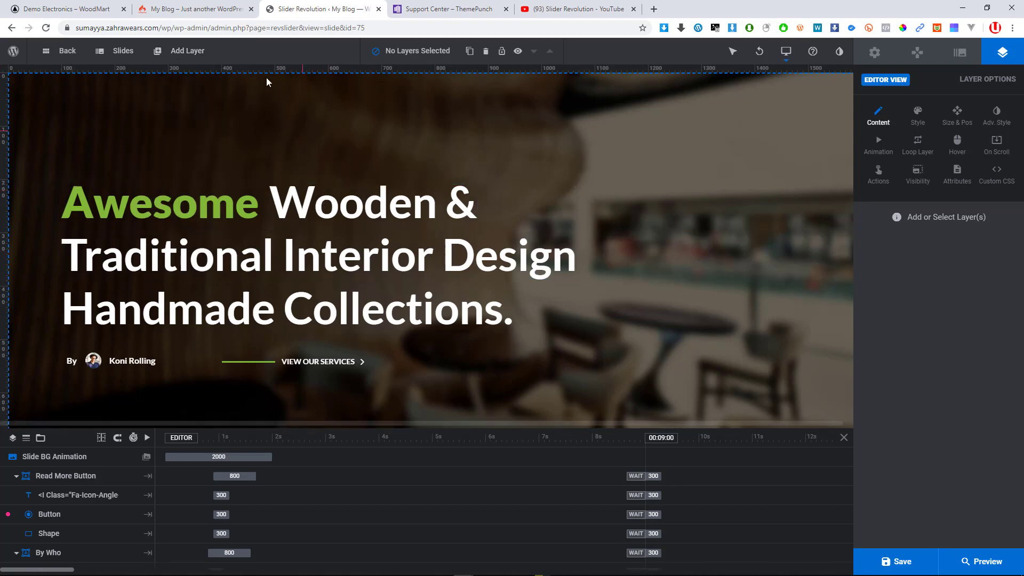
pyautogui.moveTo(181, 77)
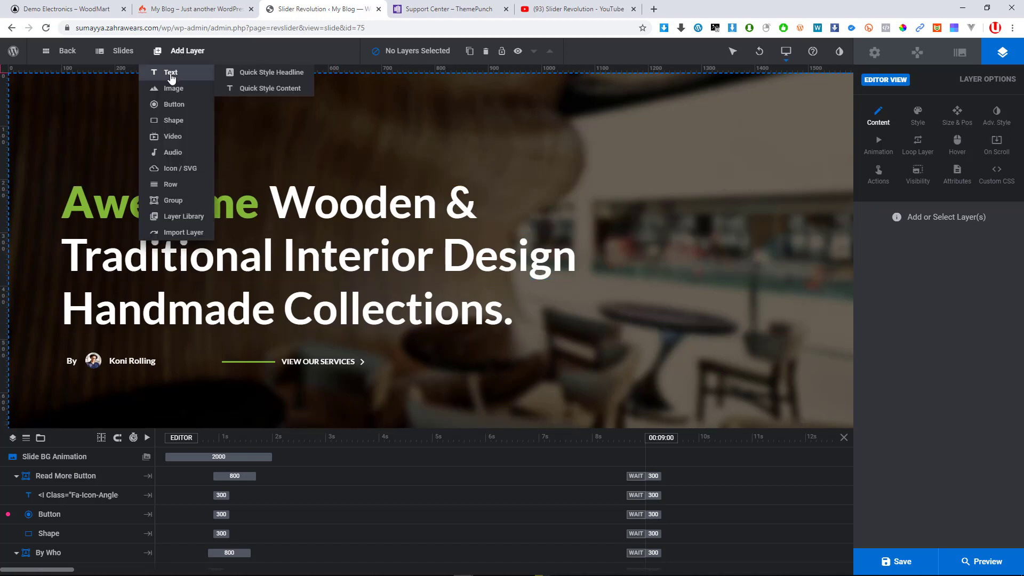
# Add a new text layer to the first slide and enlarge it with its corner handle
pyautogui.click(272, 80)
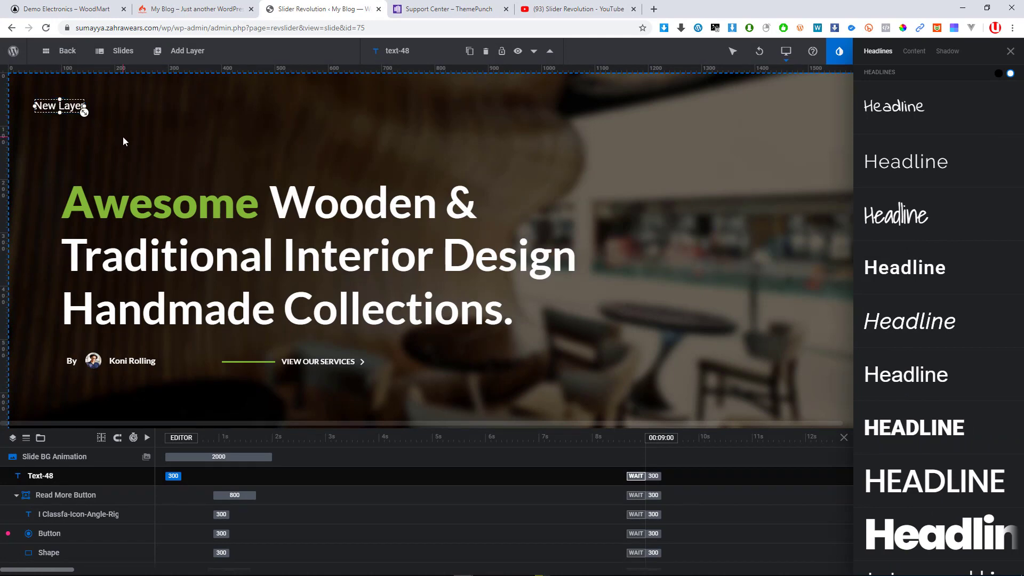
pyautogui.write('NEW')
pyautogui.moveTo(108, 113); pyautogui.dragTo(138, 136)
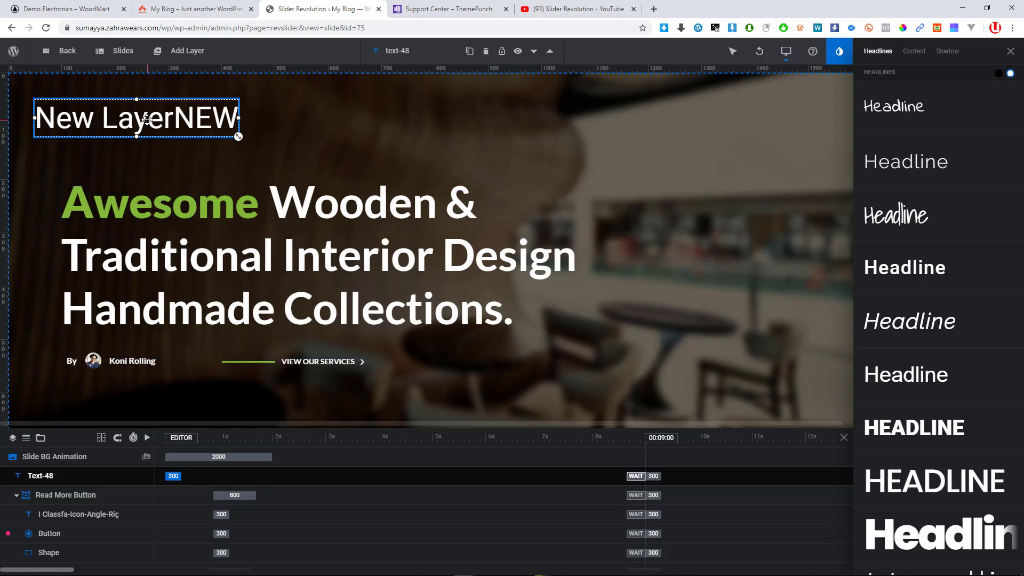
# Replace the layer's placeholder text with 'New Sales'
pyautogui.rightClick(139, 114)
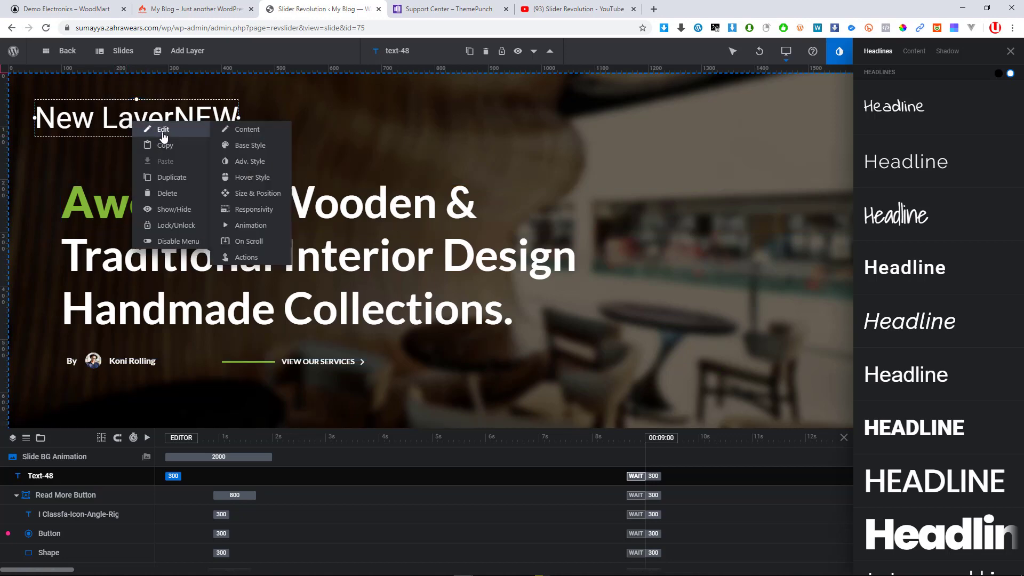
pyautogui.click(192, 118)
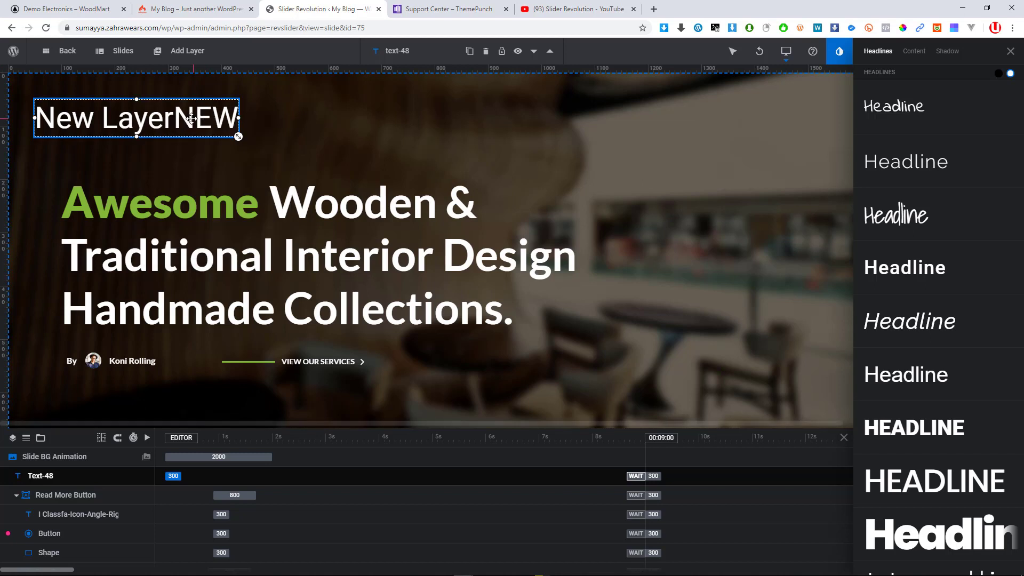
pyautogui.press('BackSpace')
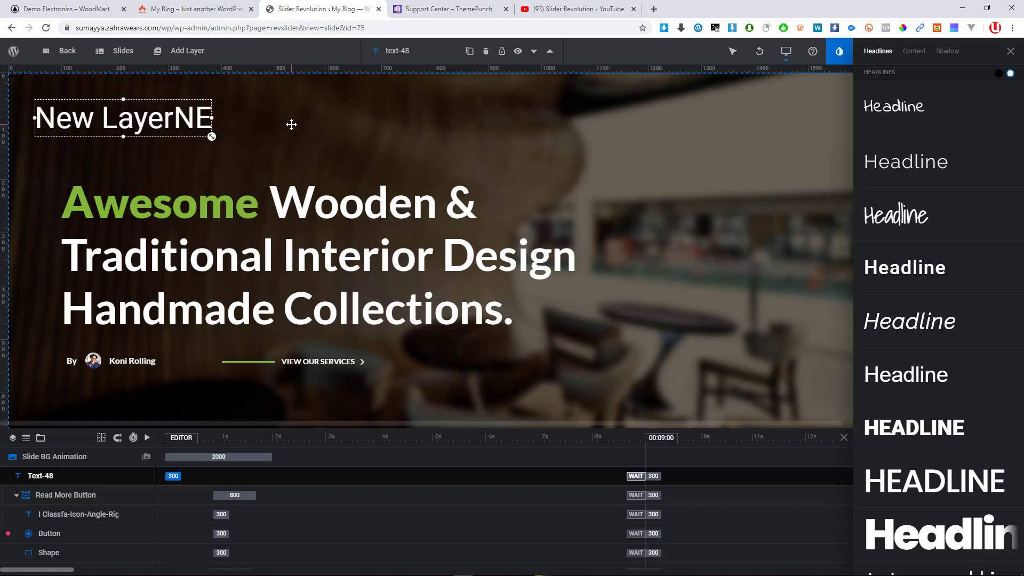
pyautogui.write('new')
pyautogui.press('BackSpace')
pyautogui.press('BackSpace')
pyautogui.press('BackSpace')
pyautogui.press('BackSpace')
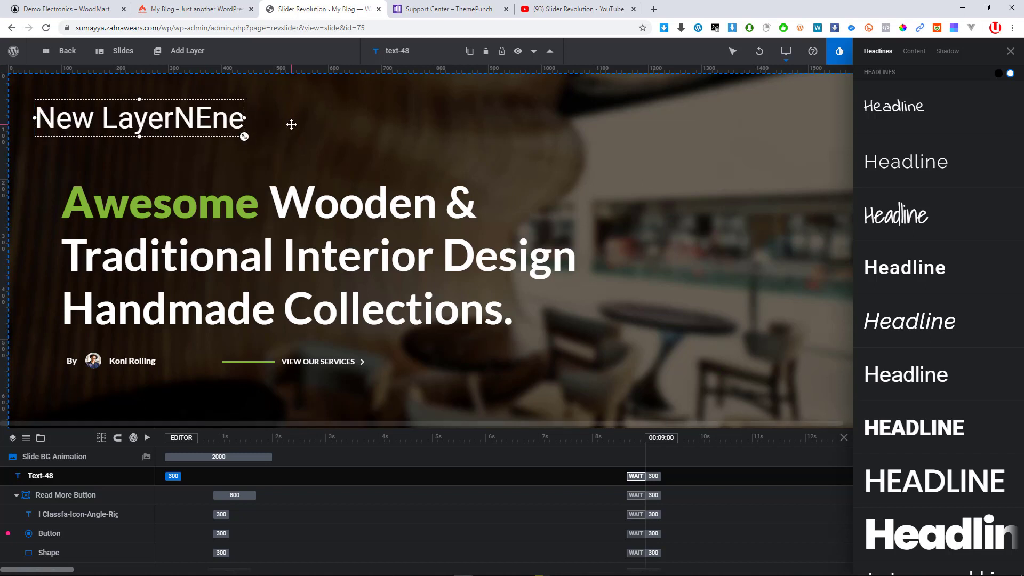
pyautogui.press('BackSpace')
pyautogui.press('BackSpace')
pyautogui.press('BackSpace')
pyautogui.press('BackSpace')
pyautogui.press('BackSpace')
pyautogui.press('BackSpace')
pyautogui.press('BackSpace')
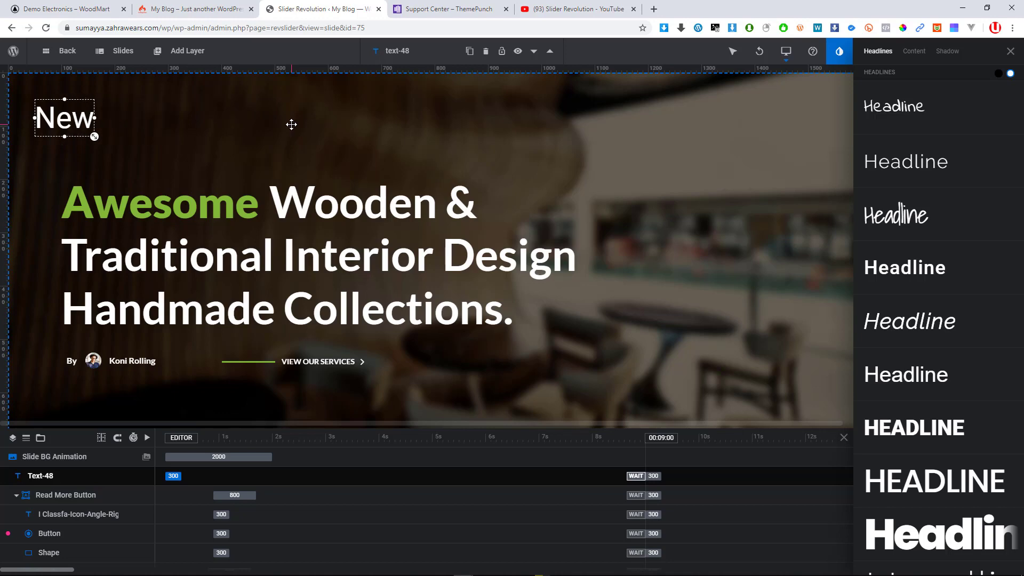
pyautogui.write('s')
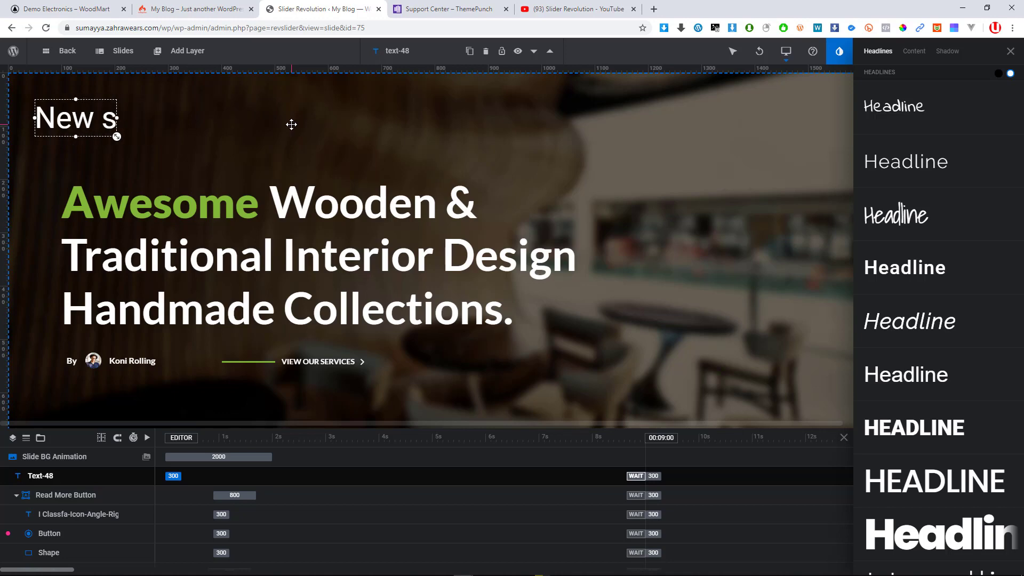
pyautogui.press('BackSpace')
pyautogui.write('Sales')
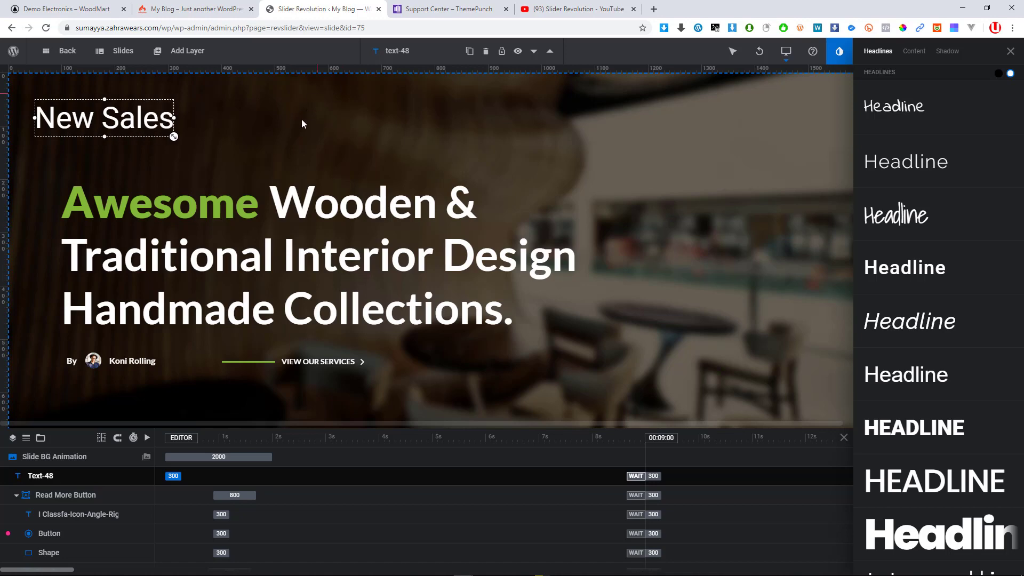
pyautogui.click(263, 145)
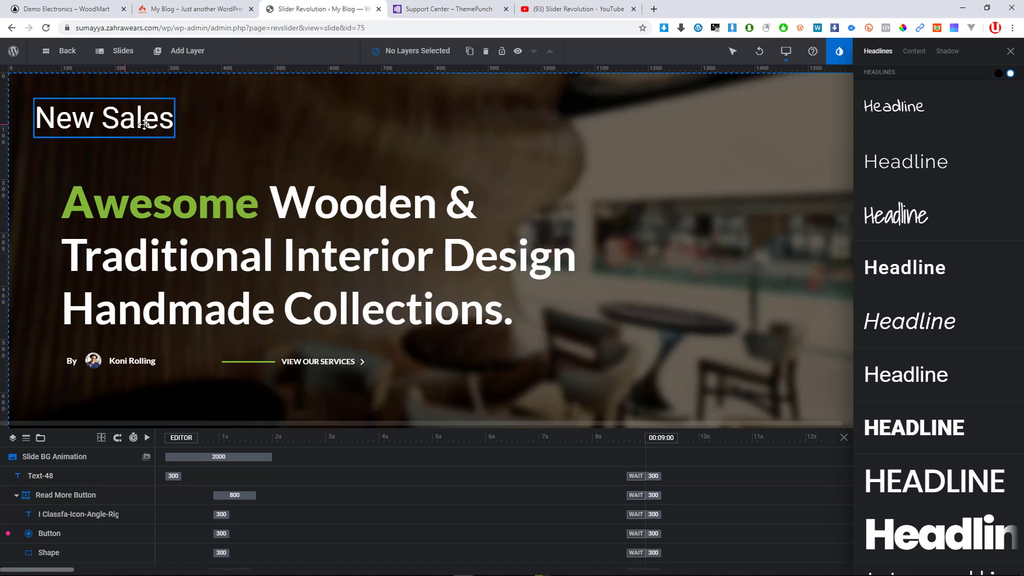
# Apply a bold headline preset style from the Headlines library to New Sales
pyautogui.moveTo(144, 124); pyautogui.dragTo(177, 126)
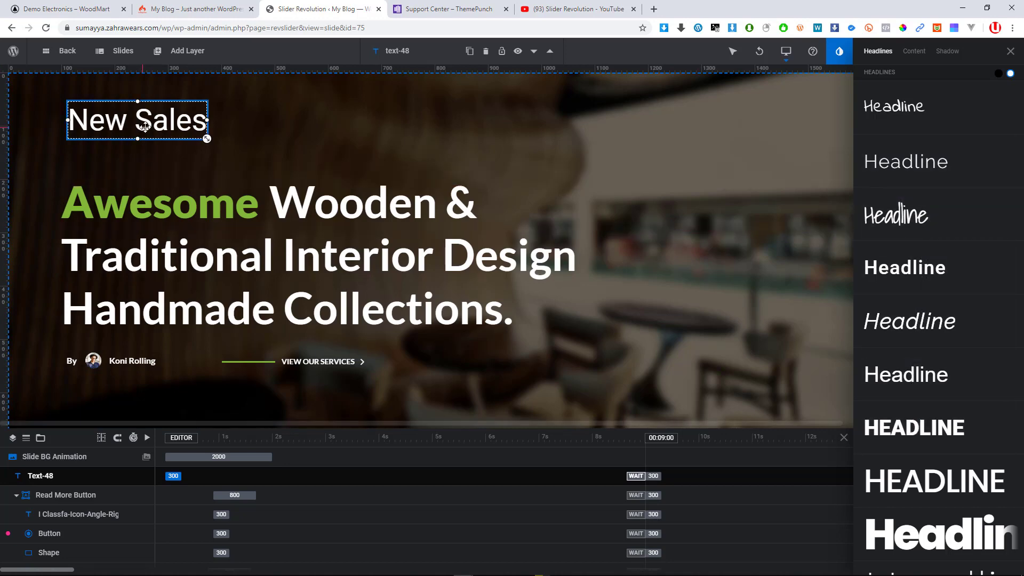
pyautogui.click(910, 114)
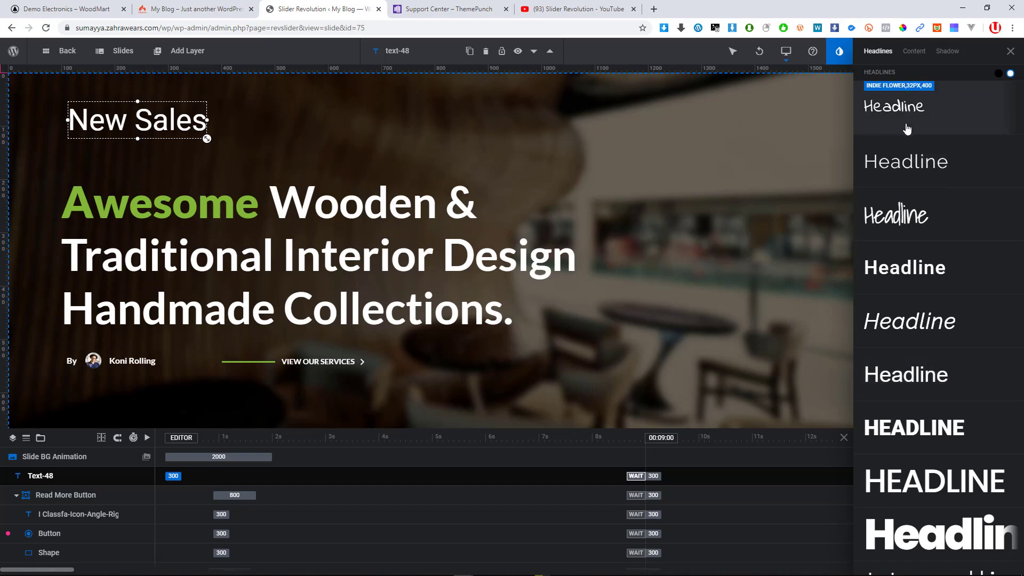
pyautogui.click(908, 171)
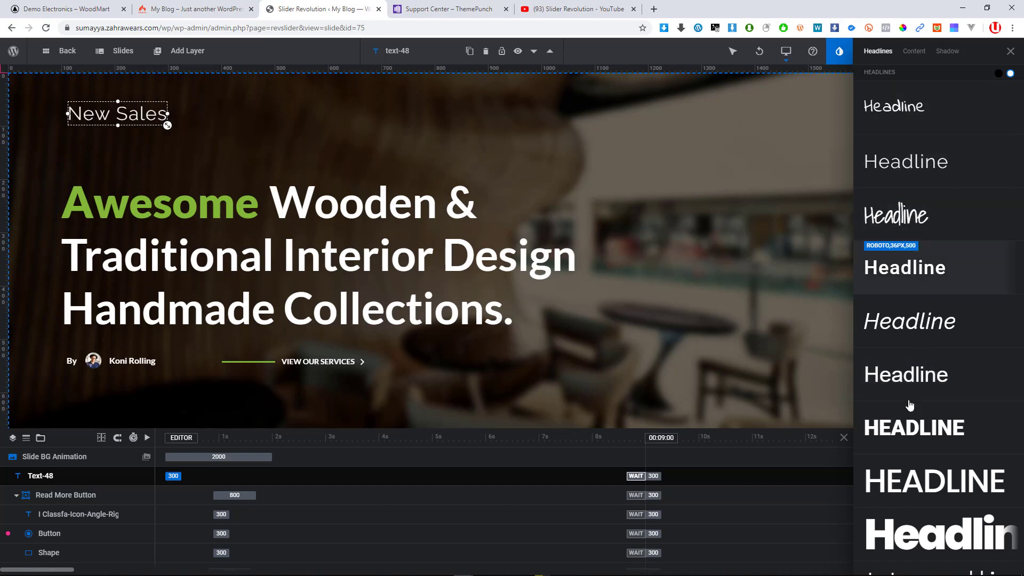
pyautogui.scroll(-3, 910, 406)
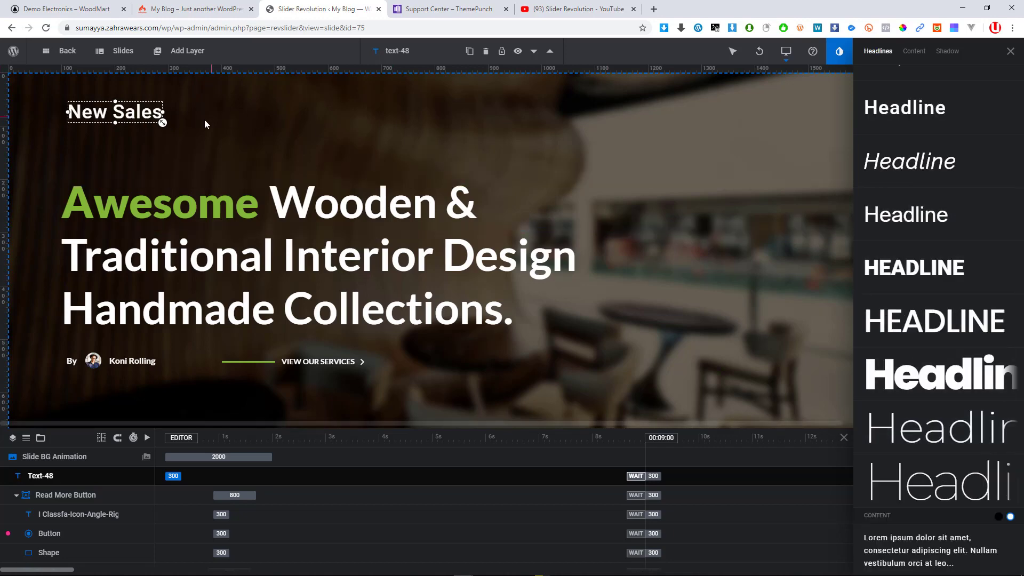
# Enlarge the New Sales layer and nudge it slightly up and left
pyautogui.moveTo(163, 123); pyautogui.dragTo(260, 144)
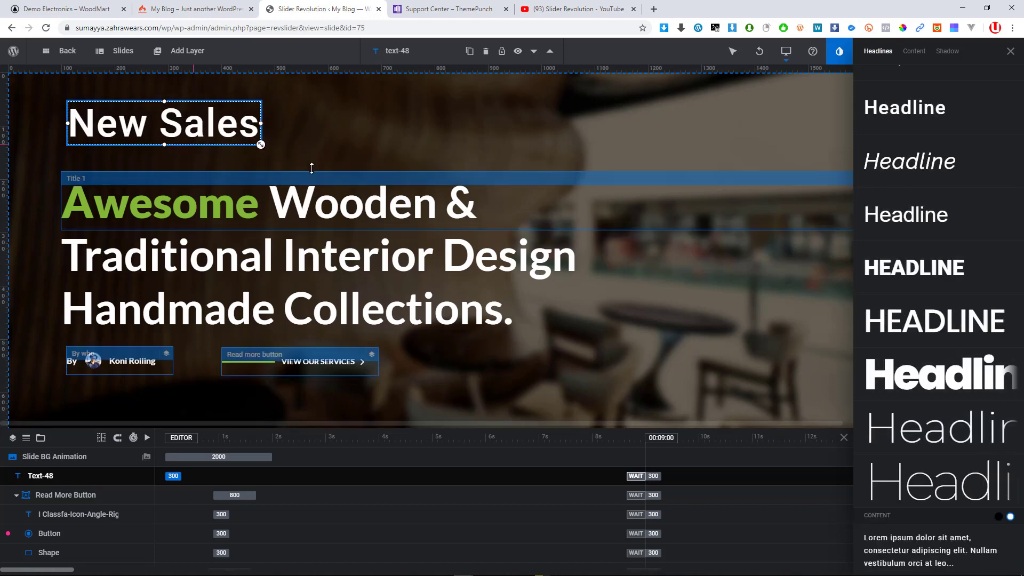
pyautogui.moveTo(201, 133); pyautogui.dragTo(198, 126)
pyautogui.rightClick(200, 127)
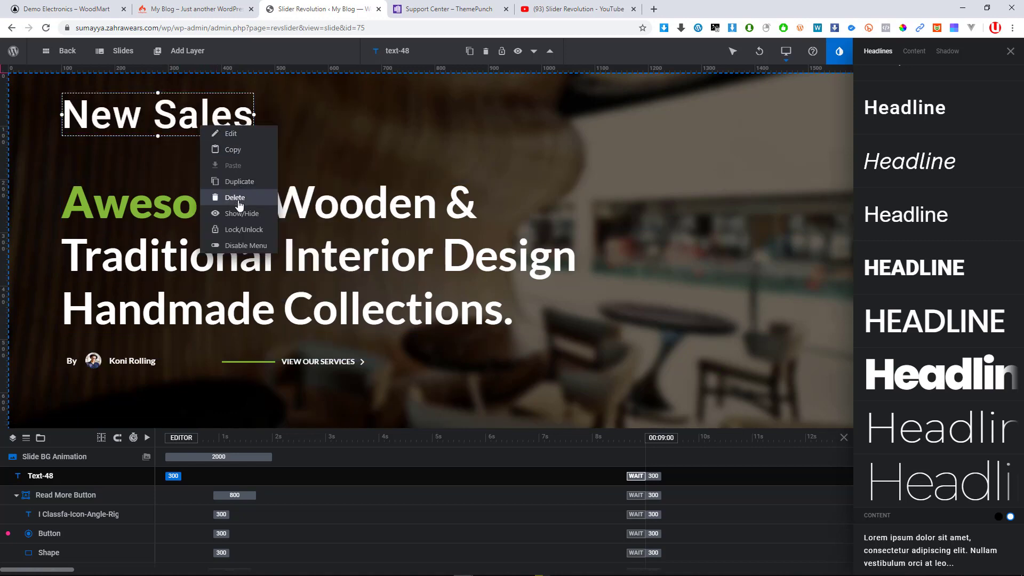
pyautogui.click(296, 174)
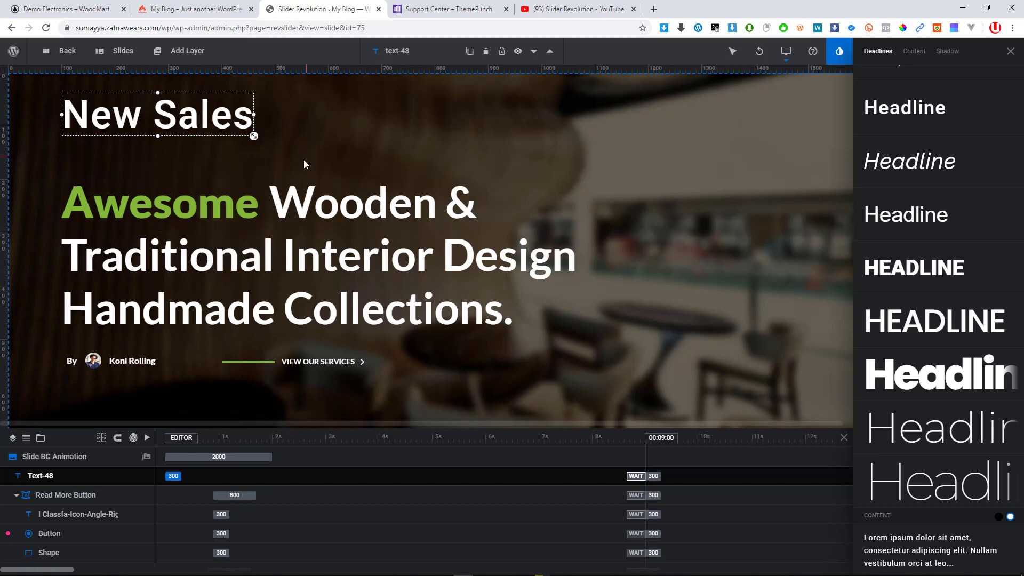
pyautogui.click(178, 338)
# Lengthen the New Sales entrance to 780 ms and move its start to 1780 ms
pyautogui.click(160, 129)
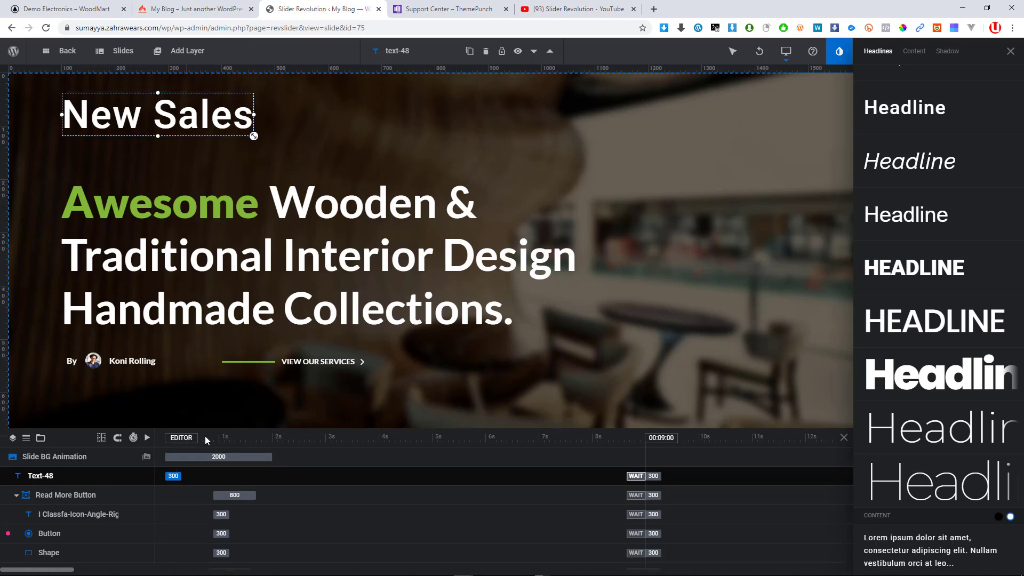
pyautogui.moveTo(181, 476); pyautogui.dragTo(195, 476)
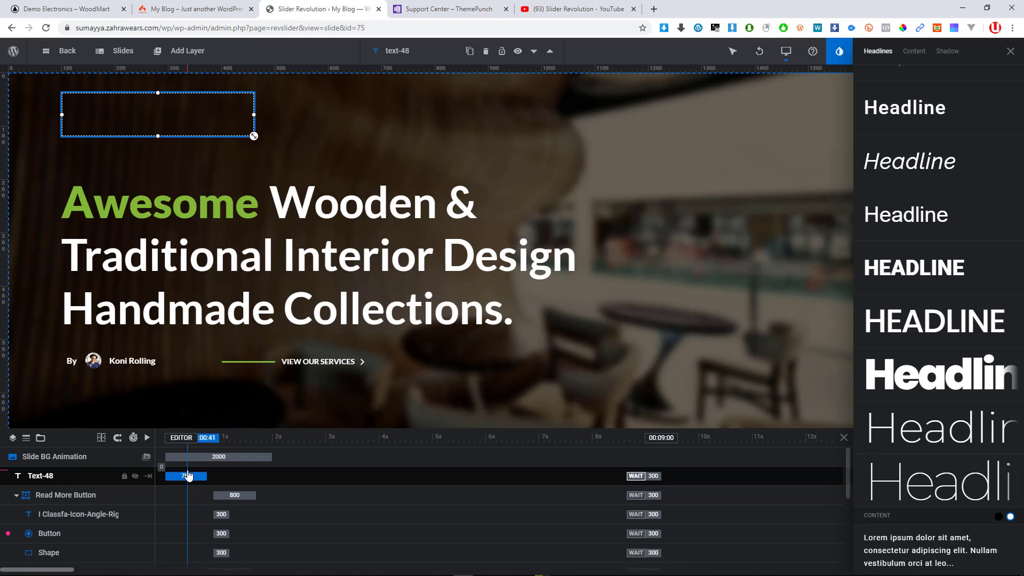
pyautogui.moveTo(186, 473)
pyautogui.mouseDown()
pyautogui.moveTo(297, 491)
pyautogui.moveTo(284, 489)
pyautogui.mouseUp()
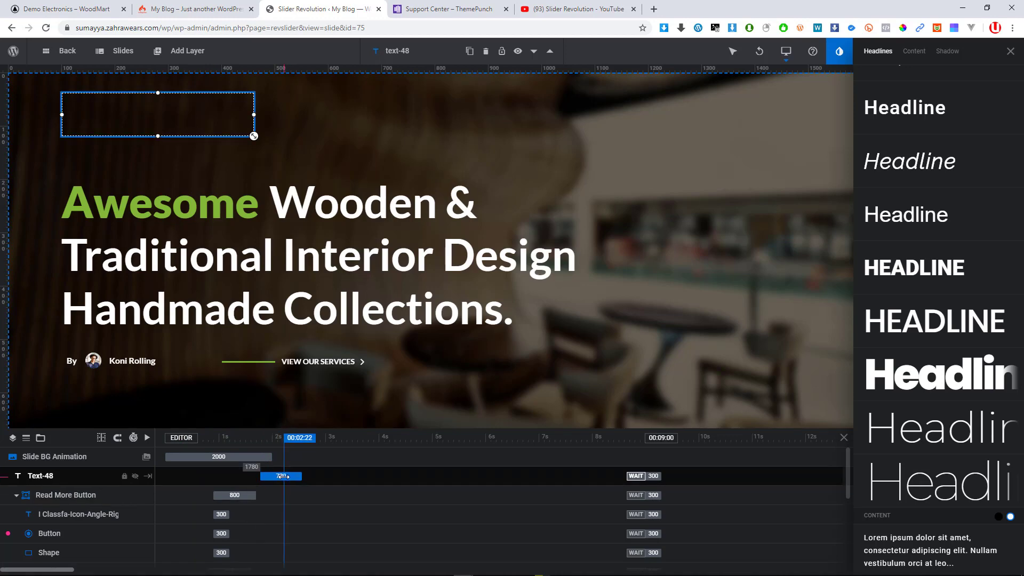
pyautogui.rightClick(284, 478)
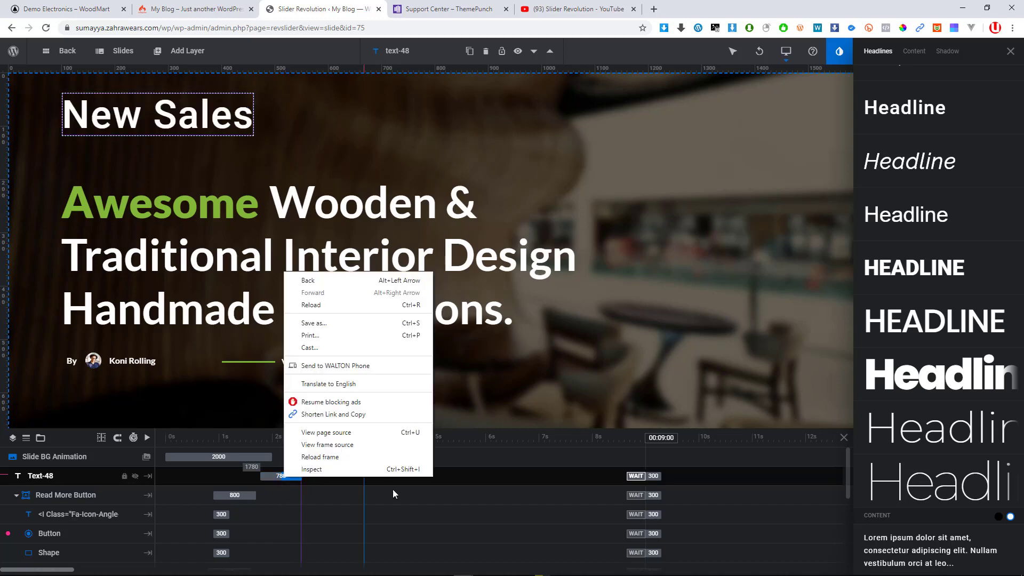
pyautogui.click(459, 475)
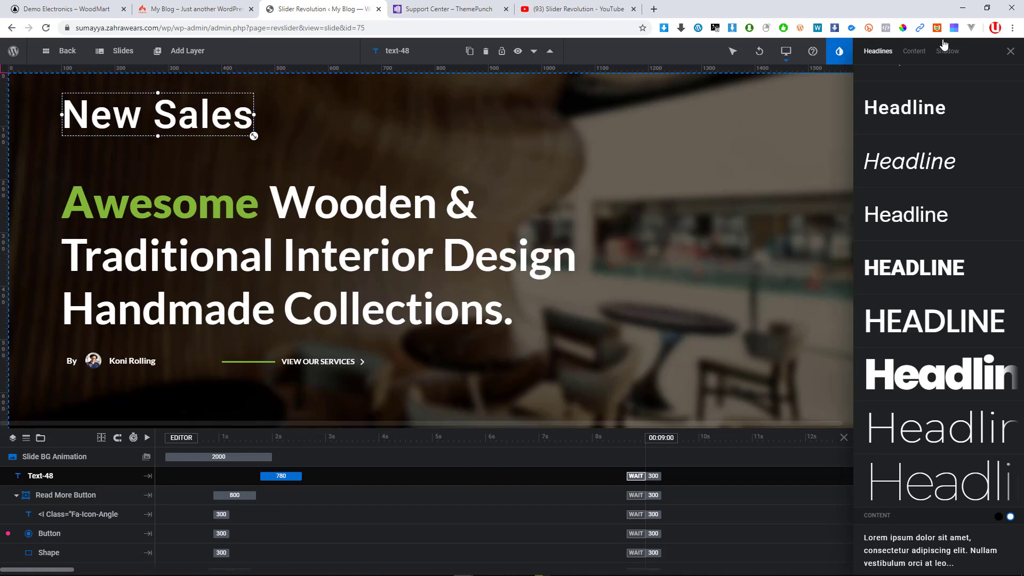
pyautogui.click(927, 51)
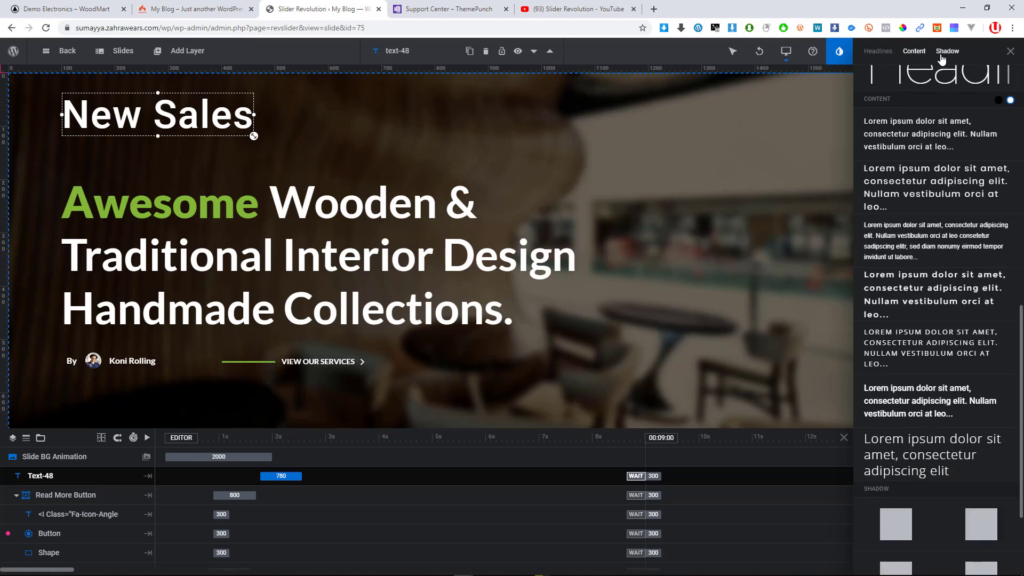
pyautogui.click(942, 53)
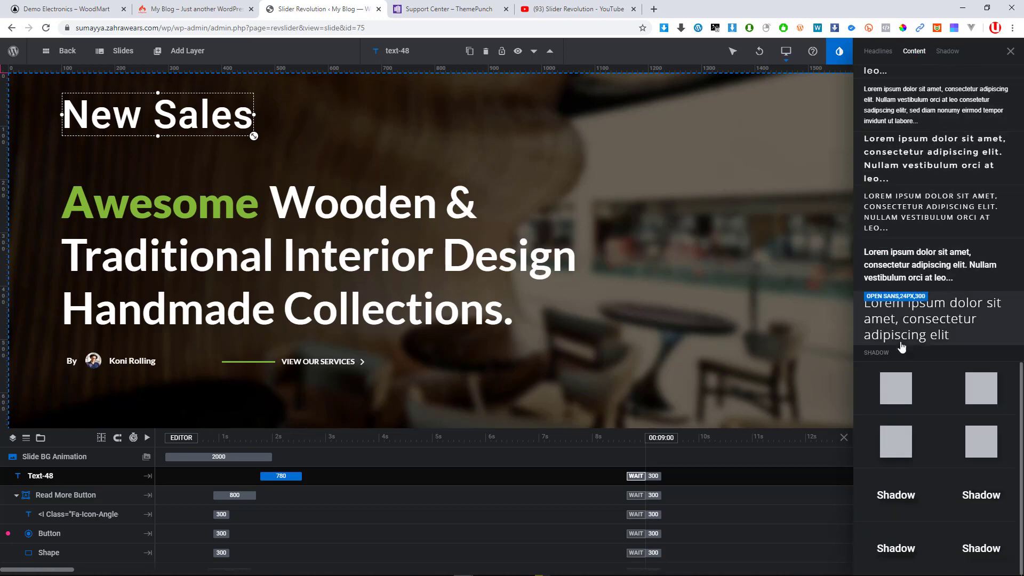
pyautogui.scroll(4, 894, 444)
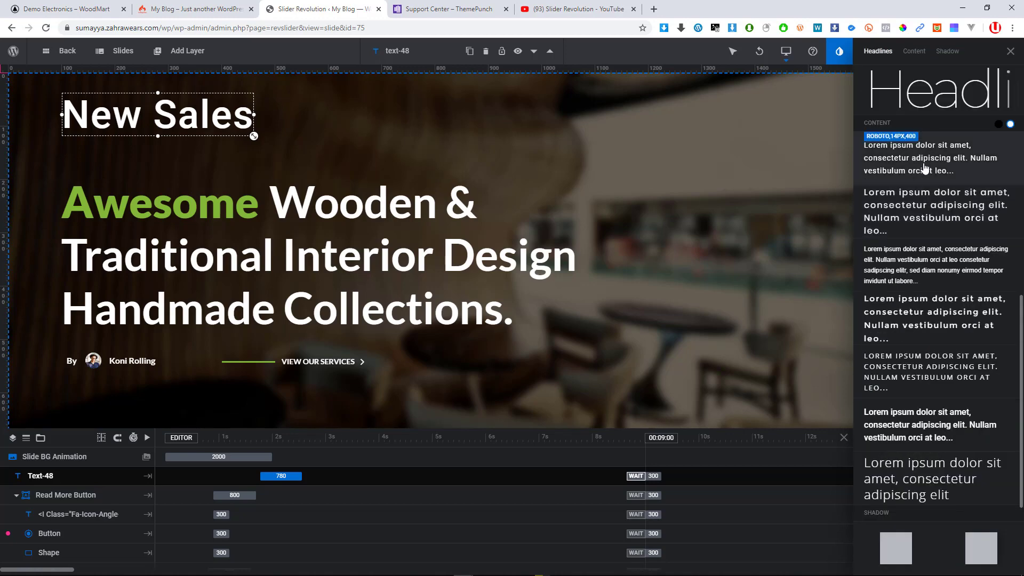
pyautogui.scroll(1, 921, 184)
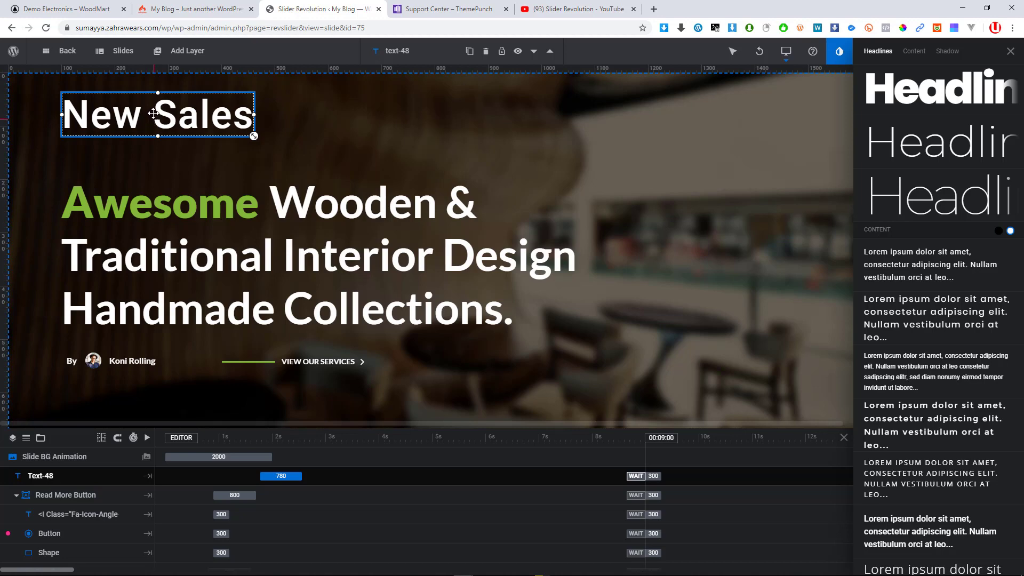
pyautogui.rightClick(271, 473)
pyautogui.press('Escape')
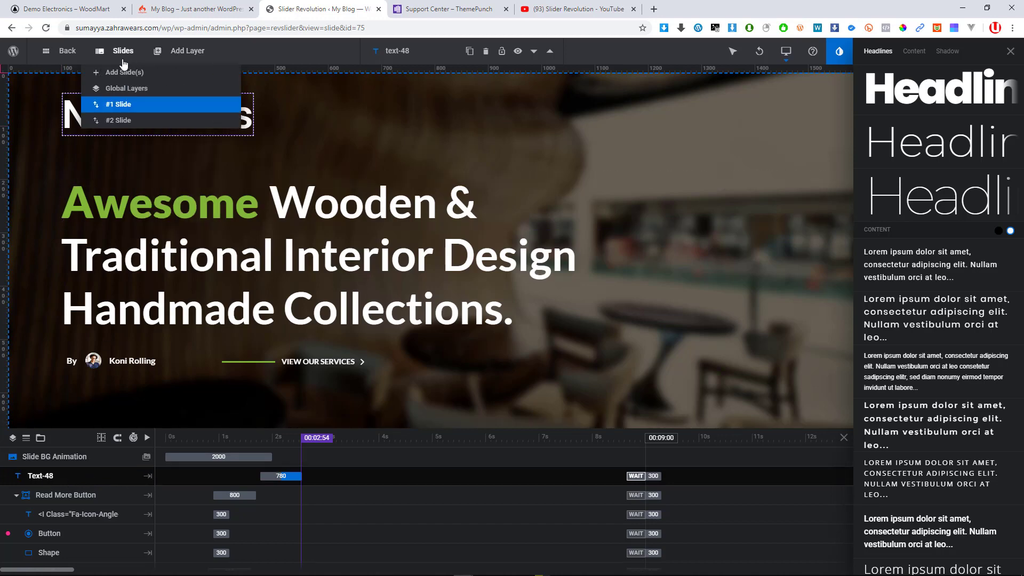
pyautogui.moveTo(109, 48)
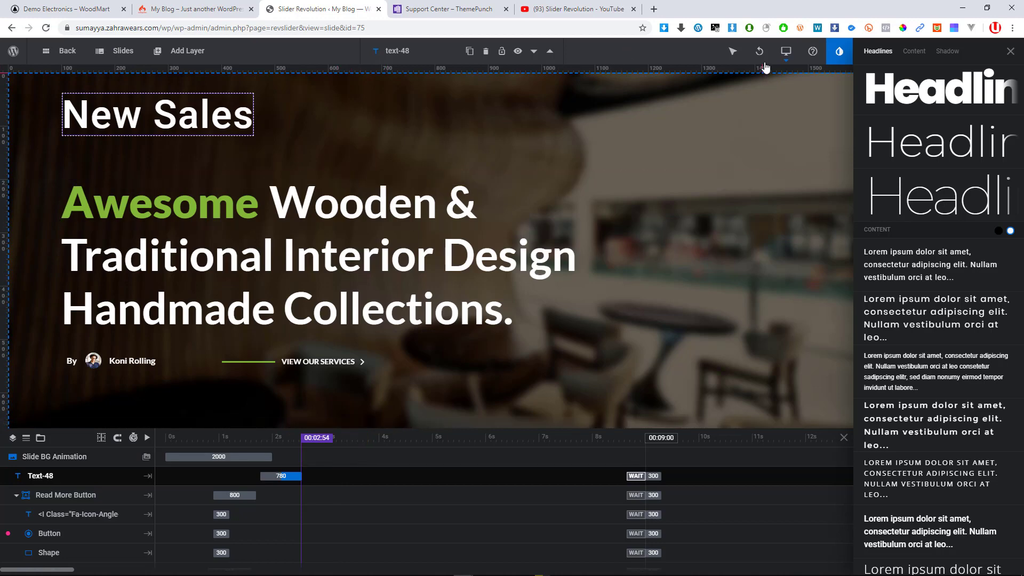
pyautogui.moveTo(787, 61)
pyautogui.moveTo(781, 46)
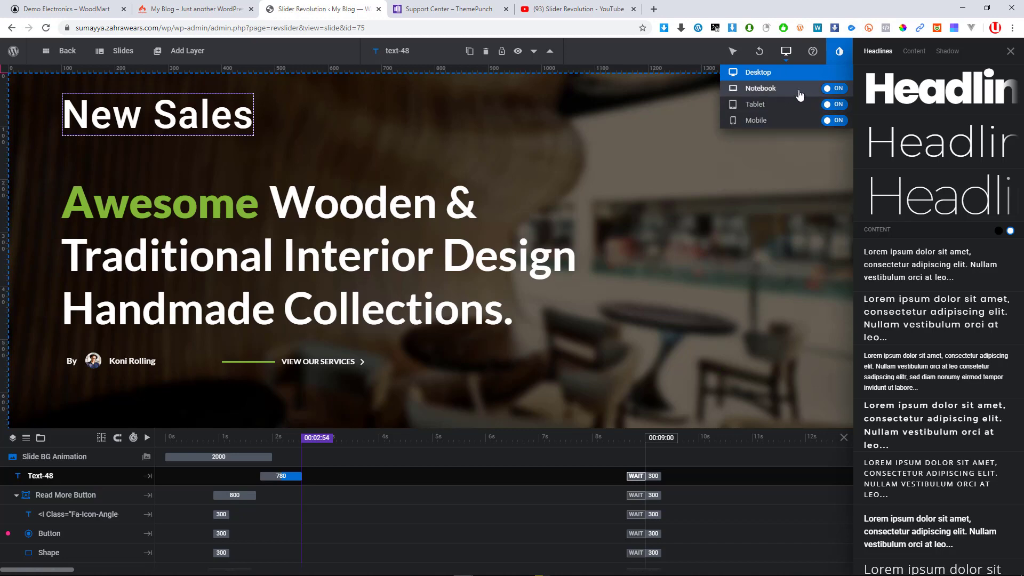
pyautogui.click(837, 92)
pyautogui.click(831, 94)
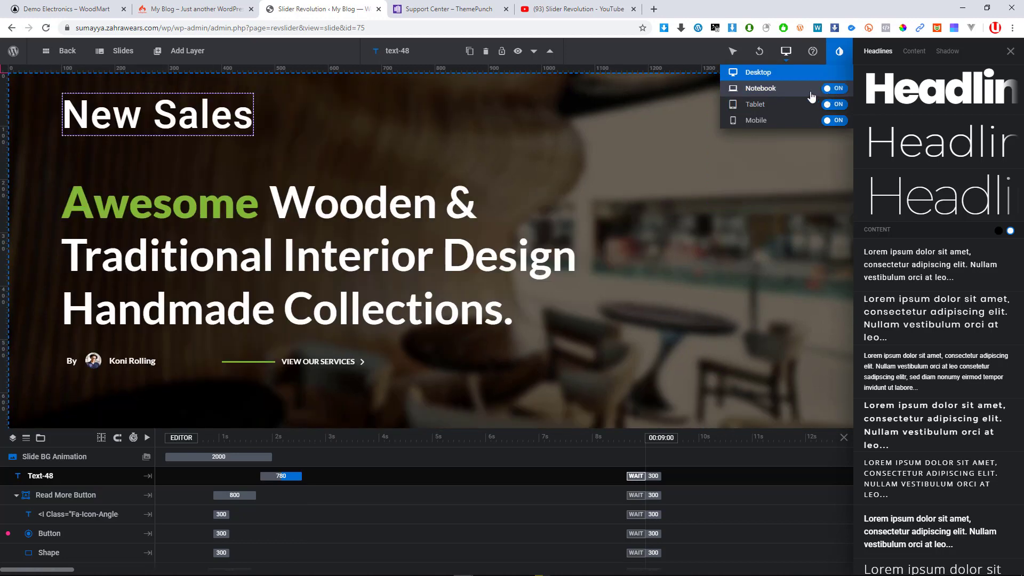
pyautogui.click(839, 93)
pyautogui.click(839, 93)
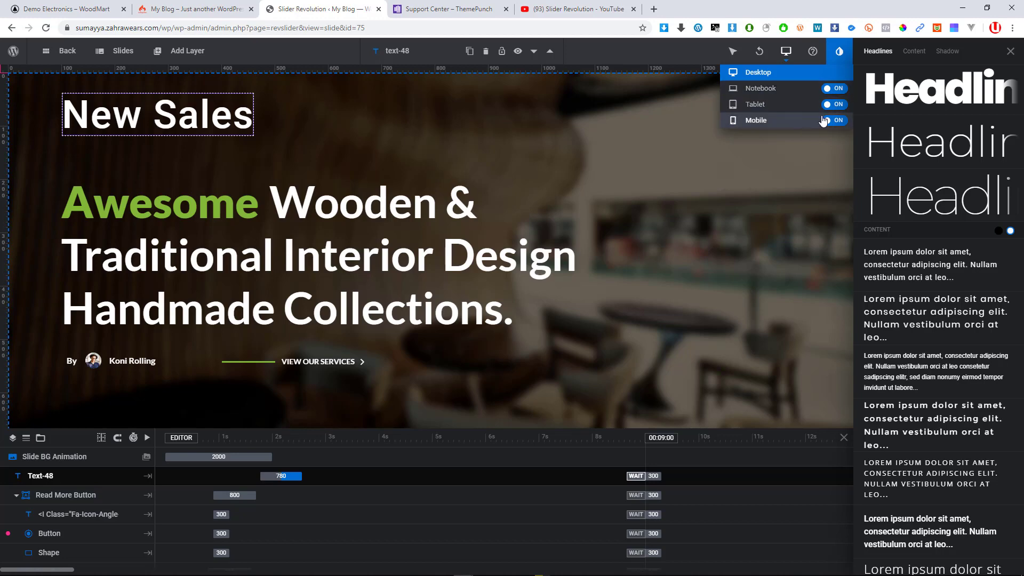
# Drag Title 2's timeline bar so the Traditional Interior Design entrance starts at 1150 ms
pyautogui.click(595, 240)
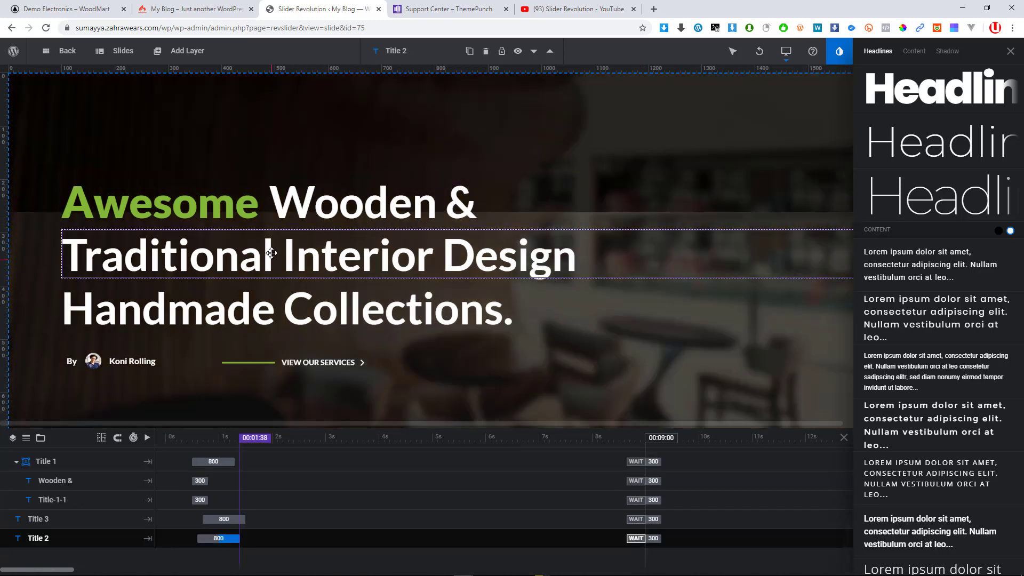
pyautogui.click(266, 266)
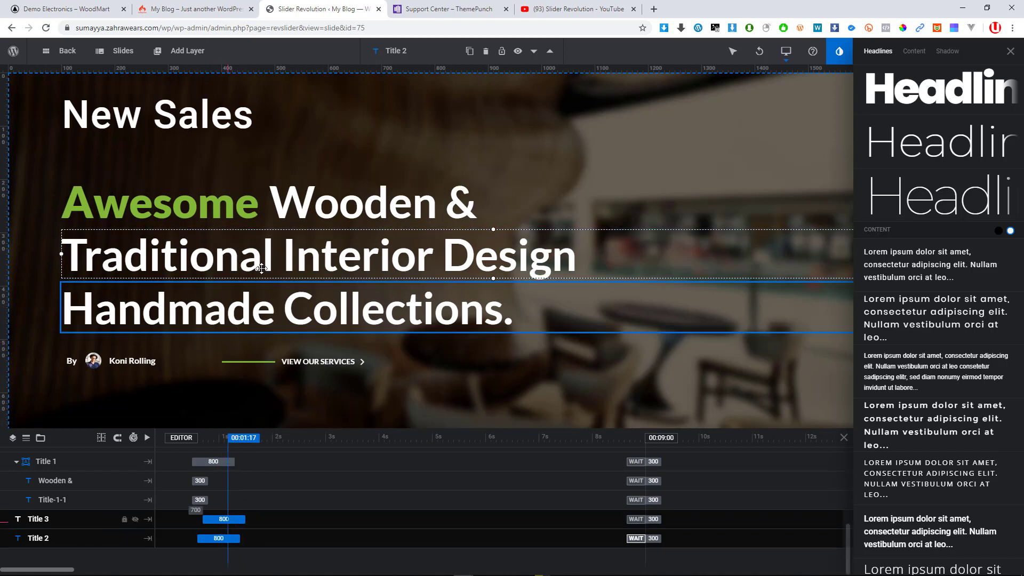
pyautogui.click(253, 310)
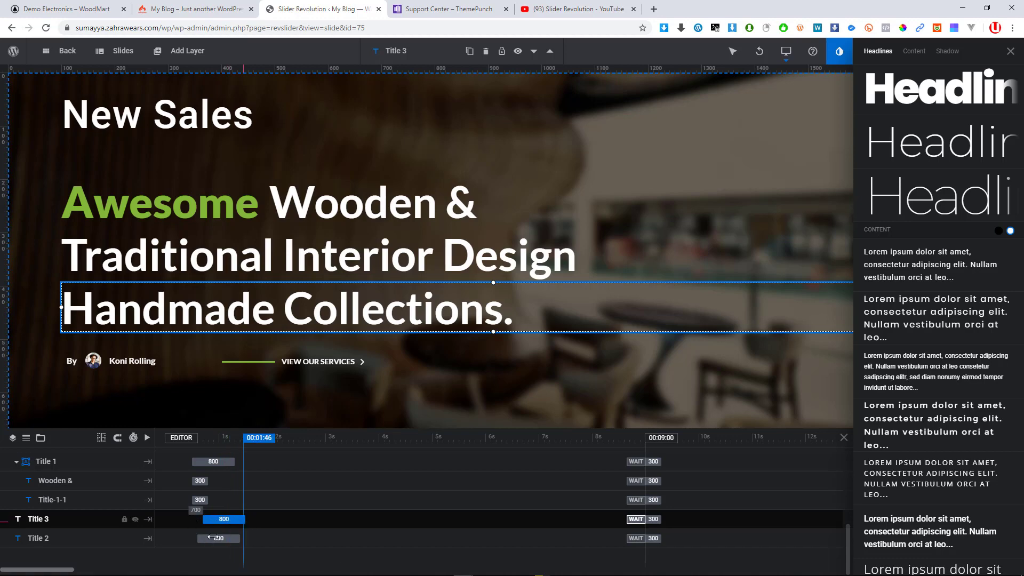
pyautogui.moveTo(205, 537); pyautogui.dragTo(240, 540)
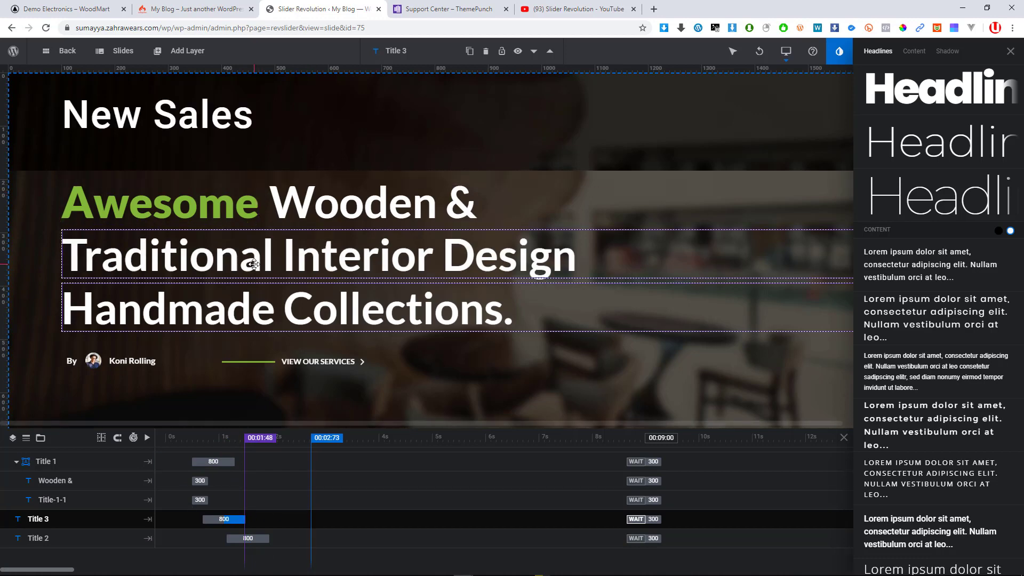
pyautogui.click(260, 535)
pyautogui.click(244, 522)
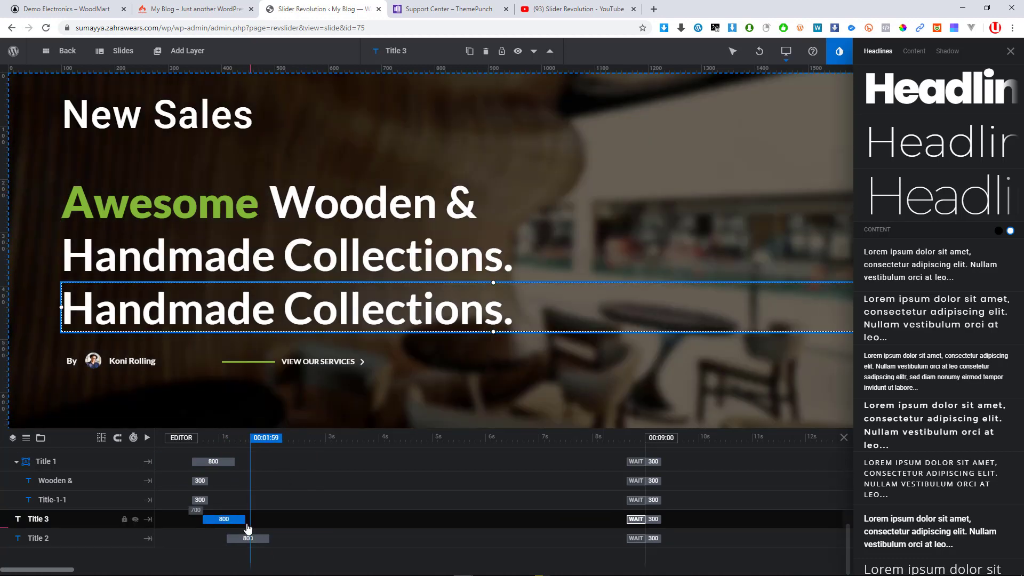
pyautogui.click(258, 247)
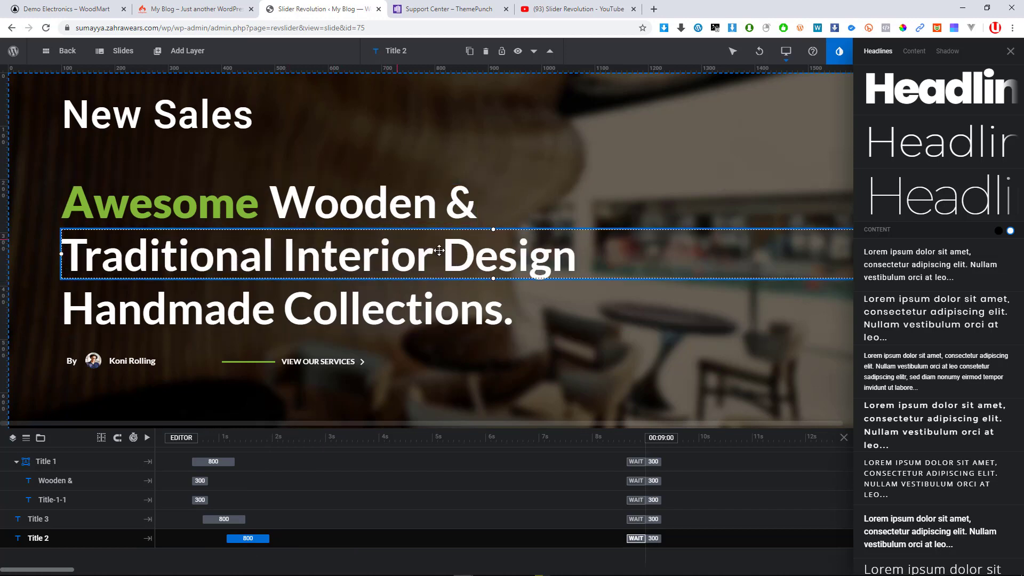
# Close the Title 2 layer menu and the style library to show its Animation settings
pyautogui.rightClick(389, 248)
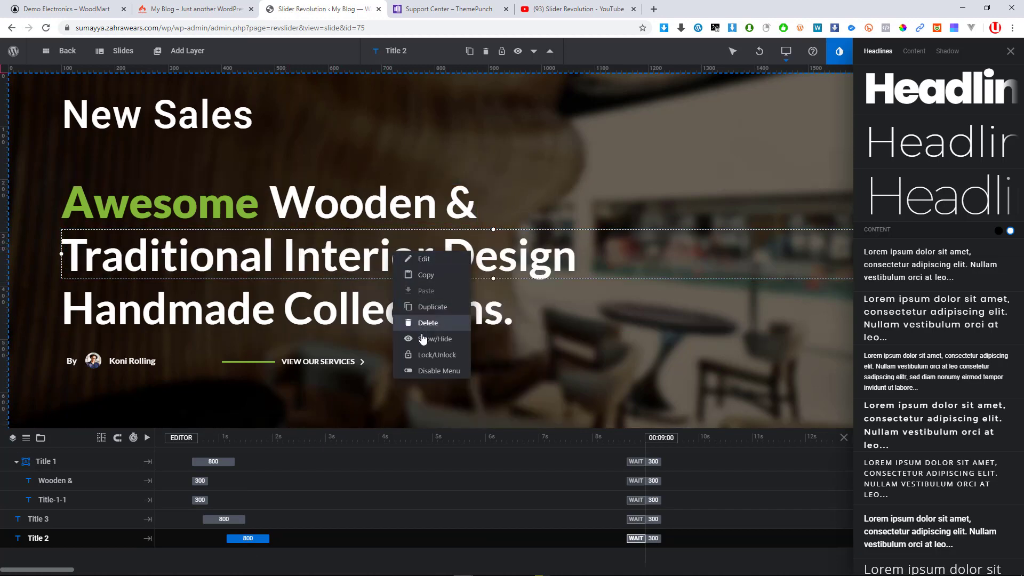
pyautogui.moveTo(433, 273)
pyautogui.moveTo(464, 262)
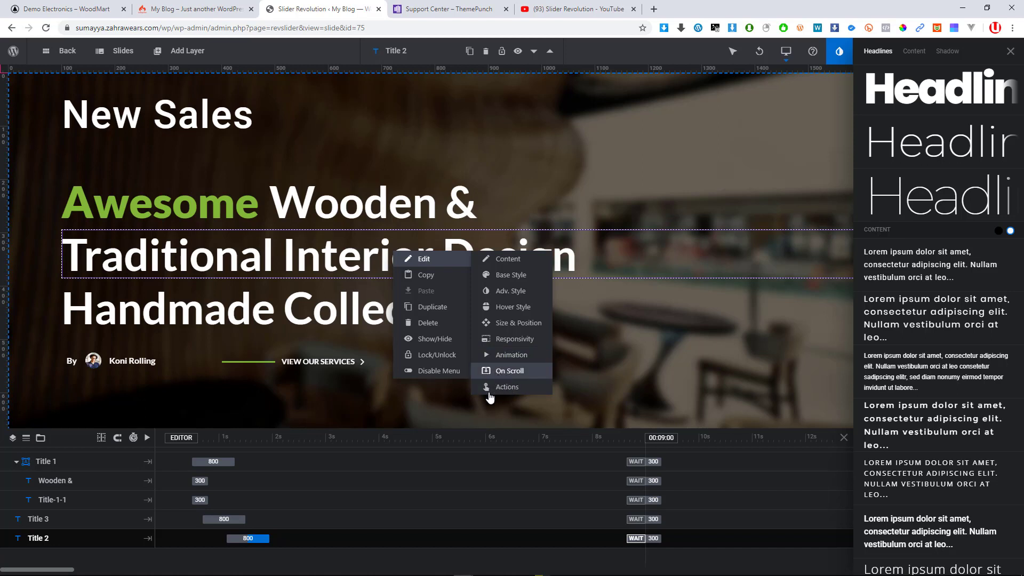
pyautogui.click(632, 267)
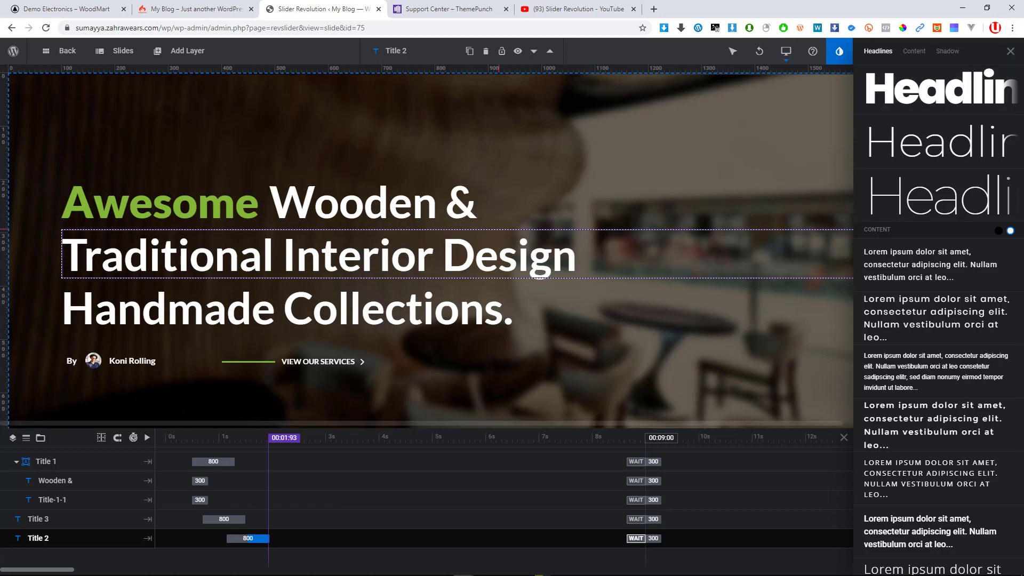
pyautogui.click(1011, 52)
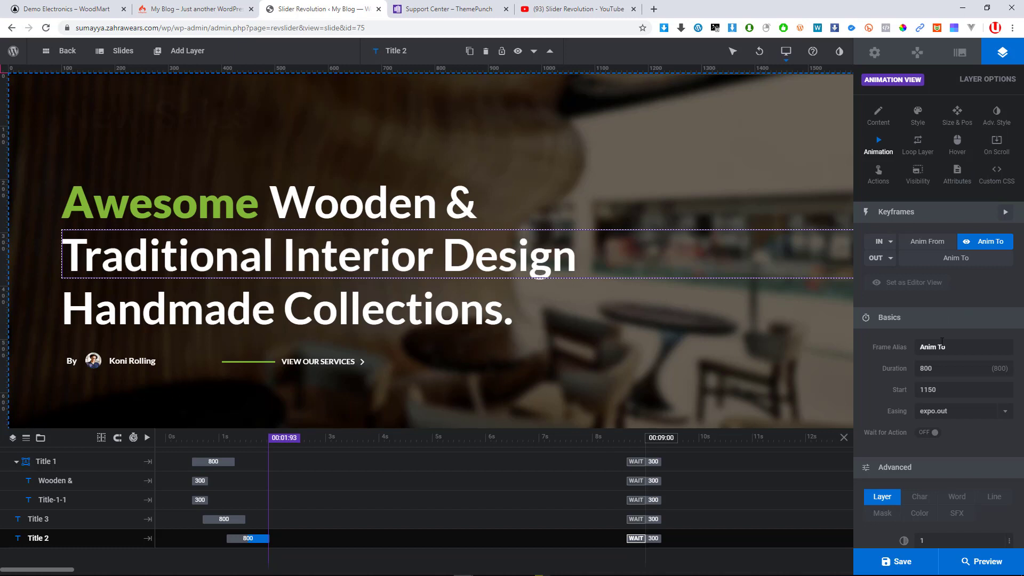
# Review Title 2's frame timing values and keep its easing at expo.out
pyautogui.click(943, 347)
pyautogui.click(937, 374)
pyautogui.click(933, 390)
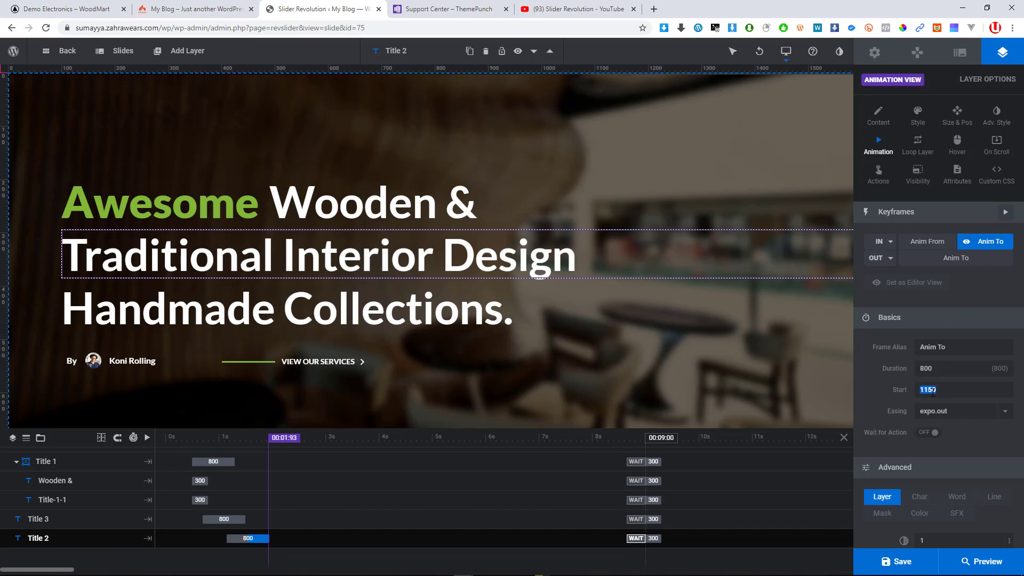
pyautogui.click(965, 411)
pyautogui.scroll(3, 938, 500)
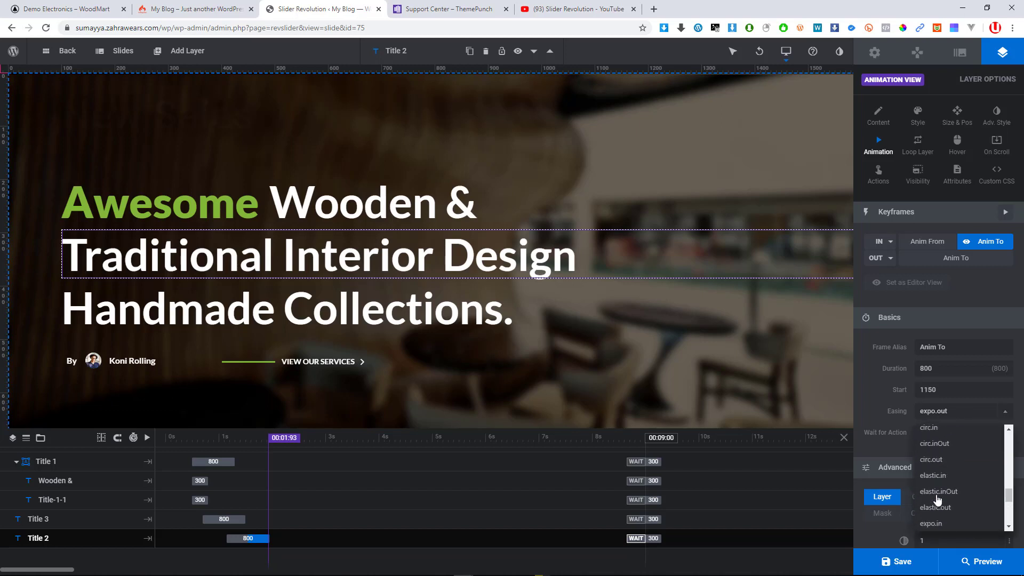
pyautogui.scroll(10, 938, 500)
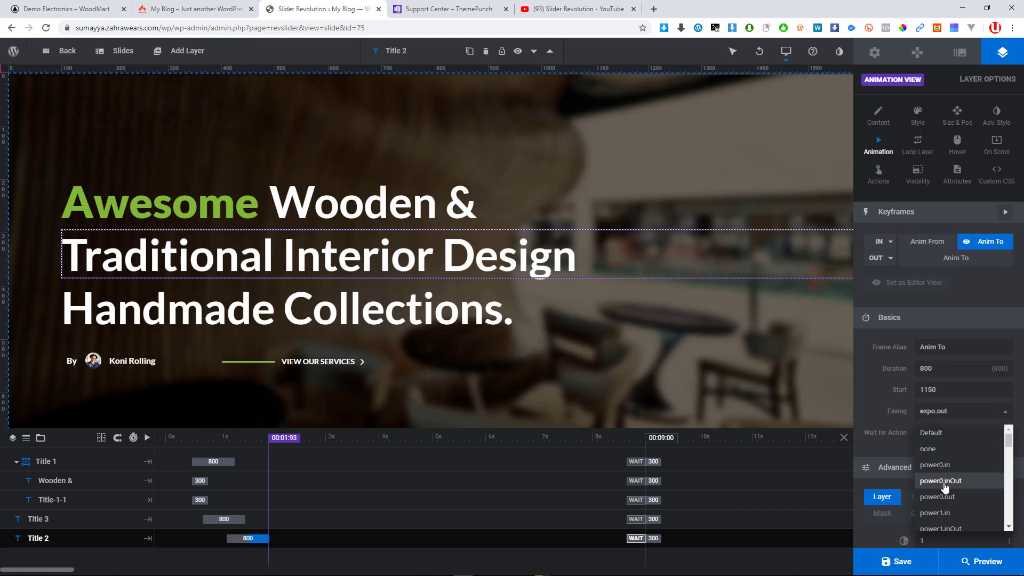
pyautogui.scroll(-5, 939, 499)
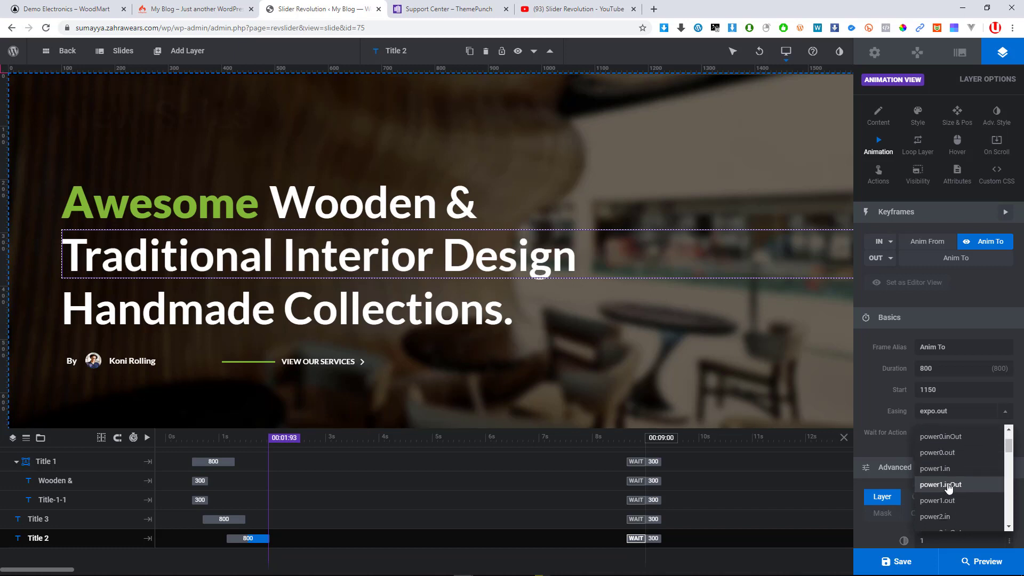
pyautogui.scroll(-10, 949, 488)
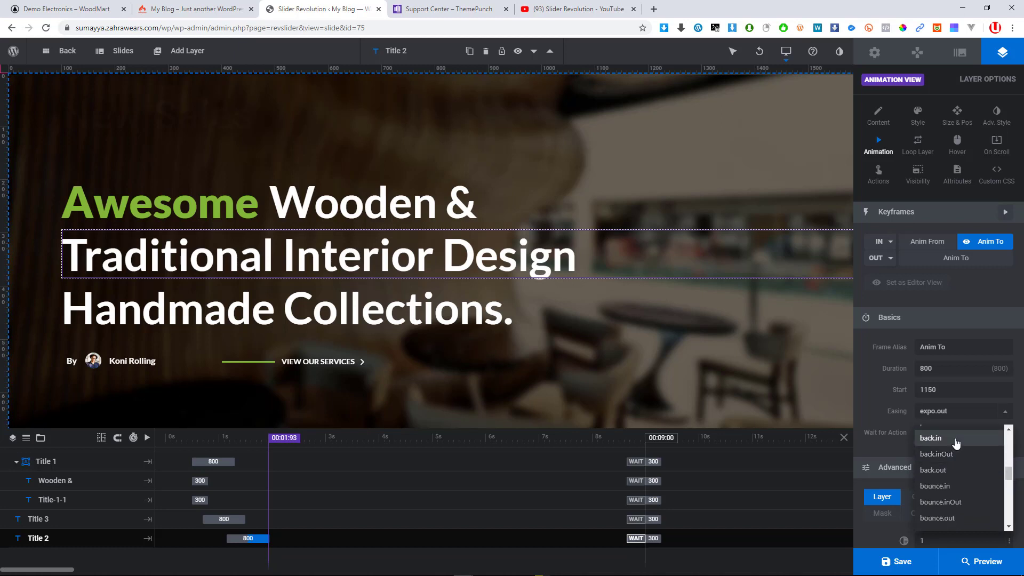
pyautogui.scroll(-1, 959, 501)
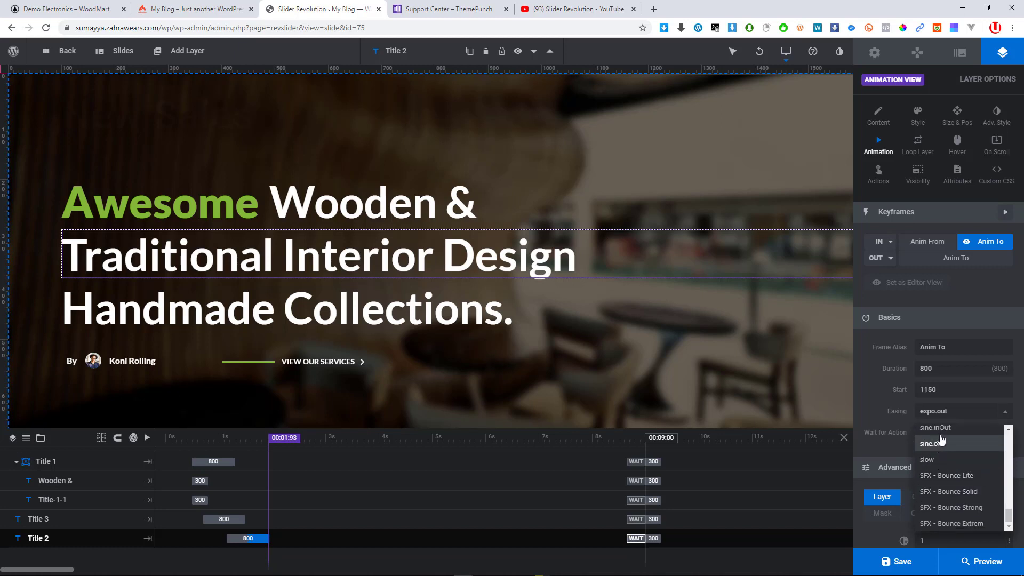
pyautogui.click(886, 414)
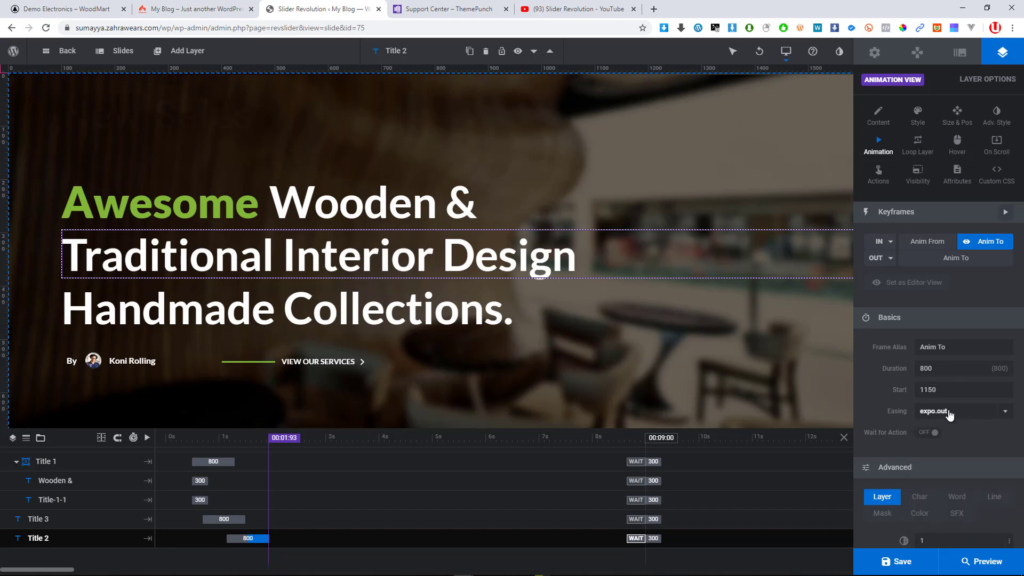
# Show Title 2's Char animation options under Advanced, with Split Chars off
pyautogui.scroll(-2, 940, 430)
pyautogui.scroll(-1, 928, 464)
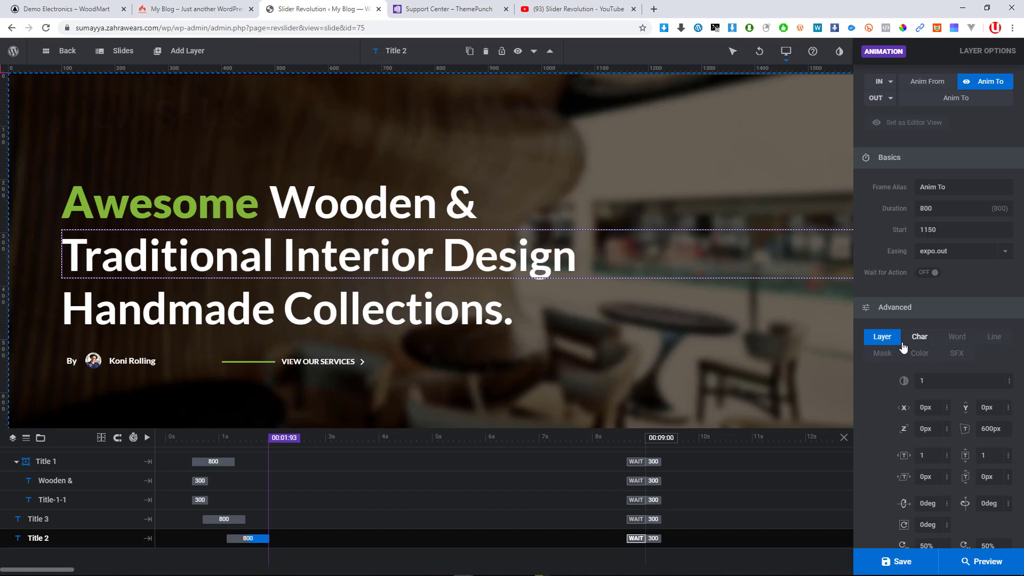
pyautogui.click(920, 336)
pyautogui.scroll(3, 939, 320)
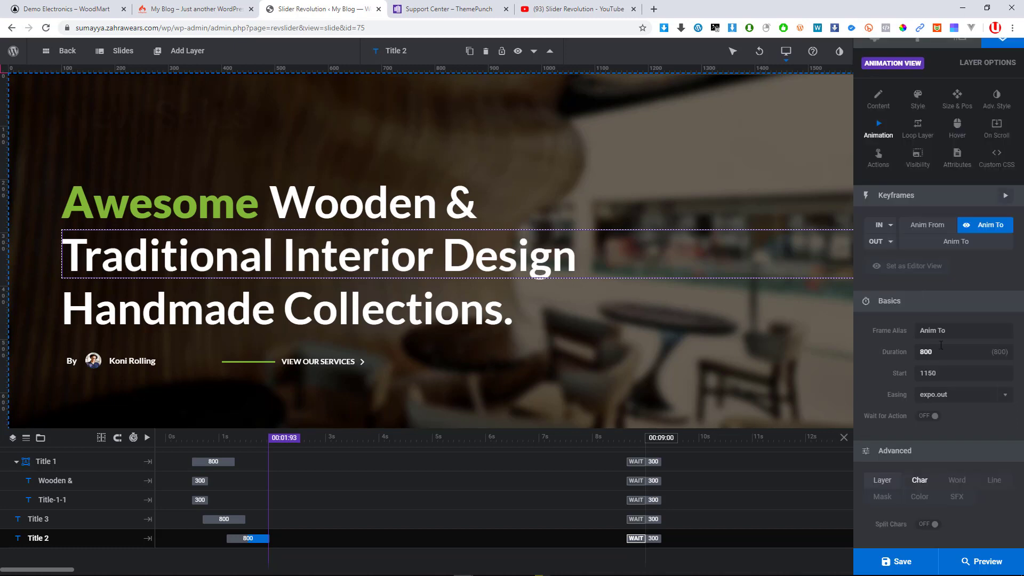
pyautogui.scroll(1, 939, 339)
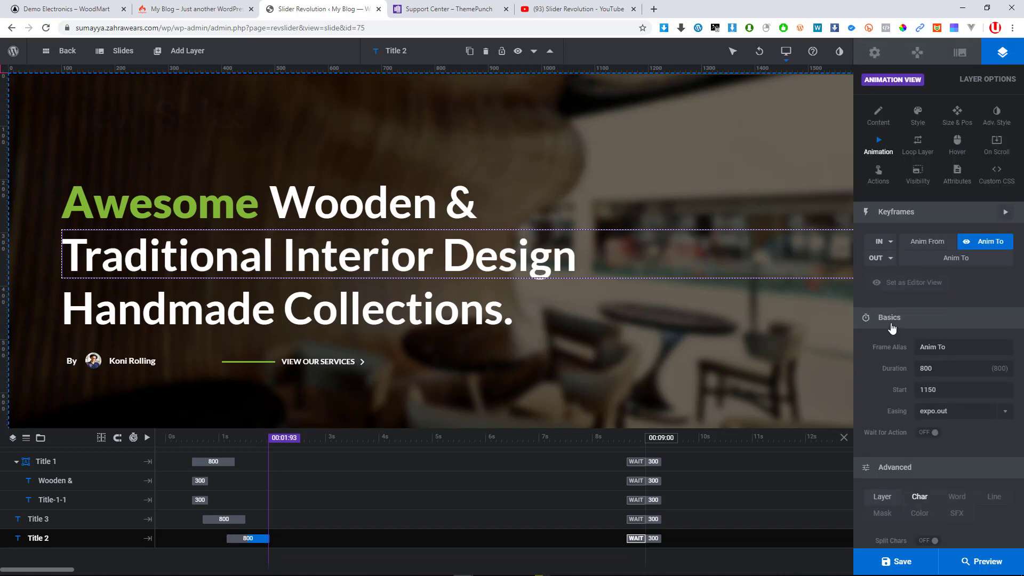
pyautogui.scroll(-1, 888, 477)
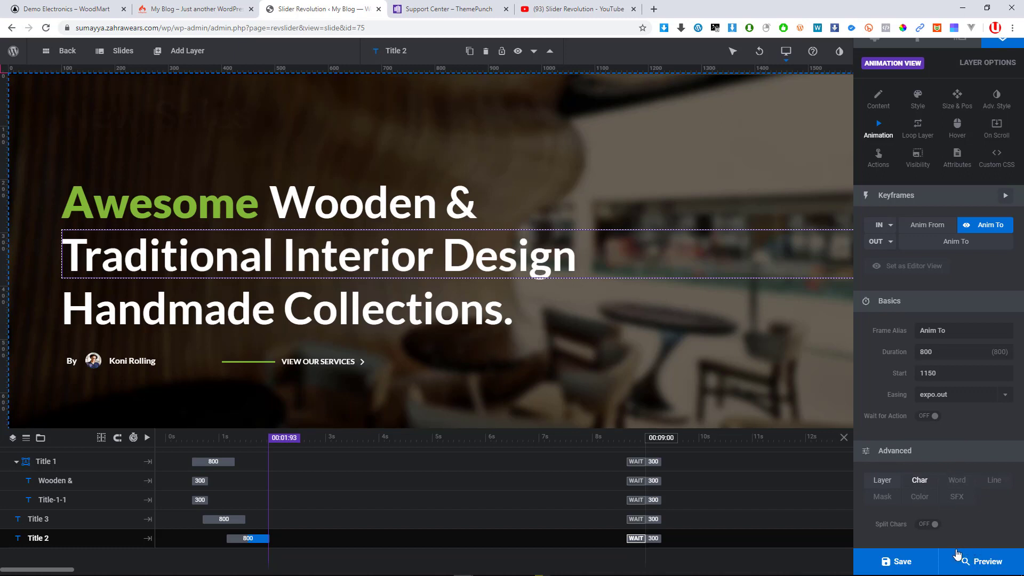
pyautogui.moveTo(896, 561)
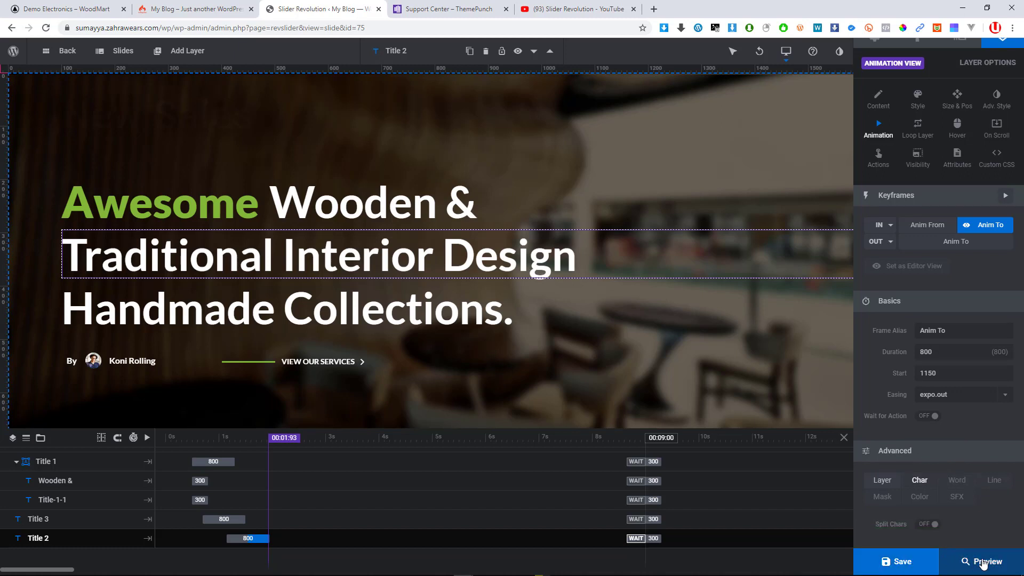
pyautogui.click(976, 567)
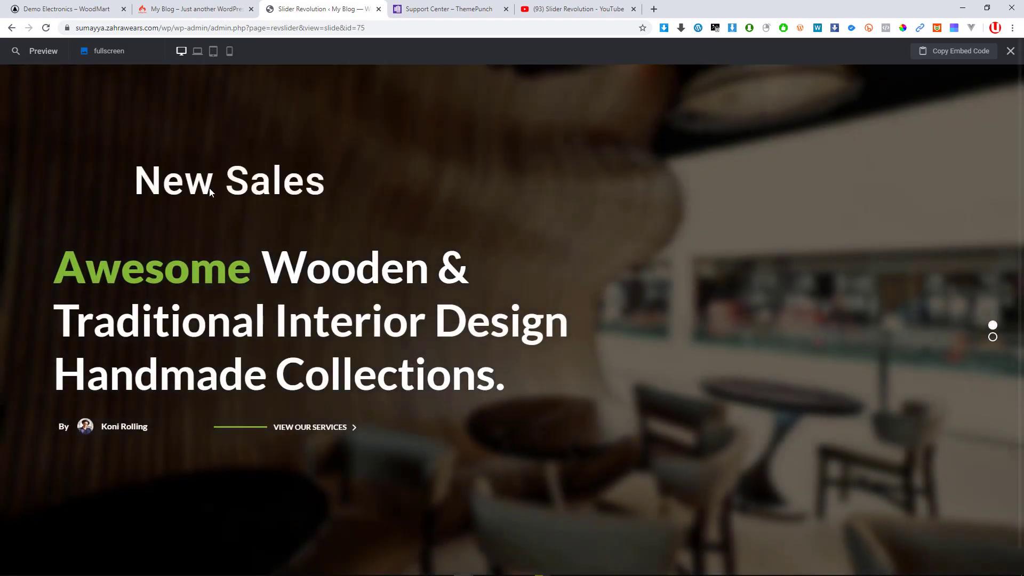
pyautogui.click(1011, 51)
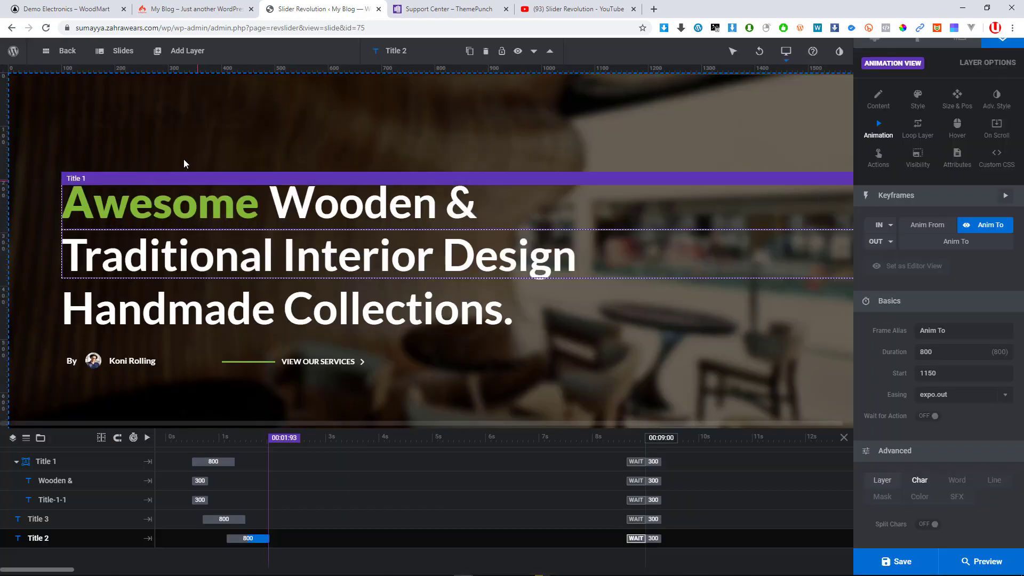
# Select the New Sales layer and shift its entrance start from 1780 to 2180 ms
pyautogui.click(260, 464)
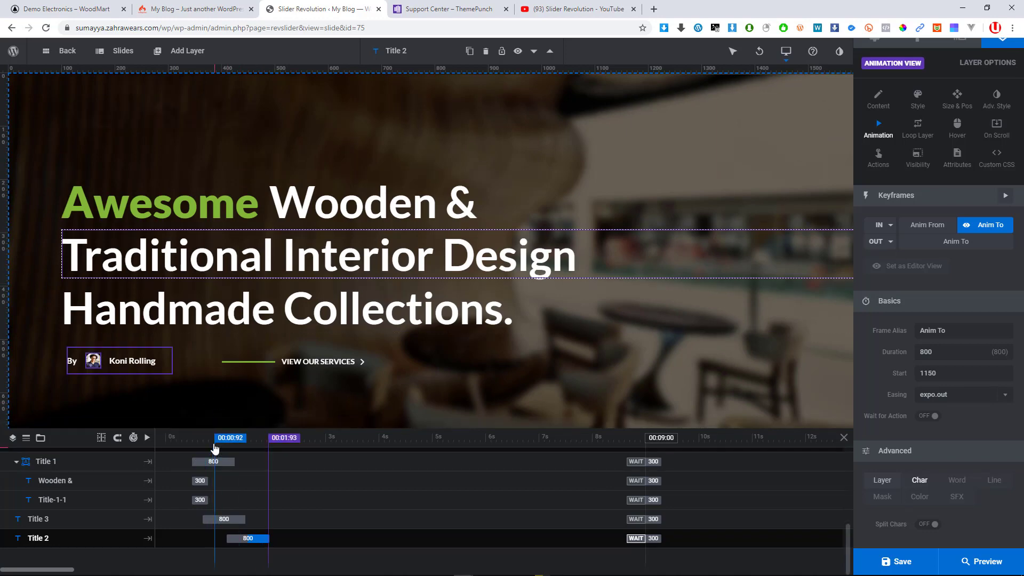
pyautogui.click(215, 443)
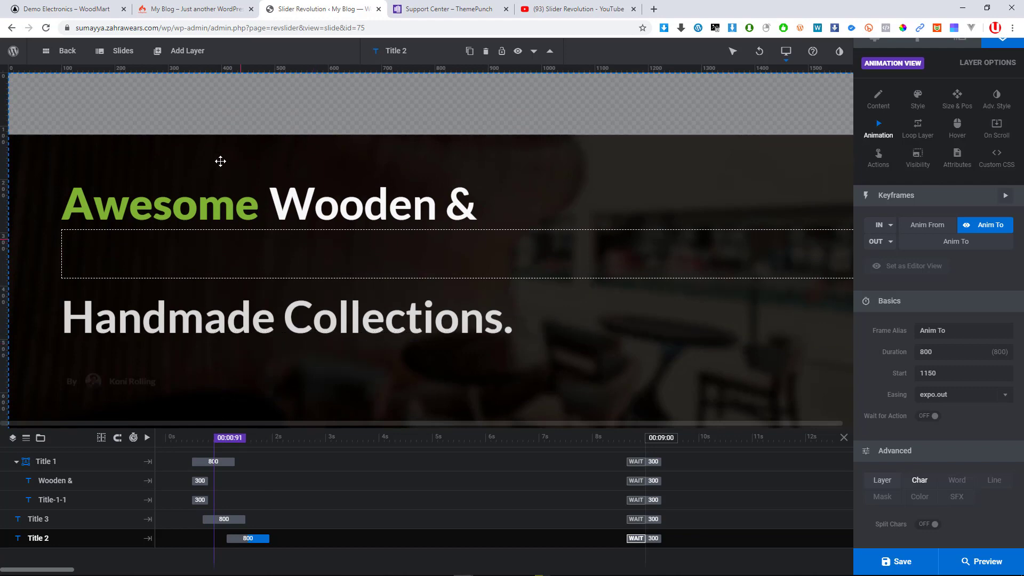
pyautogui.click(220, 161)
pyautogui.click(192, 122)
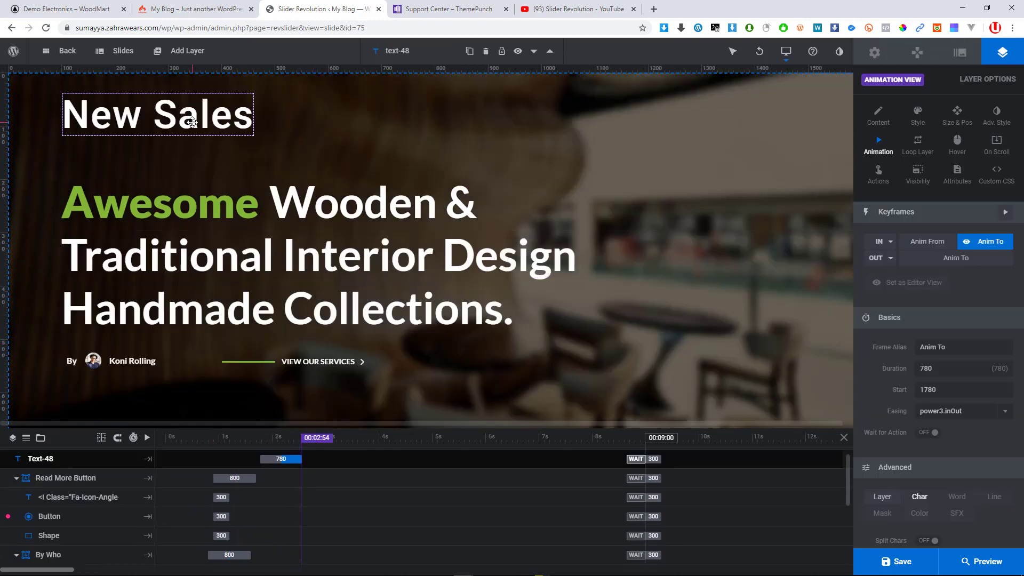
pyautogui.click(277, 461)
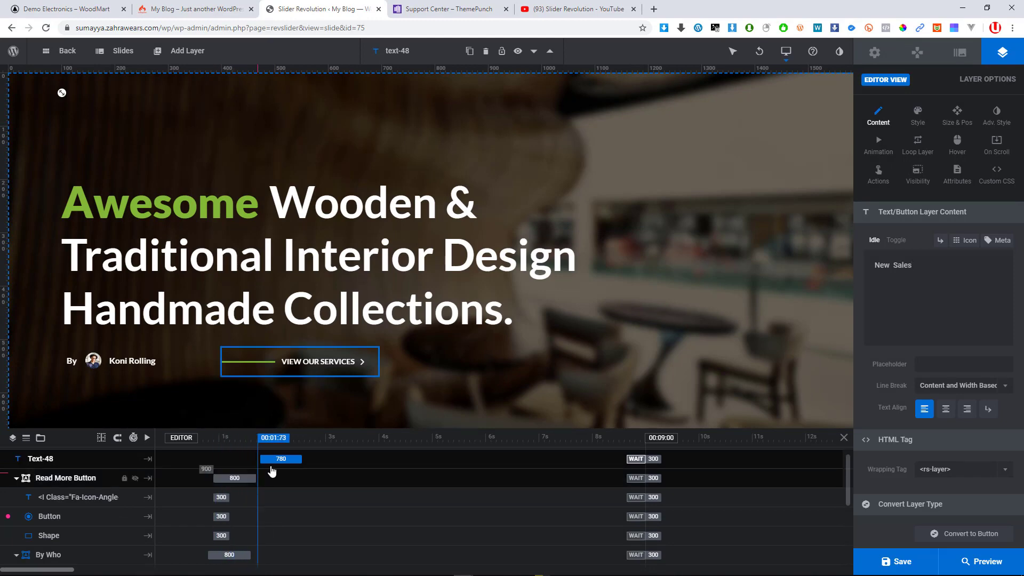
pyautogui.moveTo(277, 460); pyautogui.dragTo(298, 461)
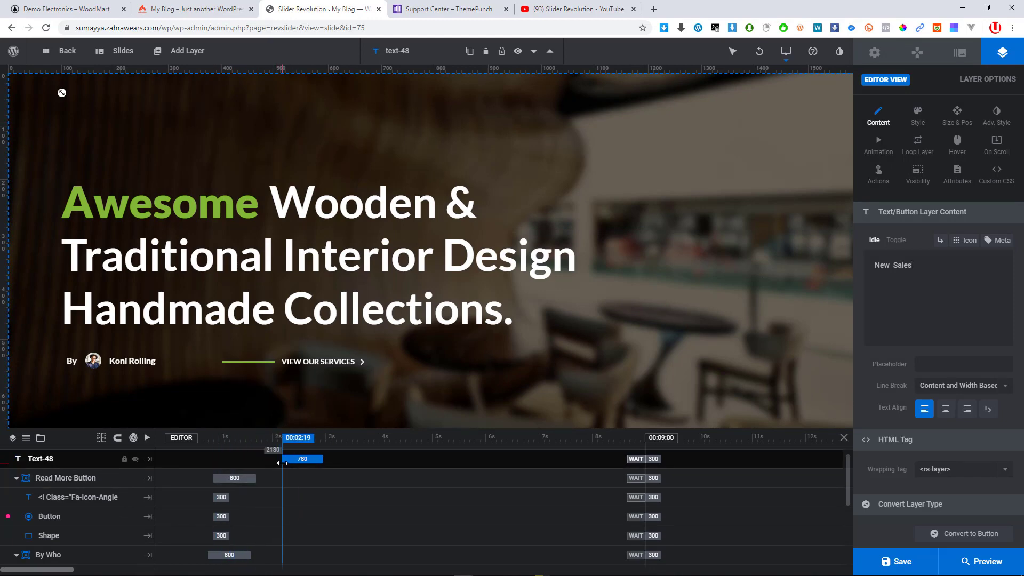
pyautogui.click(975, 563)
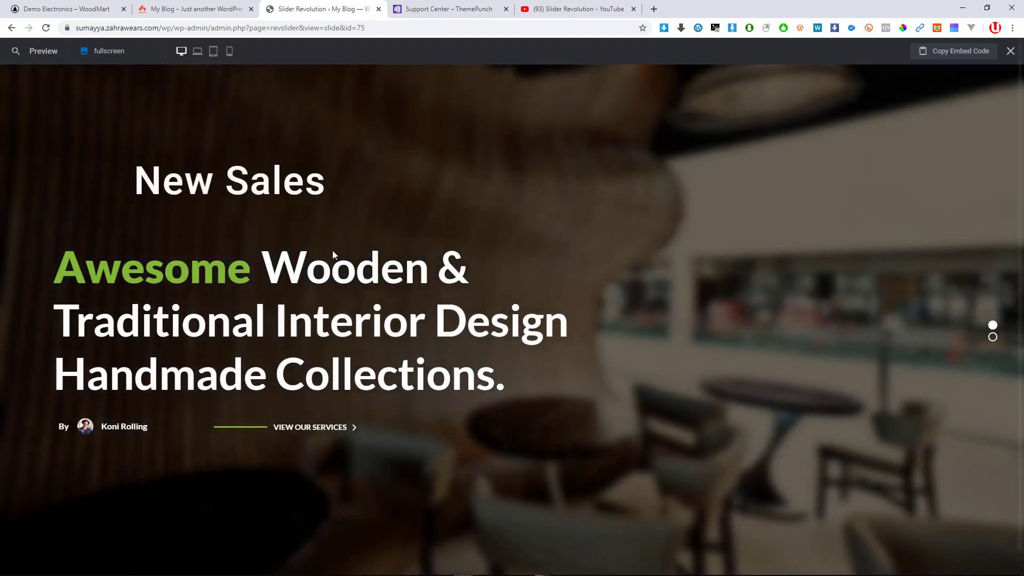
pyautogui.click(993, 337)
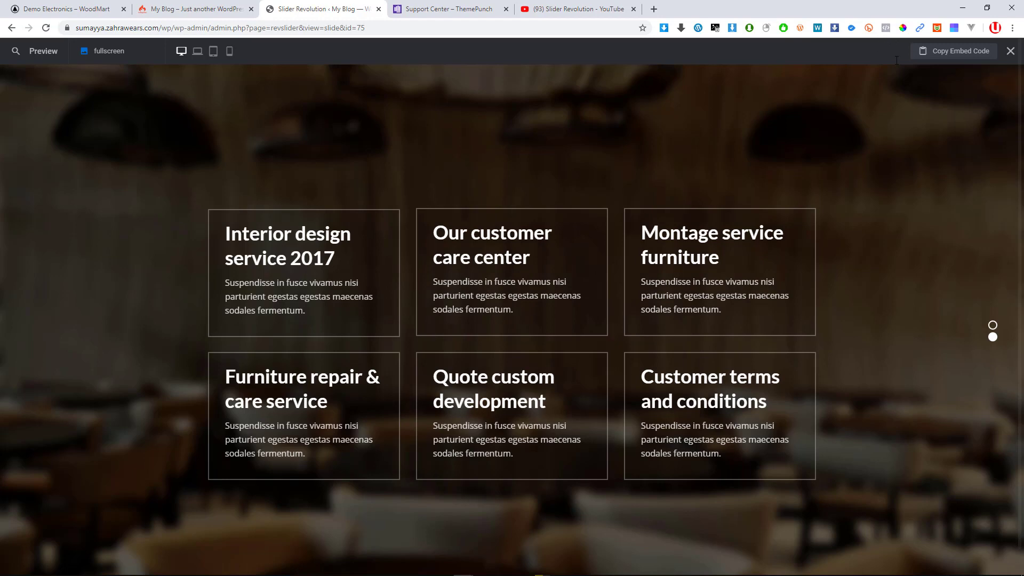
pyautogui.click(229, 54)
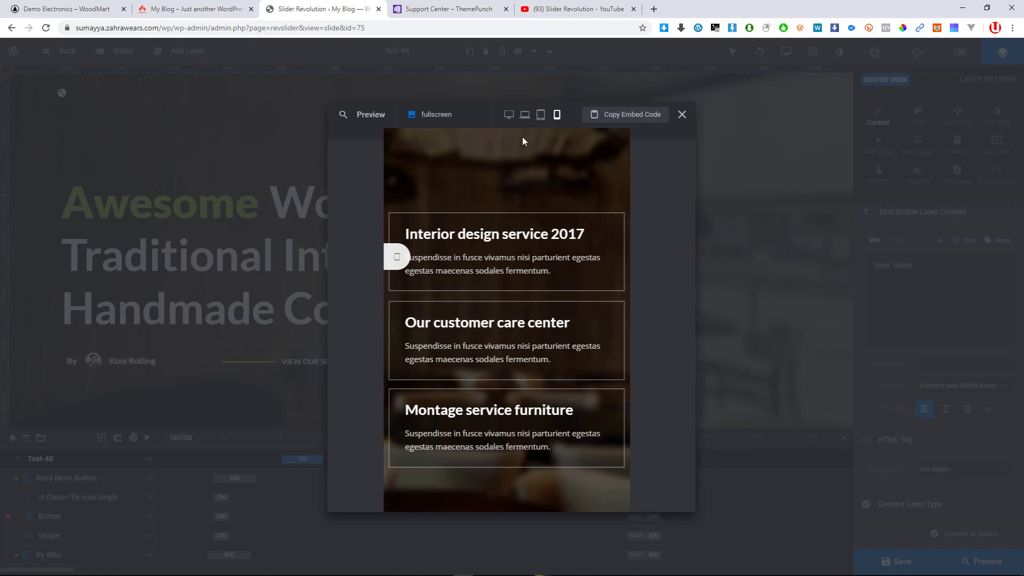
pyautogui.click(525, 115)
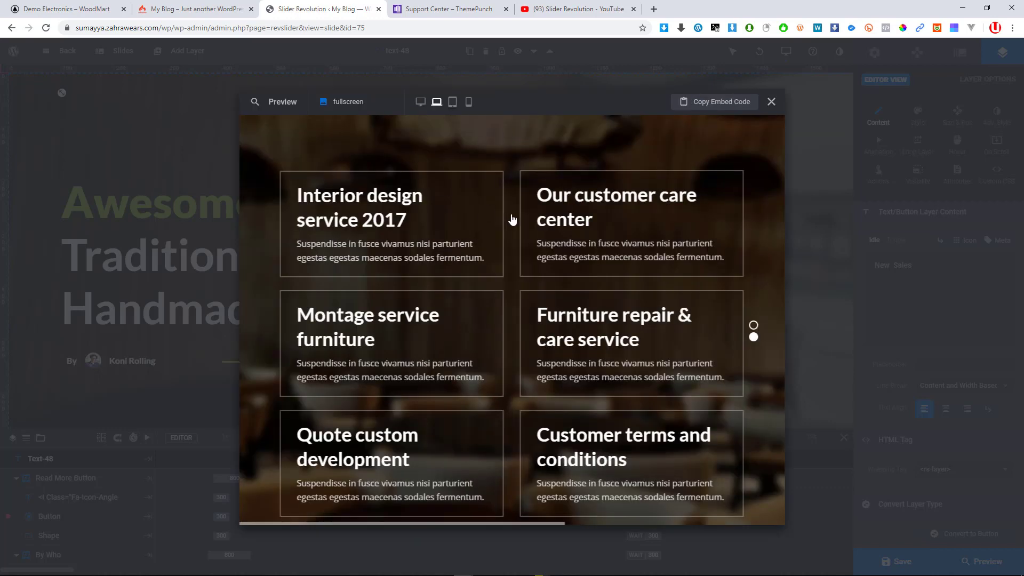
pyautogui.click(753, 332)
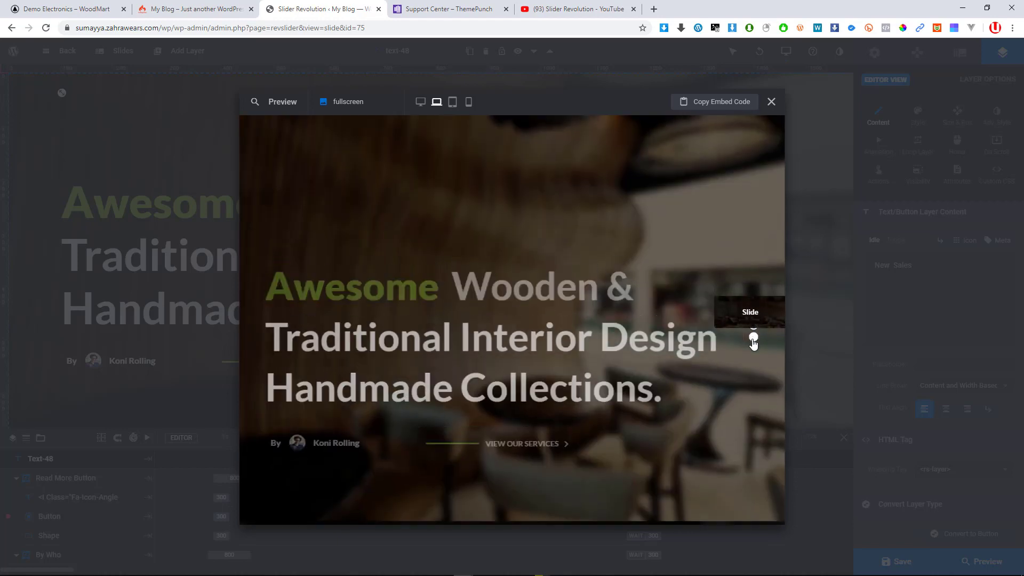
pyautogui.click(753, 338)
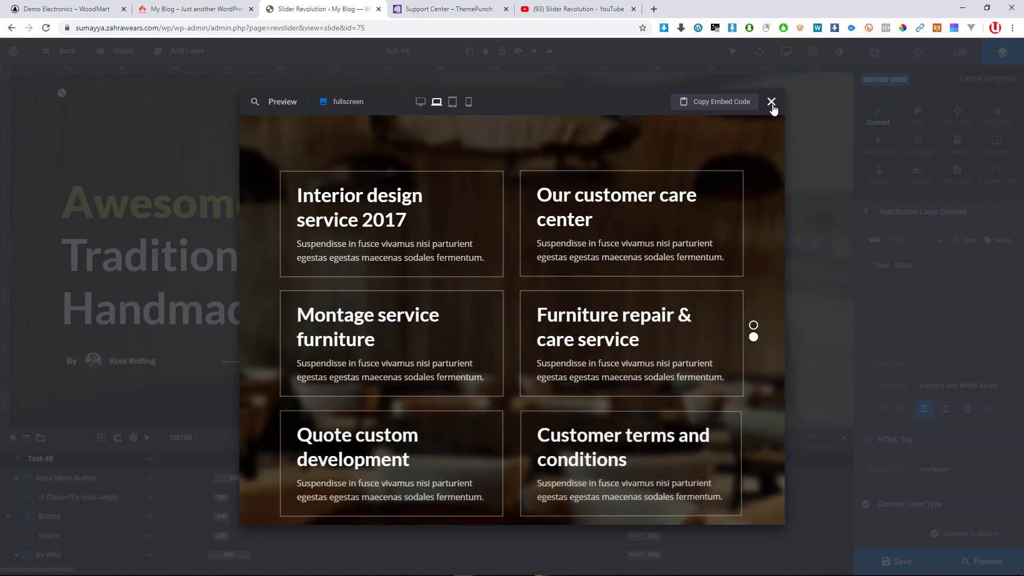
pyautogui.click(771, 102)
# Show the Add Layer > Image choices with the WordPress Library submenu
pyautogui.scroll(-1, 912, 120)
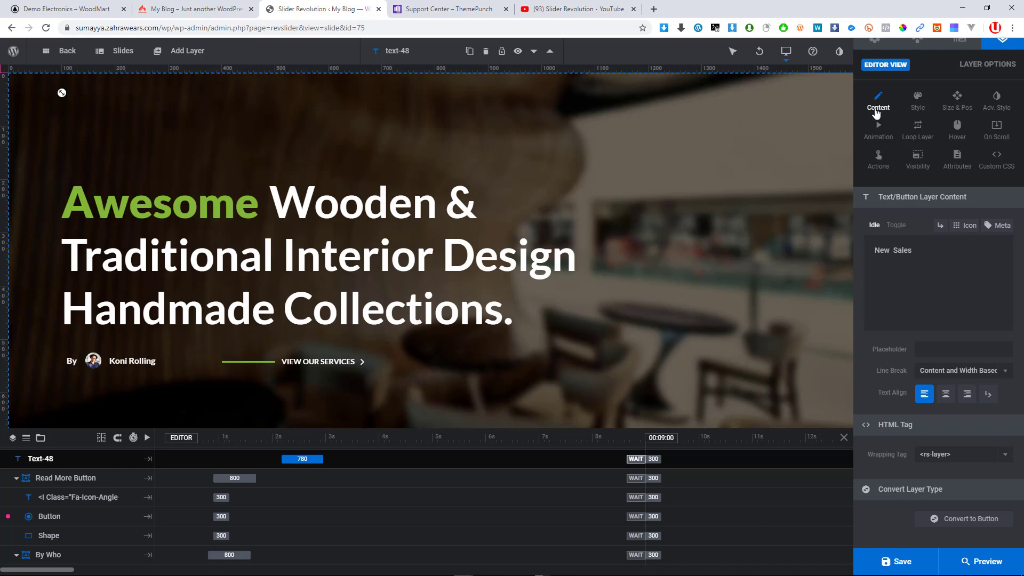
pyautogui.scroll(1, 913, 460)
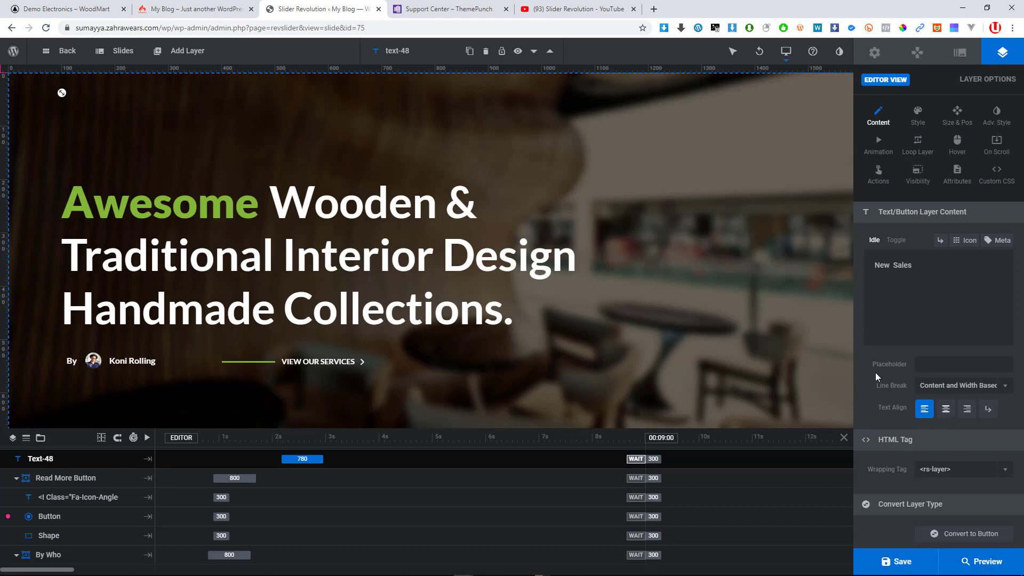
pyautogui.moveTo(175, 57)
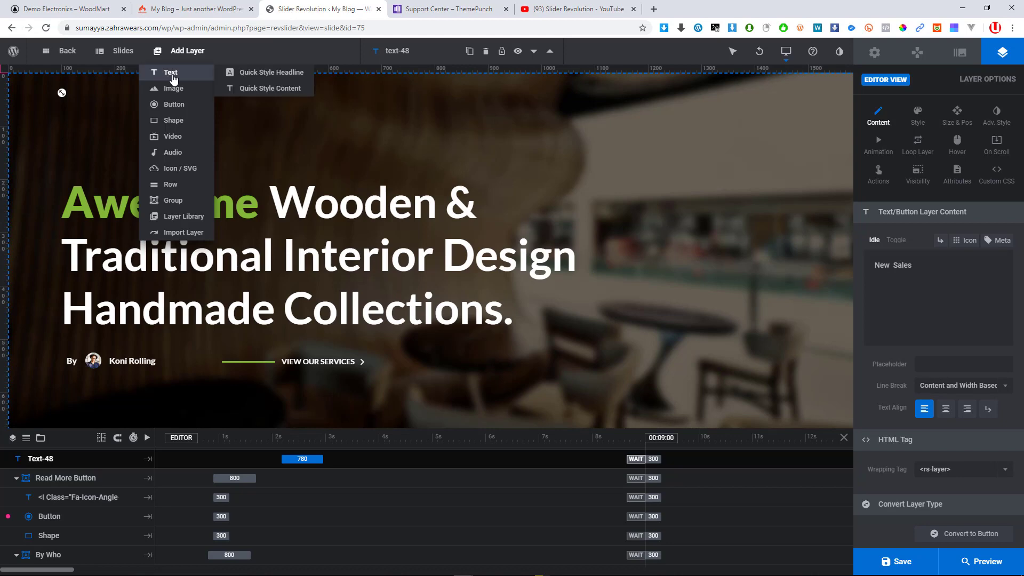
pyautogui.moveTo(193, 92)
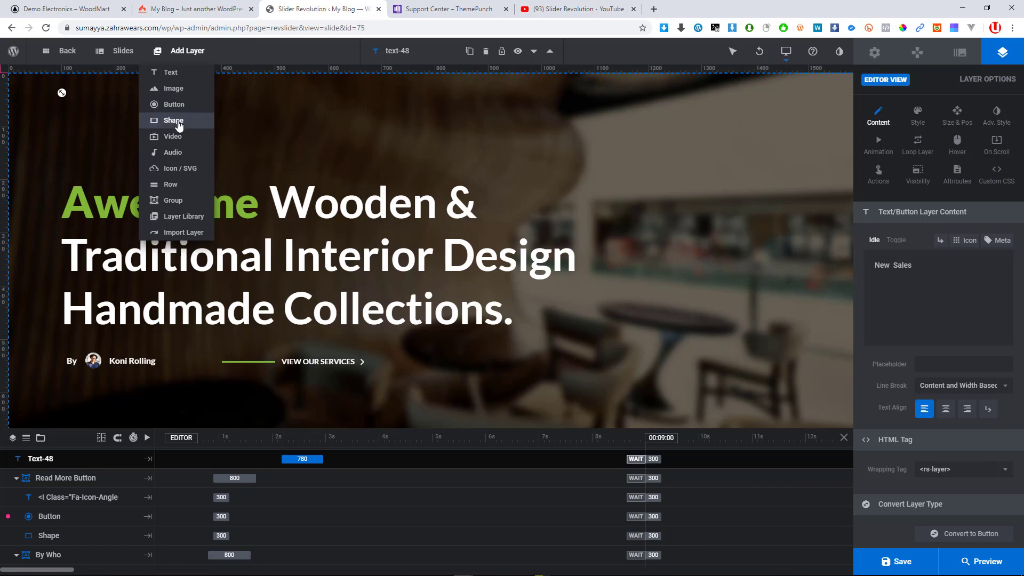
pyautogui.moveTo(176, 144)
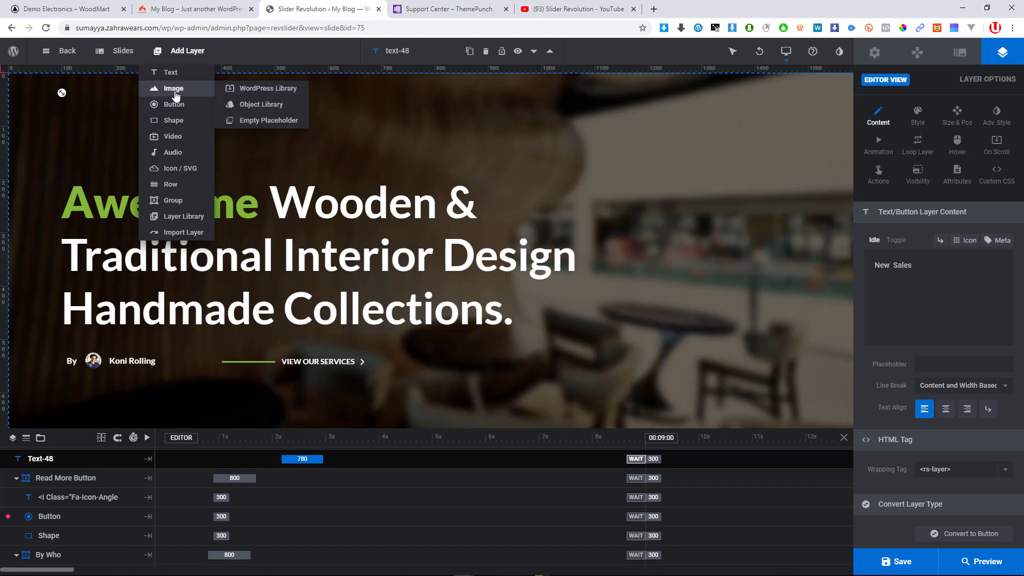
# Insert the wooden table image product-furniture-4-3 from the media library as a layer
pyautogui.click(262, 95)
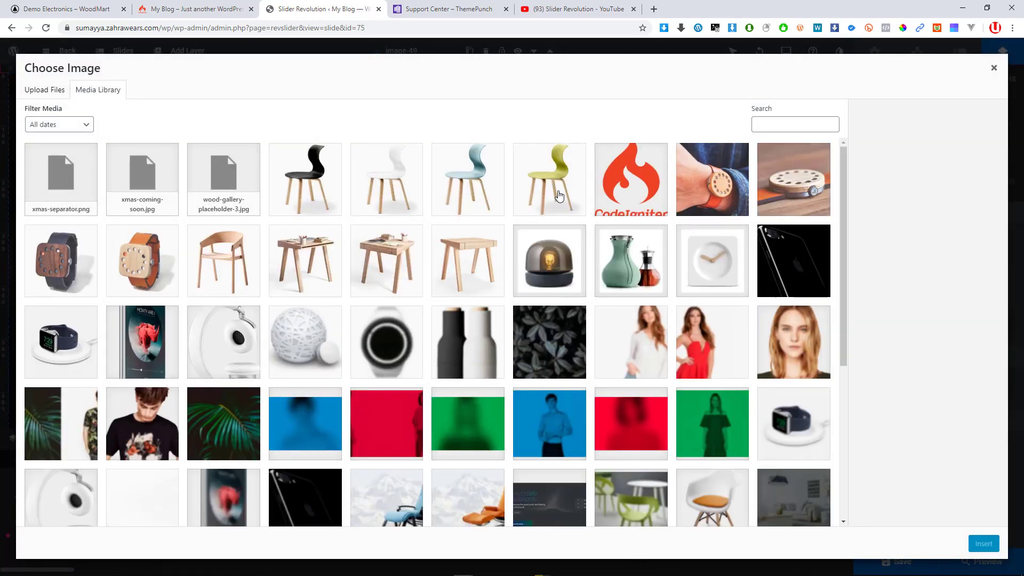
pyautogui.click(401, 260)
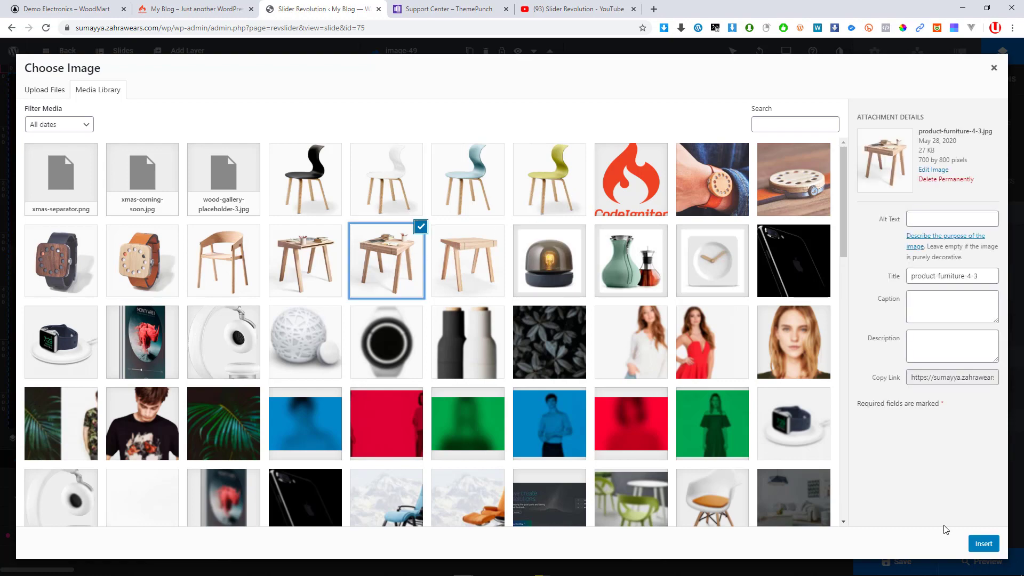
pyautogui.click(984, 544)
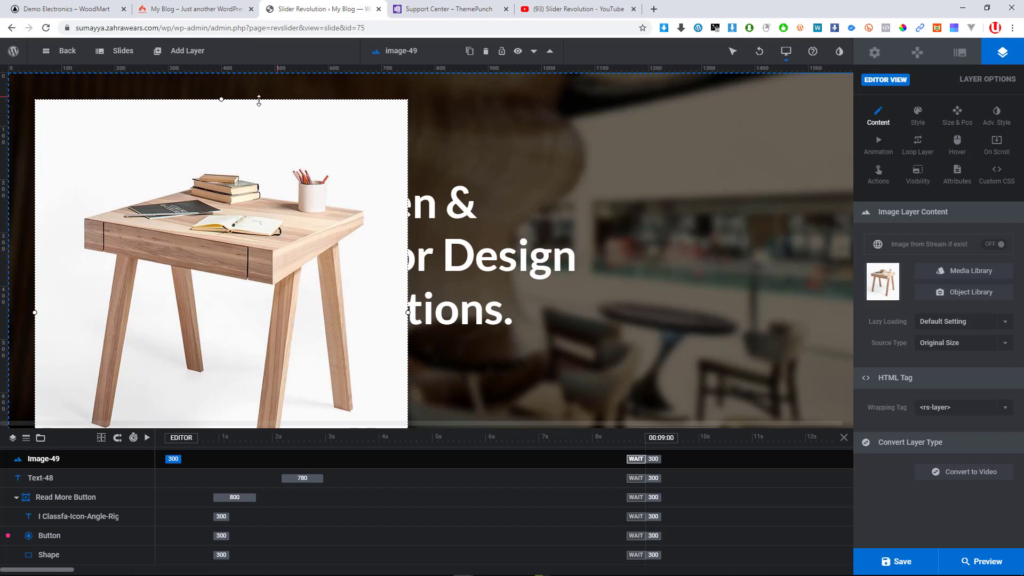
# Shrink the image layer to about 308×350 px at the slide's top-left
pyautogui.moveTo(221, 98); pyautogui.dragTo(146, 166)
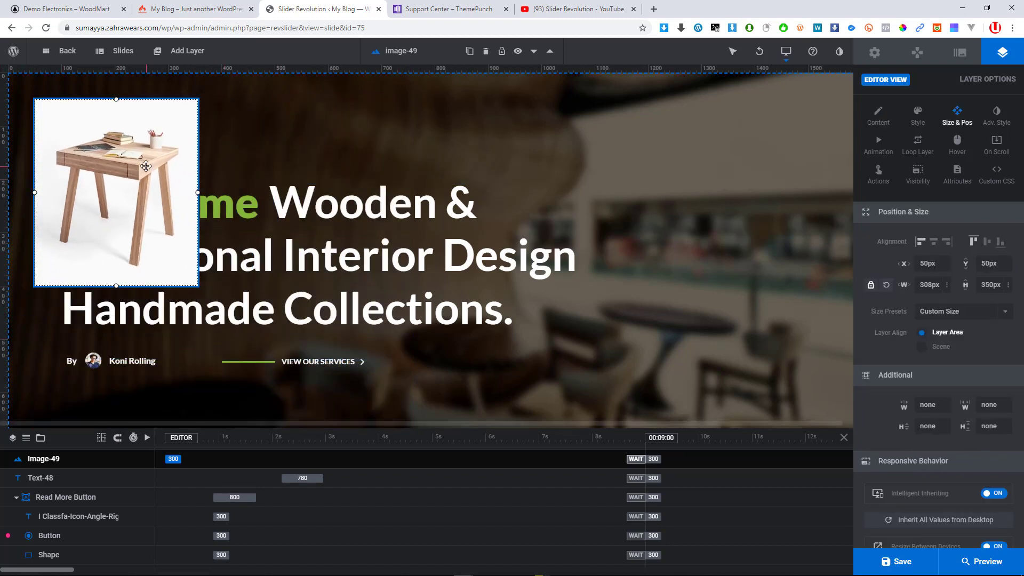
pyautogui.doubleClick(117, 166)
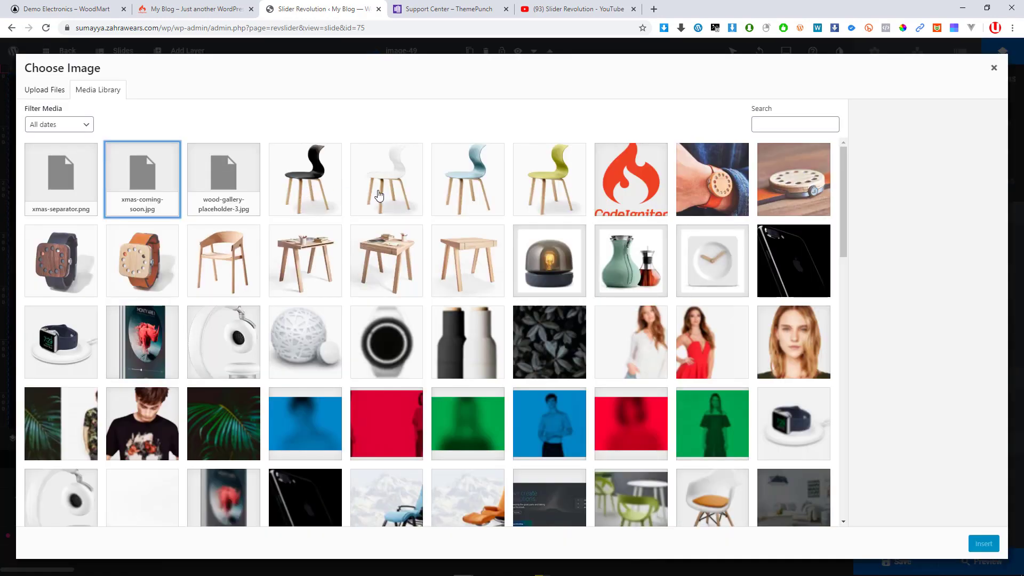
pyautogui.click(993, 67)
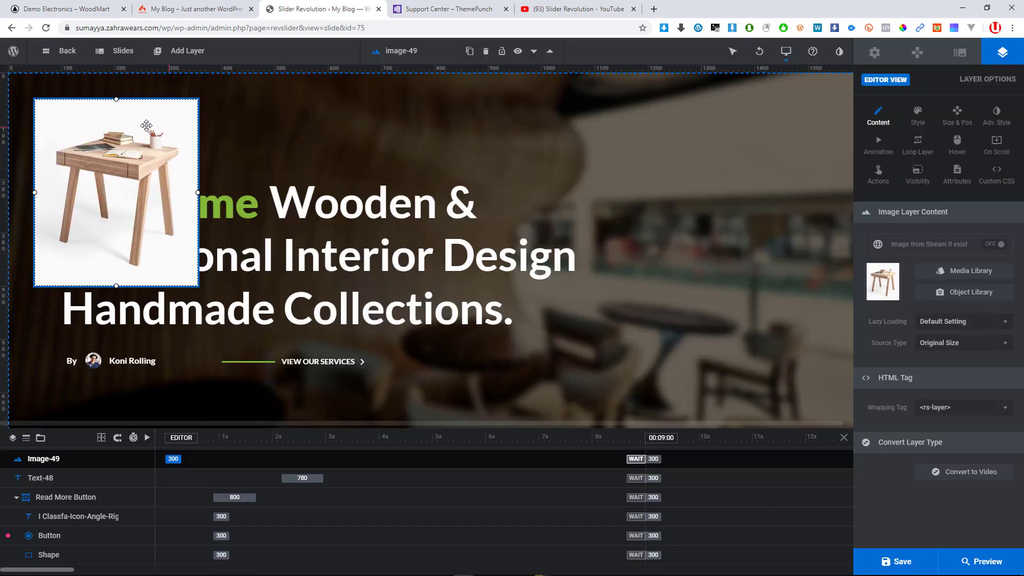
# Move the table image to the top-right, resize it to 238×272 px, and delay its entrance
pyautogui.moveTo(113, 174); pyautogui.dragTo(746, 188)
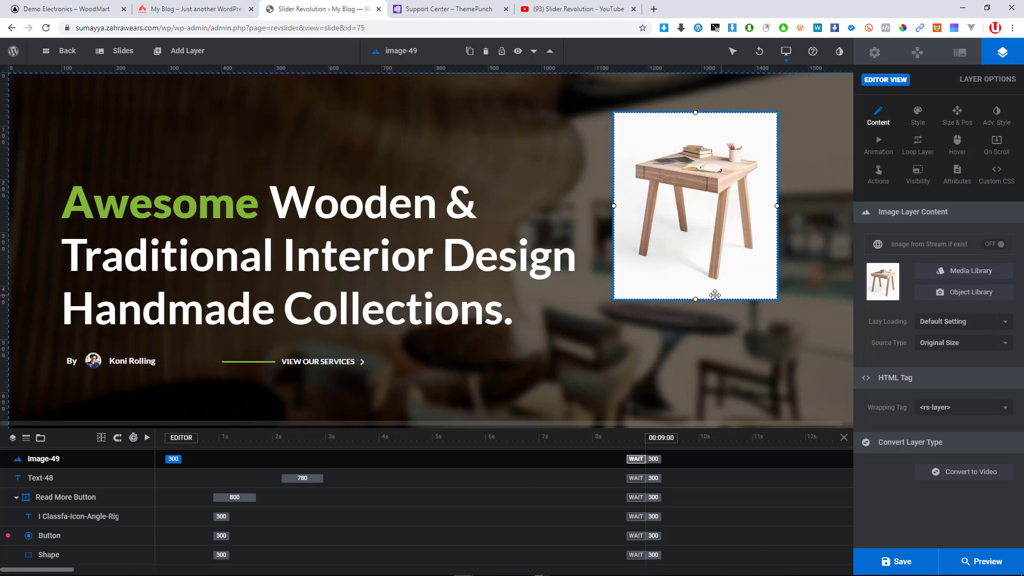
pyautogui.moveTo(777, 299); pyautogui.dragTo(741, 258)
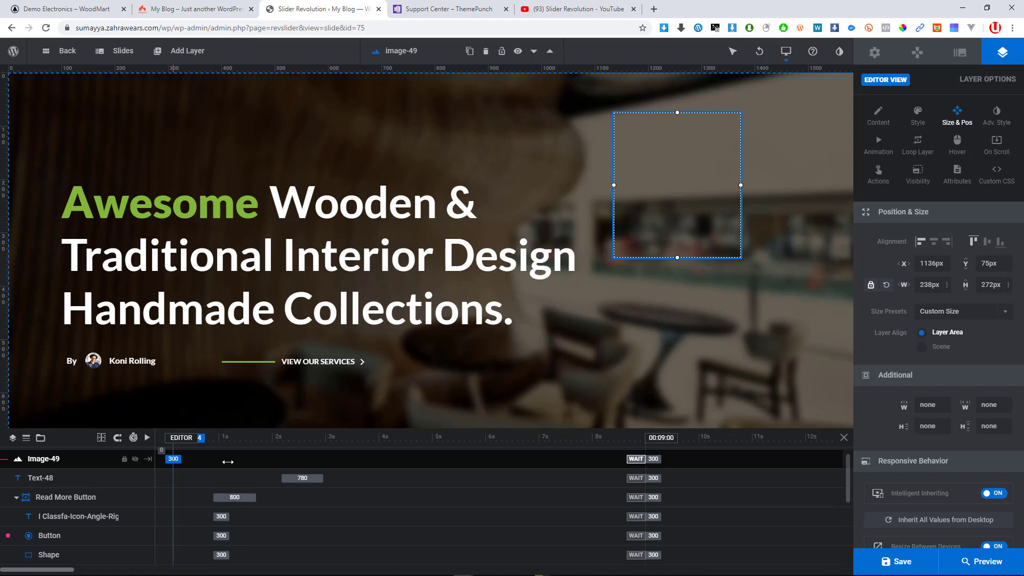
pyautogui.click(175, 458)
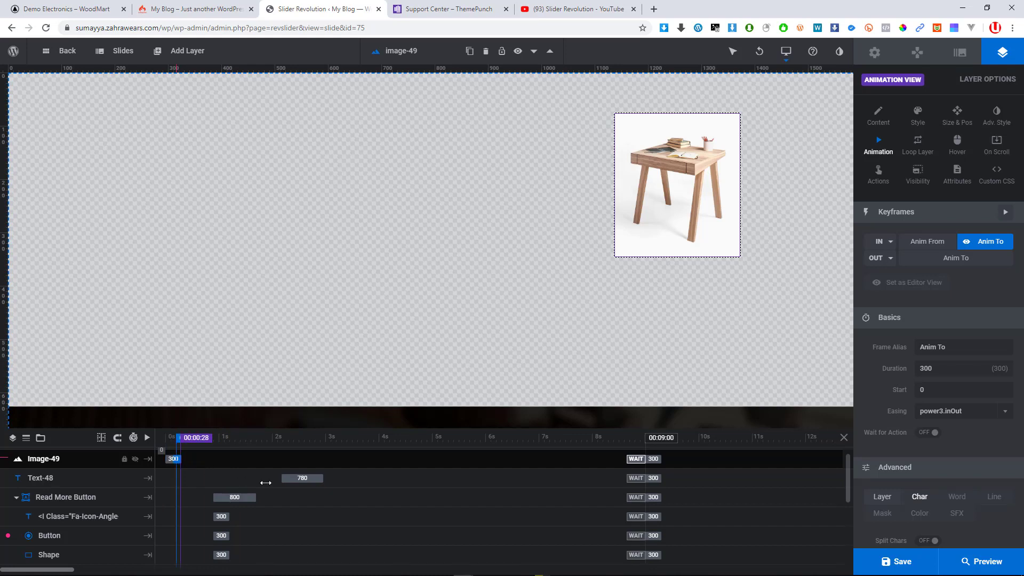
pyautogui.click(178, 439)
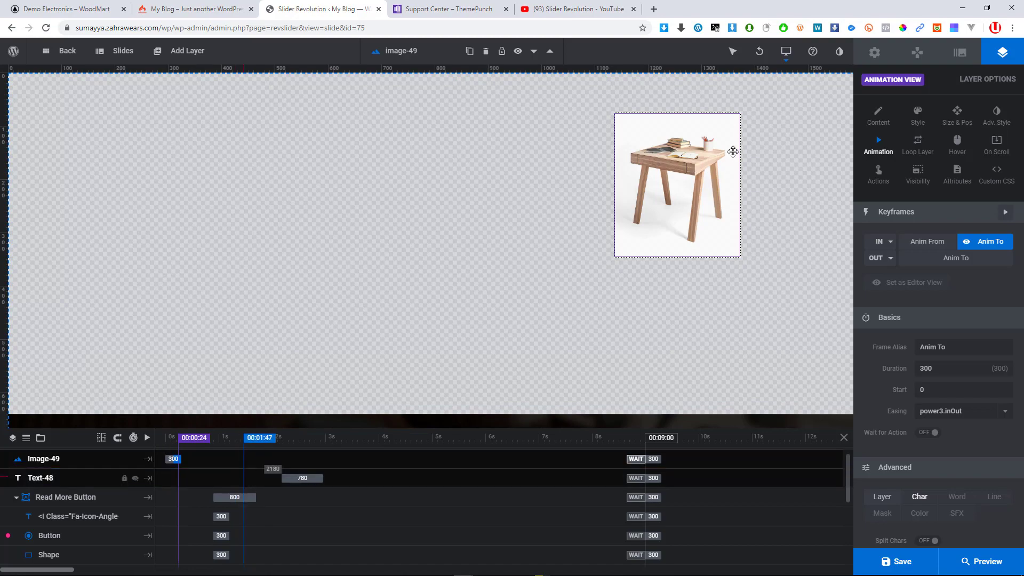
pyautogui.doubleClick(698, 152)
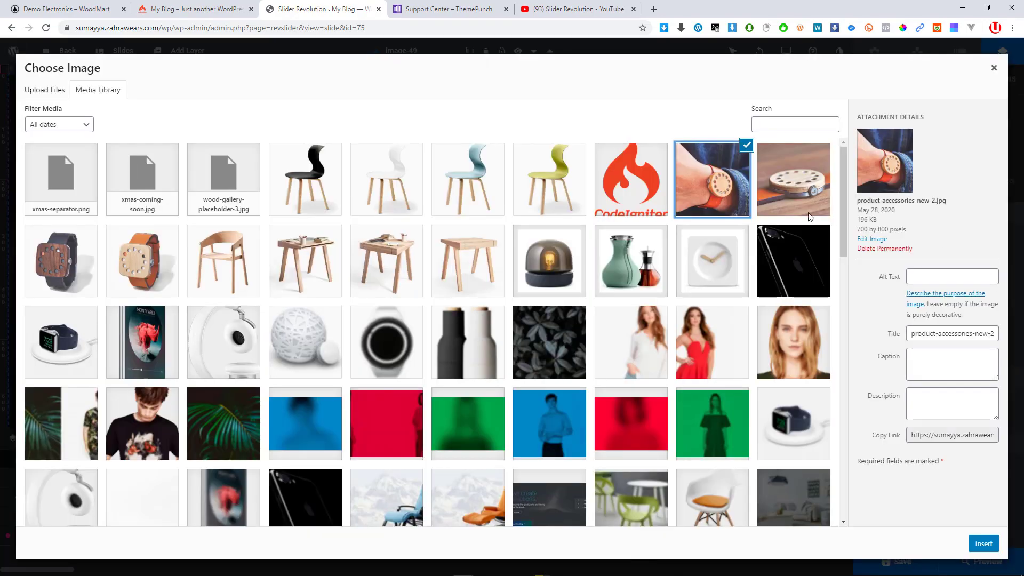
pyautogui.click(994, 68)
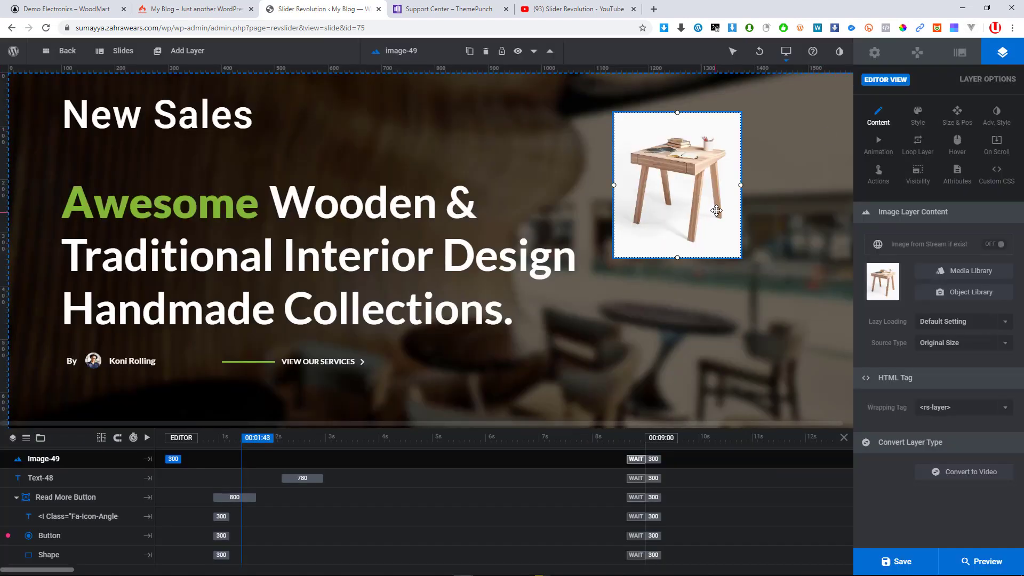
pyautogui.moveTo(253, 455)
pyautogui.mouseDown()
pyautogui.moveTo(172, 459)
pyautogui.moveTo(446, 477)
pyautogui.moveTo(227, 473)
pyautogui.moveTo(258, 463)
pyautogui.mouseUp()
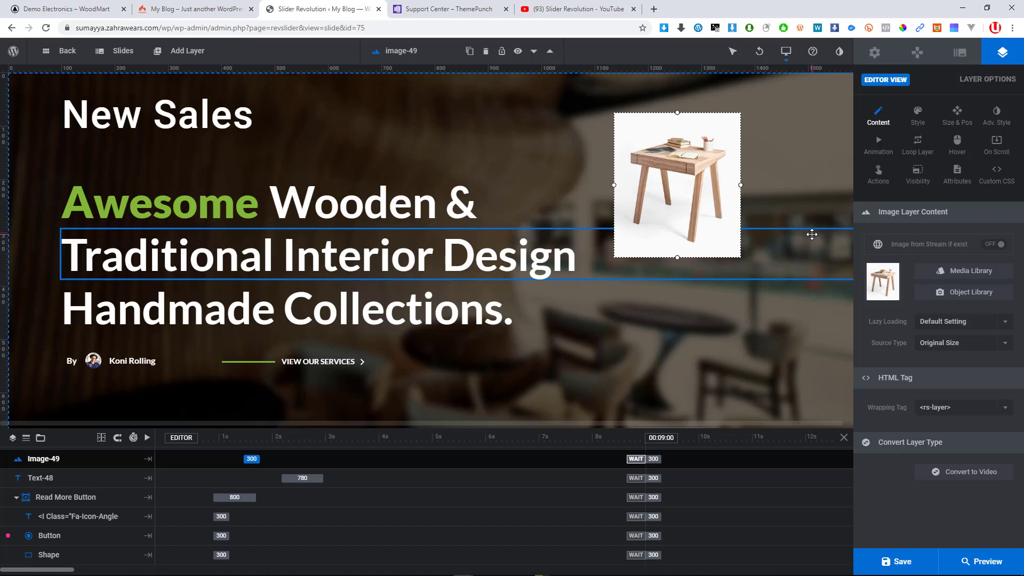
# Change the table image layer's Source Type from Original Size to Large, leaving wrapping tag and lazy loading unchanged
pyautogui.click(972, 410)
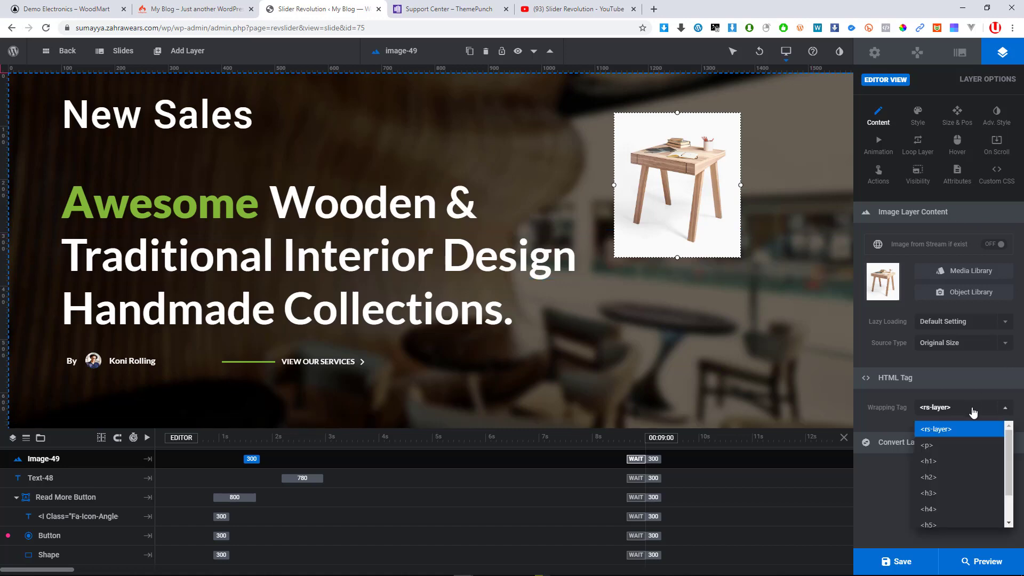
pyautogui.click(962, 325)
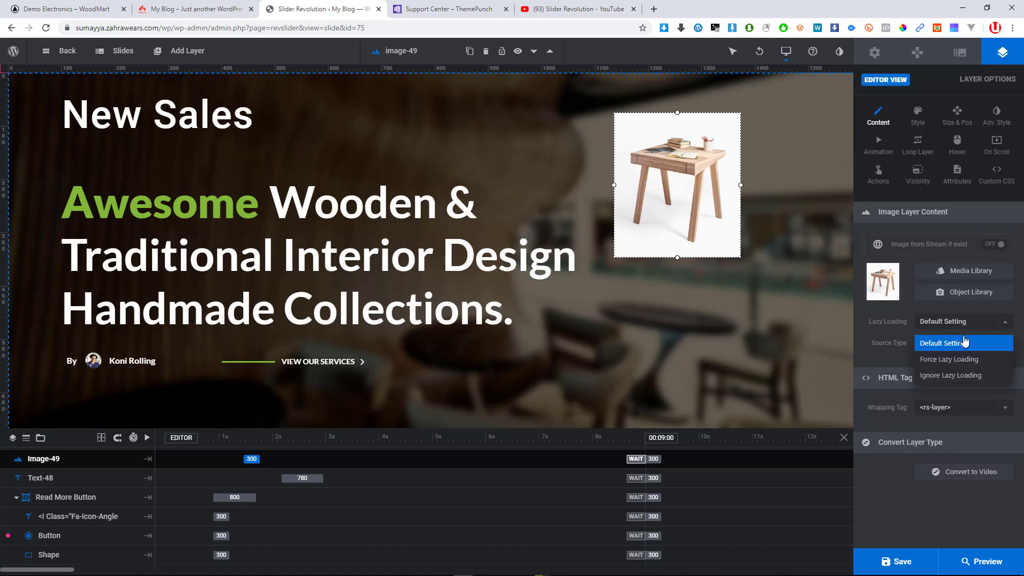
pyautogui.click(962, 326)
pyautogui.click(962, 325)
pyautogui.click(962, 325)
pyautogui.click(962, 326)
pyautogui.click(962, 325)
pyautogui.click(963, 346)
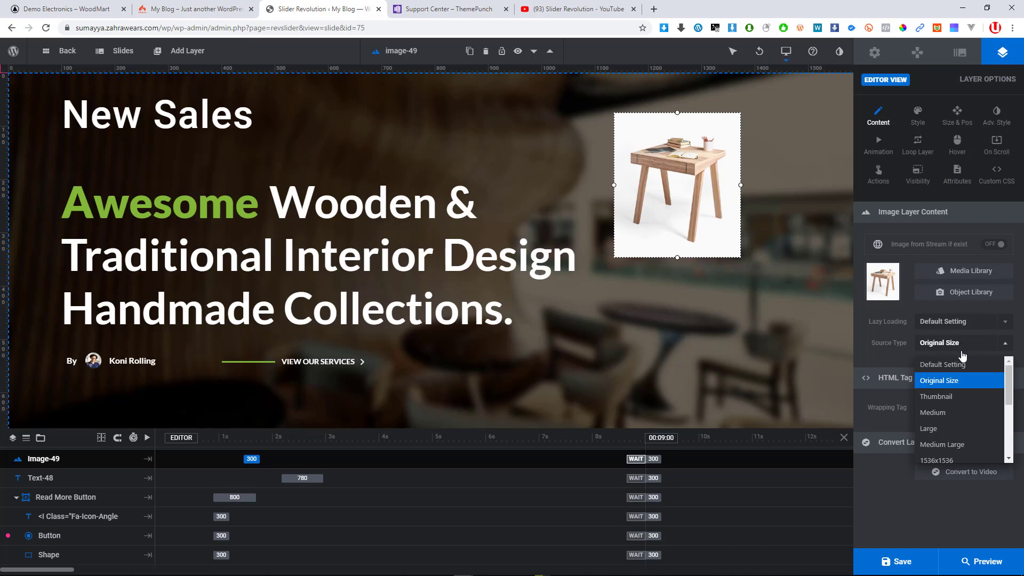
pyautogui.click(931, 429)
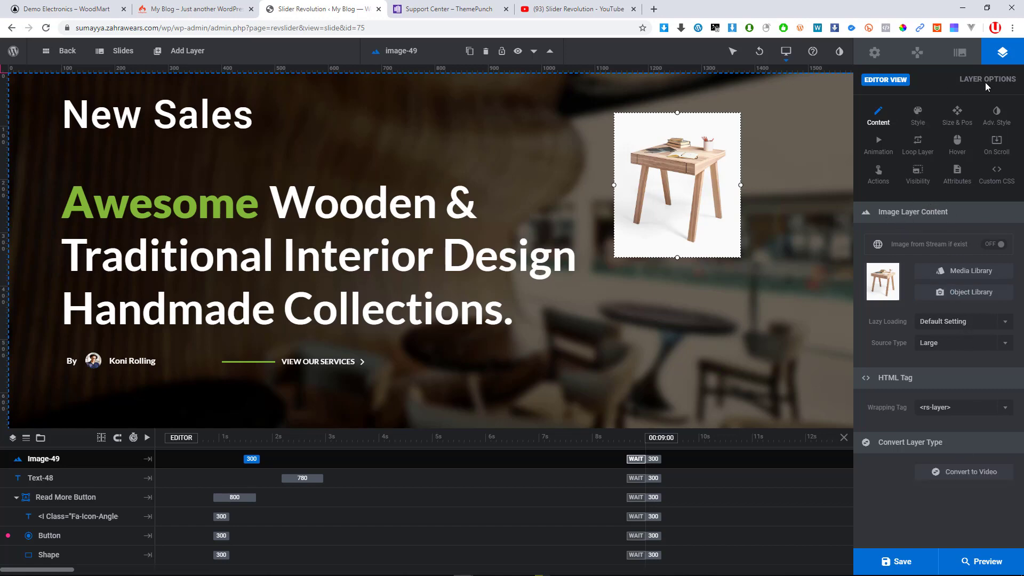
# Review the slide's background settings, keeping background repeat at no-repeat
pyautogui.click(961, 54)
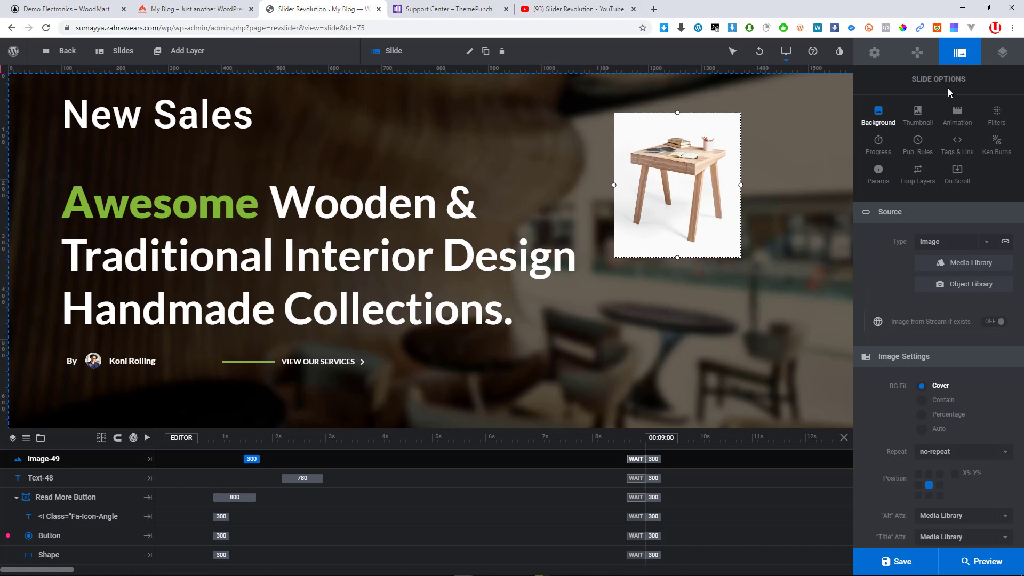
pyautogui.click(1004, 55)
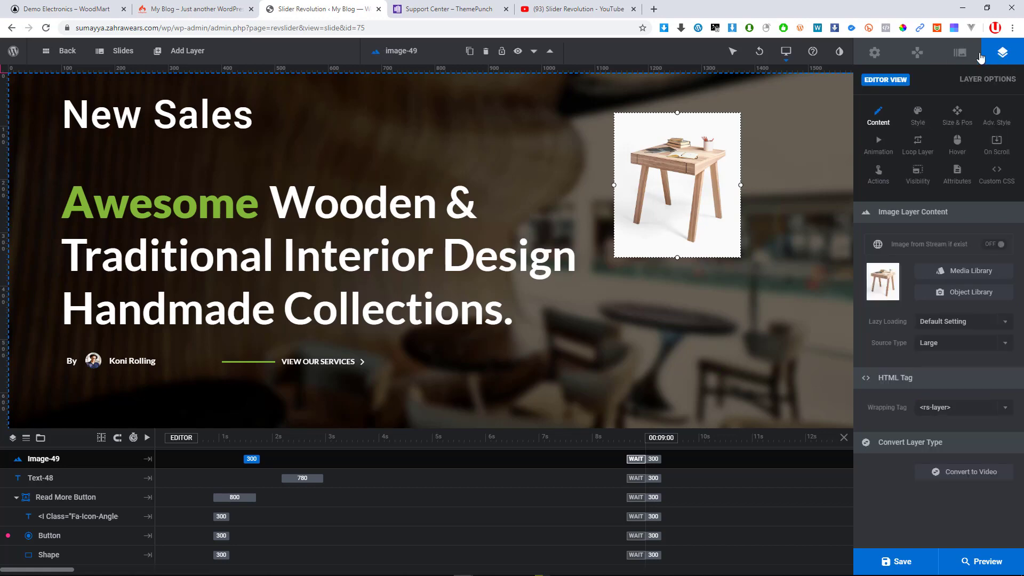
pyautogui.click(963, 54)
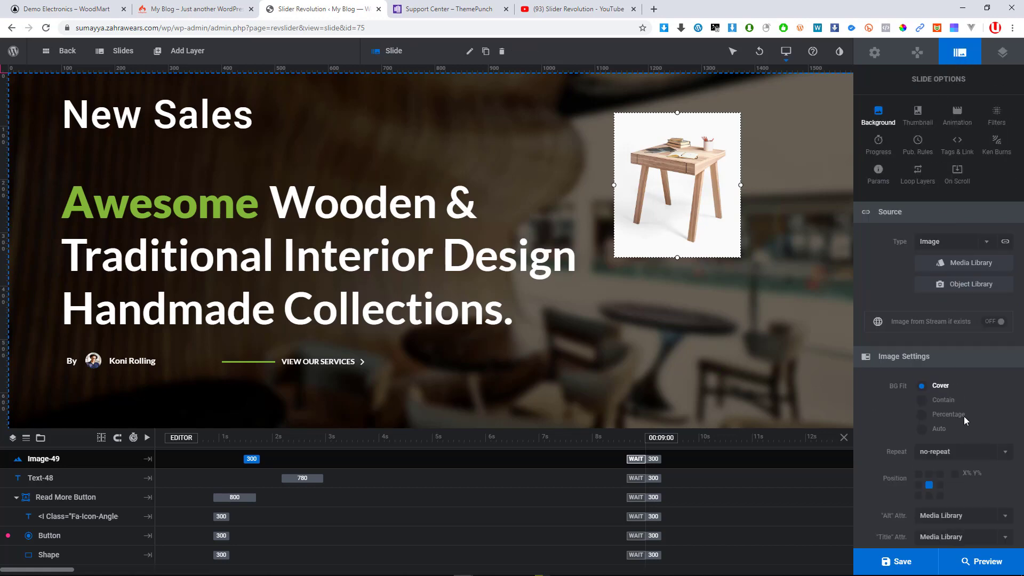
pyautogui.scroll(-1, 956, 293)
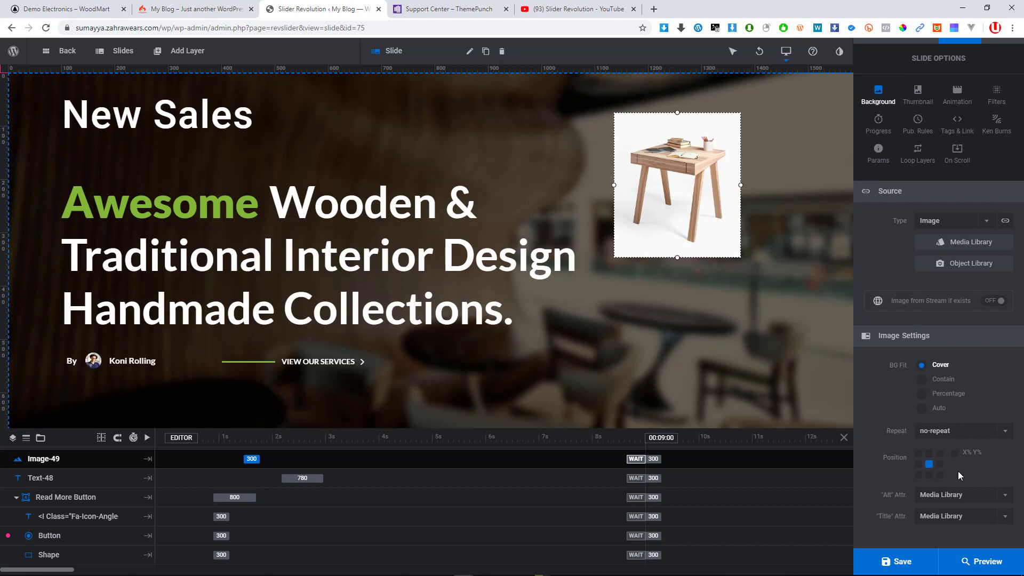
pyautogui.click(939, 431)
pyautogui.click(943, 431)
pyautogui.scroll(1, 933, 342)
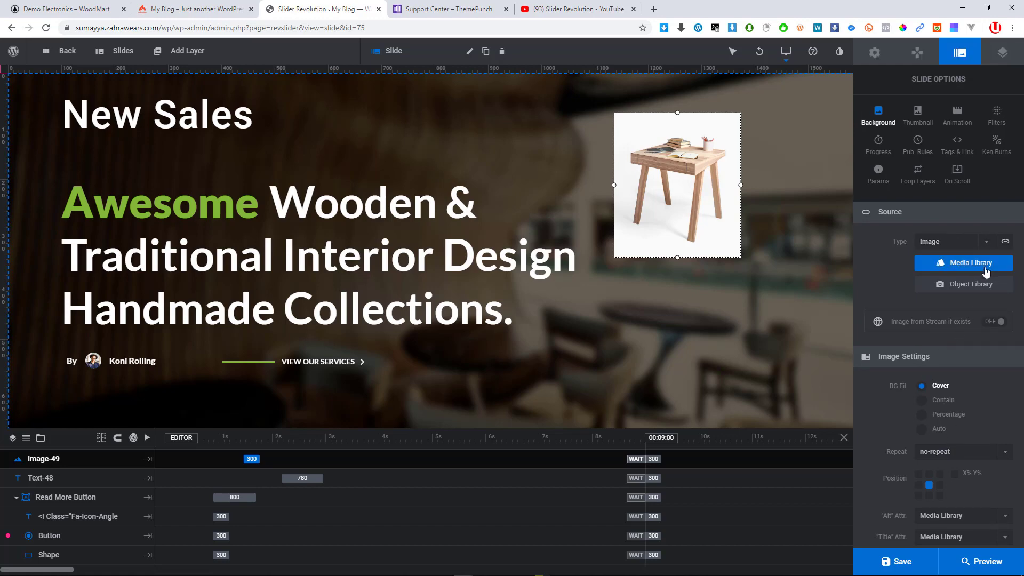
pyautogui.scroll(-1, 960, 416)
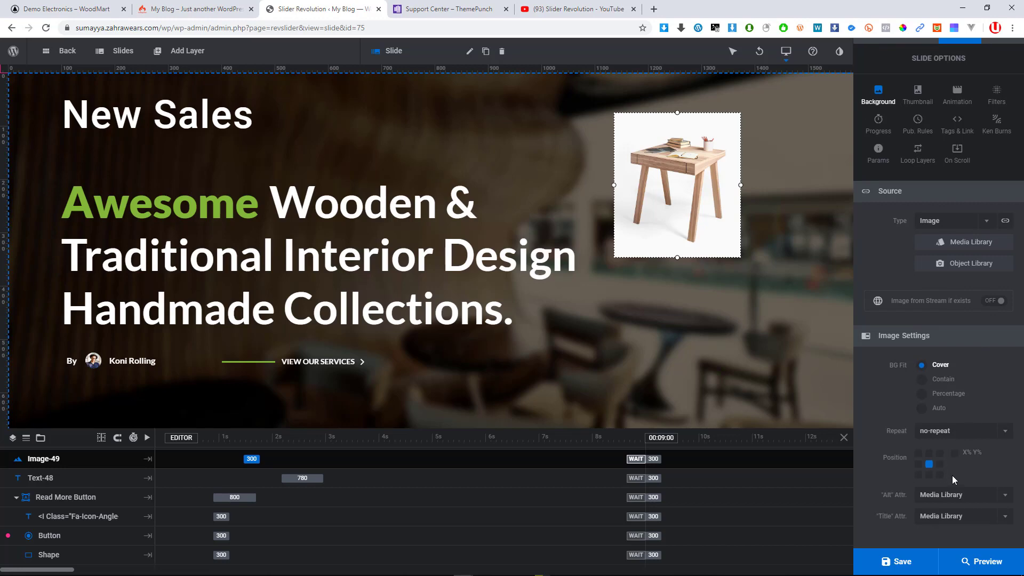
pyautogui.scroll(1, 951, 330)
# Copy the slider's shortcode from the module's general options, then go back to the image layer's settings
pyautogui.click(919, 59)
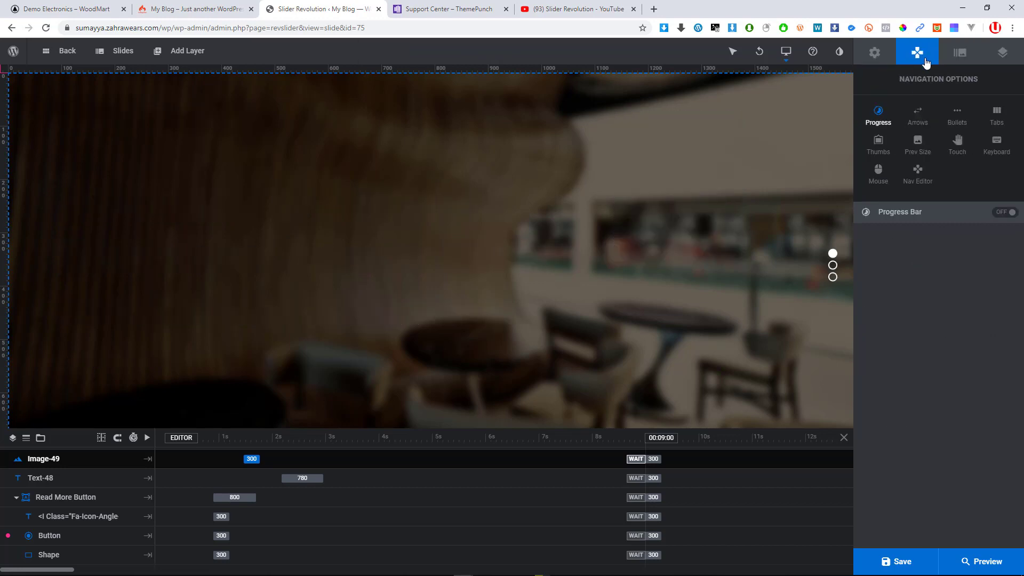
pyautogui.click(890, 61)
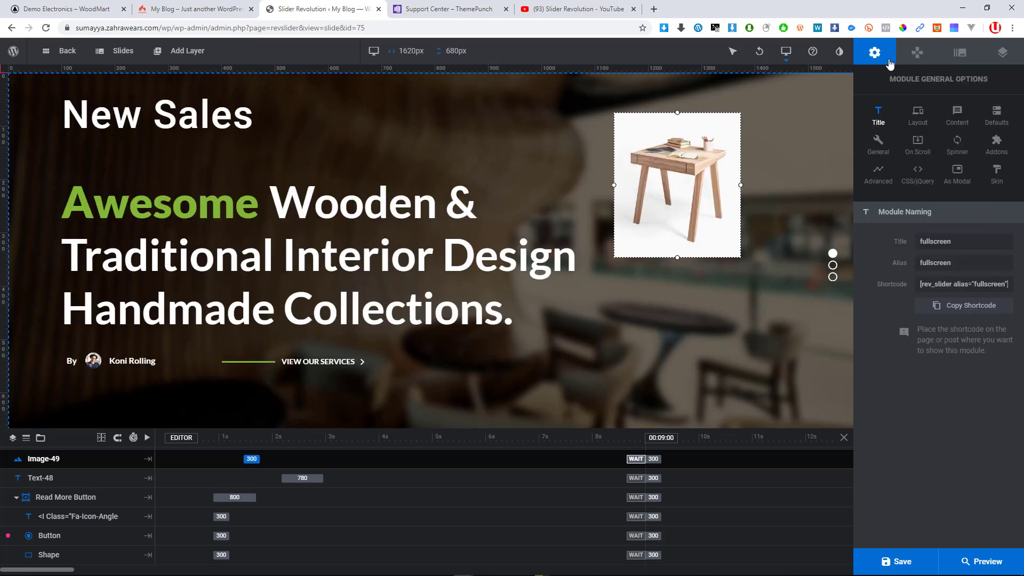
pyautogui.click(963, 305)
pyautogui.click(1004, 59)
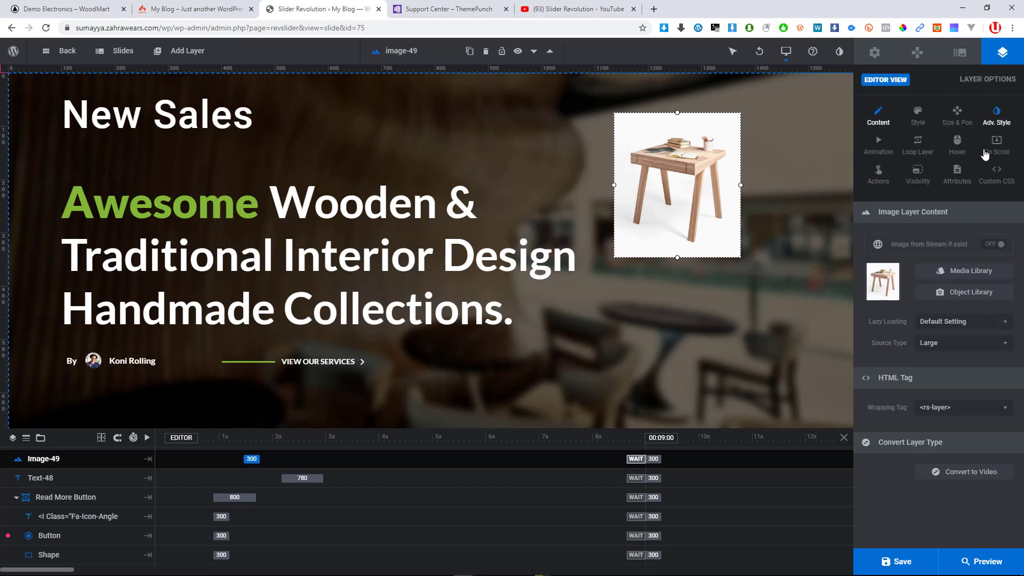
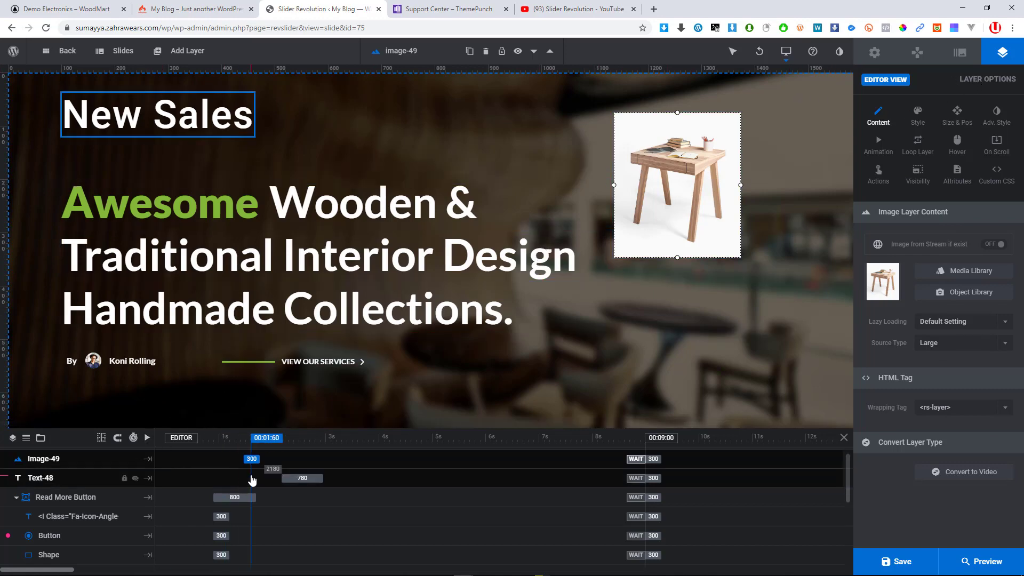
# Shift the Image-49 table image's timeline bar so its animation starts at 1490 ms
pyautogui.moveTo(251, 459)
pyautogui.mouseDown()
pyautogui.moveTo(234, 459)
pyautogui.moveTo(264, 459)
pyautogui.moveTo(238, 459)
pyautogui.moveTo(252, 459)
pyautogui.mouseUp()
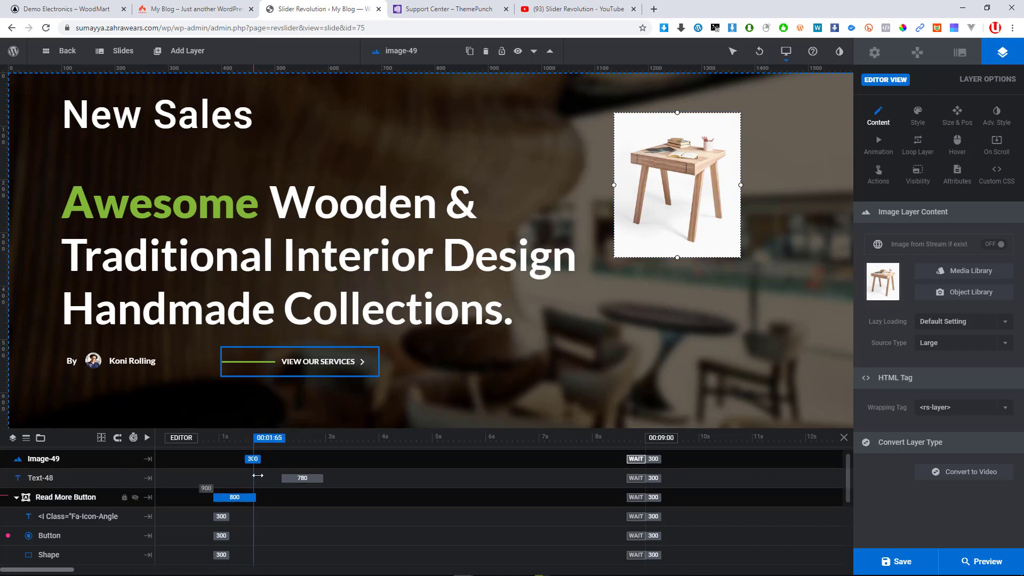
pyautogui.click(971, 563)
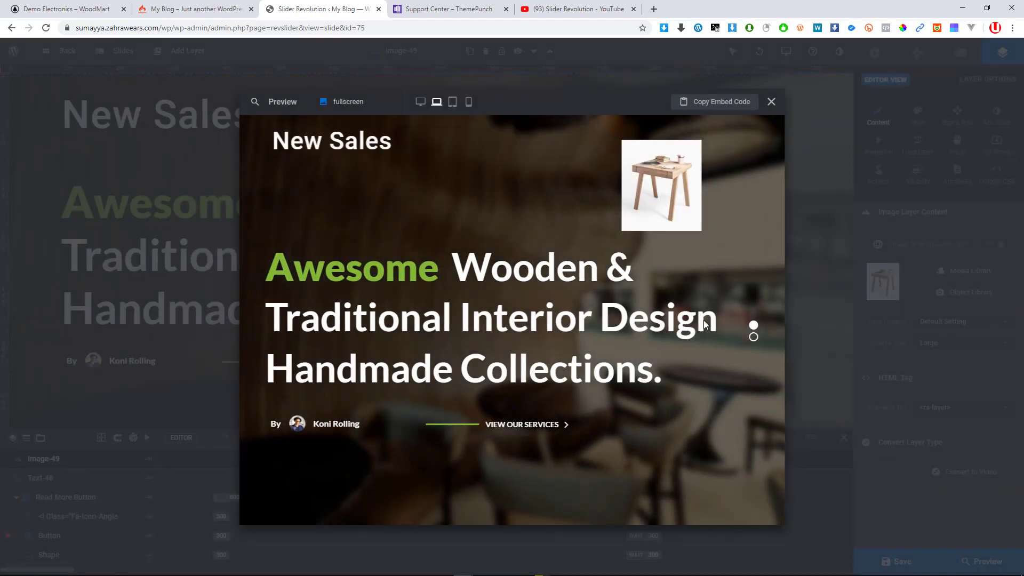
pyautogui.click(422, 105)
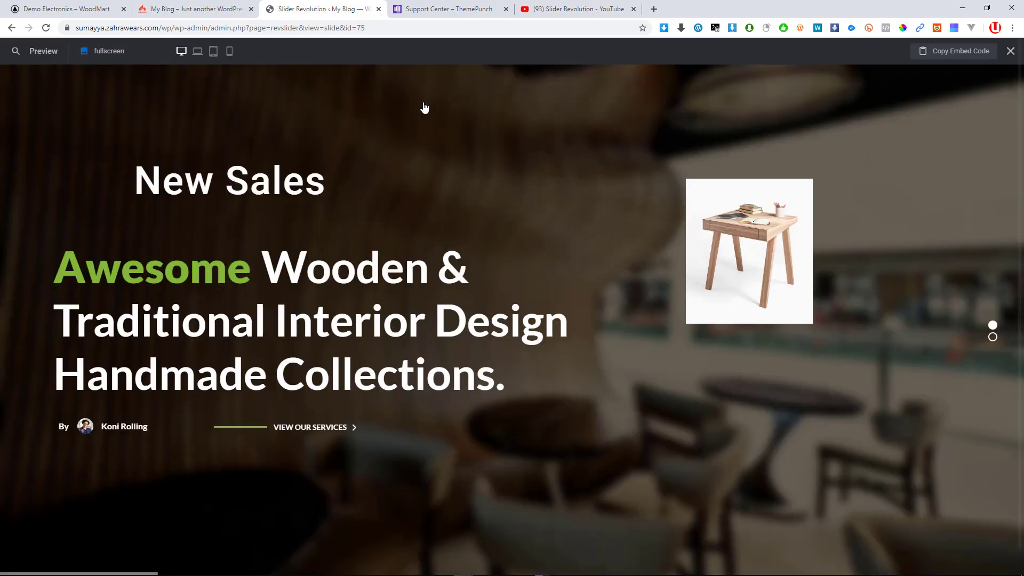
pyautogui.click(992, 338)
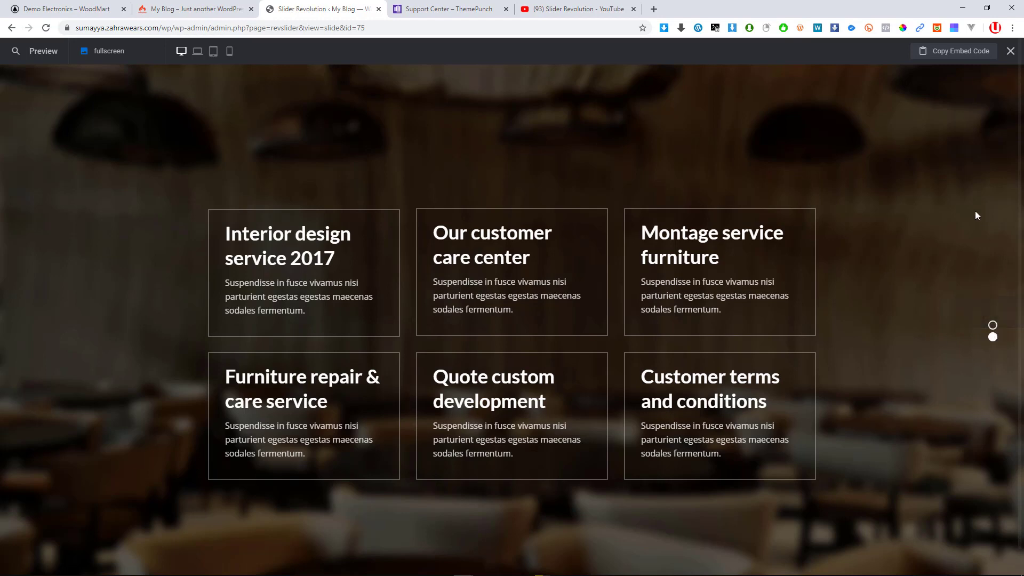
pyautogui.click(1011, 51)
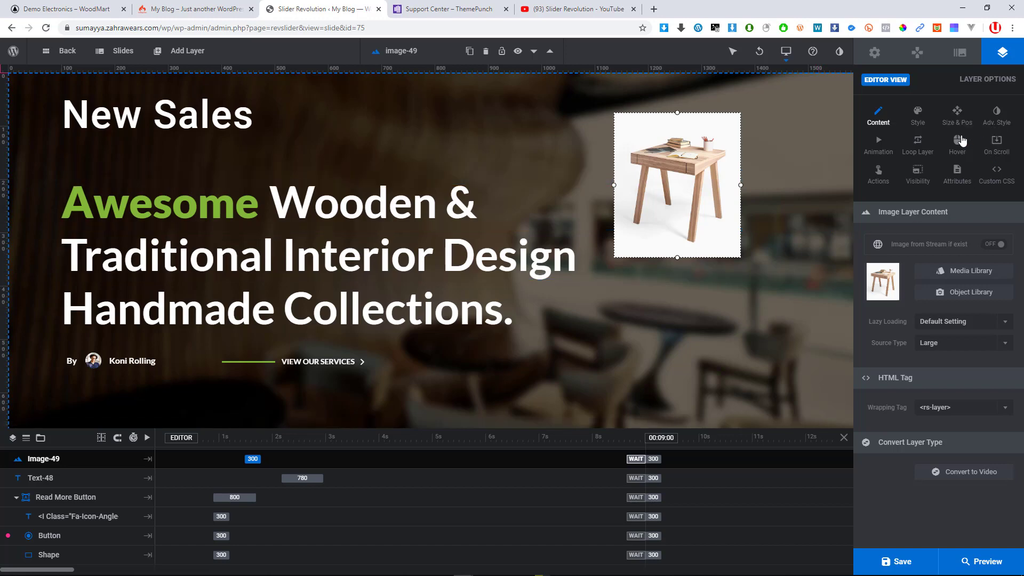
# Give the table image's animation Bounce Solid easing, then bring up Module General Options
pyautogui.click(919, 116)
pyautogui.click(885, 145)
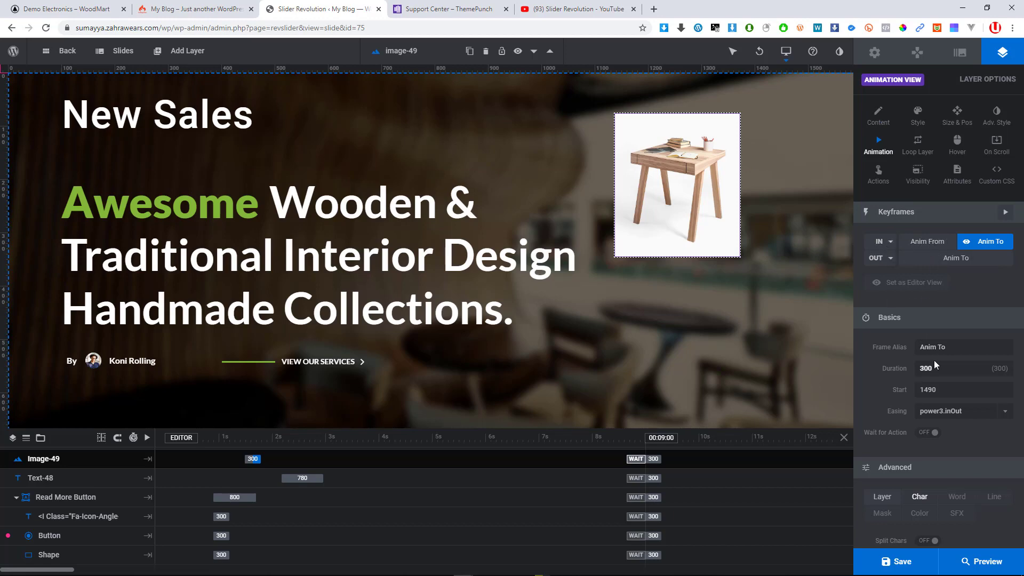
pyautogui.click(945, 409)
pyautogui.scroll(-3, 941, 493)
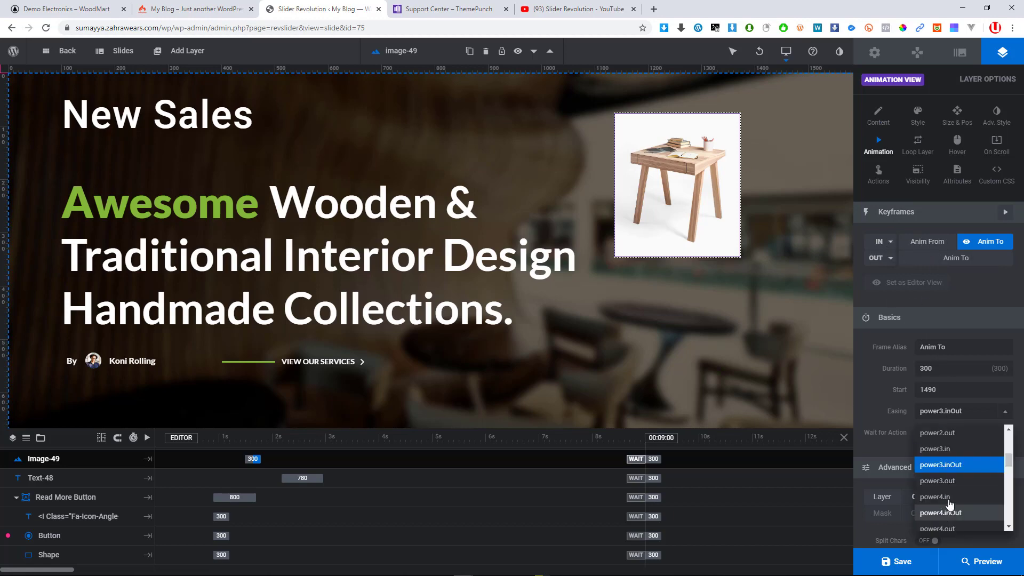
pyautogui.click(940, 497)
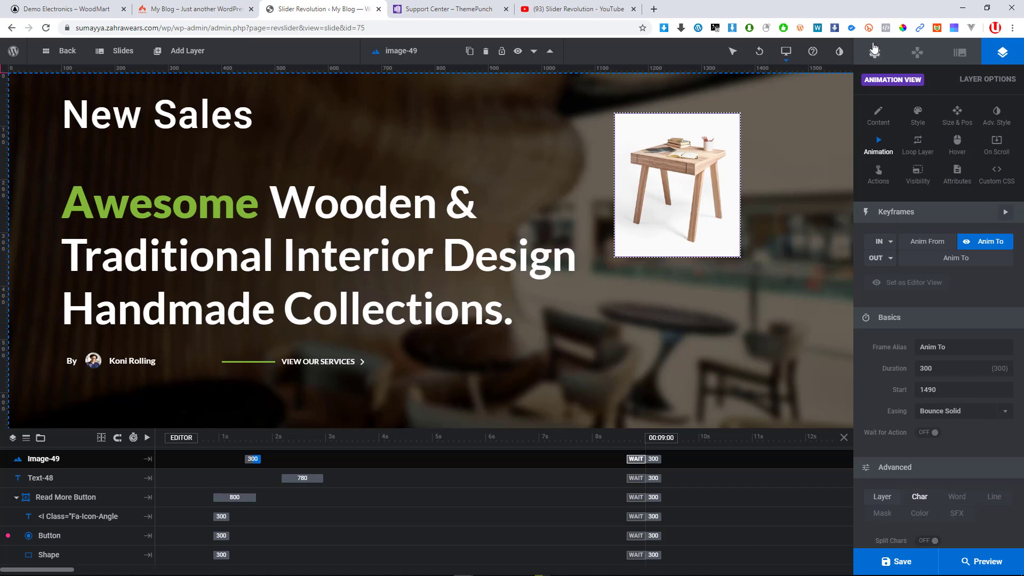
pyautogui.click(875, 53)
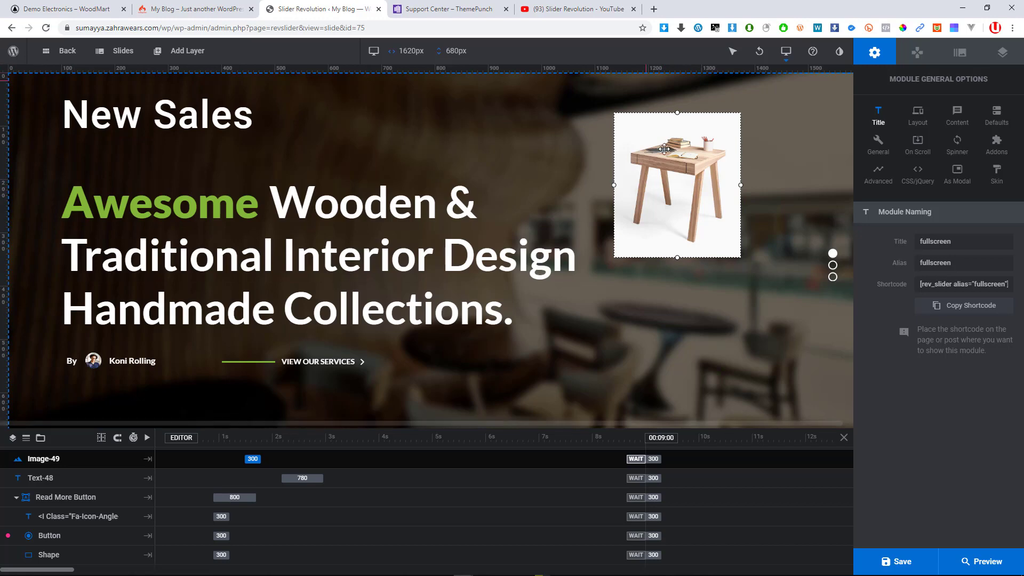
# Exit the fullscreen slider's editor, choosing Leave despite possibly unsaved changes
pyautogui.scroll(-1, 768, 320)
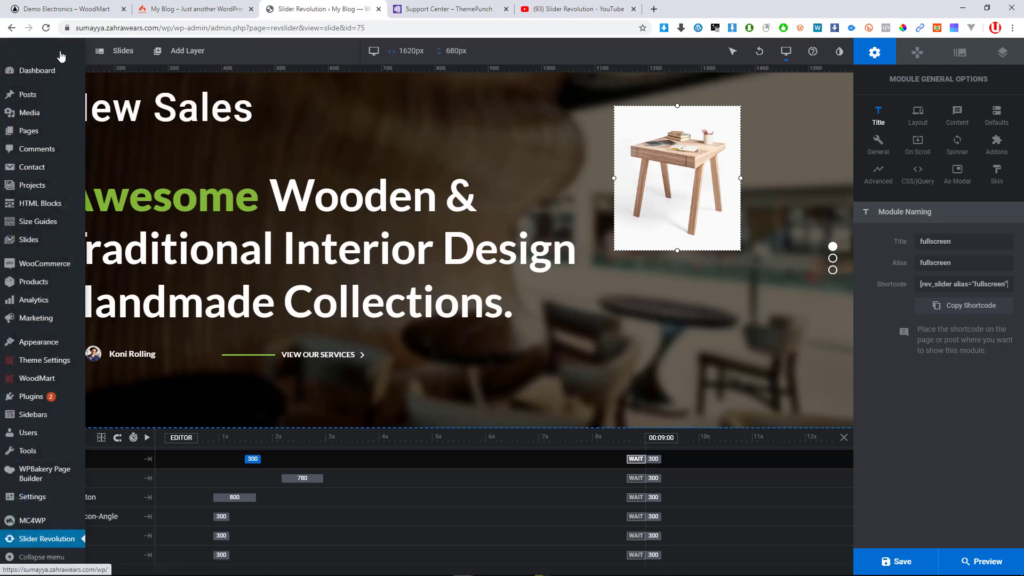
pyautogui.click(106, 88)
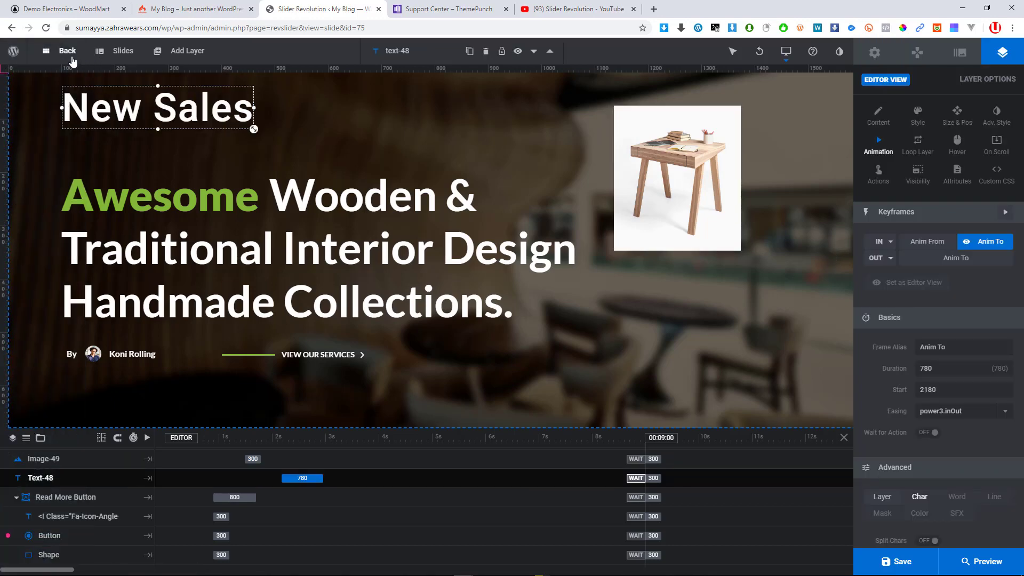
pyautogui.click(54, 51)
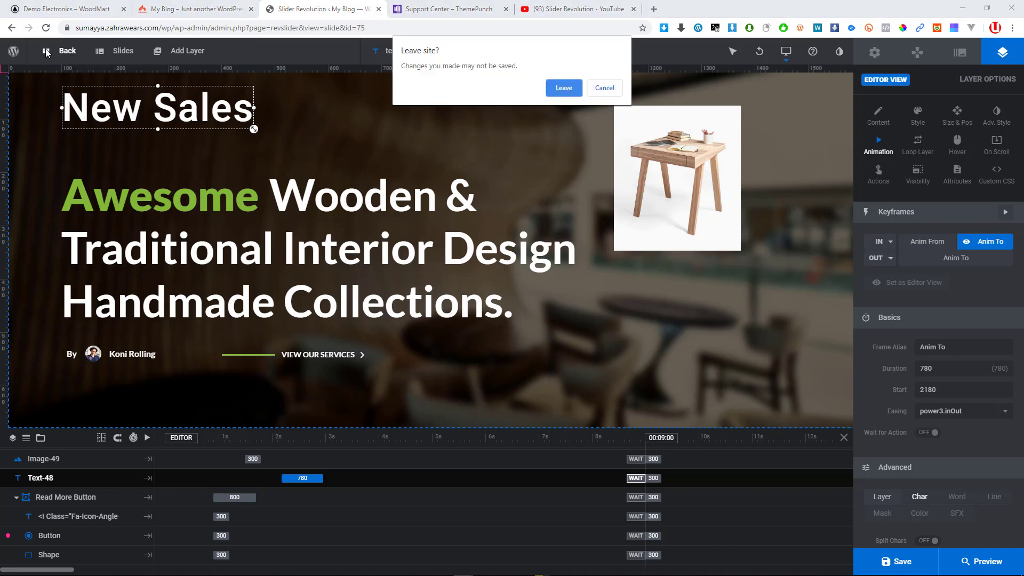
pyautogui.click(566, 89)
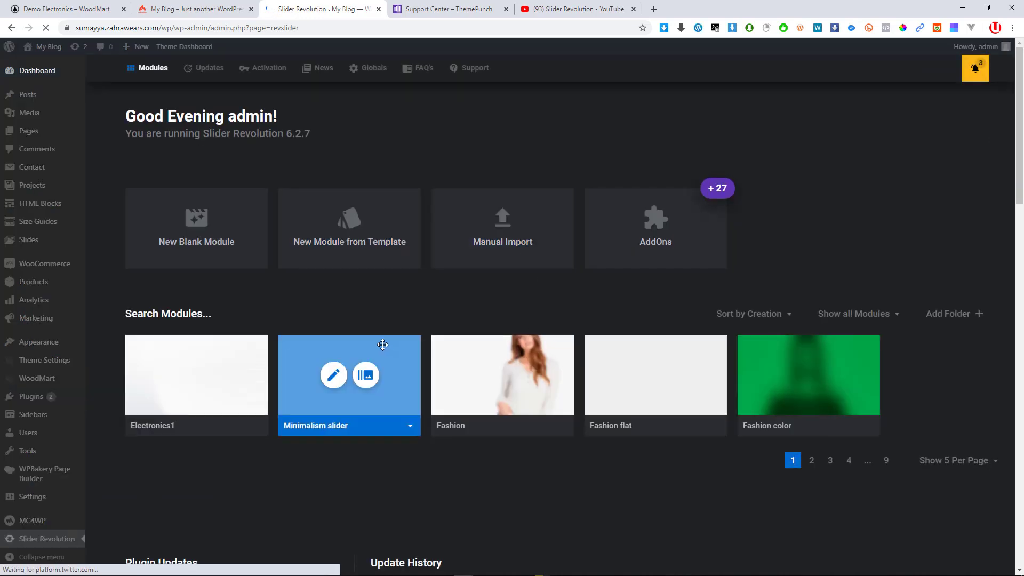
# Set the modules dashboard to Show All modules on one page
pyautogui.scroll(-1, 383, 345)
pyautogui.scroll(-1, 405, 339)
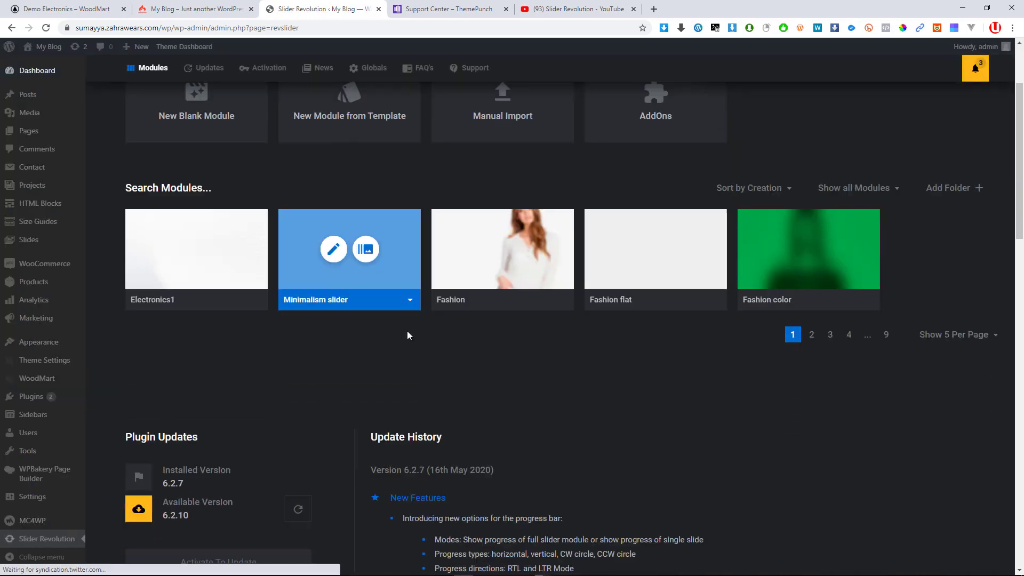
pyautogui.scroll(-1, 427, 325)
pyautogui.scroll(-1, 548, 318)
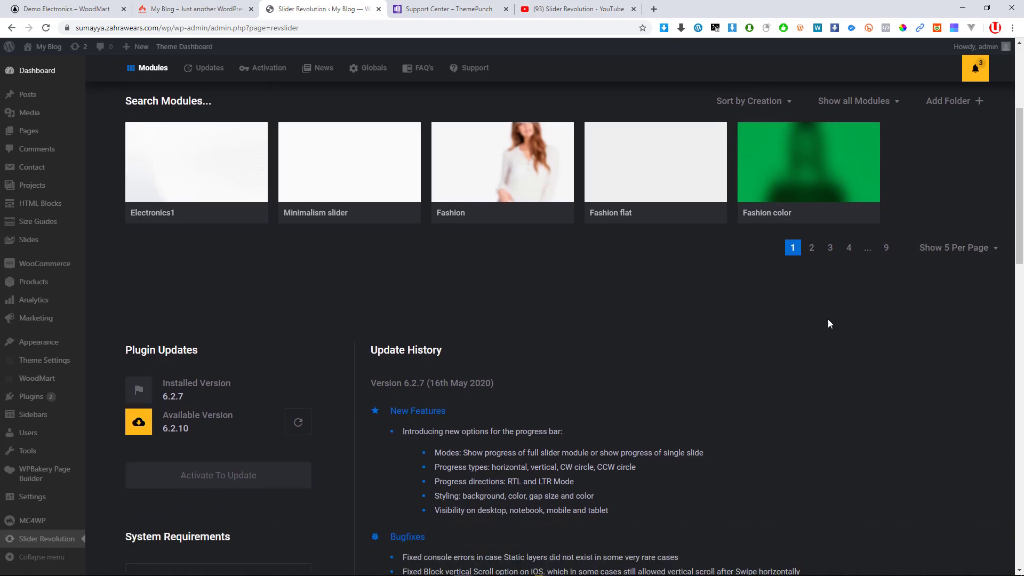
pyautogui.click(980, 250)
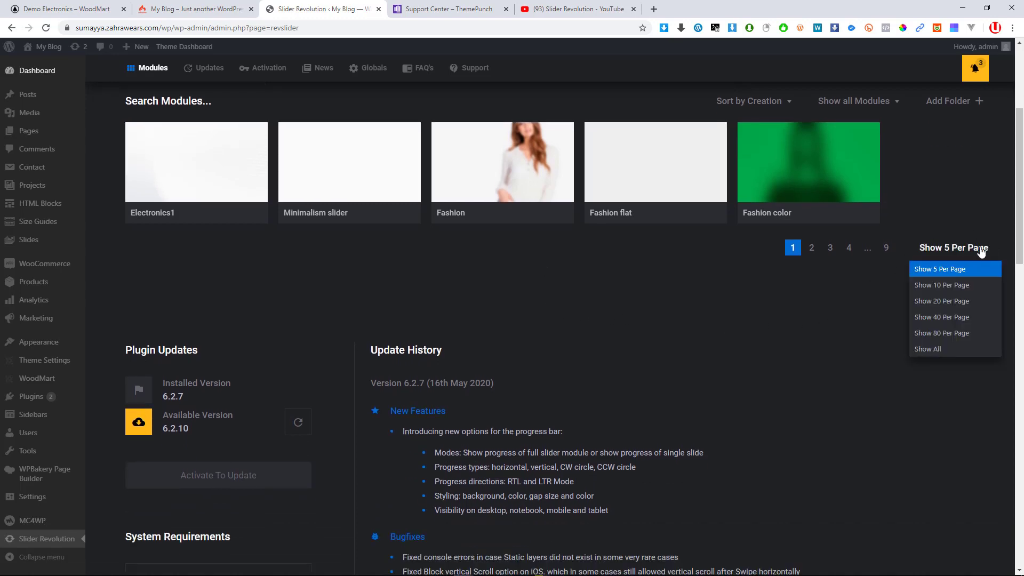
pyautogui.click(942, 349)
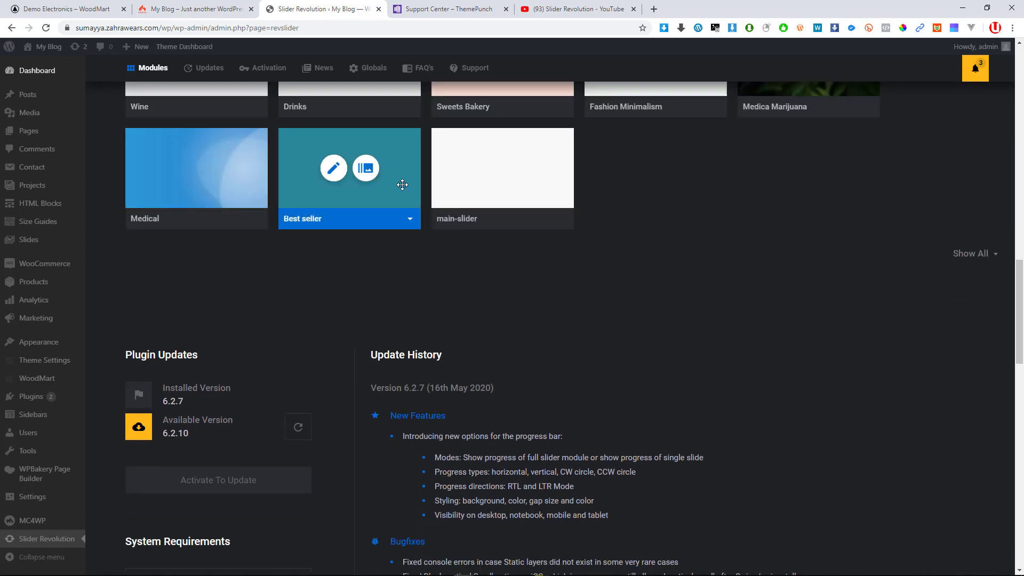
# Browse the full slider module list, then switch to the My Blog storefront tab
pyautogui.scroll(1, 402, 190)
pyautogui.scroll(6, 402, 190)
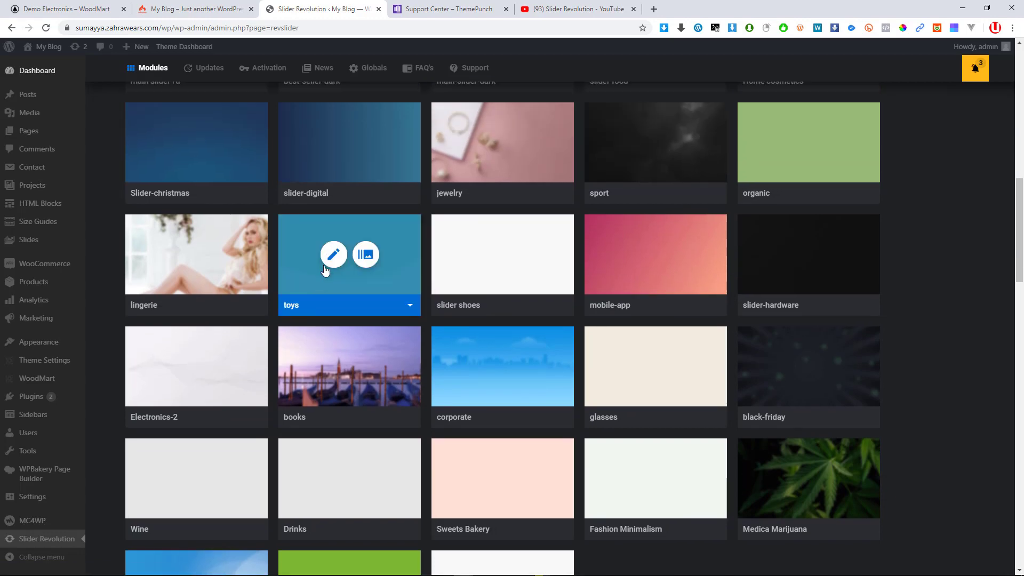
pyautogui.scroll(8, 426, 256)
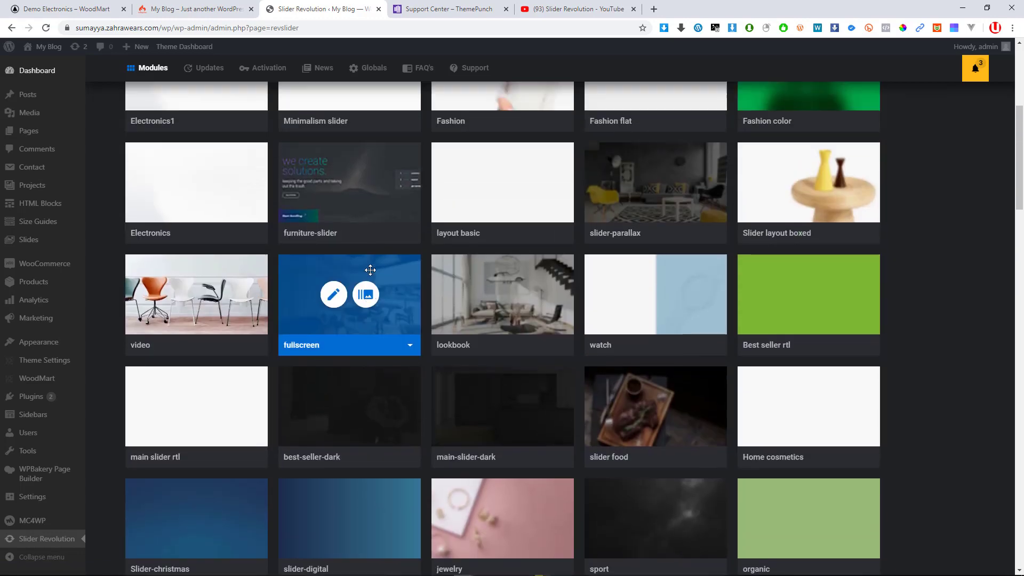
pyautogui.scroll(2, 373, 275)
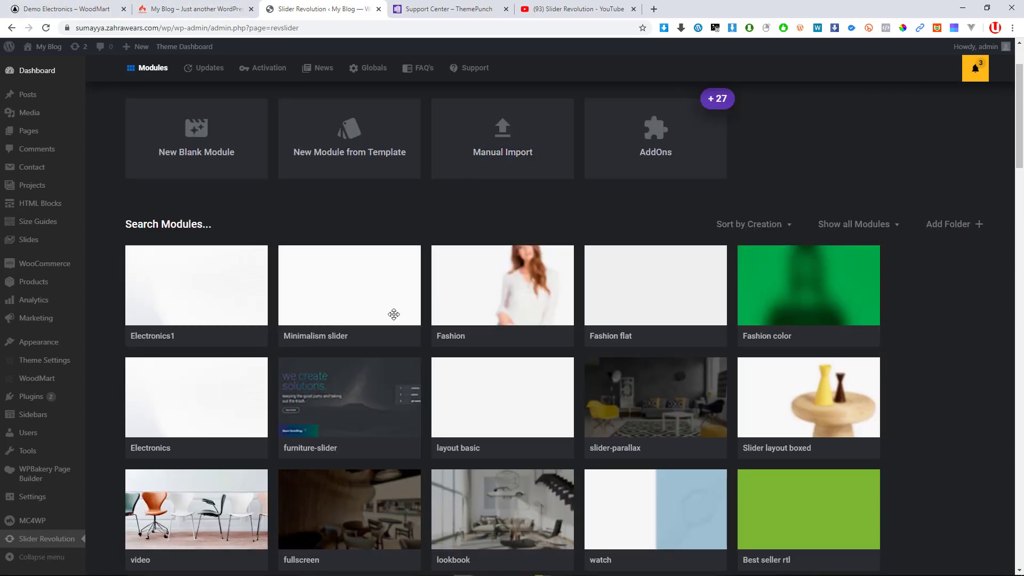
pyautogui.scroll(-3, 393, 313)
pyautogui.scroll(3, 482, 300)
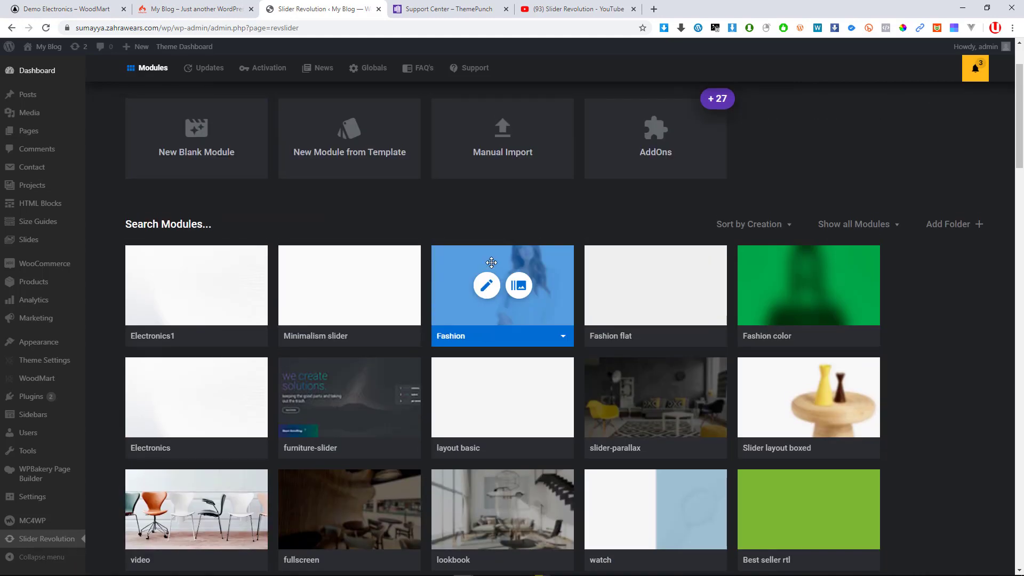
pyautogui.scroll(2, 374, 299)
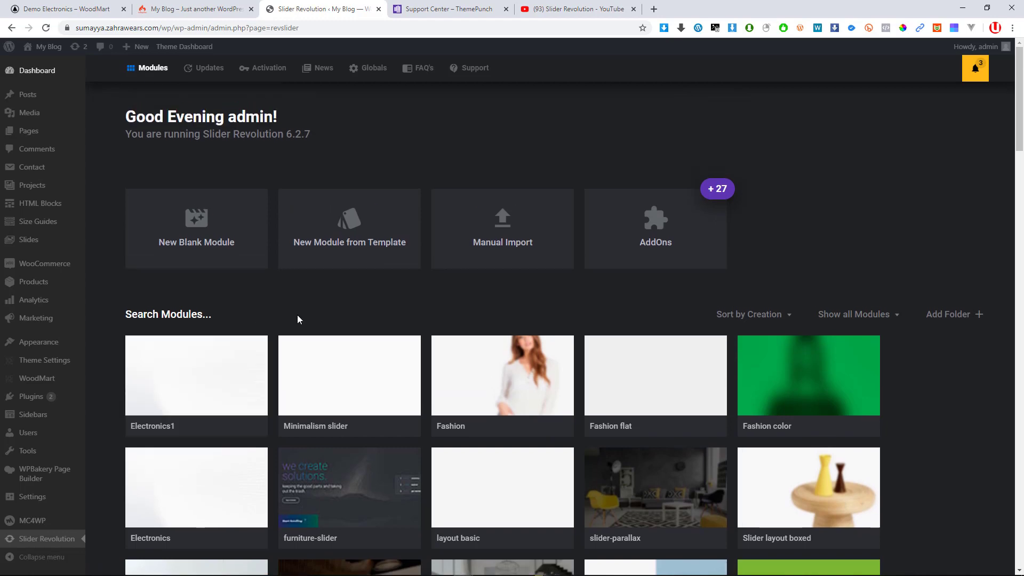
pyautogui.moveTo(553, 382)
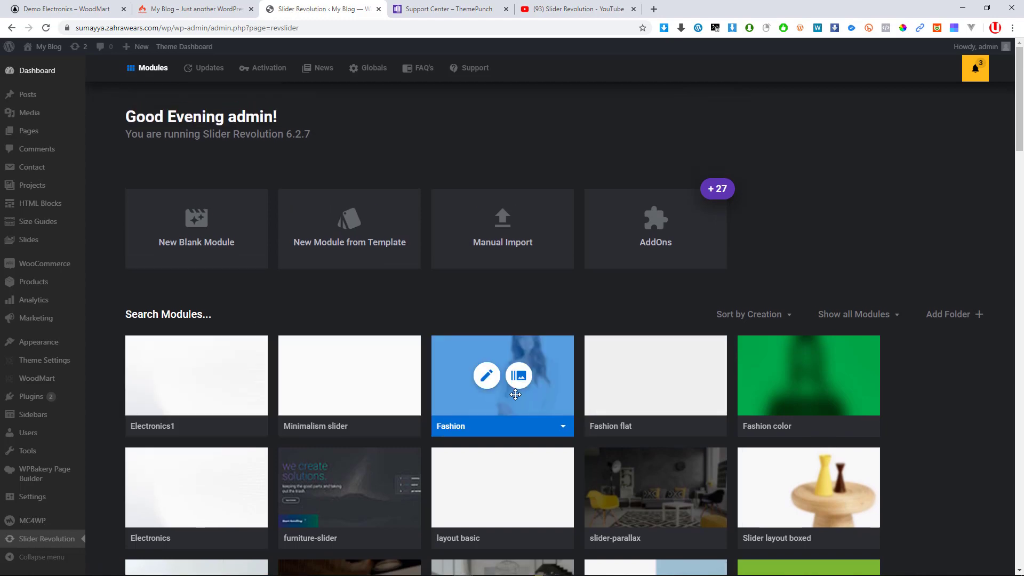
pyautogui.scroll(-3, 518, 393)
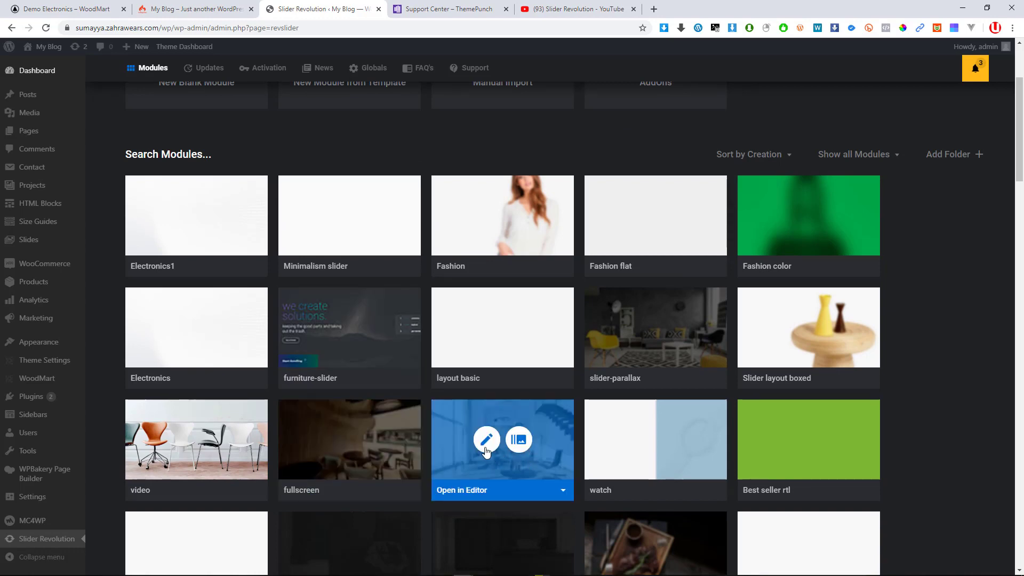
pyautogui.moveTo(970, 563)
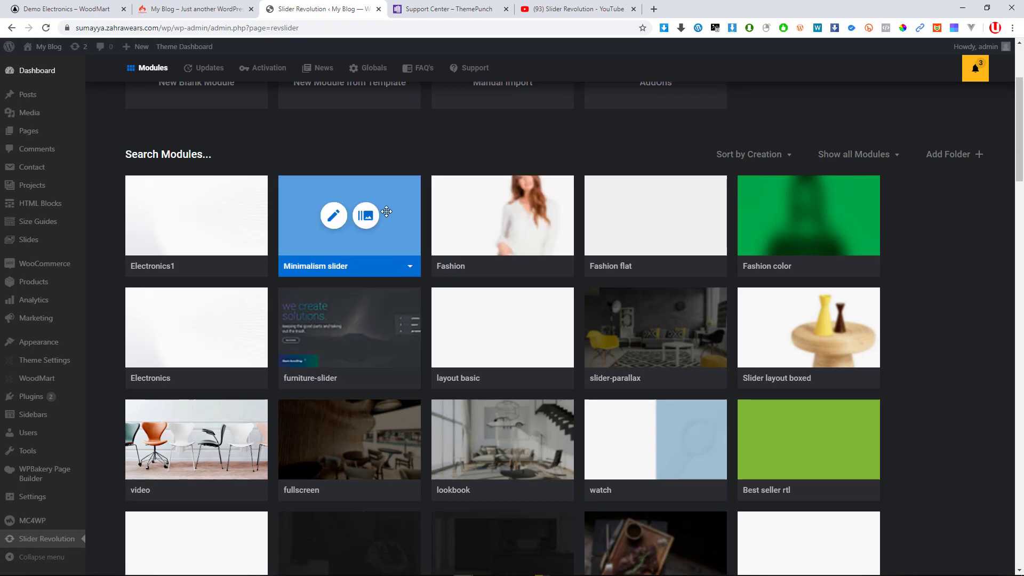
pyautogui.scroll(2, 376, 277)
pyautogui.scroll(1, 352, 256)
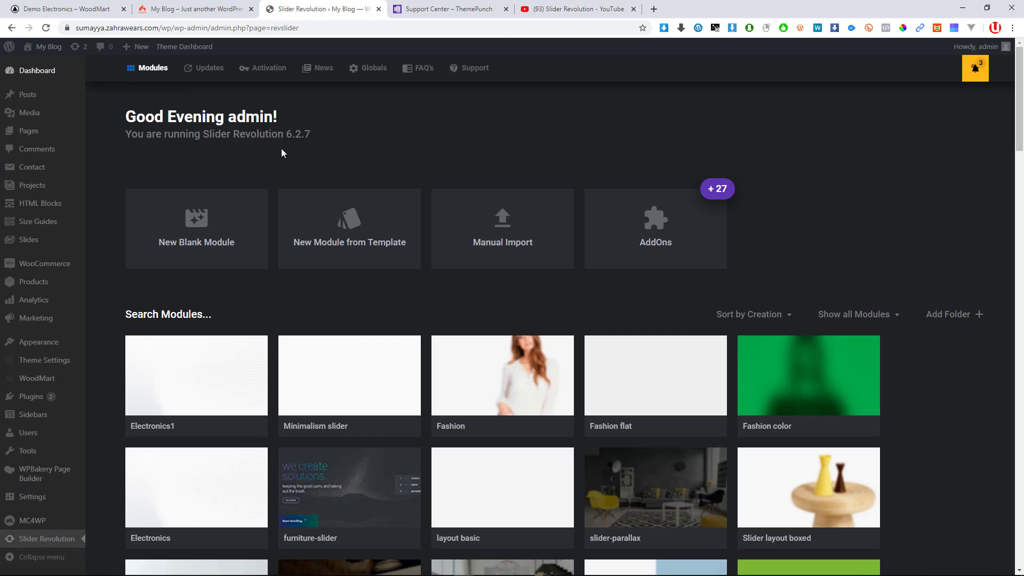
pyautogui.scroll(-5, 109, 198)
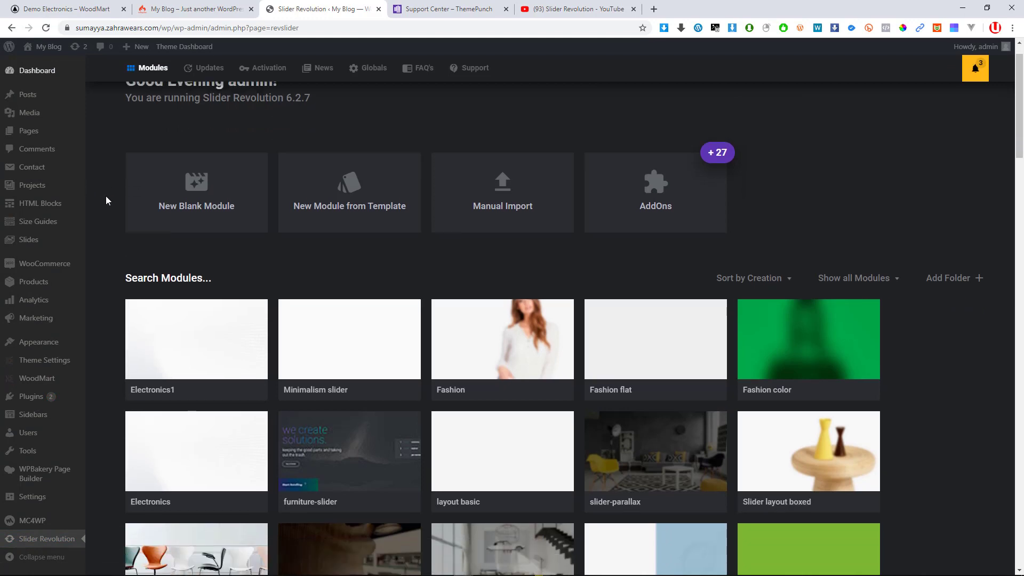
pyautogui.moveTo(86, 200)
pyautogui.scroll(5, 84, 194)
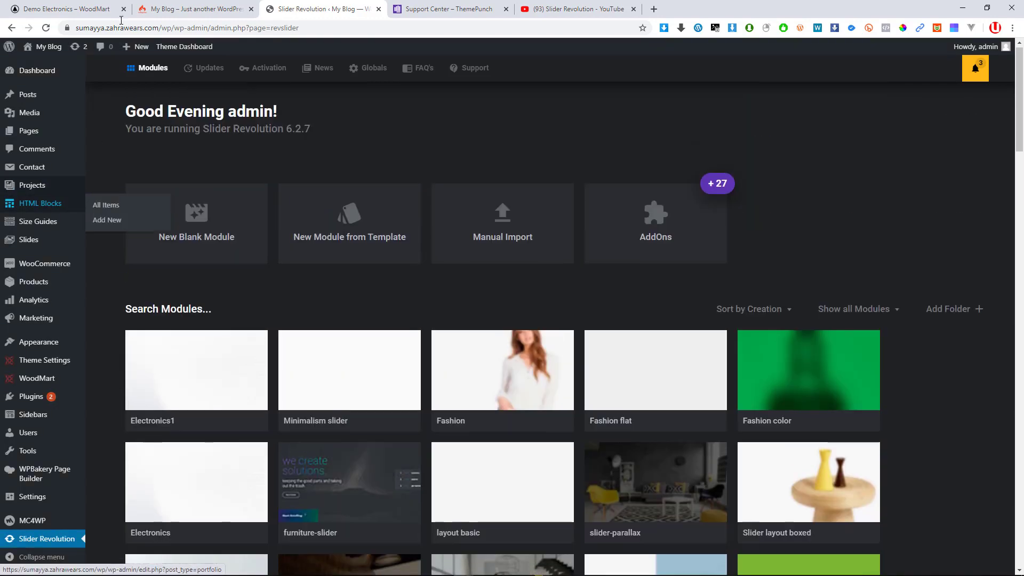
pyautogui.click(172, 6)
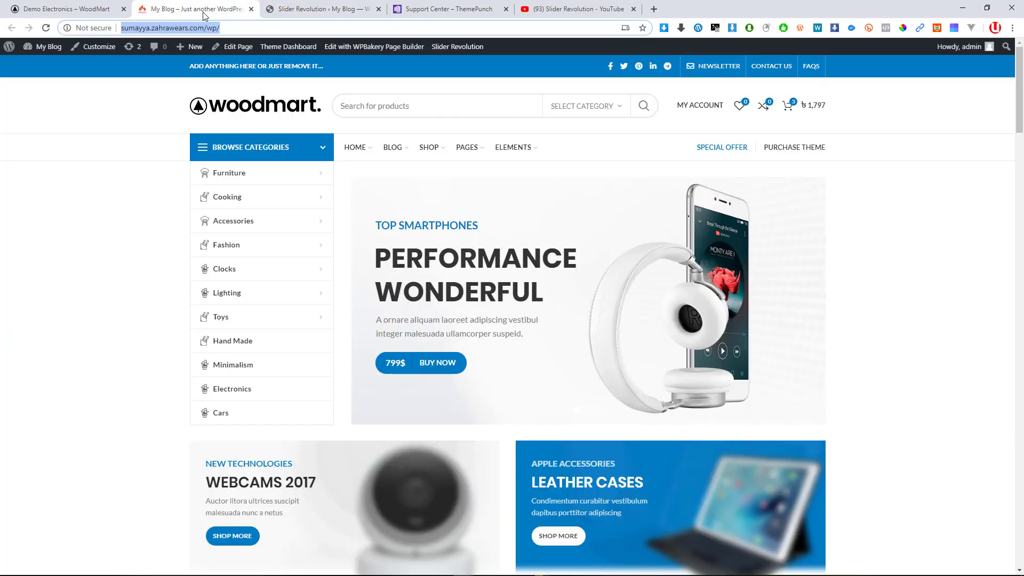
# Reload the storefront, then scroll through the WoodMart Electronics demo page
pyautogui.click(255, 109)
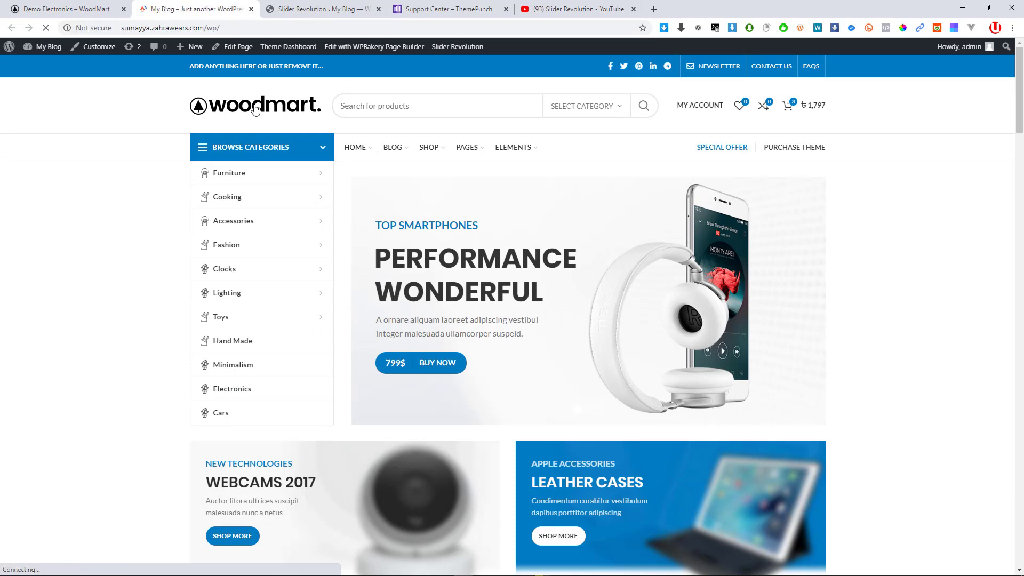
pyautogui.click(108, 5)
pyautogui.scroll(-2, 59, 245)
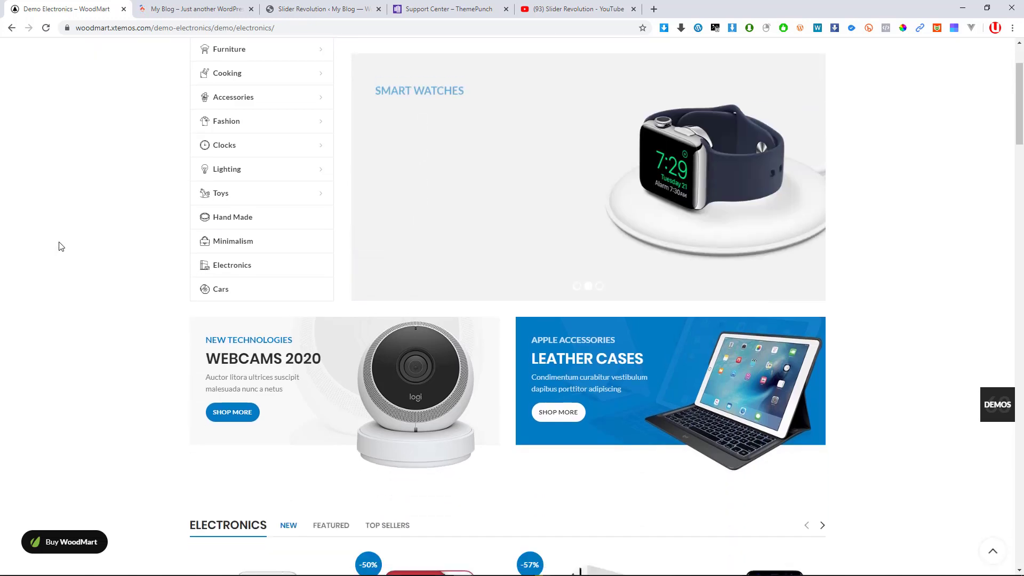
pyautogui.scroll(2, 59, 245)
pyautogui.scroll(-7, 427, 331)
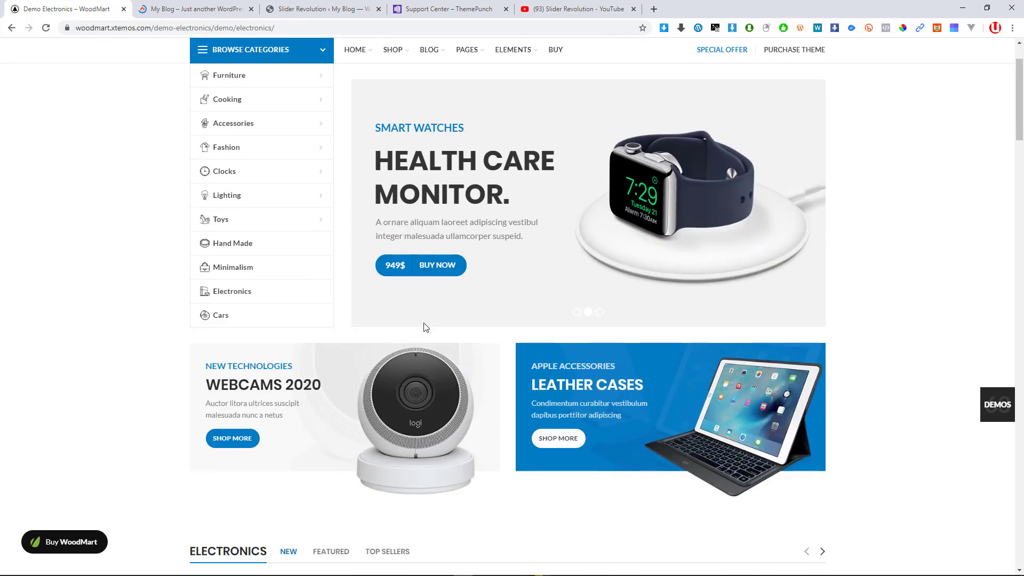
pyautogui.scroll(-3, 438, 337)
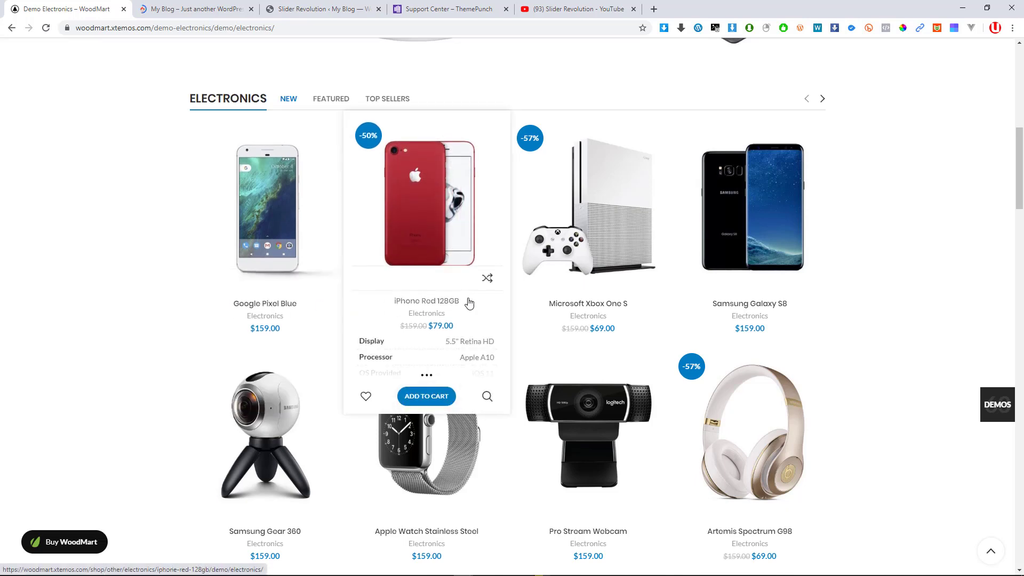
pyautogui.scroll(-3, 597, 444)
pyautogui.scroll(-6, 596, 444)
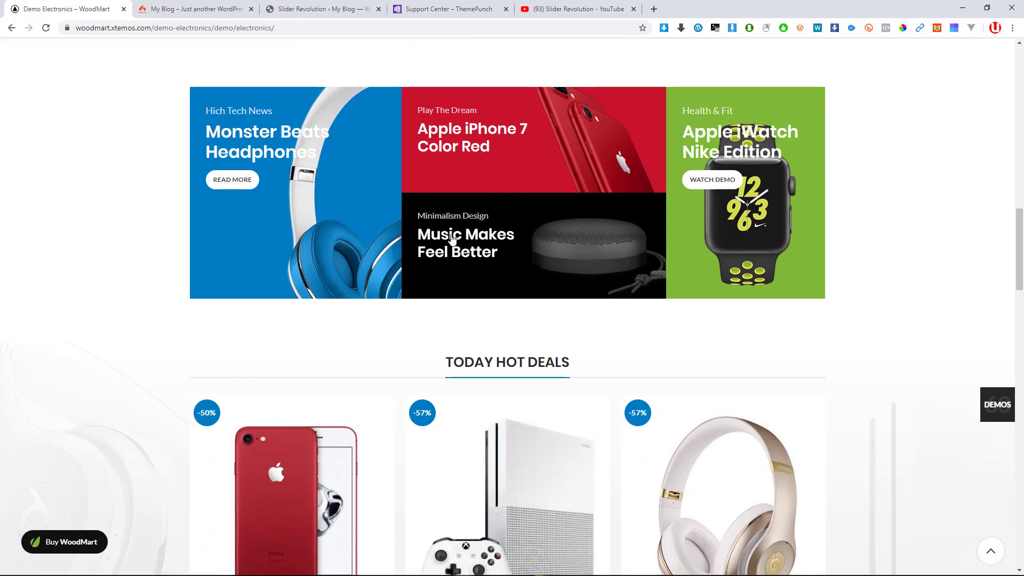
pyautogui.scroll(-10, 351, 257)
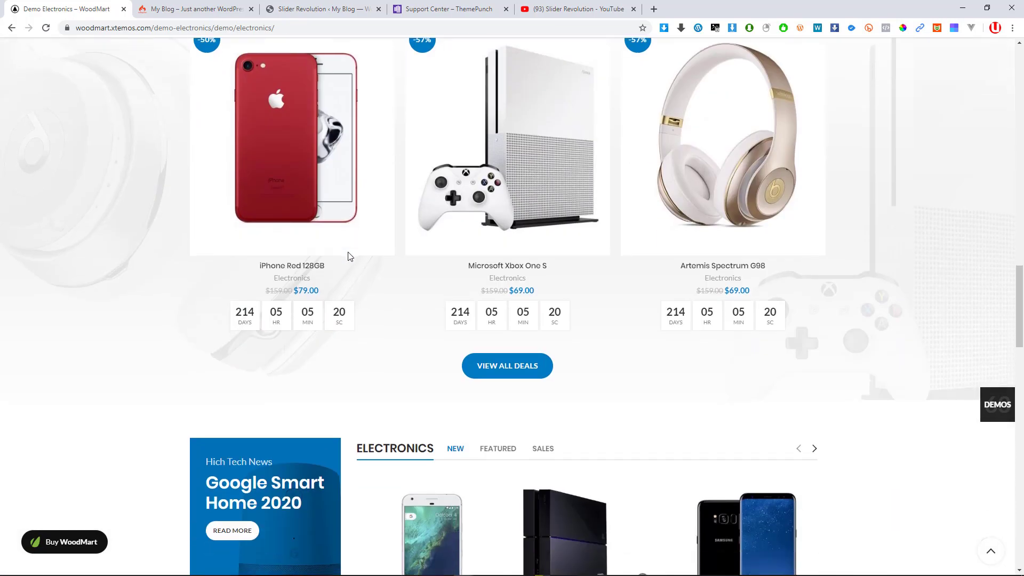
pyautogui.scroll(-15, 355, 256)
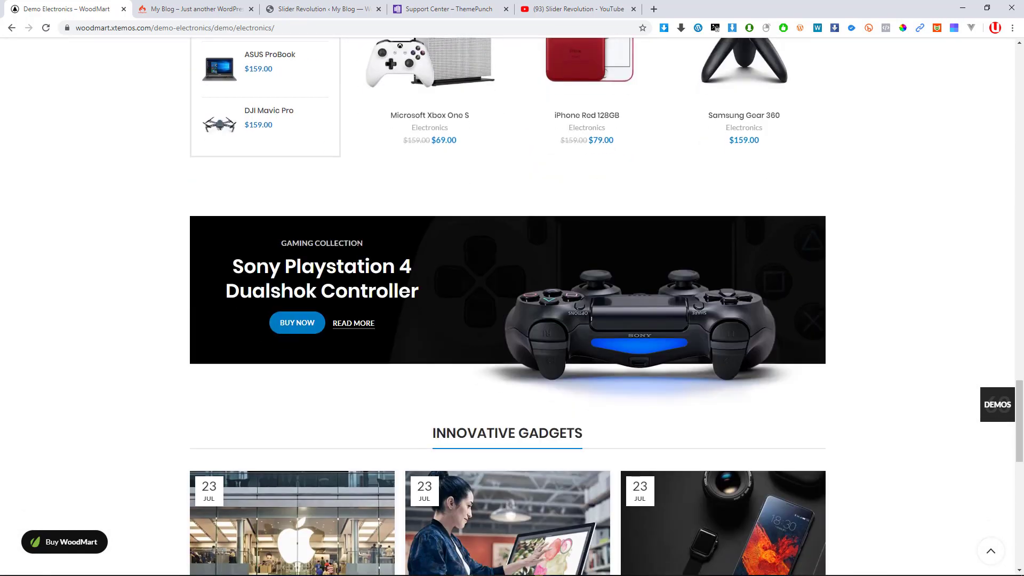
pyautogui.scroll(-7, 505, 293)
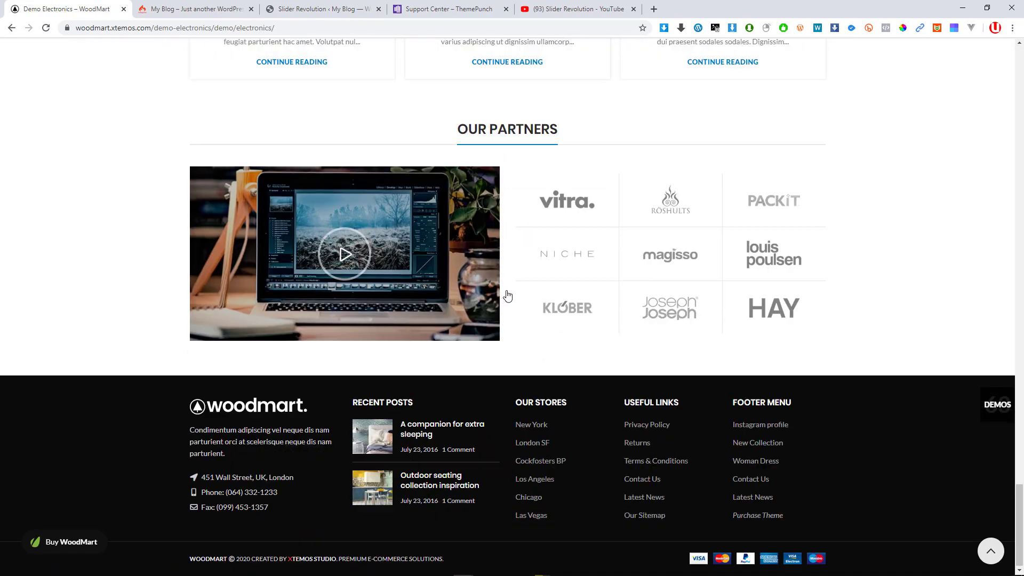
pyautogui.scroll(8, 432, 309)
pyautogui.scroll(20, 432, 308)
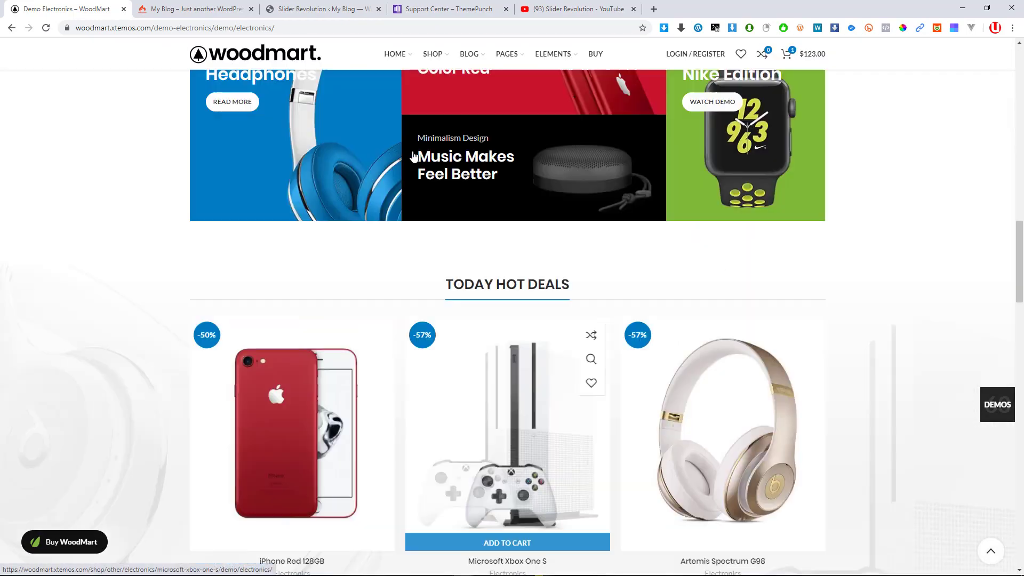
pyautogui.scroll(6, 416, 158)
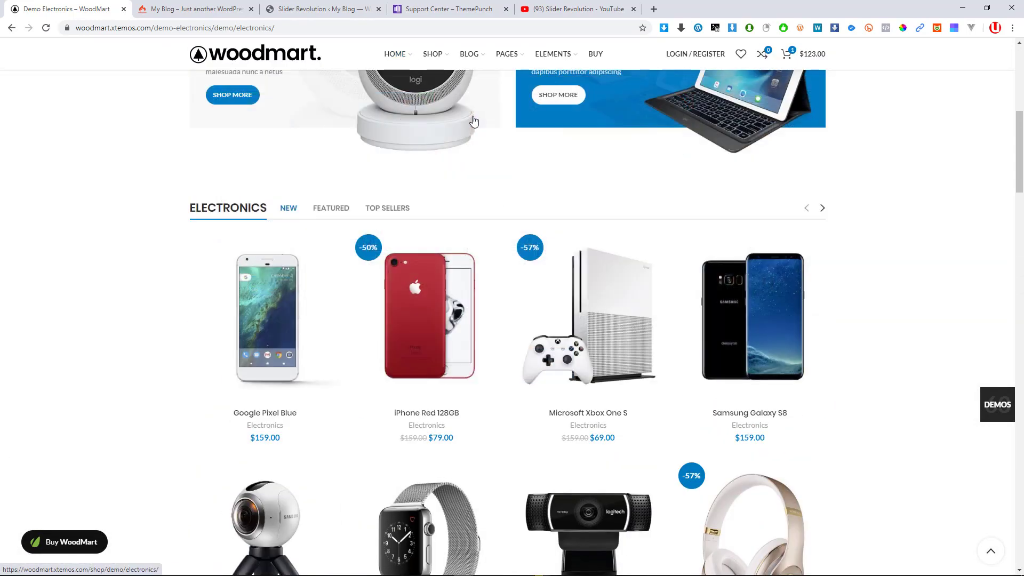
# Open Demo Retail in a background tab and bring up the full WoodMart Demos gallery
pyautogui.moveTo(403, 71)
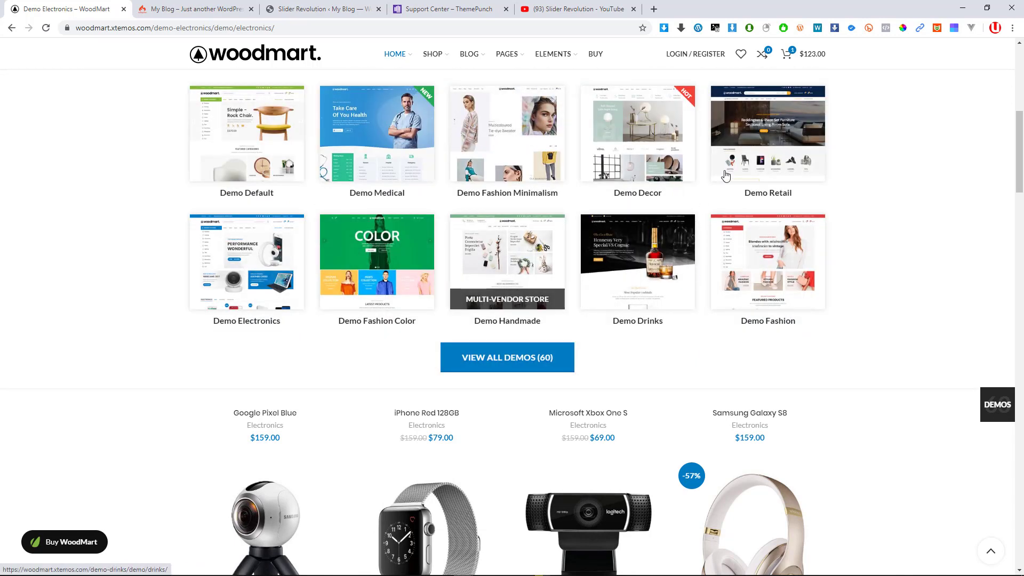
pyautogui.middleClick(749, 144)
pyautogui.scroll(-1, 418, 259)
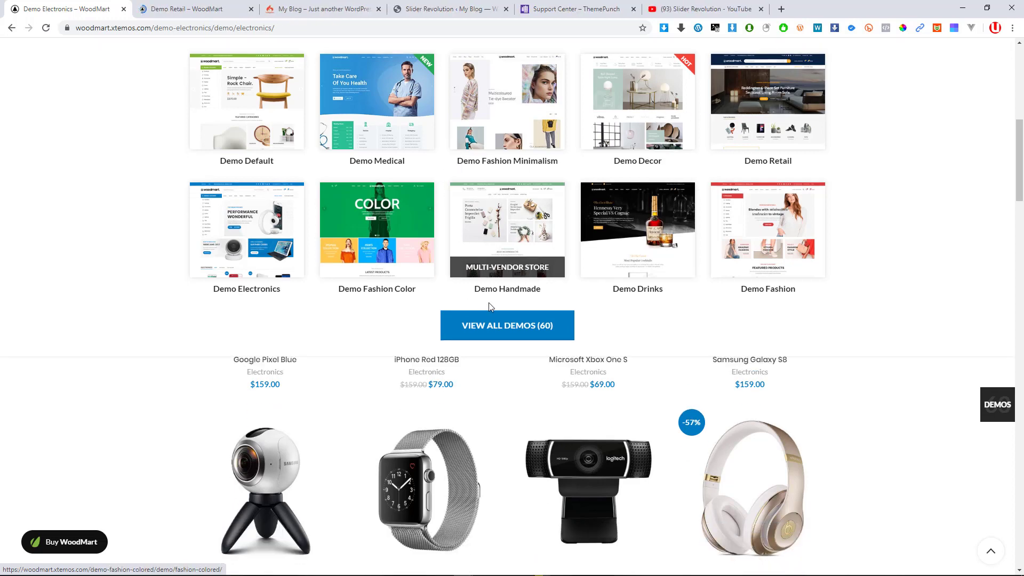
pyautogui.click(507, 326)
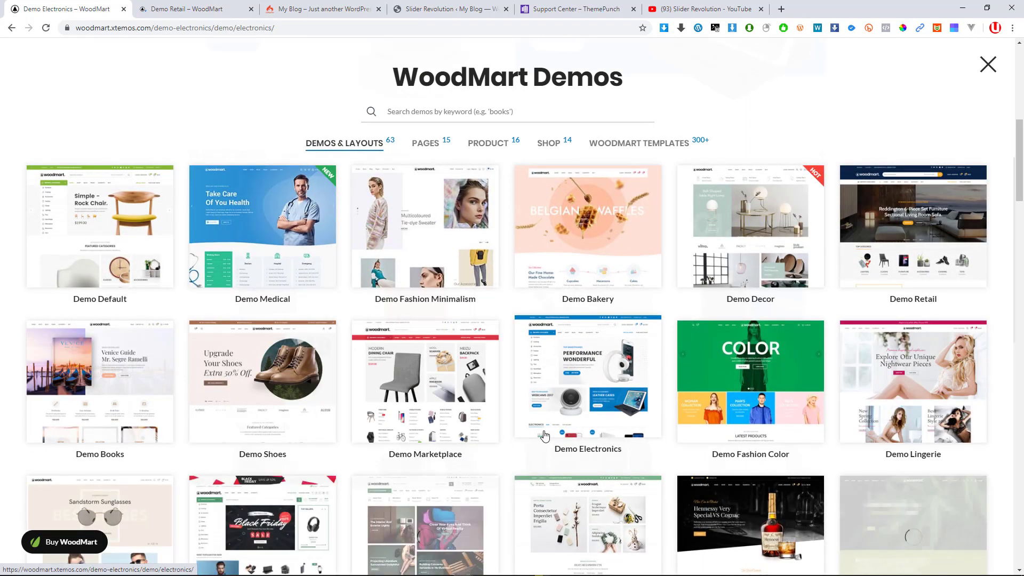
# Scroll the demos gallery and open Demo Dark in a background tab
pyautogui.scroll(-4, 535, 427)
pyautogui.scroll(-1, 533, 360)
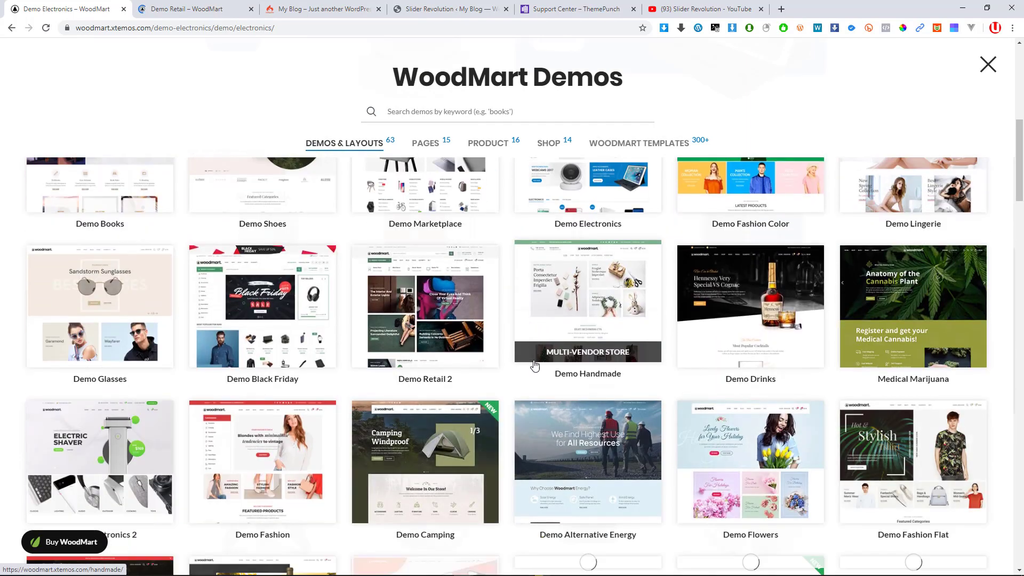
pyautogui.scroll(-5, 436, 394)
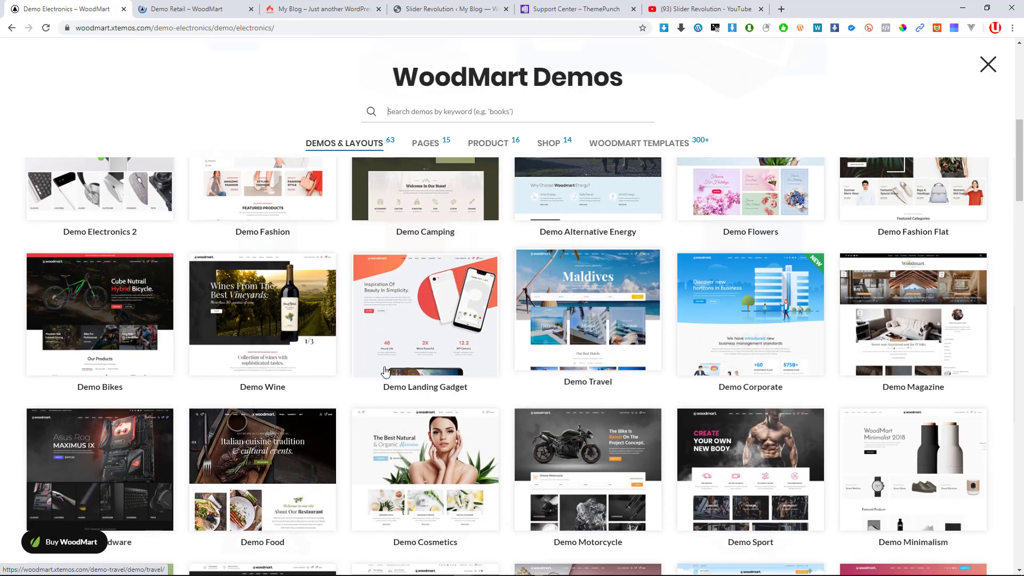
pyautogui.scroll(-3, 688, 374)
pyautogui.scroll(-1, 706, 391)
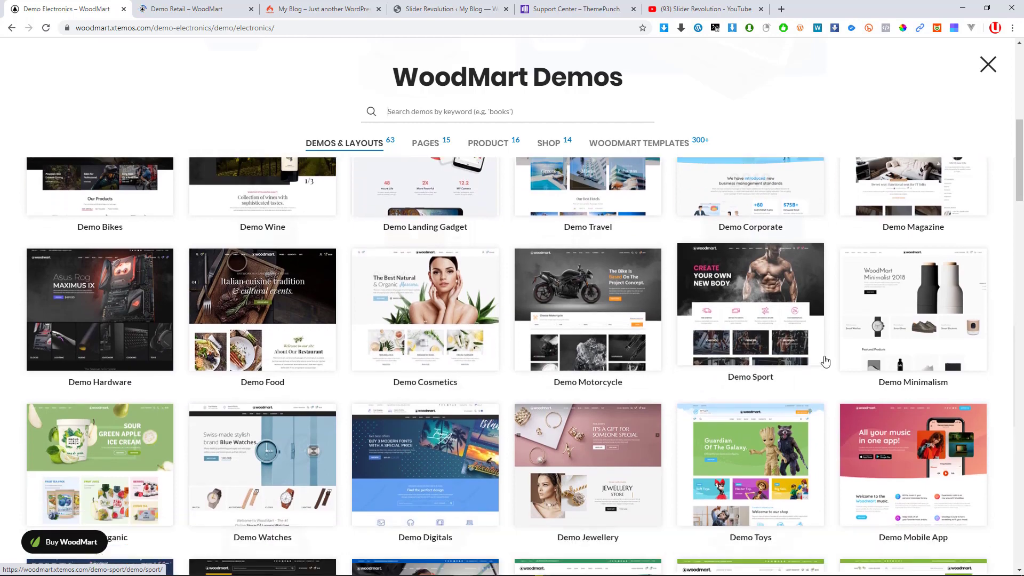
pyautogui.scroll(-1, 853, 367)
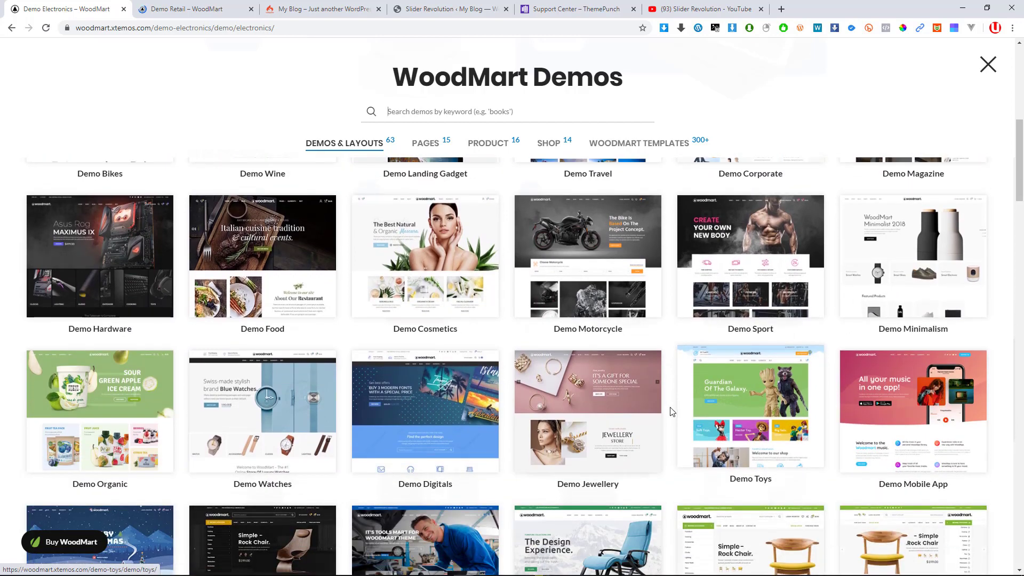
pyautogui.scroll(-3, 670, 412)
pyautogui.scroll(-2, 671, 411)
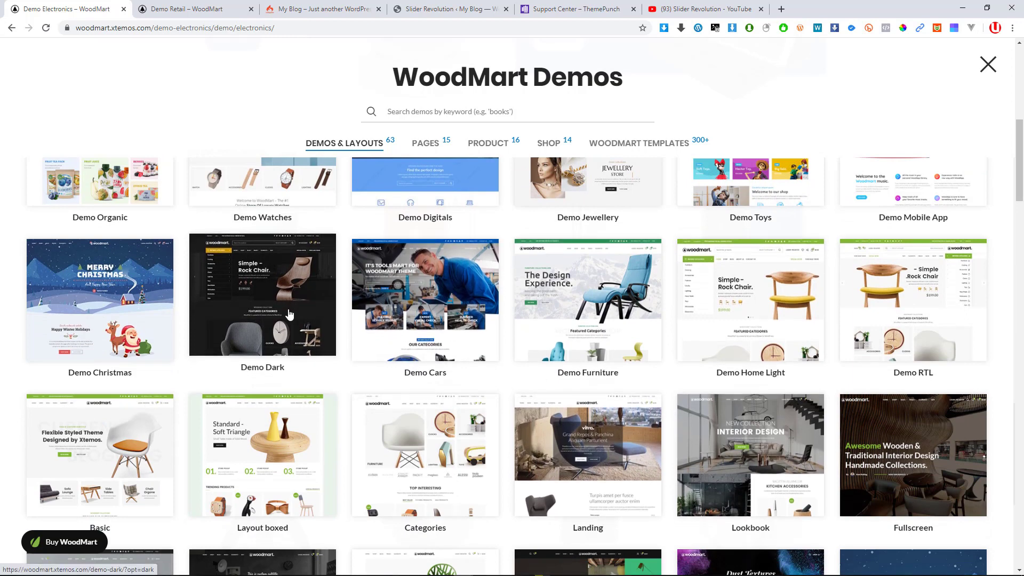
pyautogui.middleClick(257, 308)
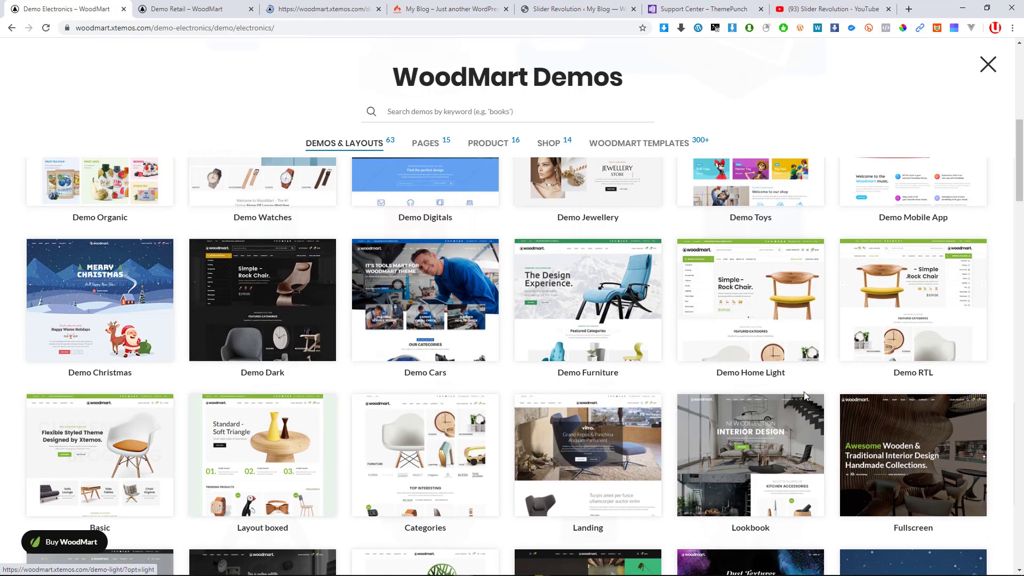
# Open the Demo Black Friday page from the gallery
pyautogui.scroll(-3, 834, 384)
pyautogui.scroll(-3, 558, 391)
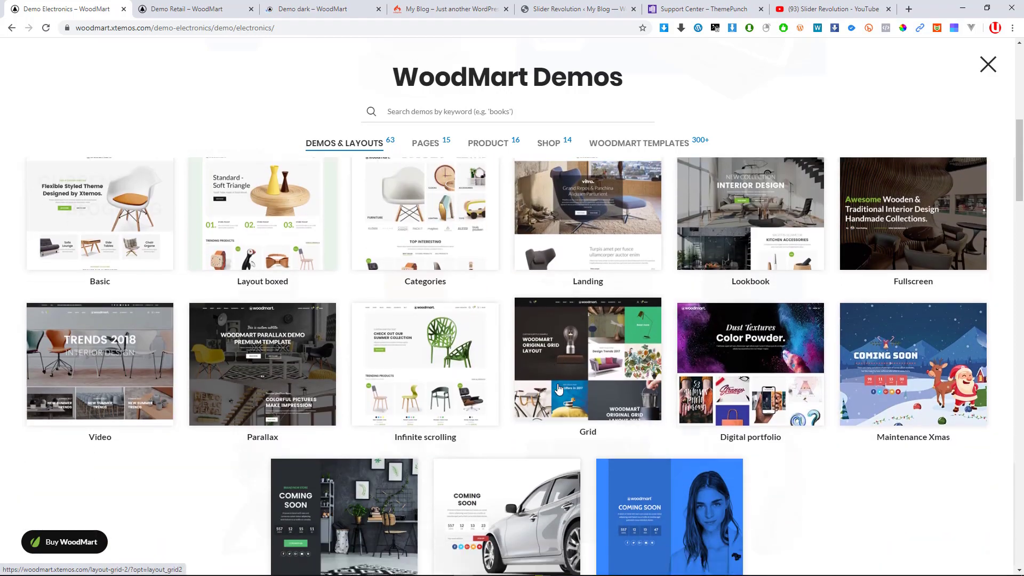
pyautogui.scroll(8, 559, 388)
pyautogui.scroll(10, 559, 388)
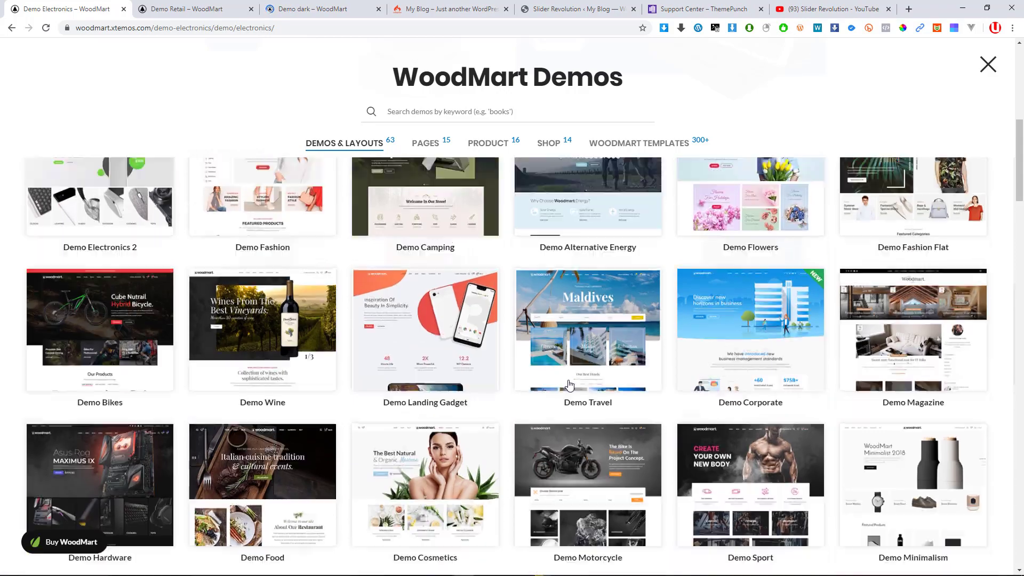
pyautogui.scroll(1, 571, 379)
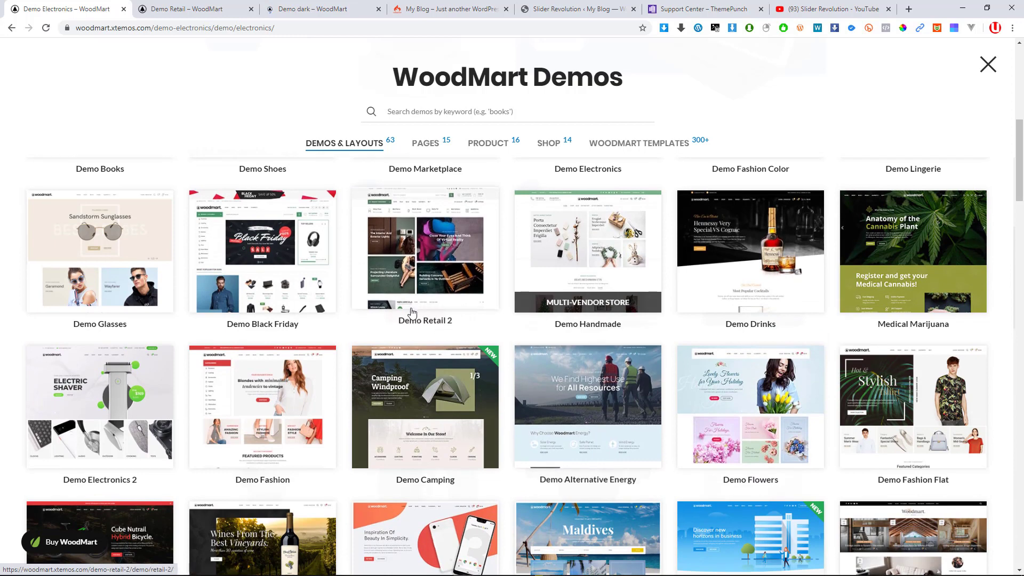
pyautogui.click(265, 263)
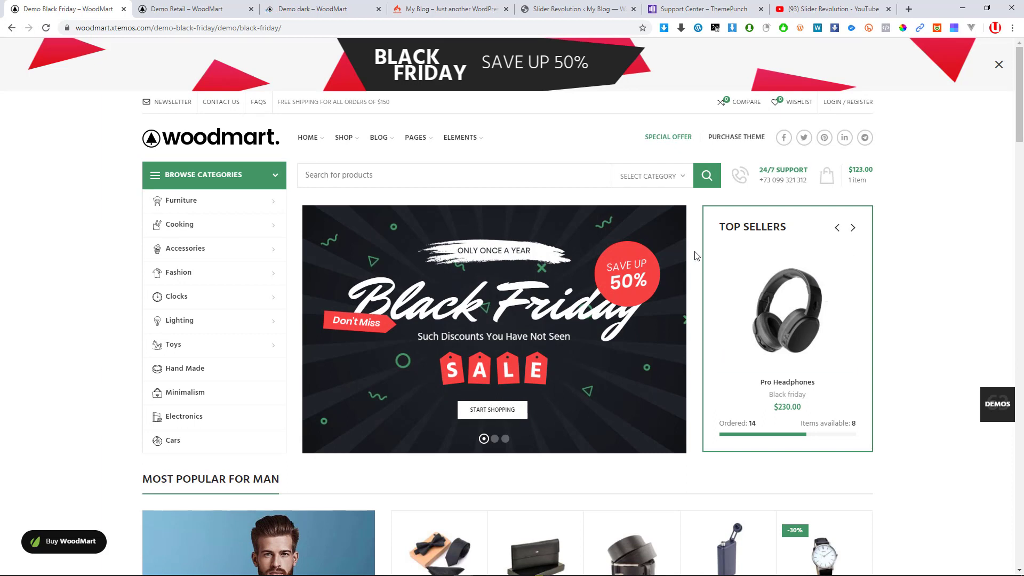
# Advance the Black Friday slider and scroll through the Black Friday demo page
pyautogui.click(505, 439)
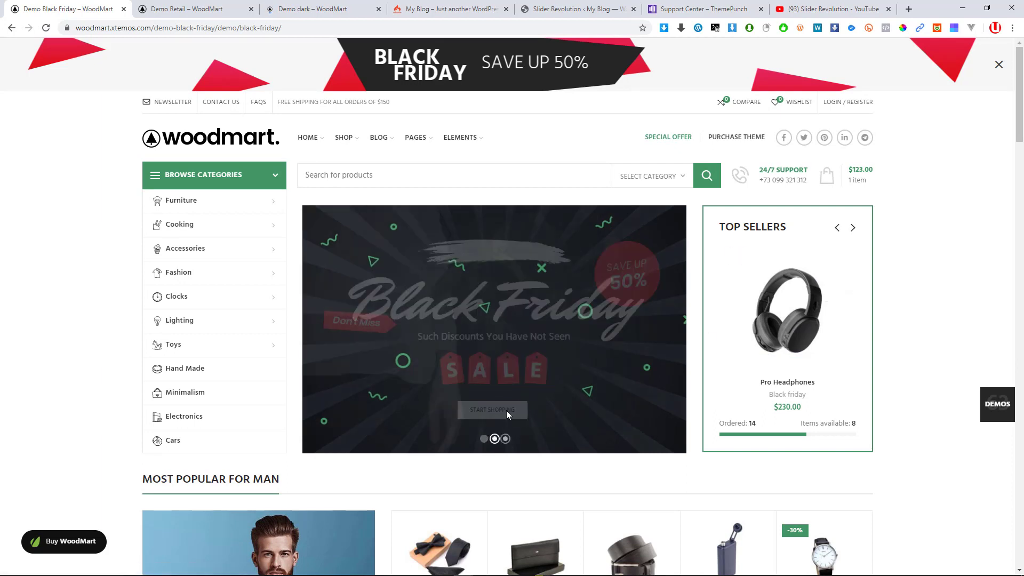
pyautogui.scroll(-5, 477, 333)
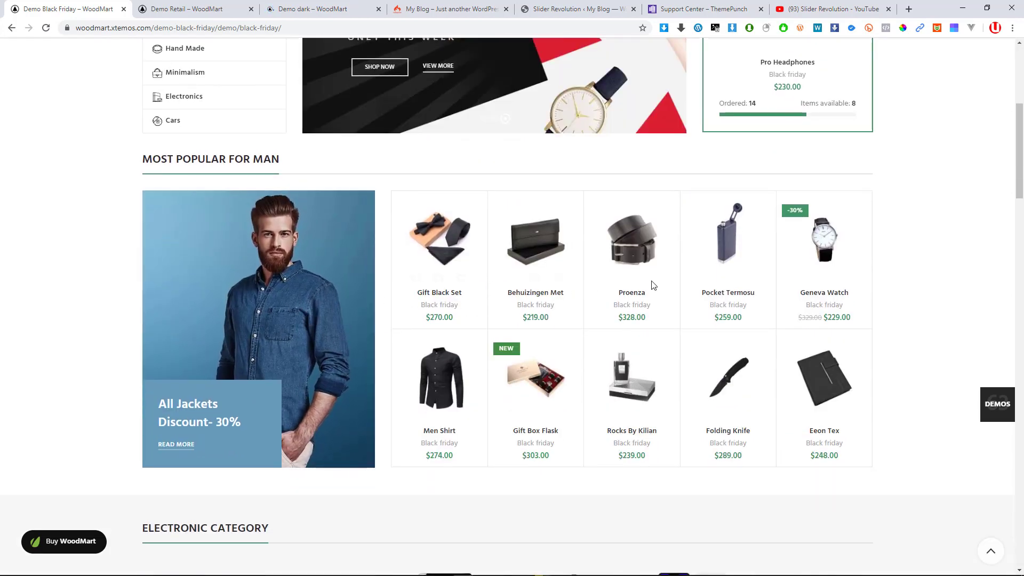
pyautogui.scroll(-8, 797, 399)
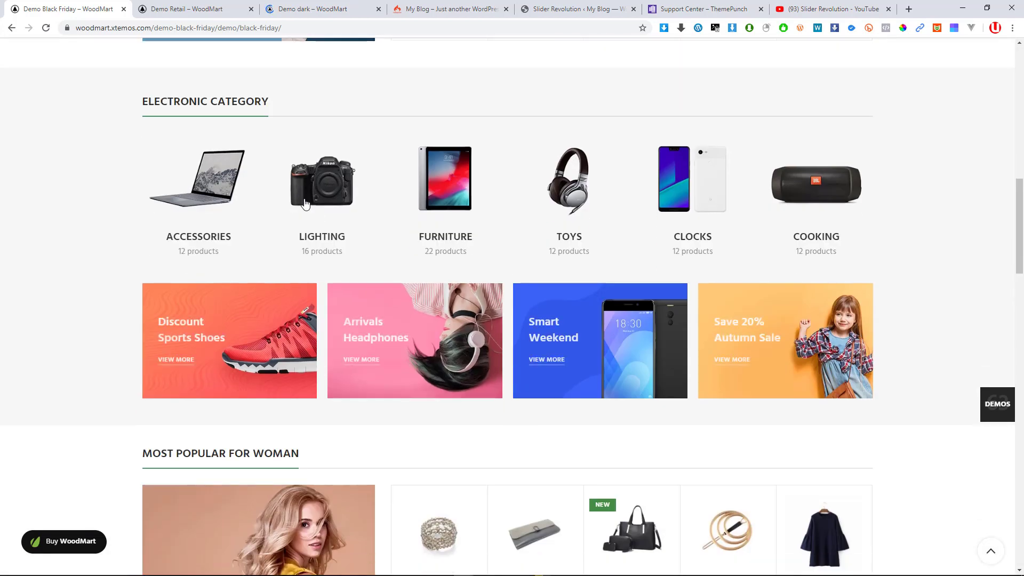
pyautogui.scroll(-13, 473, 334)
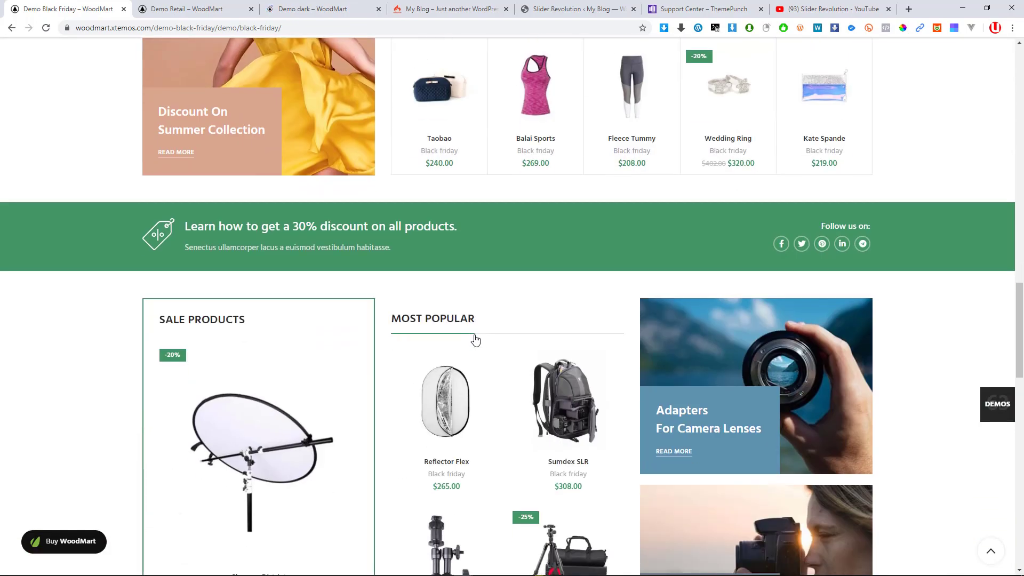
pyautogui.scroll(-13, 474, 338)
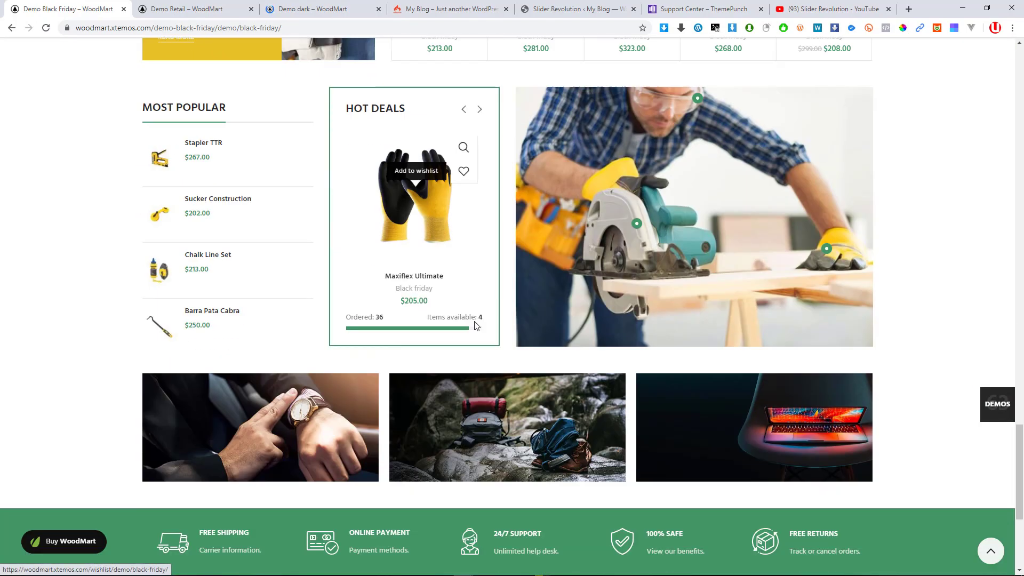
pyautogui.scroll(-2, 476, 323)
pyautogui.scroll(7, 443, 320)
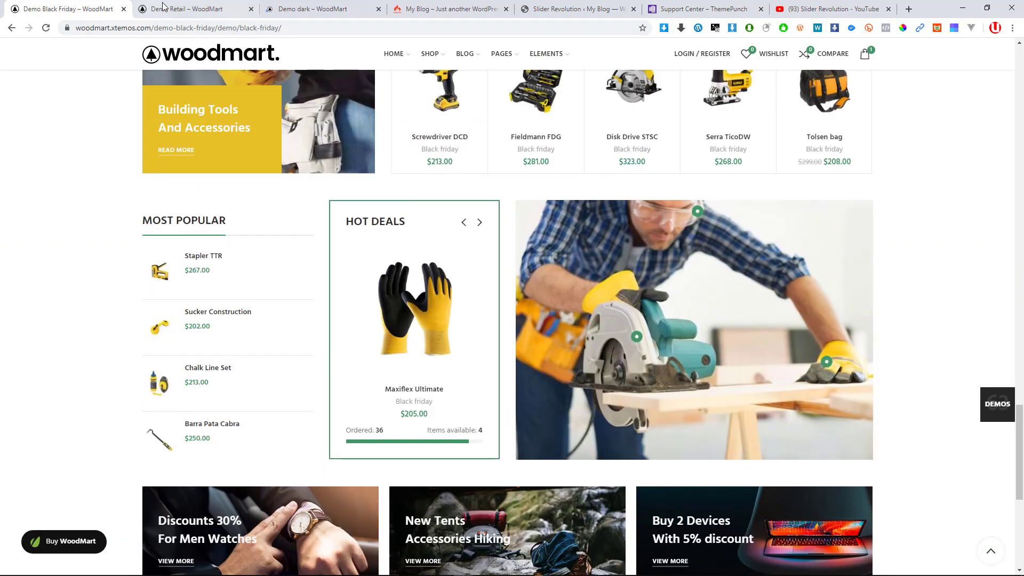
# Close the Demo Black Friday tab and scroll through the Demo Retail page
pyautogui.click(164, 8)
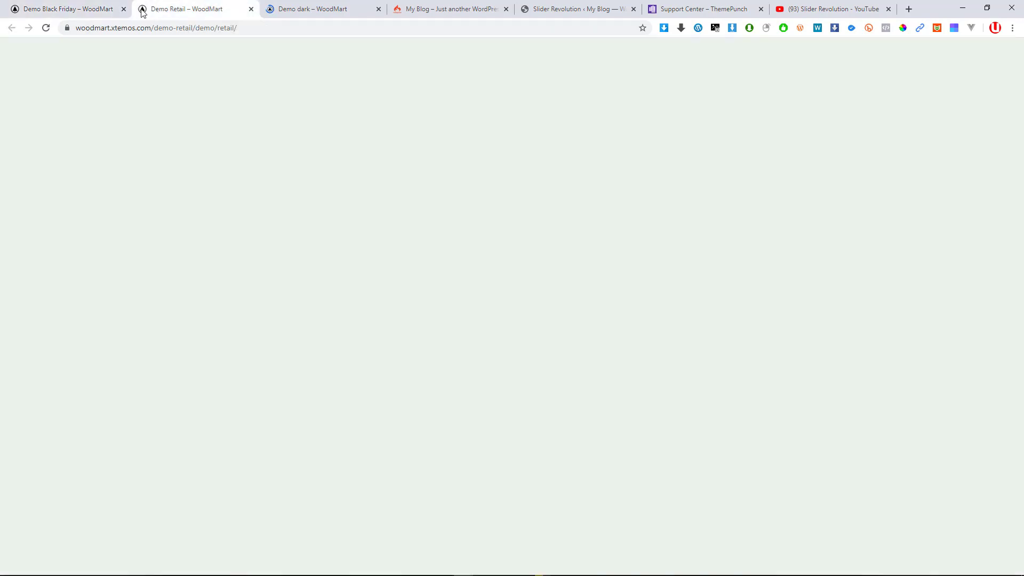
pyautogui.click(124, 9)
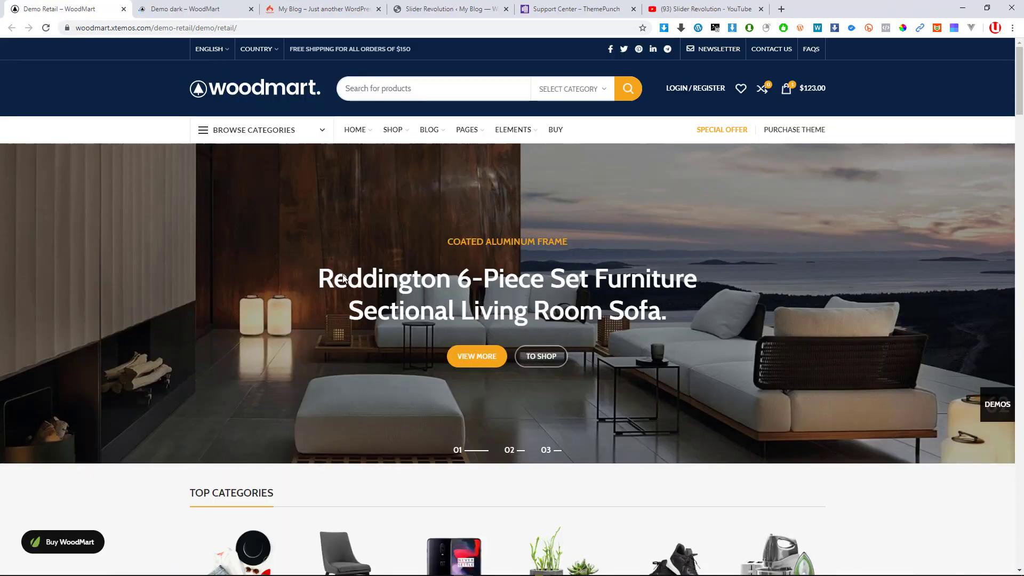
pyautogui.scroll(-8, 427, 259)
pyautogui.scroll(8, 431, 255)
pyautogui.scroll(-7, 431, 255)
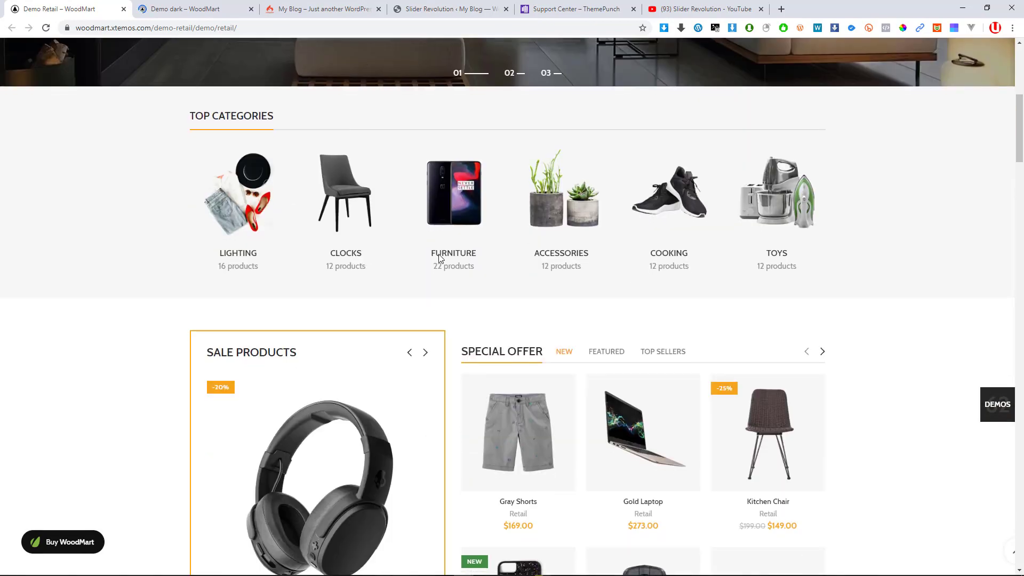
pyautogui.scroll(-20, 439, 258)
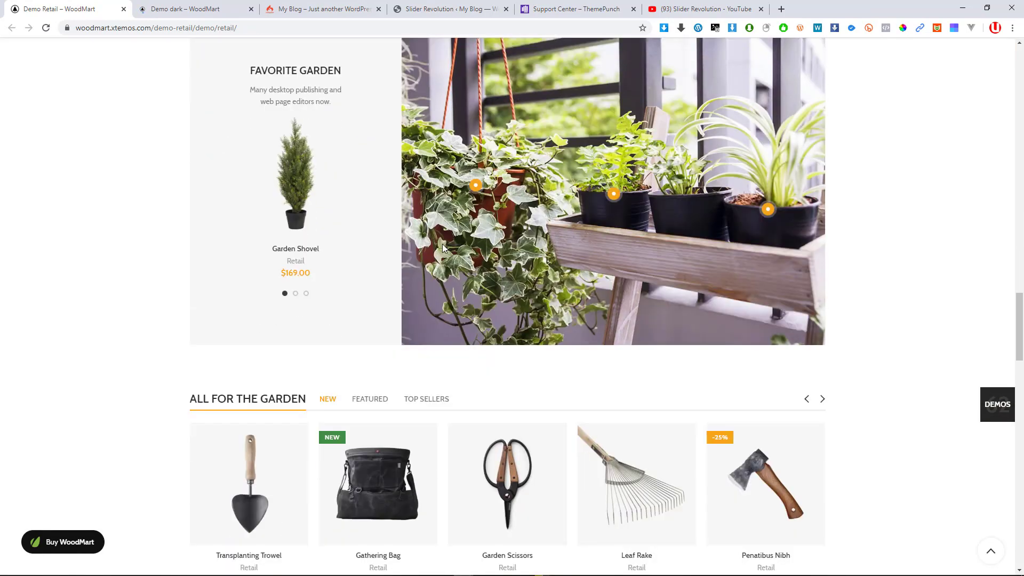
pyautogui.scroll(-11, 443, 248)
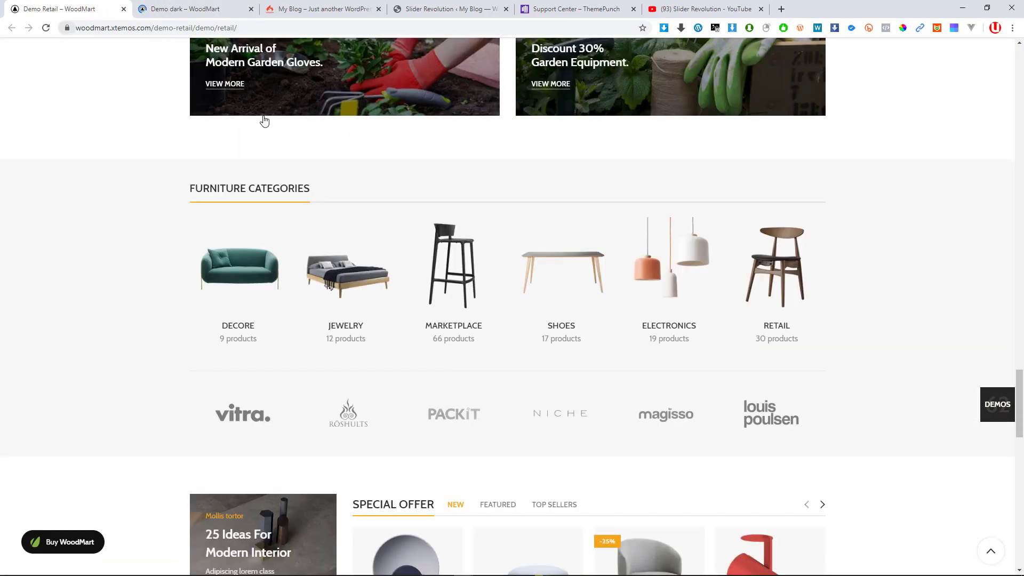
pyautogui.scroll(12, 250, 115)
# Scroll through the Demo Dark page, then close its tab
pyautogui.hotkey('ctrl', 'Tab')
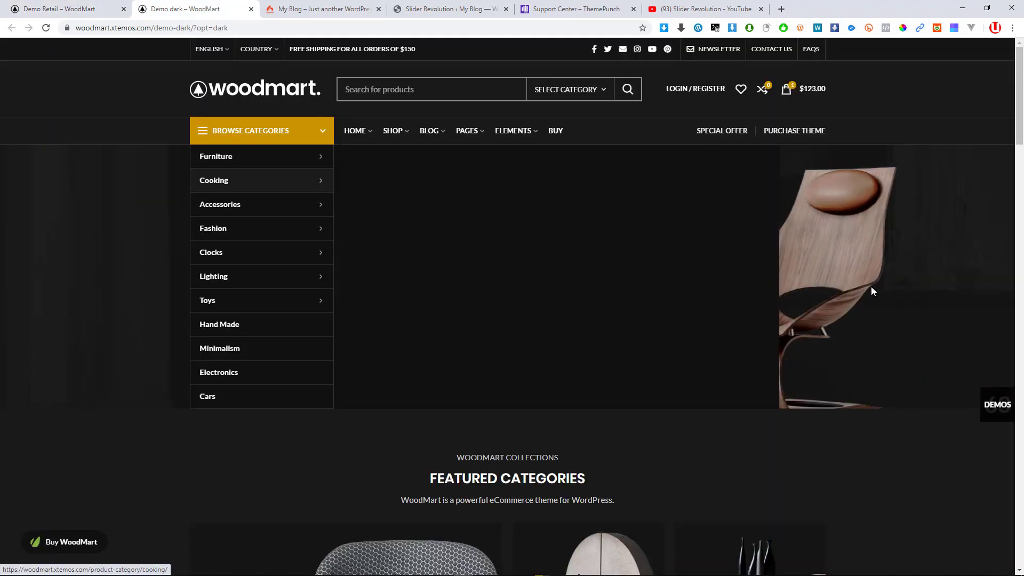
pyautogui.scroll(-7, 626, 346)
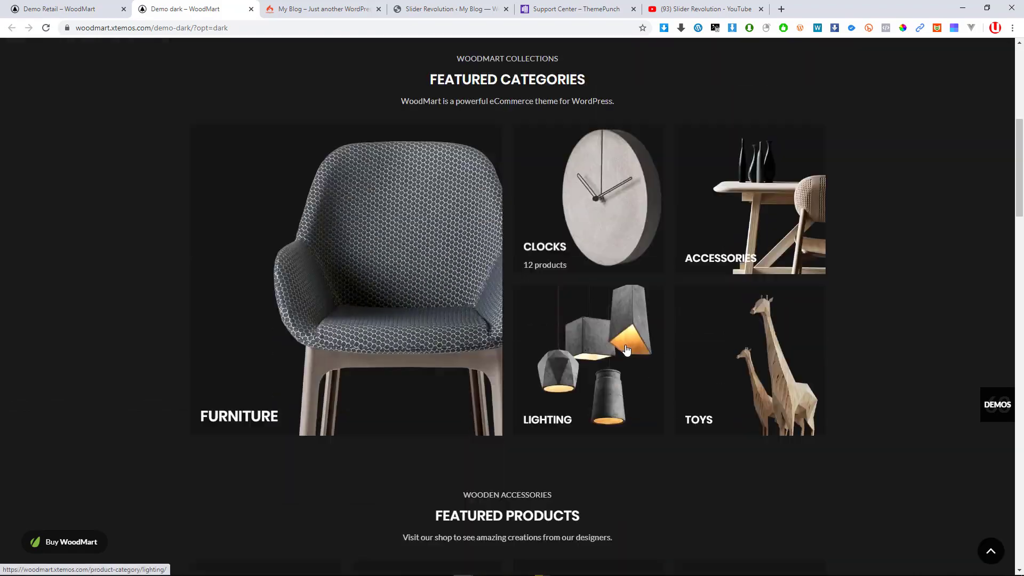
pyautogui.scroll(-15, 626, 350)
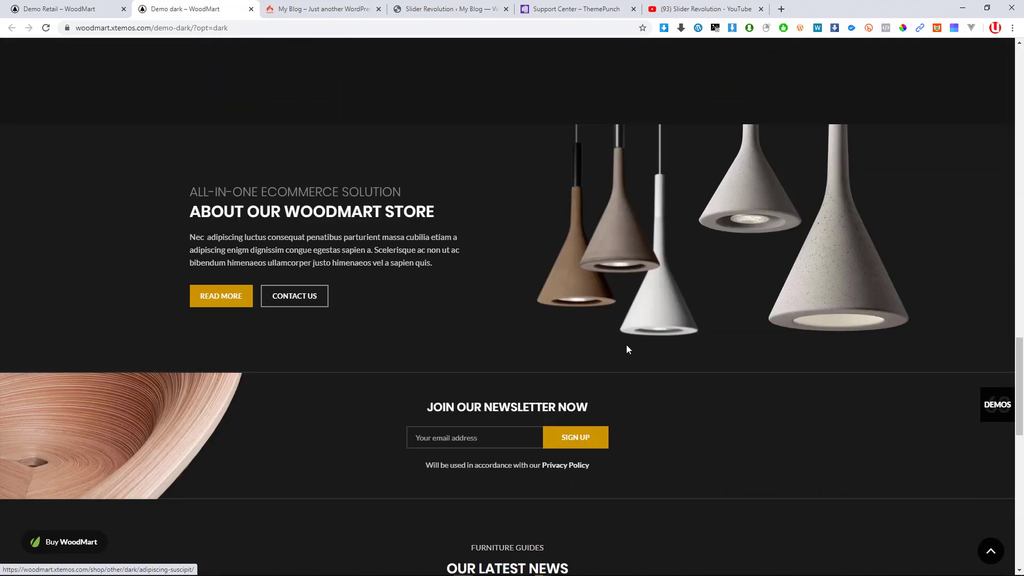
pyautogui.scroll(-7, 627, 348)
pyautogui.scroll(18, 633, 339)
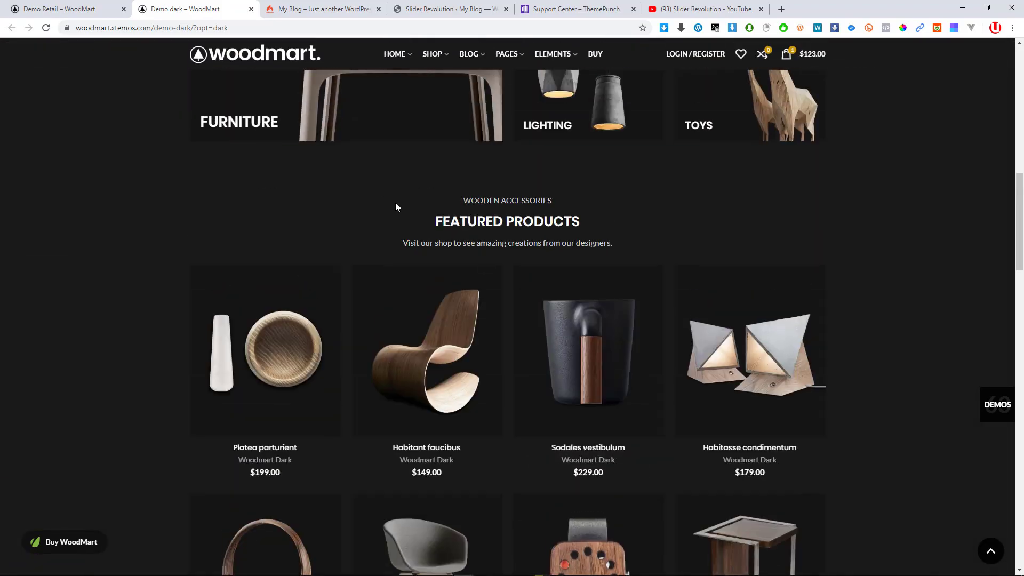
pyautogui.scroll(5, 395, 207)
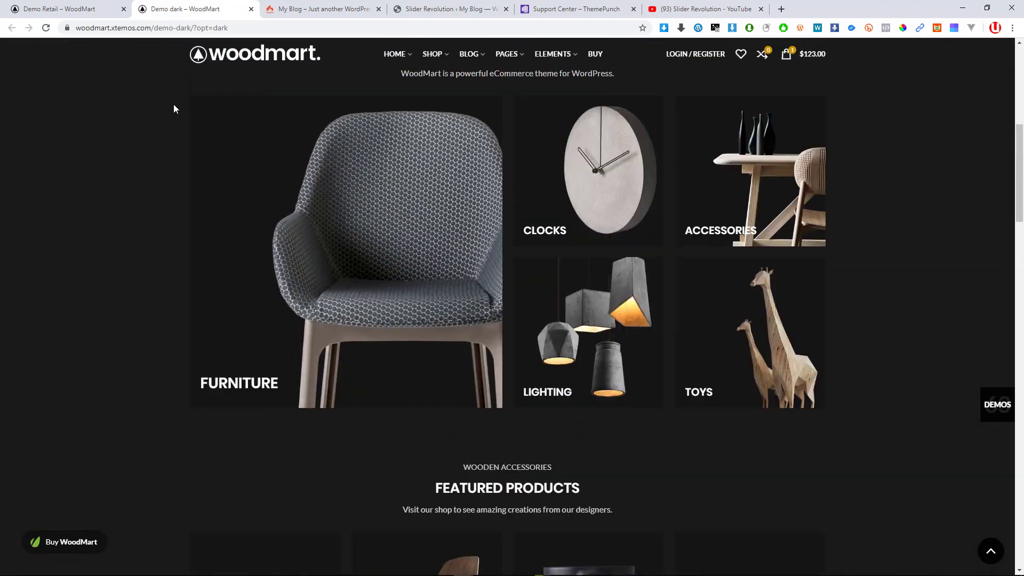
pyautogui.click(251, 9)
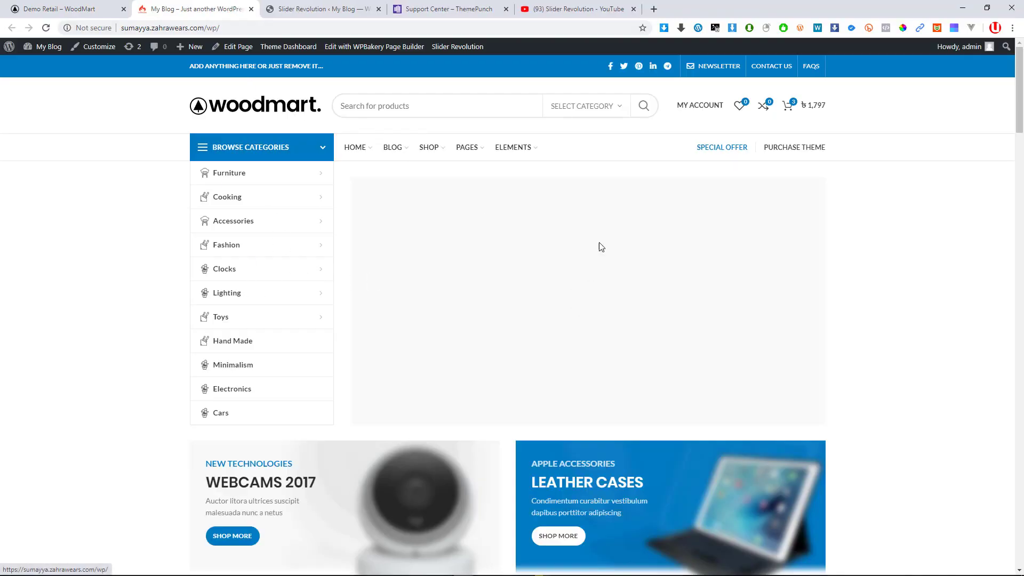
# From the Demo Retail page, open Demo Electronics via the HOME demos menu
pyautogui.click(76, 6)
pyautogui.scroll(2, 267, 67)
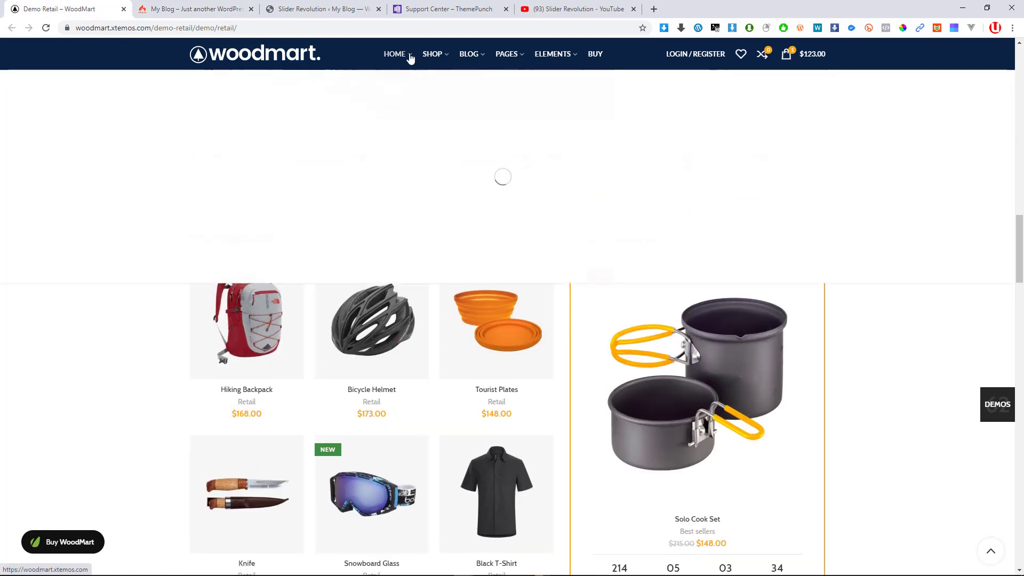
pyautogui.moveTo(425, 61)
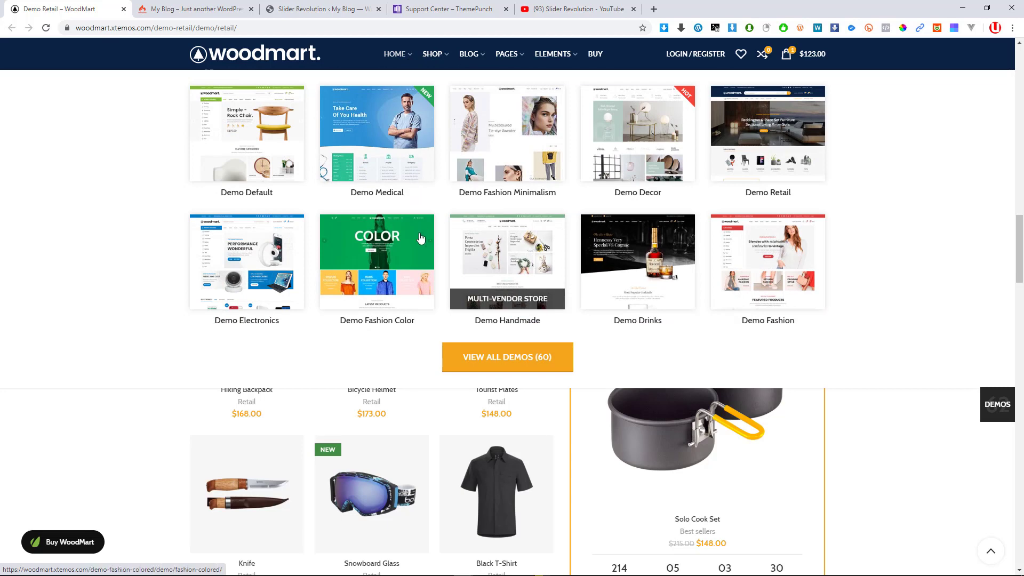
pyautogui.click(251, 271)
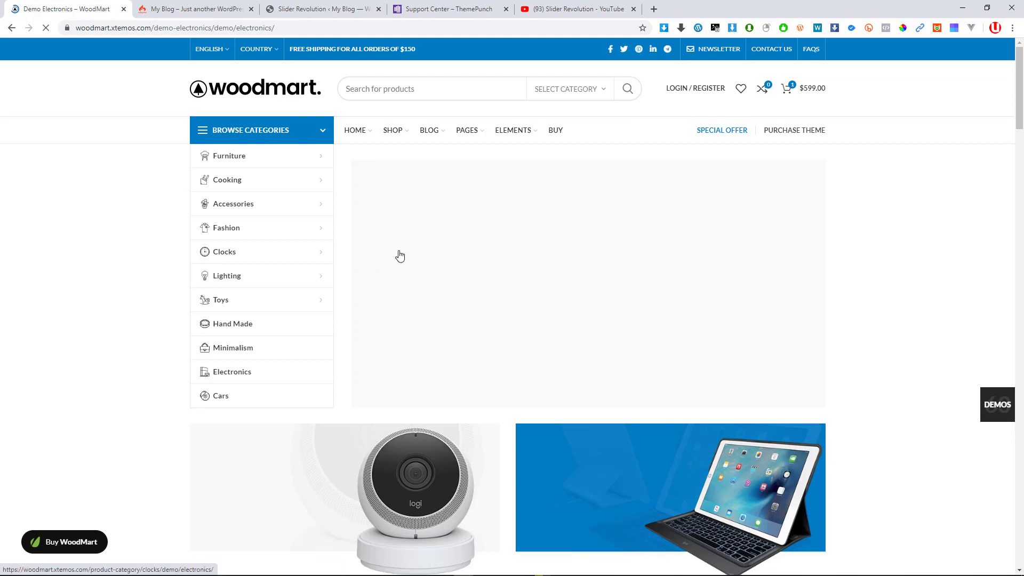
# Flip between your own home page and the Demo Electronics slider to compare them
pyautogui.click(218, 5)
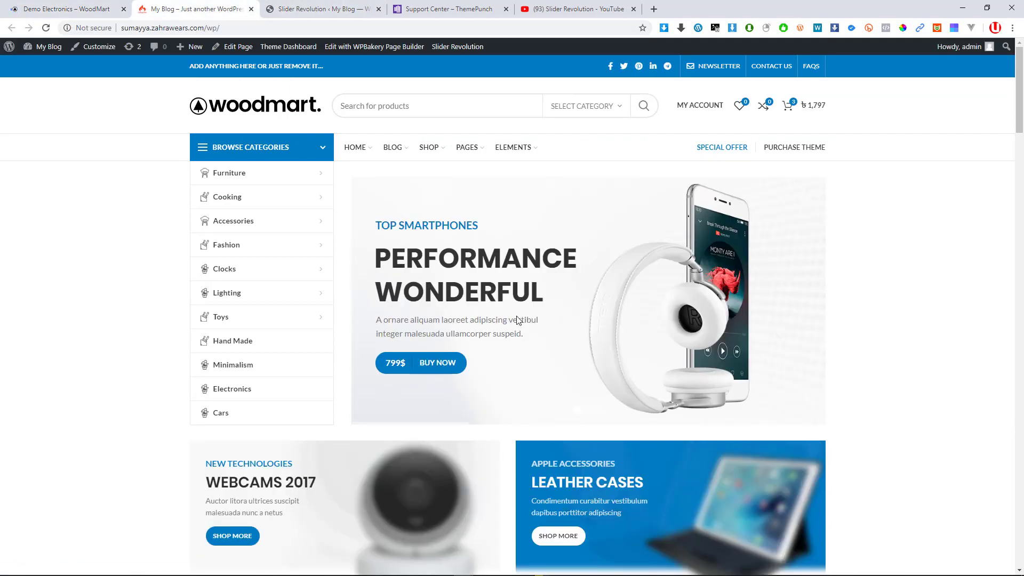
pyautogui.click(55, 8)
pyautogui.click(208, 9)
pyautogui.click(32, 5)
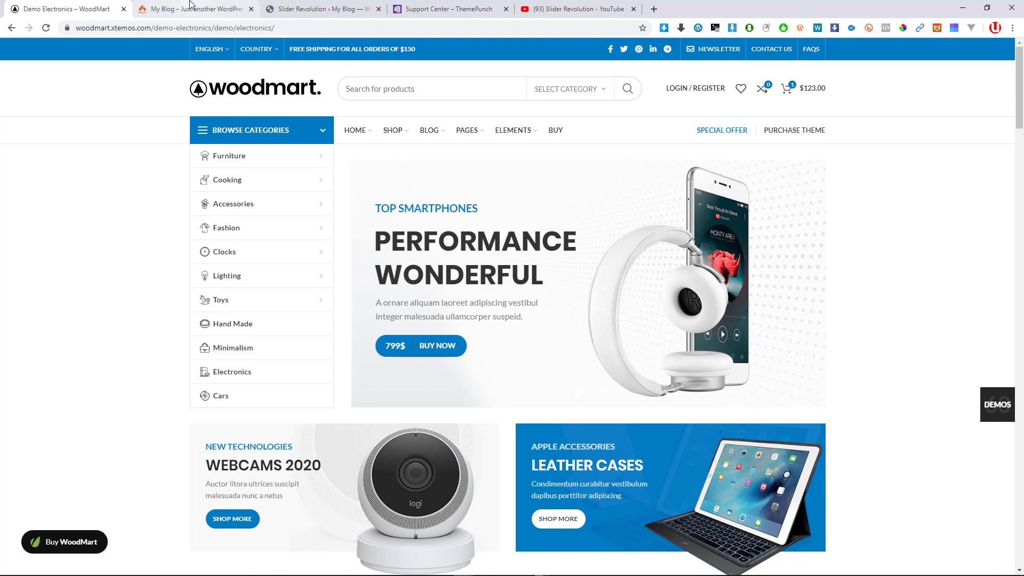
pyautogui.click(190, 6)
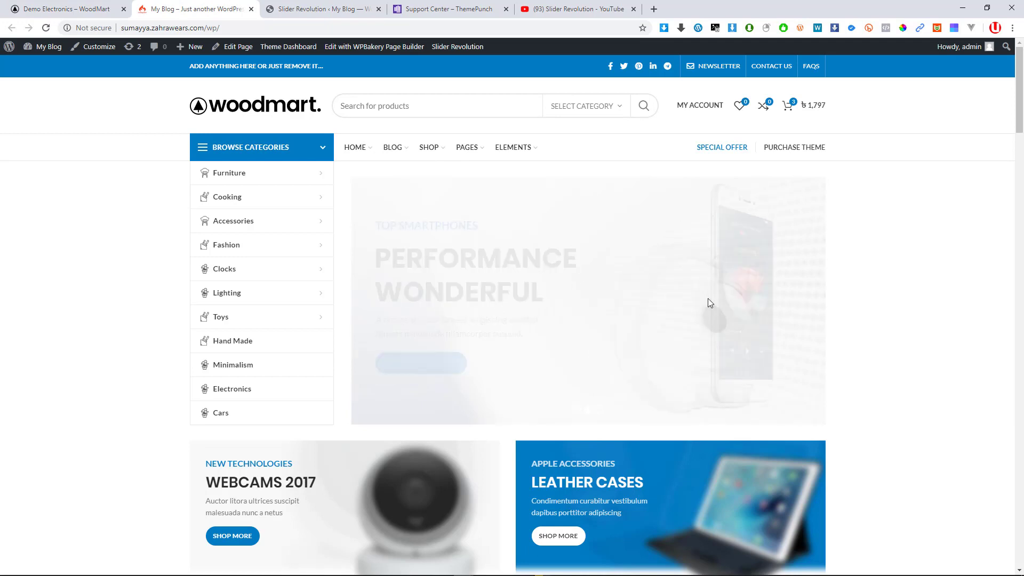
# Cycle your slider between the Higher Level Smartphone and Performance Wonderful slides
pyautogui.click(600, 411)
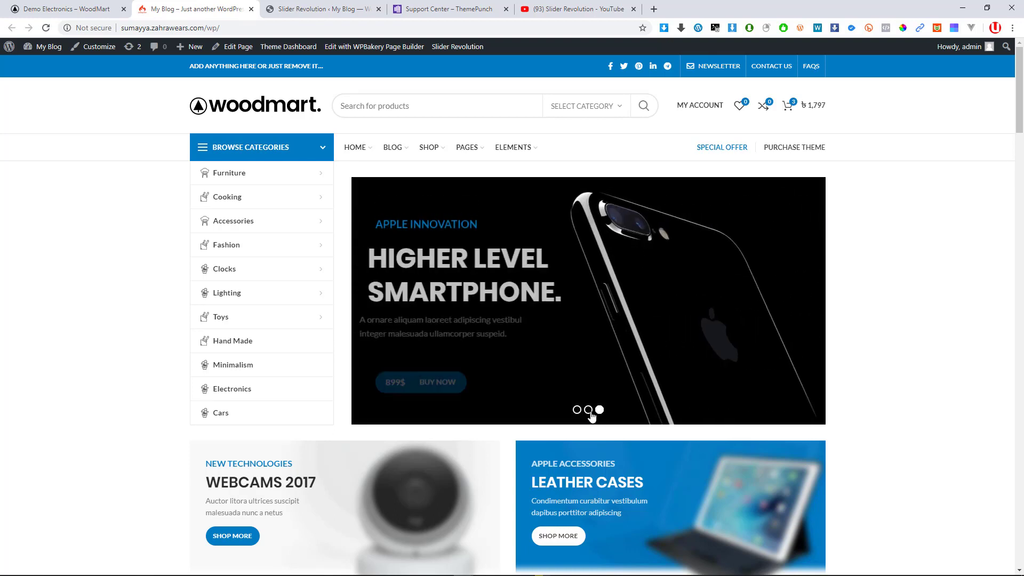
pyautogui.click(579, 412)
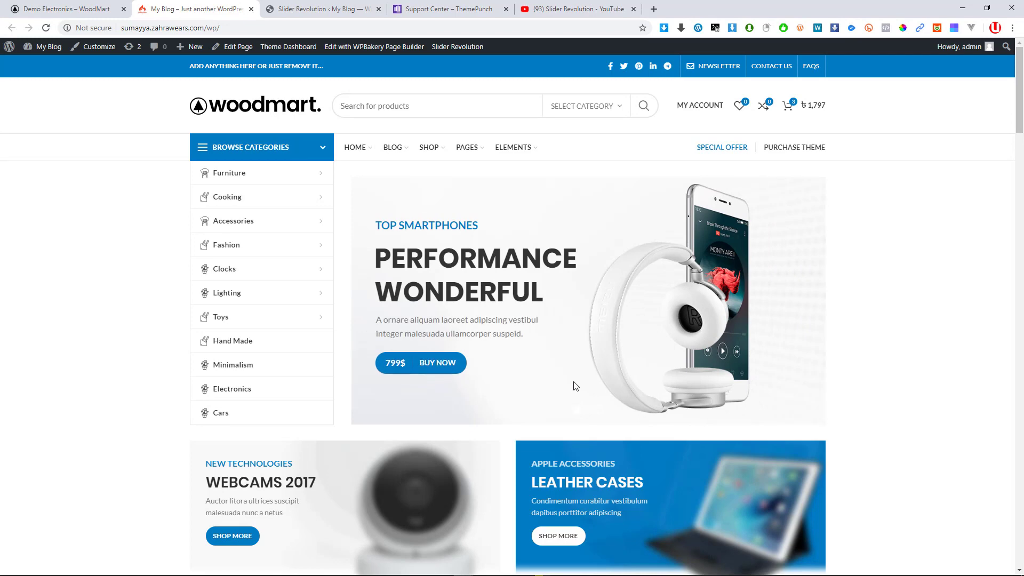
pyautogui.scroll(-9, 575, 382)
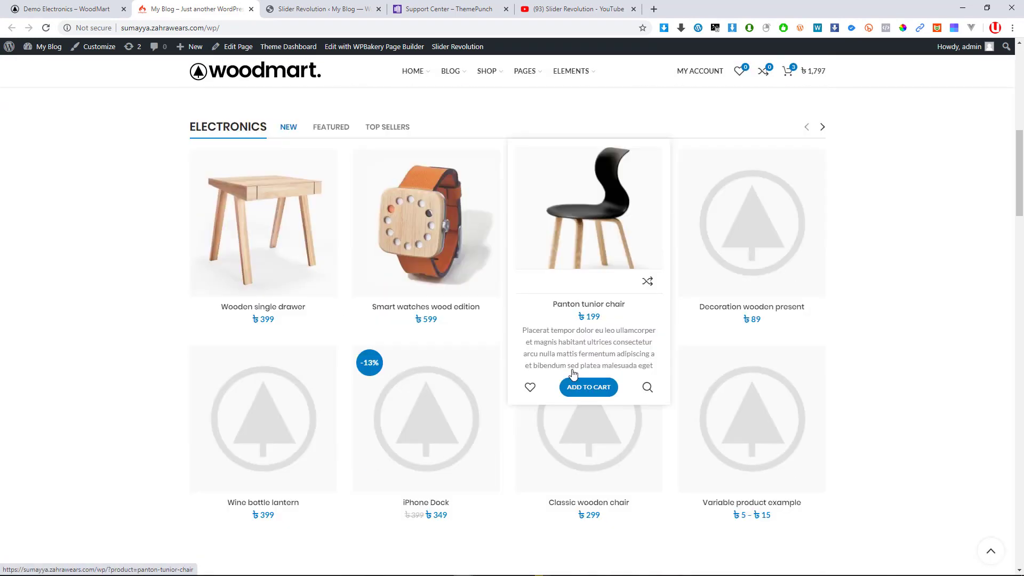
pyautogui.scroll(9, 573, 375)
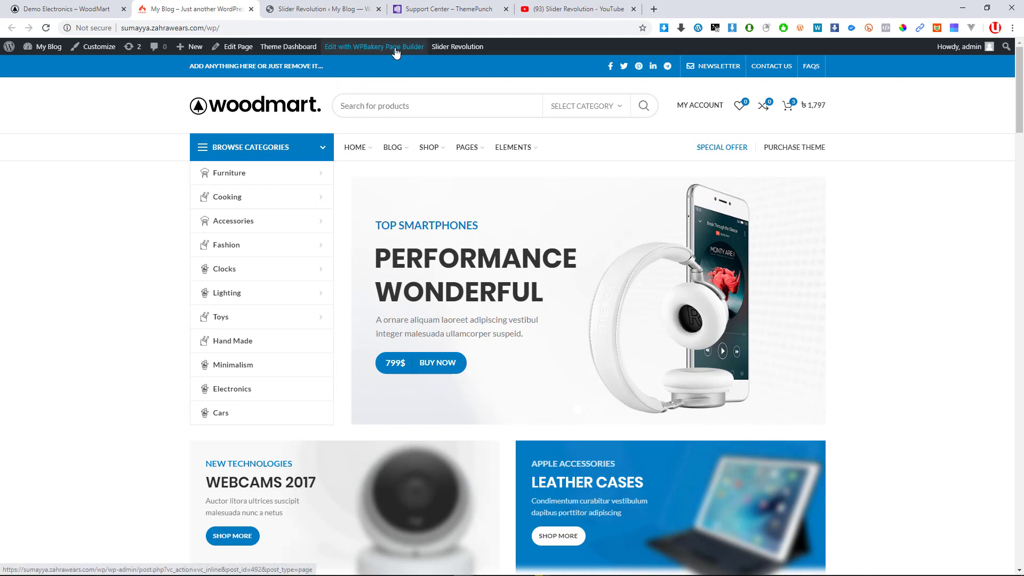
pyautogui.moveTo(293, 54)
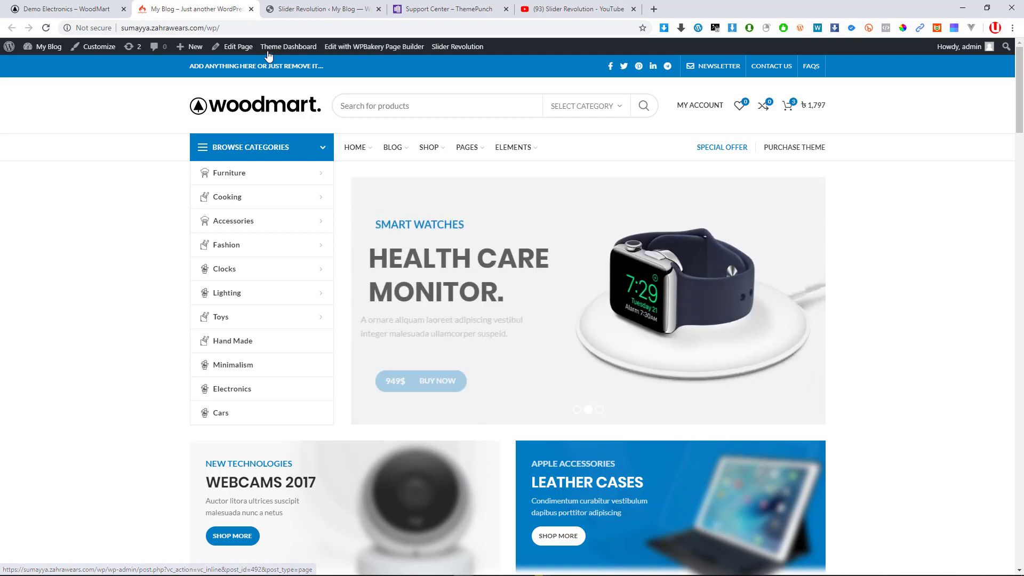
# Open the Home electronics page in the WordPress Edit Page screen
pyautogui.click(239, 51)
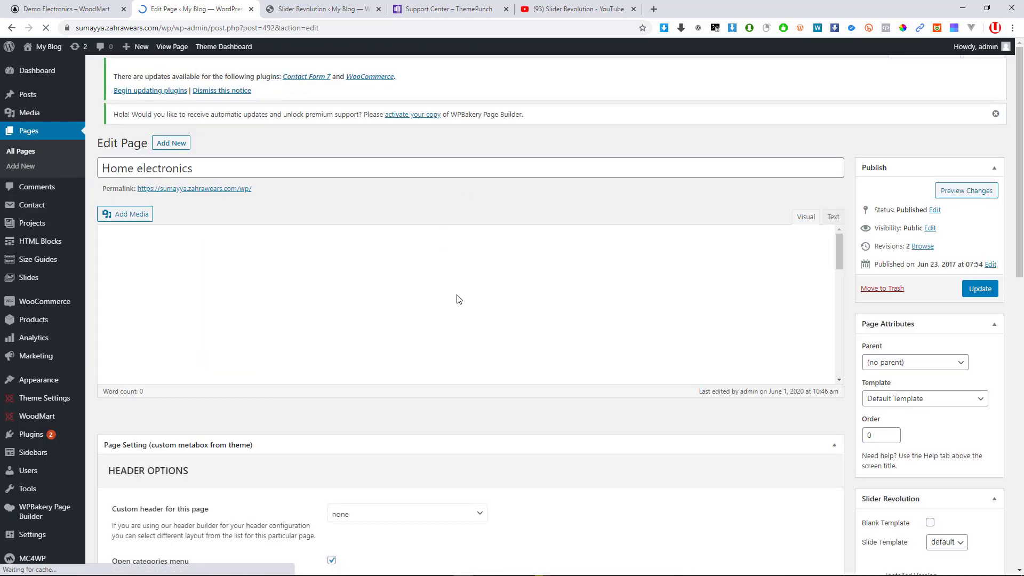
pyautogui.scroll(-6, 460, 299)
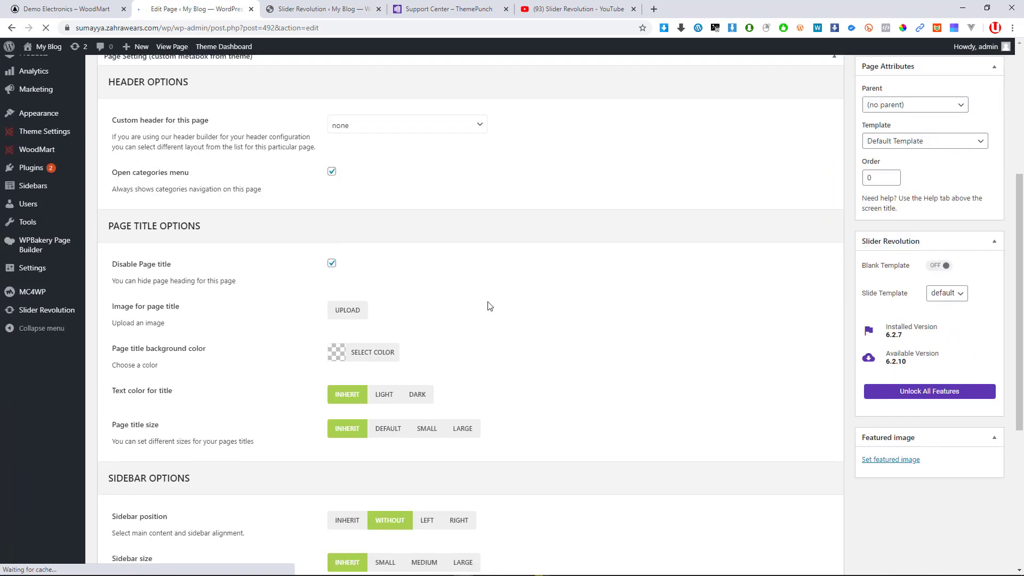
pyautogui.scroll(5, 342, 317)
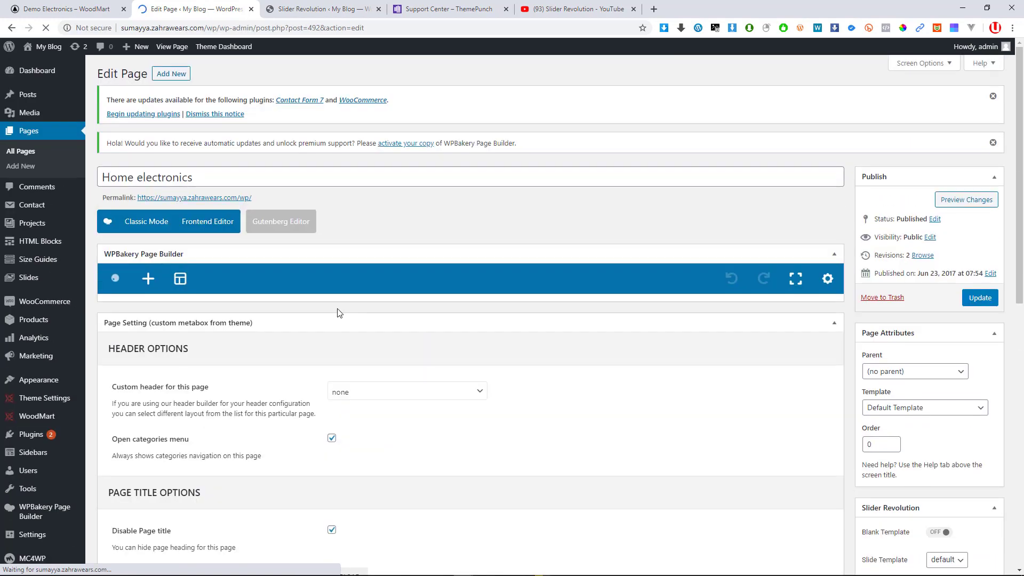
pyautogui.scroll(-3, 356, 308)
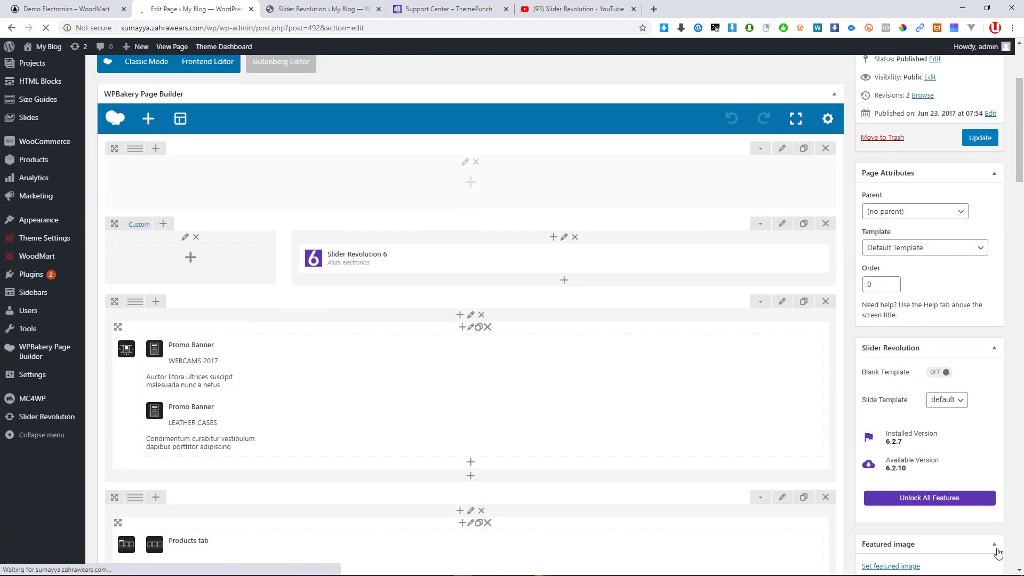
pyautogui.scroll(-3, 544, 304)
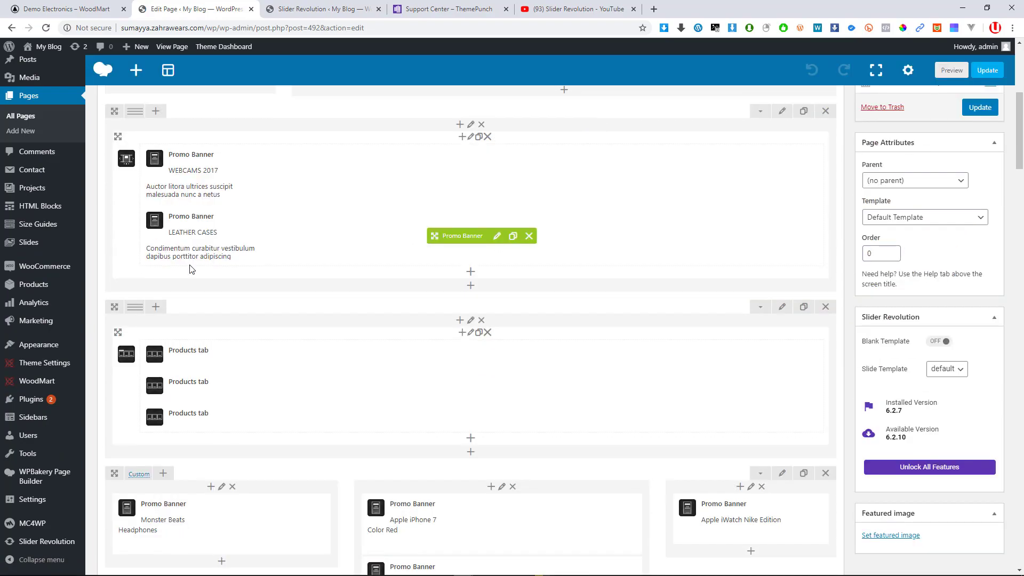
pyautogui.scroll(3, 234, 257)
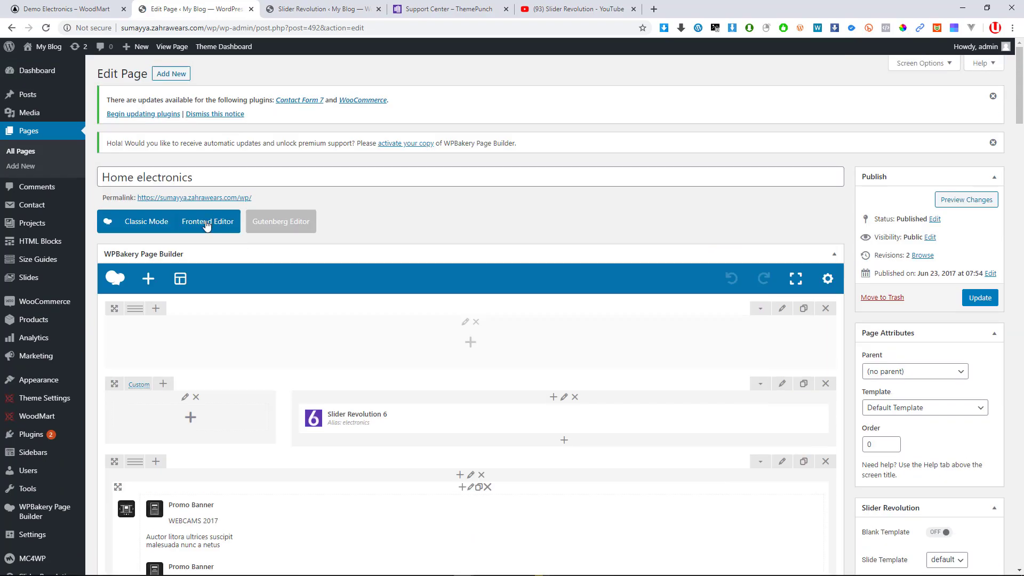
# View the page content as raw shortcode, then return to the WPBakery visual layout
pyautogui.click(140, 222)
pyautogui.scroll(-3, 321, 263)
pyautogui.scroll(-10, 321, 263)
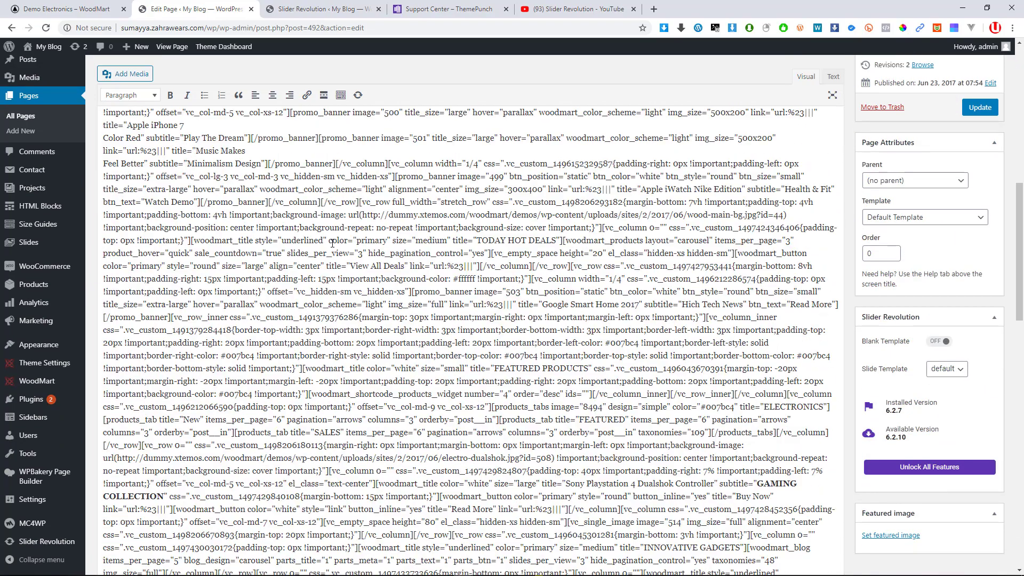
pyautogui.moveTo(288, 267); pyautogui.dragTo(352, 263)
pyautogui.scroll(15, 352, 263)
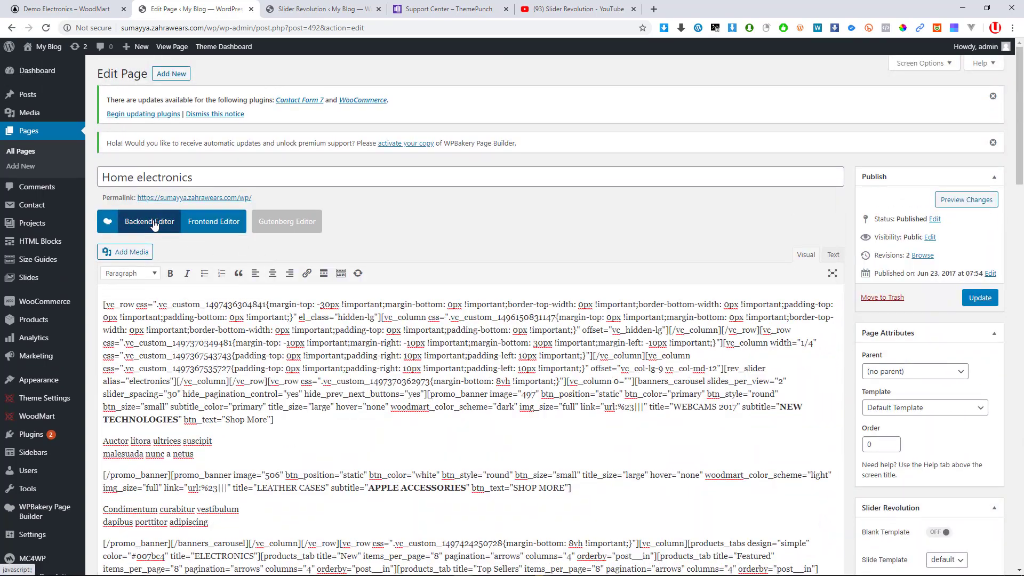
pyautogui.click(153, 223)
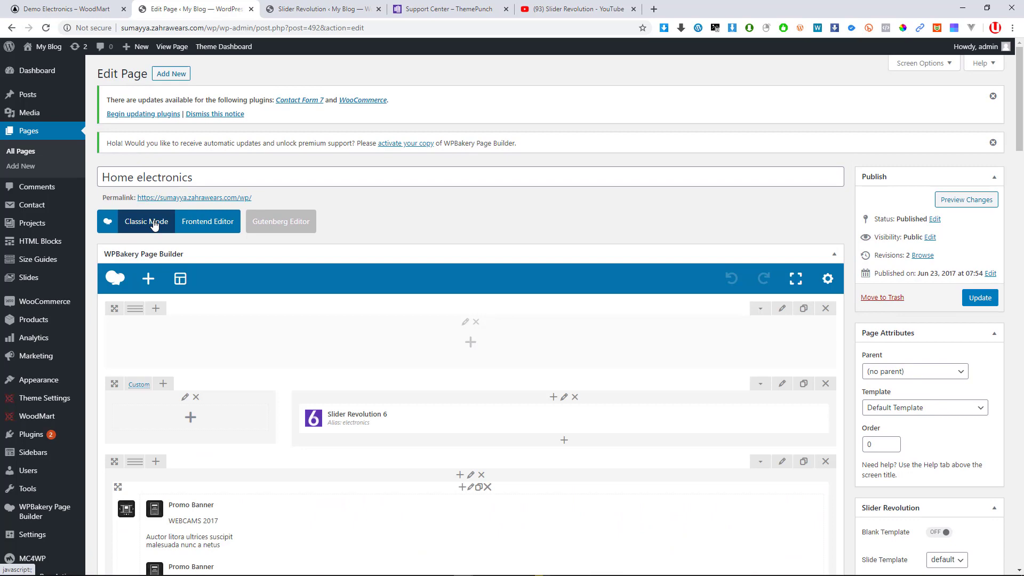
# Open the Frontend Editor for Home electronics in a background tab
pyautogui.scroll(-6, 417, 331)
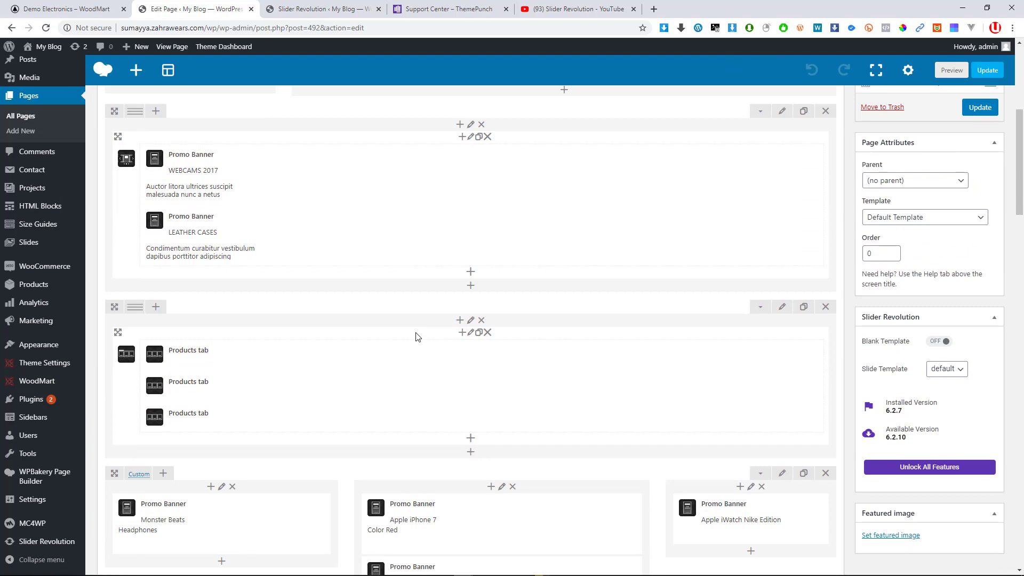
pyautogui.scroll(6, 397, 331)
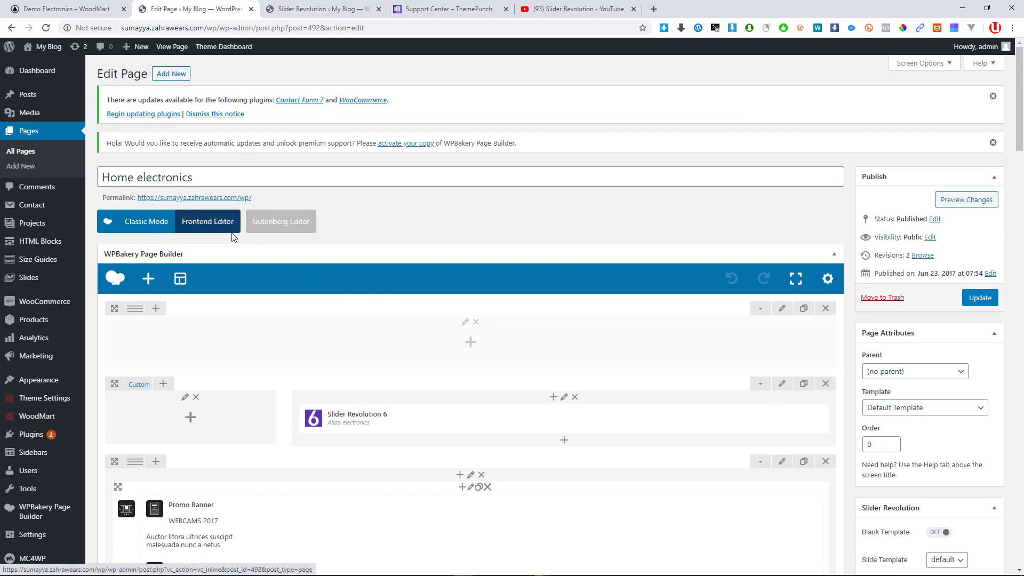
pyautogui.scroll(-1, 275, 365)
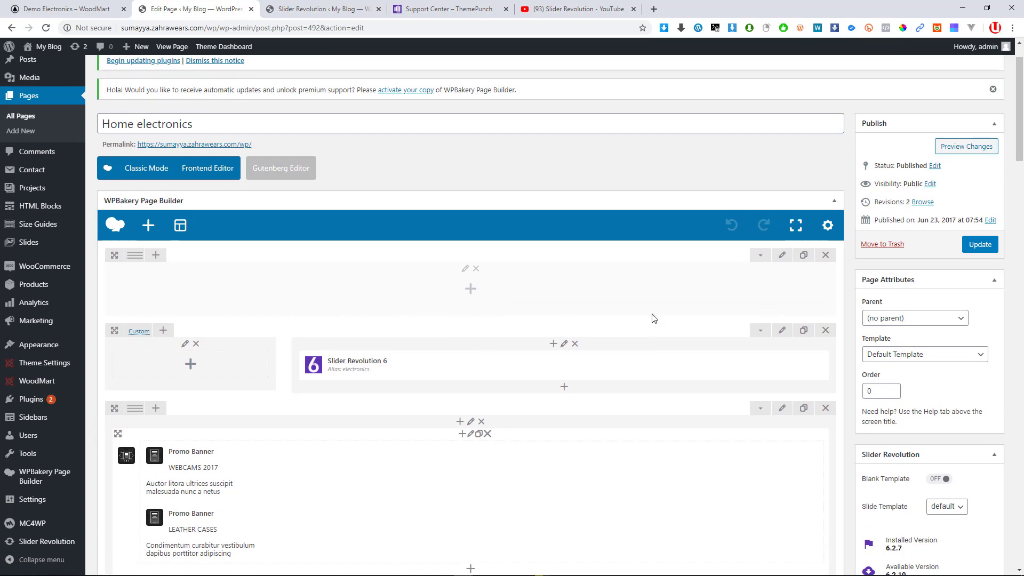
pyautogui.scroll(-5, 654, 318)
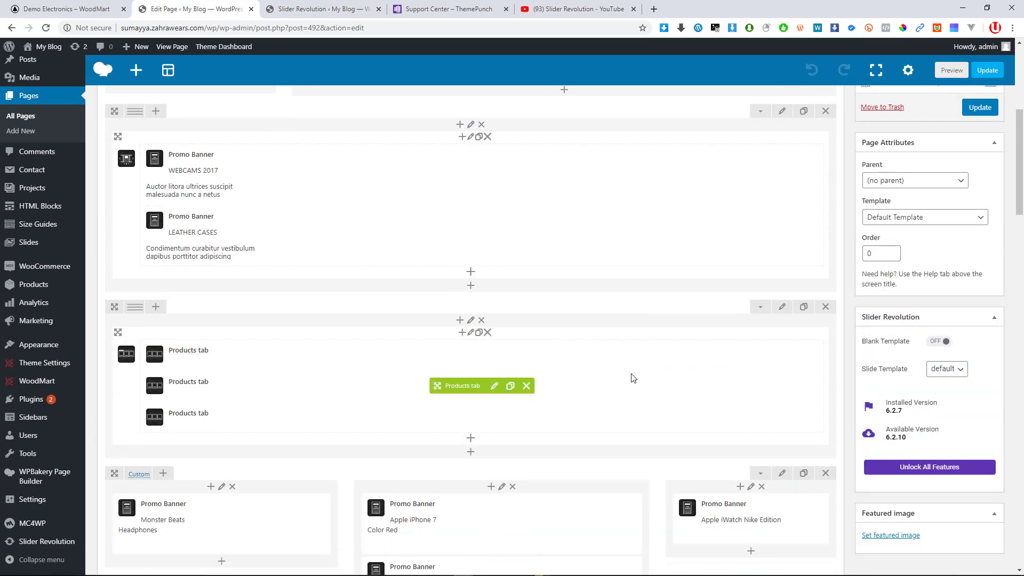
pyautogui.scroll(-3, 633, 377)
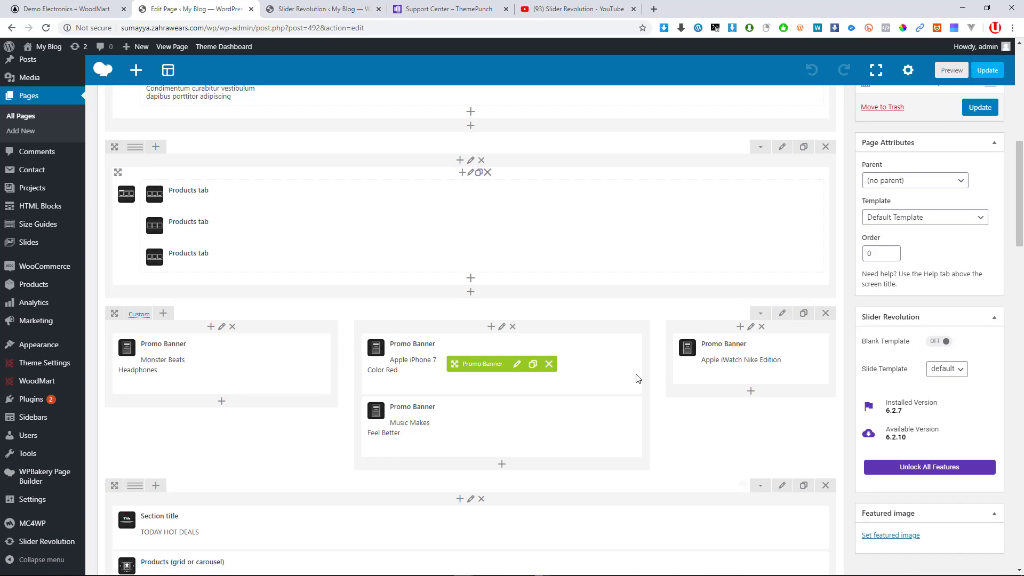
pyautogui.scroll(8, 342, 304)
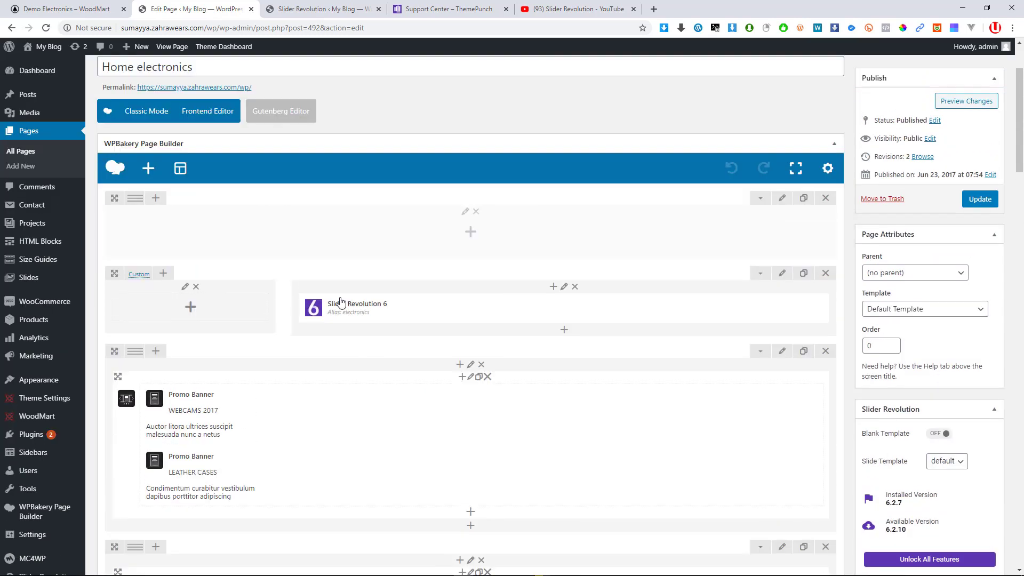
pyautogui.scroll(2, 342, 303)
pyautogui.middleClick(221, 226)
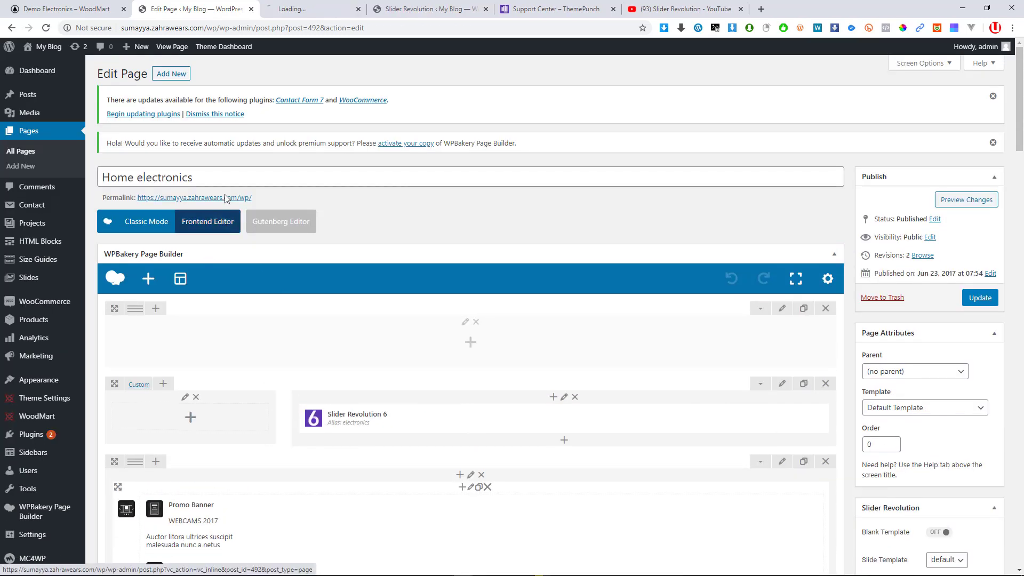
pyautogui.click(293, 9)
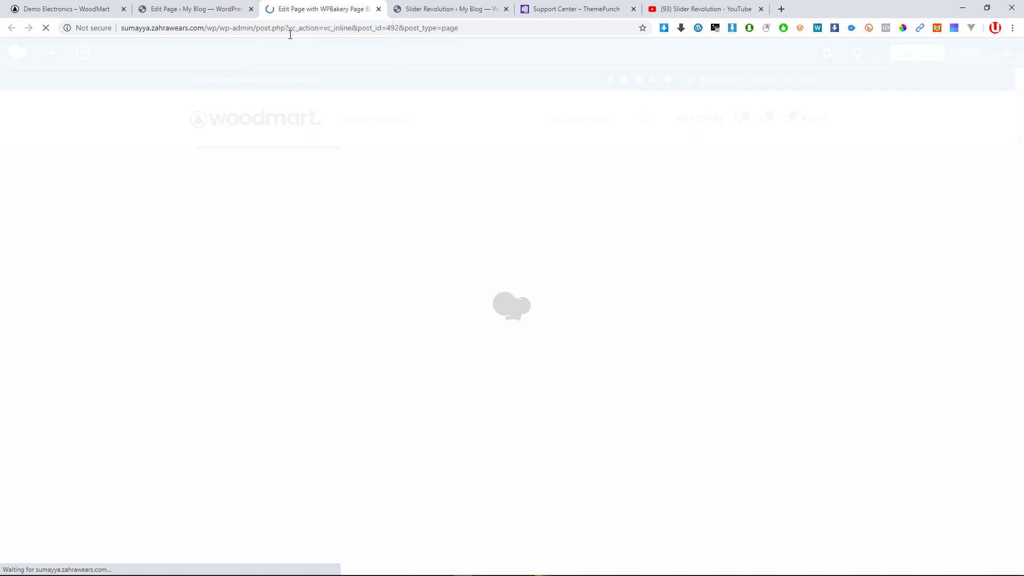
pyautogui.hotkey('ctrl', 'shift', 'Tab')
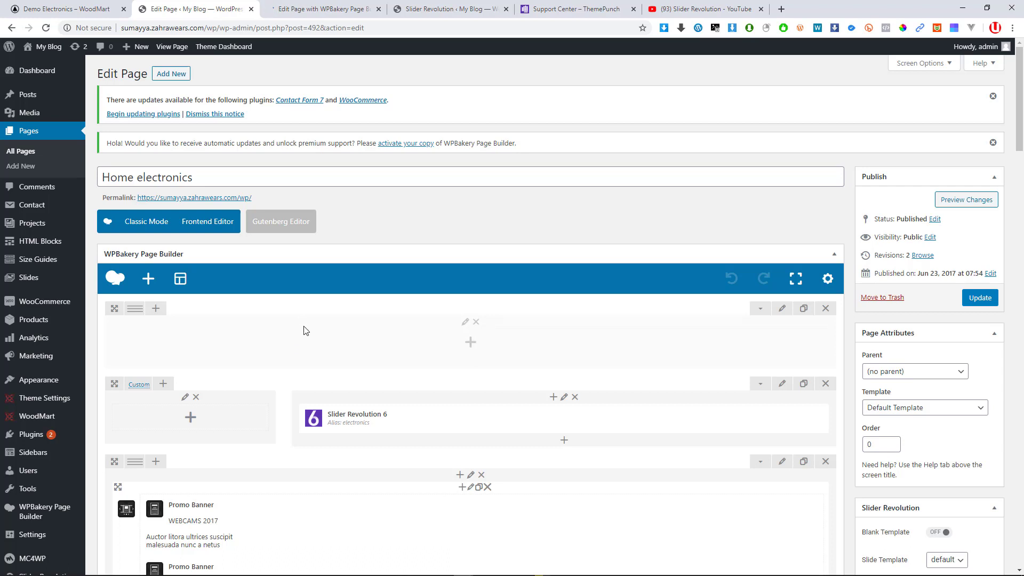
pyautogui.click(320, 8)
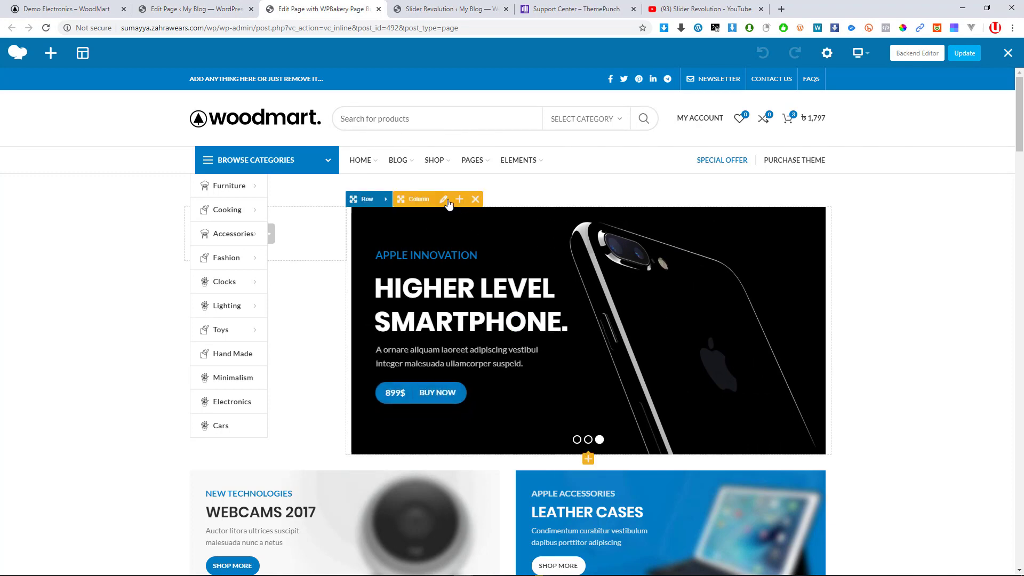
pyautogui.click(195, 9)
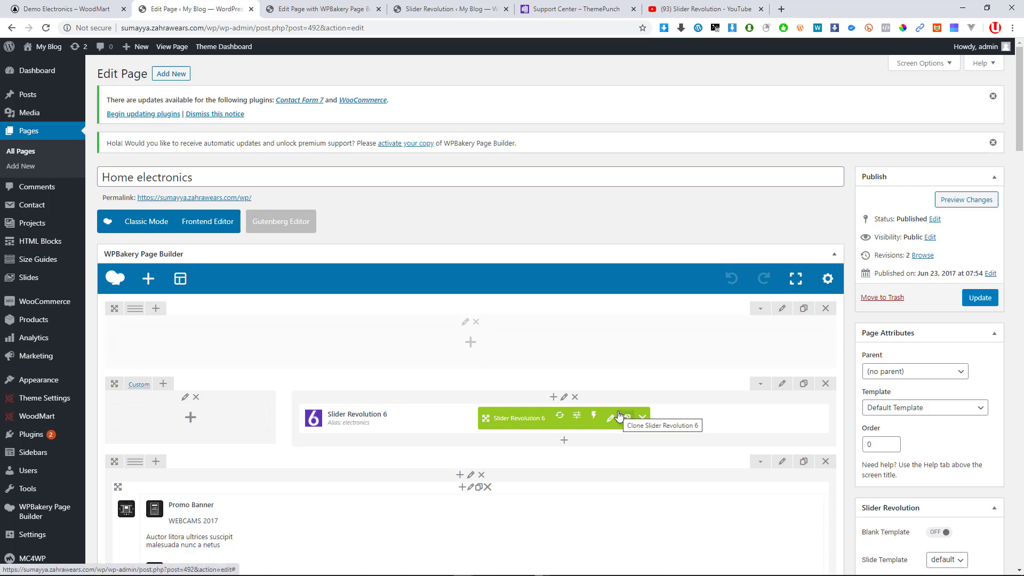
pyautogui.scroll(-8, 514, 418)
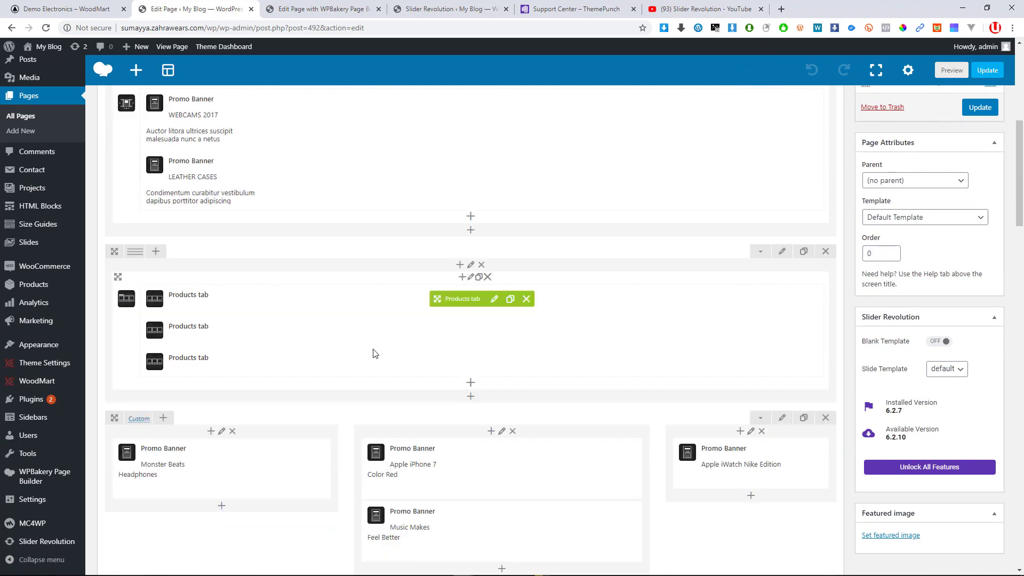
pyautogui.scroll(-9, 374, 353)
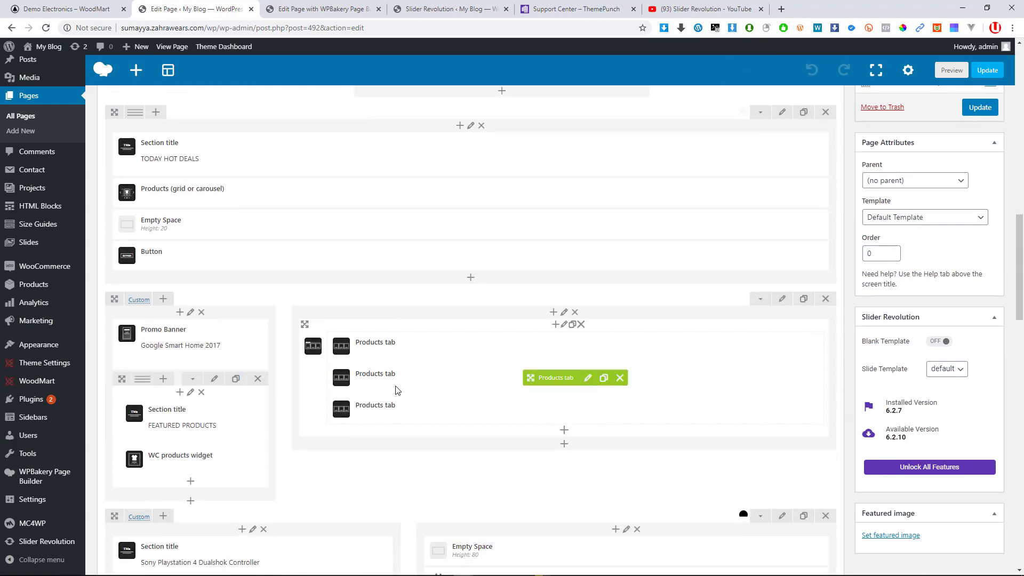
pyautogui.scroll(-4, 398, 390)
pyautogui.scroll(5, 377, 422)
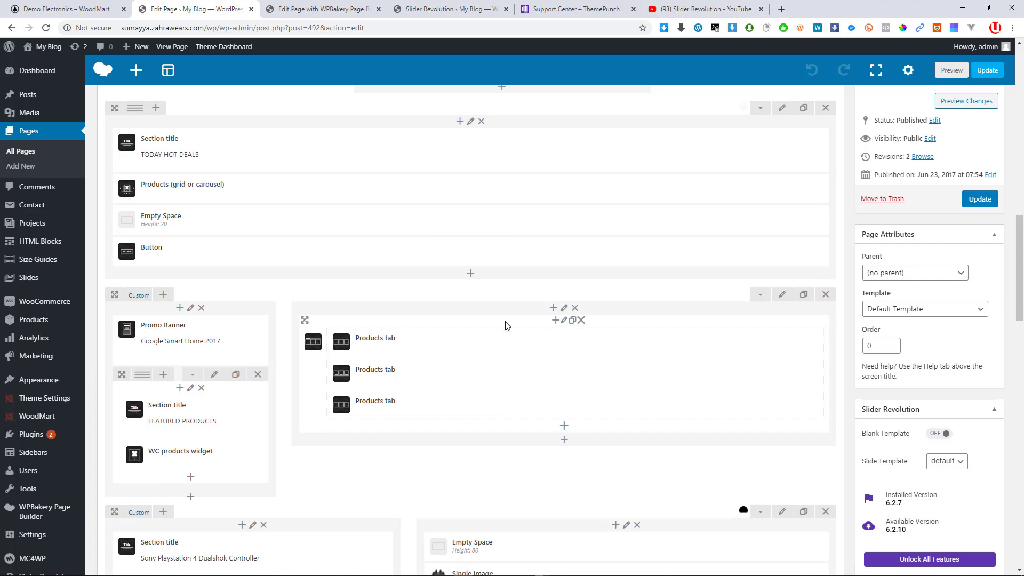
pyautogui.scroll(-10, 507, 323)
pyautogui.scroll(5, 505, 244)
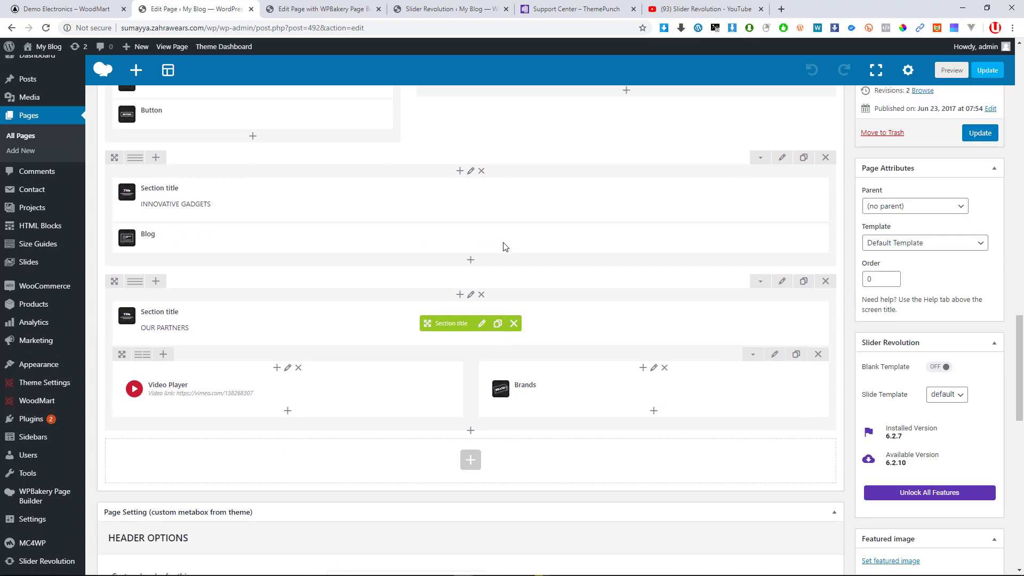
pyautogui.click(320, 9)
pyautogui.moveTo(561, 264)
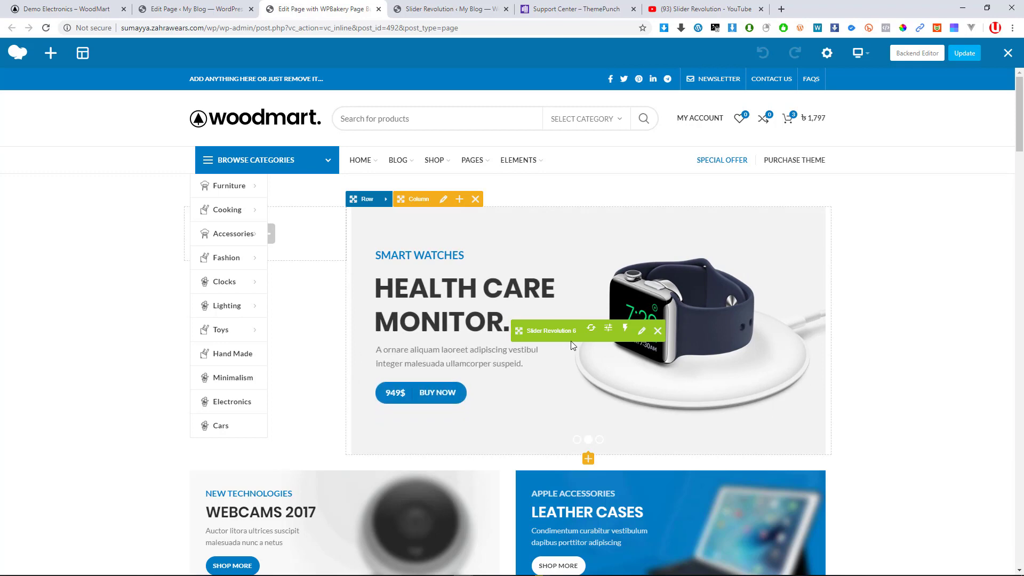
pyautogui.click(178, 9)
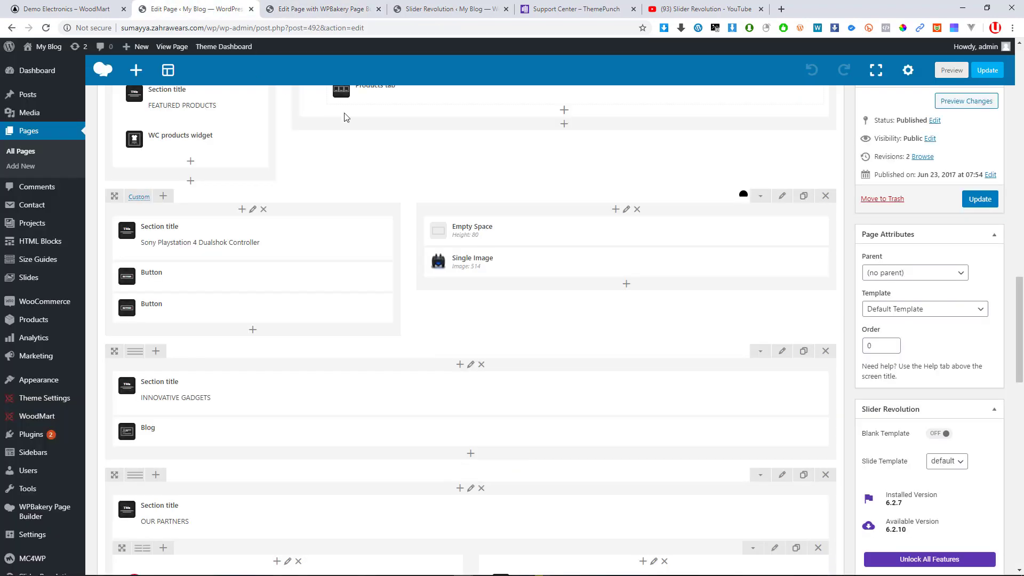
pyautogui.scroll(10, 496, 253)
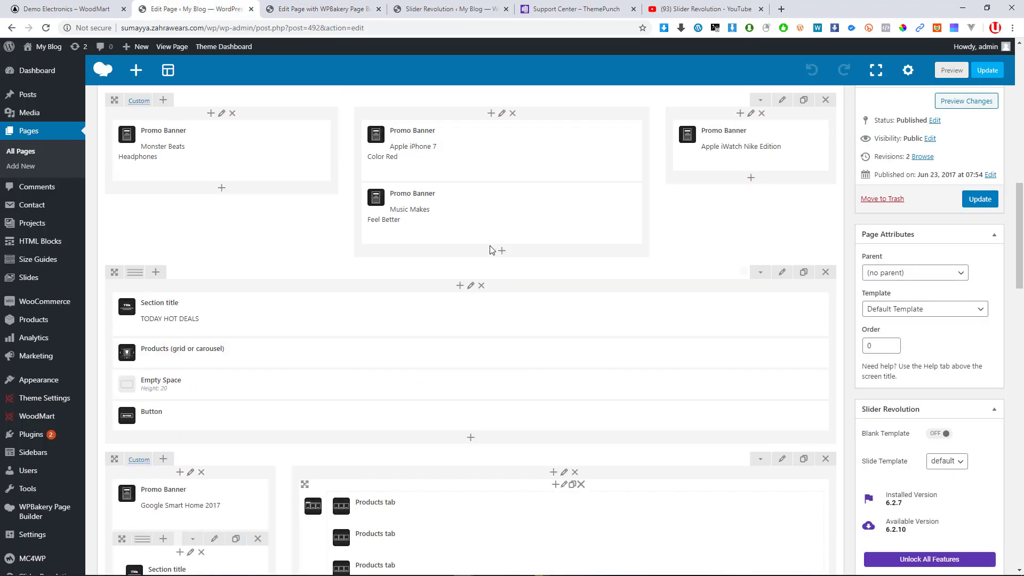
pyautogui.scroll(10, 490, 250)
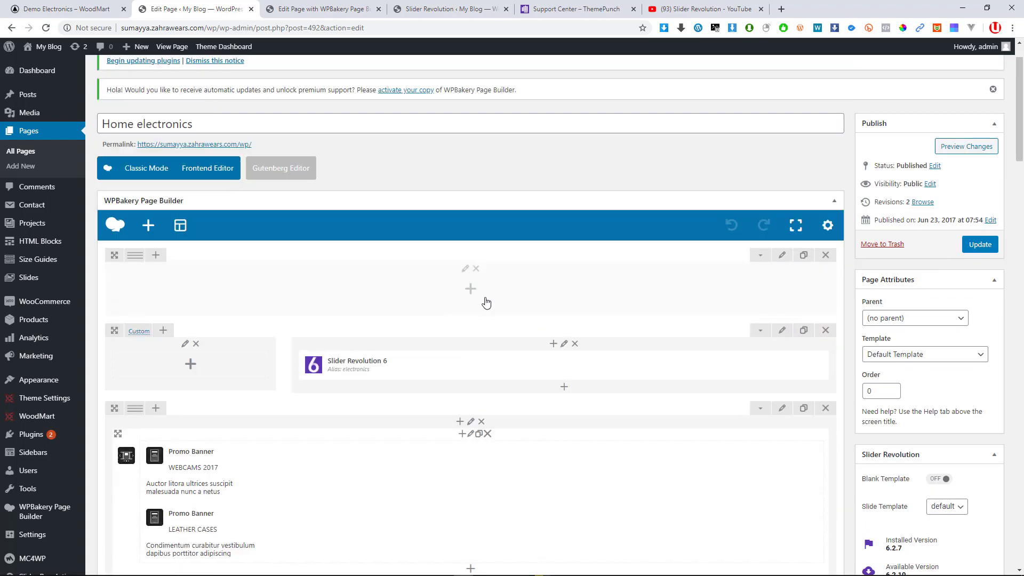
pyautogui.moveTo(481, 362)
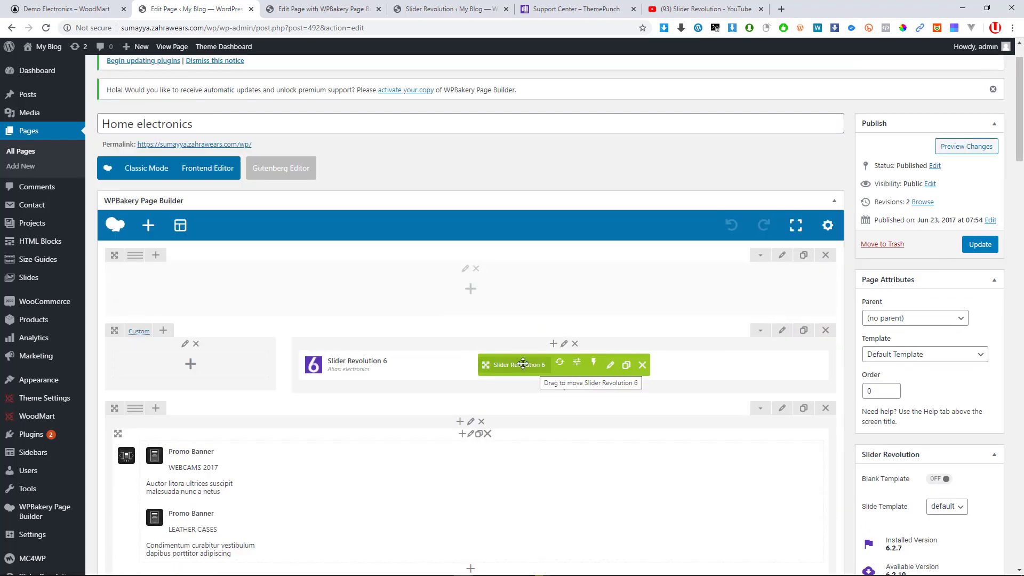
pyautogui.click(148, 226)
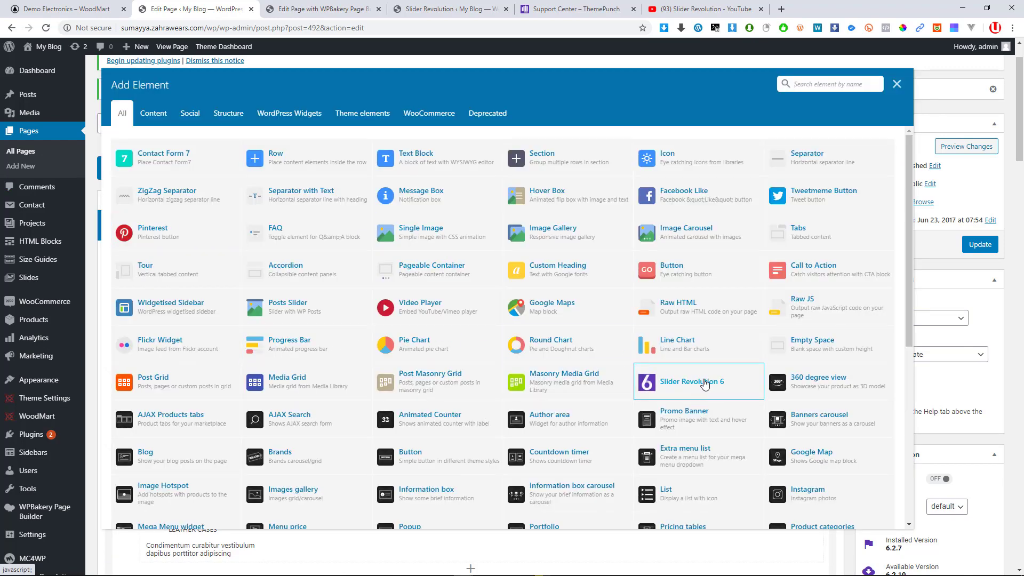
pyautogui.click(897, 84)
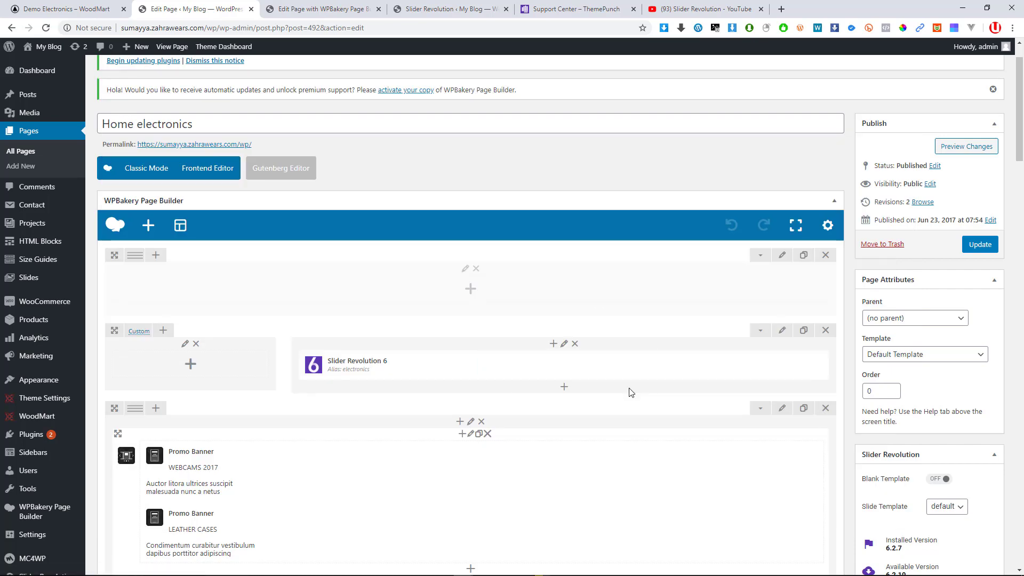
pyautogui.moveTo(589, 384)
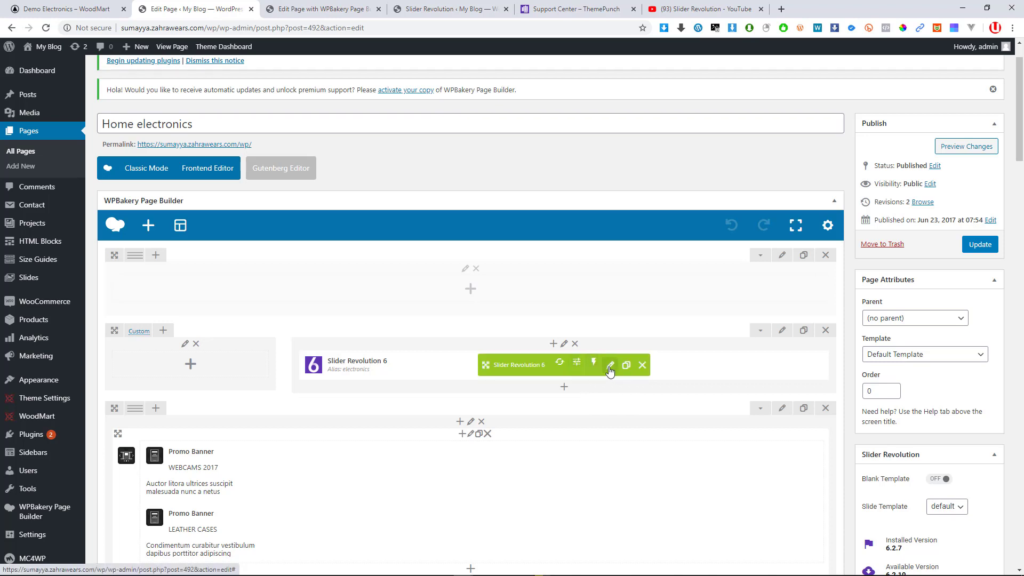
pyautogui.click(611, 365)
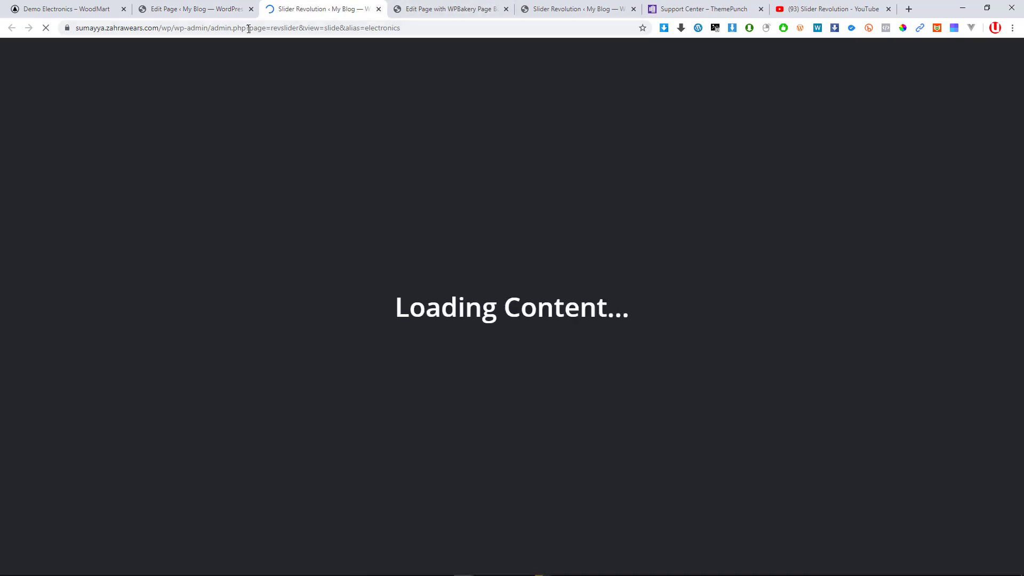
pyautogui.hotkey('ctrl', 'w')
pyautogui.moveTo(581, 420)
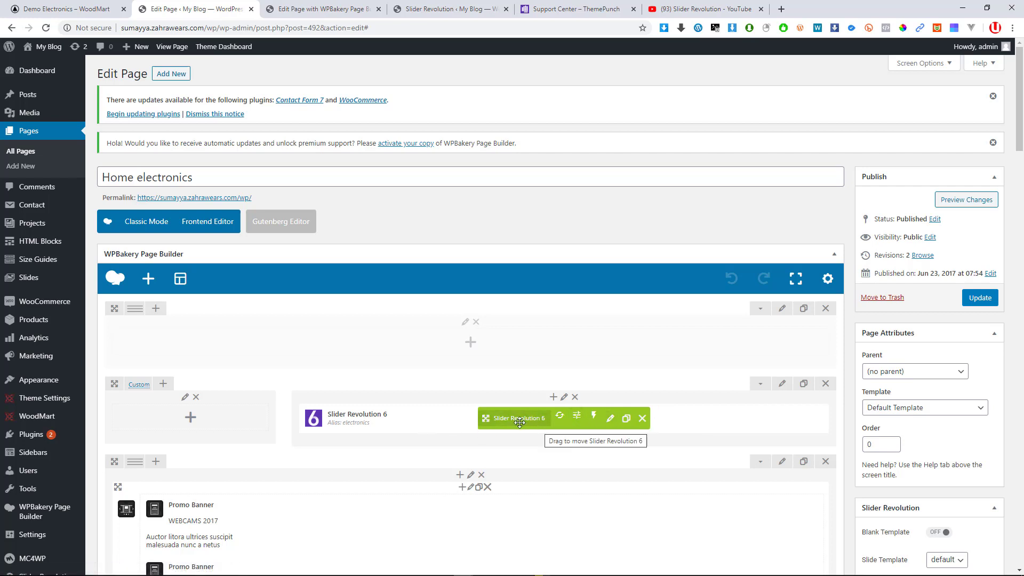
# Open the slider element's Block Settings, dismissing the registration promo, then close the modal
pyautogui.click(578, 422)
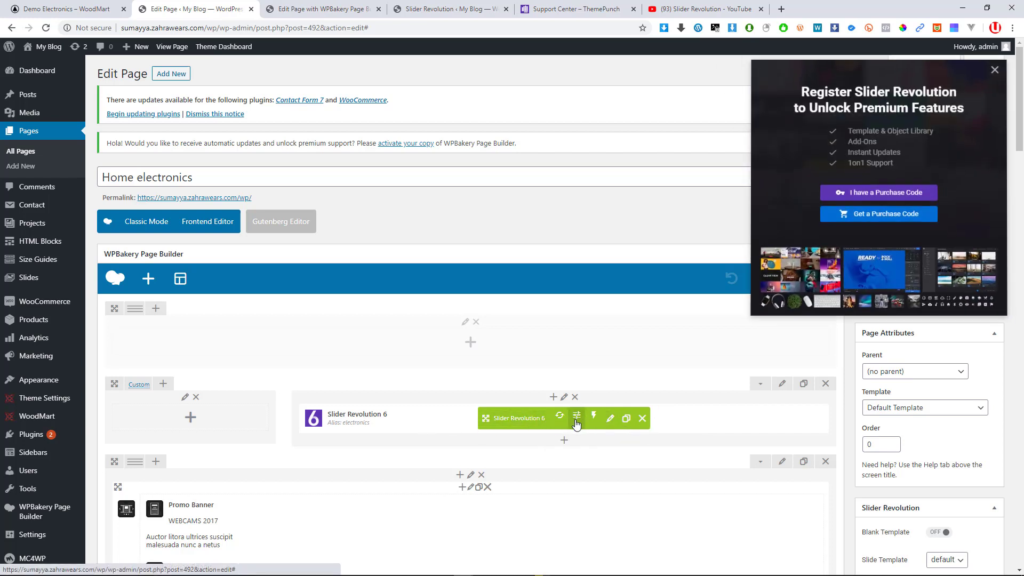
pyautogui.click(992, 69)
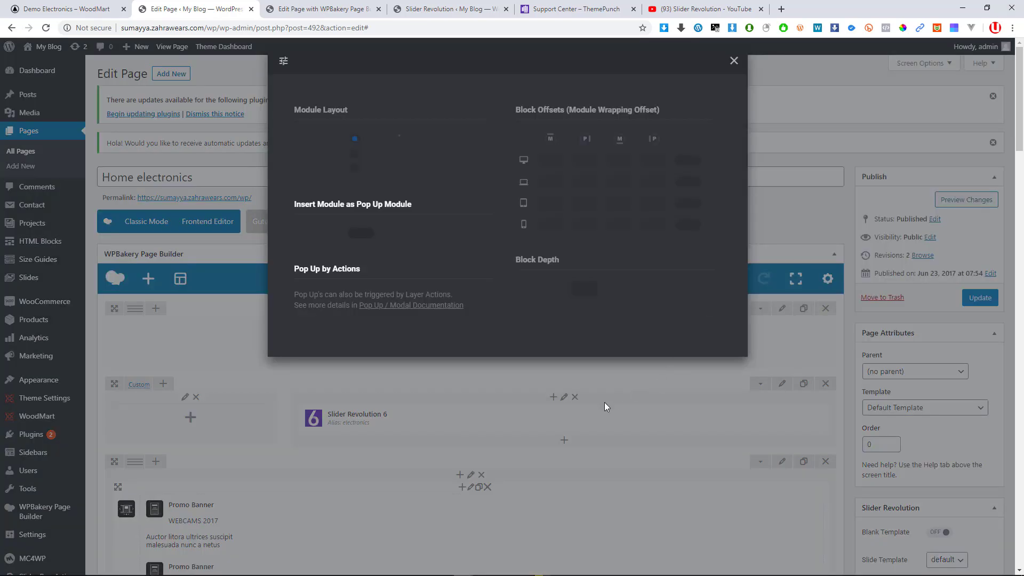
pyautogui.click(734, 166)
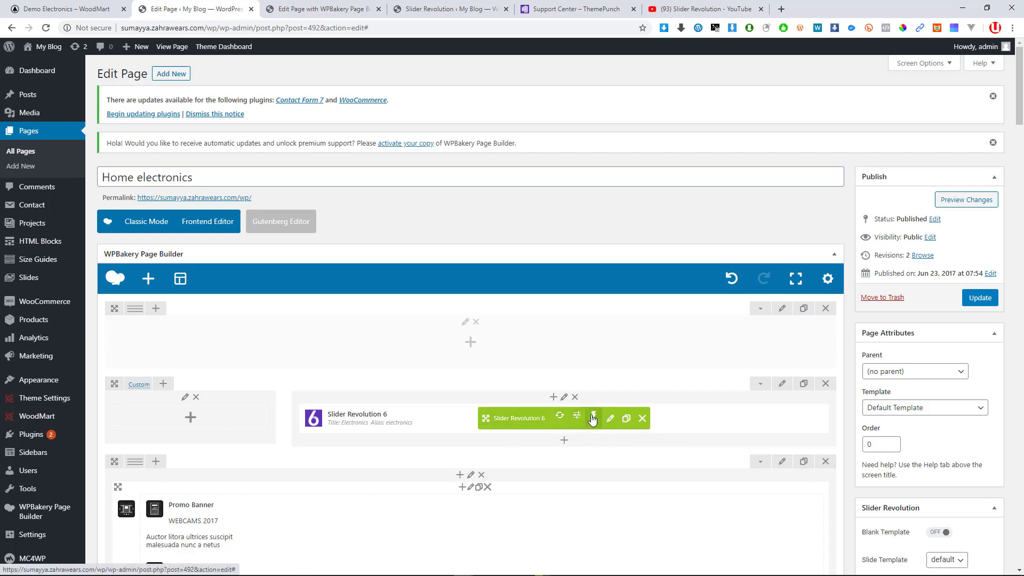
# Open the electronics slider in the editor in another tab and return to Edit Page
pyautogui.click(612, 424)
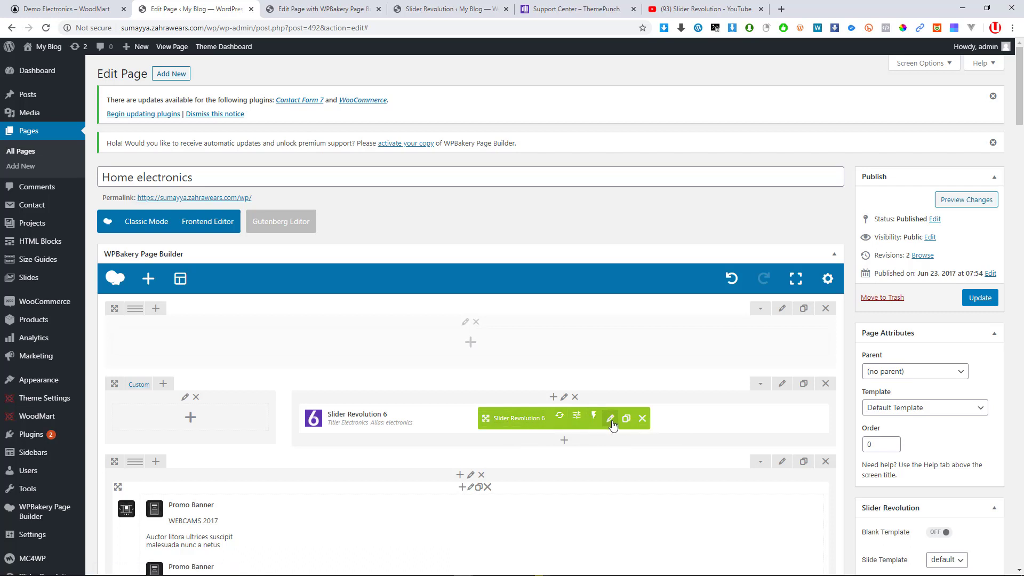
pyautogui.click(165, 8)
pyautogui.moveTo(779, 430)
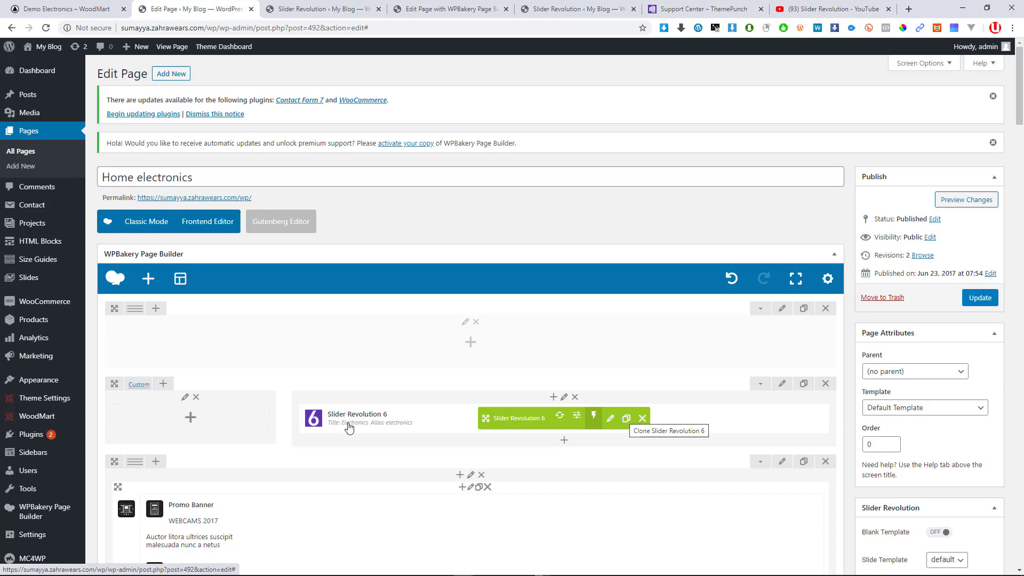
pyautogui.click(471, 344)
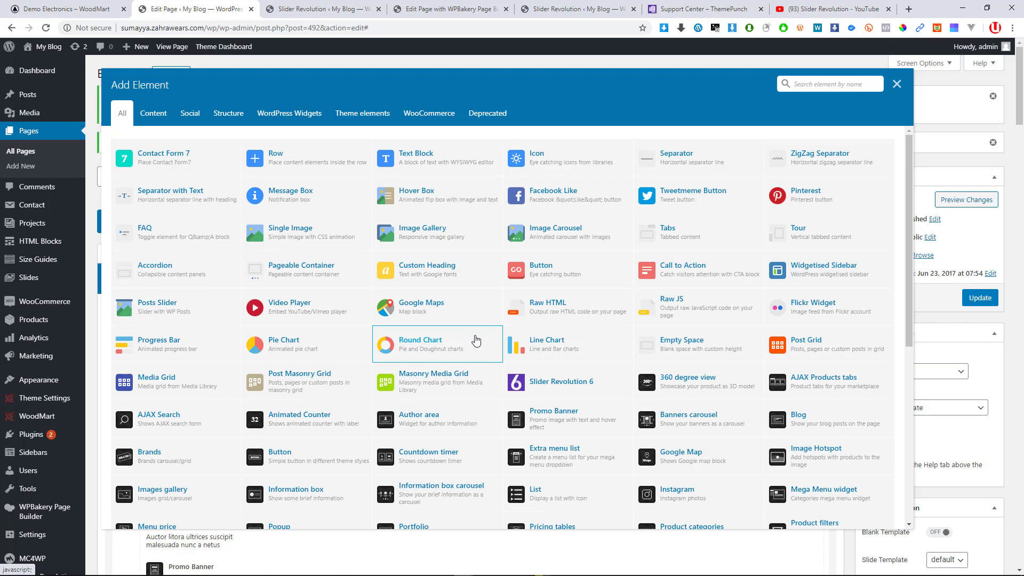
pyautogui.click(589, 396)
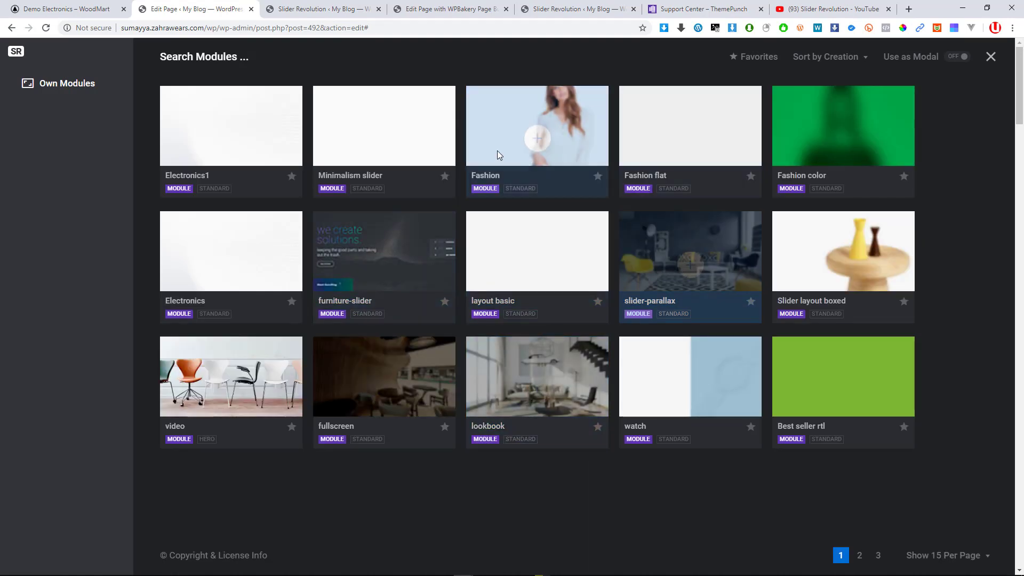
pyautogui.click(690, 251)
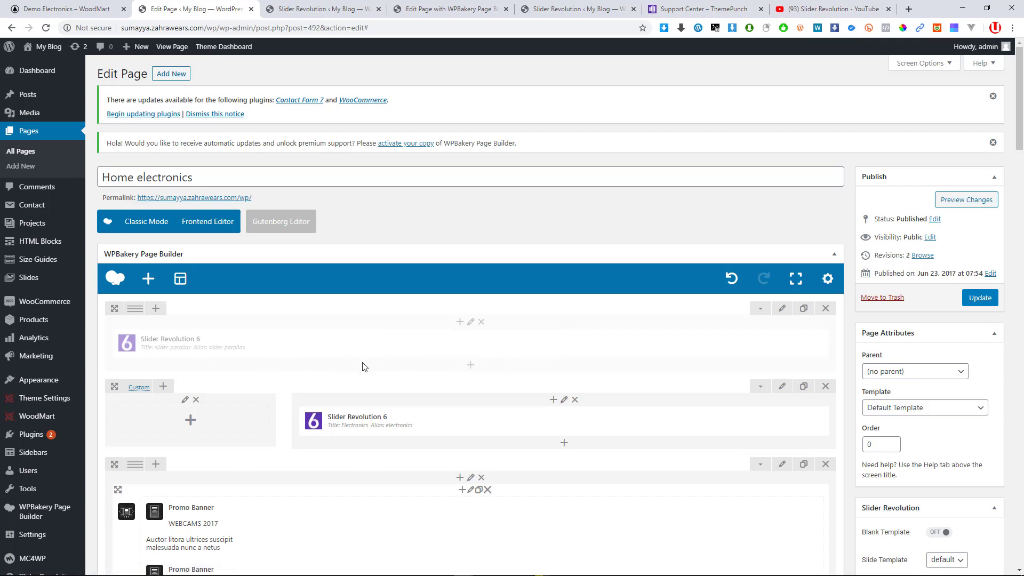
pyautogui.moveTo(516, 351)
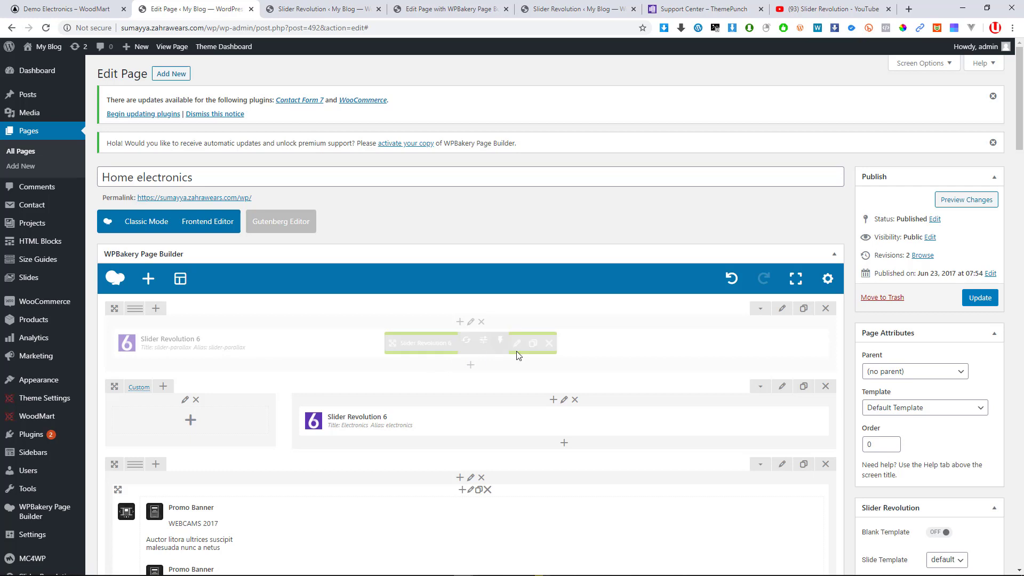
pyautogui.click(547, 347)
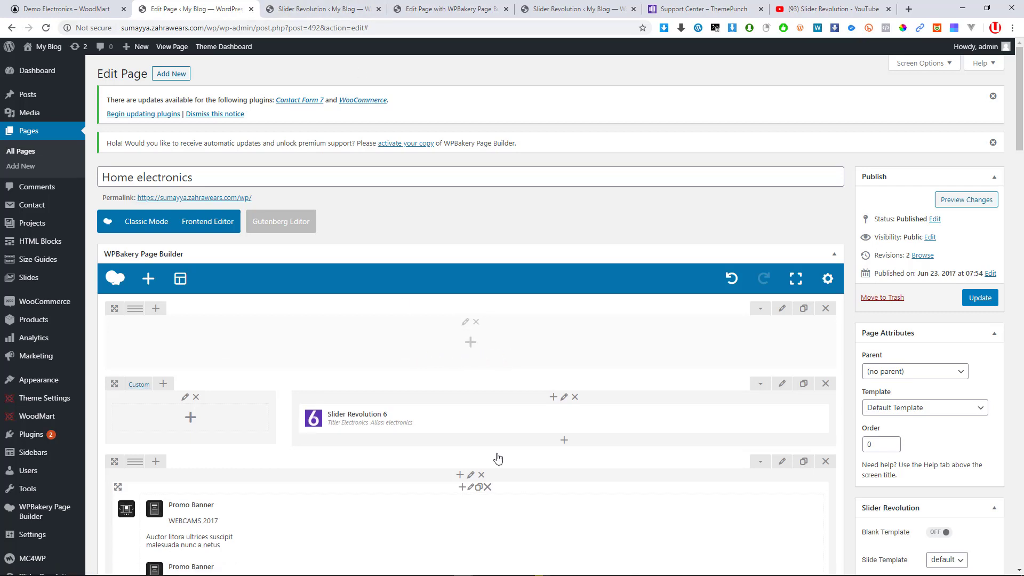
pyautogui.moveTo(419, 422)
pyautogui.moveTo(532, 419)
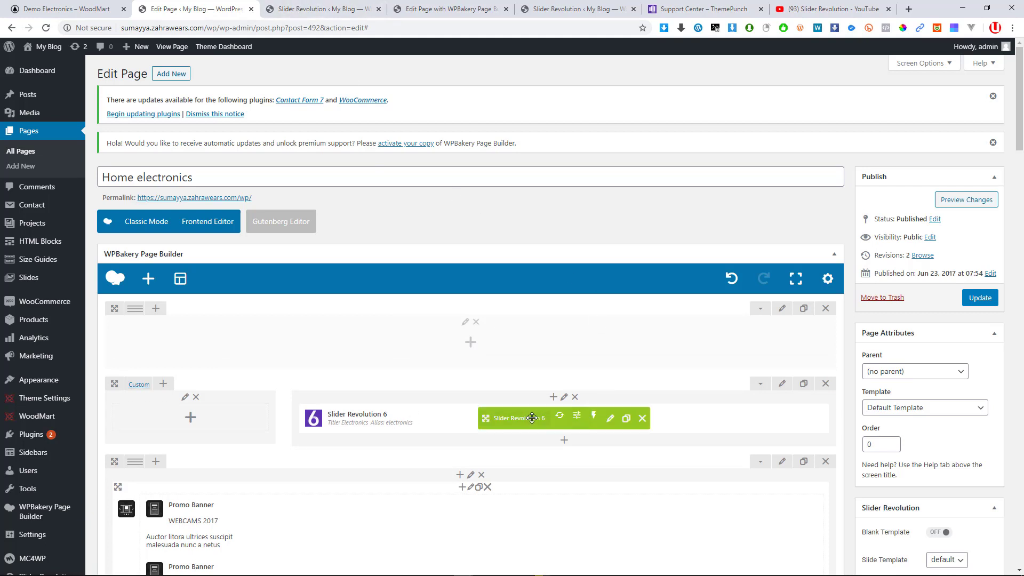
# Open the electronics slider editor, check the live demo, and return to the page editor
pyautogui.click(611, 419)
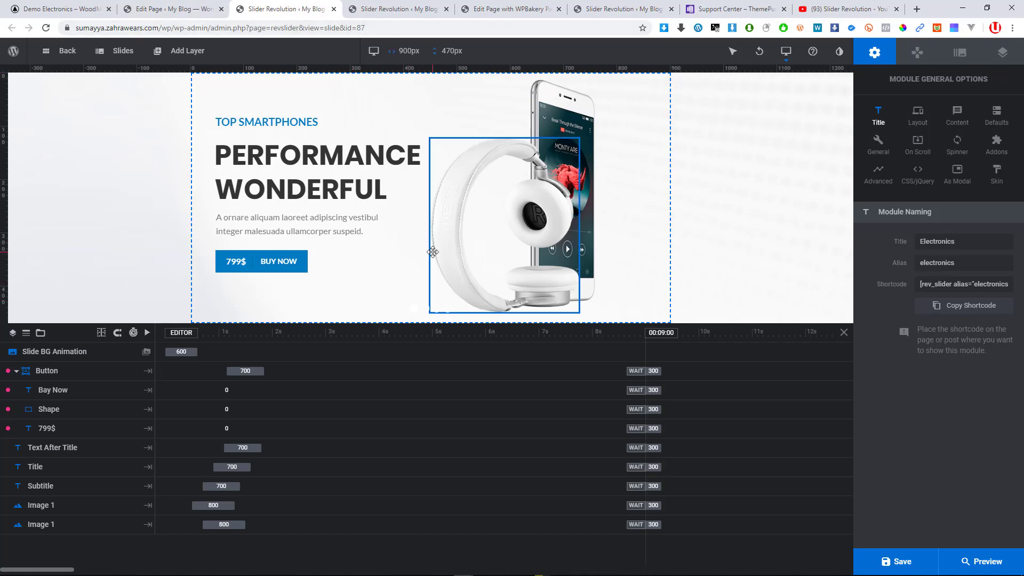
pyautogui.click(80, 9)
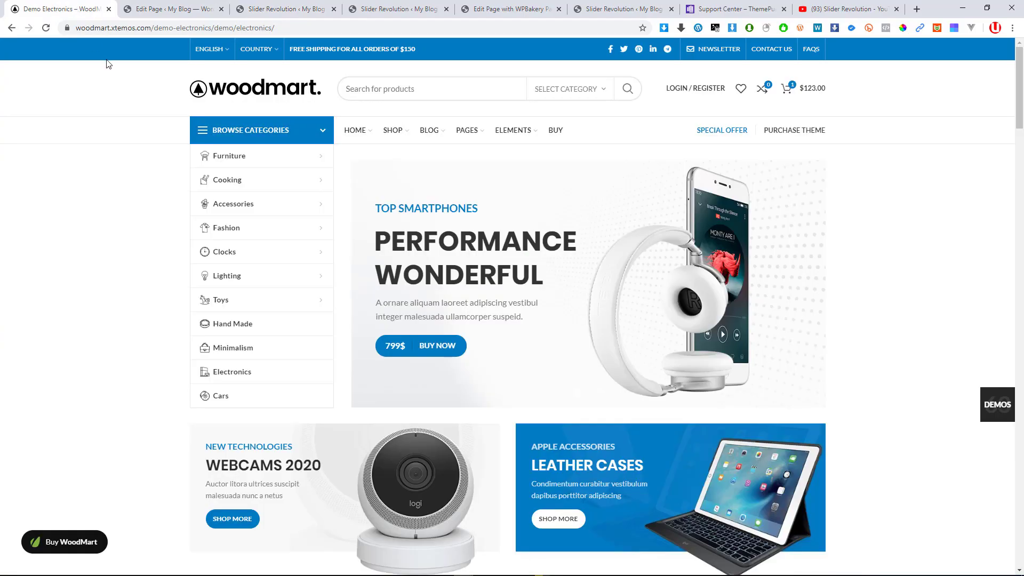
pyautogui.click(174, 9)
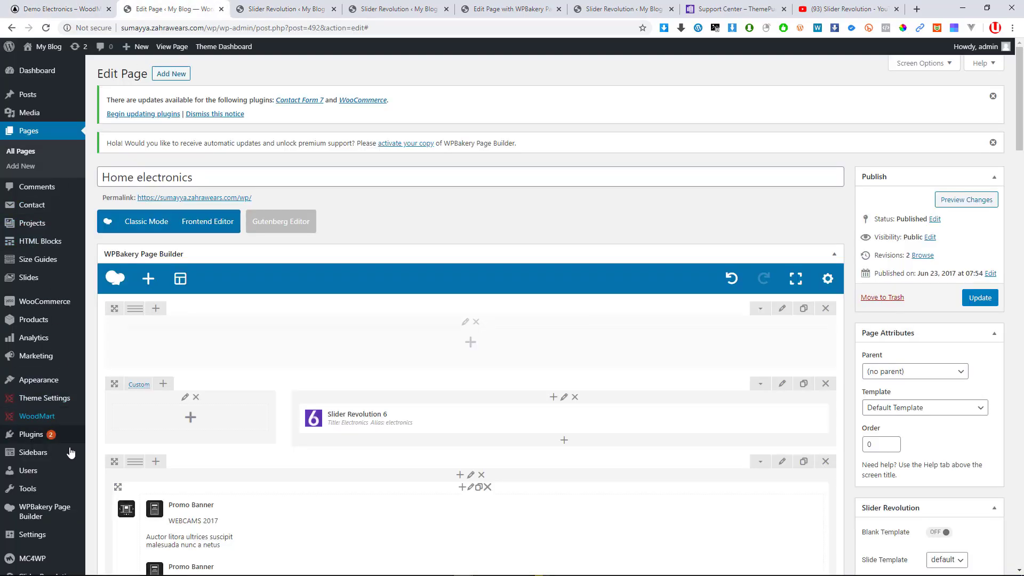
# Open the Slider Revolution dashboard in a new tab and check the Electronics slide editor
pyautogui.scroll(-2, 52, 523)
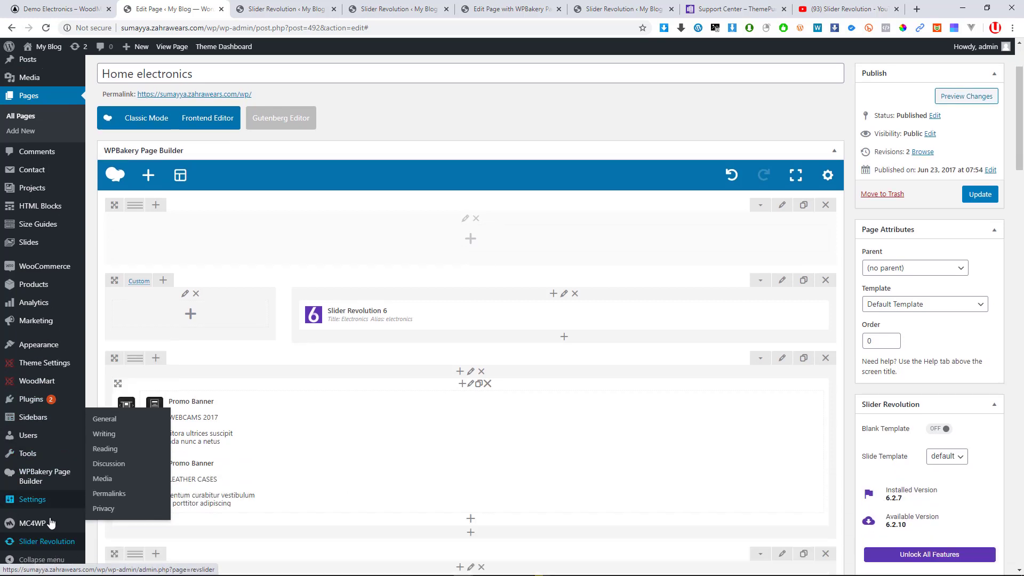
pyautogui.moveTo(41, 427)
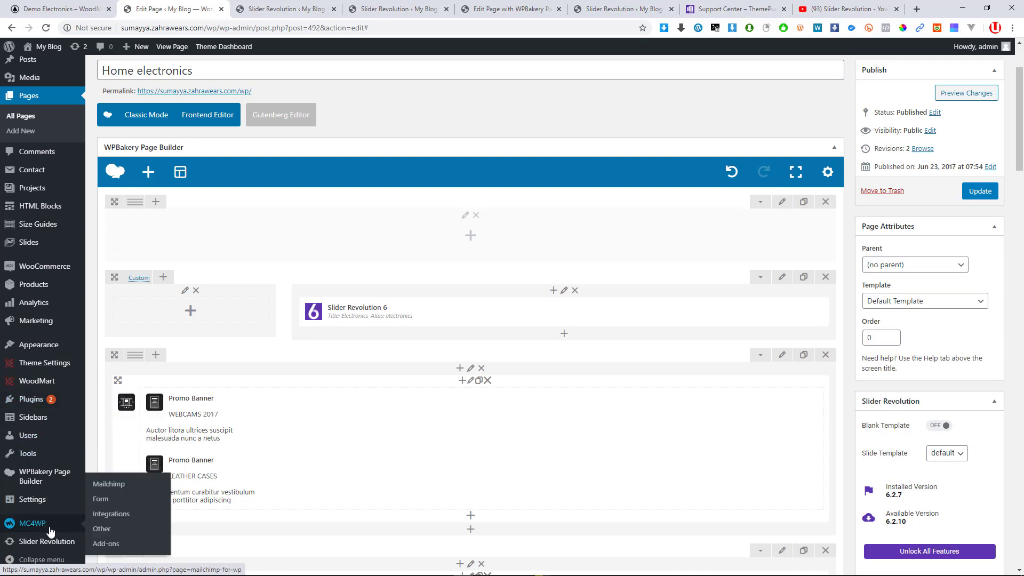
pyautogui.middleClick(46, 544)
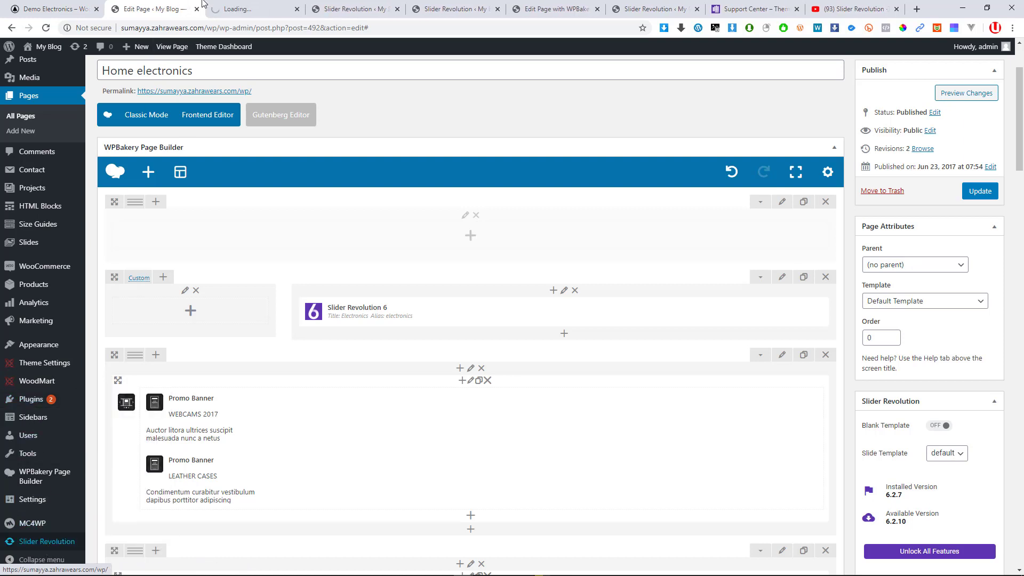
pyautogui.click(227, 9)
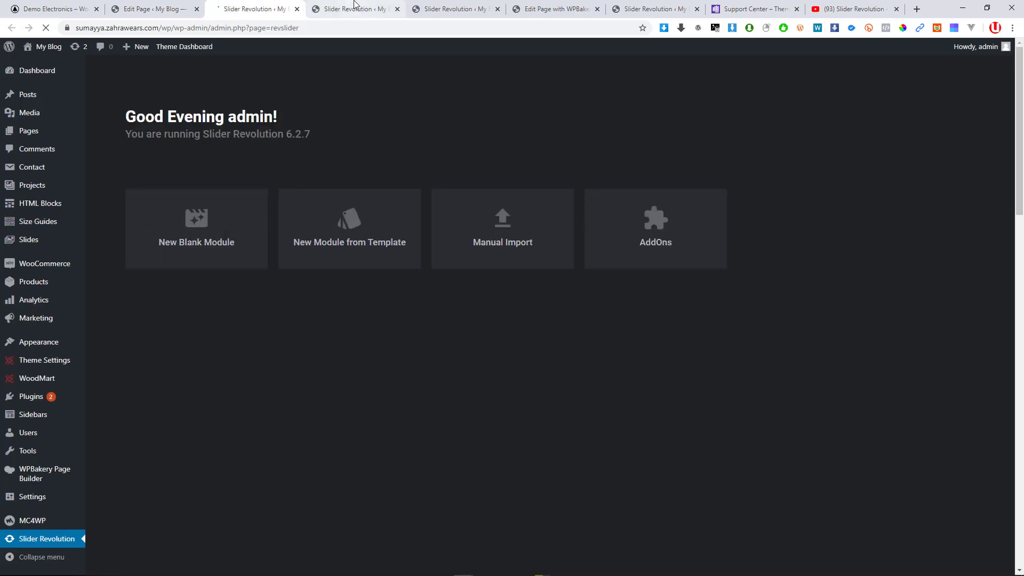
pyautogui.click(351, 6)
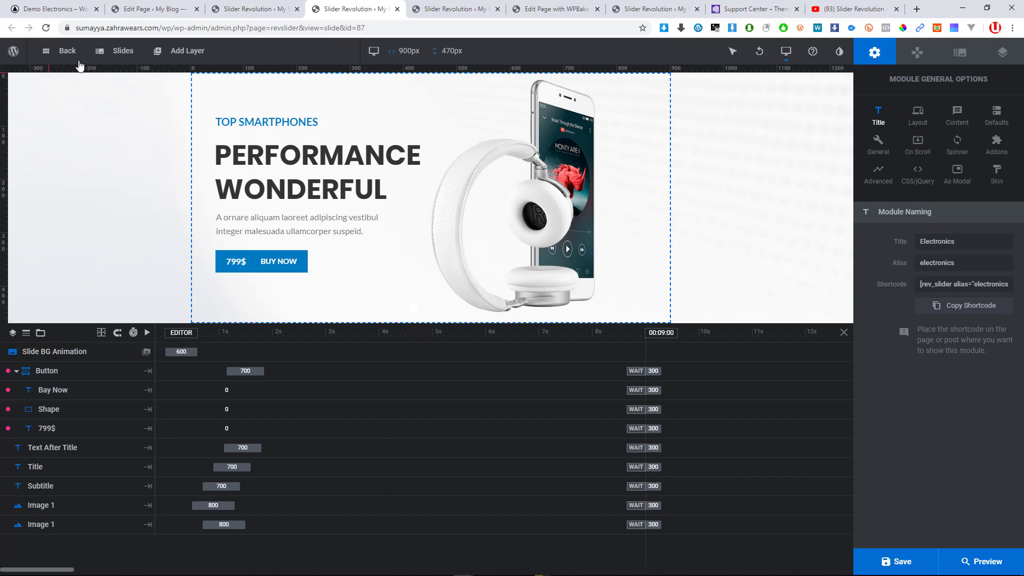
pyautogui.moveTo(115, 51)
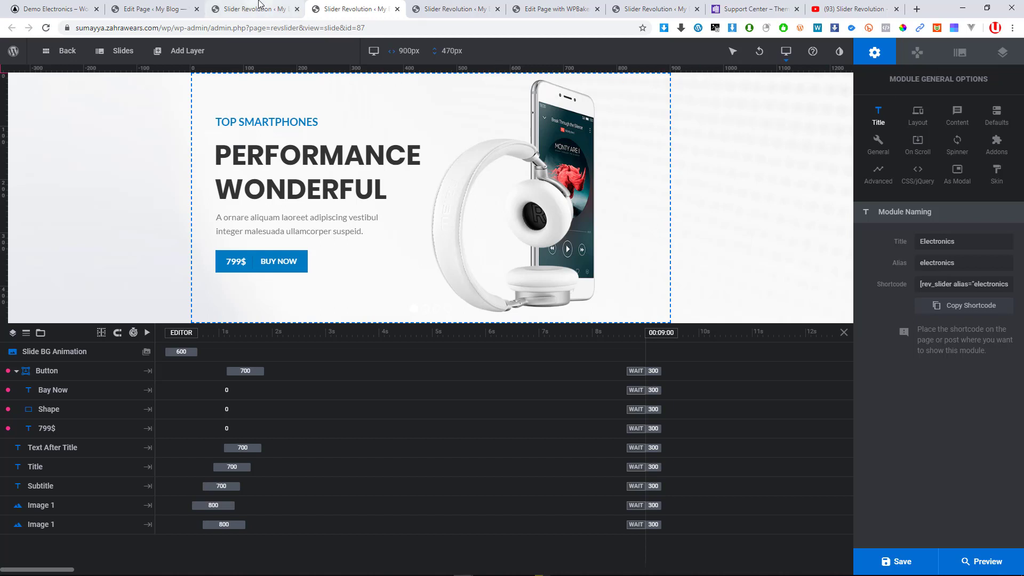
pyautogui.click(288, 9)
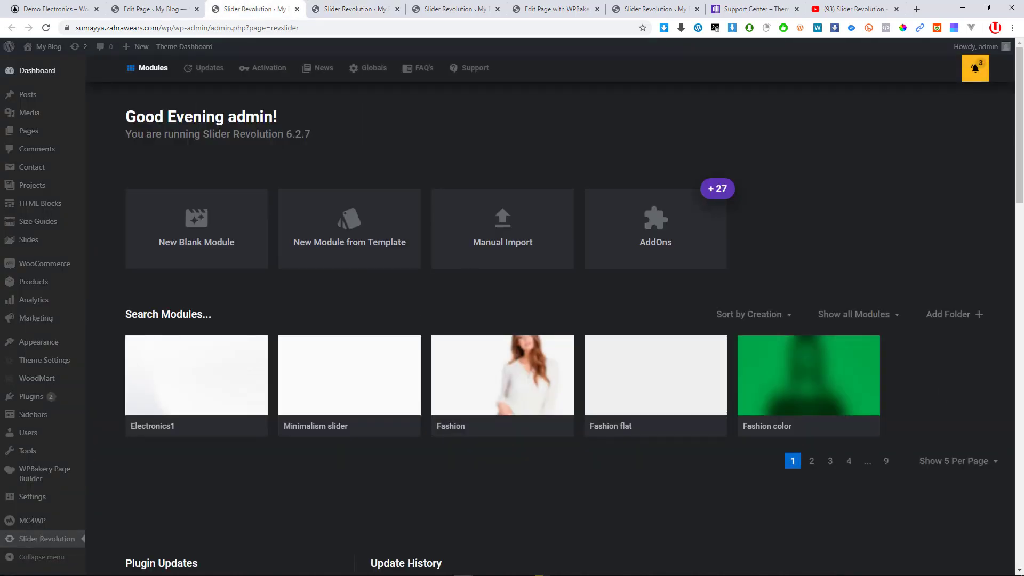
# Set the module list to Show All and scroll through every slider module
pyautogui.click(975, 460)
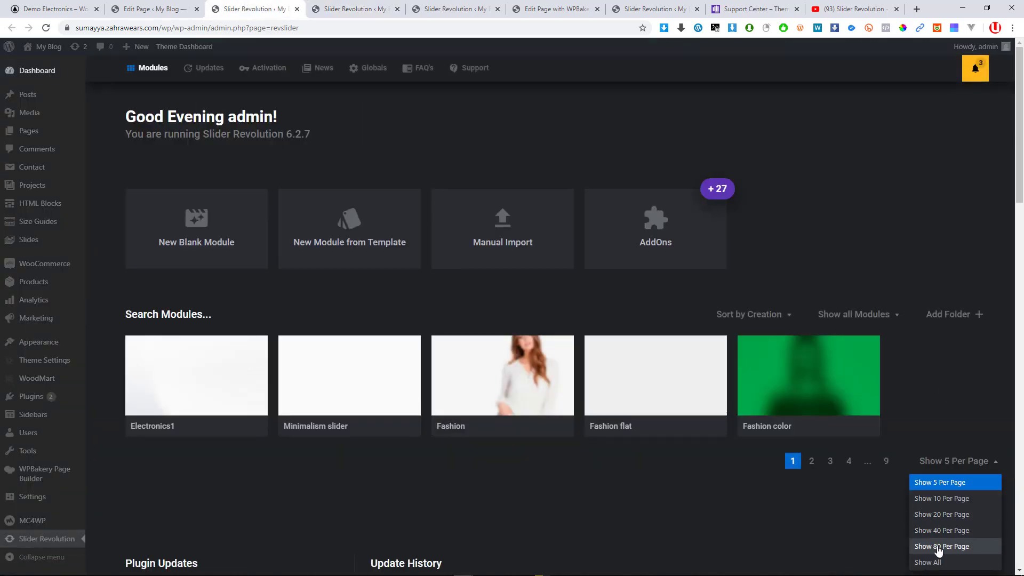
pyautogui.click(937, 564)
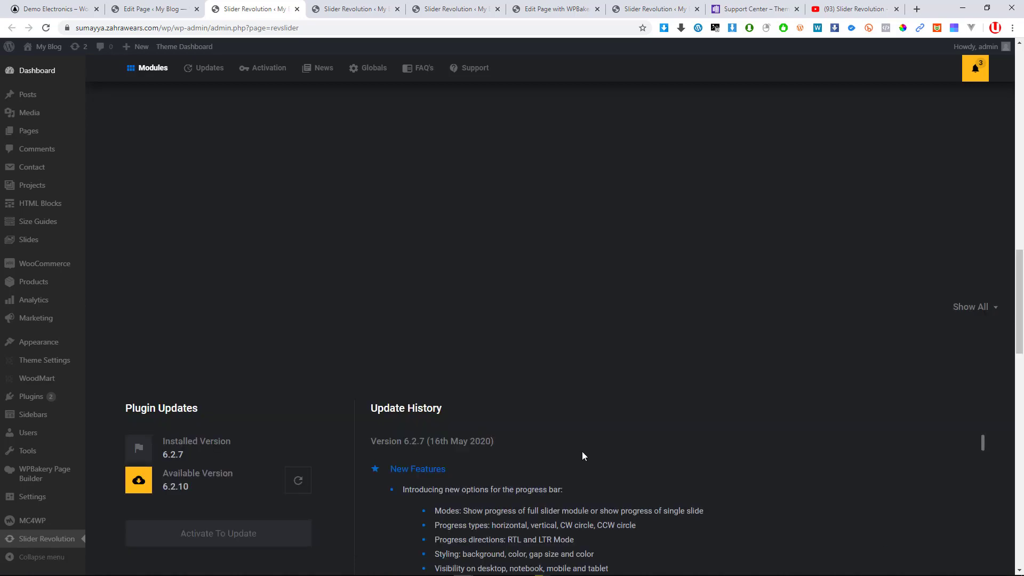
pyautogui.scroll(6, 585, 448)
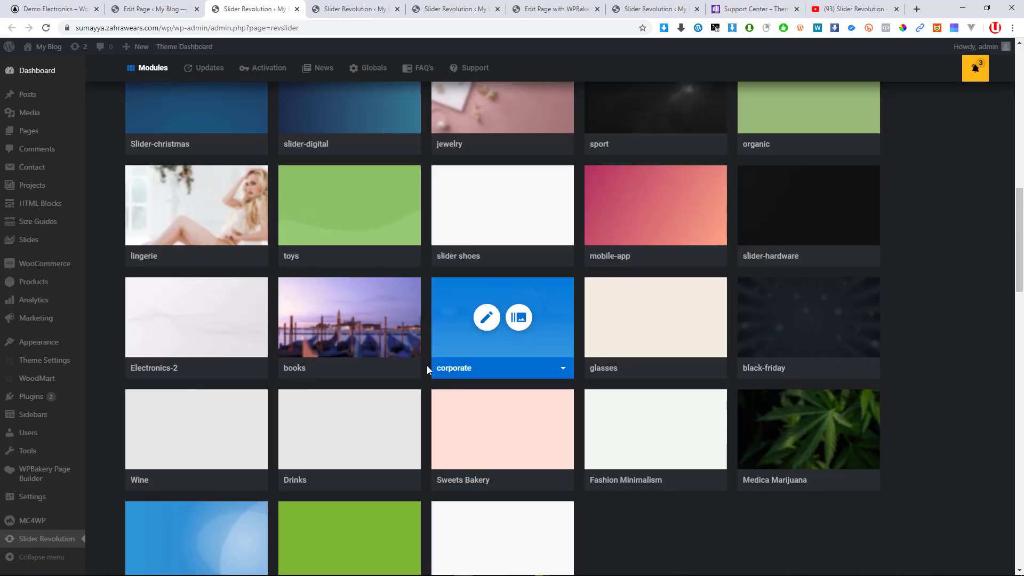
pyautogui.scroll(3, 427, 370)
pyautogui.scroll(2, 848, 255)
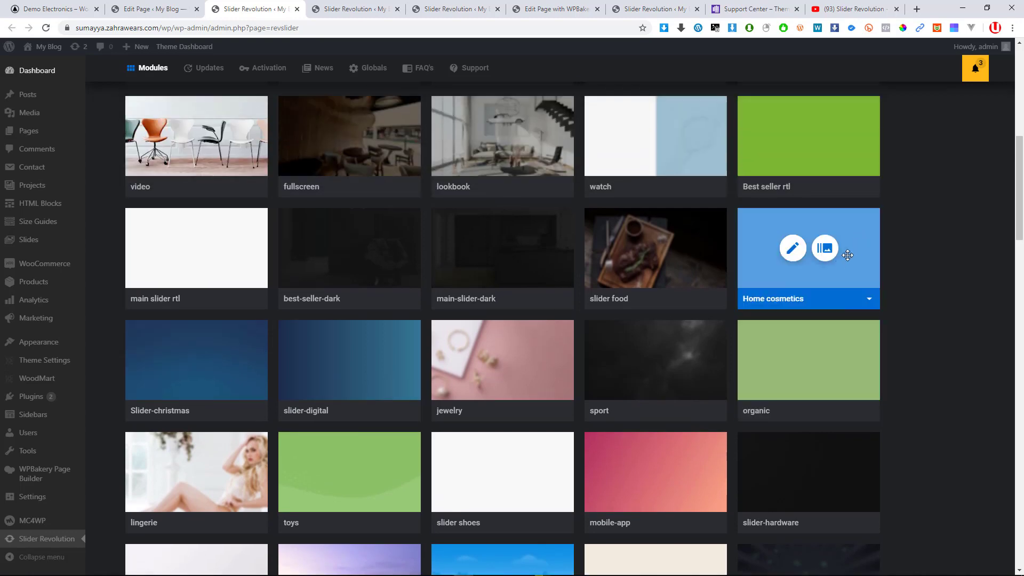
pyautogui.scroll(4, 727, 304)
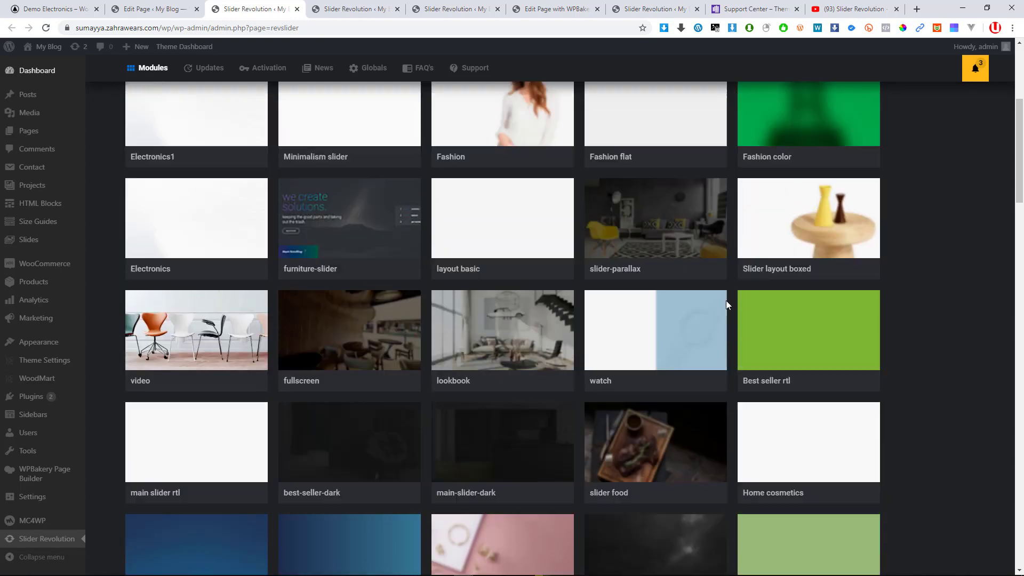
pyautogui.scroll(4, 446, 305)
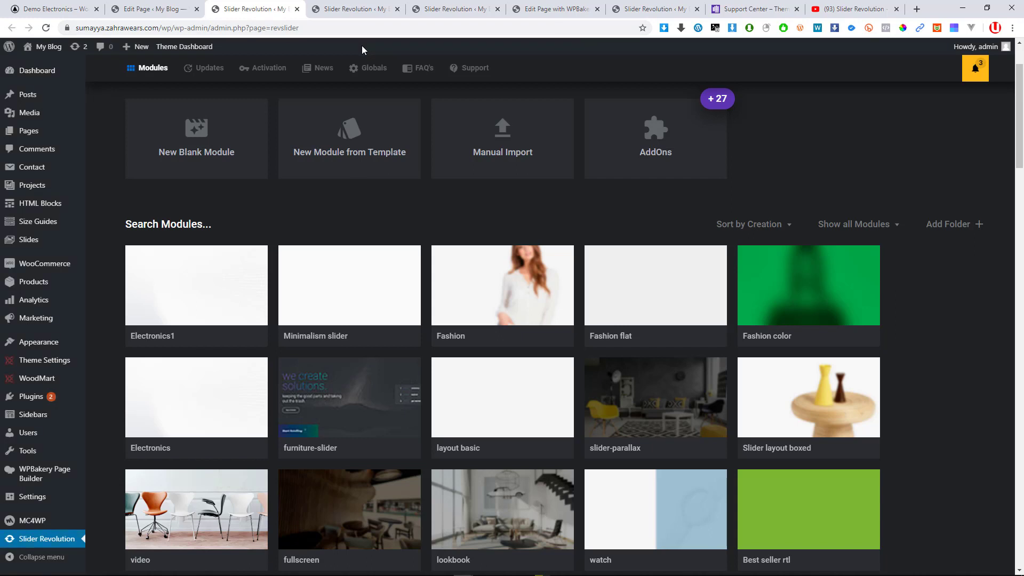
pyautogui.moveTo(304, 443)
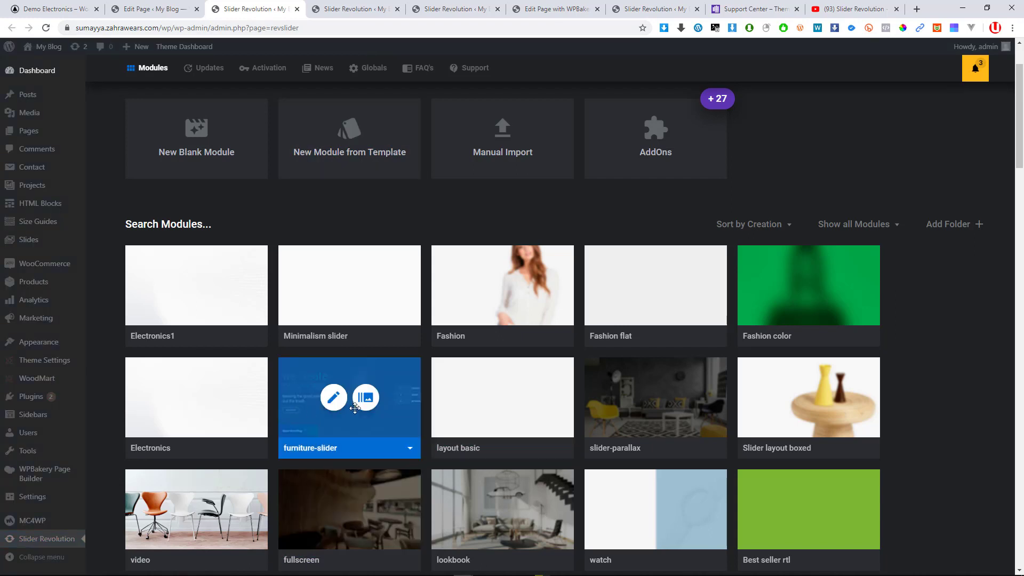
pyautogui.scroll(-2, 816, 416)
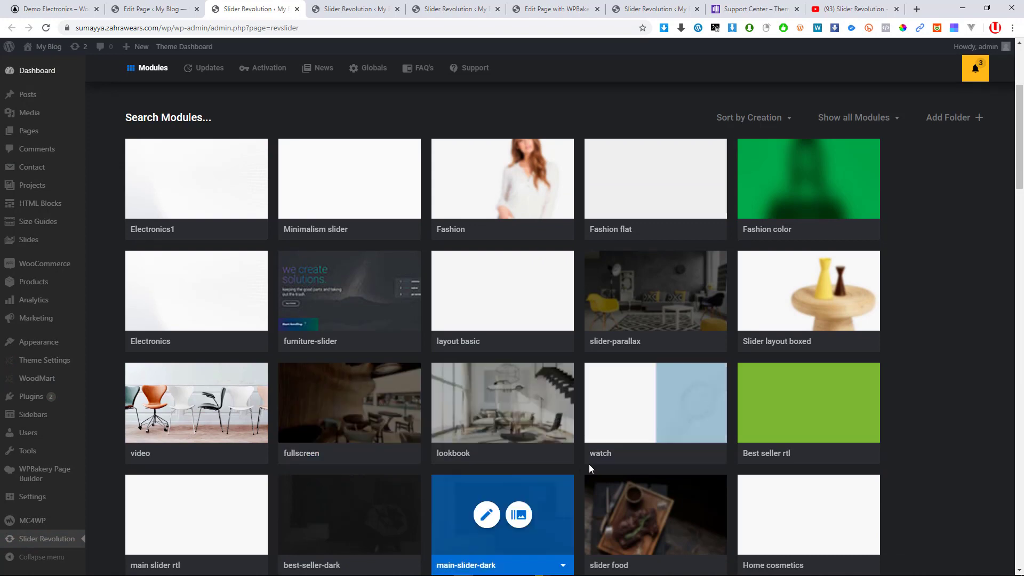
pyautogui.scroll(-4, 668, 450)
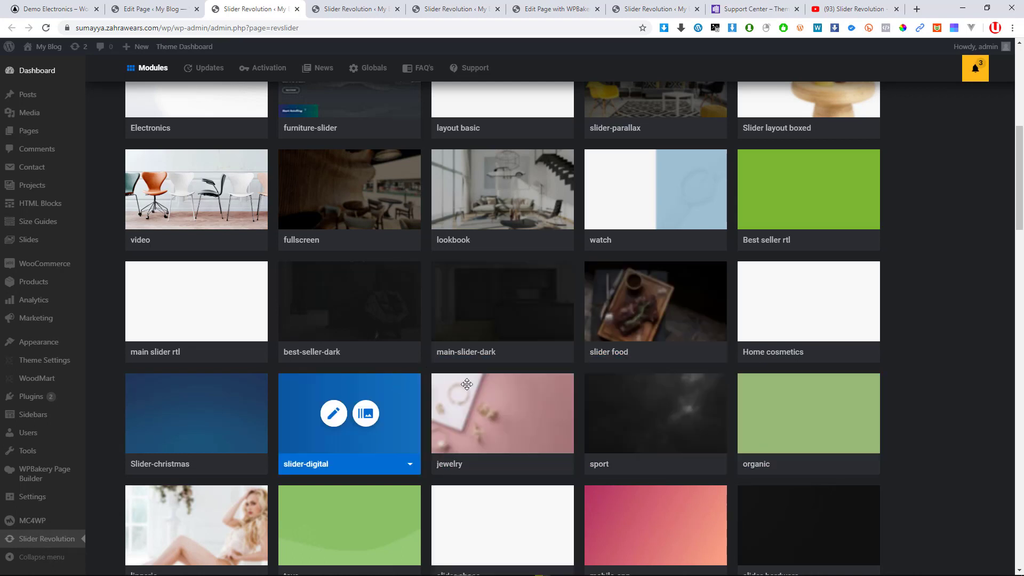
# Close the modules dashboard tab to return to the Electronics slide editor
pyautogui.click(320, 9)
pyautogui.click(273, 14)
pyautogui.click(297, 9)
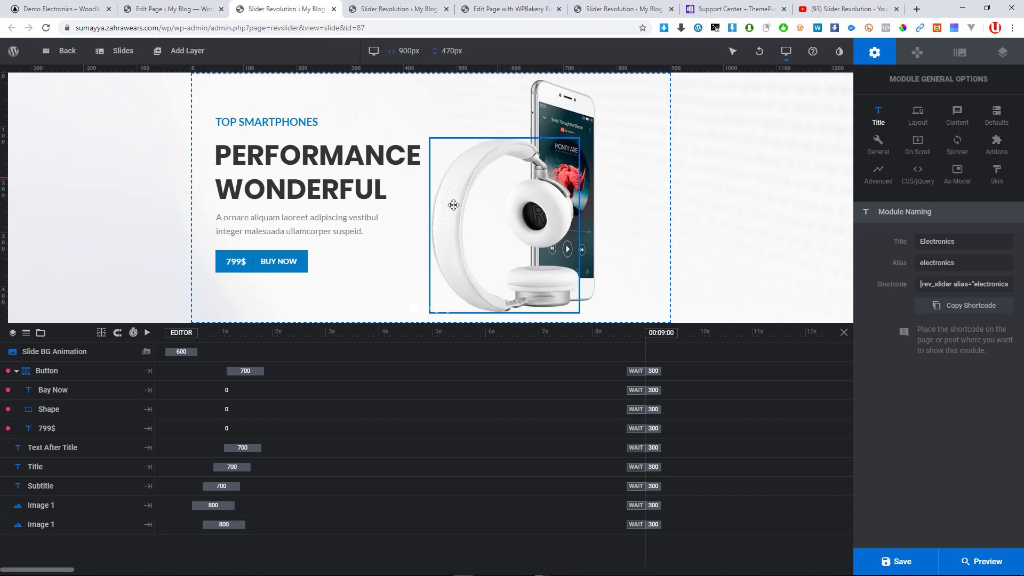
# Change the buy button's price text from 799$ to 600$
pyautogui.click(53, 379)
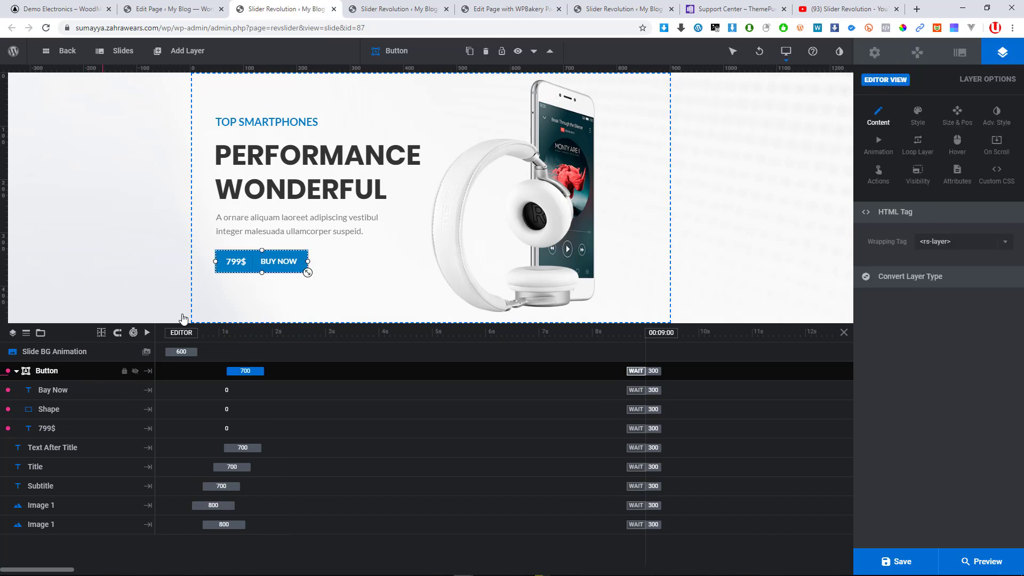
pyautogui.rightClick(245, 266)
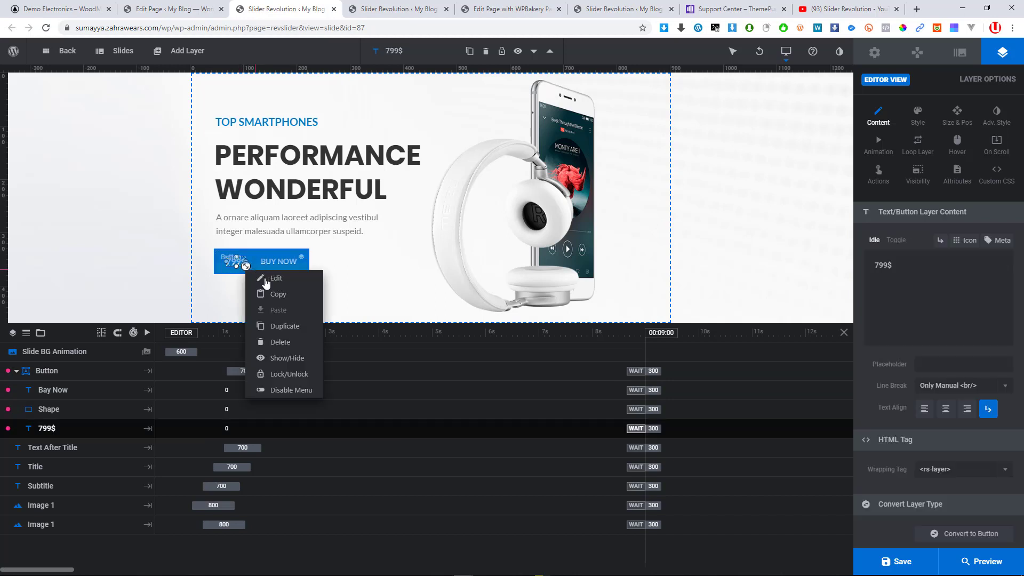
pyautogui.moveTo(267, 283)
pyautogui.click(356, 280)
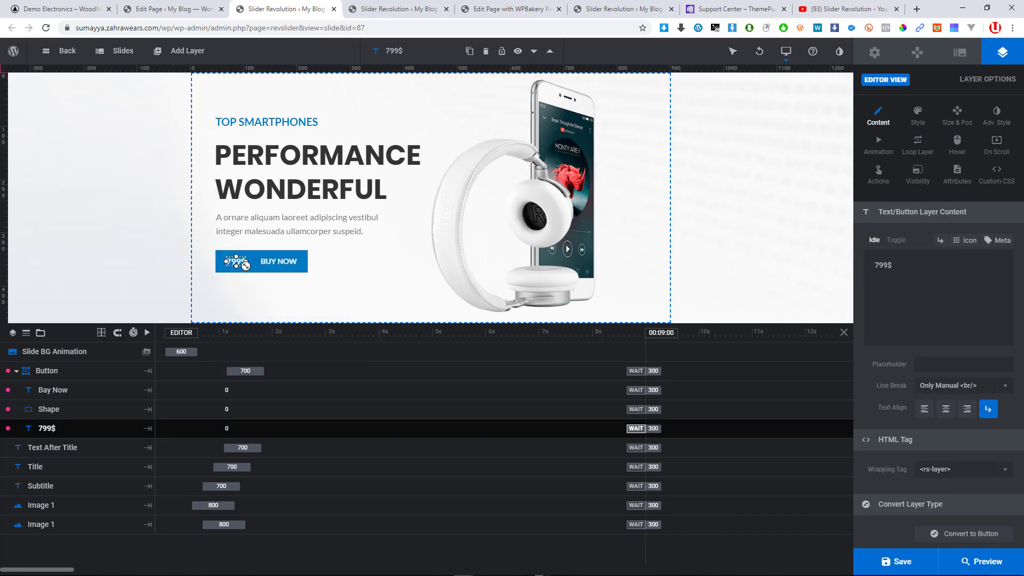
pyautogui.doubleClick(872, 268)
pyautogui.write('6')
pyautogui.write('88')
pyautogui.press('BackSpace')
pyautogui.press('BackSpace')
pyautogui.write('00')
# Centre-align the 600$ price text
pyautogui.click(946, 409)
pyautogui.click(951, 301)
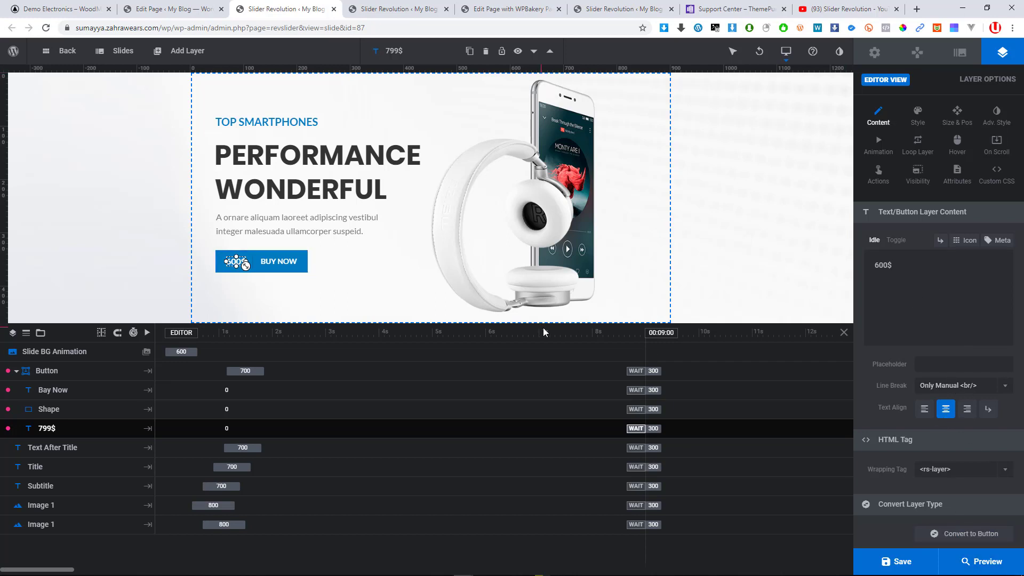
pyautogui.click(273, 265)
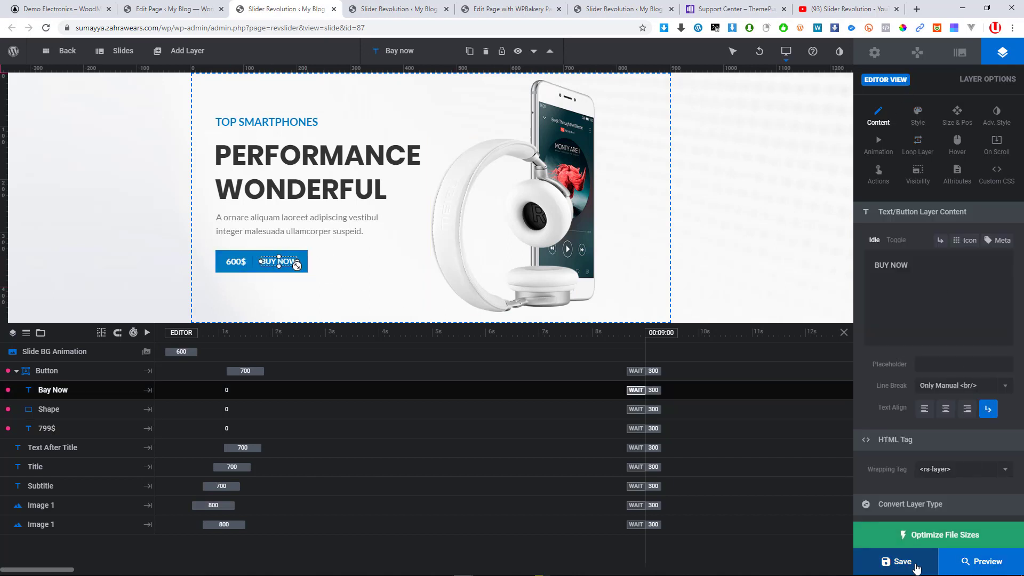
# Save the 600$ price and shift the Button group's timeline bar so it enters later
pyautogui.click(899, 562)
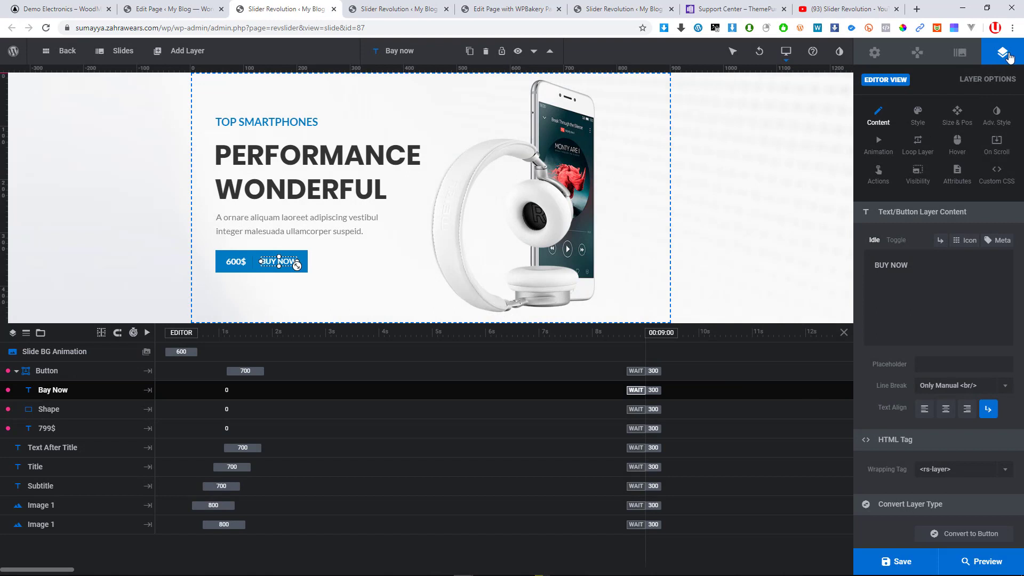
pyautogui.click(960, 54)
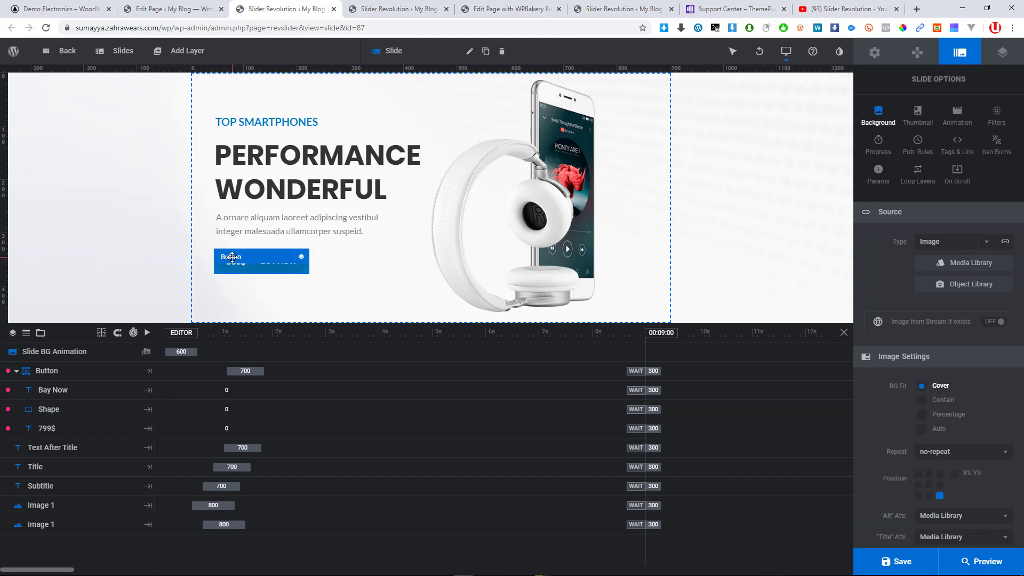
pyautogui.click(230, 265)
pyautogui.click(244, 265)
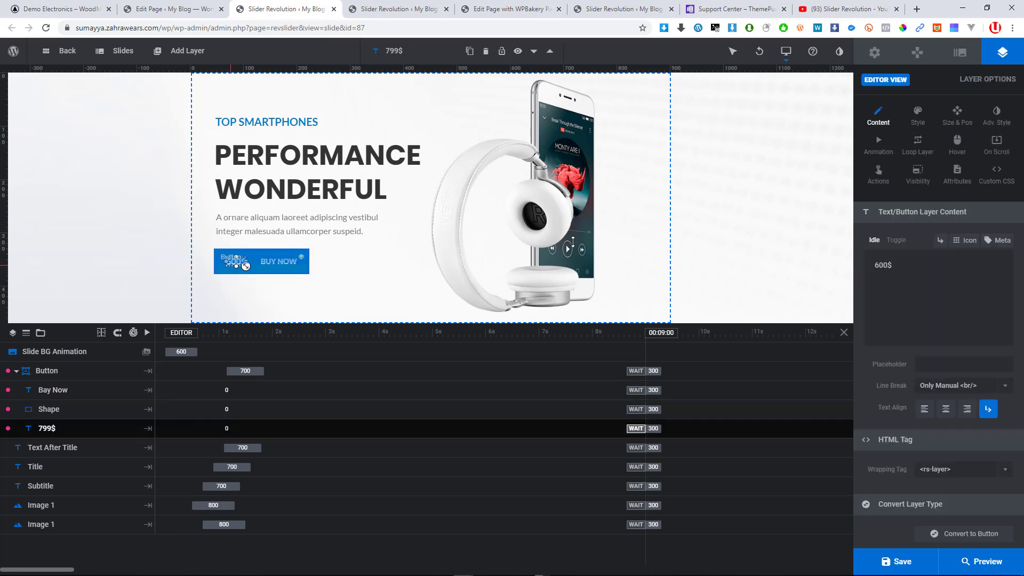
pyautogui.click(384, 232)
pyautogui.click(282, 270)
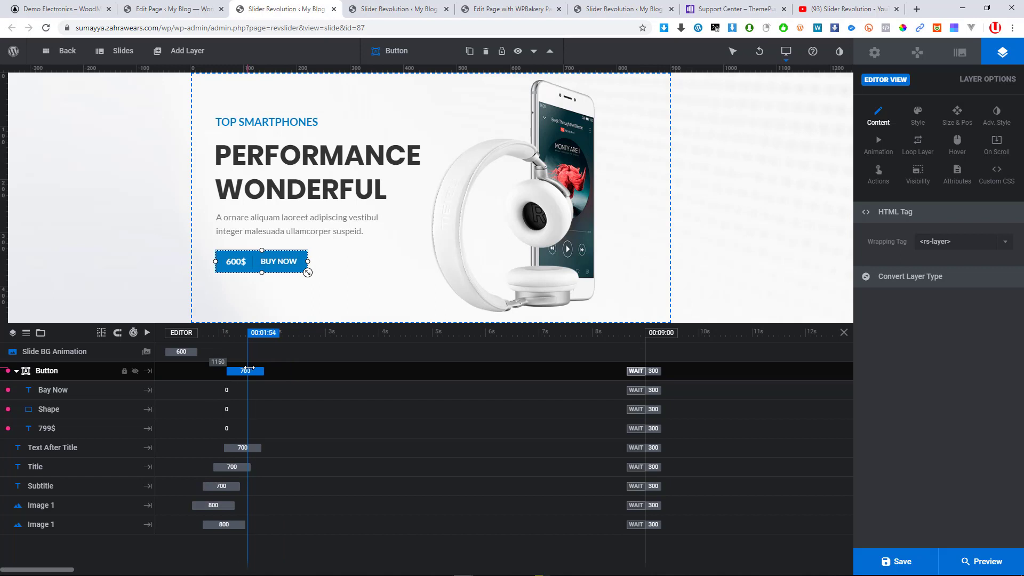
pyautogui.moveTo(249, 368); pyautogui.dragTo(261, 390)
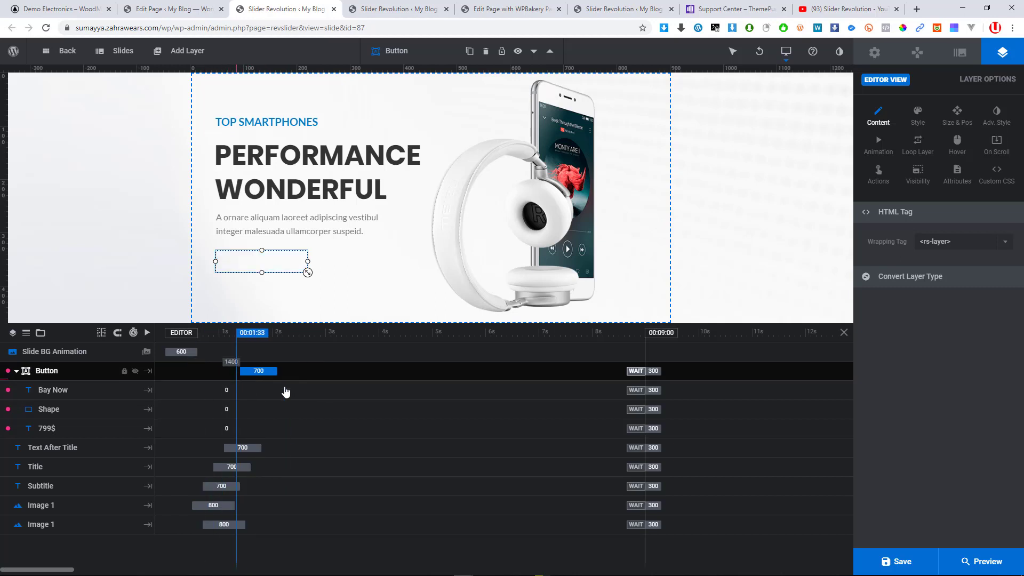
# Preview the Electronics slider with its 600$ BUY NOW button, then close the preview
pyautogui.click(1003, 565)
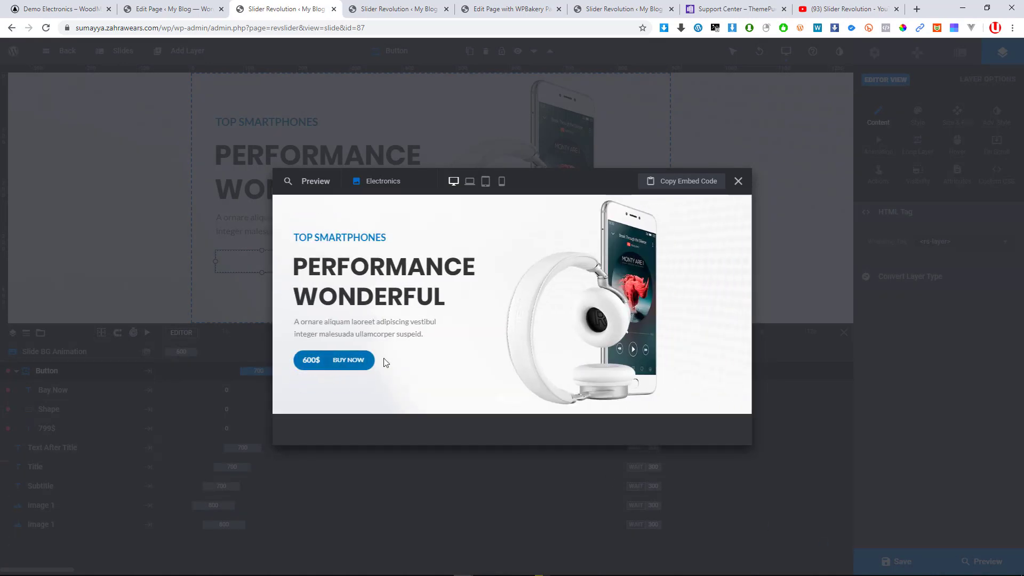
pyautogui.click(738, 182)
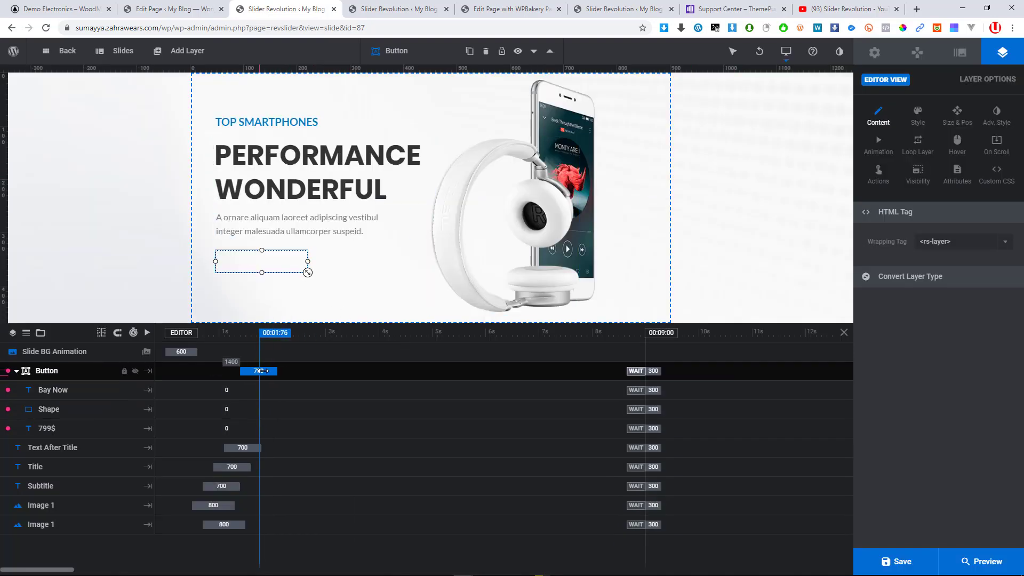
pyautogui.click(366, 306)
pyautogui.click(291, 180)
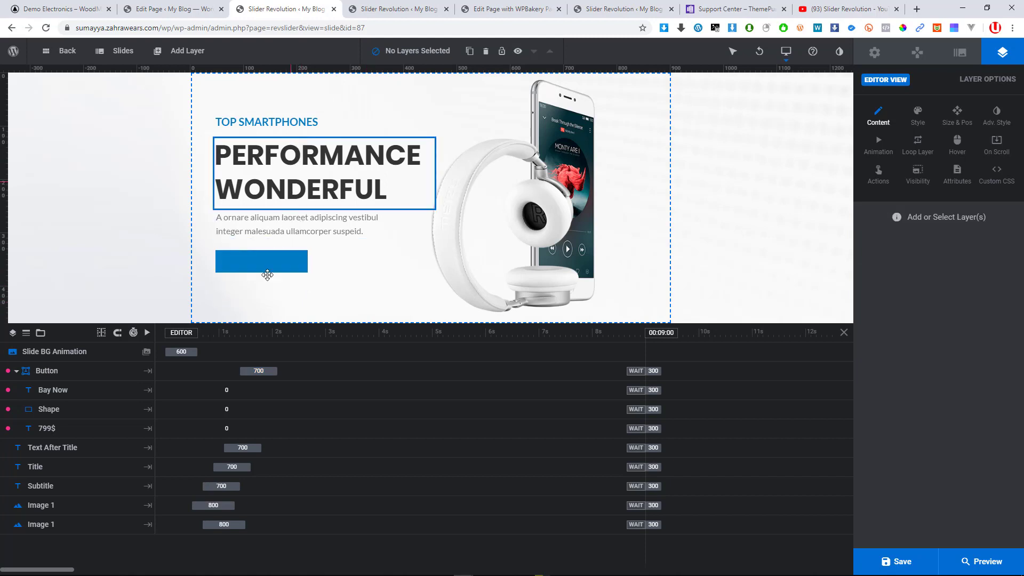
# Rewrite the Title layer as 'BRAND NEW' / 'BEAST HEAD PHONES' on two lines
pyautogui.click(265, 268)
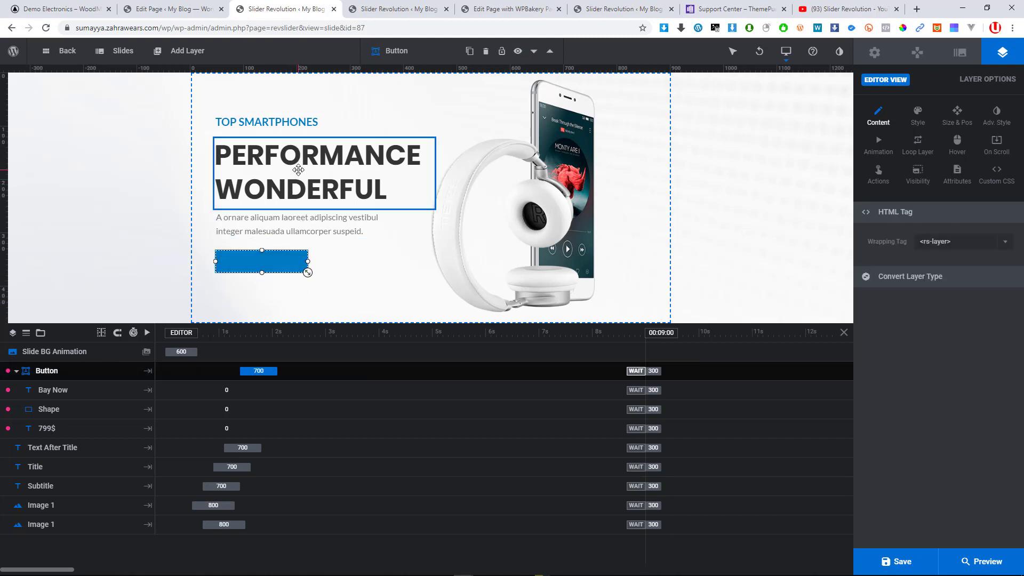
pyautogui.click(299, 167)
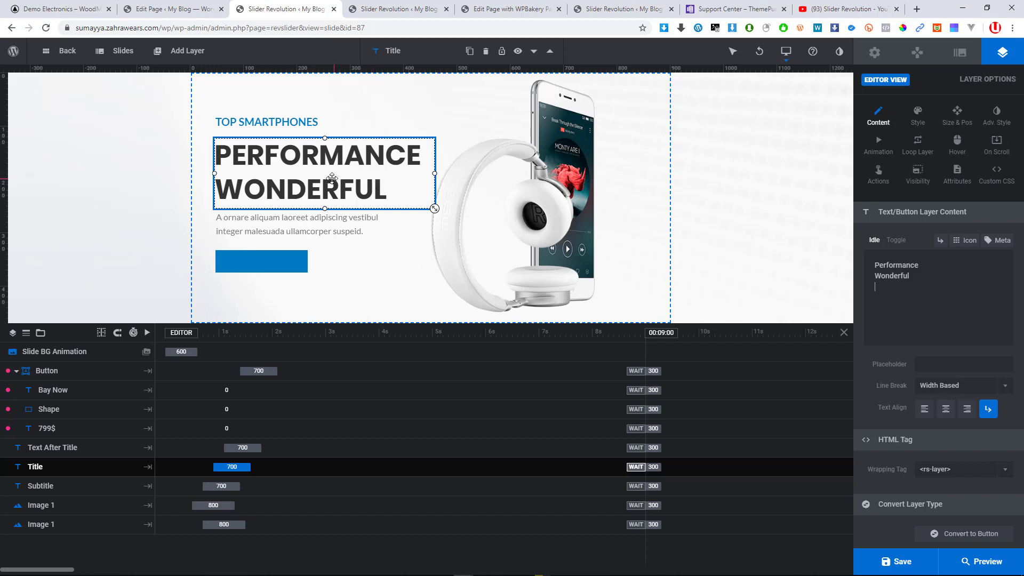
pyautogui.write('b')
pyautogui.press('BackSpace')
pyautogui.press('BackSpace')
pyautogui.press('BackSpace')
pyautogui.press('BackSpace')
pyautogui.press('BackSpace')
pyautogui.press('BackSpace')
pyautogui.press('BackSpace')
pyautogui.press('BackSpace')
pyautogui.press('BackSpace')
pyautogui.press('BackSpace')
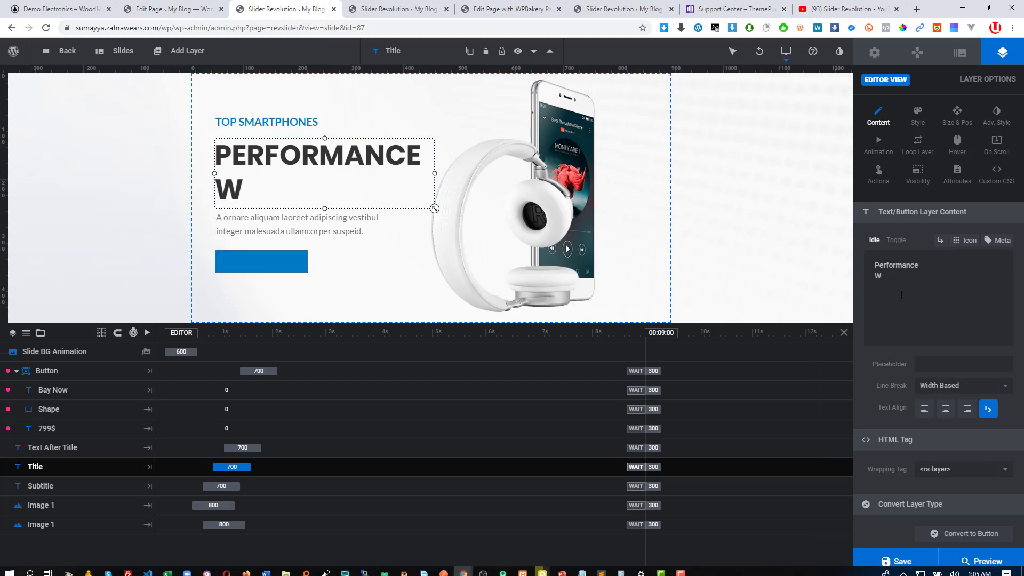
pyautogui.hotkey('ctrl', 'a')
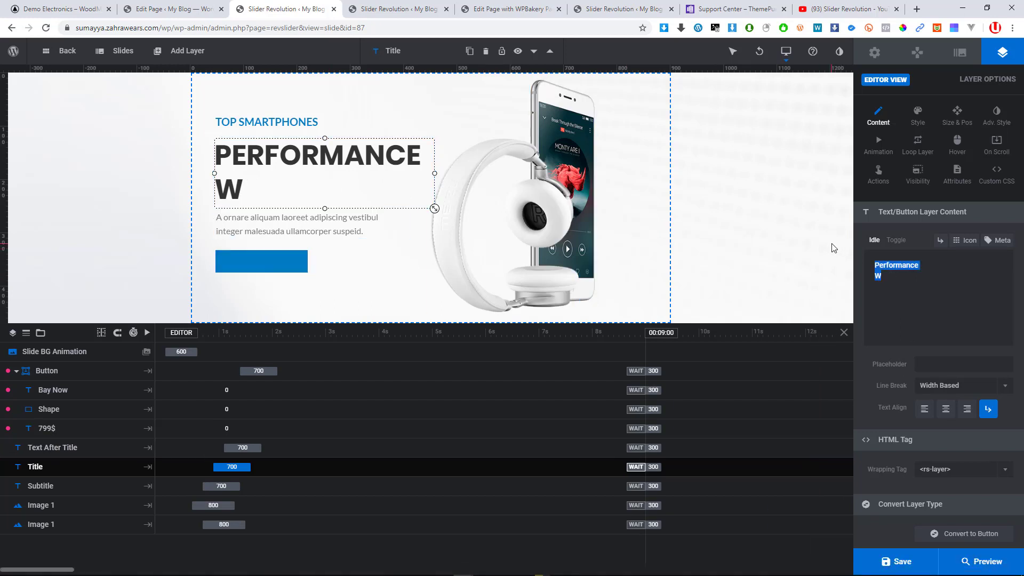
pyautogui.write('BRA')
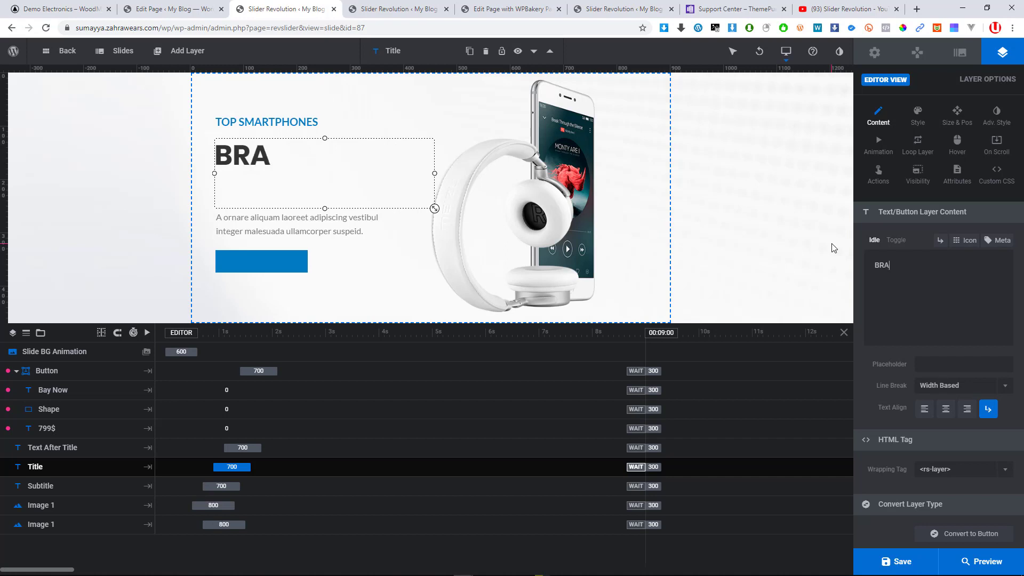
pyautogui.write('ND')
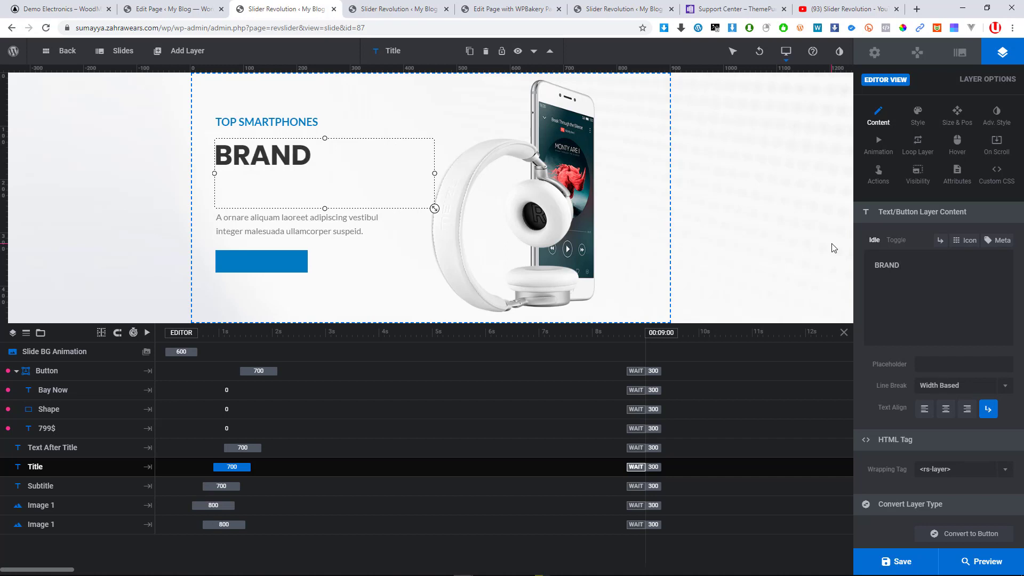
pyautogui.write(' NEW ')
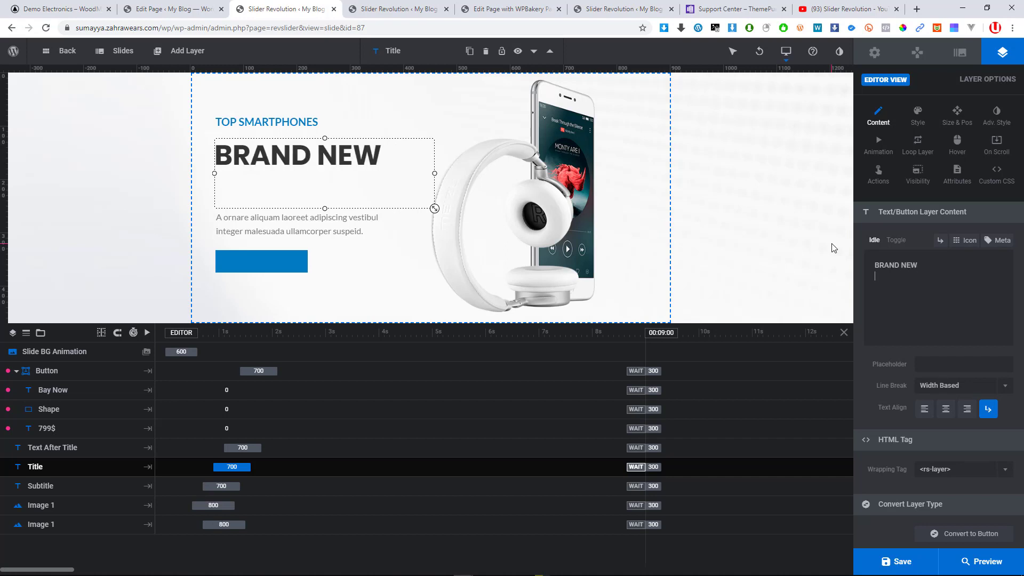
pyautogui.write('HEAD')
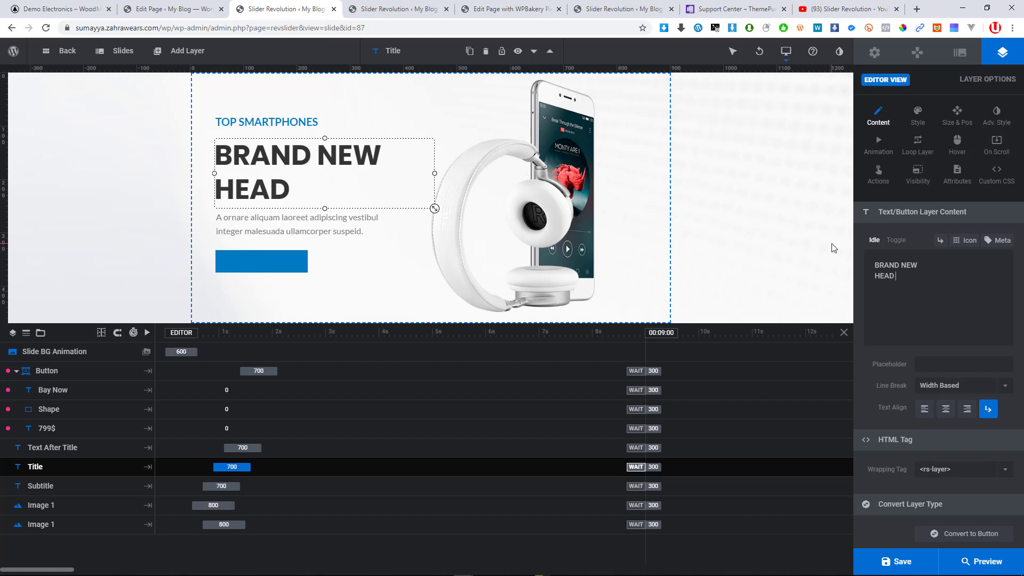
pyautogui.write(' PHONES')
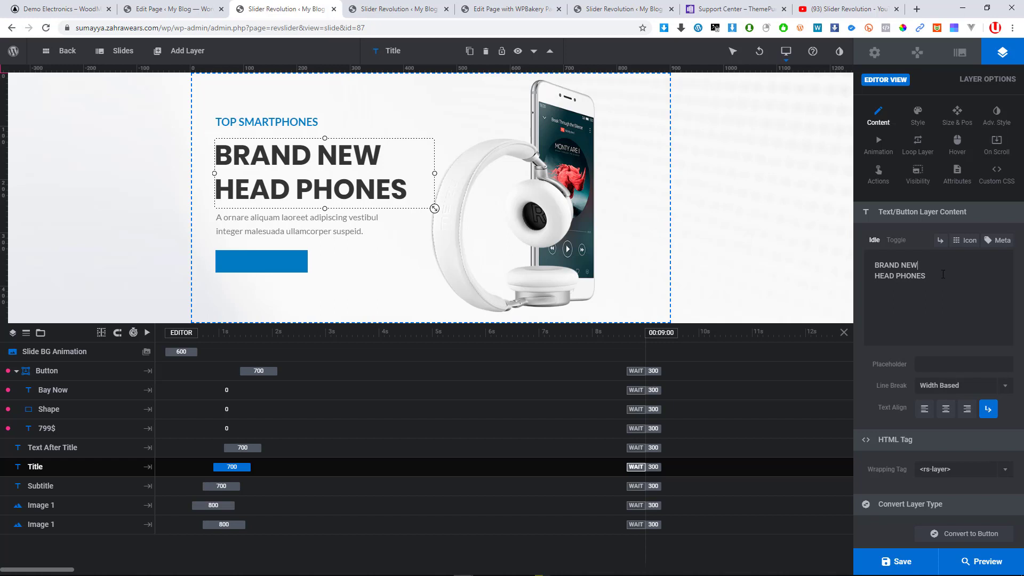
pyautogui.press('Return')
pyautogui.write('BEA')
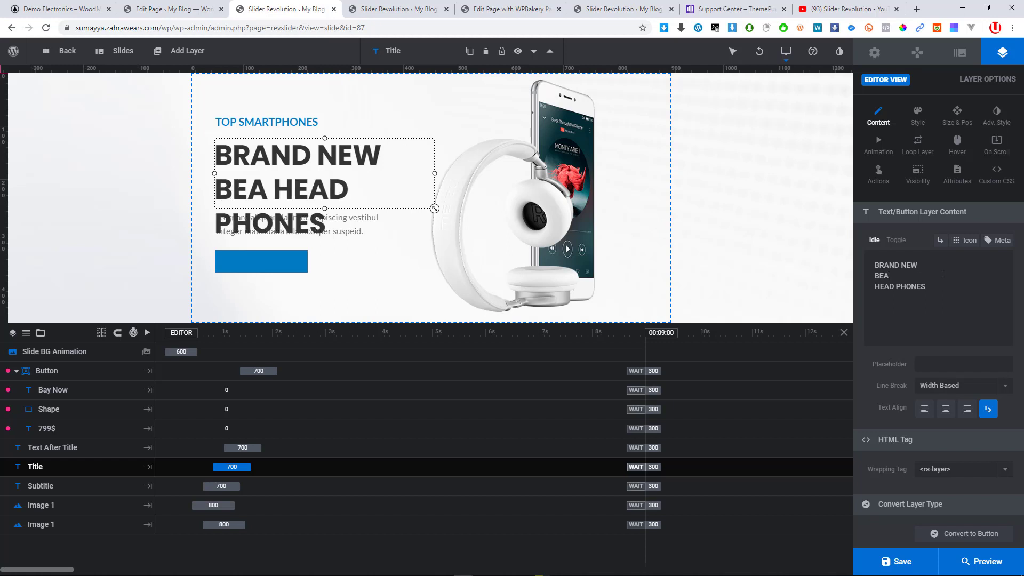
pyautogui.write('STS')
pyautogui.press('BackSpace')
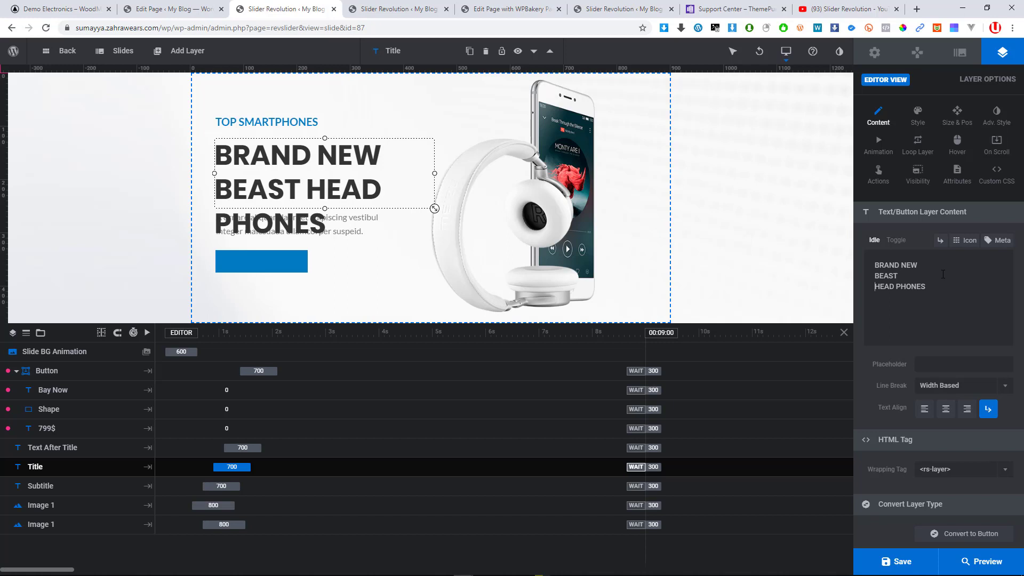
pyautogui.press('Delete')
# Drag the Text After Title and Button layers below the headline, then view the WoodMart demo page
pyautogui.click(402, 268)
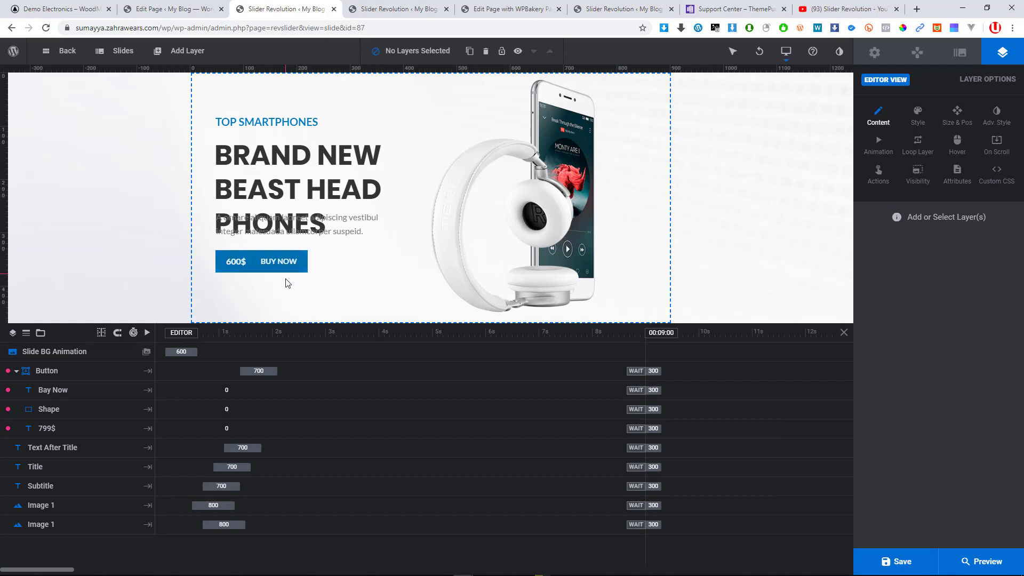
pyautogui.moveTo(286, 270); pyautogui.dragTo(283, 294)
pyautogui.moveTo(342, 232); pyautogui.dragTo(338, 255)
pyautogui.click(354, 291)
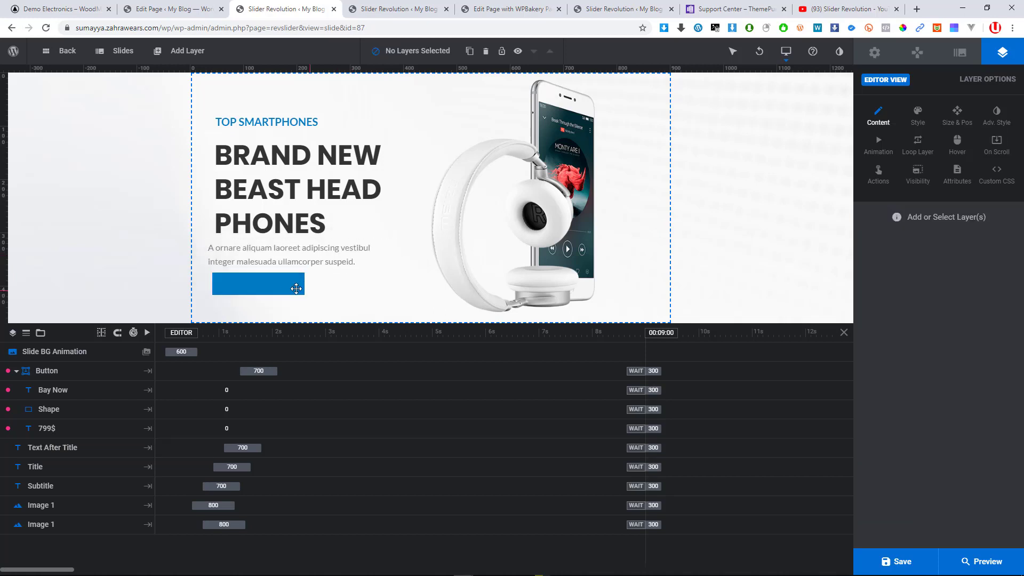
pyautogui.moveTo(296, 289); pyautogui.dragTo(290, 291)
pyautogui.click(307, 202)
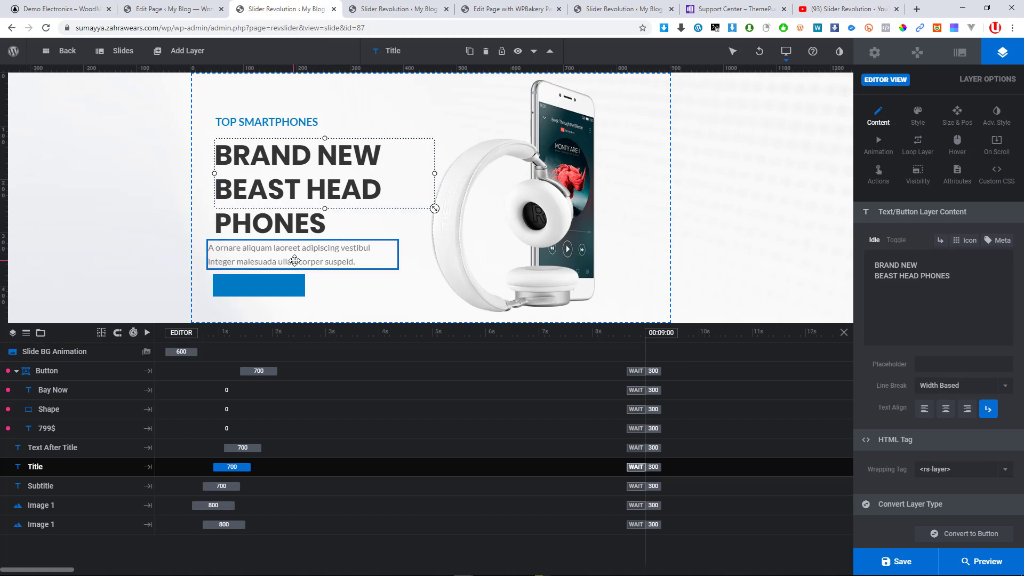
pyautogui.moveTo(295, 263); pyautogui.dragTo(273, 287)
pyautogui.click(717, 223)
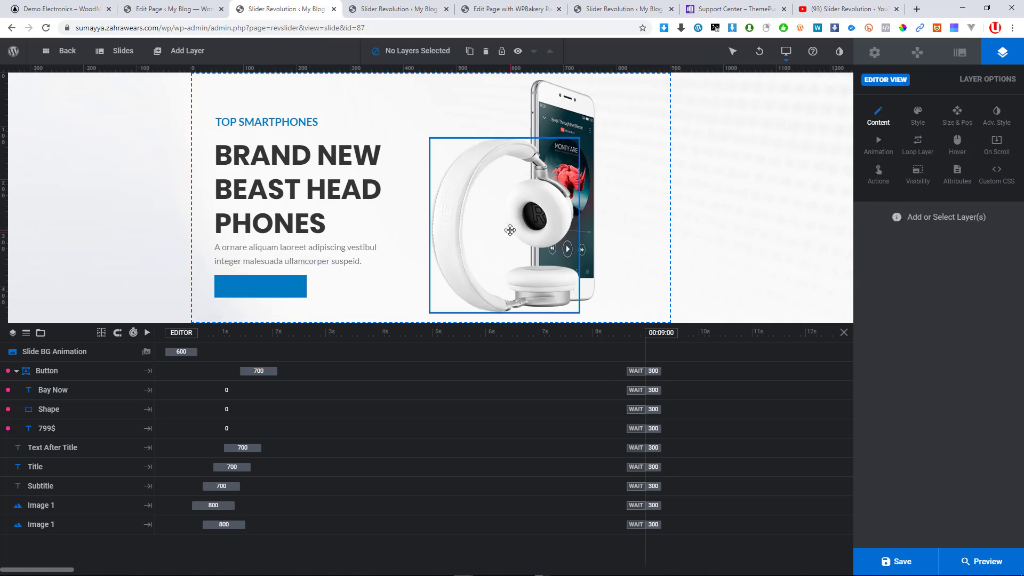
pyautogui.click(78, 5)
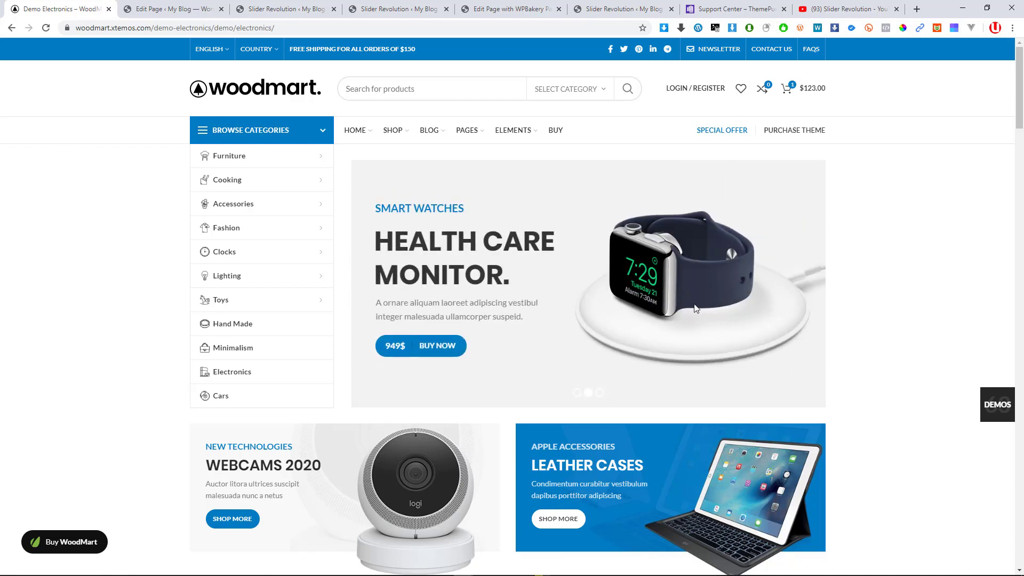
# Open the headphones layer's image picker and save the demo's headset image as hifi_headset_9c94264-opt.png
pyautogui.click(165, 9)
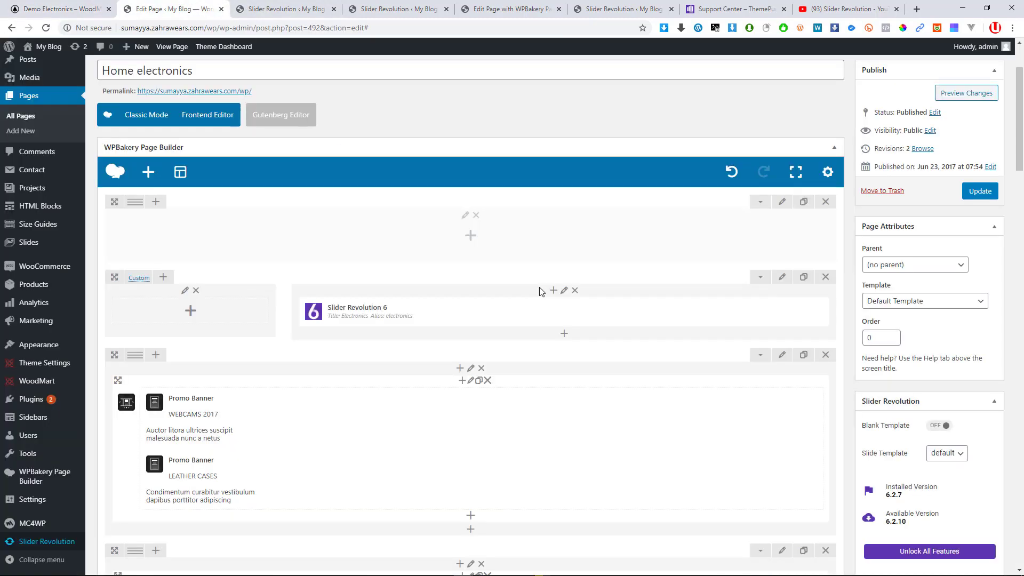
pyautogui.click(273, 7)
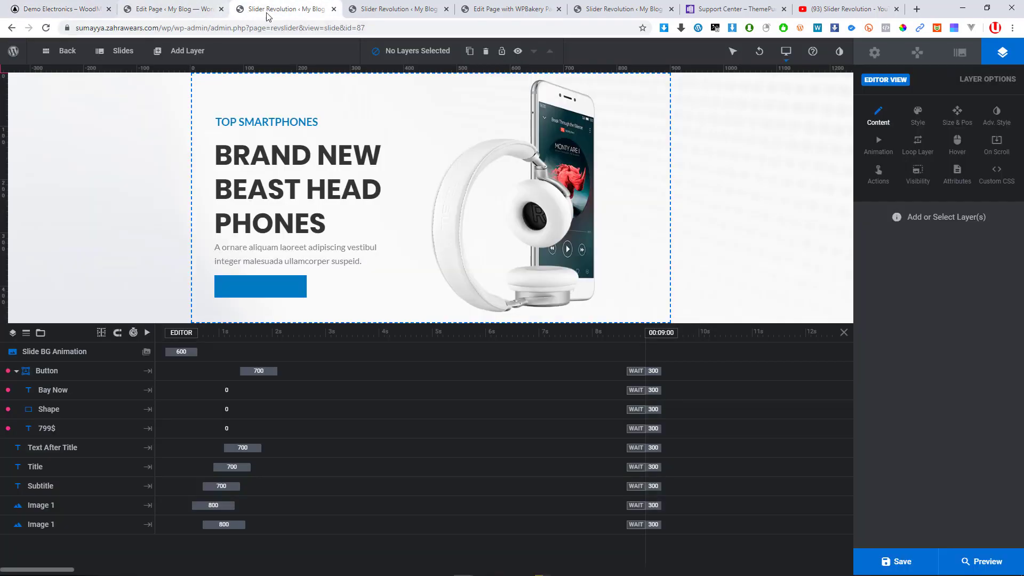
pyautogui.moveTo(233, 10); pyautogui.dragTo(130, 10)
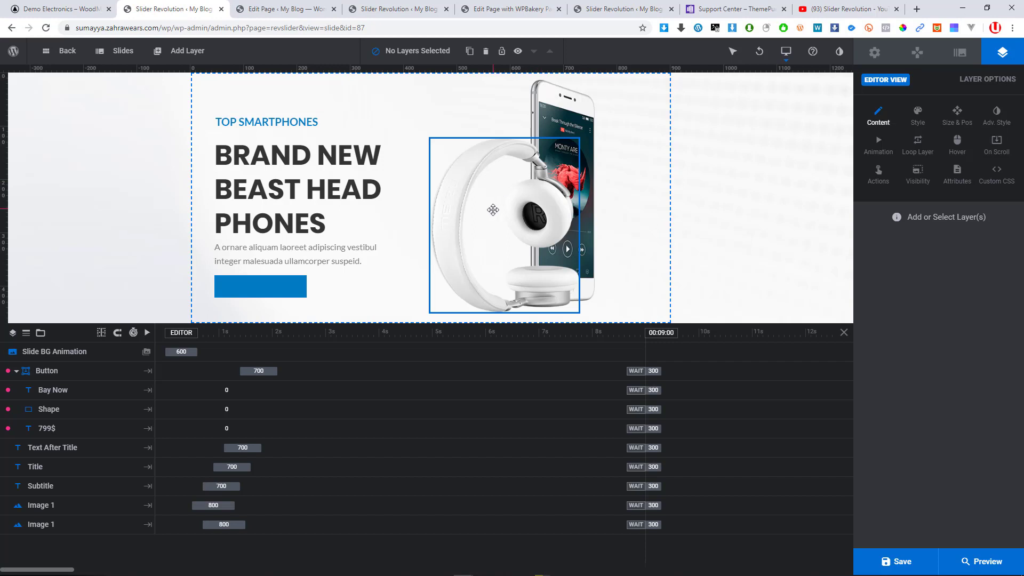
pyautogui.doubleClick(497, 210)
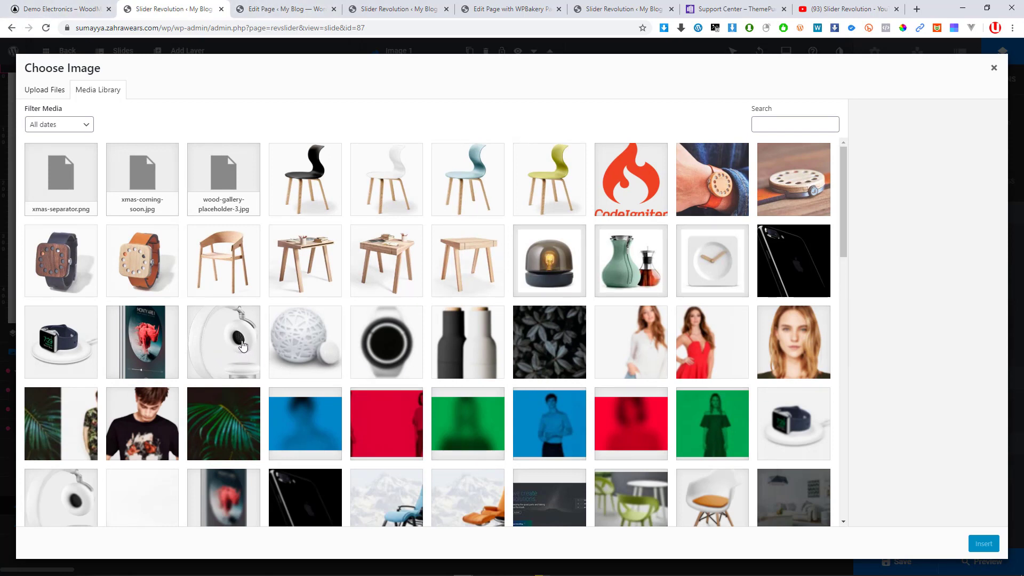
pyautogui.click(98, 6)
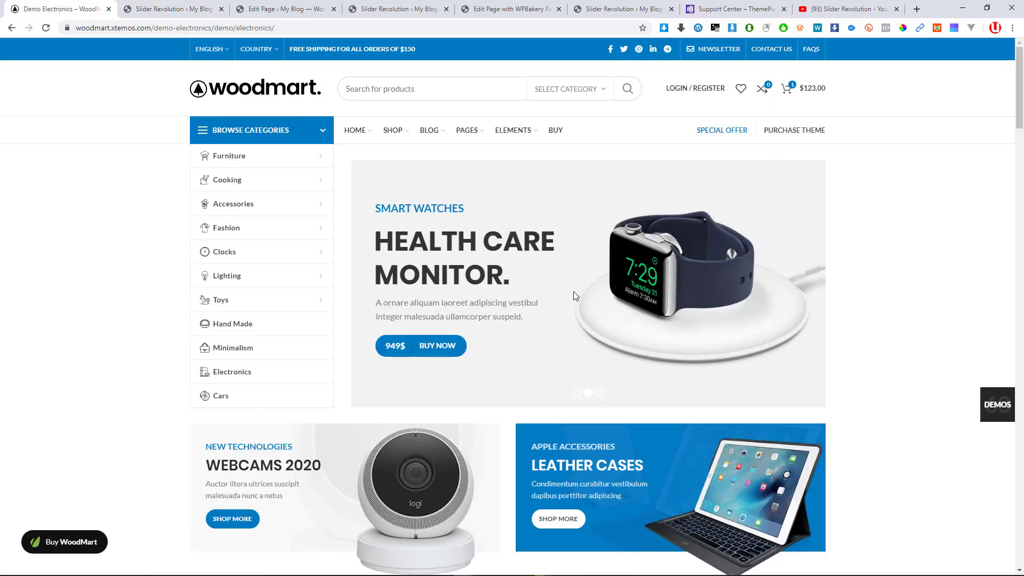
pyautogui.click(578, 393)
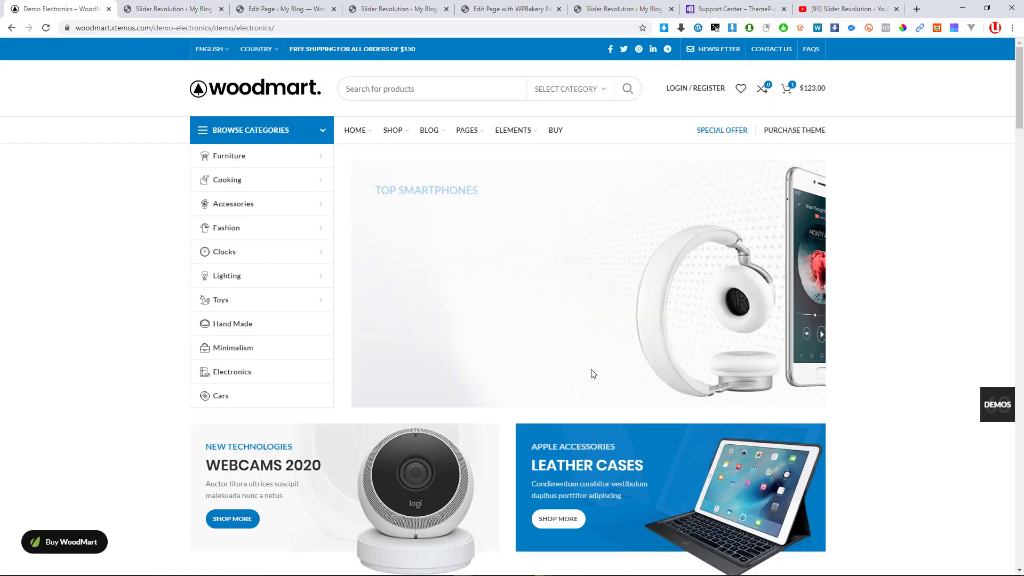
pyautogui.rightClick(615, 319)
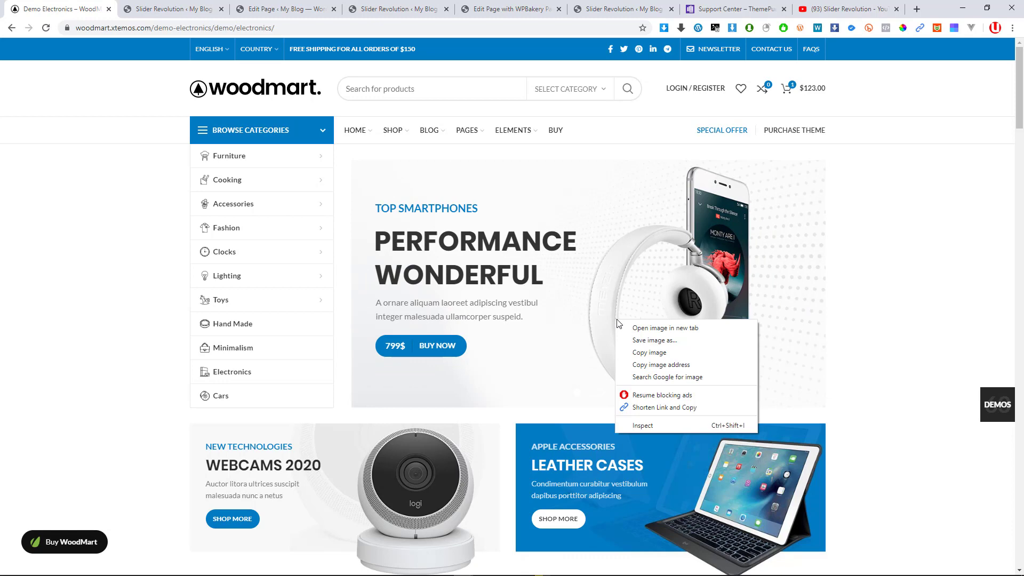
pyautogui.click(635, 341)
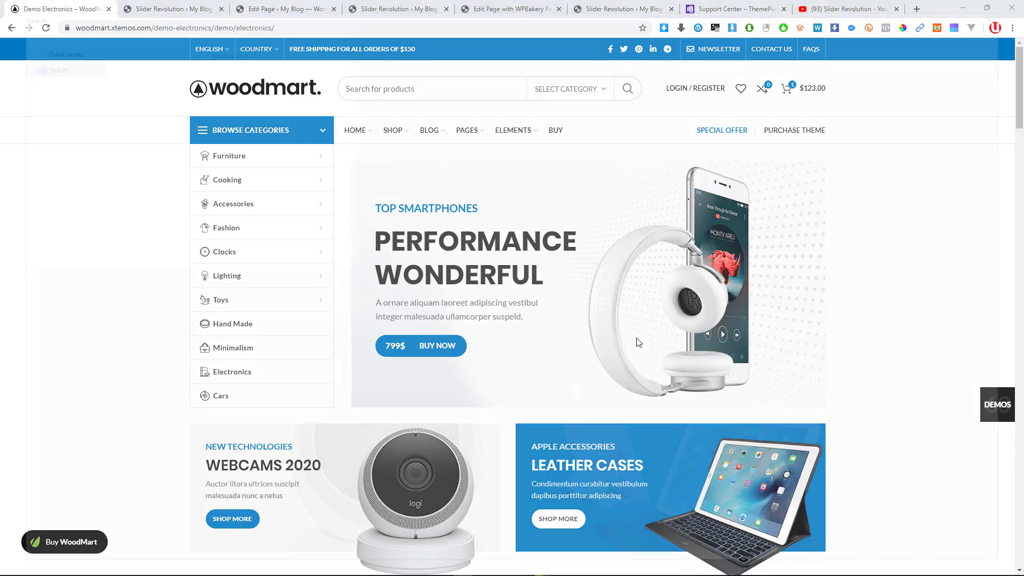
pyautogui.press('Return')
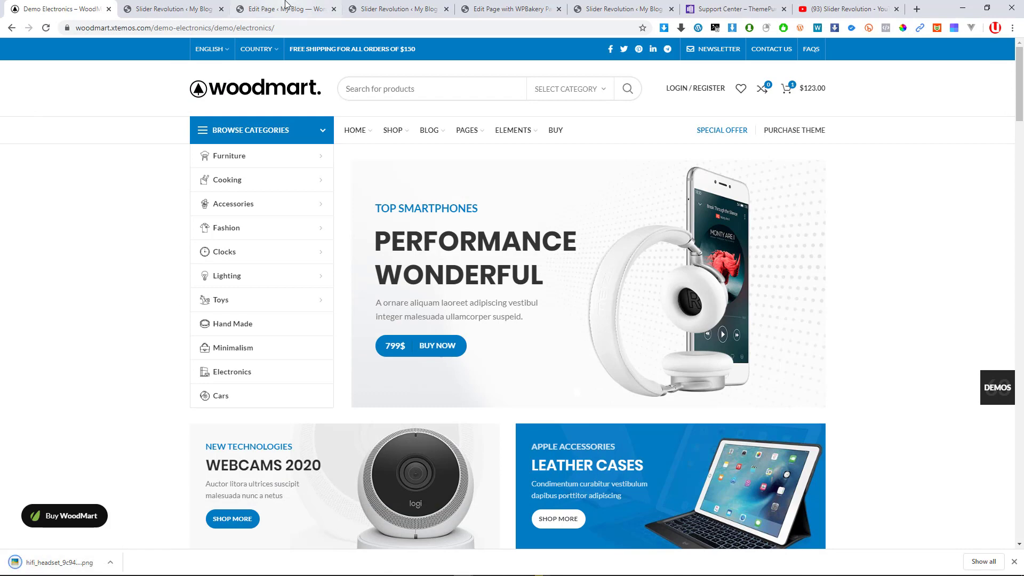
# Upload hifi_headset_9c94264-opt.png to the Media Library and insert it as Image 1
pyautogui.click(193, 7)
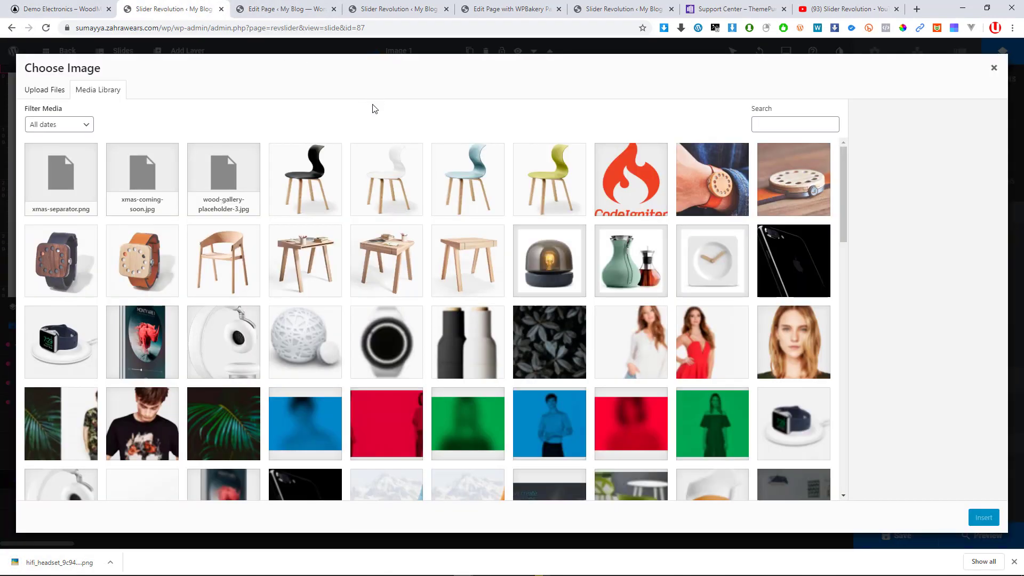
pyautogui.moveTo(54, 562); pyautogui.dragTo(200, 309)
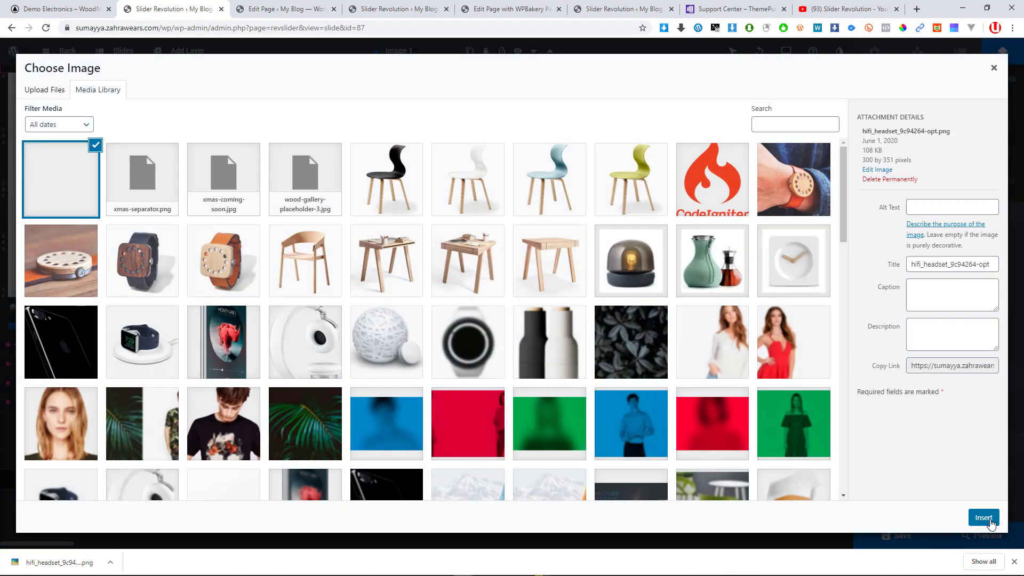
pyautogui.click(990, 522)
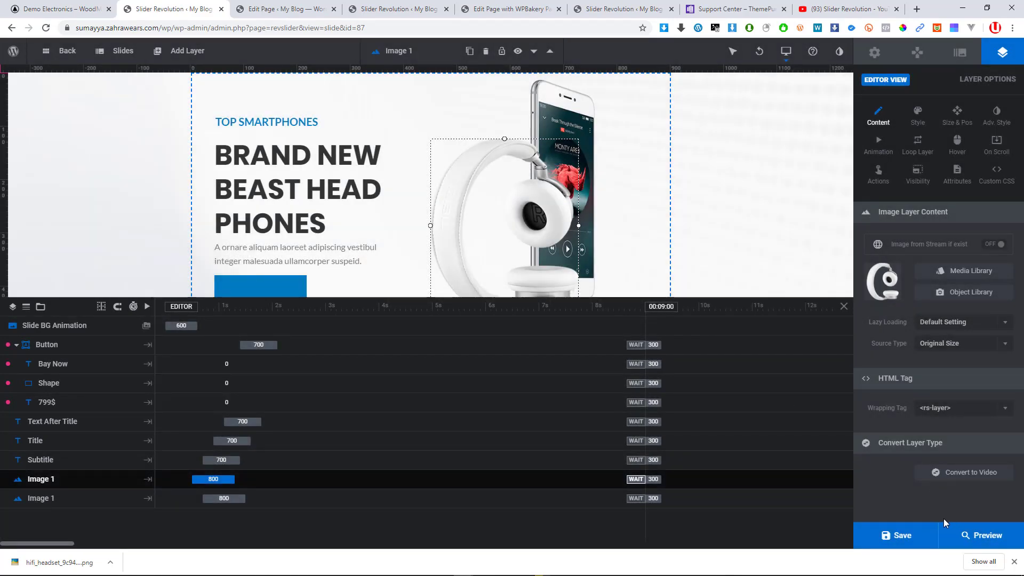
# Widen the phone image layer slightly and open the image picker for the headphones layer
pyautogui.click(562, 108)
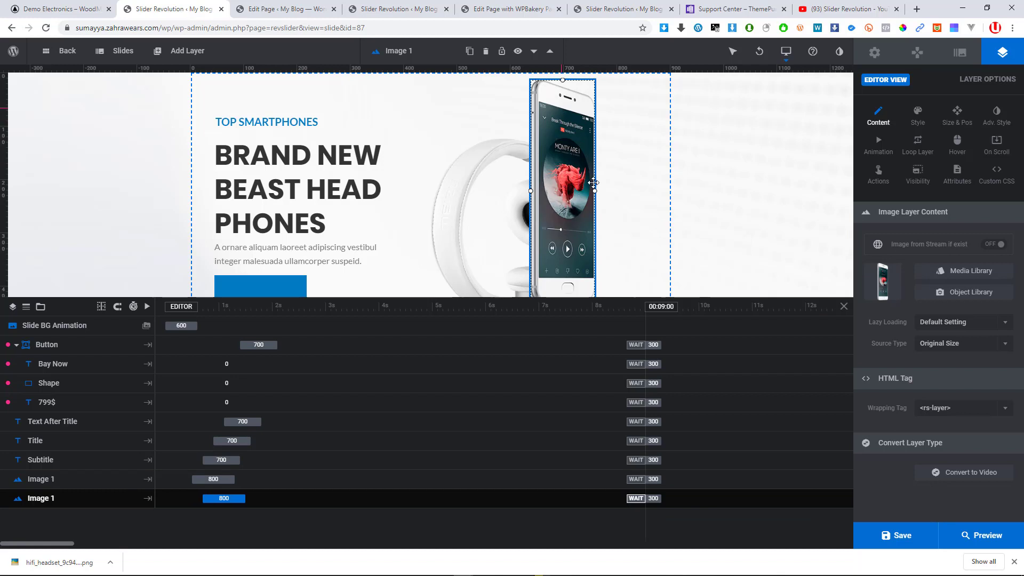
pyautogui.moveTo(595, 191); pyautogui.dragTo(575, 152)
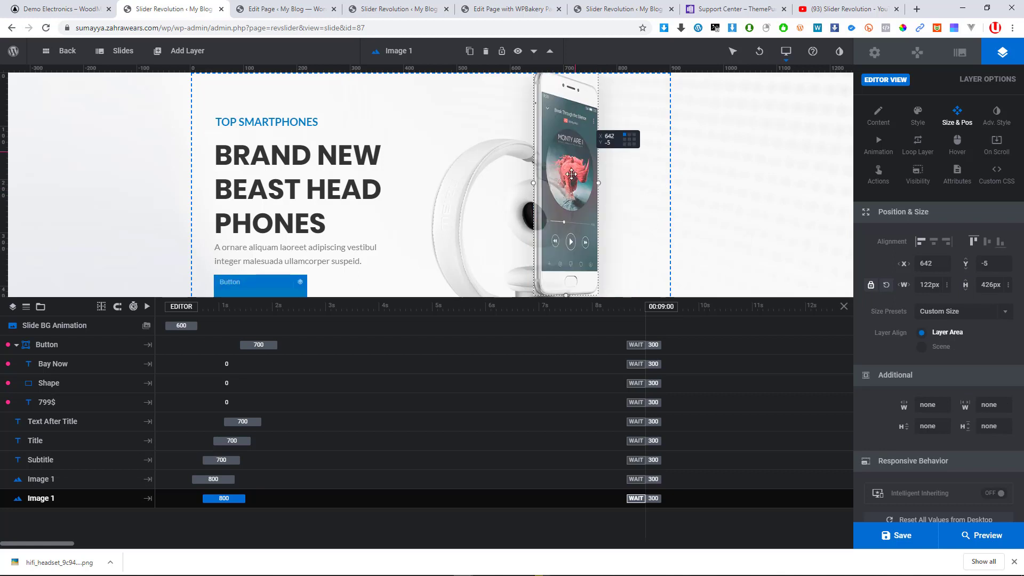
pyautogui.click(572, 165)
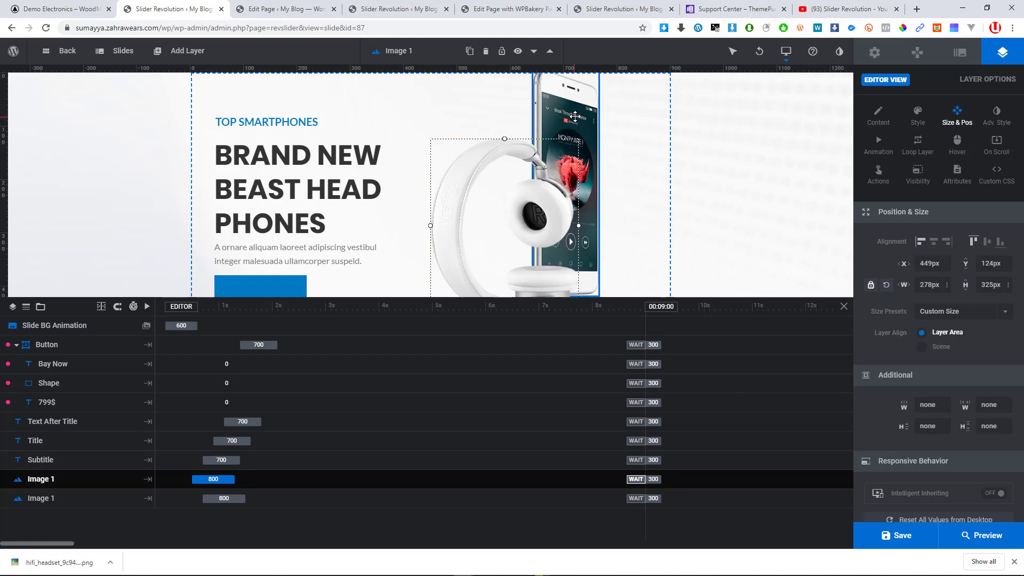
pyautogui.doubleClick(571, 107)
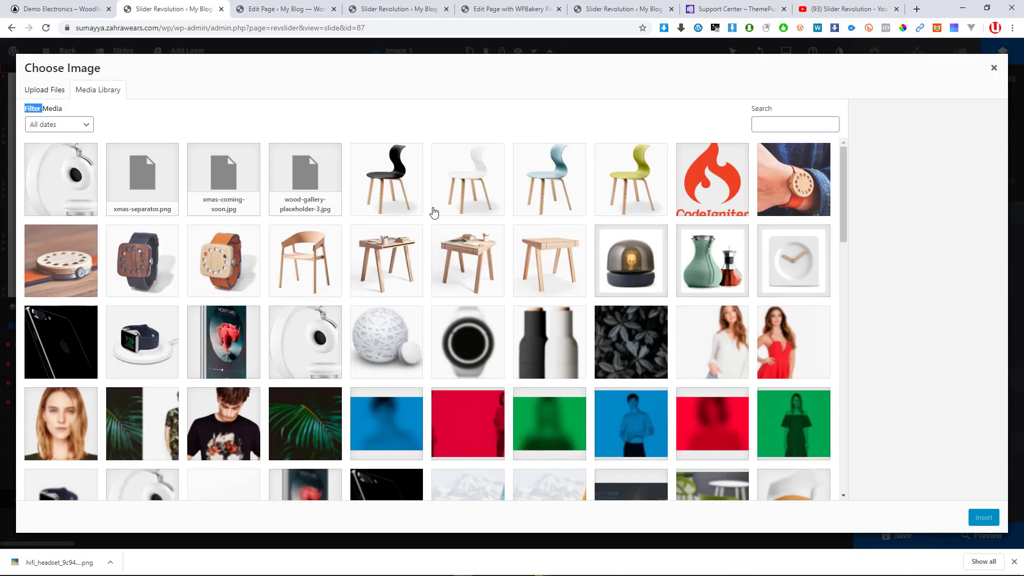
# Save hifi_phone_7627a38-opt.png from the demo, upload it to the Media Library and insert it
pyautogui.click(67, 5)
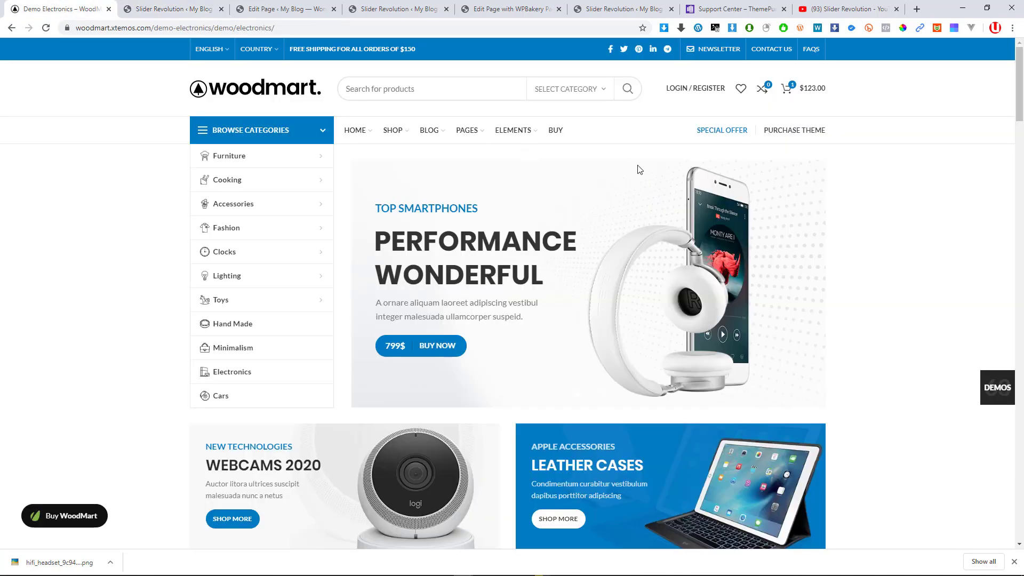
pyautogui.rightClick(703, 197)
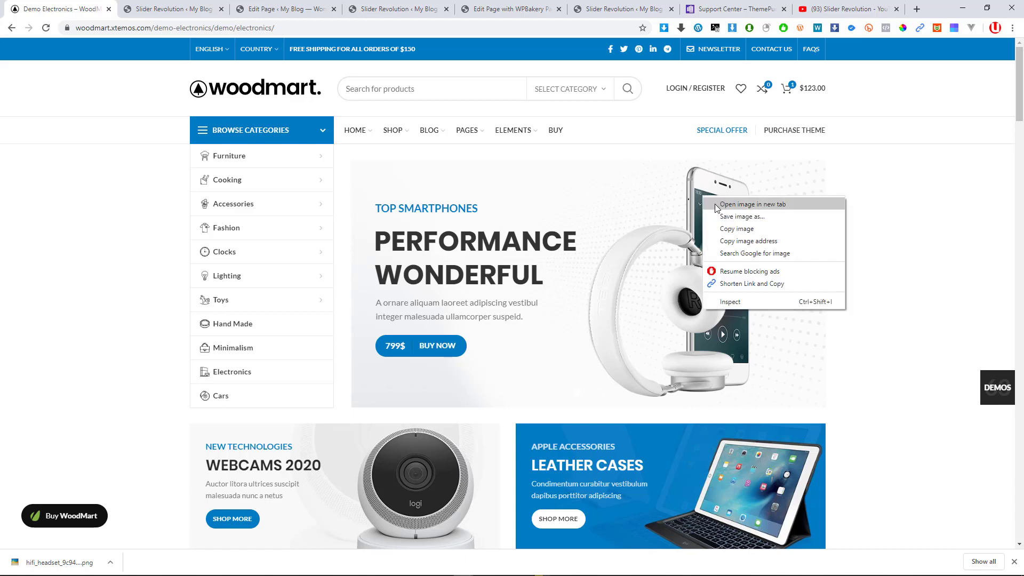
pyautogui.click(733, 218)
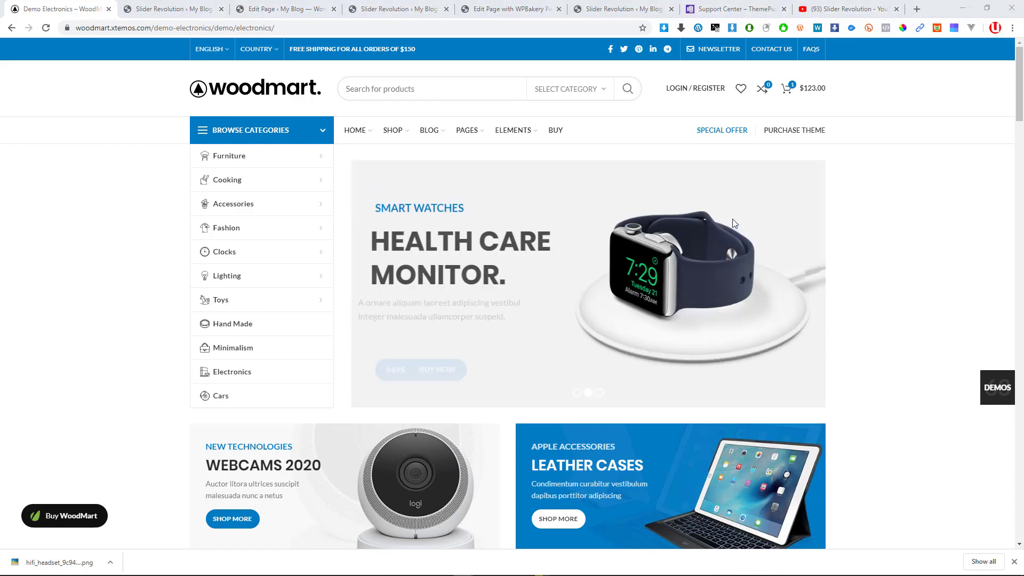
pyautogui.press('Return')
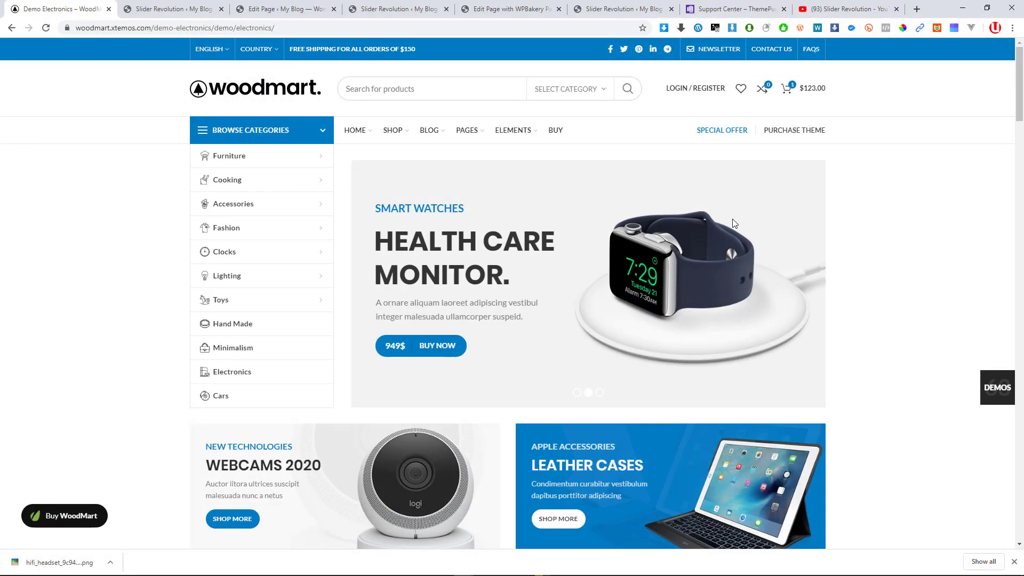
pyautogui.click(176, 9)
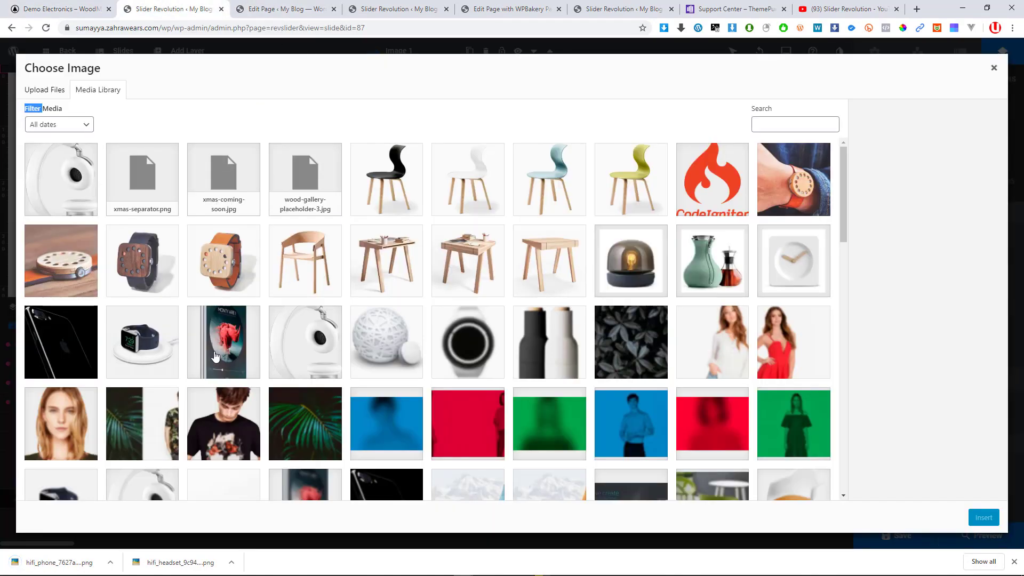
pyautogui.moveTo(53, 562); pyautogui.dragTo(283, 242)
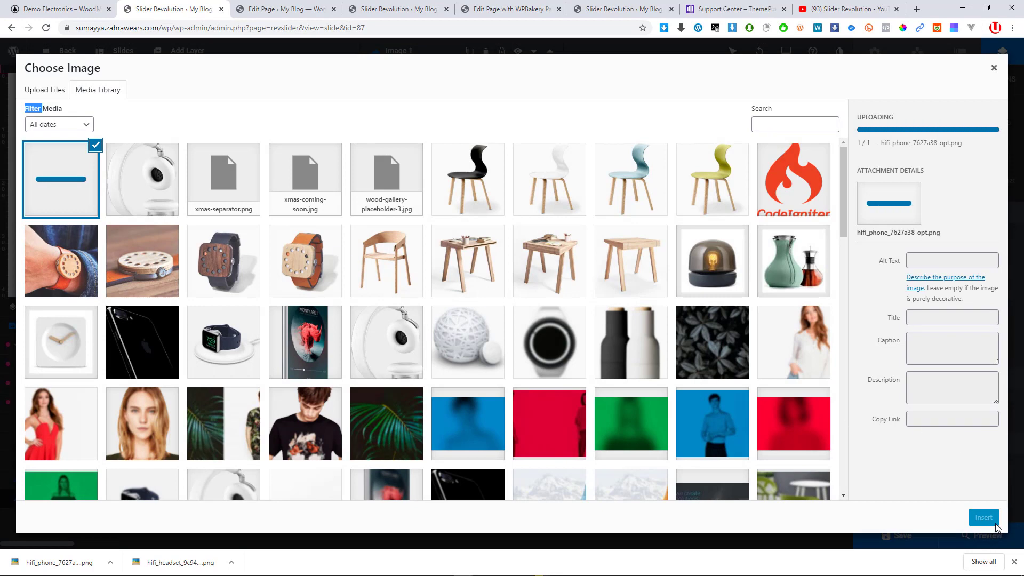
pyautogui.click(983, 518)
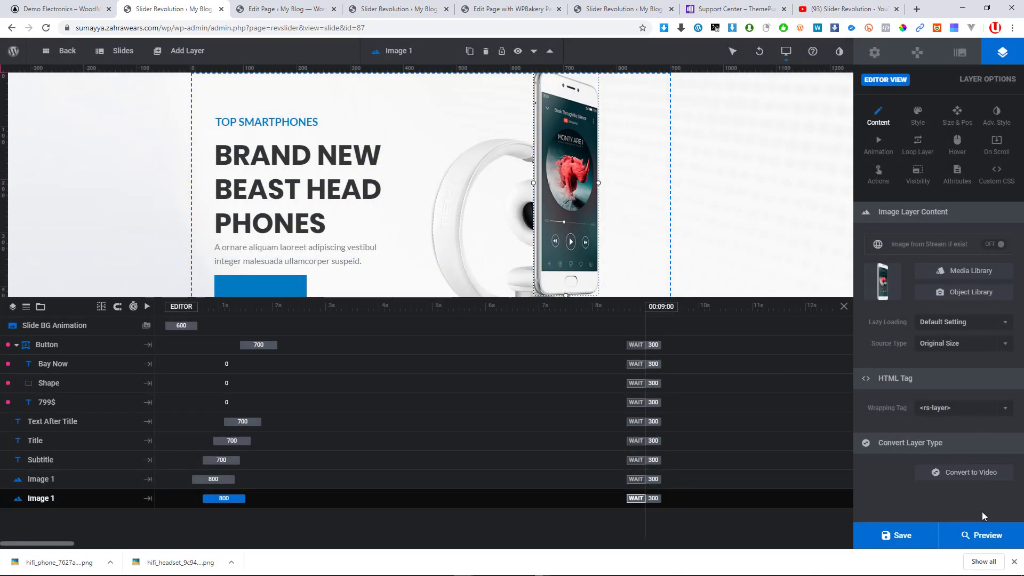
# Save the slide, then drag the subtitle, headline, description and buy button higher to fit the slide
pyautogui.click(903, 536)
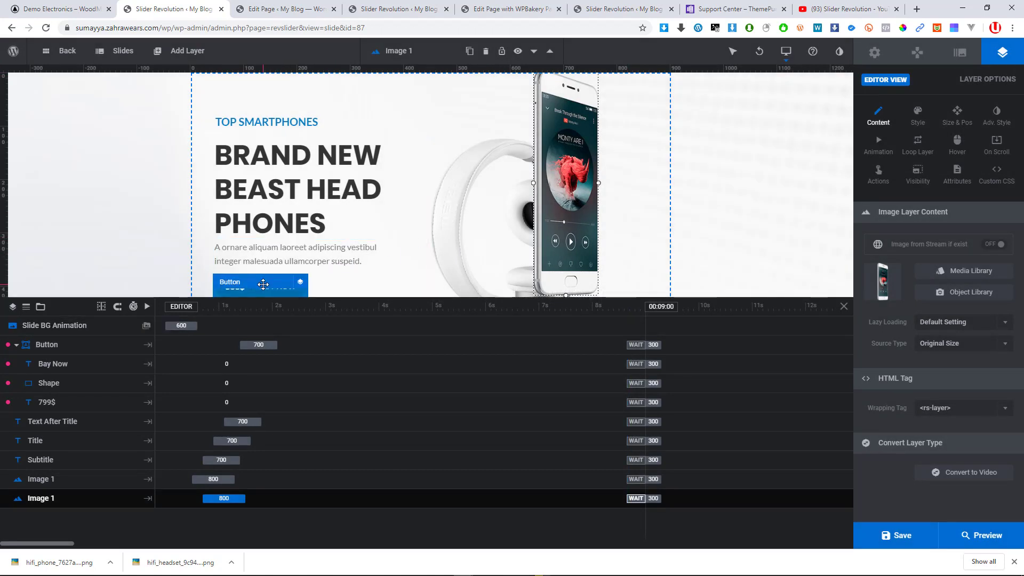
pyautogui.moveTo(265, 279); pyautogui.dragTo(262, 282)
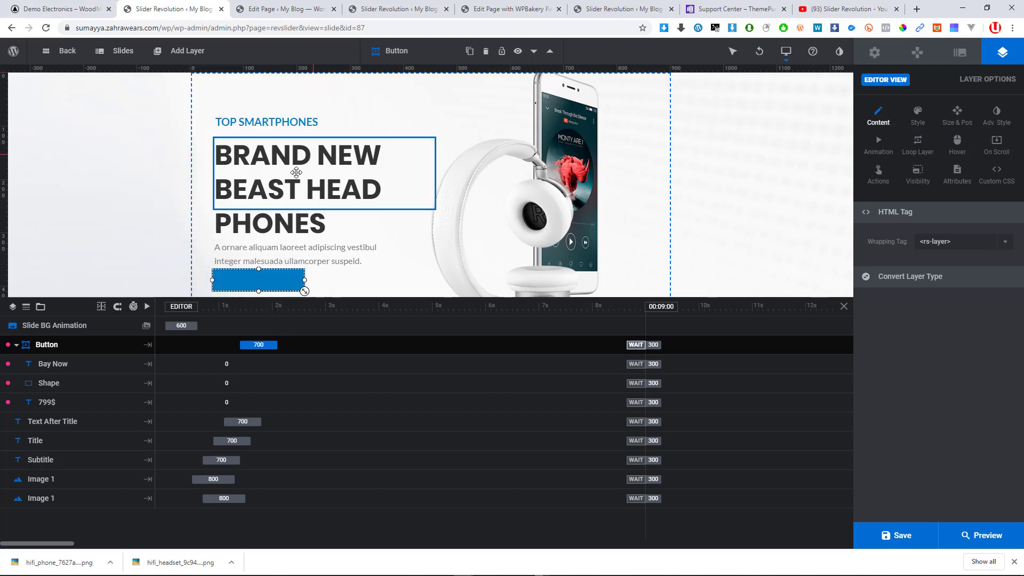
pyautogui.moveTo(271, 114); pyautogui.dragTo(274, 107)
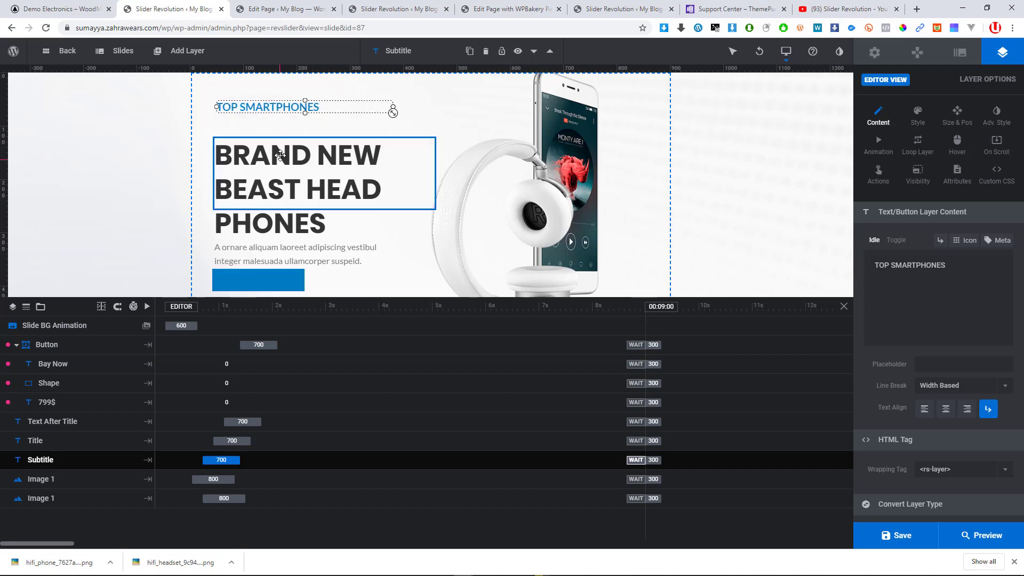
pyautogui.moveTo(278, 169); pyautogui.dragTo(277, 151)
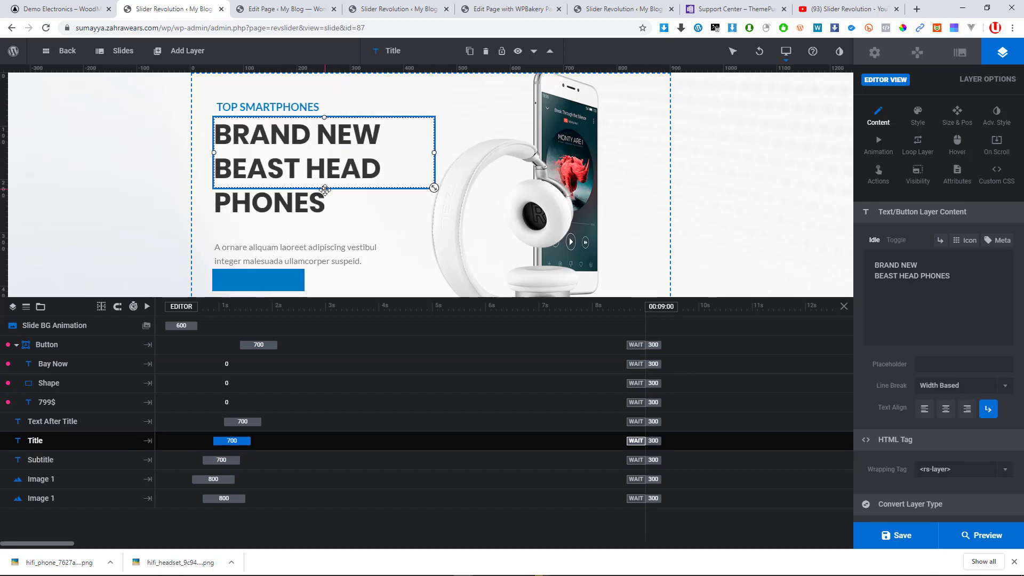
pyautogui.moveTo(325, 189); pyautogui.dragTo(323, 243)
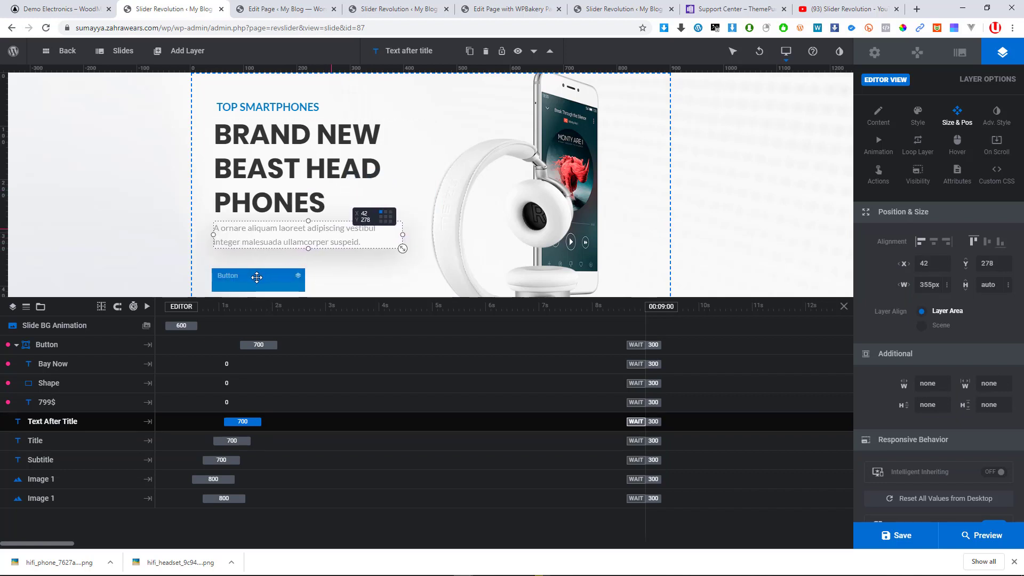
pyautogui.moveTo(257, 276); pyautogui.dragTo(257, 269)
pyautogui.click(191, 461)
pyautogui.click(229, 448)
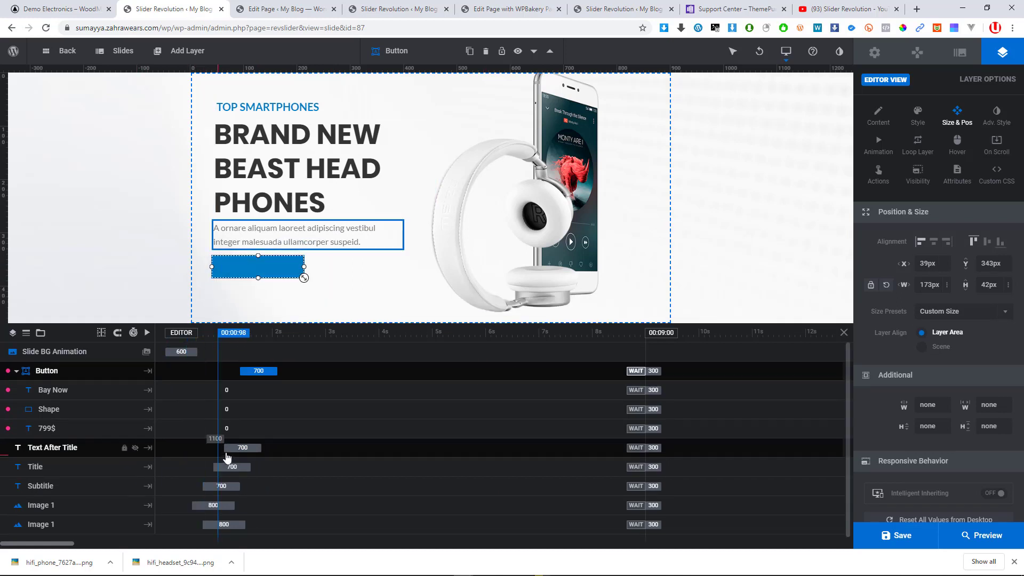
pyautogui.click(232, 467)
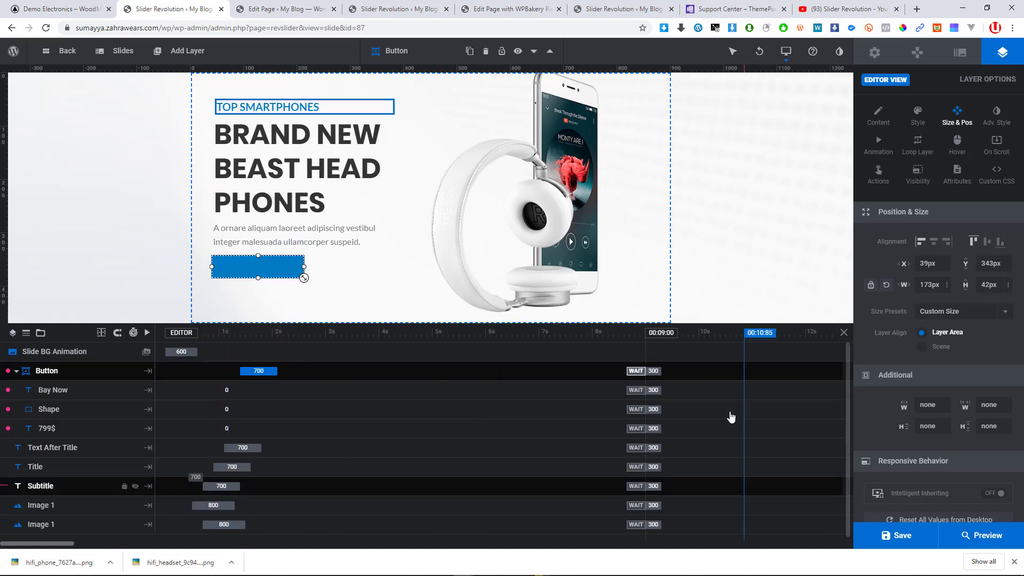
# Save the first slide and download the watch image from the demo's Smart Watches slide
pyautogui.click(899, 538)
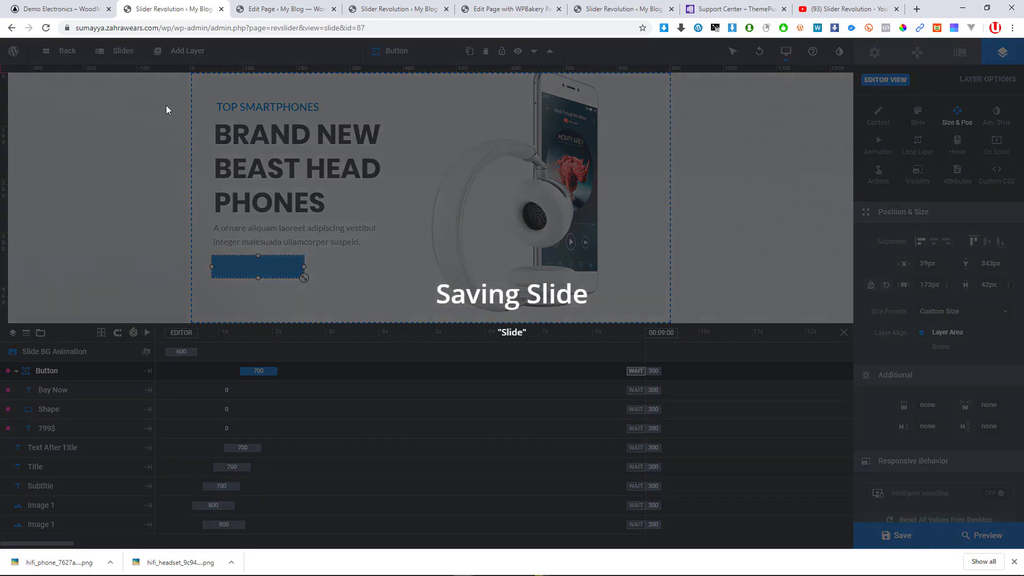
pyautogui.click(59, 9)
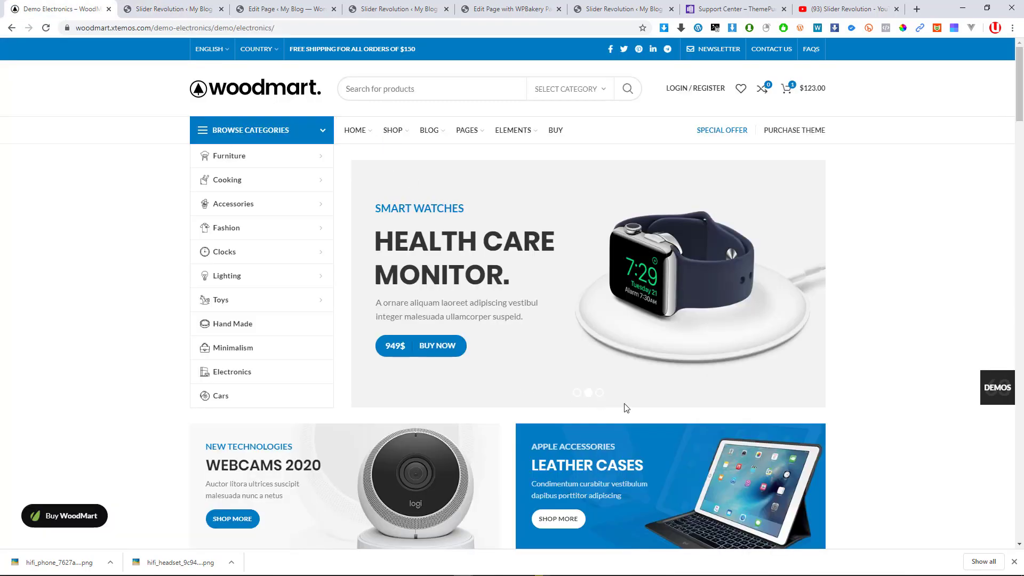
pyautogui.click(589, 395)
pyautogui.rightClick(676, 270)
pyautogui.click(700, 291)
pyautogui.press('Escape')
pyautogui.moveTo(299, 274)
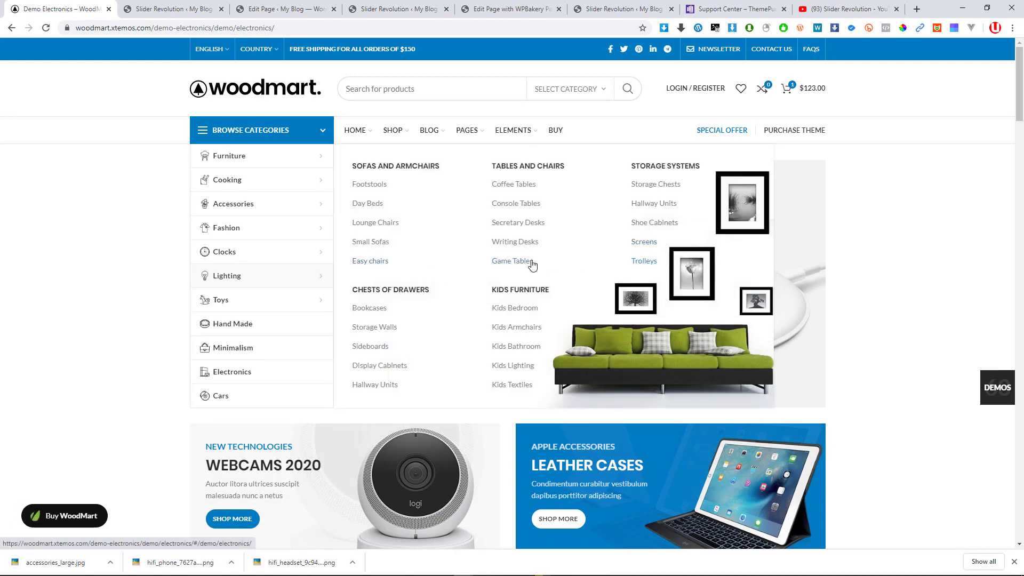
pyautogui.click(145, 8)
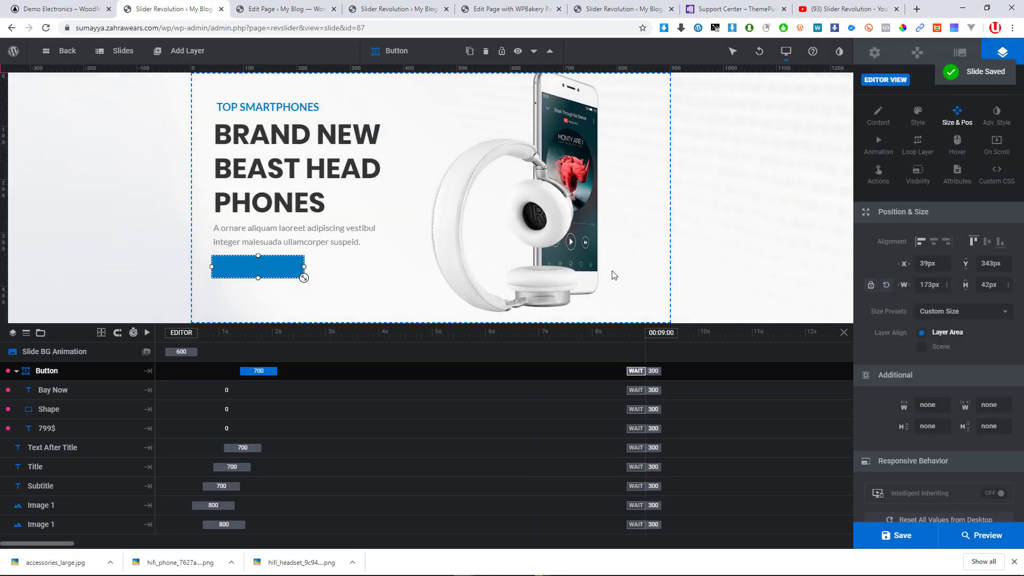
pyautogui.moveTo(125, 55)
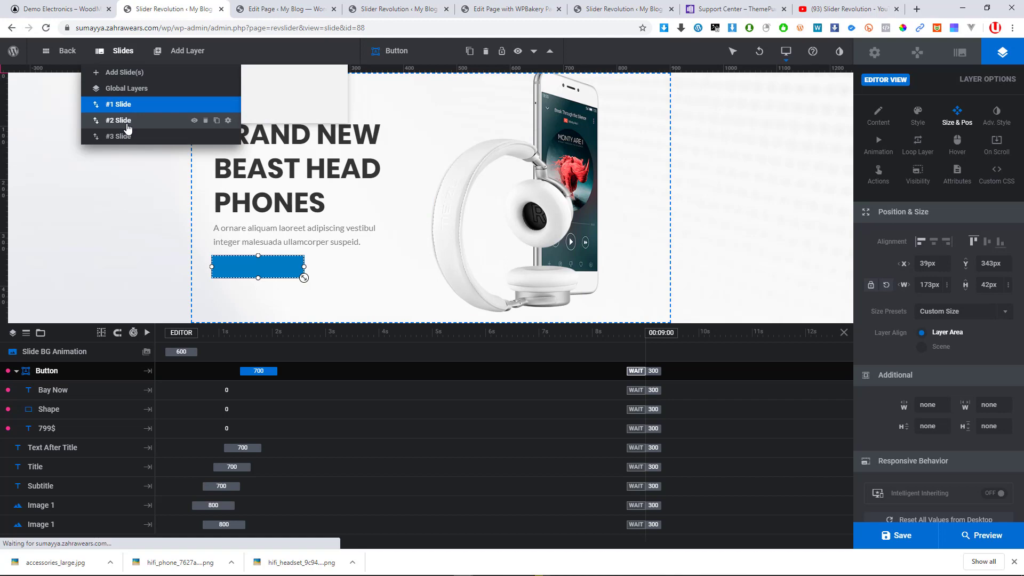
# Open slide #2, insert accessories_large.jpg as its Image 1 layer, and save the slide
pyautogui.click(127, 125)
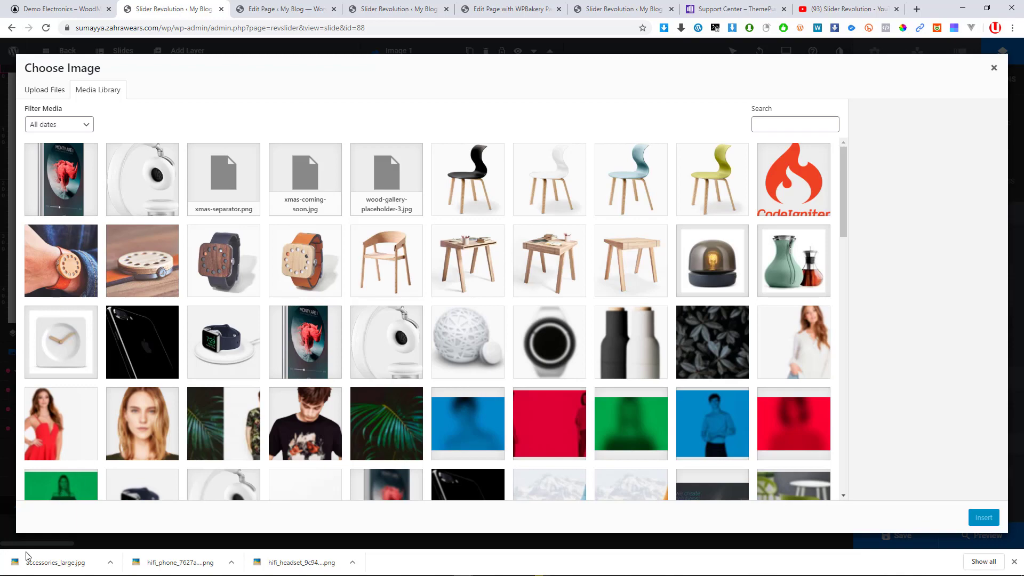
pyautogui.moveTo(28, 556); pyautogui.dragTo(170, 302)
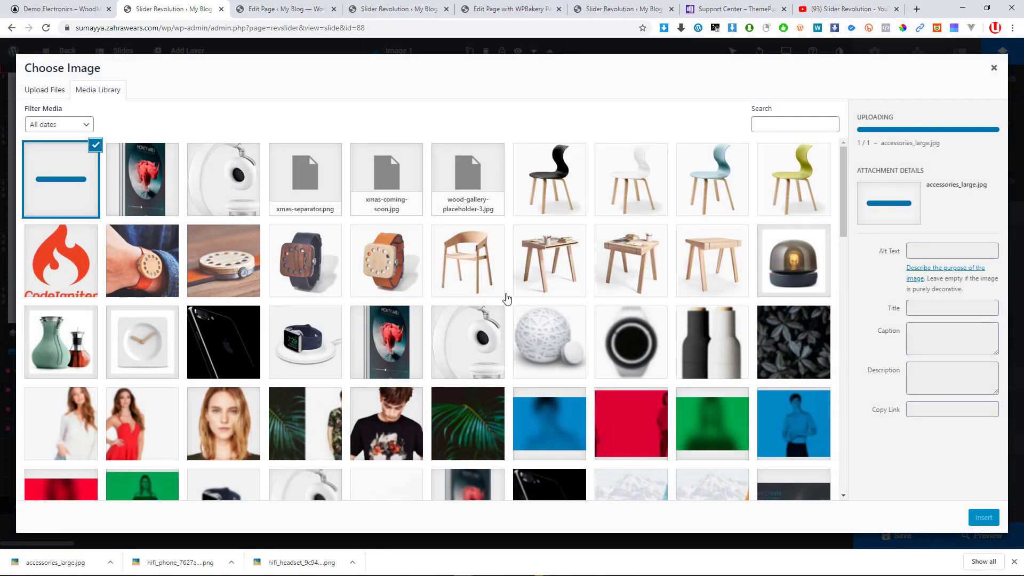
pyautogui.click(985, 518)
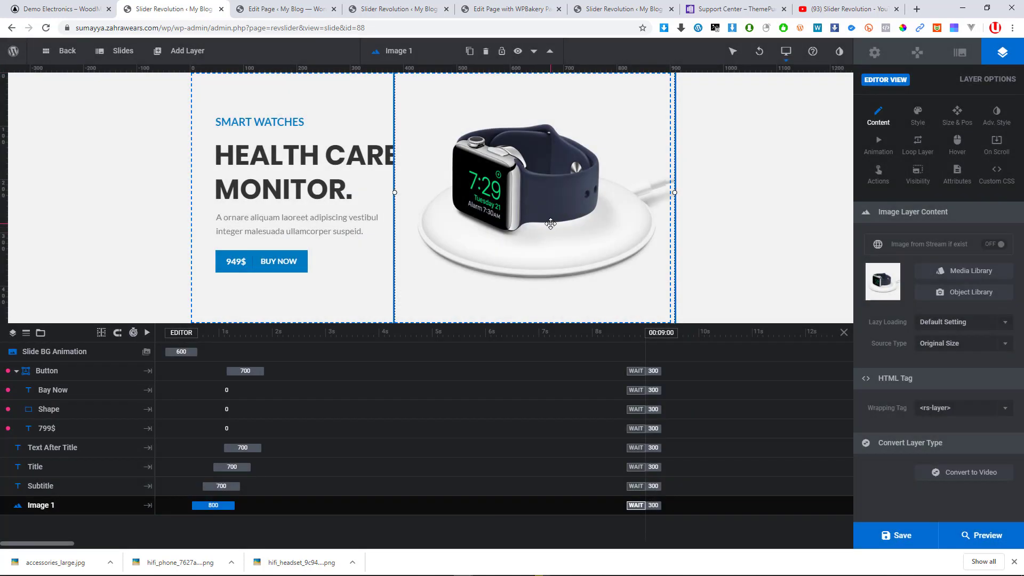
pyautogui.click(322, 171)
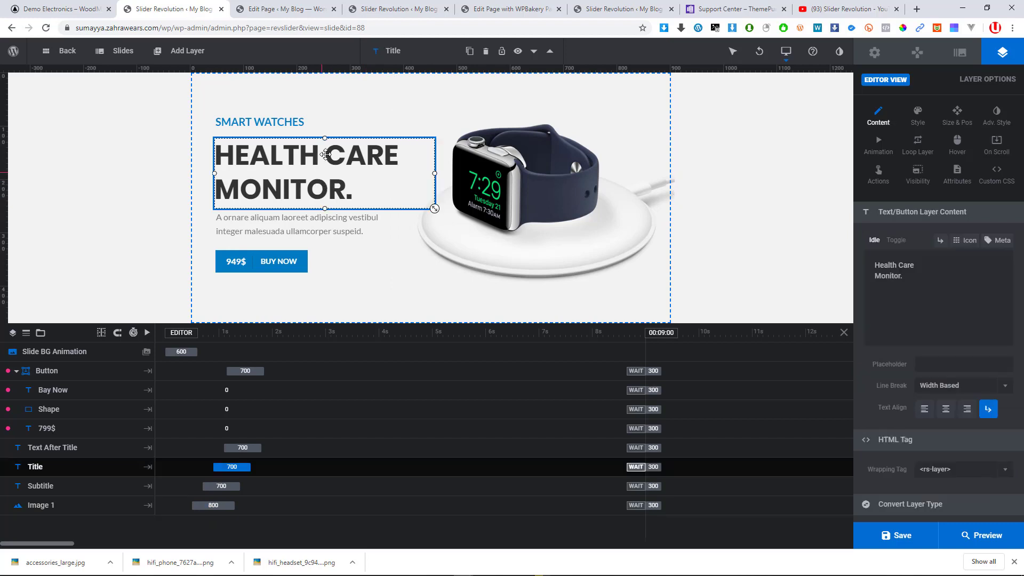
pyautogui.click(268, 115)
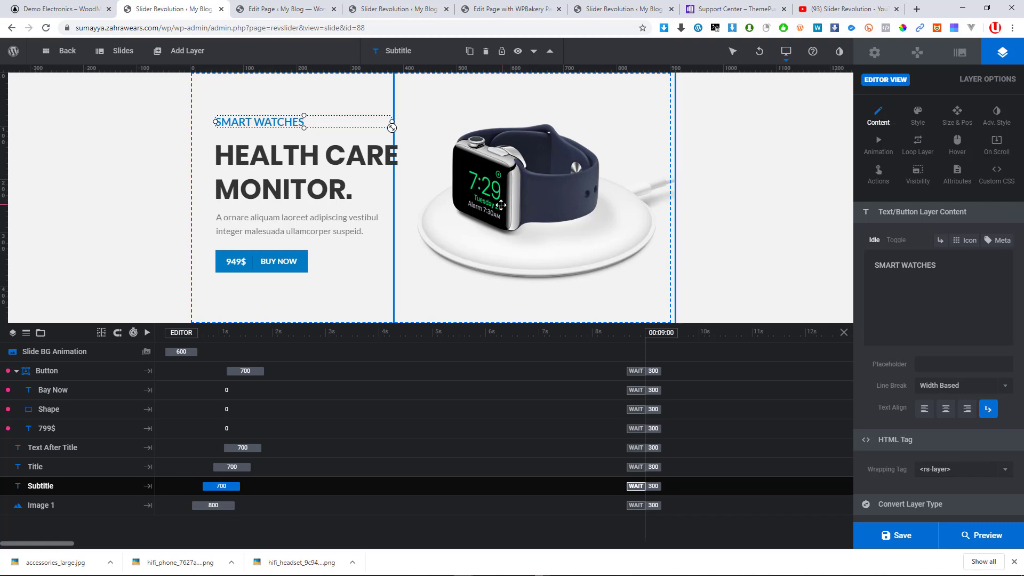
pyautogui.click(900, 537)
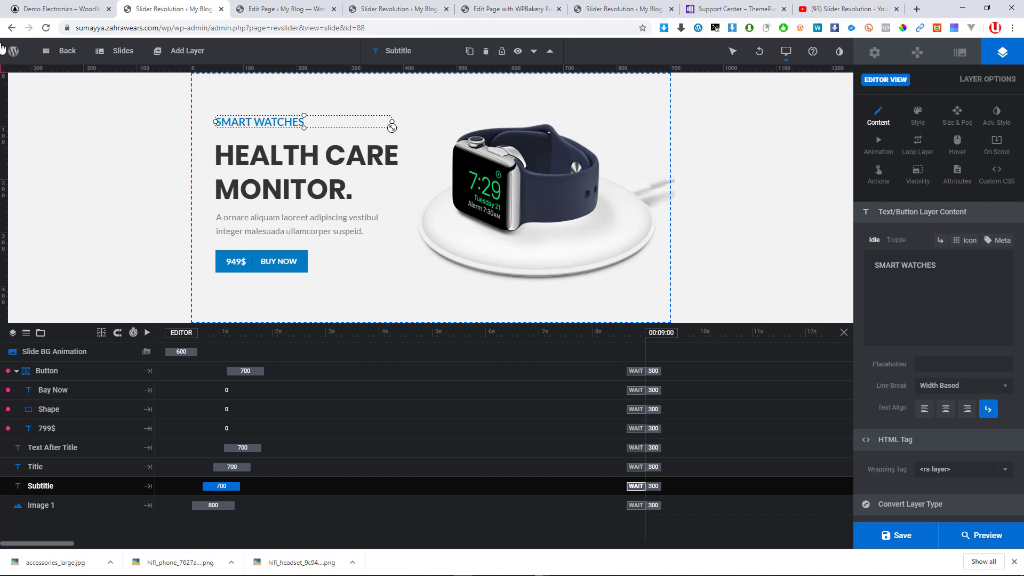
# Exit the slide editor to the modules overview and view the live My Blog site in a new tab
pyautogui.click(45, 54)
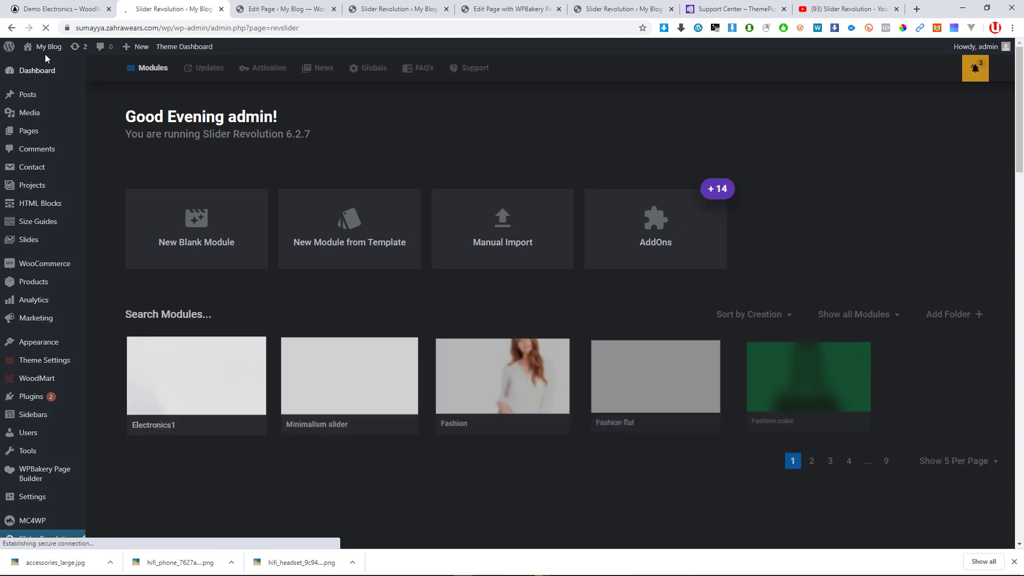
pyautogui.moveTo(39, 56)
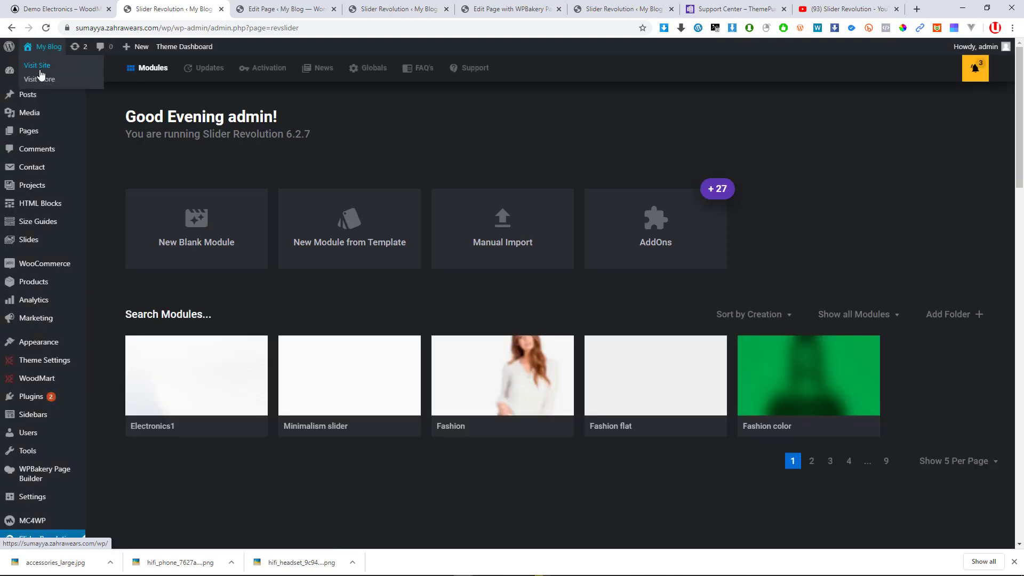
pyautogui.click(37, 66)
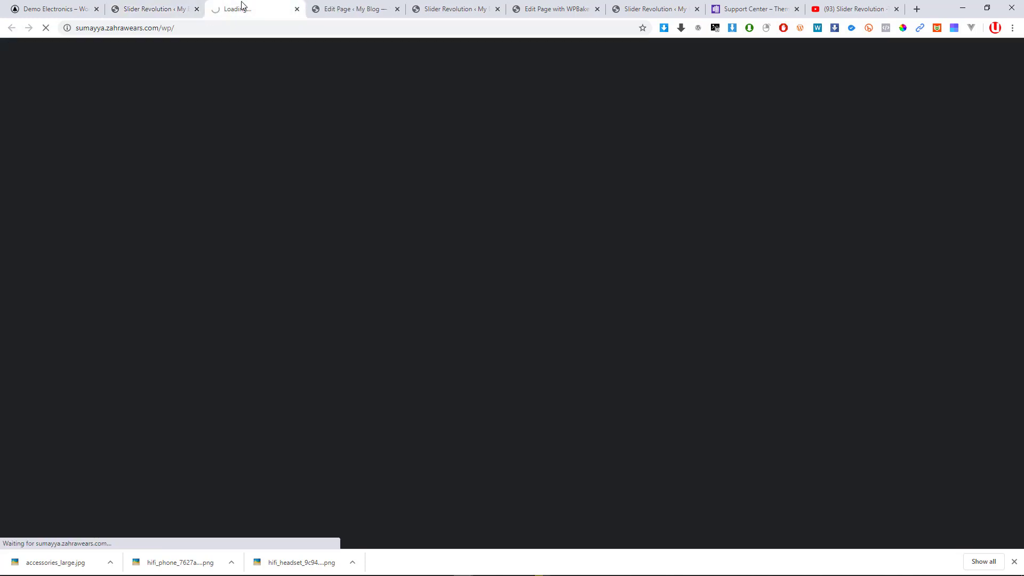
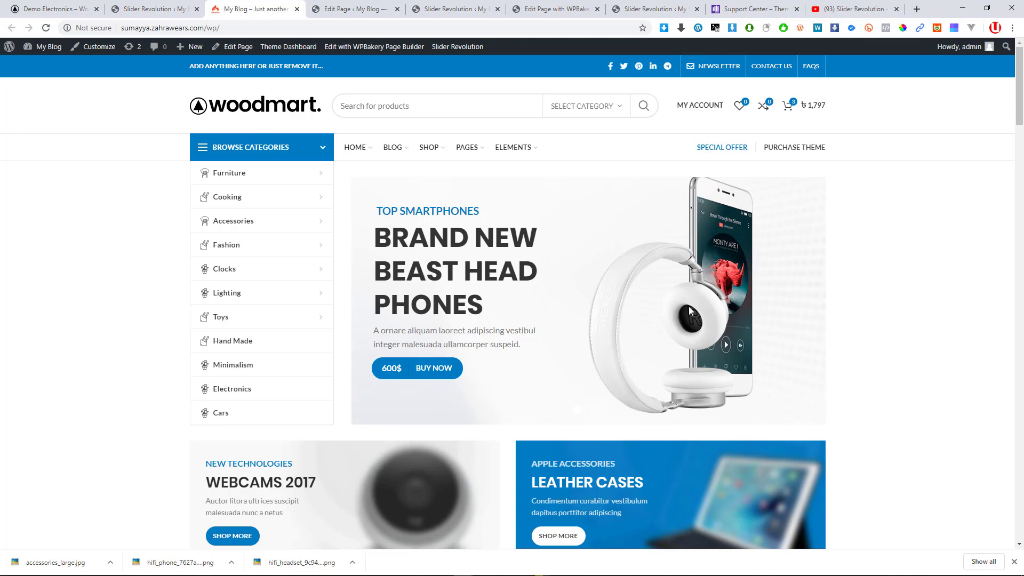
# Compare the live My Blog homepage slider with the WoodMart demo, then close the blog tab
pyautogui.scroll(-2, 663, 322)
pyautogui.scroll(2, 663, 322)
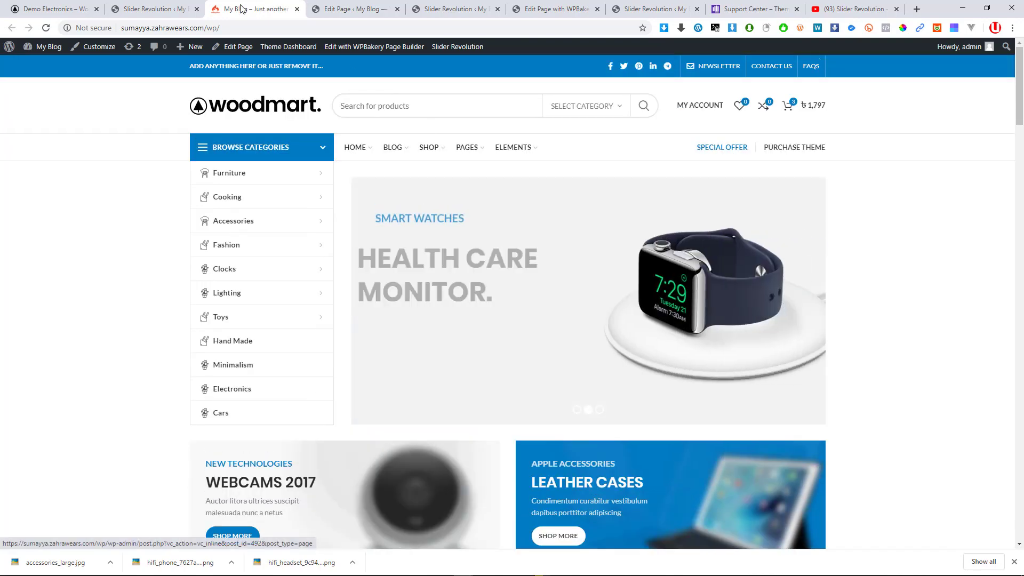
pyautogui.moveTo(276, 4); pyautogui.dragTo(176, 4)
pyautogui.click(34, 6)
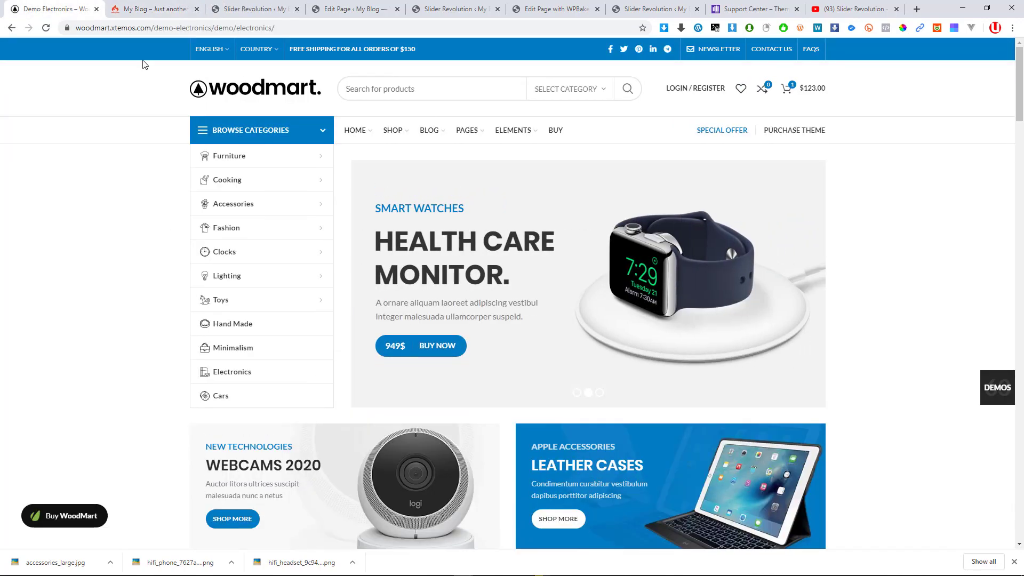
pyautogui.hotkey('ctrl', 'Tab')
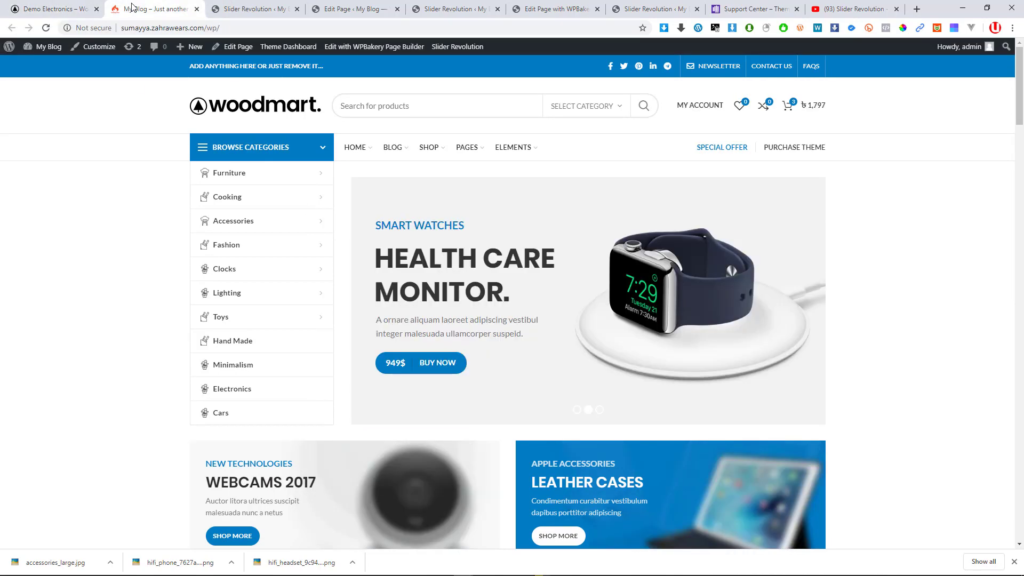
pyautogui.moveTo(331, 276)
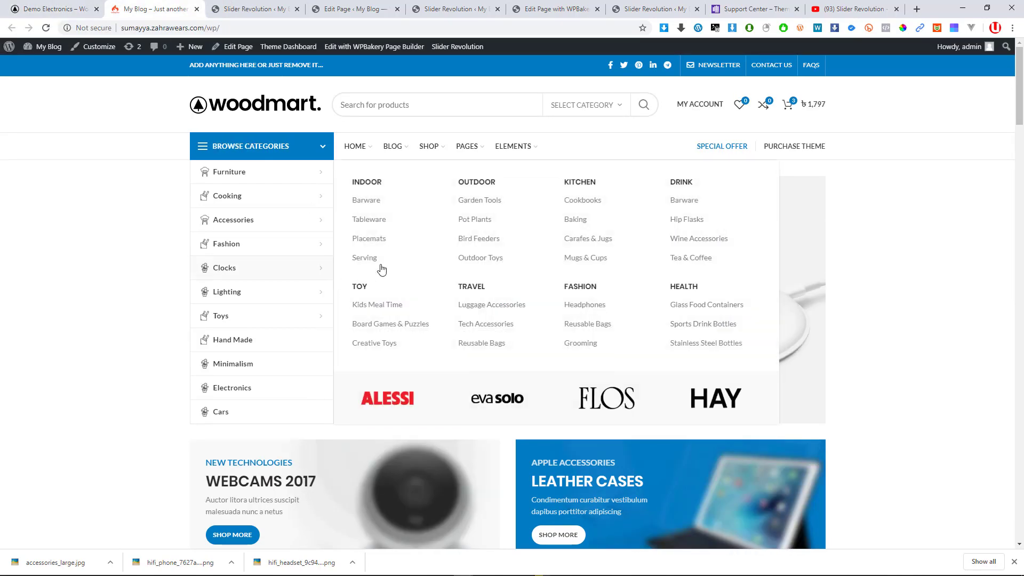
pyautogui.scroll(-3, 407, 256)
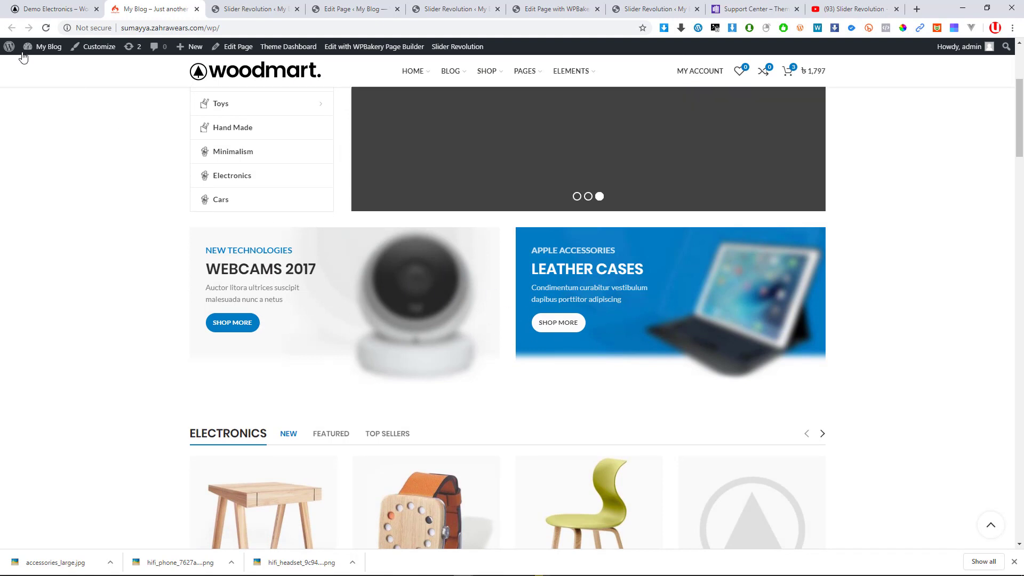
pyautogui.click(197, 9)
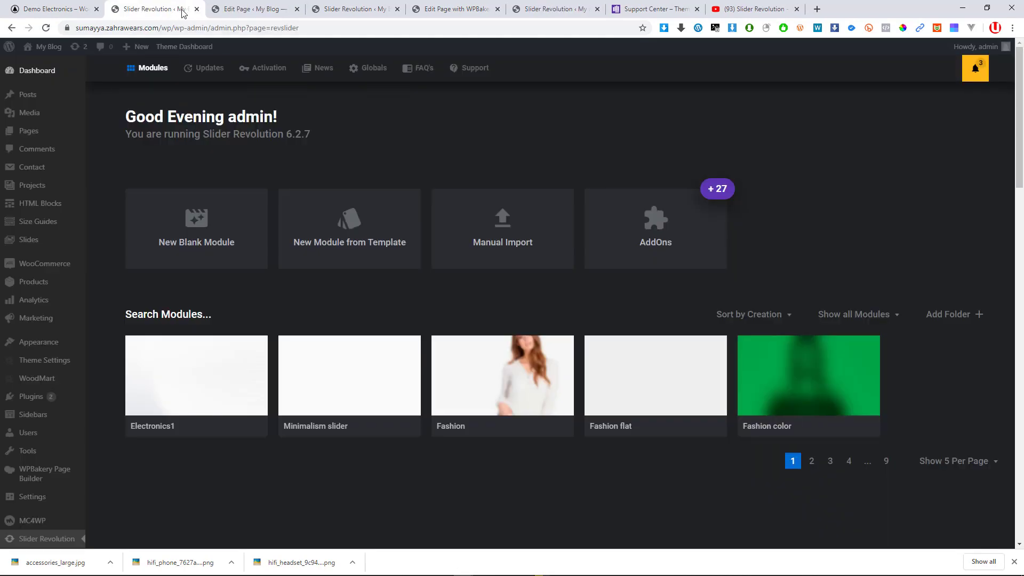
# Close the Slider Revolution dashboard and slide editor tabs, leaving the WPBakery frontend editor
pyautogui.click(221, 9)
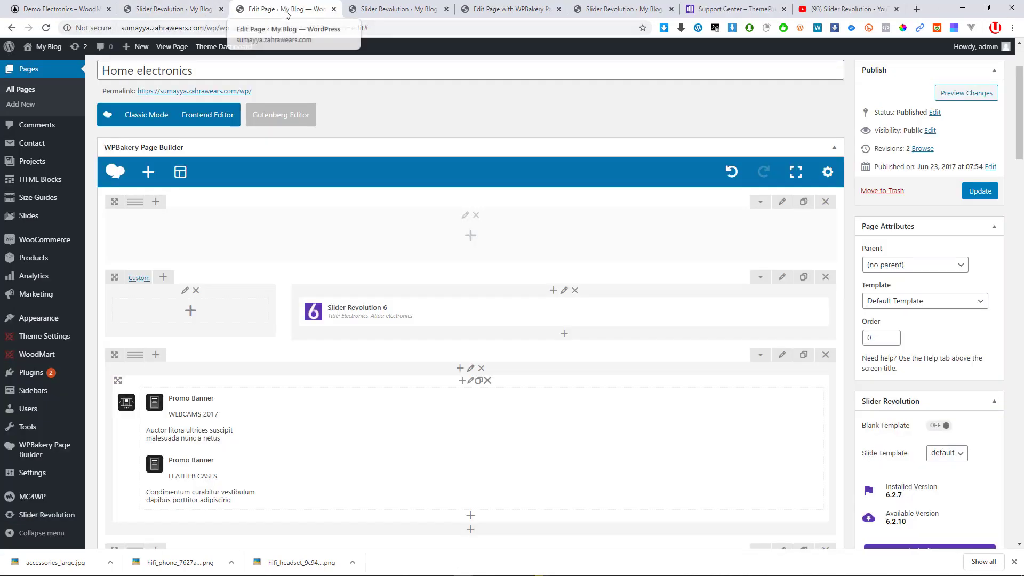
pyautogui.click(197, 11)
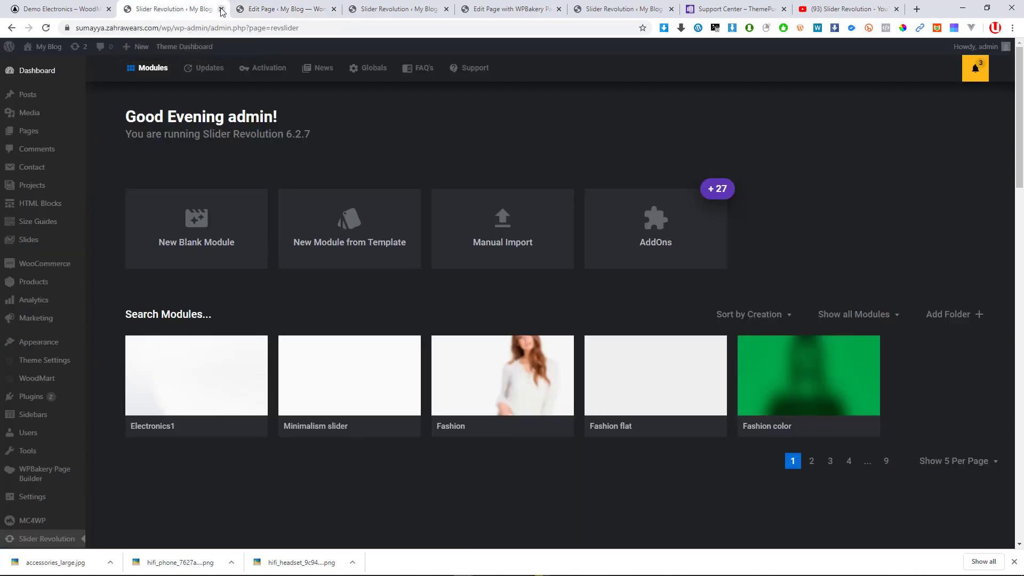
pyautogui.click(222, 9)
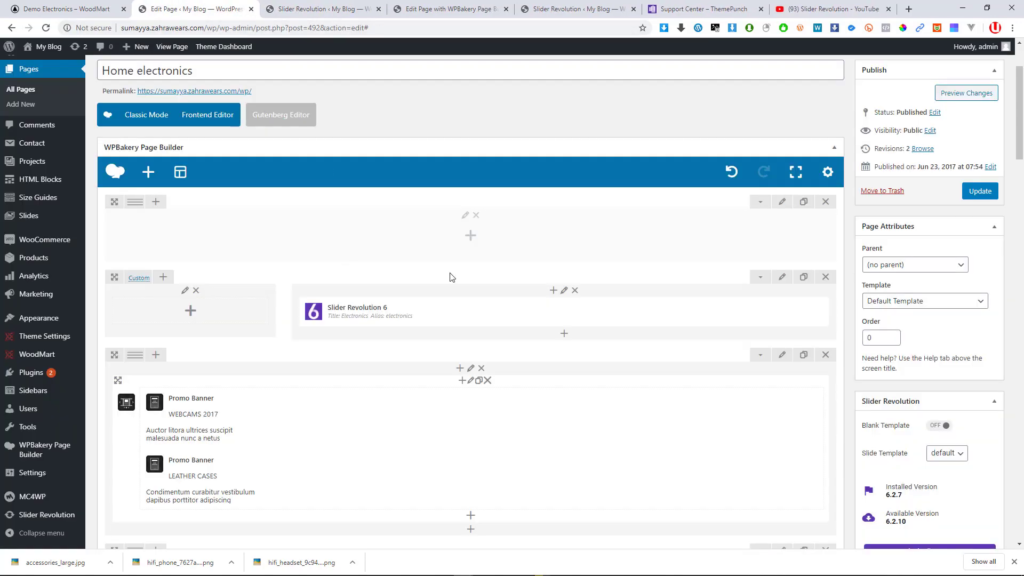
pyautogui.scroll(-3, 450, 277)
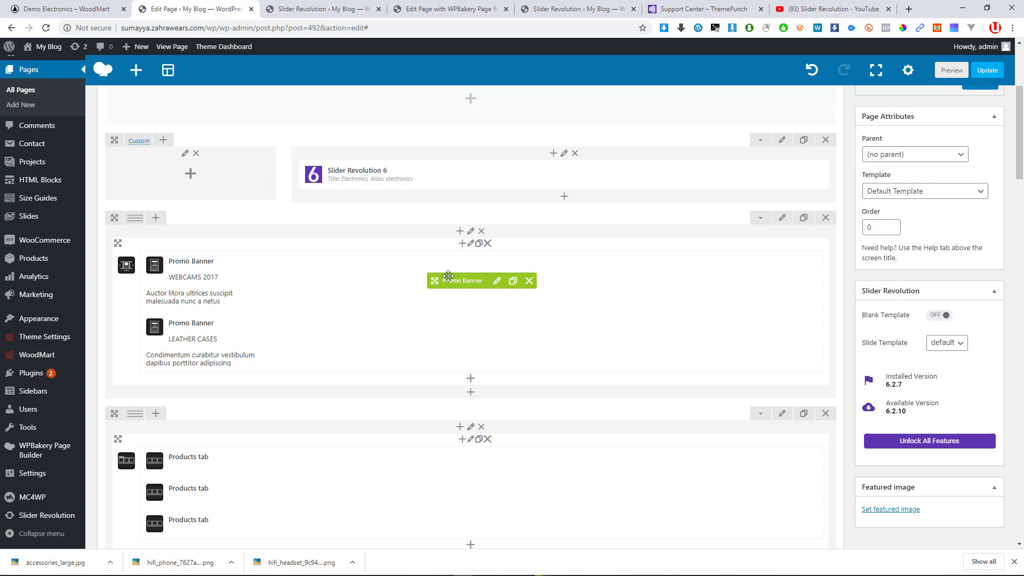
pyautogui.click(309, 10)
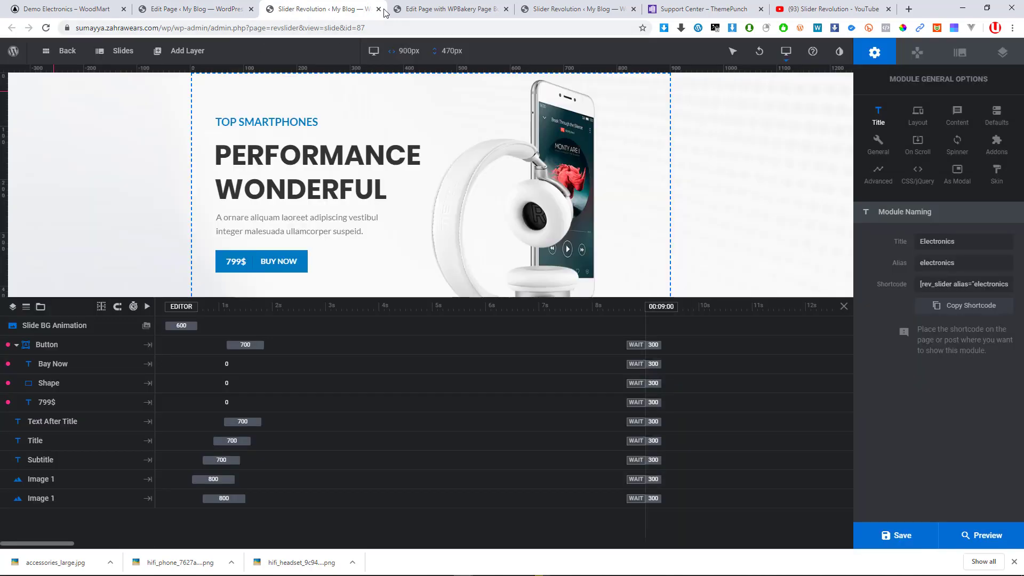
pyautogui.click(379, 9)
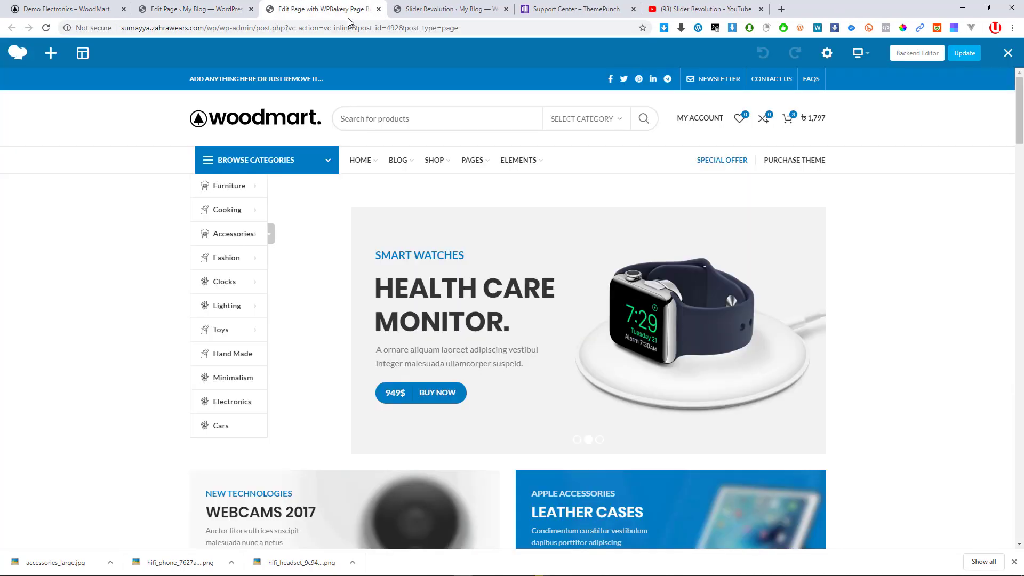
pyautogui.moveTo(332, 17); pyautogui.dragTo(198, 10)
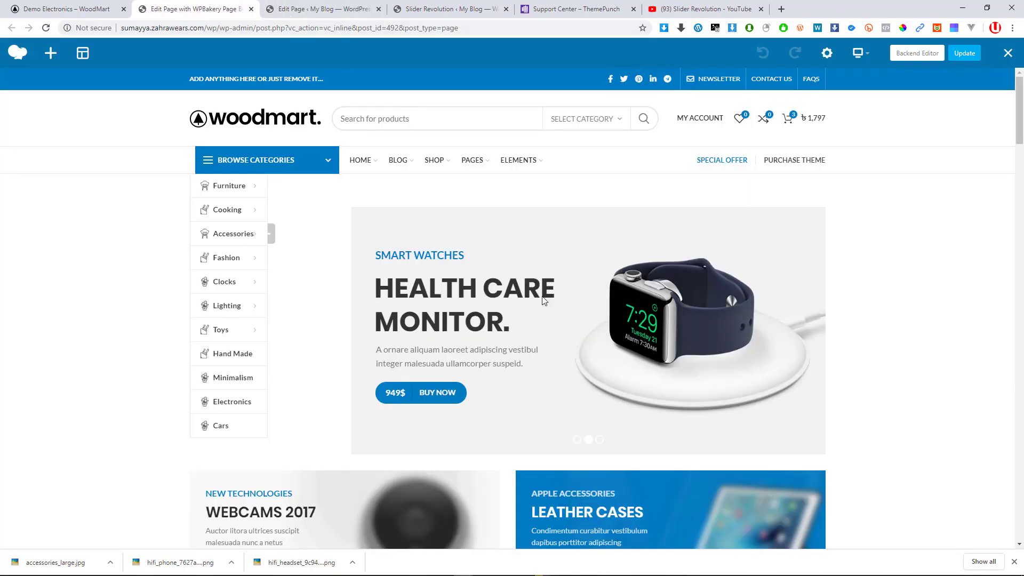
pyautogui.moveTo(533, 316)
pyautogui.scroll(-4, 532, 315)
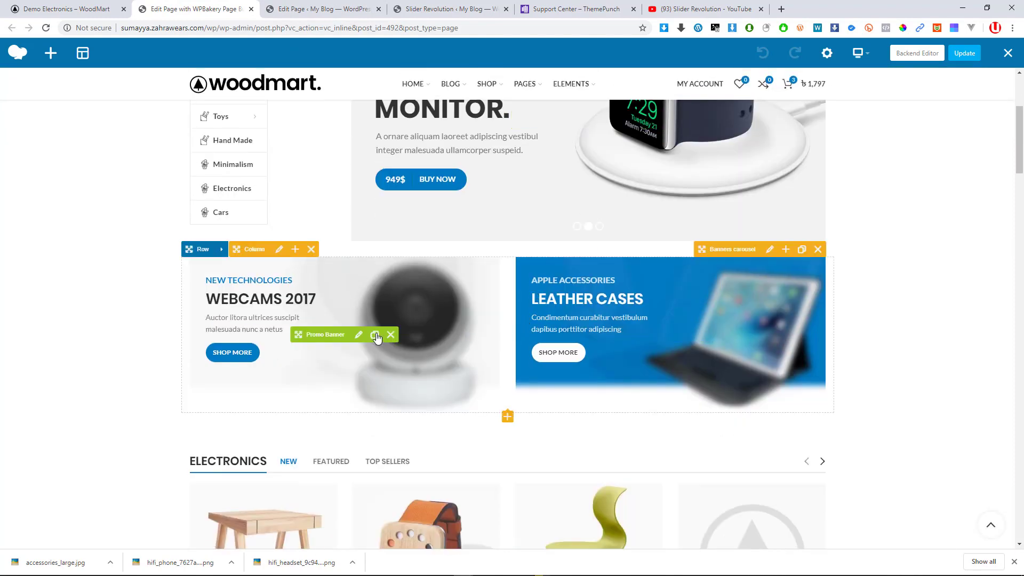
pyautogui.moveTo(650, 356)
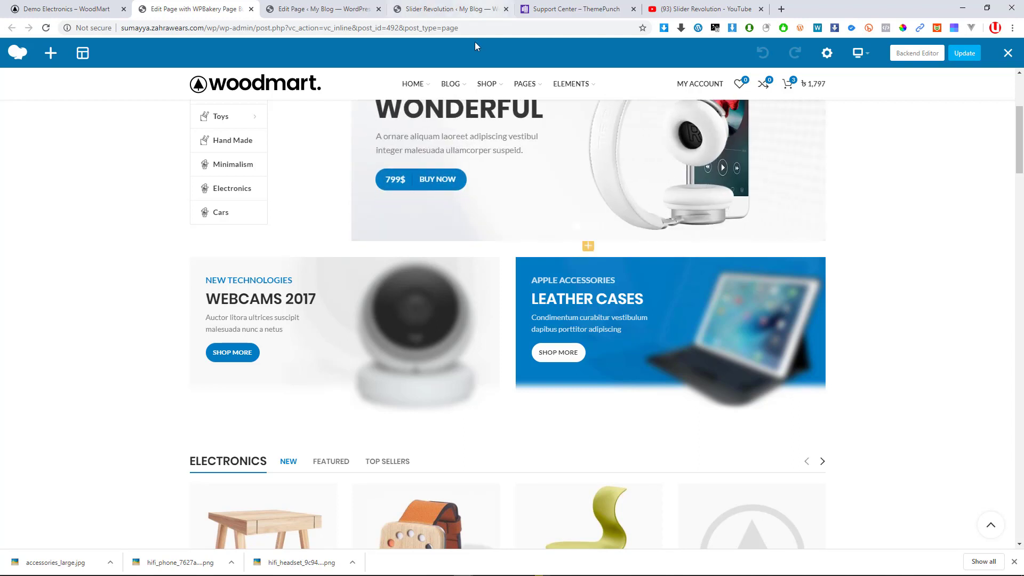
pyautogui.click(309, 9)
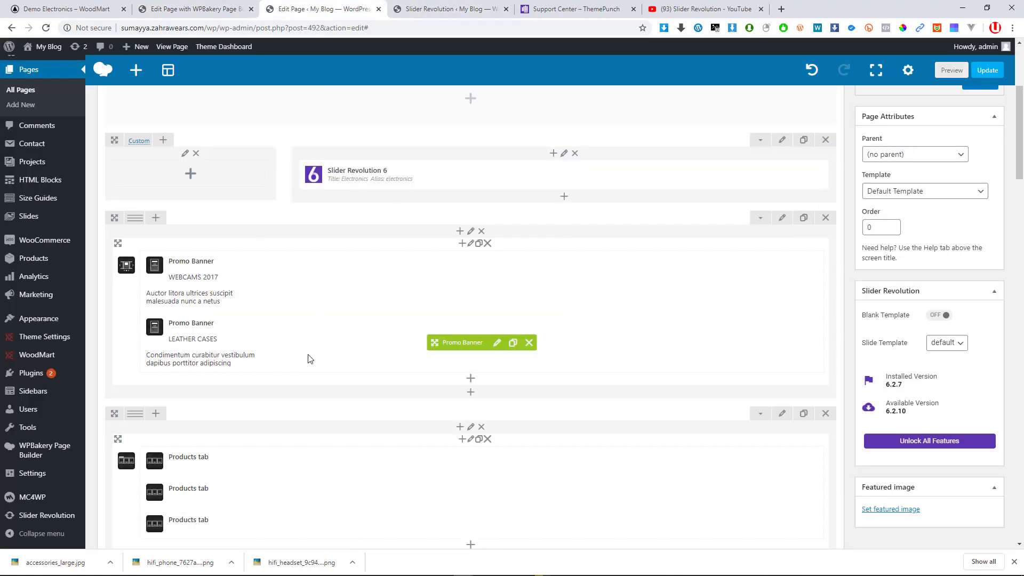
pyautogui.scroll(-1, 276, 339)
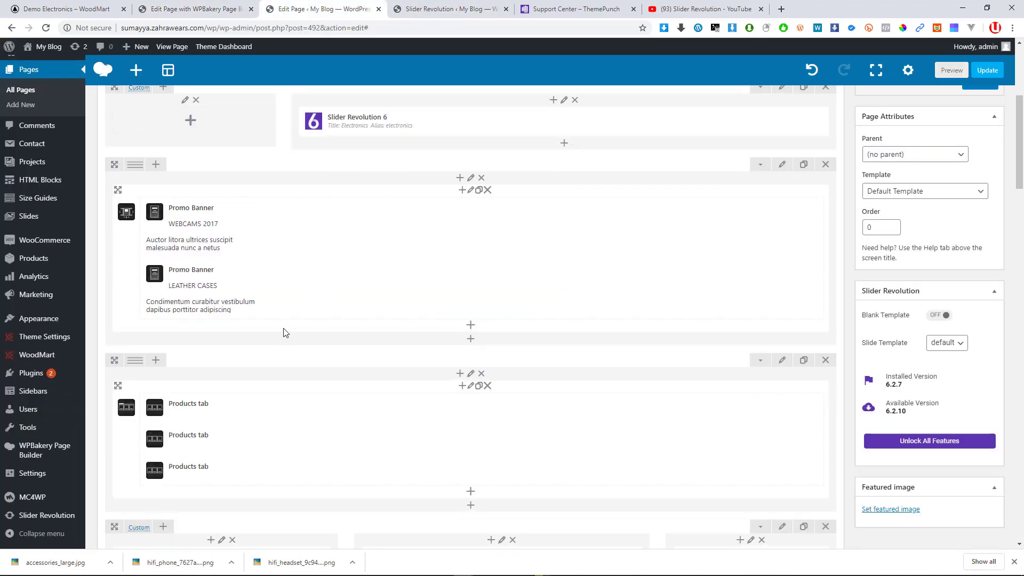
pyautogui.scroll(-1, 283, 332)
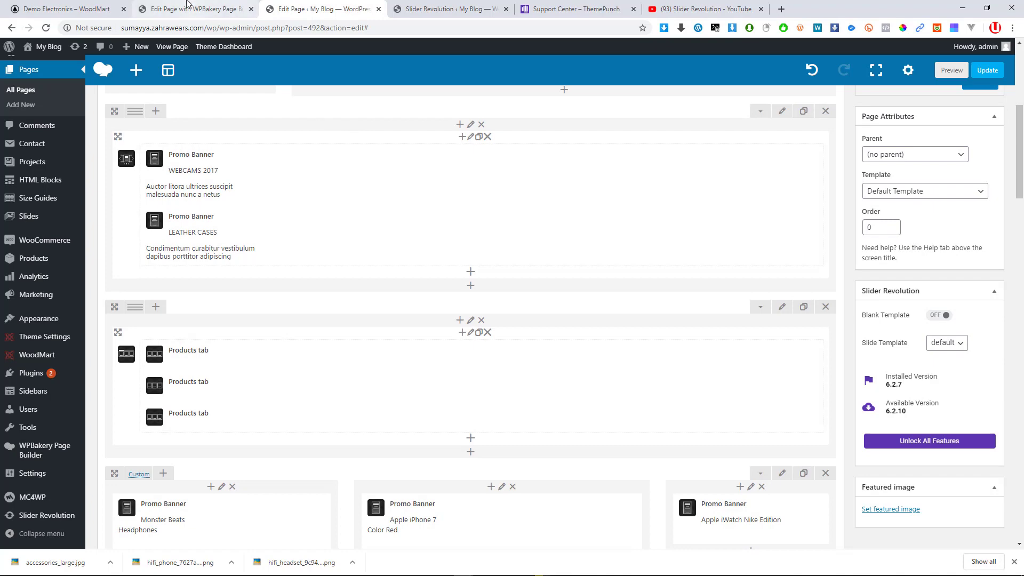
pyautogui.click(188, 6)
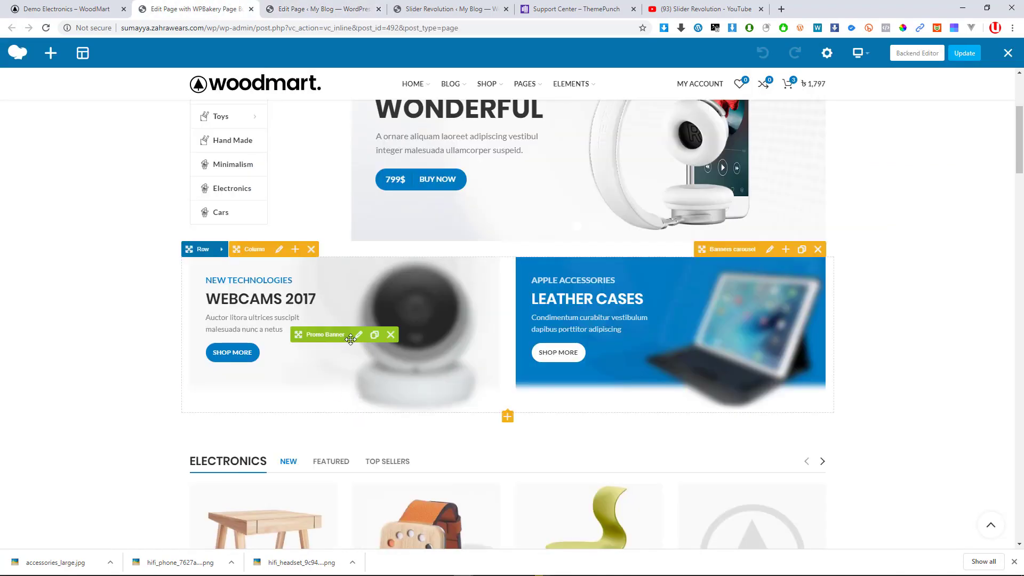
pyautogui.scroll(3, 506, 347)
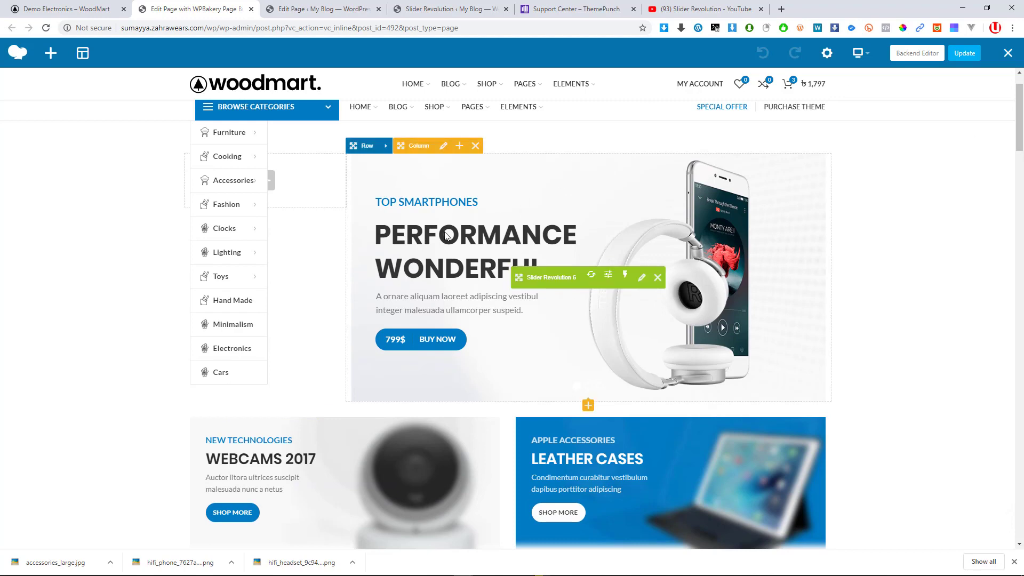
pyautogui.scroll(-3, 389, 278)
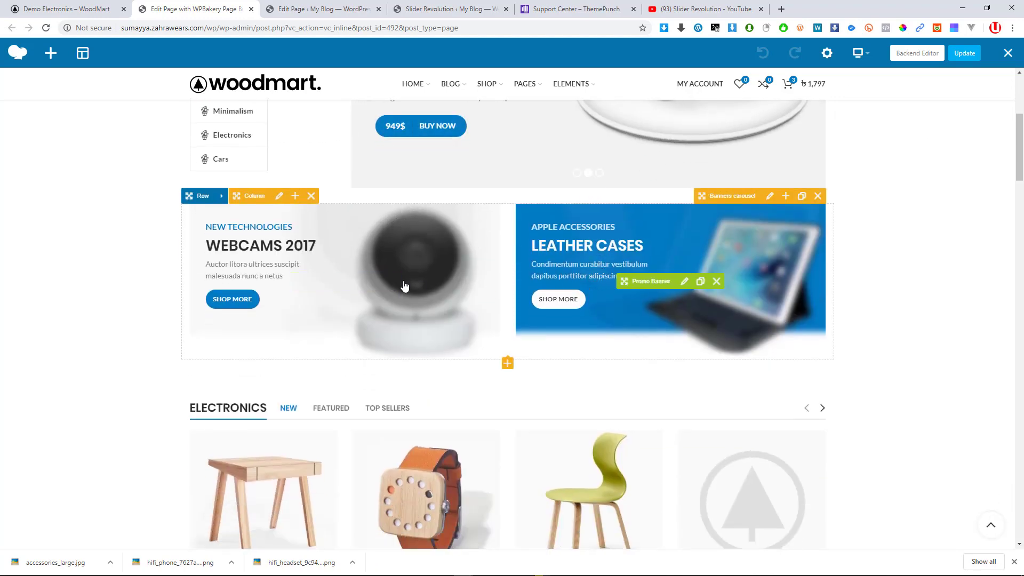
pyautogui.moveTo(361, 284)
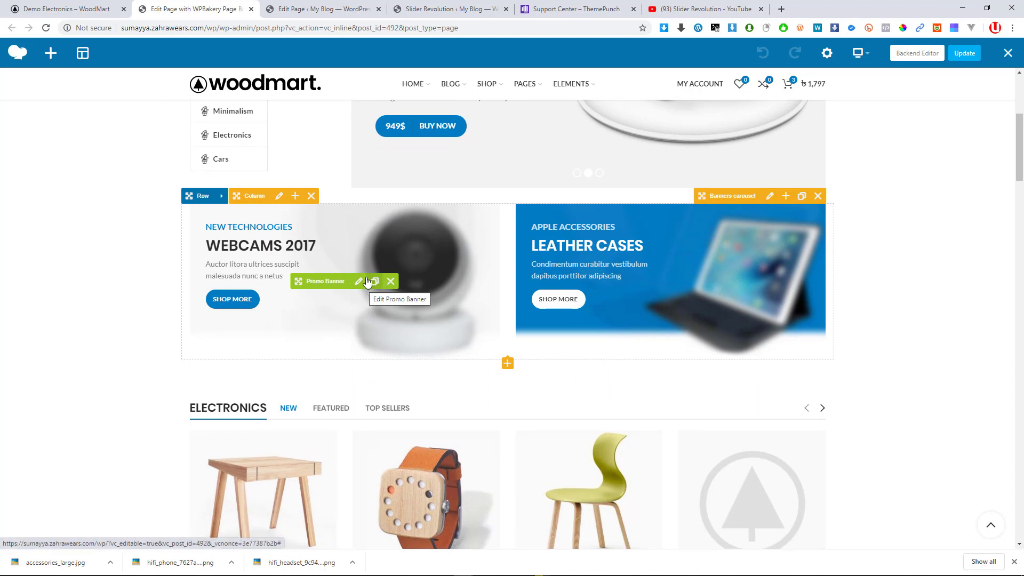
pyautogui.click(99, 7)
pyautogui.scroll(-4, 378, 361)
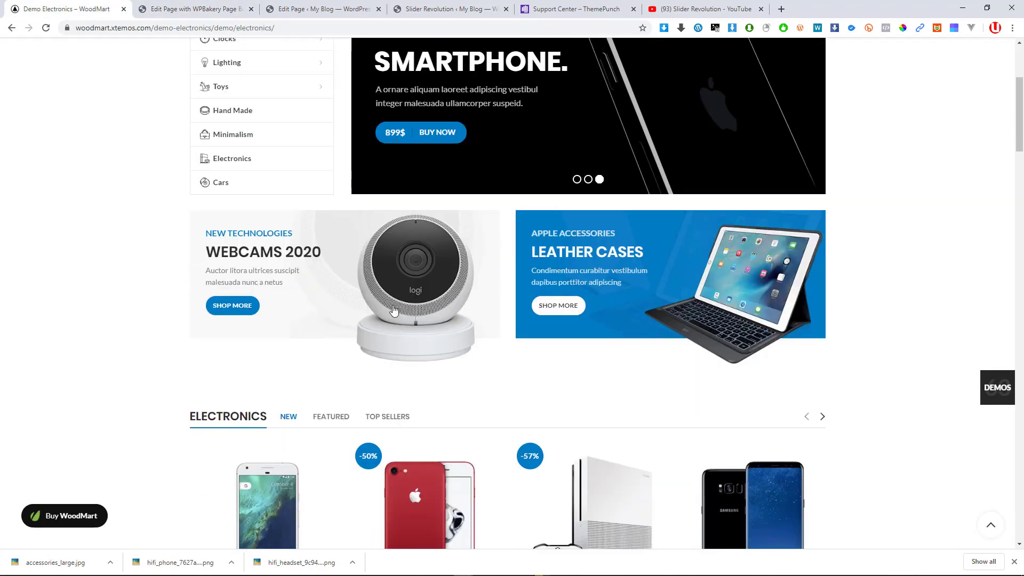
pyautogui.rightClick(383, 283)
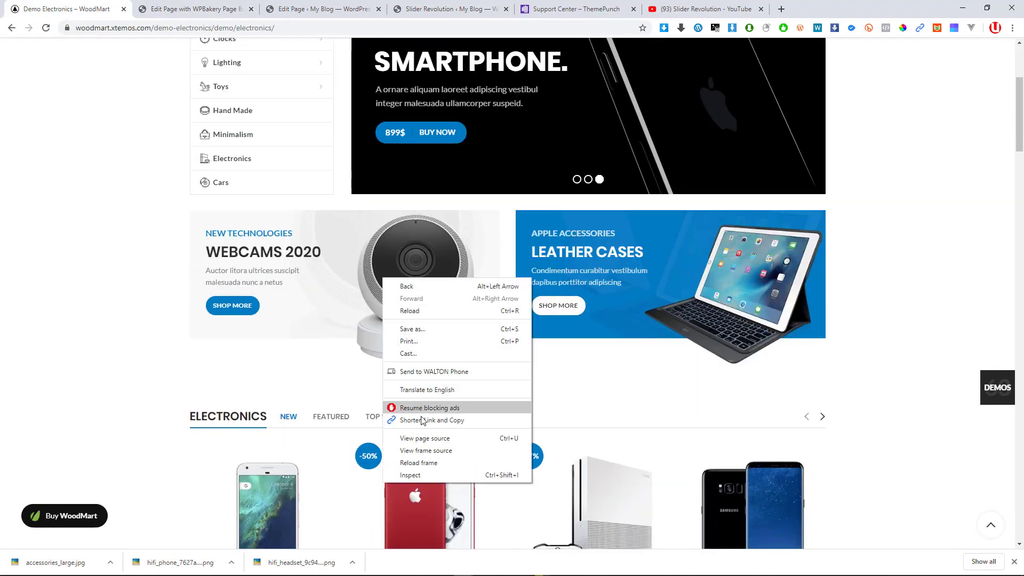
pyautogui.click(77, 337)
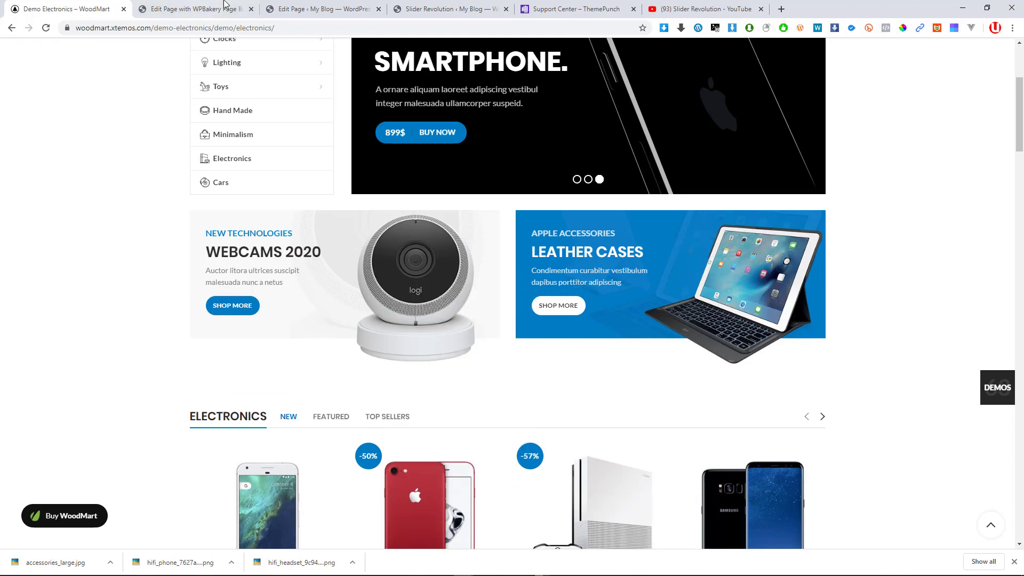
pyautogui.click(208, 4)
pyautogui.moveTo(391, 286)
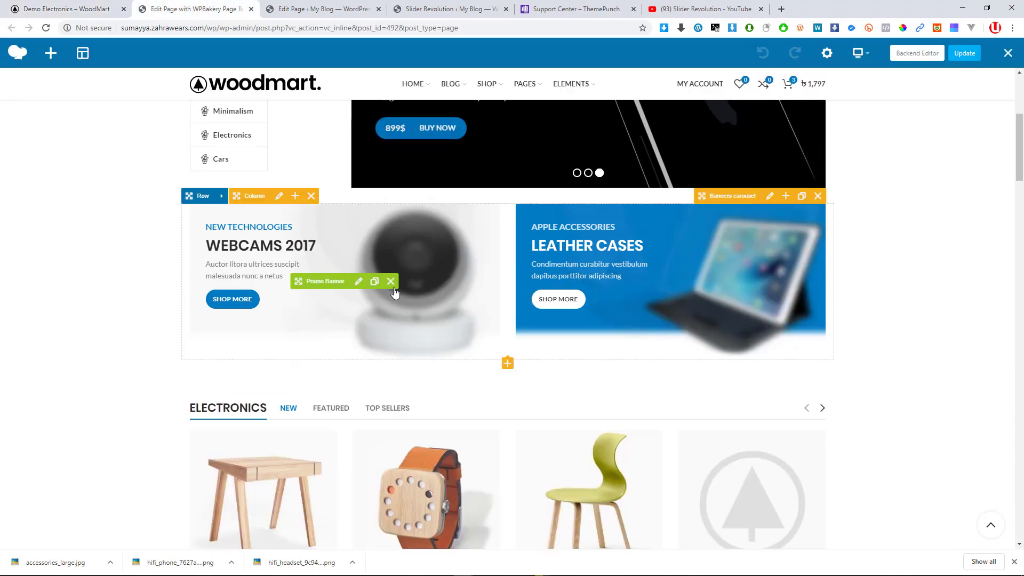
# Open the webcam promo banner's settings and image picker, check the demo, then close the media library
pyautogui.click(358, 285)
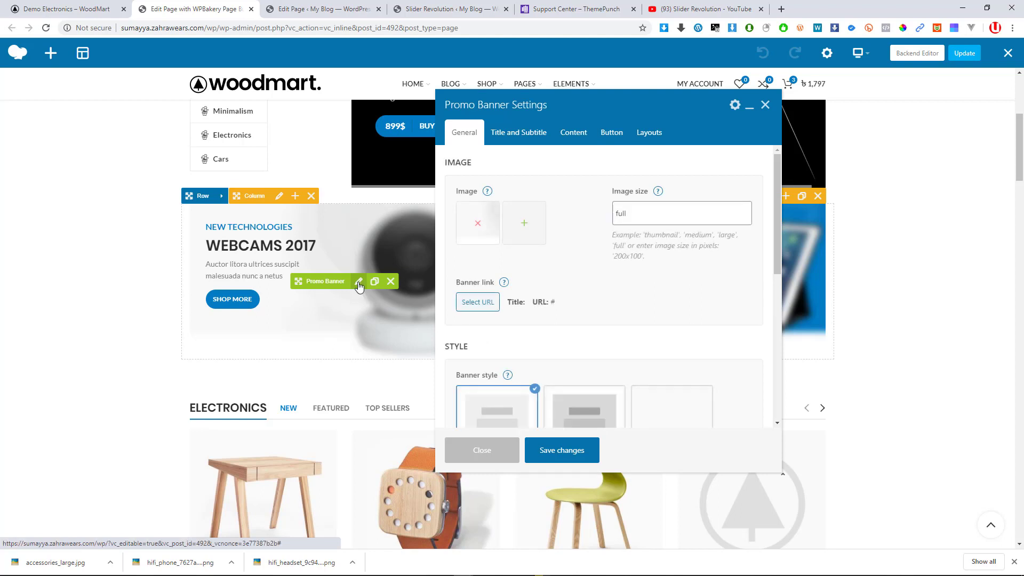
pyautogui.scroll(-4, 529, 328)
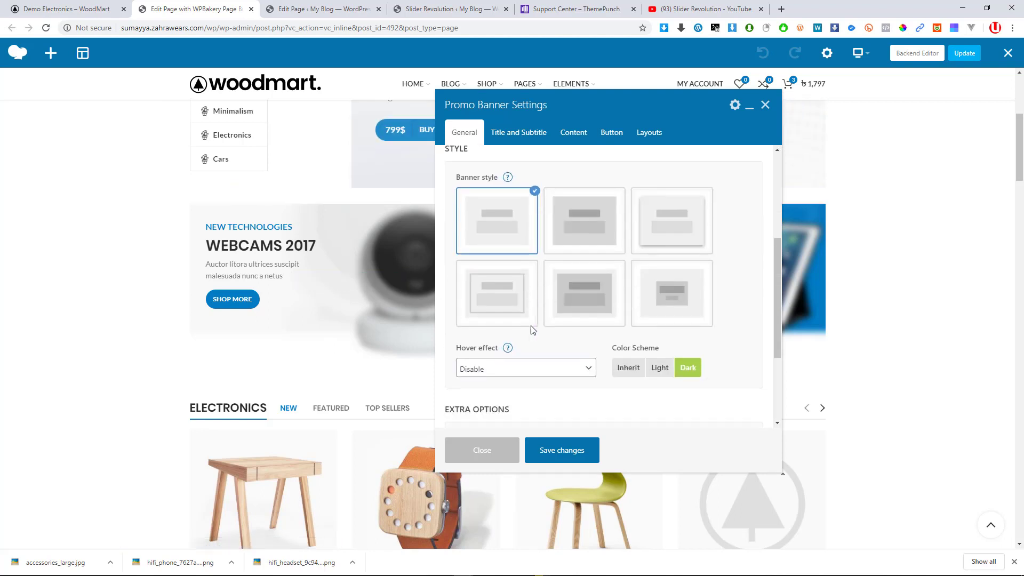
pyautogui.scroll(3, 496, 207)
pyautogui.scroll(1, 486, 184)
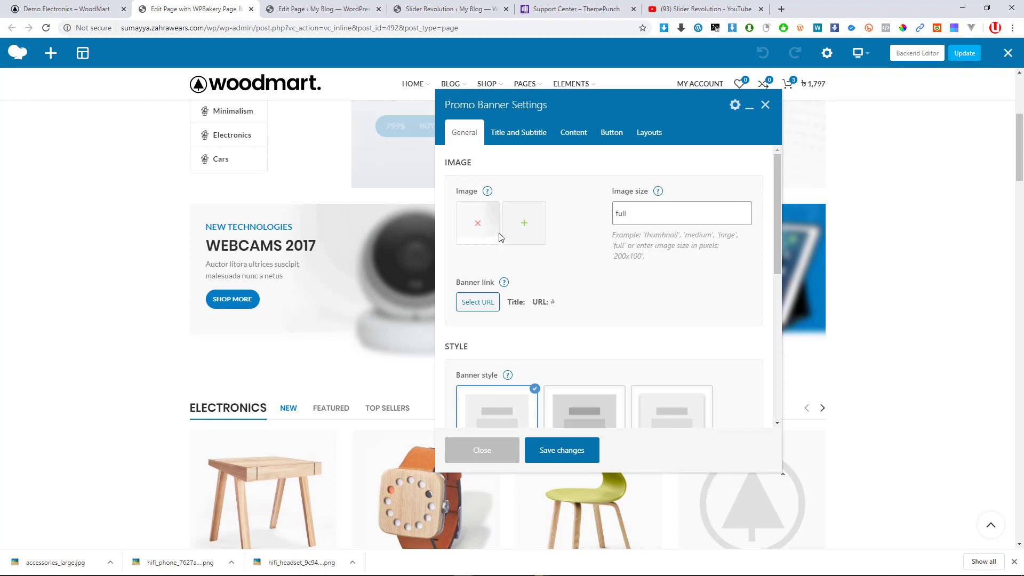
pyautogui.click(524, 223)
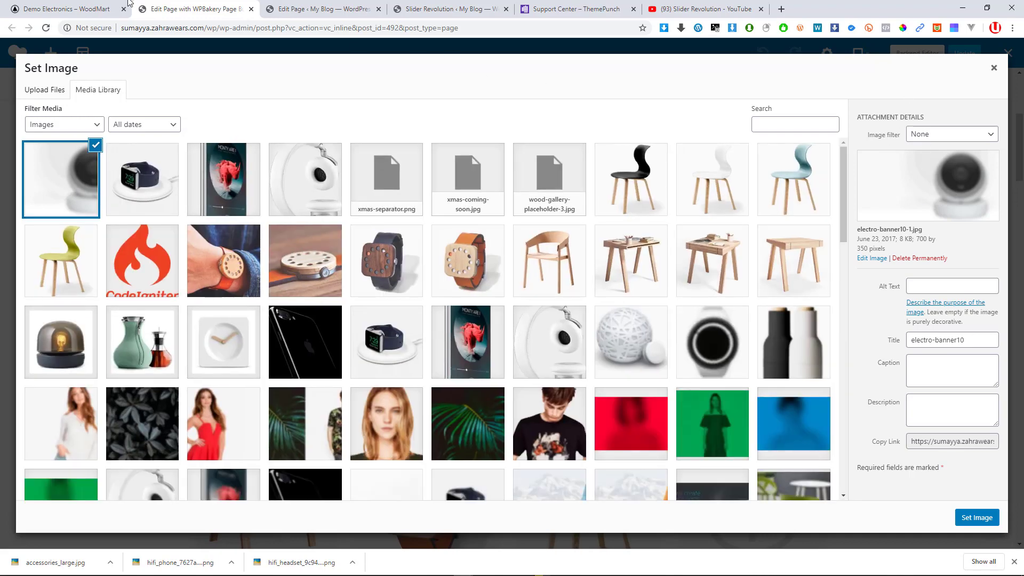
pyautogui.click(64, 8)
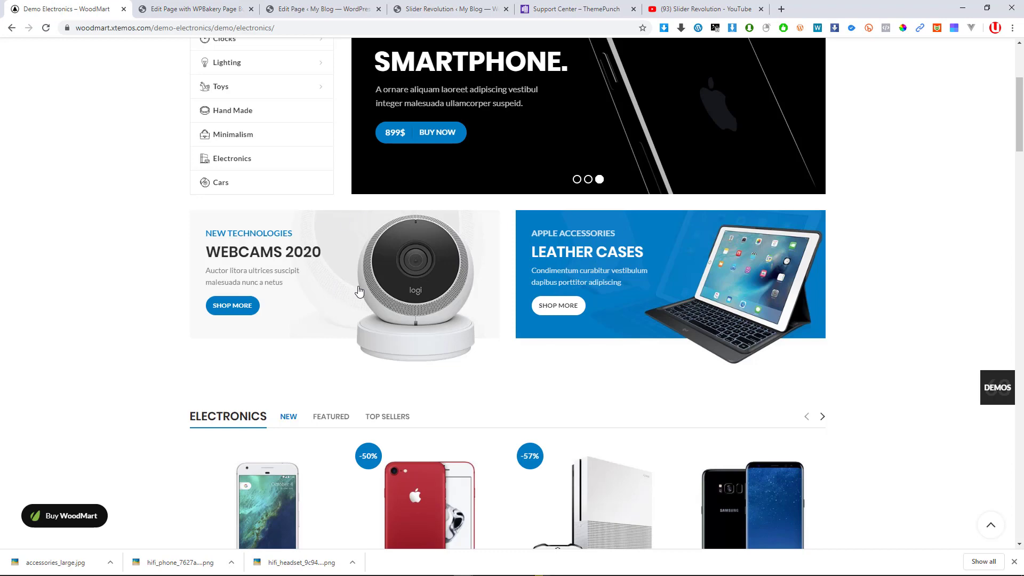
pyautogui.hotkey('ctrl', 'Tab')
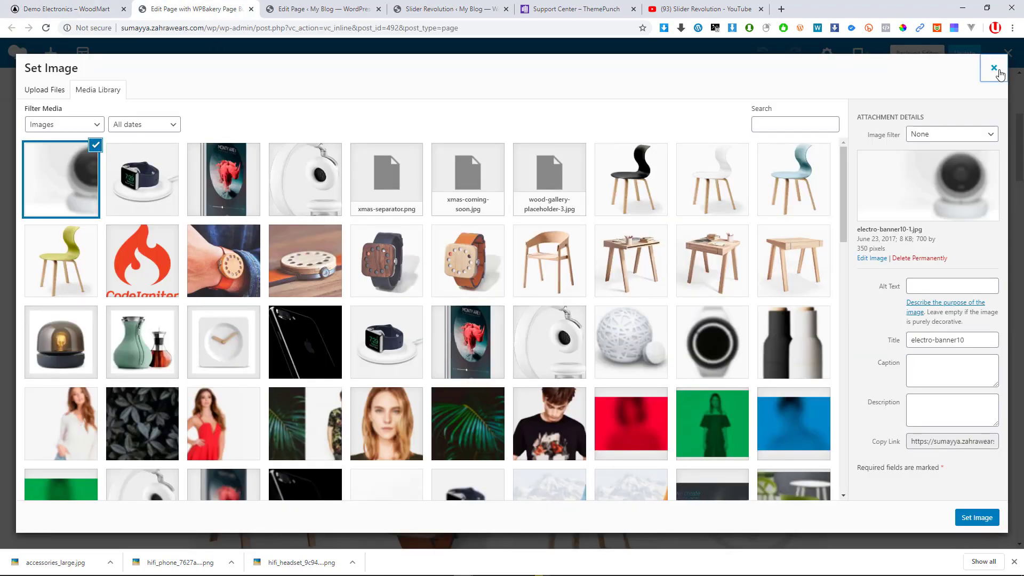
pyautogui.click(993, 69)
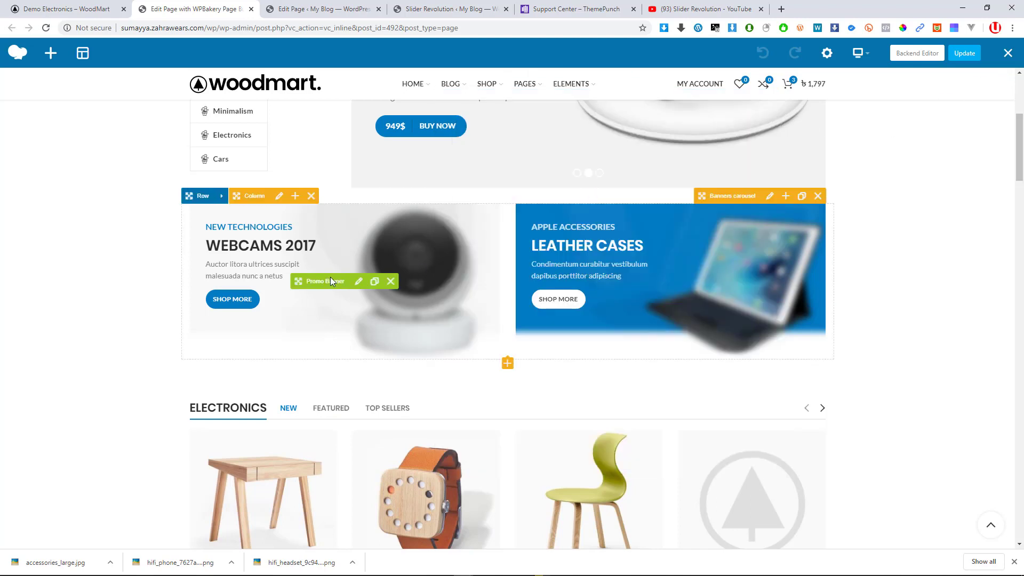
# Reopen the webcam promo banner's settings and compare them against the live demo page
pyautogui.click(357, 282)
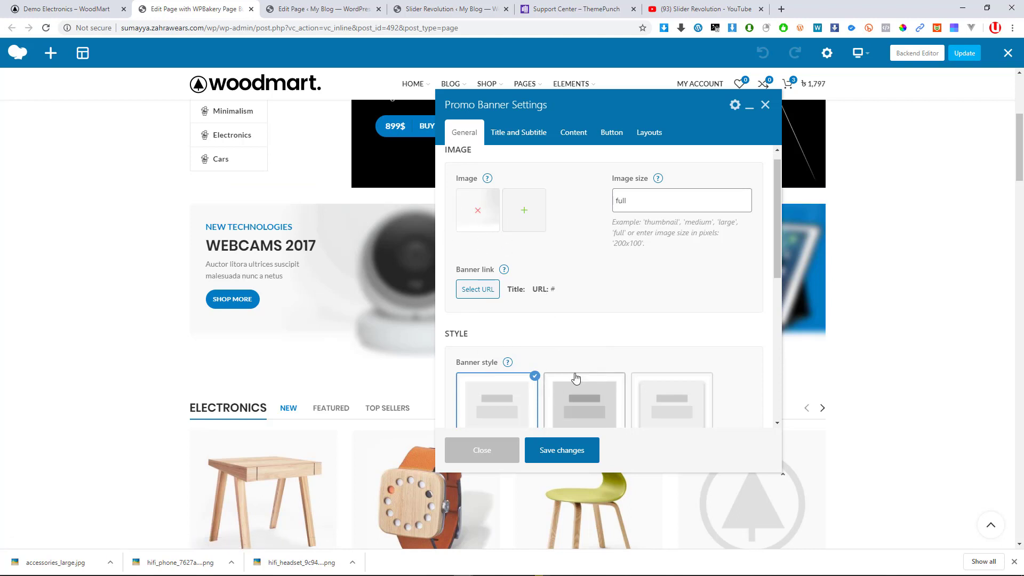
pyautogui.scroll(-5, 549, 368)
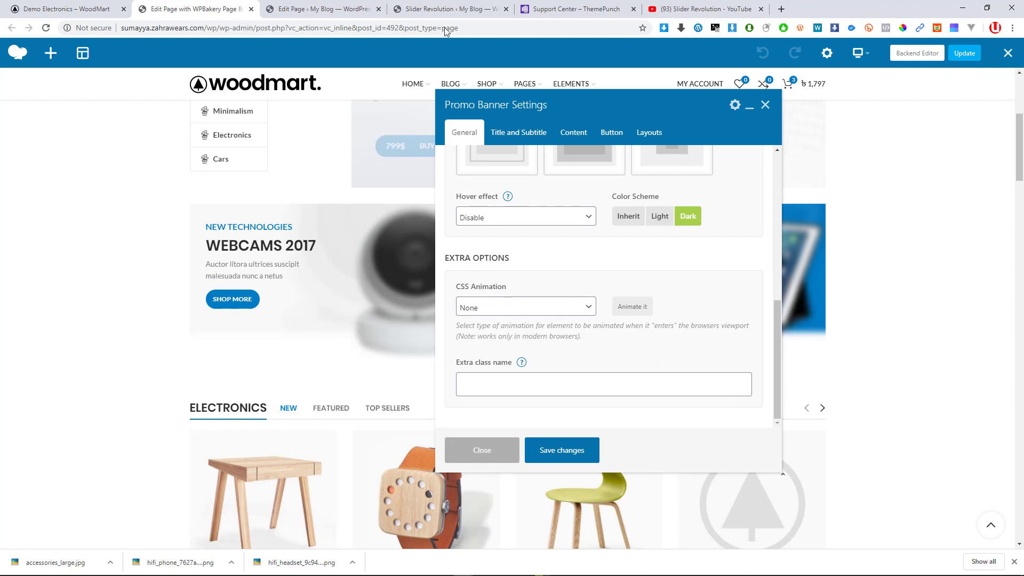
pyautogui.scroll(5, 549, 227)
pyautogui.scroll(3, 511, 304)
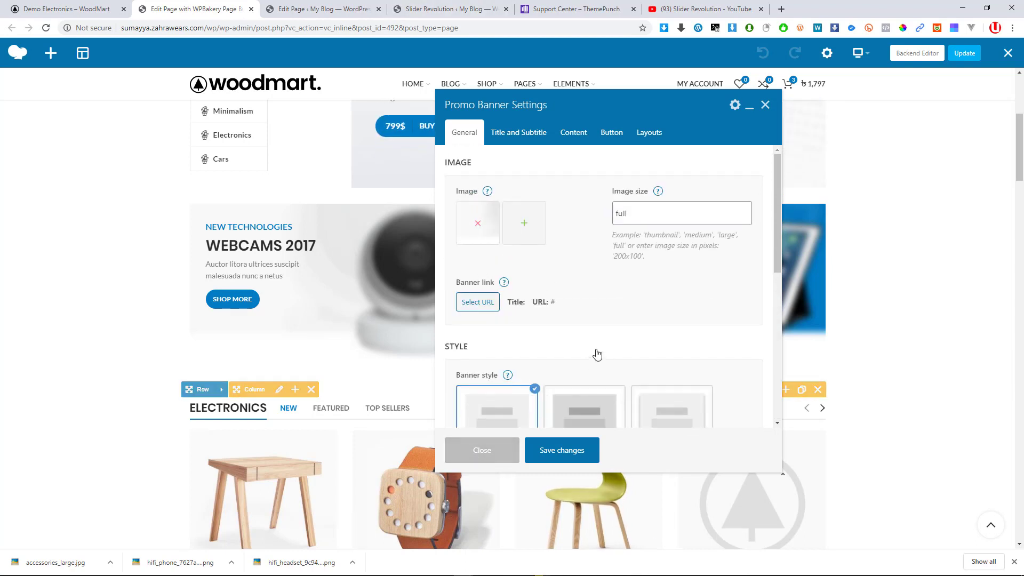
pyautogui.click(62, 9)
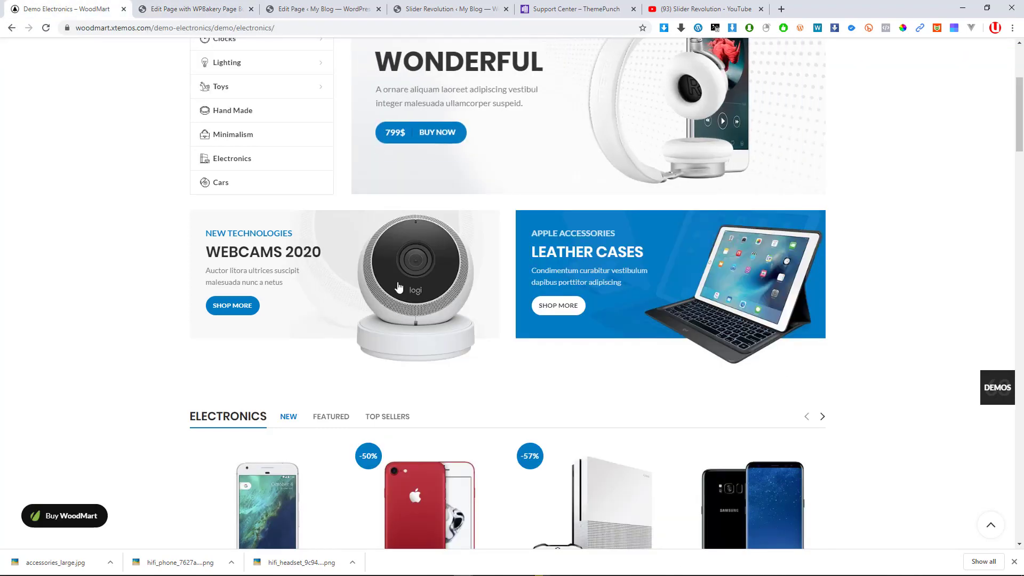
pyautogui.click(178, 7)
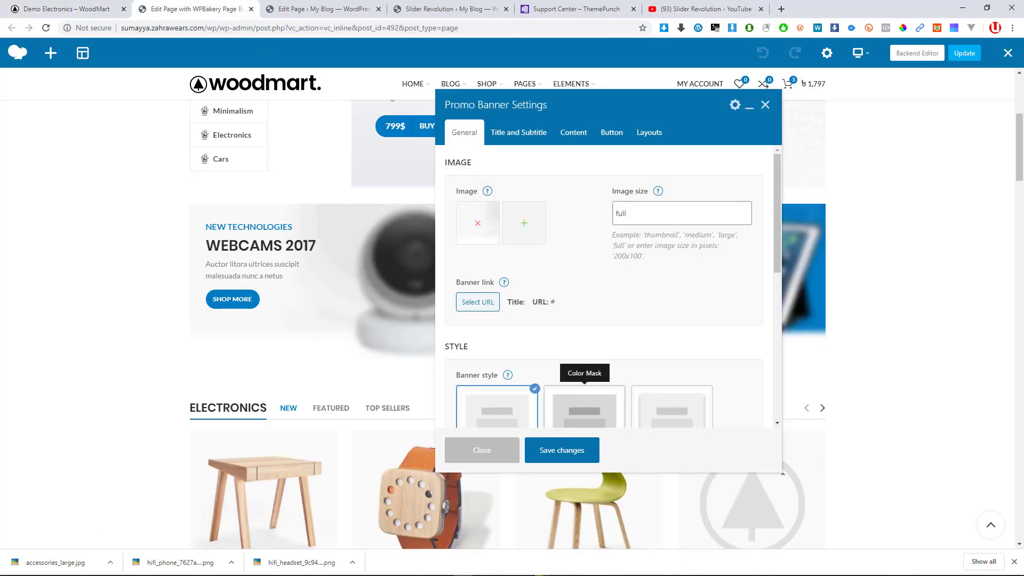
# Check the Windows network settings and system tray, then return to the live demo page
pyautogui.moveTo(596, 573)
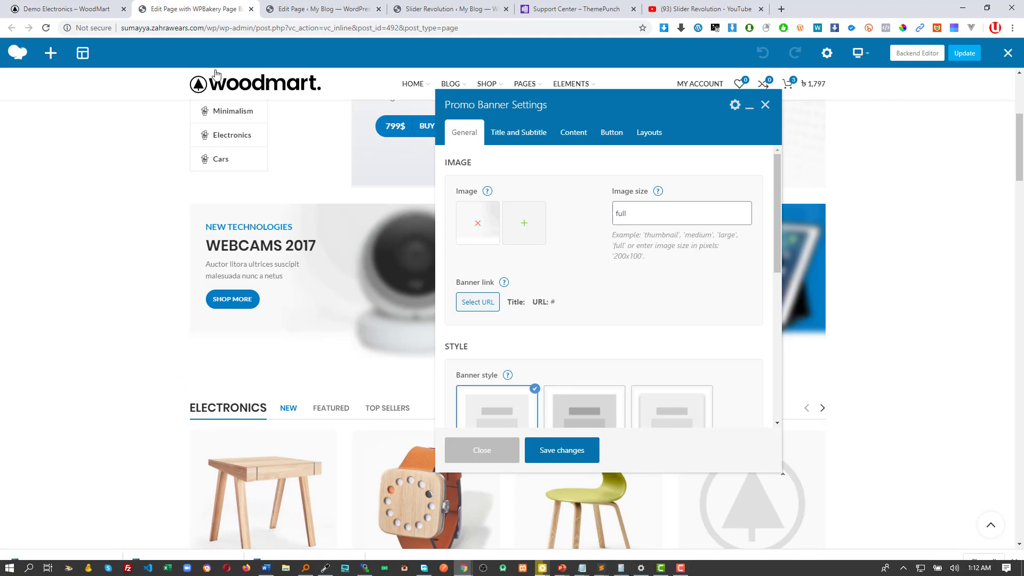
pyautogui.moveTo(681, 571)
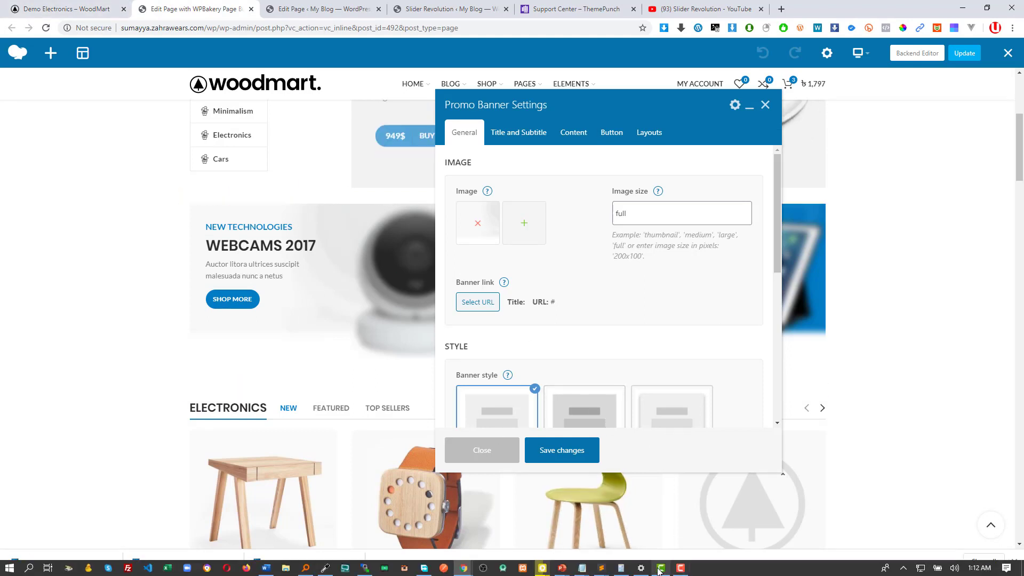
pyautogui.click(642, 569)
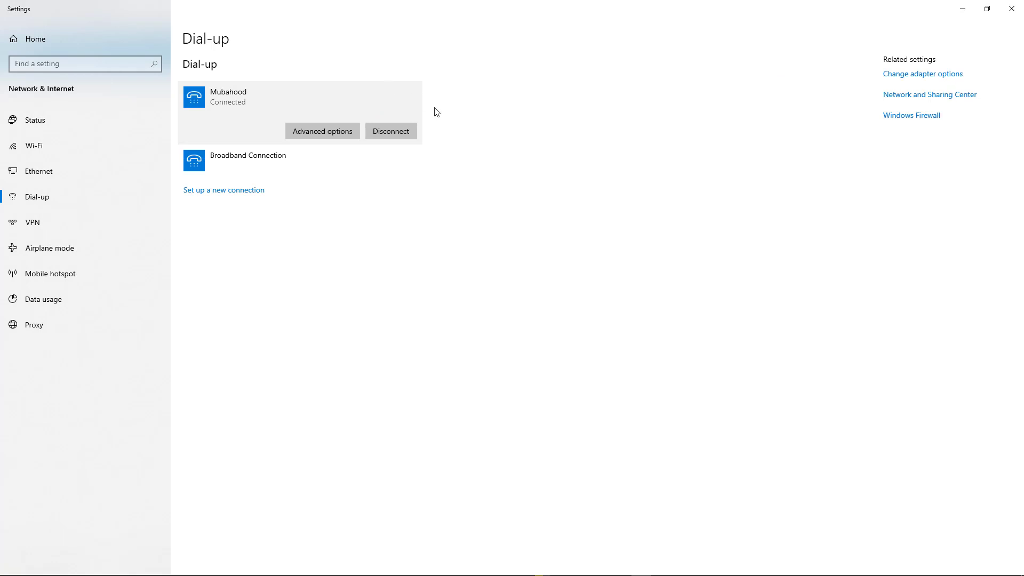
pyautogui.hotkey('alt', 'Tab')
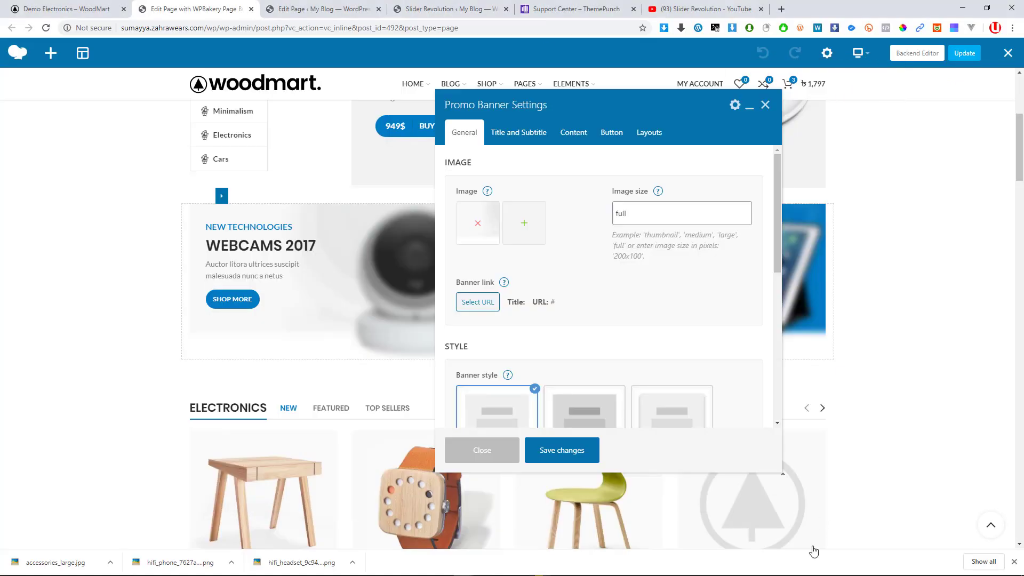
pyautogui.moveTo(688, 571)
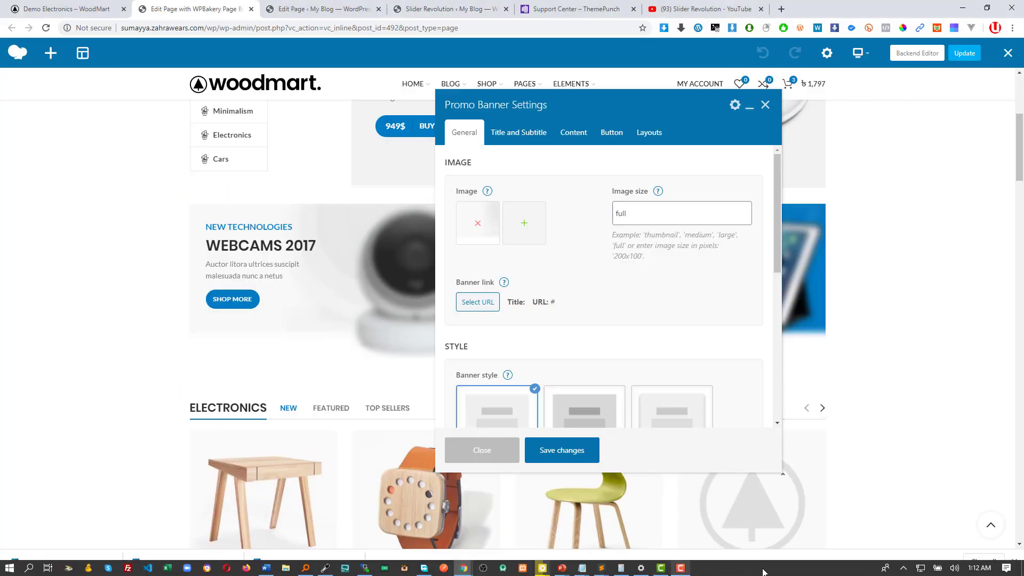
pyautogui.click(903, 568)
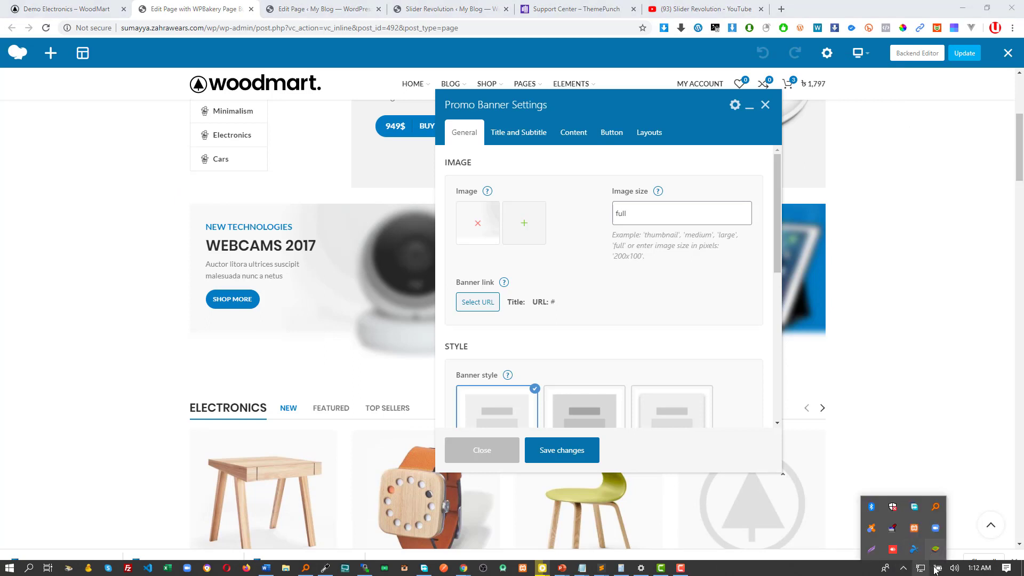
pyautogui.click(908, 389)
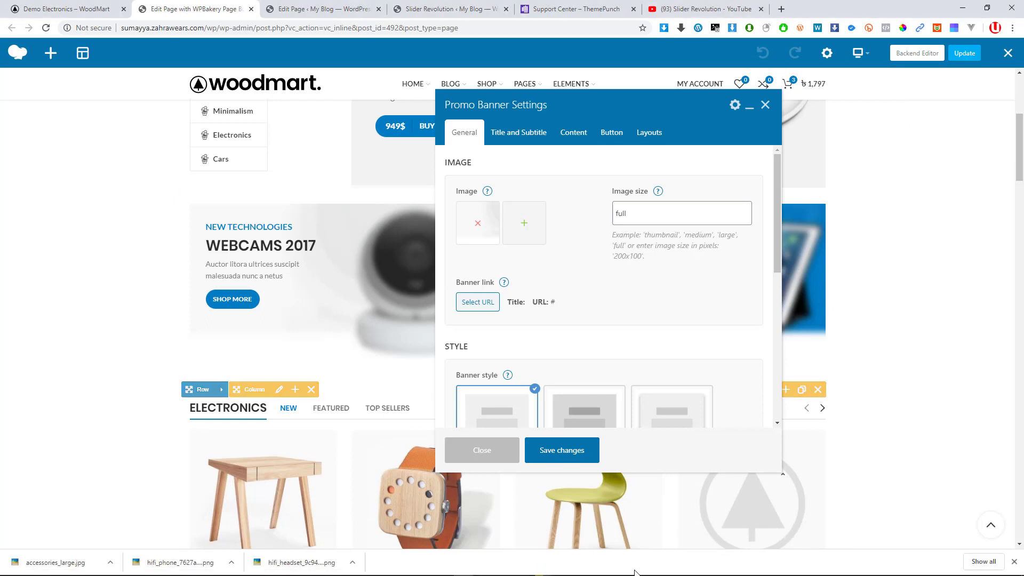
pyautogui.moveTo(634, 573)
pyautogui.press('super')
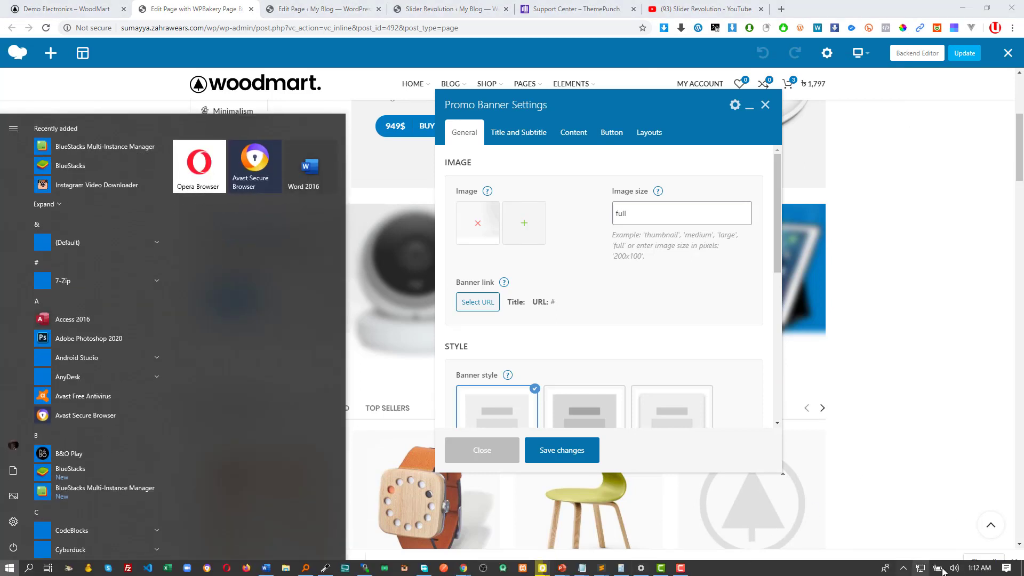
pyautogui.click(683, 569)
pyautogui.click(972, 516)
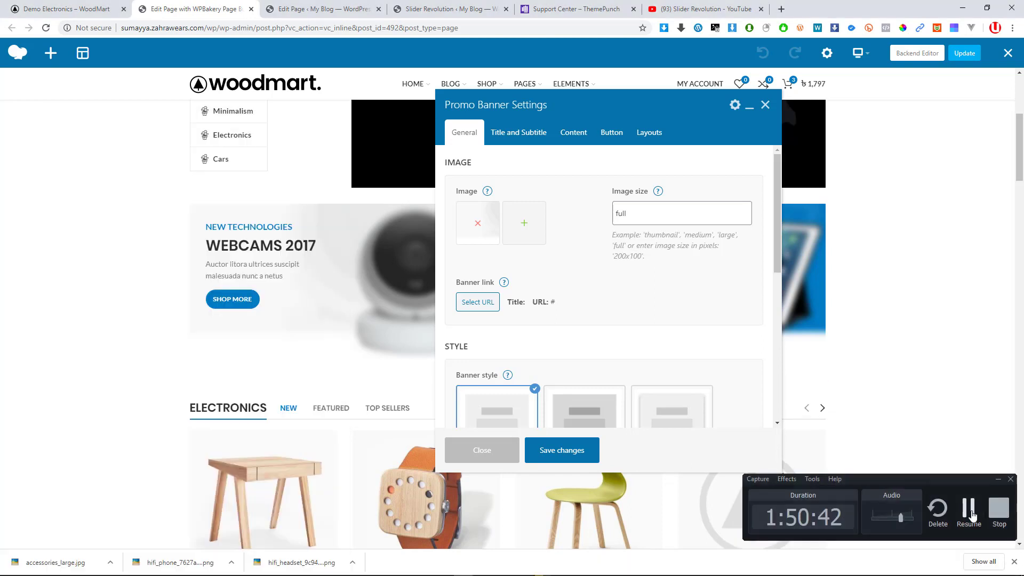
pyautogui.click(970, 510)
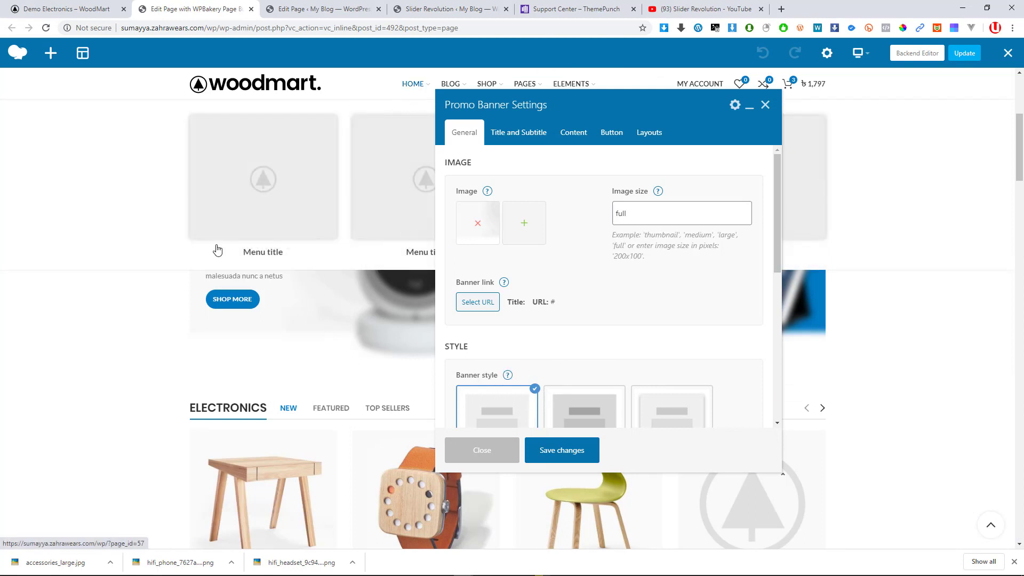
pyautogui.click(73, 10)
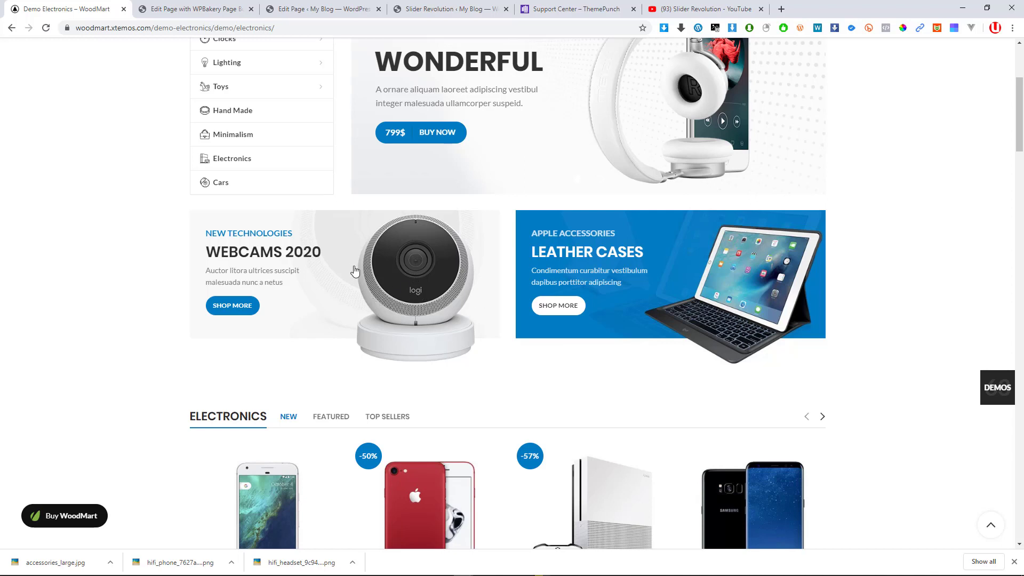
# Inspect the demo's WEBCAMS 2020 banner in DevTools with device emulation turned off
pyautogui.rightClick(392, 273)
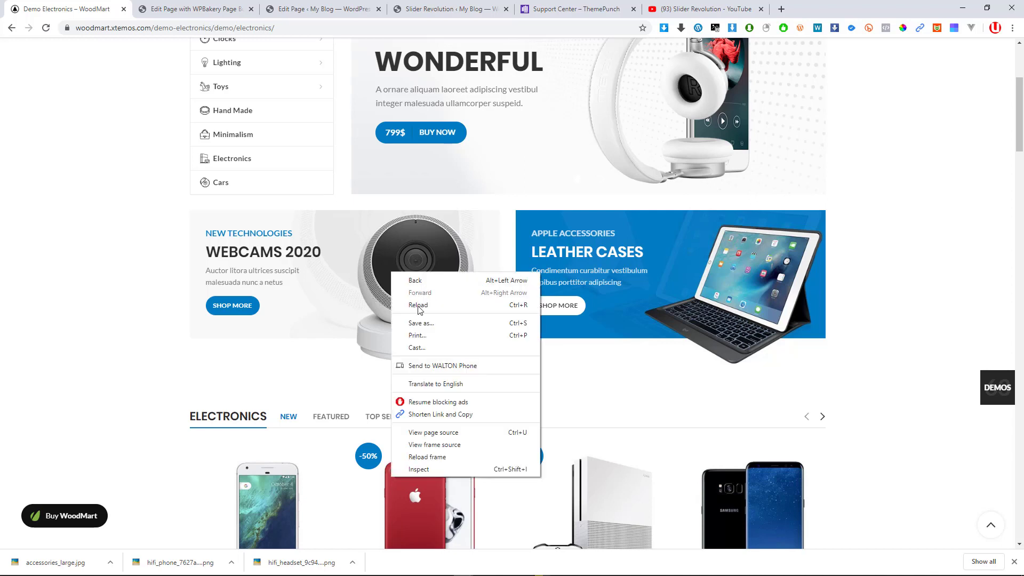
pyautogui.click(437, 470)
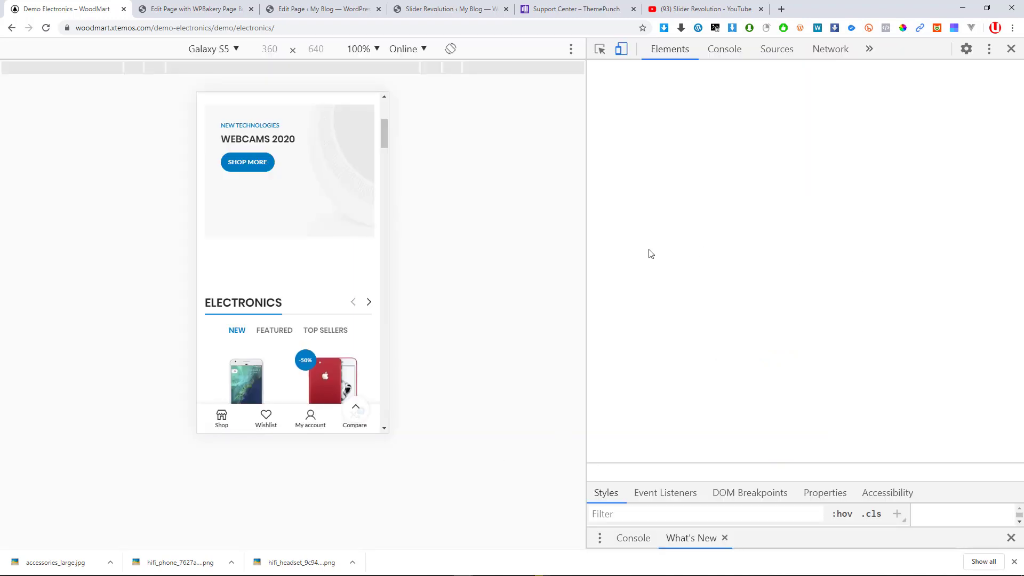
pyautogui.click(619, 51)
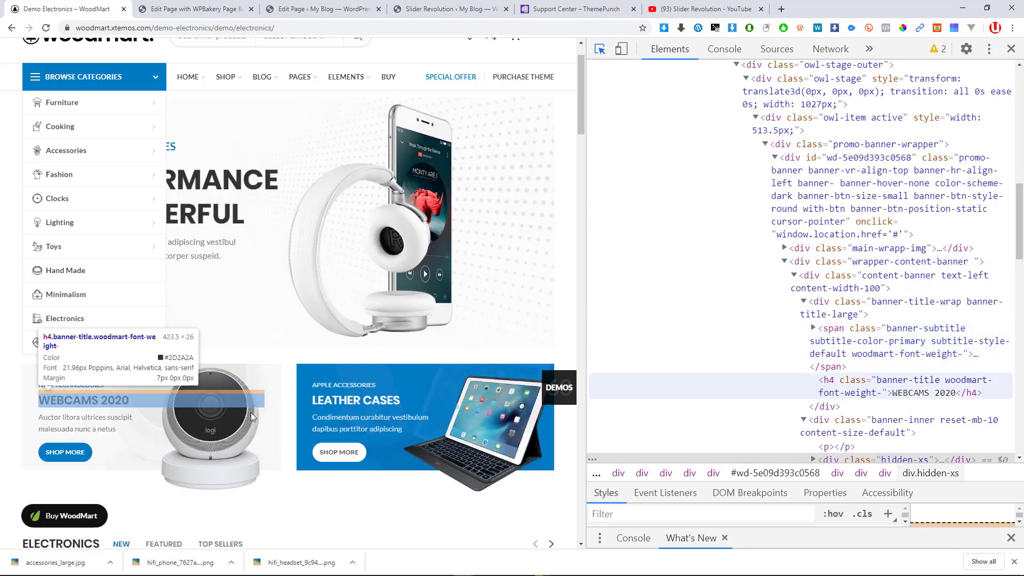
pyautogui.click(278, 375)
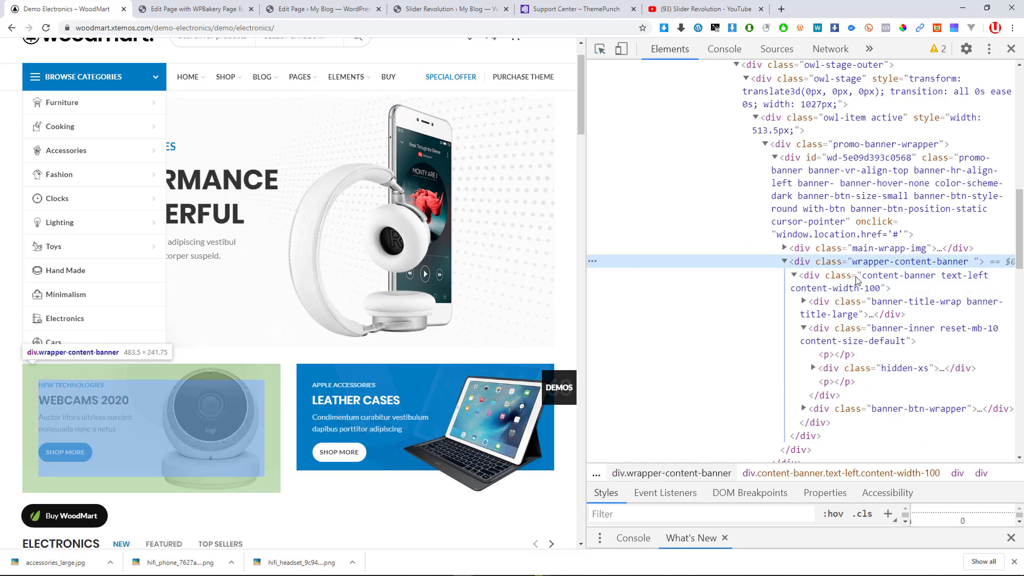
pyautogui.scroll(-2, 895, 275)
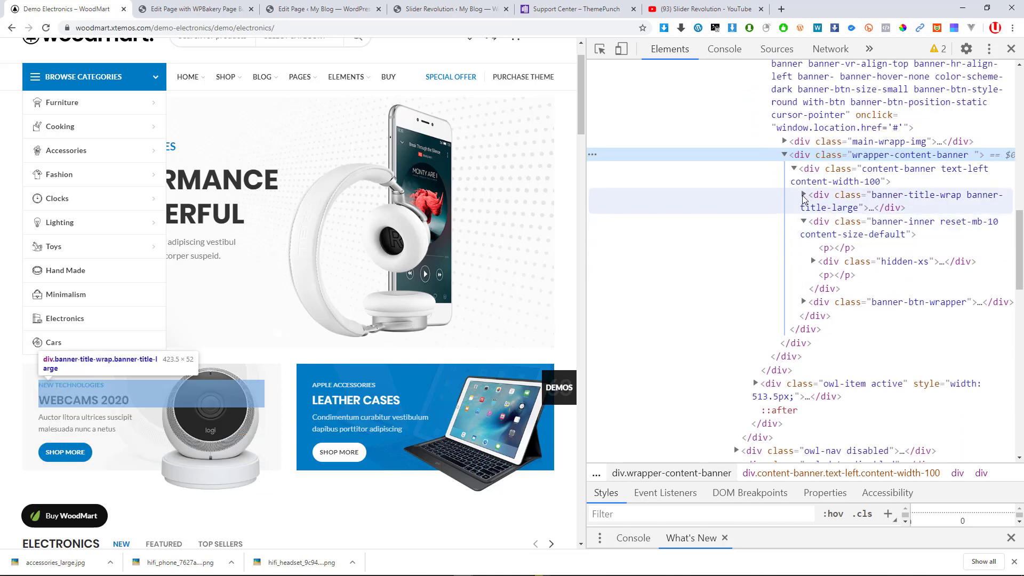
pyautogui.click(804, 195)
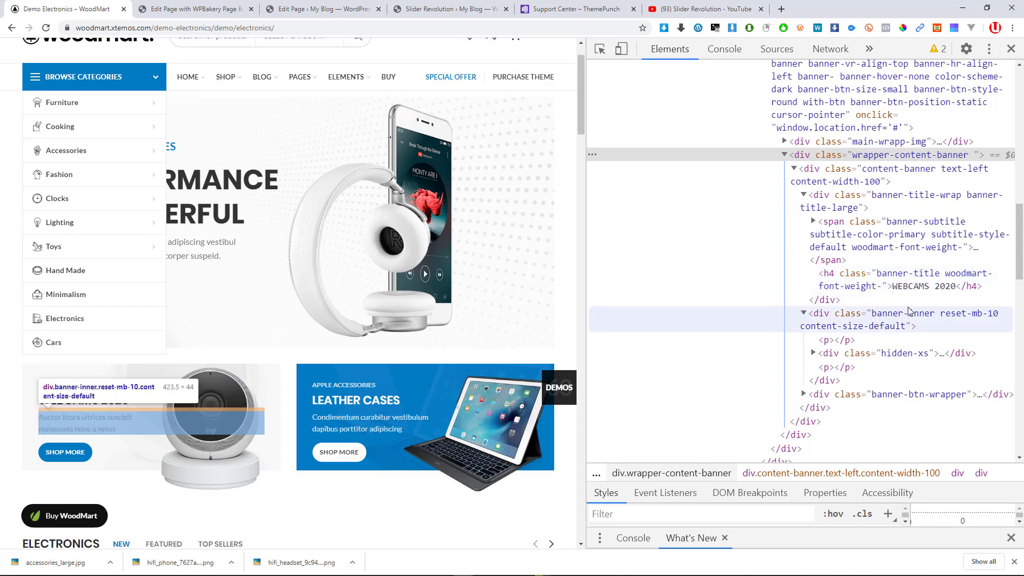
# Expand the banner-image wrapper and select the img node pointing to electro-banner10.jpg
pyautogui.scroll(1, 832, 240)
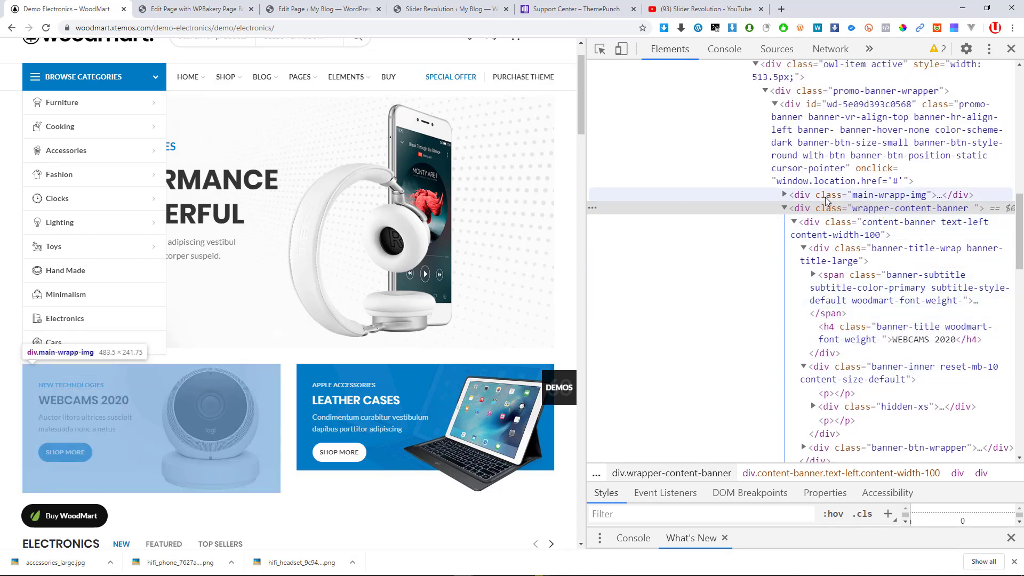
pyautogui.scroll(1, 800, 189)
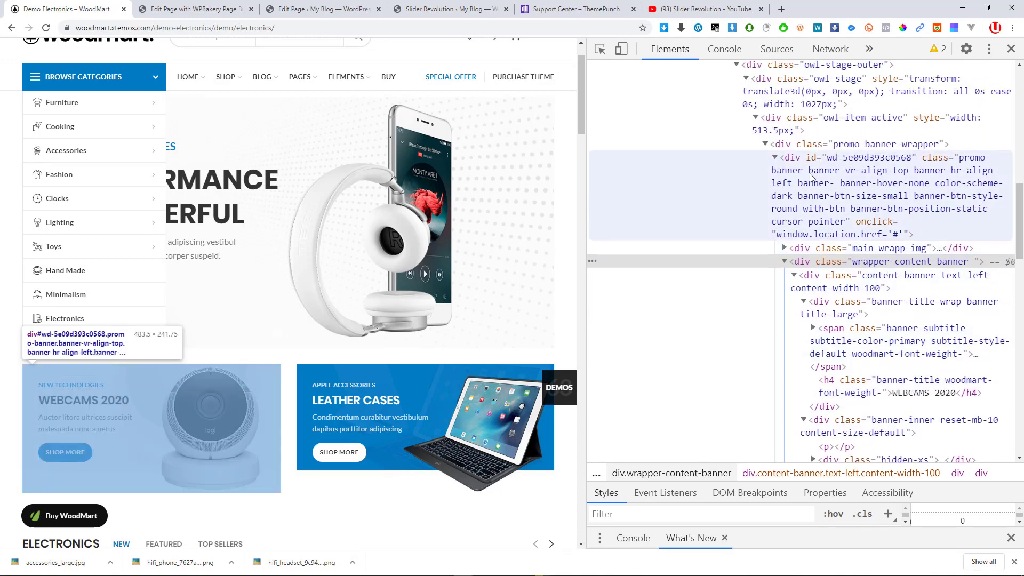
pyautogui.scroll(1, 808, 178)
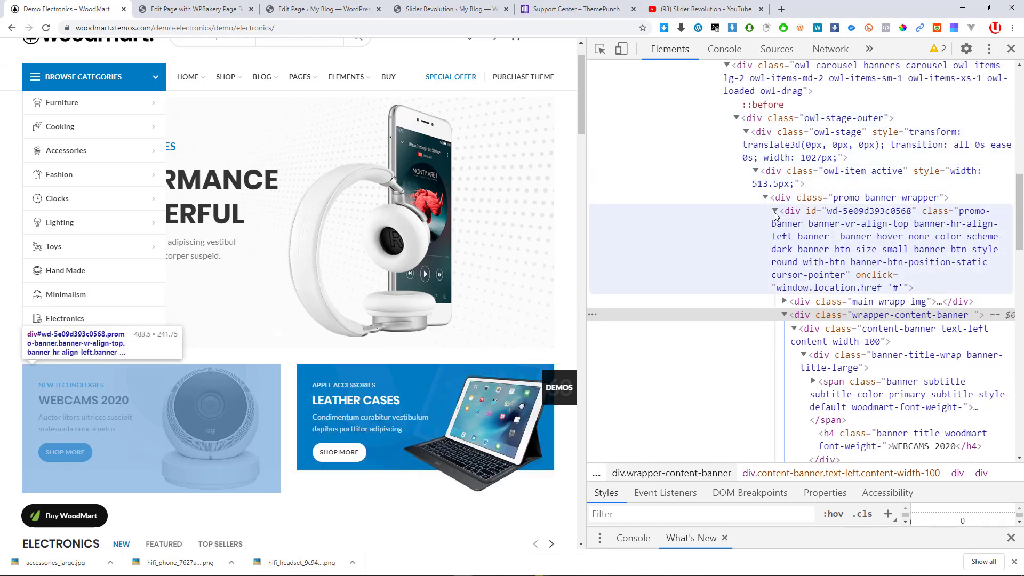
pyautogui.click(785, 302)
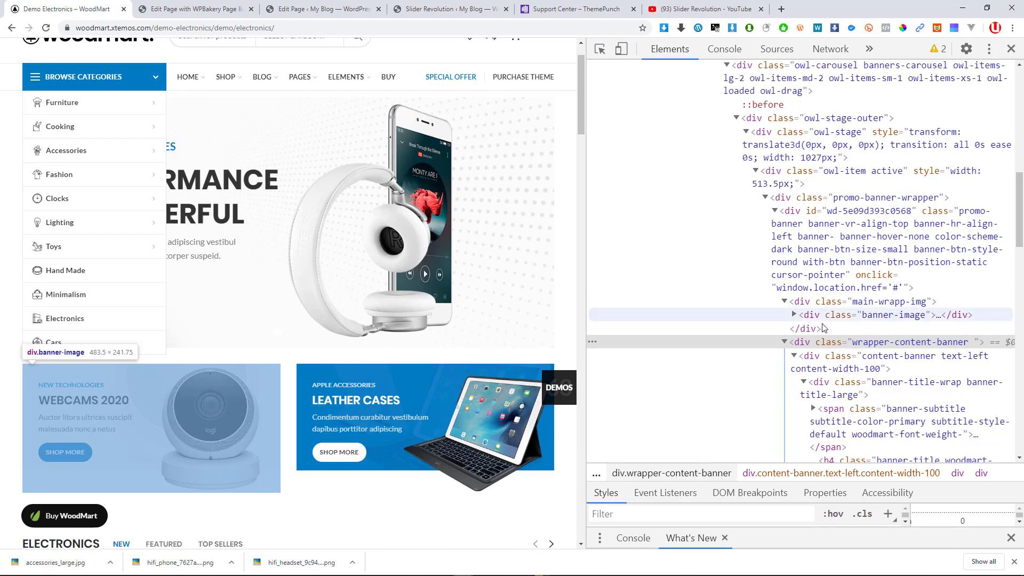
pyautogui.click(794, 315)
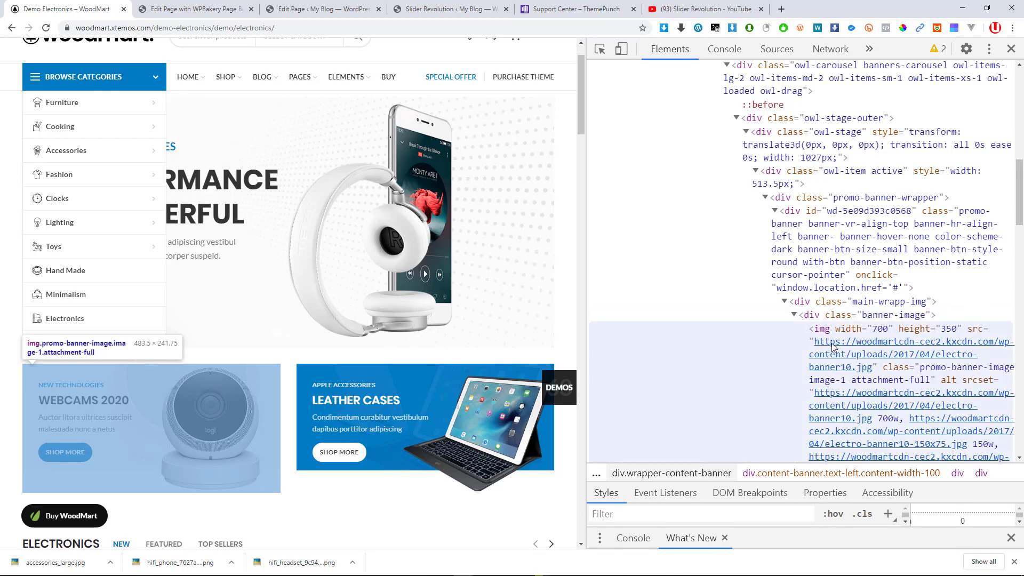
pyautogui.scroll(-1, 832, 347)
pyautogui.moveTo(836, 320)
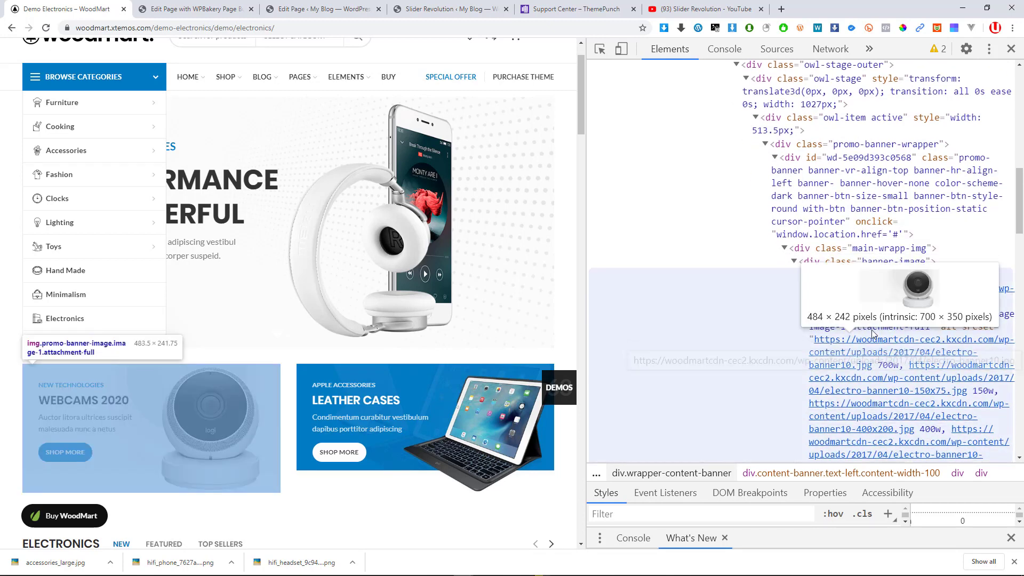
pyautogui.moveTo(867, 306)
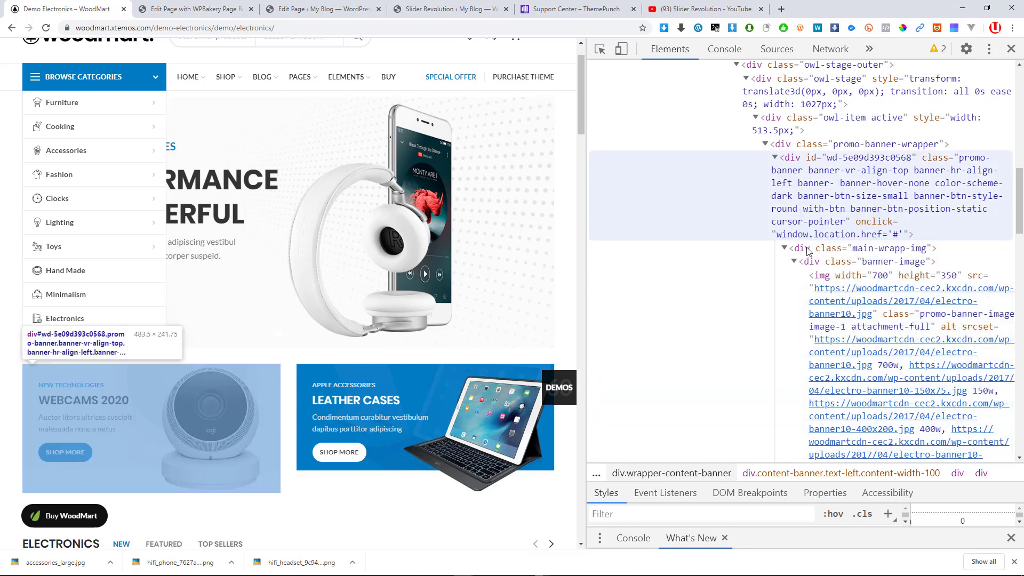
pyautogui.click(831, 316)
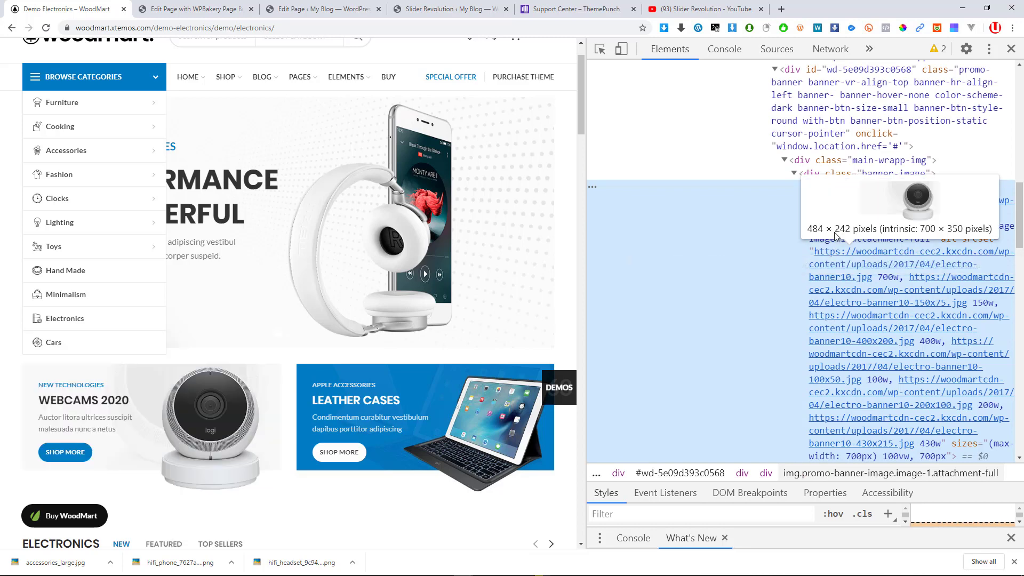
pyautogui.moveTo(837, 229)
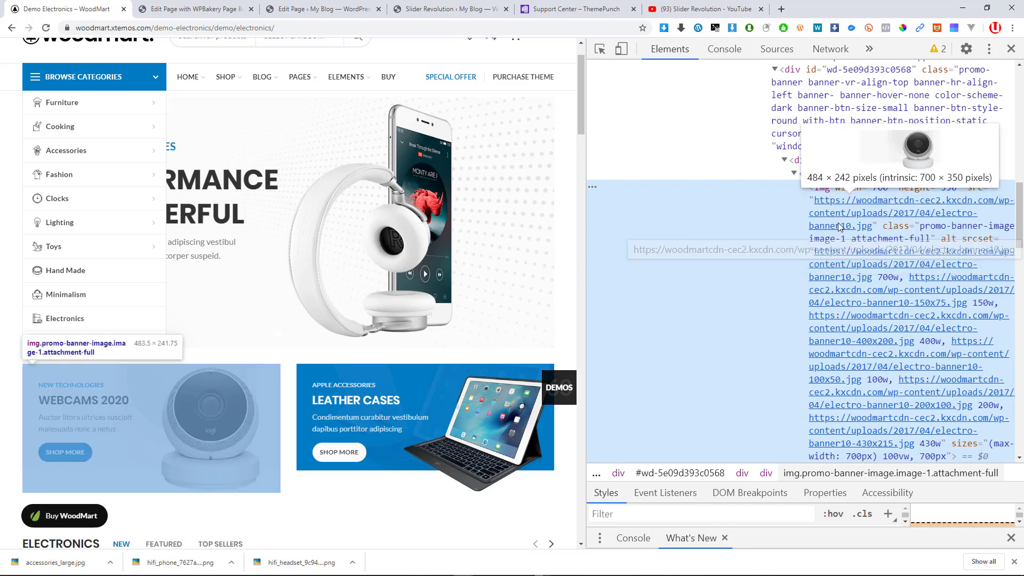
pyautogui.rightClick(840, 226)
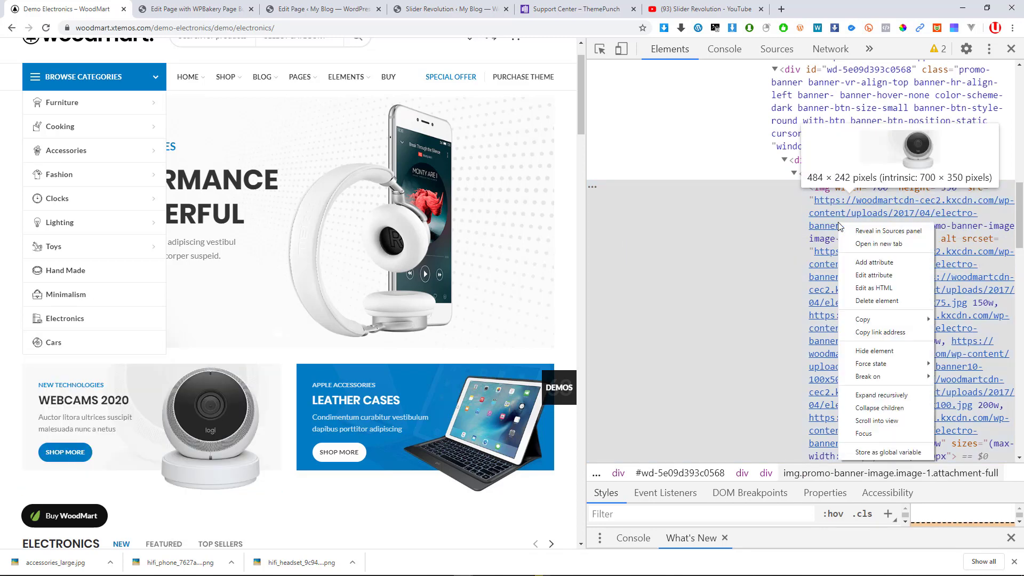
# Copy the link address of the webcam banner image's src in DevTools
pyautogui.click(873, 167)
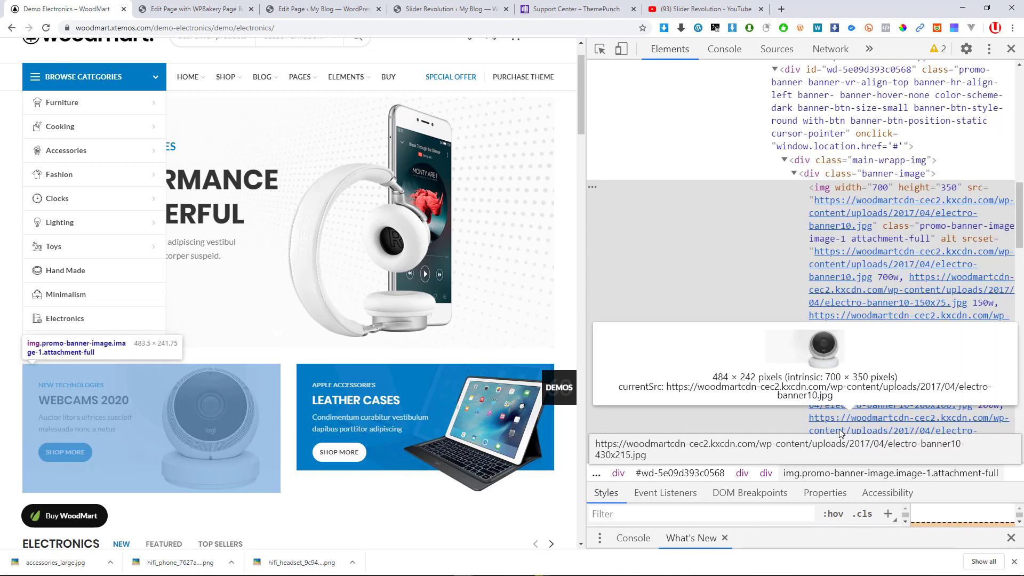
pyautogui.rightClick(848, 204)
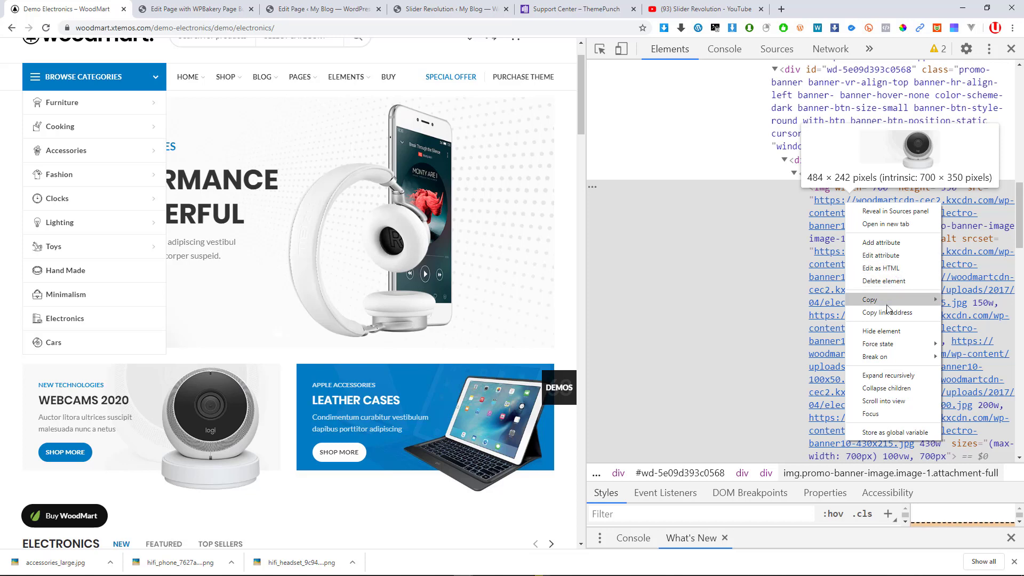
pyautogui.click(883, 256)
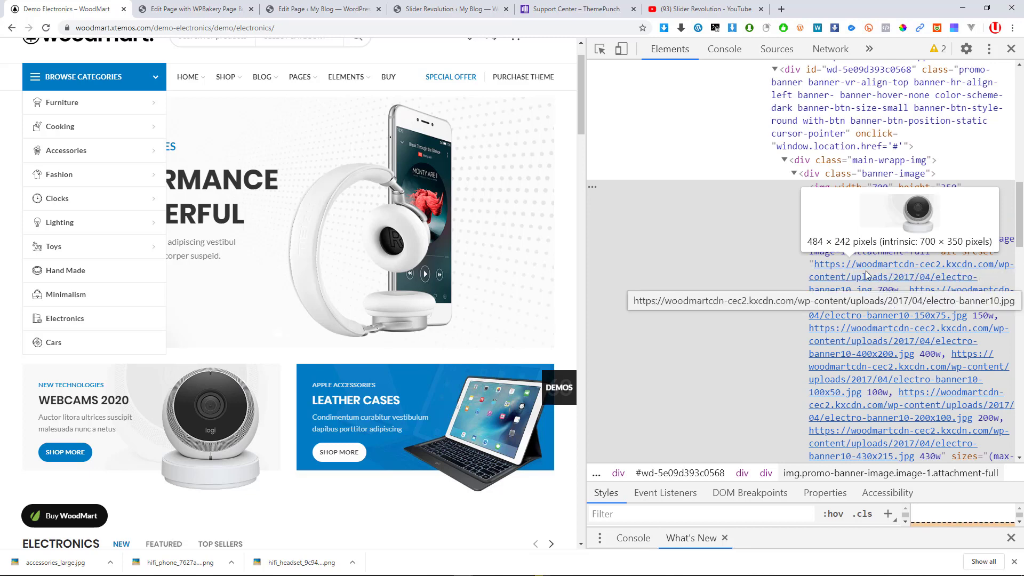
pyautogui.click(865, 271)
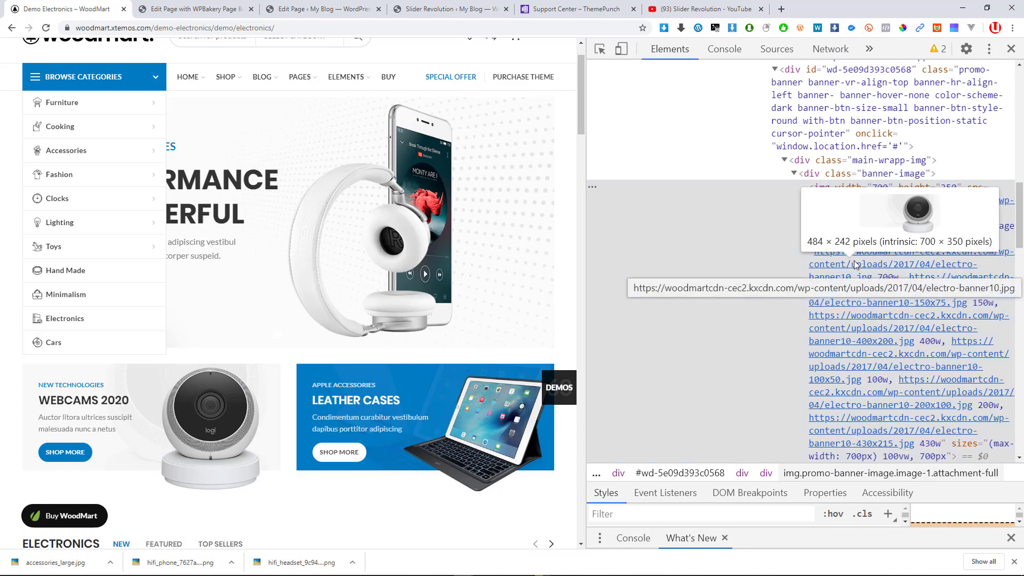
pyautogui.rightClick(856, 264)
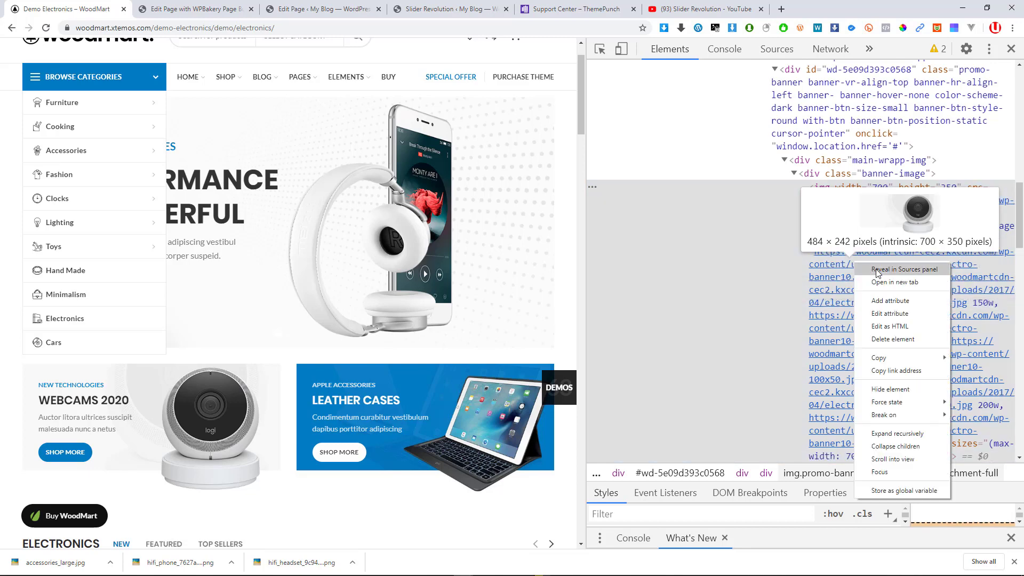
pyautogui.click(894, 371)
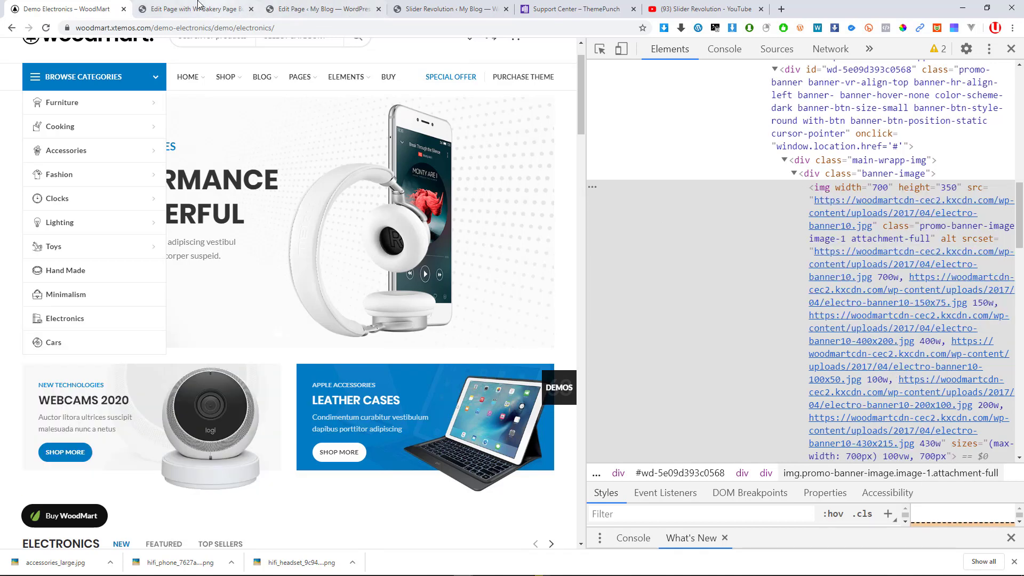
# Load the copied address in another tab, save it as electro-banner10.jpg, and return to the demo
pyautogui.click(195, 7)
pyautogui.click(540, 16)
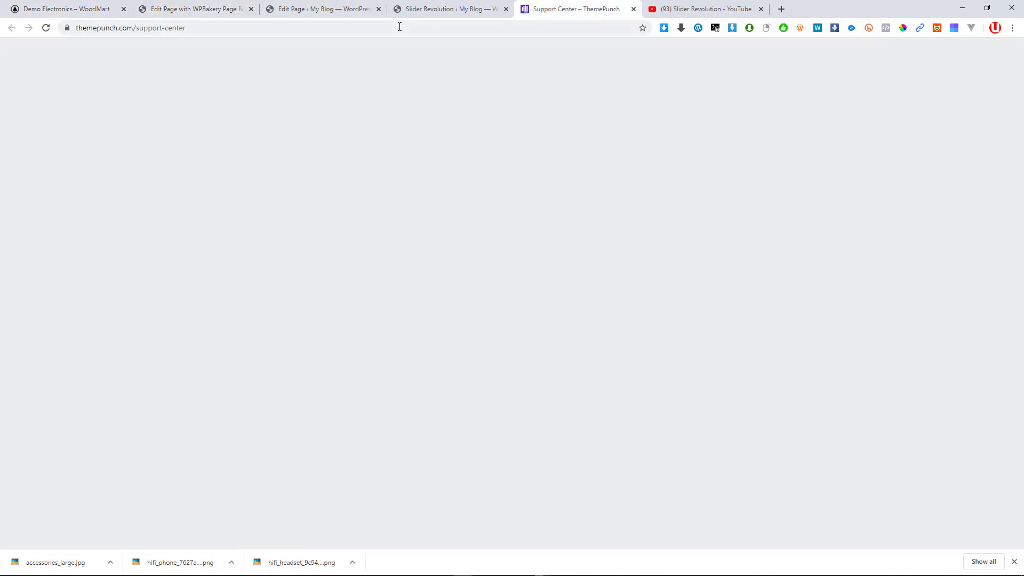
pyautogui.hotkey('ctrl', 'l')
pyautogui.hotkey('ctrl', 'v')
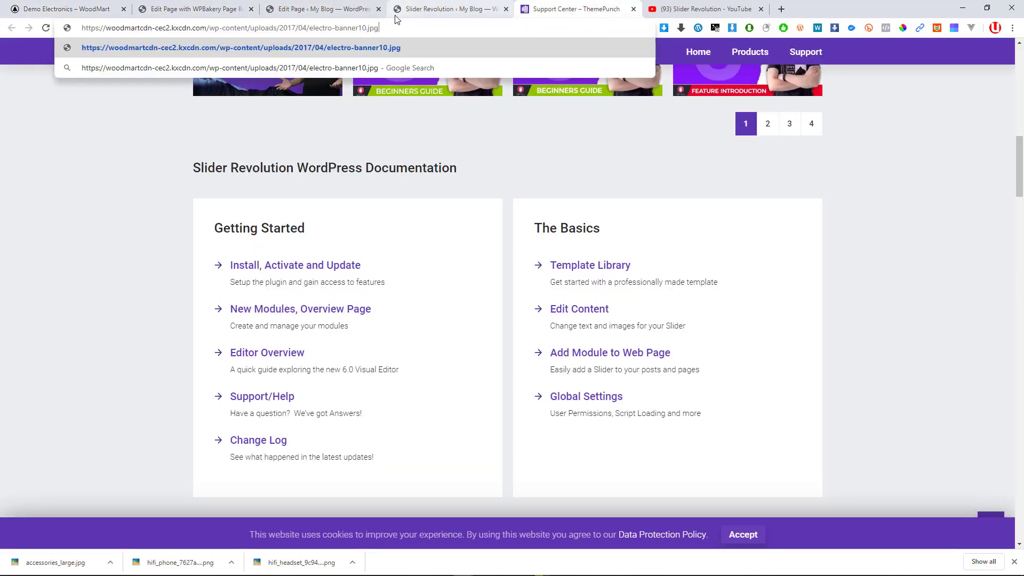
pyautogui.press('Return')
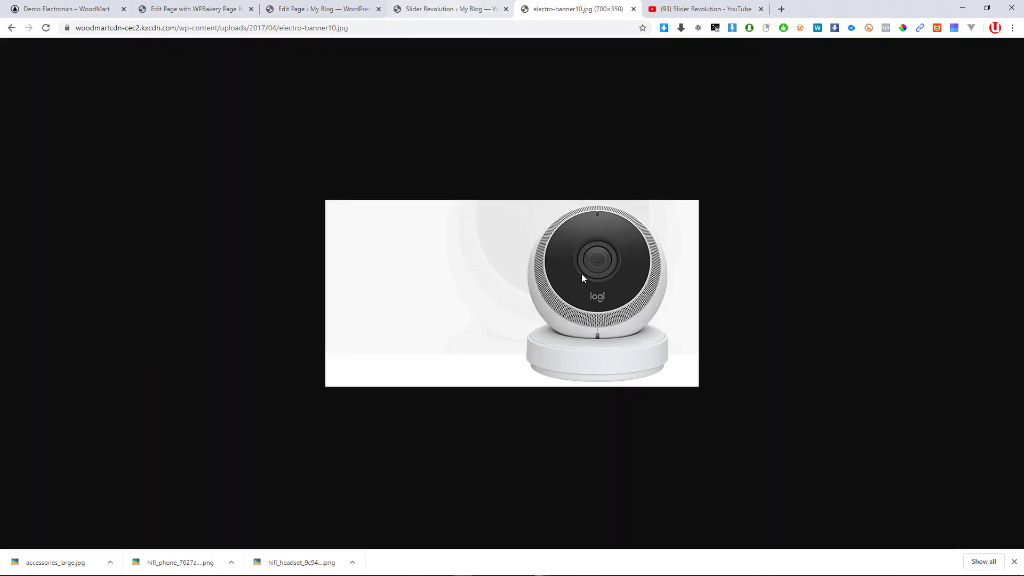
pyautogui.hotkey('ctrl', 's')
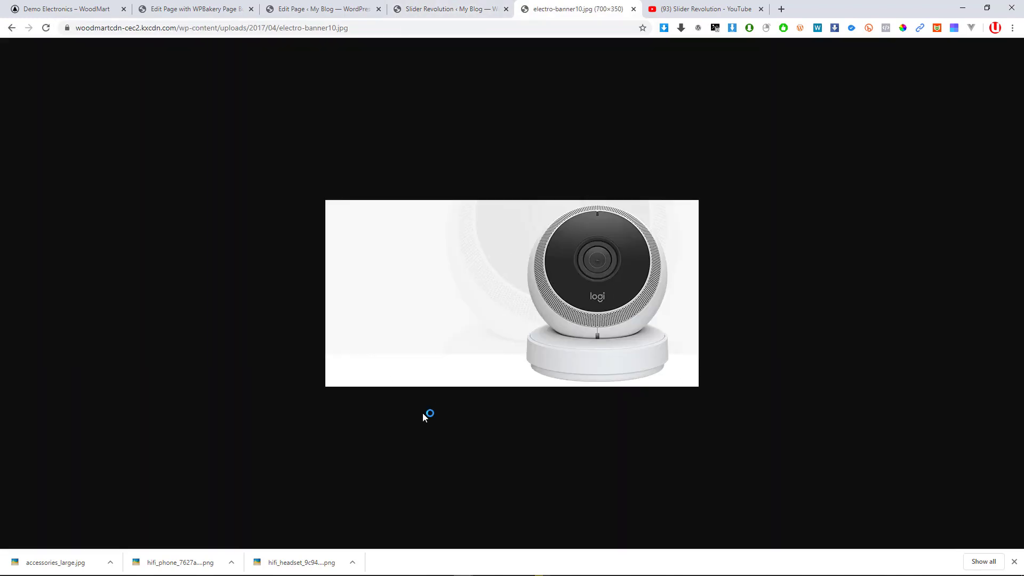
pyautogui.press('Return')
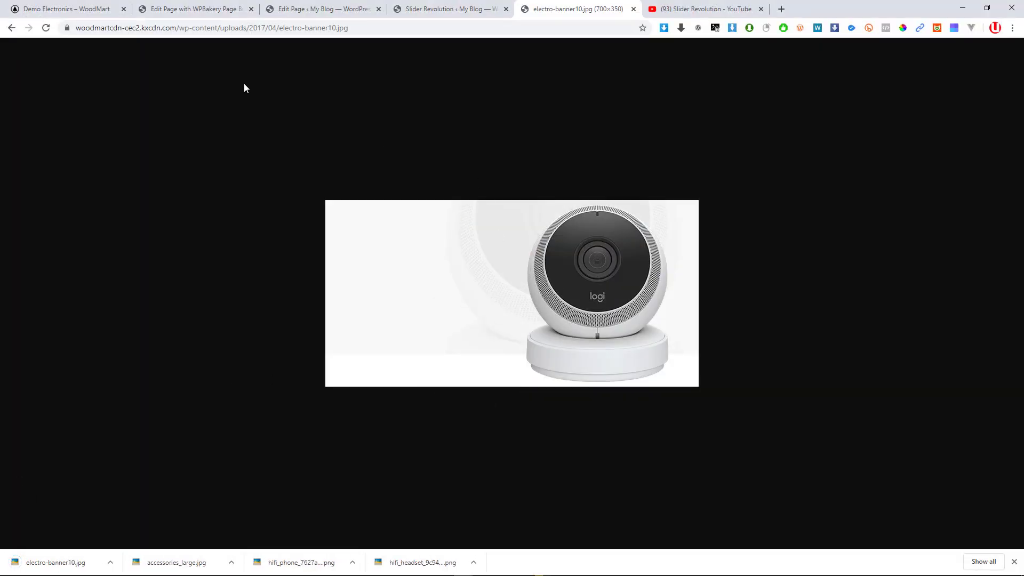
pyautogui.click(80, 8)
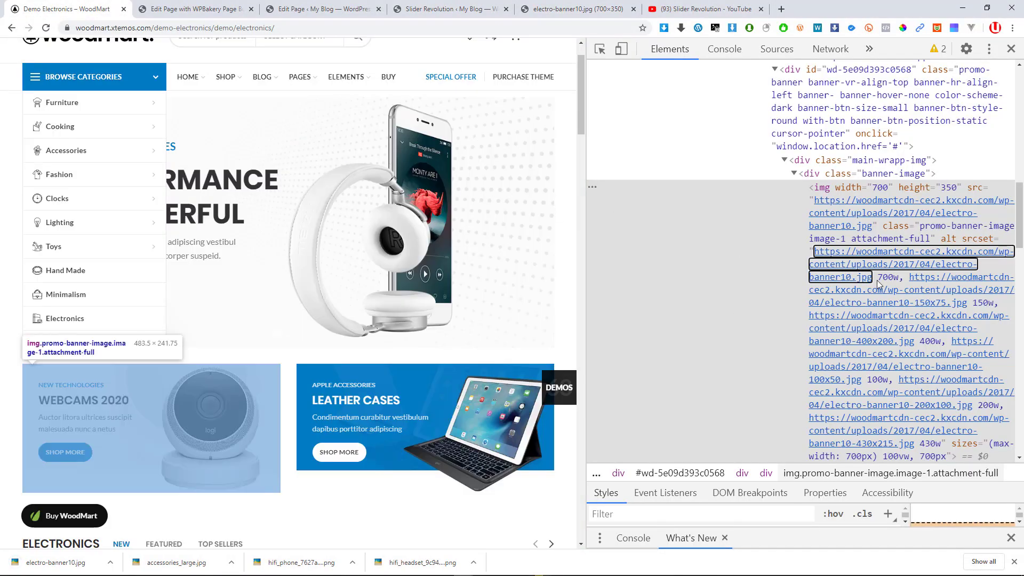
# Reinspect the webcam banner, expanding main-wrapp-img and banner-image to select its img element
pyautogui.moveTo(866, 269)
pyautogui.moveTo(914, 267)
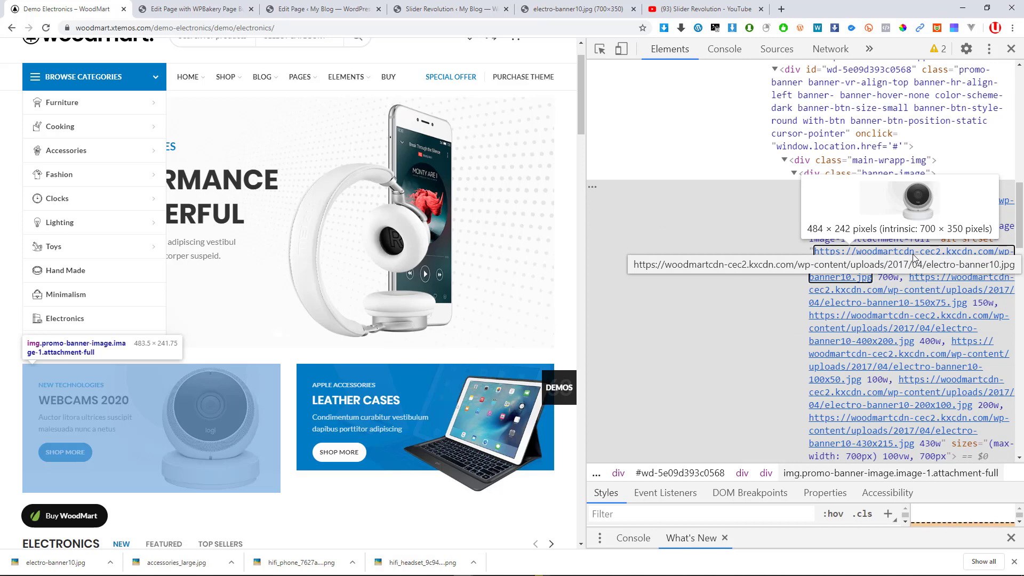
pyautogui.scroll(-2, 913, 303)
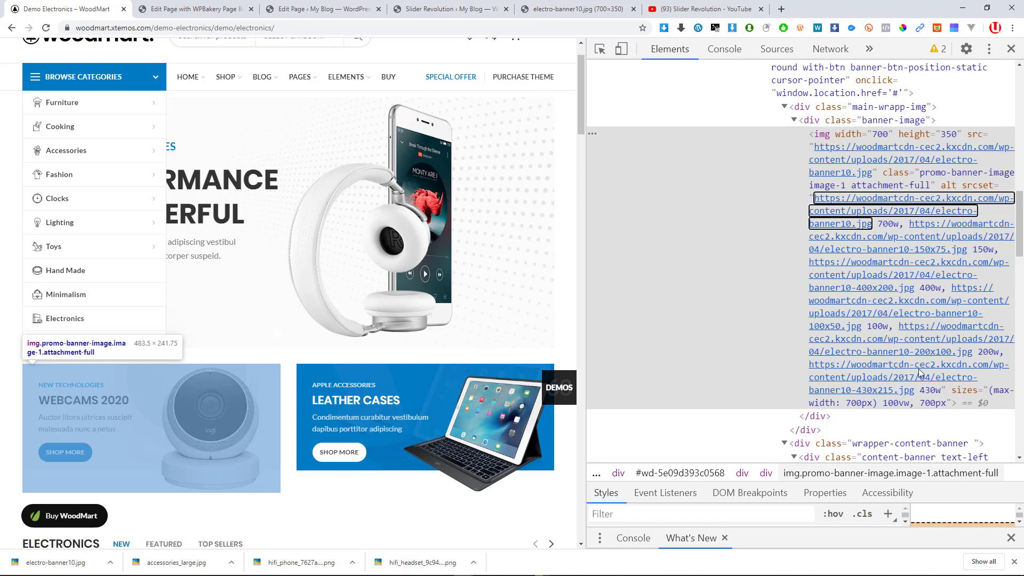
pyautogui.moveTo(901, 393)
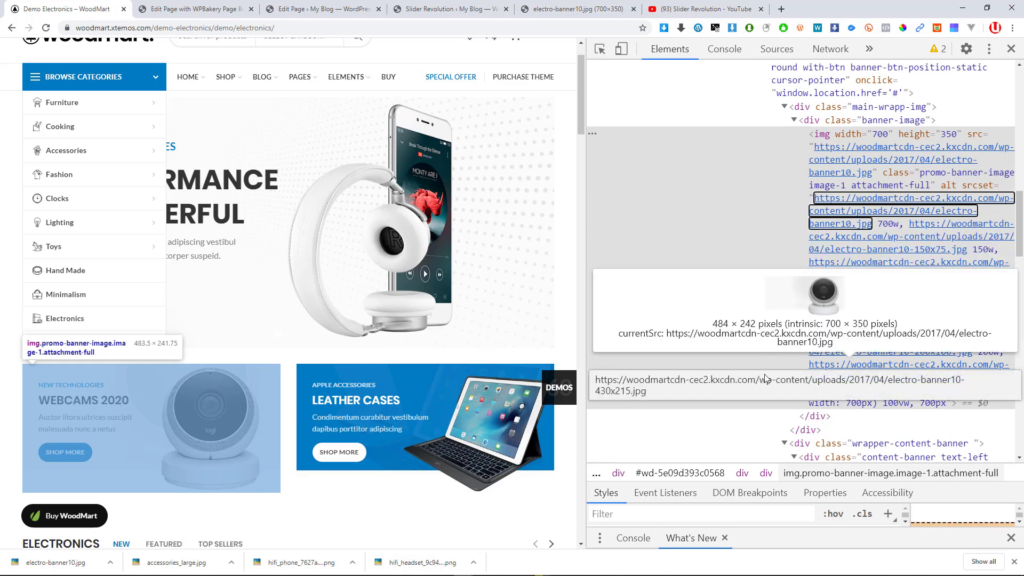
pyautogui.click(1010, 49)
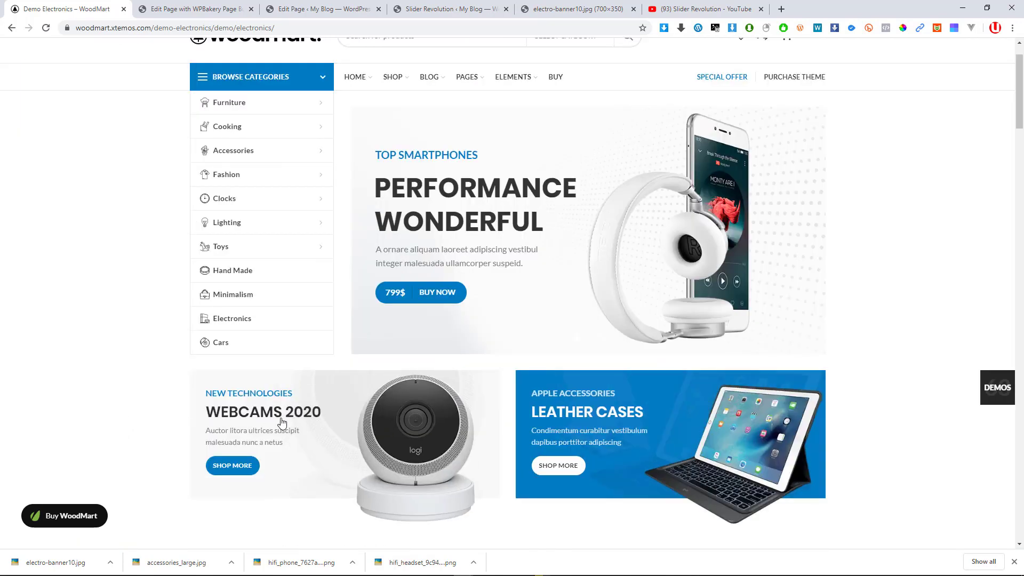
pyautogui.rightClick(340, 424)
pyautogui.click(357, 414)
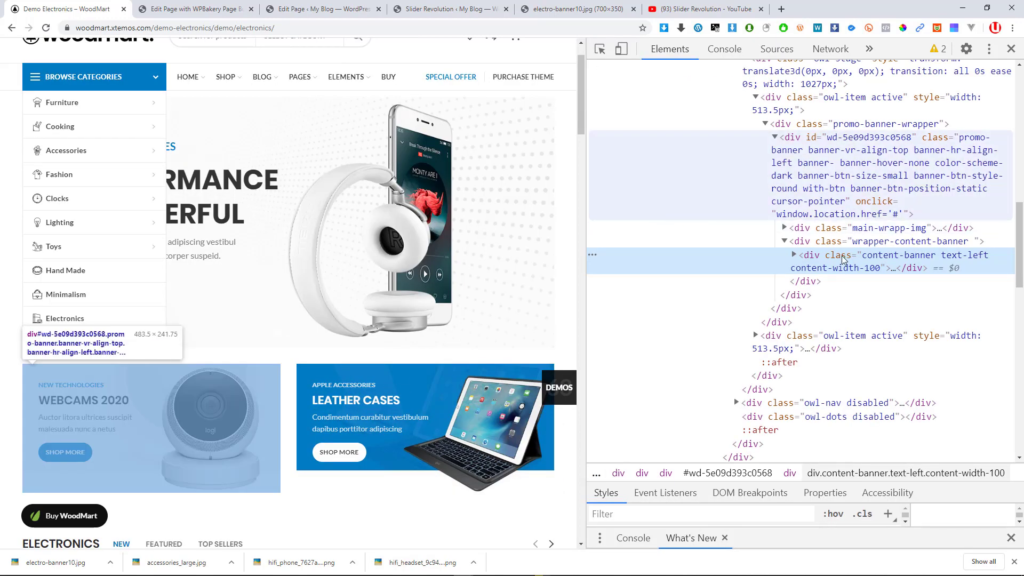
pyautogui.scroll(2, 823, 221)
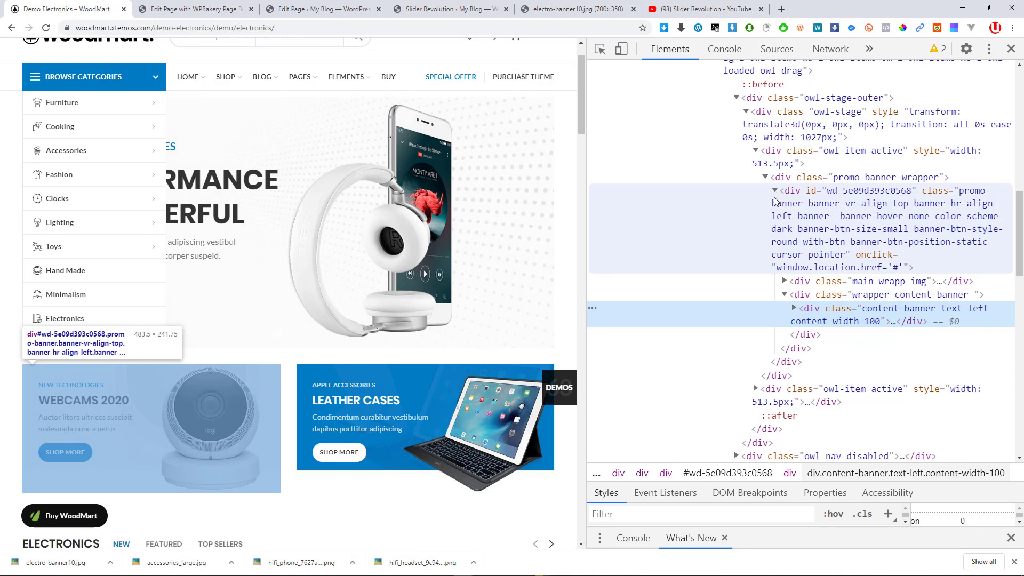
pyautogui.click(785, 281)
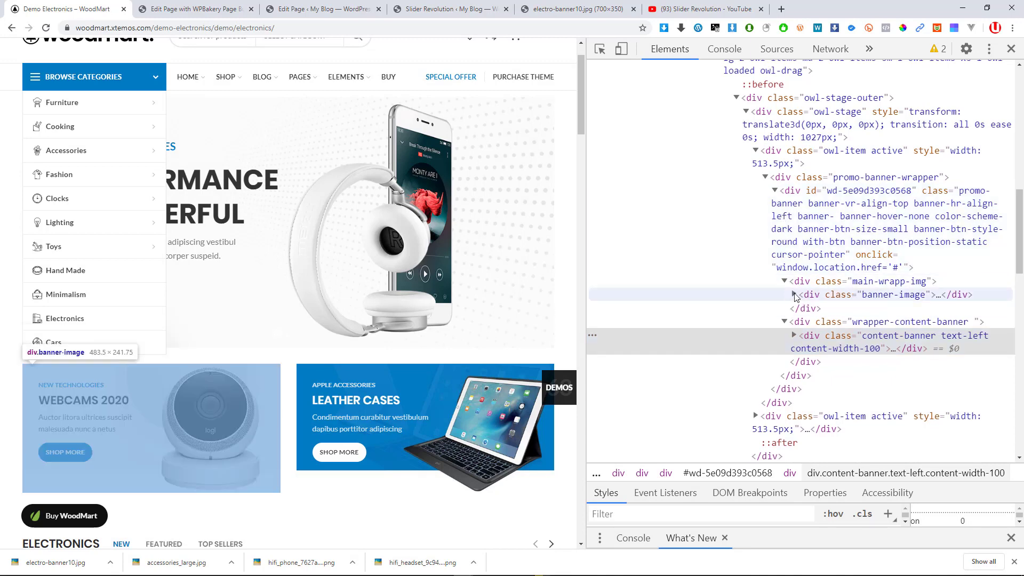
pyautogui.click(795, 295)
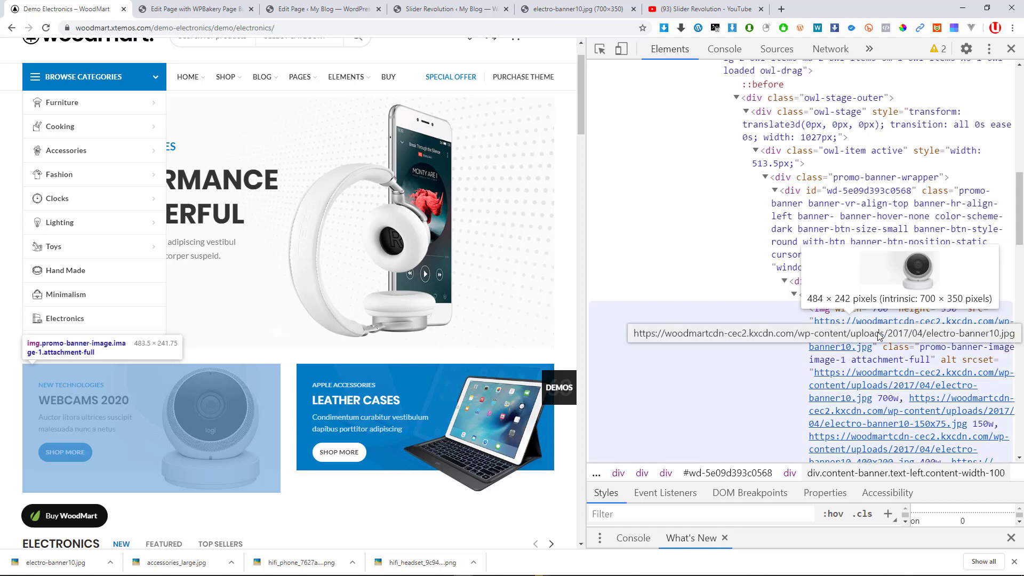
pyautogui.click(879, 335)
# Review the img src and srcset values (100w to 700w) and copy the image's link address
pyautogui.rightClick(853, 225)
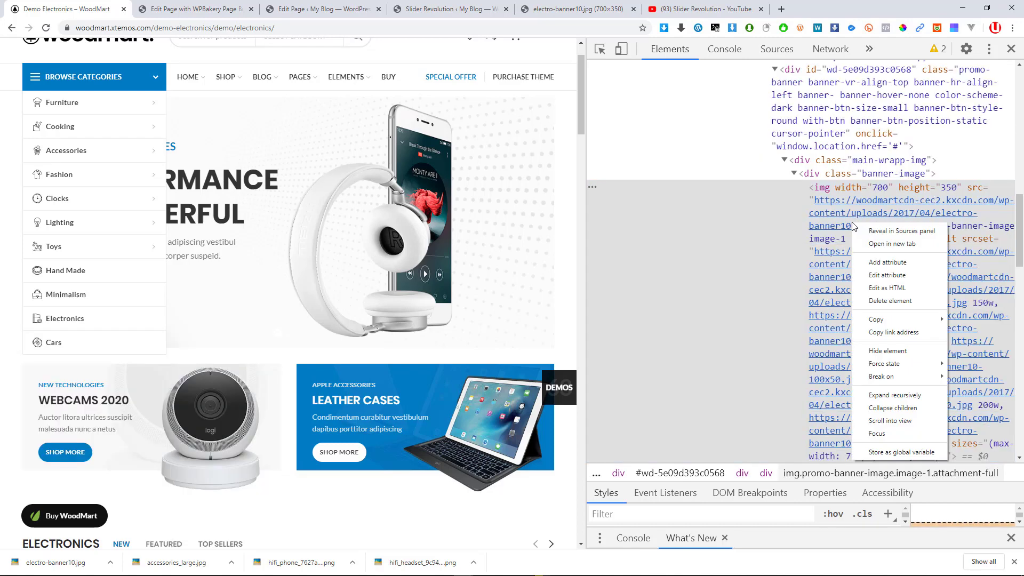
pyautogui.rightClick(844, 215)
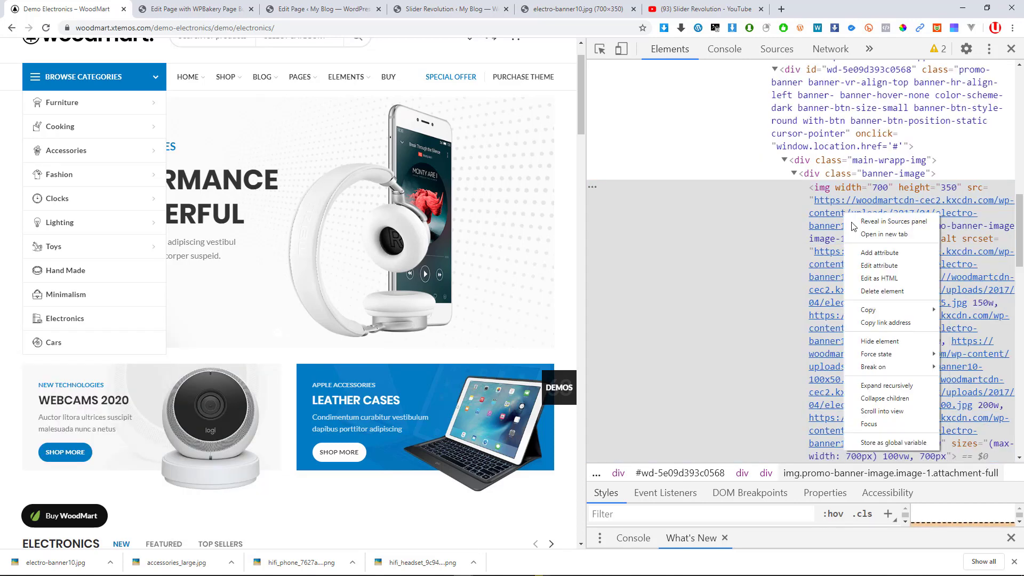
pyautogui.moveTo(876, 313)
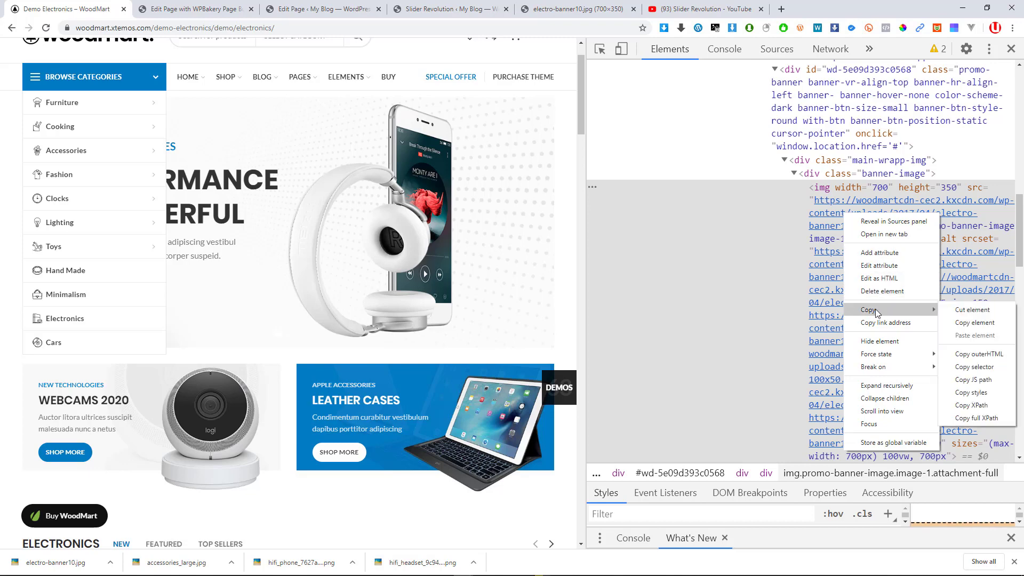
pyautogui.click(821, 210)
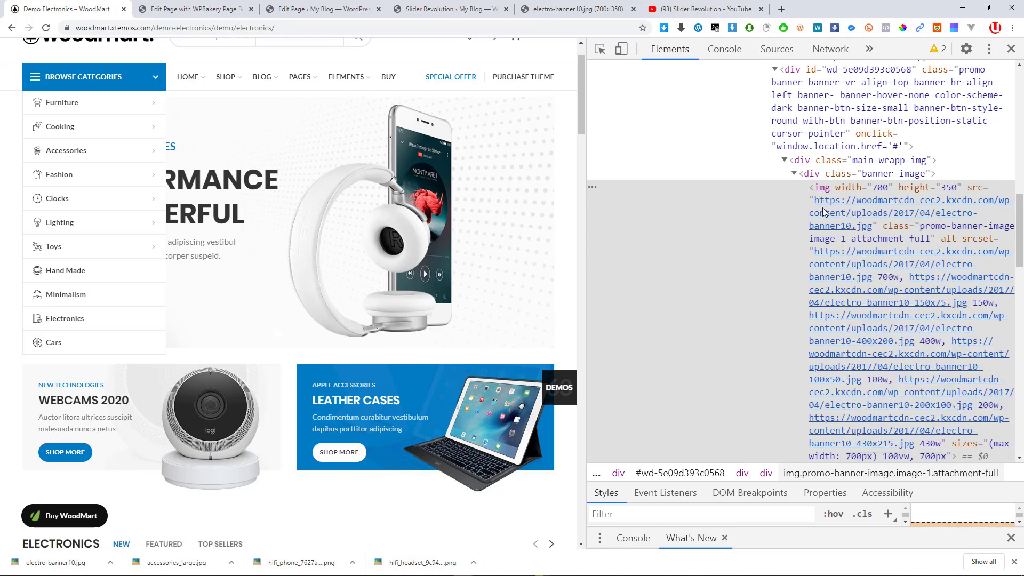
pyautogui.doubleClick(824, 212)
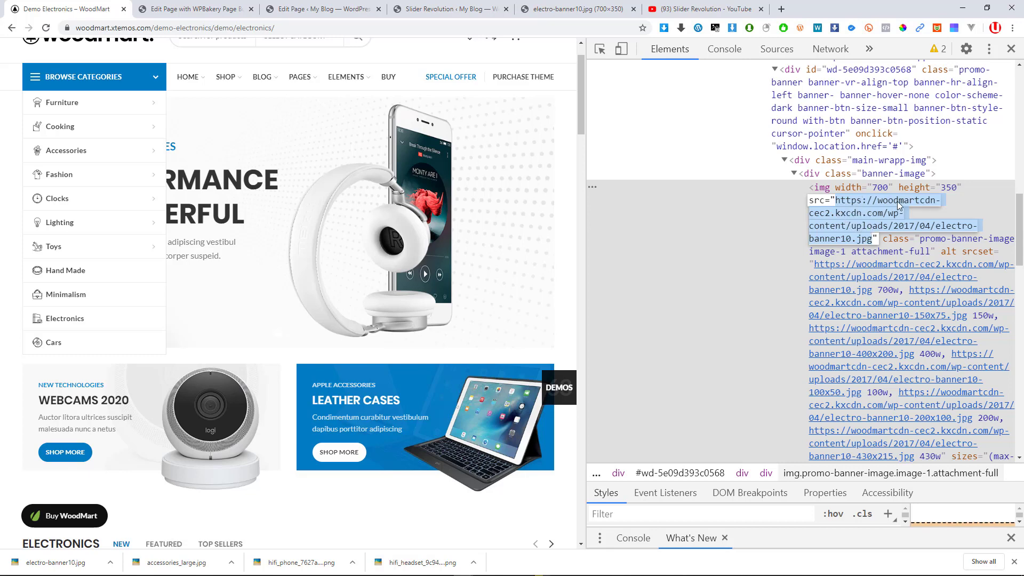
pyautogui.press('Escape')
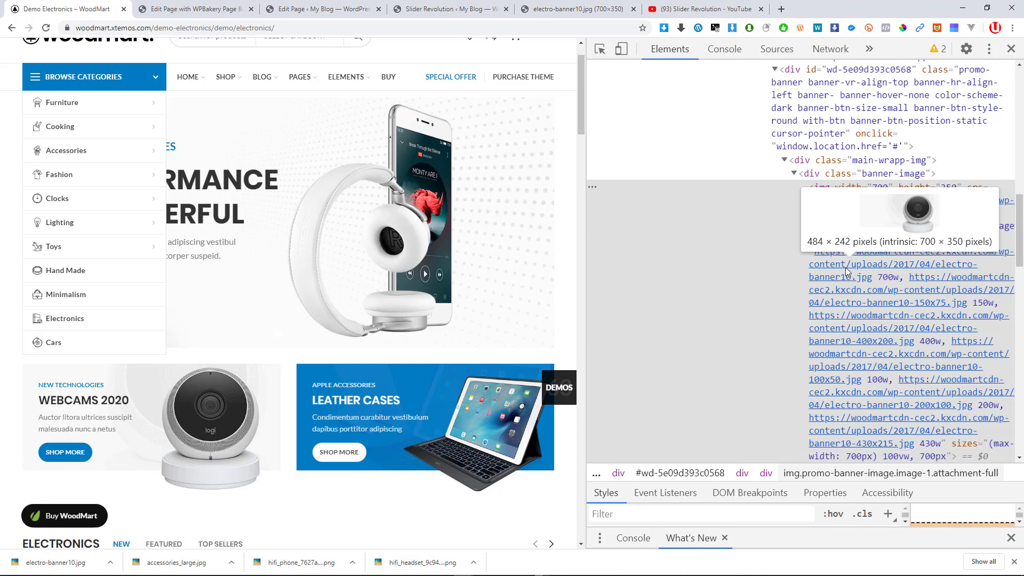
pyautogui.doubleClick(858, 275)
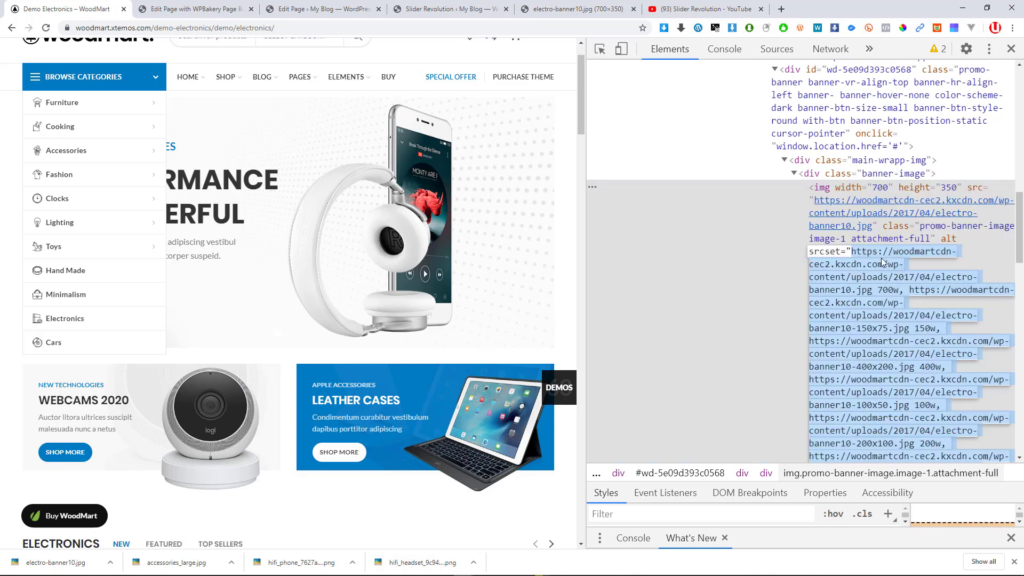
pyautogui.rightClick(862, 267)
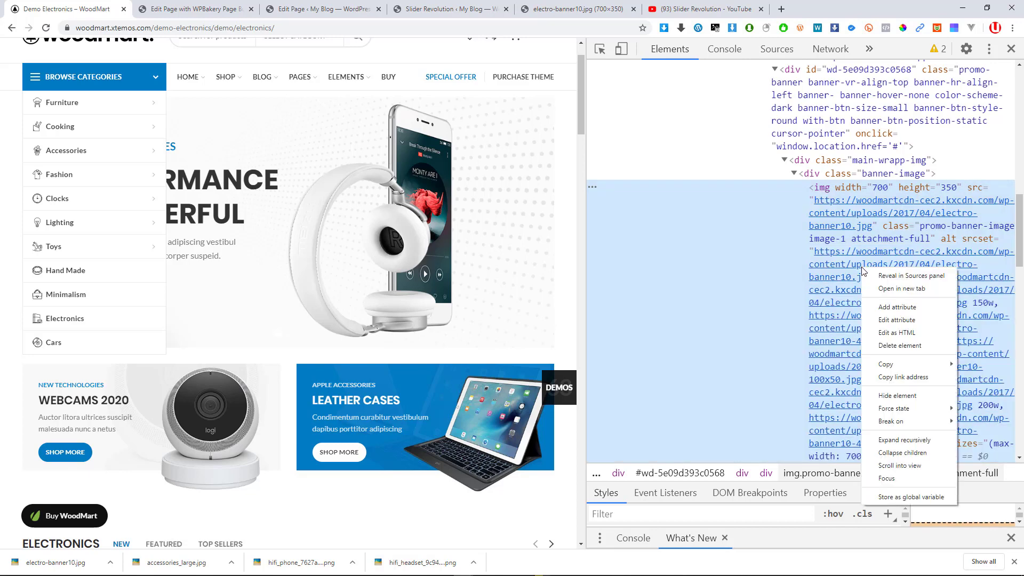
pyautogui.click(903, 377)
# Load the copied electro-banner10.jpg address in the image tab, then return to the demo tab
pyautogui.click(566, 9)
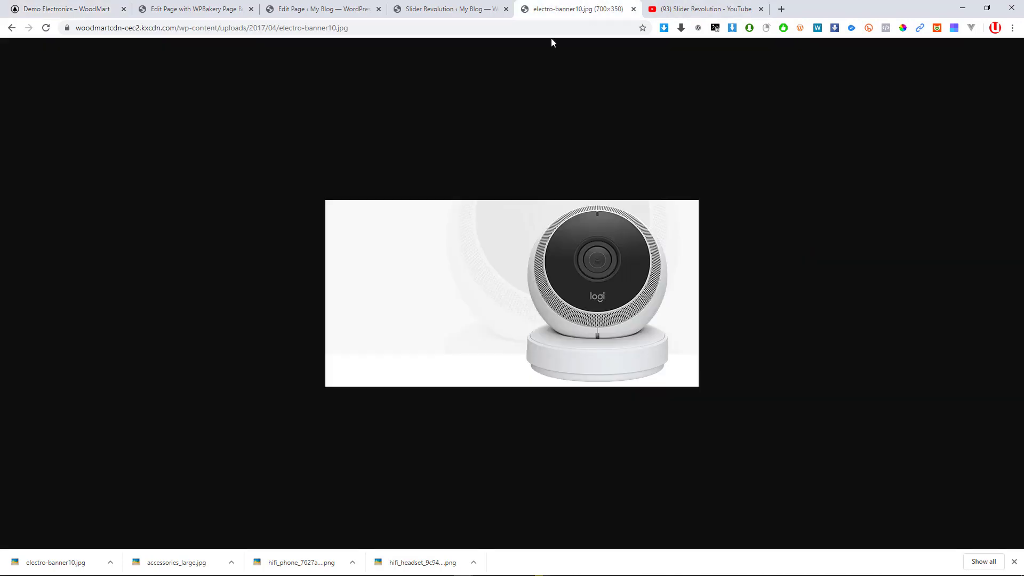
pyautogui.click(527, 28)
pyautogui.hotkey('ctrl', 'v')
pyautogui.press('Return')
pyautogui.rightClick(491, 232)
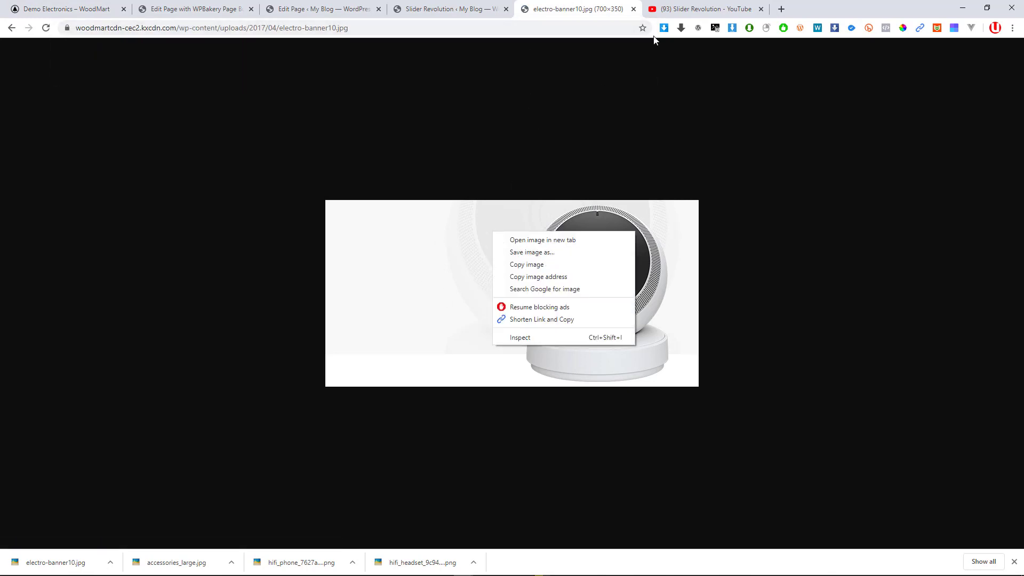
pyautogui.click(103, 4)
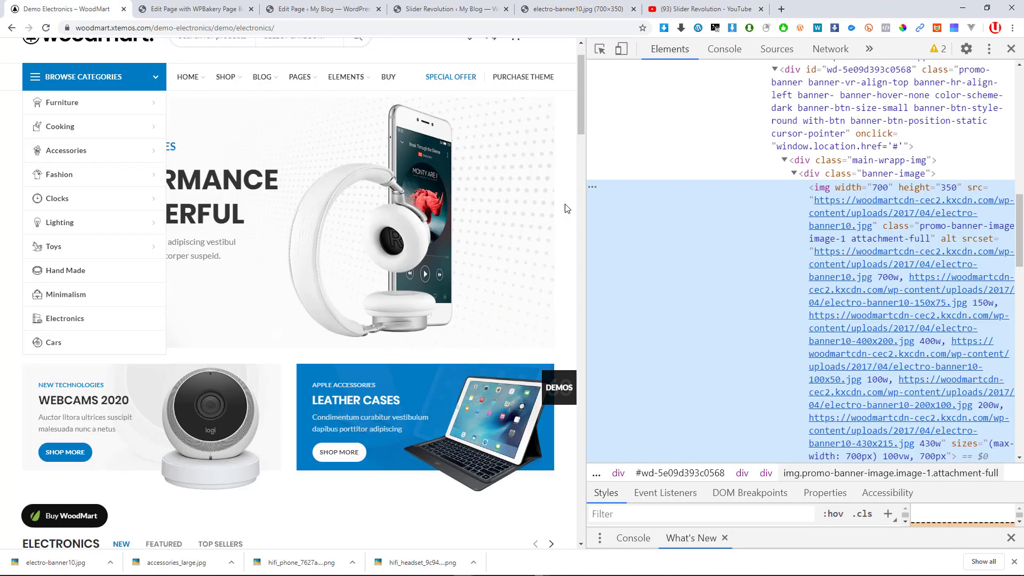
# Close DevTools, try the 1 Click Image Downloader extension, and reload the demo page
pyautogui.click(1010, 48)
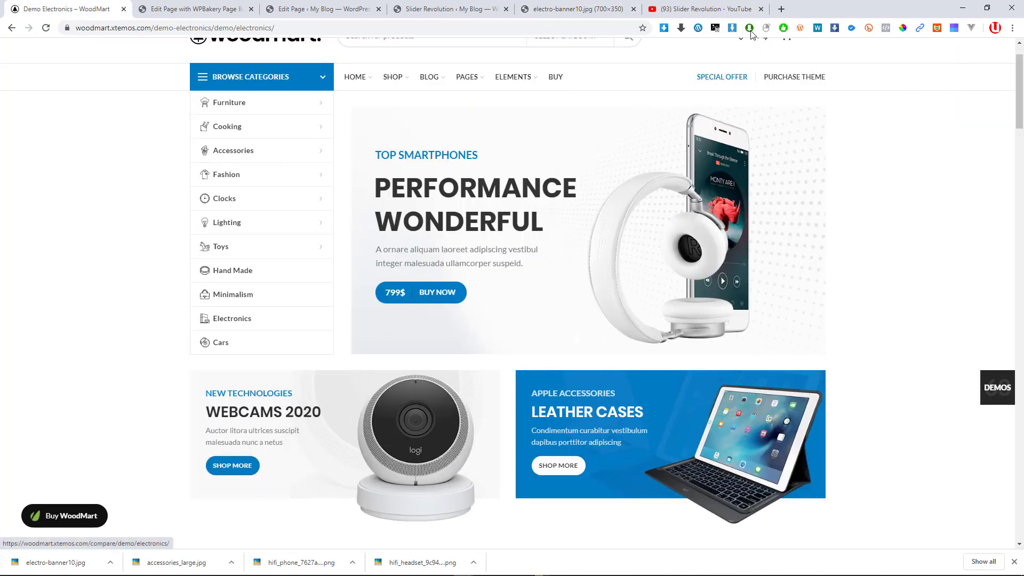
pyautogui.click(751, 33)
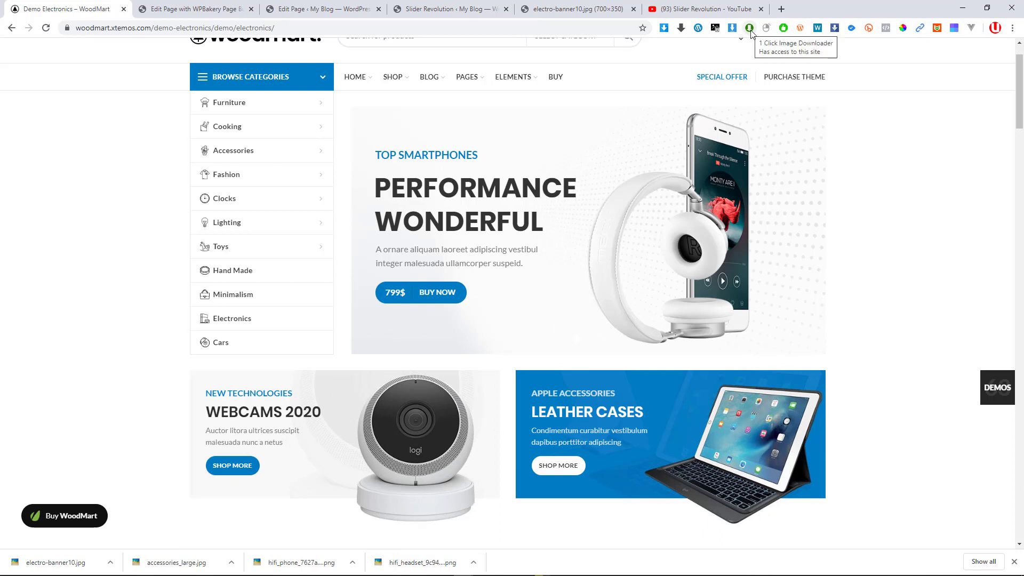
pyautogui.click(752, 34)
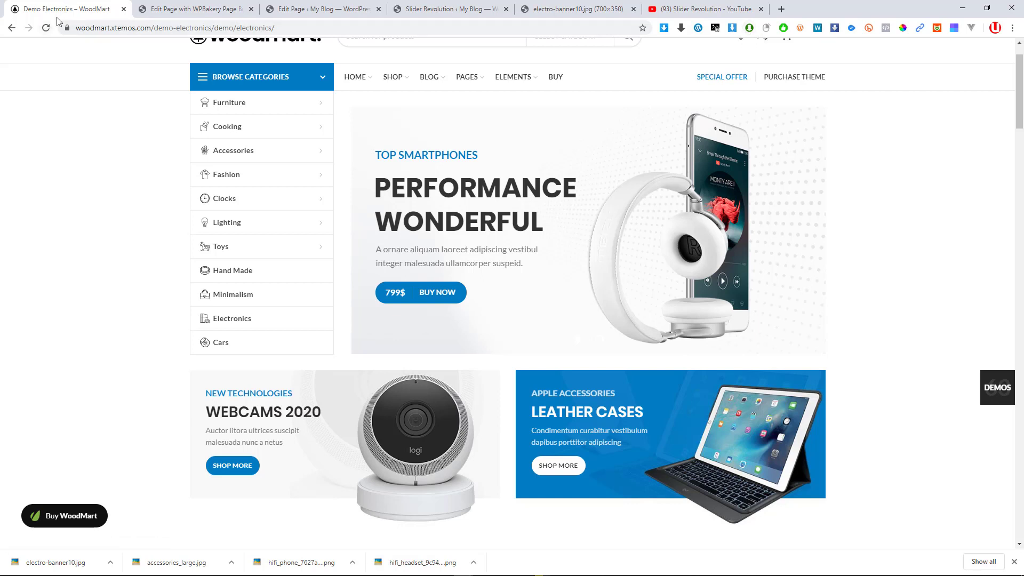
pyautogui.click(47, 28)
# Browse the 71 images Image Downloader finds on the demo electronics page
pyautogui.click(733, 29)
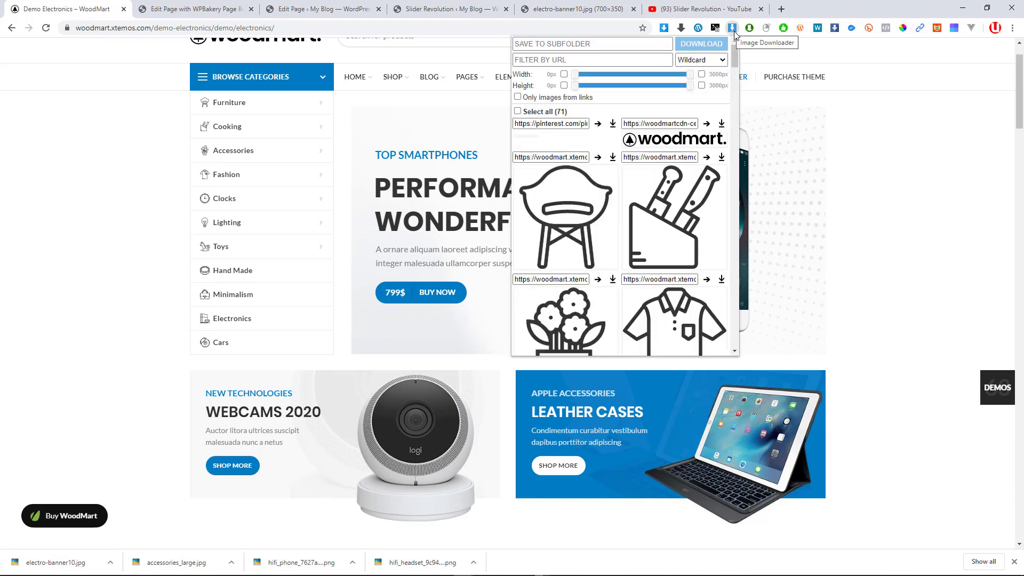
pyautogui.scroll(-10, 641, 203)
pyautogui.scroll(-10, 643, 211)
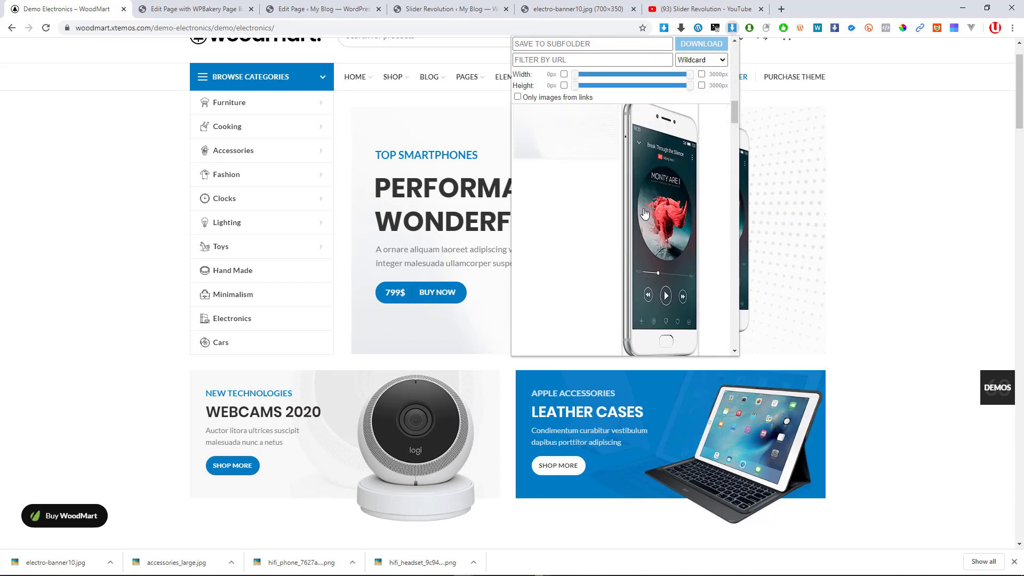
pyautogui.scroll(-5, 646, 217)
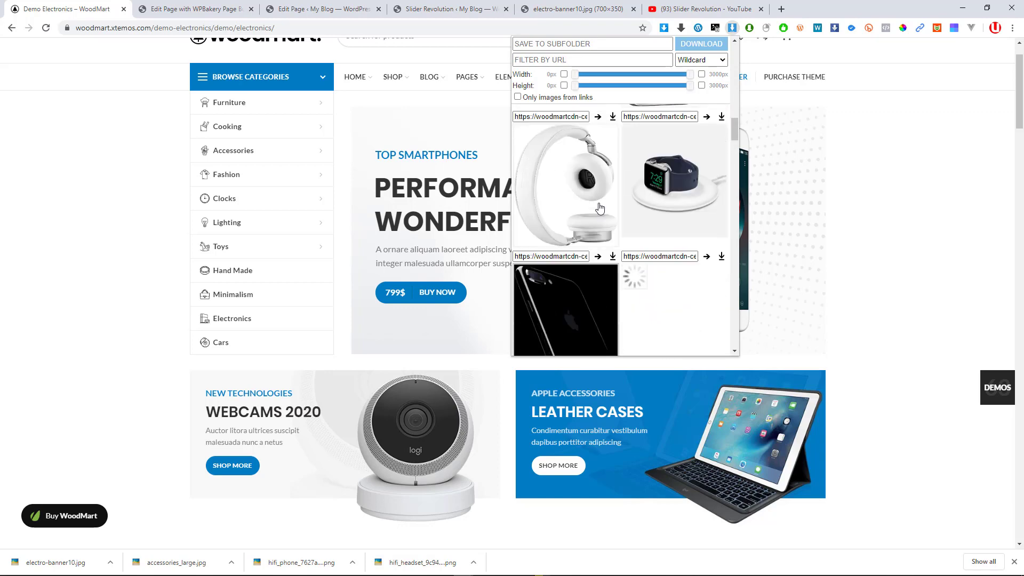
pyautogui.scroll(-10, 684, 251)
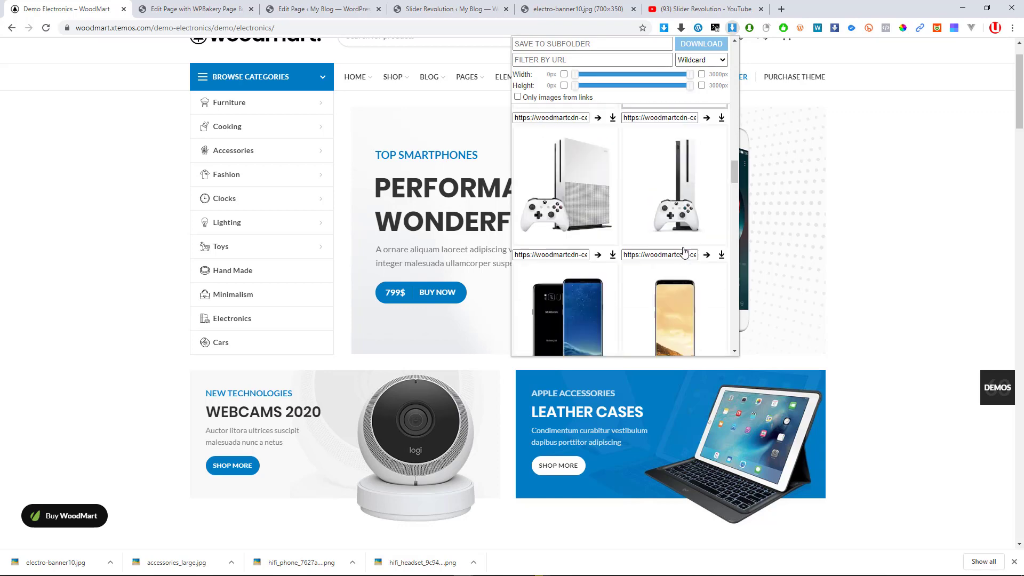
pyautogui.scroll(-9, 684, 251)
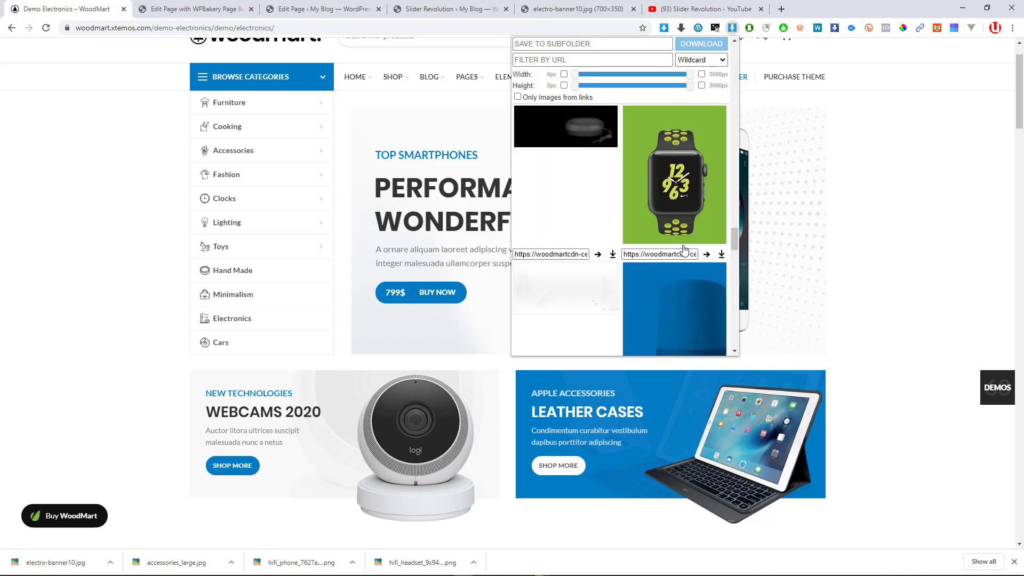
pyautogui.scroll(12, 663, 279)
pyautogui.click(949, 169)
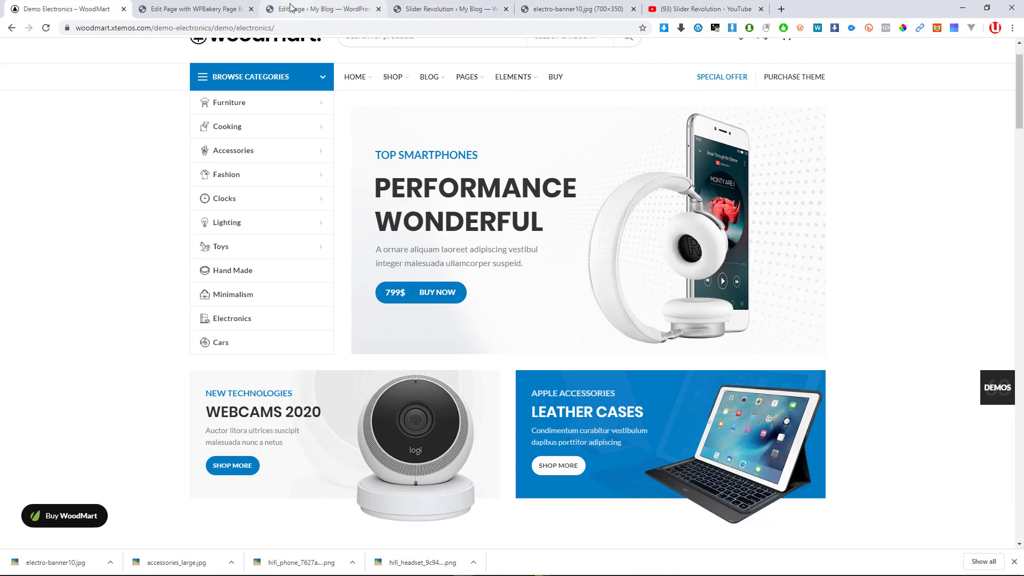
# Search for 'image downloader chrome extension' from a new tab
pyautogui.click(314, 9)
pyautogui.click(734, 5)
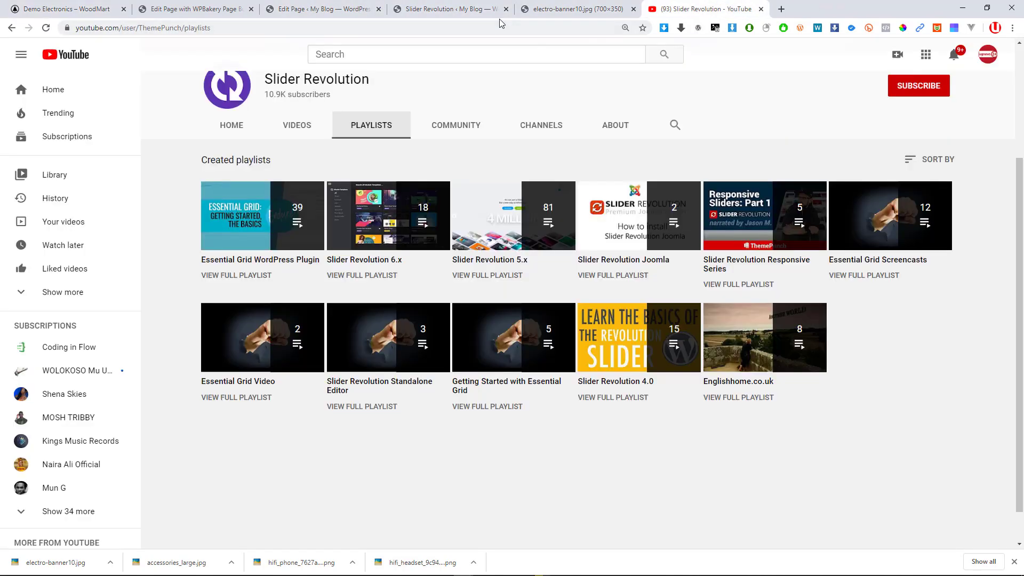
pyautogui.click(506, 26)
pyautogui.hotkey('ctrl', 't')
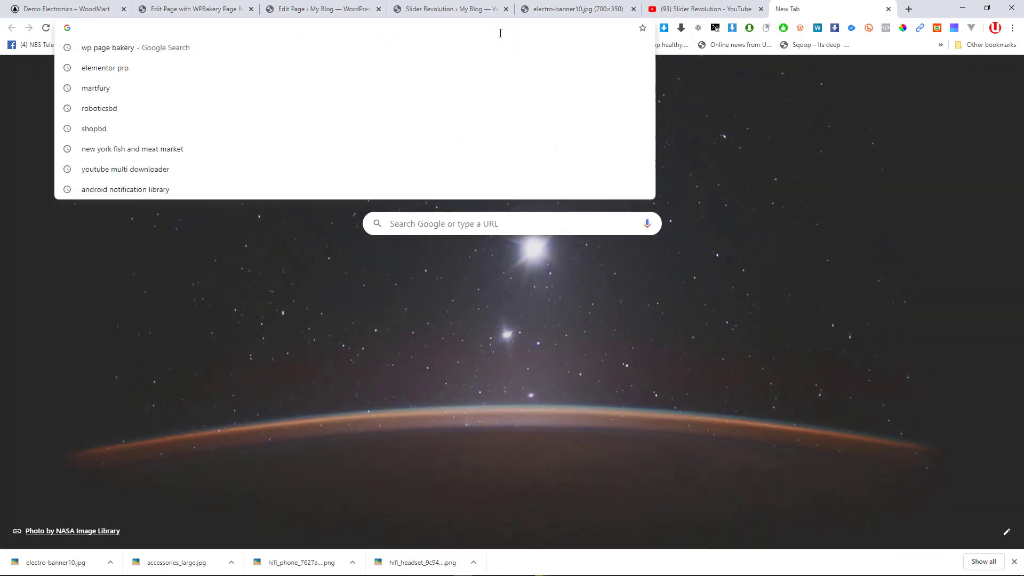
pyautogui.write('IMAGE')
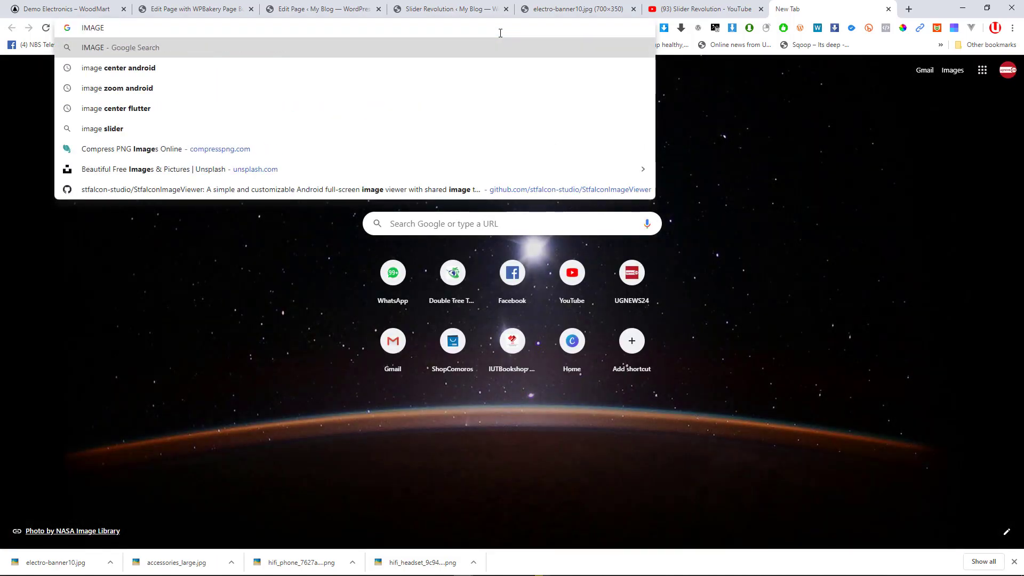
pyautogui.hotkey('ctrl', 'a')
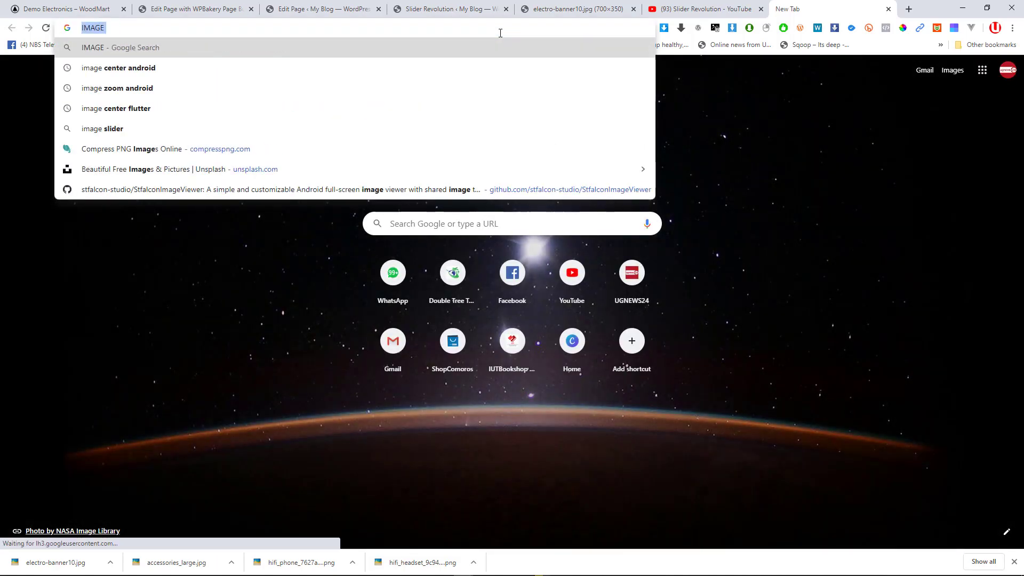
pyautogui.write('image')
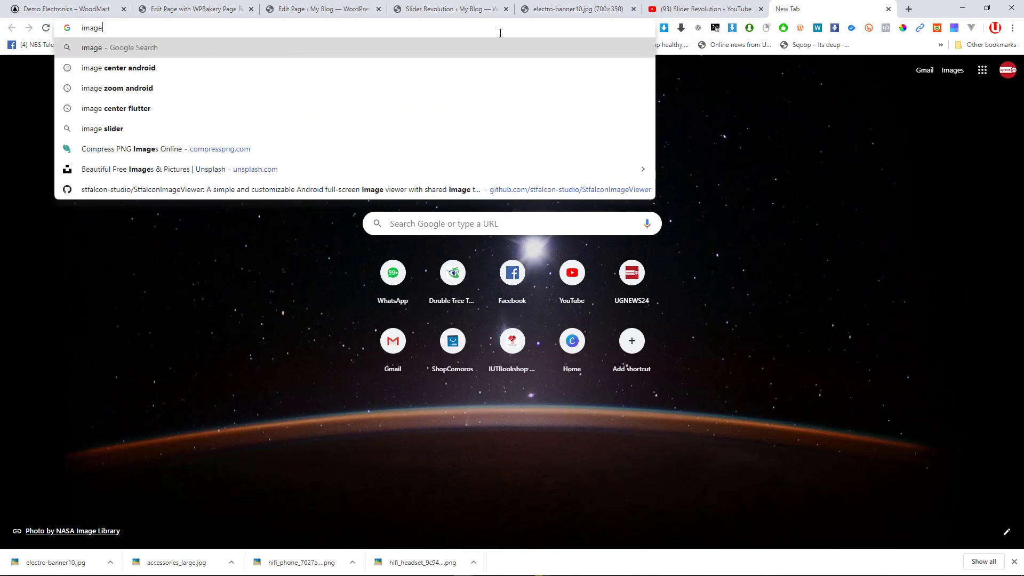
pyautogui.write(' downloader')
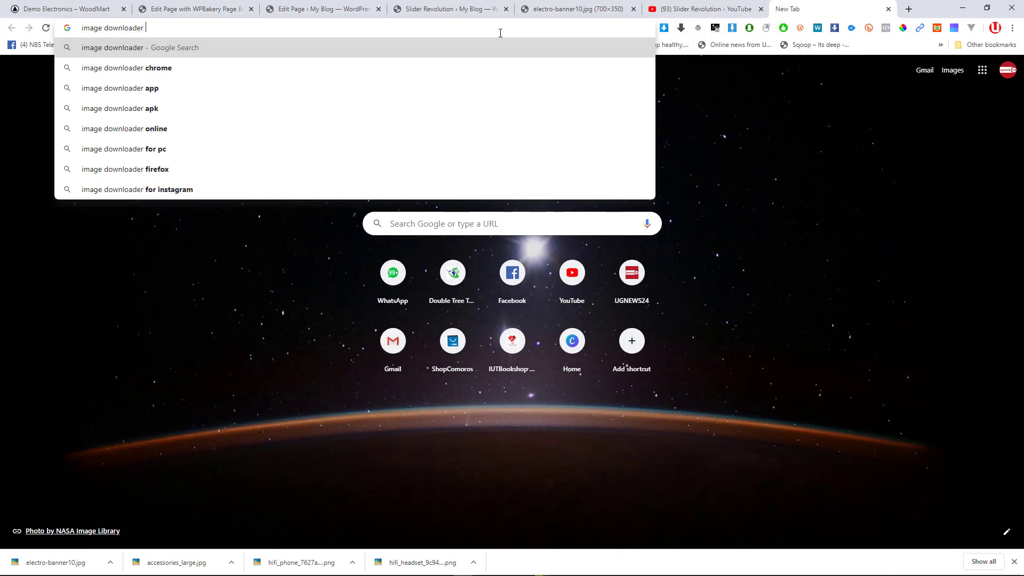
pyautogui.press('Down')
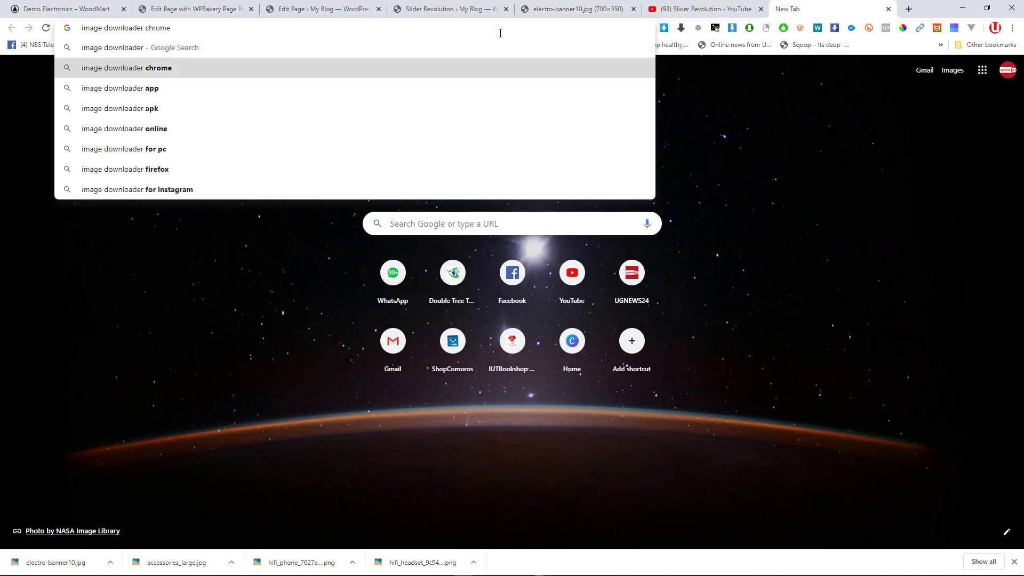
pyautogui.press('Down')
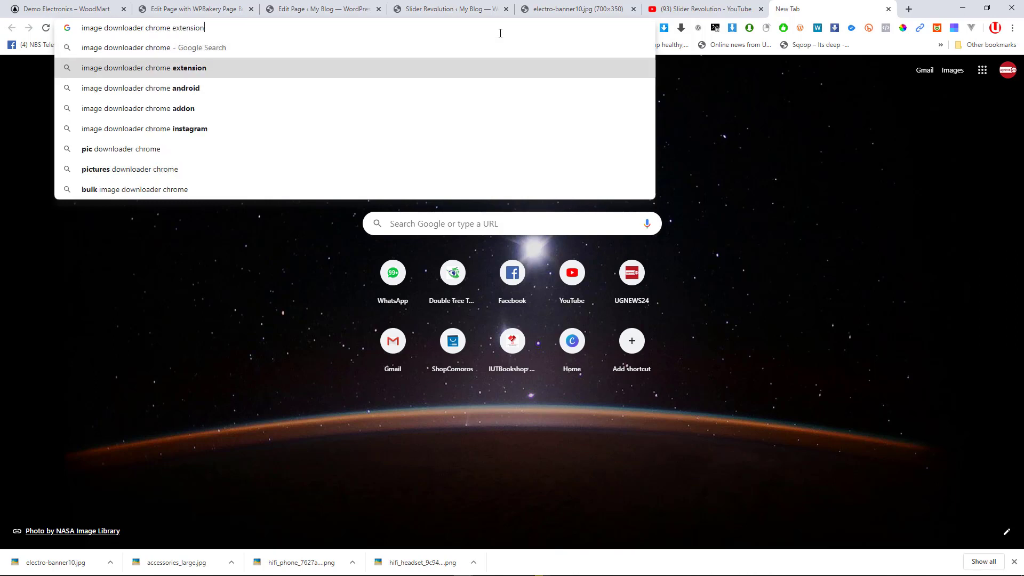
pyautogui.press('Return')
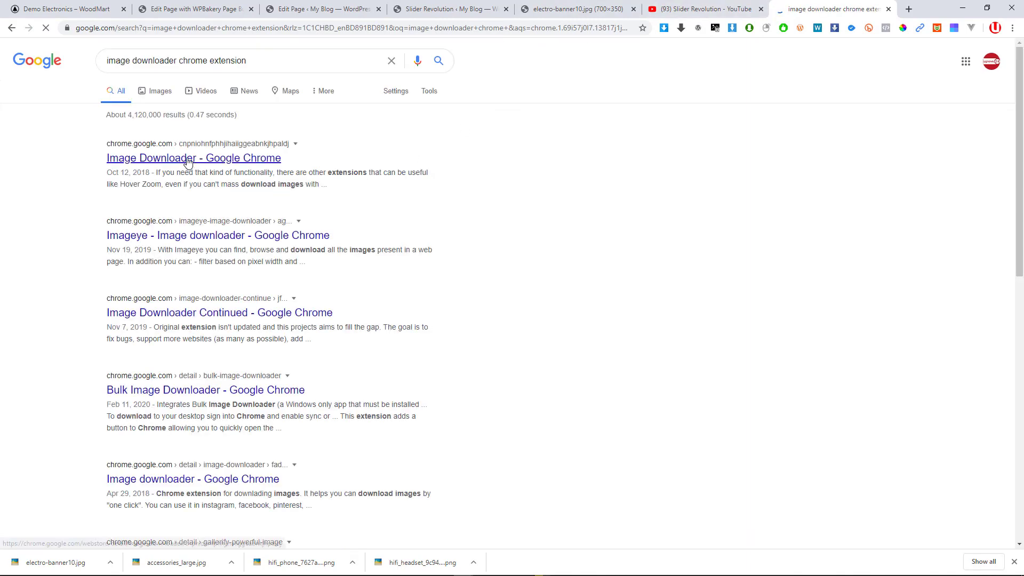
# View the Image Downloader Web Store listing with 900,000+ users, then return to the WPBakery editor
pyautogui.click(216, 159)
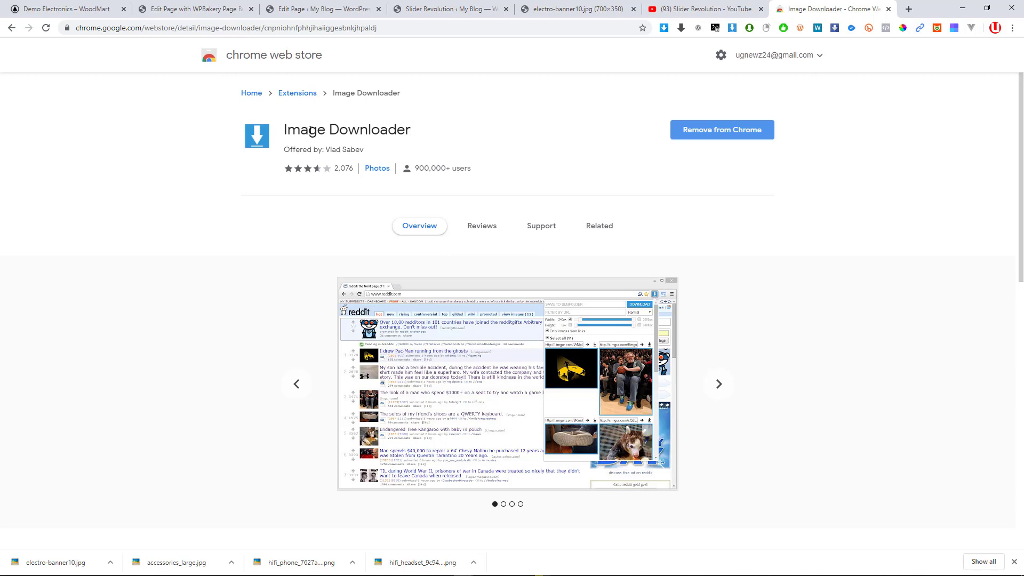
pyautogui.moveTo(416, 133); pyautogui.dragTo(347, 135)
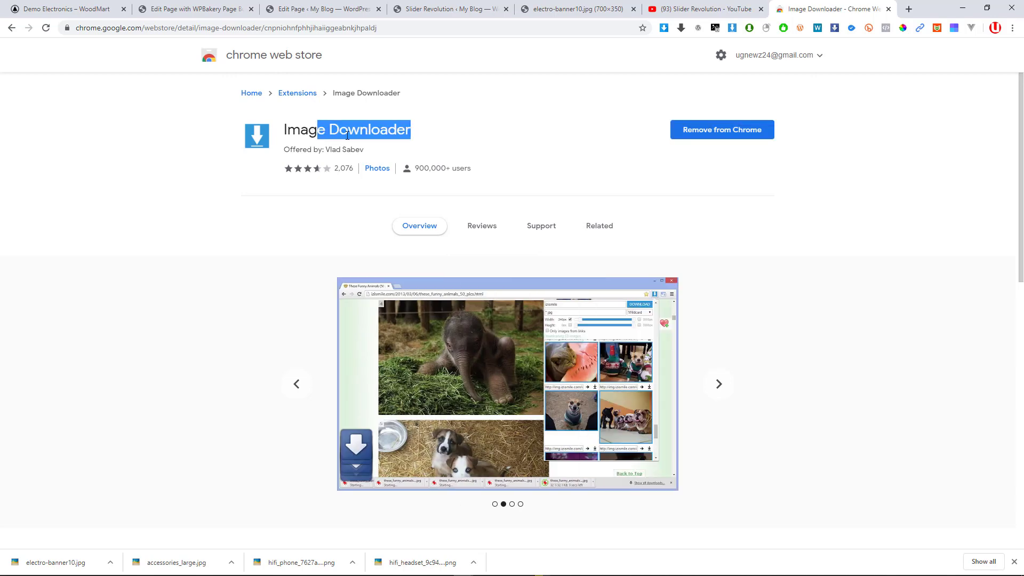
pyautogui.moveTo(429, 168); pyautogui.dragTo(476, 169)
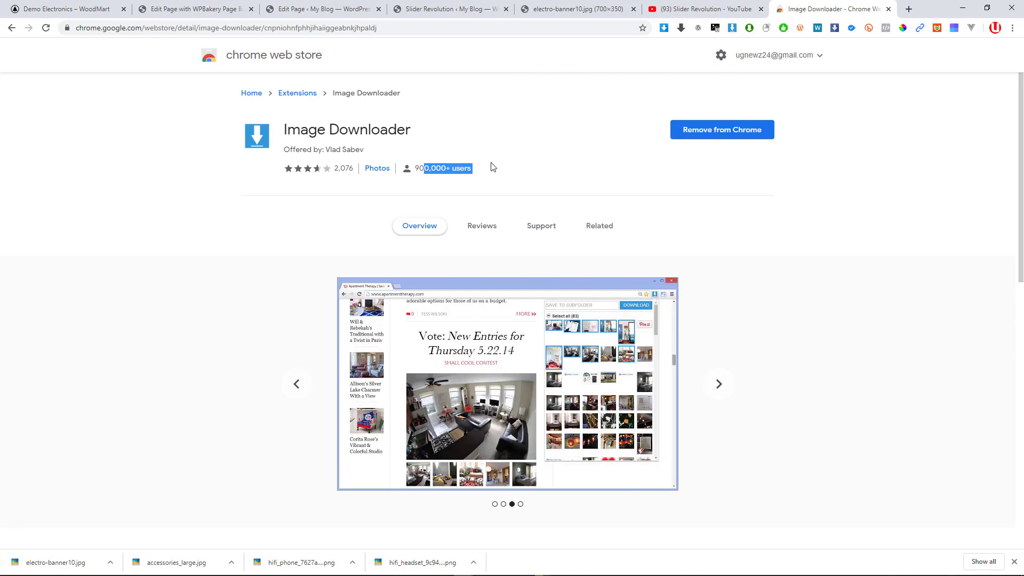
pyautogui.moveTo(178, 30); pyautogui.dragTo(84, 36)
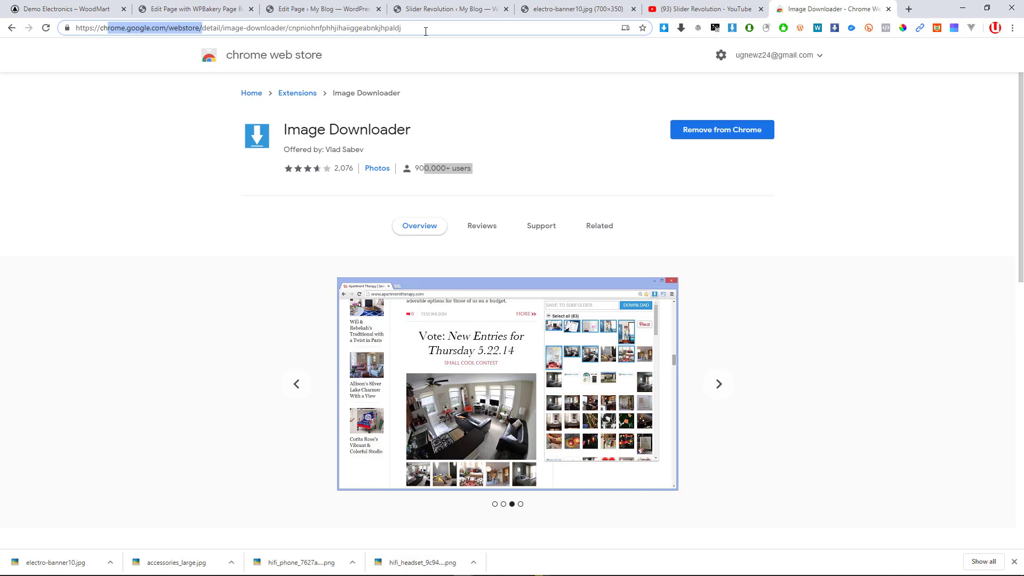
pyautogui.moveTo(426, 31); pyautogui.dragTo(686, 192)
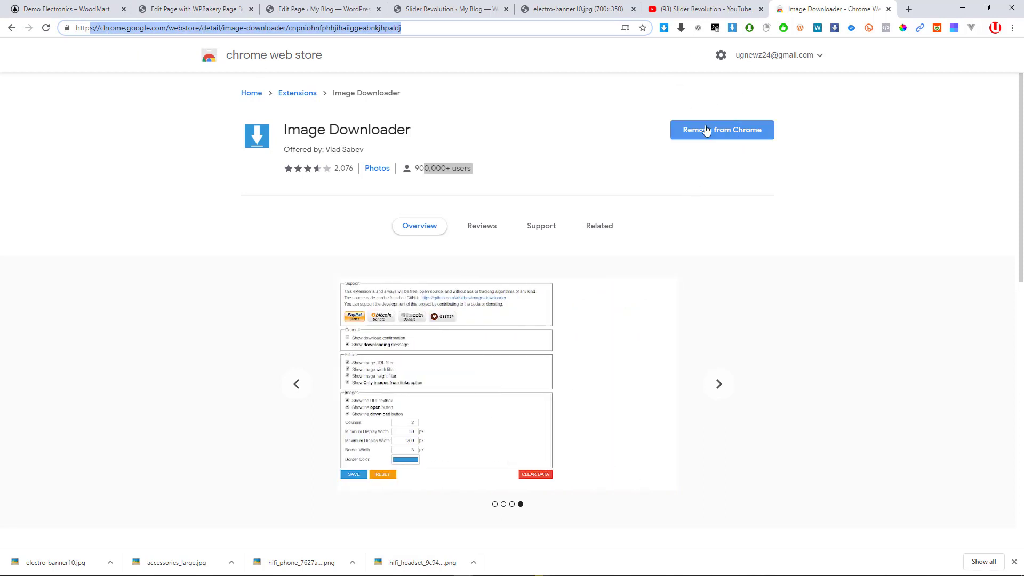
pyautogui.hotkey('ctrl', '2')
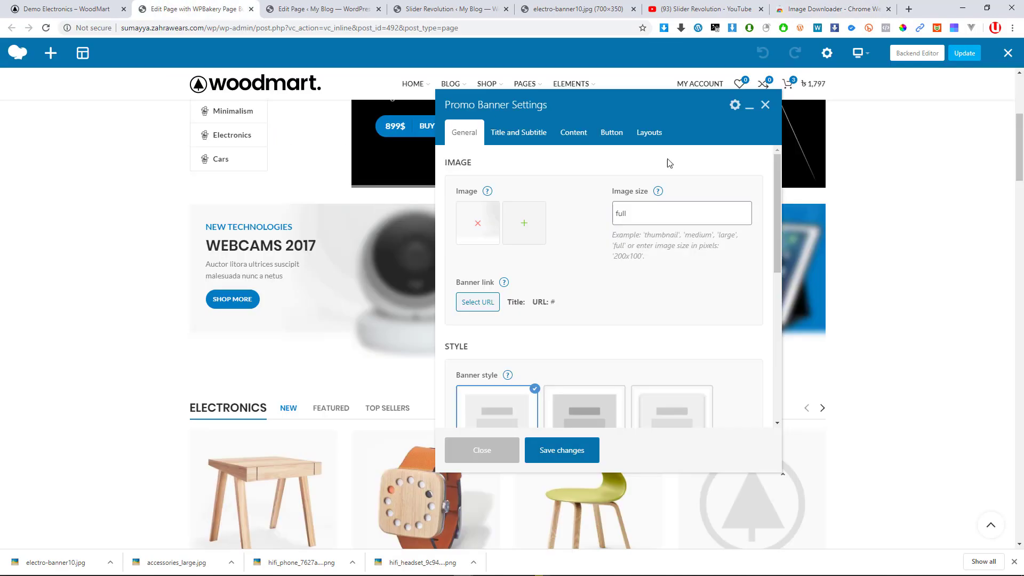
# Open Image Downloader's image list for the WoodMart demo electronics page
pyautogui.click(85, 8)
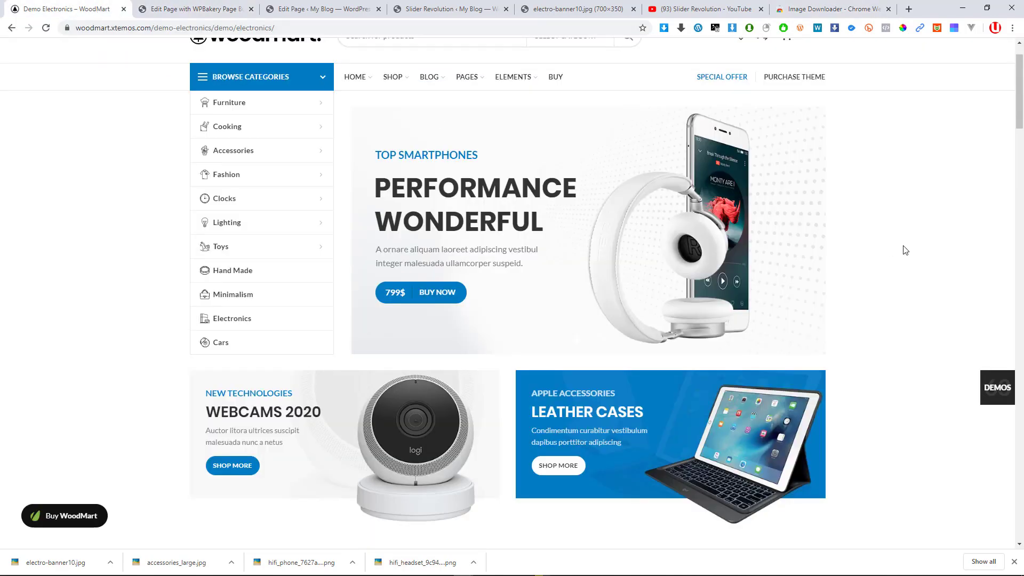
pyautogui.scroll(1, 905, 250)
pyautogui.click(735, 29)
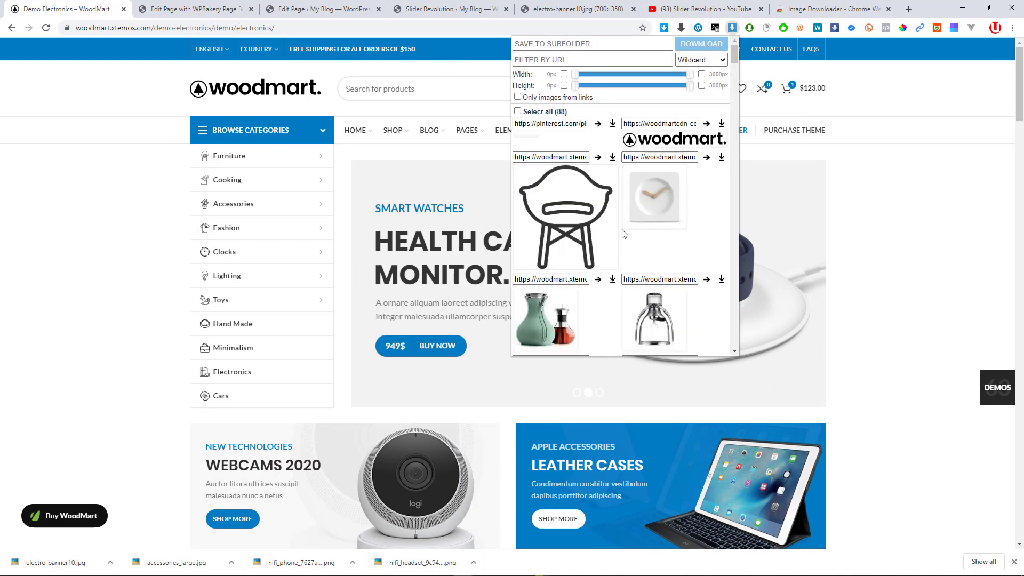
# Save the blue tablet banner as electro-banner11.jpg, then close the editor's Promo Banner Settings
pyautogui.scroll(-2, 625, 237)
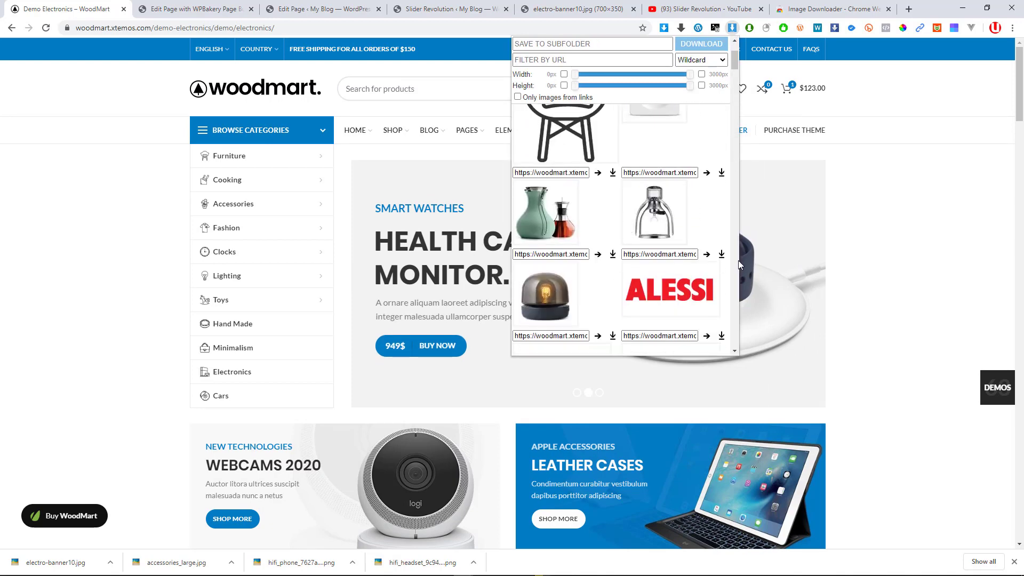
pyautogui.scroll(-10, 591, 280)
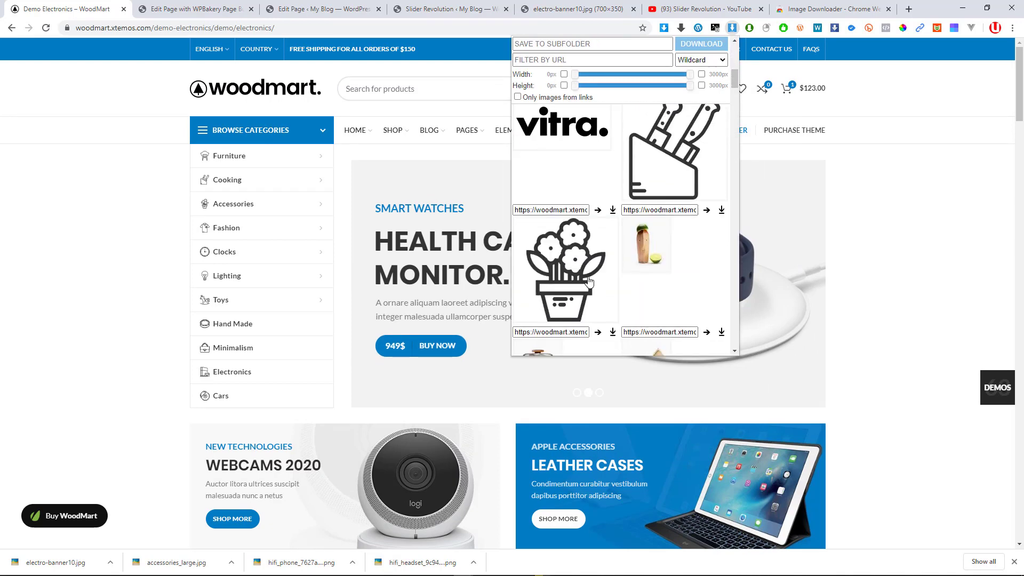
pyautogui.scroll(-10, 590, 280)
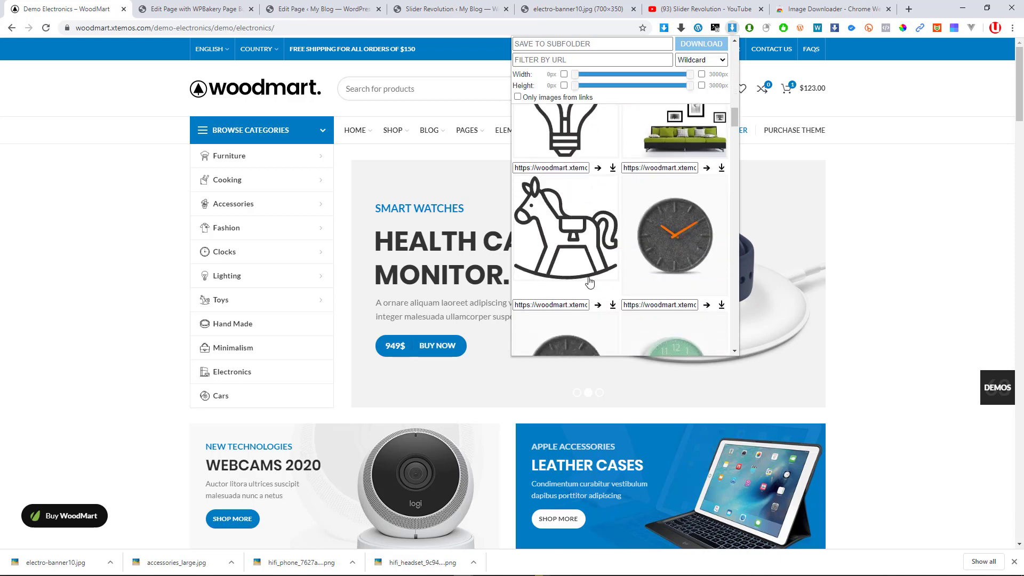
pyautogui.scroll(-10, 589, 283)
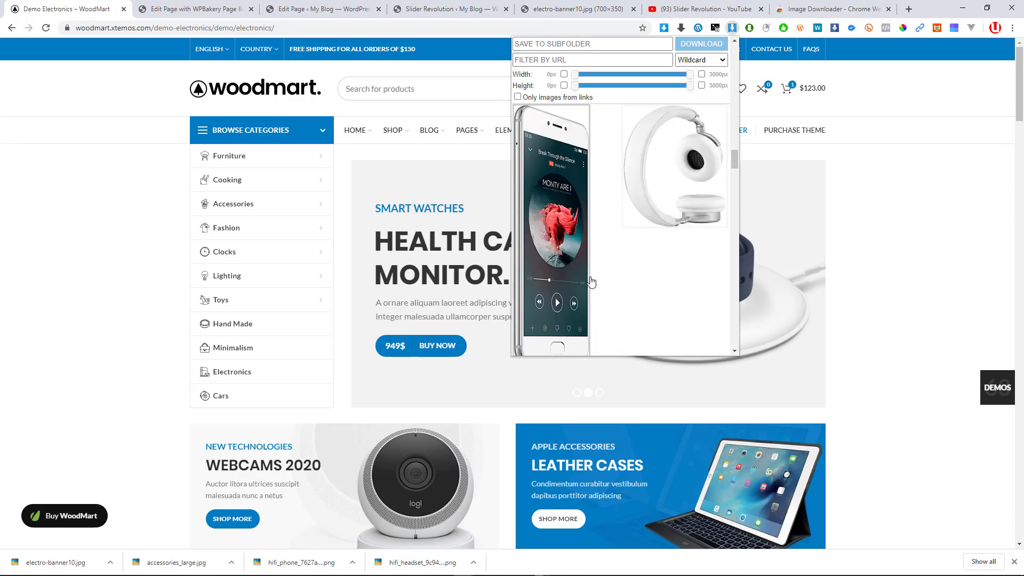
pyautogui.scroll(4, 590, 281)
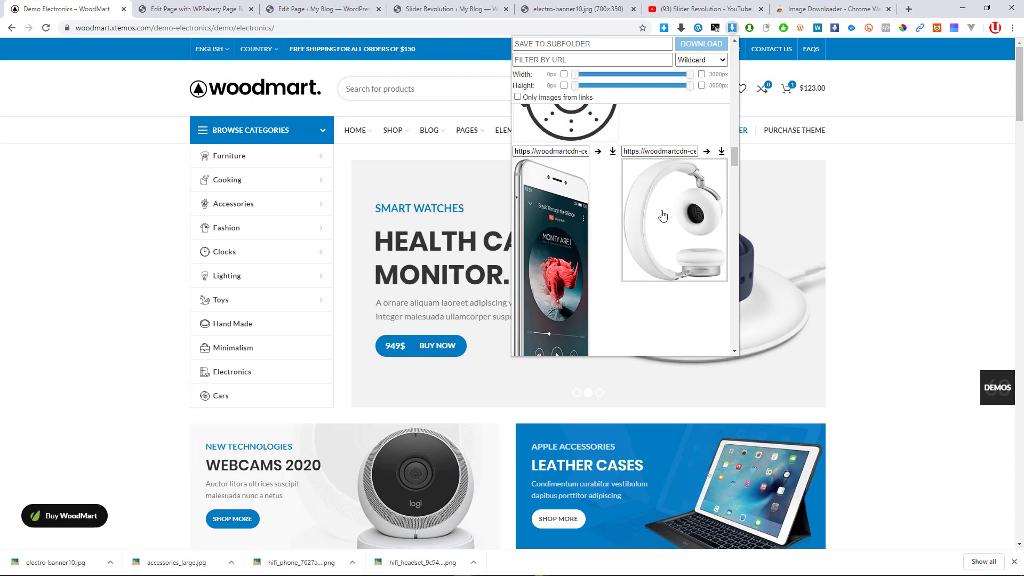
pyautogui.scroll(-5, 586, 250)
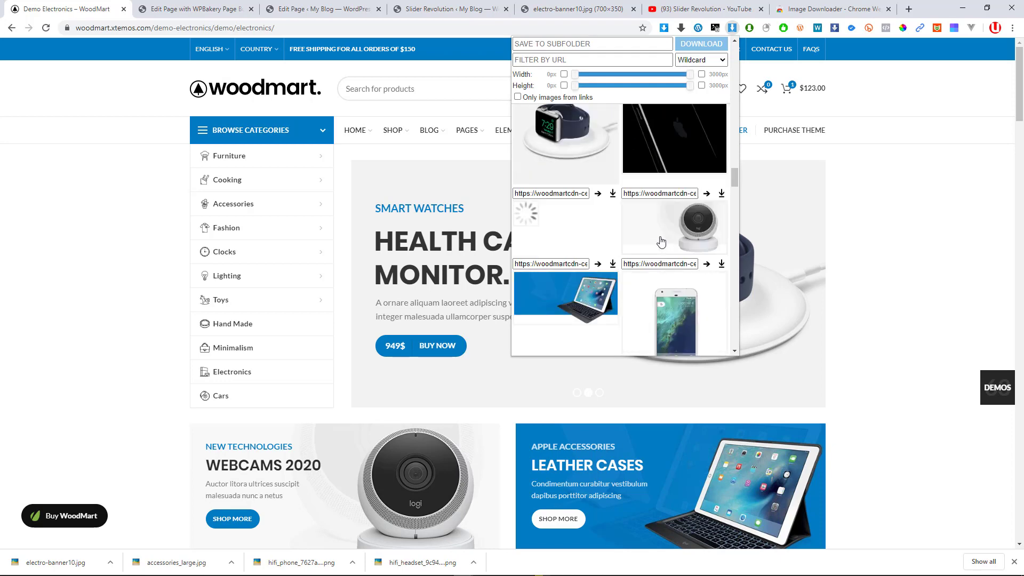
pyautogui.scroll(1, 680, 169)
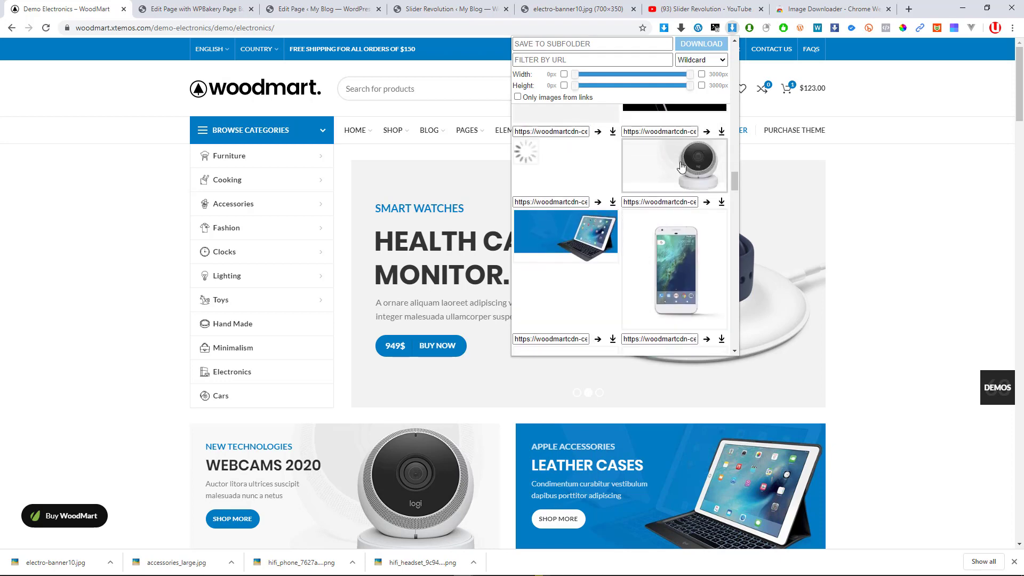
pyautogui.scroll(-10, 574, 243)
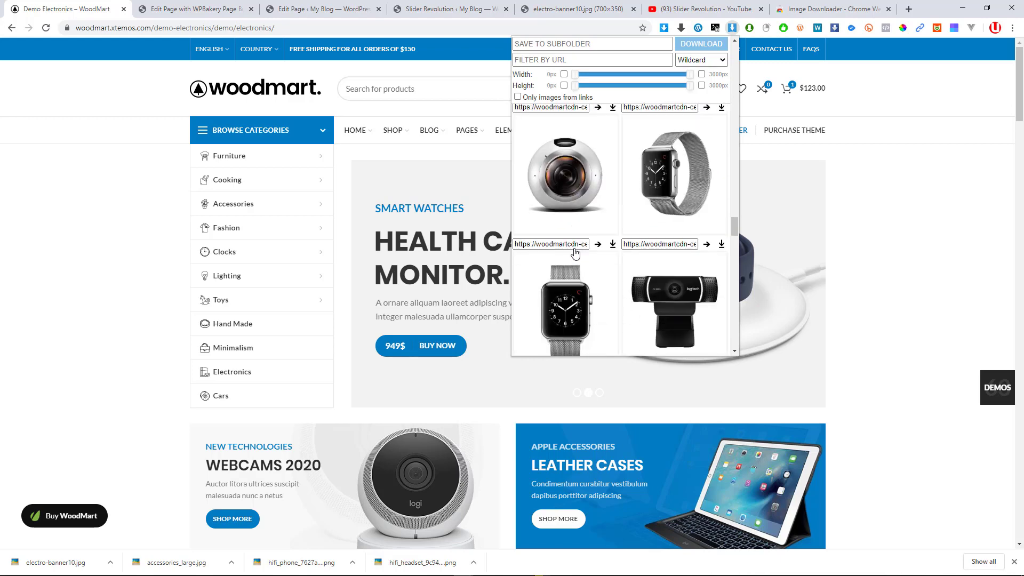
pyautogui.scroll(-15, 575, 253)
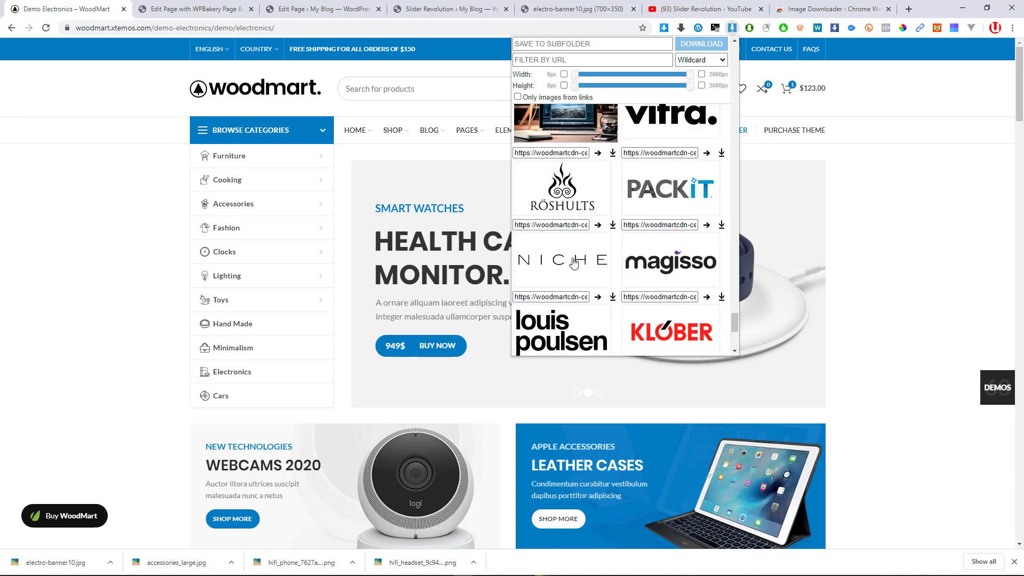
pyautogui.scroll(15, 574, 259)
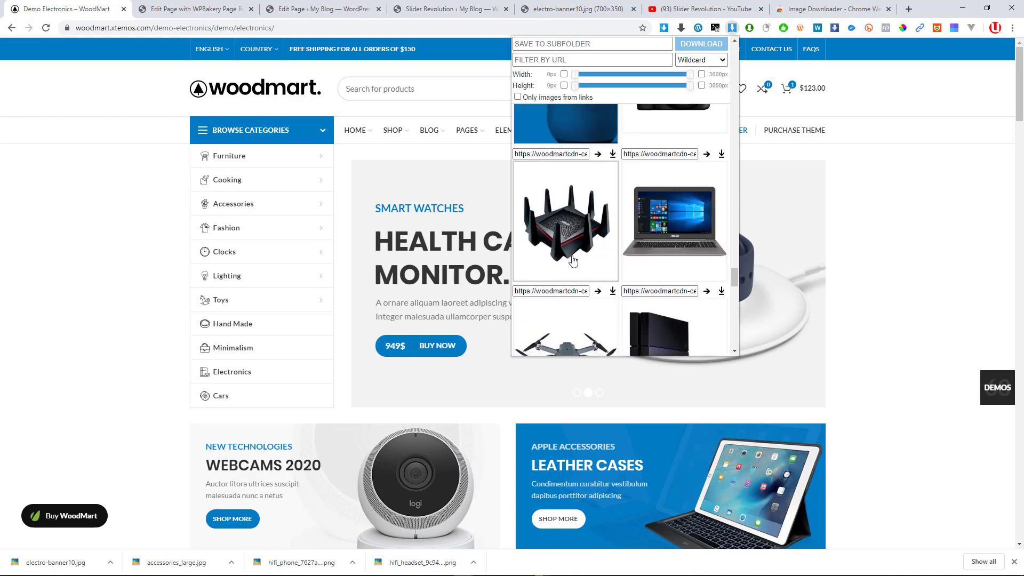
pyautogui.scroll(4, 574, 261)
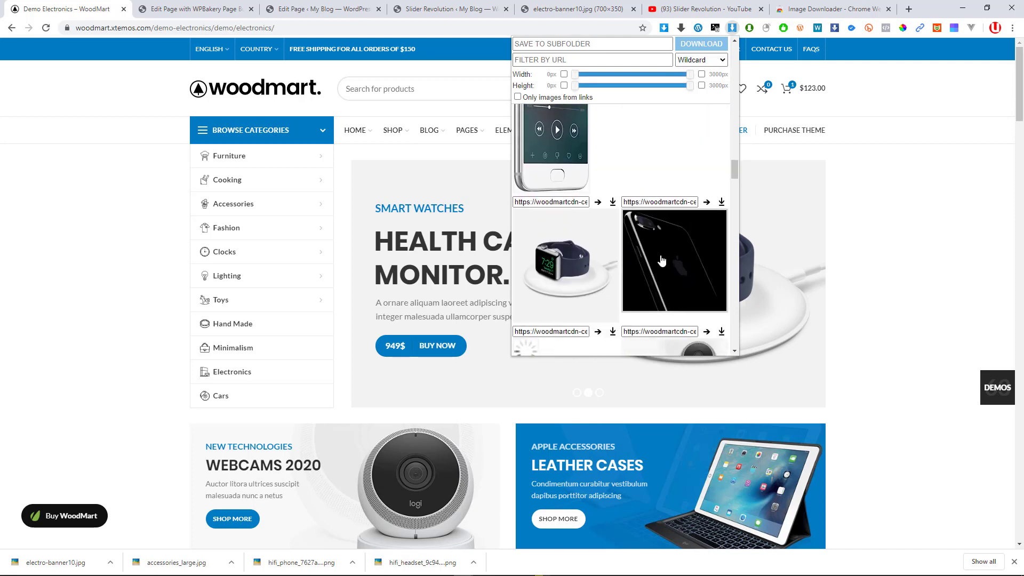
pyautogui.scroll(-2, 704, 224)
pyautogui.scroll(-2, 645, 447)
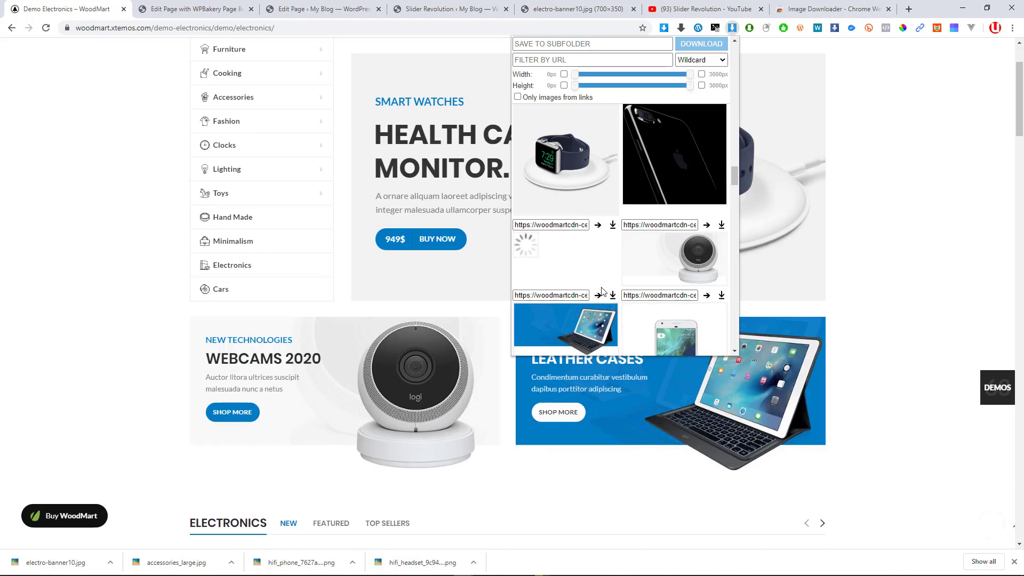
pyautogui.scroll(-1, 590, 277)
pyautogui.scroll(-1, 604, 251)
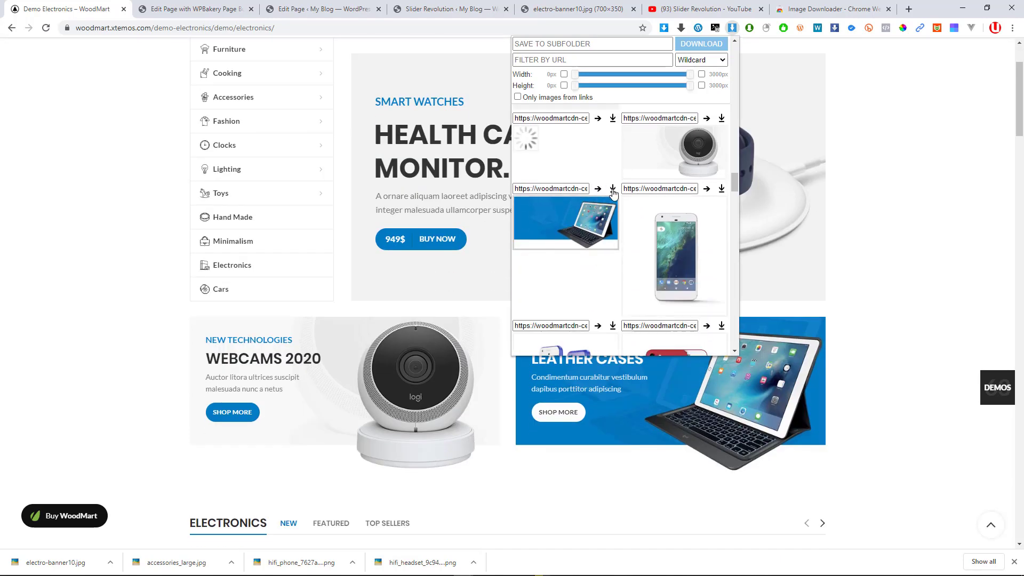
pyautogui.click(613, 189)
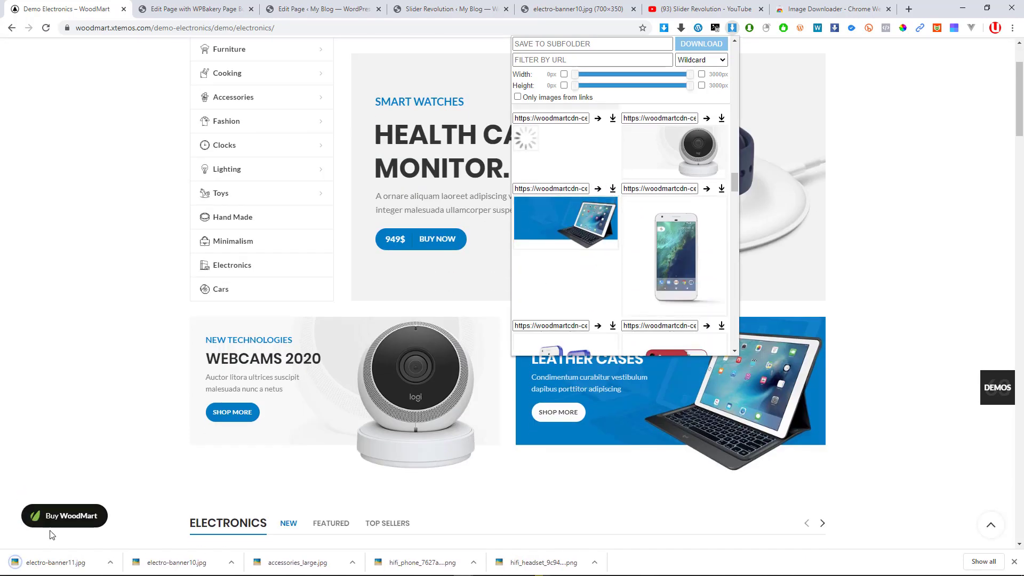
pyautogui.click(193, 5)
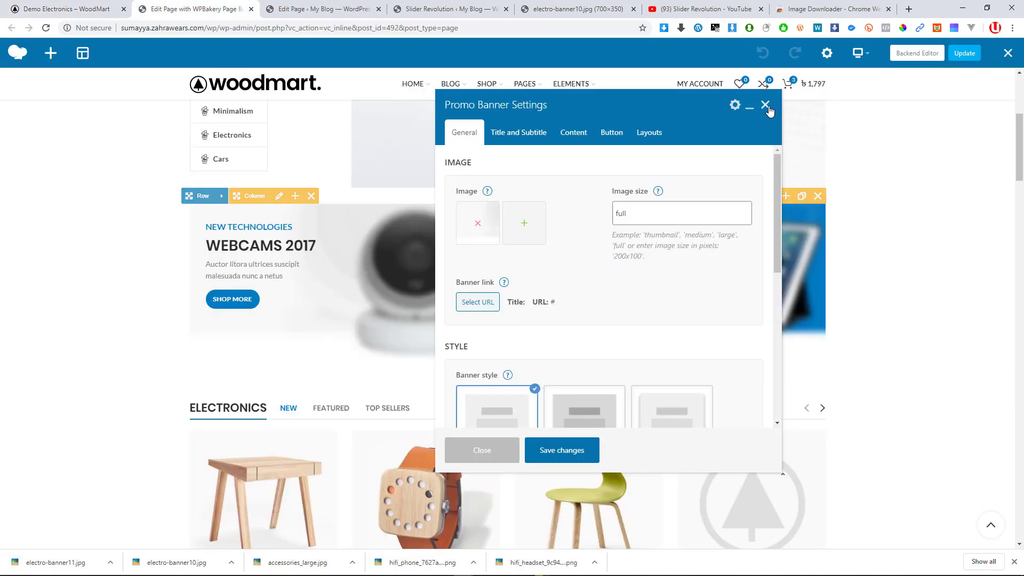
pyautogui.click(357, 283)
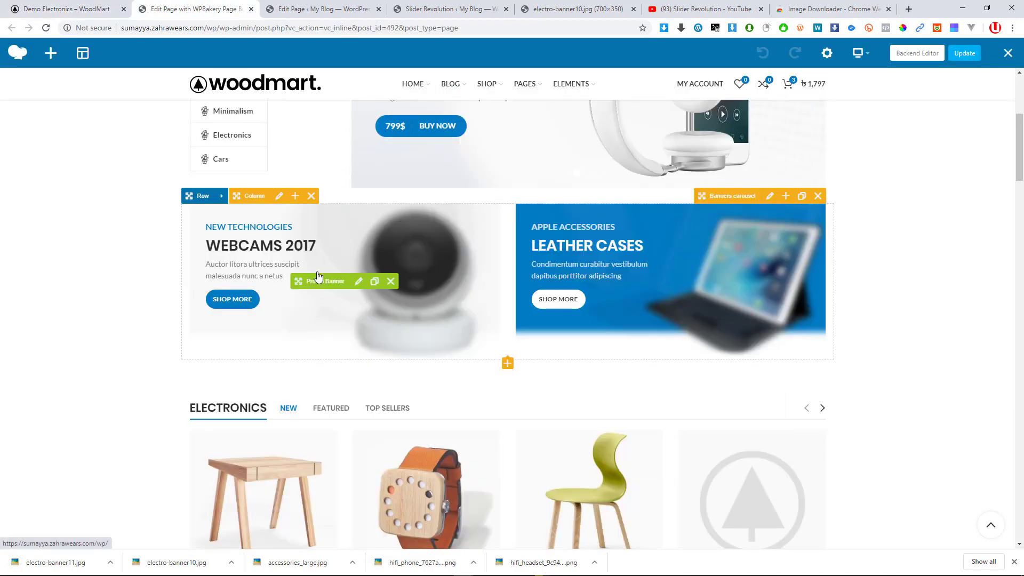
# Upload electro-banner10.jpg and set it as the WEBCAMS 2017 promo banner image, saved
pyautogui.click(359, 283)
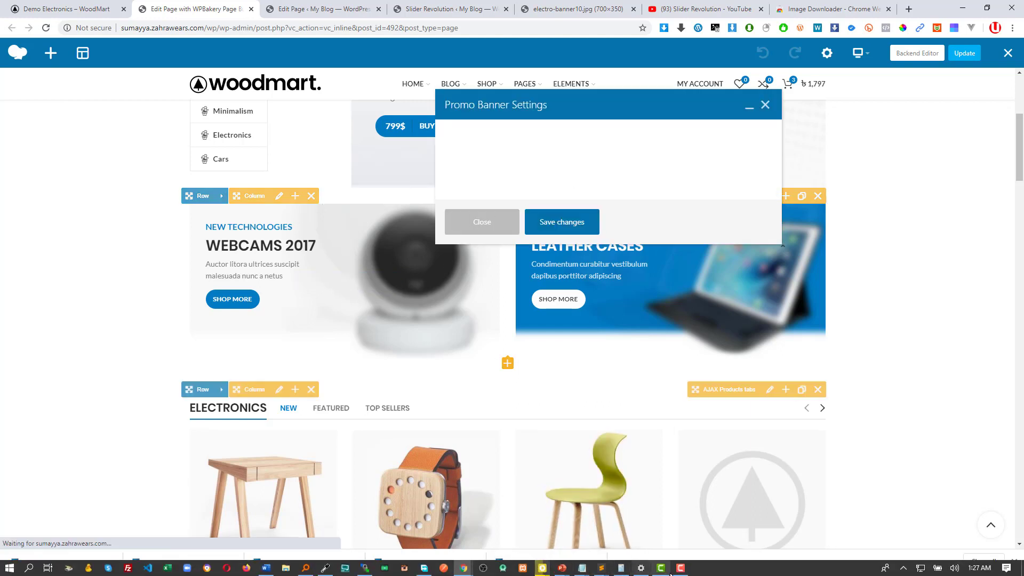
pyautogui.click(670, 573)
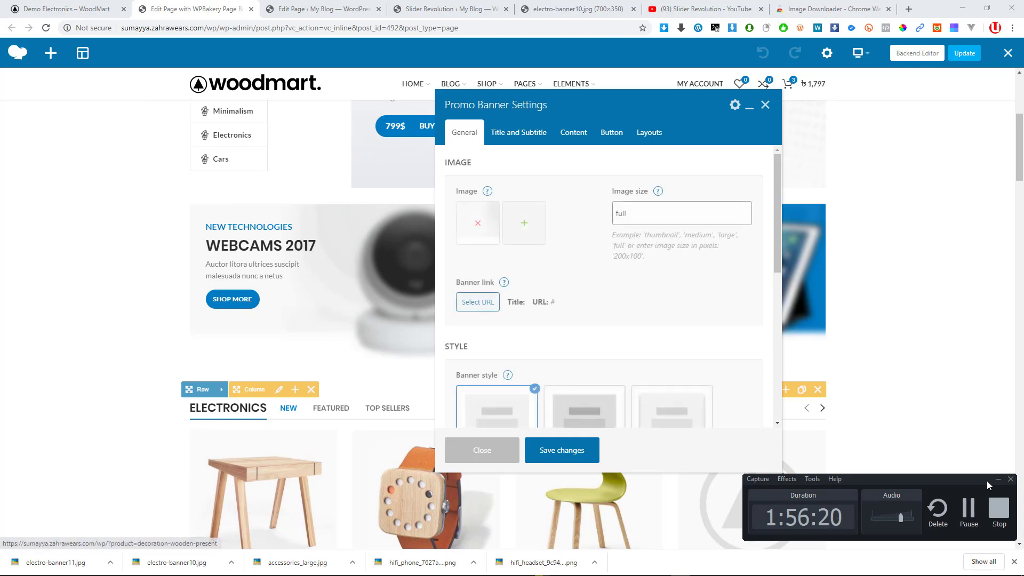
pyautogui.click(998, 479)
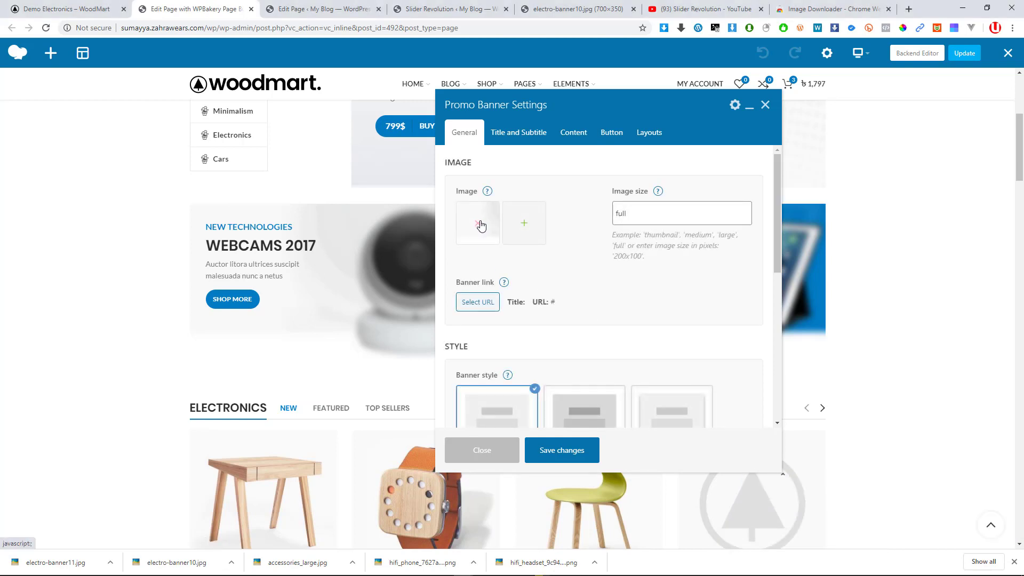
pyautogui.click(532, 235)
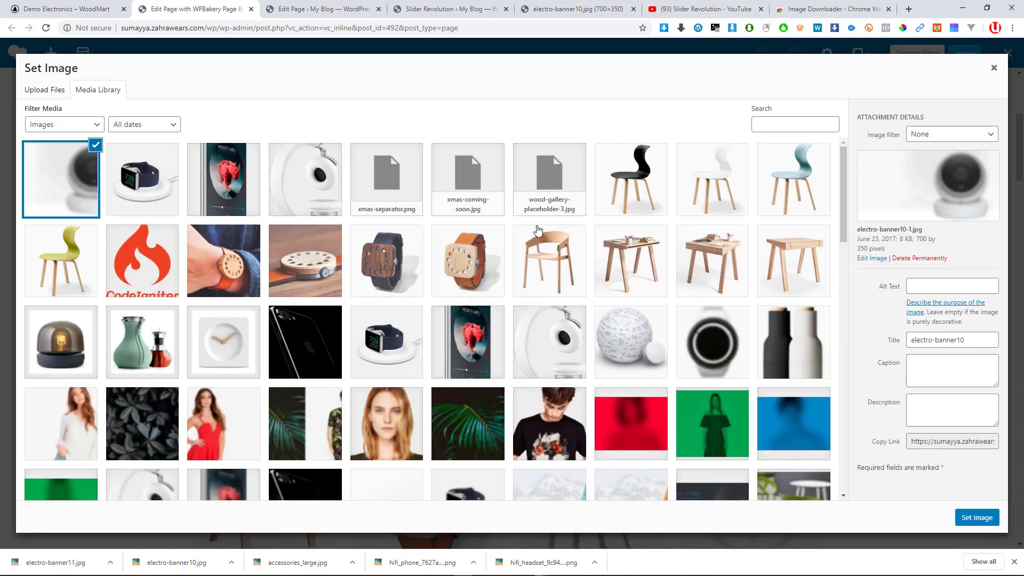
pyautogui.moveTo(161, 562); pyautogui.dragTo(132, 299)
pyautogui.moveTo(397, 299); pyautogui.dragTo(406, 302)
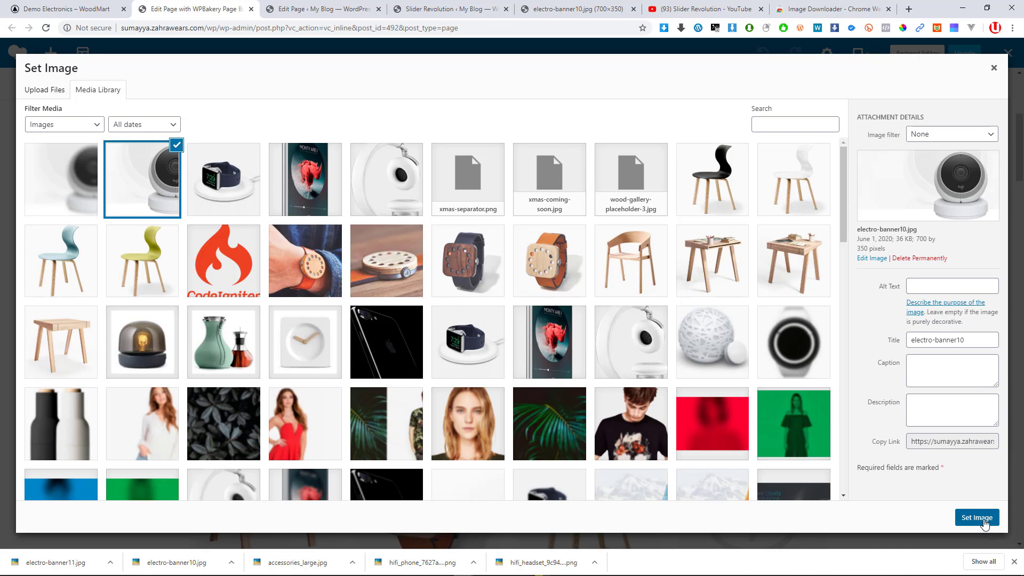
pyautogui.click(983, 519)
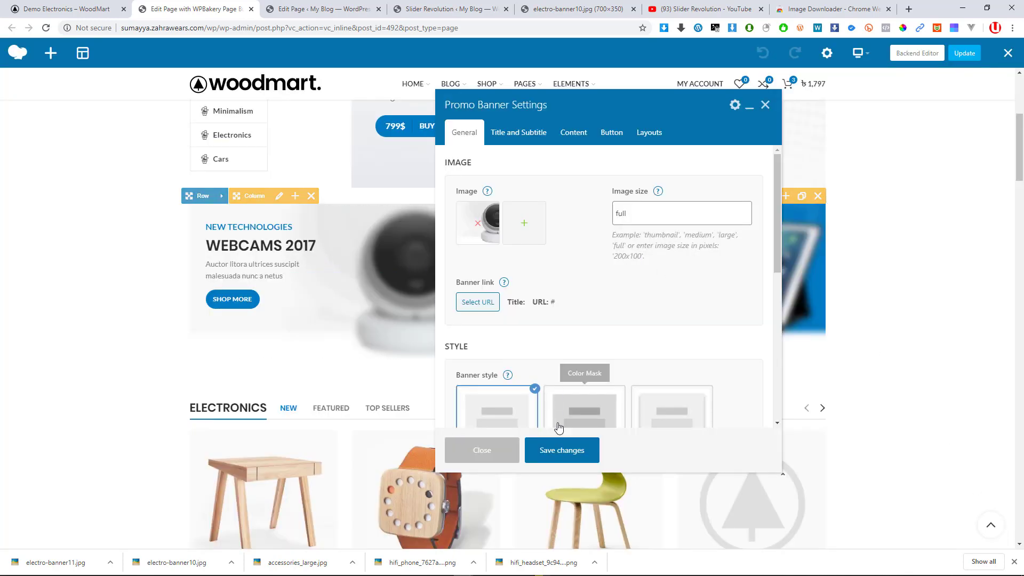
pyautogui.scroll(-1, 576, 379)
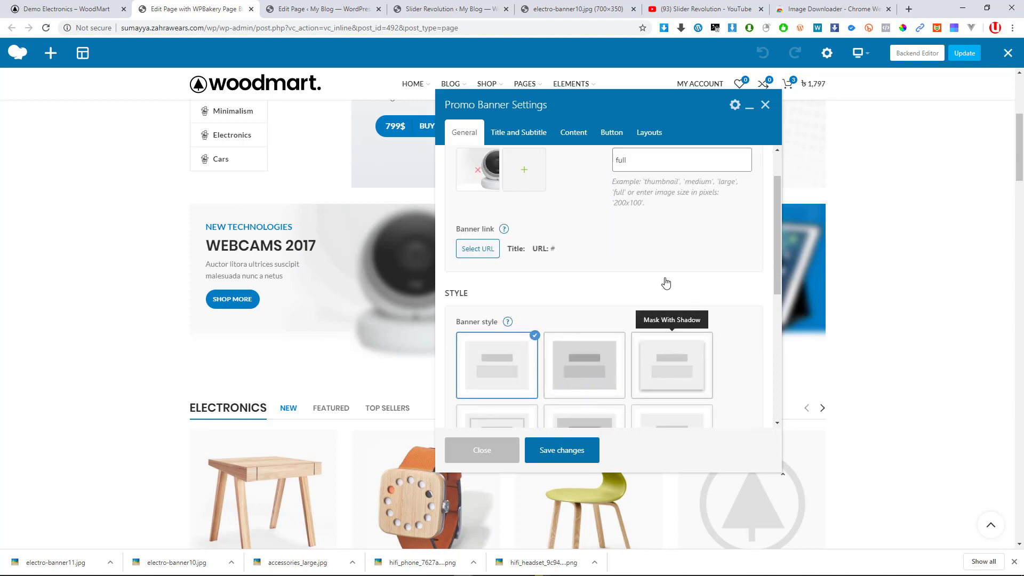
pyautogui.scroll(-3, 662, 288)
pyautogui.scroll(4, 588, 353)
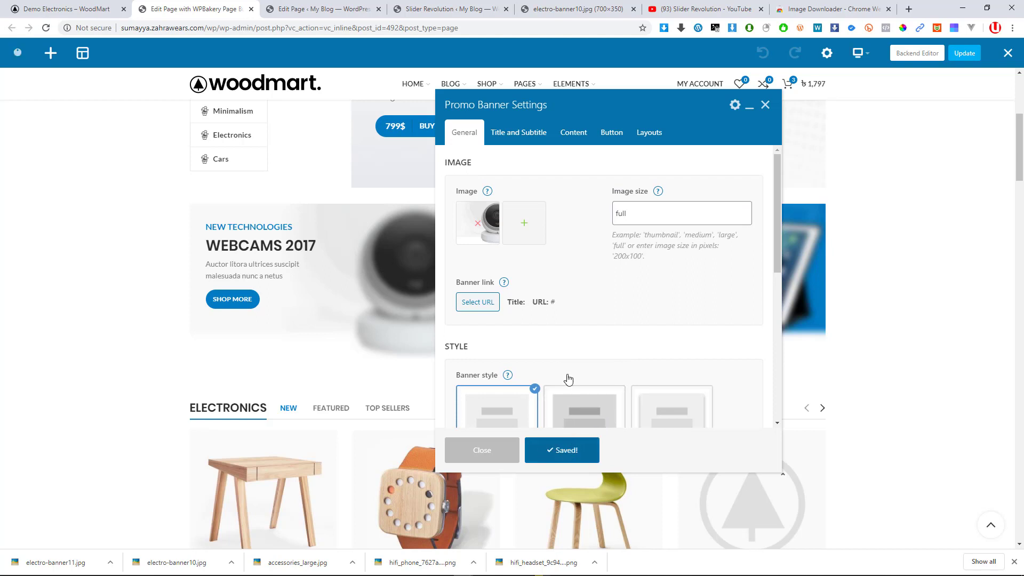
pyautogui.click(465, 452)
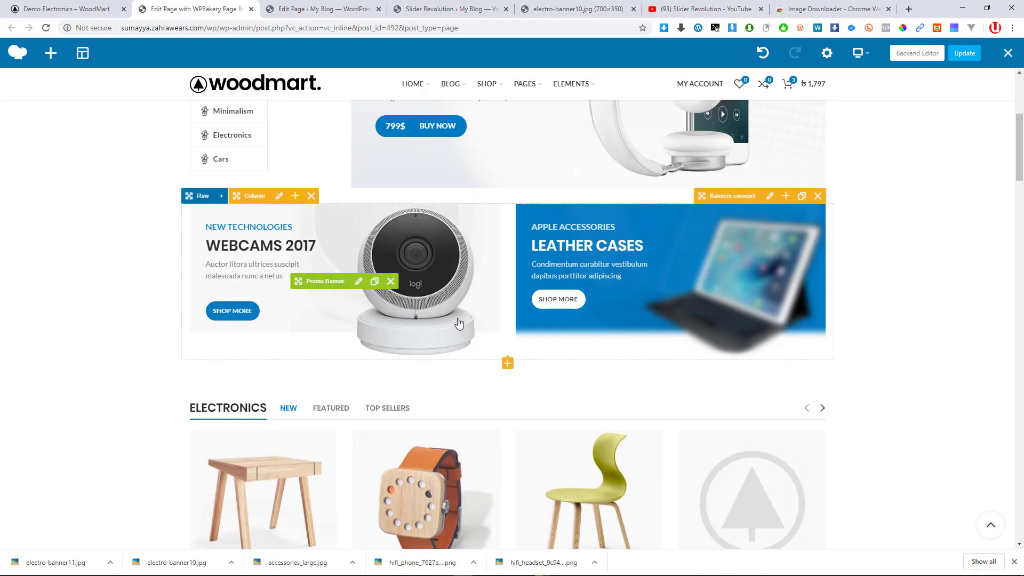
# Upload electro-banner11.jpg and set it as the Leather Cases banner image
pyautogui.click(684, 286)
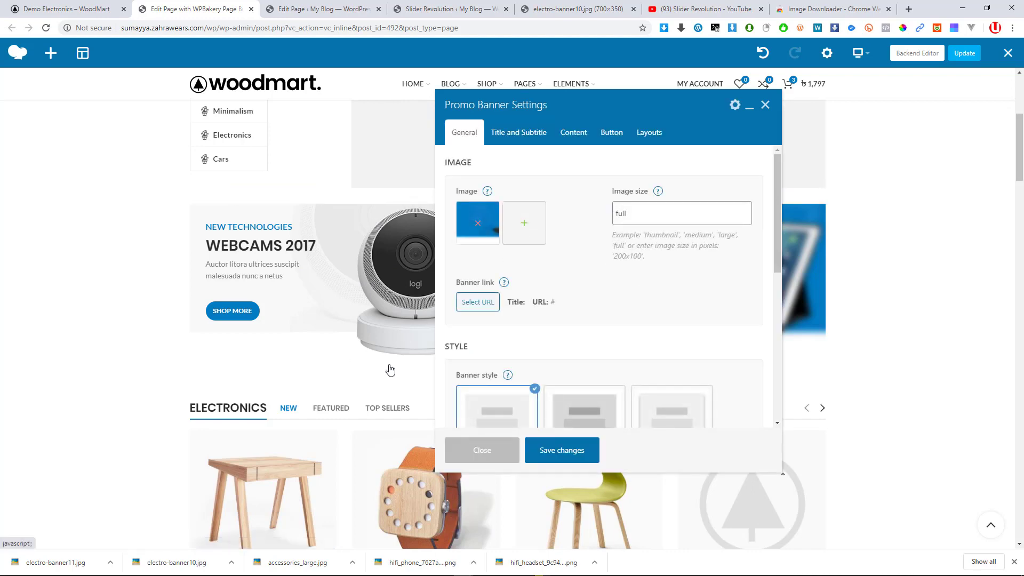
pyautogui.click(491, 240)
pyautogui.moveTo(56, 562); pyautogui.dragTo(344, 313)
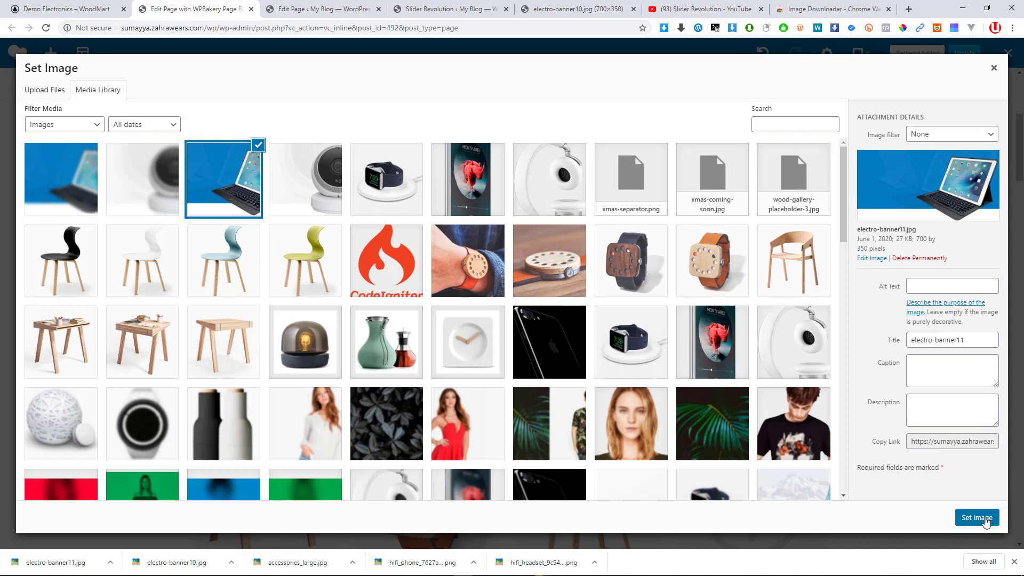
pyautogui.click(981, 515)
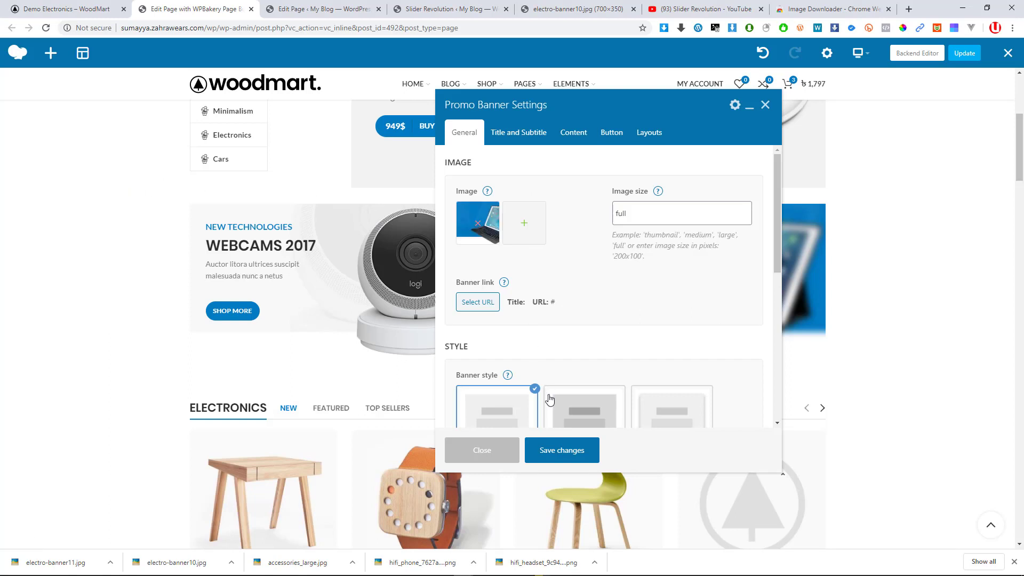
pyautogui.click(486, 450)
pyautogui.scroll(-4, 512, 416)
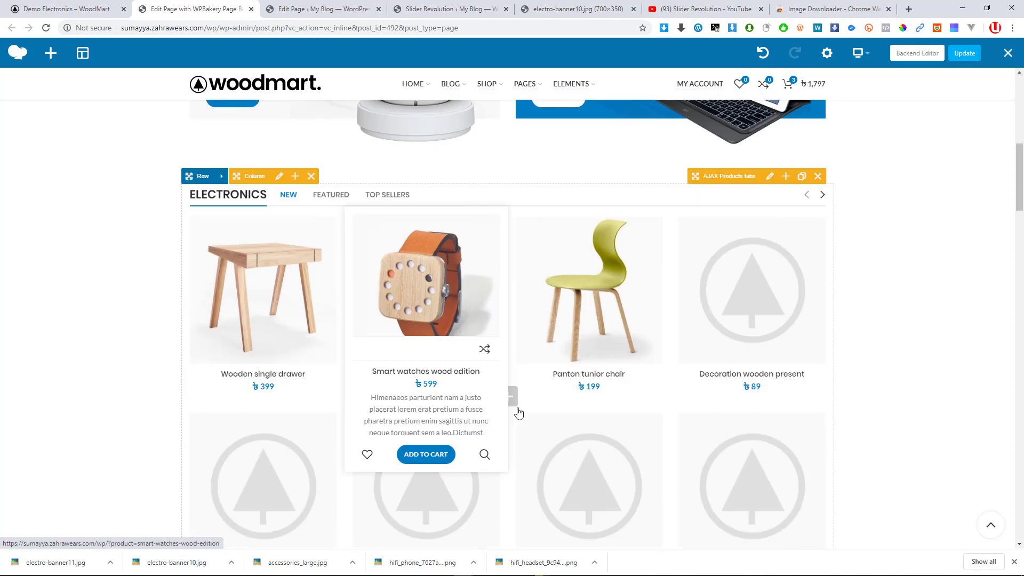
pyautogui.scroll(3, 518, 414)
pyautogui.scroll(-2, 427, 395)
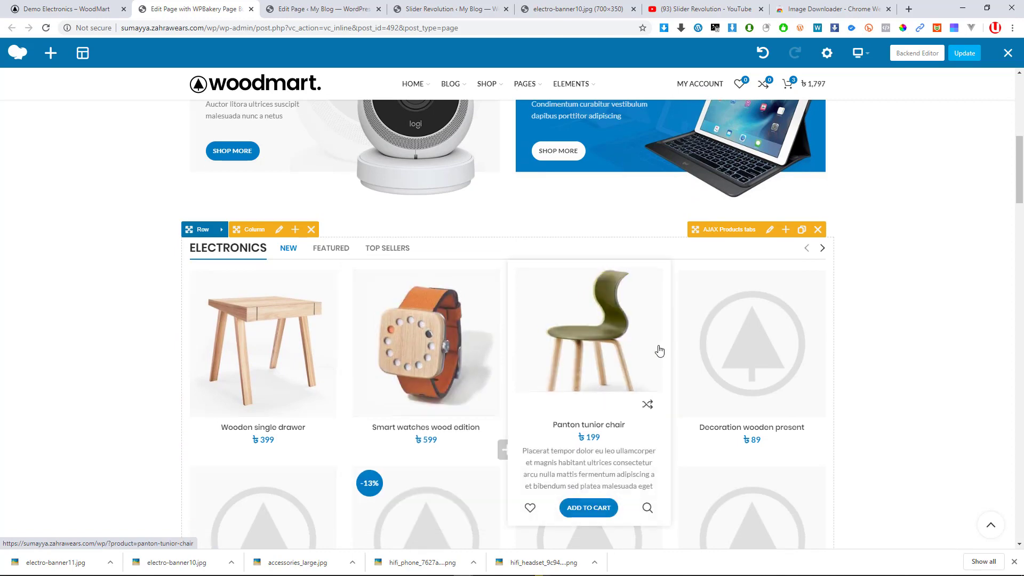
pyautogui.scroll(-2, 288, 262)
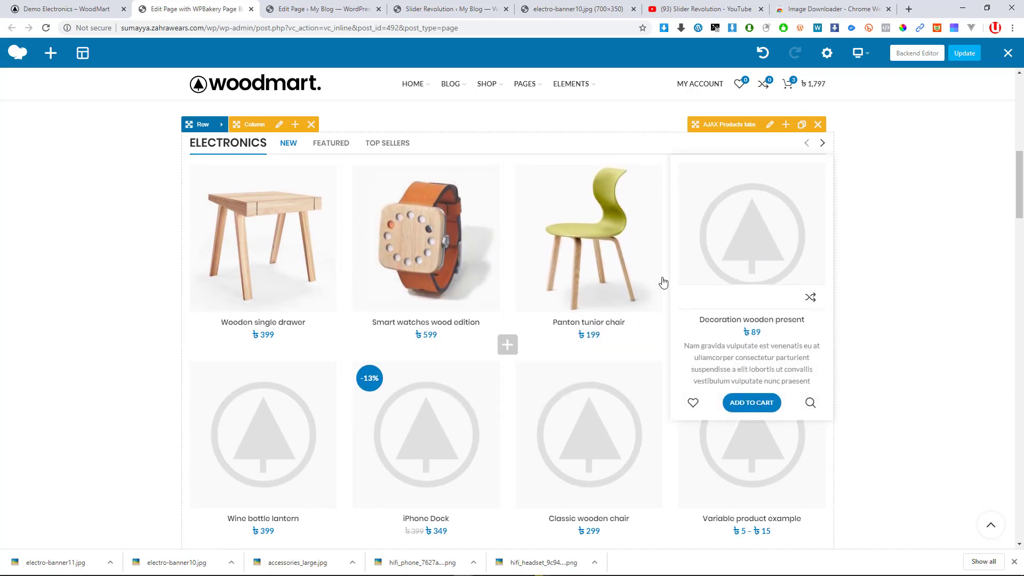
pyautogui.scroll(6, 661, 281)
pyautogui.click(964, 54)
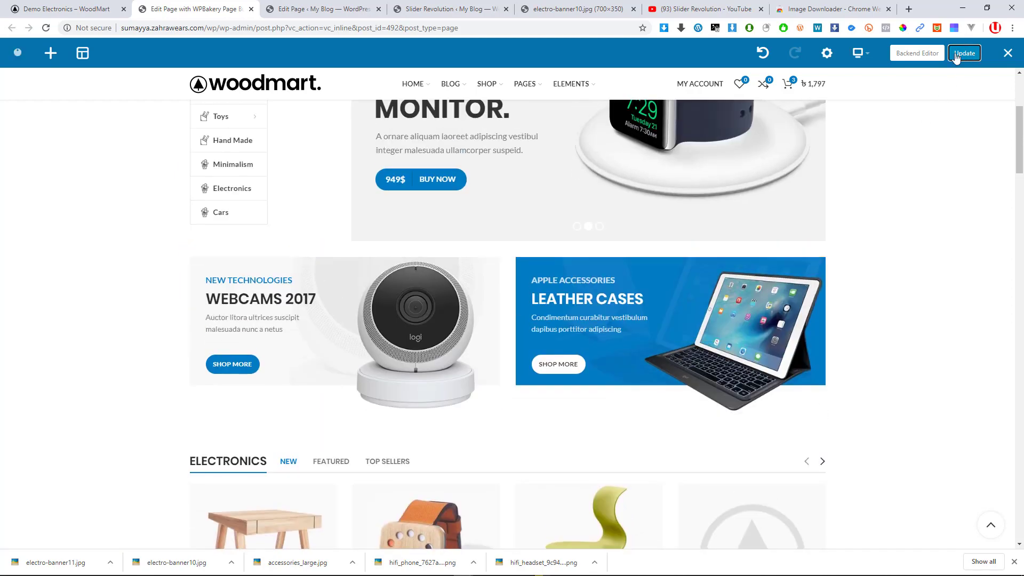
pyautogui.scroll(-9, 473, 372)
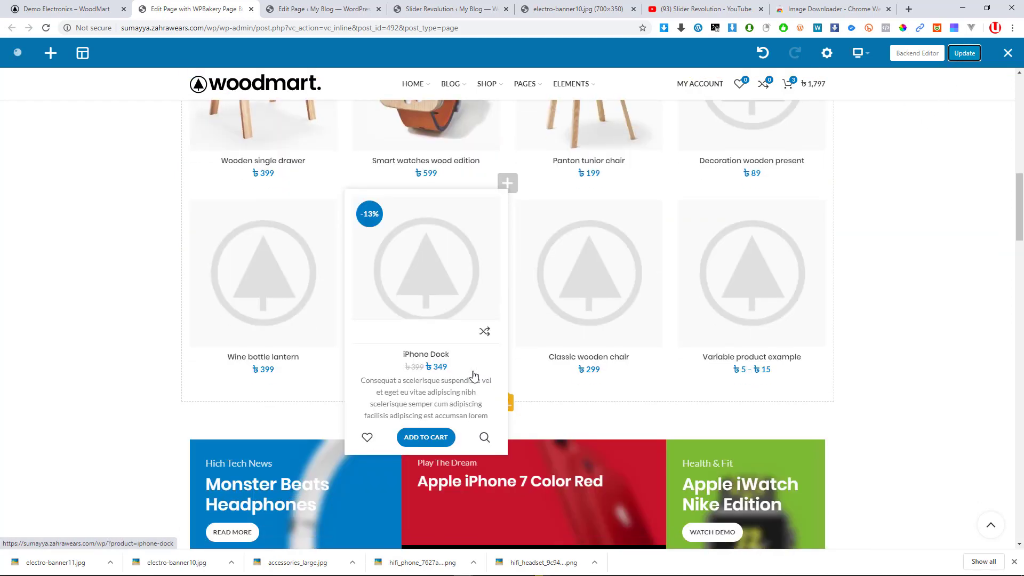
pyautogui.click(80, 9)
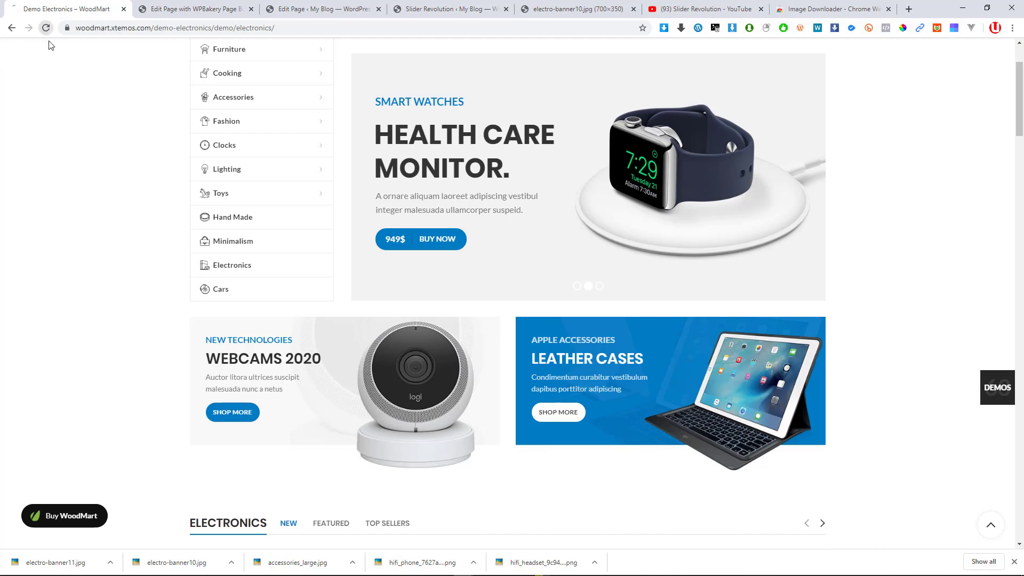
pyautogui.click(192, 9)
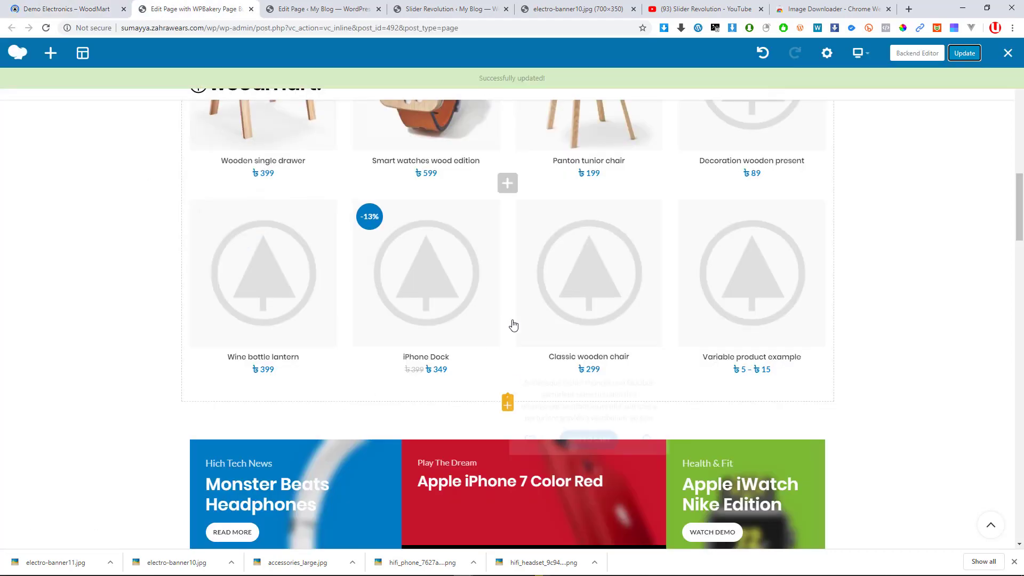
pyautogui.scroll(8, 514, 326)
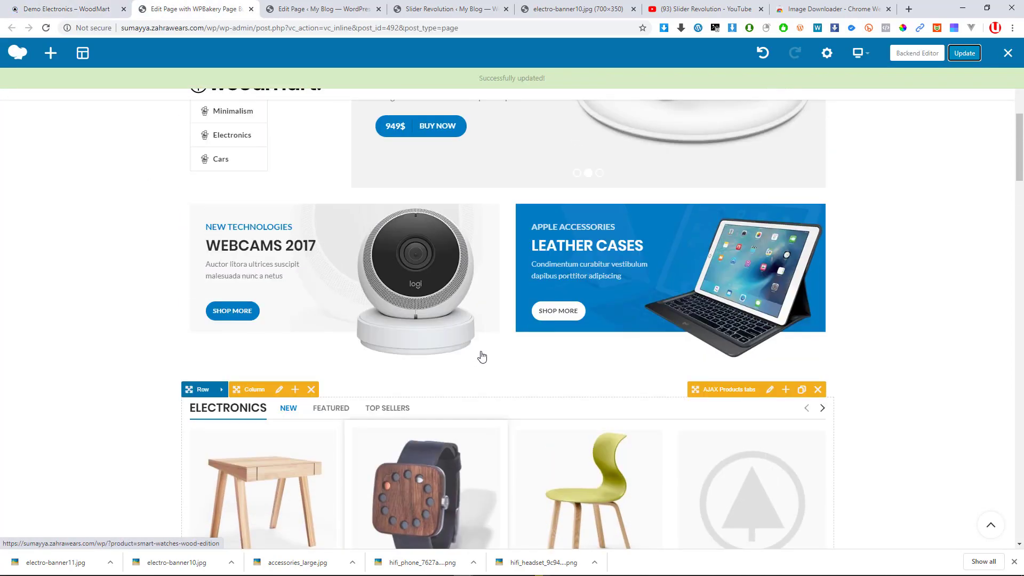
pyautogui.scroll(-5, 523, 341)
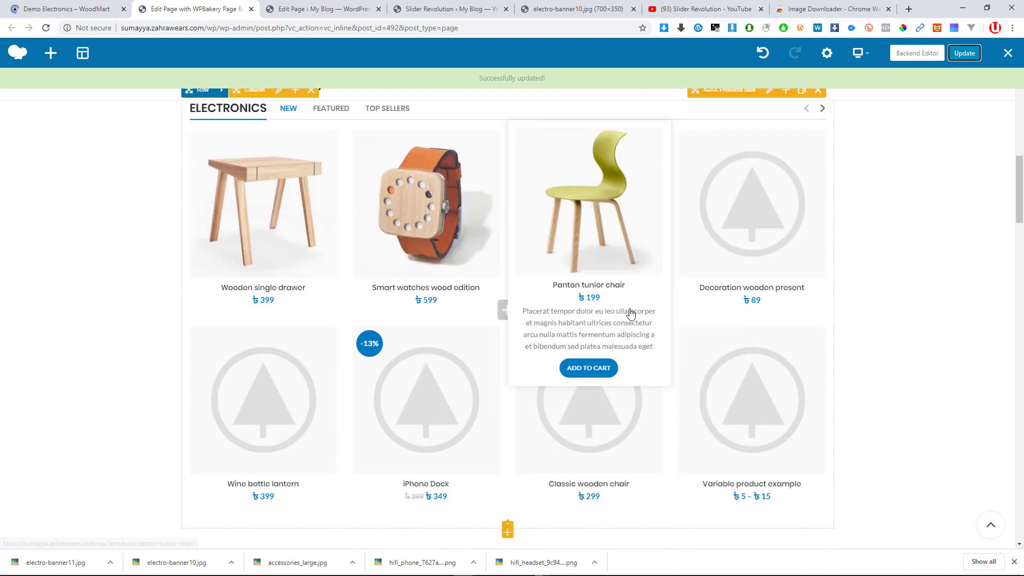
pyautogui.scroll(2, 630, 313)
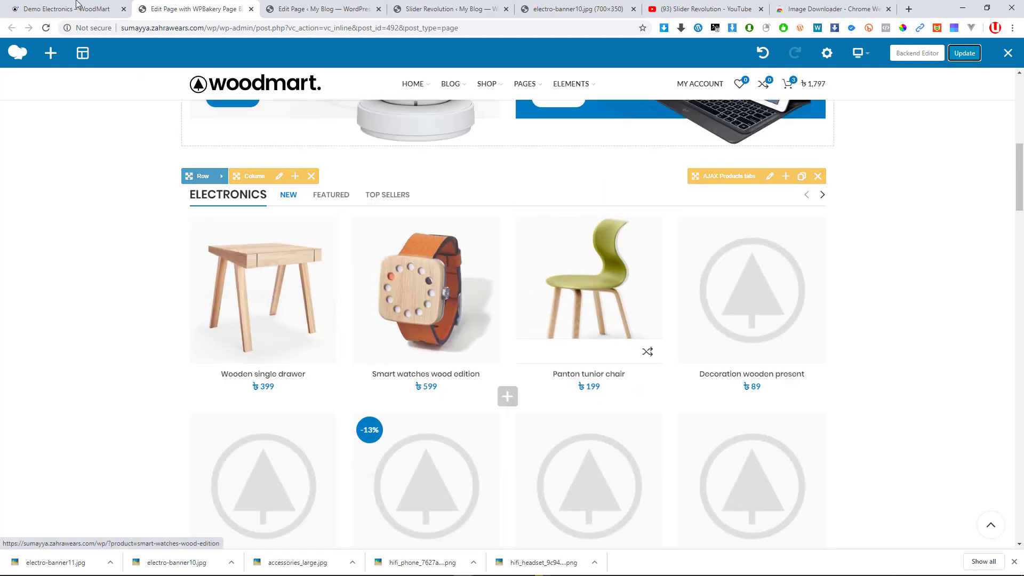
pyautogui.click(76, 7)
pyautogui.scroll(-1, 513, 313)
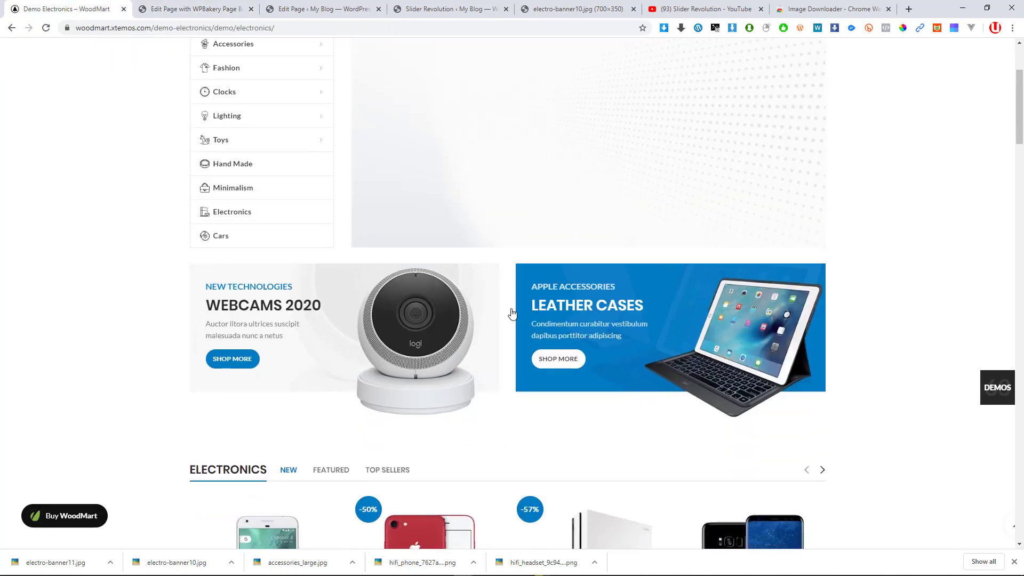
pyautogui.click(307, 9)
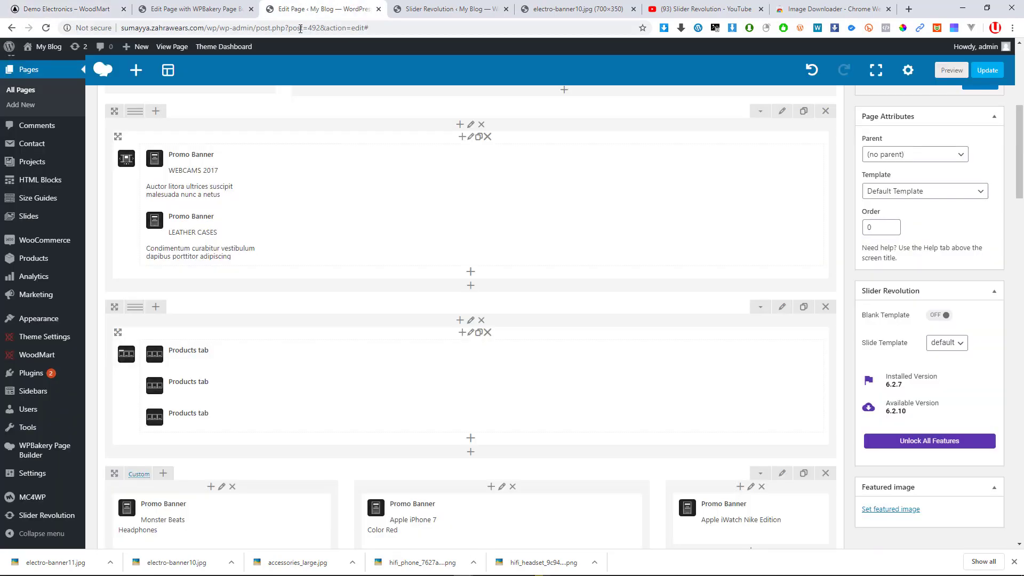
pyautogui.click(416, 8)
pyautogui.click(291, 7)
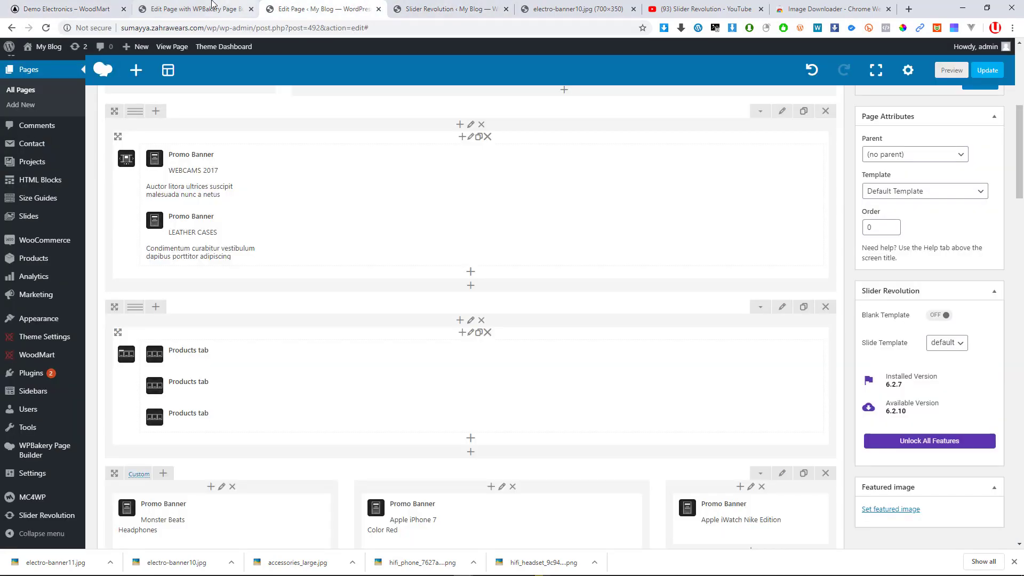
pyautogui.click(201, 6)
pyautogui.scroll(5, 509, 221)
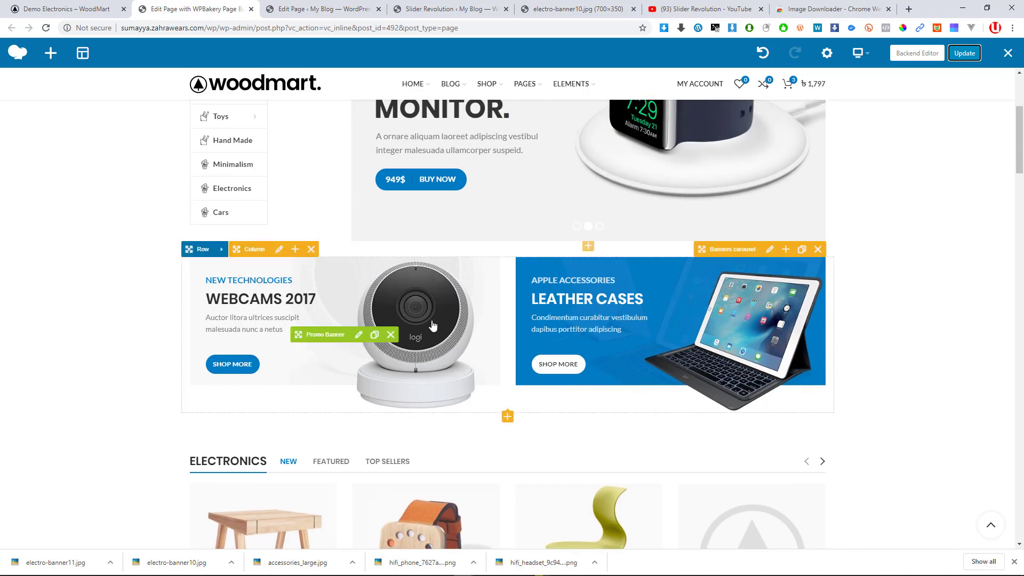
pyautogui.scroll(-2, 693, 331)
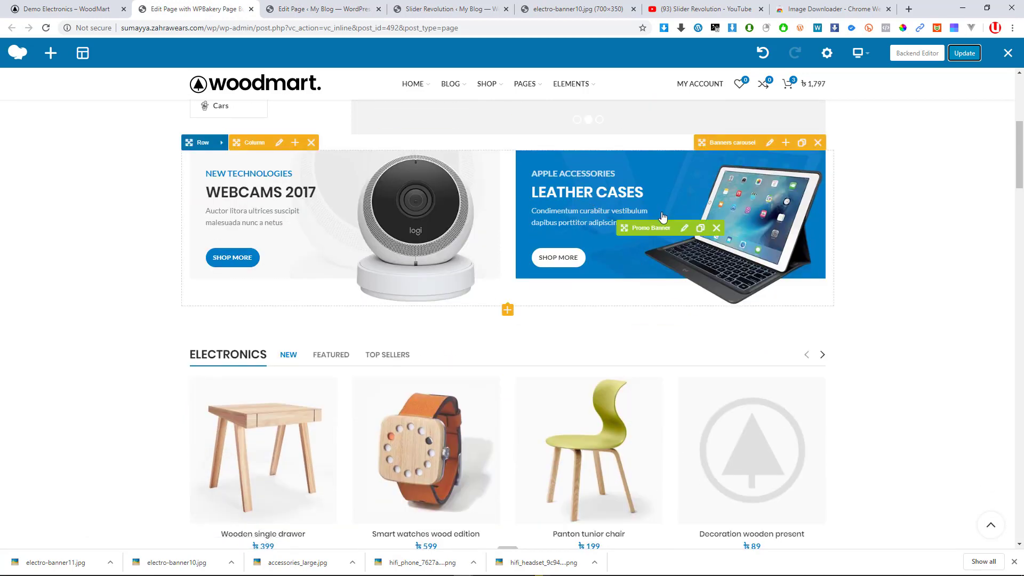
pyautogui.click(683, 228)
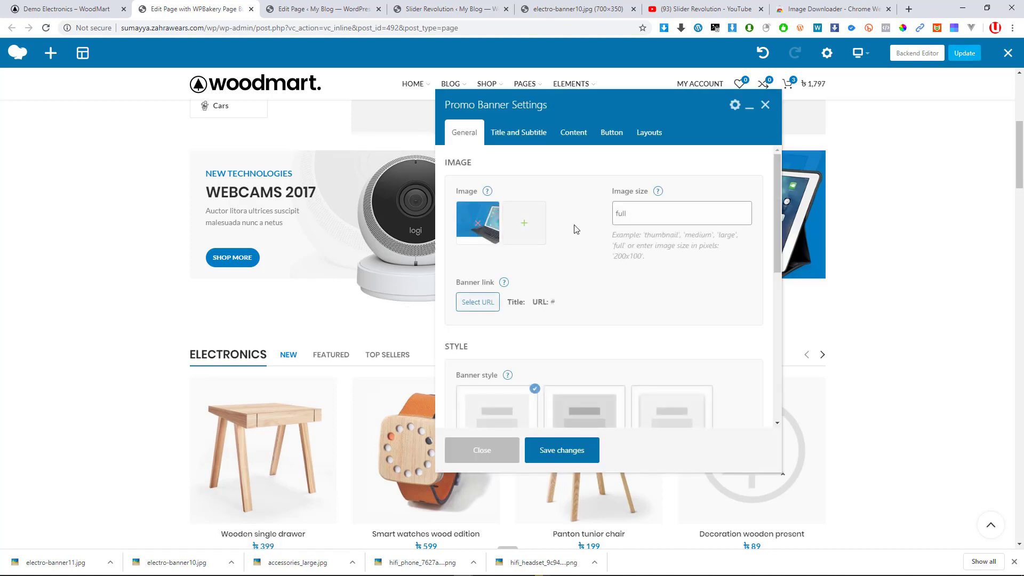
pyautogui.scroll(-3, 550, 273)
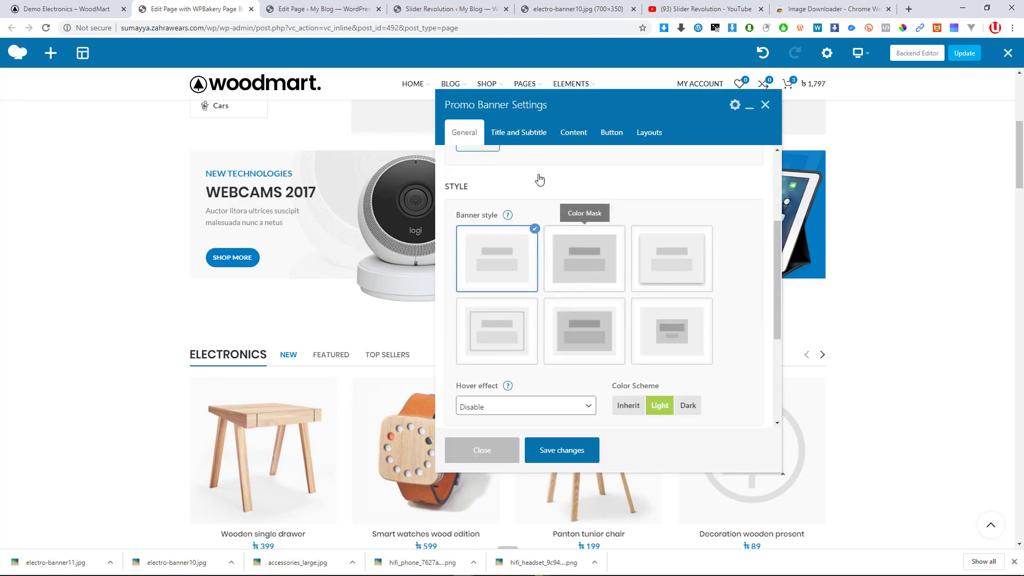
pyautogui.scroll(-3, 530, 209)
pyautogui.click(524, 137)
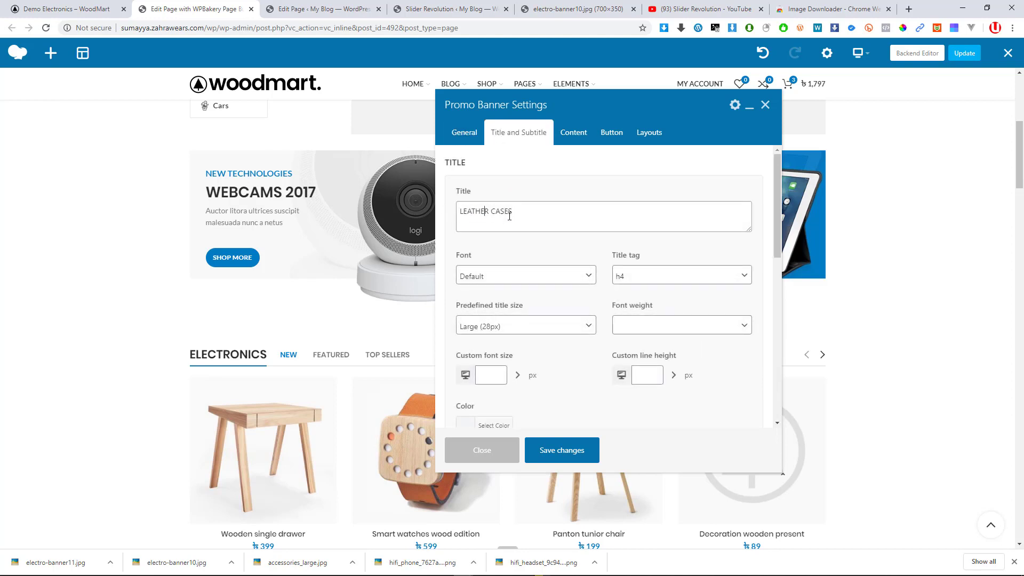
pyautogui.scroll(-5, 547, 273)
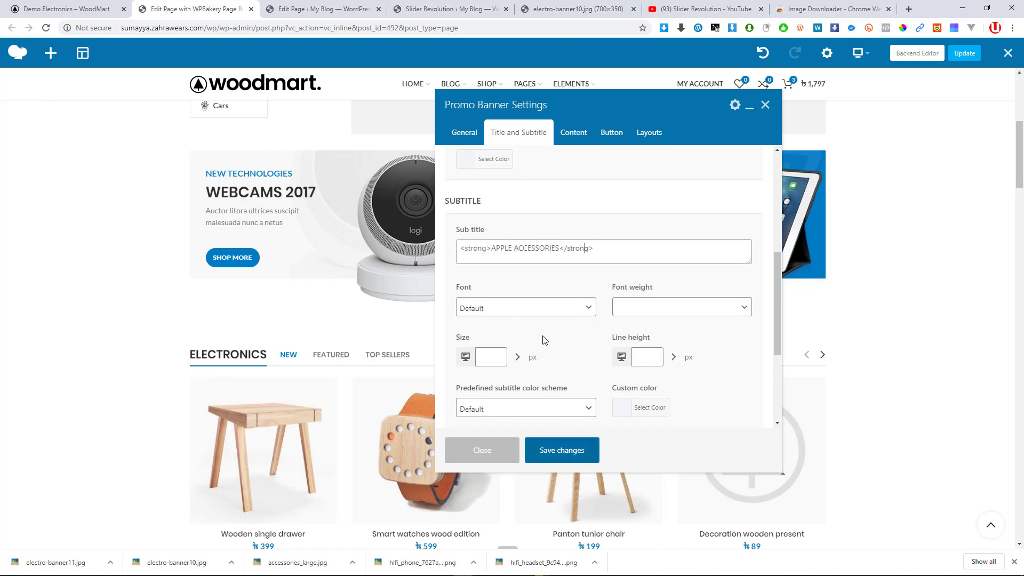
pyautogui.scroll(-2, 544, 340)
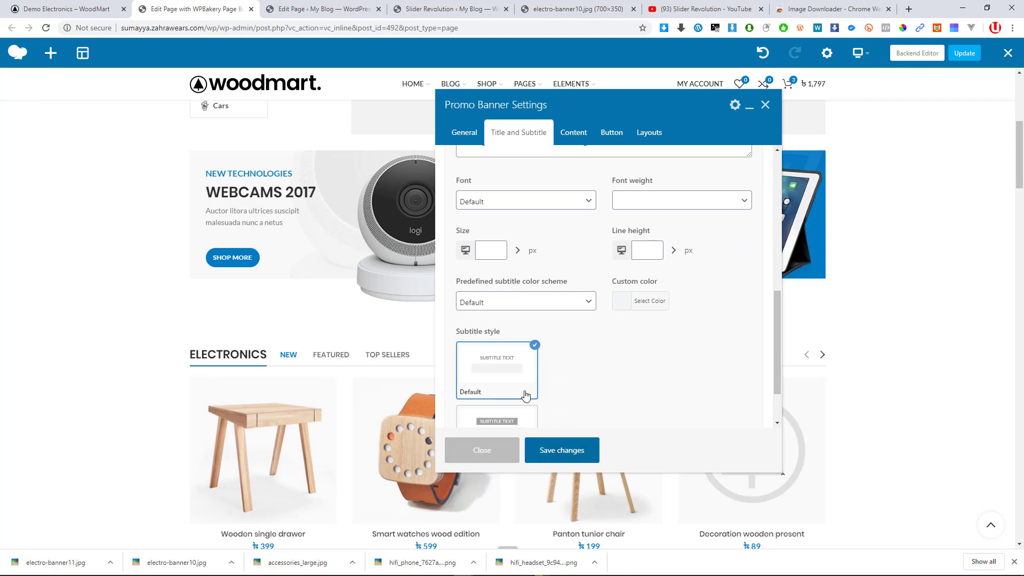
pyautogui.scroll(-2, 523, 393)
pyautogui.click(484, 451)
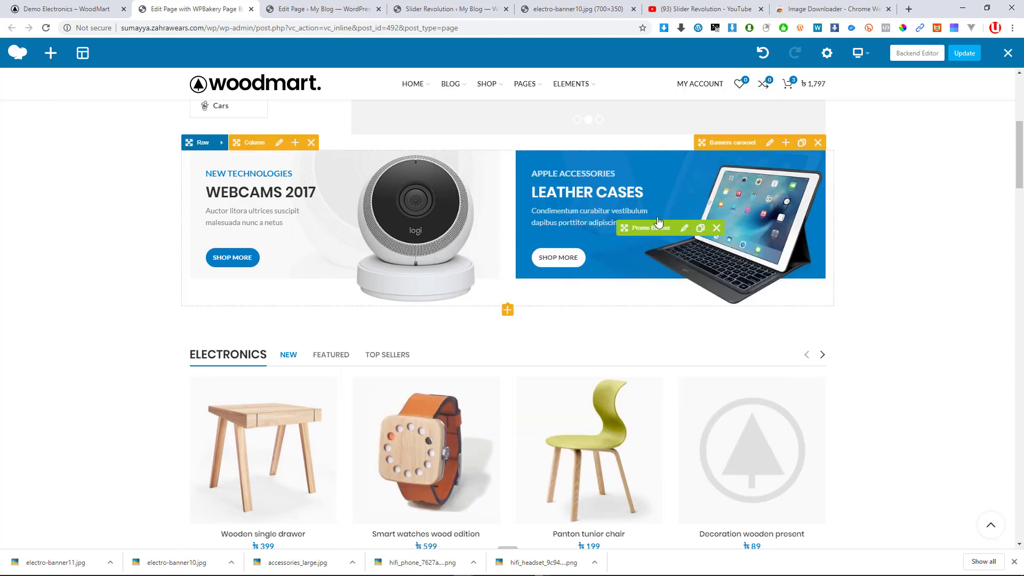
# Scroll down to the promo banners and edit the Monster Beats Headphones banner
pyautogui.moveTo(415, 204)
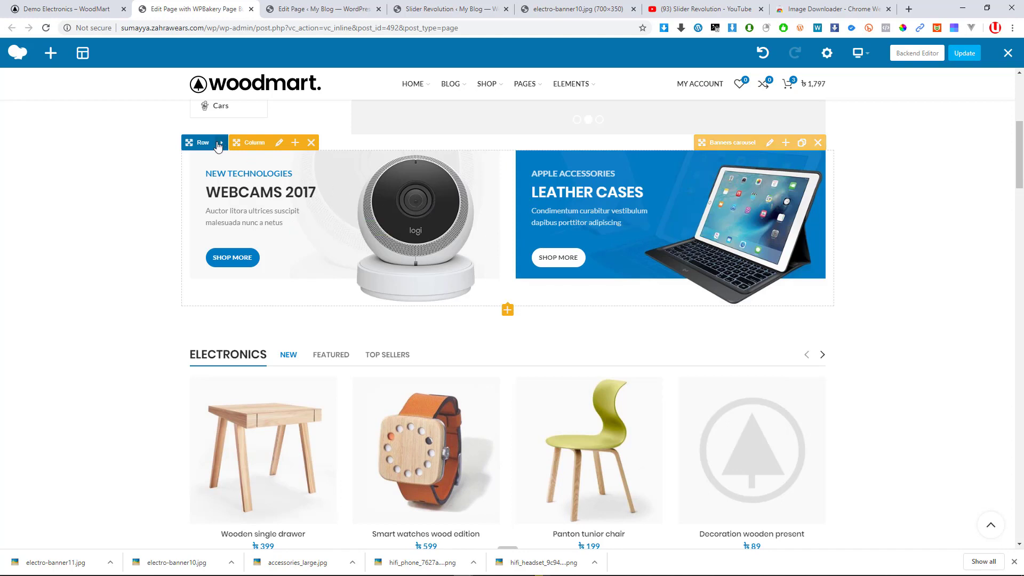
pyautogui.moveTo(233, 149)
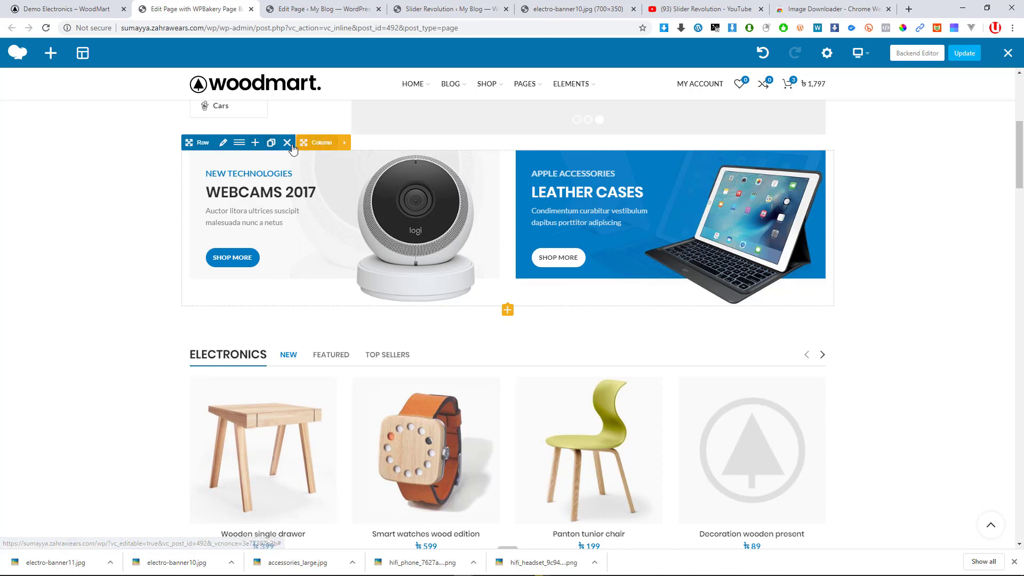
pyautogui.moveTo(556, 216)
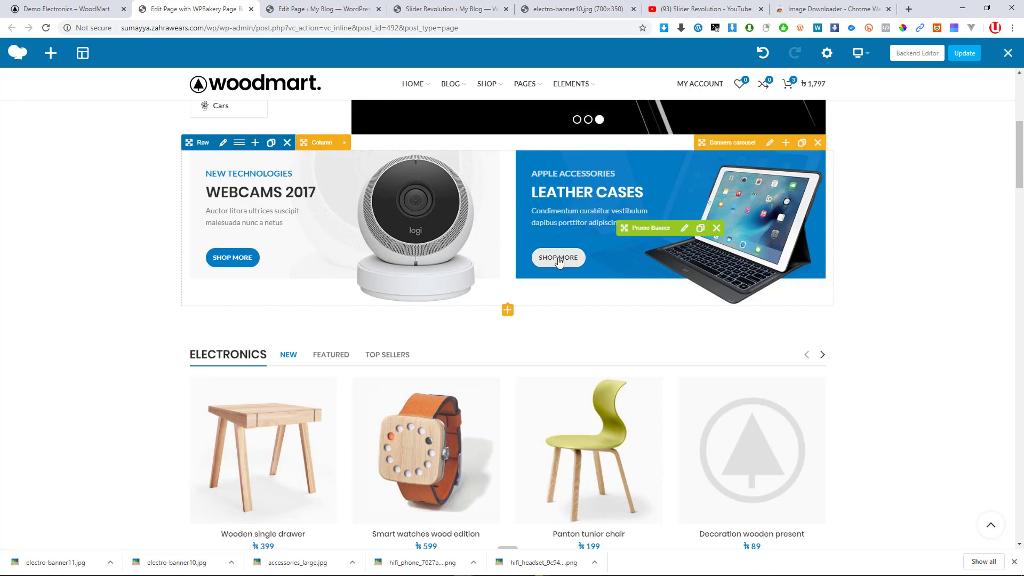
pyautogui.scroll(-4, 464, 281)
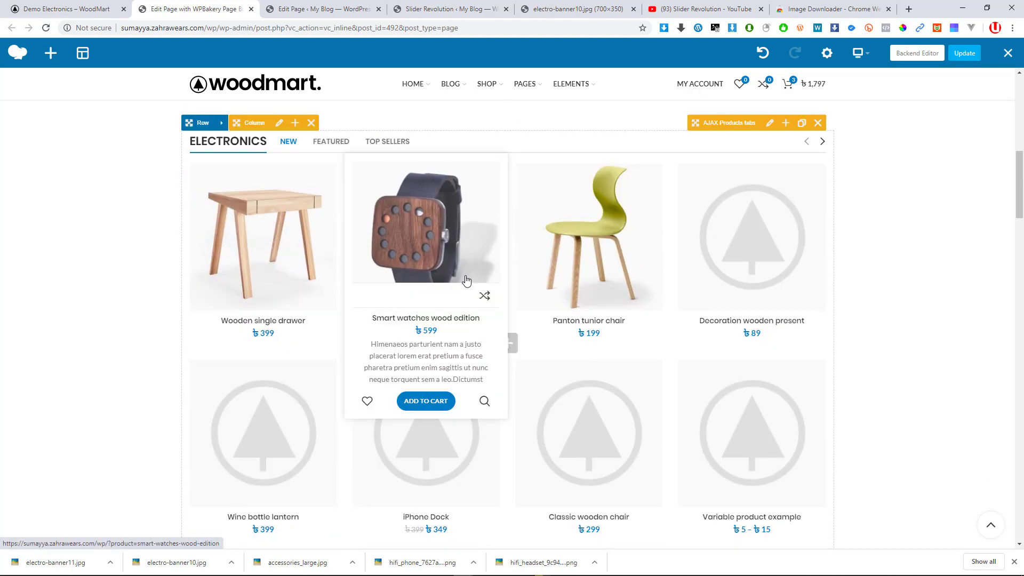
pyautogui.scroll(1, 257, 145)
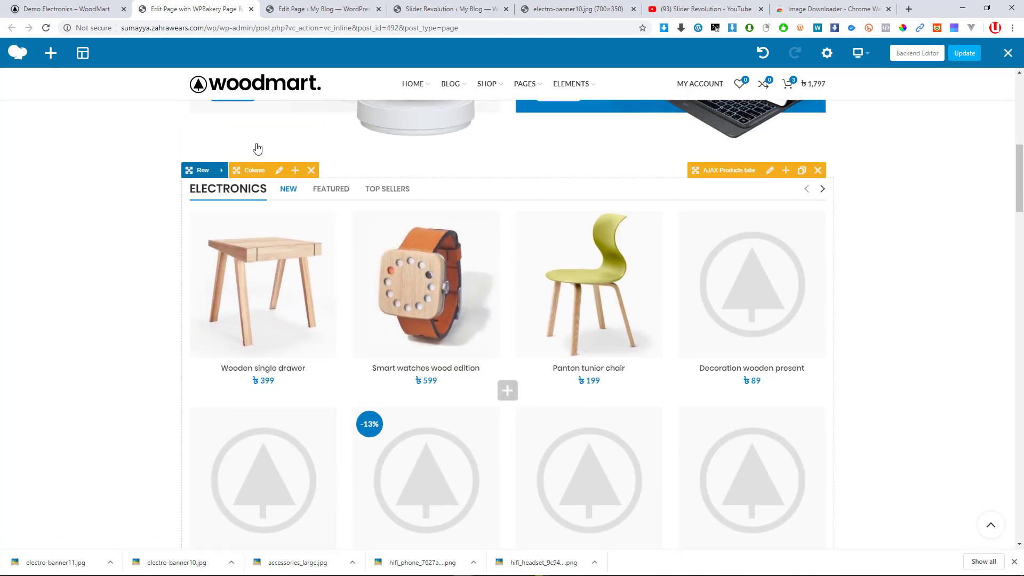
pyautogui.scroll(-2, 381, 302)
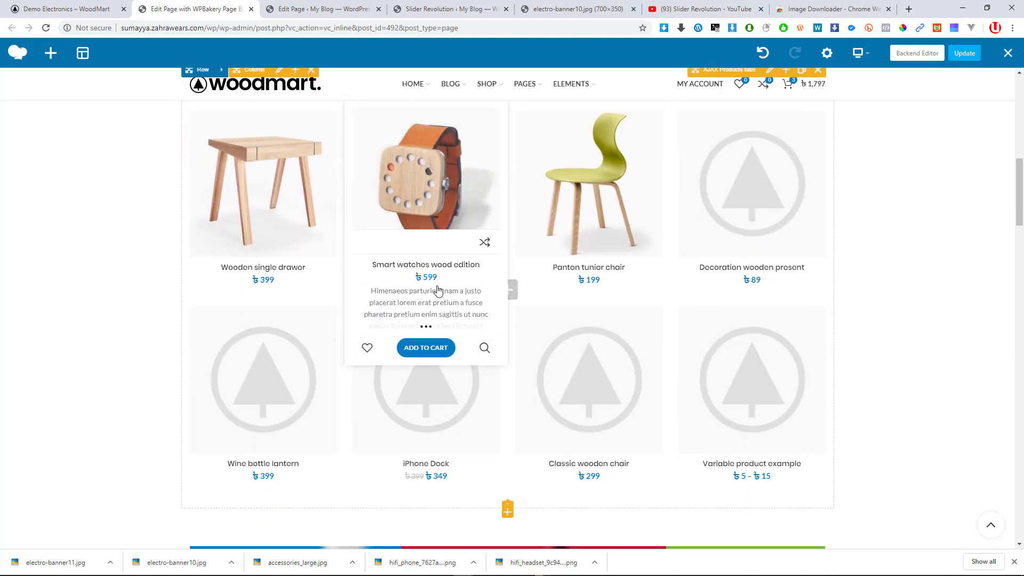
pyautogui.scroll(3, 533, 296)
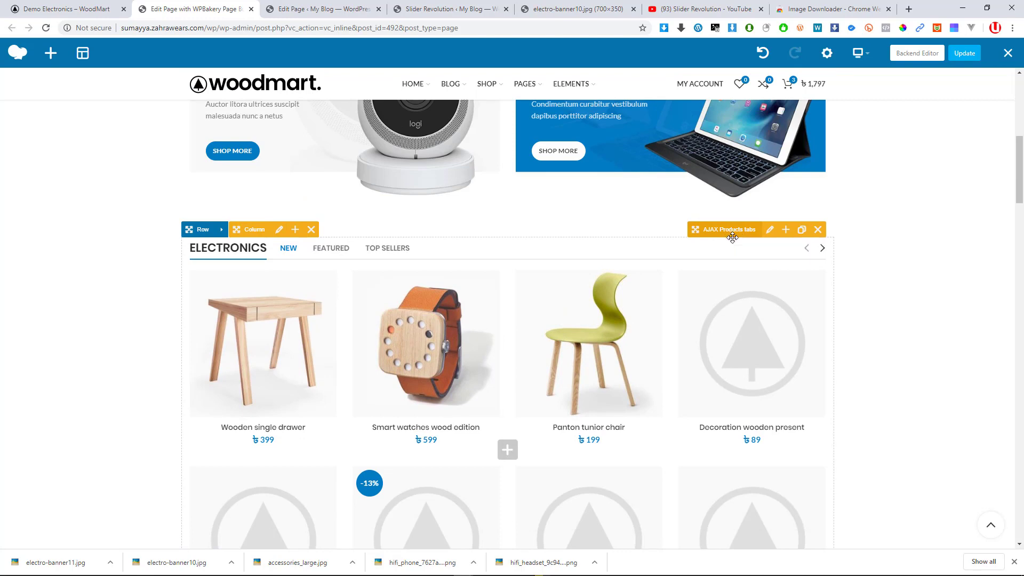
pyautogui.scroll(-2, 551, 289)
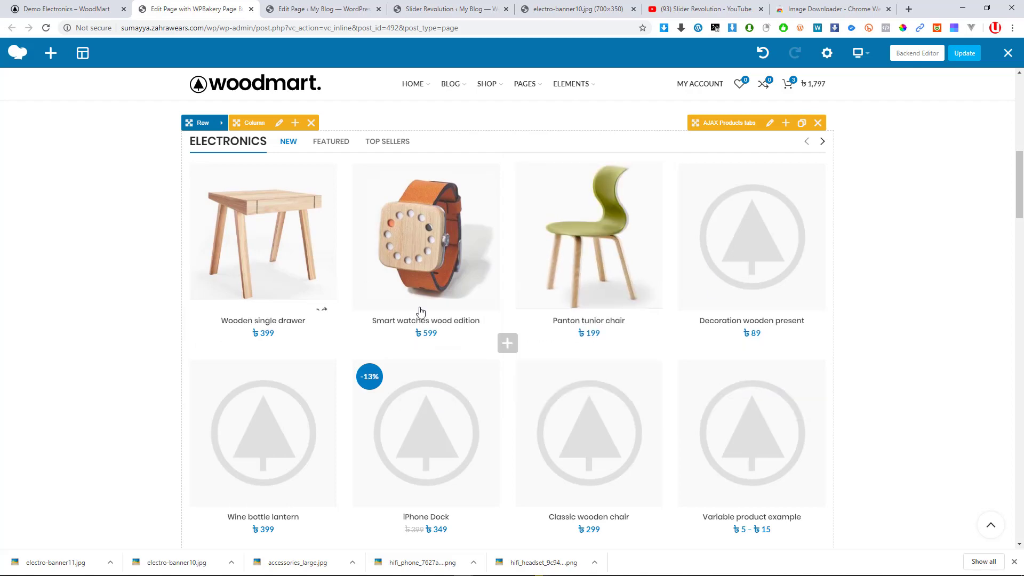
pyautogui.scroll(-2, 421, 315)
pyautogui.scroll(-8, 448, 278)
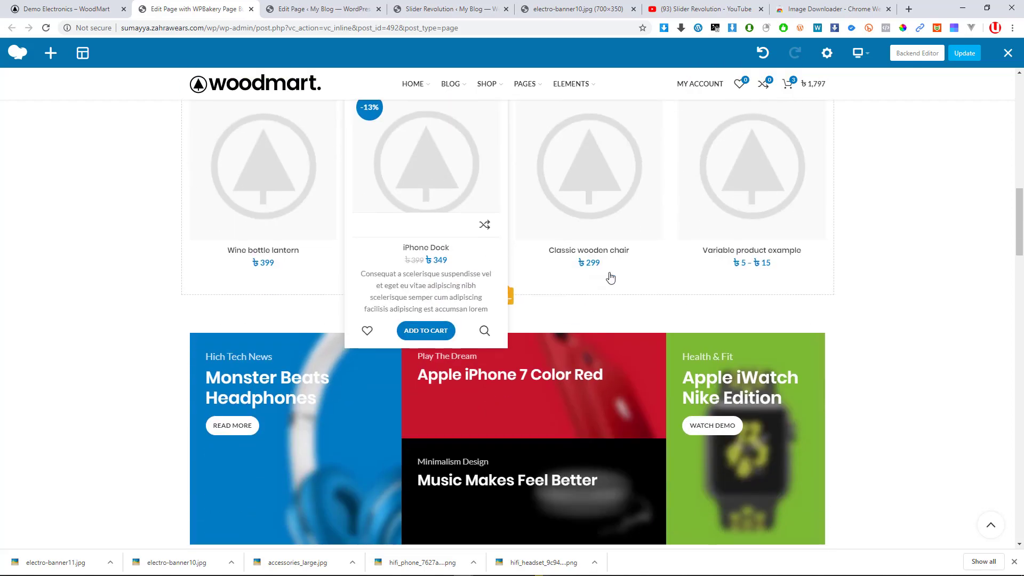
pyautogui.scroll(8, 448, 278)
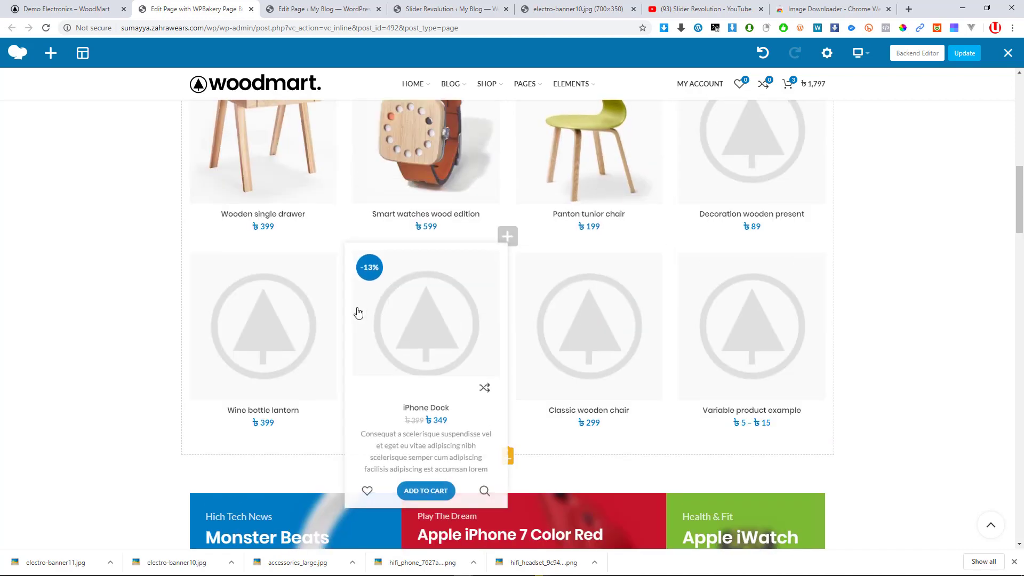
pyautogui.scroll(-5, 371, 298)
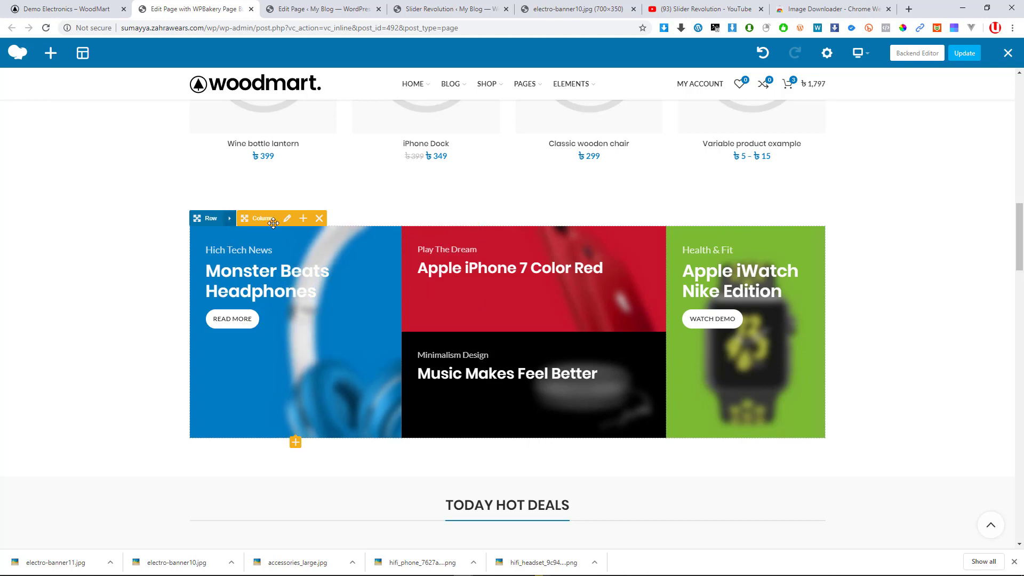
pyautogui.click(308, 336)
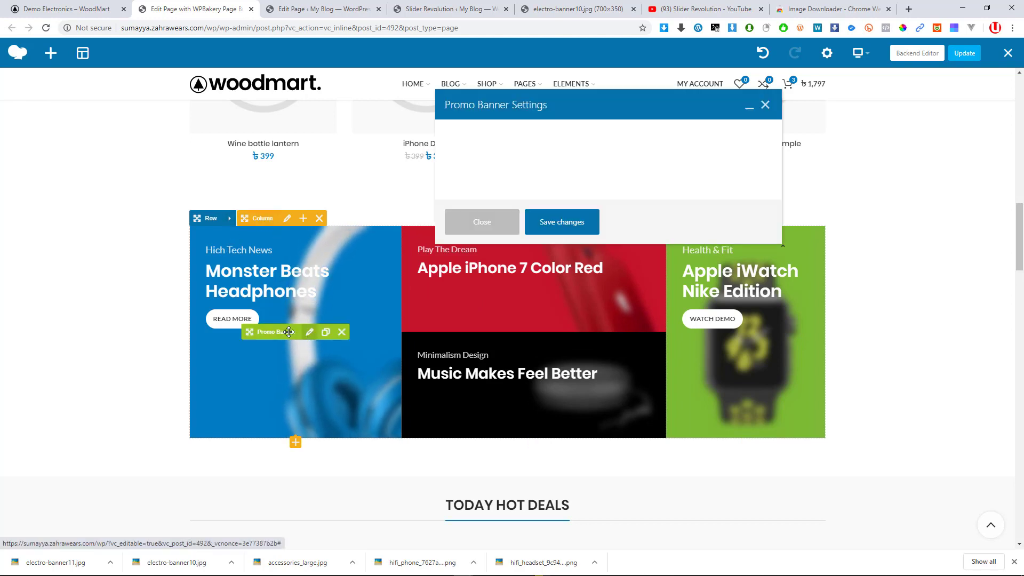
pyautogui.click(96, 7)
# Open Image Downloader's image list on the WoodMart demo page
pyautogui.scroll(-8, 374, 298)
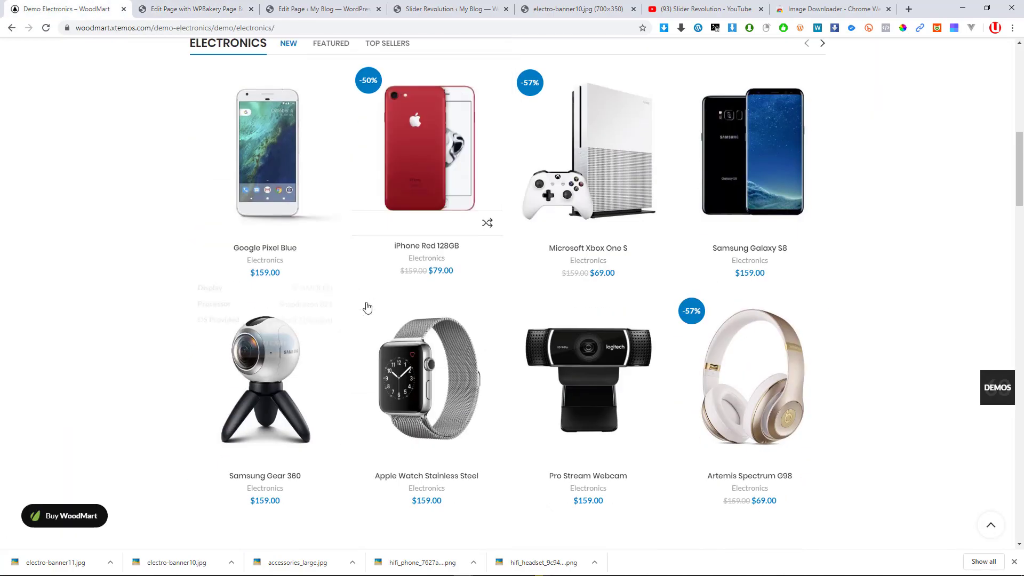
pyautogui.scroll(-8, 367, 307)
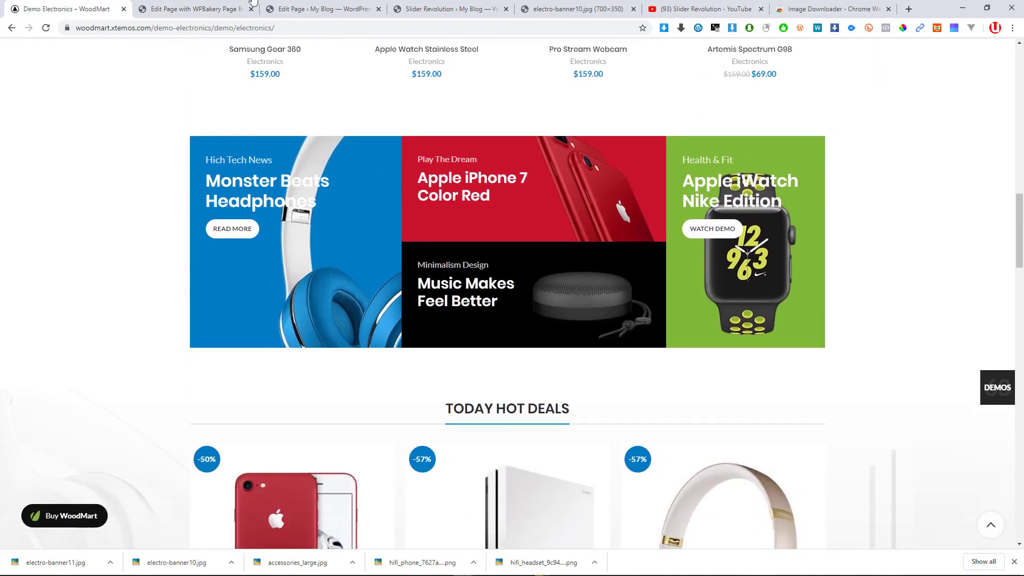
pyautogui.click(254, 3)
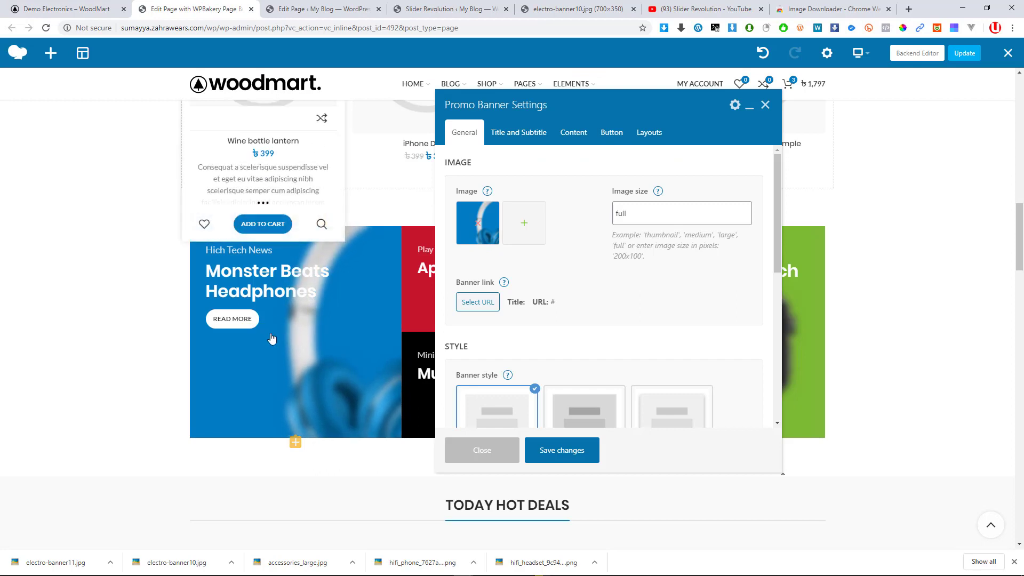
pyautogui.click(82, 7)
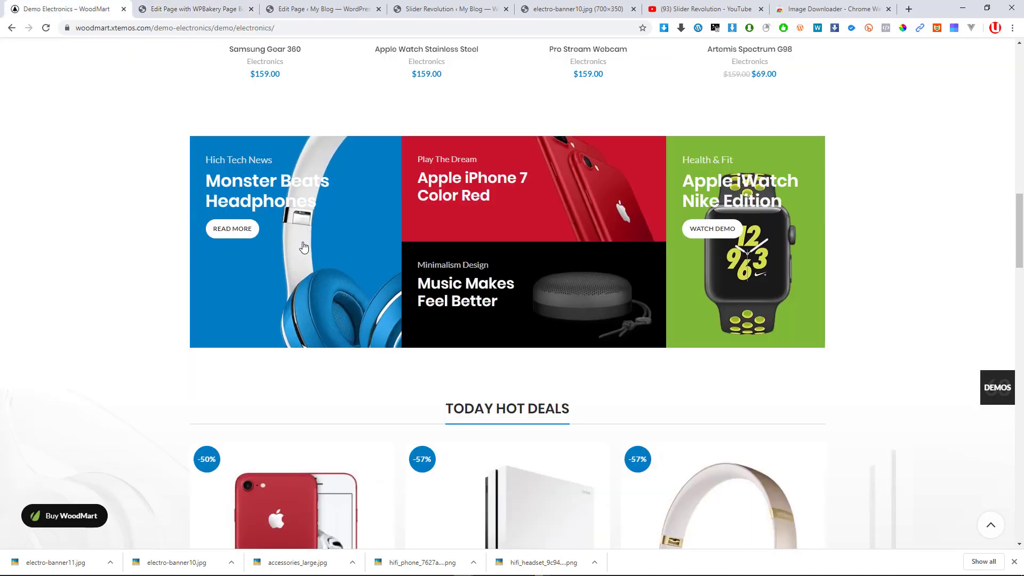
pyautogui.click(665, 30)
pyautogui.click(896, 9)
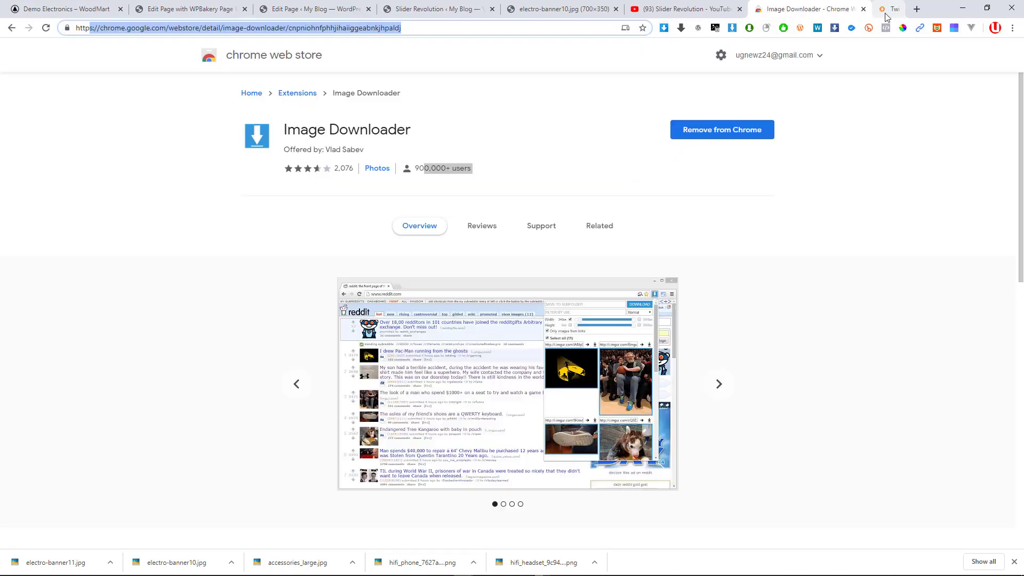
pyautogui.click(70, 9)
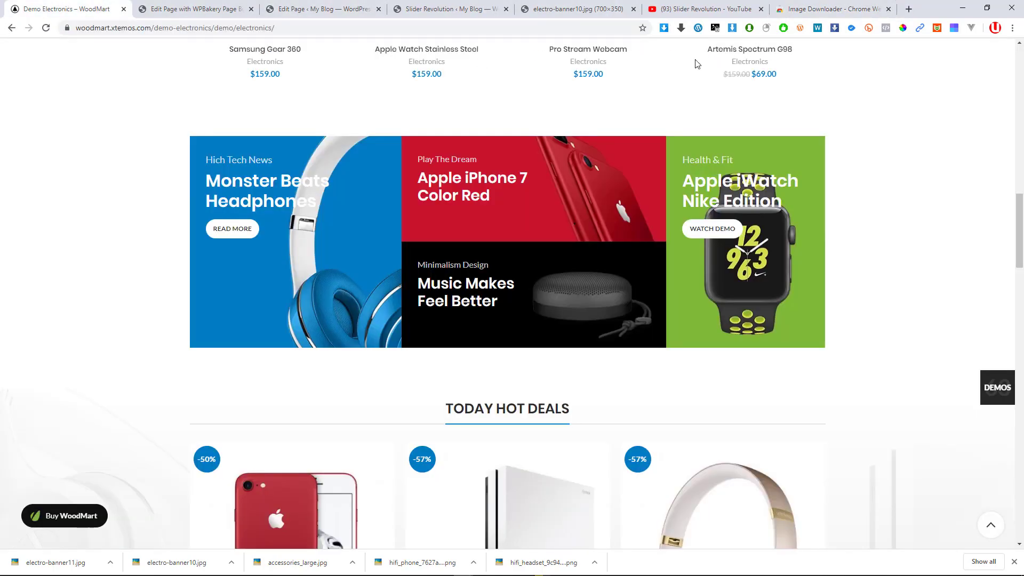
pyautogui.click(733, 28)
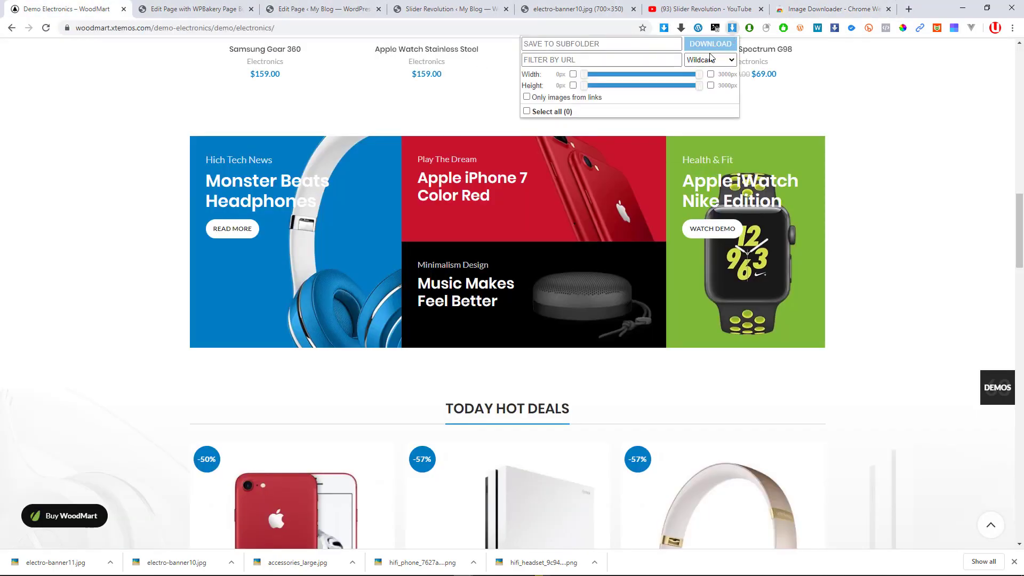
# Download the blue headphones banner image as electro-banner1-2.jpg and return to the editor
pyautogui.scroll(-5, 573, 242)
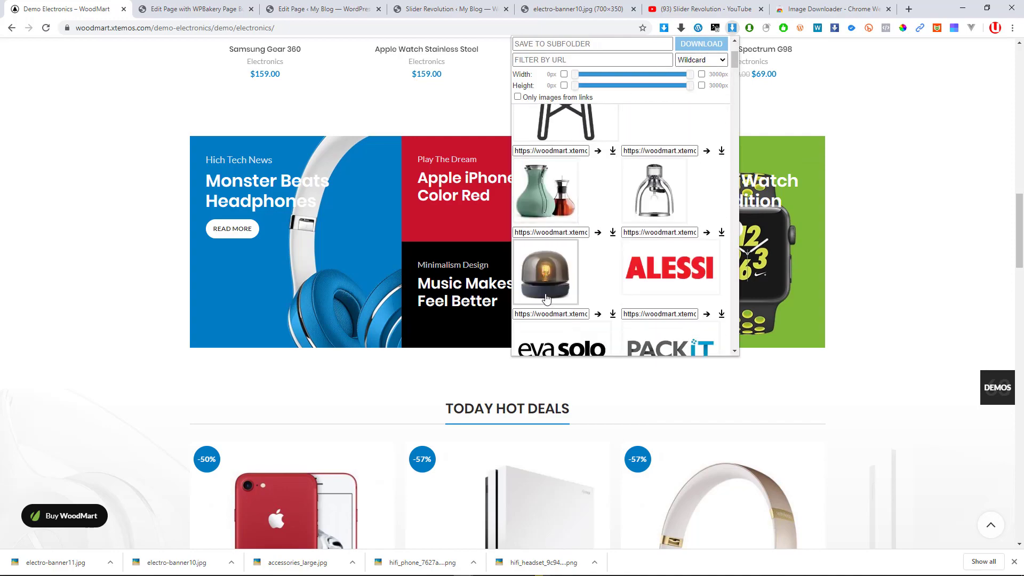
pyautogui.scroll(-7, 272, 323)
pyautogui.scroll(-7, 273, 324)
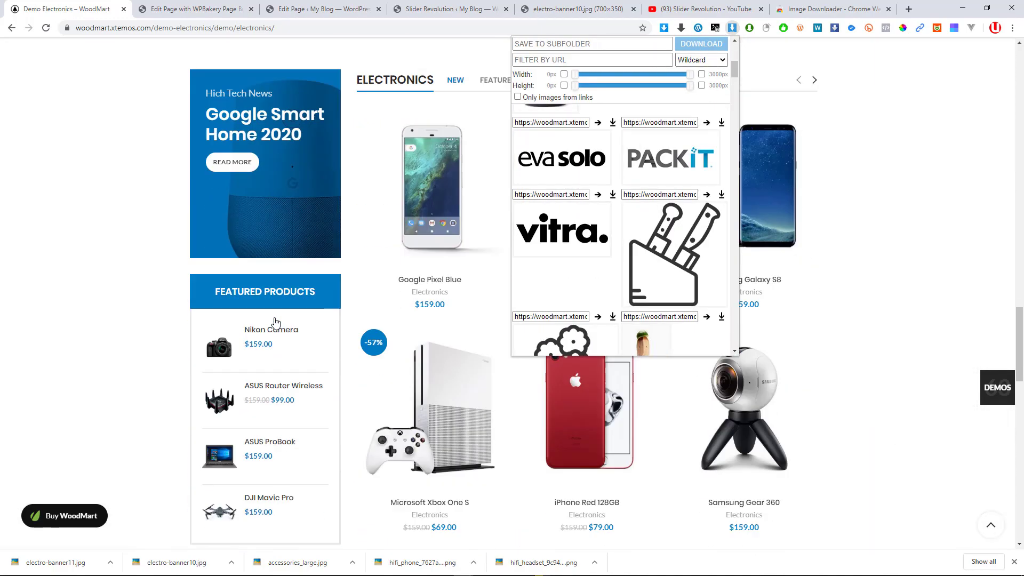
pyautogui.scroll(-3, 289, 230)
pyautogui.scroll(3, 296, 235)
pyautogui.scroll(10, 296, 236)
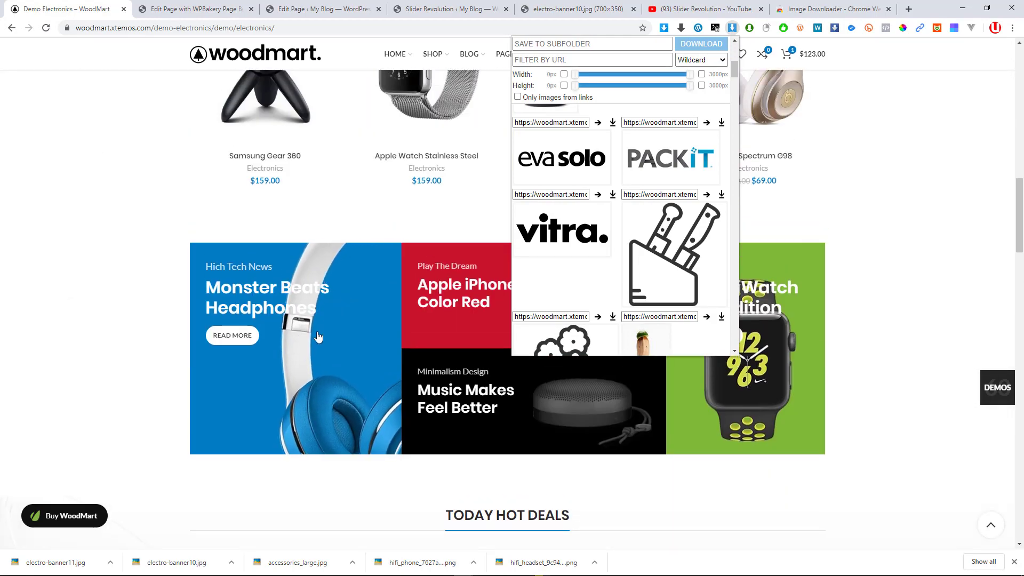
pyautogui.scroll(-5, 697, 181)
pyautogui.scroll(-10, 696, 181)
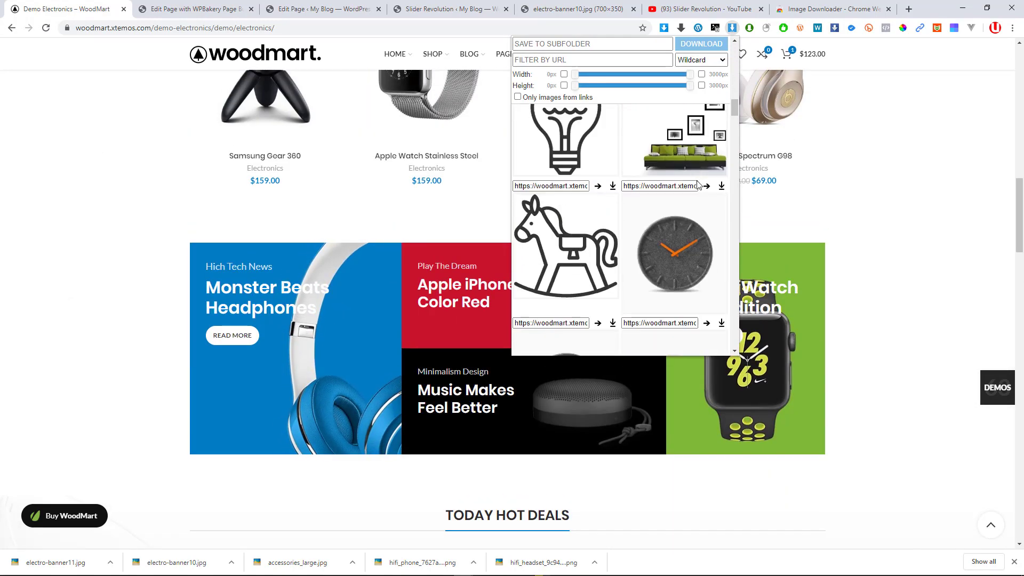
pyautogui.scroll(-5, 652, 214)
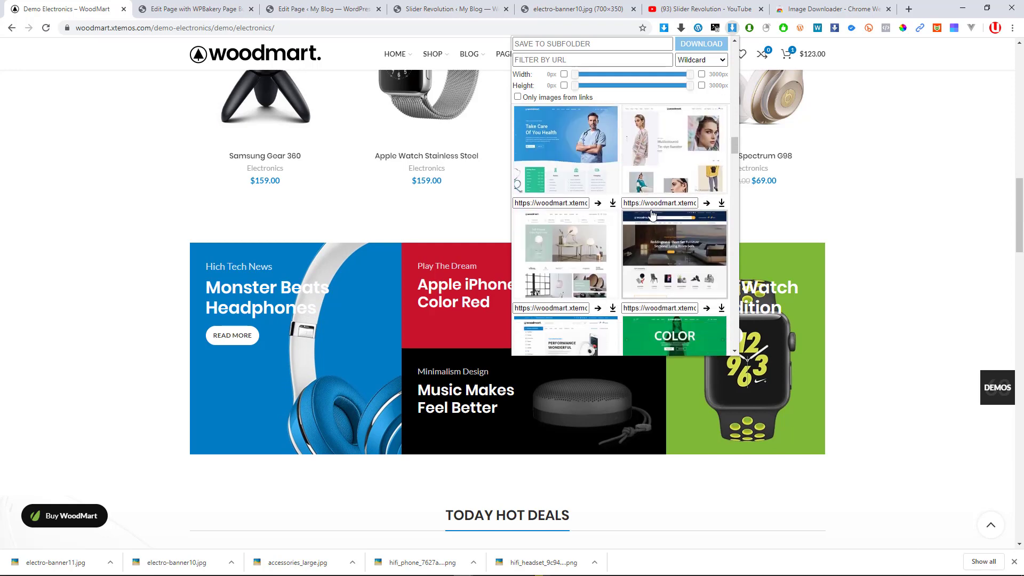
pyautogui.scroll(10, 652, 213)
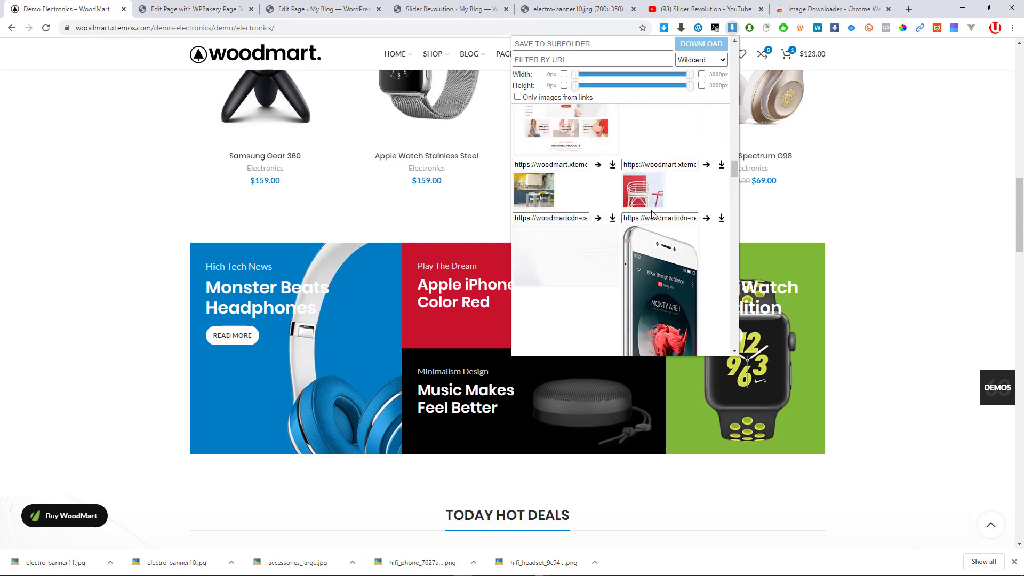
pyautogui.scroll(-10, 658, 217)
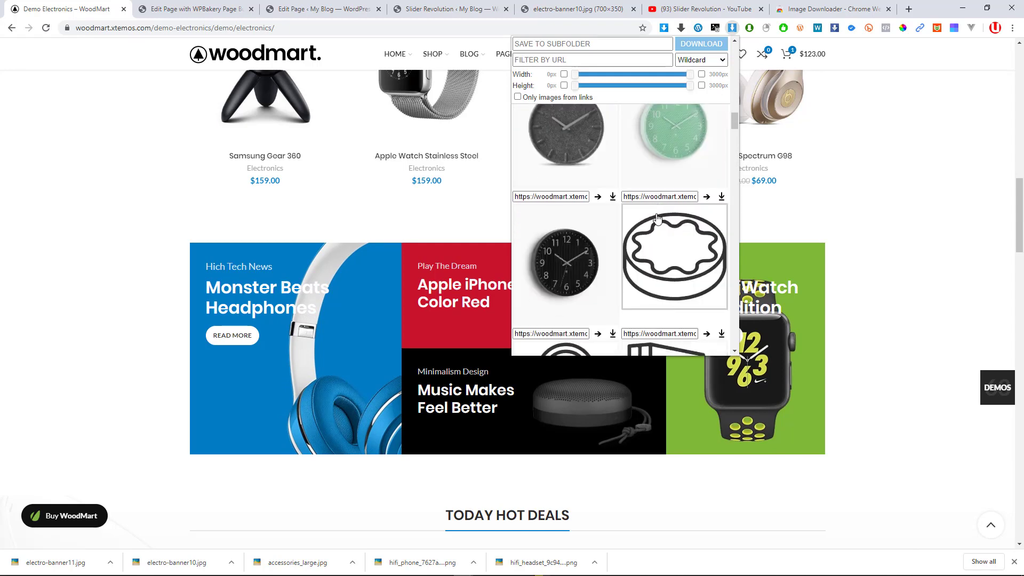
pyautogui.scroll(-10, 647, 239)
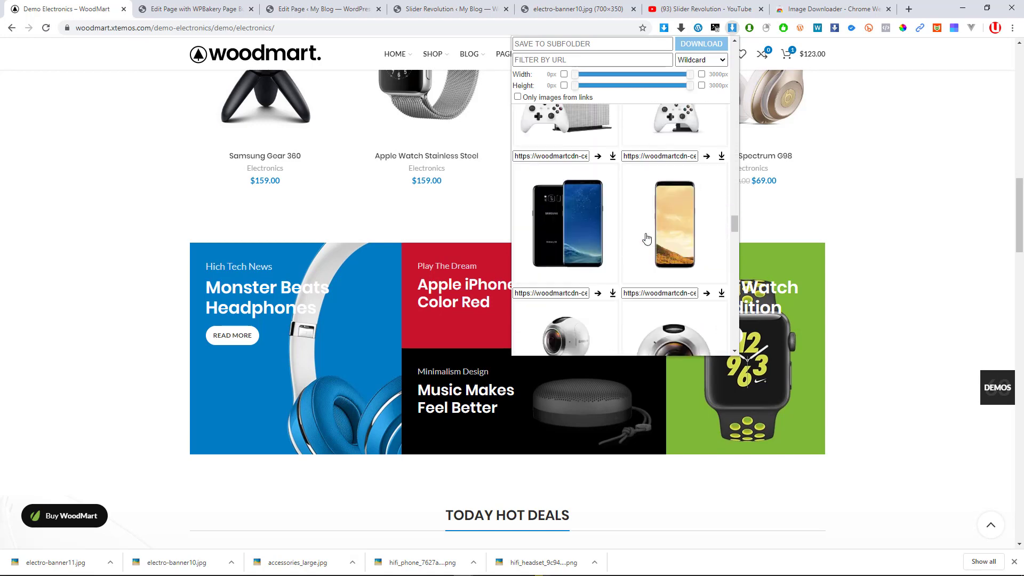
pyautogui.scroll(5, 647, 238)
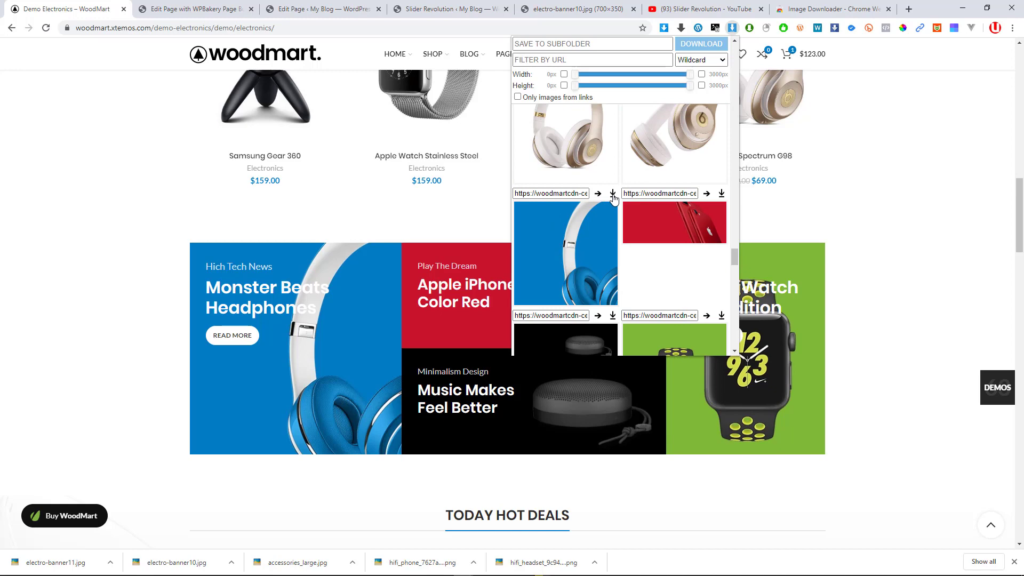
pyautogui.click(613, 193)
pyautogui.hotkey('ctrl', 'Tab')
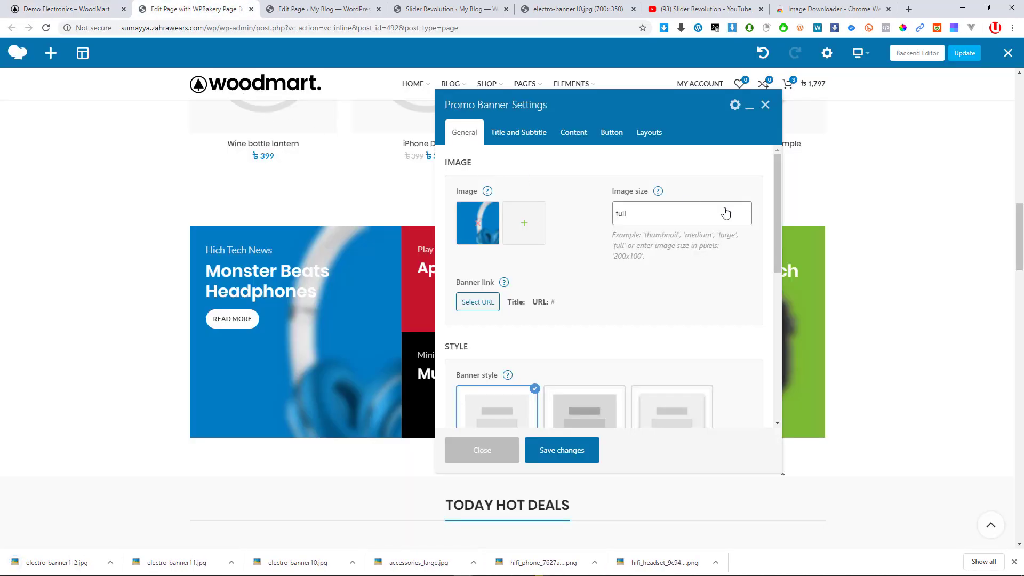
# Upload electro-banner1-2.jpg and set it as the Monster Beats Headphones banner image
pyautogui.click(537, 228)
pyautogui.moveTo(42, 566); pyautogui.dragTo(462, 347)
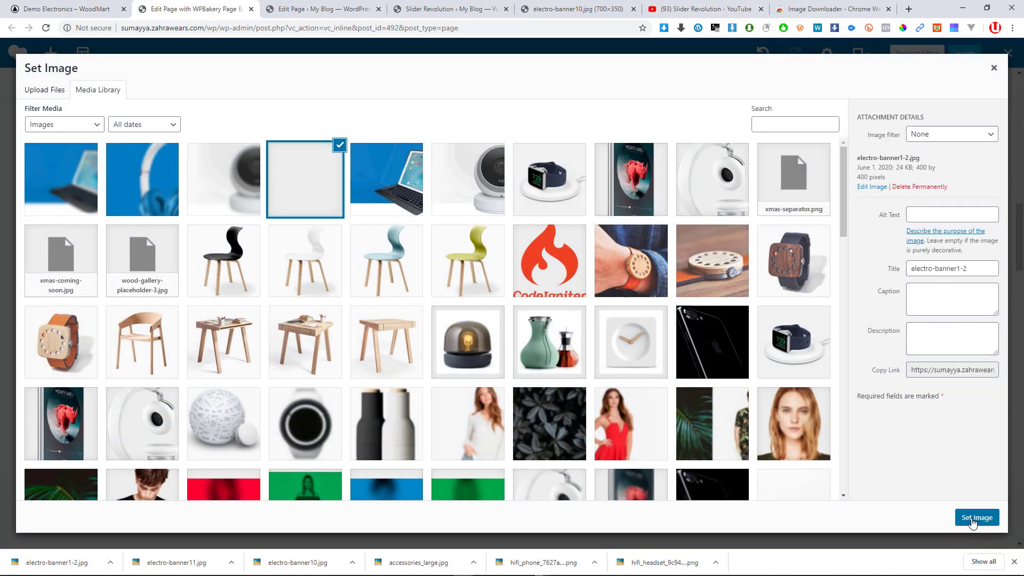
pyautogui.click(976, 519)
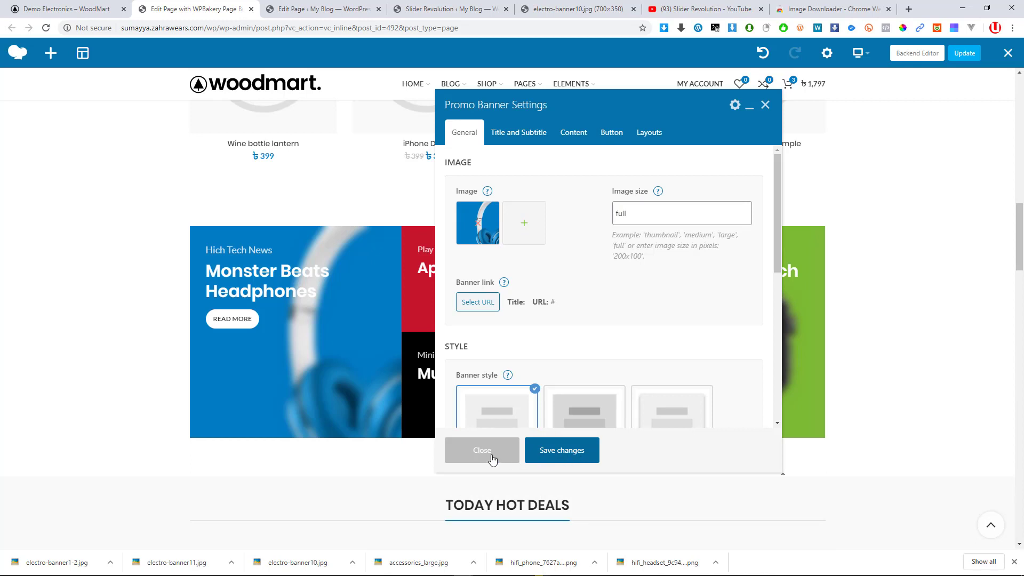
pyautogui.click(484, 454)
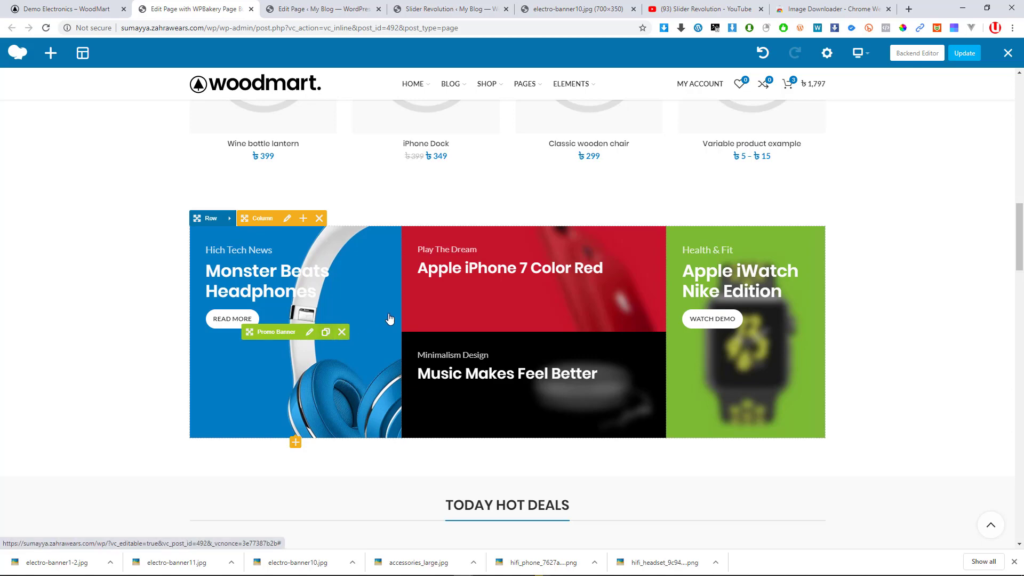
pyautogui.click(548, 278)
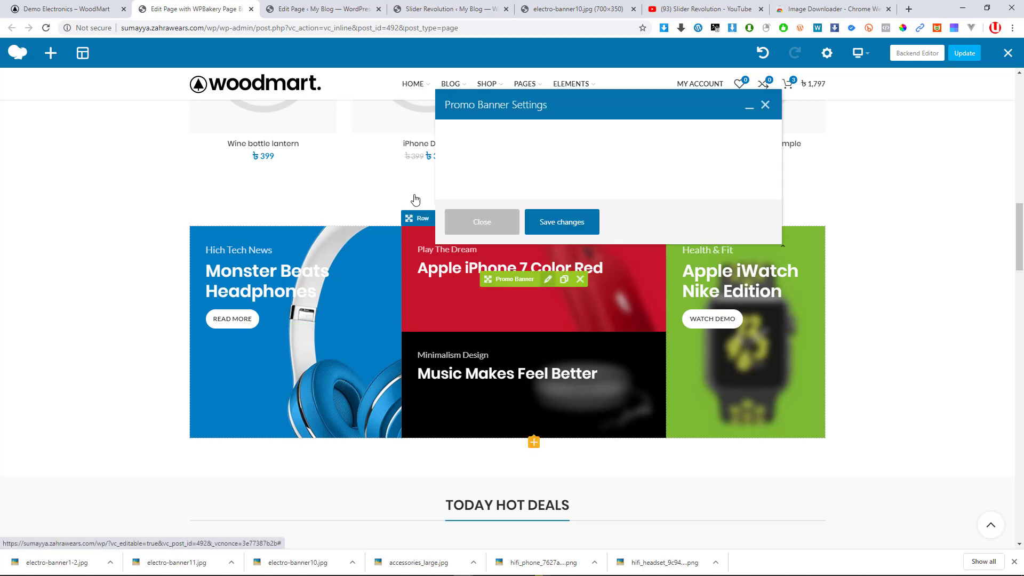
pyautogui.click(47, 5)
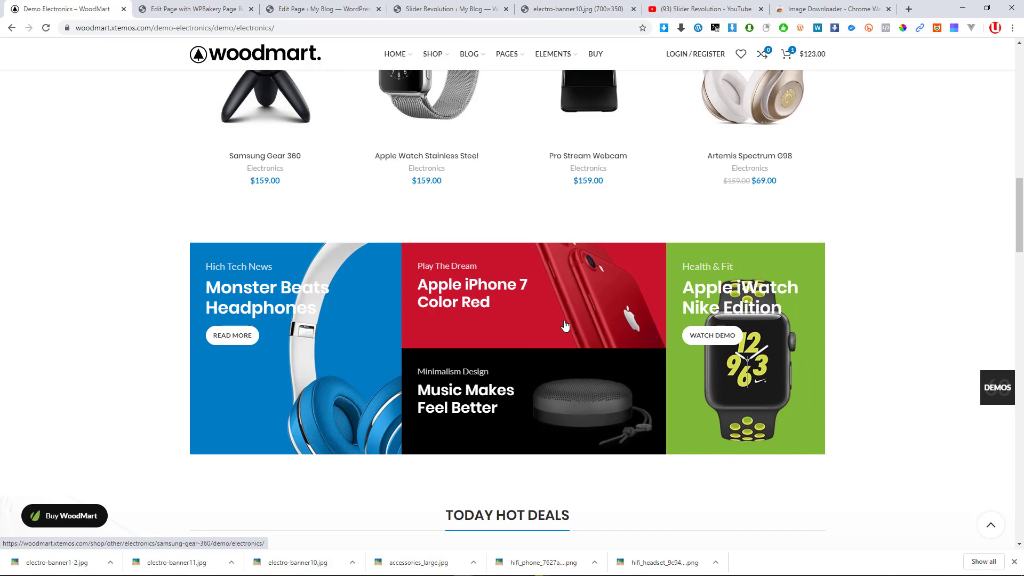
# Close the iPhone banner settings and list the demo page's images in Image Downloader
pyautogui.click(187, 8)
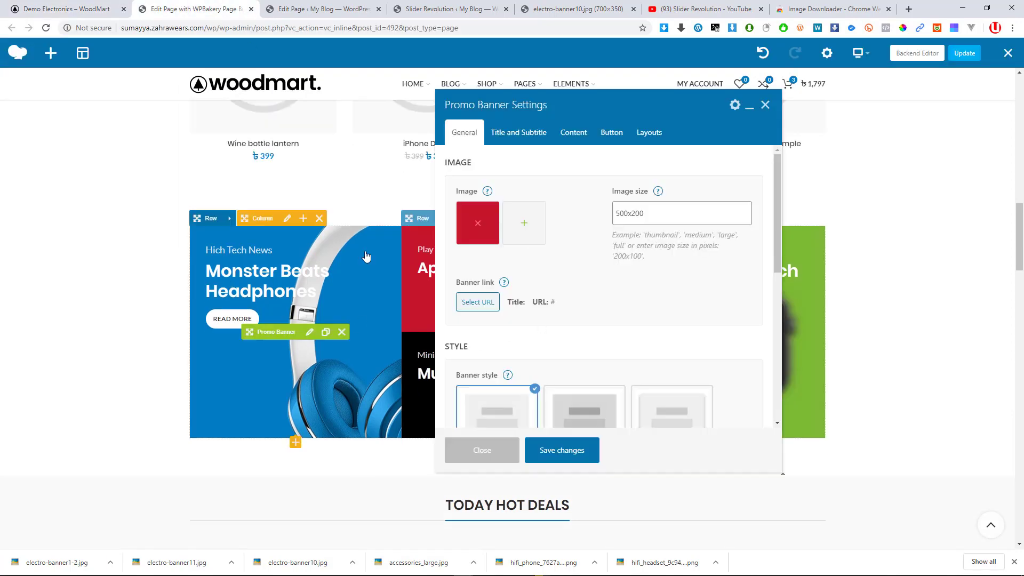
pyautogui.click(766, 106)
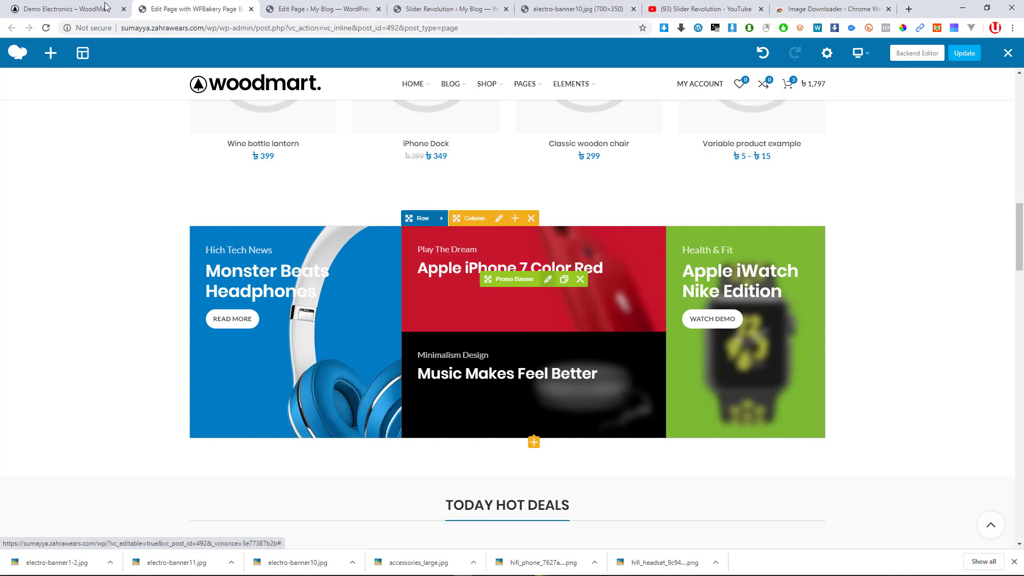
pyautogui.click(75, 8)
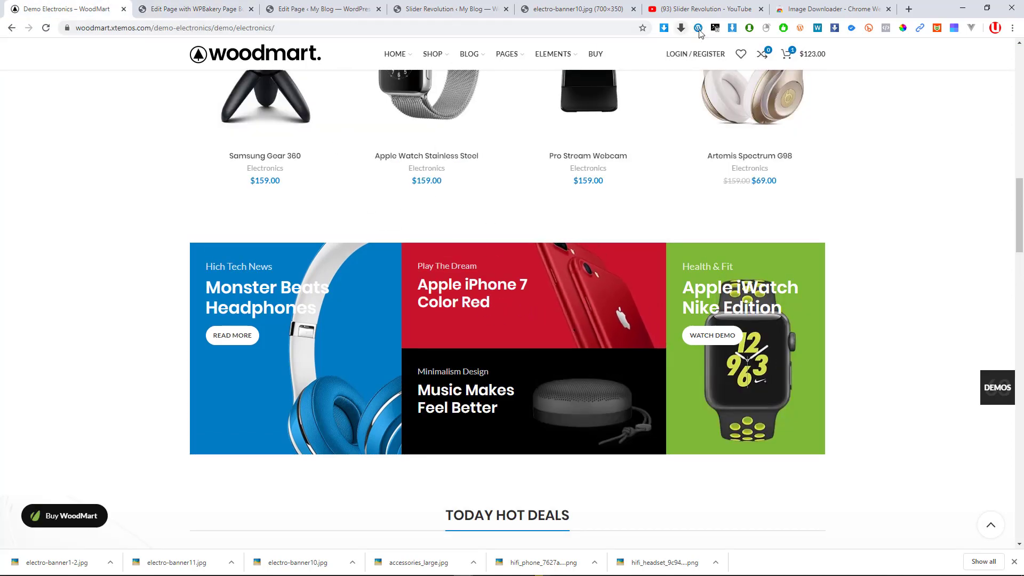
pyautogui.click(732, 29)
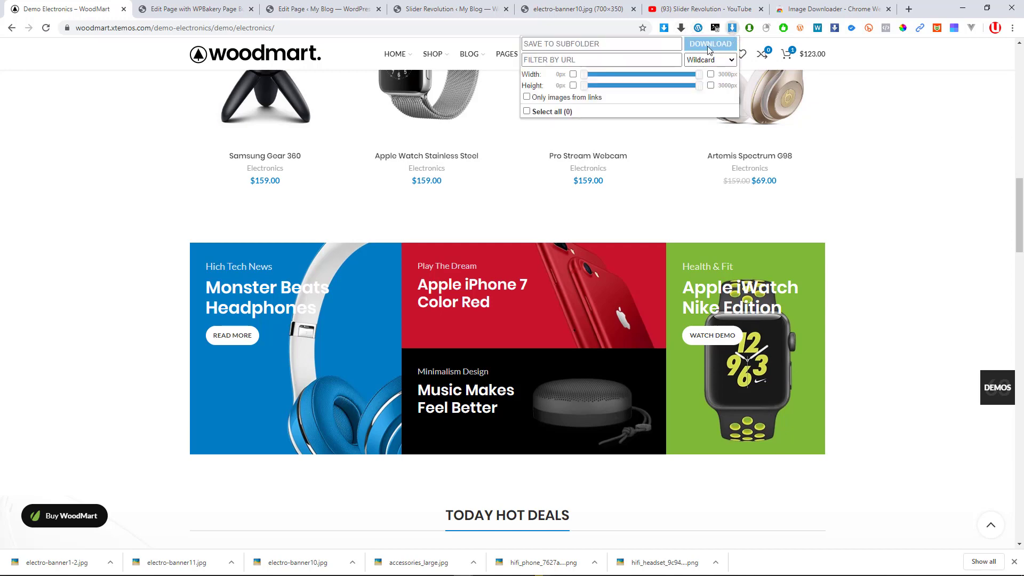
pyautogui.click(730, 30)
pyautogui.moveTo(727, 28); pyautogui.dragTo(663, 23)
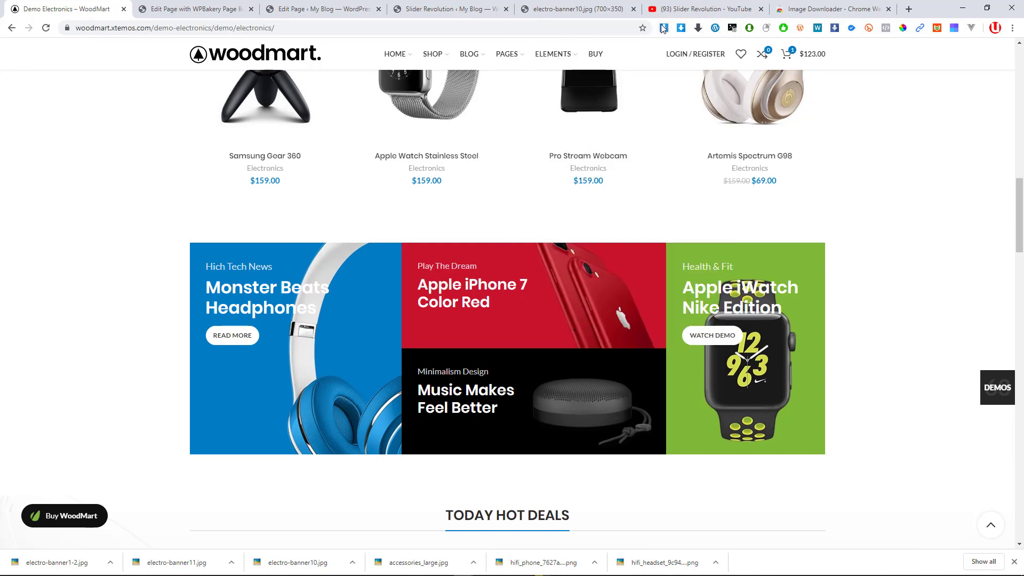
pyautogui.click(665, 29)
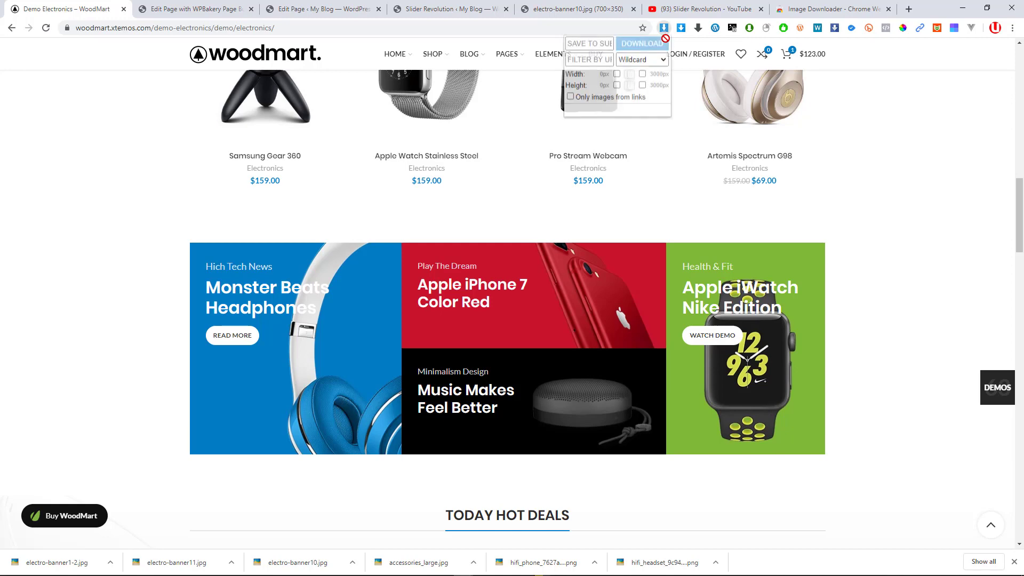
# Download the red iPhone, black speaker and green iWatch banner images from the demo
pyautogui.scroll(-7, 590, 155)
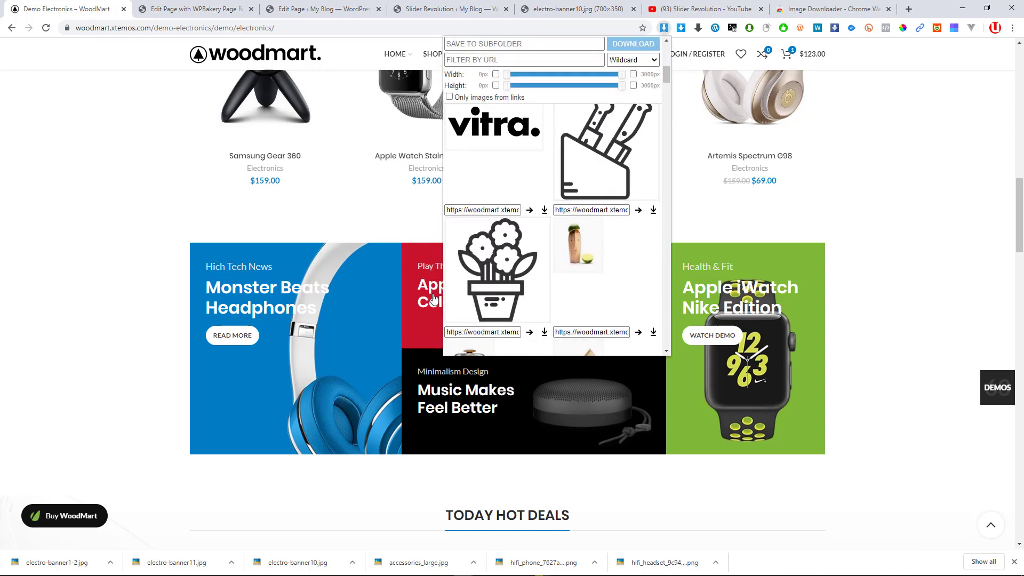
pyautogui.scroll(-15, 588, 243)
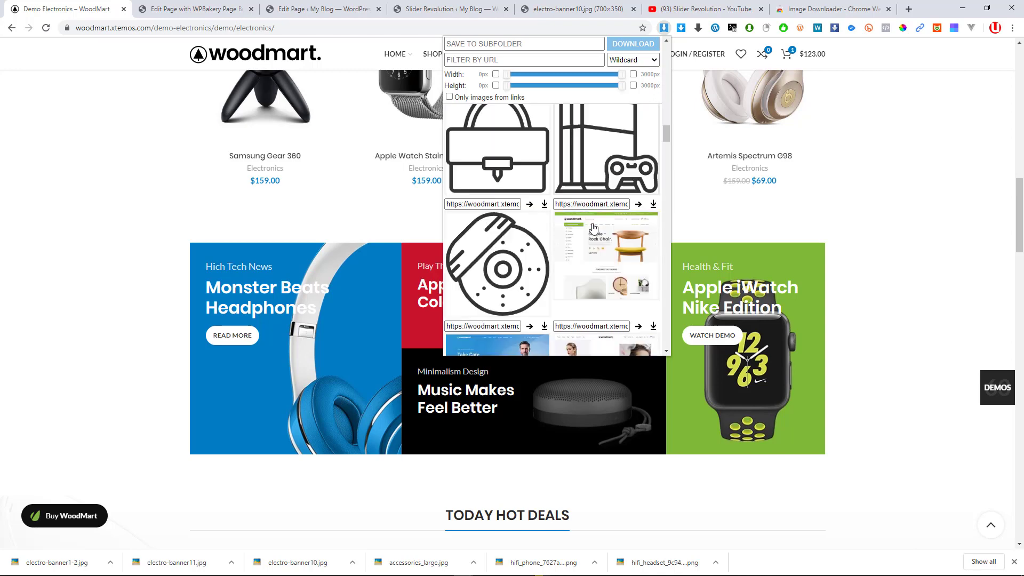
pyautogui.scroll(-15, 594, 225)
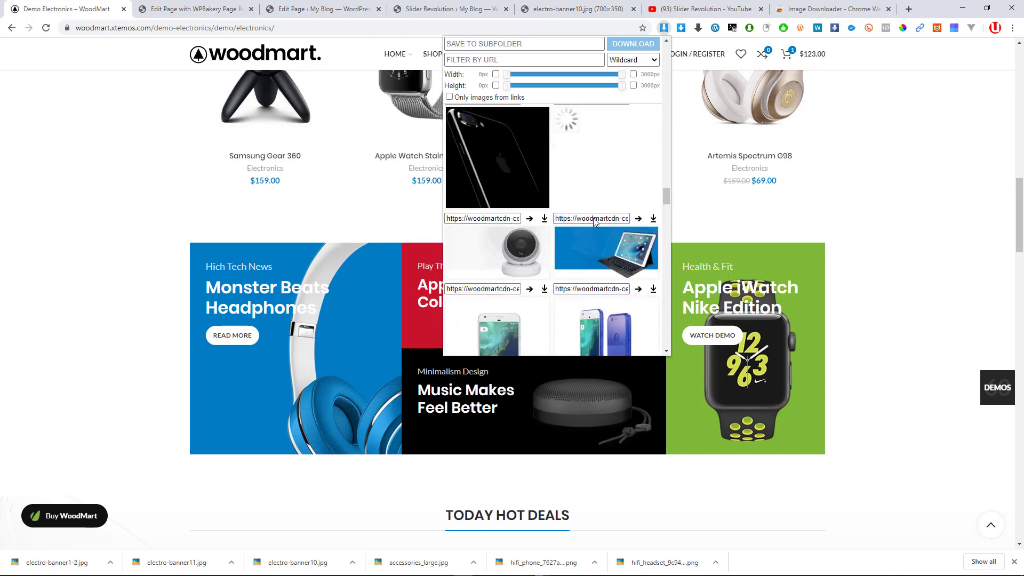
pyautogui.scroll(-15, 594, 223)
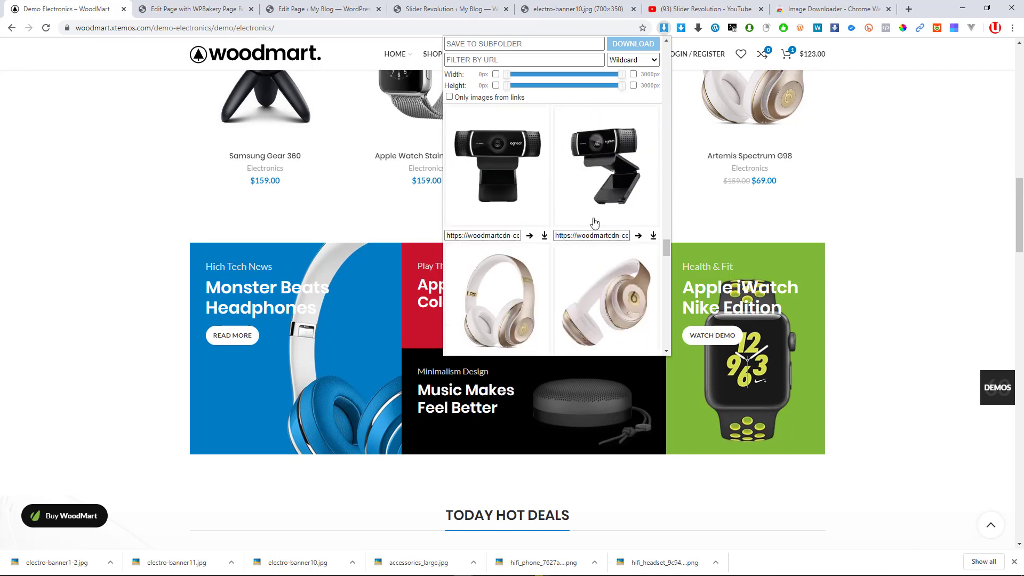
pyautogui.scroll(-3, 593, 227)
pyautogui.scroll(5, 651, 244)
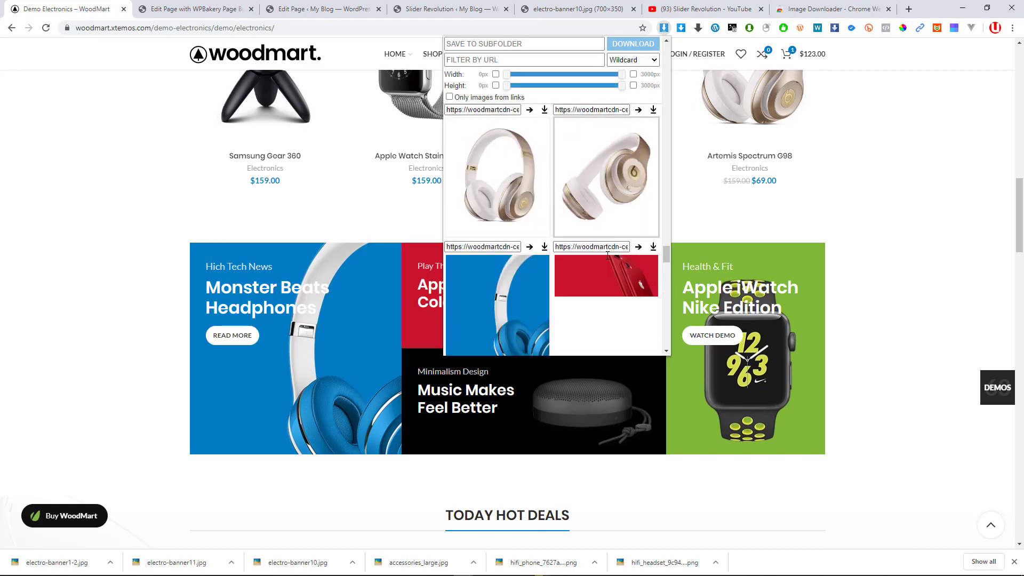
pyautogui.click(652, 247)
pyautogui.scroll(-5, 650, 246)
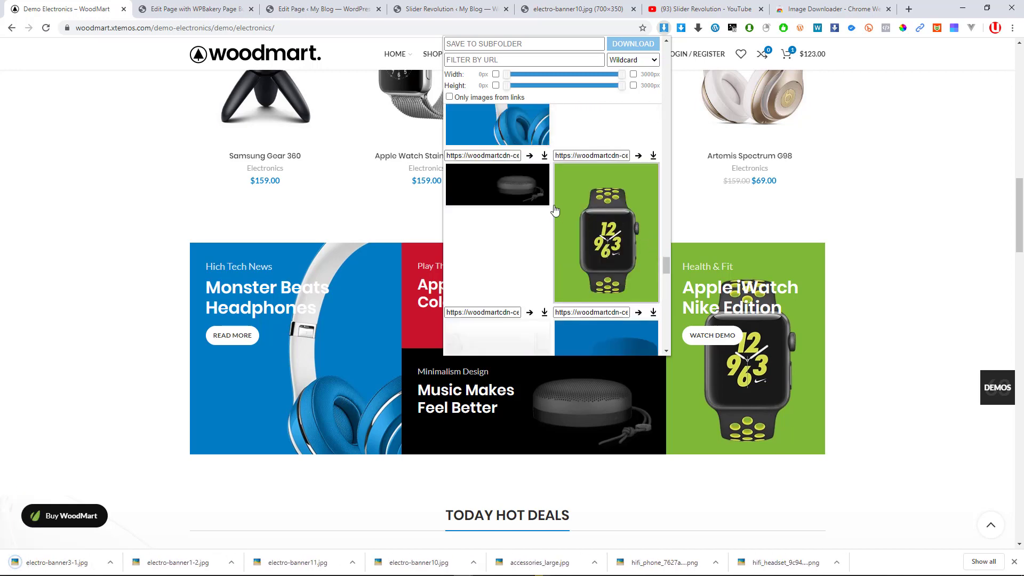
pyautogui.click(545, 158)
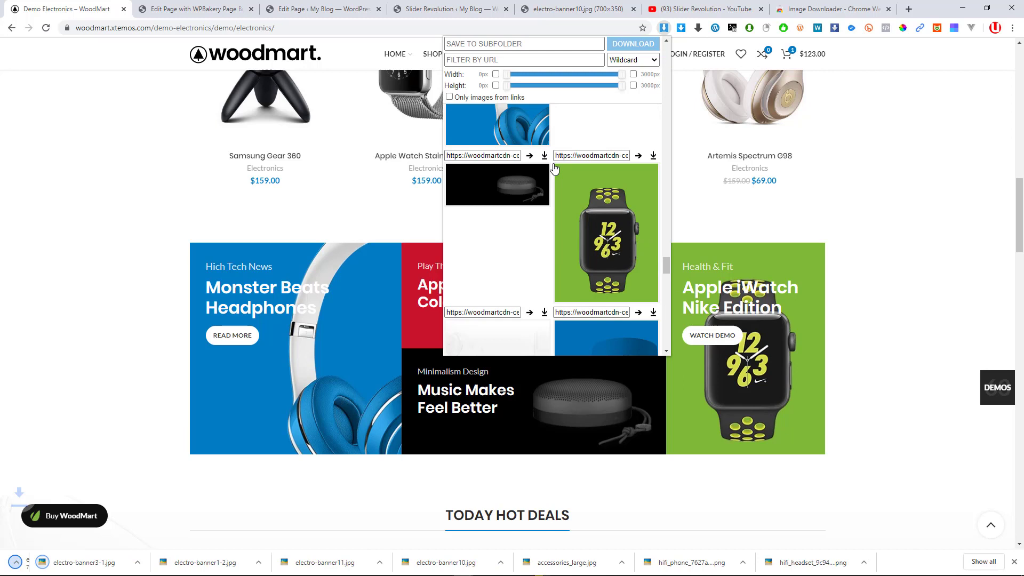
pyautogui.click(651, 156)
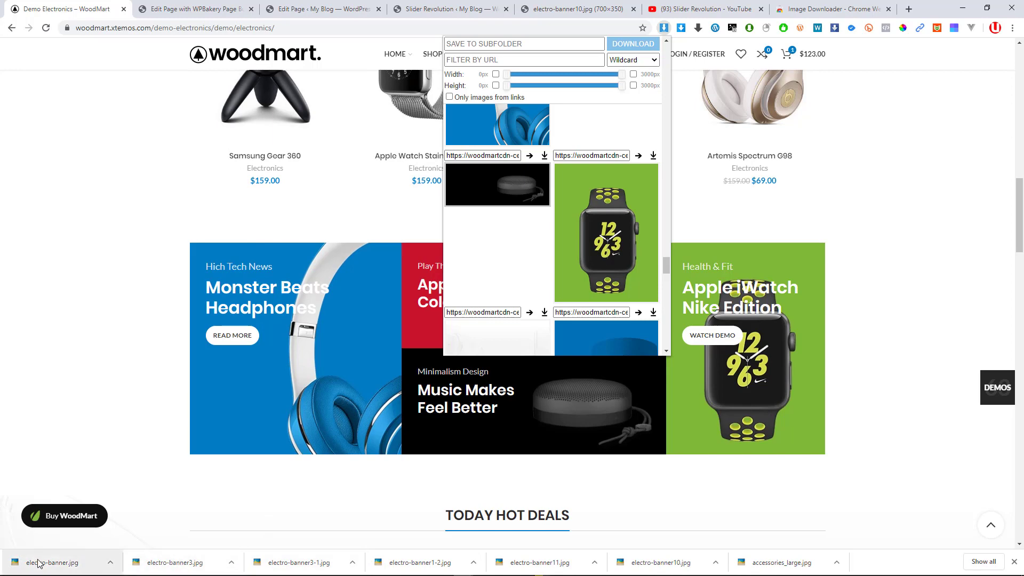
pyautogui.click(174, 7)
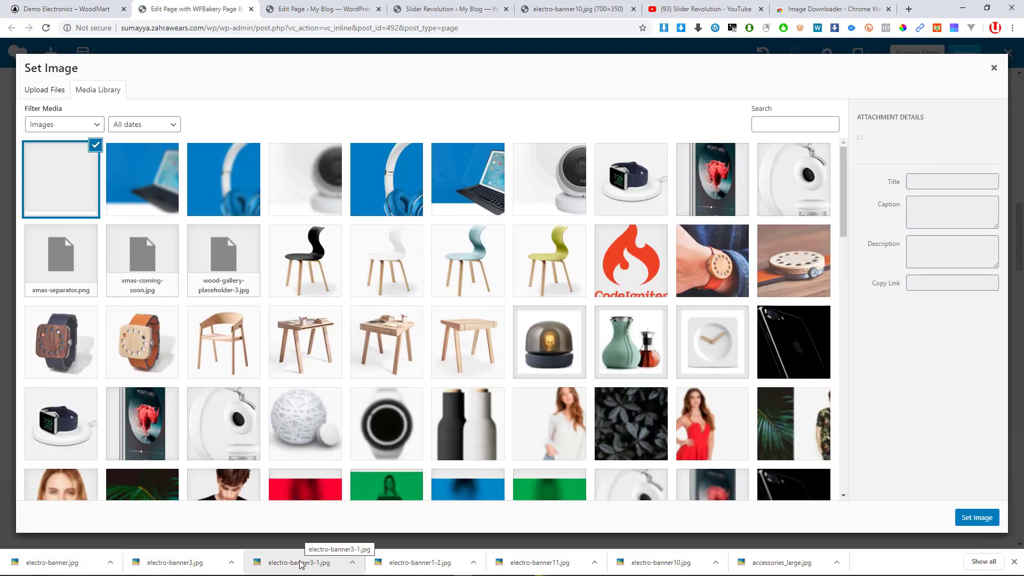
# Set the uploaded red iPhone image on the Apple iPhone 7 Color Red banner
pyautogui.moveTo(300, 564); pyautogui.dragTo(335, 317)
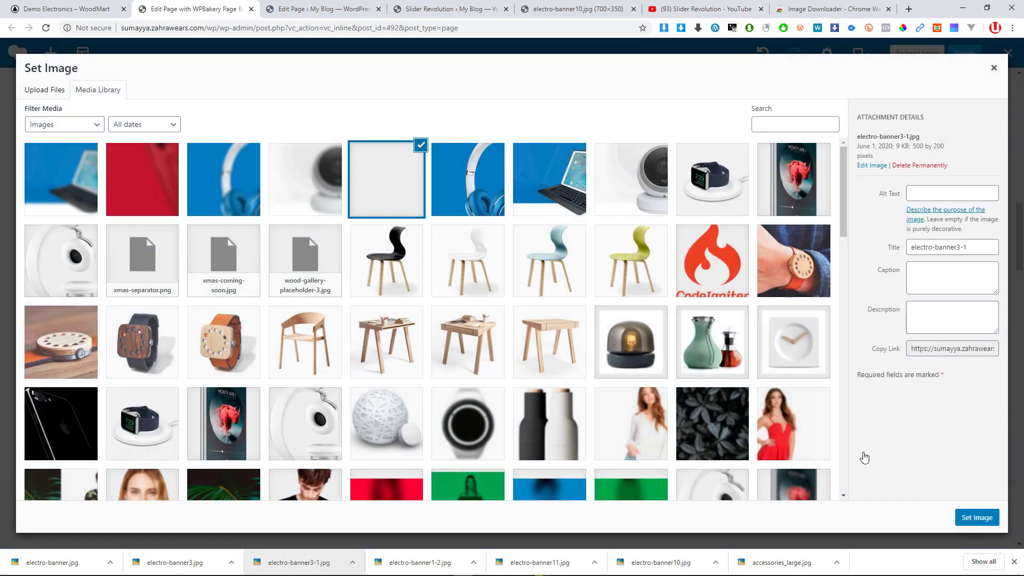
pyautogui.click(984, 520)
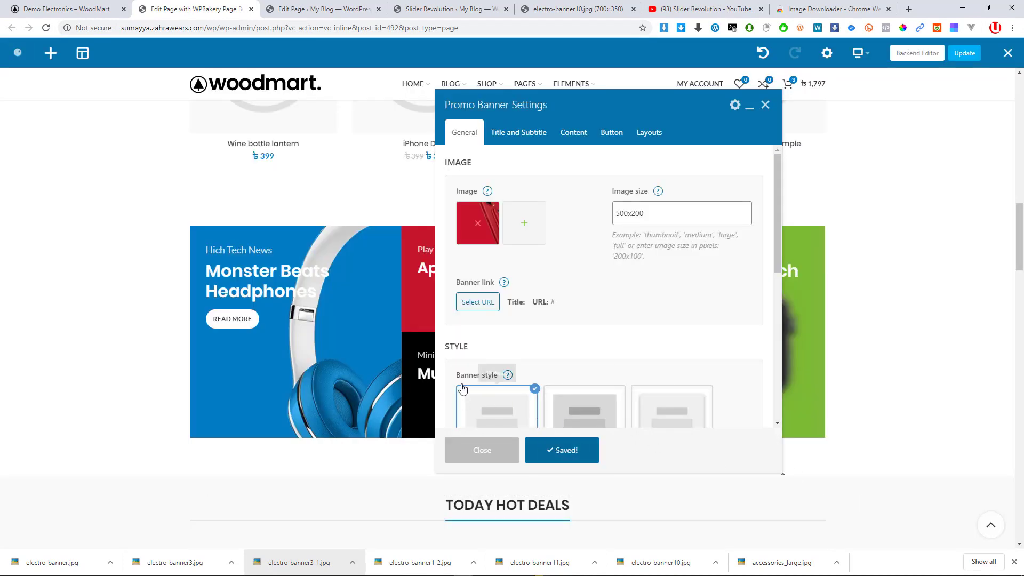
pyautogui.click(488, 455)
# Give the Music Makes Feel Better banner the uploaded electro-banner3.jpg speaker image
pyautogui.click(548, 386)
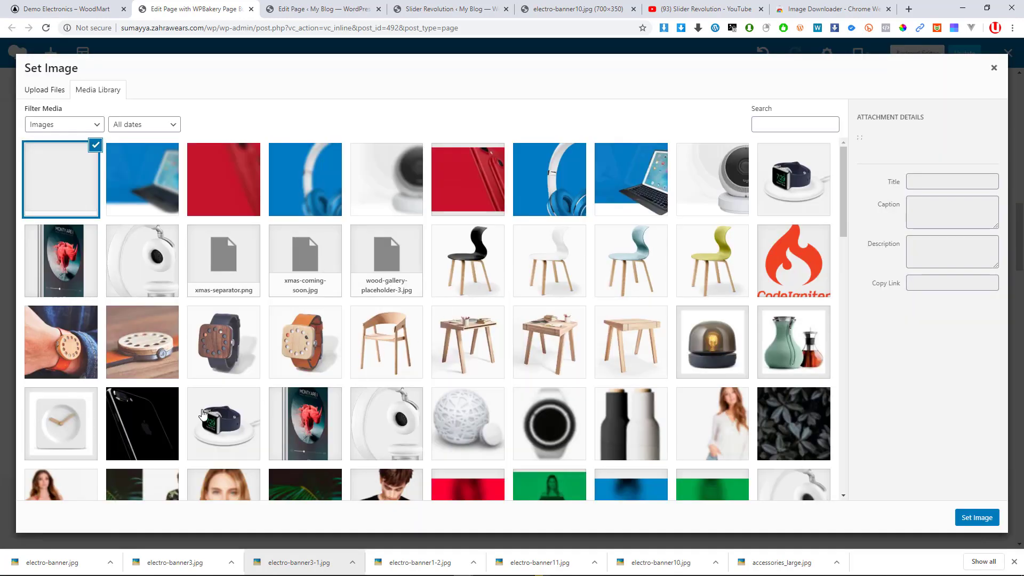
pyautogui.moveTo(172, 562); pyautogui.dragTo(258, 300)
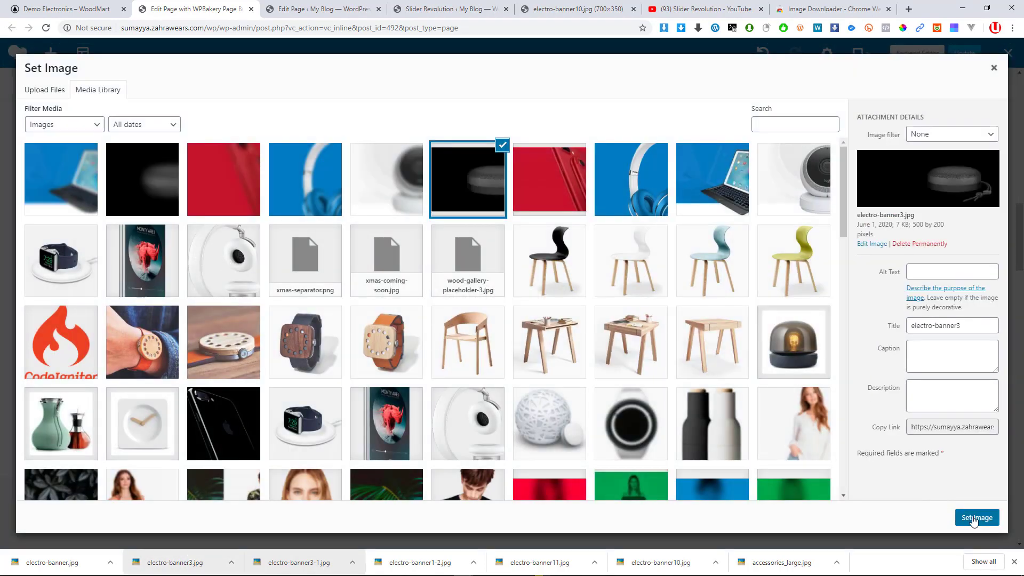
pyautogui.click(974, 519)
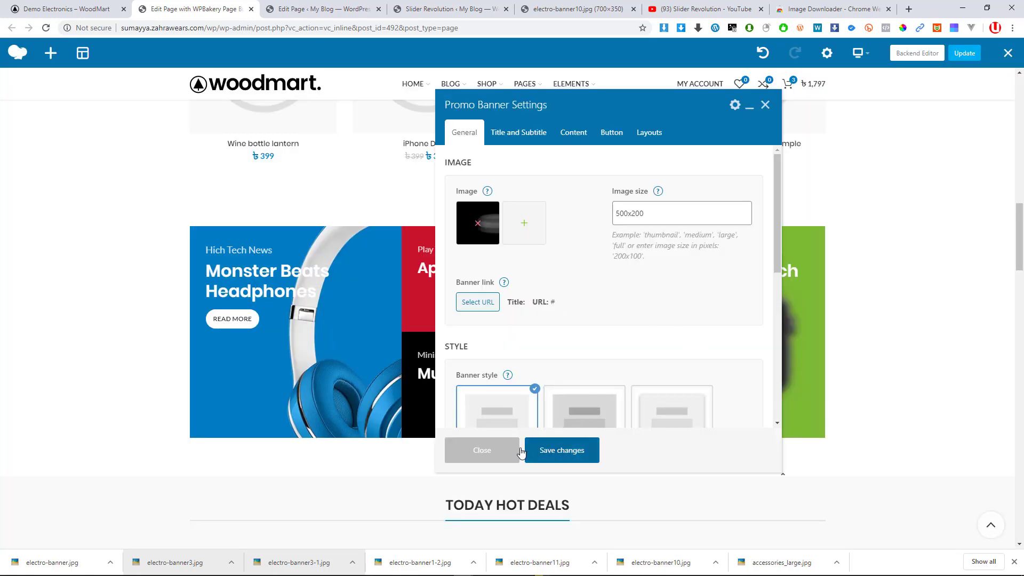
pyautogui.click(475, 454)
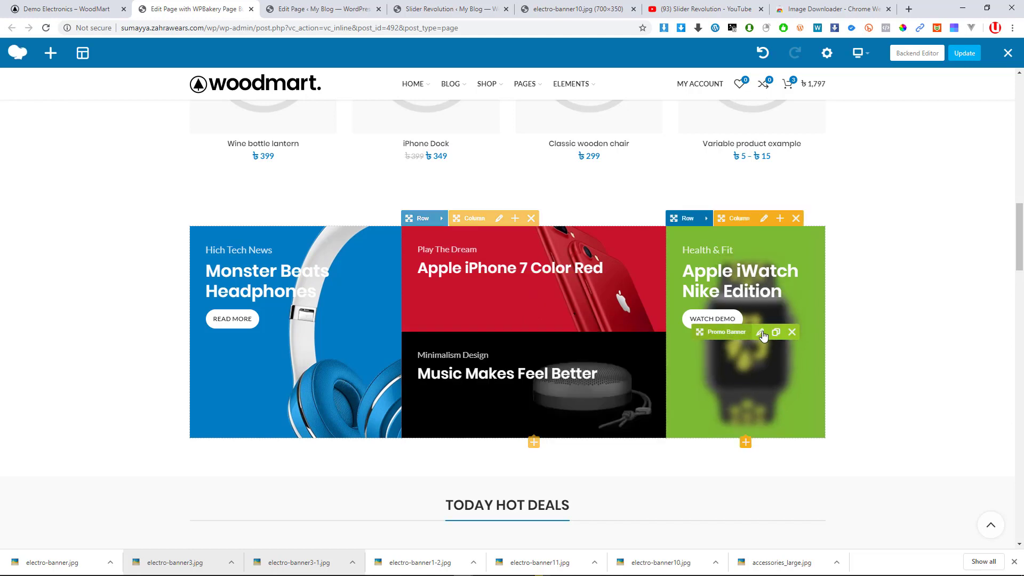
# Upload electro-banner.jpg and set it as the green Apple iWatch Nike Edition banner image
pyautogui.click(745, 334)
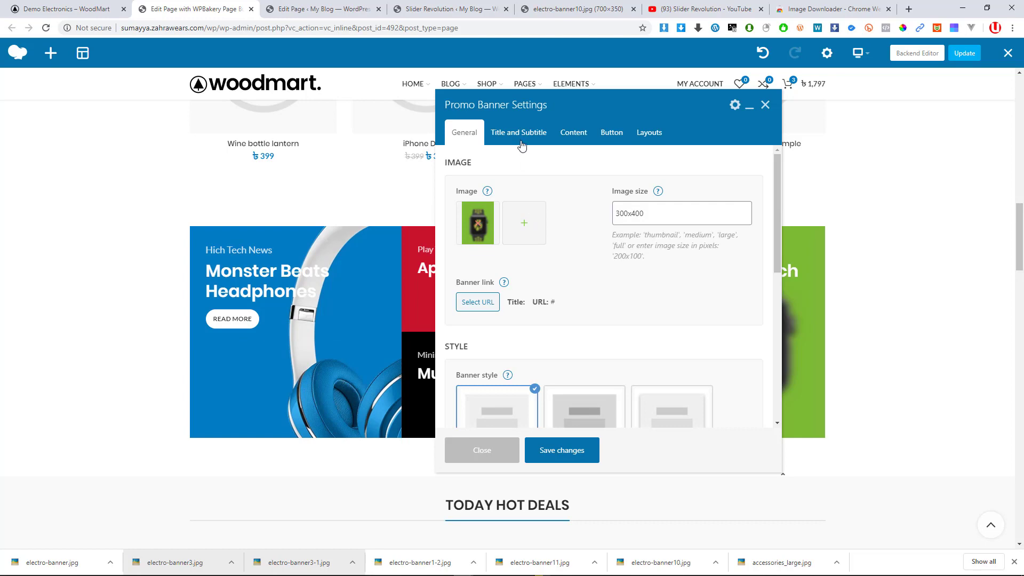
pyautogui.click(505, 229)
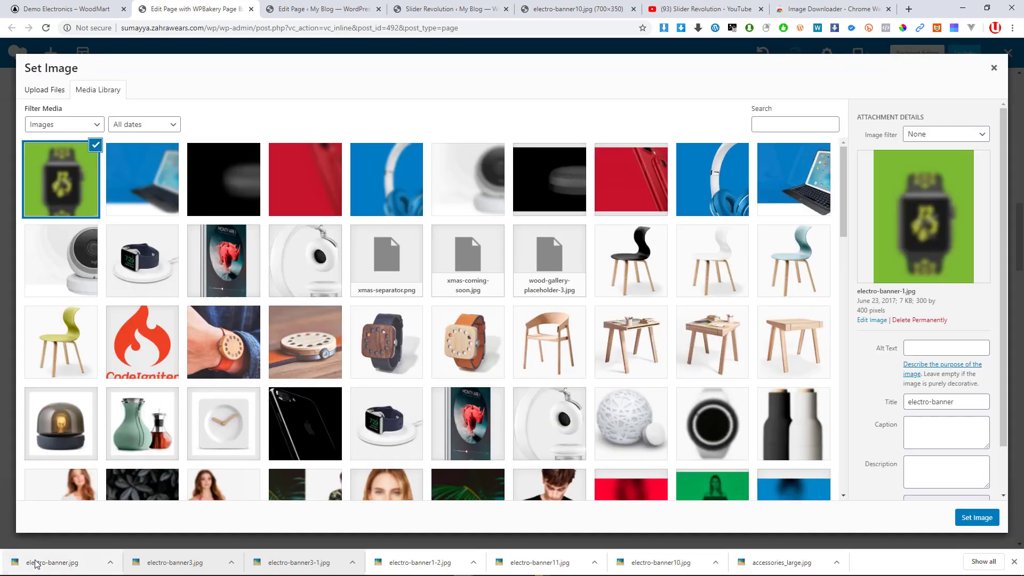
pyautogui.moveTo(52, 563); pyautogui.dragTo(303, 321)
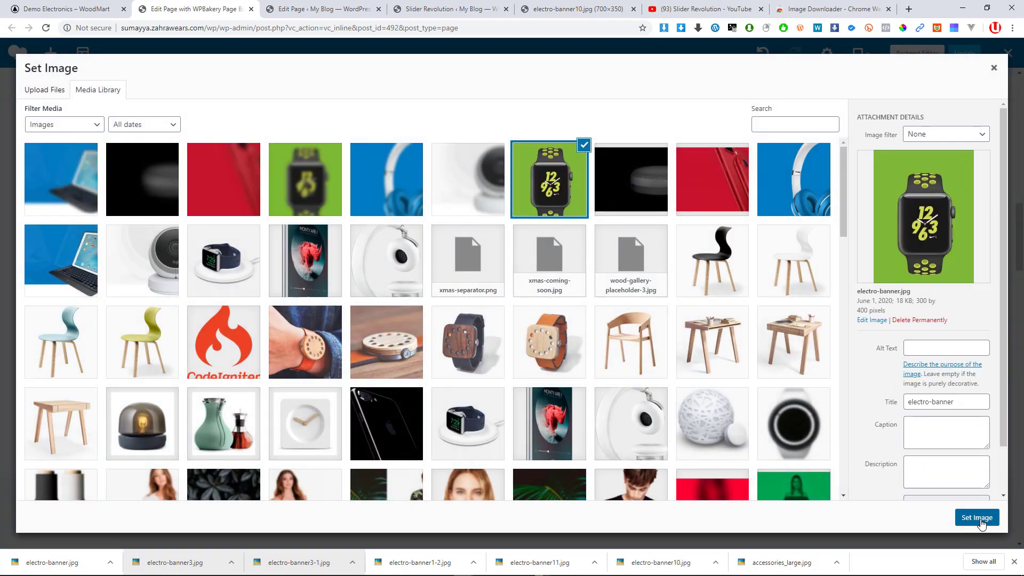
pyautogui.click(980, 520)
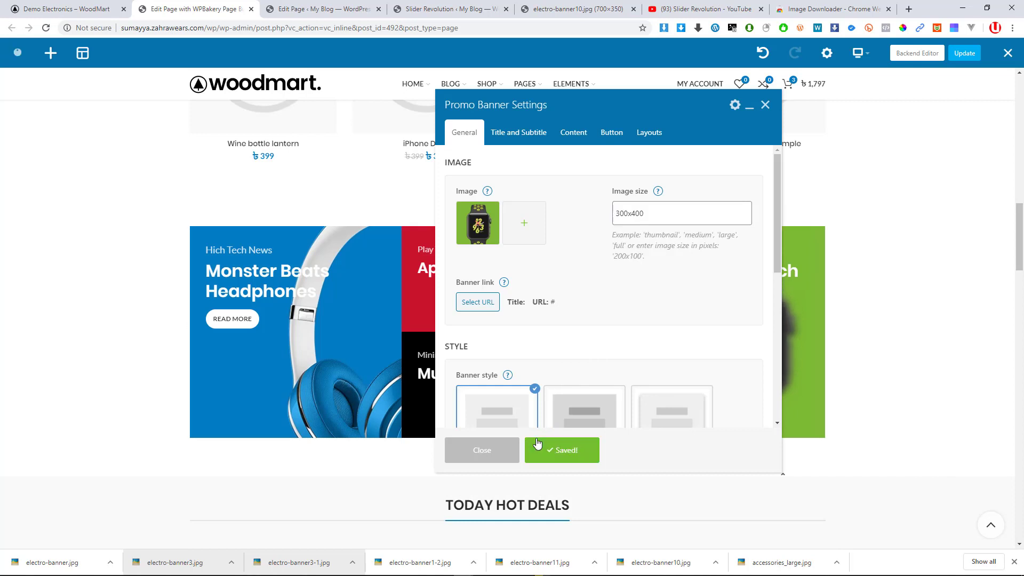
pyautogui.click(491, 455)
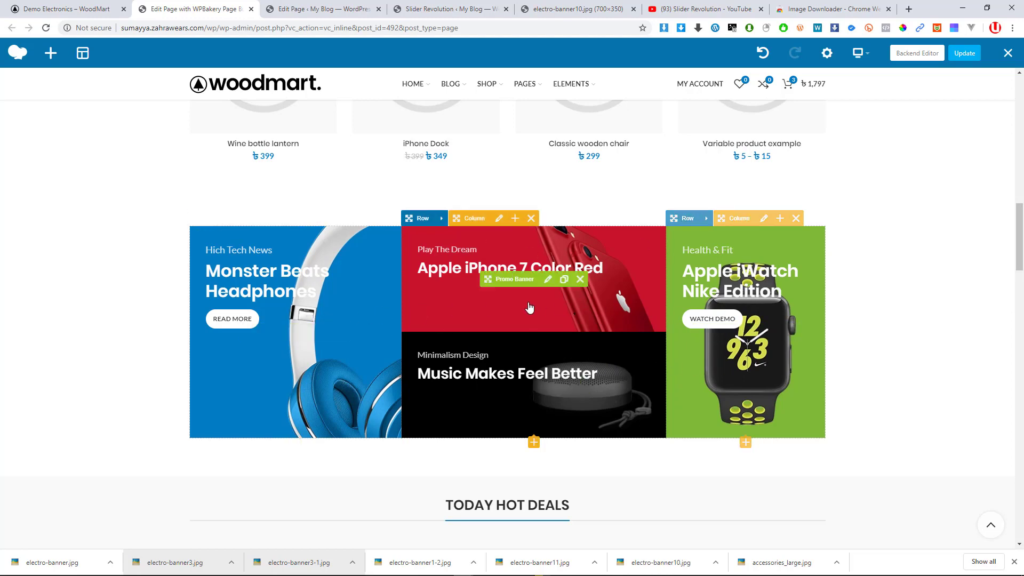
# Open the settings of the Google Smart Home 2017 promo banner
pyautogui.scroll(-2, 510, 344)
pyautogui.scroll(-8, 512, 341)
pyautogui.scroll(3, 480, 304)
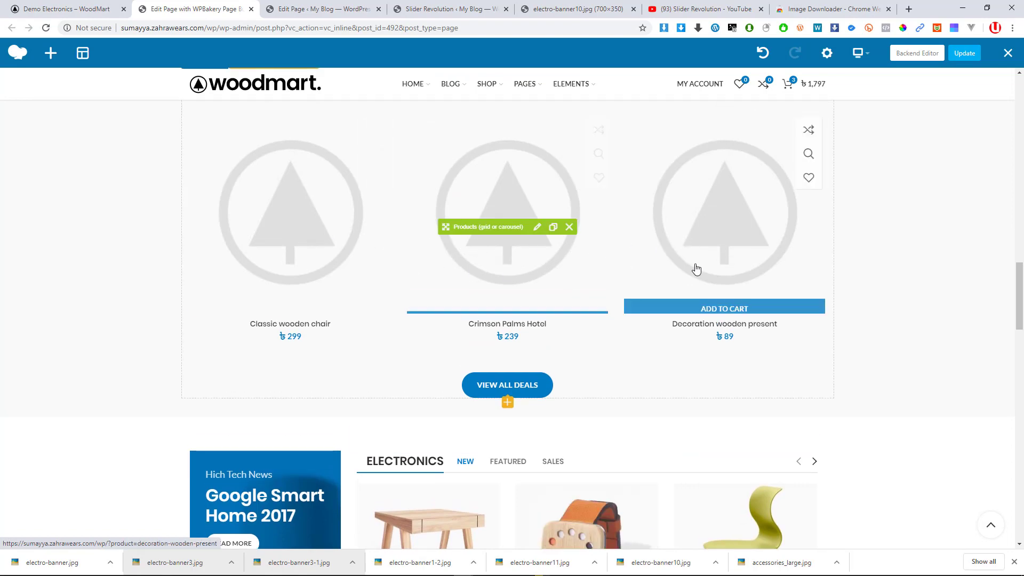
pyautogui.scroll(-3, 696, 267)
pyautogui.scroll(-5, 270, 308)
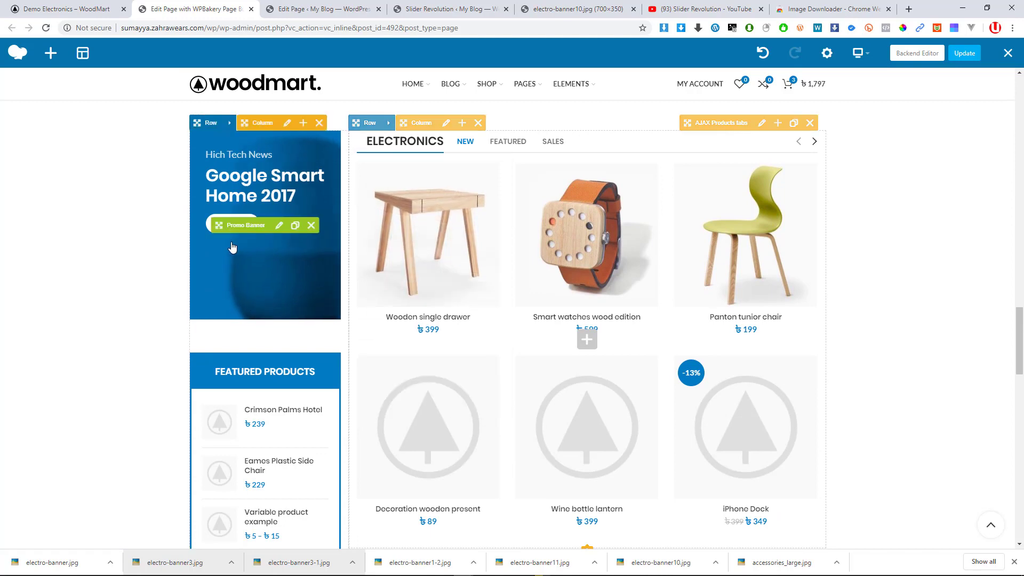
pyautogui.scroll(3, 250, 258)
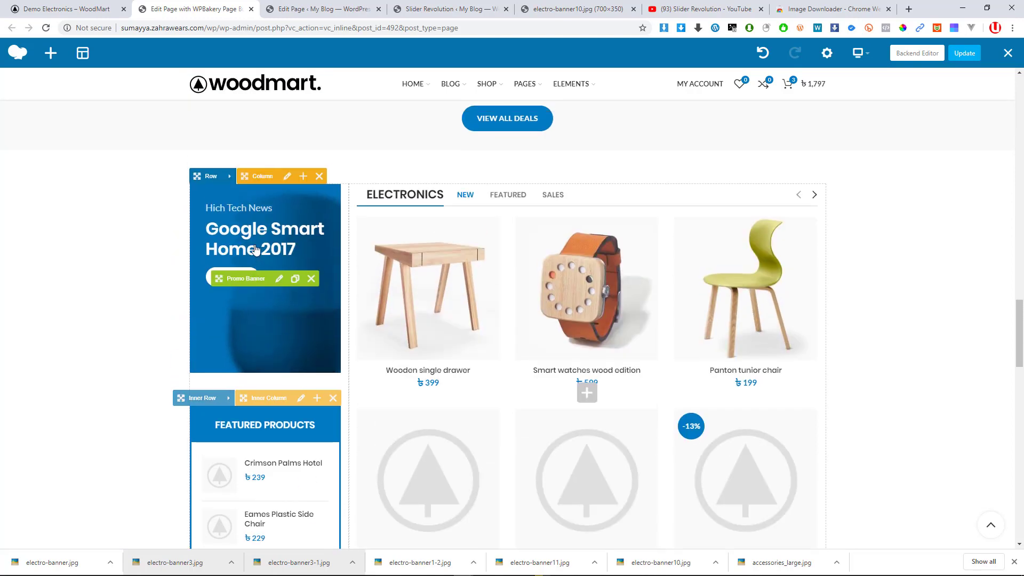
pyautogui.click(280, 280)
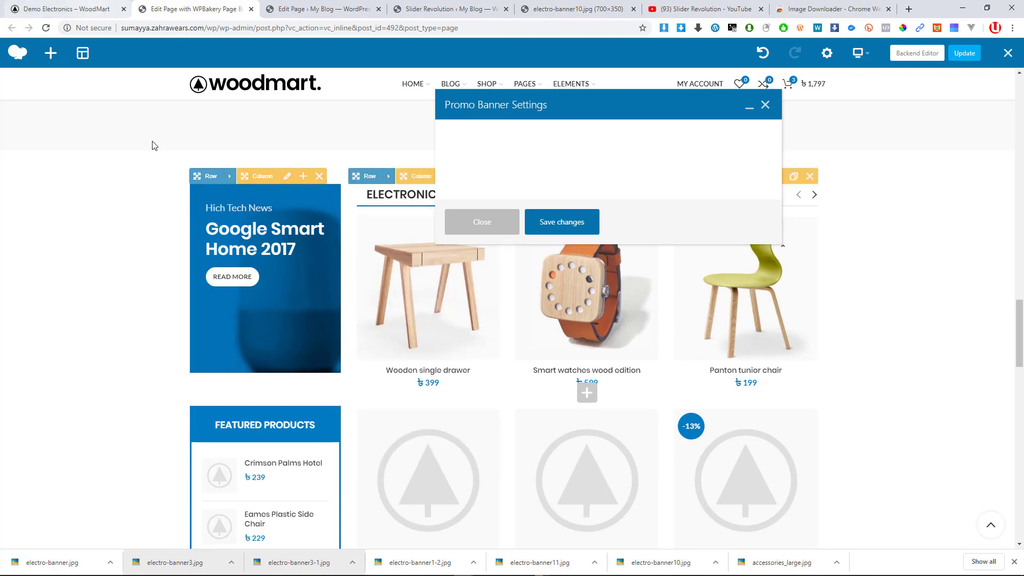
# Scroll the WoodMart demo page to its Google Smart Home 2020 banner
pyautogui.click(90, 8)
pyautogui.scroll(-4, 253, 275)
pyautogui.scroll(-7, 256, 272)
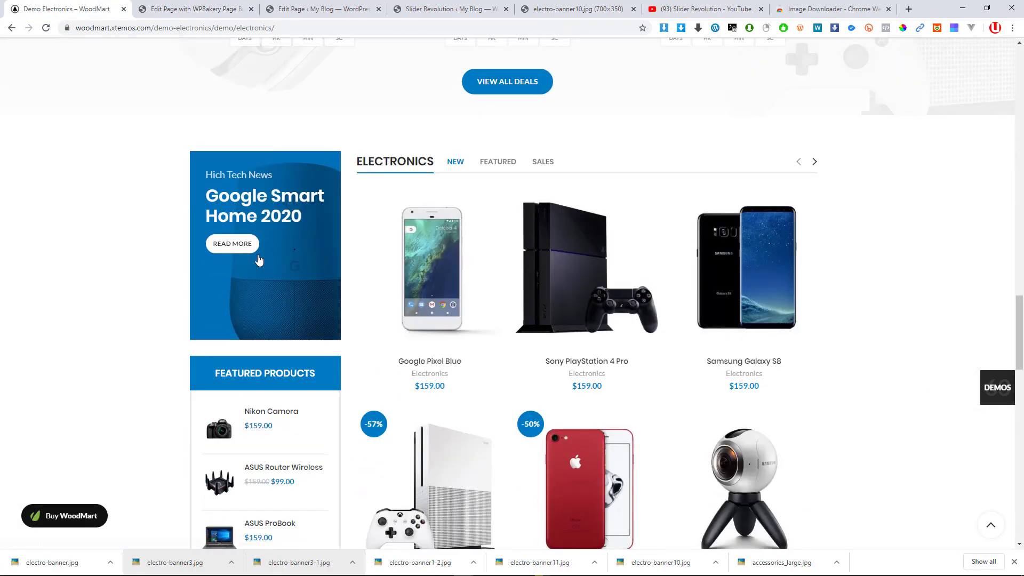
# Download the demo's blue Google Home banner picture with Image Downloader, saved as 81uPR6WRd1L.jpg
pyautogui.click(665, 28)
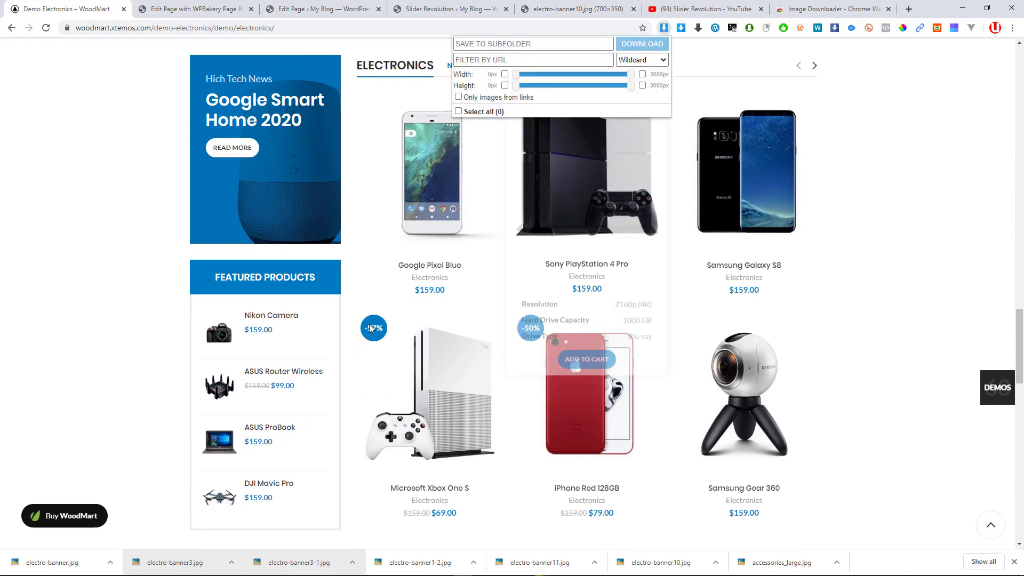
pyautogui.scroll(-10, 450, 212)
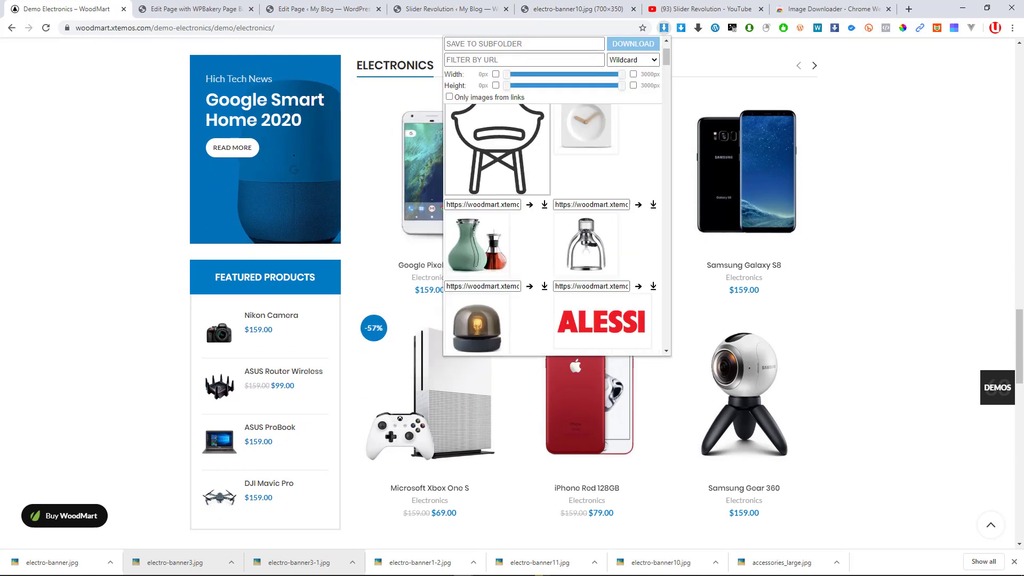
pyautogui.scroll(-10, 495, 260)
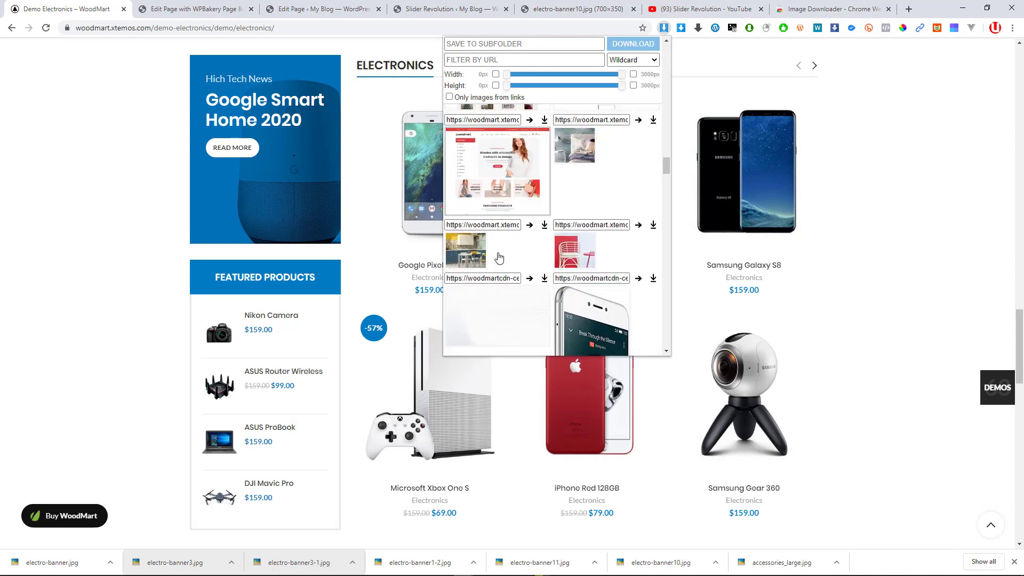
pyautogui.scroll(-10, 495, 251)
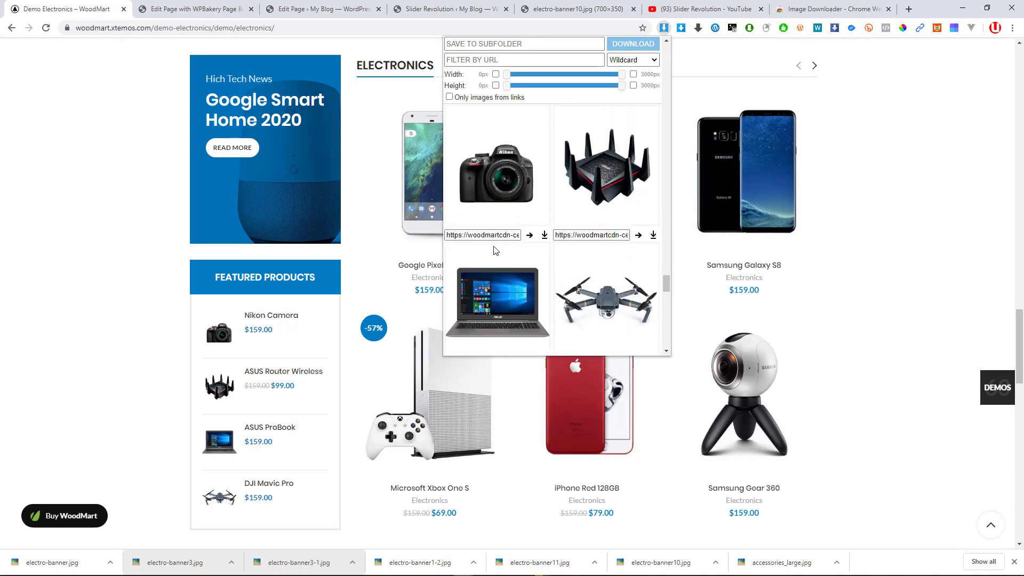
pyautogui.scroll(-5, 557, 234)
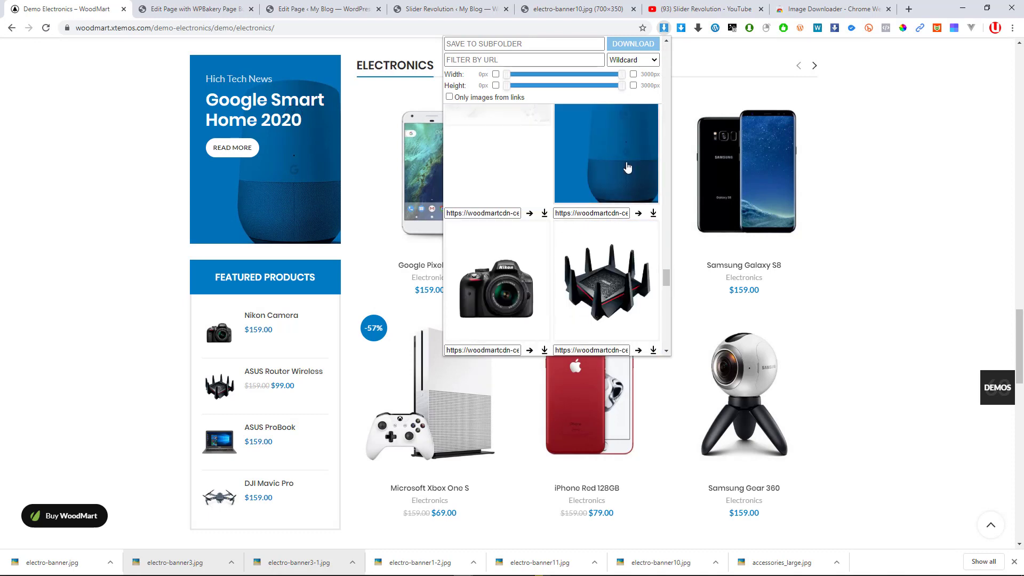
pyautogui.click(631, 193)
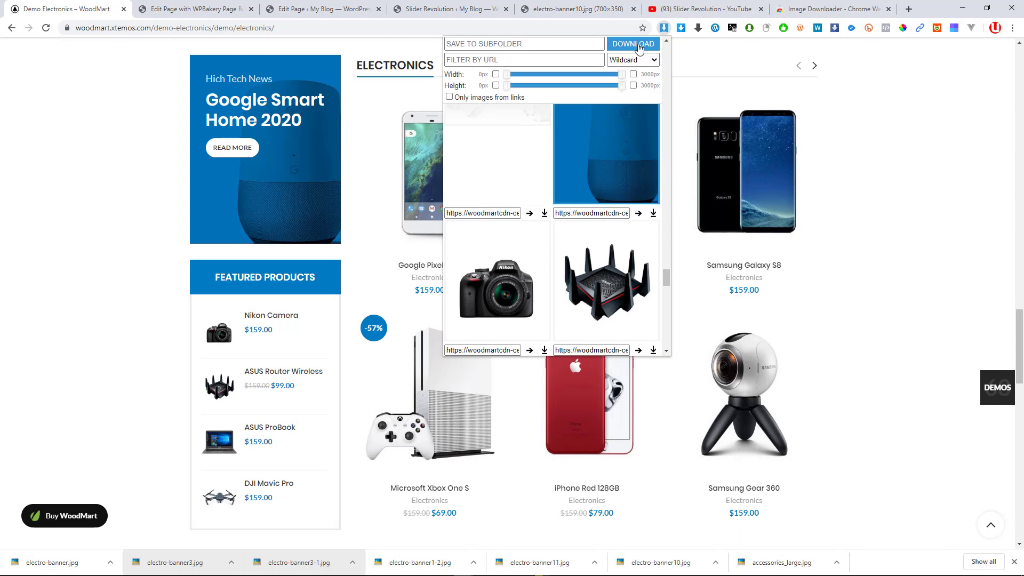
pyautogui.click(638, 45)
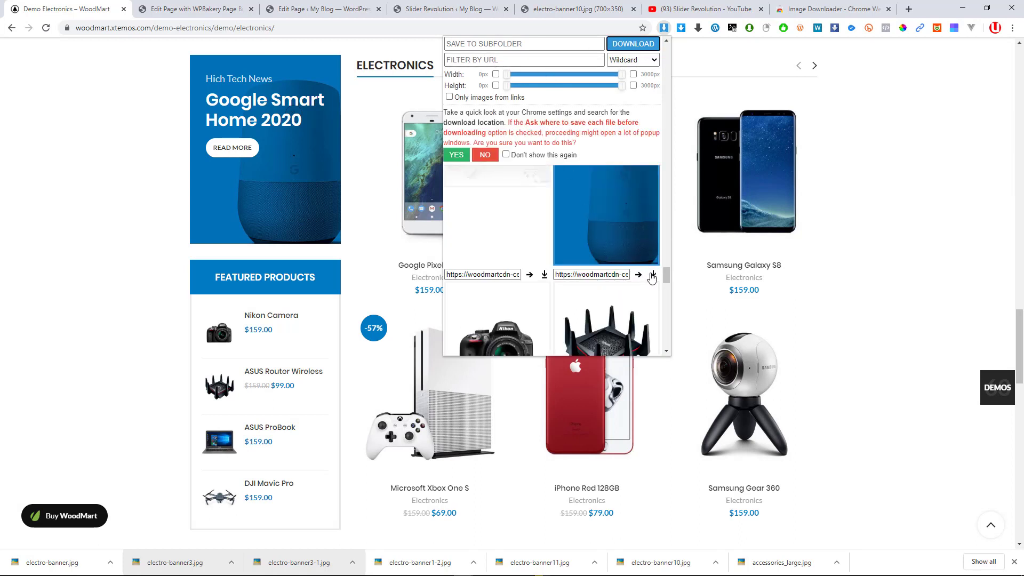
pyautogui.click(651, 274)
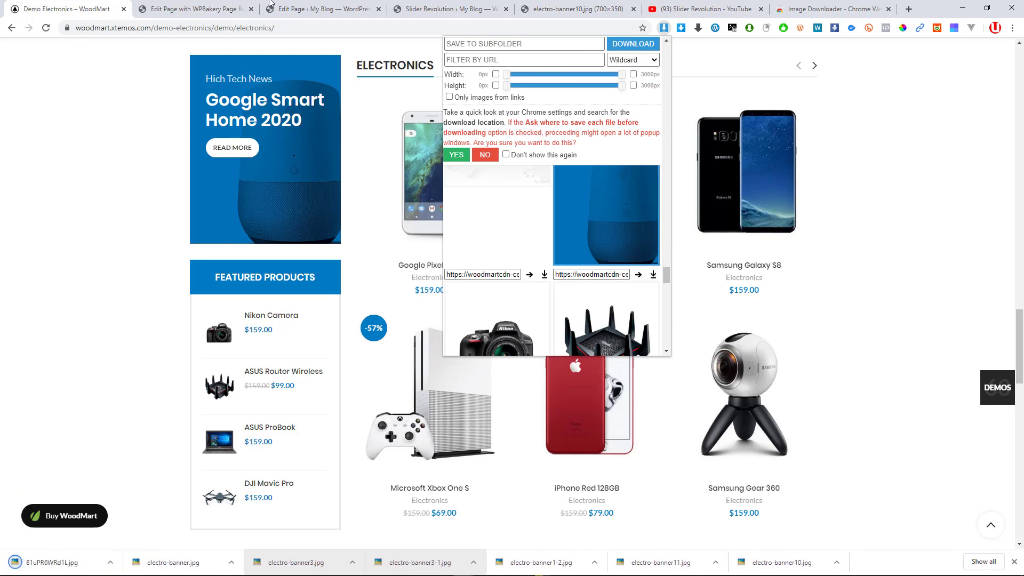
pyautogui.click(217, 4)
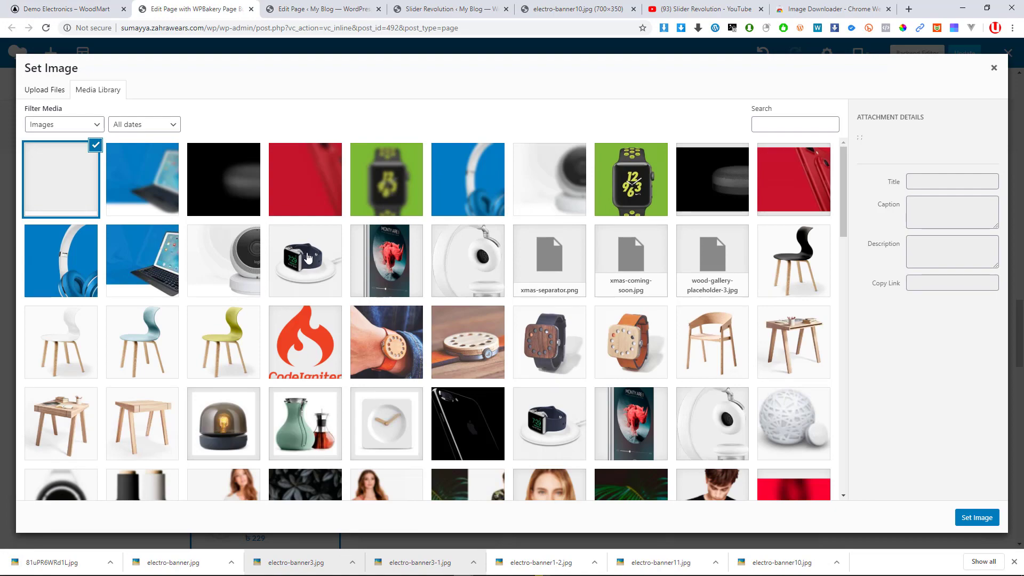
# Upload 81uPR6WRd1L.jpg to the media library and set it as the Google Smart Home banner image
pyautogui.moveTo(43, 562); pyautogui.dragTo(289, 356)
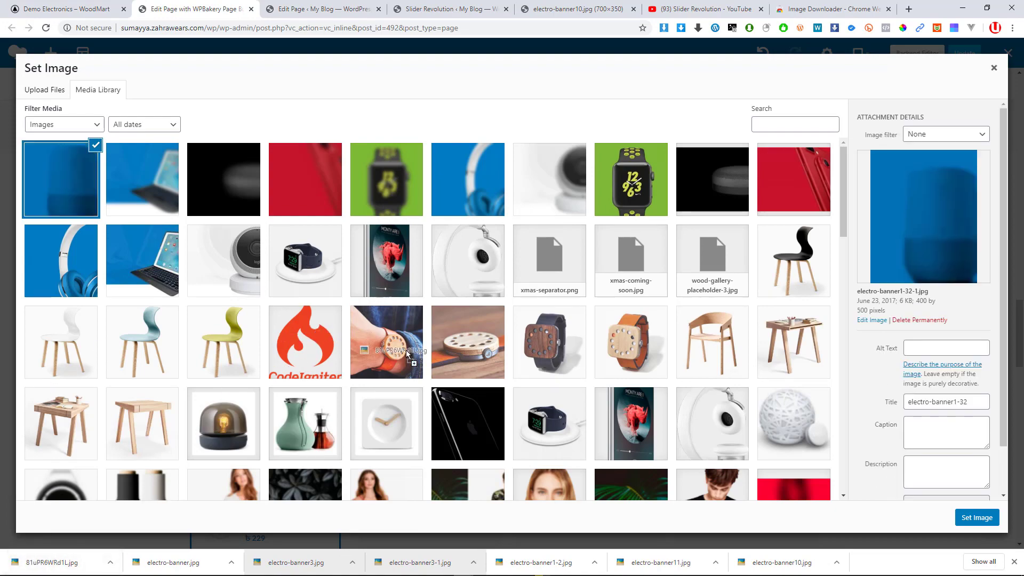
pyautogui.moveTo(406, 350); pyautogui.dragTo(522, 349)
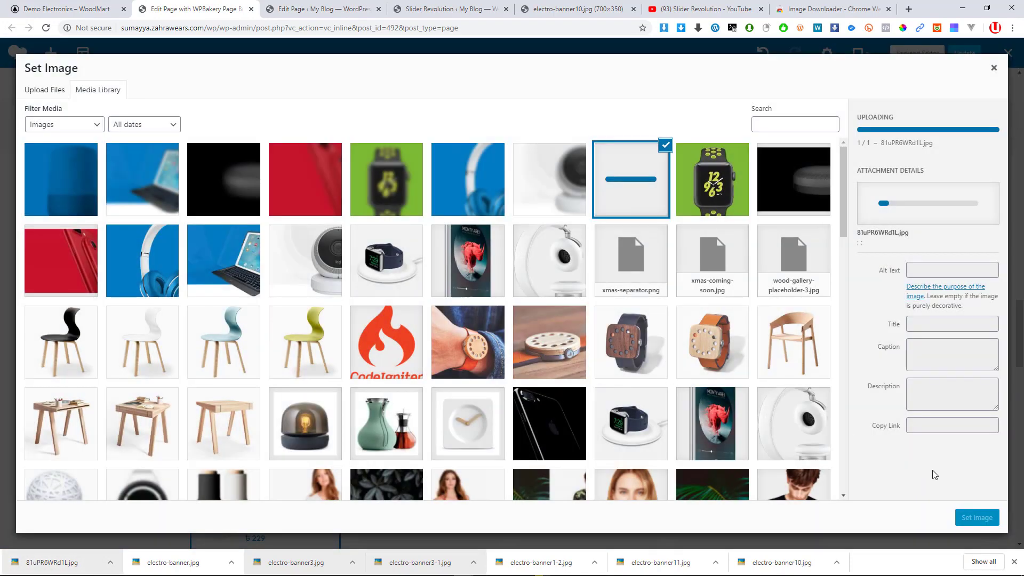
pyautogui.click(974, 521)
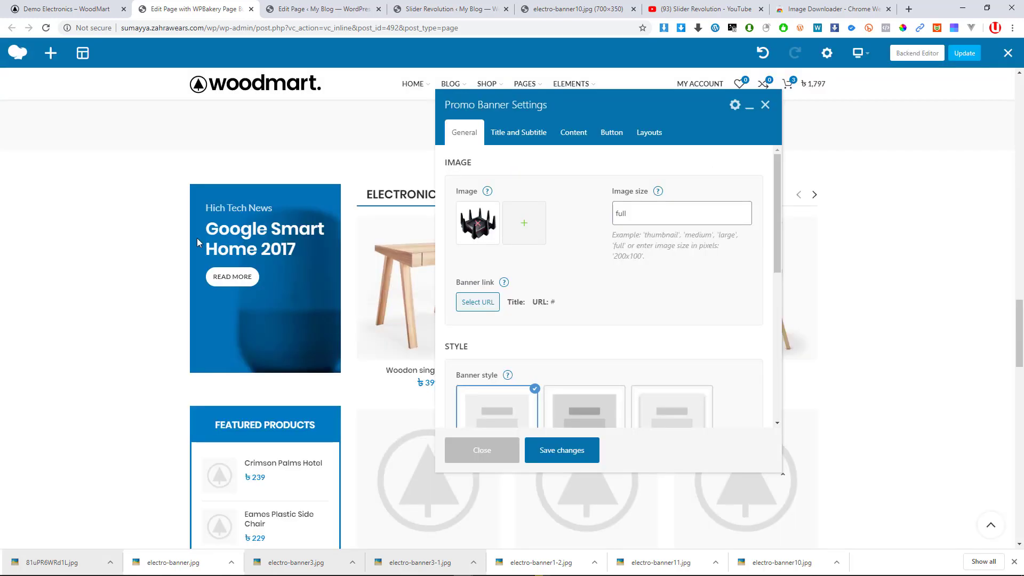
# Preview 81uPR6WRd1L.jpg, finding it is a router picture, and go back to the WoodMart demo page
pyautogui.click(48, 566)
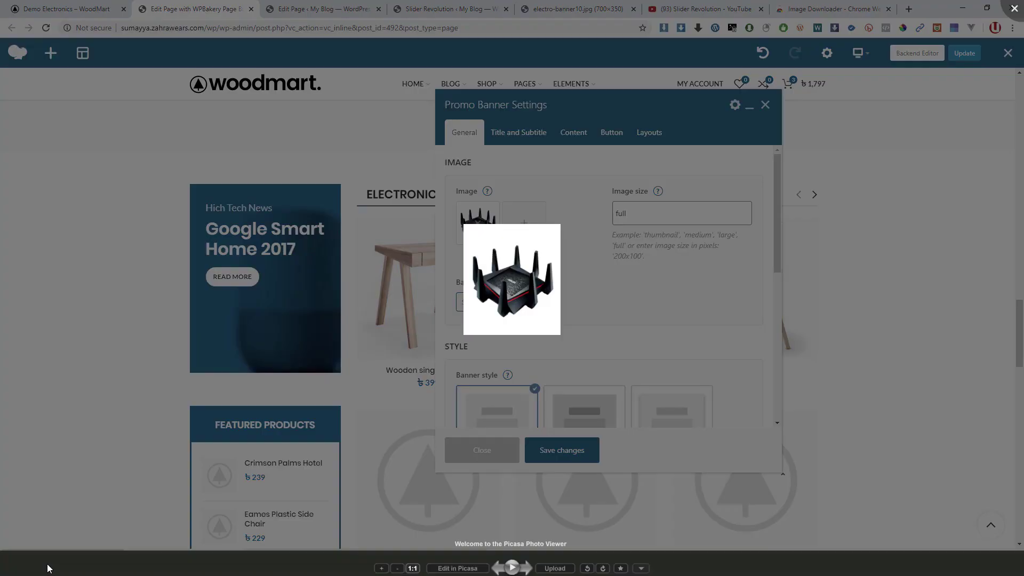
pyautogui.click(121, 513)
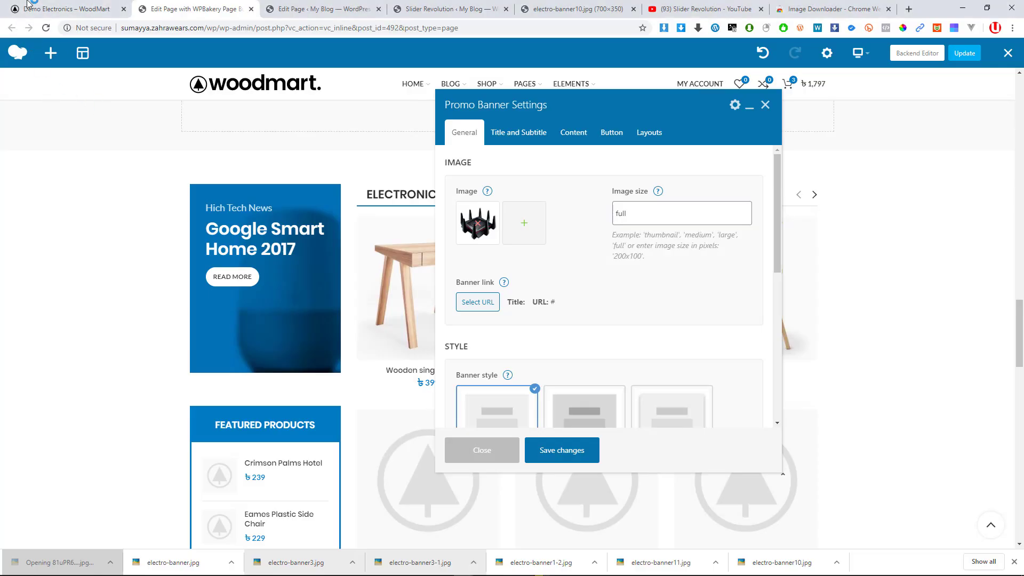
pyautogui.click(42, 11)
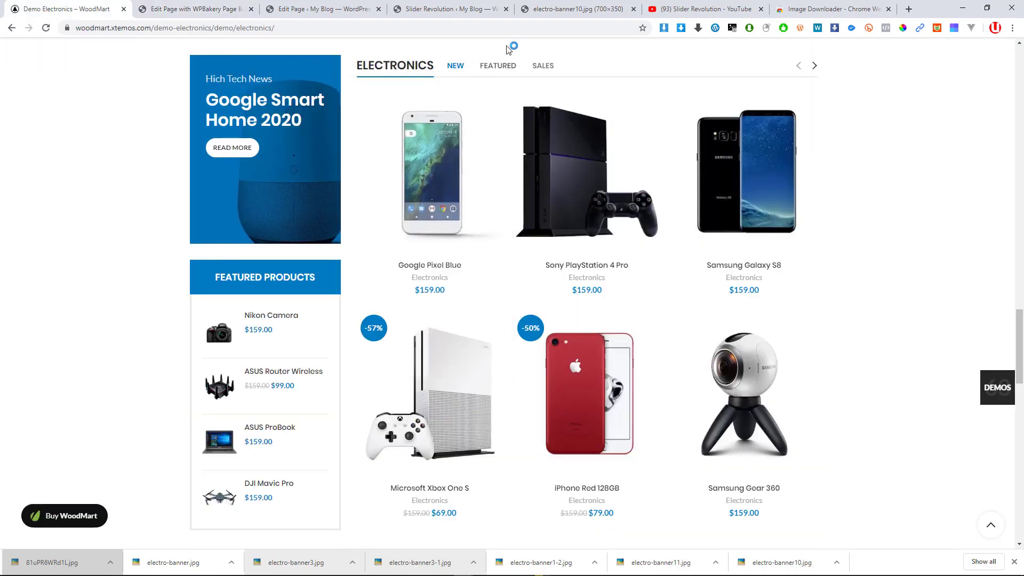
# Save the demo's blue Google Home banner picture as electro-banner1-32.jpg and open it to verify
pyautogui.click(664, 28)
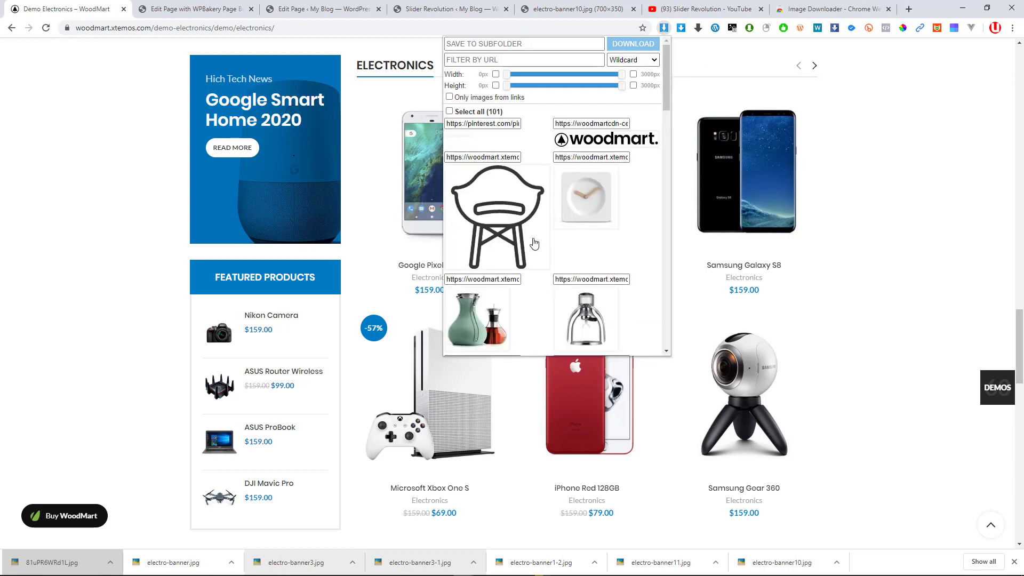
pyautogui.scroll(-3, 578, 240)
pyautogui.scroll(-15, 581, 240)
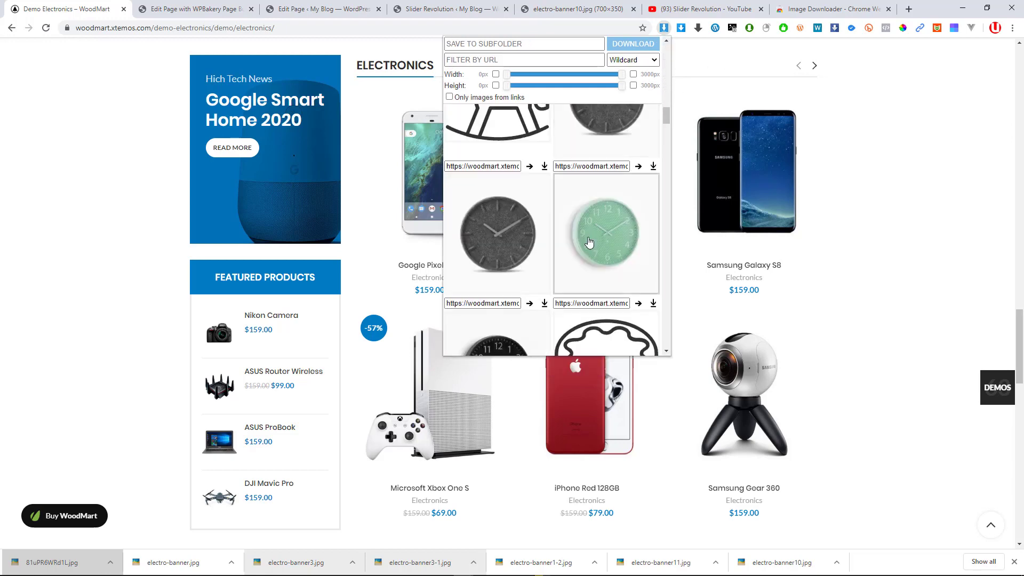
pyautogui.scroll(-15, 594, 241)
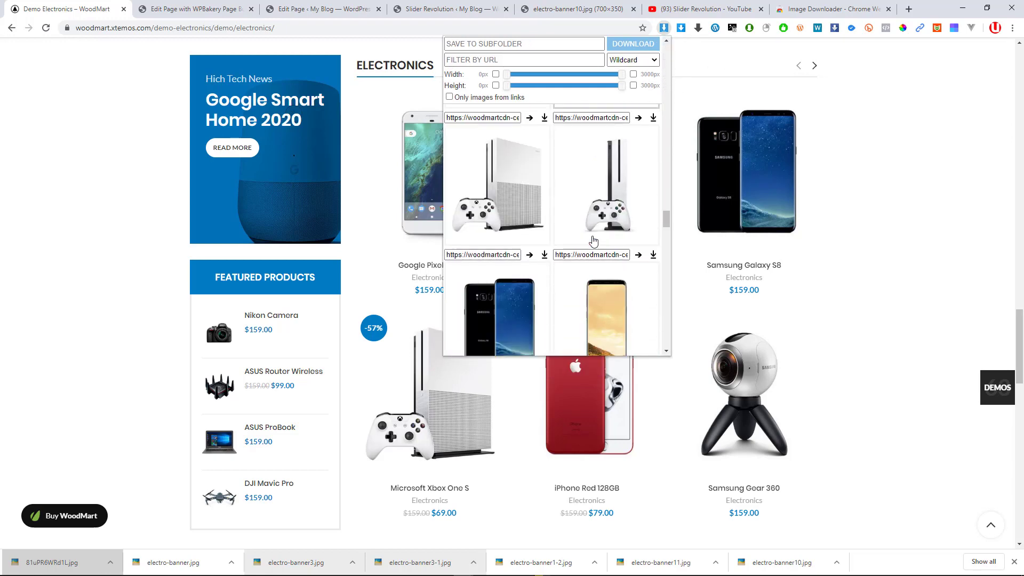
pyautogui.scroll(-10, 593, 242)
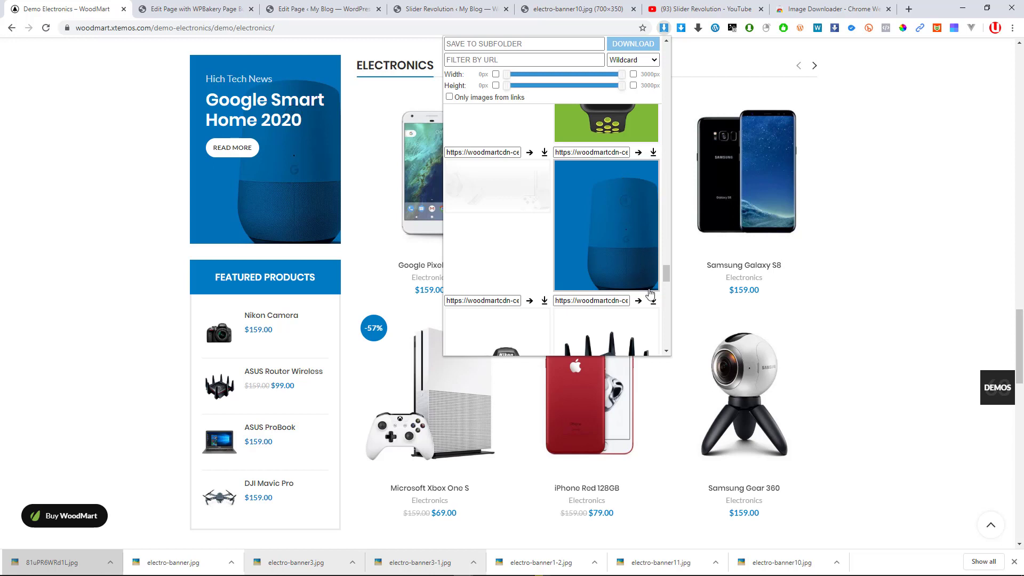
pyautogui.click(654, 301)
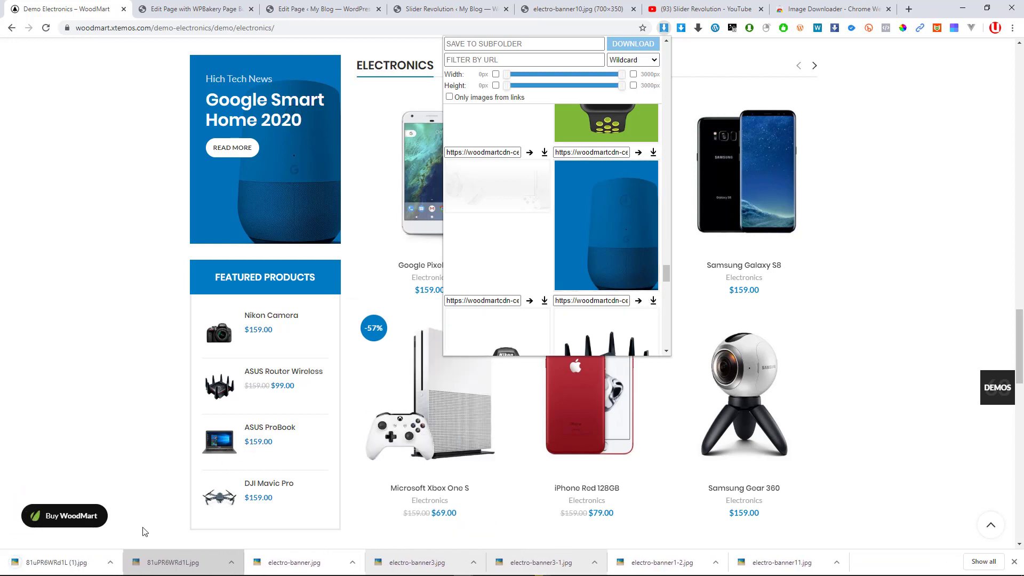
pyautogui.scroll(1, 629, 224)
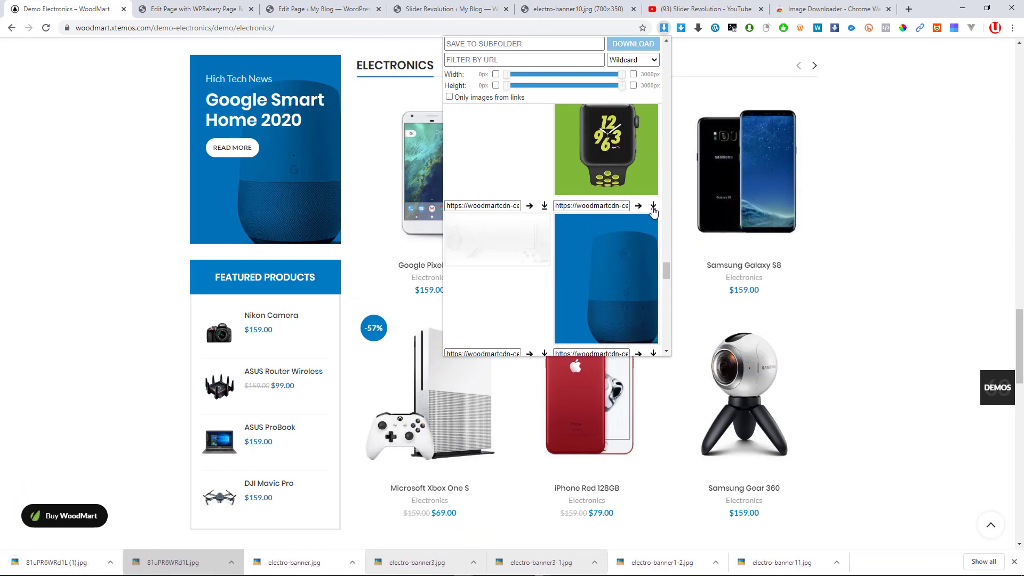
pyautogui.click(653, 206)
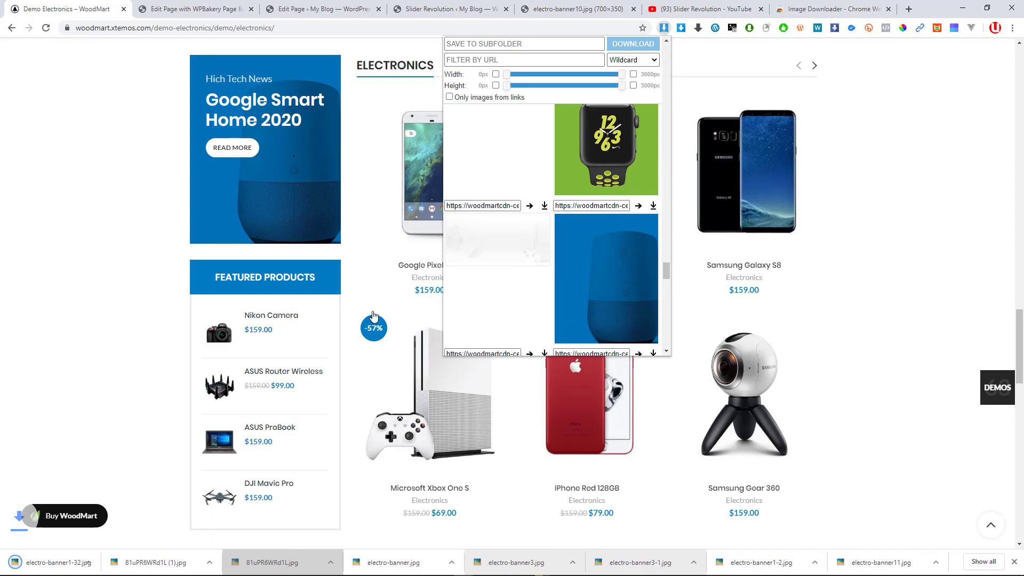
pyautogui.click(41, 559)
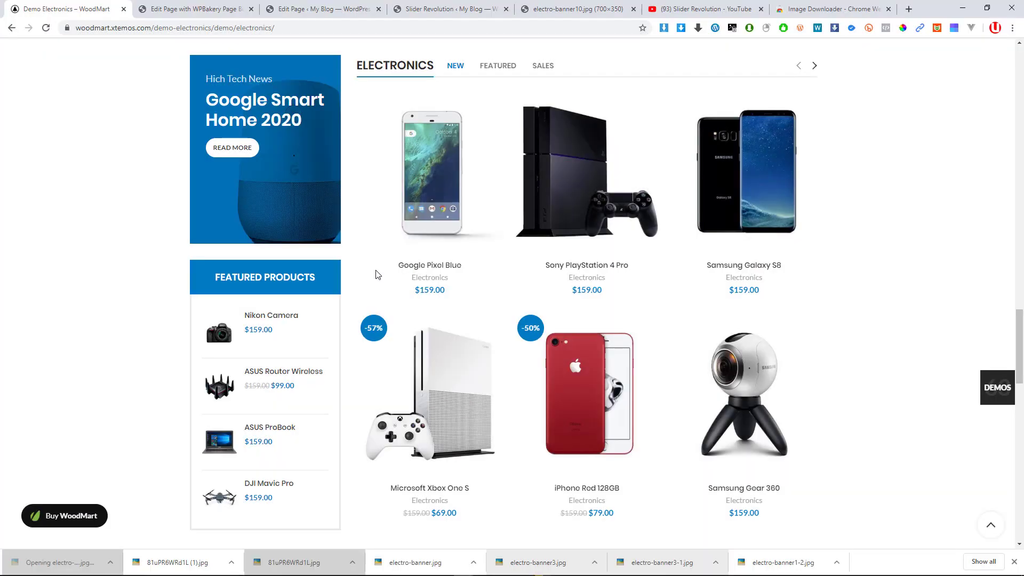
pyautogui.click(193, 9)
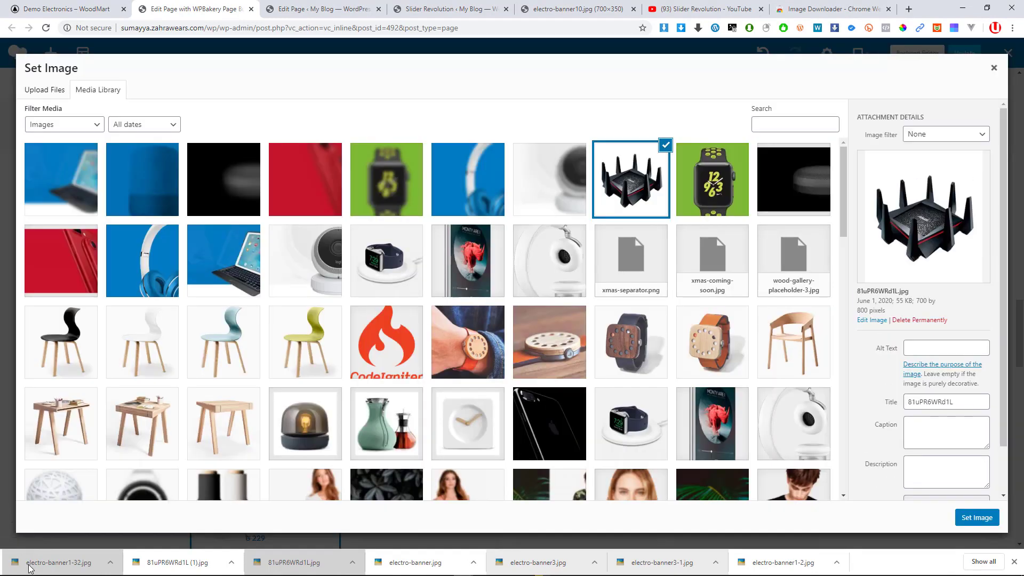
# Upload electro-banner1-32.jpg and set it as the Google Smart Home 2017 banner image, then close the settings
pyautogui.moveTo(58, 562); pyautogui.dragTo(300, 289)
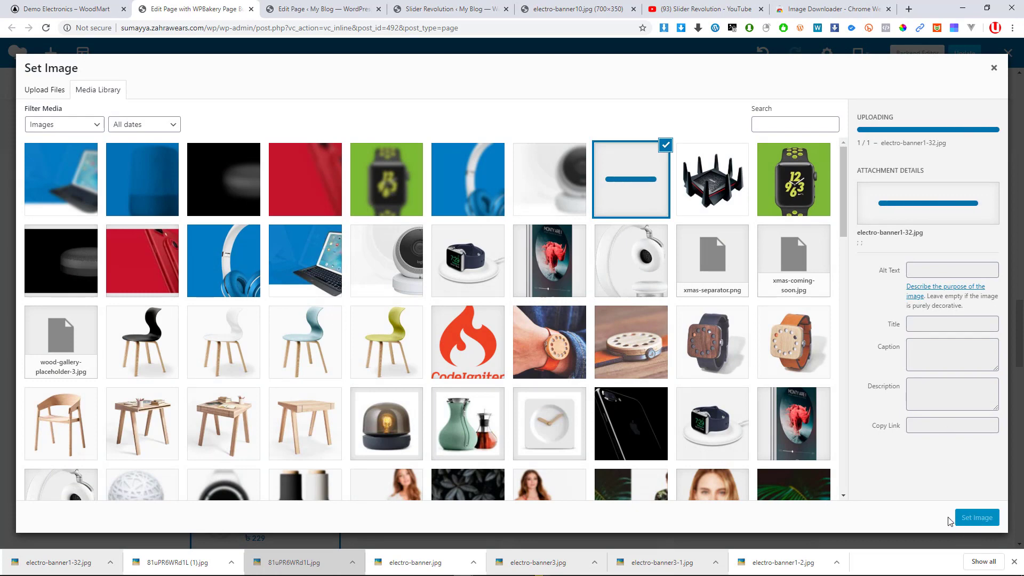
pyautogui.click(970, 525)
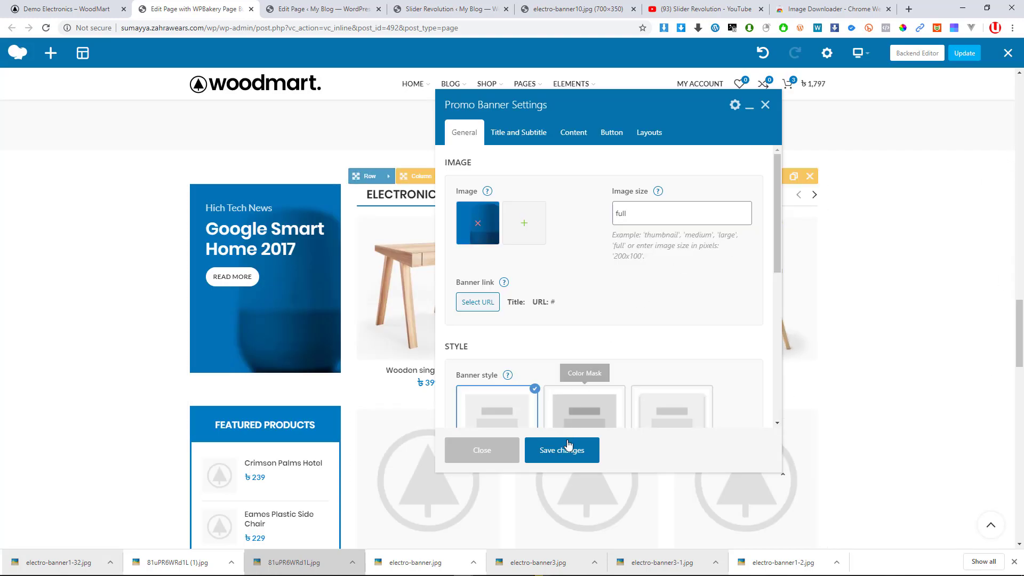
pyautogui.scroll(-2, 553, 354)
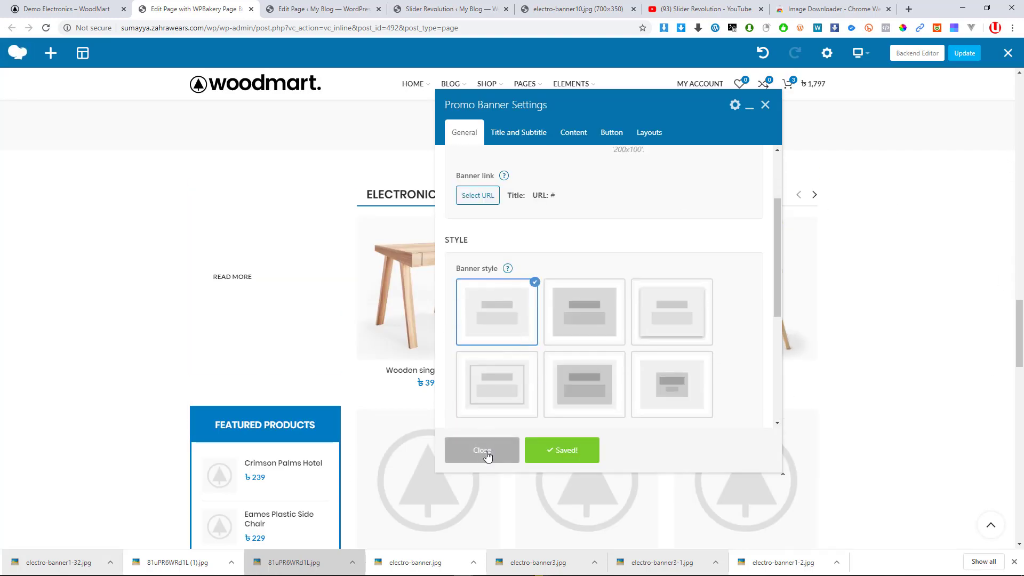
pyautogui.click(487, 455)
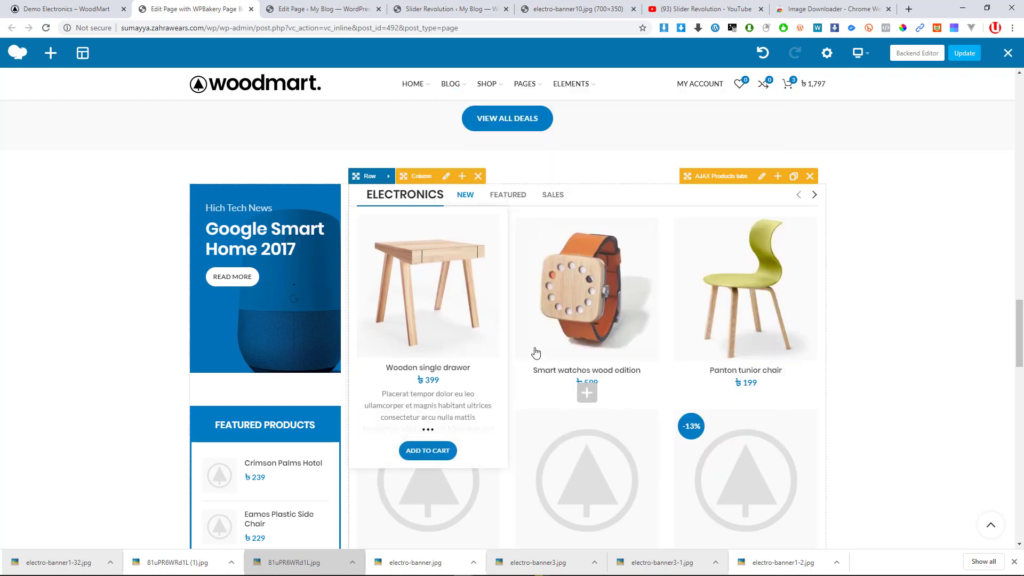
# Review the refreshed banners, update the Home electronics page, and exit the WPBakery editor
pyautogui.scroll(-10, 299, 382)
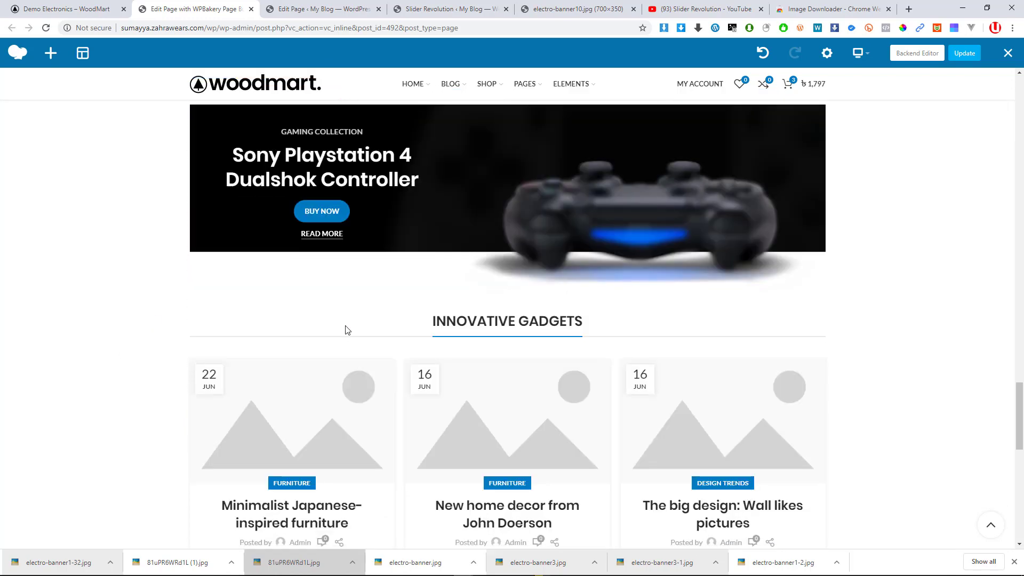
pyautogui.scroll(-1, 346, 327)
pyautogui.scroll(2, 534, 267)
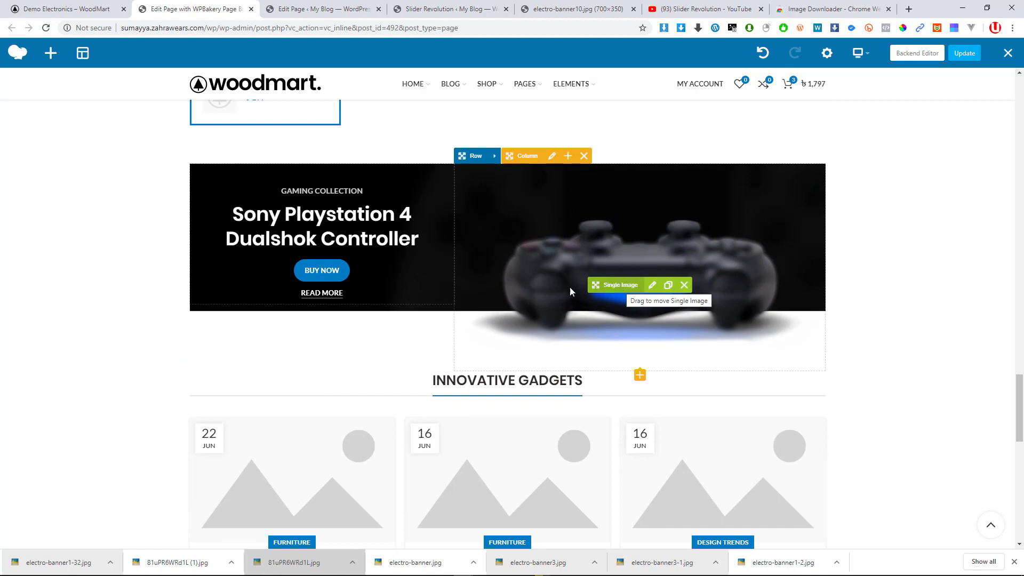
pyautogui.scroll(-8, 563, 293)
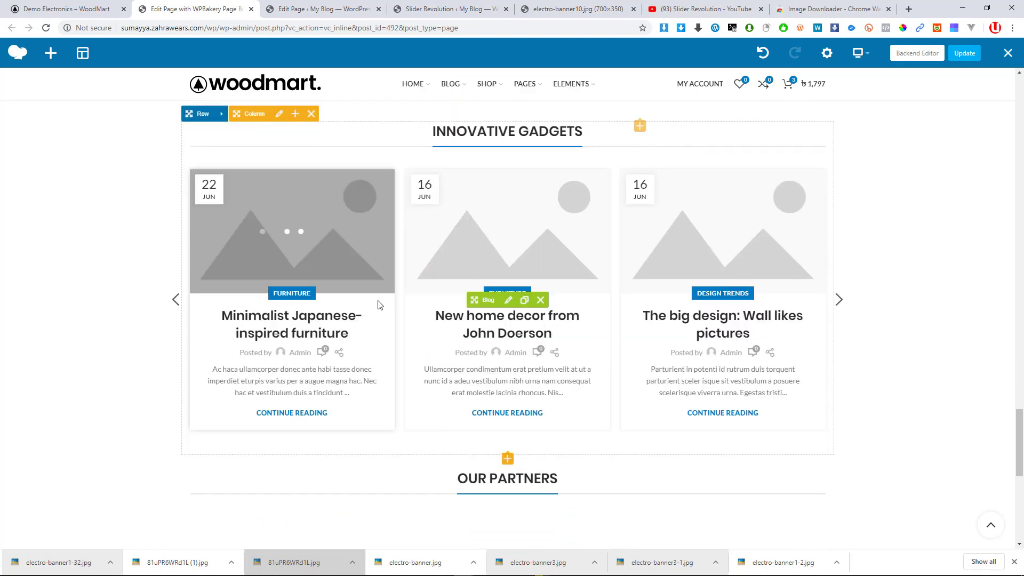
pyautogui.scroll(-5, 380, 302)
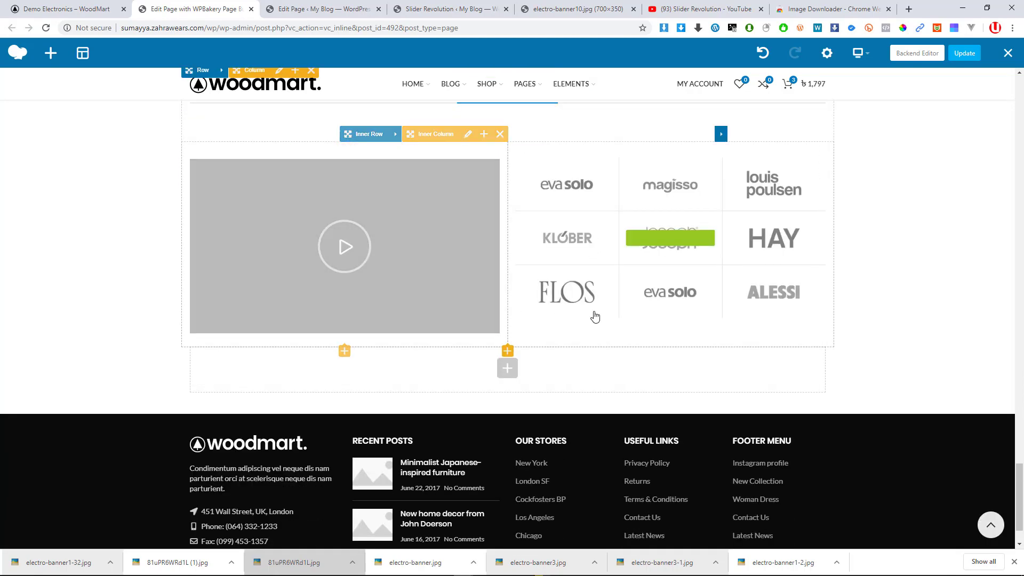
pyautogui.scroll(3, 549, 327)
pyautogui.scroll(11, 549, 327)
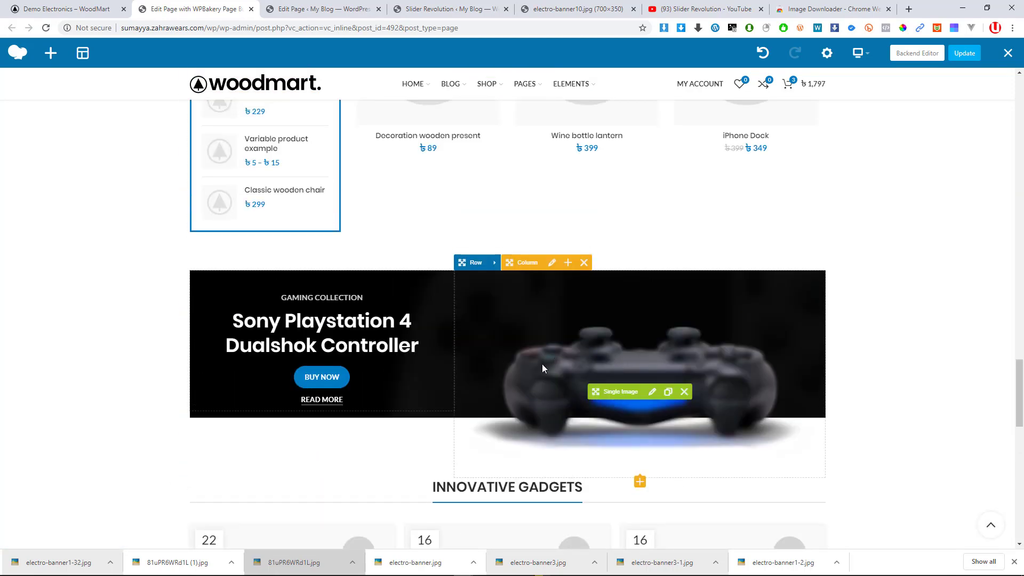
pyautogui.scroll(-10, 623, 402)
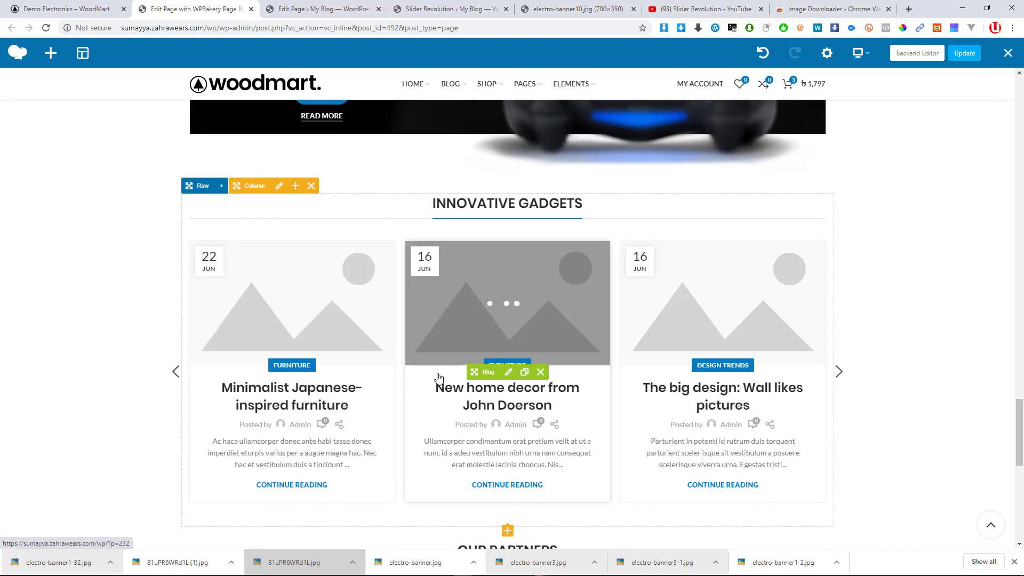
pyautogui.scroll(-6, 439, 377)
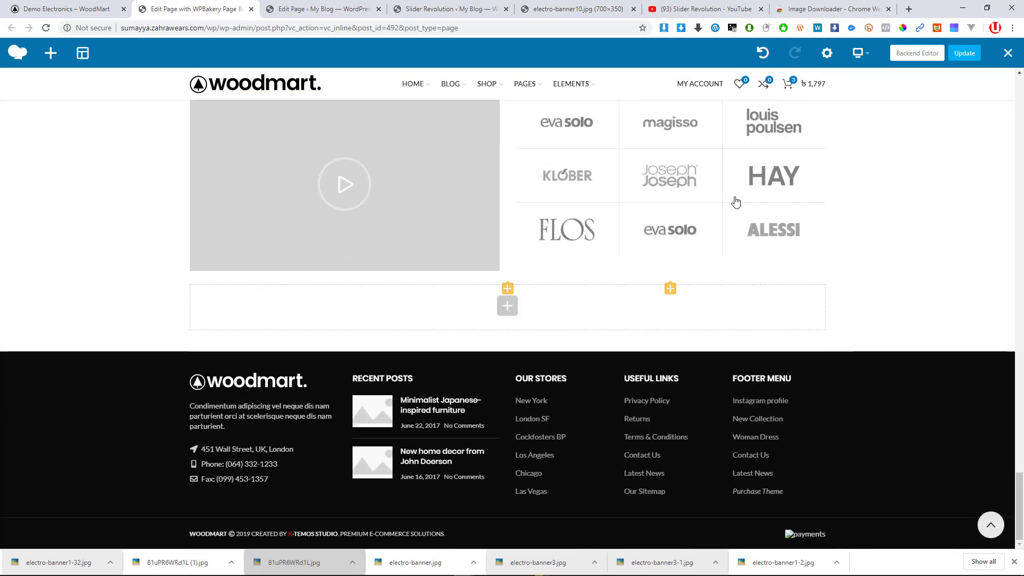
pyautogui.scroll(1, 939, 139)
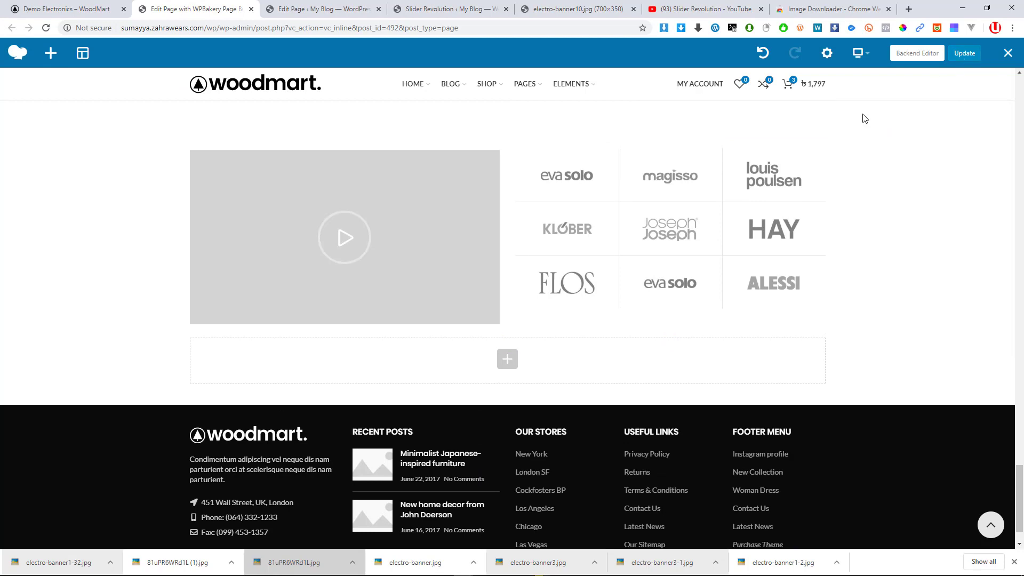
pyautogui.scroll(5, 660, 229)
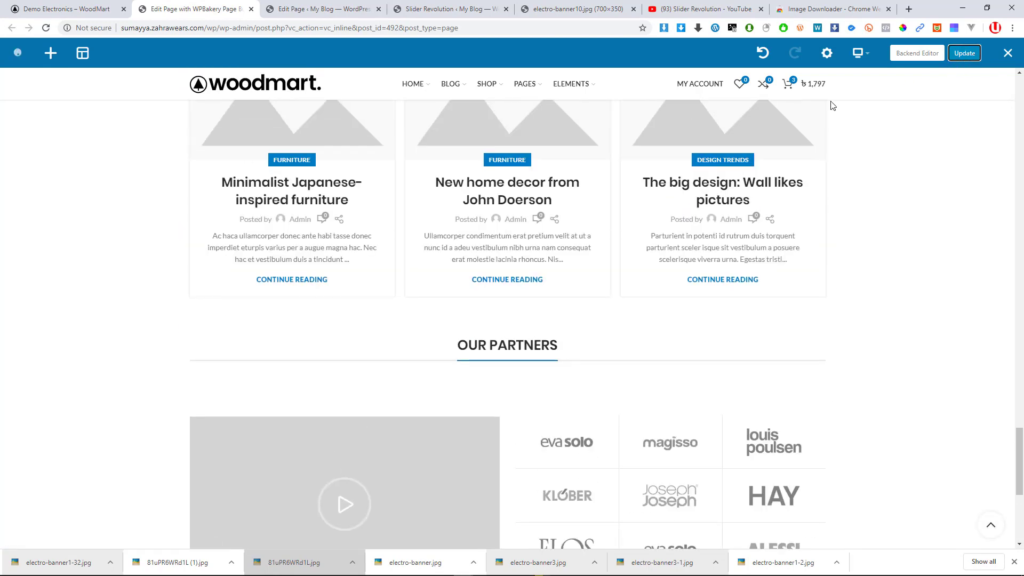
pyautogui.scroll(3, 758, 151)
pyautogui.click(966, 54)
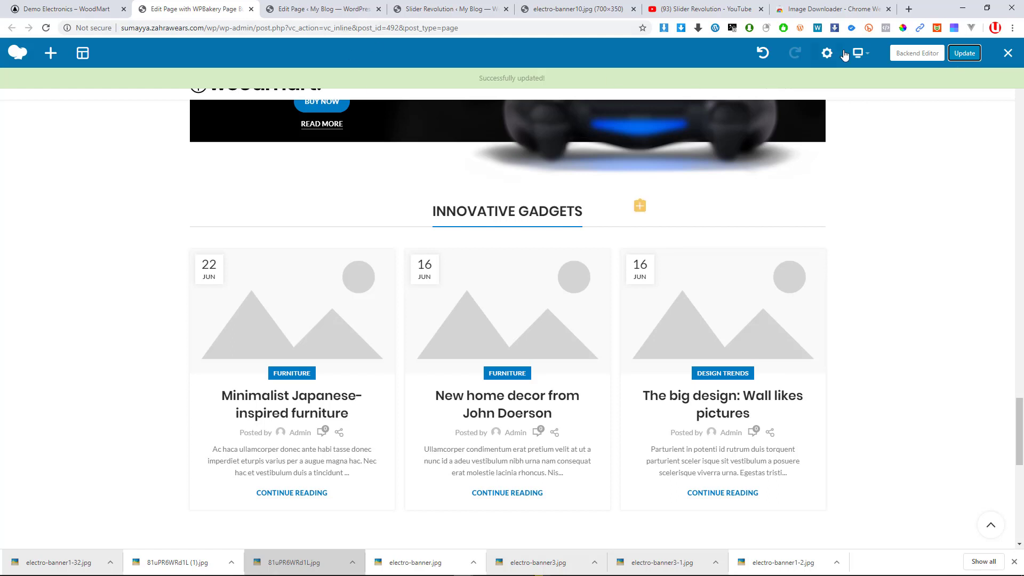
pyautogui.click(1006, 56)
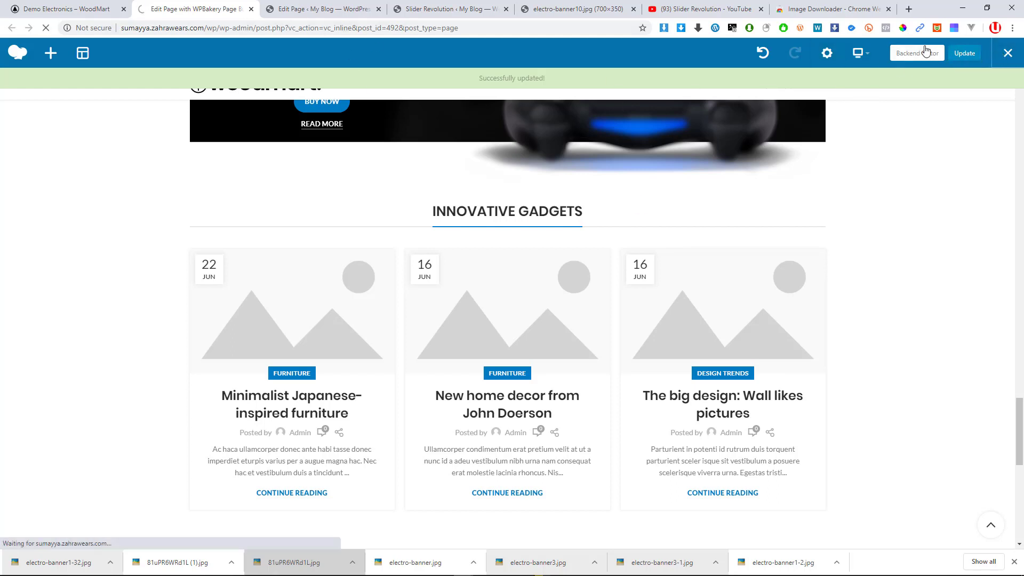
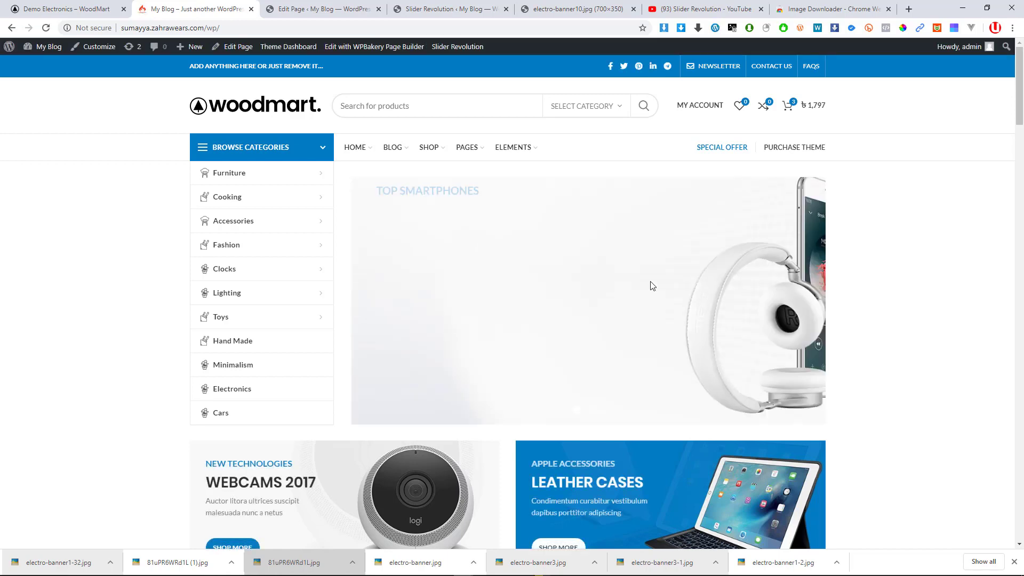
# Cycle the homepage slider to the Higher Level Smartphone and watch slides, then browse down the page
pyautogui.click(598, 411)
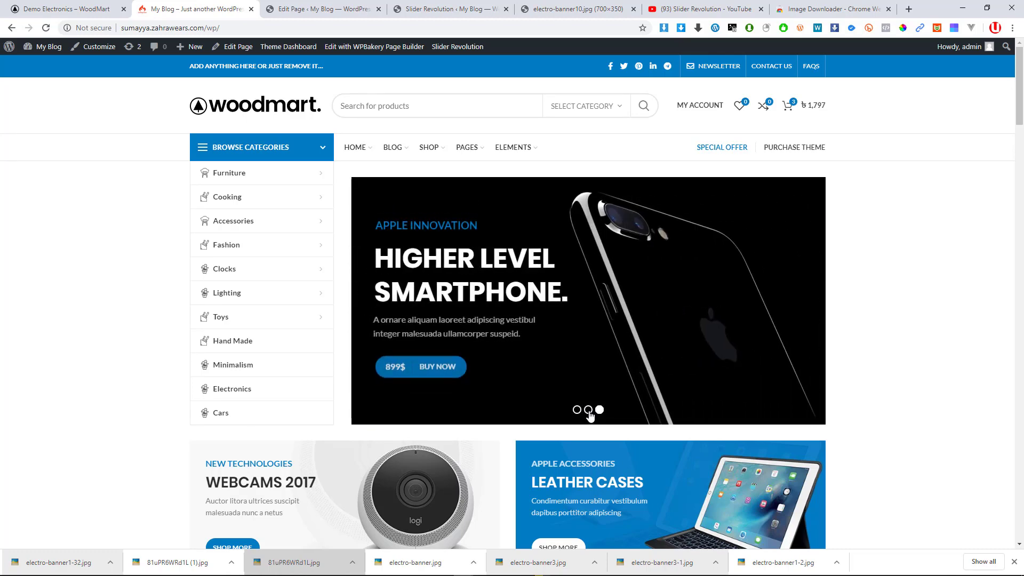
pyautogui.click(588, 411)
pyautogui.scroll(-5, 530, 412)
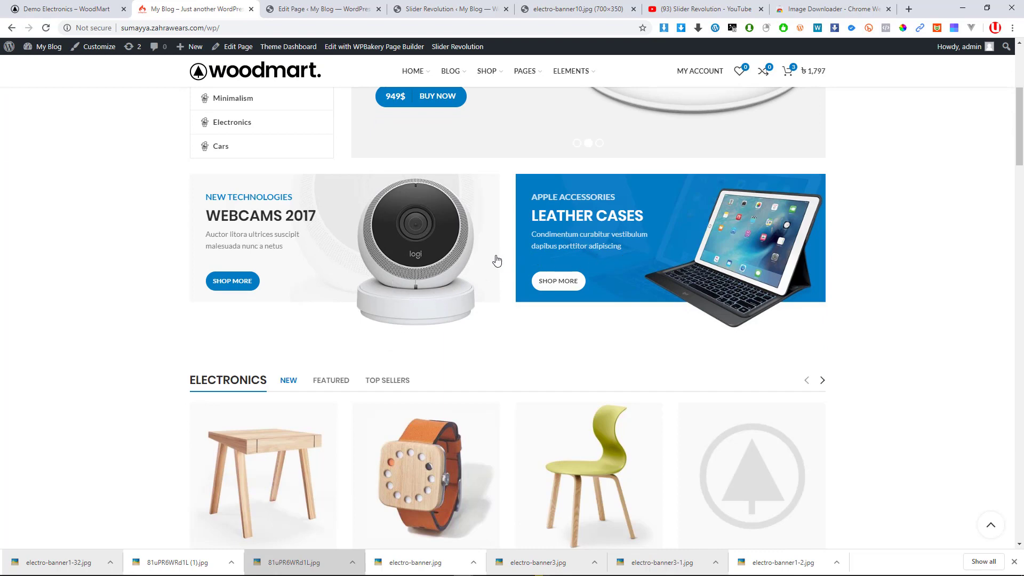
pyautogui.scroll(-5, 331, 242)
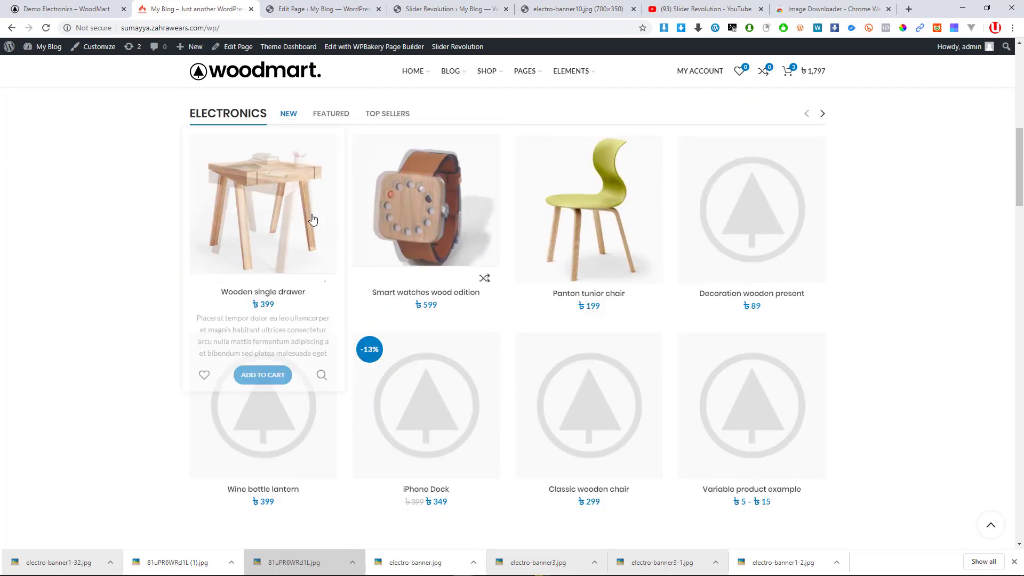
pyautogui.scroll(-2, 574, 189)
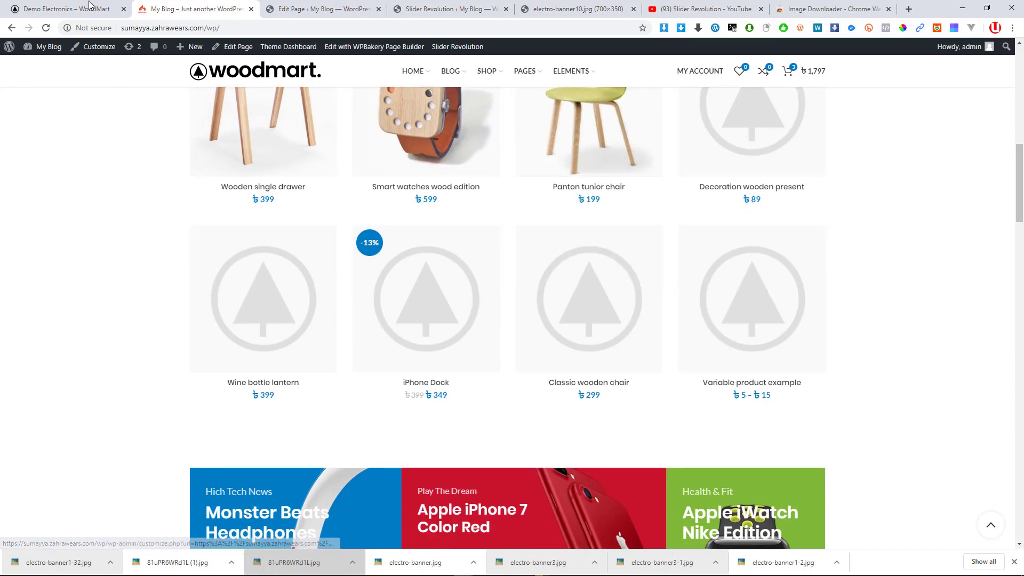
pyautogui.scroll(3, 743, 219)
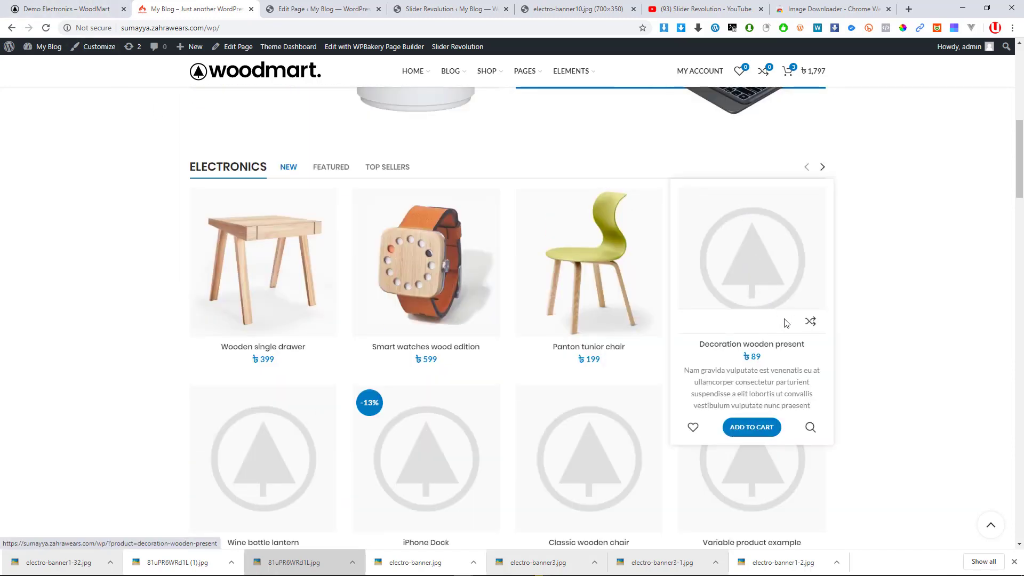
# Open the Decoration wooden present product page in a new tab and view it
pyautogui.middleClick(738, 273)
pyautogui.scroll(1, 693, 245)
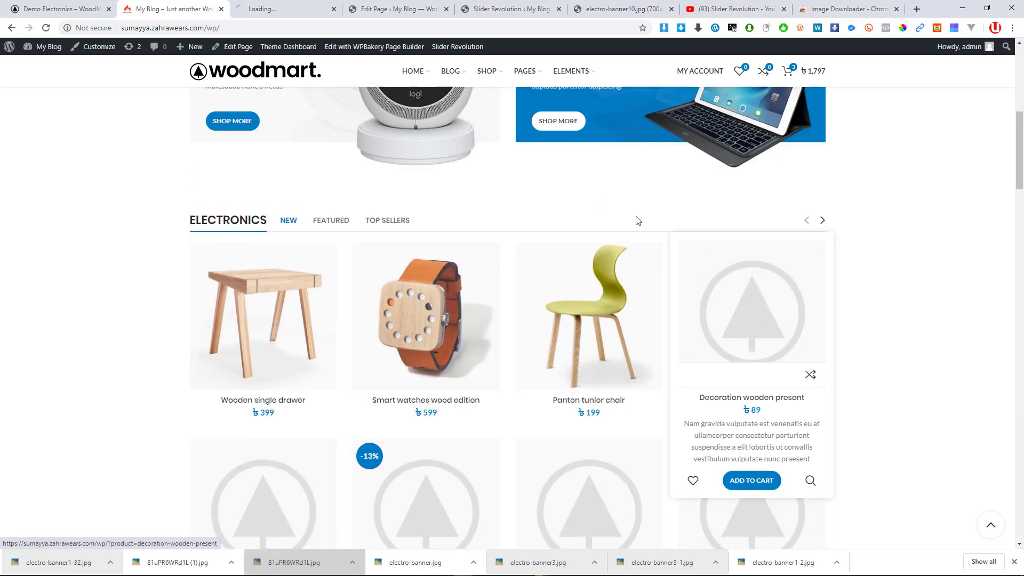
pyautogui.click(267, 8)
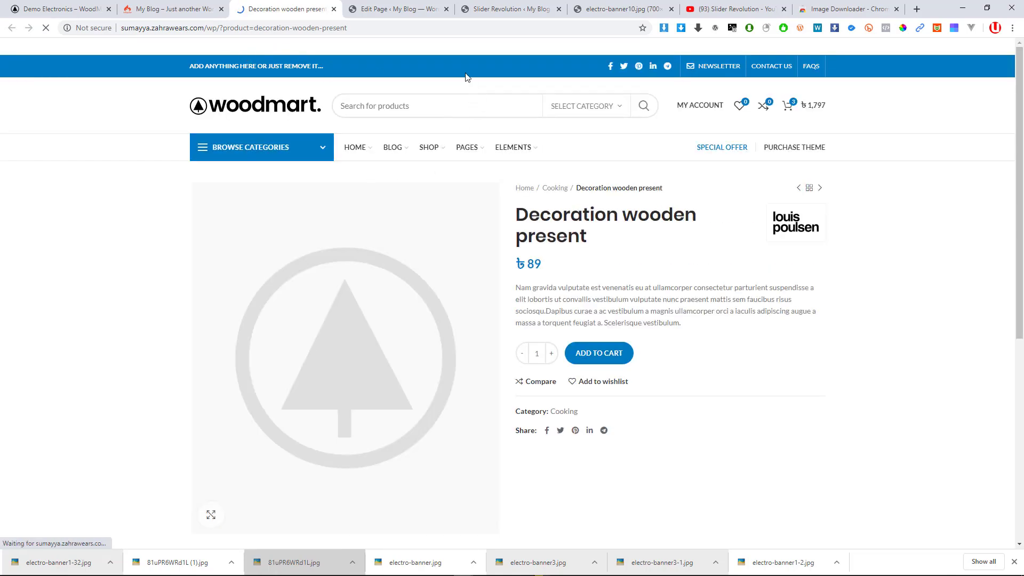
# Return to the My Blog homepage and scroll down to the promo banners
pyautogui.click(167, 9)
pyautogui.scroll(-7, 468, 254)
pyautogui.scroll(2, 469, 254)
pyautogui.scroll(-2, 436, 225)
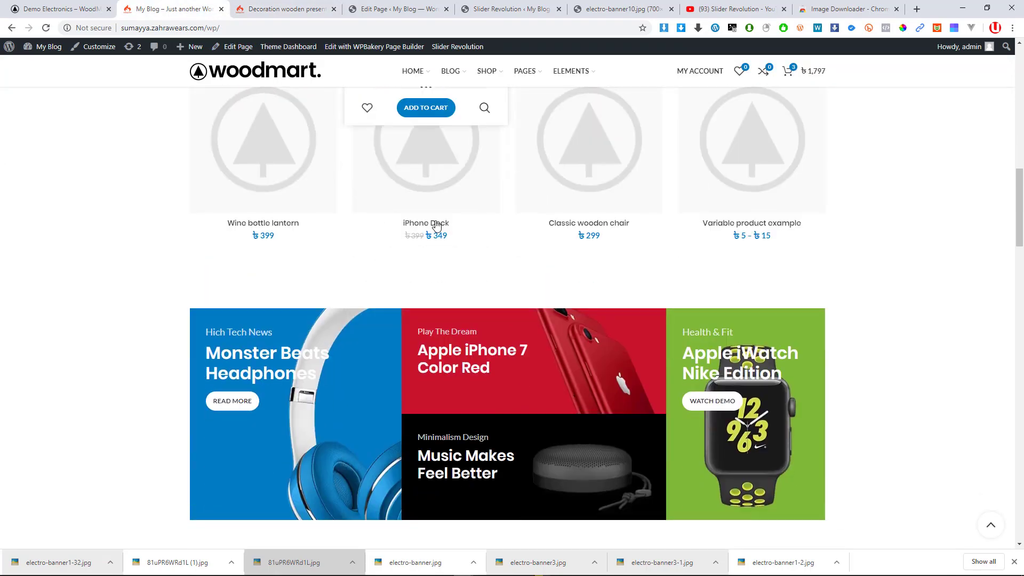
pyautogui.scroll(-4, 436, 225)
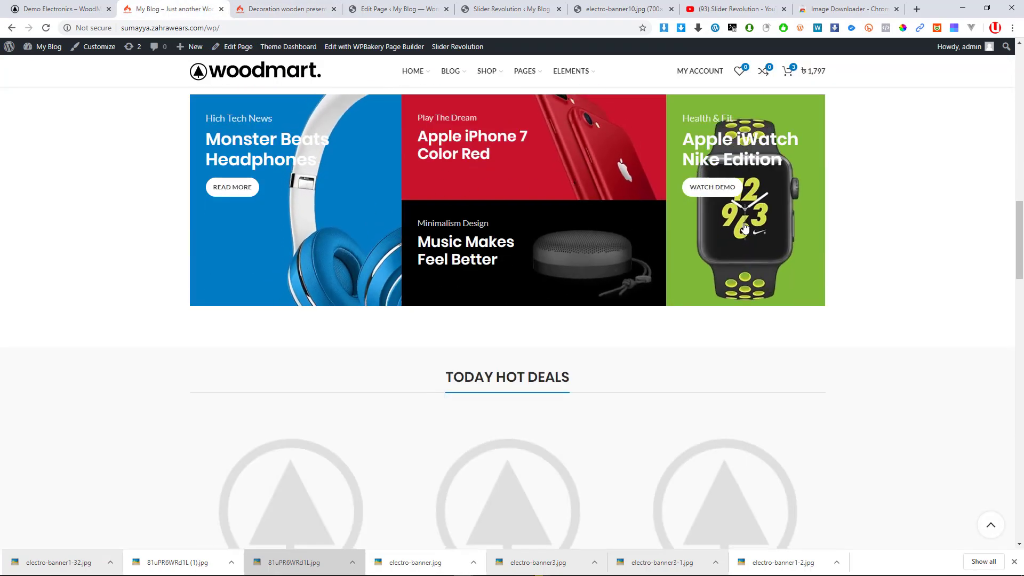
# Browse the WoodMart Electronics demo page's Today Hot Deals section
pyautogui.click(80, 10)
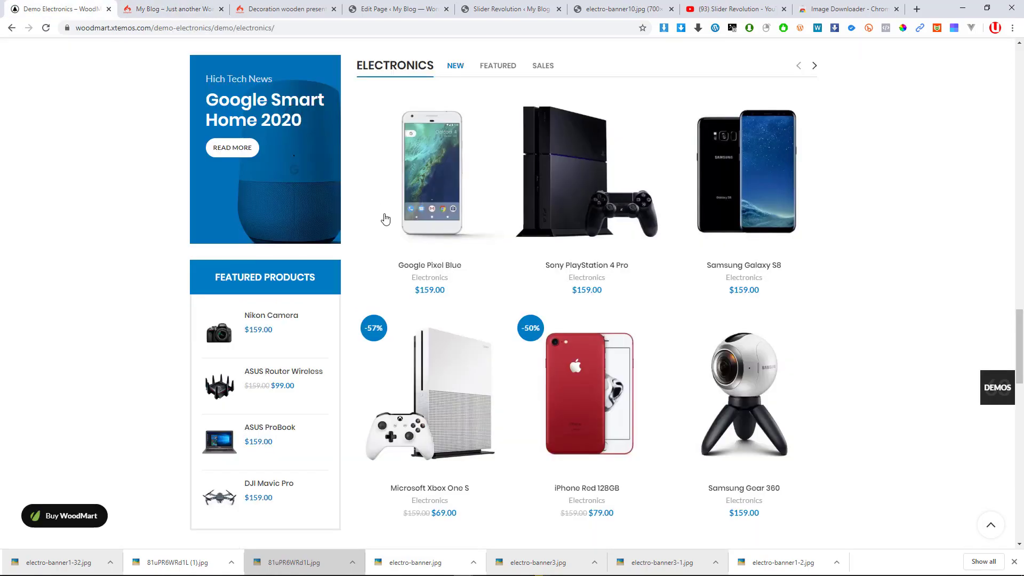
pyautogui.scroll(-10, 386, 219)
pyautogui.scroll(4, 486, 230)
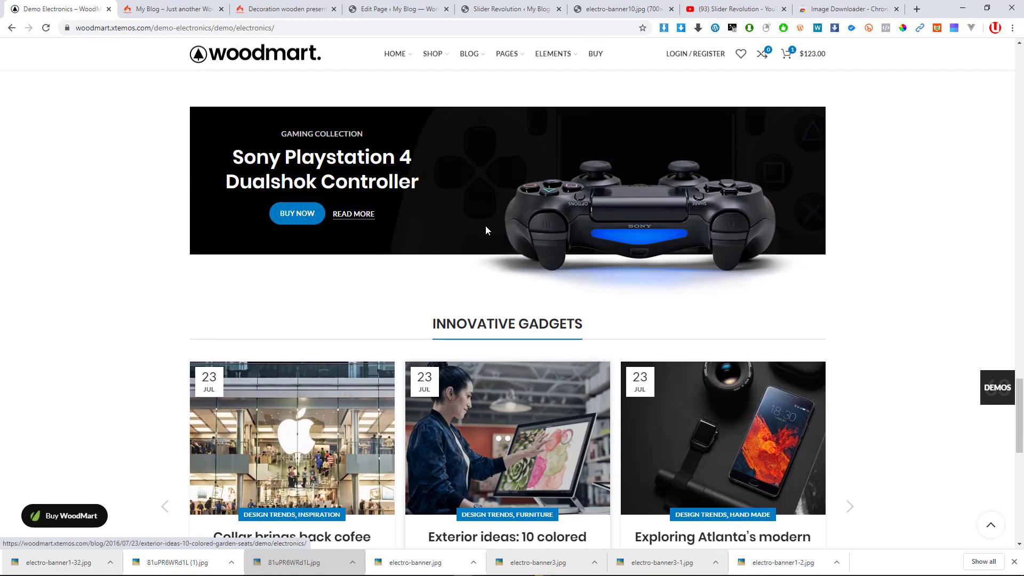
pyautogui.scroll(10, 483, 230)
pyautogui.scroll(-5, 447, 233)
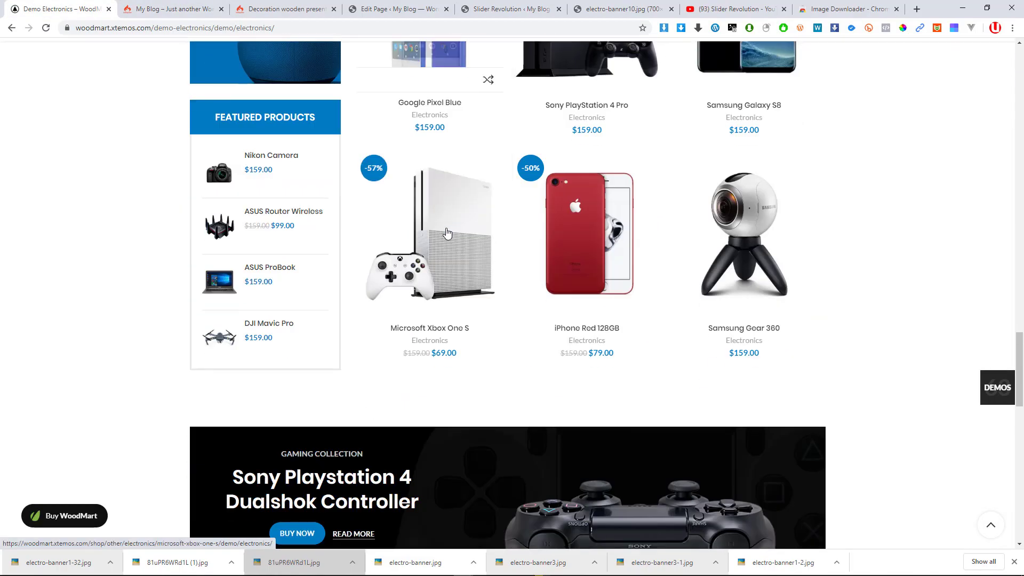
pyautogui.scroll(-9, 447, 233)
pyautogui.scroll(14, 460, 224)
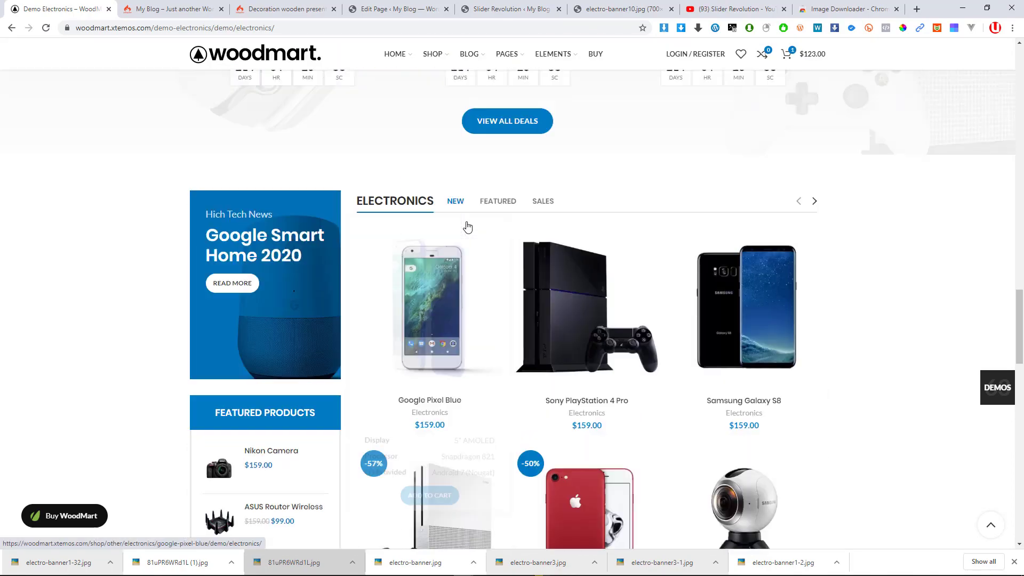
pyautogui.scroll(13, 468, 227)
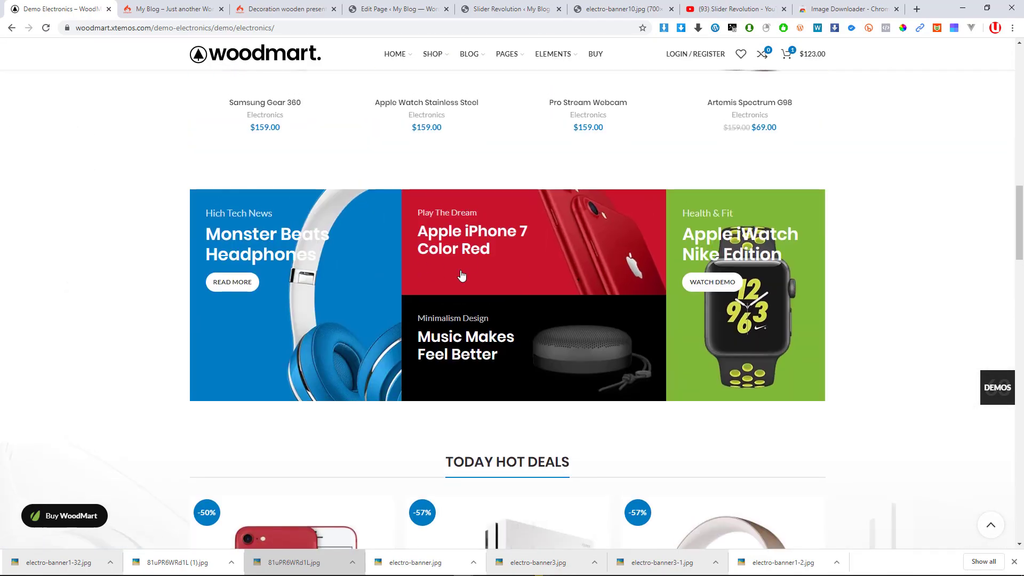
pyautogui.scroll(-8, 462, 276)
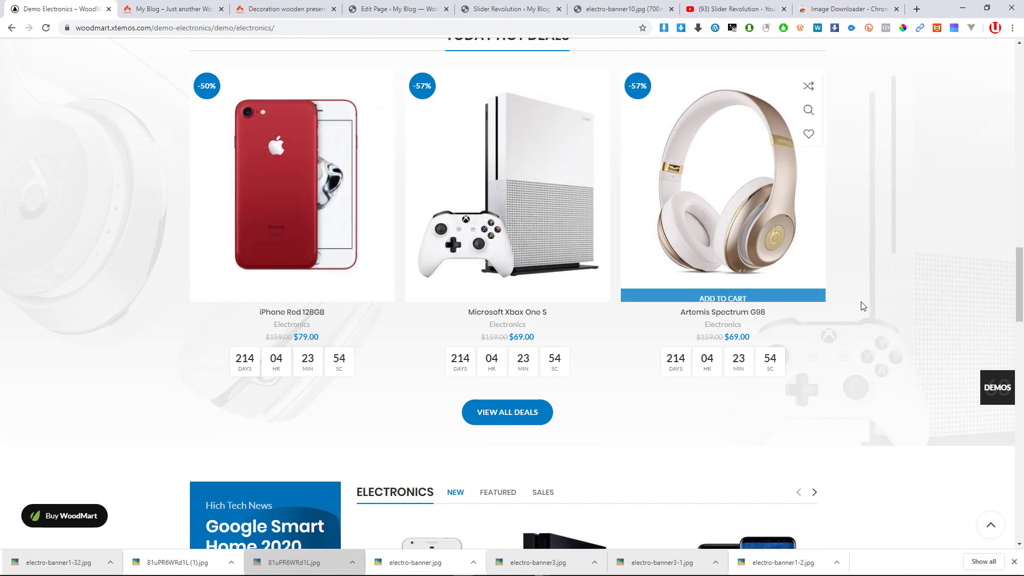
pyautogui.scroll(1, 863, 306)
pyautogui.scroll(1, 39, 244)
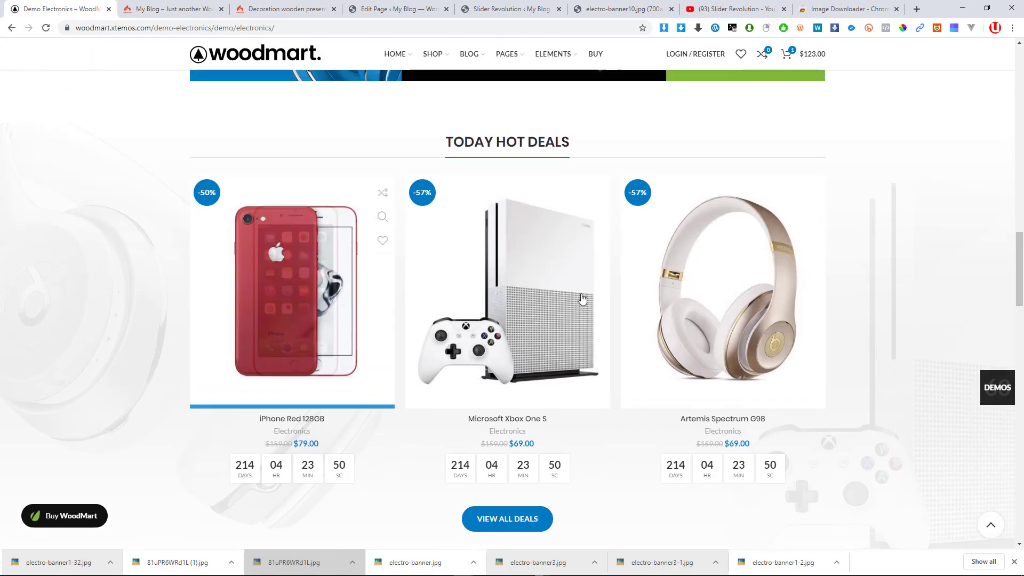
# Compare your own homepage's hot deals, then scroll the demo down to its Innovative Gadgets posts
pyautogui.click(176, 5)
pyautogui.scroll(-5, 327, 290)
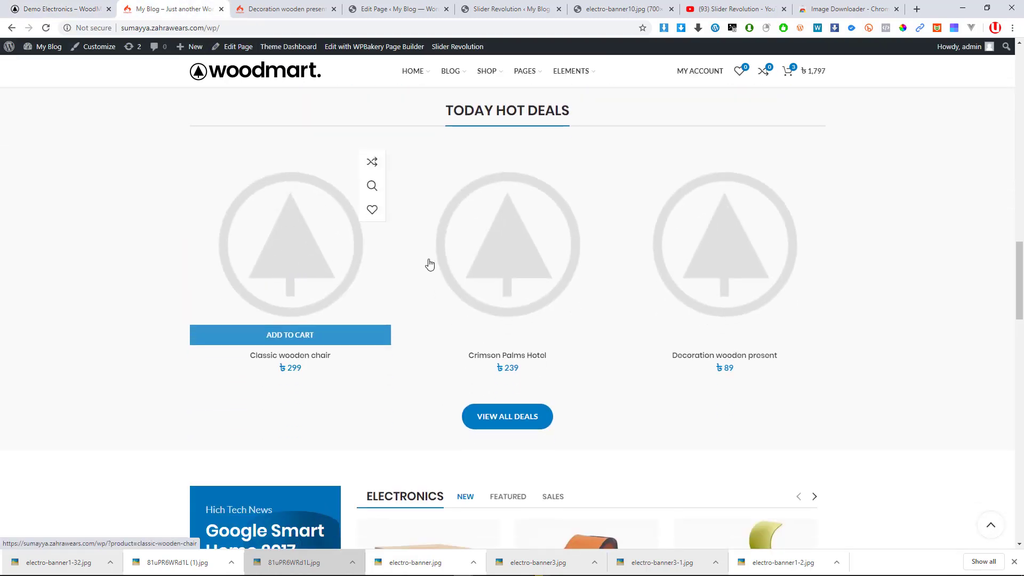
pyautogui.scroll(3, 430, 264)
pyautogui.scroll(-1, 526, 265)
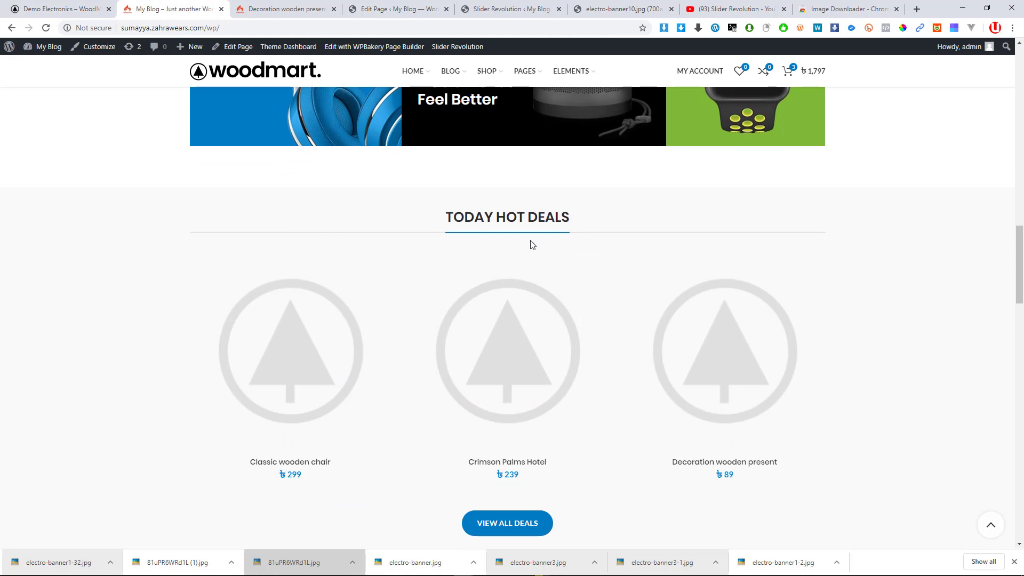
pyautogui.click(92, 5)
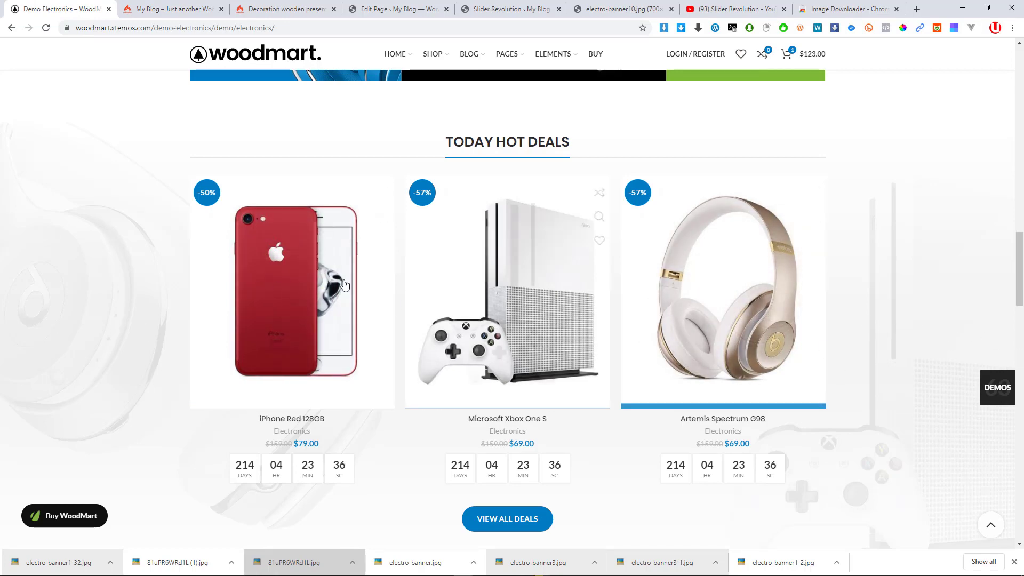
pyautogui.scroll(-4, 288, 320)
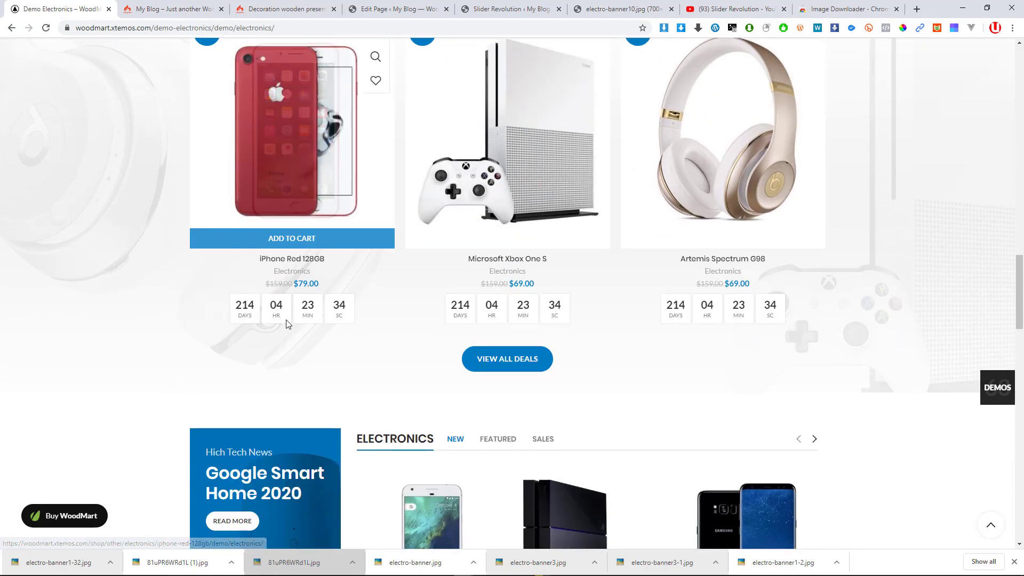
pyautogui.scroll(-17, 297, 330)
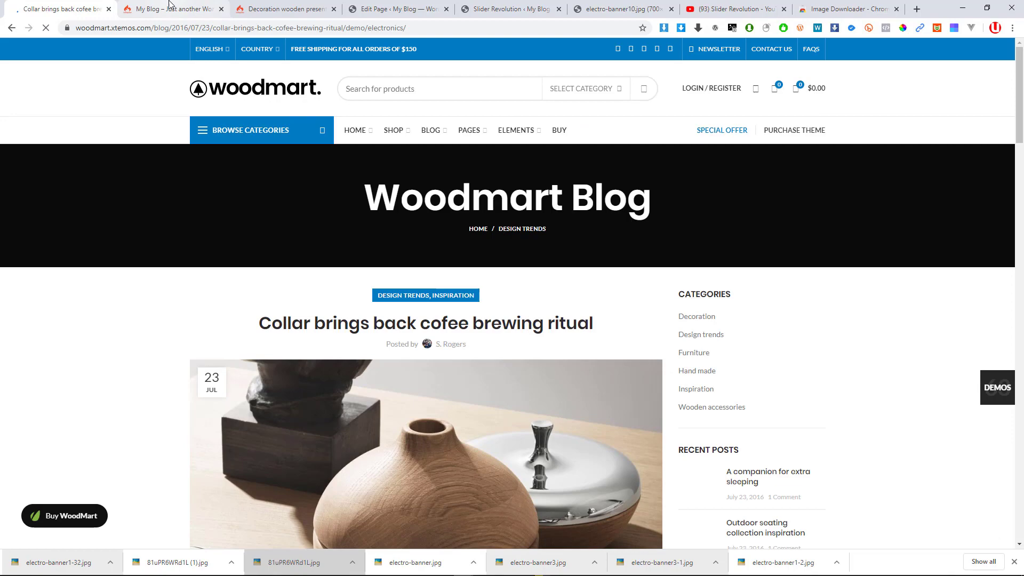
# Open the first Innovative Gadgets blog post from your own homepage
pyautogui.click(169, 4)
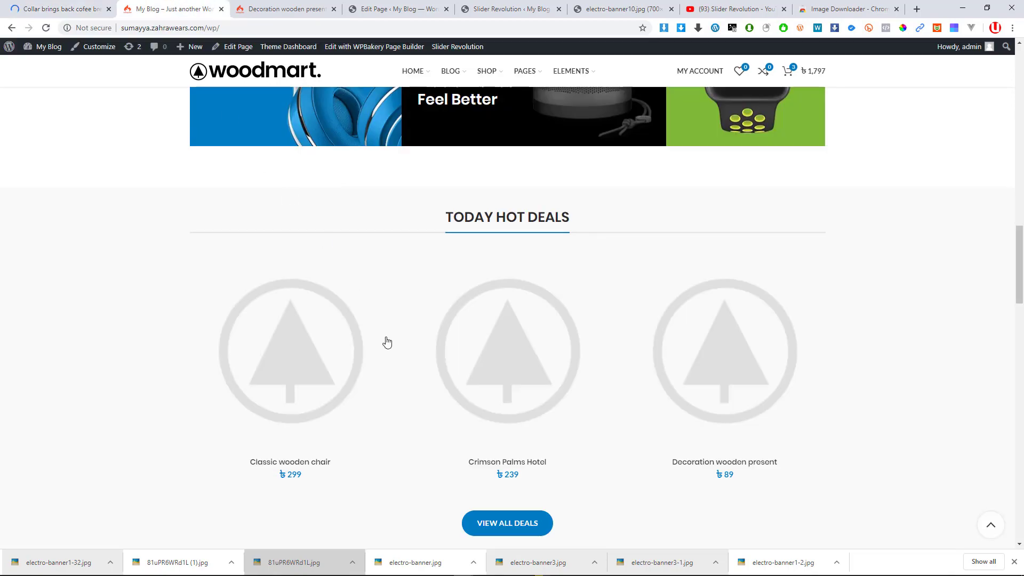
pyautogui.scroll(-18, 387, 343)
pyautogui.scroll(-7, 390, 338)
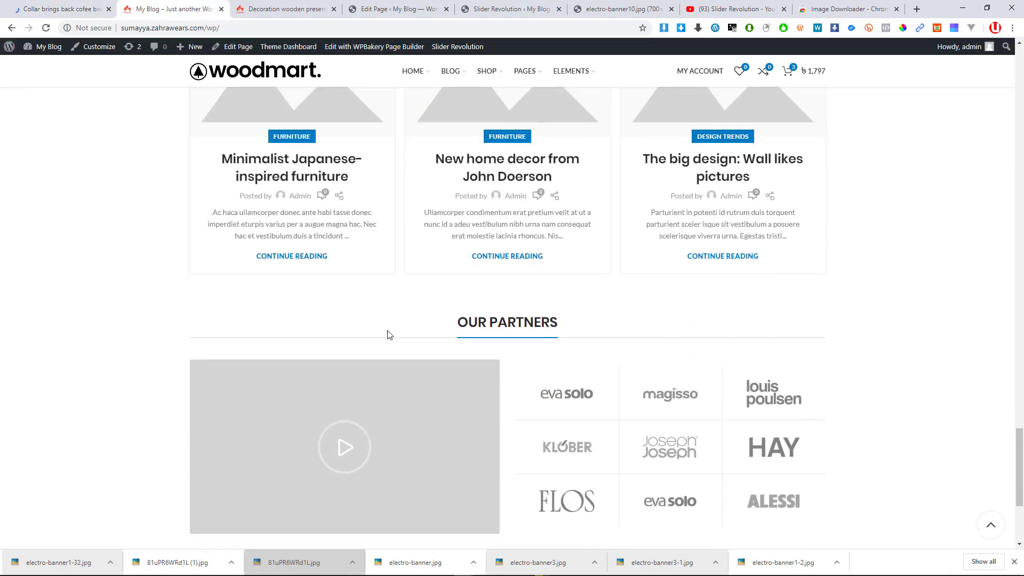
pyautogui.scroll(6, 389, 337)
pyautogui.click(322, 180)
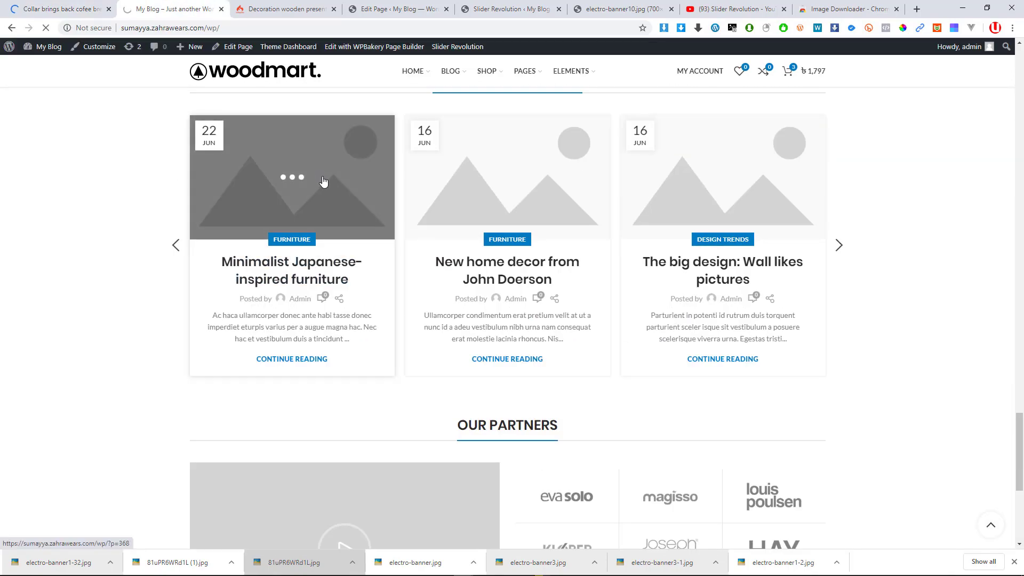
pyautogui.scroll(-3, 341, 224)
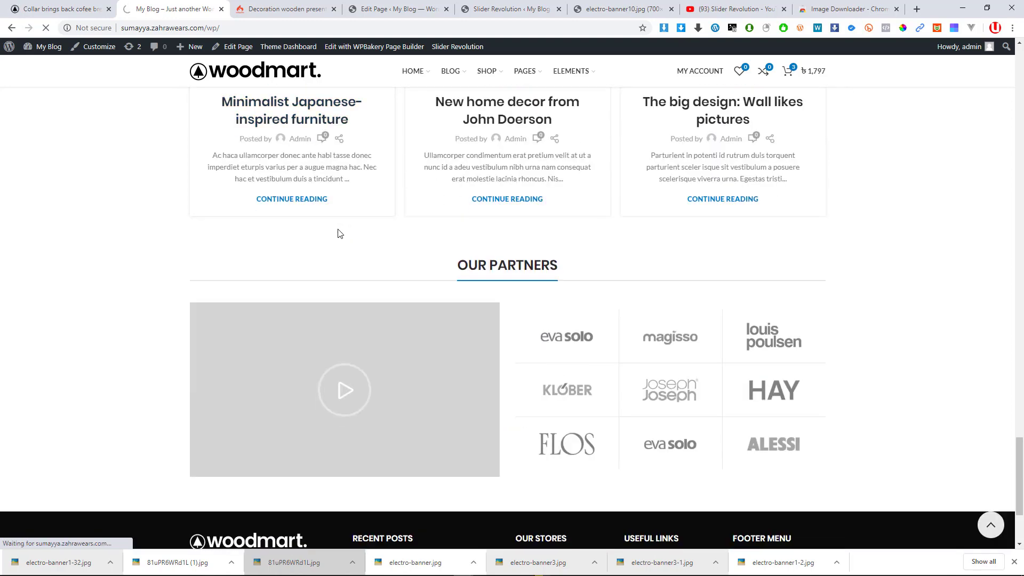
# Save the demo Collar brewing ritual post's featured image as blog-grid-2.jpg
pyautogui.hotkey('ctrl', 'shift', 'Tab')
pyautogui.scroll(-5, 417, 296)
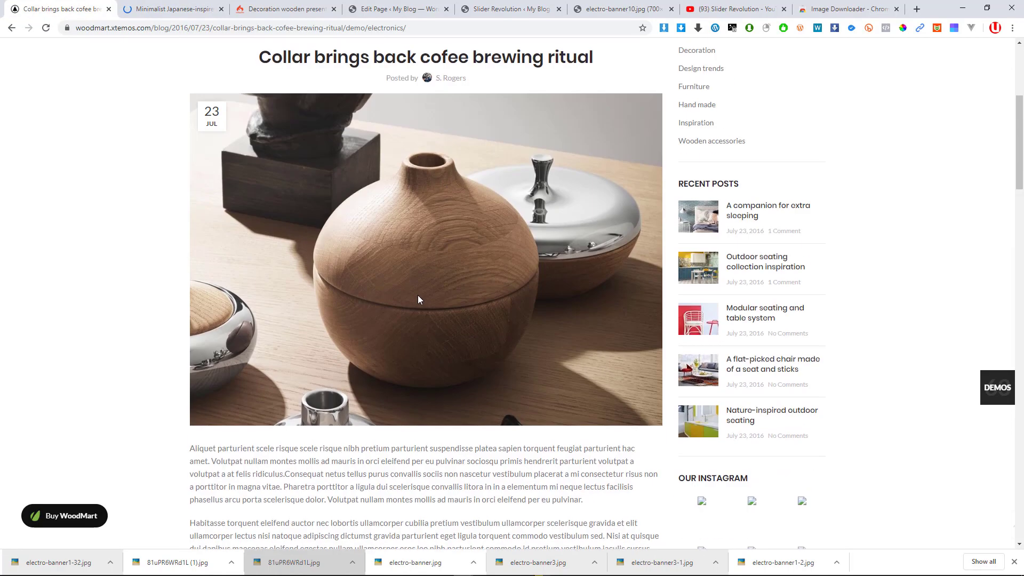
pyautogui.rightClick(417, 258)
pyautogui.click(443, 281)
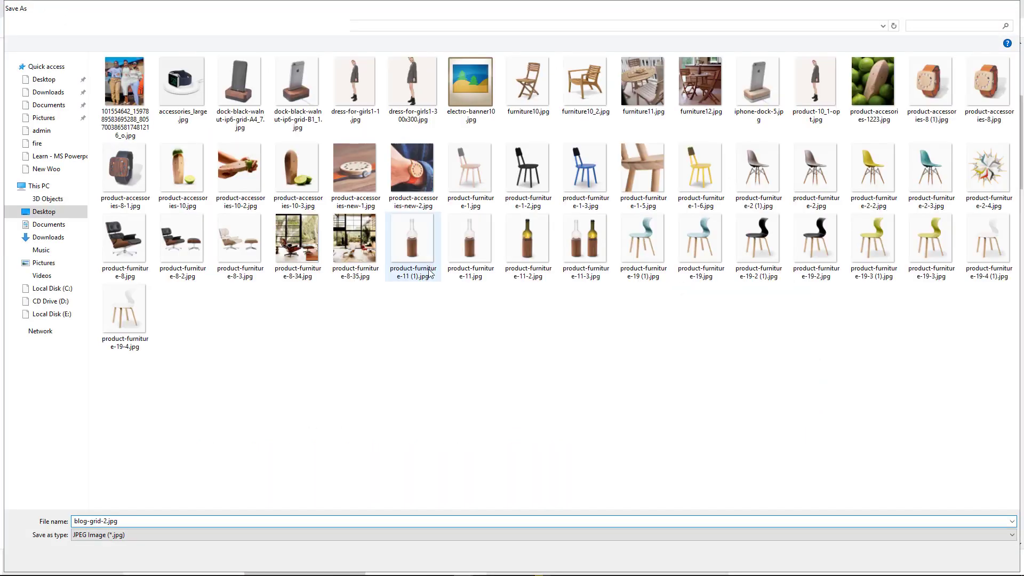
pyautogui.press('Return')
pyautogui.scroll(-1, 447, 329)
pyautogui.scroll(-20, 447, 331)
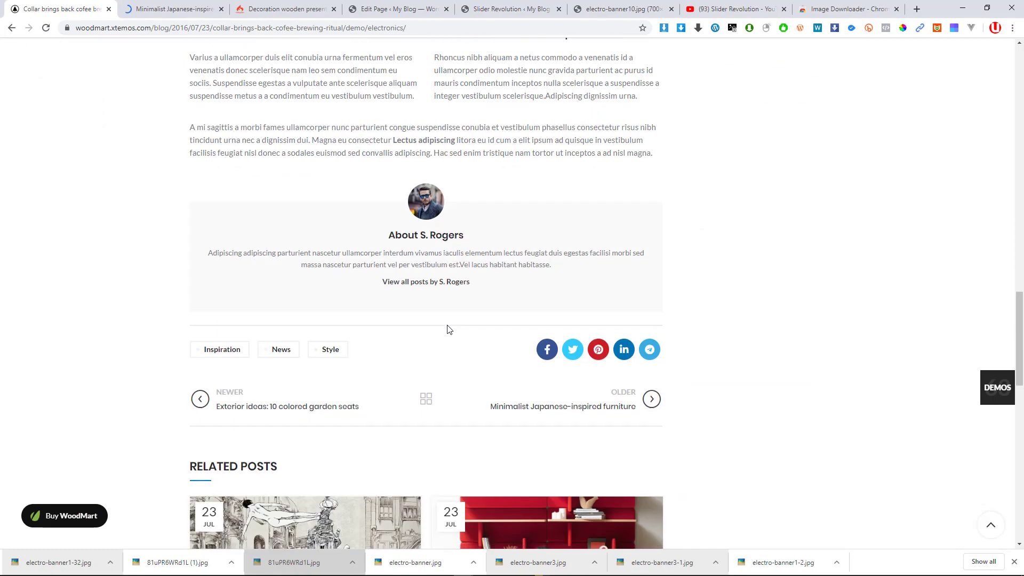
pyautogui.scroll(-4, 447, 328)
pyautogui.scroll(20, 448, 328)
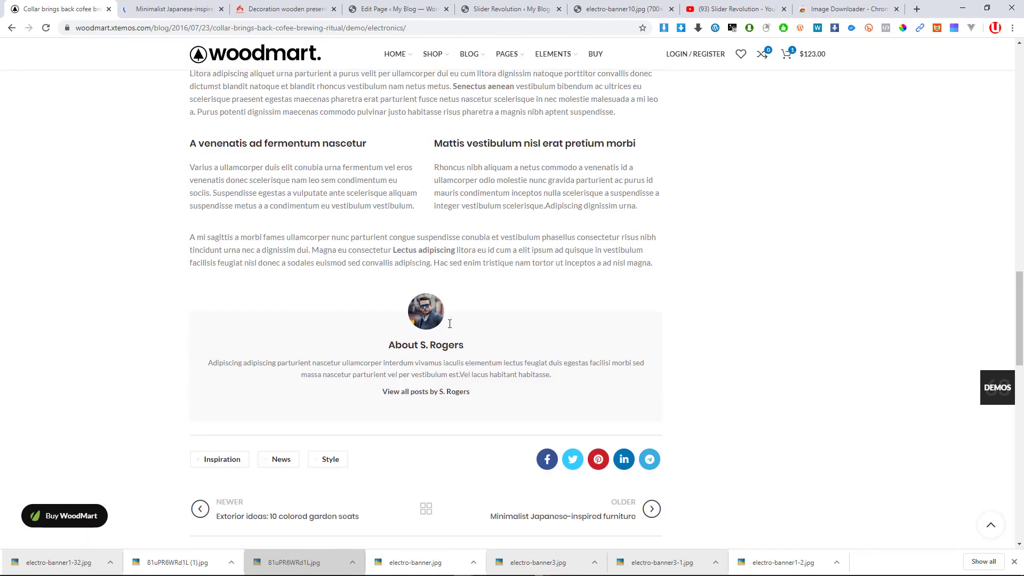
pyautogui.scroll(15, 448, 328)
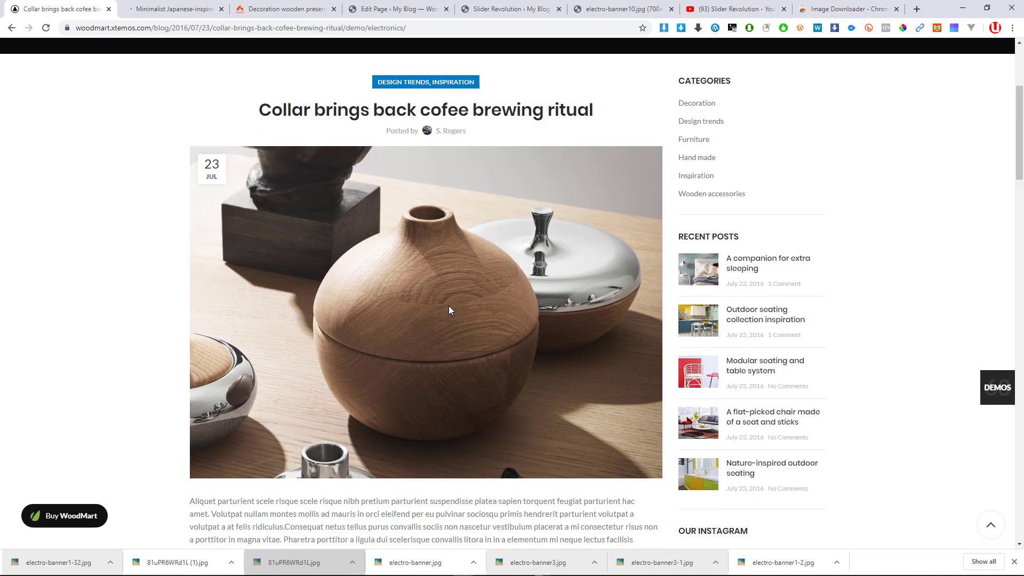
pyautogui.rightClick(449, 305)
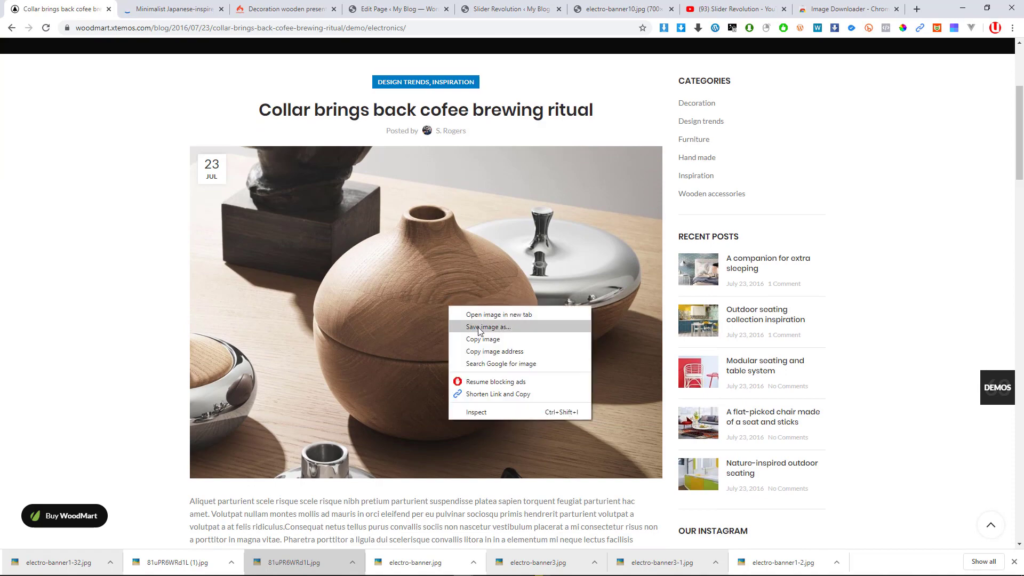
pyautogui.click(478, 327)
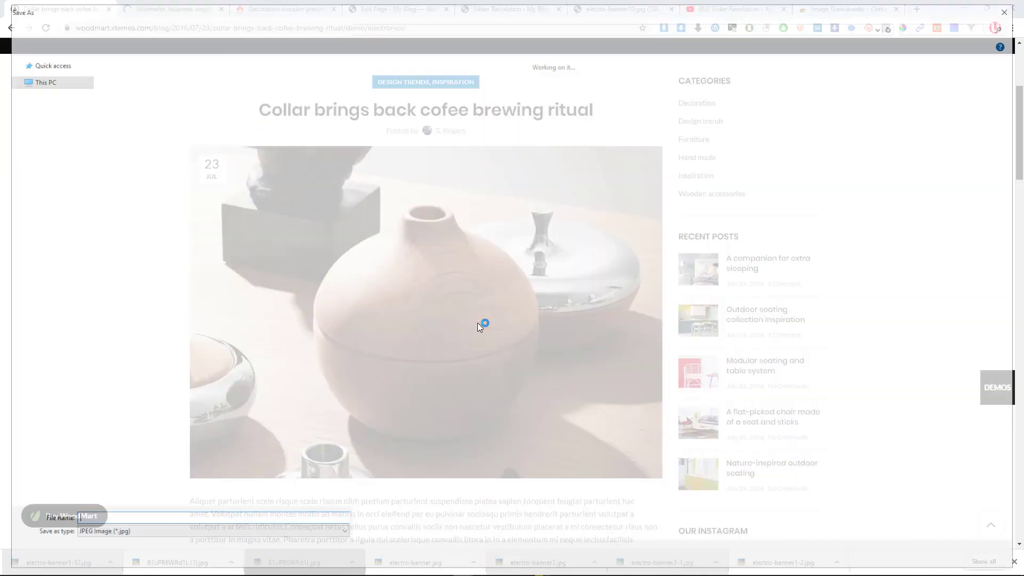
pyautogui.press('Return')
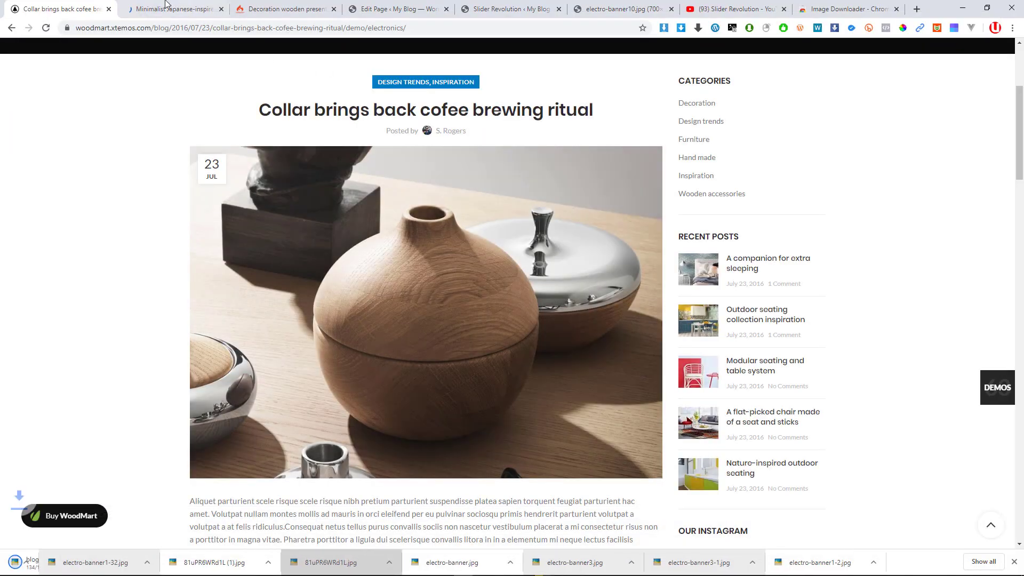
# Review your own Minimalist Japanese-inspired furniture post with its placeholder images and product cards
pyautogui.hotkey('ctrl', 'Tab')
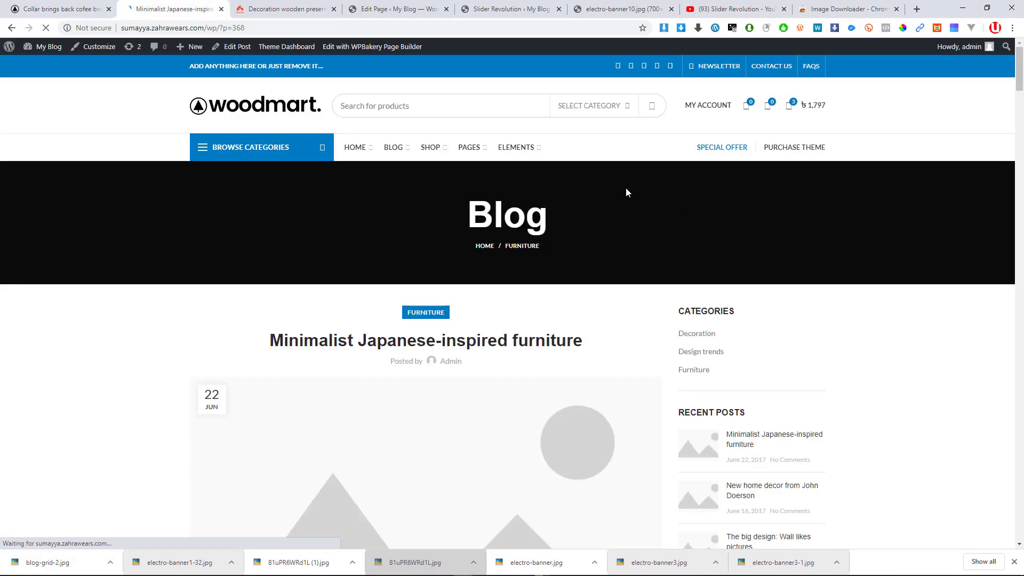
pyautogui.scroll(-3, 576, 224)
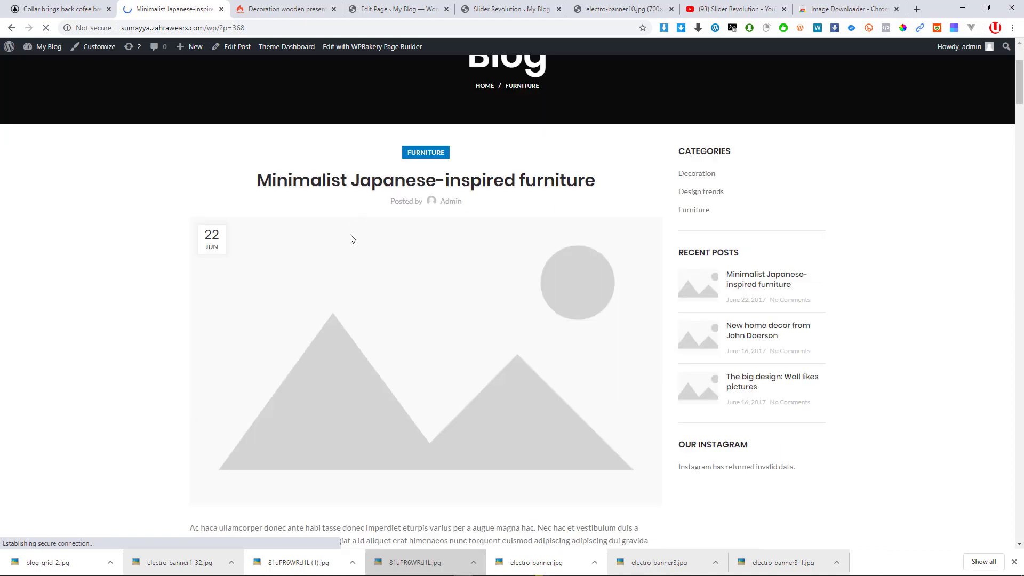
pyautogui.scroll(-9, 414, 278)
pyautogui.scroll(6, 695, 233)
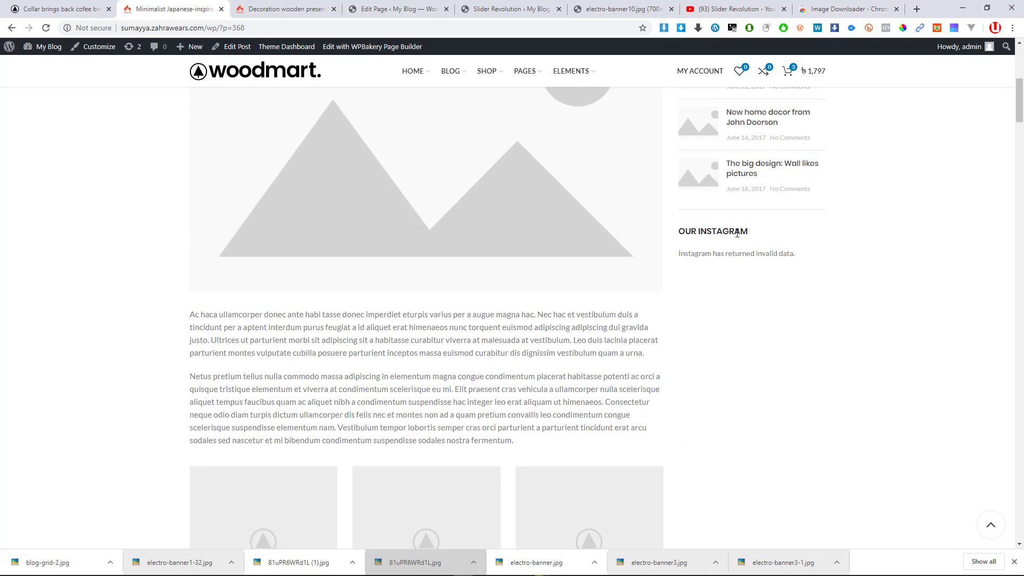
pyautogui.scroll(-2, 643, 288)
pyautogui.scroll(-13, 642, 290)
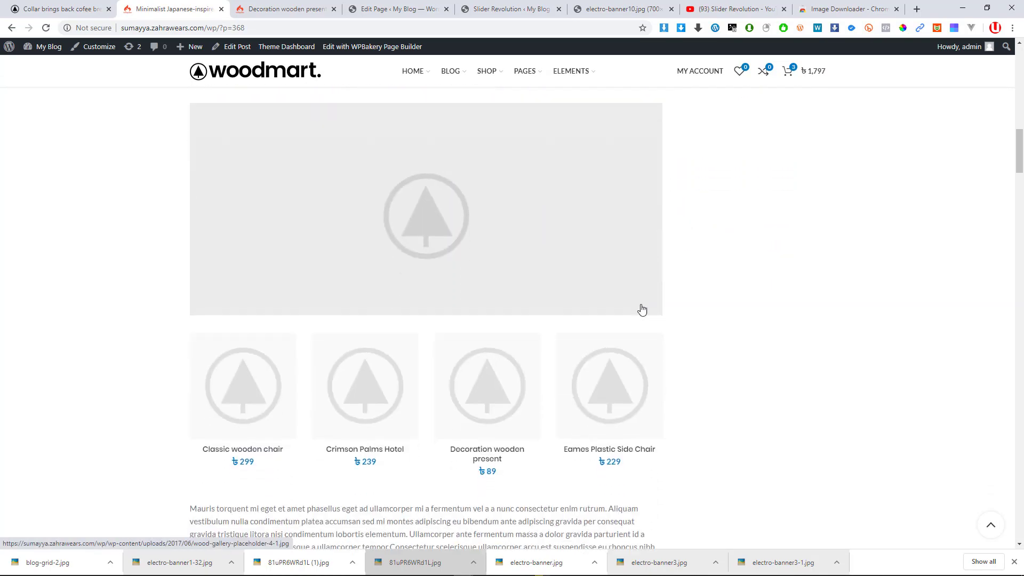
pyautogui.scroll(20, 649, 308)
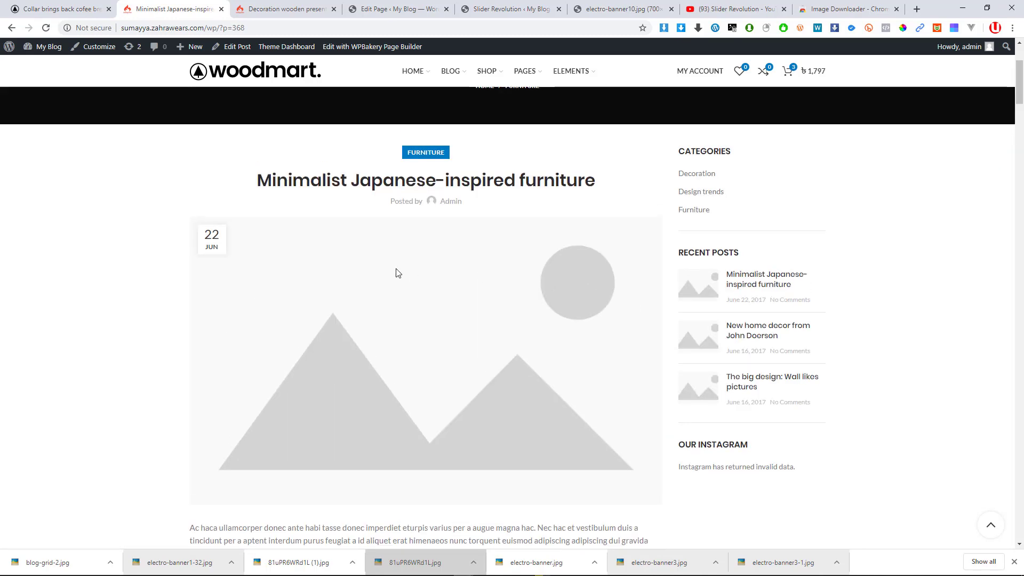
pyautogui.scroll(-2, 395, 272)
pyautogui.scroll(4, 396, 279)
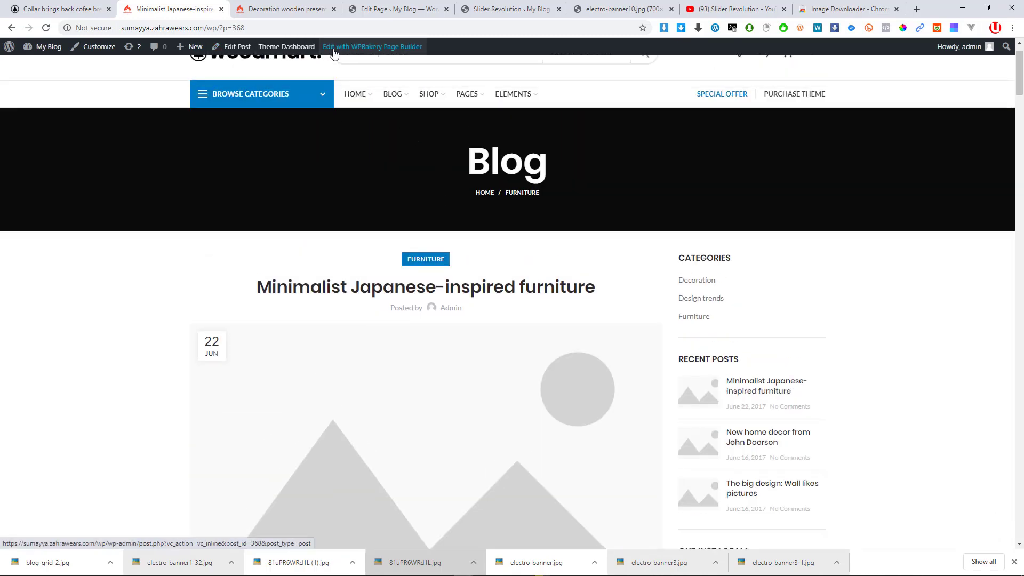
# Open Edit Post for Minimalist Japanese-inspired furniture and check its Categories, leaving Design trends unticked
pyautogui.click(234, 47)
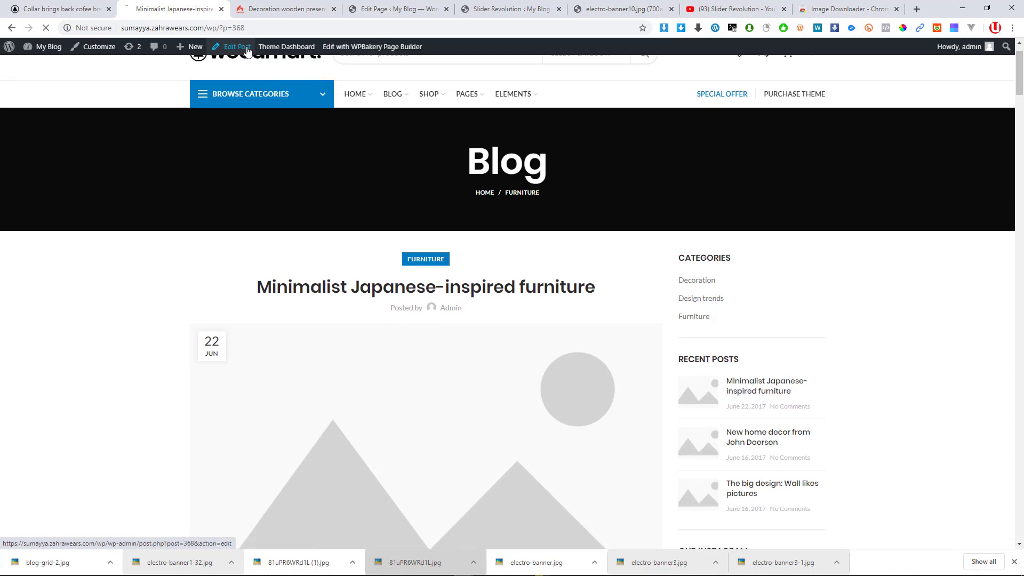
pyautogui.scroll(-3, 507, 247)
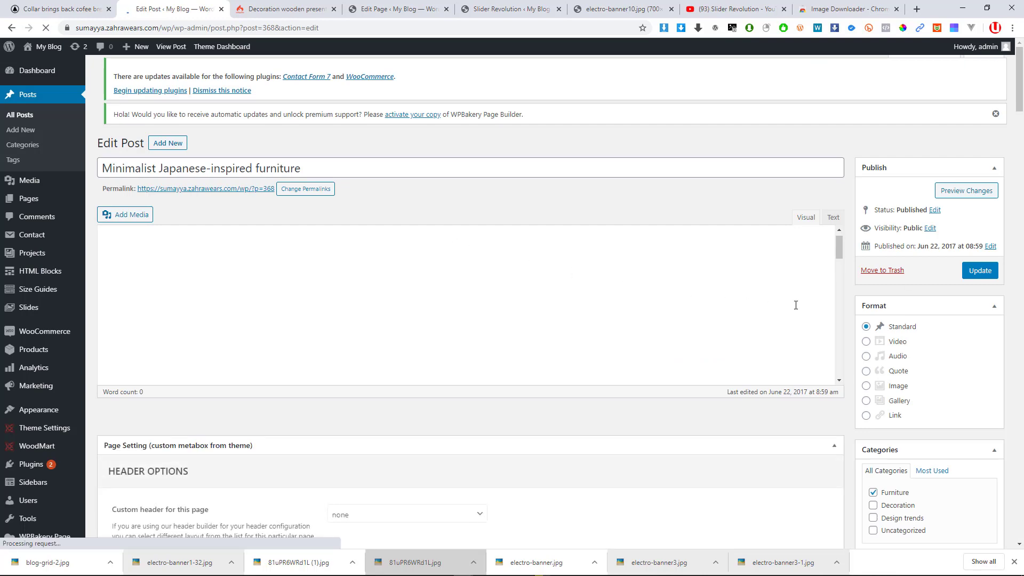
pyautogui.scroll(-2, 487, 215)
pyautogui.scroll(-10, 918, 331)
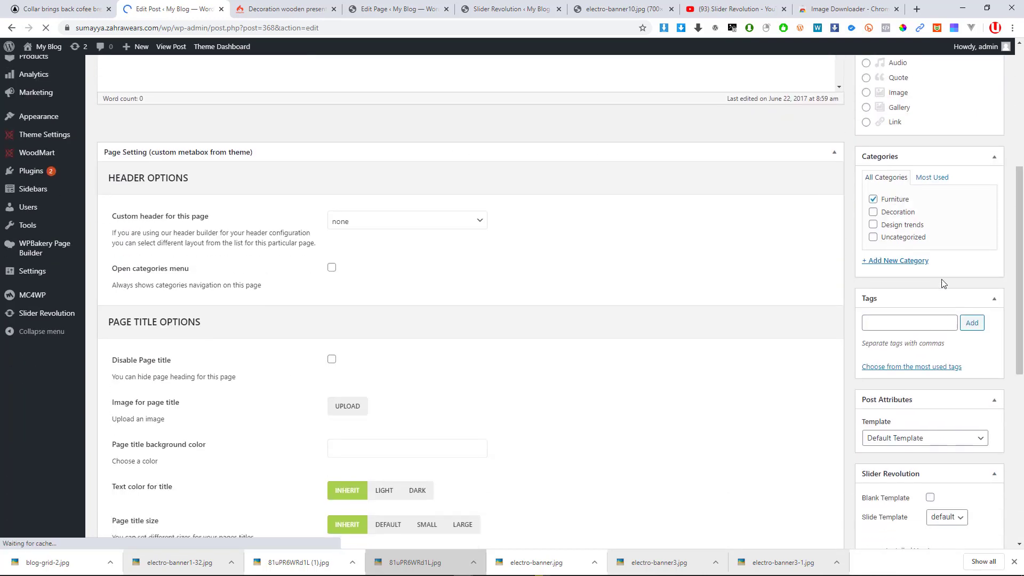
pyautogui.scroll(9, 924, 374)
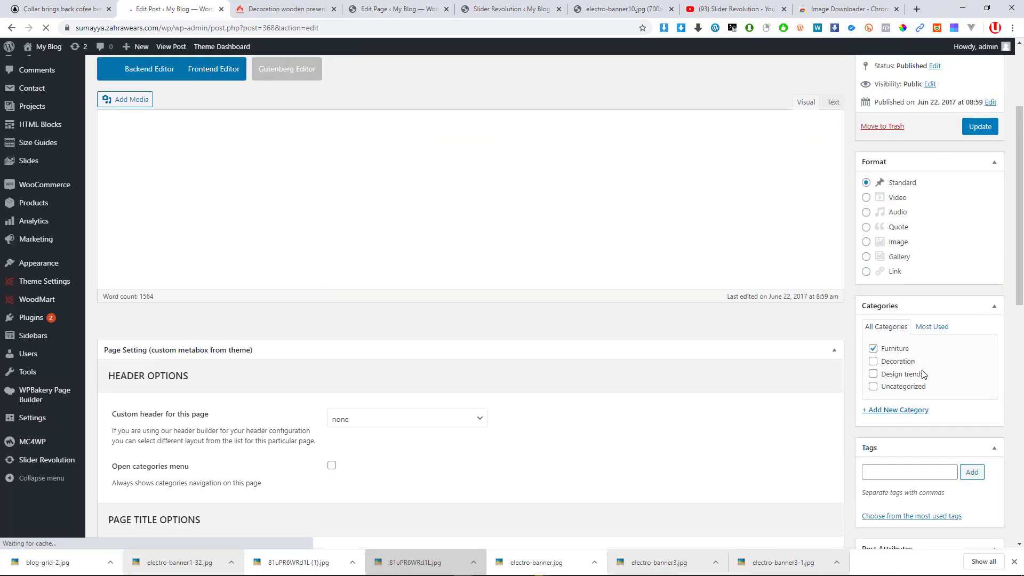
pyautogui.click(923, 373)
pyautogui.click(919, 375)
pyautogui.scroll(-9, 970, 442)
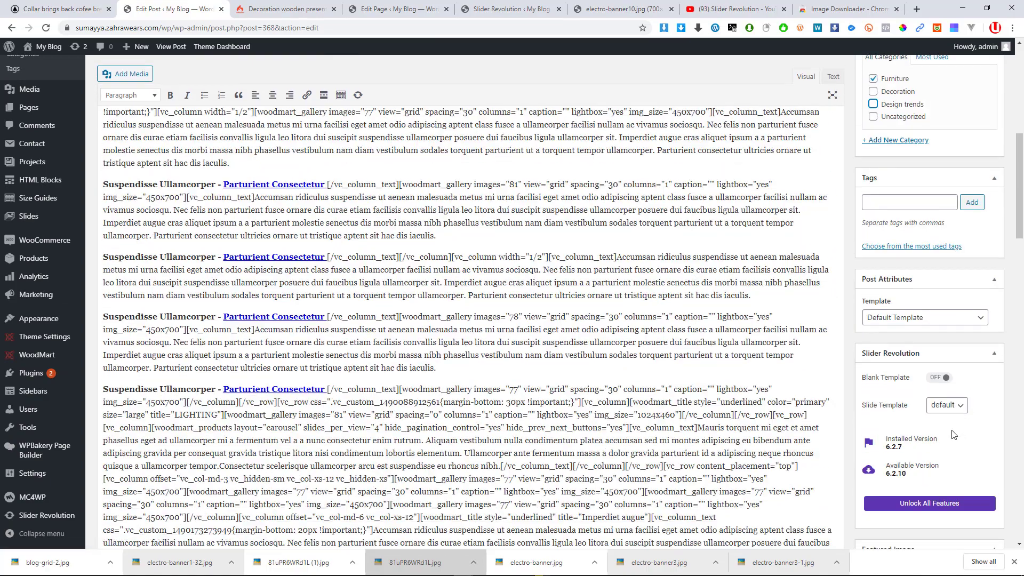
# Upload blog-grid-2.jpg to the Media Library and set it as the post's featured image
pyautogui.click(901, 433)
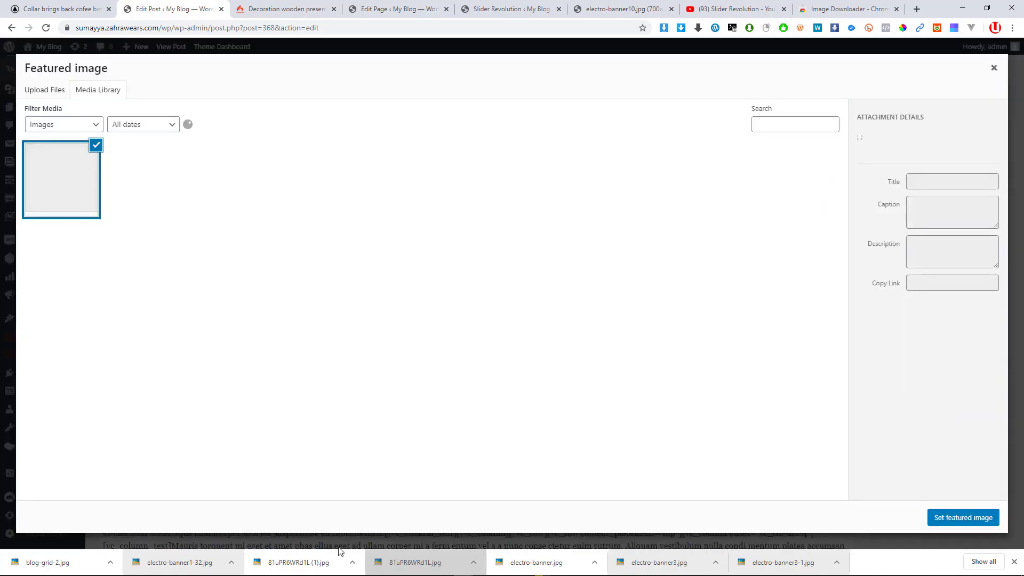
pyautogui.moveTo(39, 552); pyautogui.dragTo(223, 312)
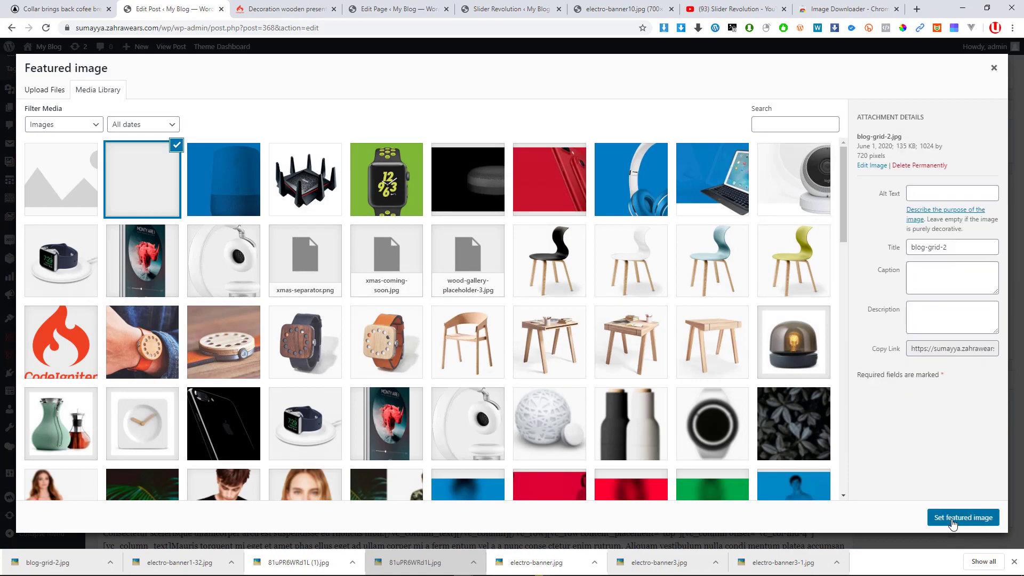
pyautogui.click(958, 522)
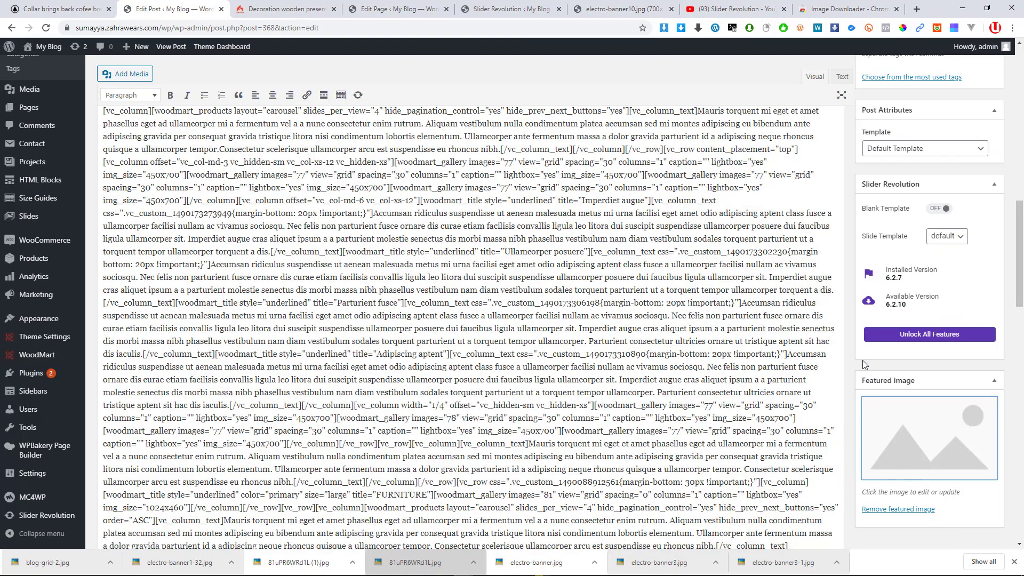
# Launch WPBakery's Frontend Editor for the Minimalist Japanese-inspired furniture post
pyautogui.scroll(4, 441, 206)
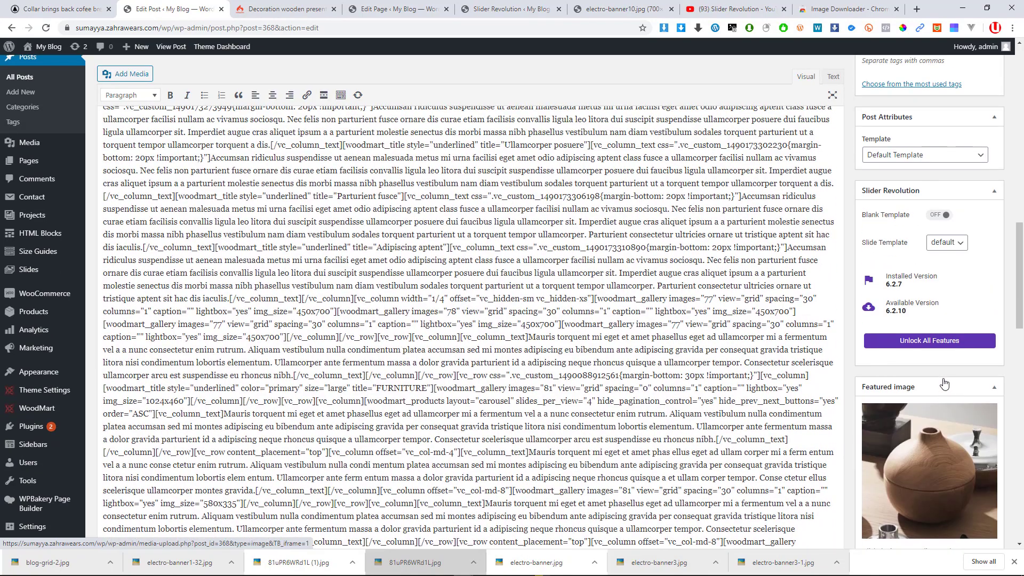
pyautogui.scroll(10, 471, 232)
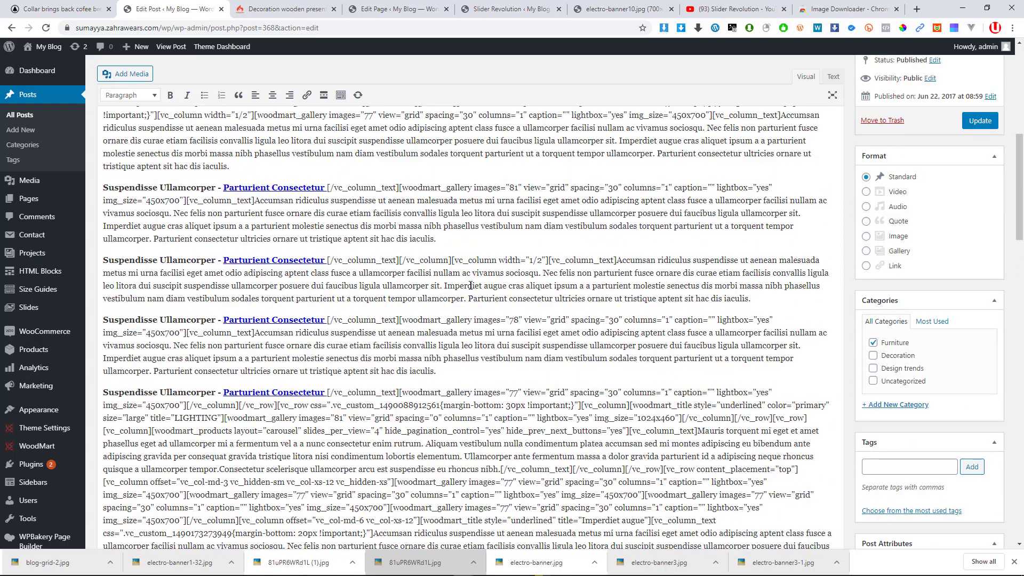
pyautogui.scroll(2, 248, 258)
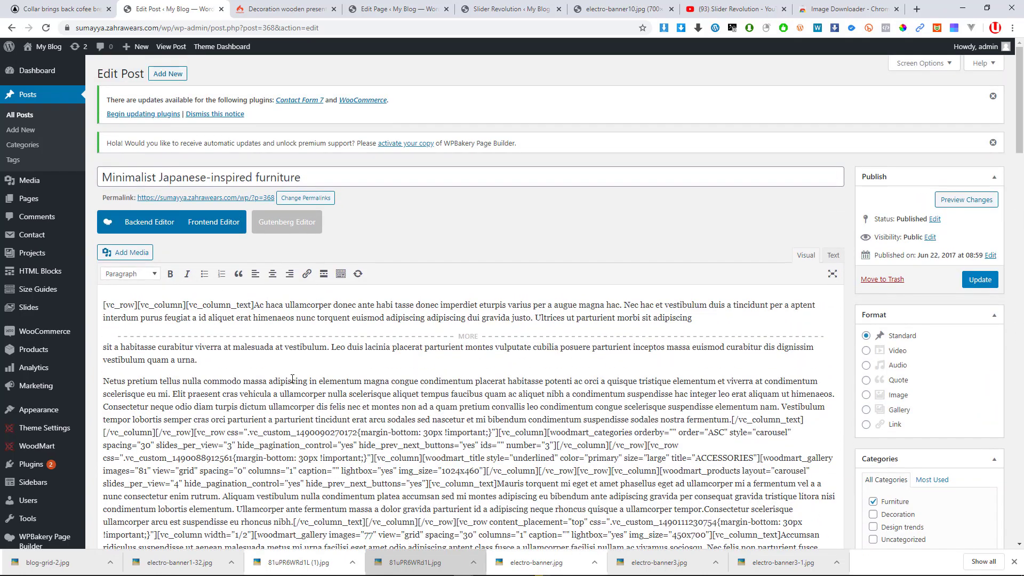
pyautogui.scroll(-8, 519, 395)
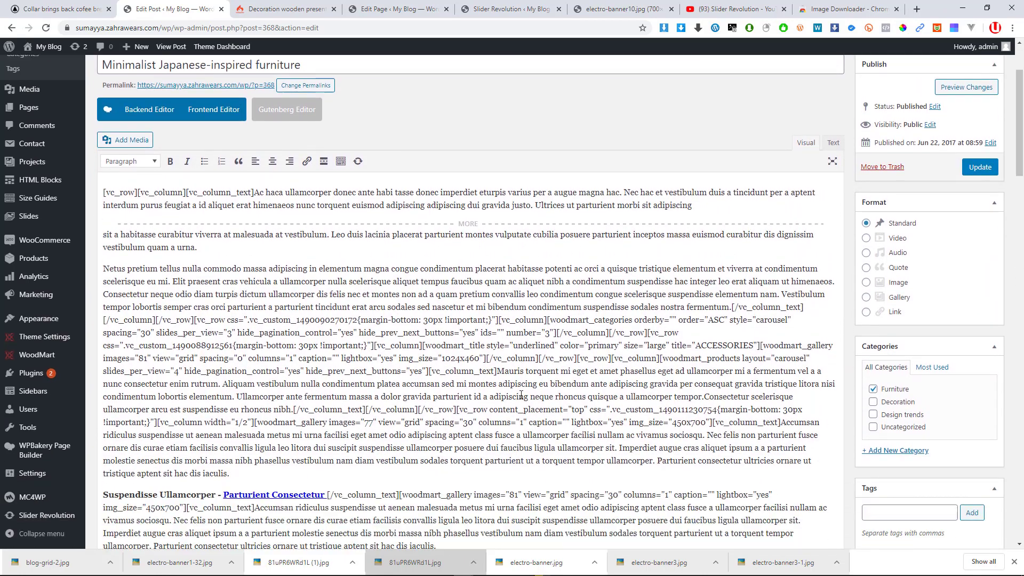
pyautogui.scroll(5, 409, 362)
pyautogui.scroll(3, 405, 361)
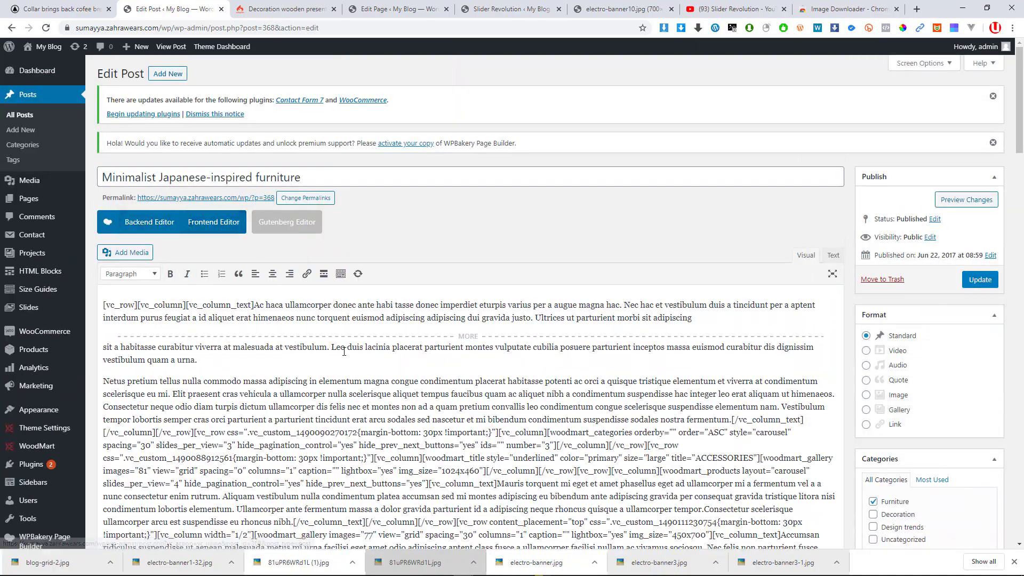
pyautogui.scroll(-1, 571, 402)
pyautogui.scroll(-10, 572, 402)
pyautogui.scroll(5, 188, 49)
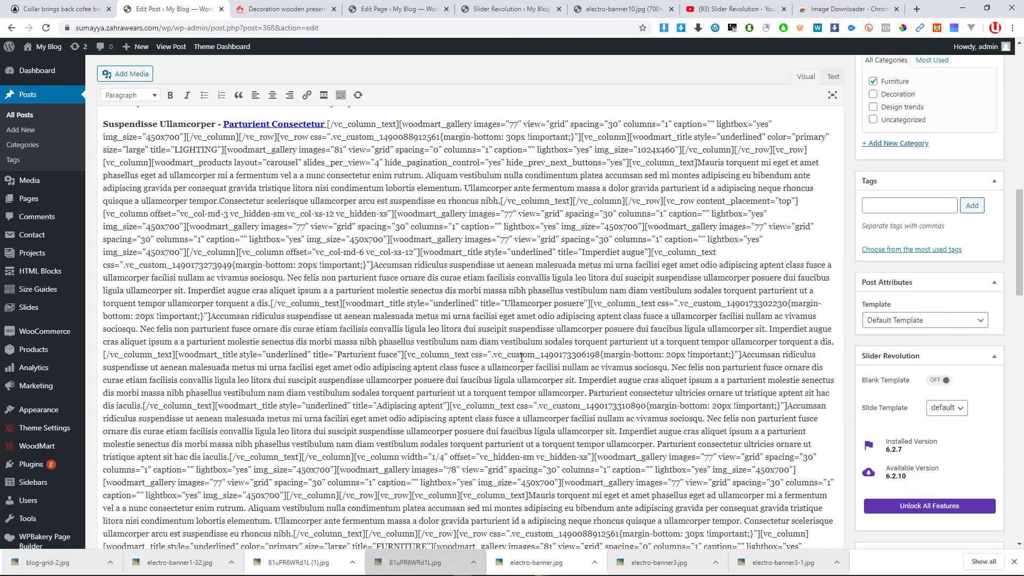
pyautogui.scroll(3, 187, 49)
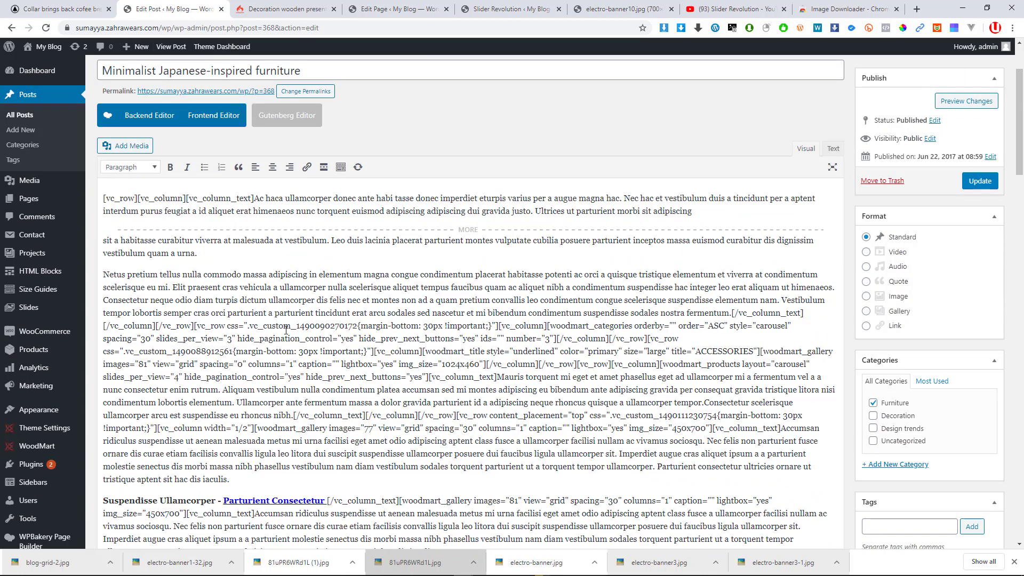
pyautogui.scroll(1, 350, 314)
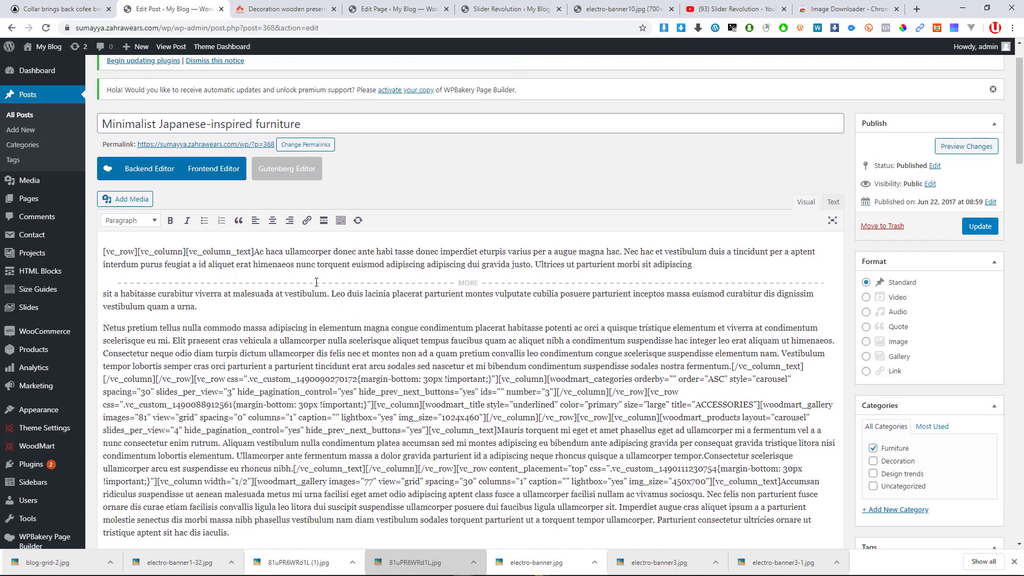
pyautogui.click(209, 179)
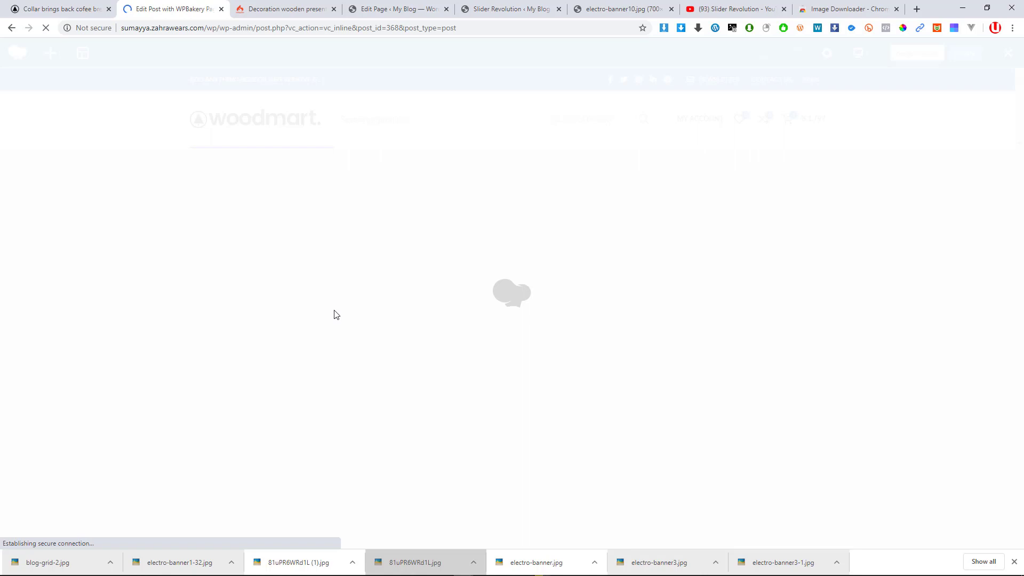
# From the Decoration wooden present page, go to the site home and show the product categories list
pyautogui.click(276, 8)
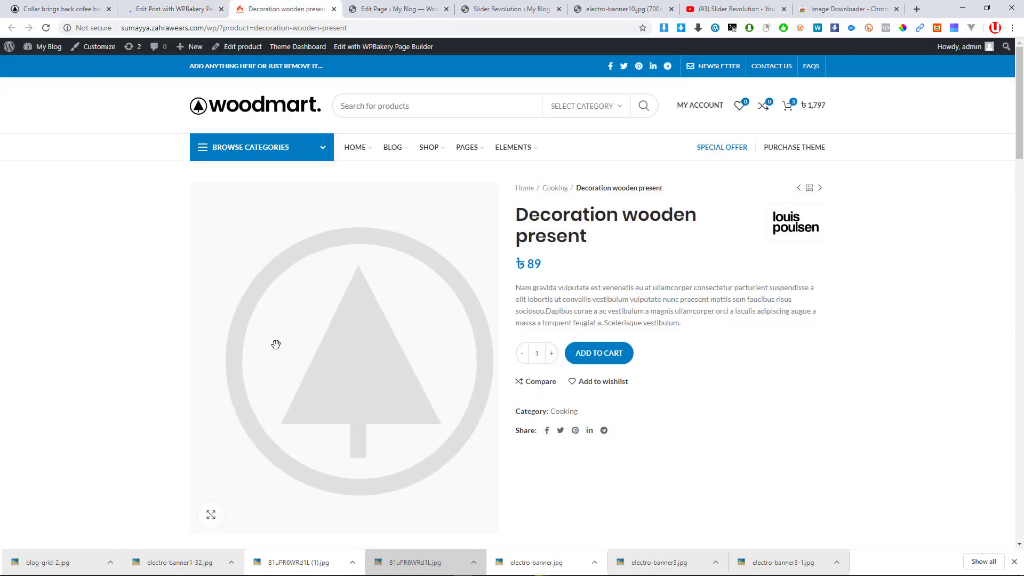
pyautogui.click(231, 114)
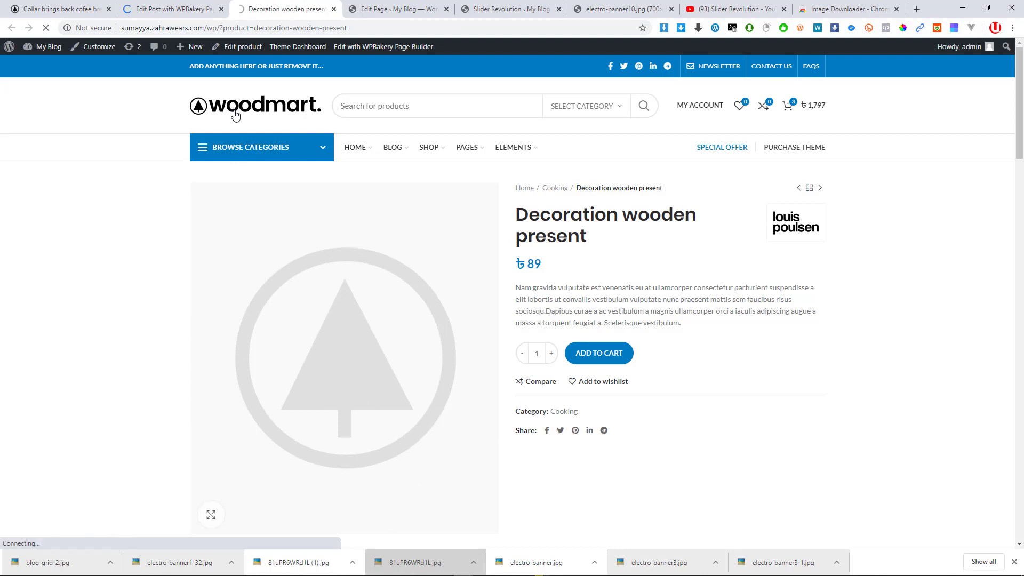
pyautogui.click(301, 140)
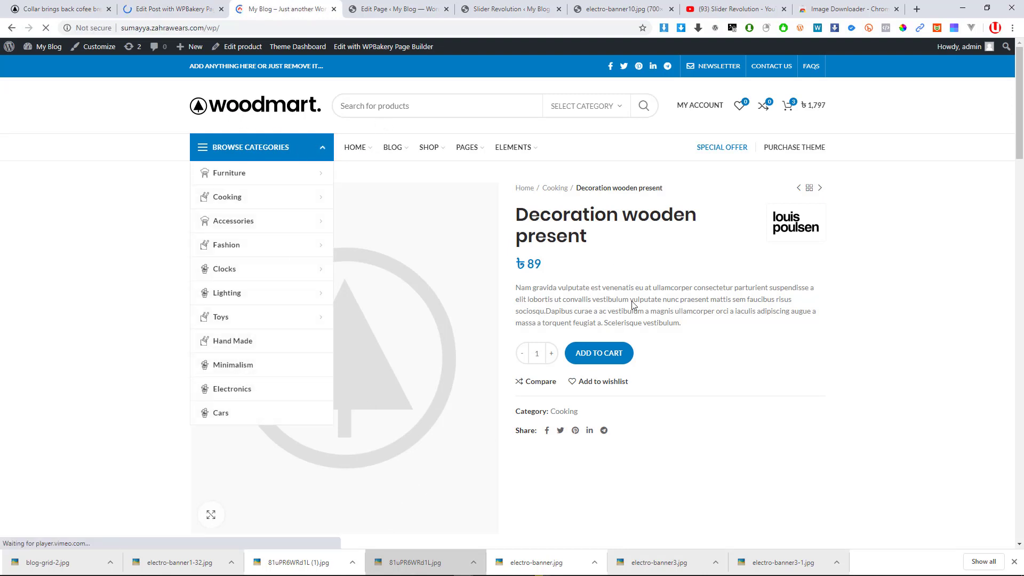
pyautogui.scroll(-8, 590, 306)
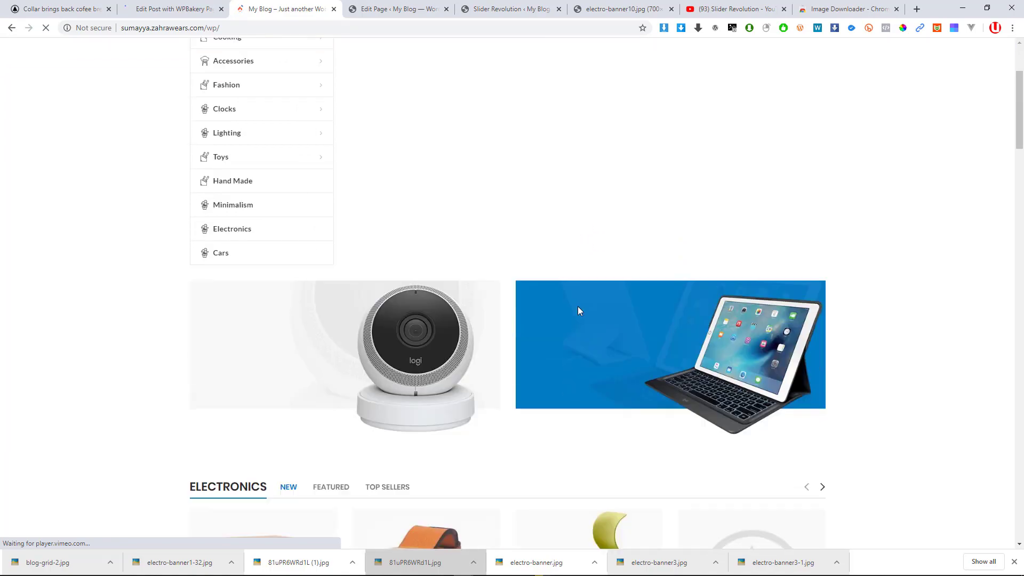
pyautogui.scroll(-20, 573, 312)
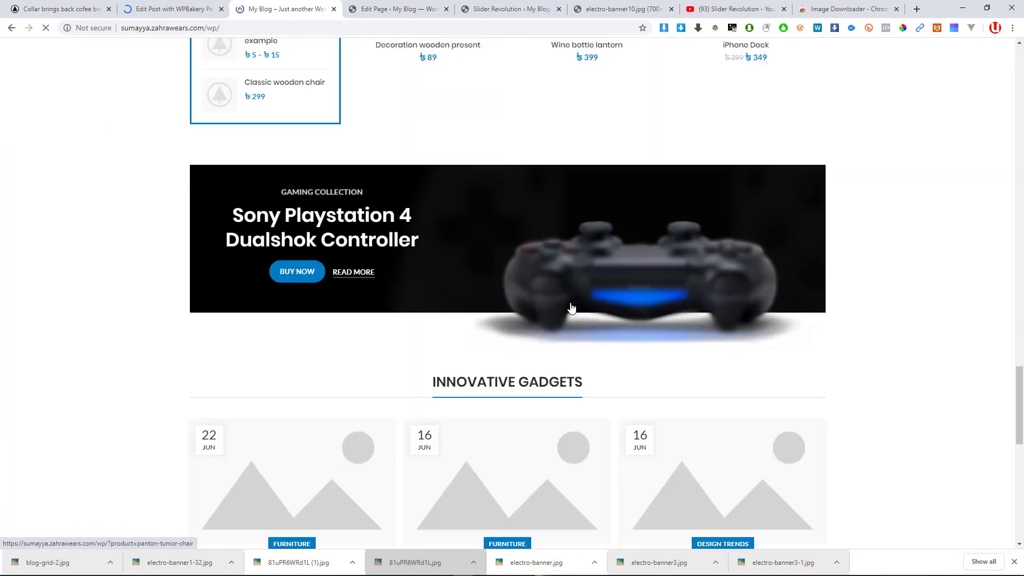
pyautogui.scroll(-3, 570, 308)
pyautogui.scroll(-5, 569, 305)
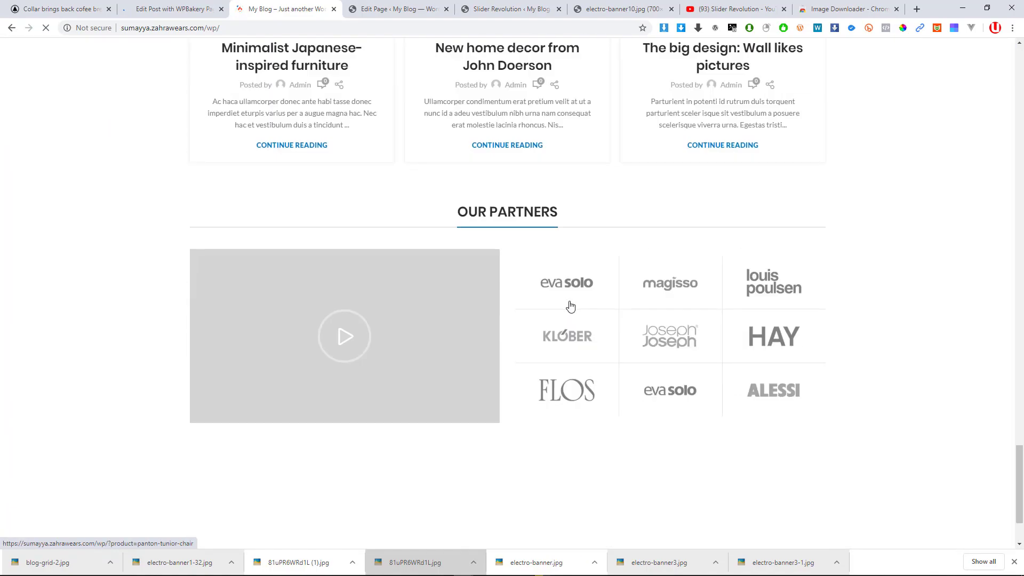
pyautogui.scroll(6, 571, 306)
pyautogui.scroll(-6, 570, 305)
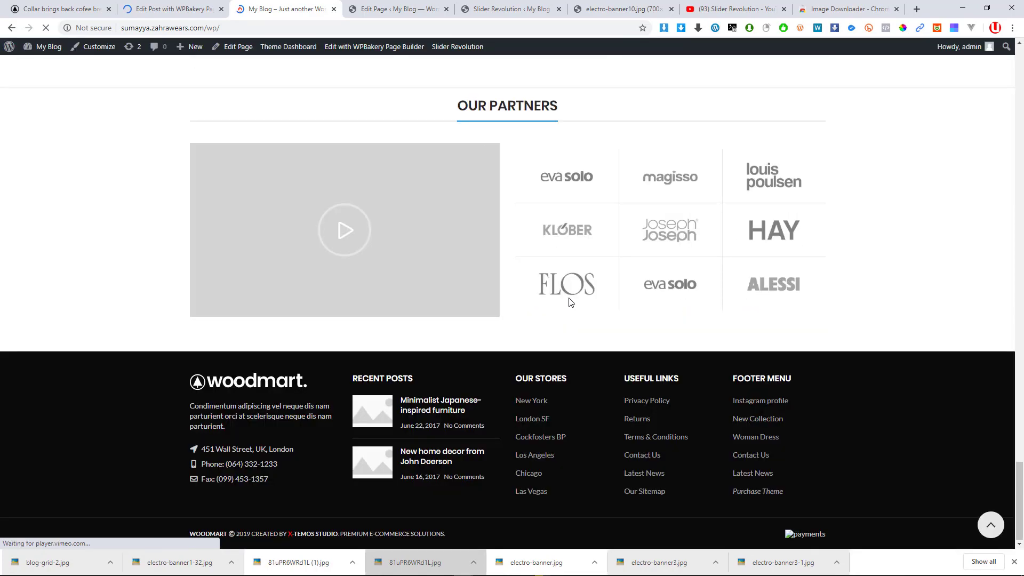
pyautogui.scroll(6, 571, 304)
pyautogui.scroll(3, 570, 302)
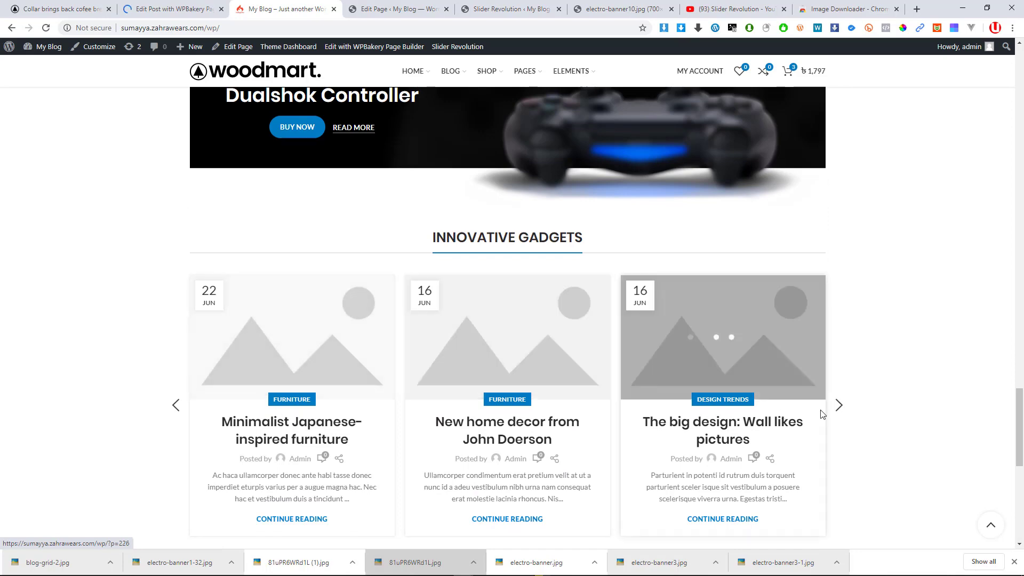
# Page the Innovative Gadgets blog carousel forward and back
pyautogui.click(837, 406)
pyautogui.click(836, 413)
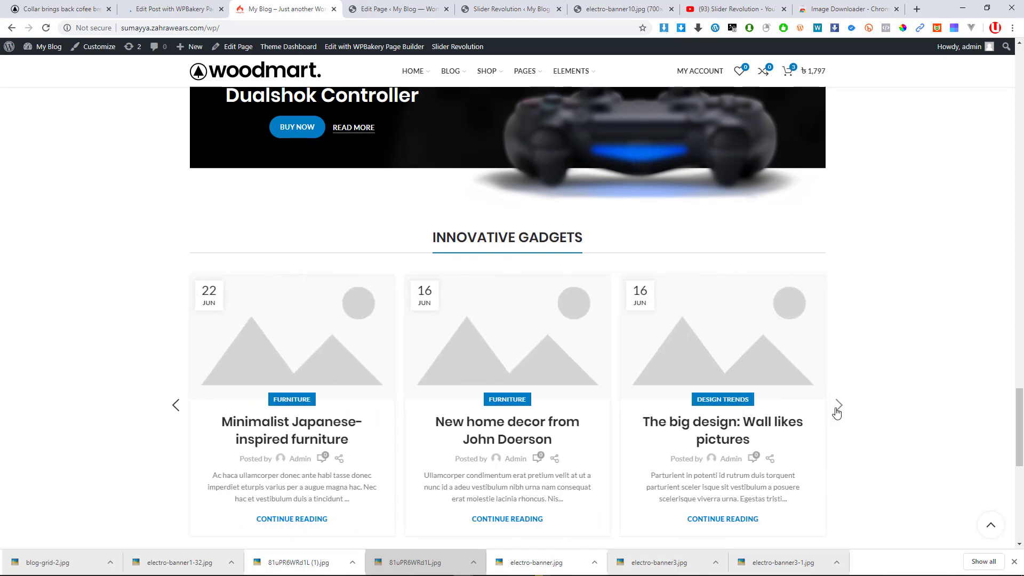
pyautogui.click(836, 414)
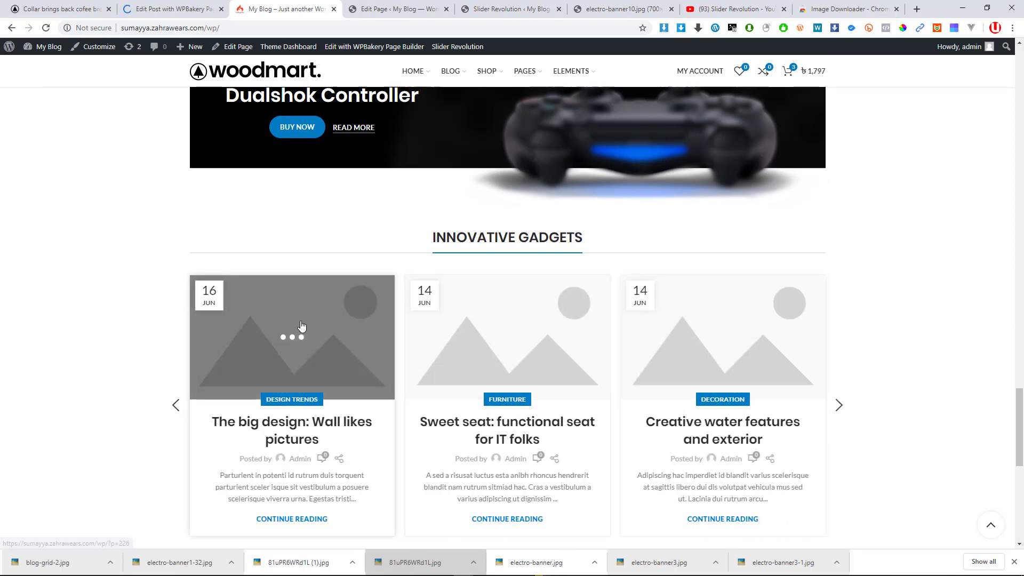
pyautogui.scroll(-8, 304, 320)
pyautogui.scroll(-2, 303, 316)
pyautogui.scroll(1, 67, 55)
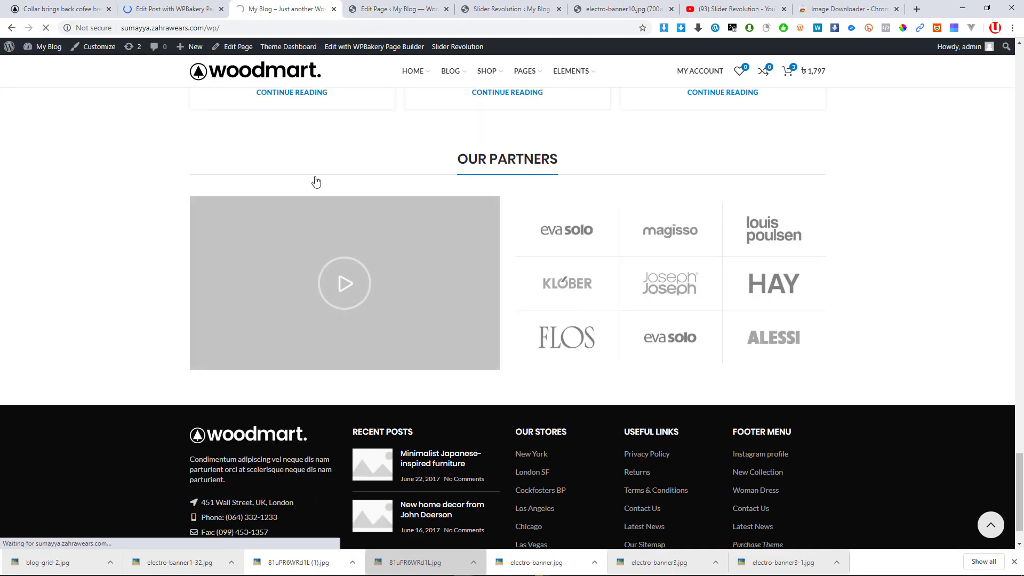
# Reload the live homepage, return the carousel to the first posts, then switch to the WPBakery editor
pyautogui.click(189, 9)
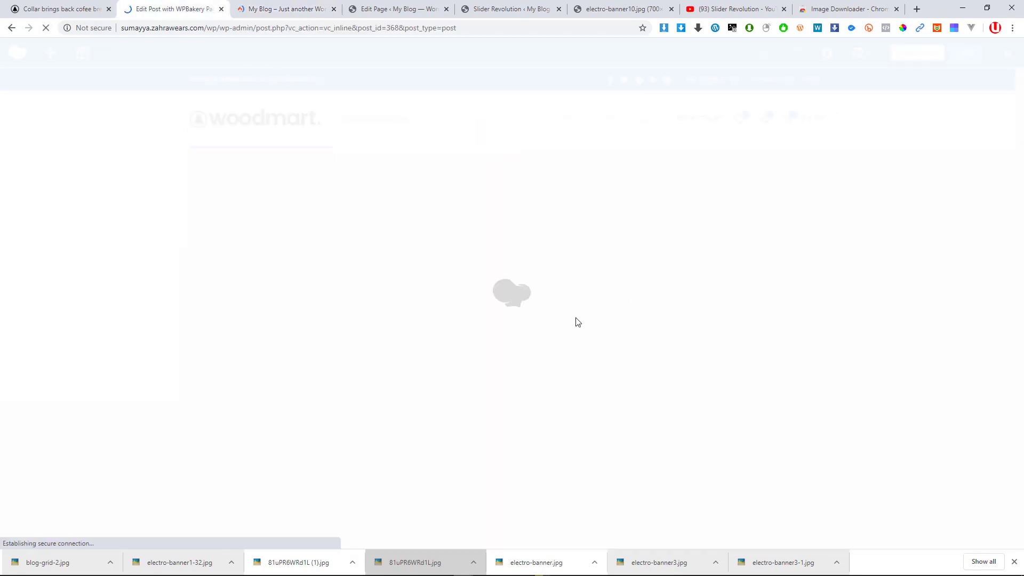
pyautogui.click(277, 8)
pyautogui.scroll(-2, 583, 288)
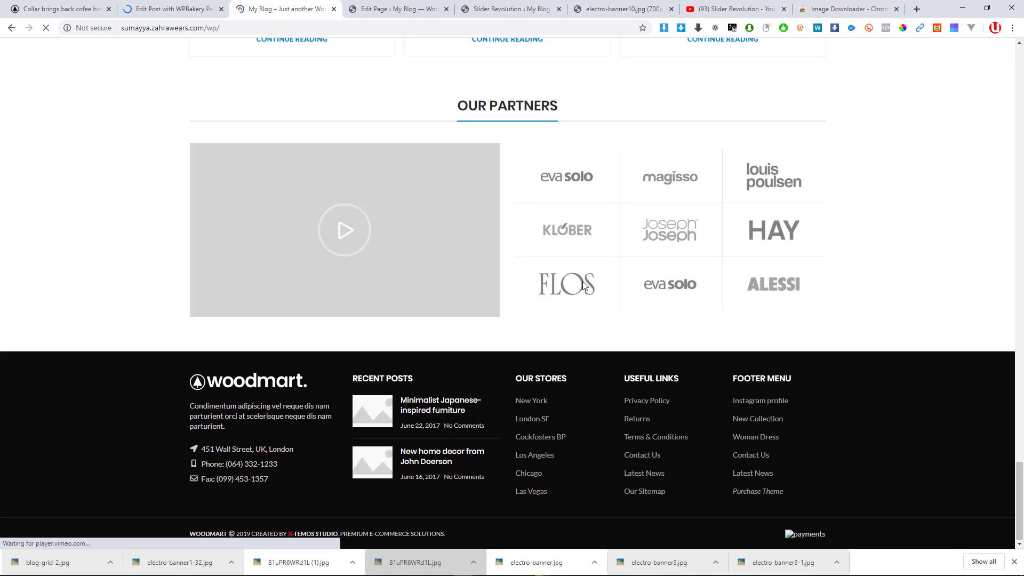
pyautogui.scroll(6, 582, 283)
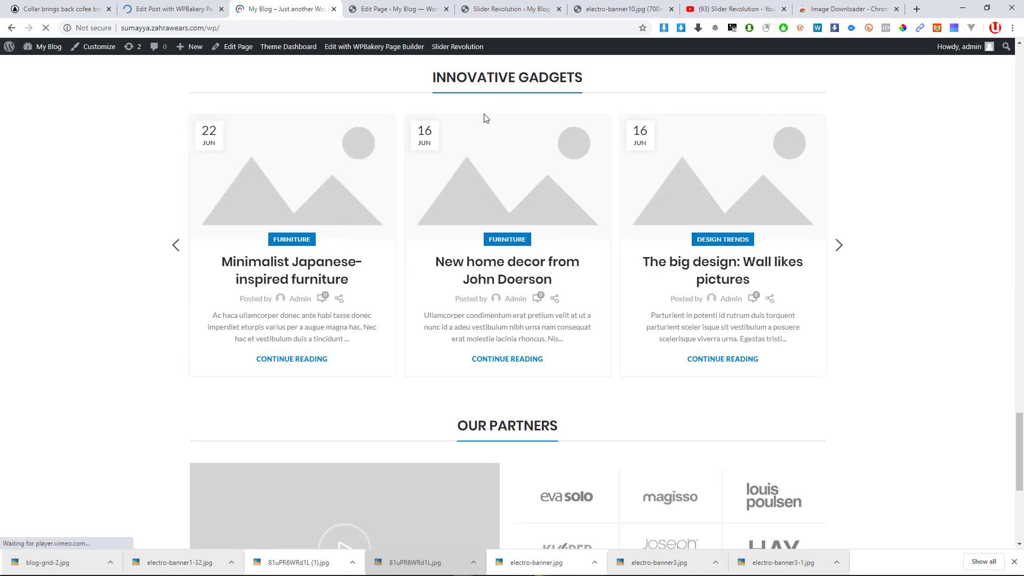
pyautogui.click(170, 250)
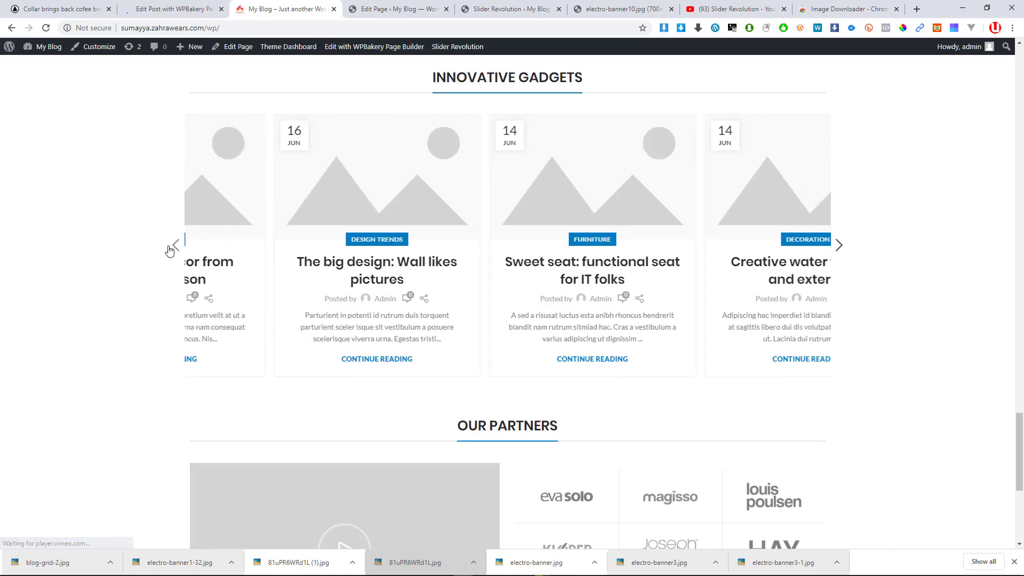
pyautogui.click(169, 251)
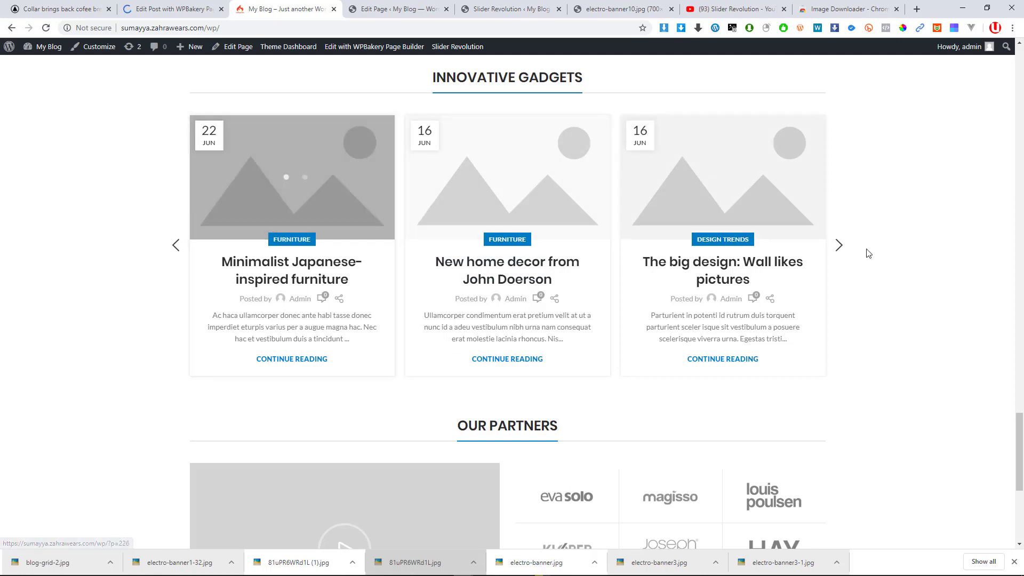
pyautogui.click(213, 4)
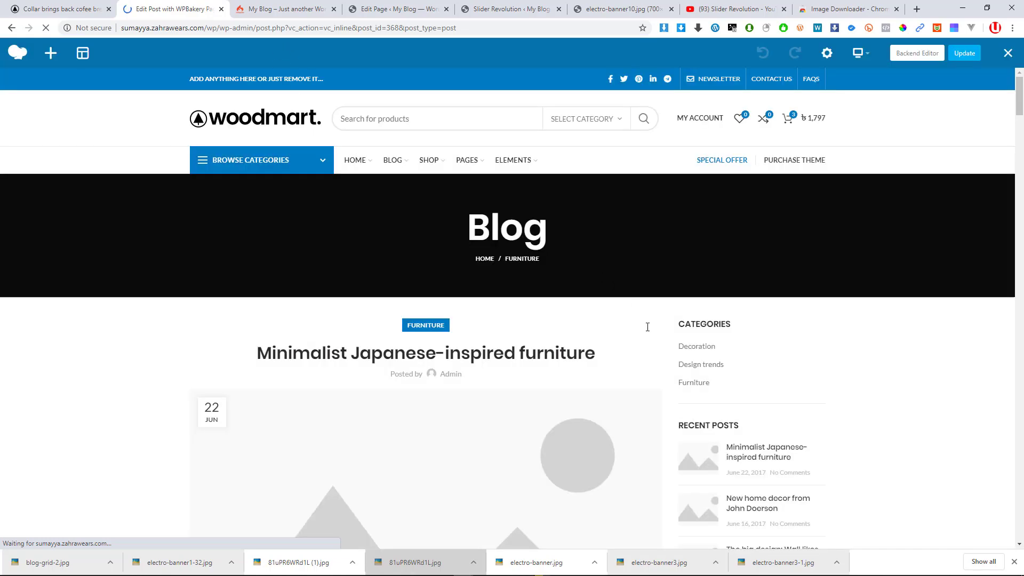
pyautogui.scroll(-2, 430, 255)
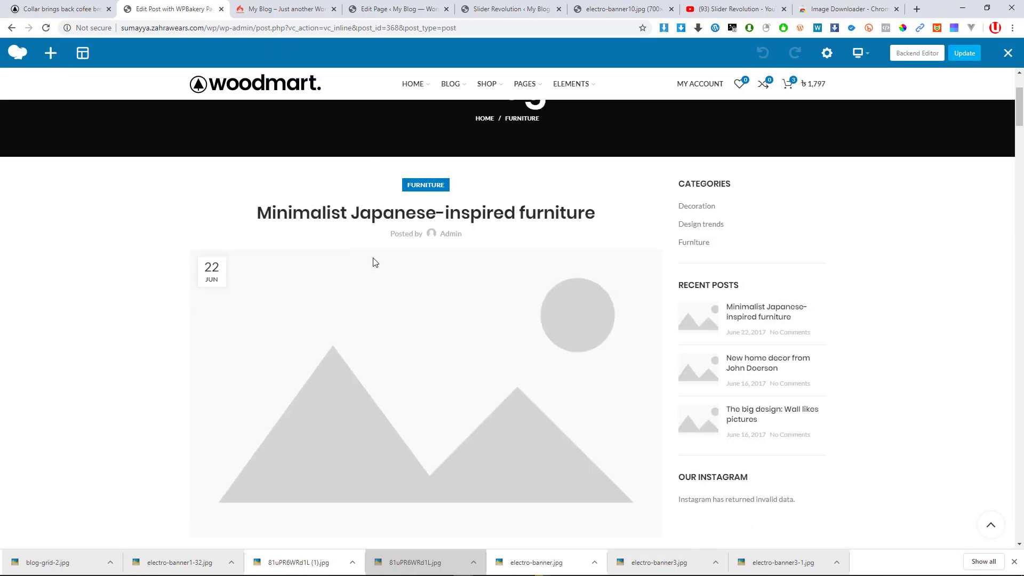
pyautogui.scroll(-4, 542, 302)
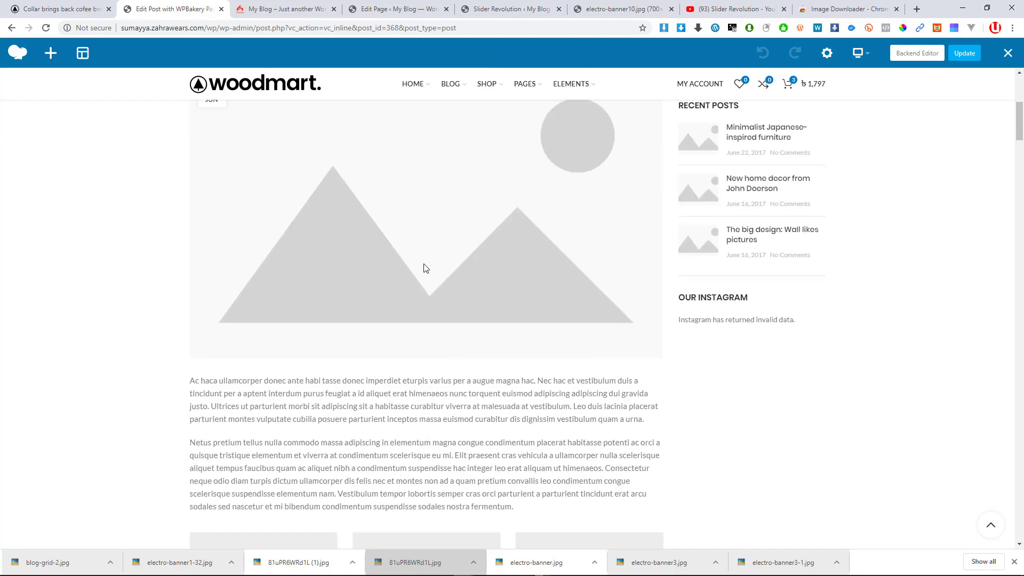
pyautogui.scroll(-8, 421, 320)
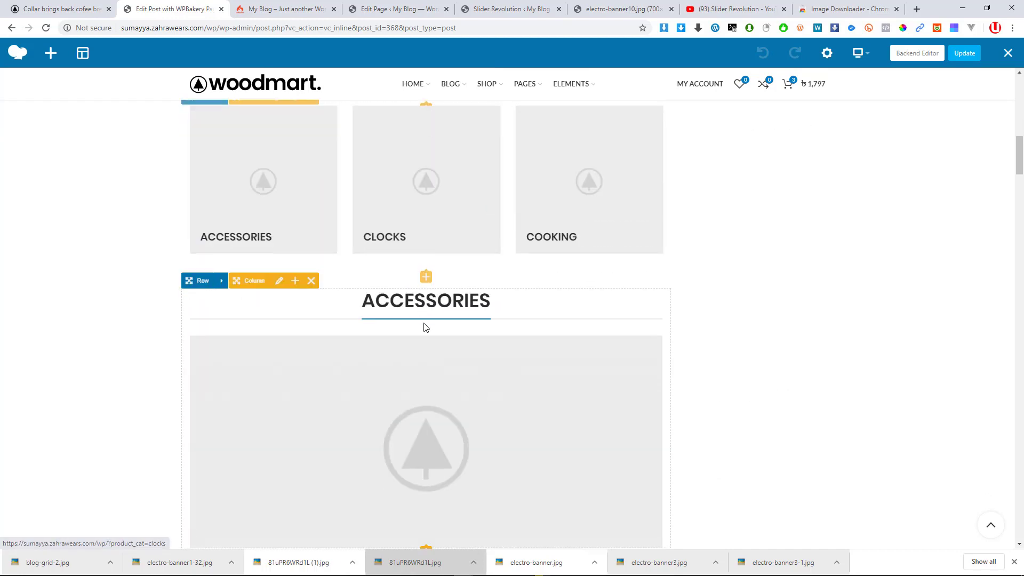
pyautogui.scroll(9, 423, 320)
pyautogui.scroll(2, 431, 320)
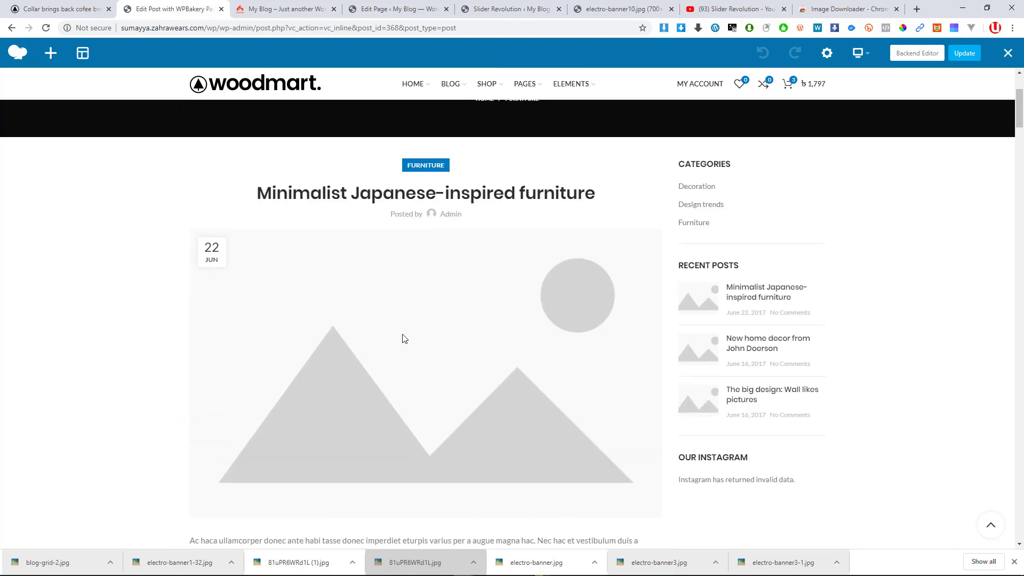
pyautogui.scroll(-6, 376, 341)
pyautogui.scroll(3, 426, 256)
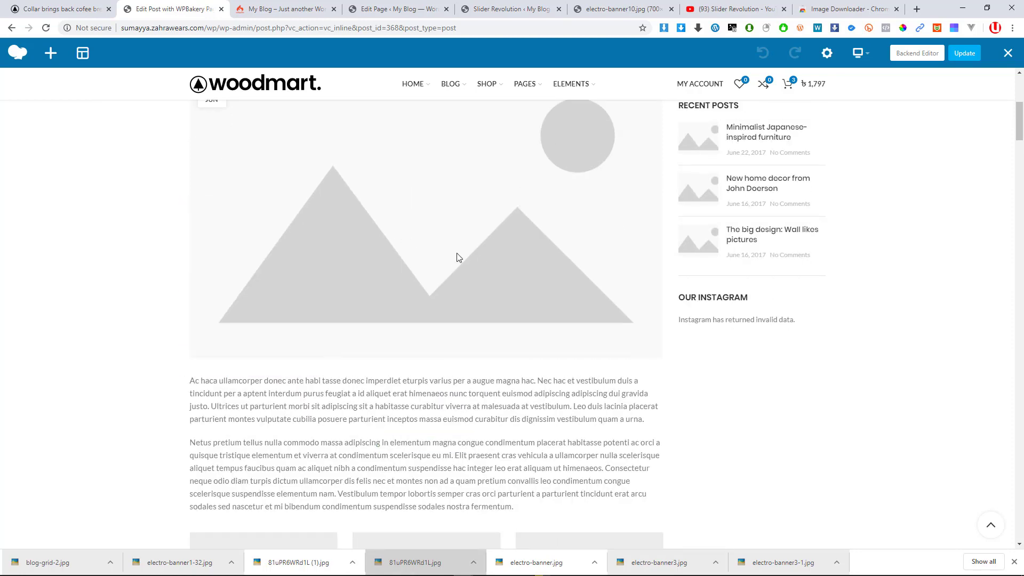
pyautogui.scroll(2, 453, 259)
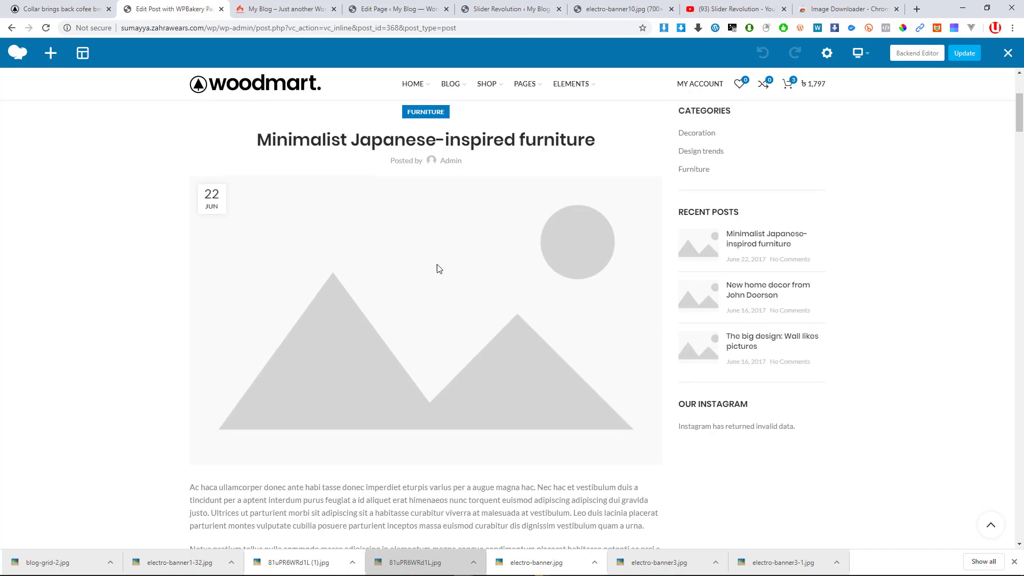
pyautogui.click(827, 53)
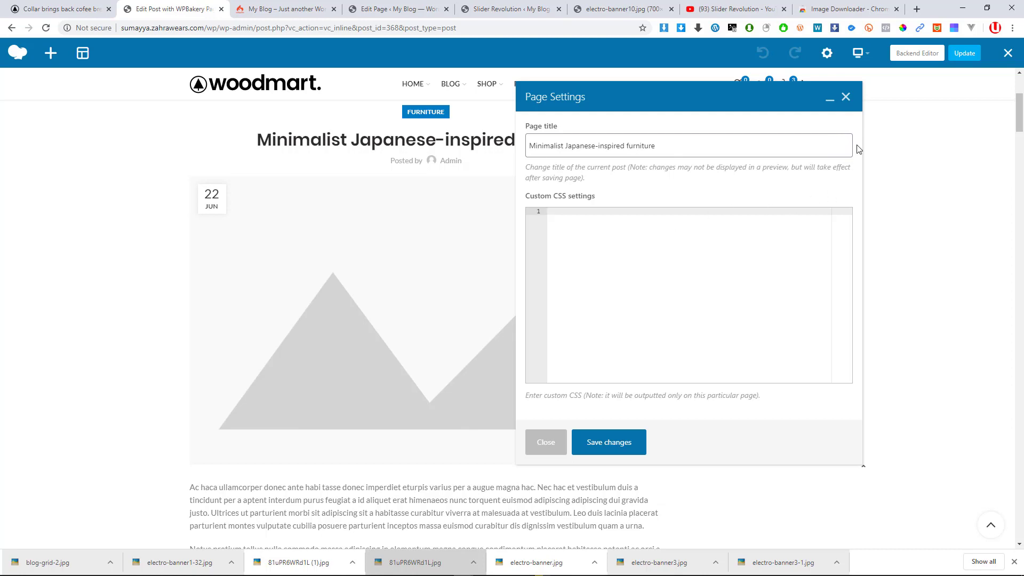
pyautogui.click(846, 97)
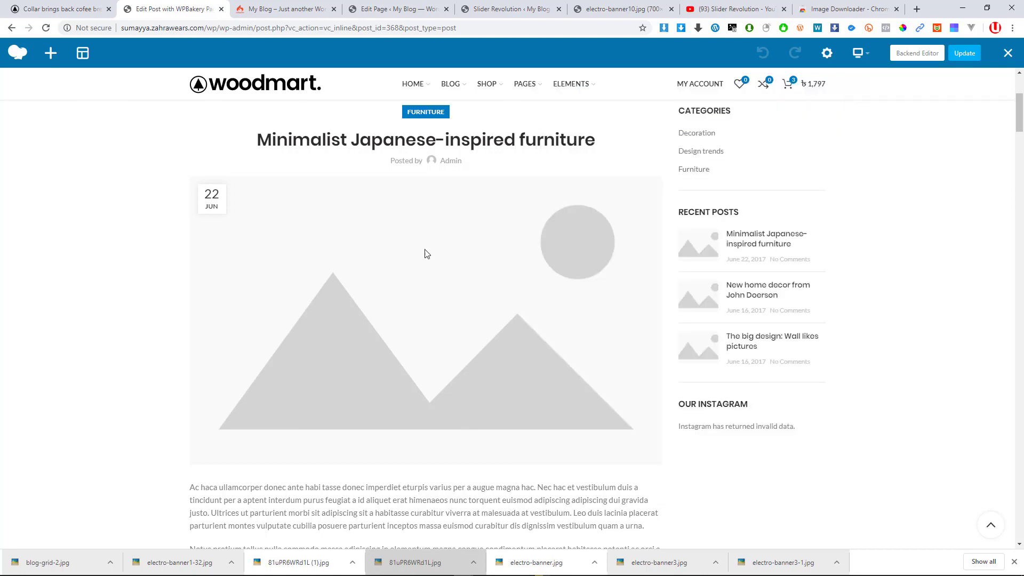
pyautogui.scroll(-6, 448, 274)
pyautogui.scroll(-2, 444, 216)
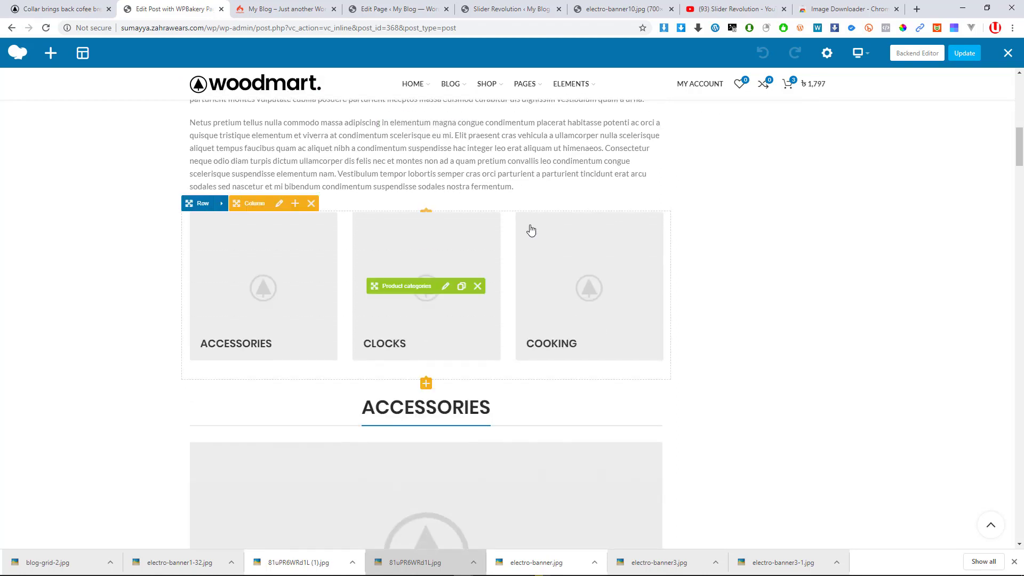
pyautogui.click(279, 205)
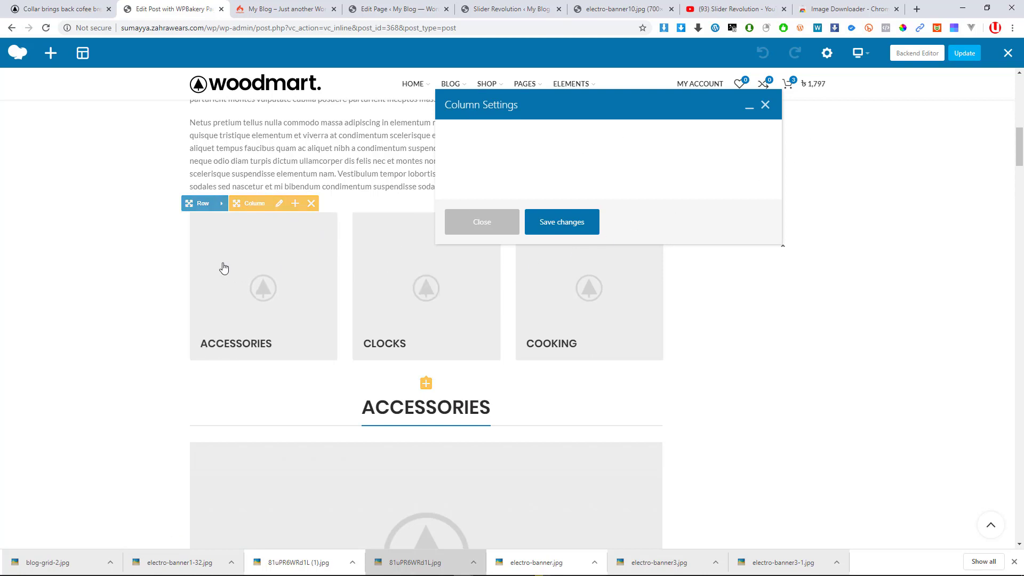
pyautogui.click(766, 109)
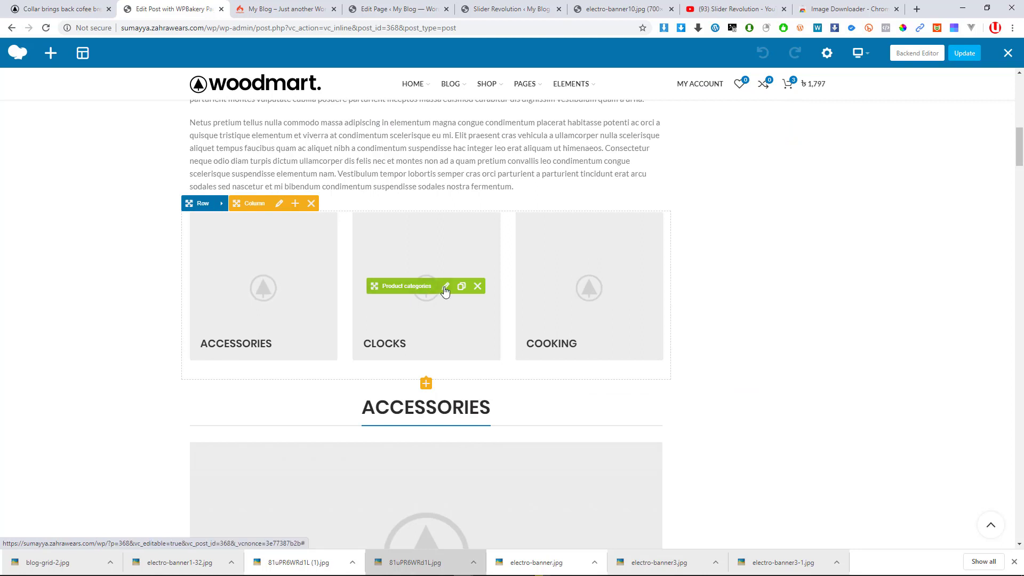
pyautogui.click(445, 288)
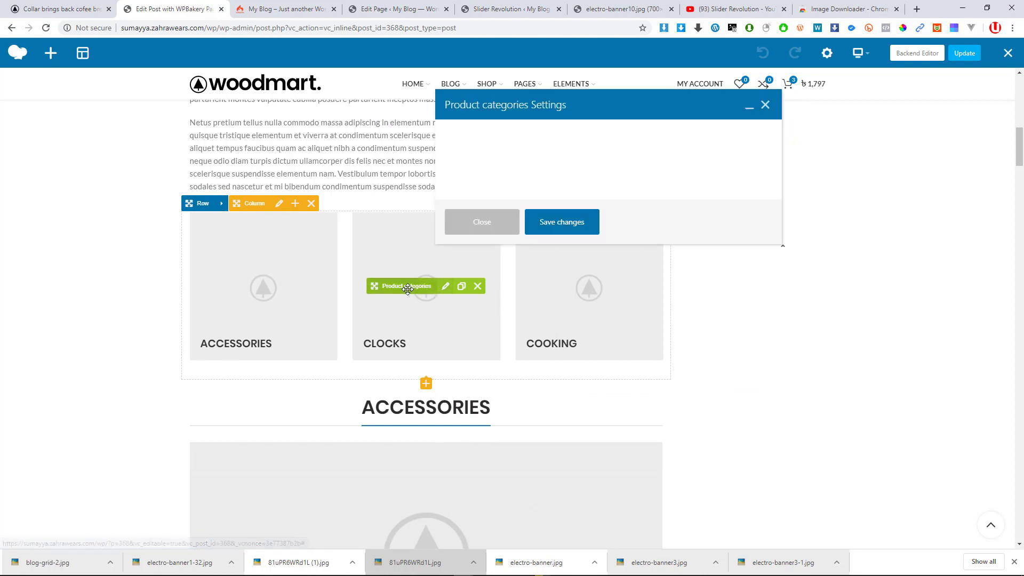
pyautogui.scroll(-6, 533, 229)
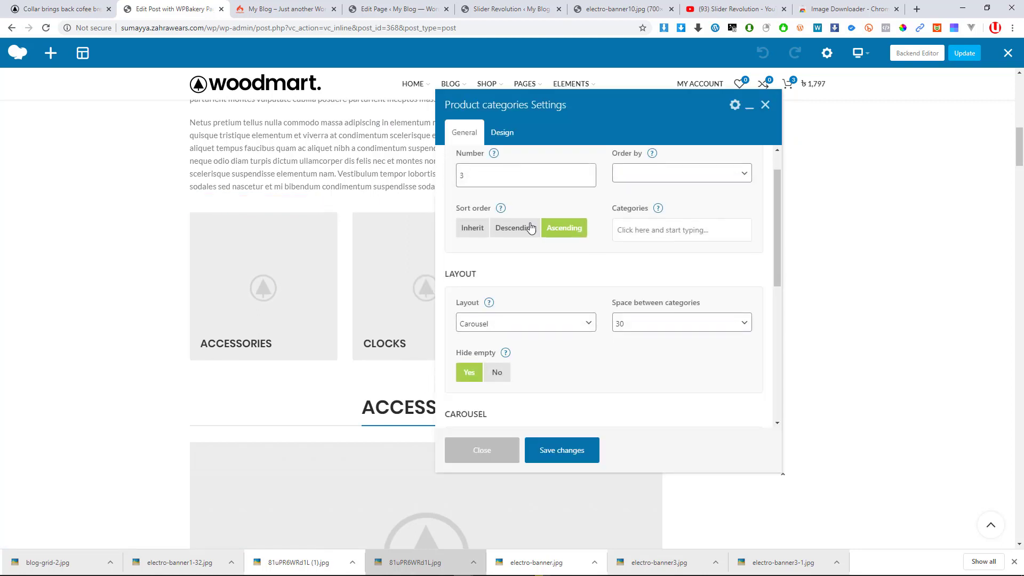
pyautogui.scroll(6, 520, 256)
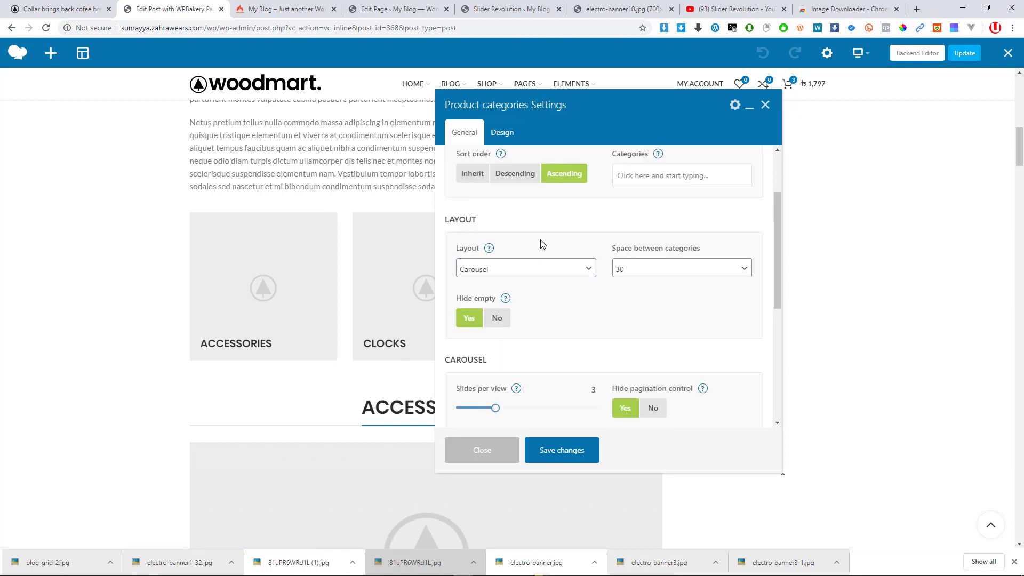
pyautogui.click(501, 136)
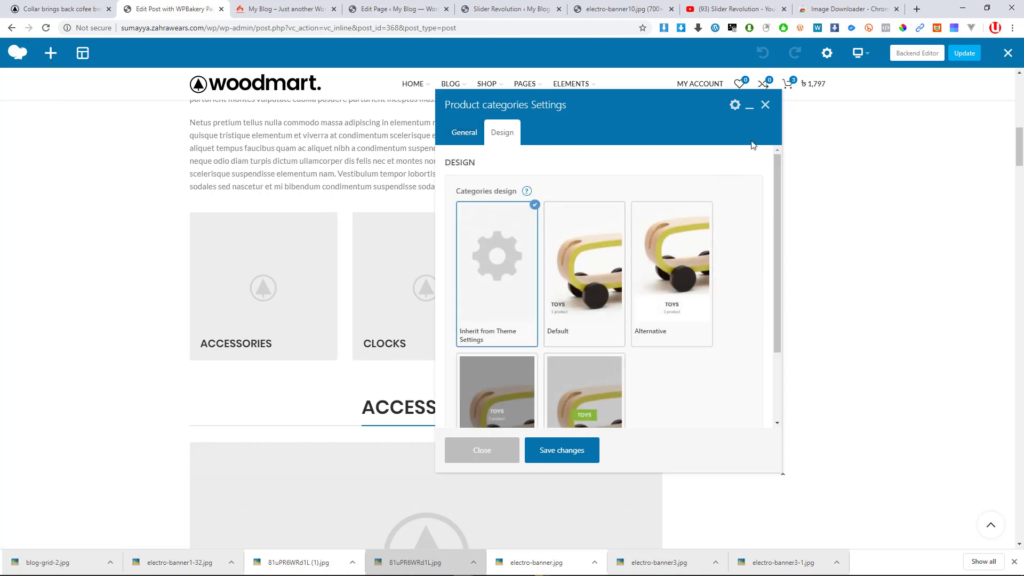
pyautogui.click(766, 106)
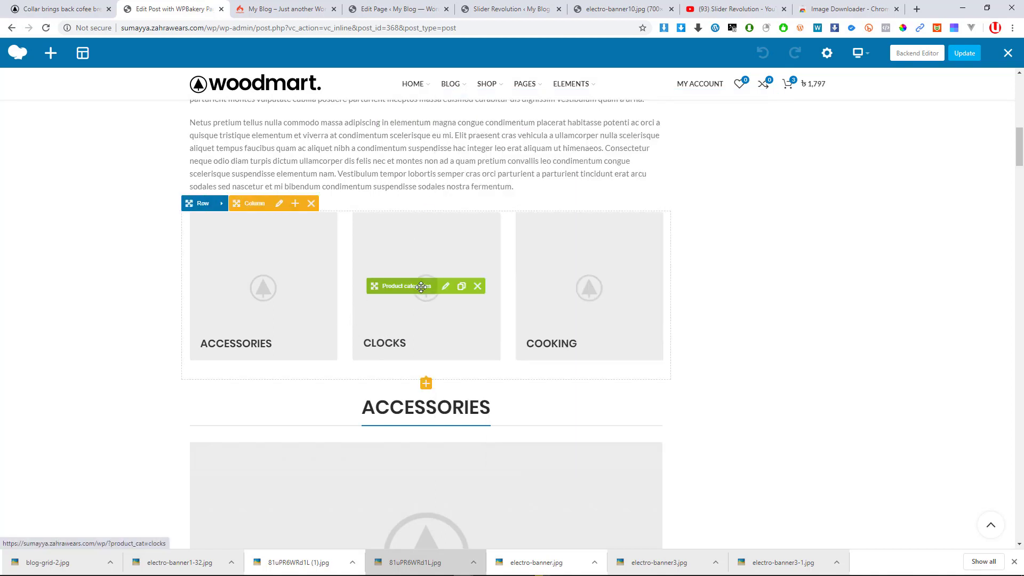
pyautogui.scroll(-7, 394, 361)
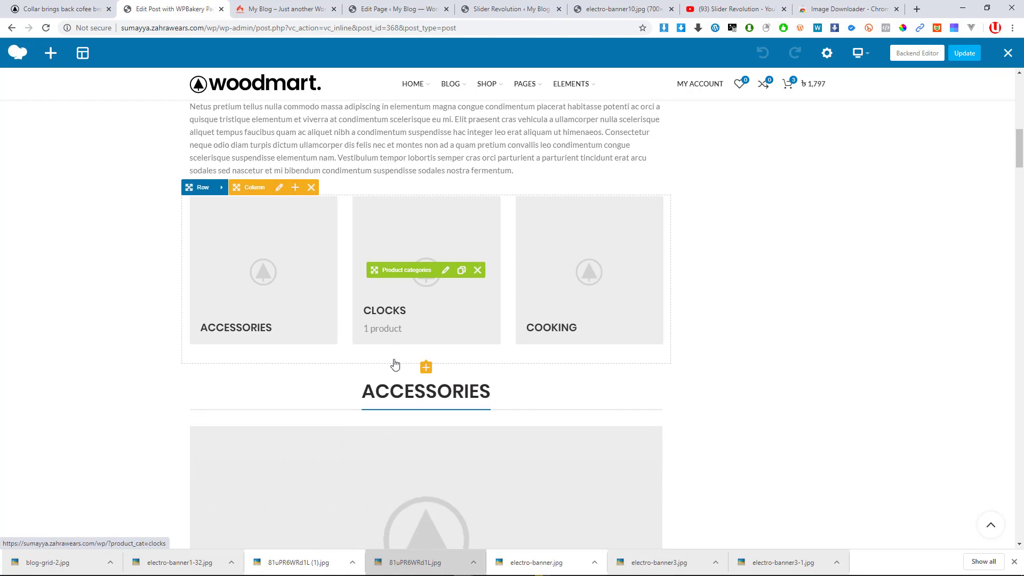
pyautogui.scroll(-2, 394, 362)
pyautogui.scroll(3, 394, 361)
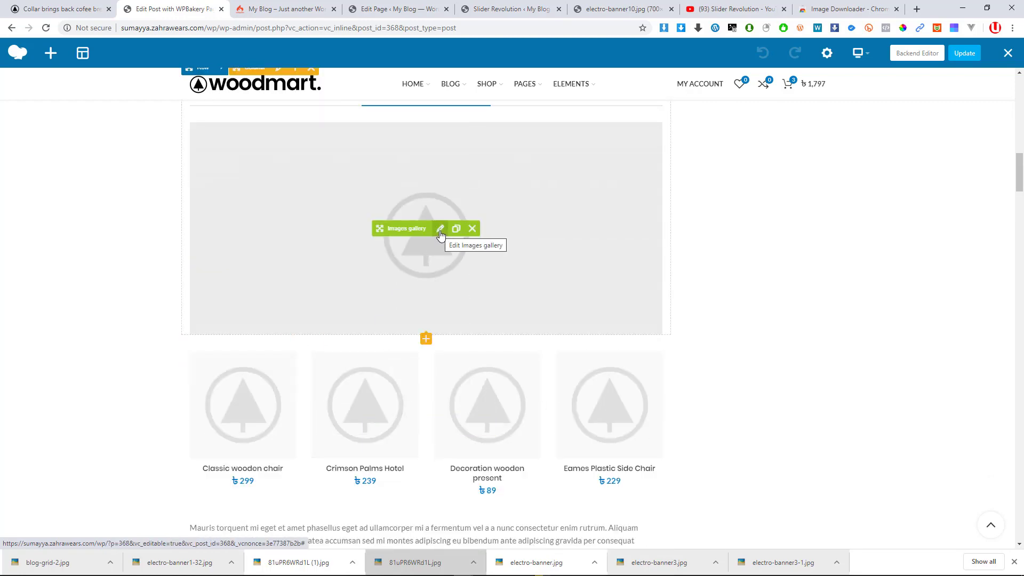
pyautogui.click(440, 229)
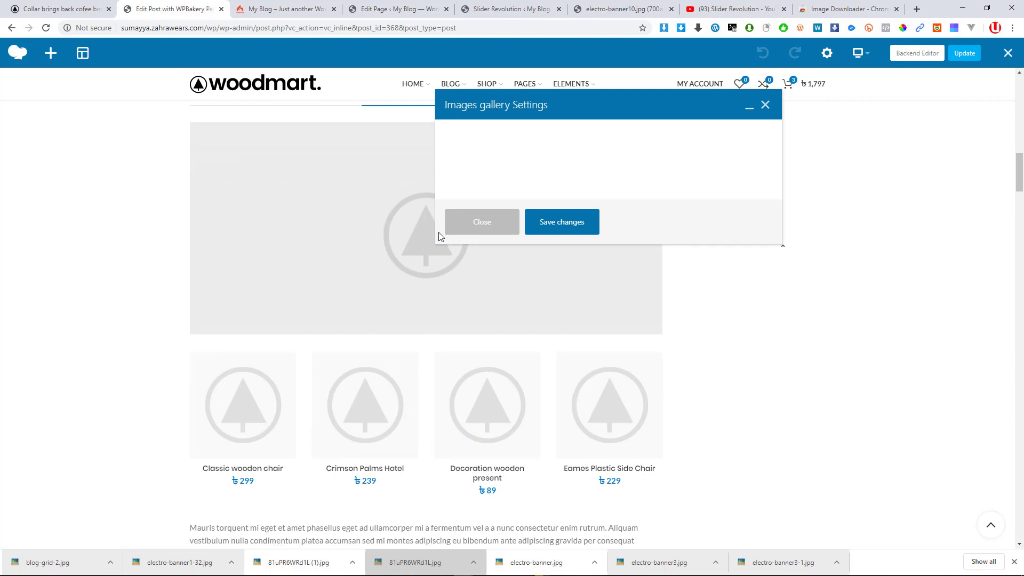
pyautogui.scroll(-1, 566, 336)
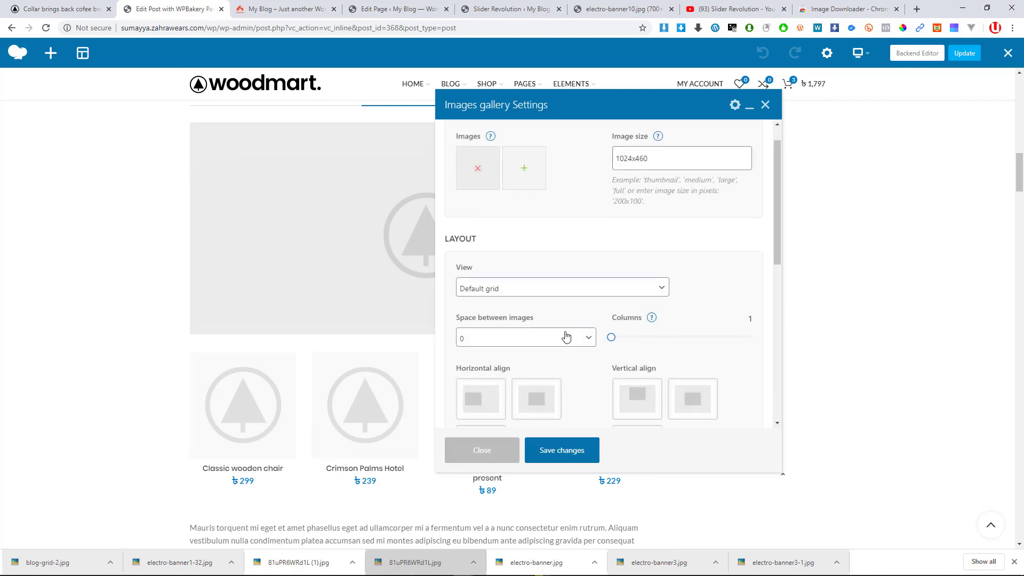
pyautogui.scroll(-2, 567, 336)
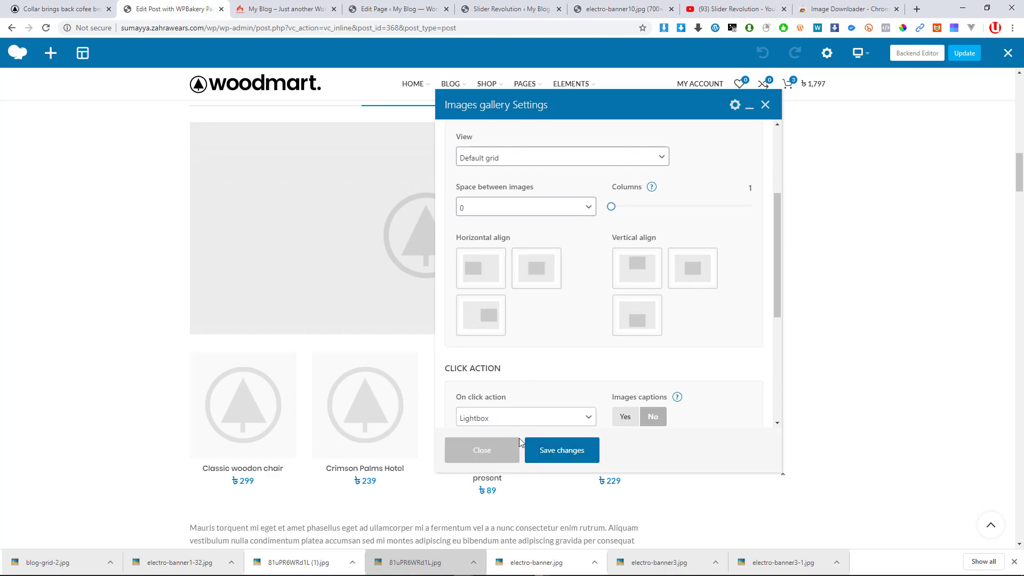
pyautogui.click(542, 450)
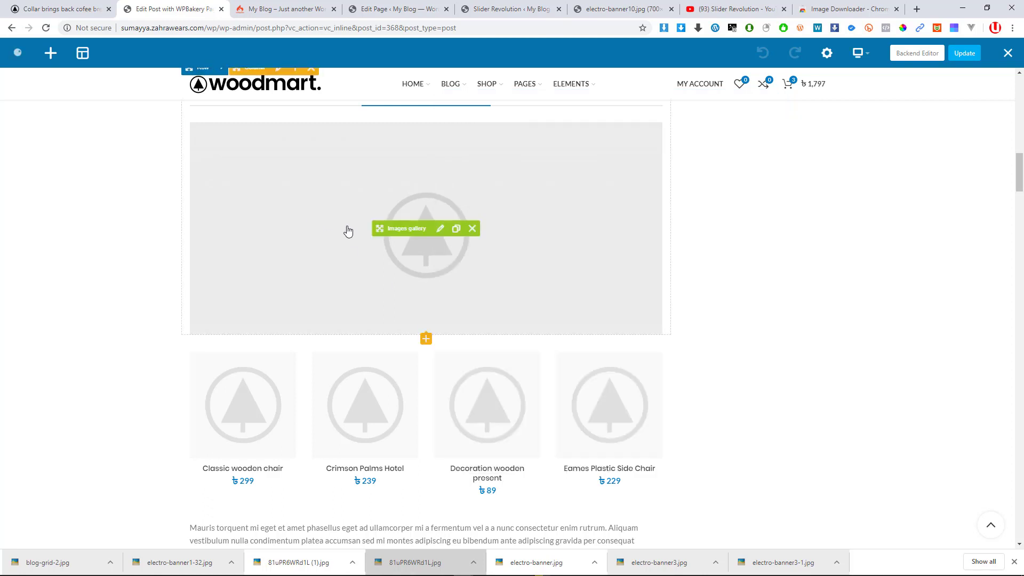
pyautogui.scroll(3, 348, 230)
# Cancel leaving the editor, update the post, and scroll back to its top
pyautogui.click(1008, 53)
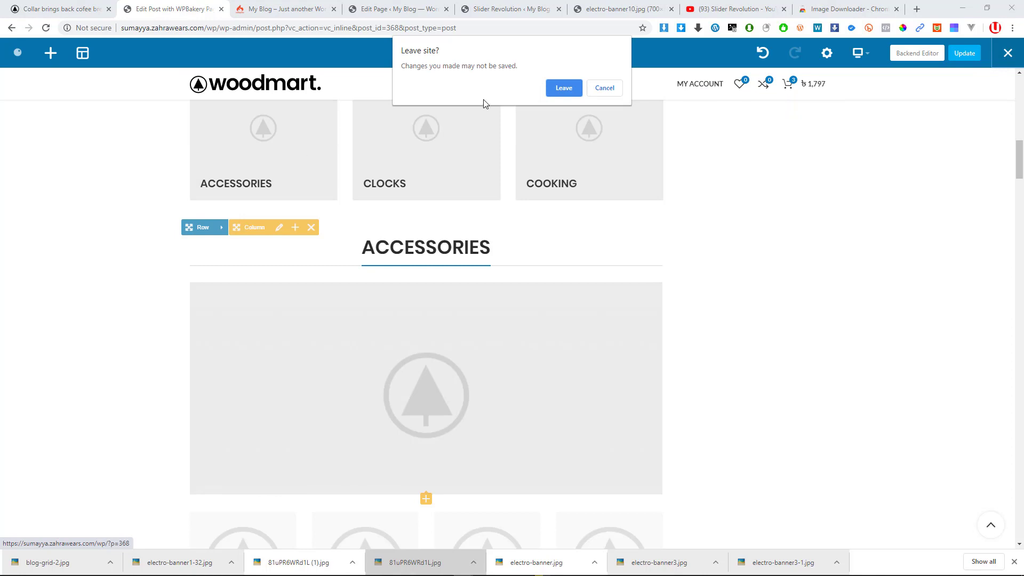
pyautogui.click(603, 88)
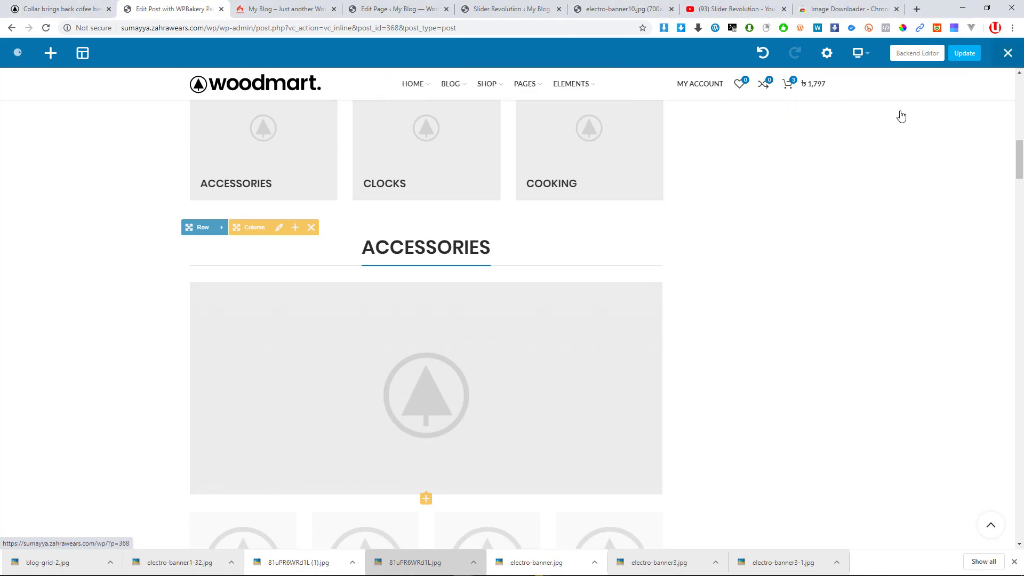
pyautogui.click(963, 54)
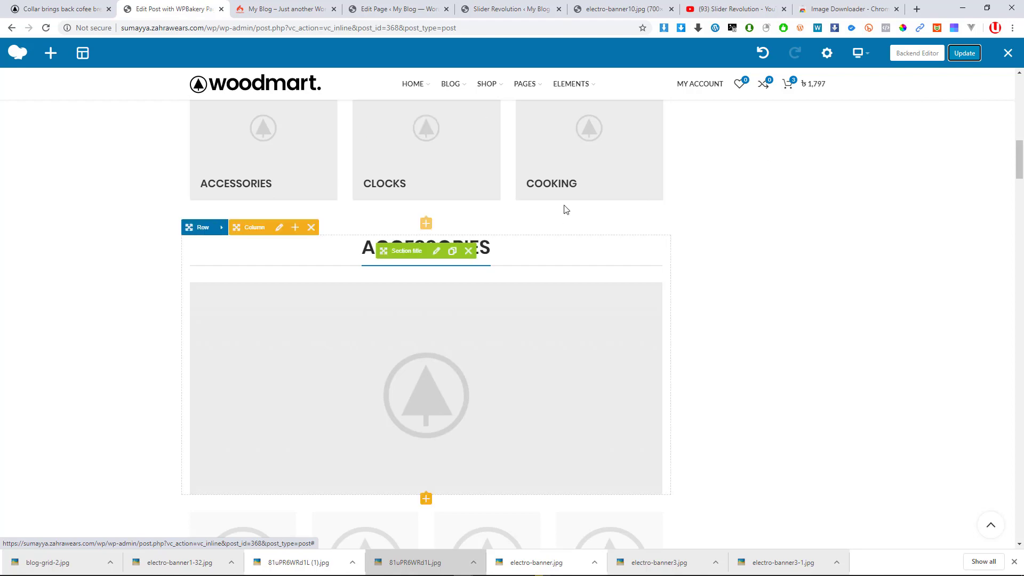
pyautogui.scroll(1, 440, 265)
pyautogui.scroll(9, 440, 265)
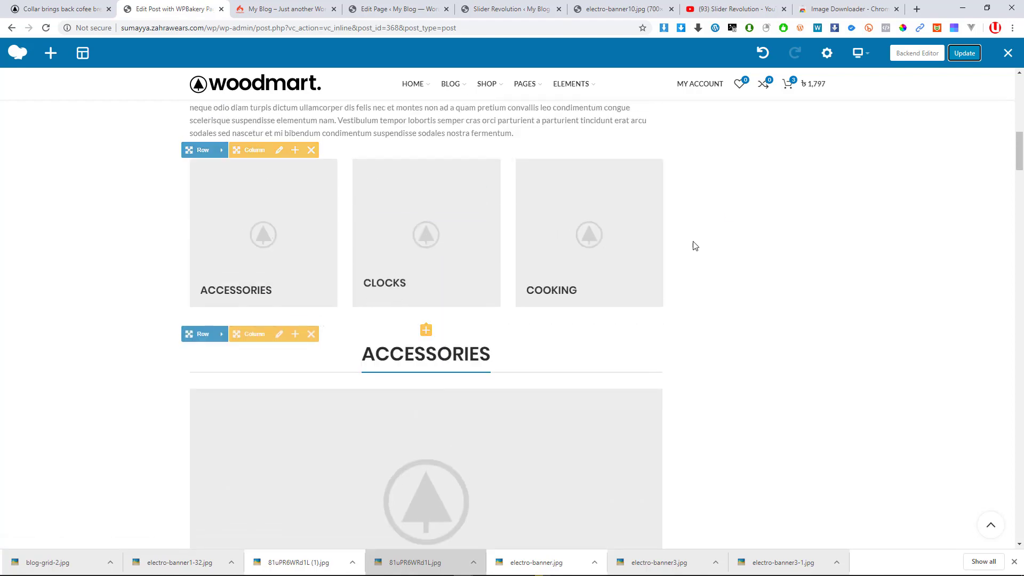
pyautogui.scroll(4, 404, 265)
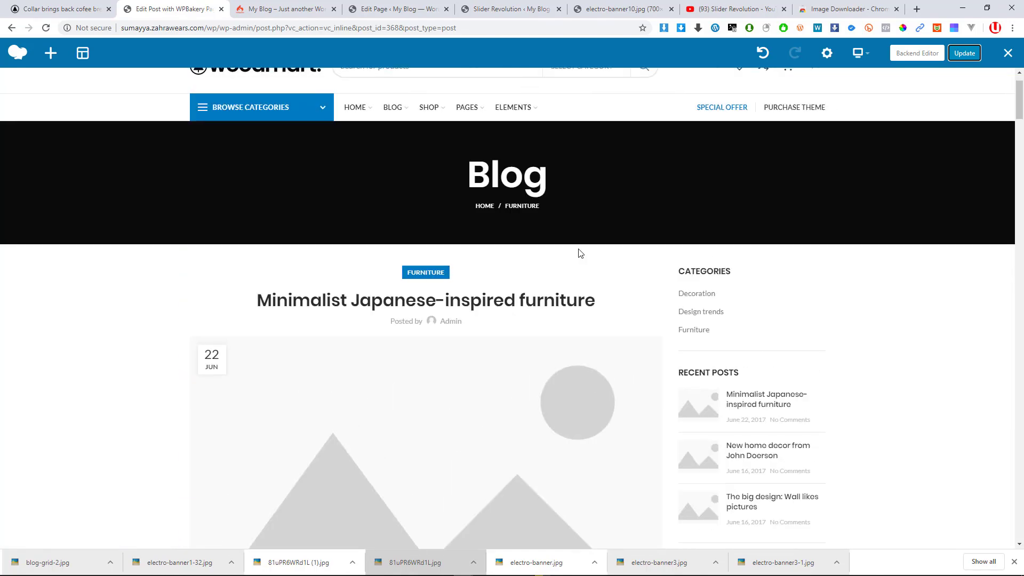
# Open the site's homepage in a new tab and bring up the WoodMart demo homepage
pyautogui.click(270, 130)
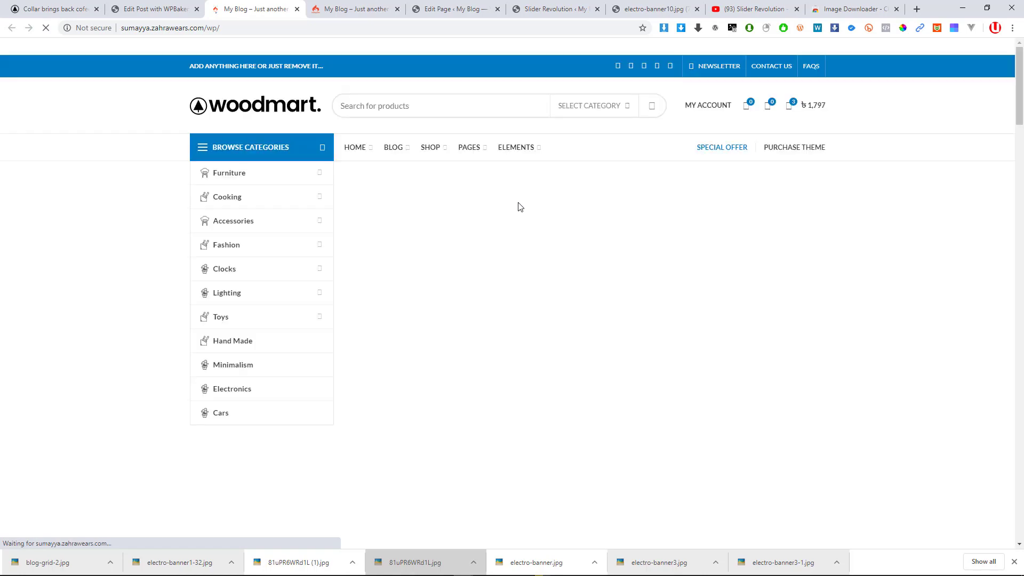
pyautogui.click(68, 6)
pyautogui.scroll(4, 304, 210)
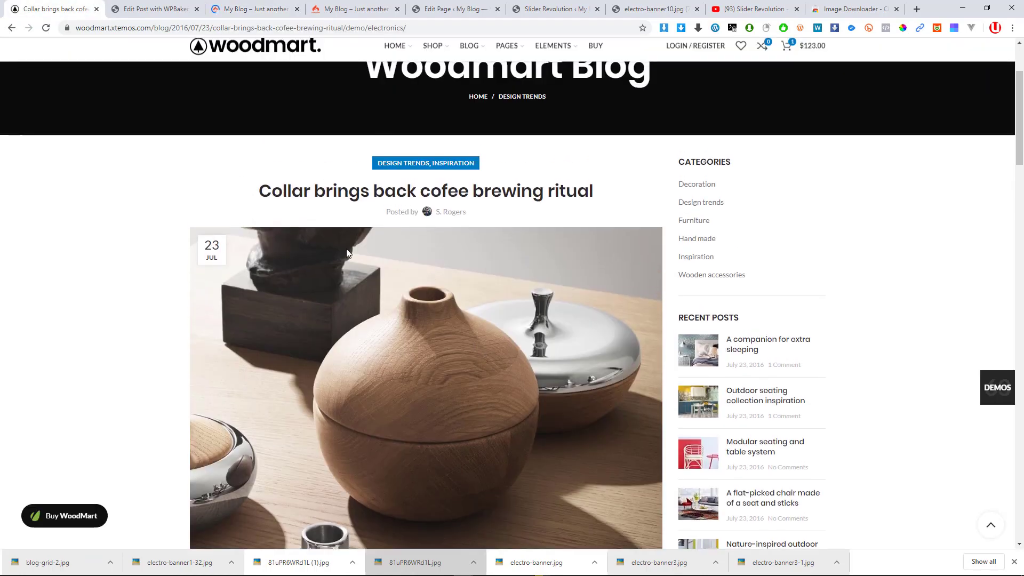
pyautogui.click(264, 102)
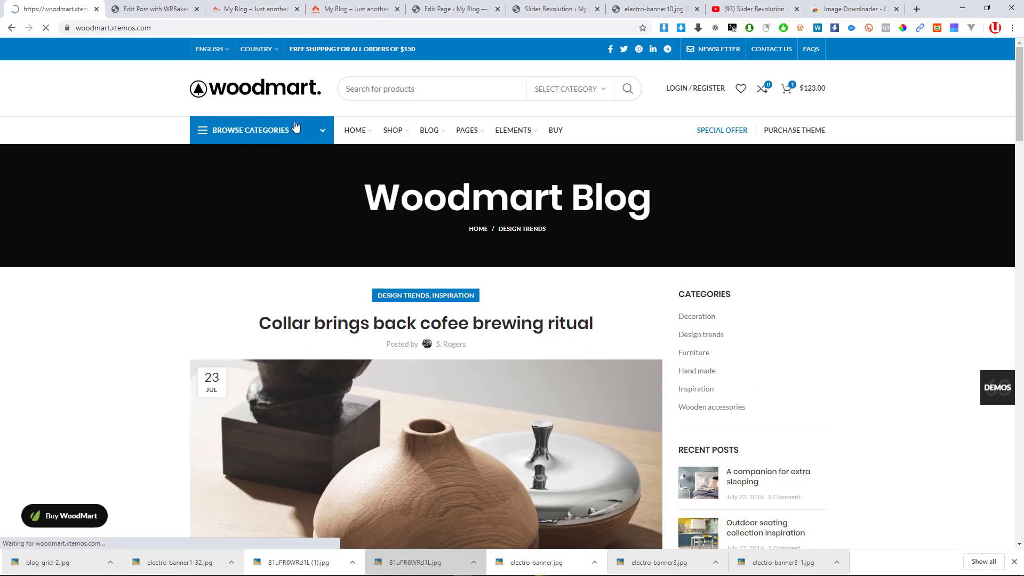
# Move the site's homepage tab and scroll through its sections
pyautogui.click(216, 3)
pyautogui.moveTo(216, 3); pyautogui.dragTo(160, 7)
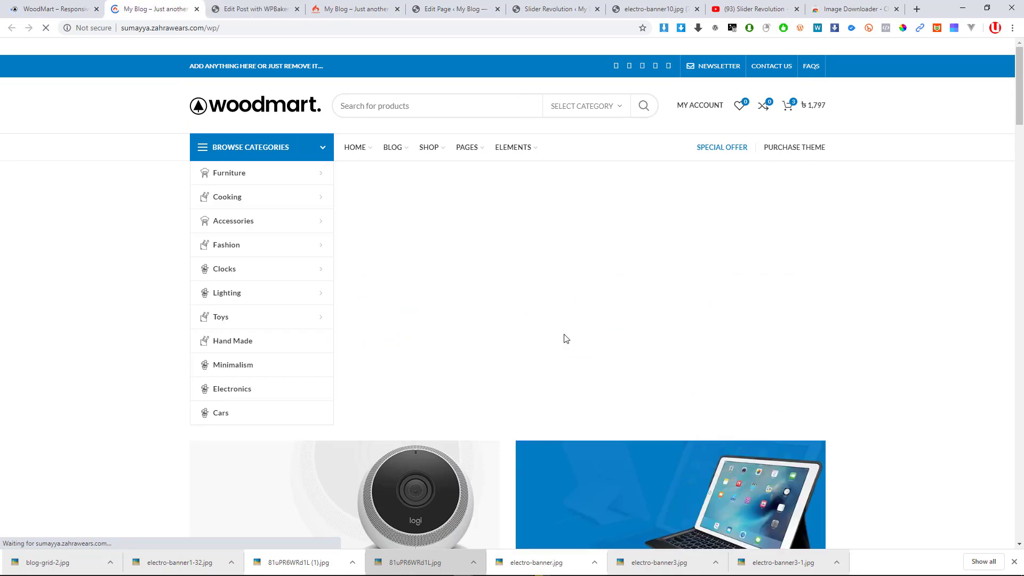
pyautogui.scroll(-5, 564, 337)
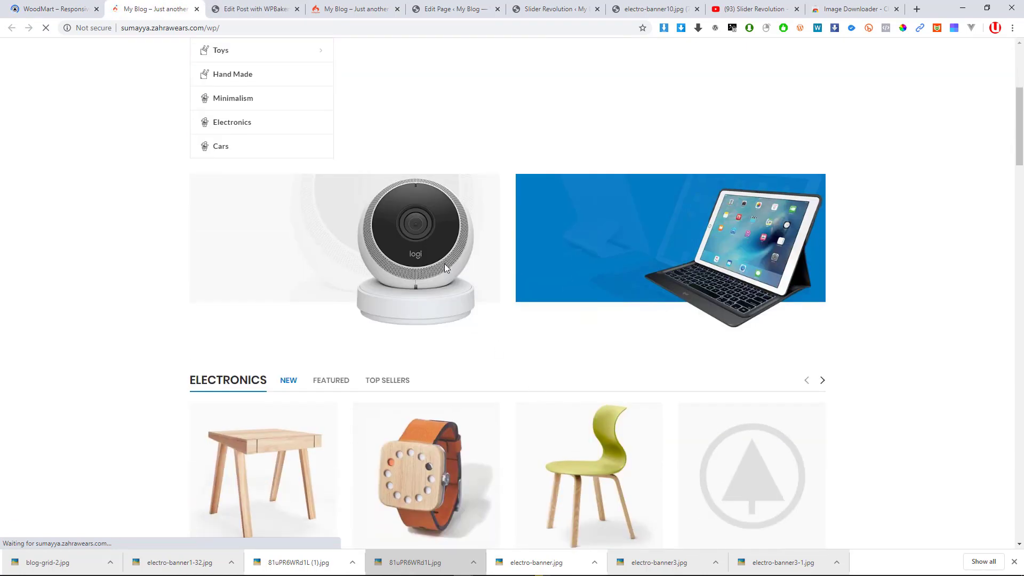
pyautogui.scroll(-5, 427, 299)
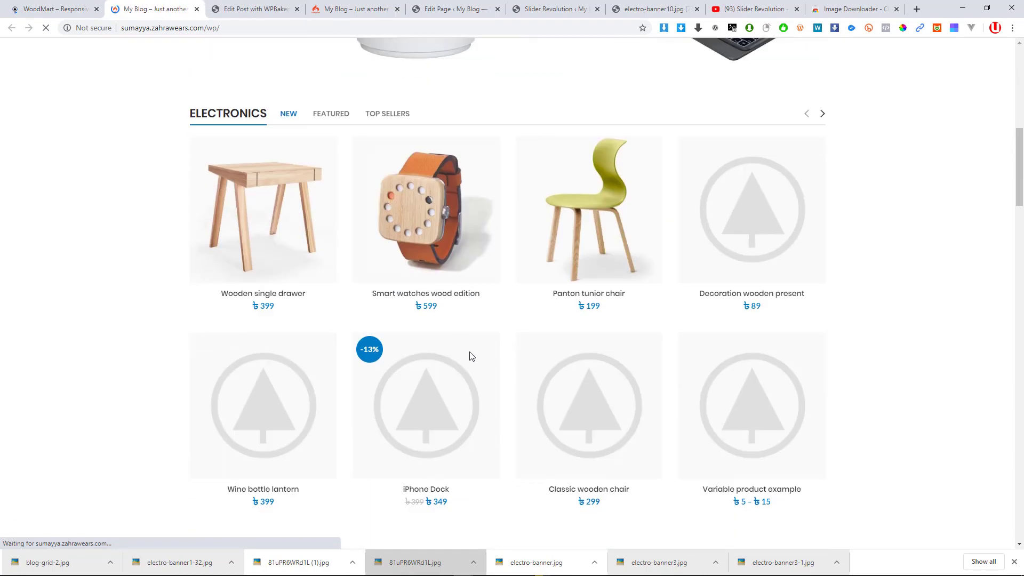
pyautogui.scroll(-3, 472, 342)
pyautogui.scroll(-2, 496, 280)
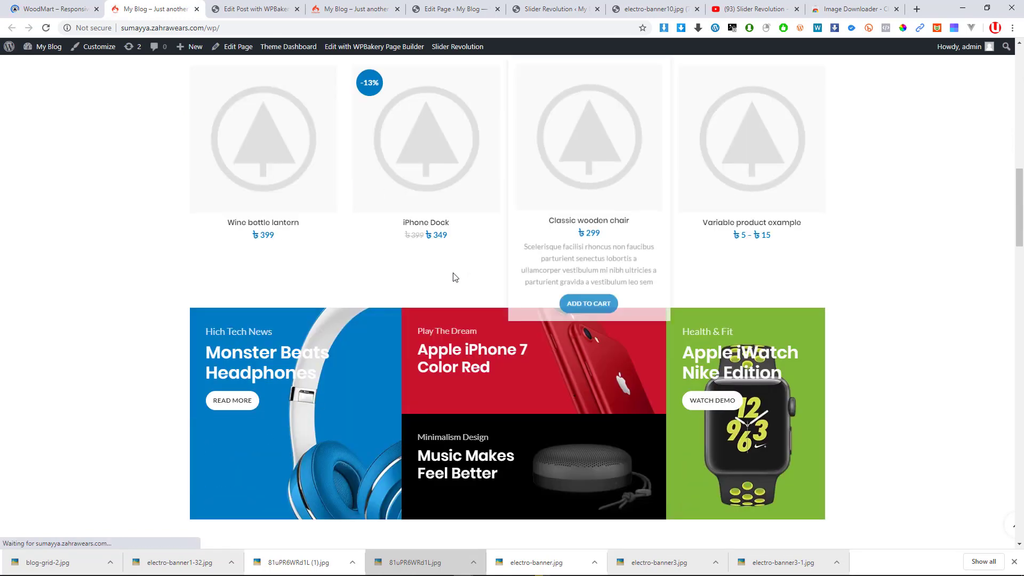
pyautogui.scroll(1, 453, 277)
# Scroll through the WoodMart demo homepage sections for comparison
pyautogui.click(67, 4)
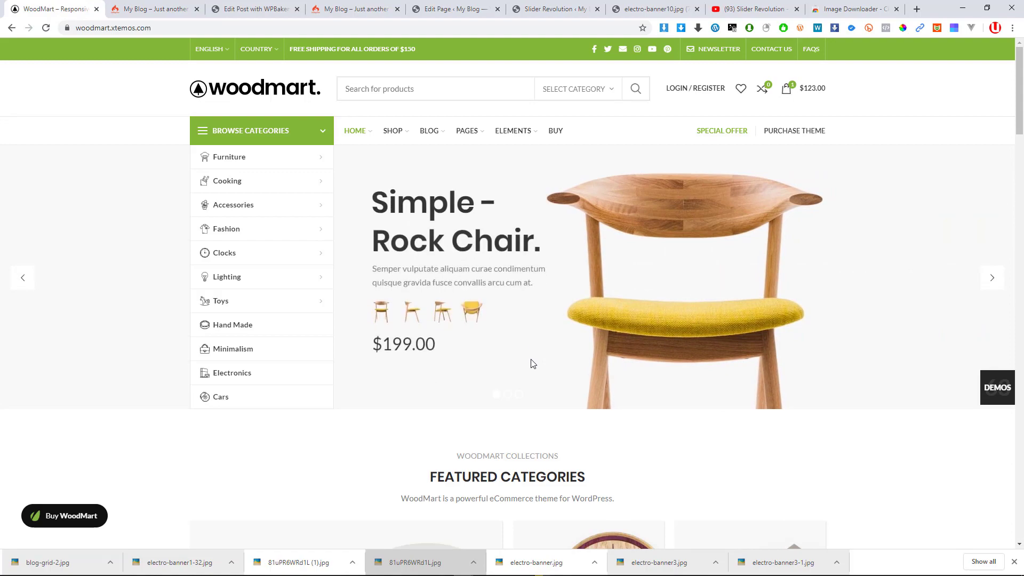
pyautogui.scroll(-10, 531, 364)
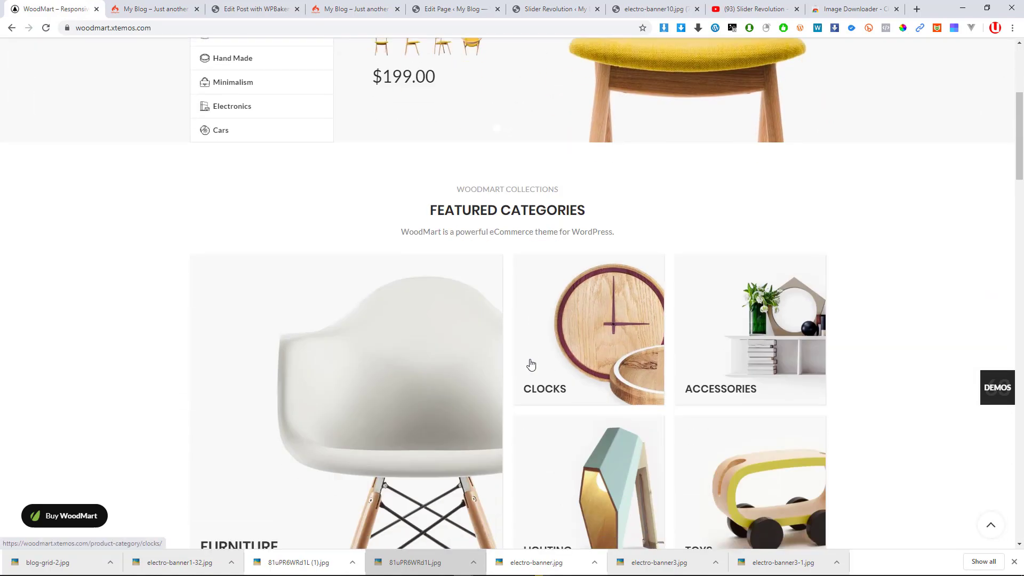
pyautogui.scroll(-12, 531, 361)
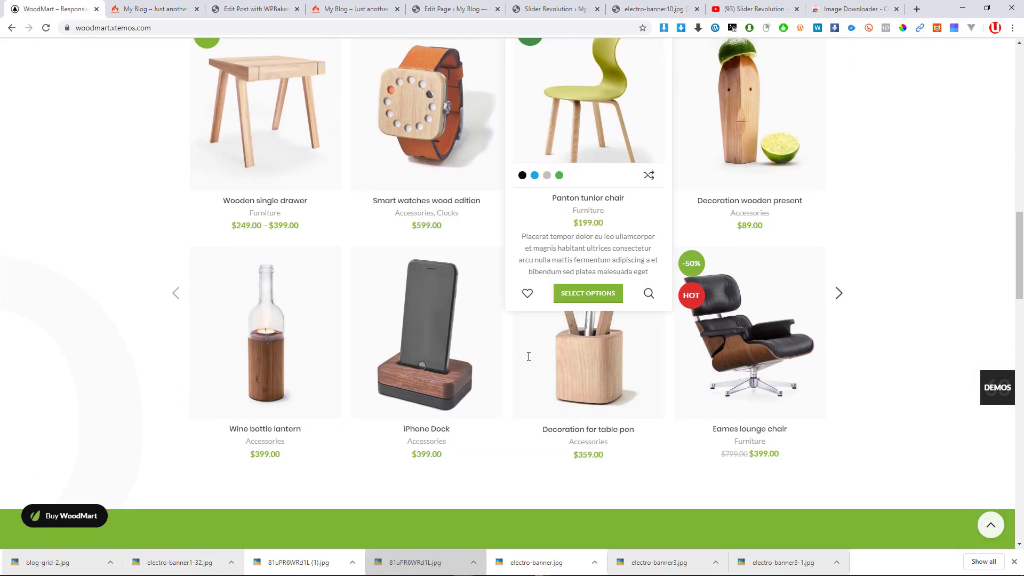
pyautogui.scroll(-1, 517, 358)
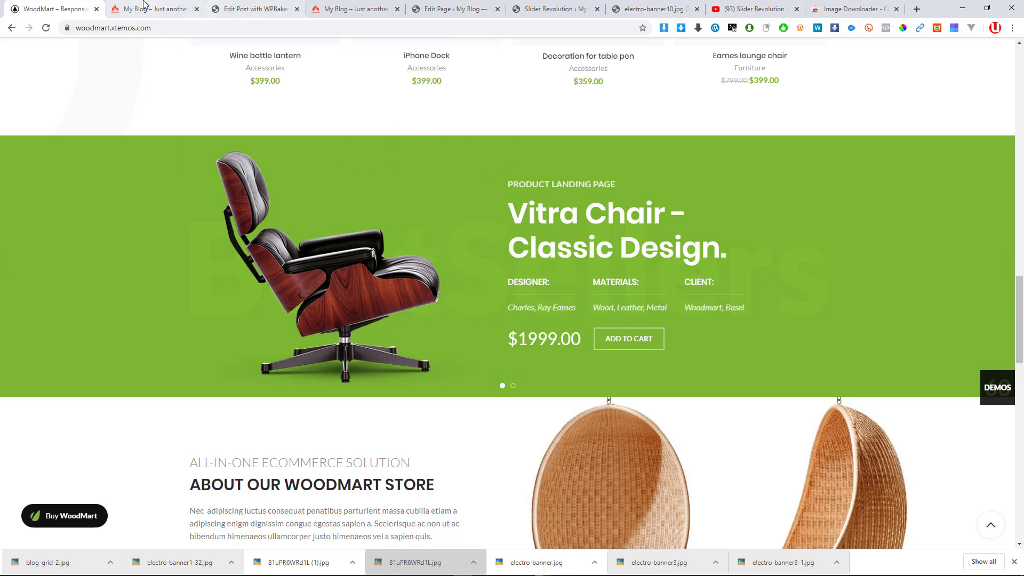
# Glance at the post editor's Recent Posts list, then scroll through the site's homepage again
pyautogui.click(176, 8)
pyautogui.click(239, 8)
pyautogui.scroll(-8, 352, 426)
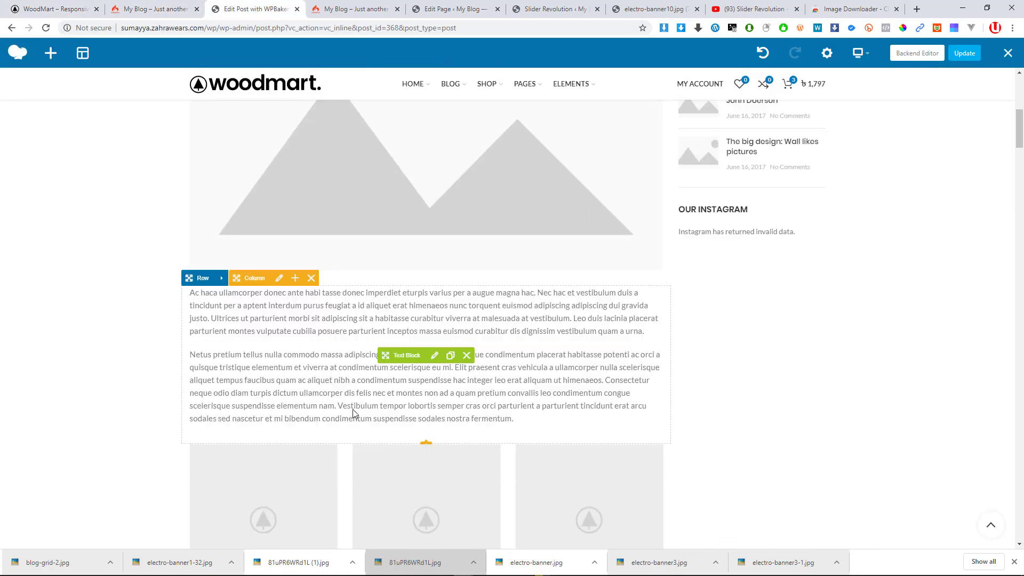
pyautogui.scroll(5, 353, 411)
pyautogui.scroll(3, 299, 358)
pyautogui.click(162, 5)
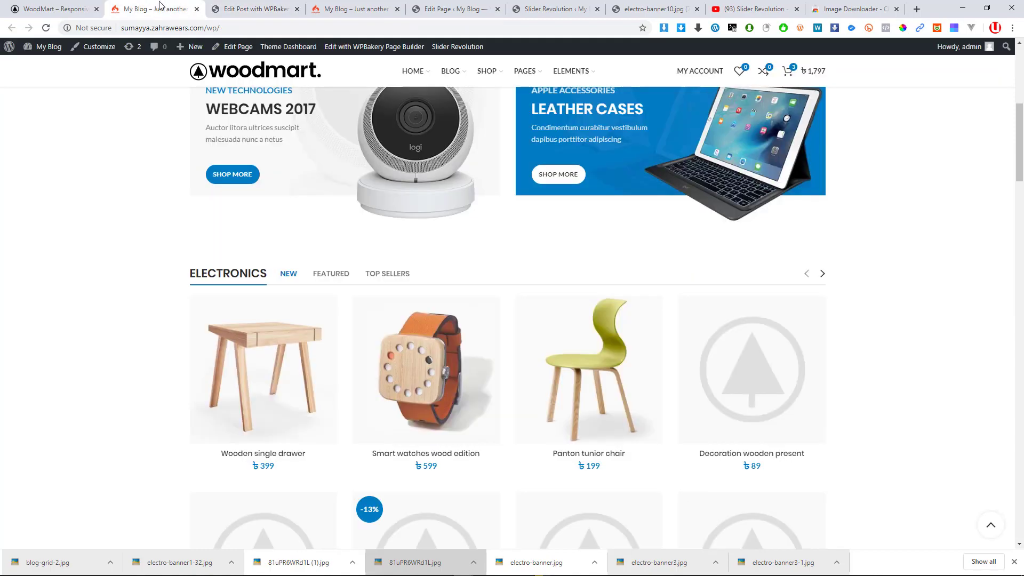
pyautogui.scroll(4, 286, 259)
pyautogui.scroll(-18, 336, 343)
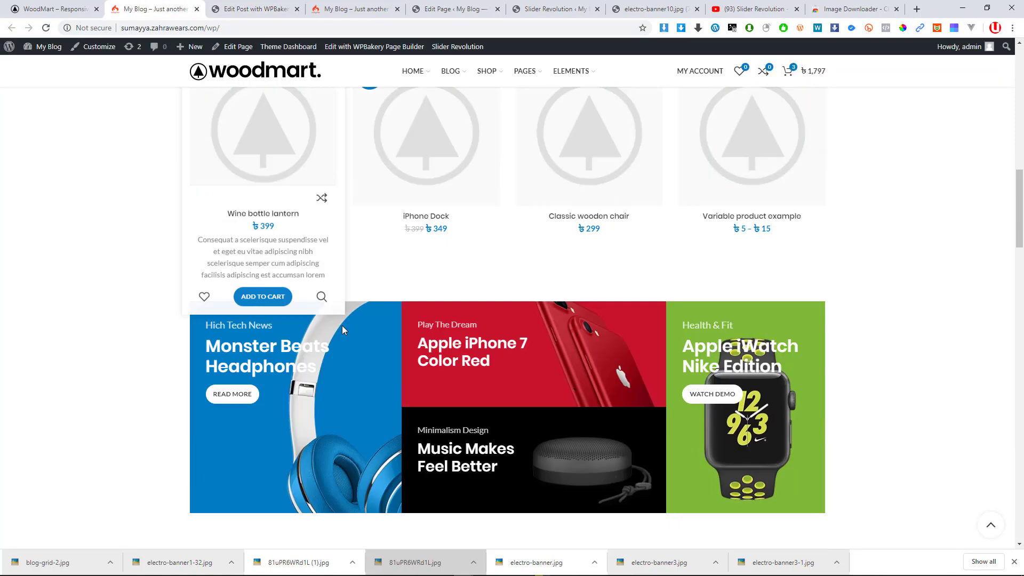
pyautogui.scroll(-10, 344, 338)
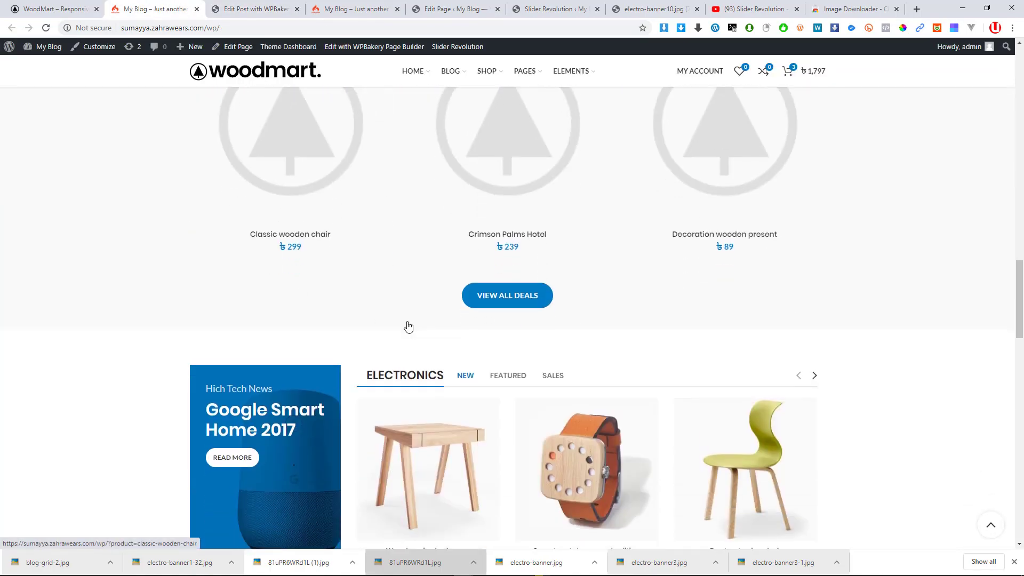
pyautogui.scroll(-17, 425, 322)
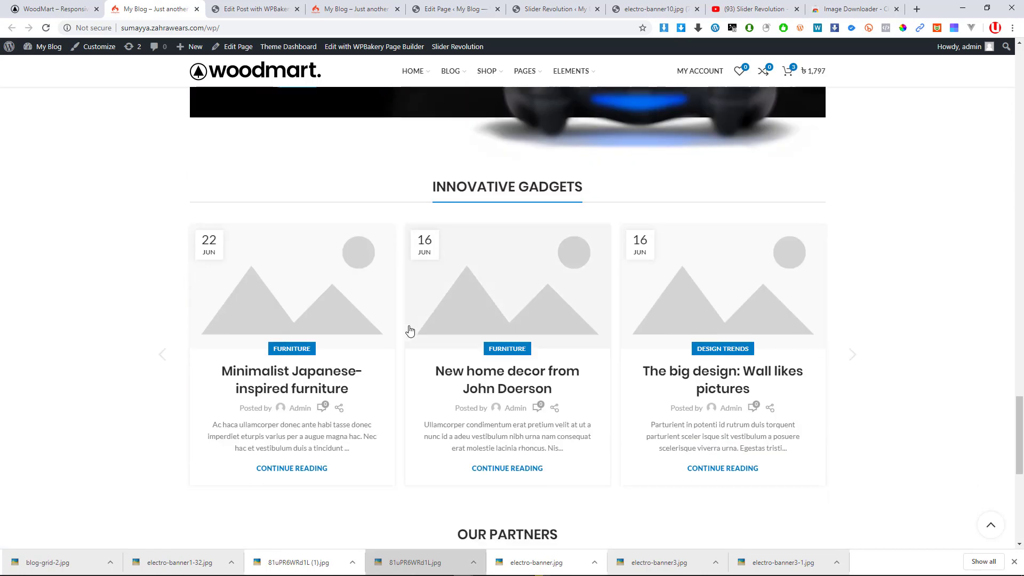
pyautogui.scroll(-4, 331, 275)
# Compare the demo homepage once more against the site's homepage, then return to the post editor
pyautogui.click(54, 8)
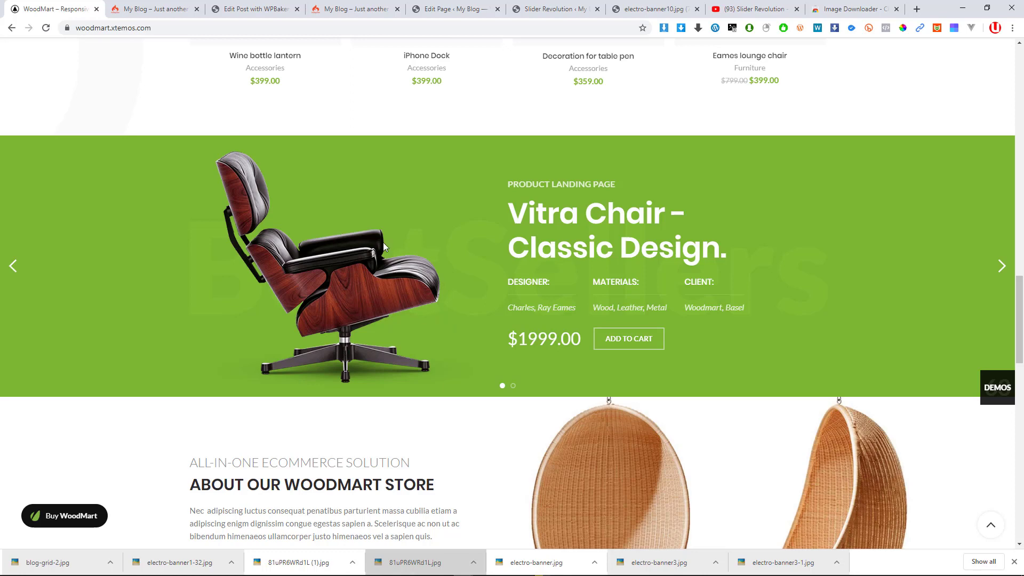
pyautogui.click(154, 8)
pyautogui.scroll(2, 411, 273)
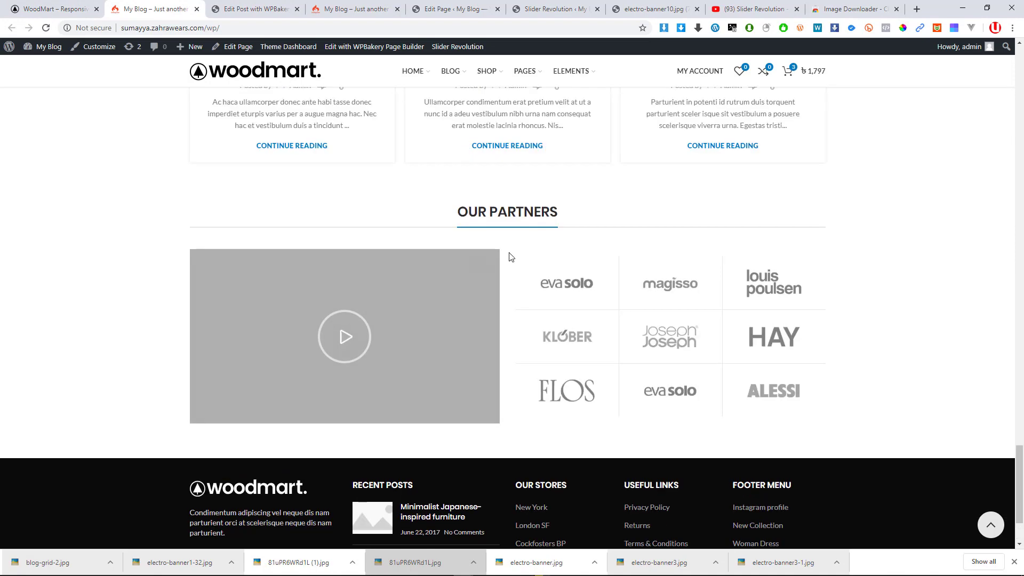
pyautogui.scroll(-2, 512, 245)
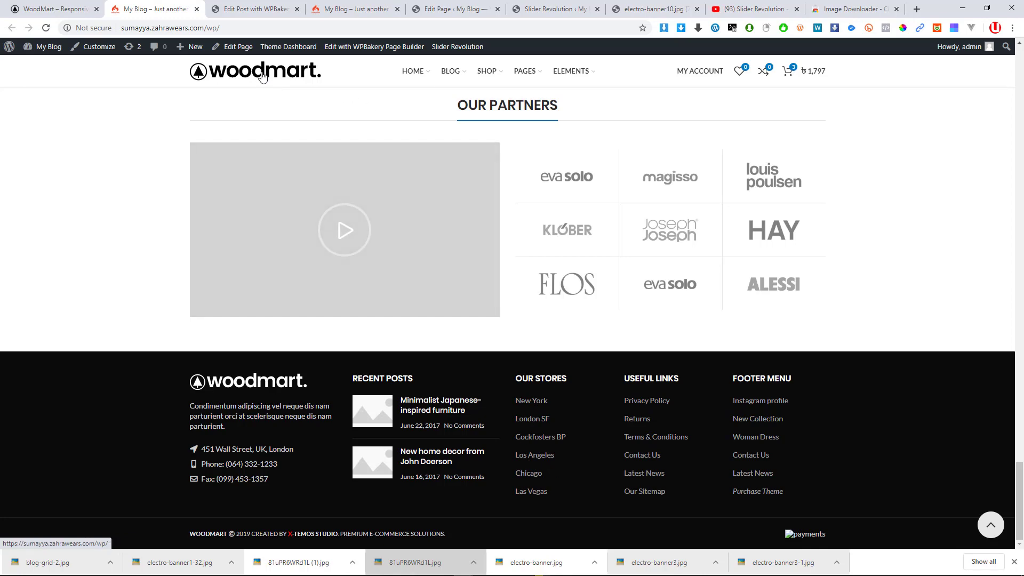
pyautogui.scroll(2, 410, 235)
pyautogui.scroll(3, 410, 235)
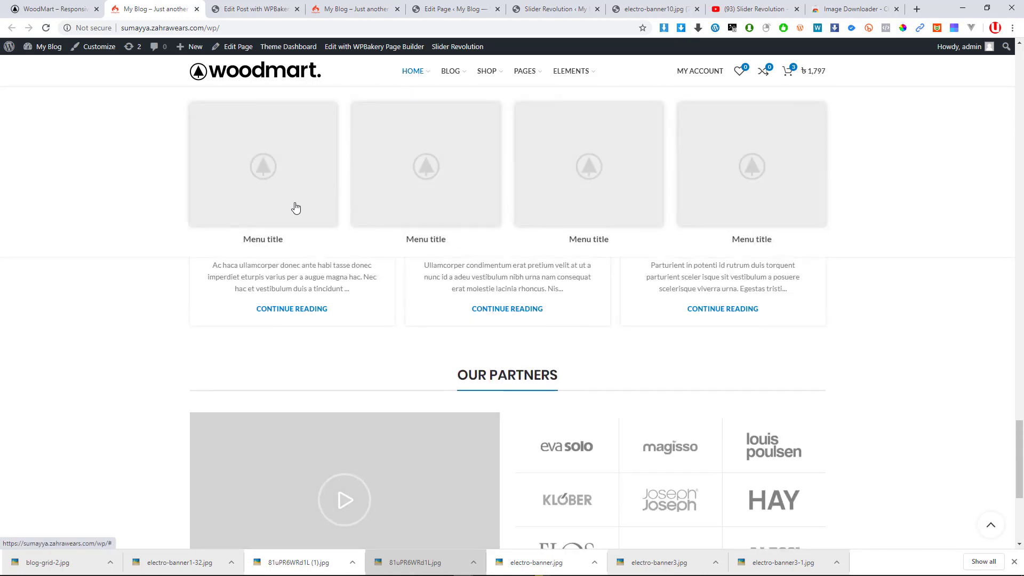
pyautogui.scroll(6, 293, 206)
pyautogui.click(226, 5)
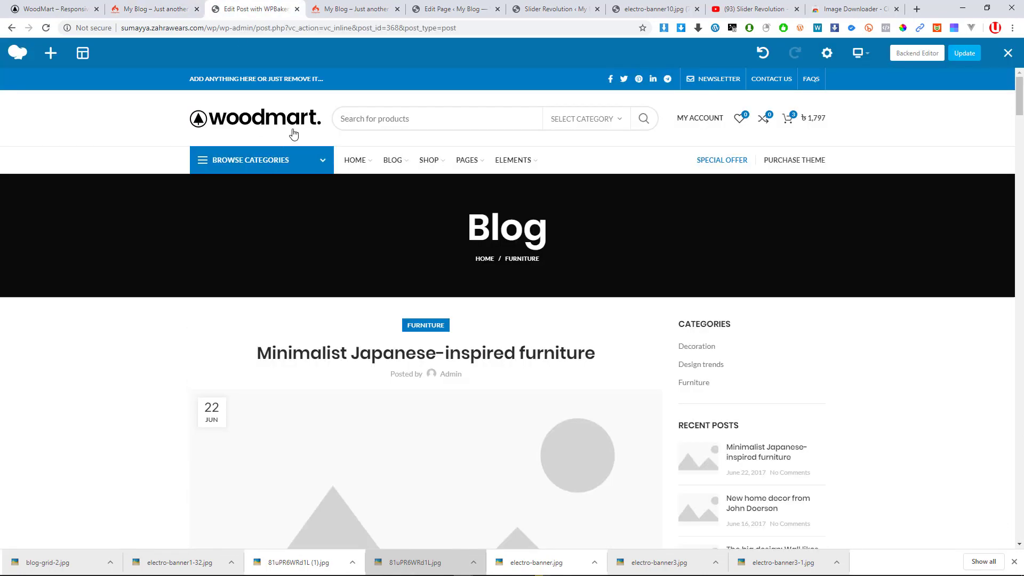
# Leave the WPBakery editor and show the live My Blog homepage with the PlayStation banner
pyautogui.moveTo(309, 162)
pyautogui.moveTo(327, 192)
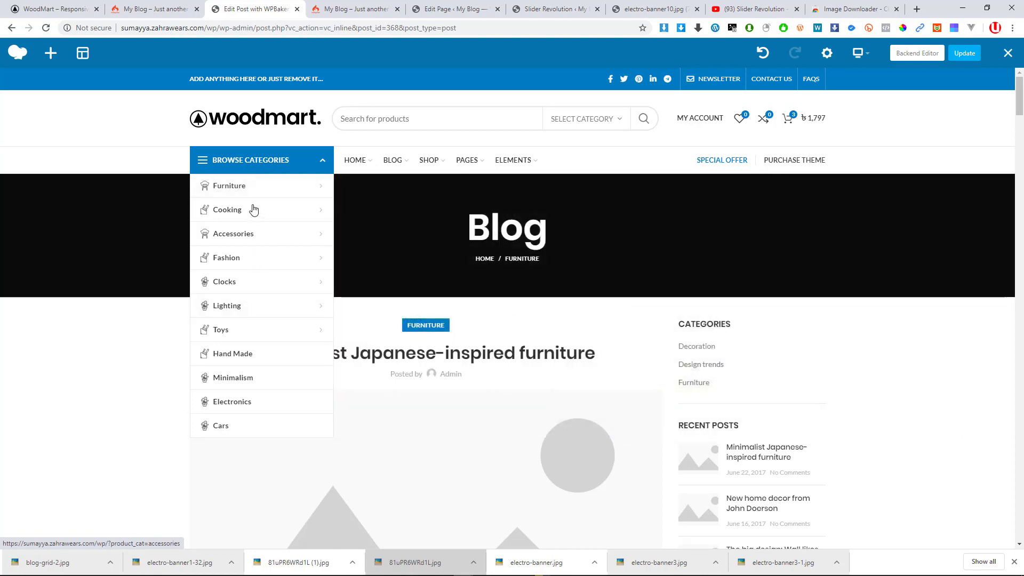
pyautogui.moveTo(263, 208)
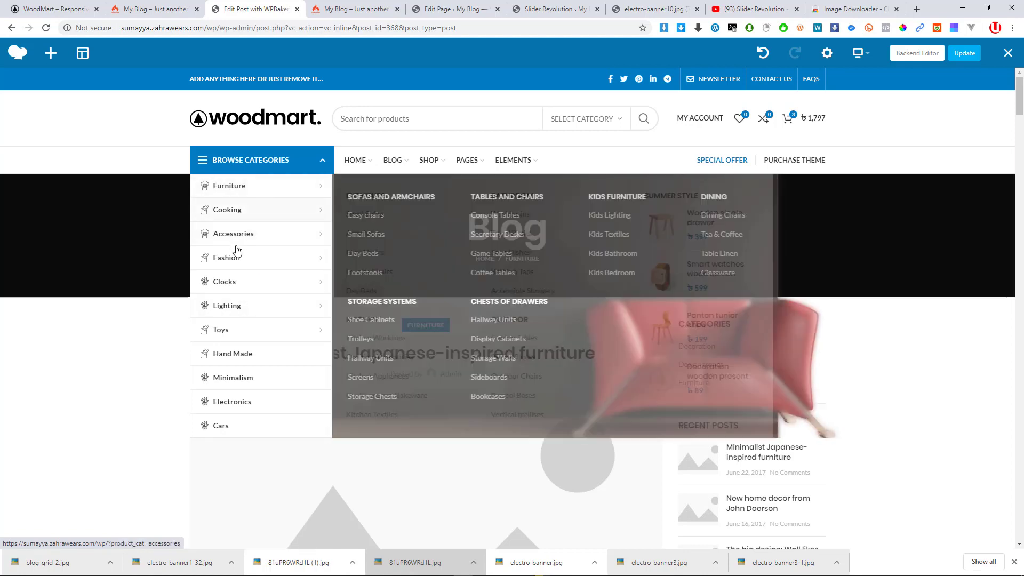
pyautogui.moveTo(255, 260)
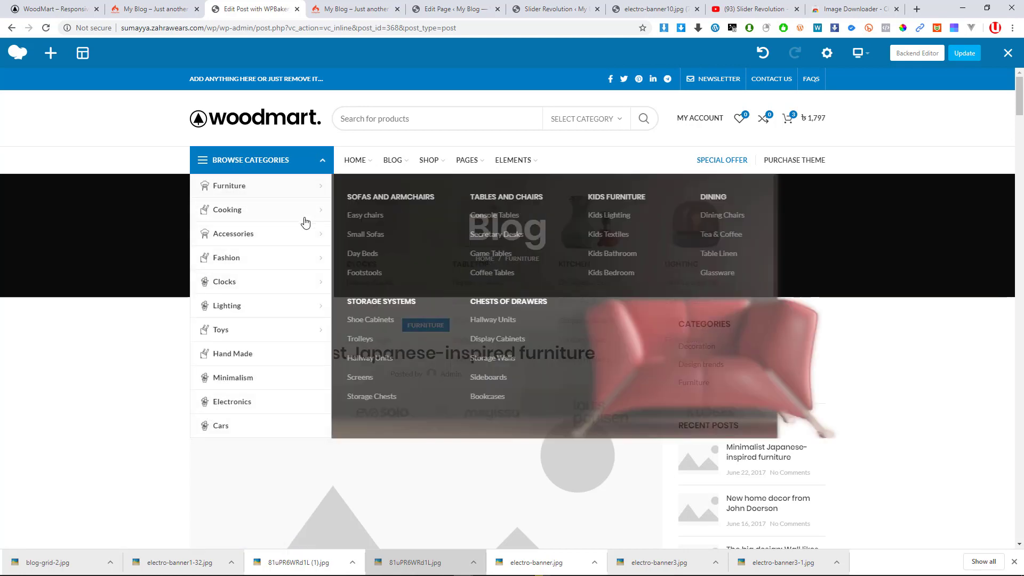
pyautogui.scroll(-10, 558, 362)
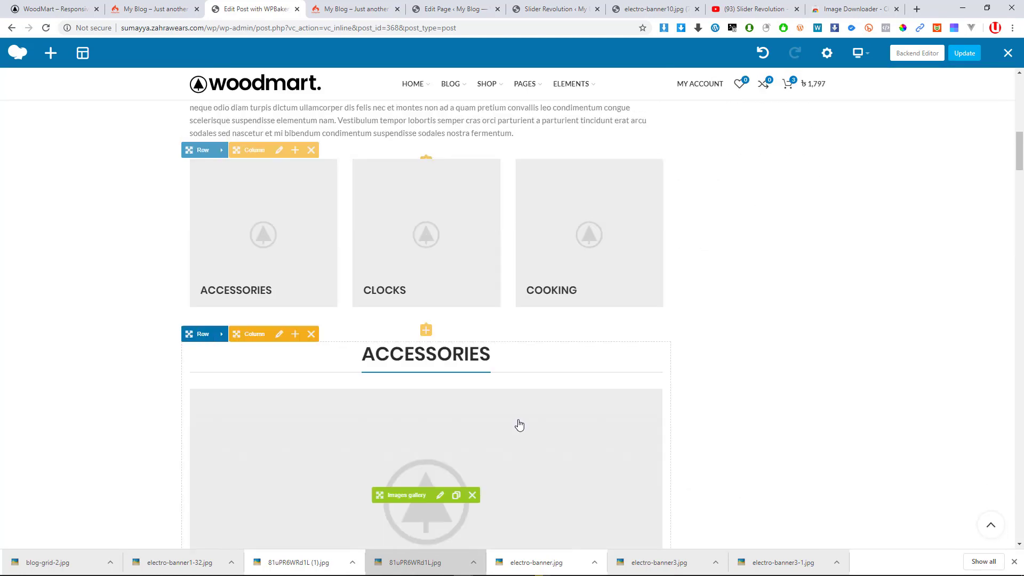
pyautogui.scroll(-15, 519, 425)
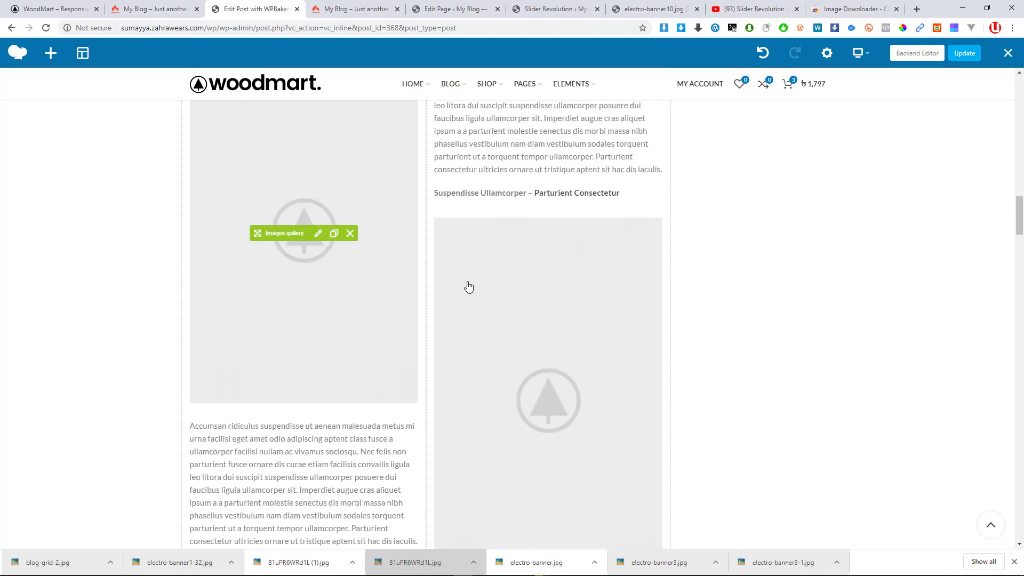
pyautogui.scroll(-6, 468, 287)
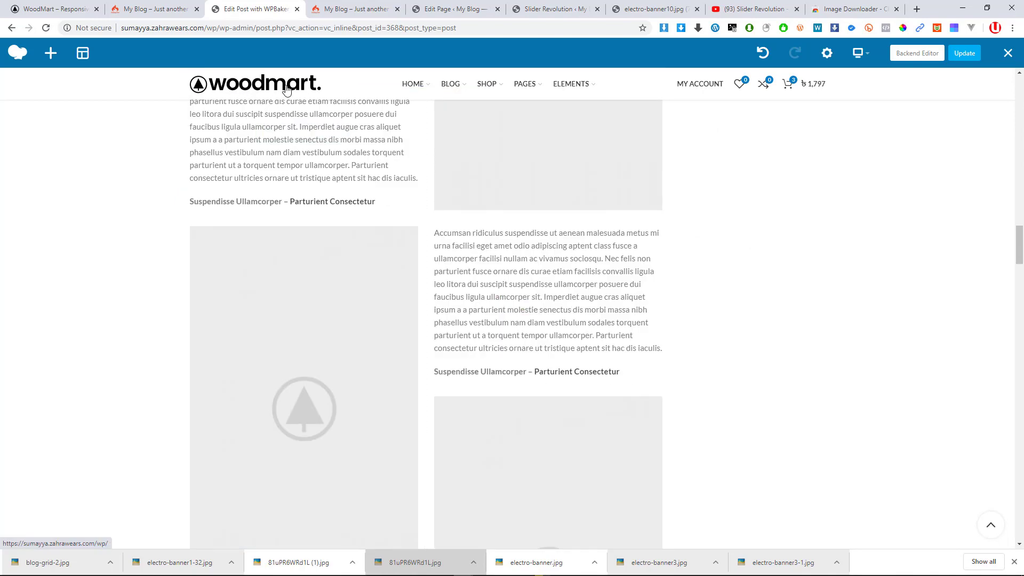
pyautogui.click(1007, 53)
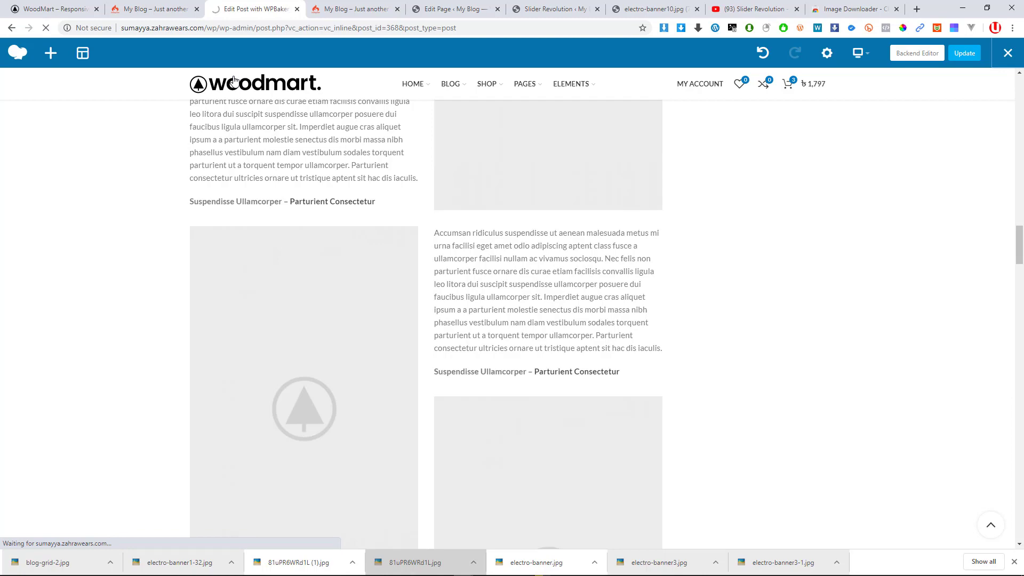
pyautogui.click(153, 7)
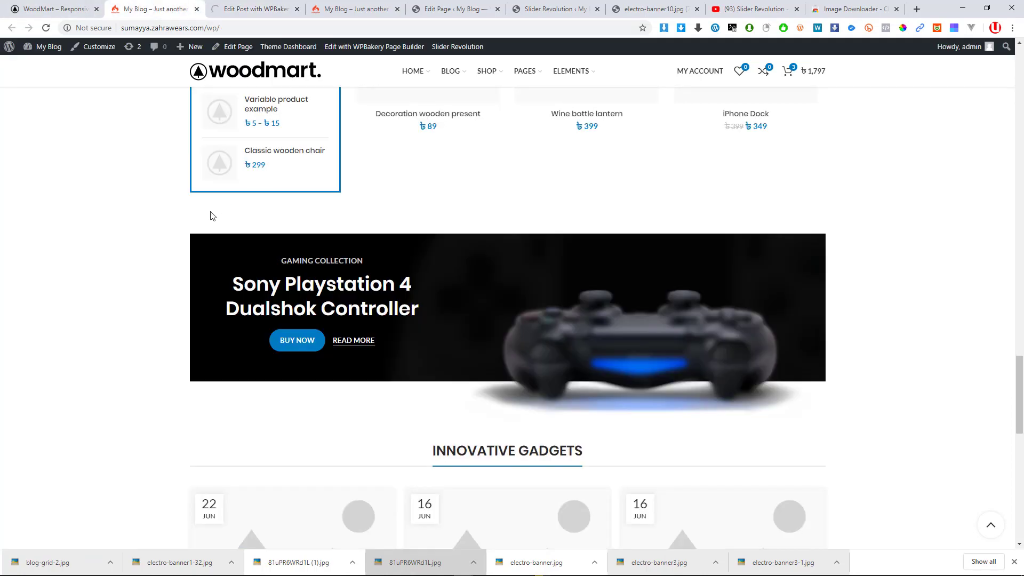
# Open the WoodMart demo's SHOP page and browse its product listing
pyautogui.scroll(8, 290, 246)
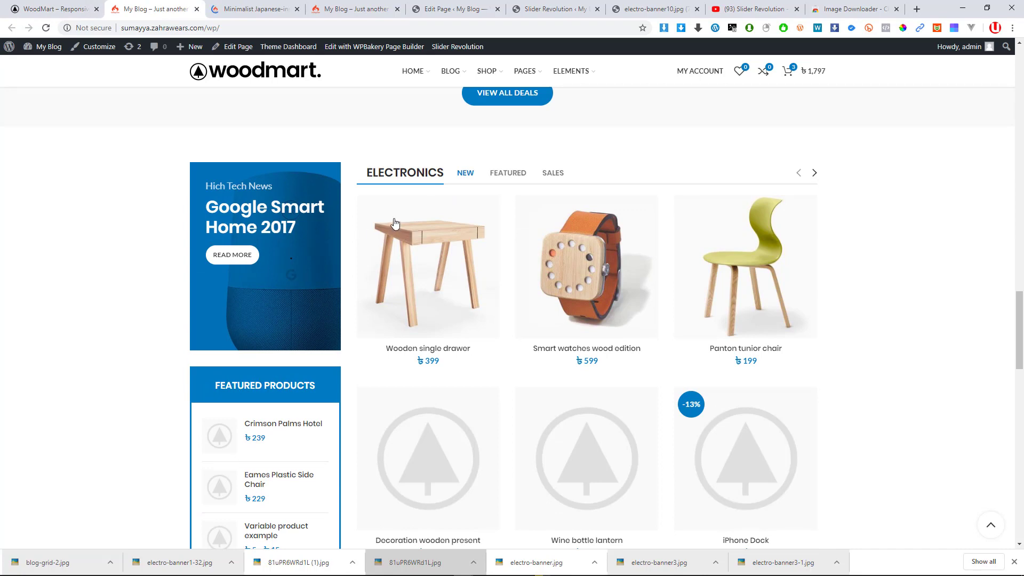
pyautogui.scroll(4, 395, 218)
pyautogui.scroll(3, 213, 127)
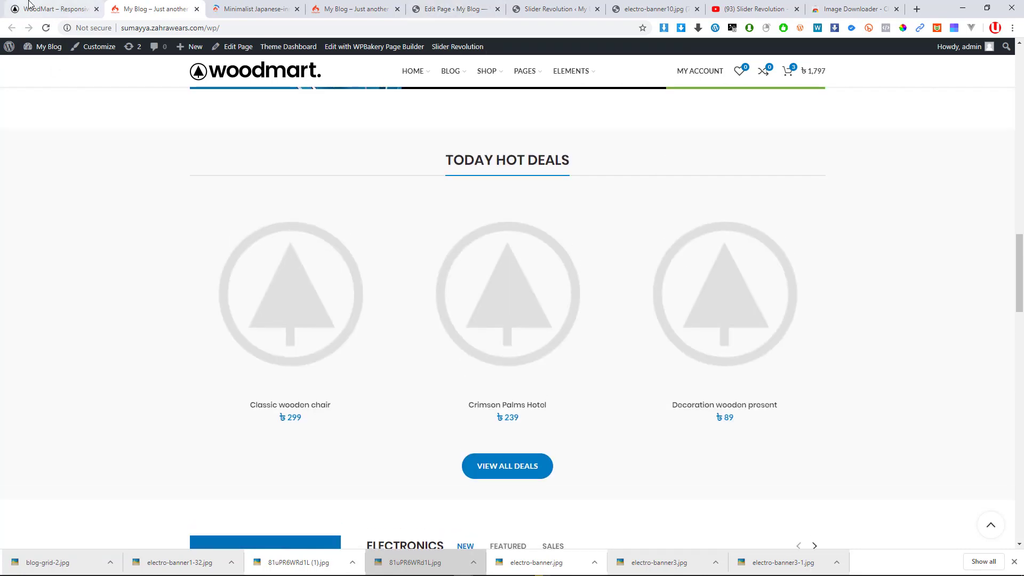
pyautogui.click(30, 3)
pyautogui.scroll(20, 360, 181)
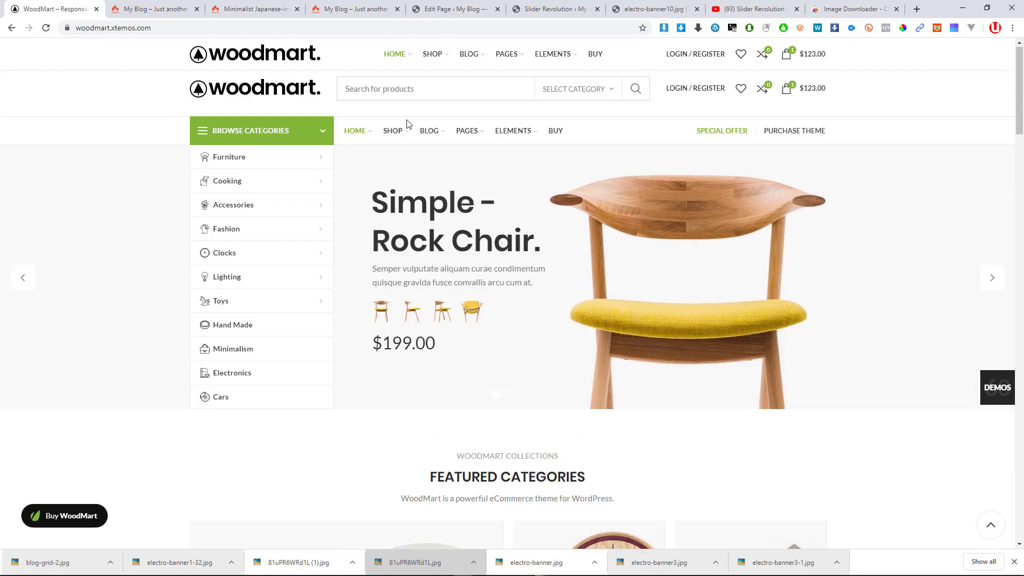
pyautogui.click(389, 136)
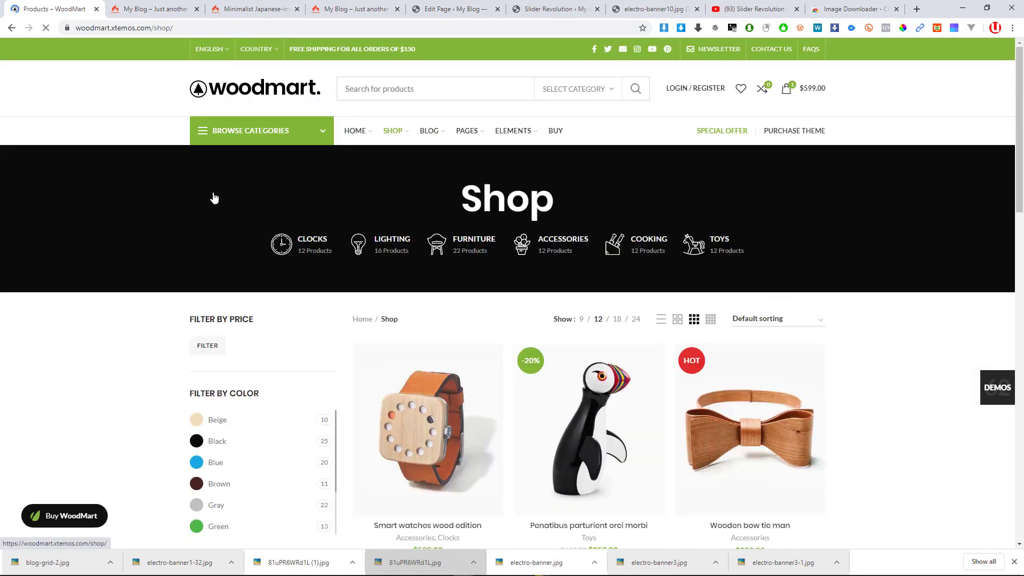
pyautogui.scroll(-3, 213, 196)
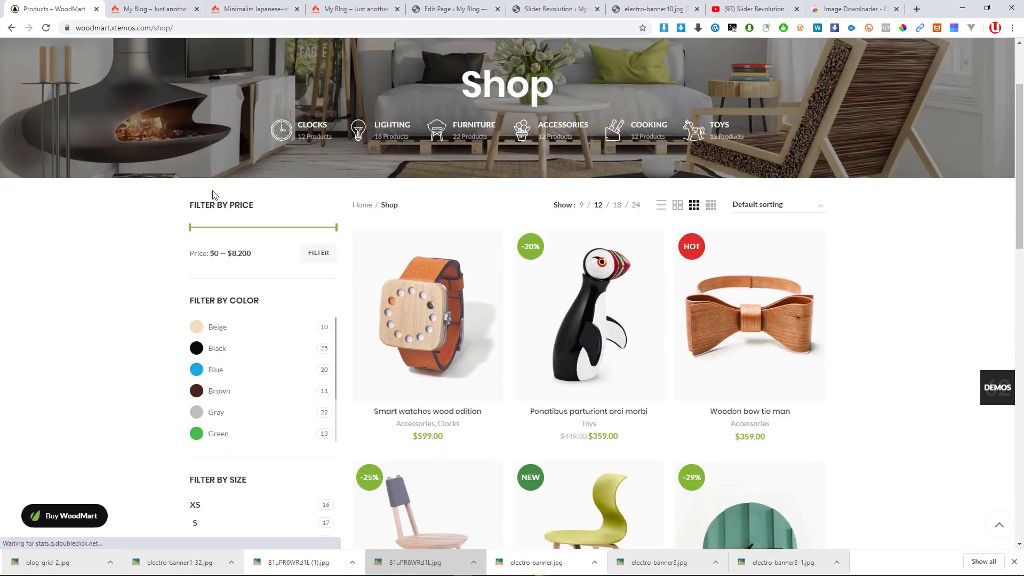
pyautogui.scroll(3, 216, 193)
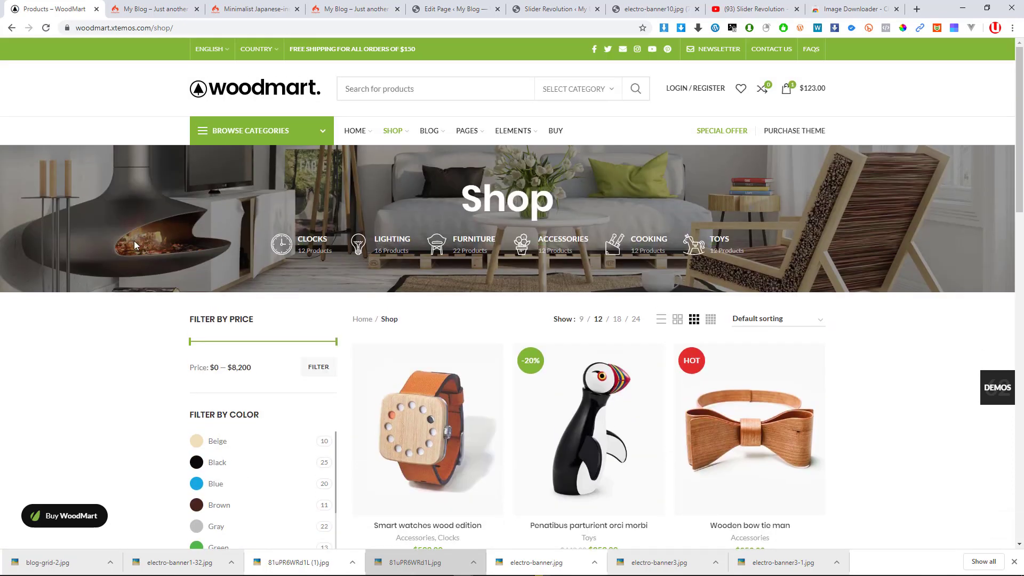
pyautogui.scroll(-2, 446, 241)
pyautogui.scroll(2, 446, 241)
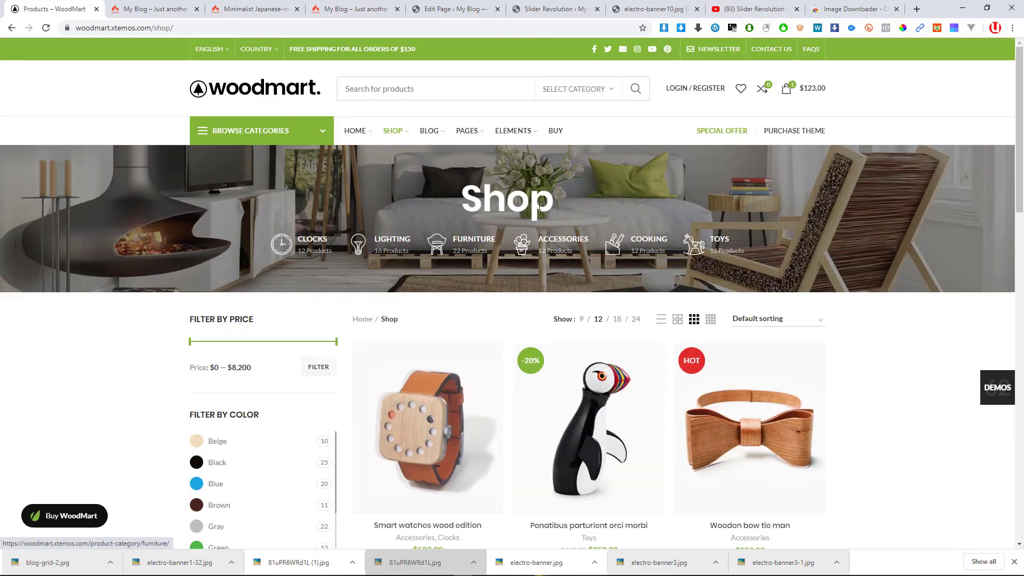
pyautogui.scroll(-4, 416, 270)
pyautogui.scroll(3, 324, 246)
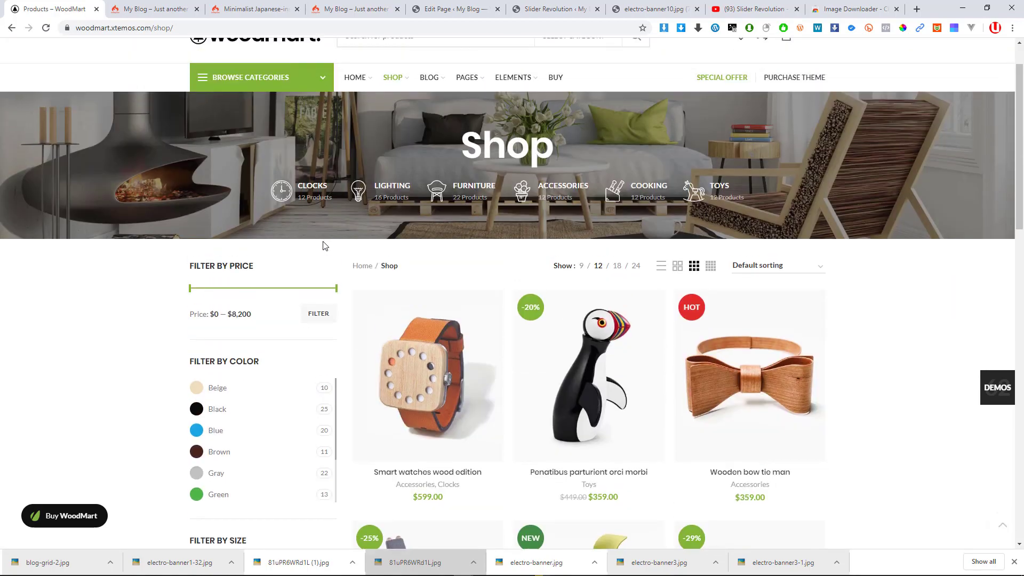
pyautogui.scroll(-2, 315, 265)
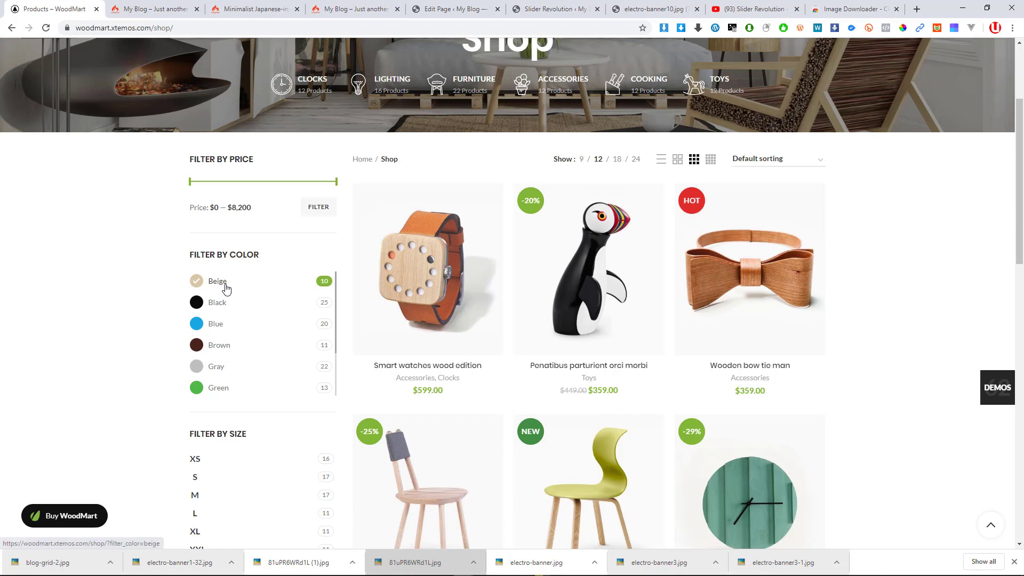
pyautogui.scroll(-2, 352, 256)
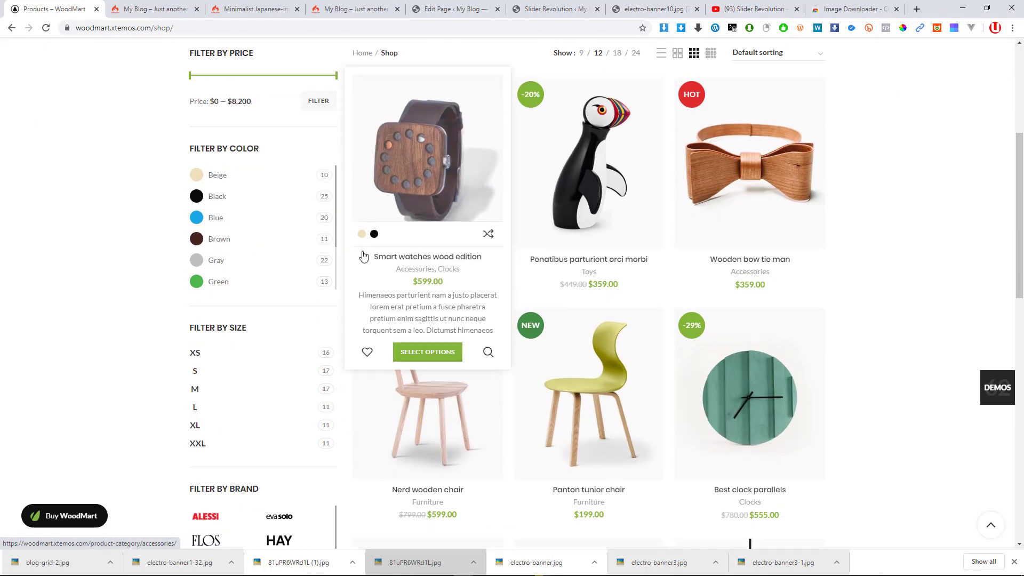
# Filter the shop to Beige, narrow the results, and open Smart watches wood edition ($599.00)
pyautogui.click(217, 176)
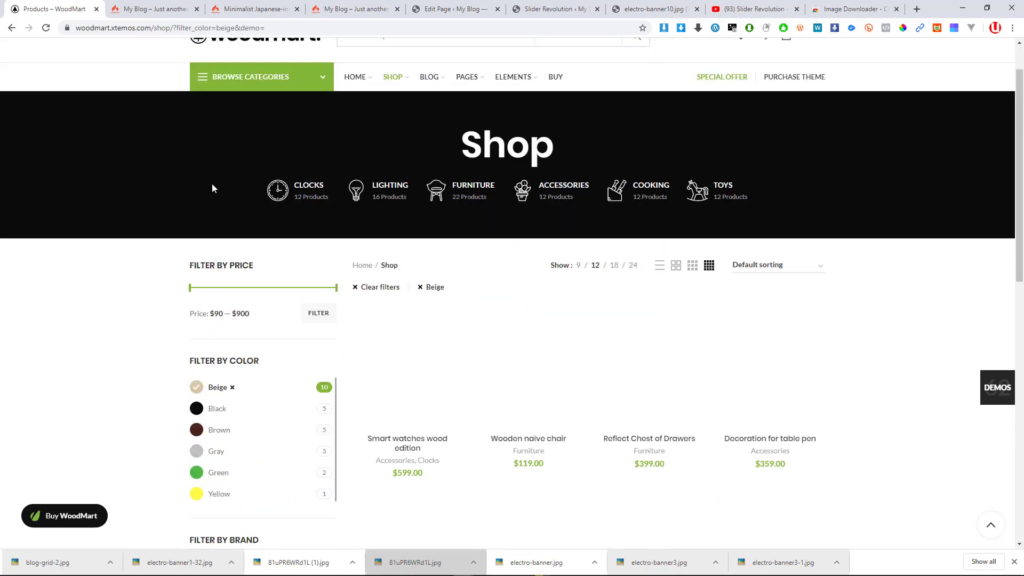
pyautogui.click(226, 385)
pyautogui.scroll(-2, 232, 375)
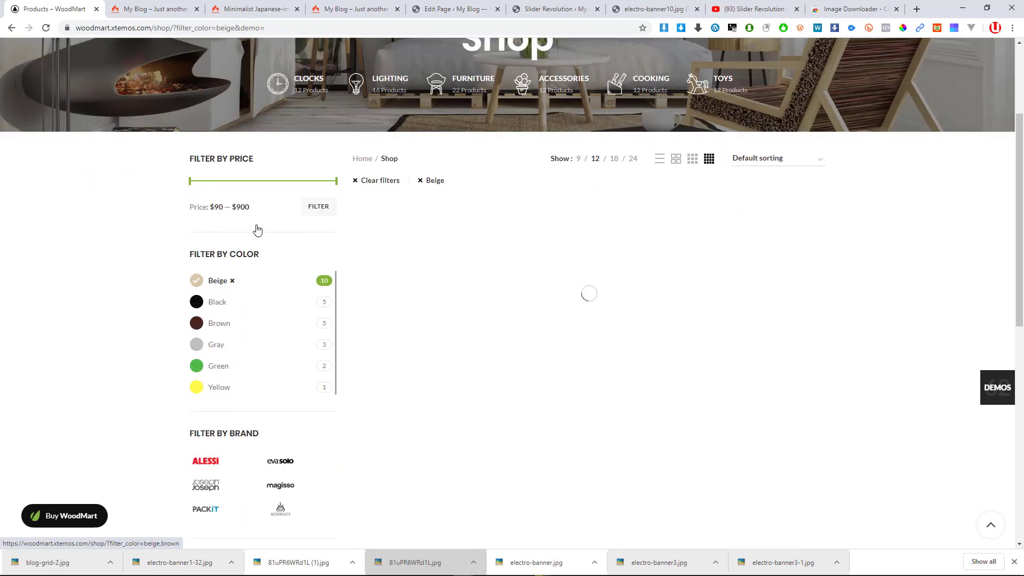
pyautogui.moveTo(335, 184); pyautogui.dragTo(318, 185)
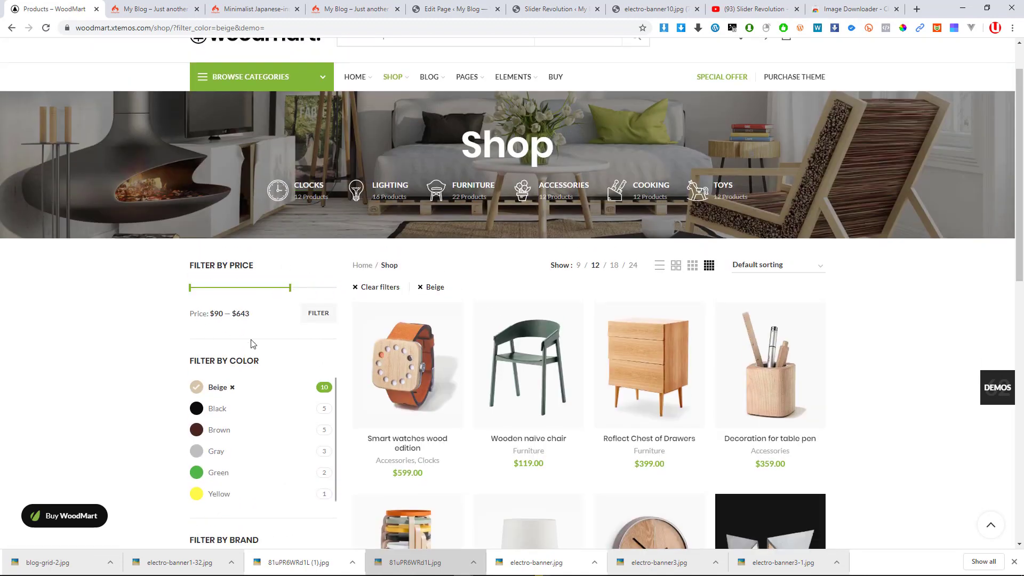
pyautogui.scroll(-3, 256, 339)
pyautogui.scroll(-3, 212, 341)
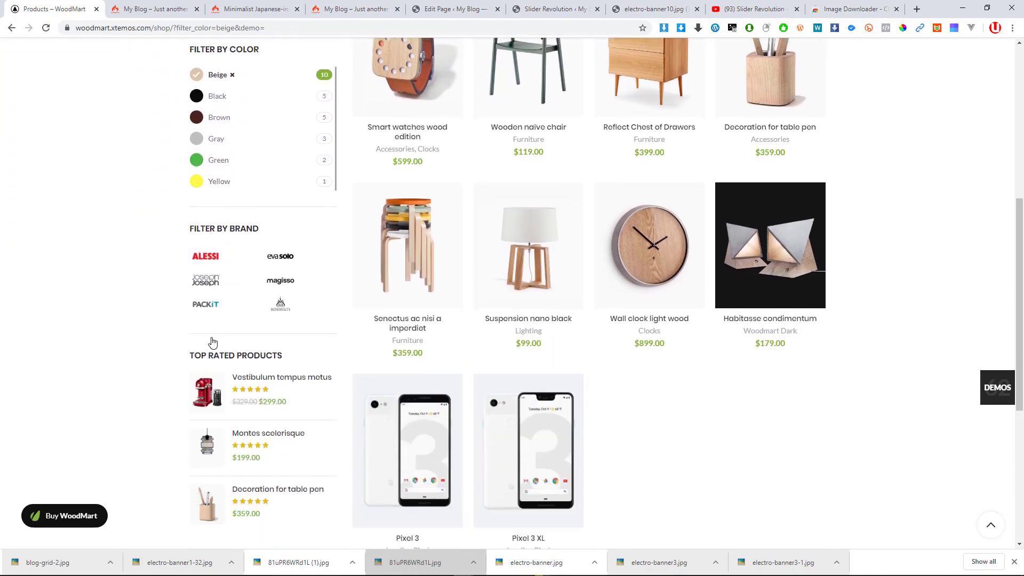
pyautogui.scroll(-4, 229, 334)
pyautogui.scroll(4, 288, 323)
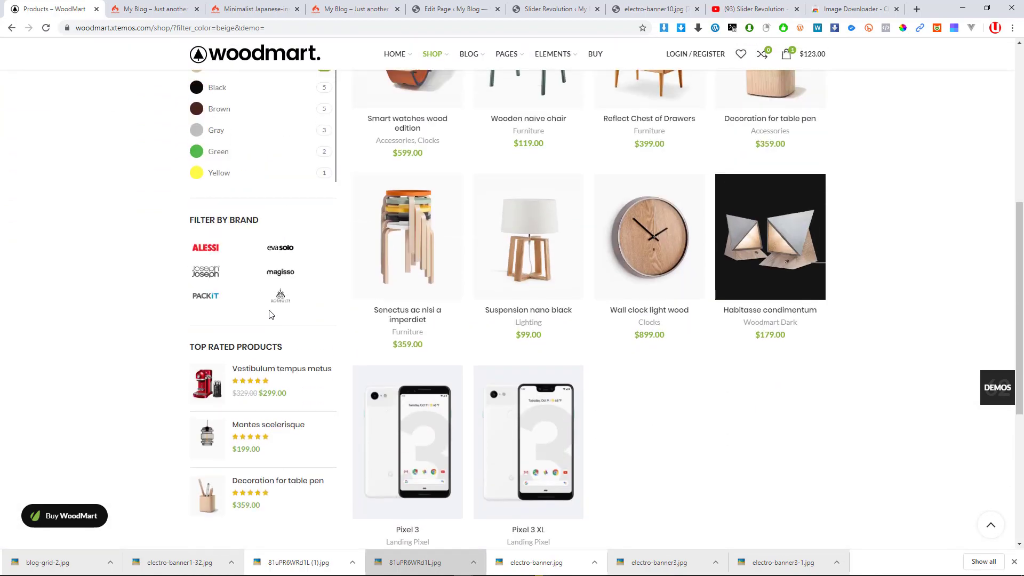
pyautogui.scroll(2, 247, 362)
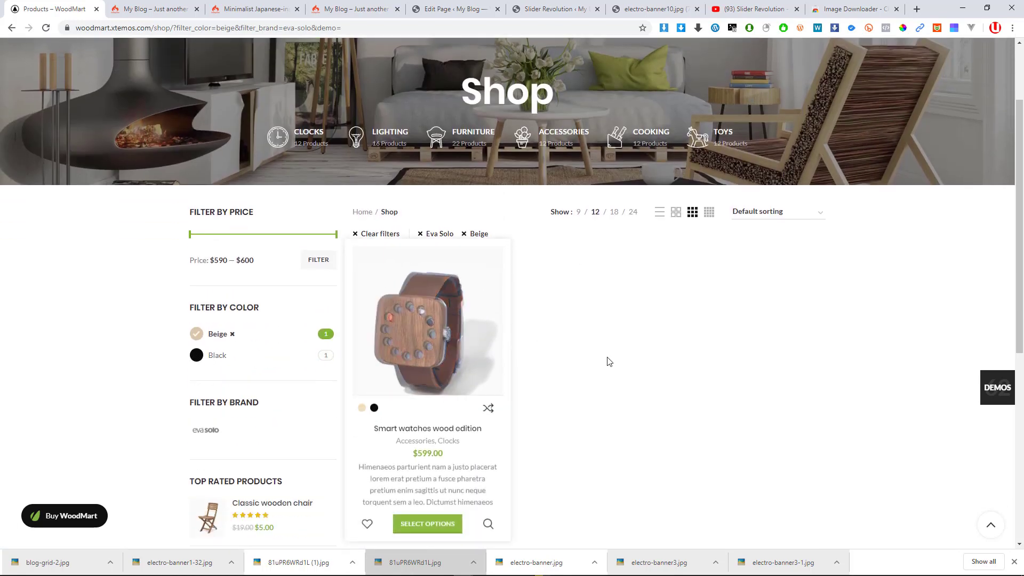
pyautogui.scroll(-3, 272, 373)
pyautogui.click(446, 171)
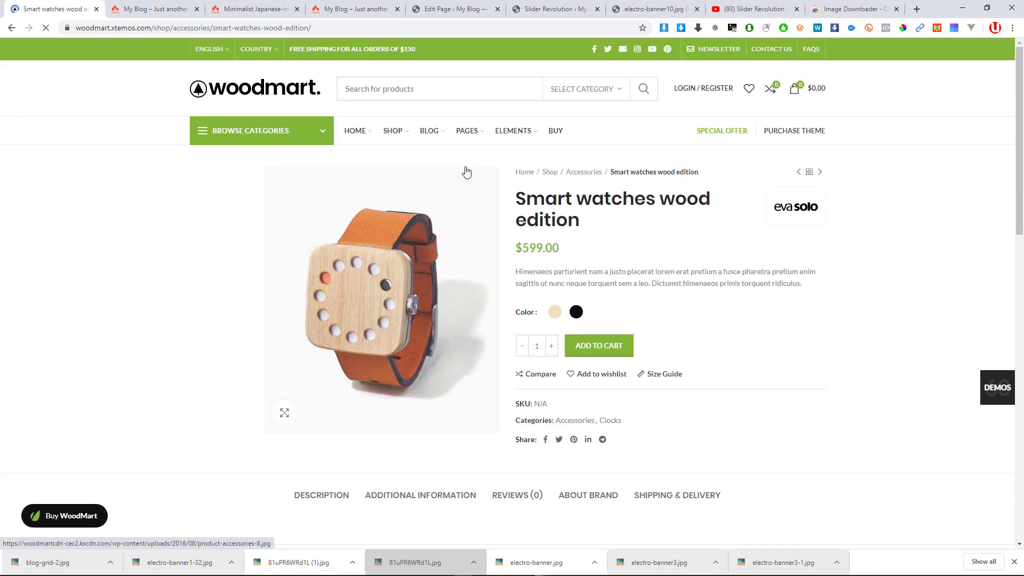
# Toggle the watch between its Black and Beige colour options, ending on Beige
pyautogui.click(581, 315)
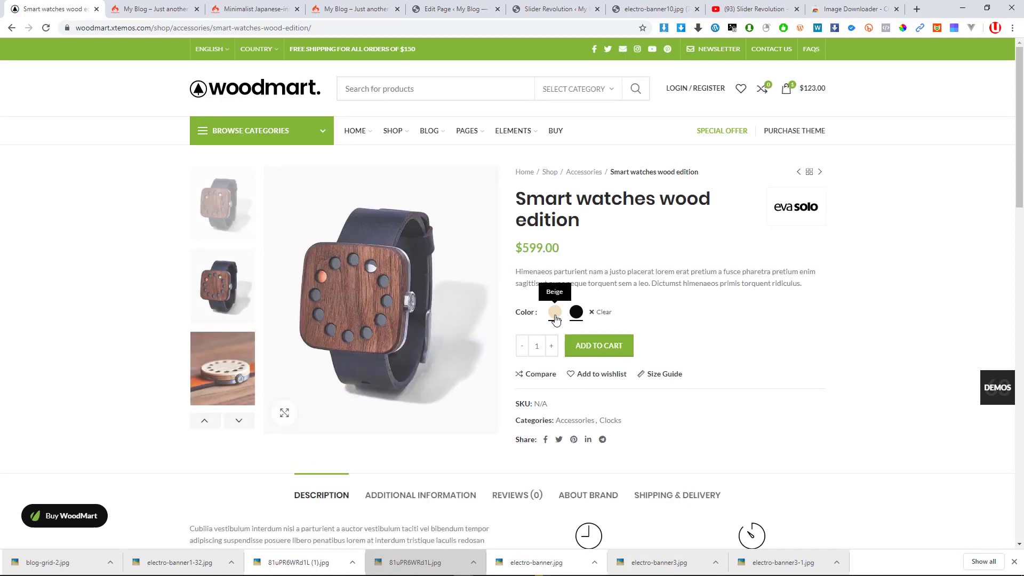
pyautogui.click(555, 316)
pyautogui.click(579, 319)
pyautogui.click(555, 316)
# Review the Beige watch's product page details and open the browser's DevTools console
pyautogui.scroll(-3, 333, 264)
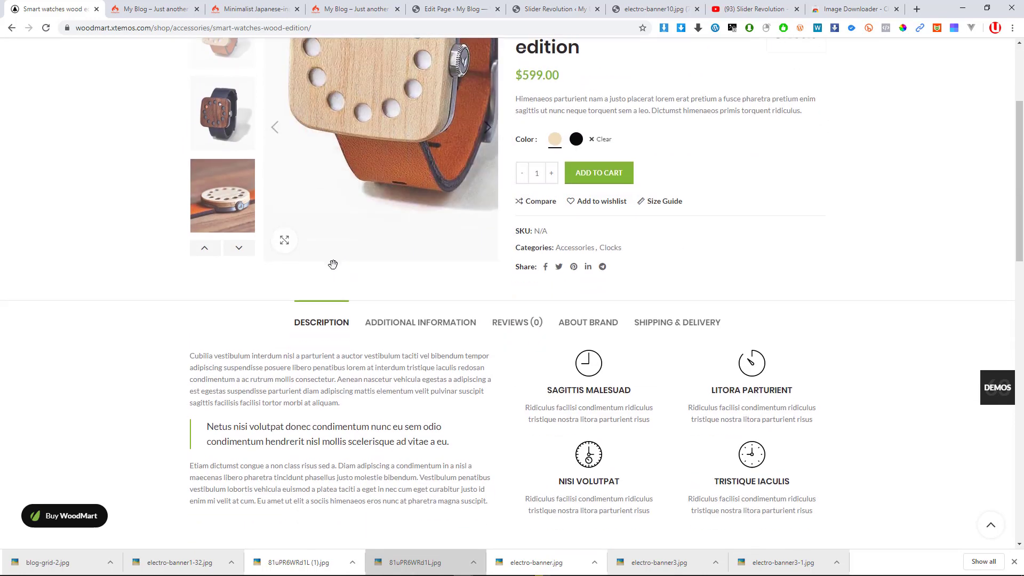
pyautogui.scroll(-7, 333, 264)
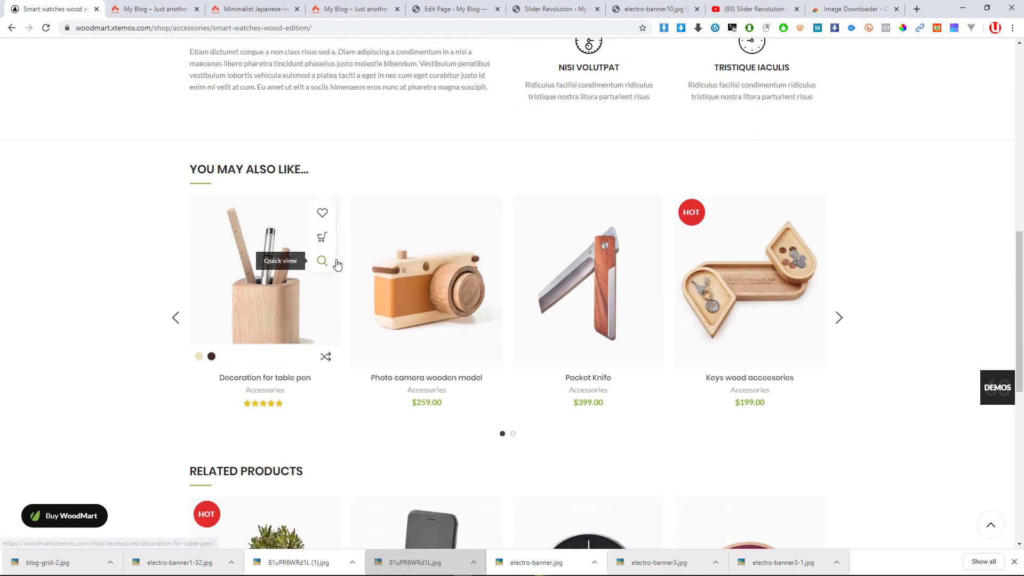
pyautogui.scroll(-8, 337, 264)
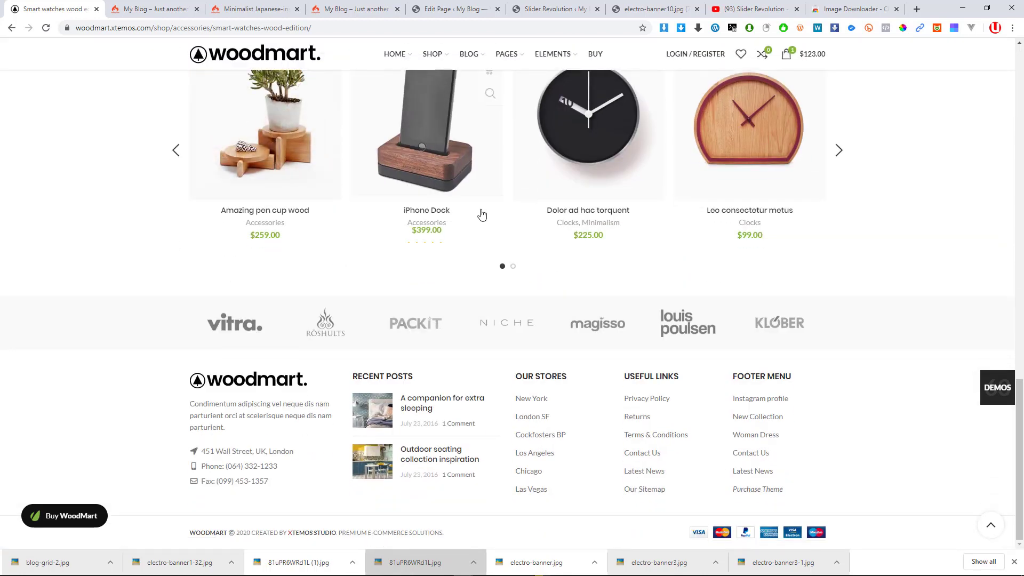
pyautogui.scroll(6, 421, 203)
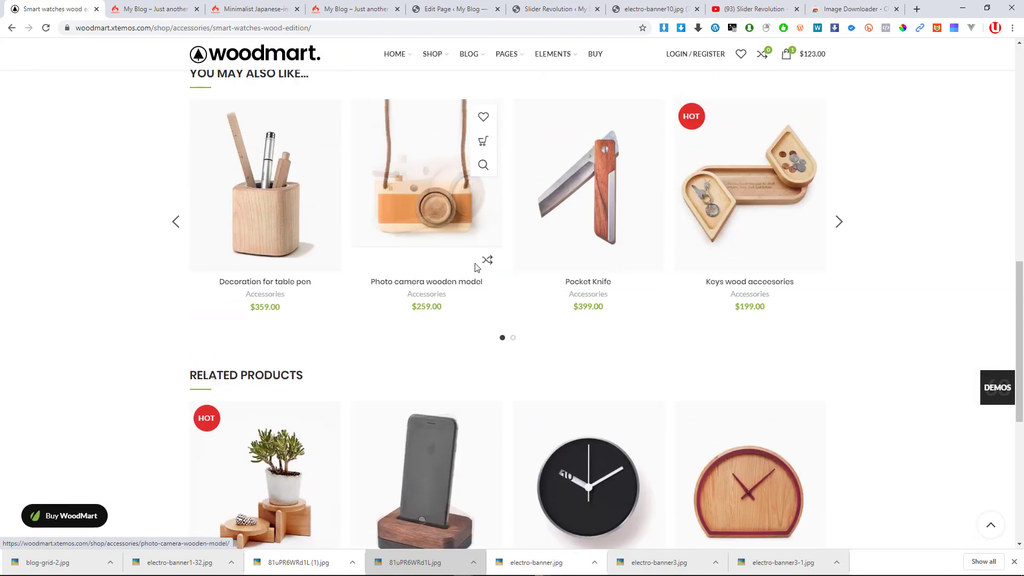
pyautogui.scroll(8, 477, 267)
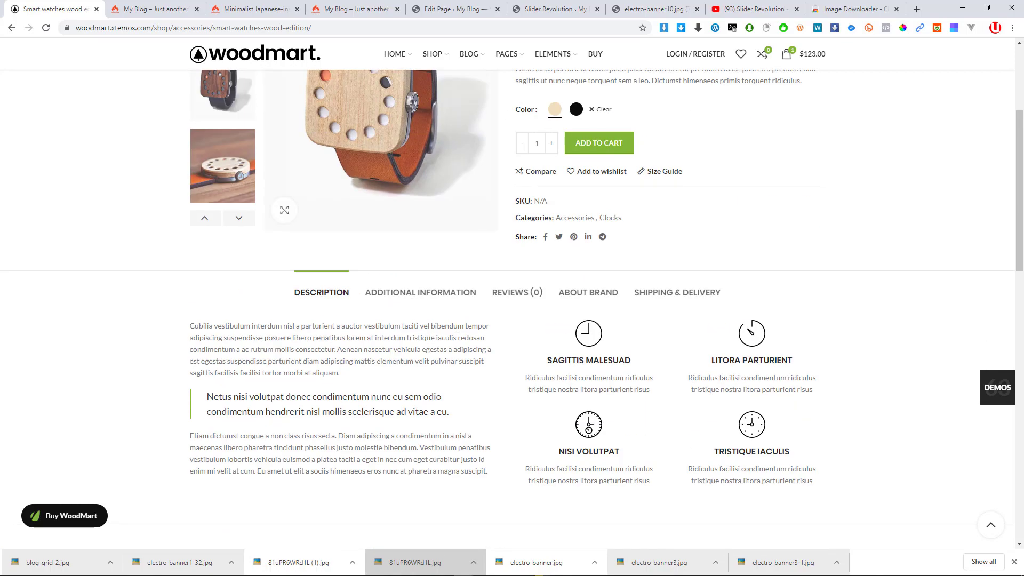
pyautogui.scroll(4, 458, 336)
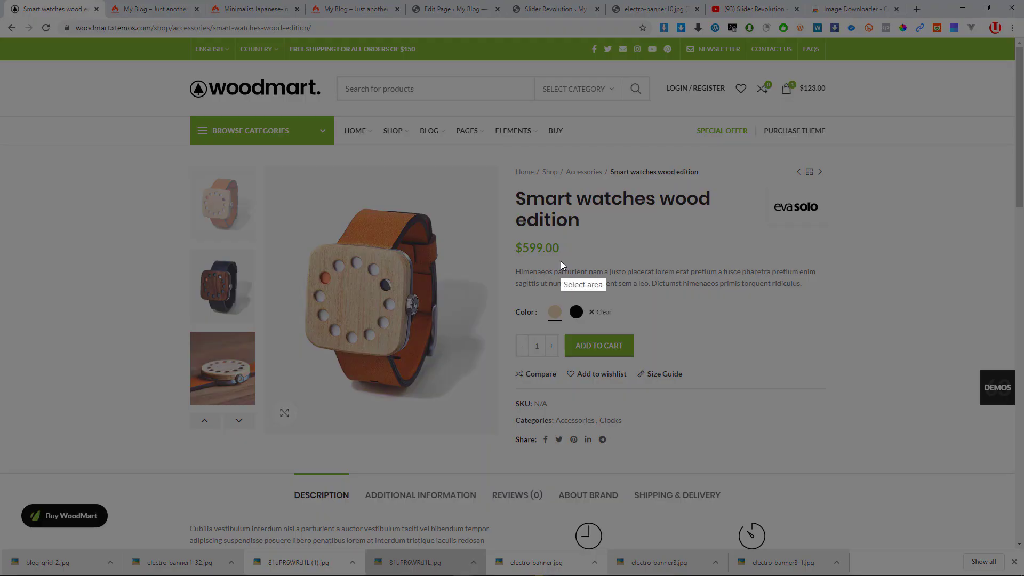
pyautogui.press('Escape')
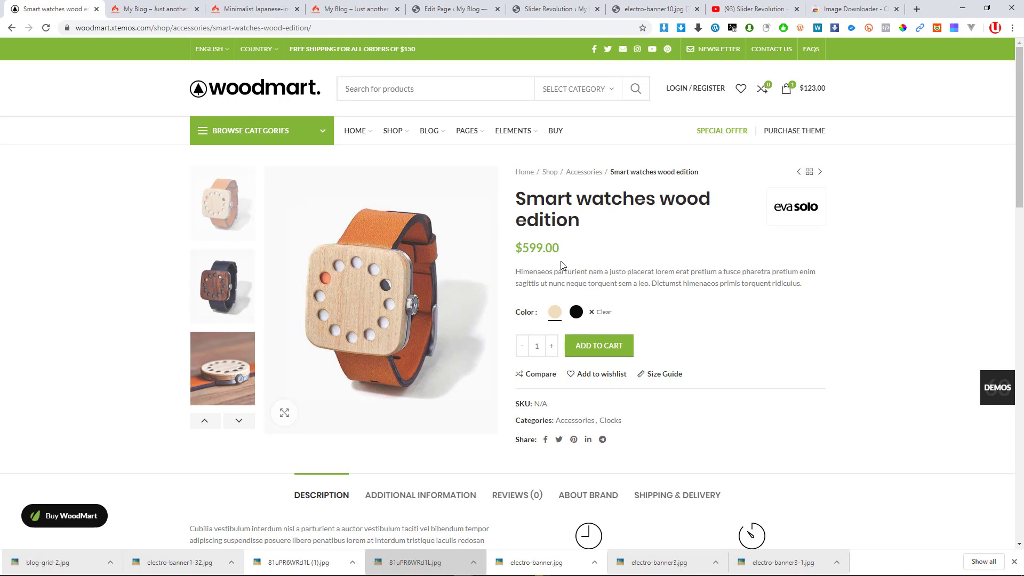
pyautogui.press('F12')
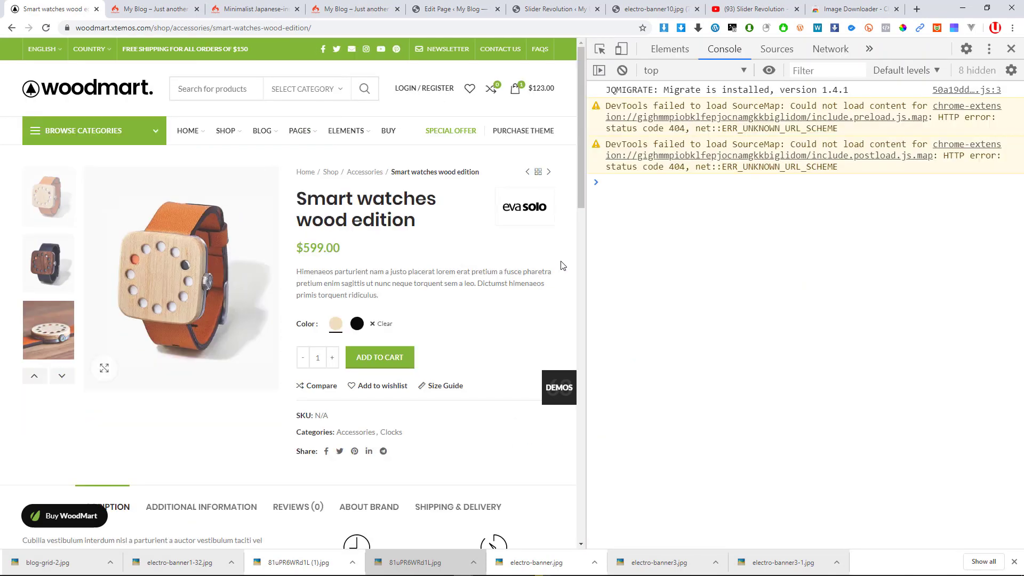